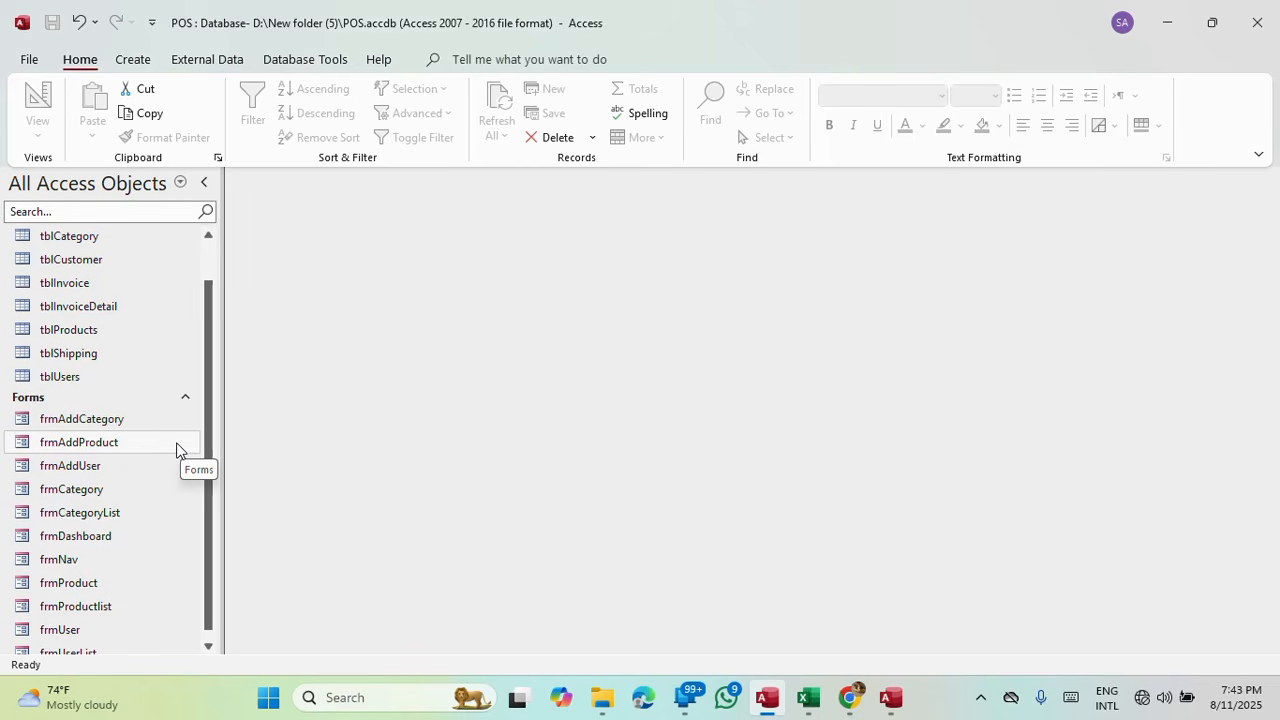
Look over the tables and forms in the POS database's object list.
{"action": "scroll", "coordinate": [140, 440], "scroll_direction": "down", "scroll_amount": 1}
{"action": "scroll", "coordinate": [138, 433], "scroll_direction": "up", "scroll_amount": 1}
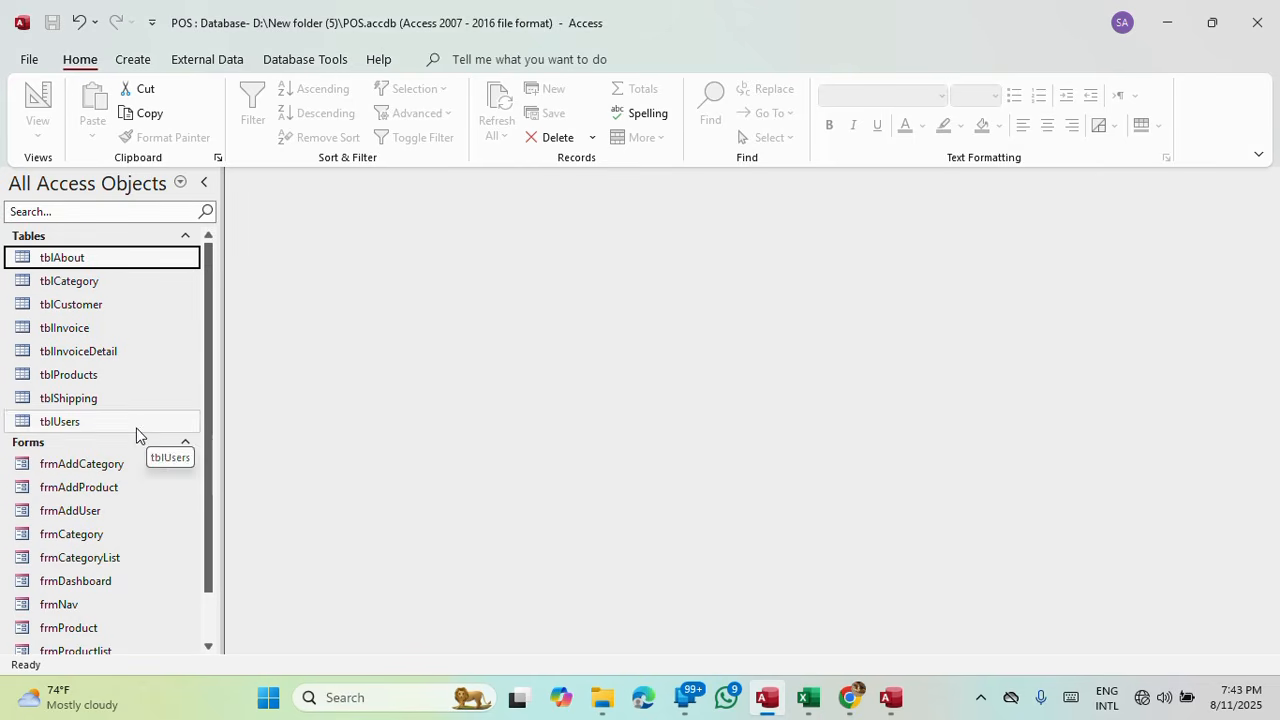
{"action": "left_click", "coordinate": [72, 310]}
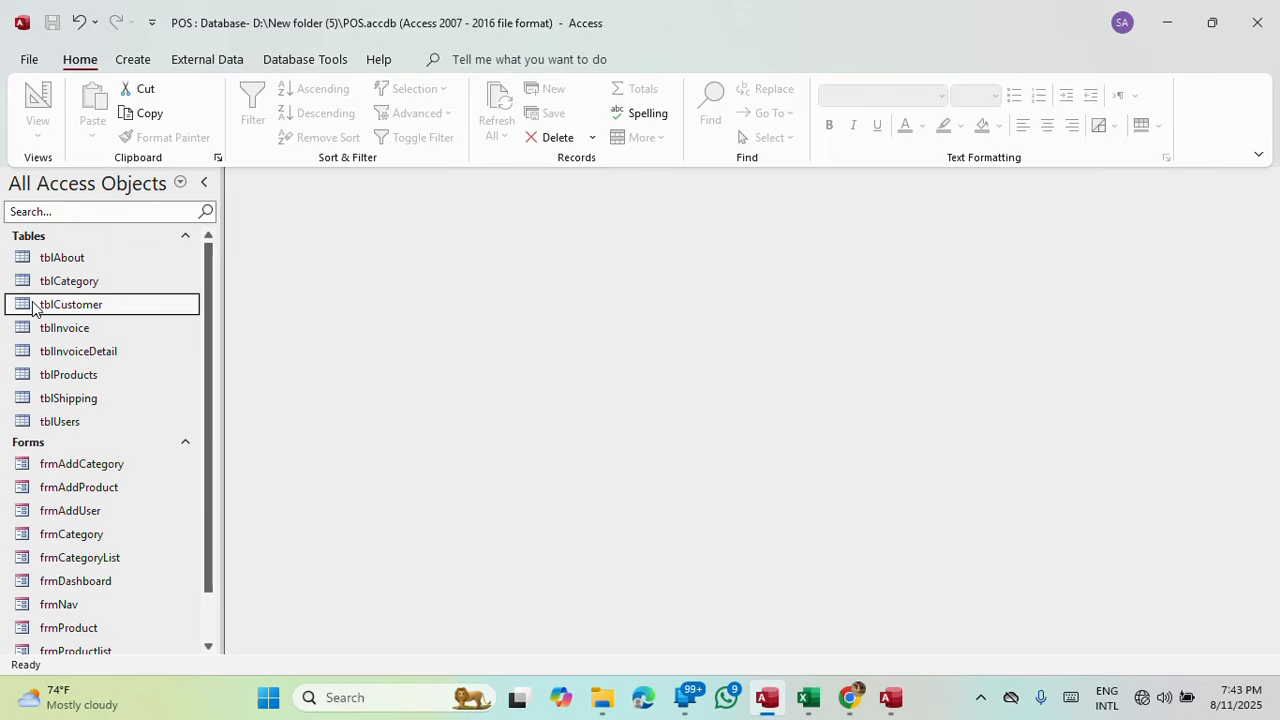
{"action": "scroll", "coordinate": [142, 340], "scroll_direction": "down", "scroll_amount": 1}
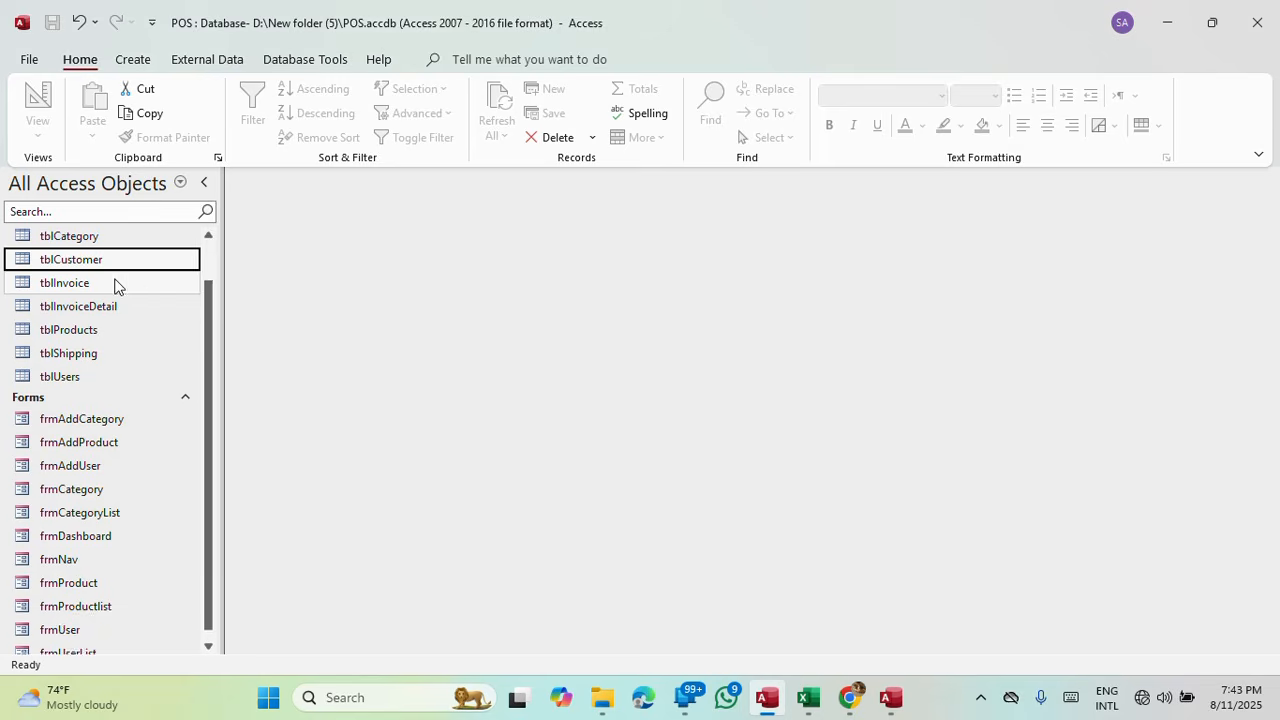
{"action": "scroll", "coordinate": [114, 283], "scroll_direction": "up", "scroll_amount": 1}
{"action": "left_click", "coordinate": [98, 262]}
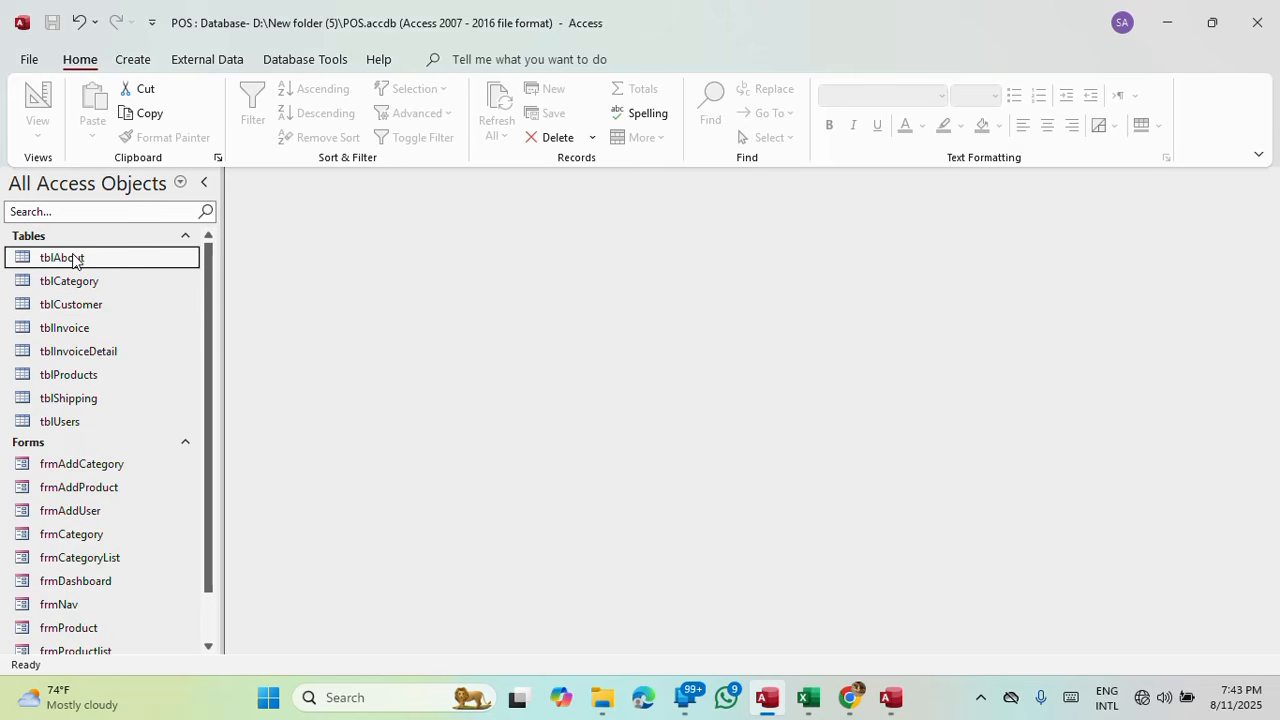
{"action": "double_click", "coordinate": [106, 261]}
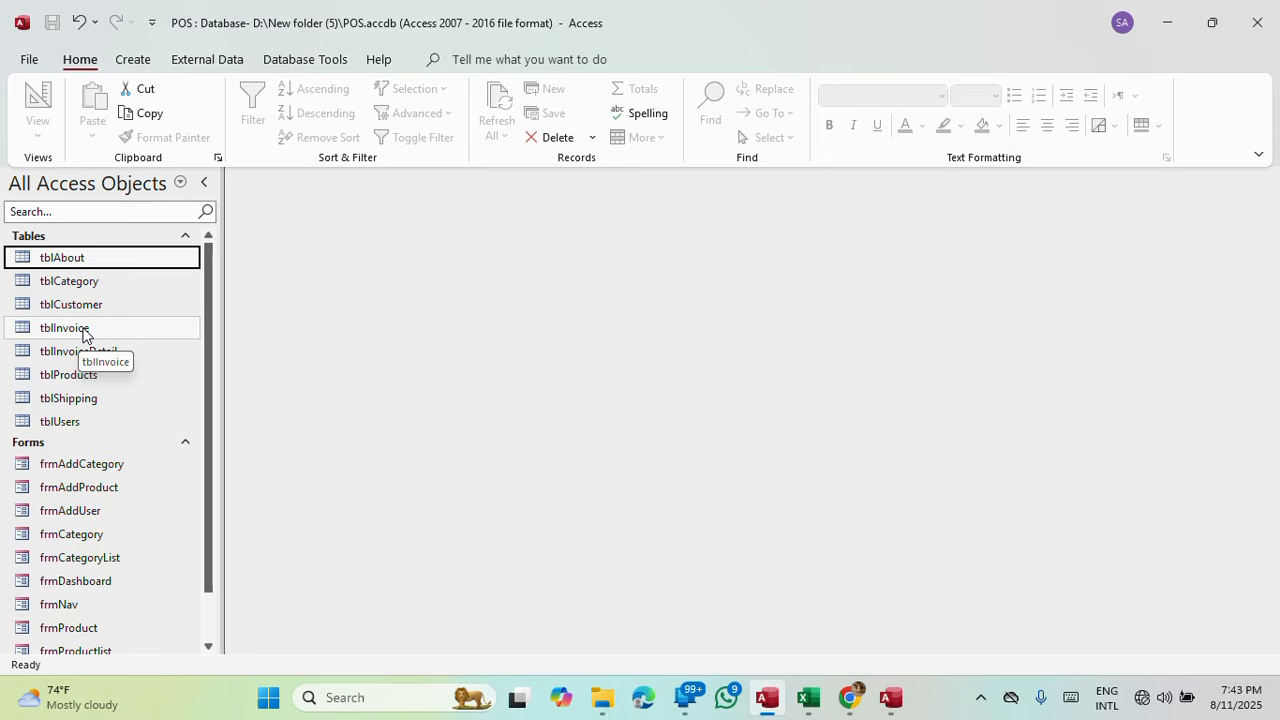
{"action": "scroll", "coordinate": [83, 335], "scroll_direction": "down", "scroll_amount": 2}
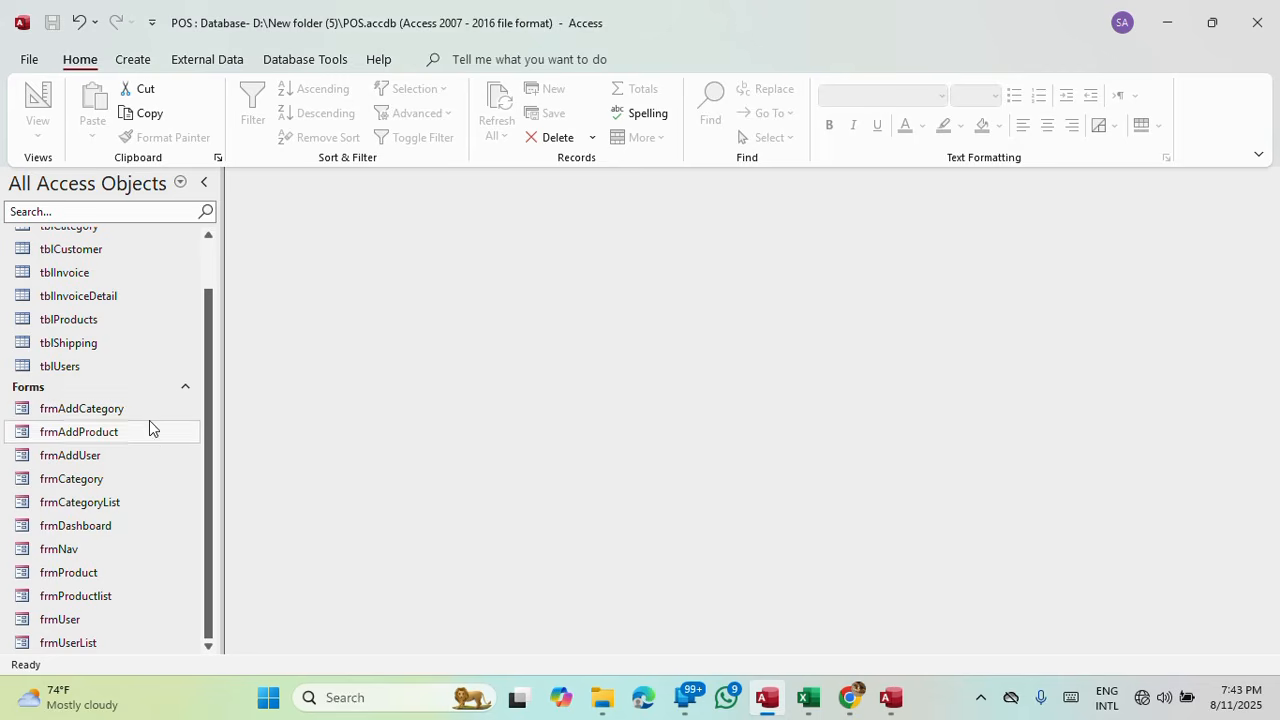
{"action": "scroll", "coordinate": [134, 535], "scroll_direction": "up", "scroll_amount": 2}
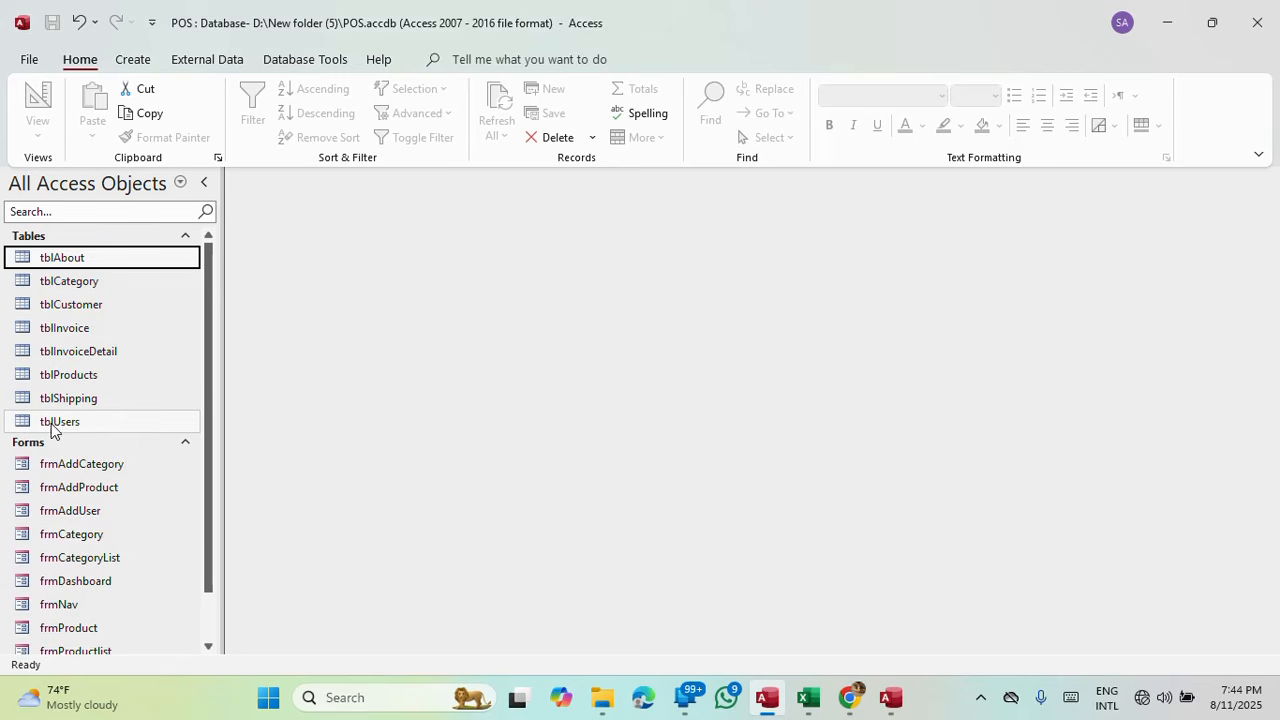
{"action": "left_click", "coordinate": [75, 428]}
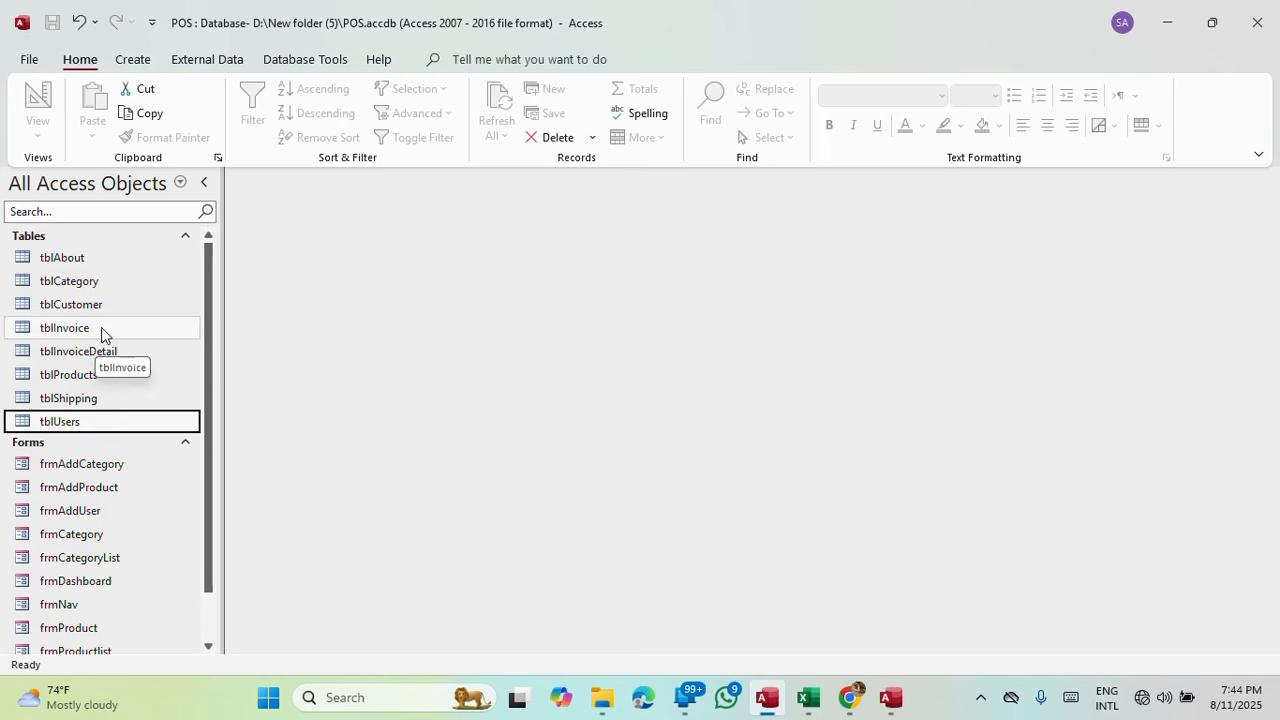
{"action": "left_click", "coordinate": [80, 258]}
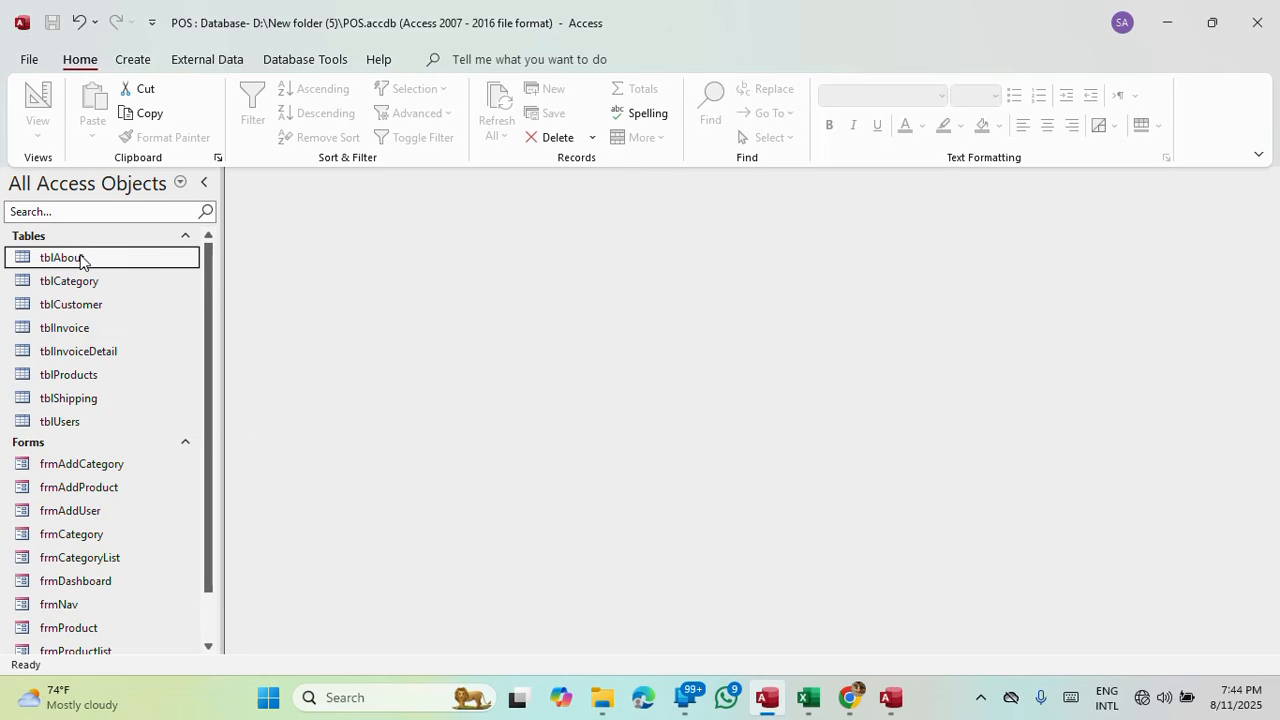
Duplicate the frmUser form and name the copy frmSetting.
{"action": "scroll", "coordinate": [117, 368], "scroll_direction": "down", "scroll_amount": 2}
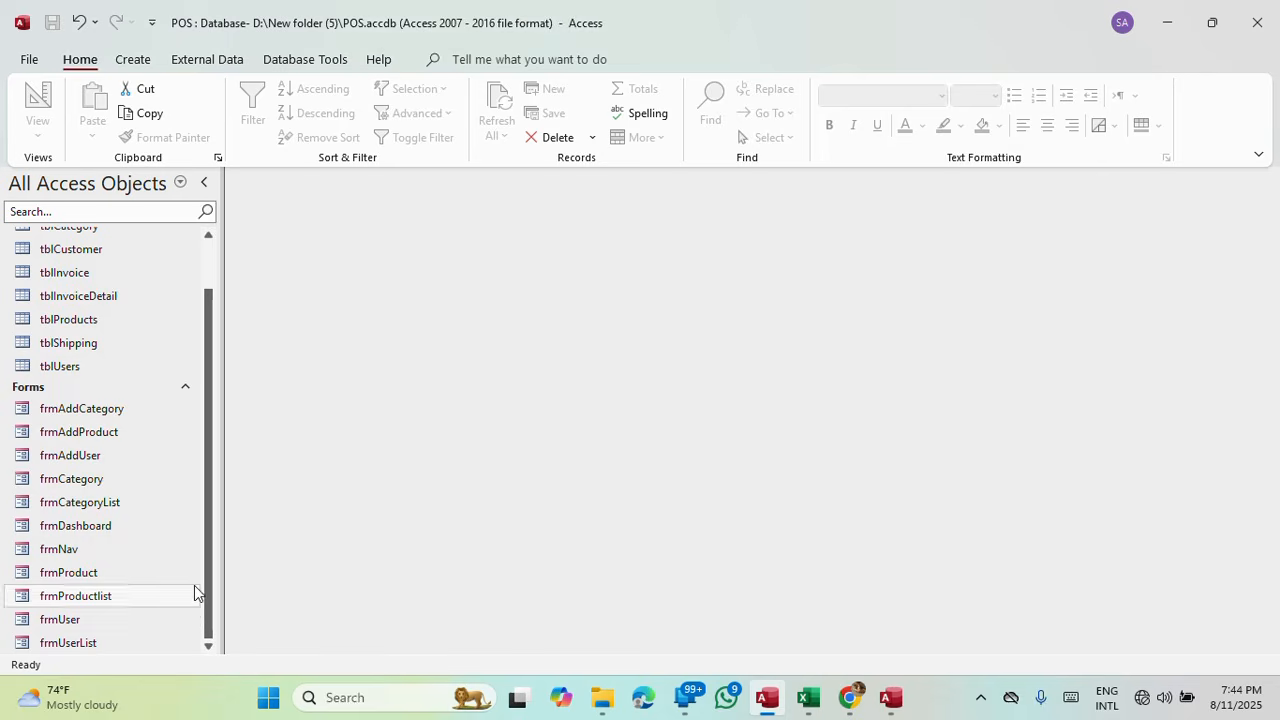
{"action": "left_click", "coordinate": [57, 622]}
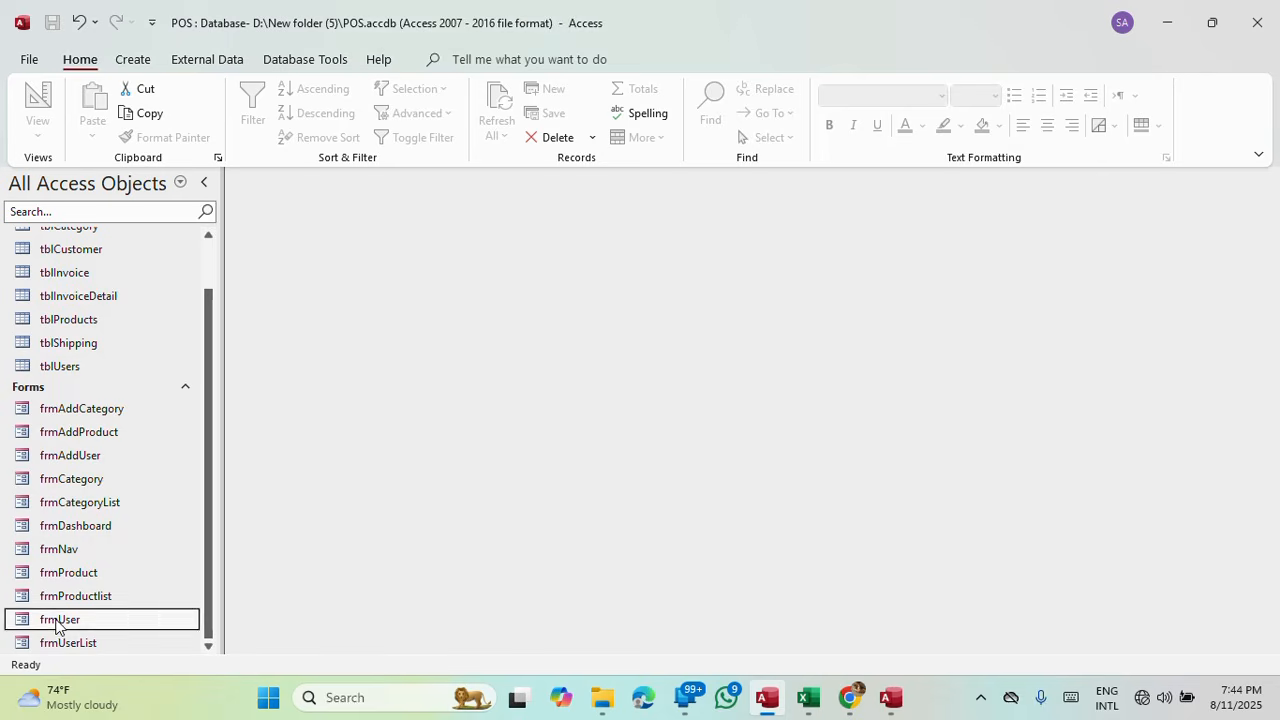
{"action": "right_click", "coordinate": [57, 622]}
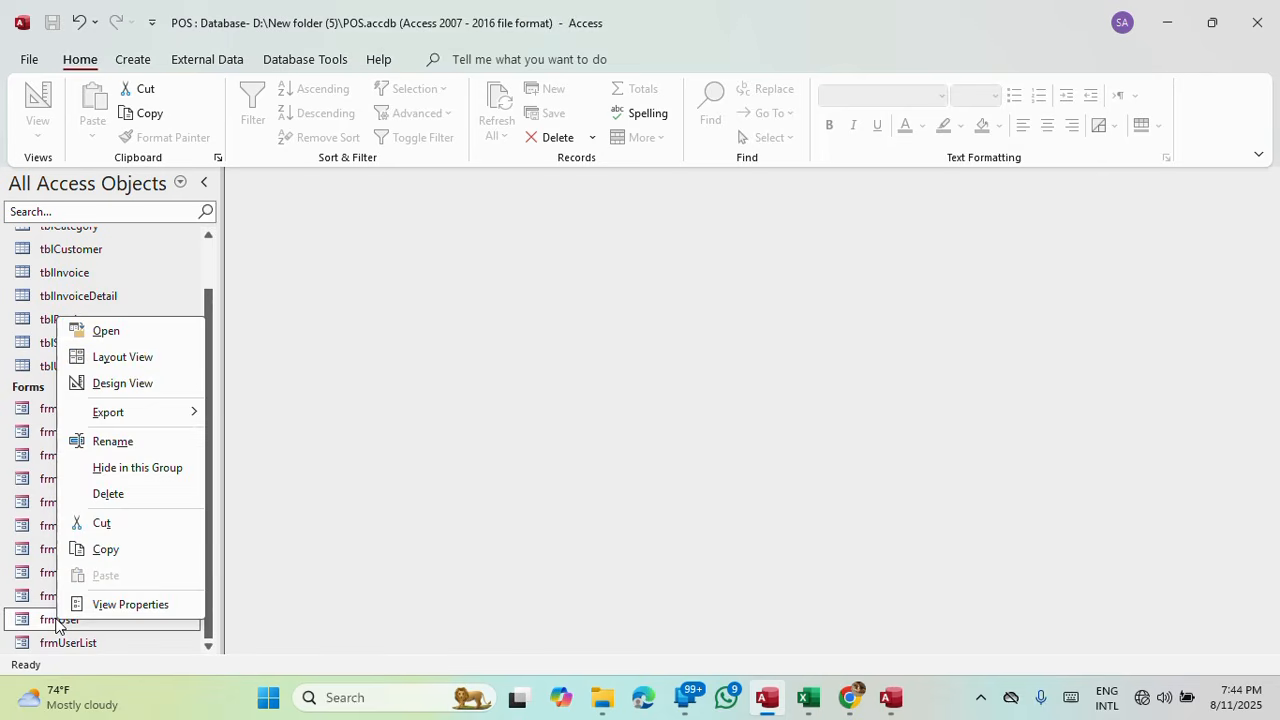
{"action": "left_click", "coordinate": [92, 552]}
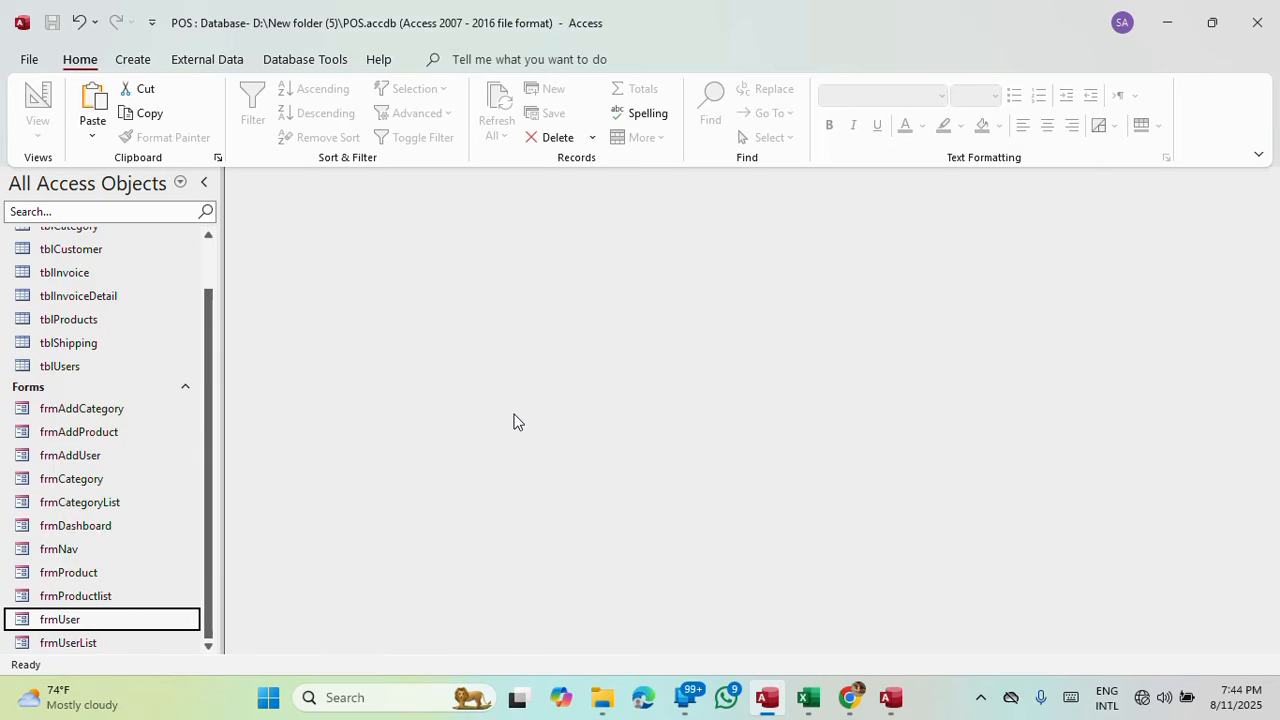
{"action": "right_click", "coordinate": [60, 622]}
{"action": "left_click", "coordinate": [108, 578]}
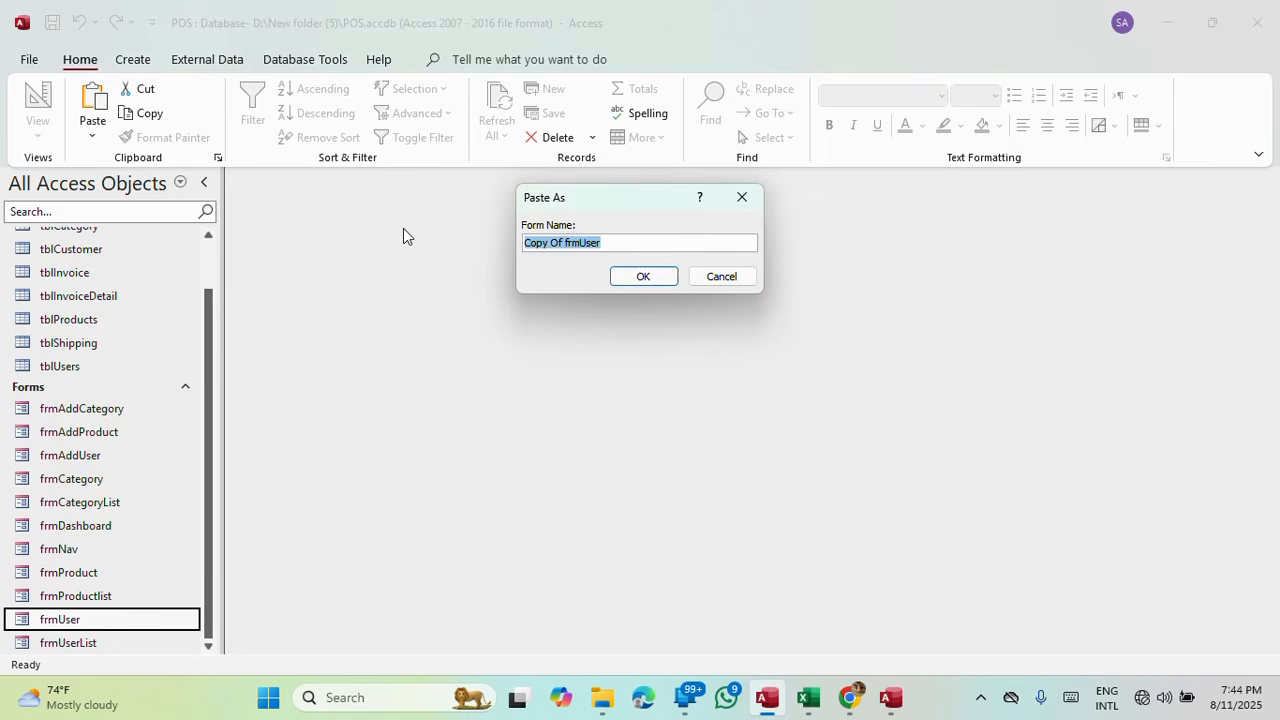
{"action": "type", "text": "frm"}
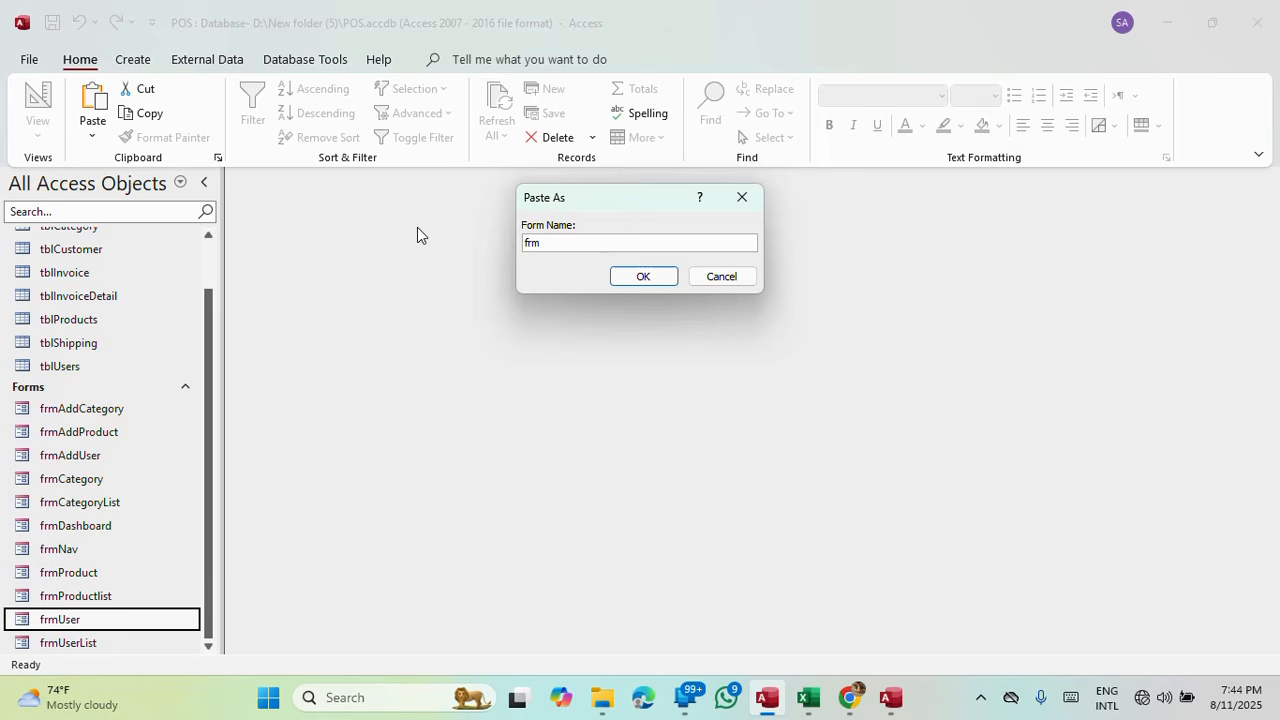
{"action": "type", "text": "Setting"}
{"action": "left_click", "coordinate": [667, 280]}
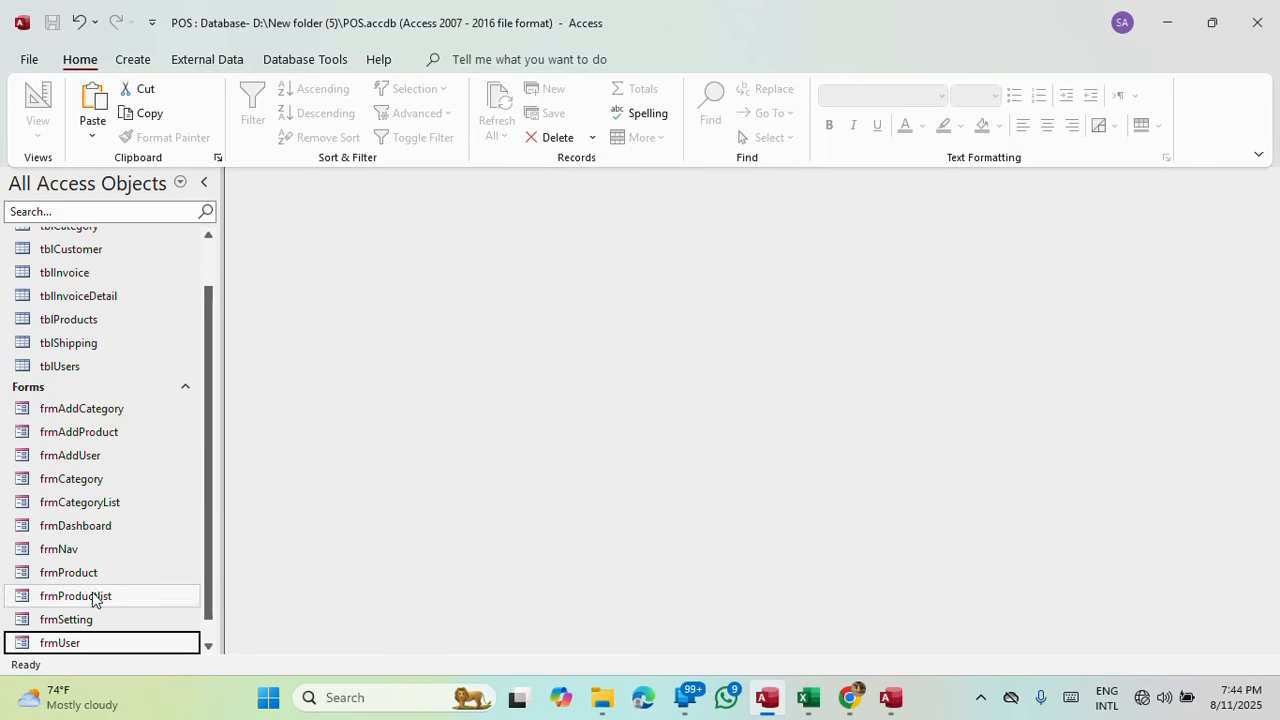
Open frmSetting in Design View and delete the frmUserList subform from its Detail section.
{"action": "left_click", "coordinate": [82, 621]}
{"action": "right_click", "coordinate": [82, 621]}
{"action": "left_click", "coordinate": [168, 386]}
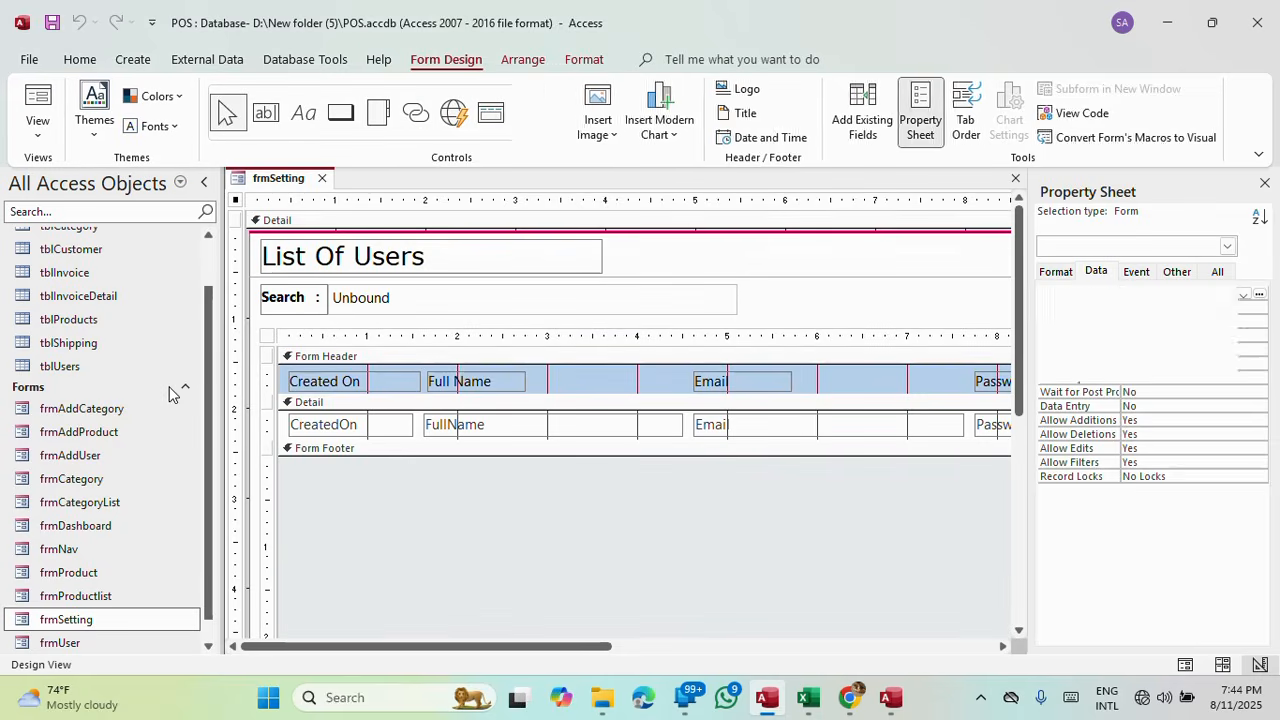
{"action": "left_click", "coordinate": [465, 331]}
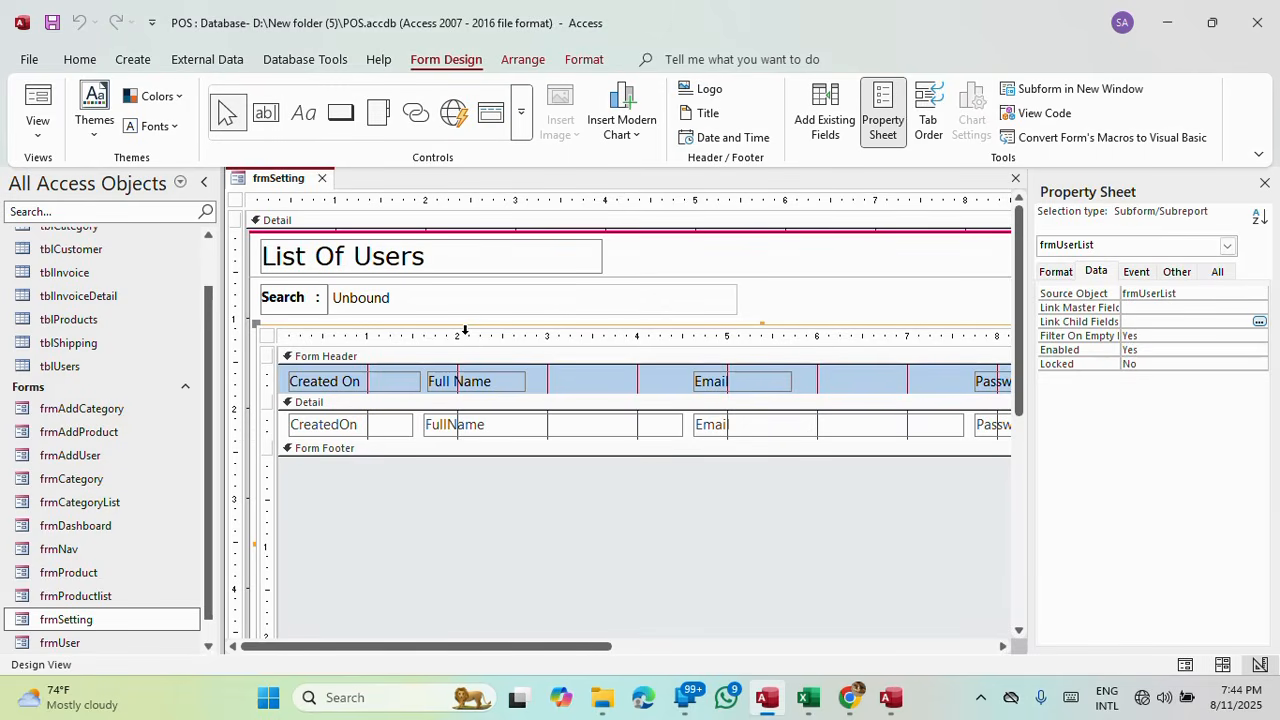
{"action": "key", "text": "Delete"}
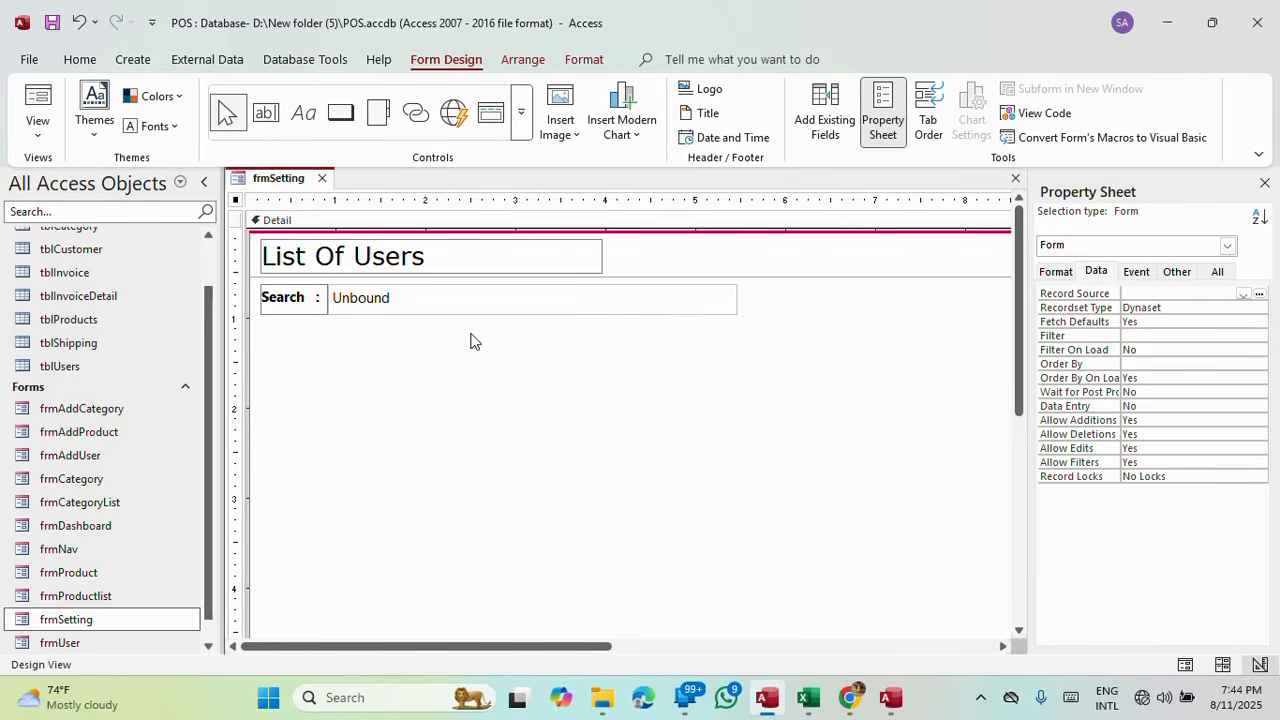
Delete the Search text box with its label and the btnAddUser command button from frmSetting.
{"action": "left_click", "coordinate": [370, 305]}
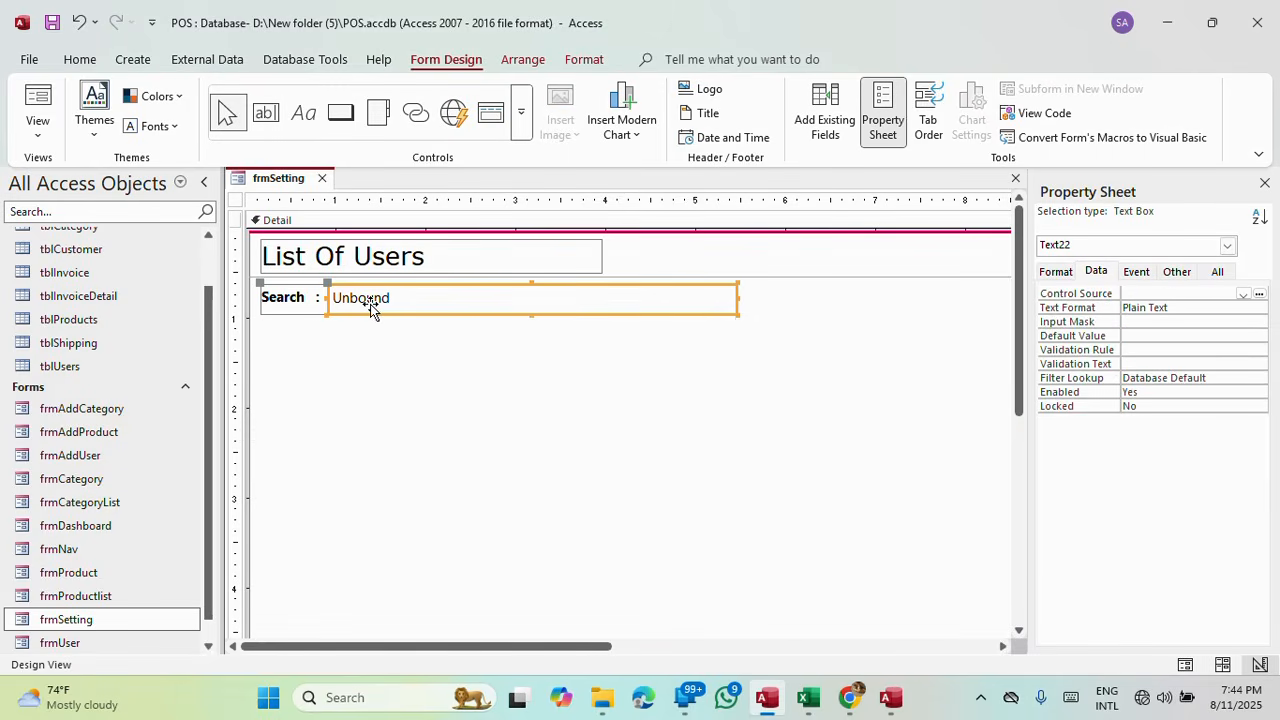
{"action": "key", "text": "Delete"}
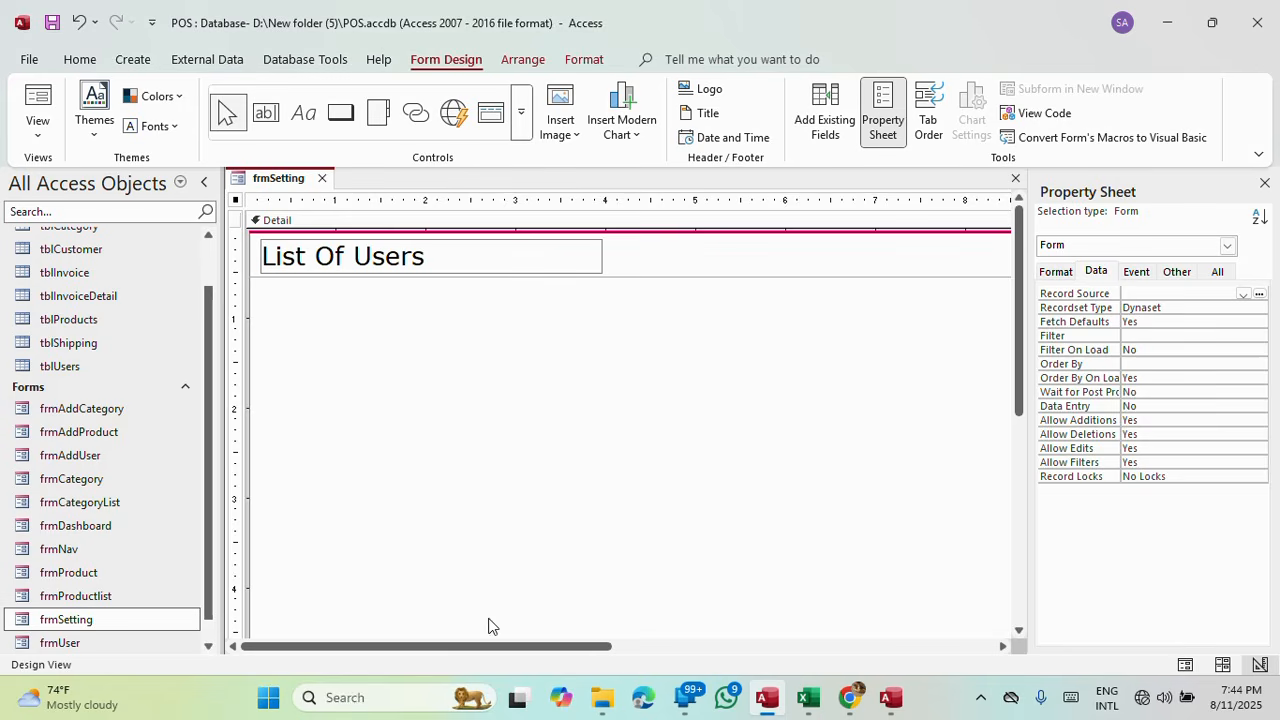
{"action": "left_click_drag", "start_coordinate": [486, 648], "coordinate": [851, 648]}
{"action": "left_click", "coordinate": [665, 257]}
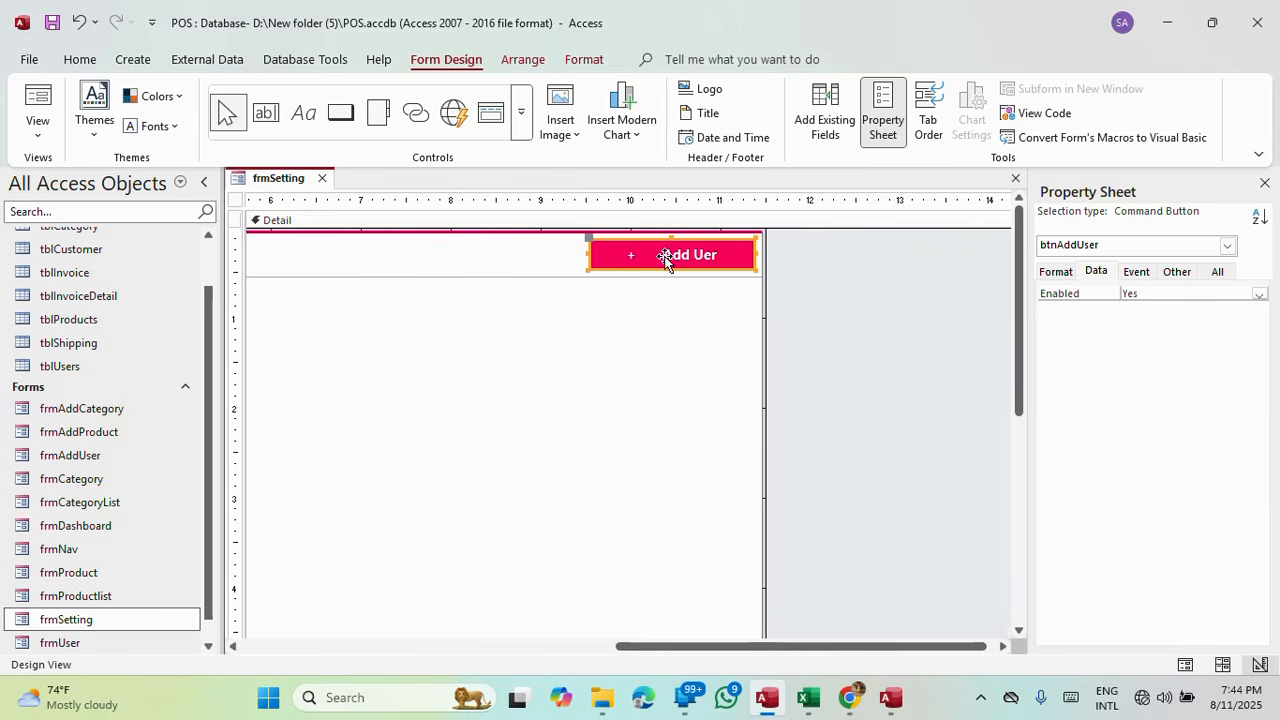
{"action": "left_click", "coordinate": [780, 275]}
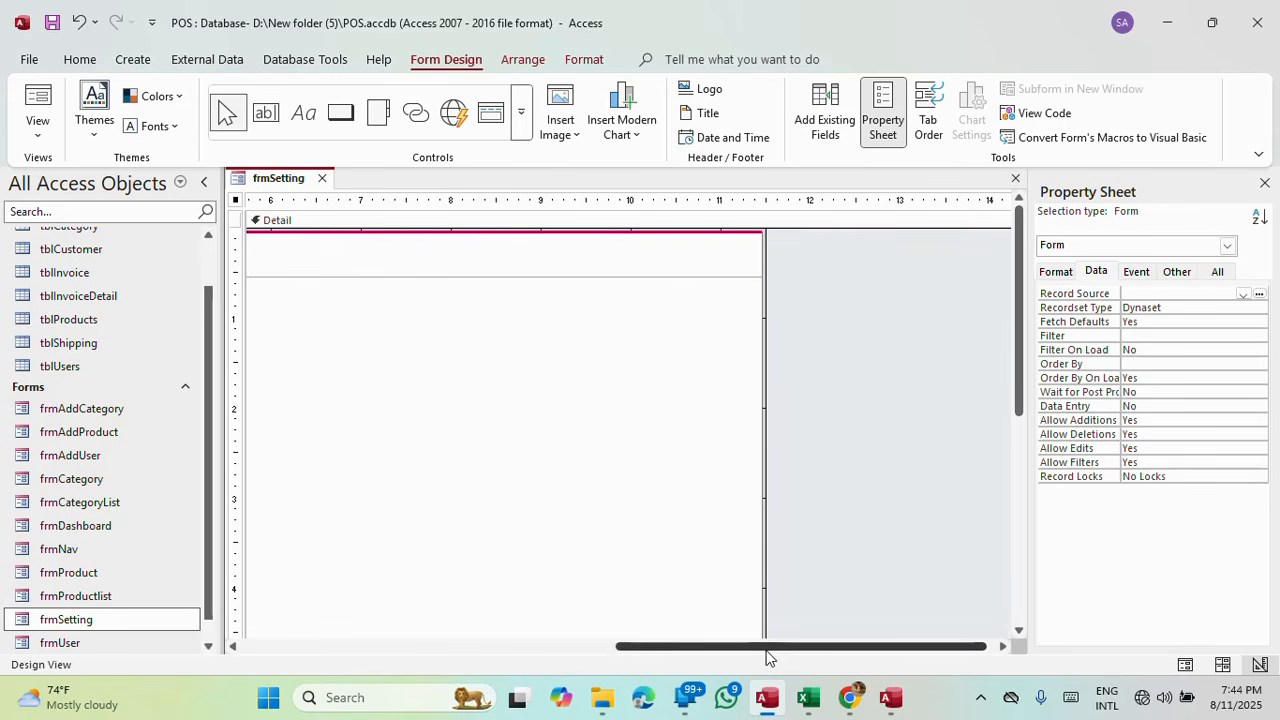
Change the form's title label to "Setting" and save frmSetting.
{"action": "left_click_drag", "start_coordinate": [764, 650], "coordinate": [485, 601]}
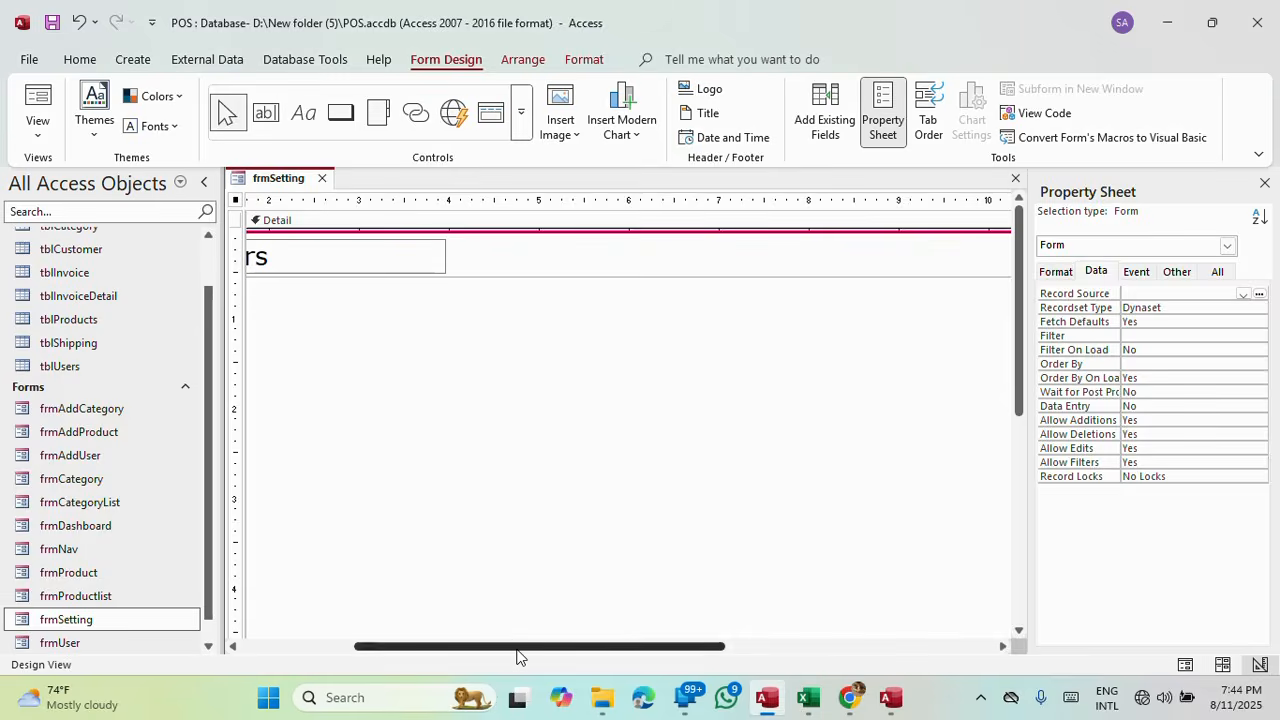
{"action": "left_click_drag", "start_coordinate": [517, 648], "coordinate": [401, 648]}
{"action": "left_click", "coordinate": [450, 258]}
{"action": "left_click_drag", "start_coordinate": [442, 258], "coordinate": [256, 260]}
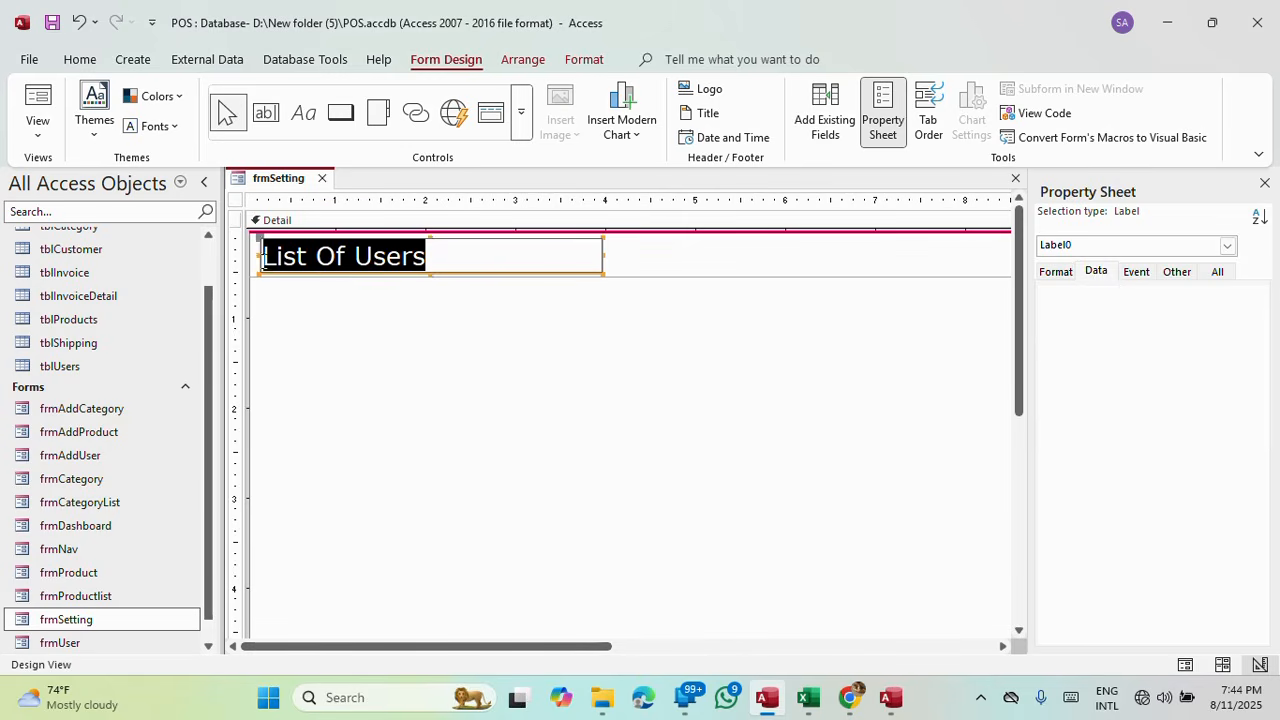
{"action": "type", "text": "Se"}
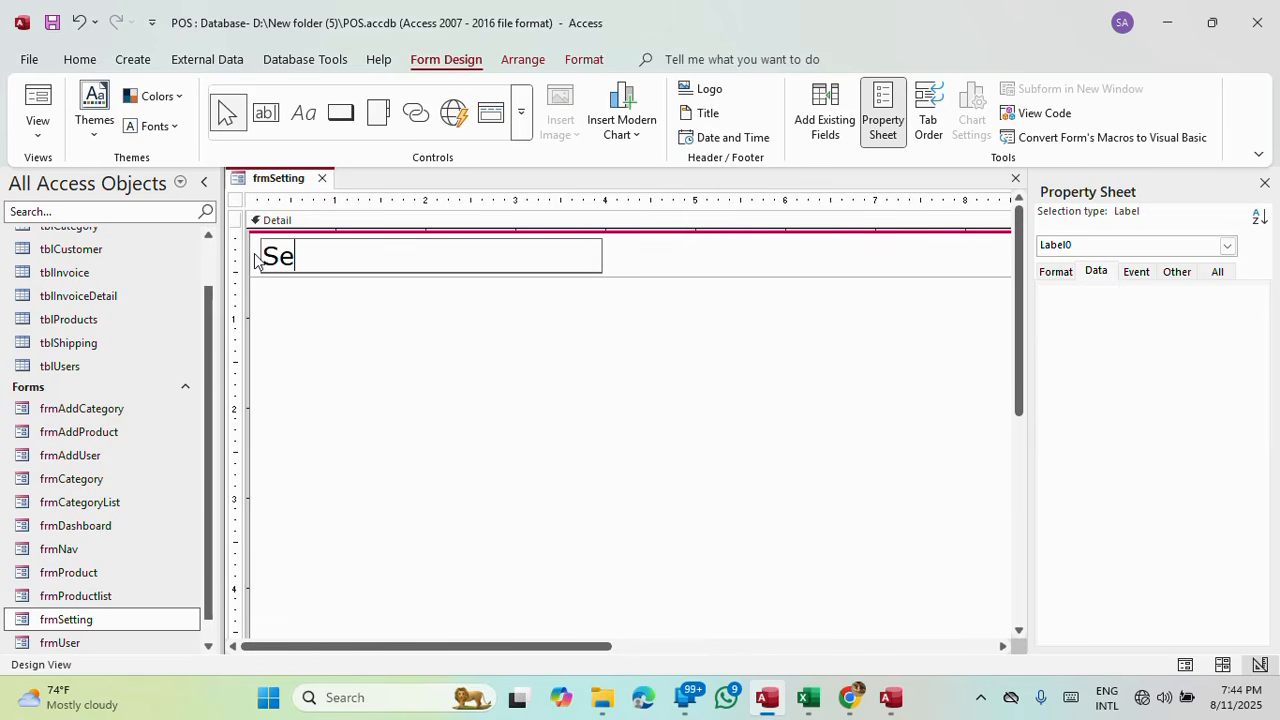
{"action": "type", "text": "ttings"}
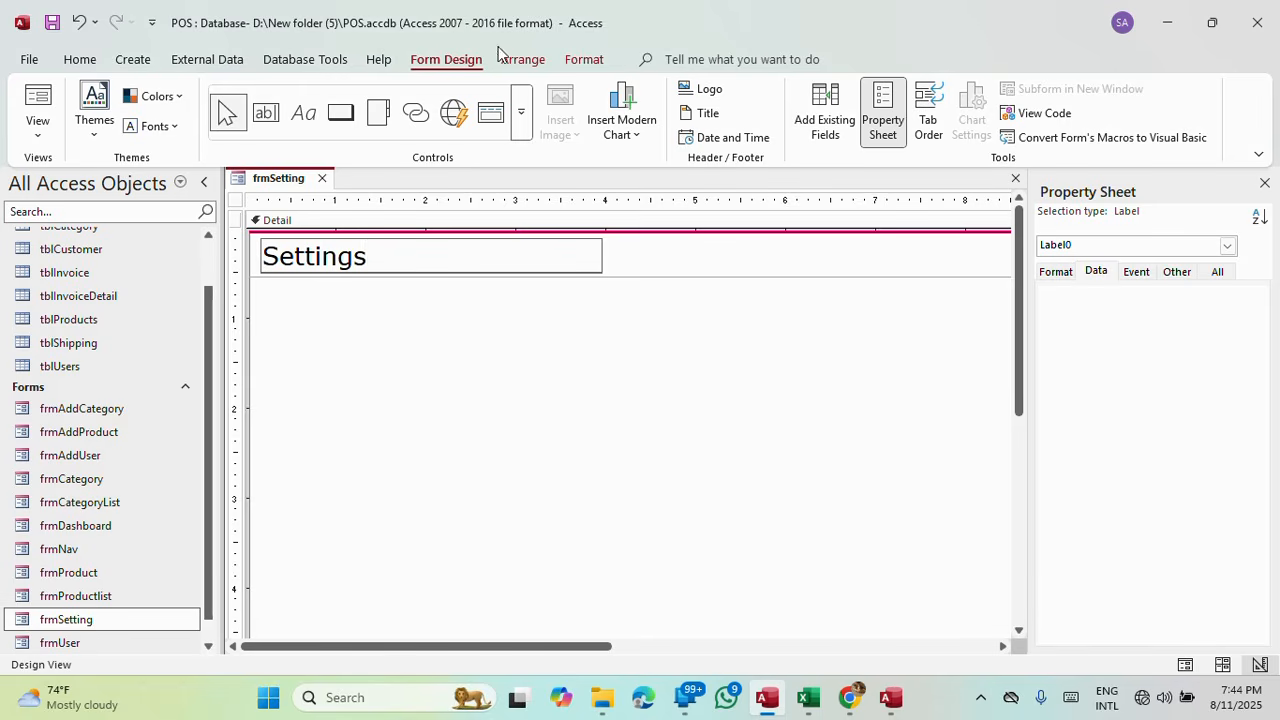
{"action": "key", "text": "BackSpace"}
{"action": "right_click", "coordinate": [284, 183]}
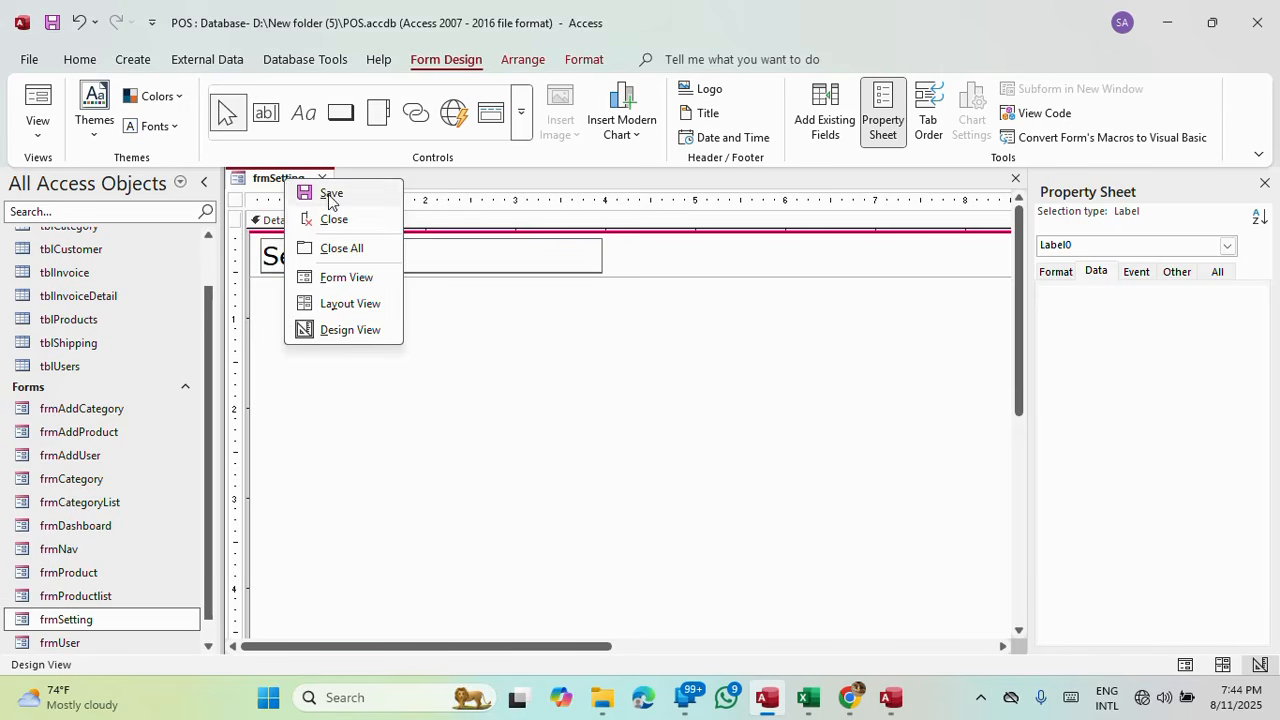
{"action": "left_click", "coordinate": [331, 196]}
Set the record source of the frmSetting form to tblAbout.
{"action": "left_click", "coordinate": [400, 221]}
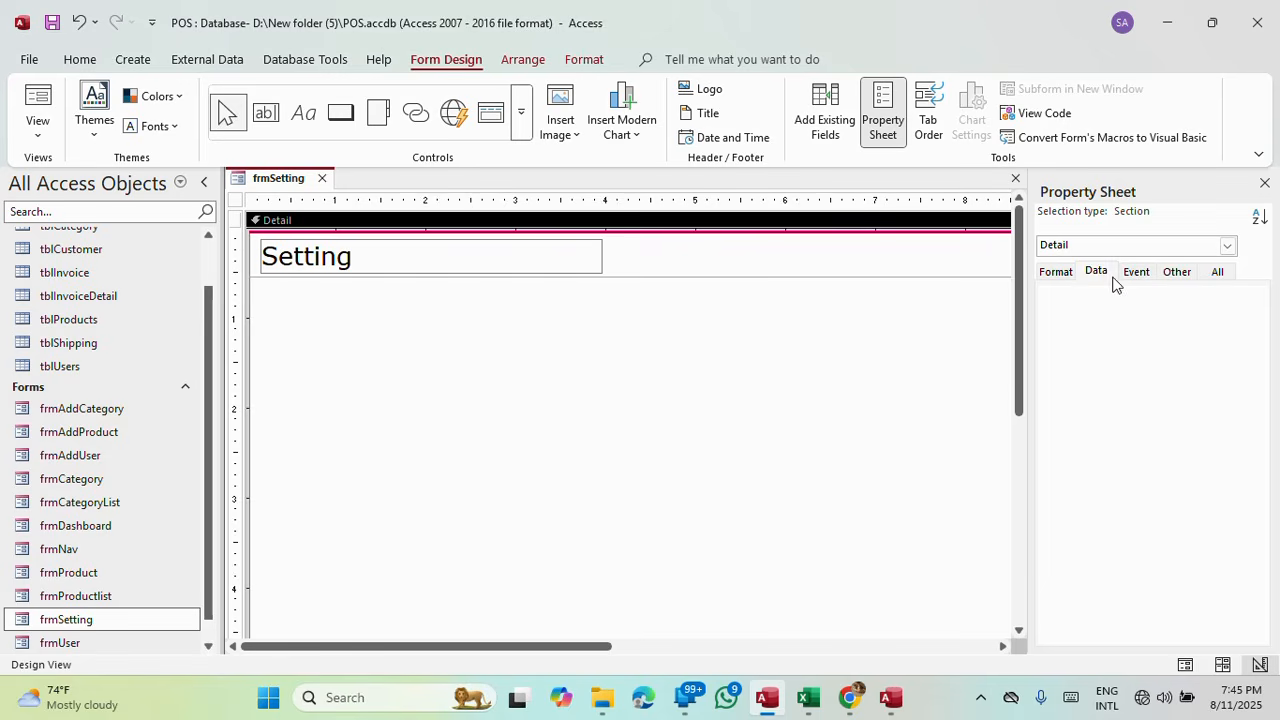
{"action": "left_click", "coordinate": [1096, 272]}
{"action": "left_click", "coordinate": [234, 198]}
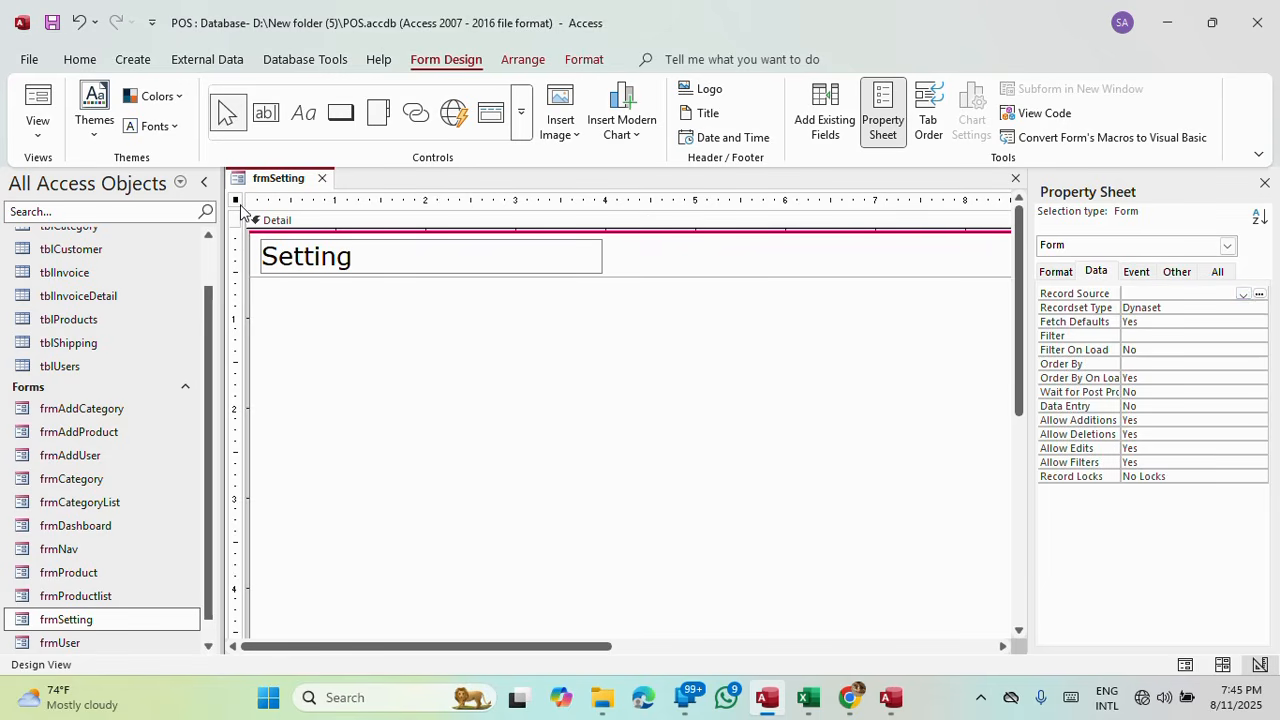
{"action": "left_click", "coordinate": [1243, 294]}
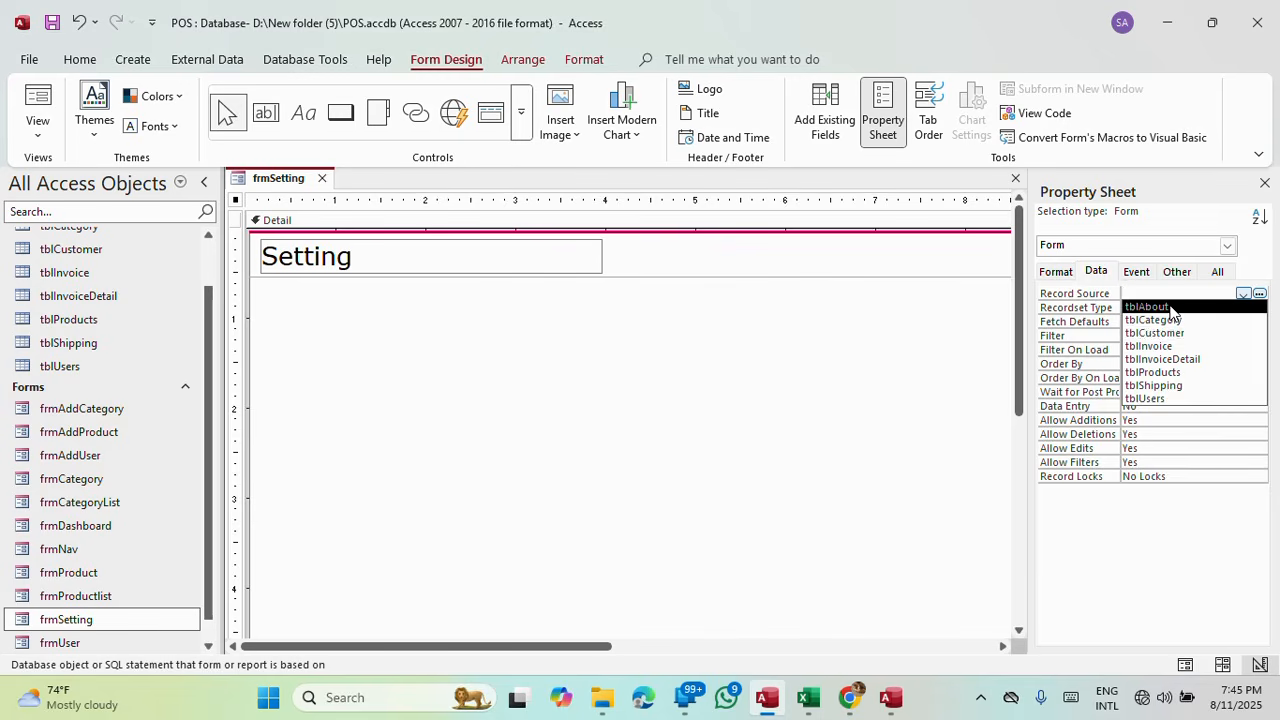
{"action": "left_click", "coordinate": [1175, 306]}
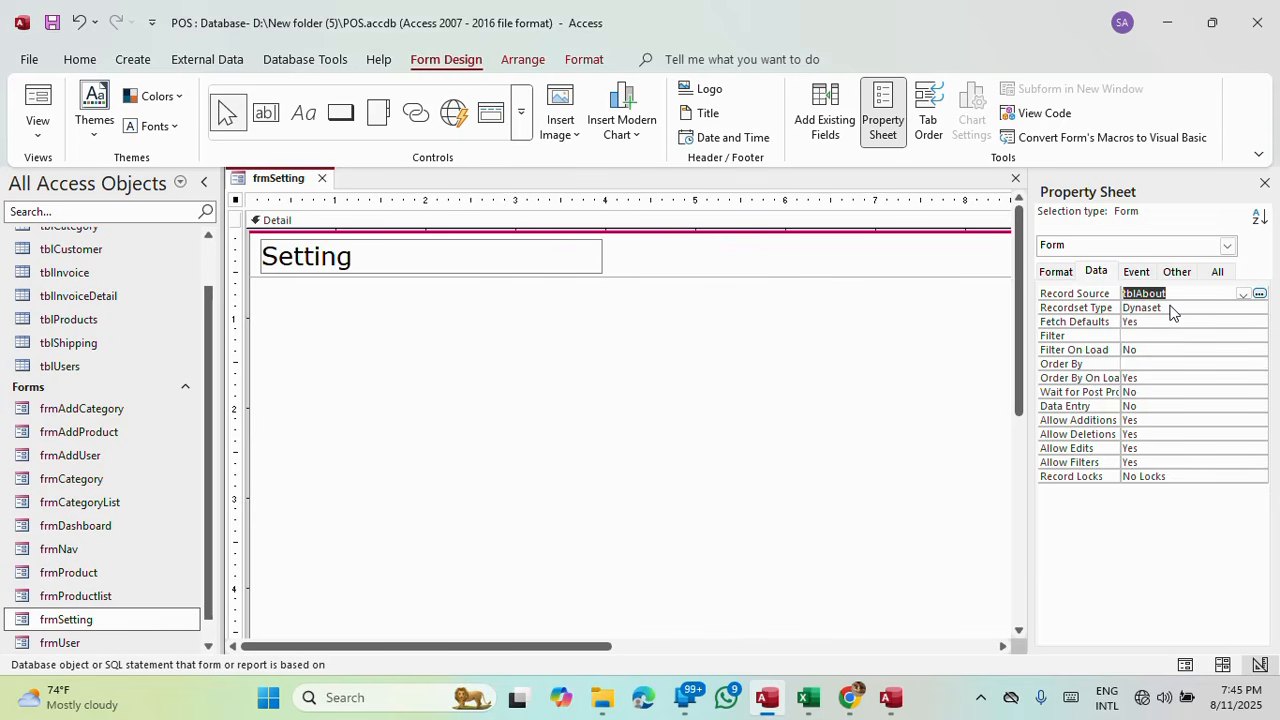
Add all tblAbout fields, from ID through LogoName, to the Detail section of frmSetting beneath the title.
{"action": "left_click", "coordinate": [823, 110]}
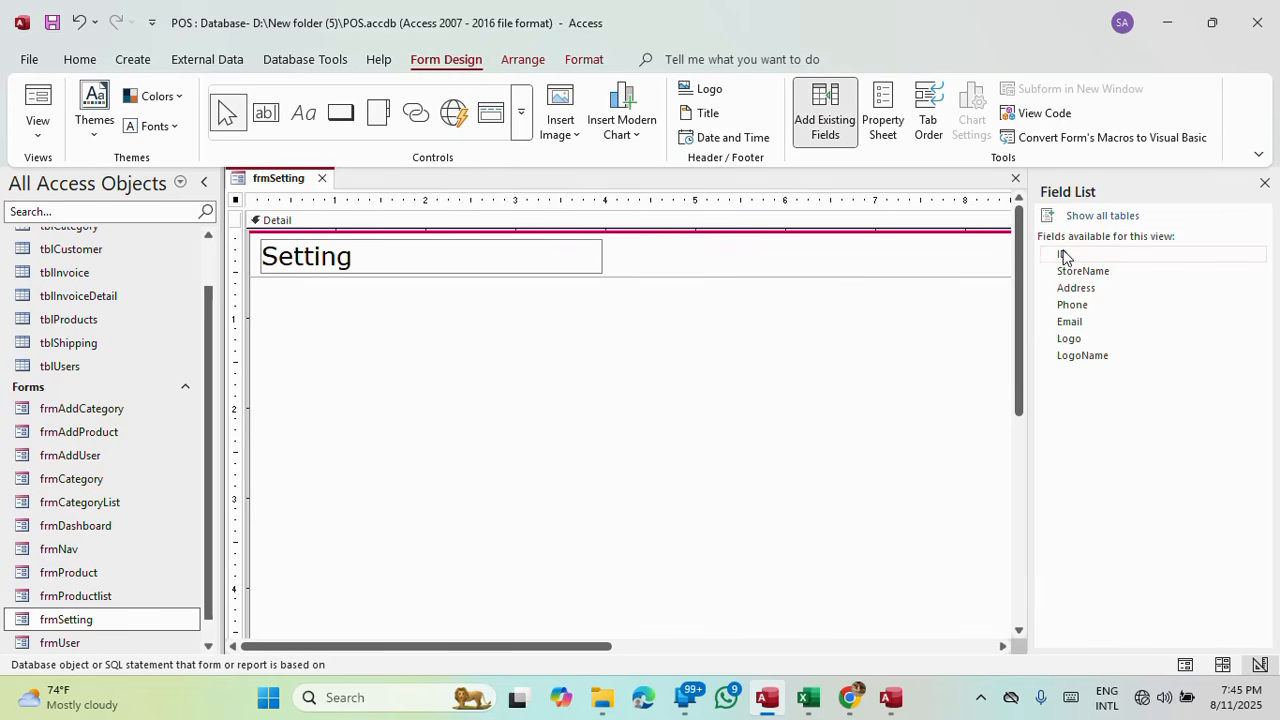
{"action": "left_click", "coordinate": [1062, 254]}
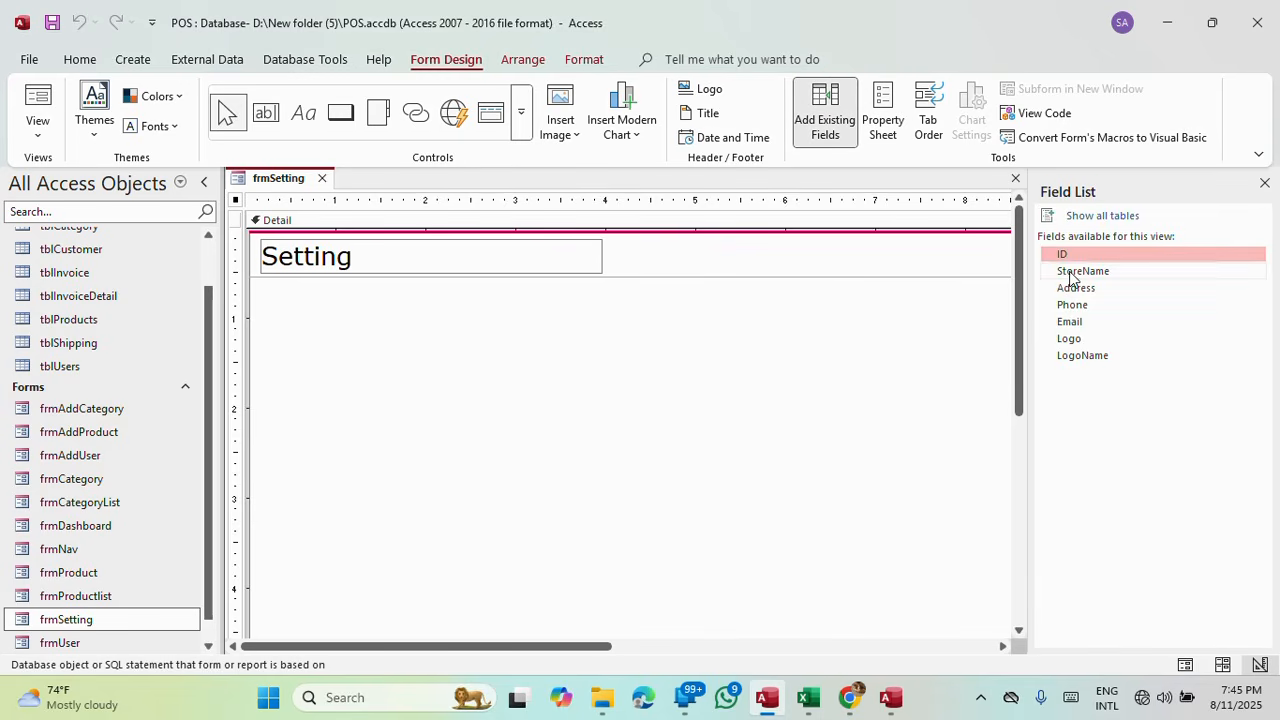
{"action": "left_click", "coordinate": [1068, 360], "text": "shift"}
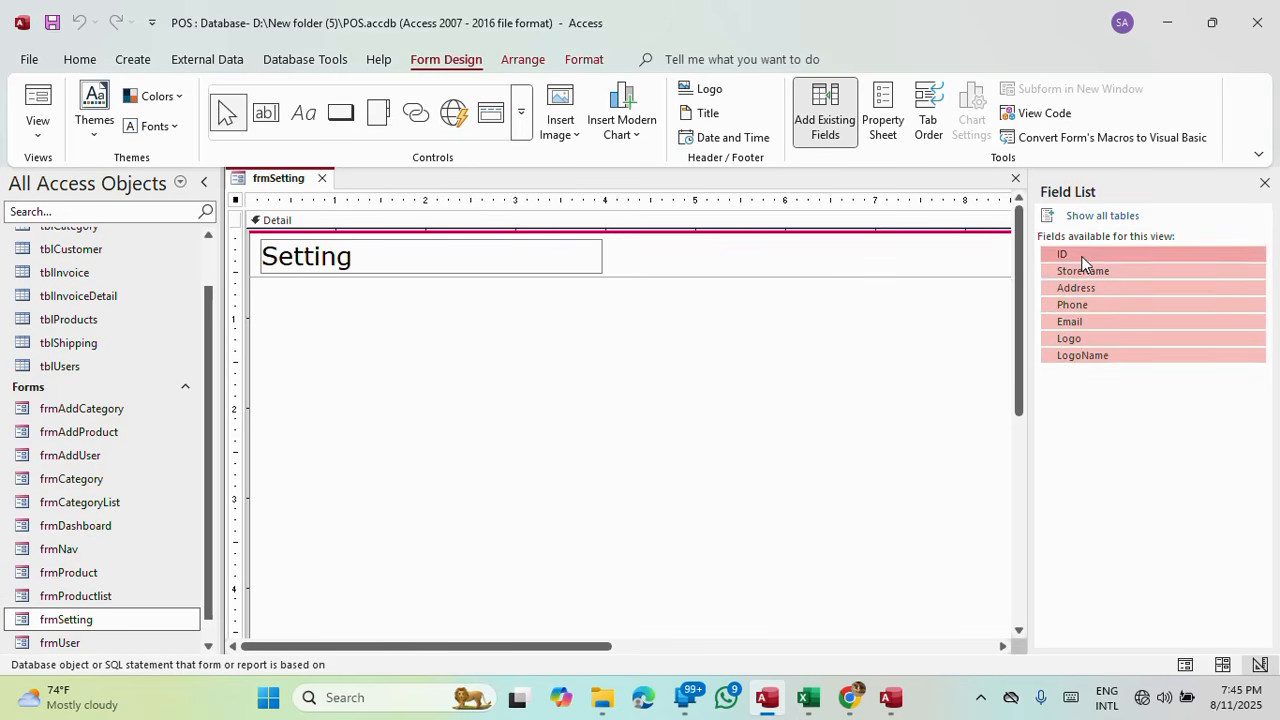
{"action": "left_click_drag", "start_coordinate": [1080, 258], "coordinate": [523, 368]}
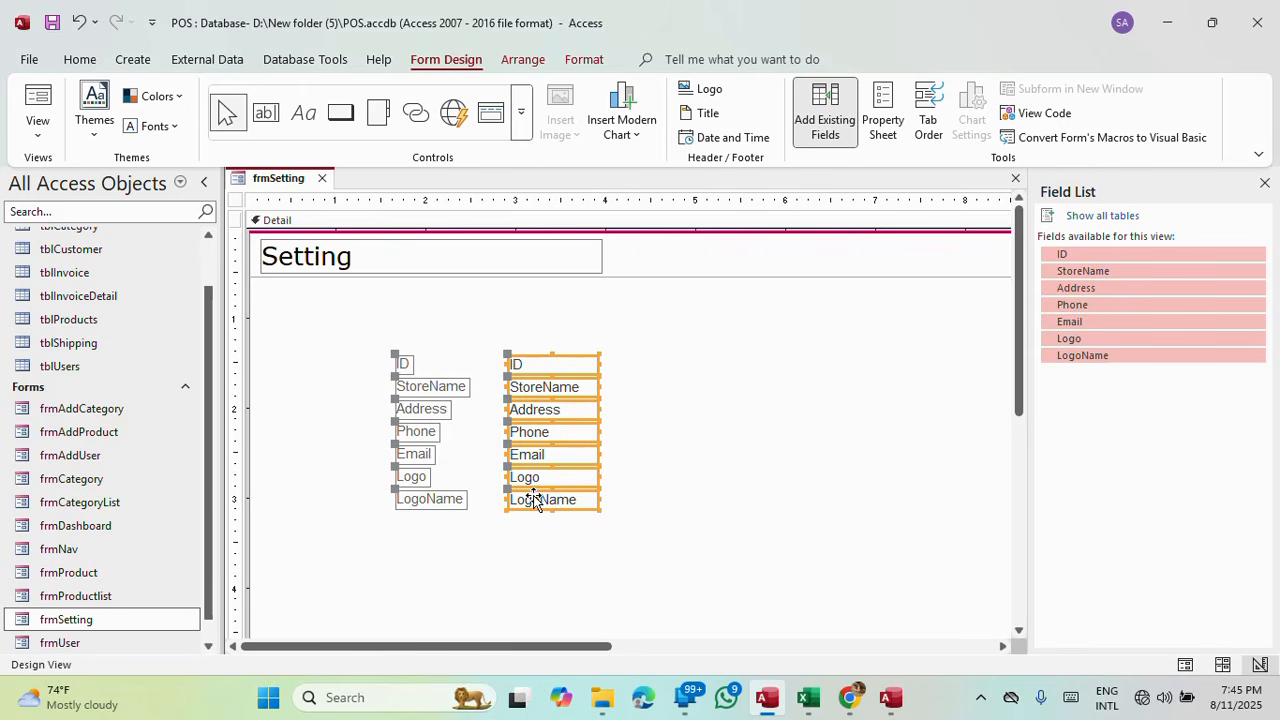
Cut the seven field labels, paste them back into the Detail section as unattached labels, and place them to the left of the text boxes.
{"action": "left_click", "coordinate": [402, 498]}
{"action": "left_click_drag", "start_coordinate": [397, 482], "coordinate": [410, 364]}
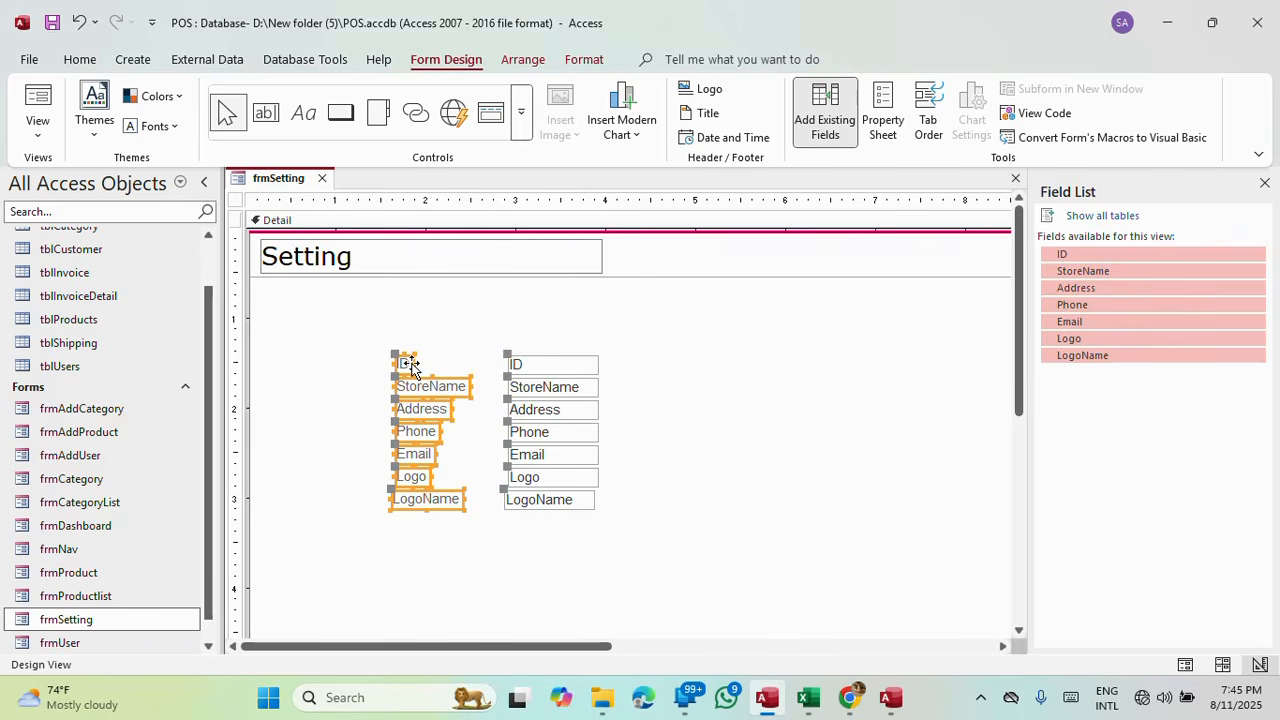
{"action": "key", "text": "Delete"}
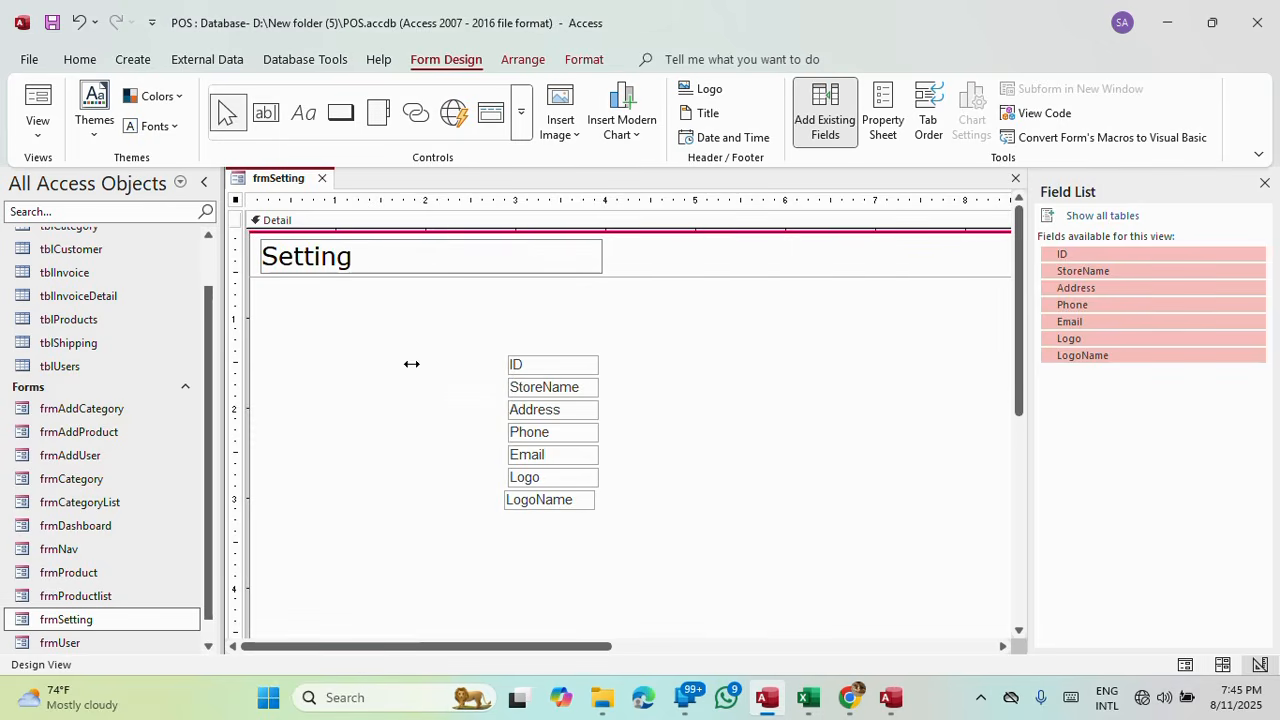
{"action": "left_click", "coordinate": [449, 223]}
{"action": "key", "text": "ctrl+v"}
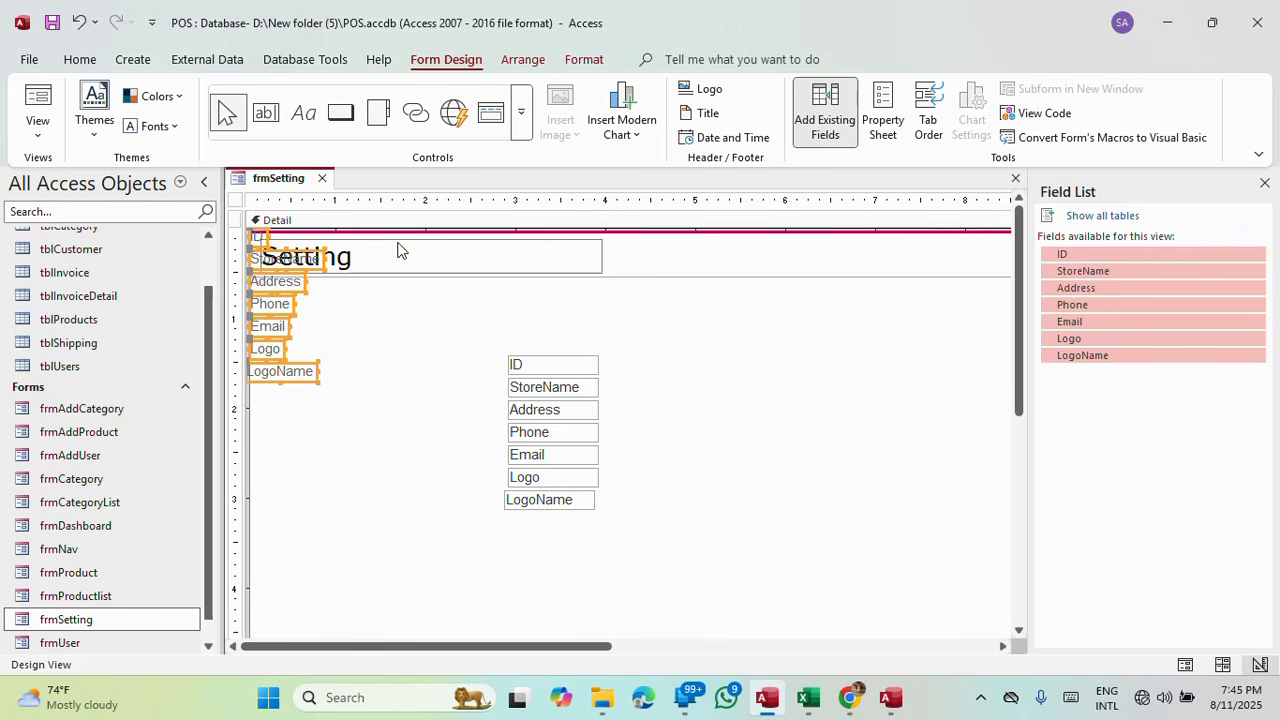
{"action": "left_click_drag", "start_coordinate": [272, 338], "coordinate": [360, 528]}
{"action": "left_click", "coordinate": [545, 502]}
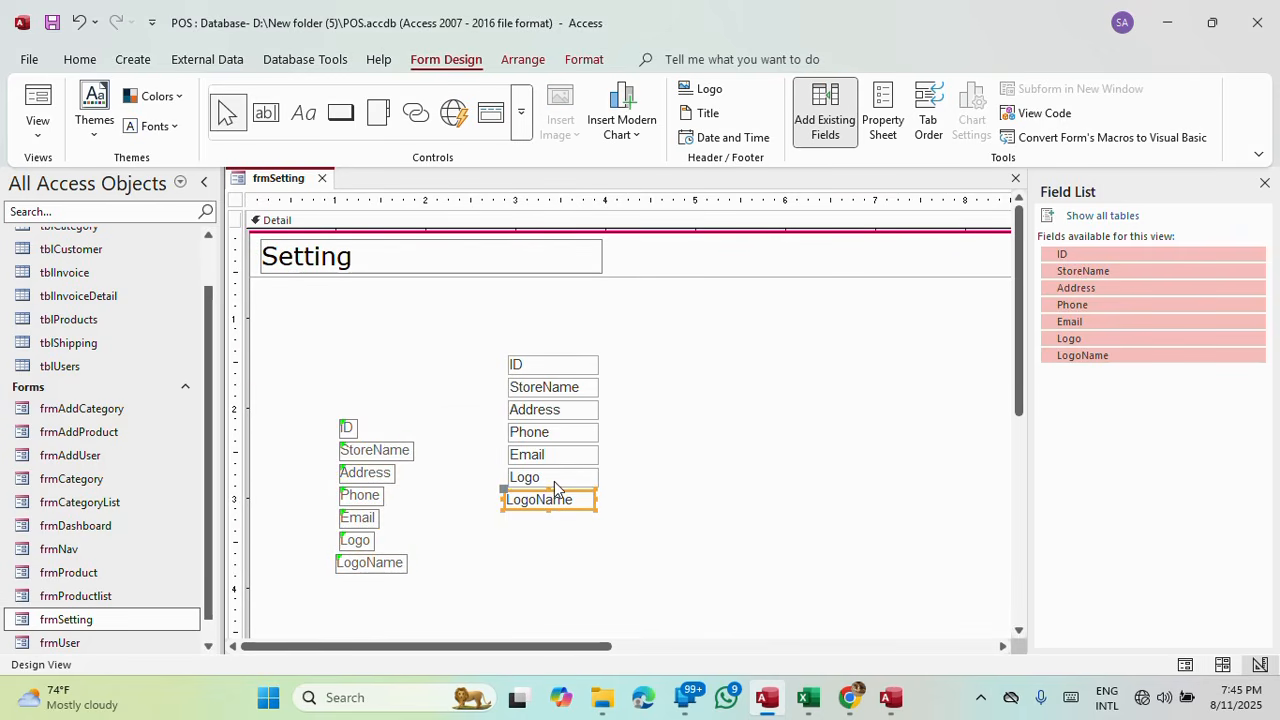
{"action": "left_click", "coordinate": [552, 479], "text": "shift"}
{"action": "left_click", "coordinate": [551, 452], "text": "shift"}
{"action": "left_click", "coordinate": [554, 432], "text": "shift"}
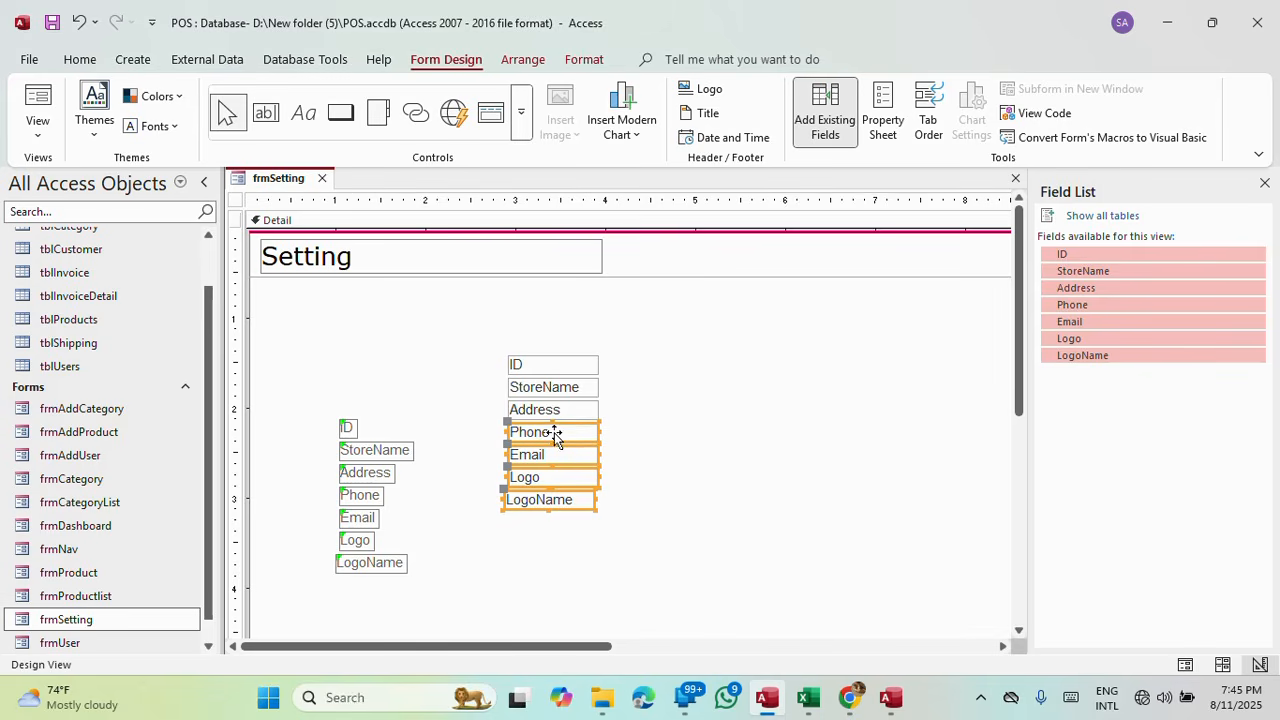
{"action": "left_click", "coordinate": [545, 410], "text": "shift"}
{"action": "left_click", "coordinate": [547, 387], "text": "shift"}
{"action": "left_click", "coordinate": [547, 366], "text": "shift"}
{"action": "double_click", "coordinate": [545, 366]}
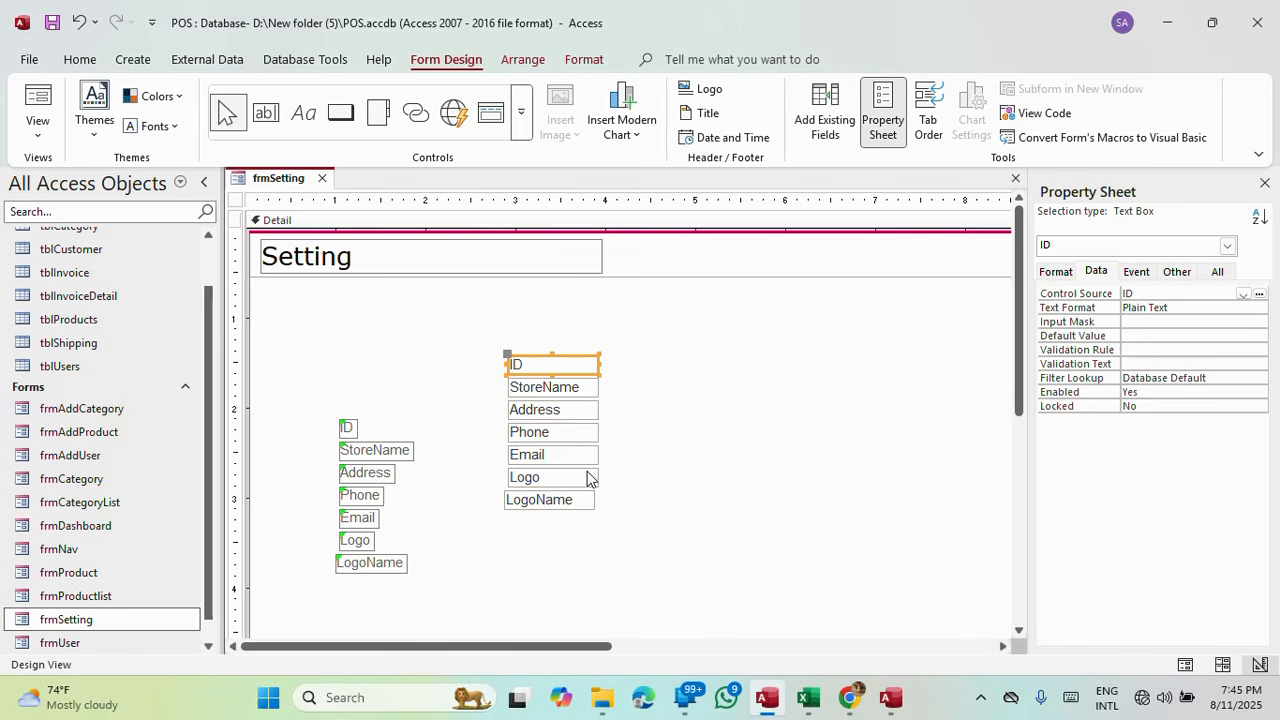
Narrow the large background rectangle by moving its left edge to about 7.9 inches on the ruler.
{"action": "left_click", "coordinate": [294, 370]}
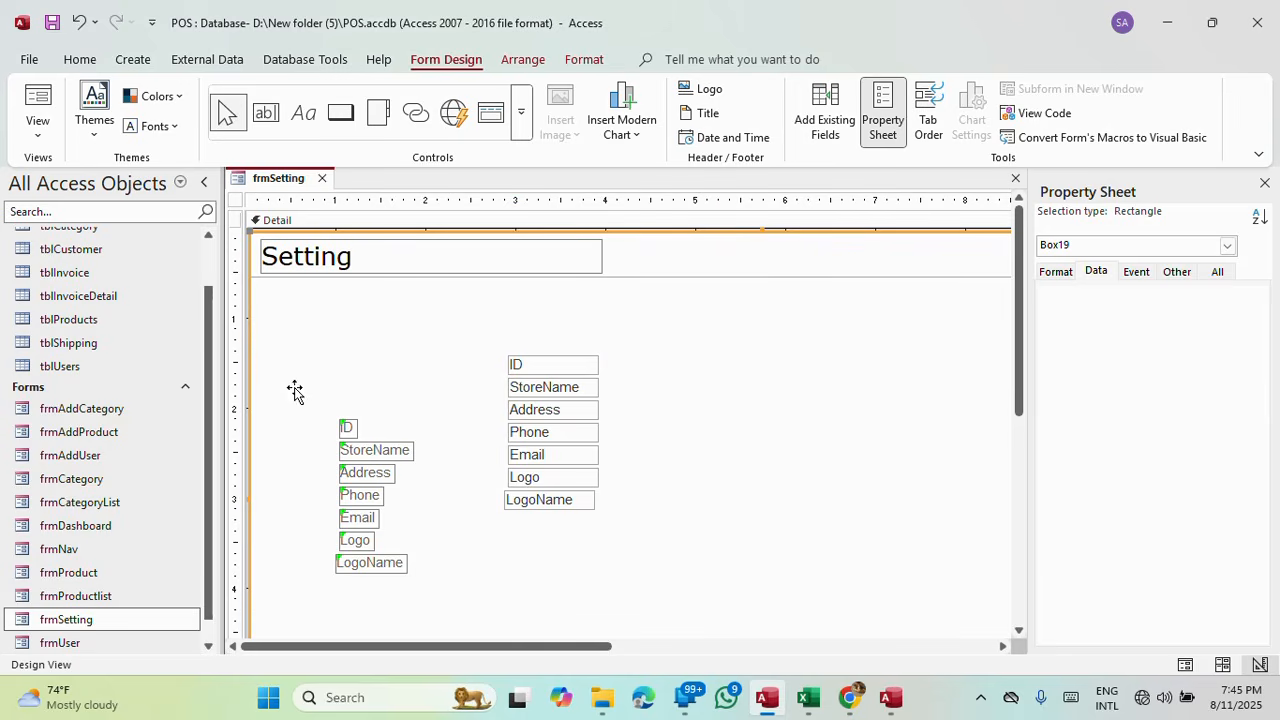
{"action": "left_click_drag", "start_coordinate": [248, 498], "coordinate": [958, 508]}
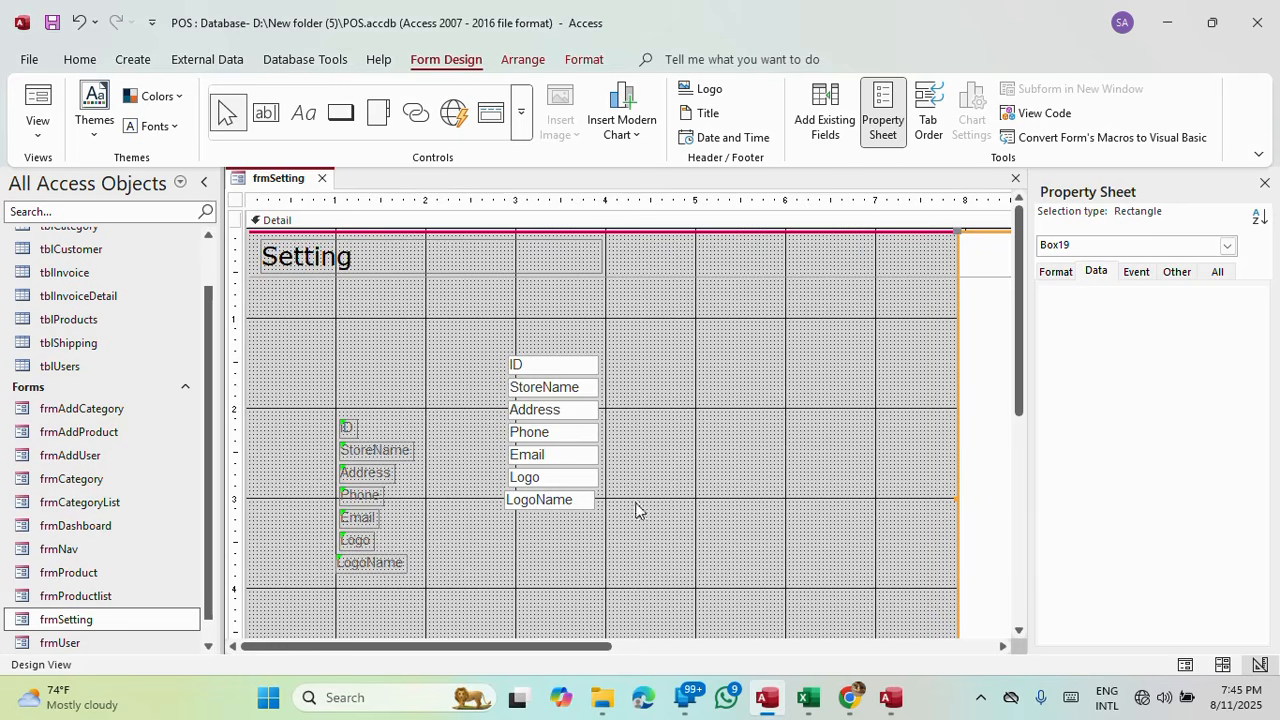
{"action": "scroll", "coordinate": [700, 466], "scroll_direction": "down", "scroll_amount": 1}
{"action": "scroll", "coordinate": [660, 465], "scroll_direction": "up", "scroll_amount": 1}
Delete the ID label and hide the ID text box by setting its width, height, top and left to 0.
{"action": "left_click", "coordinate": [346, 424]}
{"action": "key", "text": "Delete"}
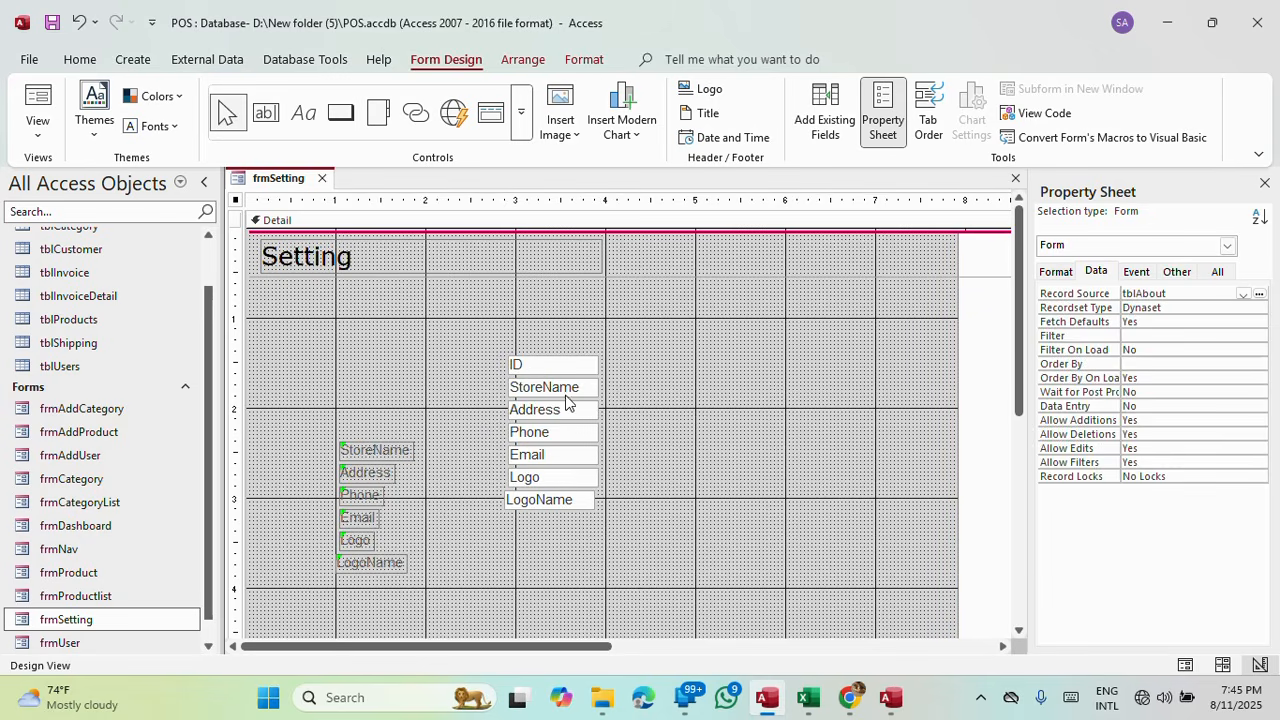
{"action": "left_click_drag", "start_coordinate": [578, 368], "coordinate": [427, 342]}
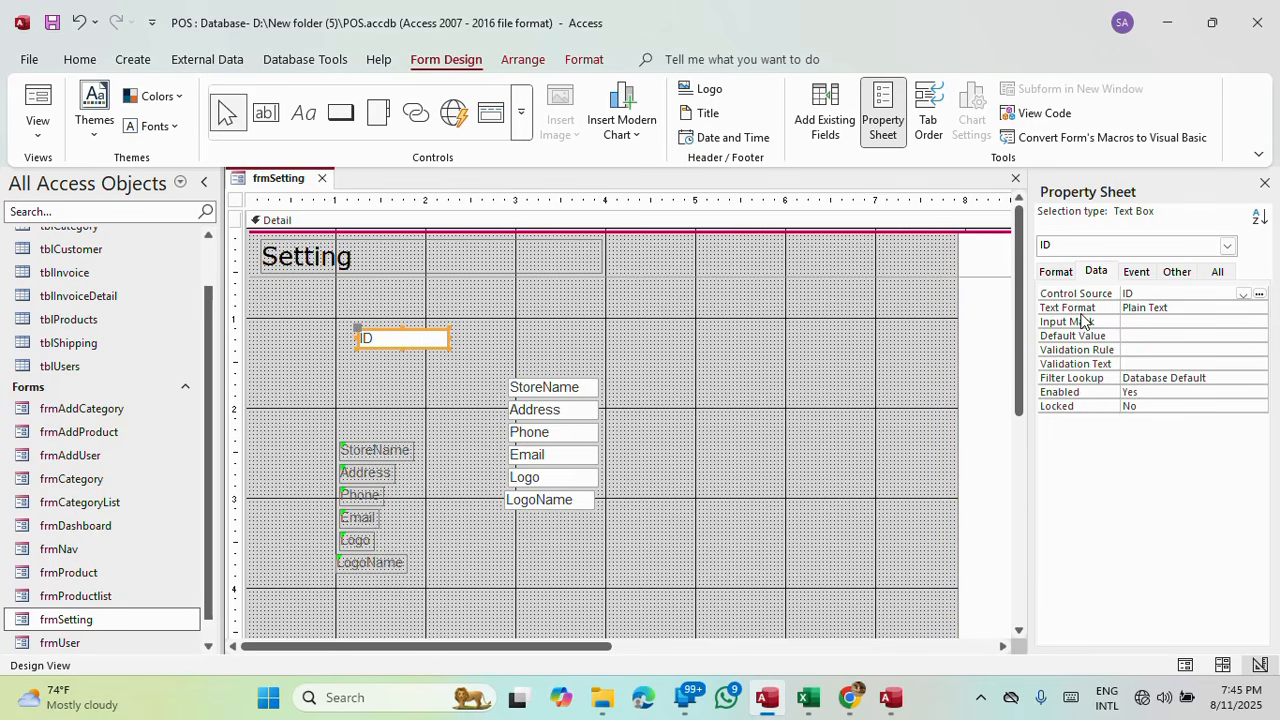
{"action": "left_click", "coordinate": [1057, 276]}
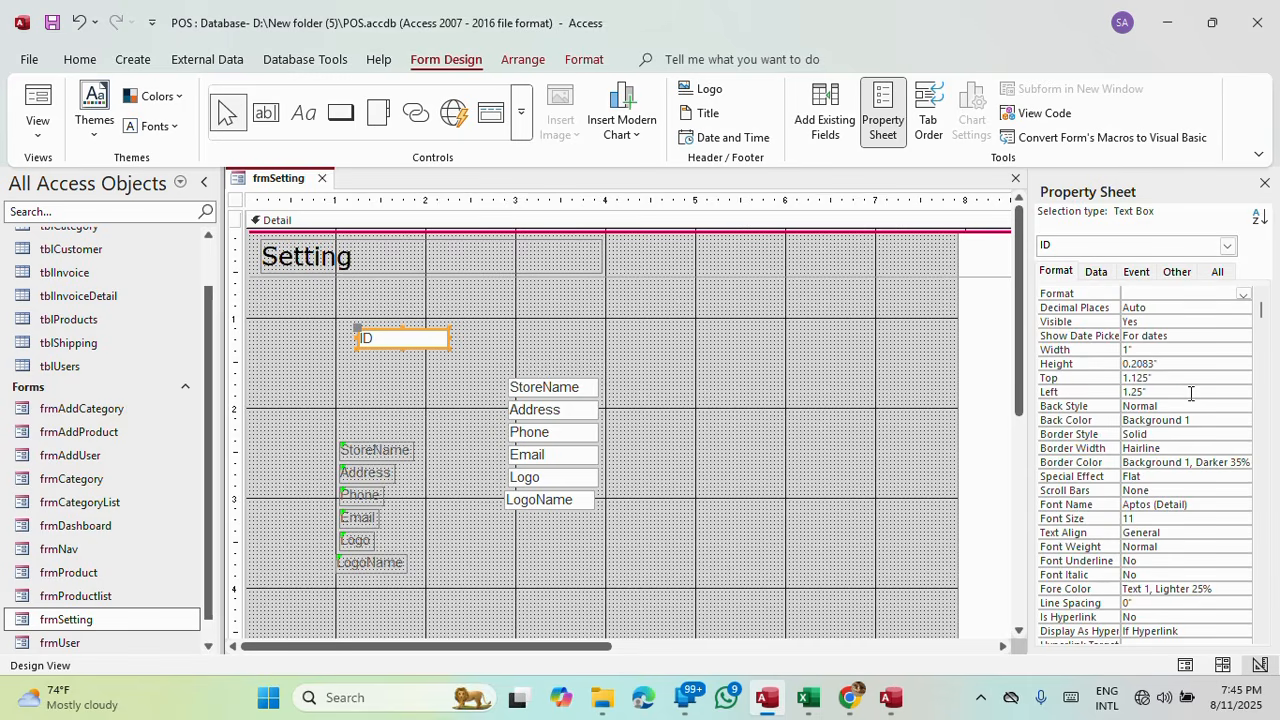
{"action": "left_click", "coordinate": [1070, 350]}
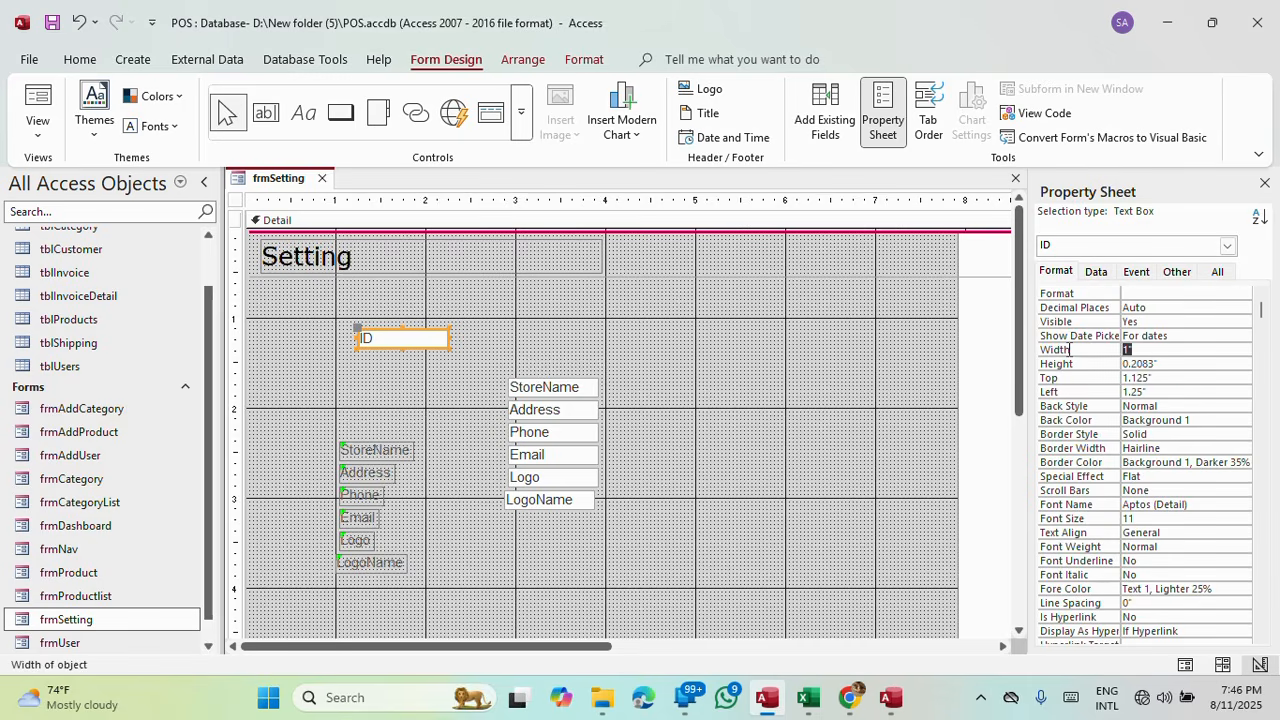
{"action": "type", "text": "0"}
{"action": "key", "text": "Return"}
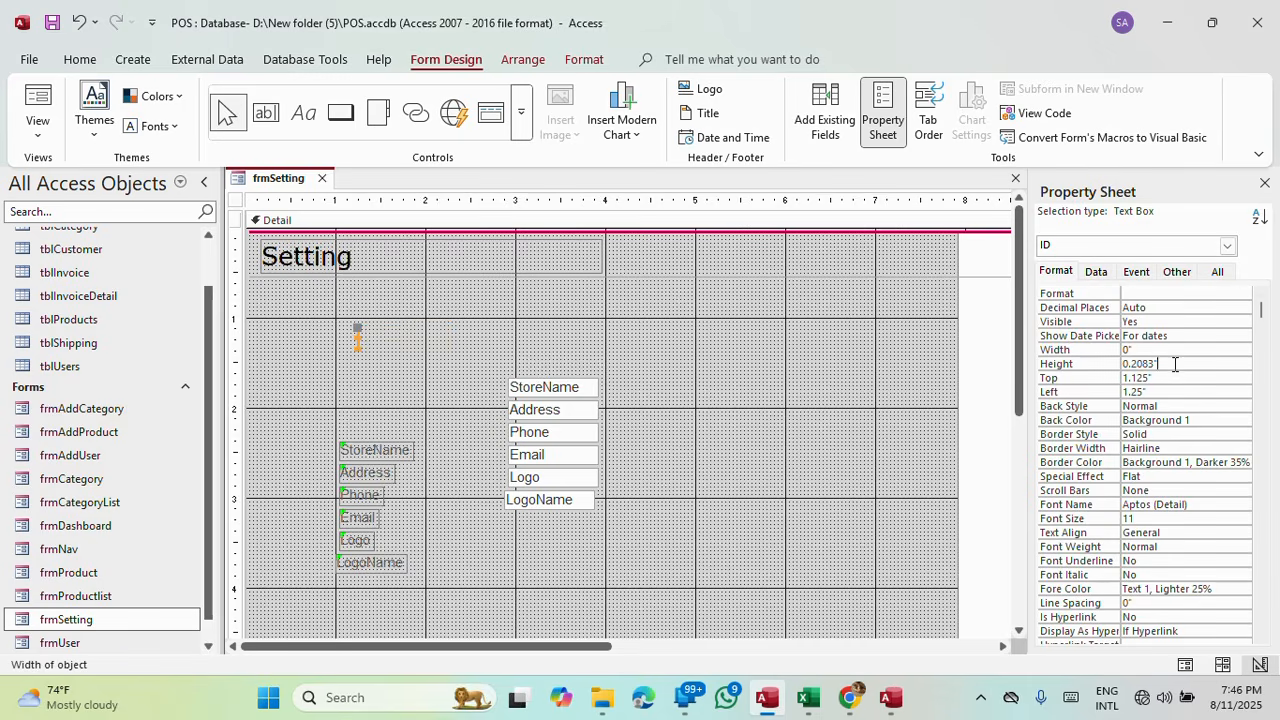
{"action": "type", "text": "0"}
{"action": "key", "text": "Return"}
{"action": "type", "text": "0"}
{"action": "key", "text": "Return"}
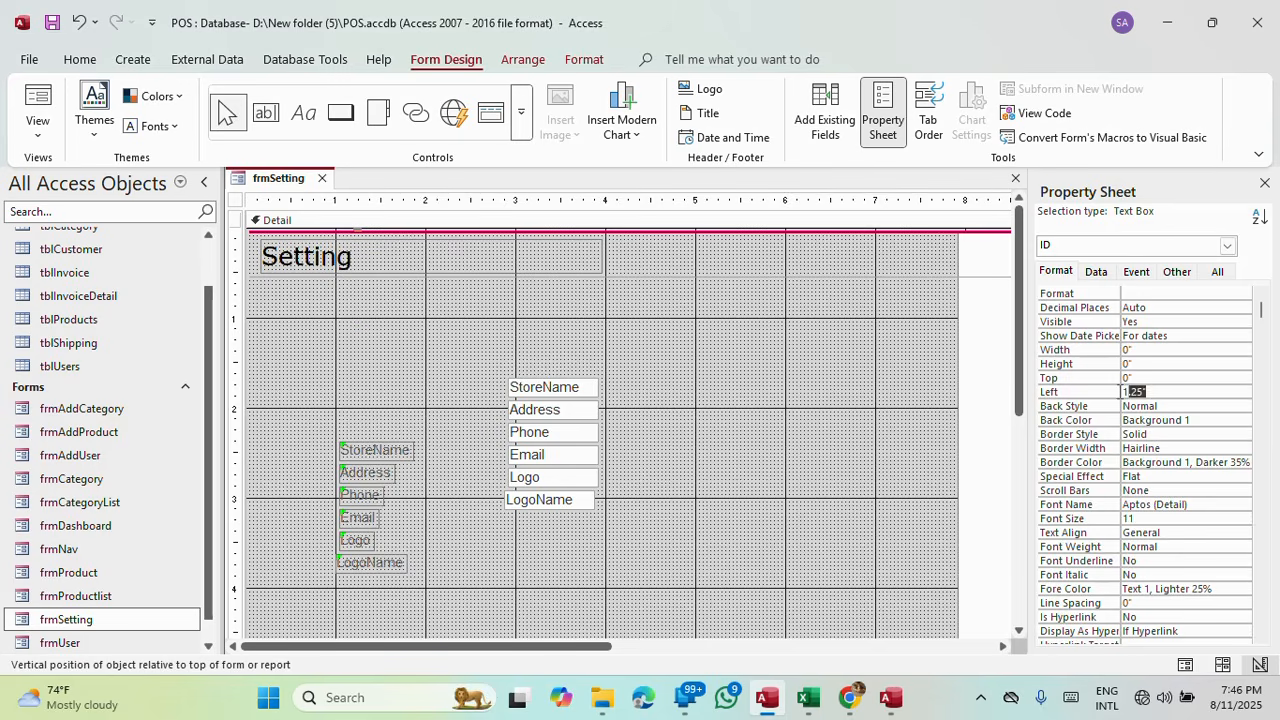
{"action": "type", "text": "0"}
{"action": "left_click", "coordinate": [1157, 379]}
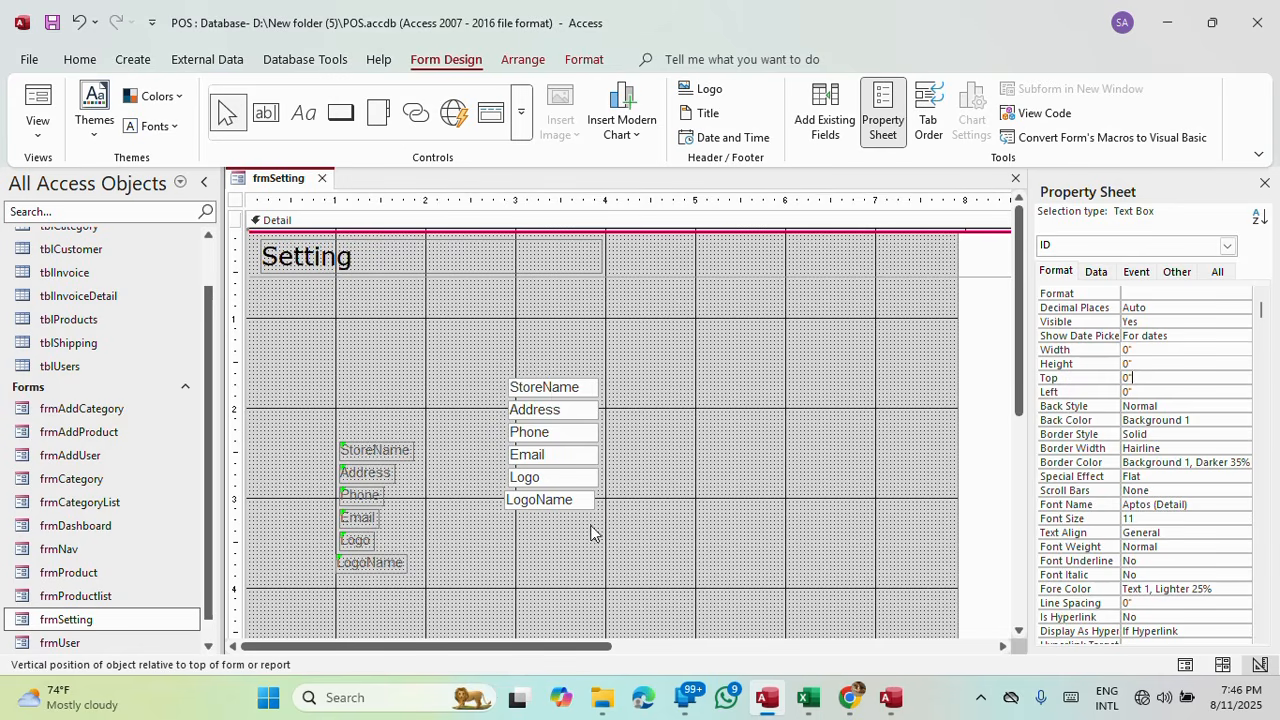
Move the StoreName to LogoName text boxes together down to the lower part of the Detail section, beside their labels.
{"action": "left_click_drag", "start_coordinate": [594, 534], "coordinate": [573, 498]}
{"action": "left_click", "coordinate": [584, 59]}
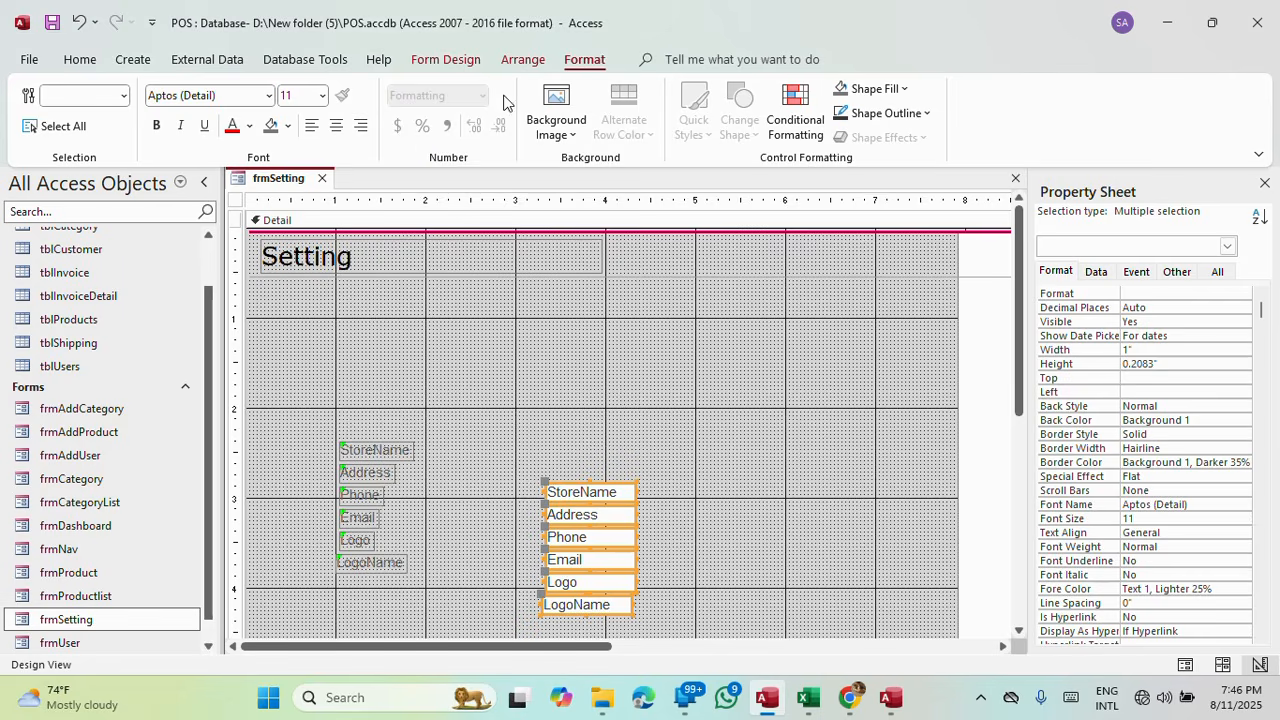
{"action": "left_click", "coordinate": [430, 61]}
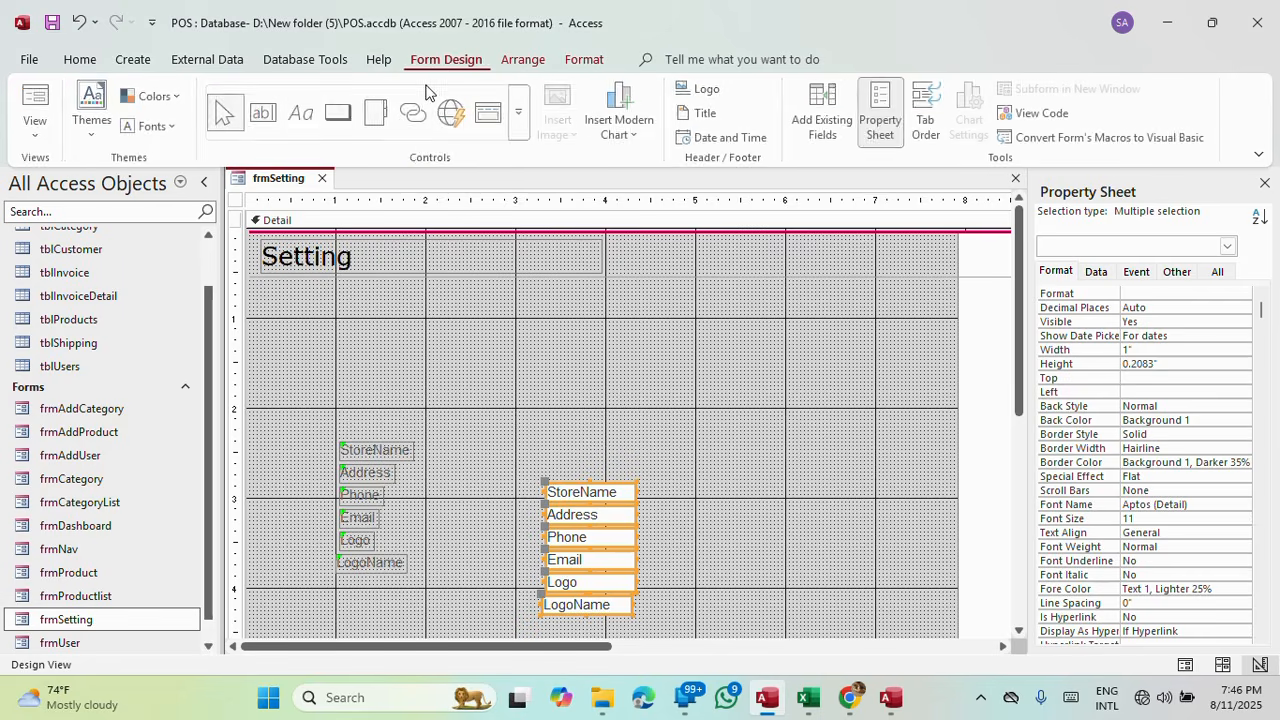
Draw an Image control about 1.5 inches wide and 1.4 inches high above the StoreName label.
{"action": "left_click", "coordinate": [519, 128]}
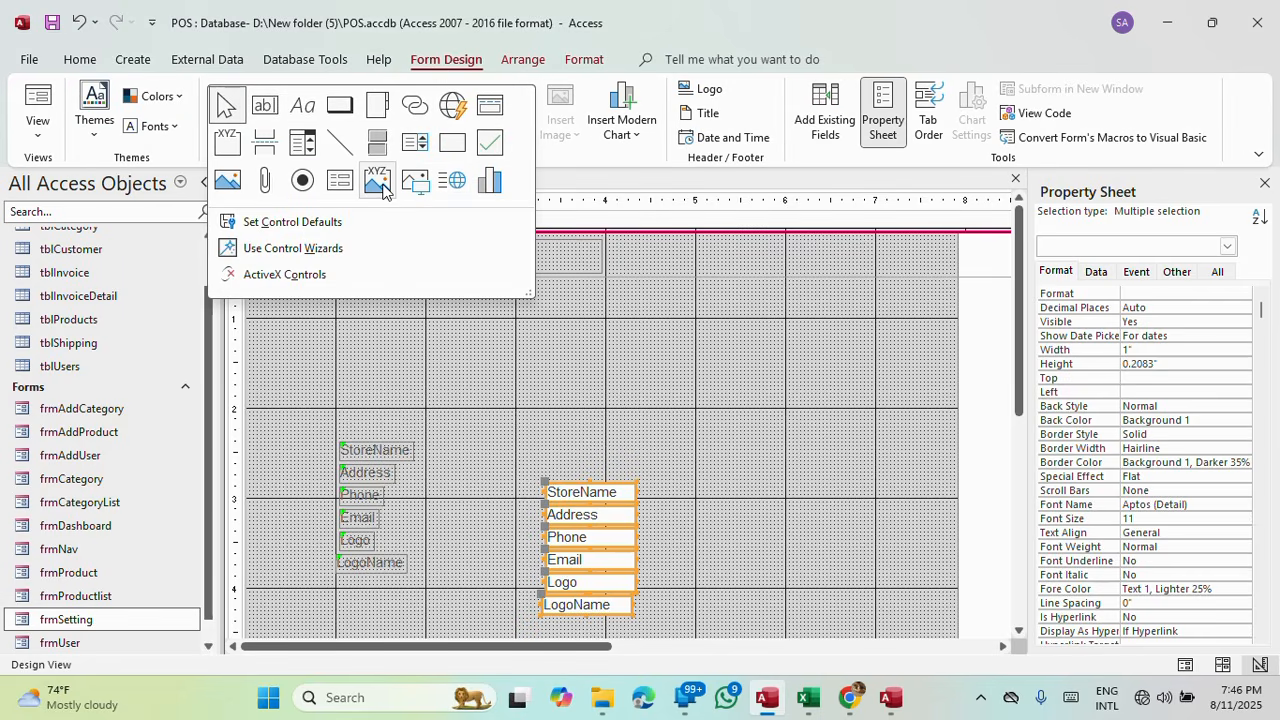
{"action": "left_click", "coordinate": [418, 183]}
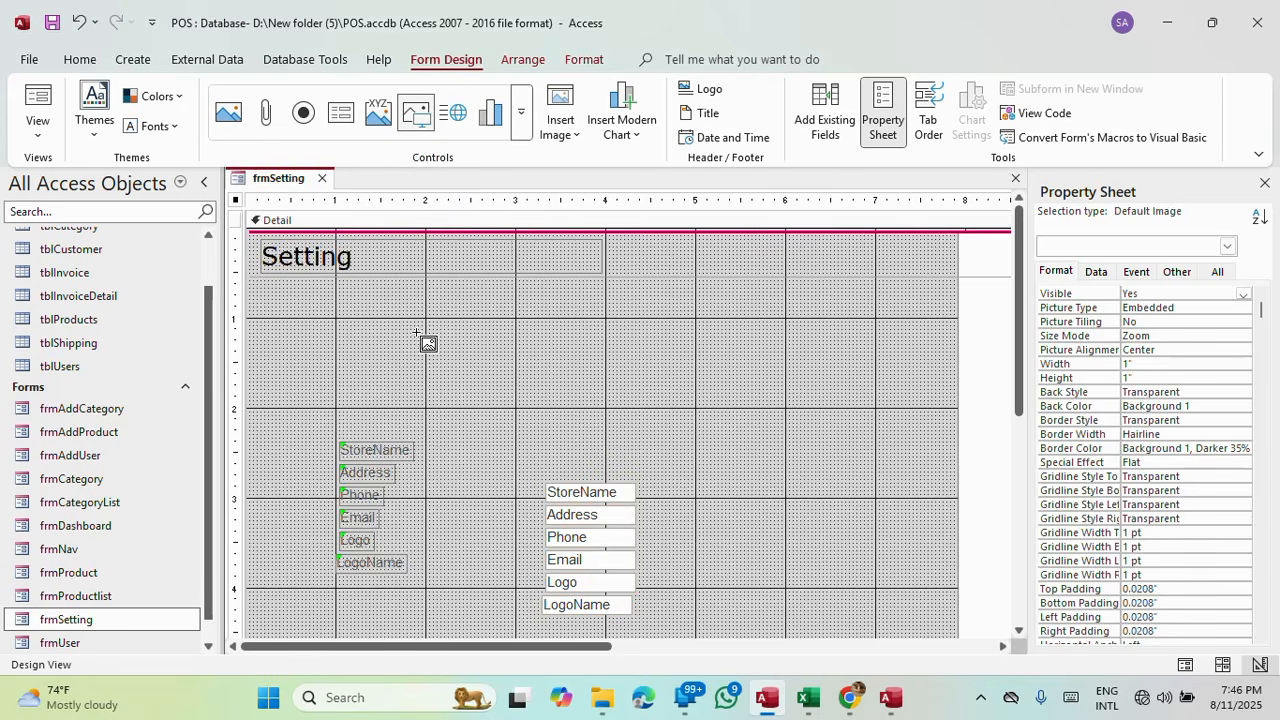
{"action": "left_click_drag", "start_coordinate": [336, 296], "coordinate": [472, 423]}
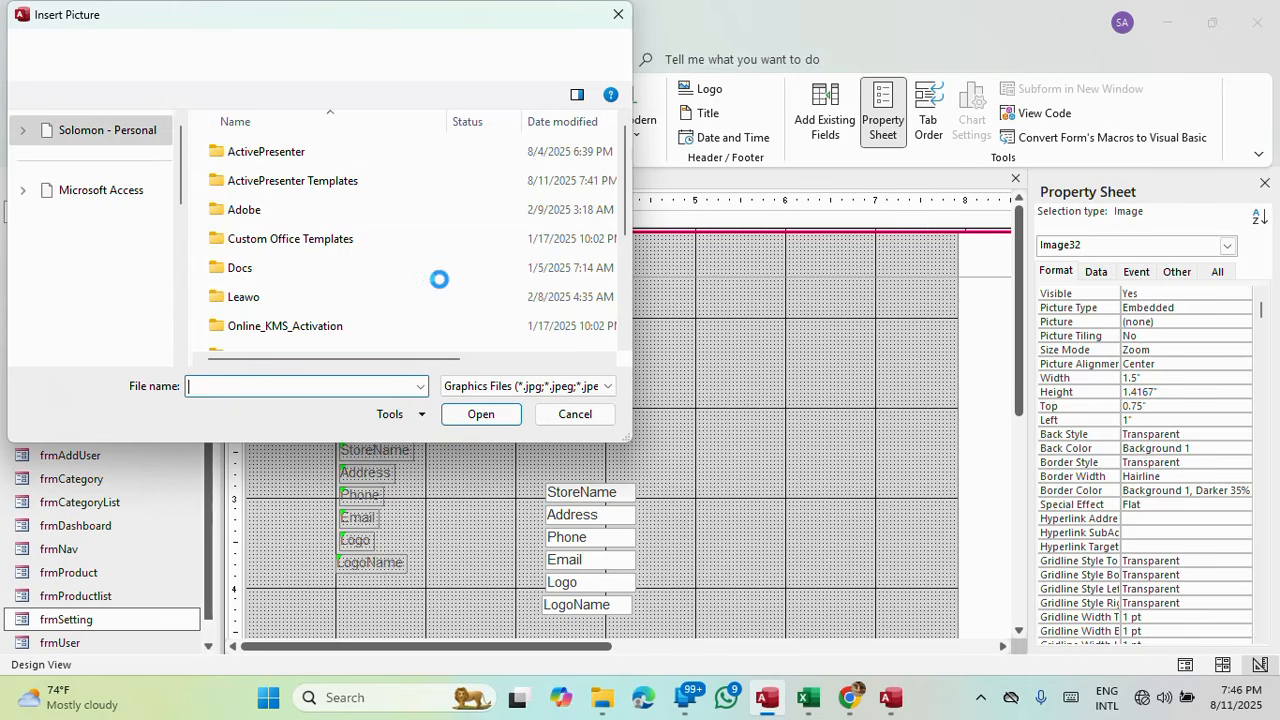
Try to choose Blog-2.jpg from the Pictures folder as the Image control's picture.
{"action": "scroll", "coordinate": [376, 248], "scroll_direction": "down", "scroll_amount": 2}
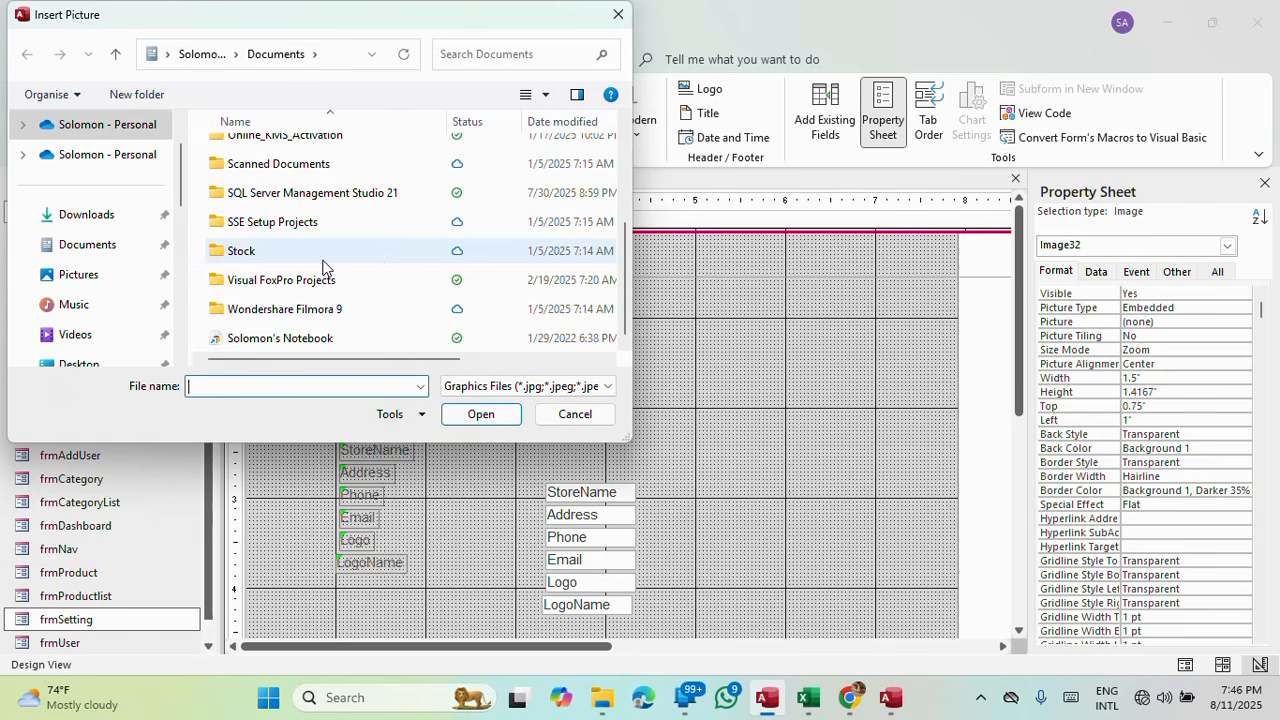
{"action": "left_click", "coordinate": [126, 284]}
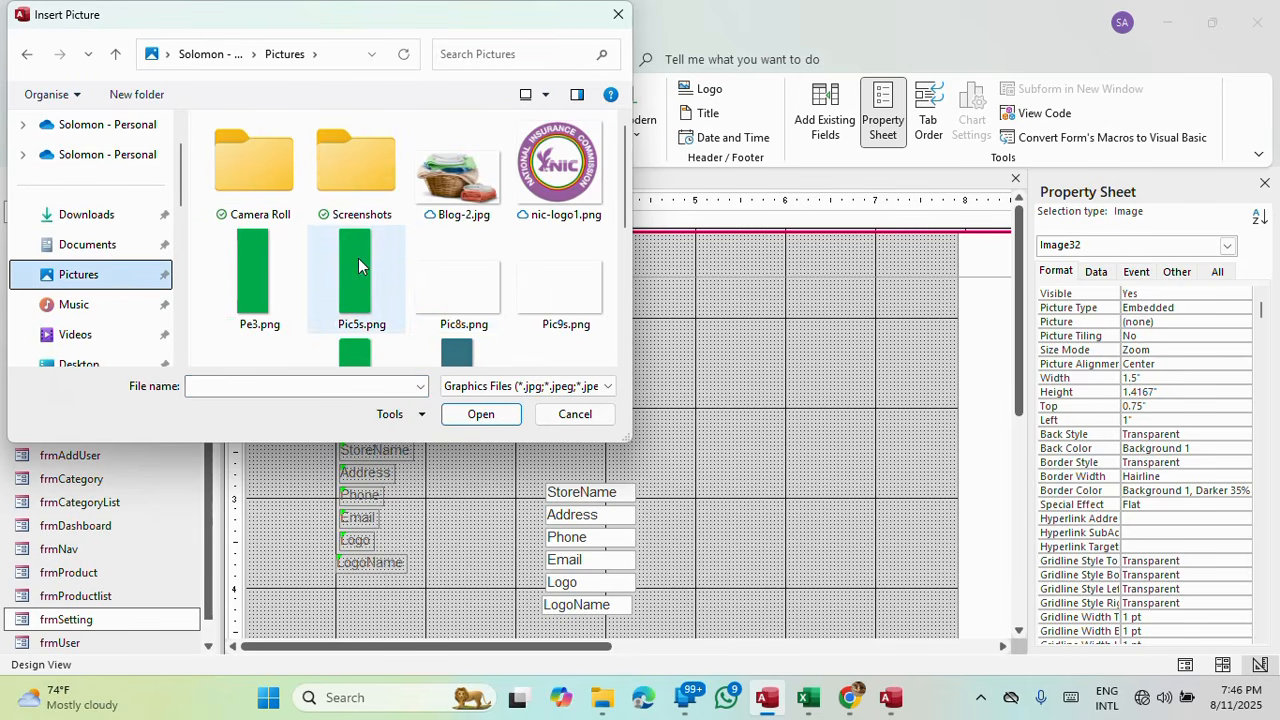
{"action": "scroll", "coordinate": [491, 272], "scroll_direction": "down", "scroll_amount": 3}
{"action": "scroll", "coordinate": [491, 270], "scroll_direction": "up", "scroll_amount": 2}
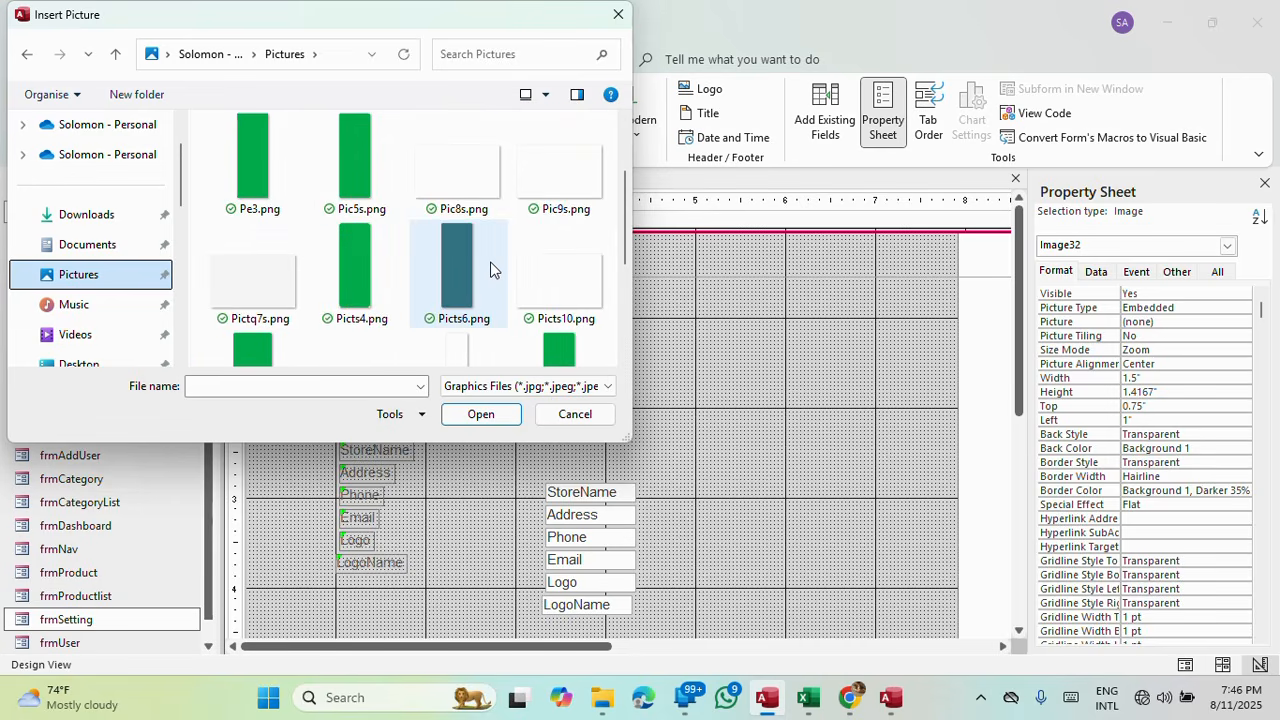
{"action": "scroll", "coordinate": [490, 268], "scroll_direction": "up", "scroll_amount": 1}
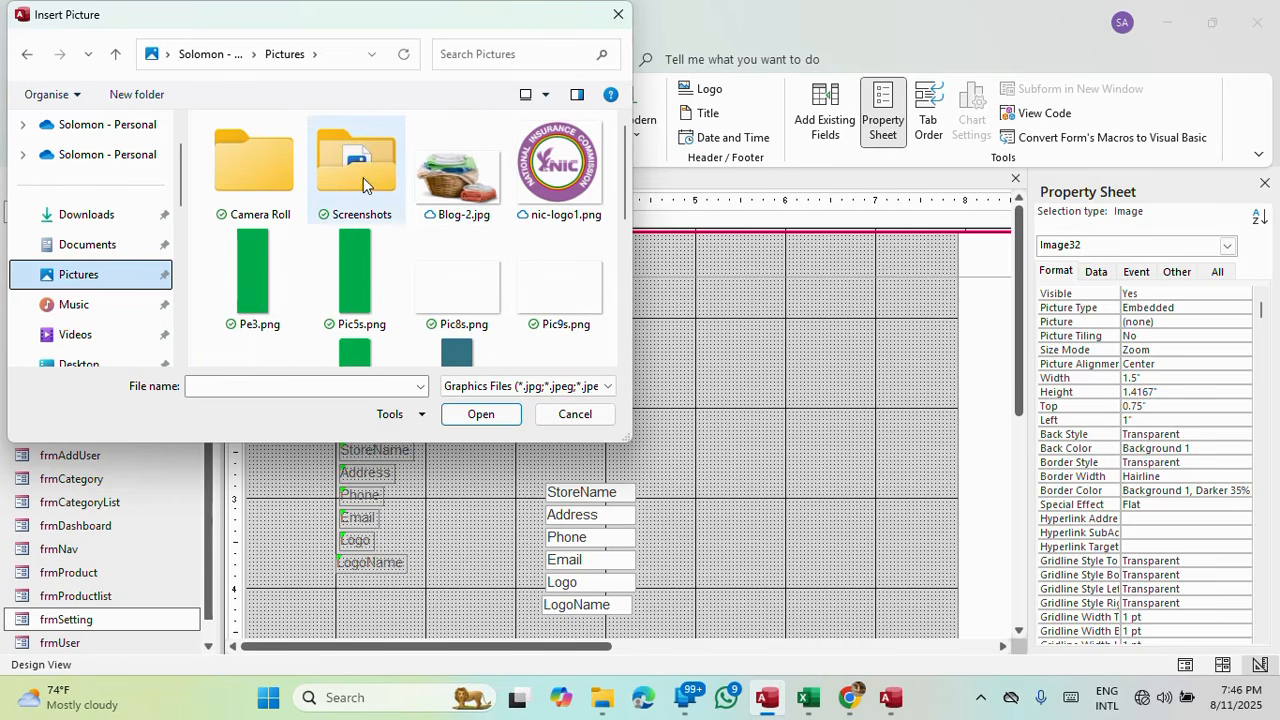
{"action": "left_click", "coordinate": [458, 170]}
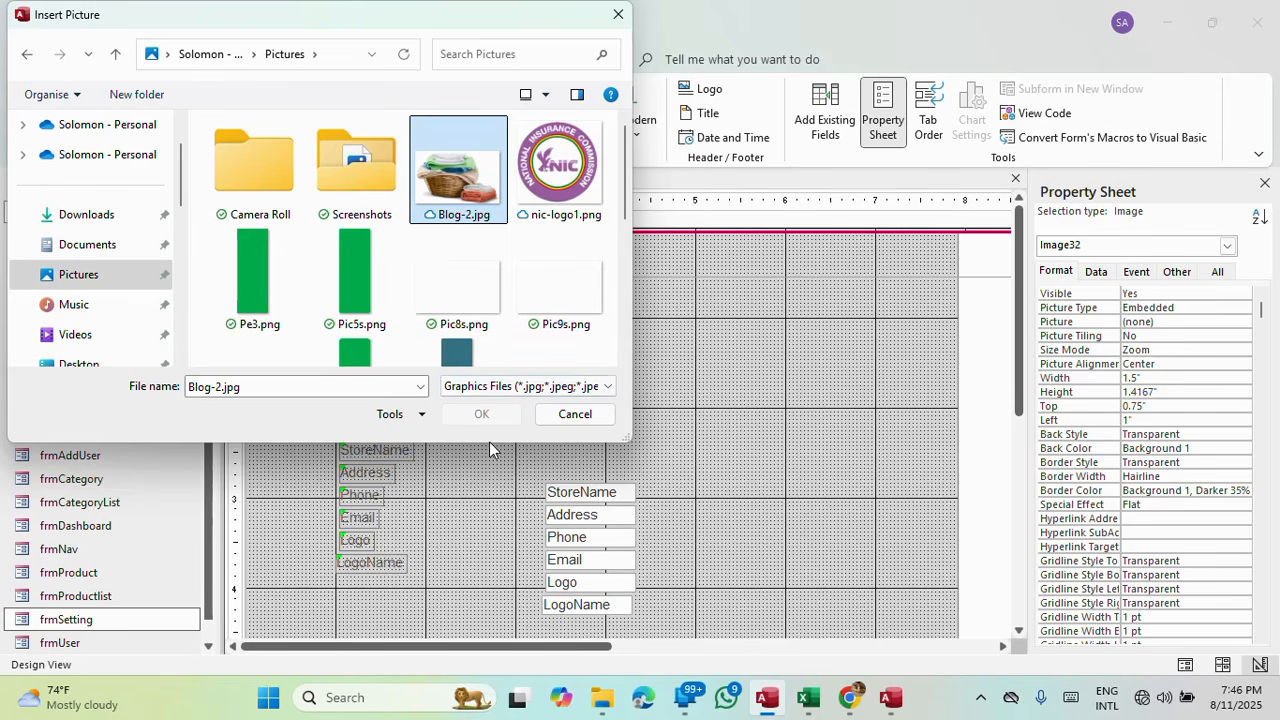
{"action": "left_click", "coordinate": [392, 415]}
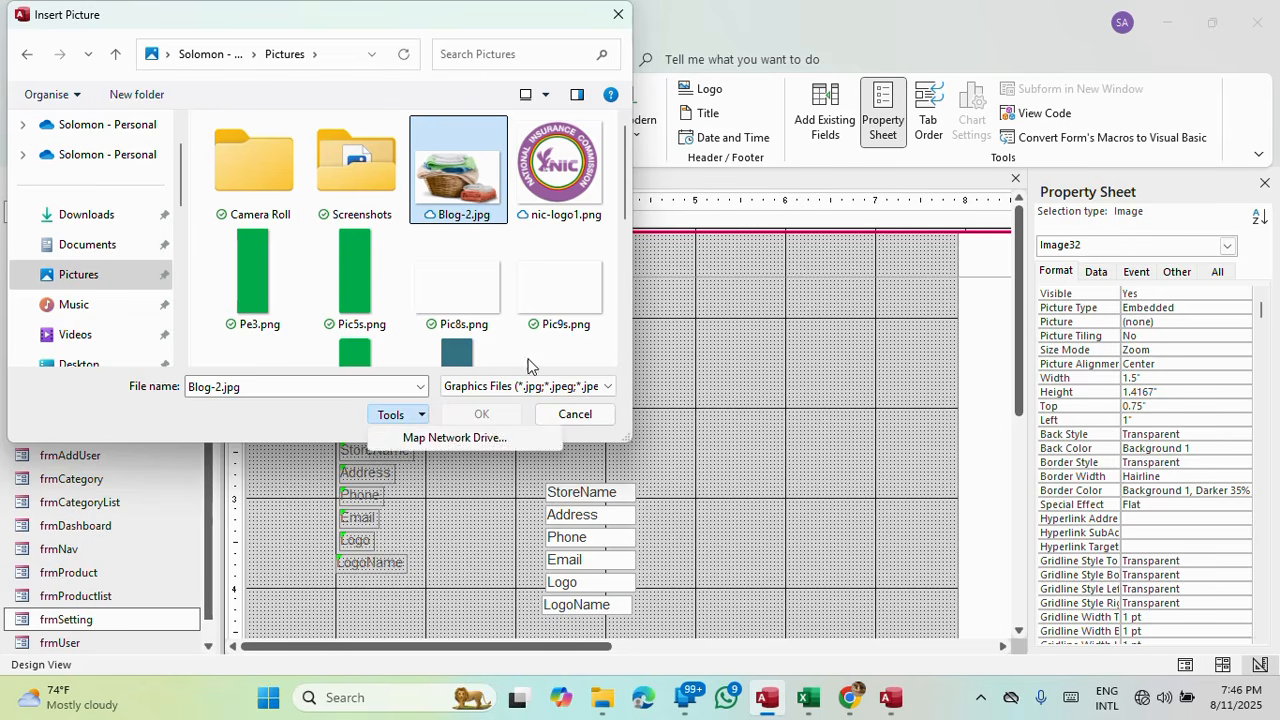
{"action": "left_click", "coordinate": [463, 187]}
{"action": "scroll", "coordinate": [528, 347], "scroll_direction": "down", "scroll_amount": 5}
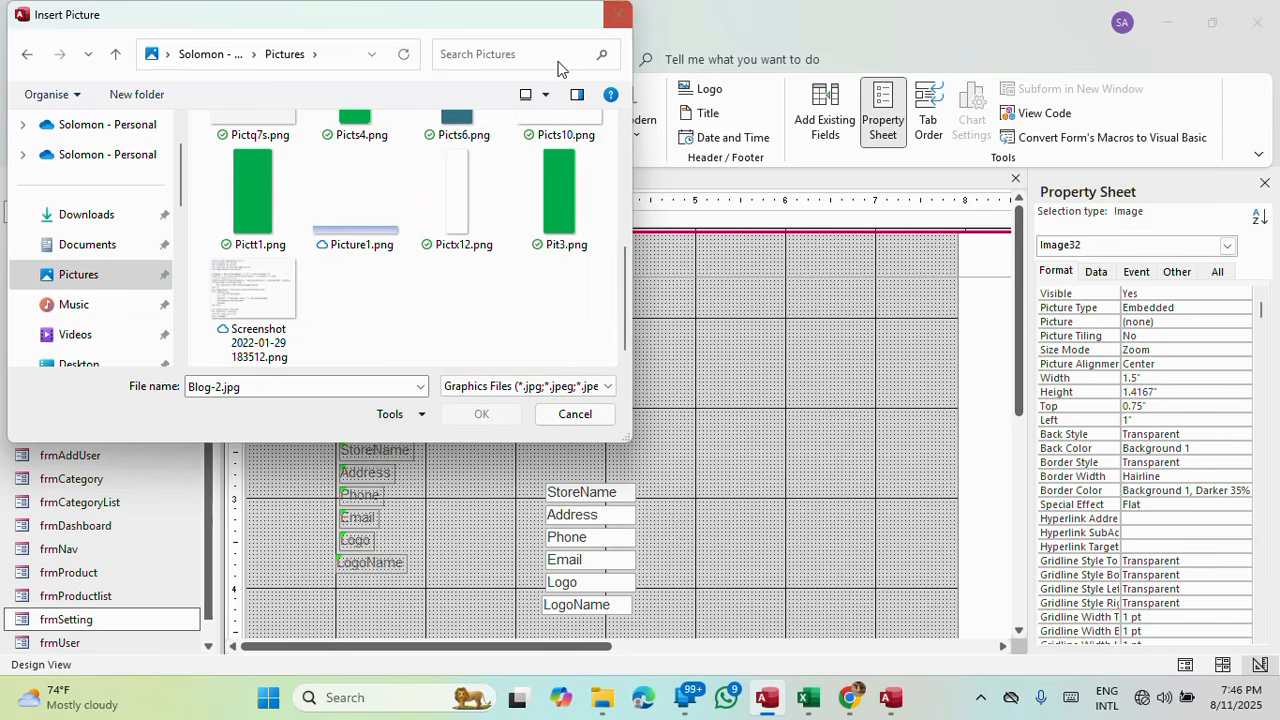
{"action": "scroll", "coordinate": [376, 256], "scroll_direction": "up", "scroll_amount": 2}
{"action": "scroll", "coordinate": [374, 248], "scroll_direction": "up", "scroll_amount": 2}
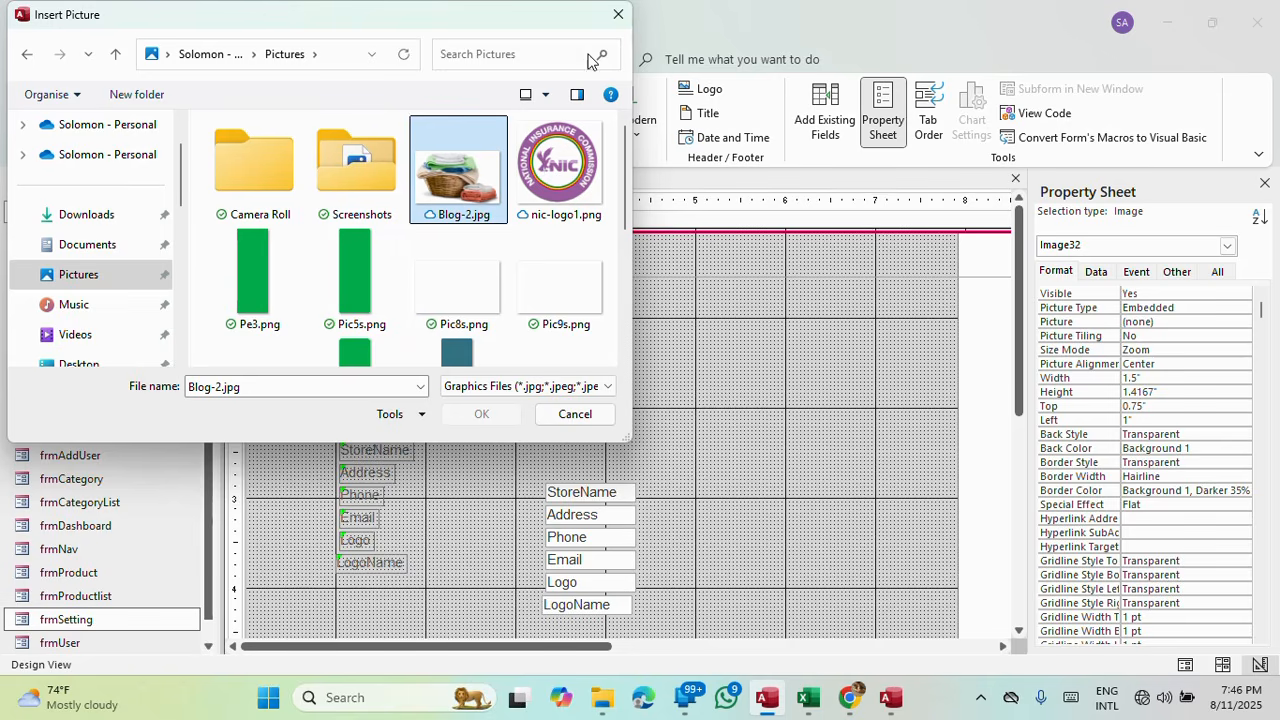
Insert background-png-ezgif.com-webp-to-png-converter.png from the Download folder as the Image control's picture.
{"action": "scroll", "coordinate": [96, 260], "scroll_direction": "down", "scroll_amount": 3}
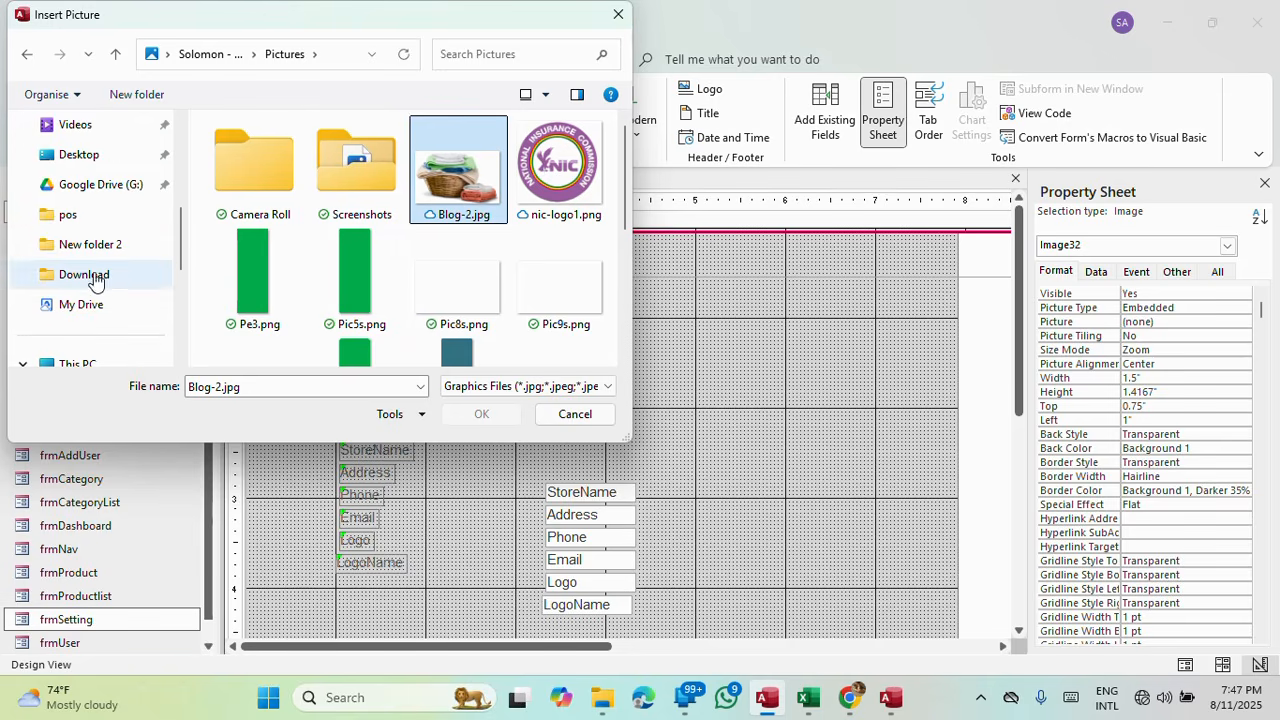
{"action": "left_click", "coordinate": [95, 283]}
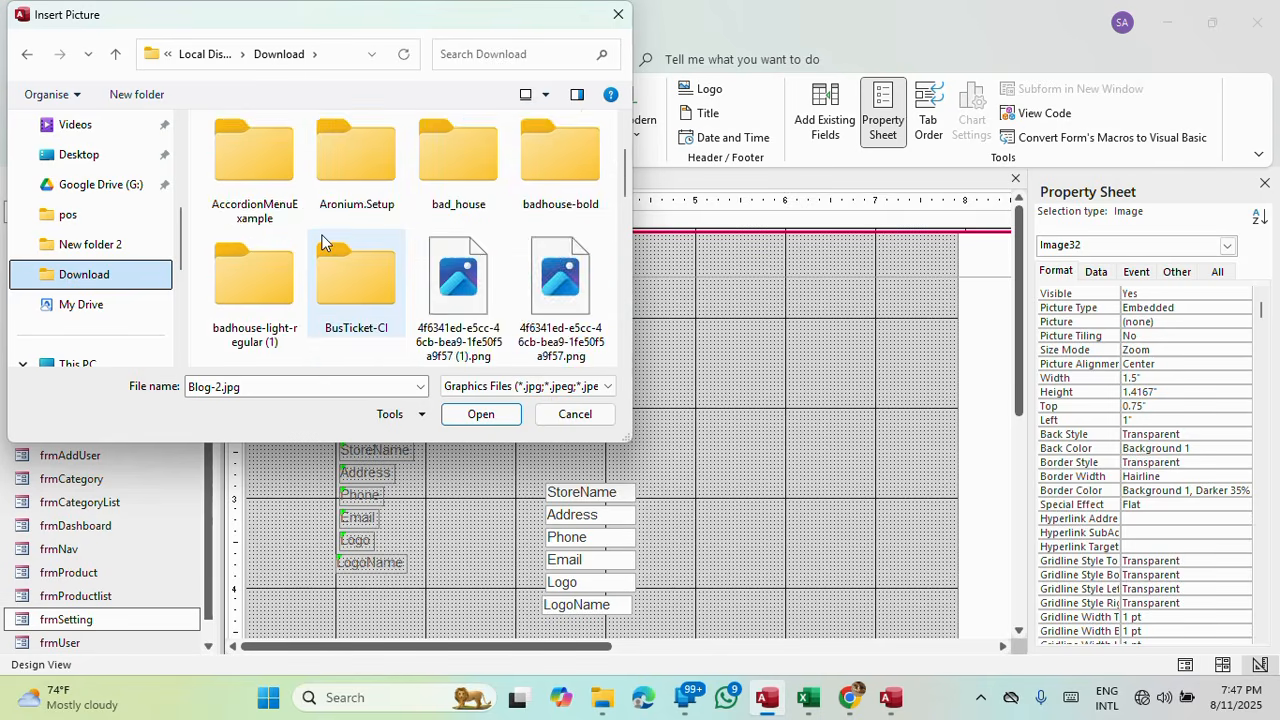
{"action": "scroll", "coordinate": [321, 241], "scroll_direction": "down", "scroll_amount": 10}
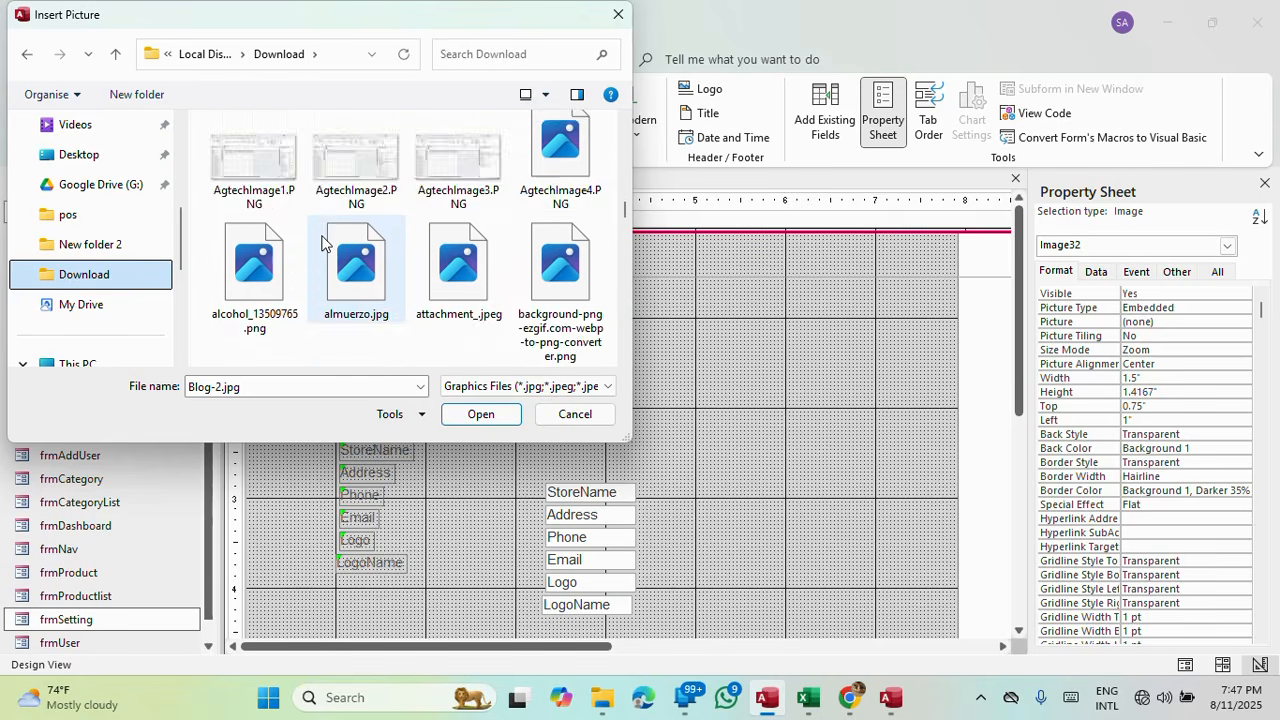
{"action": "scroll", "coordinate": [323, 243], "scroll_direction": "down", "scroll_amount": 5}
{"action": "scroll", "coordinate": [357, 249], "scroll_direction": "down", "scroll_amount": 3}
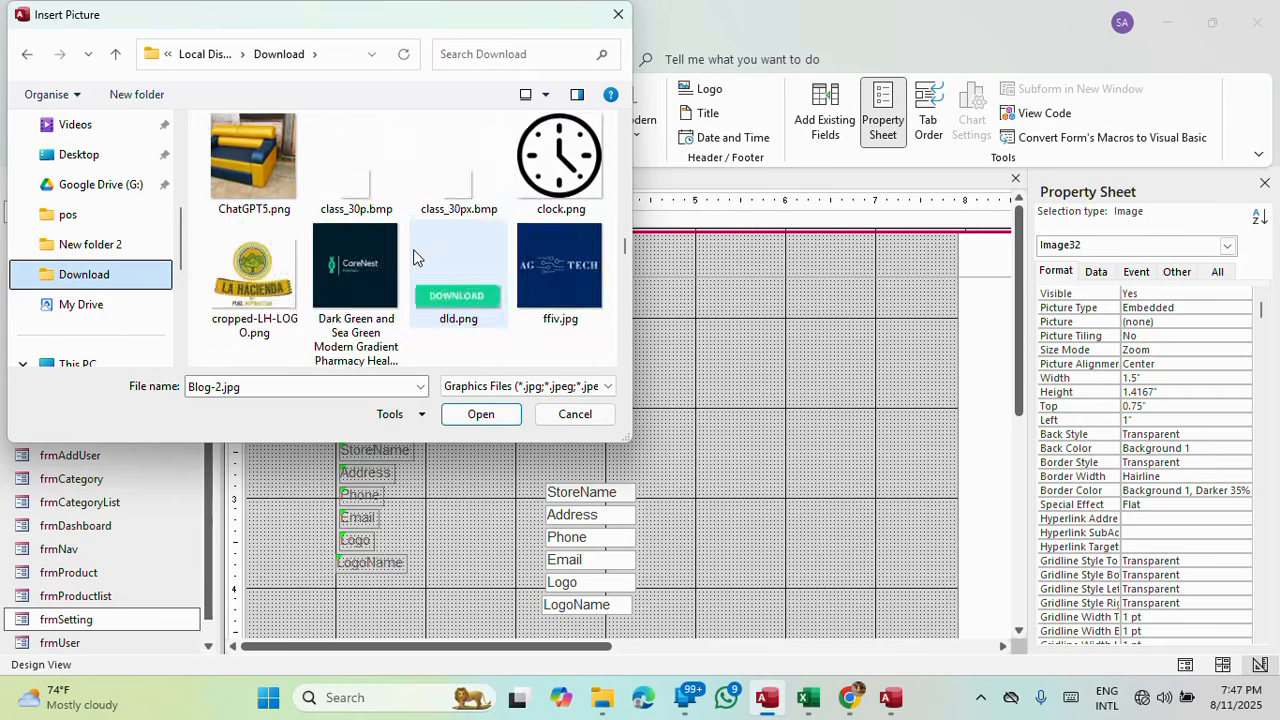
{"action": "scroll", "coordinate": [413, 257], "scroll_direction": "up", "scroll_amount": 10}
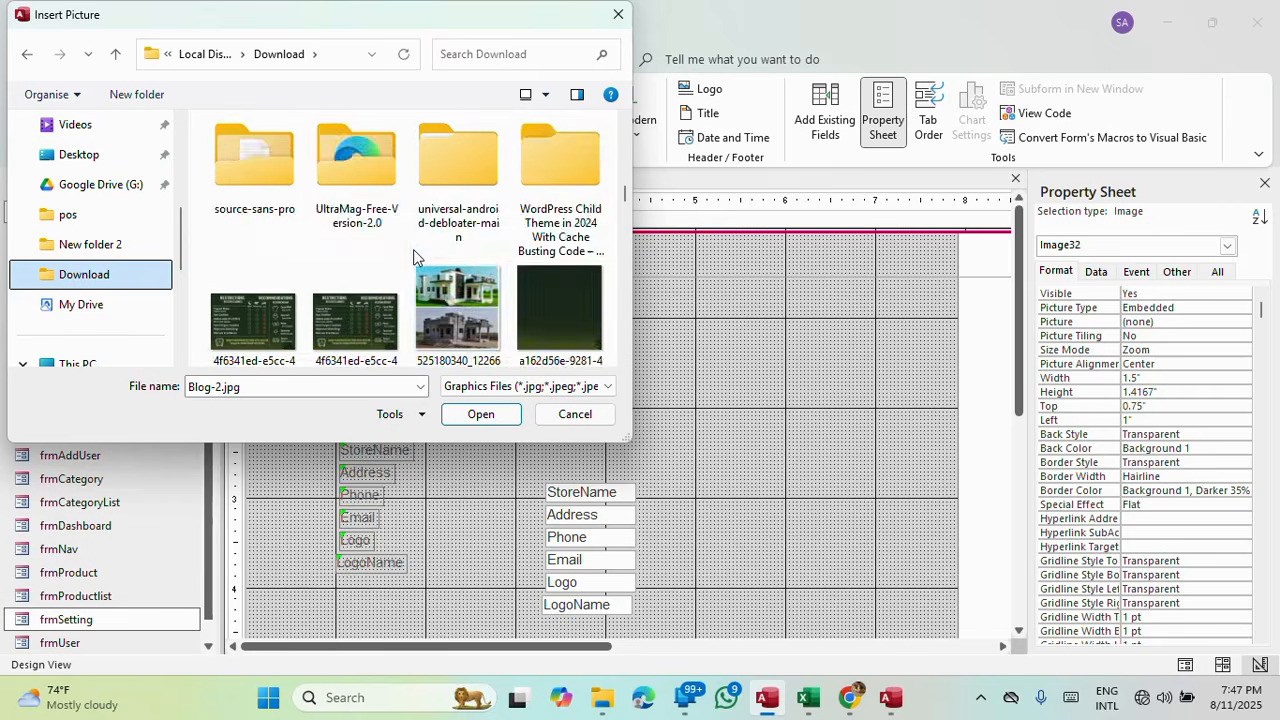
{"action": "scroll", "coordinate": [413, 249], "scroll_direction": "up", "scroll_amount": 2}
{"action": "scroll", "coordinate": [413, 249], "scroll_direction": "down", "scroll_amount": 5}
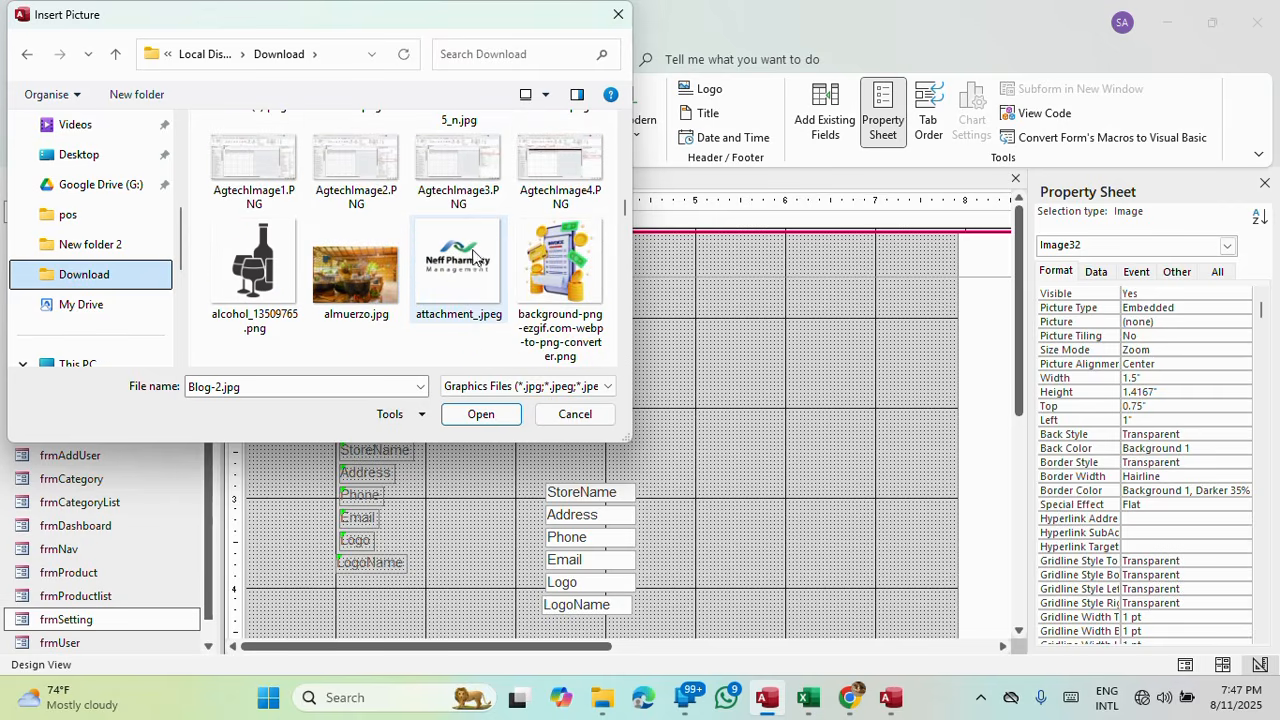
{"action": "left_click", "coordinate": [560, 265]}
{"action": "left_click", "coordinate": [488, 412]}
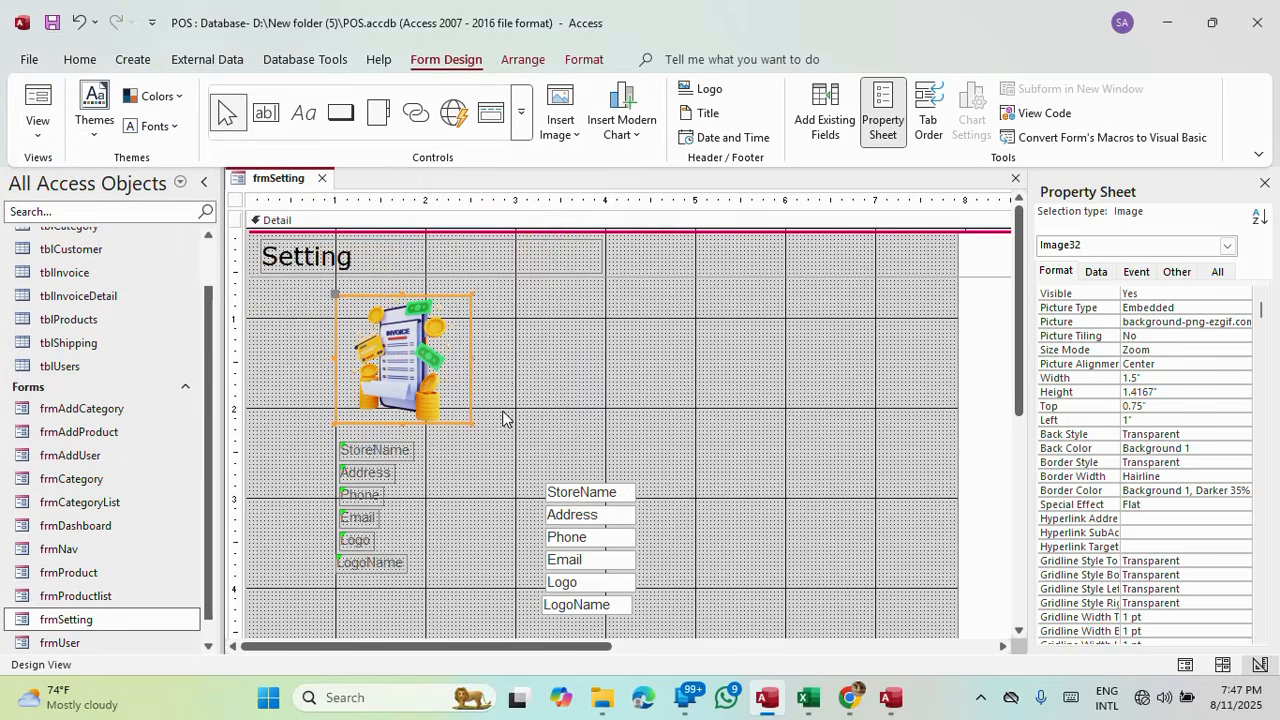
Nudge the image to about 1.04 inches from the left and 0.71 inches from the top, and narrow it to about 1.42 inches.
{"action": "left_click", "coordinate": [521, 376]}
{"action": "left_click", "coordinate": [425, 377]}
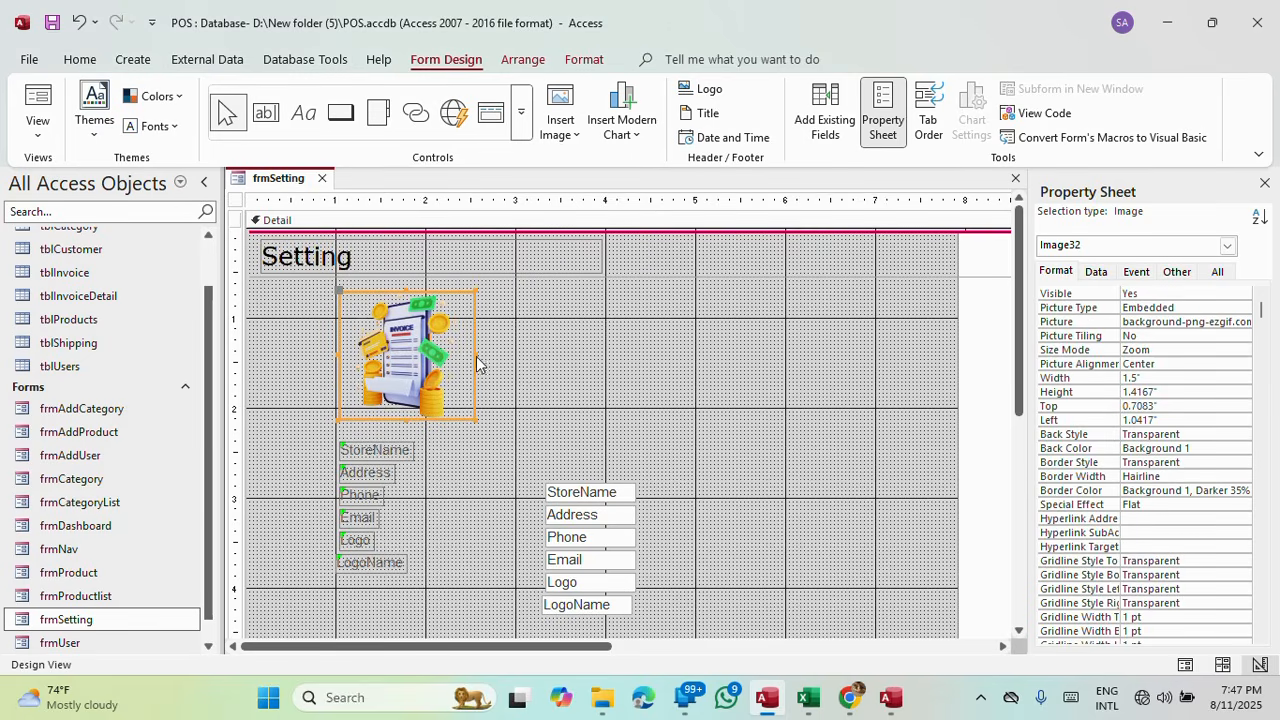
{"action": "left_click_drag", "start_coordinate": [476, 363], "coordinate": [466, 355]}
{"action": "left_click", "coordinate": [471, 455]}
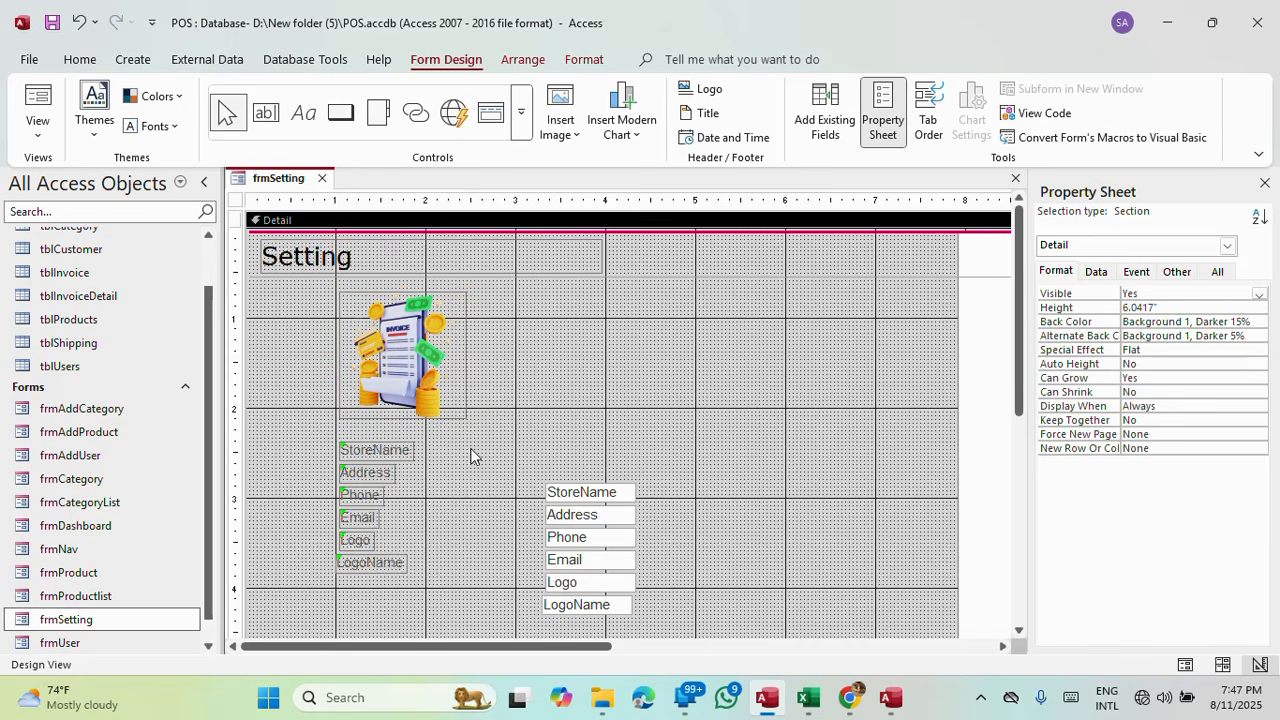
Move all the field labels and text boxes lower in the Detail section, and place the Logo text box beside the image.
{"action": "left_click_drag", "start_coordinate": [287, 435], "coordinate": [672, 628]}
{"action": "left_click_drag", "start_coordinate": [594, 502], "coordinate": [606, 557]}
{"action": "scroll", "coordinate": [789, 506], "scroll_direction": "down", "scroll_amount": 2}
{"action": "left_click", "coordinate": [738, 488]}
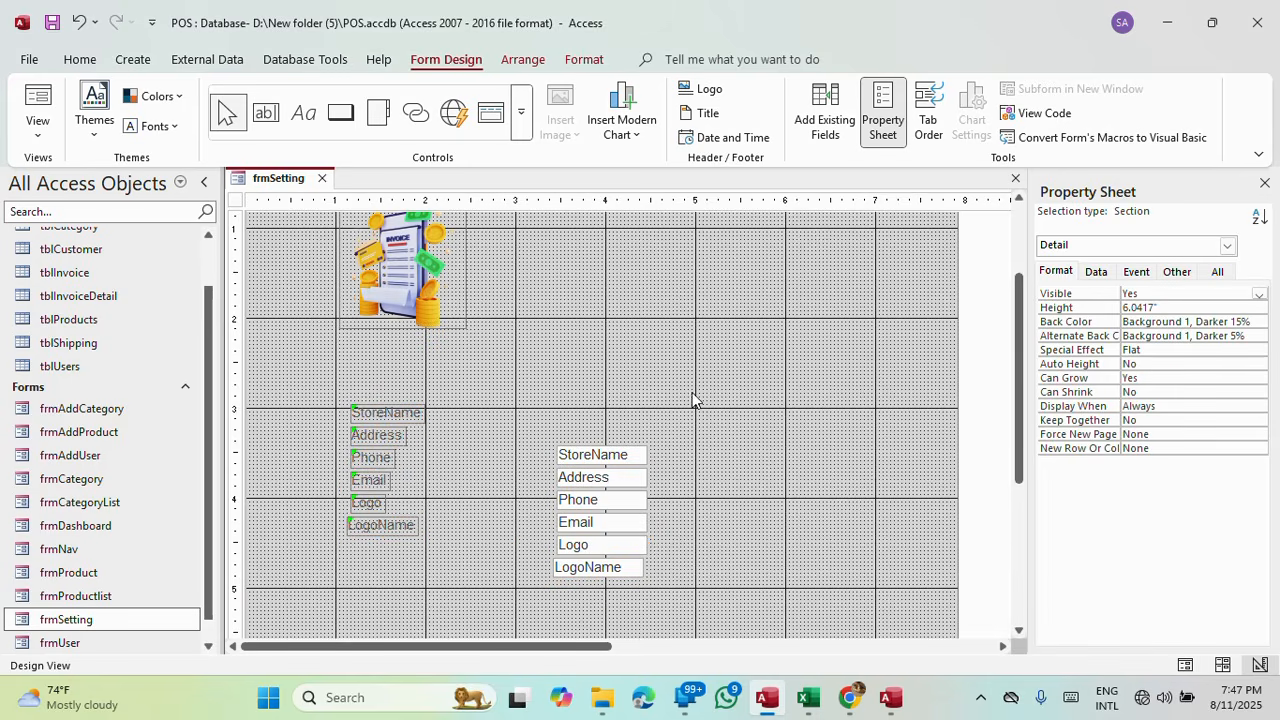
{"action": "left_click_drag", "start_coordinate": [604, 555], "coordinate": [523, 291]}
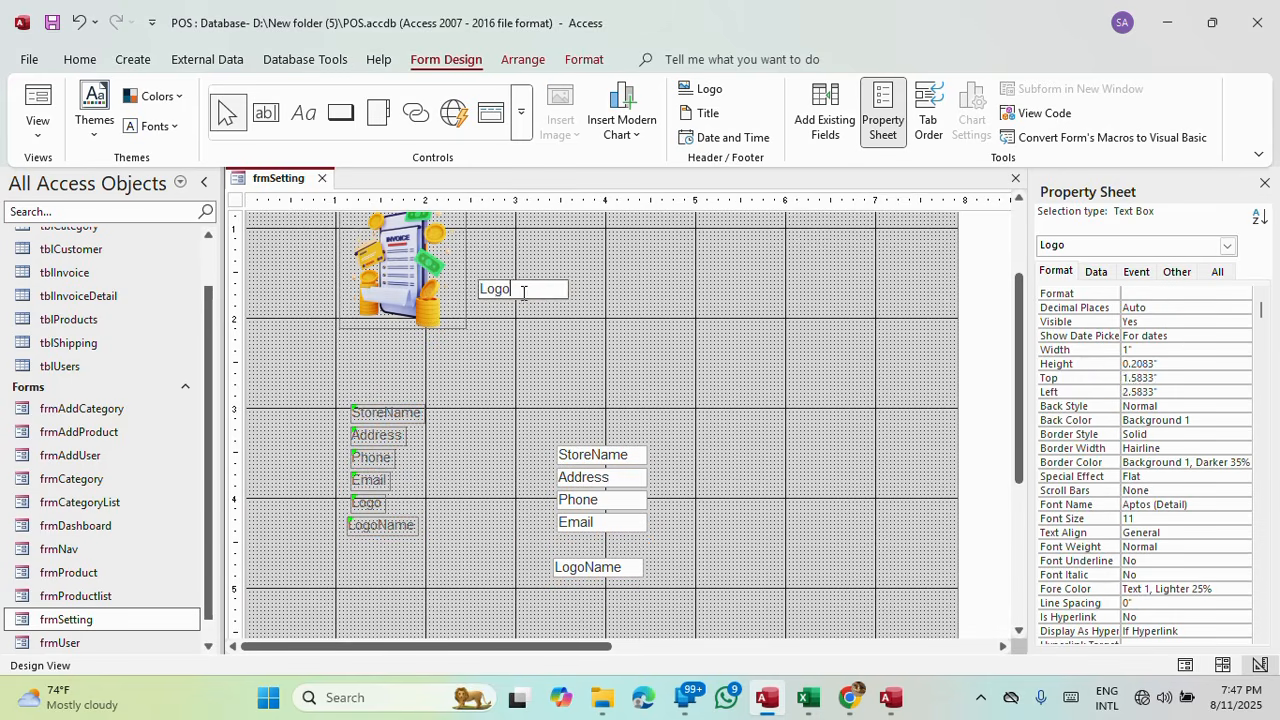
{"action": "left_click", "coordinate": [549, 371]}
Set the Image control's Control Source to the Logo field.
{"action": "left_click", "coordinate": [434, 312]}
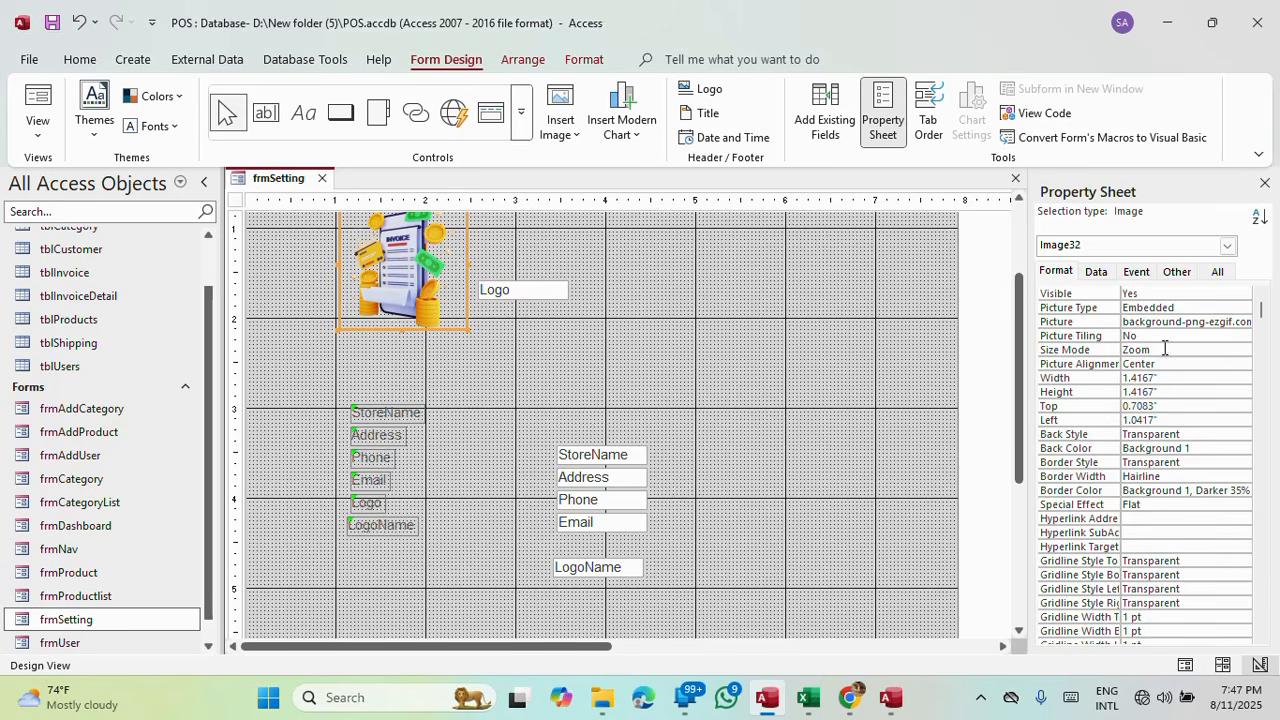
{"action": "left_click", "coordinate": [1097, 274]}
{"action": "left_click", "coordinate": [1138, 276]}
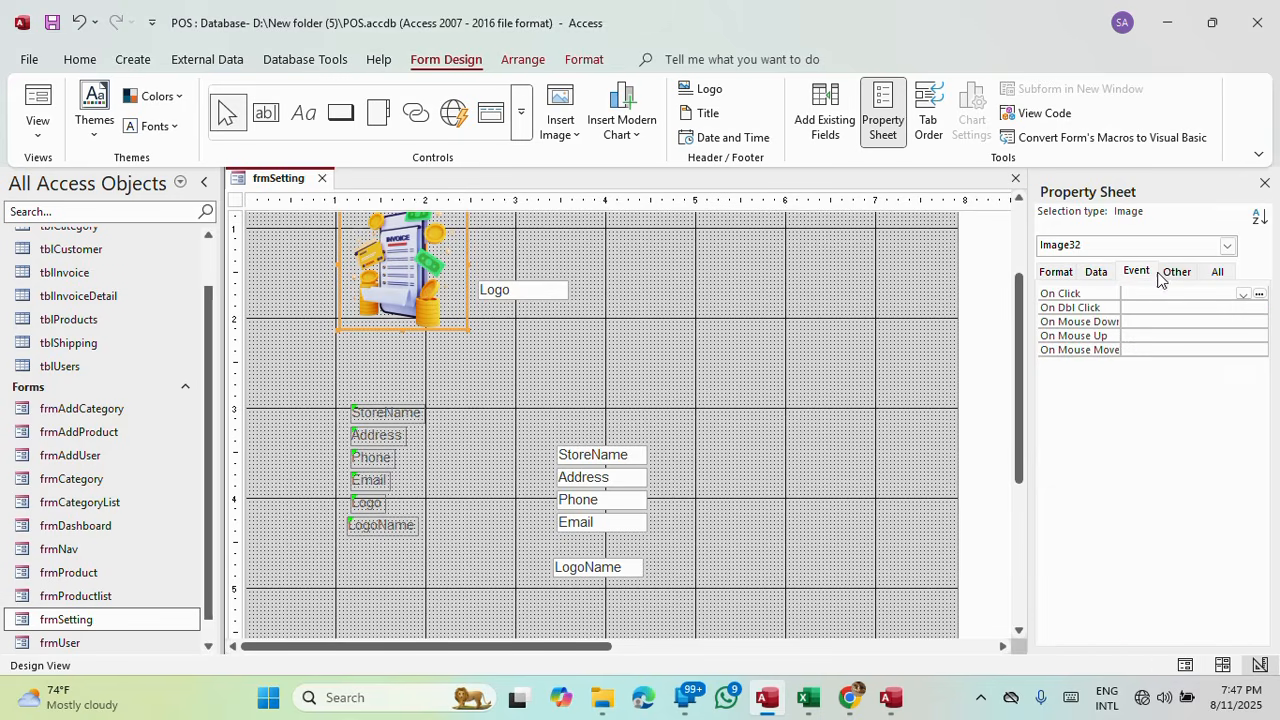
{"action": "left_click", "coordinate": [1097, 273]}
{"action": "left_click", "coordinate": [1244, 294]}
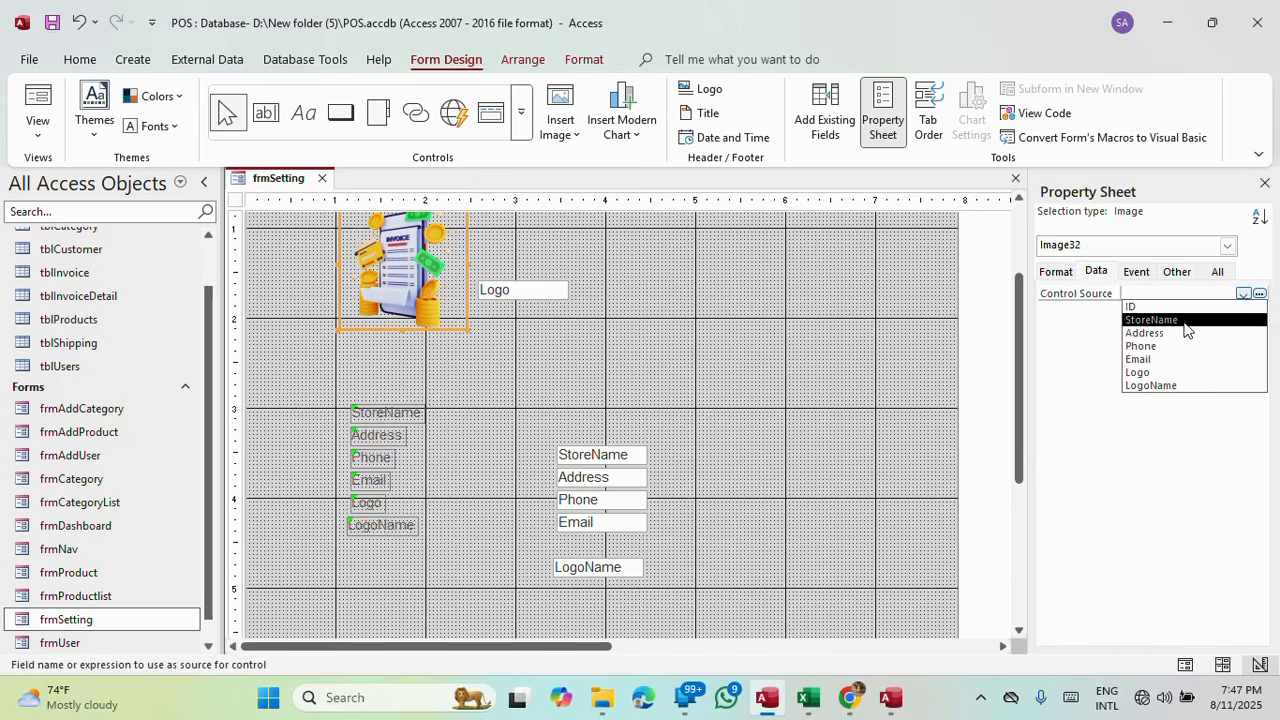
{"action": "left_click", "coordinate": [1150, 373]}
{"action": "left_click", "coordinate": [730, 330]}
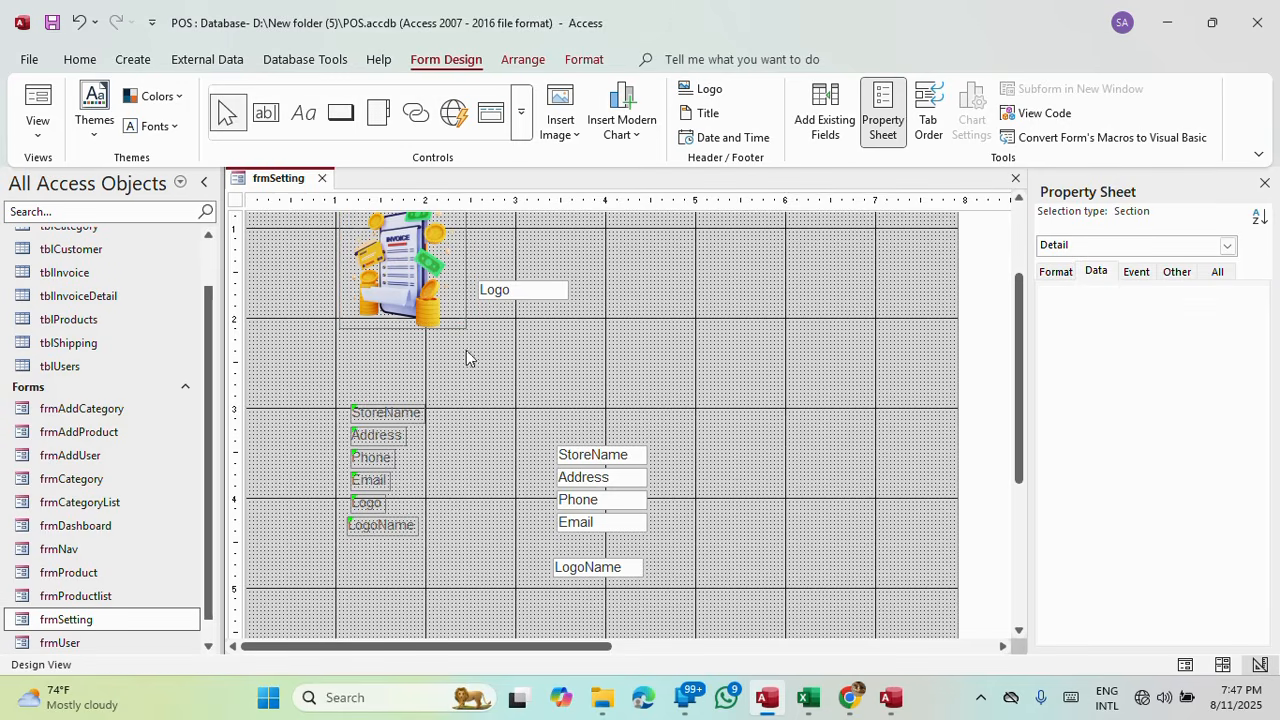
Draw a command button directly beneath the image and place the LogoName text box beside it, stretched to the 5-inch mark and the button's height.
{"action": "left_click", "coordinate": [341, 112]}
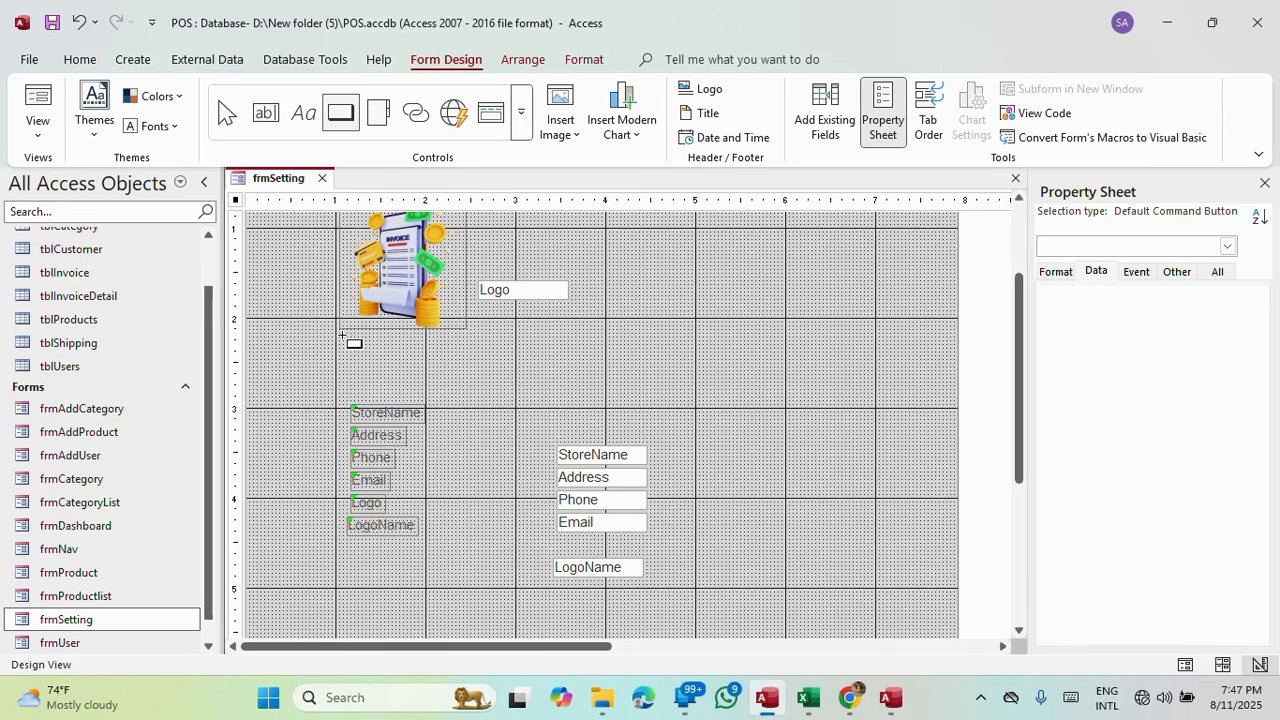
{"action": "left_click_drag", "start_coordinate": [344, 338], "coordinate": [467, 364]}
{"action": "left_click", "coordinate": [570, 398]}
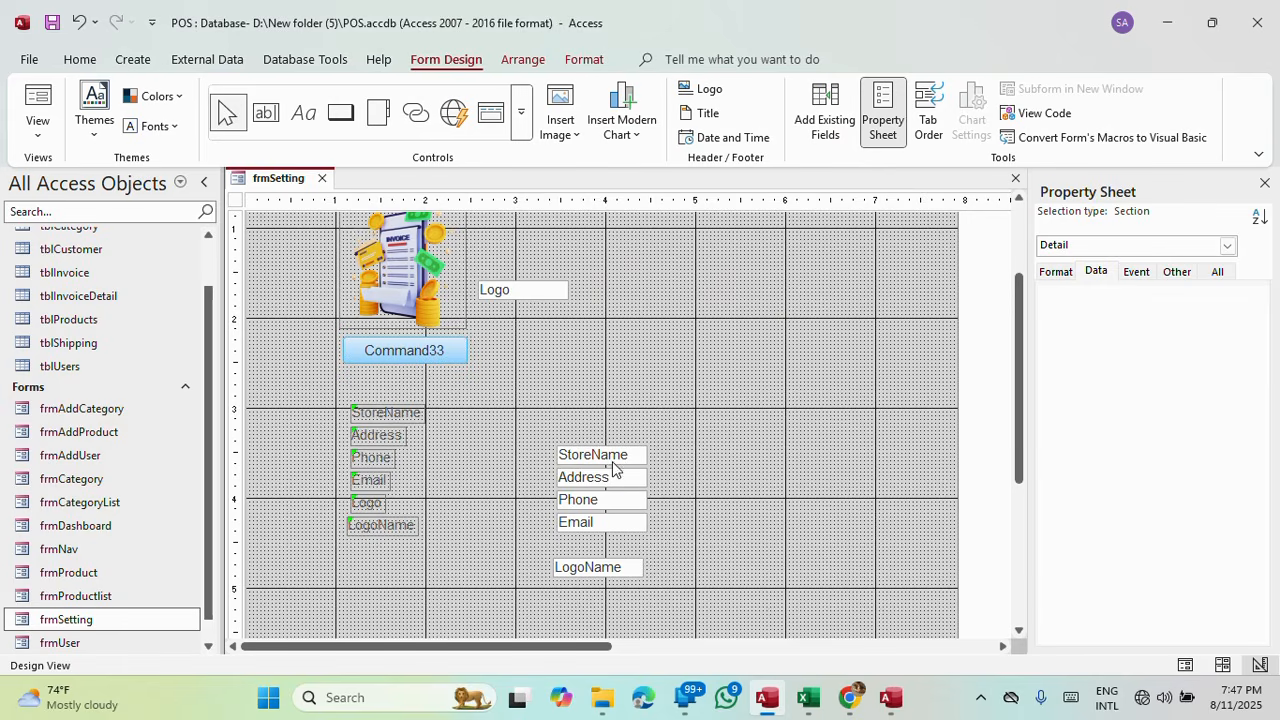
{"action": "left_click_drag", "start_coordinate": [591, 565], "coordinate": [700, 344]}
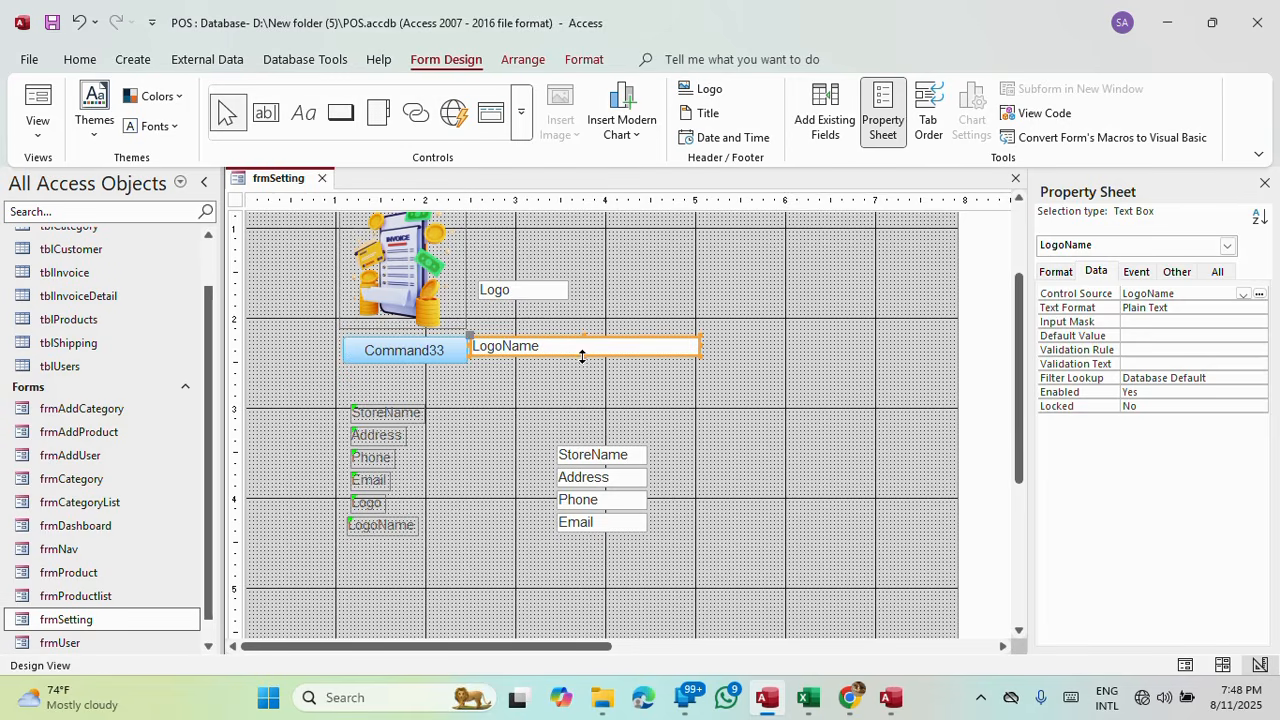
{"action": "left_click", "coordinate": [563, 386]}
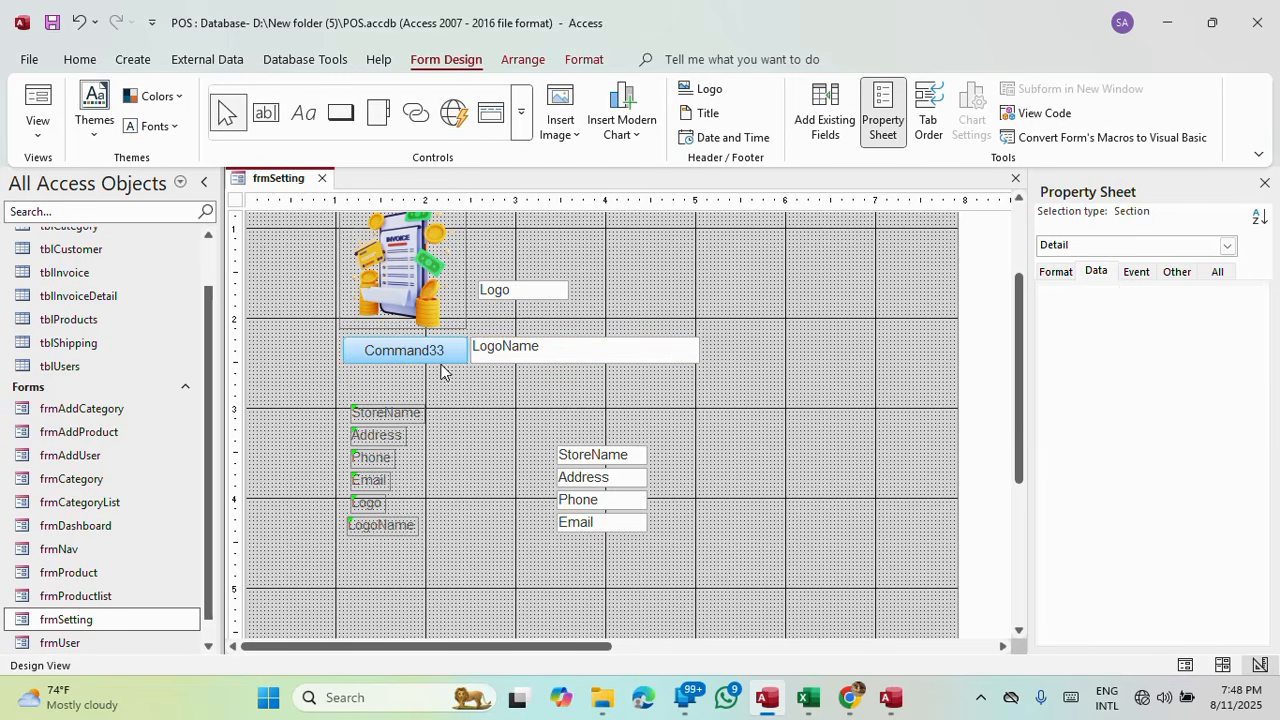
Change the command button's caption to "Add Logo".
{"action": "left_click", "coordinate": [437, 352]}
{"action": "left_click", "coordinate": [440, 350]}
{"action": "left_click_drag", "start_coordinate": [440, 350], "coordinate": [266, 351]}
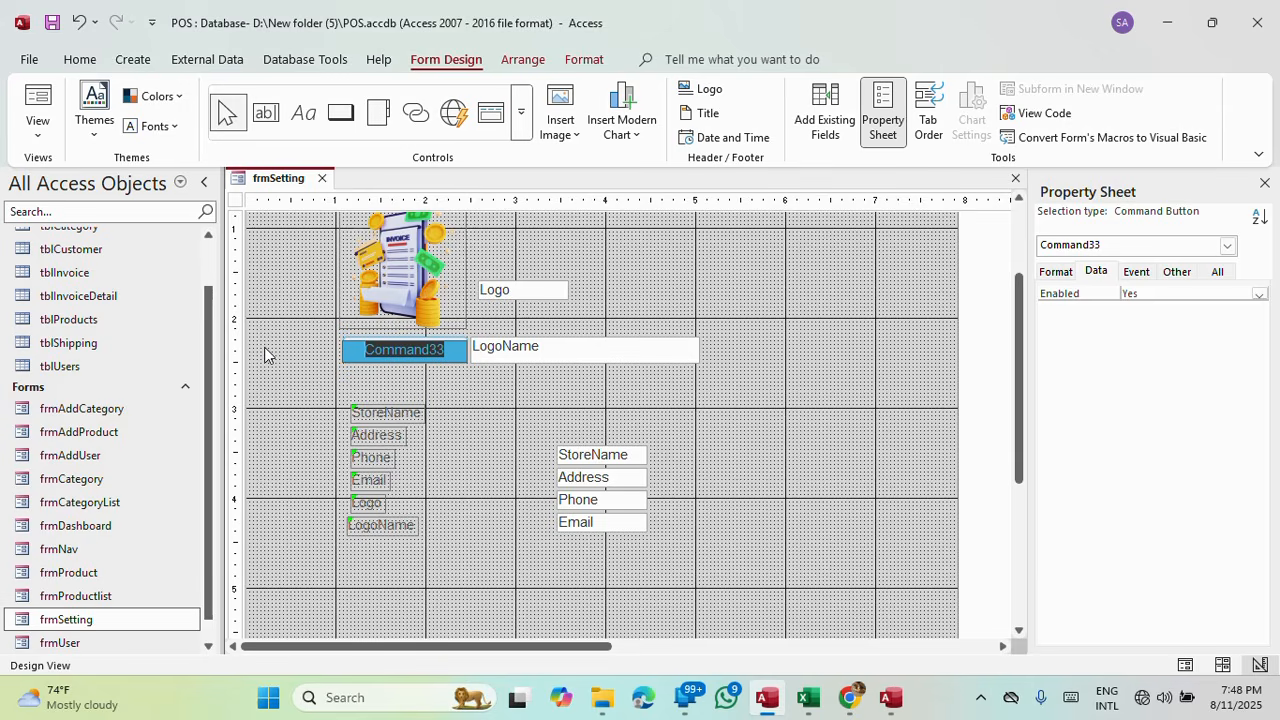
{"action": "type", "text": "A"}
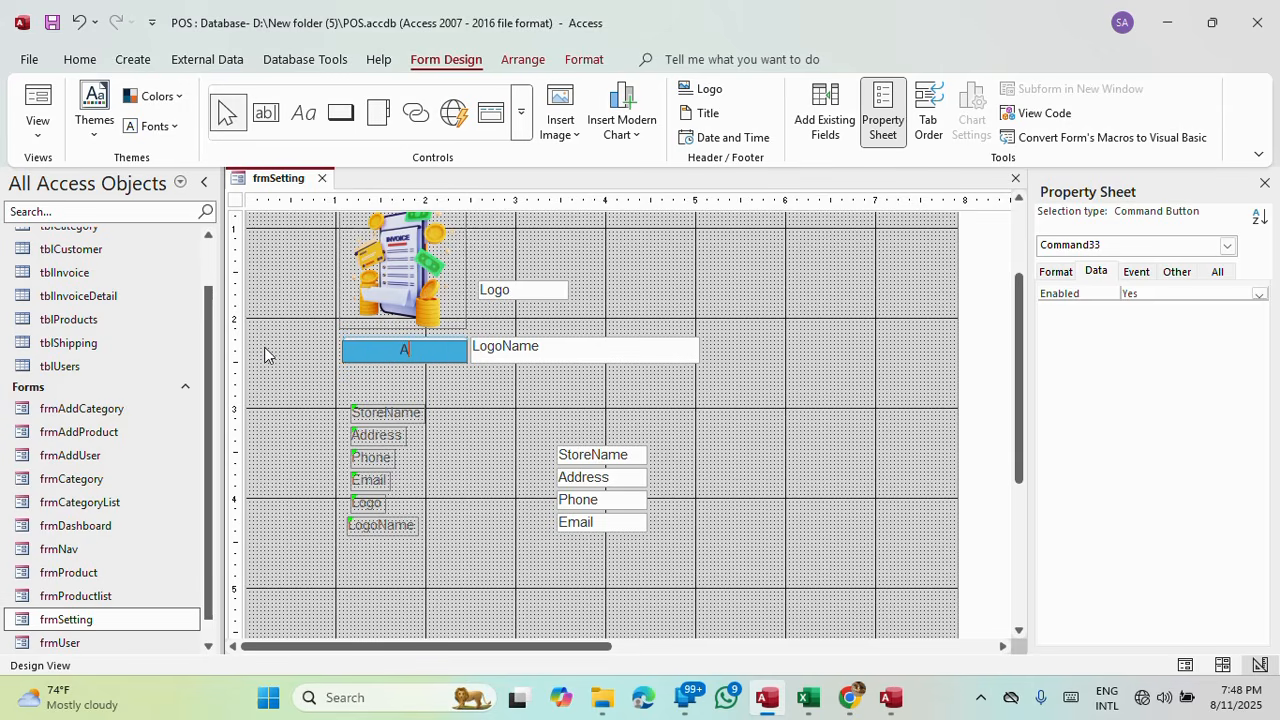
{"action": "type", "text": "dd Logo"}
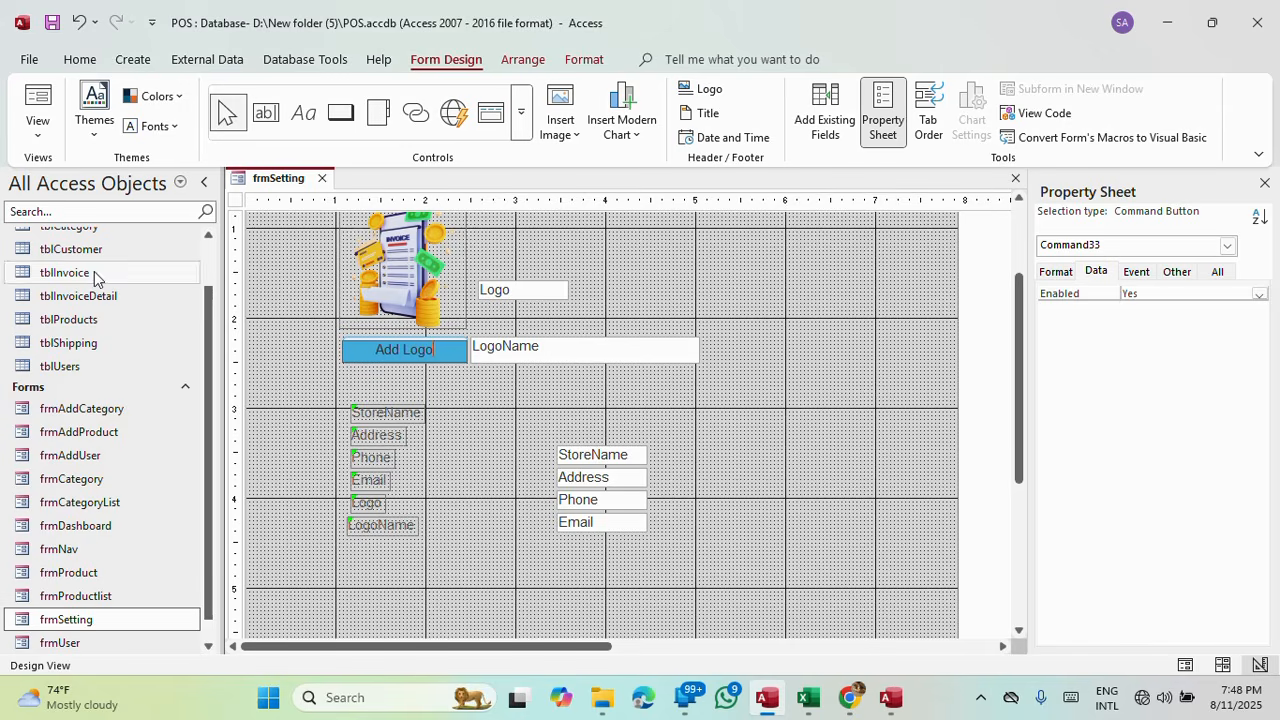
{"action": "left_click", "coordinate": [543, 412]}
Move the StoreName label up beneath the Add Logo button, widen it, and change its caption to "Store Name".
{"action": "scroll", "coordinate": [487, 468], "scroll_direction": "down", "scroll_amount": 3}
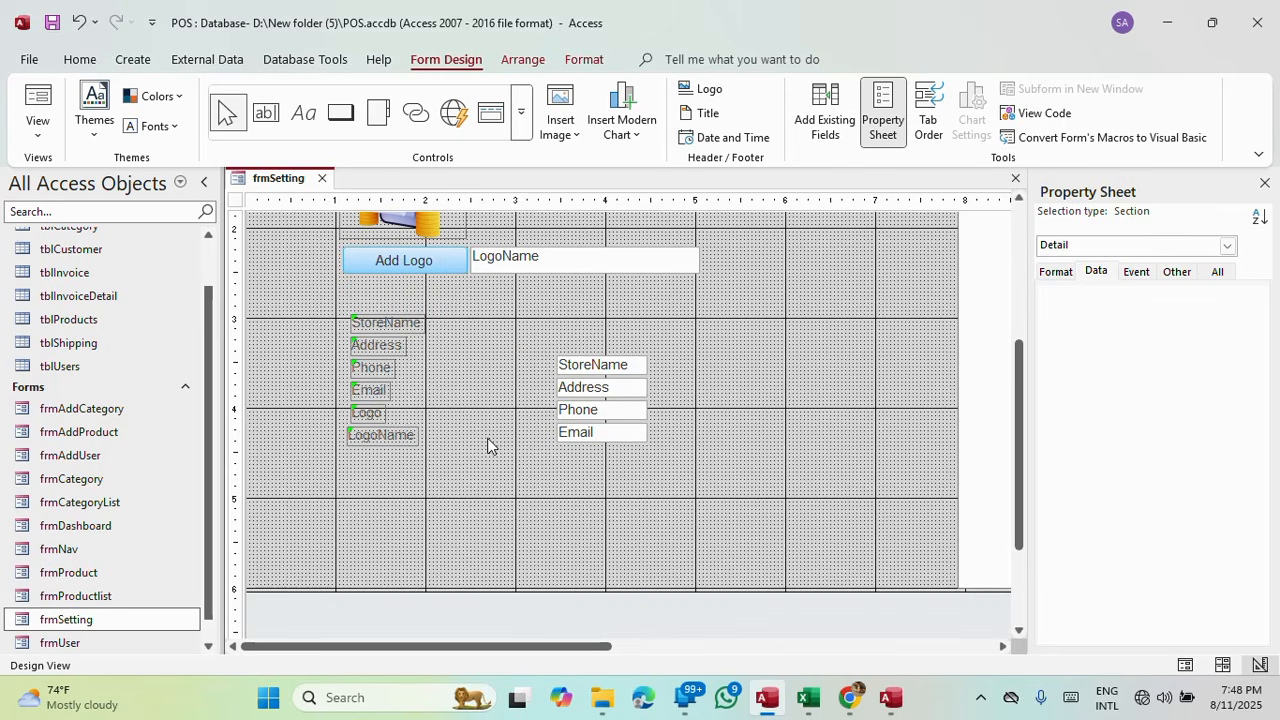
{"action": "left_click_drag", "start_coordinate": [397, 327], "coordinate": [458, 304]}
{"action": "left_click", "coordinate": [383, 304]}
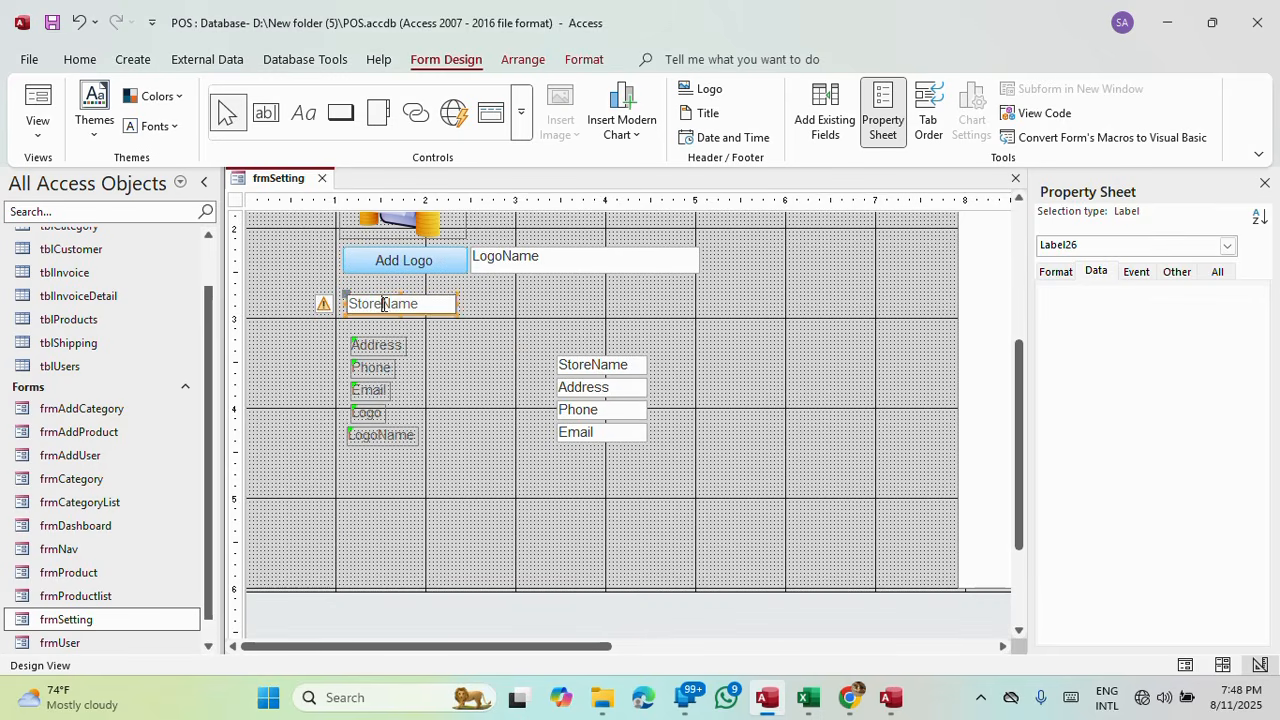
{"action": "left_click", "coordinate": [434, 421]}
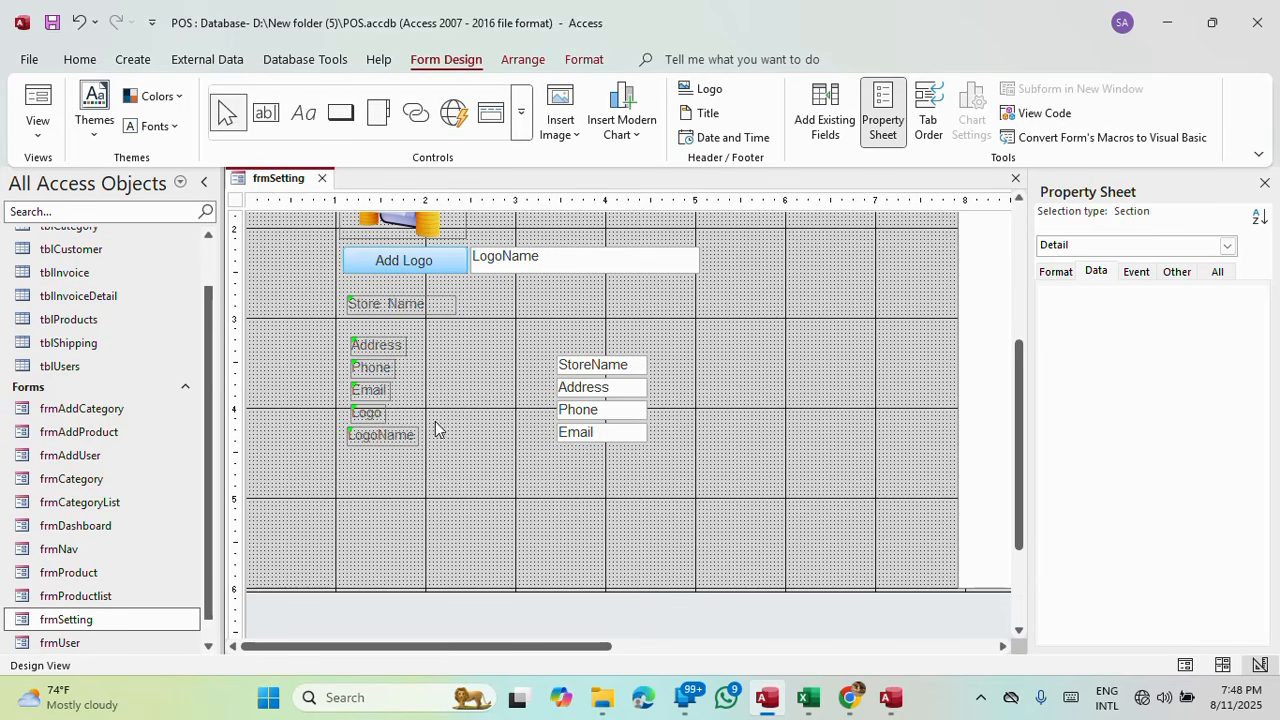
Shift the remaining labels down and place the StoreName text box under its label, widened to the 5-inch mark and slightly taller.
{"action": "left_click_drag", "start_coordinate": [448, 486], "coordinate": [366, 448]}
{"action": "left_click", "coordinate": [520, 404]}
{"action": "left_click_drag", "start_coordinate": [587, 369], "coordinate": [695, 331]}
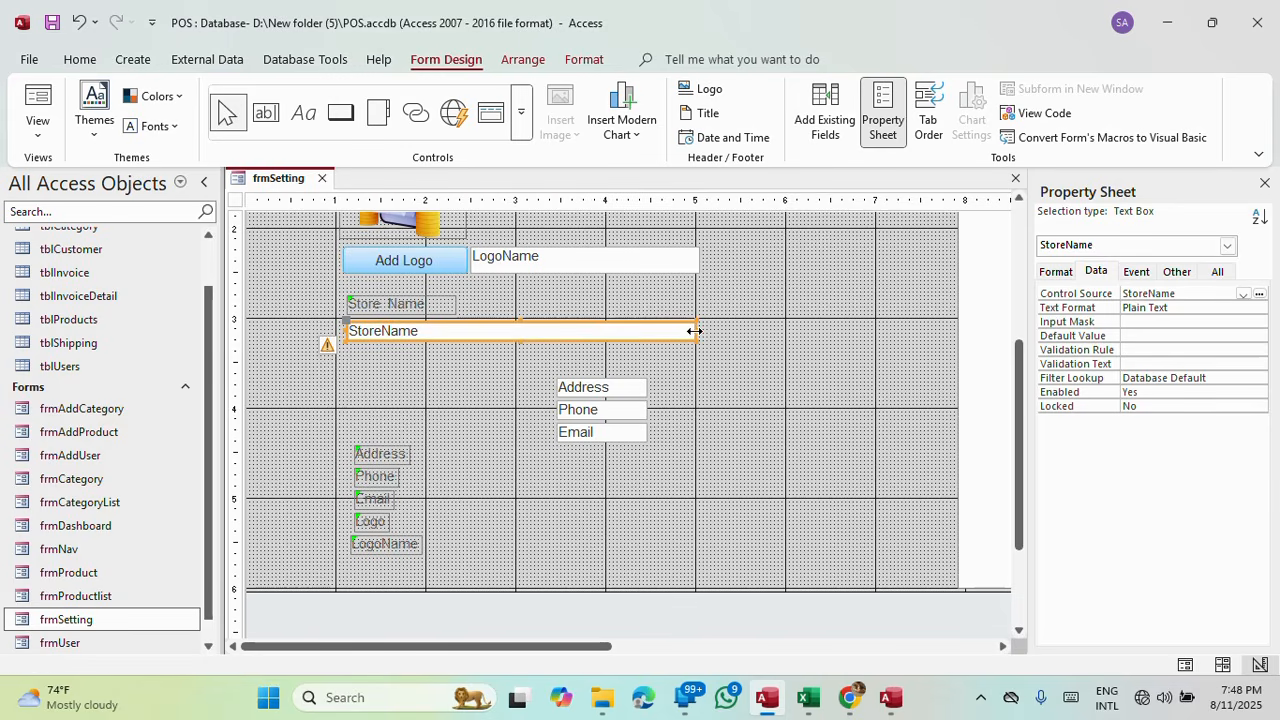
{"action": "left_click", "coordinate": [518, 348]}
{"action": "left_click", "coordinate": [518, 338]}
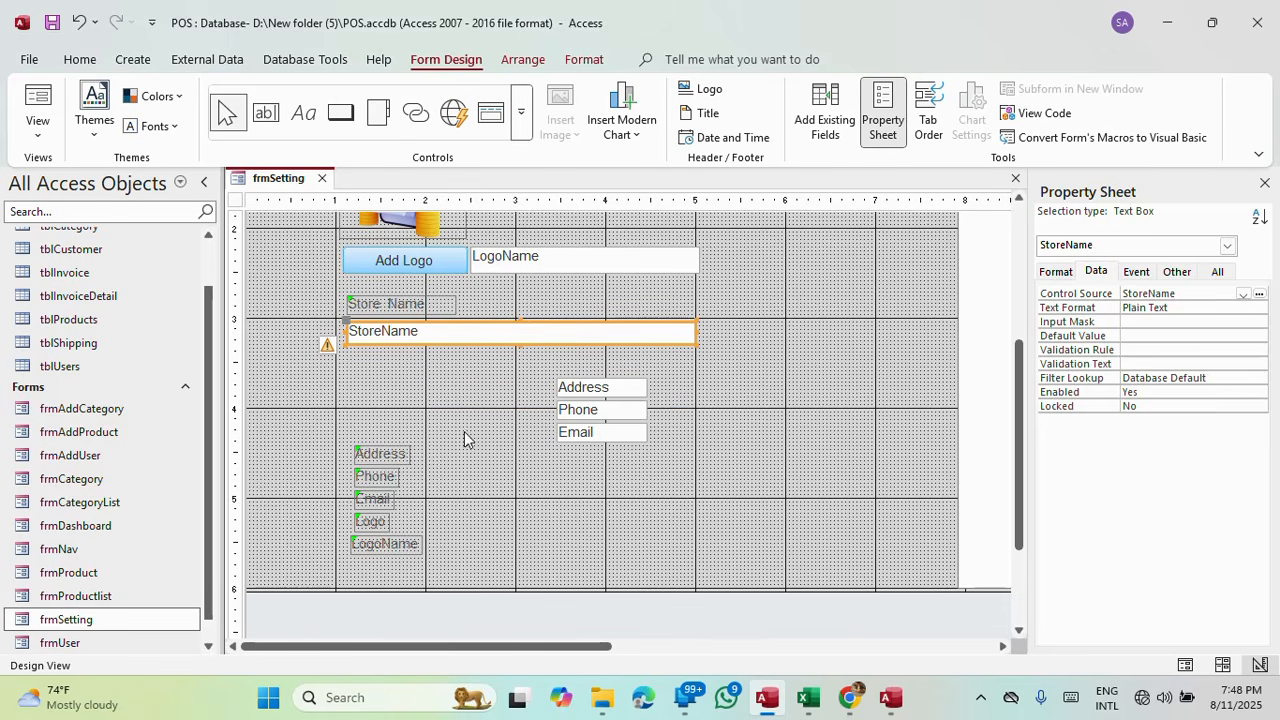
Place the Address label and text box beneath the StoreName text box, stretching the Address text box to the same width.
{"action": "scroll", "coordinate": [440, 420], "scroll_direction": "down", "scroll_amount": 2}
{"action": "left_click_drag", "start_coordinate": [393, 366], "coordinate": [386, 278]}
{"action": "left_click_drag", "start_coordinate": [590, 300], "coordinate": [696, 296]}
Stack the Phone label and text box beneath the Address text box, stretching the Phone text box to the 5-inch mark.
{"action": "left_click_drag", "start_coordinate": [618, 381], "coordinate": [658, 398]}
{"action": "left_click_drag", "start_coordinate": [374, 388], "coordinate": [362, 336]}
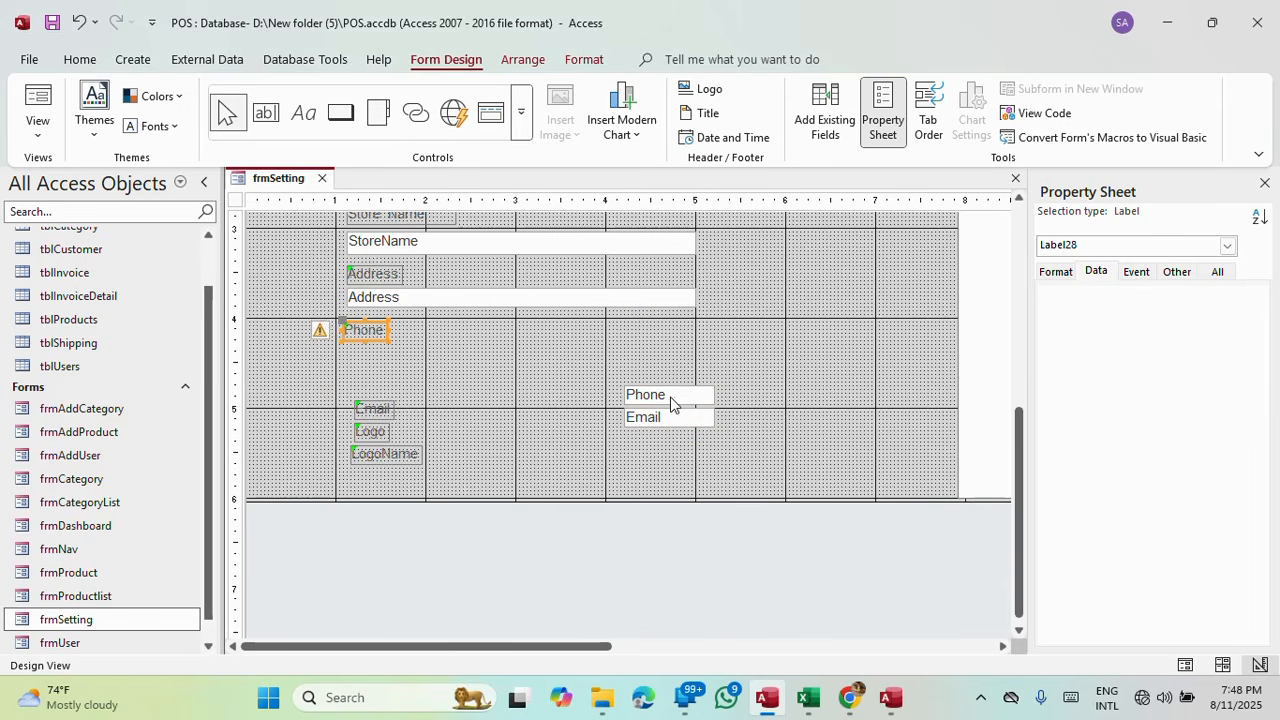
{"action": "left_click_drag", "start_coordinate": [668, 400], "coordinate": [697, 354]}
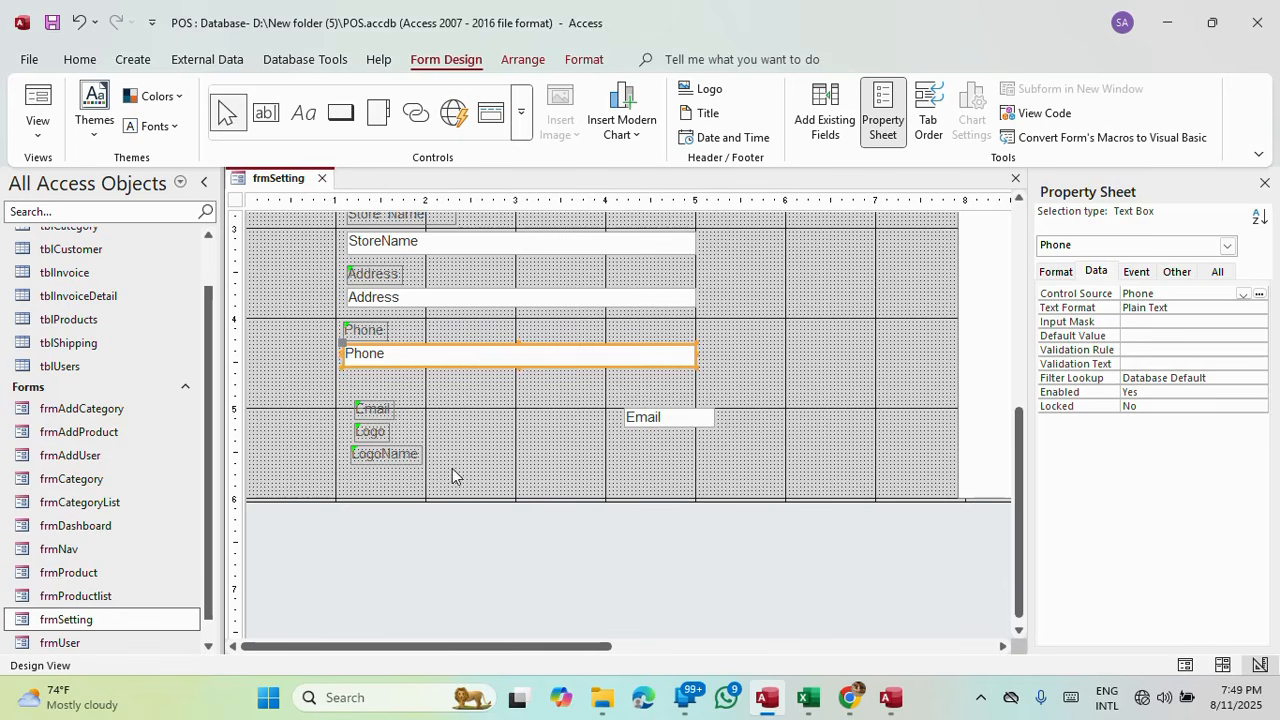
Delete the LogoName and Logo labels from the Detail section.
{"action": "left_click_drag", "start_coordinate": [450, 468], "coordinate": [401, 455]}
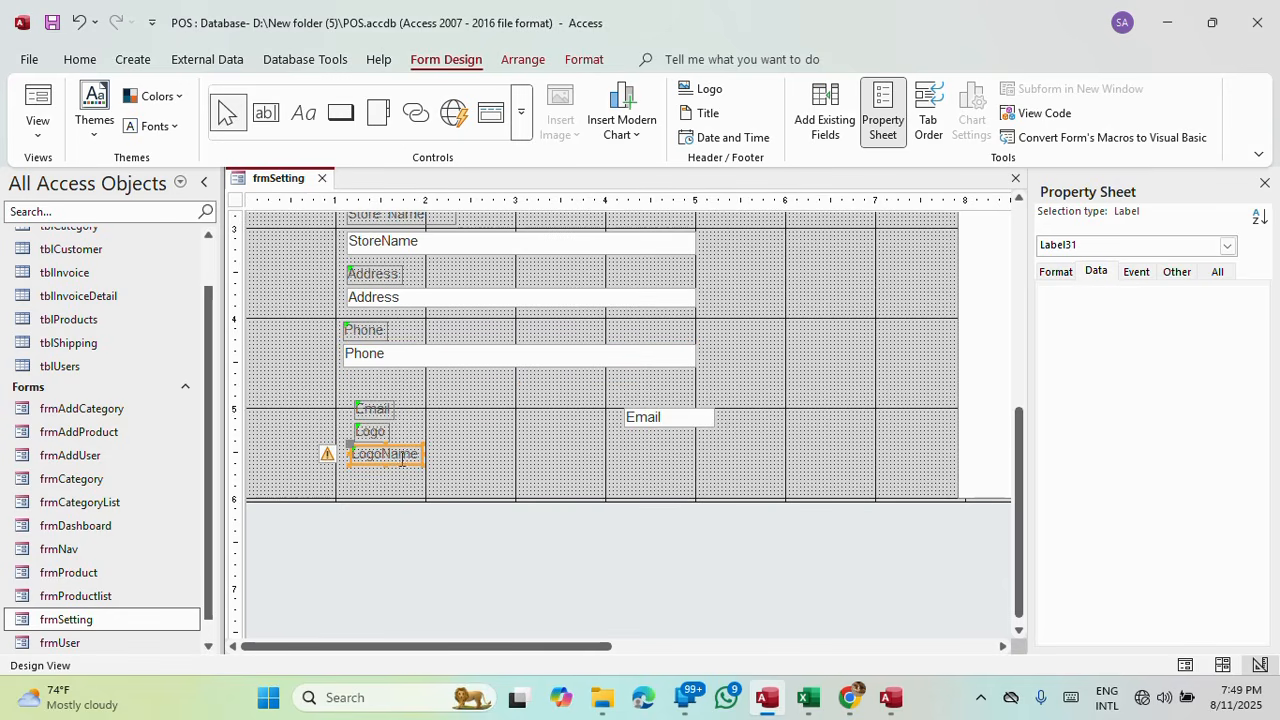
{"action": "key", "text": "Delete"}
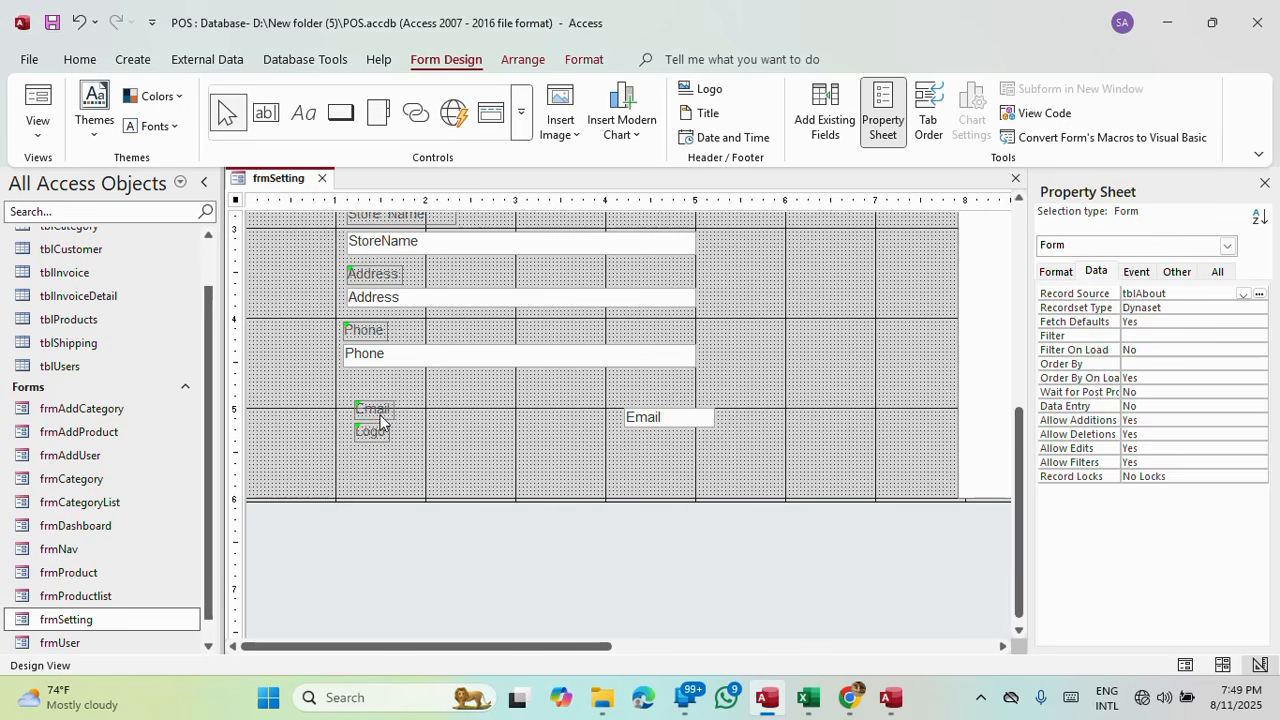
{"action": "left_click", "coordinate": [380, 430]}
{"action": "left_click", "coordinate": [392, 429]}
Stack the Email label and text box beneath the Phone text box, stretching the Email text box to the 5-inch mark.
{"action": "left_click_drag", "start_coordinate": [380, 428], "coordinate": [362, 388]}
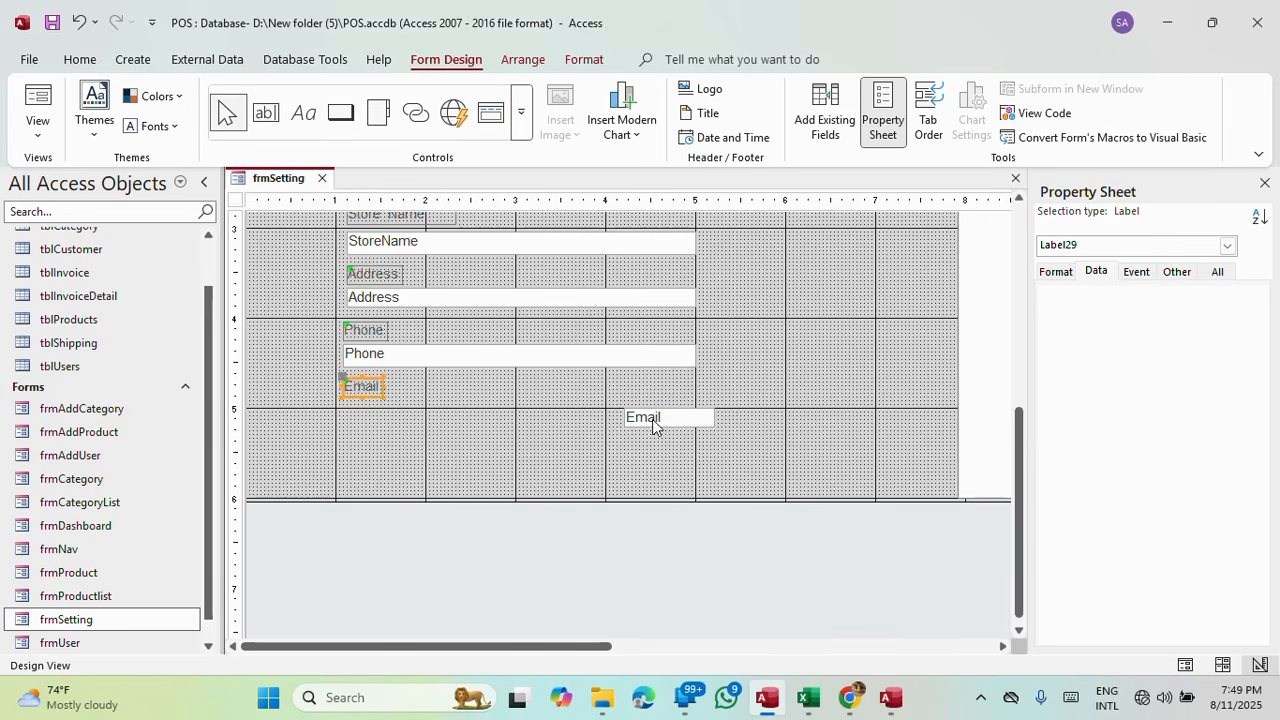
{"action": "left_click_drag", "start_coordinate": [656, 421], "coordinate": [695, 405]}
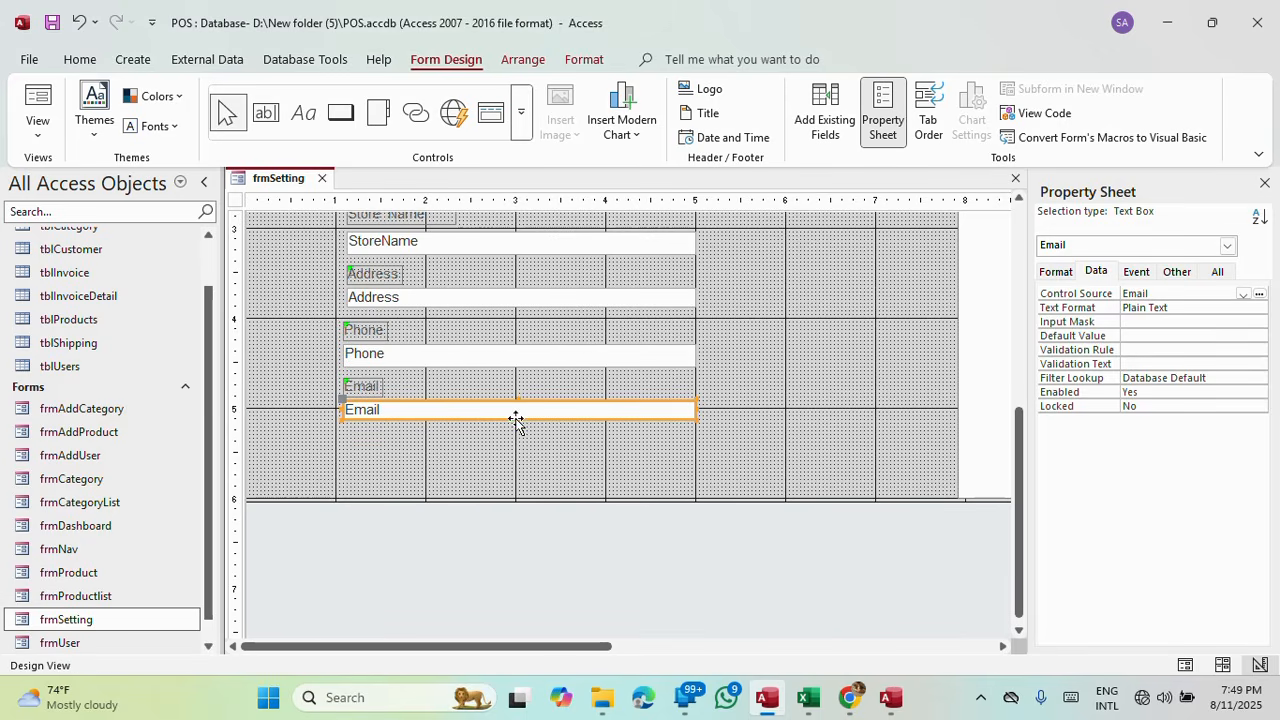
{"action": "scroll", "coordinate": [524, 466], "scroll_direction": "up", "scroll_amount": 3}
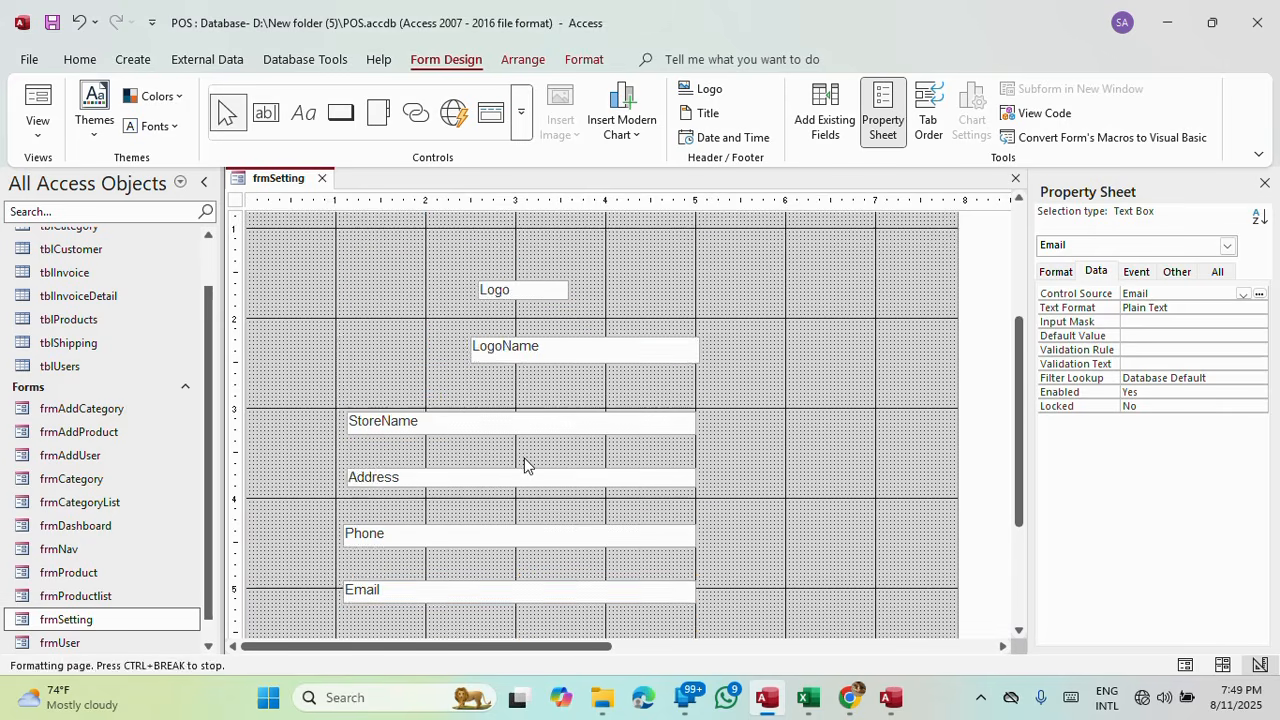
{"action": "scroll", "coordinate": [652, 416], "scroll_direction": "down", "scroll_amount": 5}
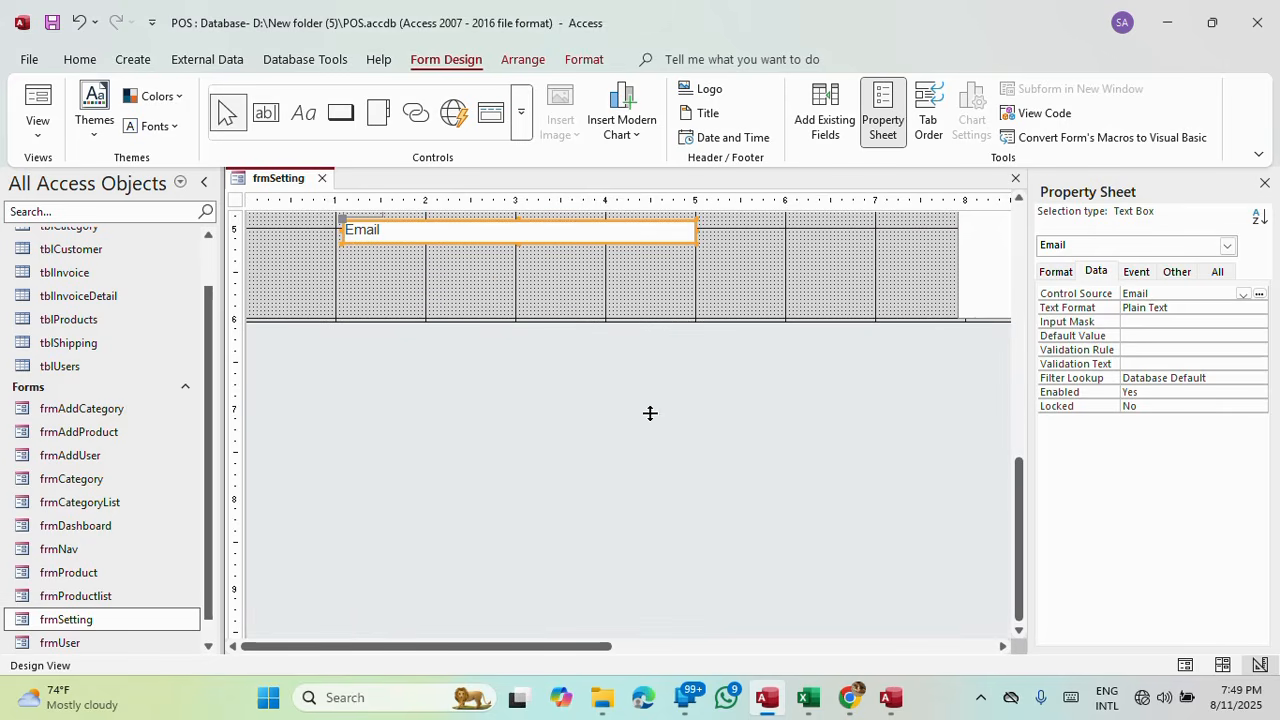
Preview the frmSetting form in Form View with its window moved up, and return to Design View.
{"action": "scroll", "coordinate": [487, 322], "scroll_direction": "up", "scroll_amount": 3}
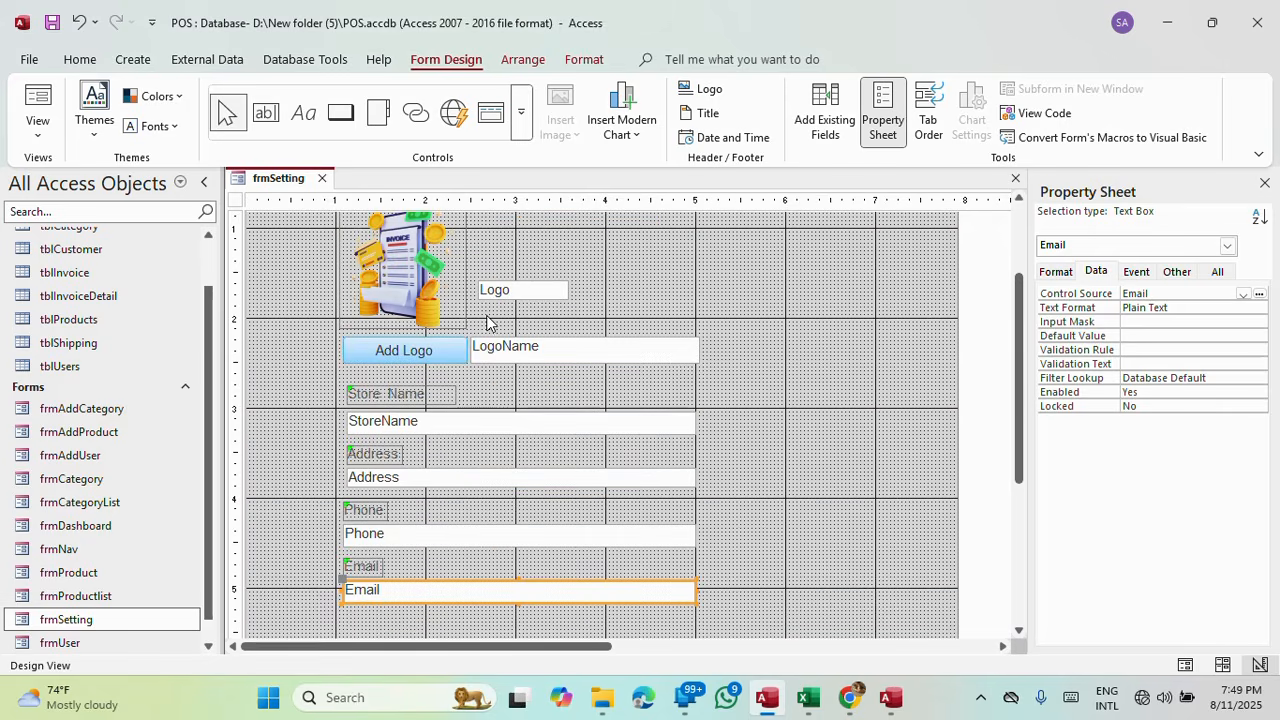
{"action": "left_click", "coordinate": [37, 110]}
{"action": "left_click_drag", "start_coordinate": [687, 203], "coordinate": [600, 29]}
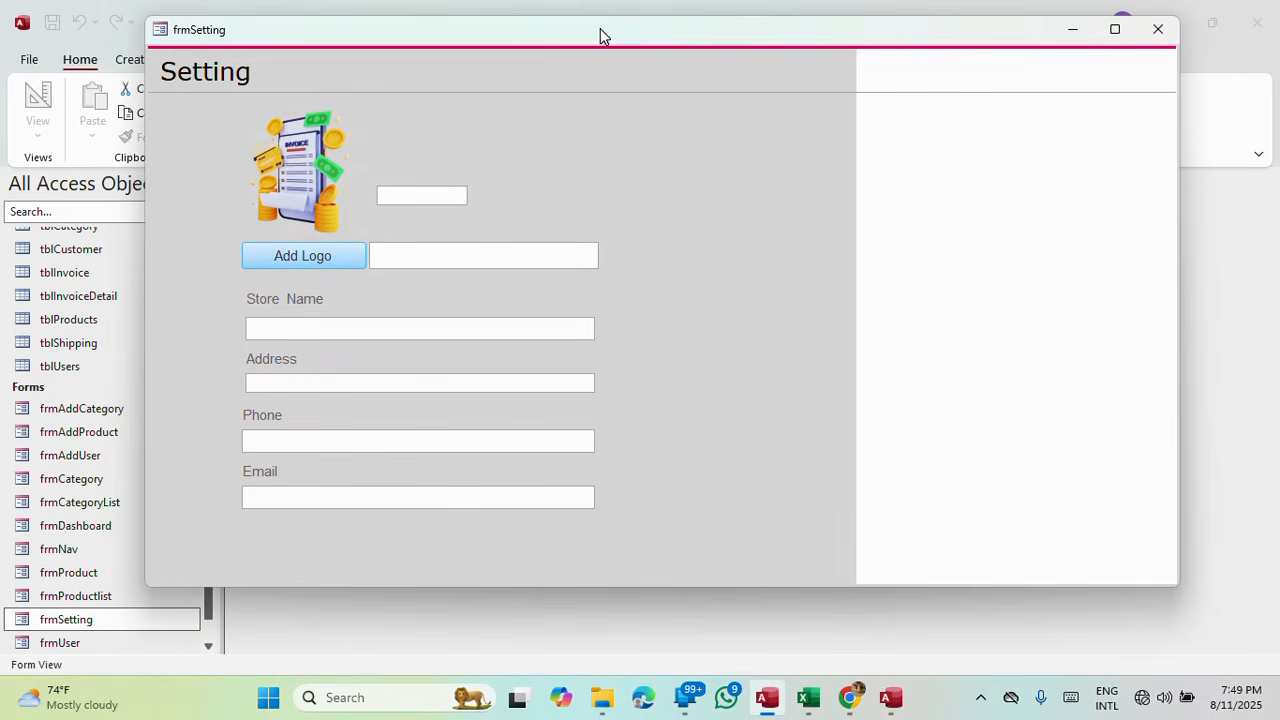
{"action": "right_click", "coordinate": [595, 18]}
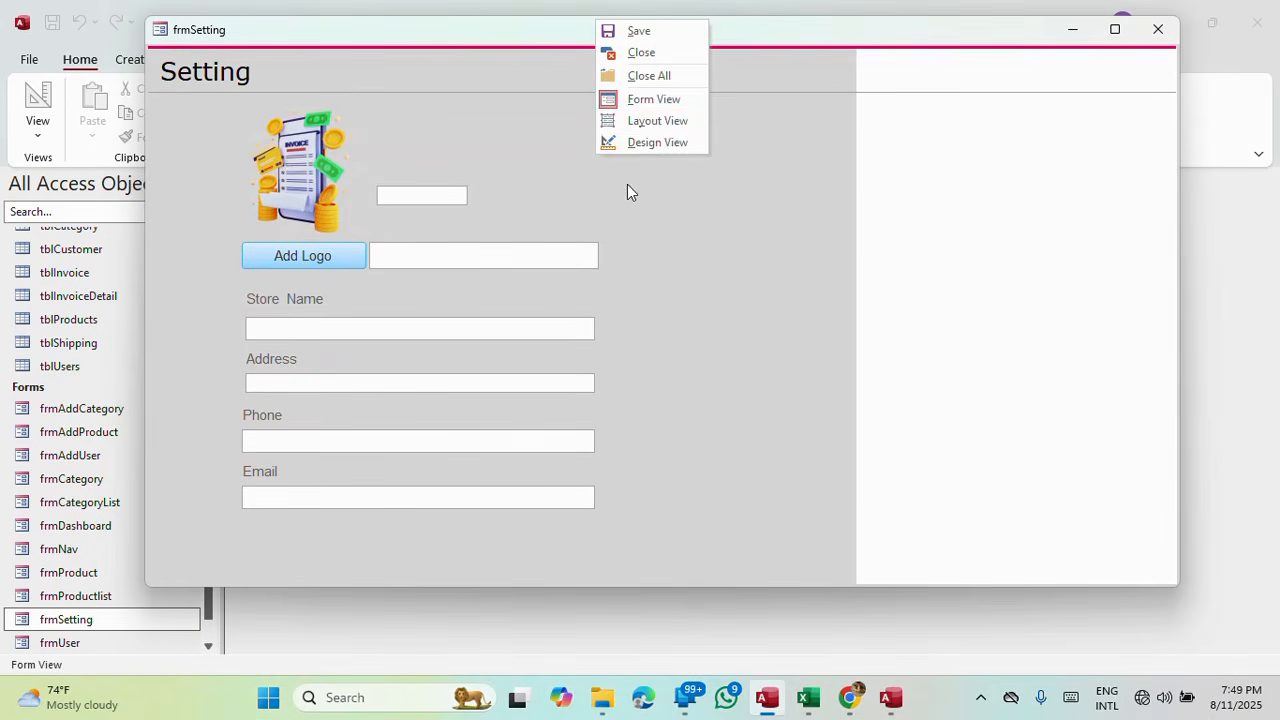
{"action": "left_click", "coordinate": [660, 141]}
Set the Store Name, Address, Phone and Email labels to the Segoe UI font in black.
{"action": "scroll", "coordinate": [630, 343], "scroll_direction": "down", "scroll_amount": 3}
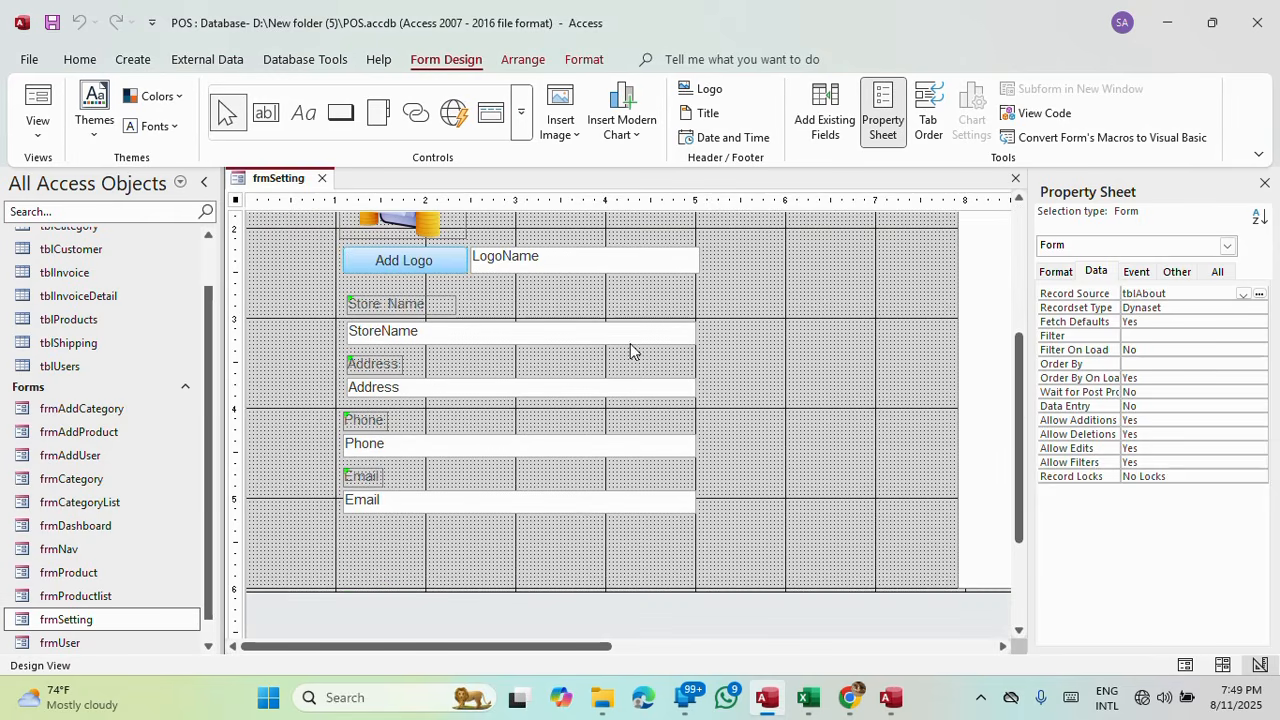
{"action": "left_click", "coordinate": [440, 305]}
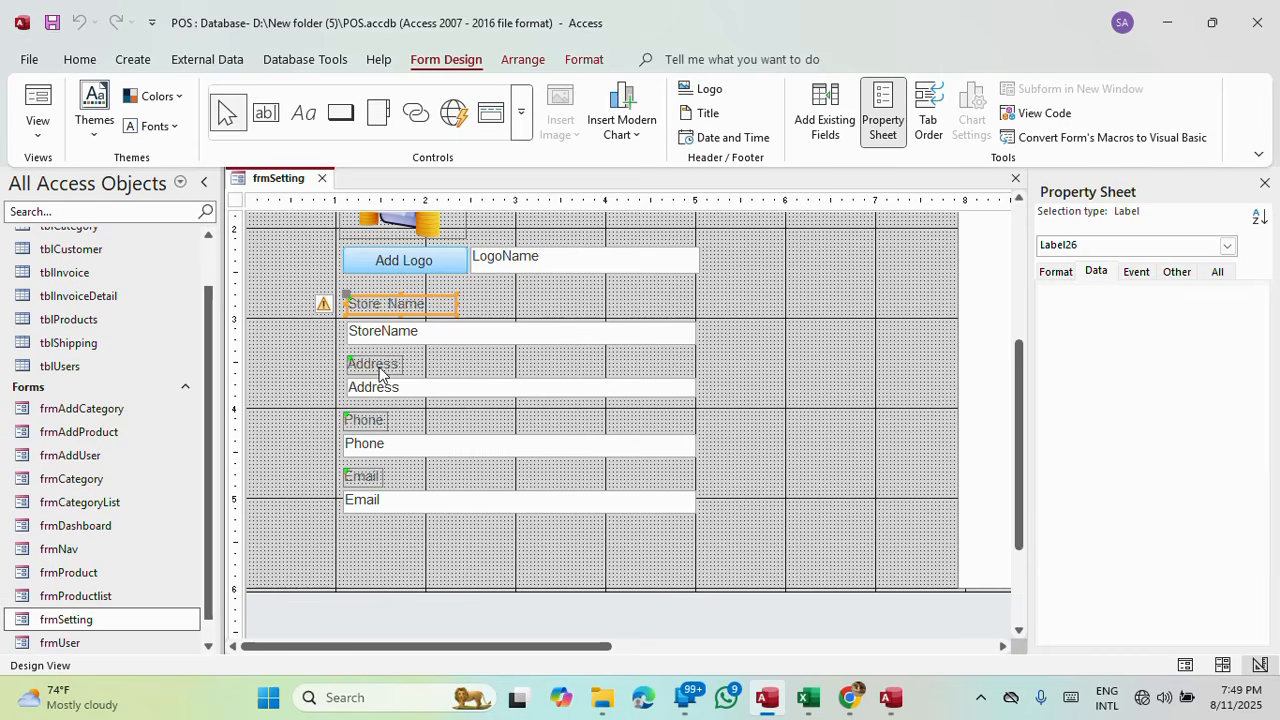
{"action": "left_click", "coordinate": [380, 366], "text": "shift"}
{"action": "left_click", "coordinate": [380, 428], "text": "shift"}
{"action": "left_click", "coordinate": [366, 474], "text": "shift"}
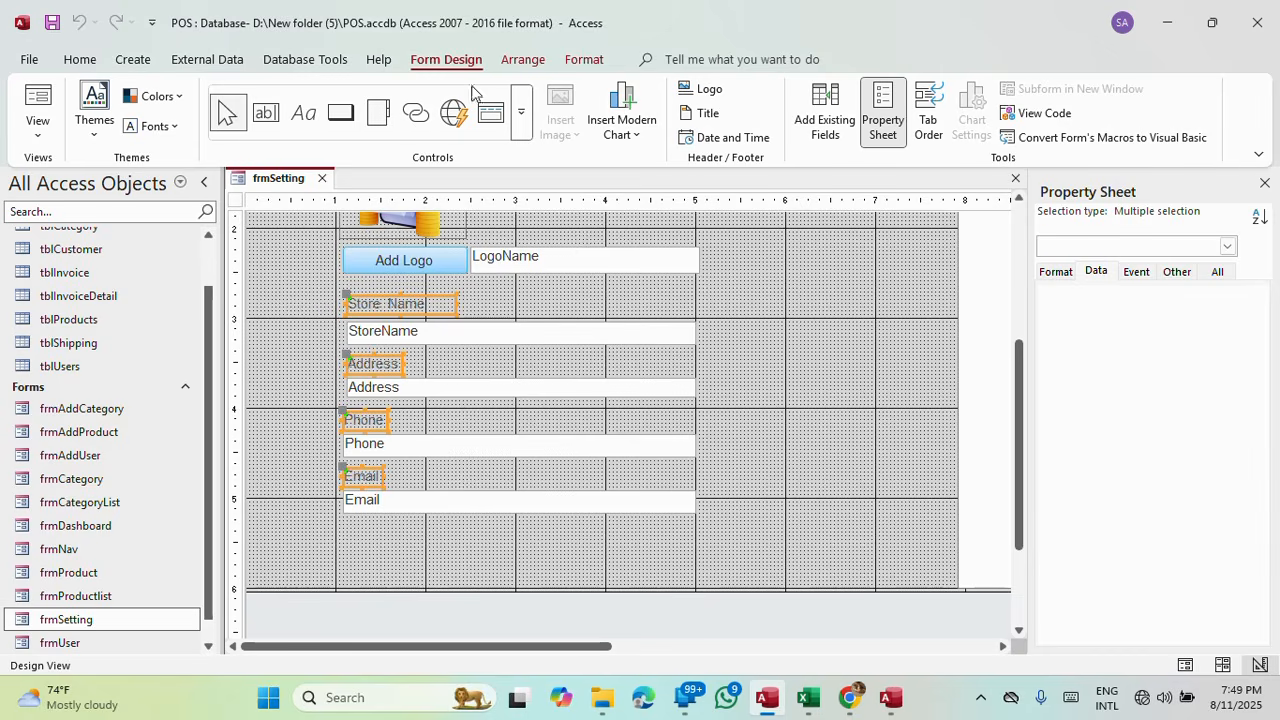
{"action": "left_click", "coordinate": [585, 60]}
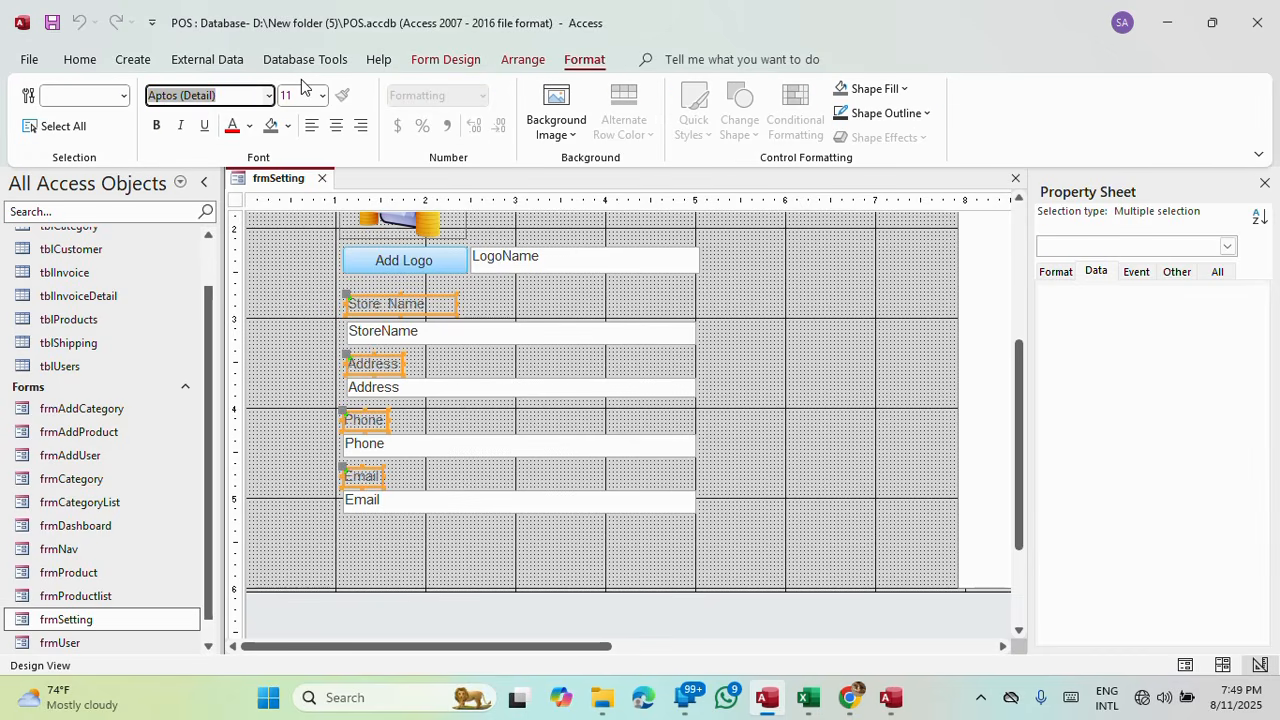
{"action": "type", "text": "Sego"}
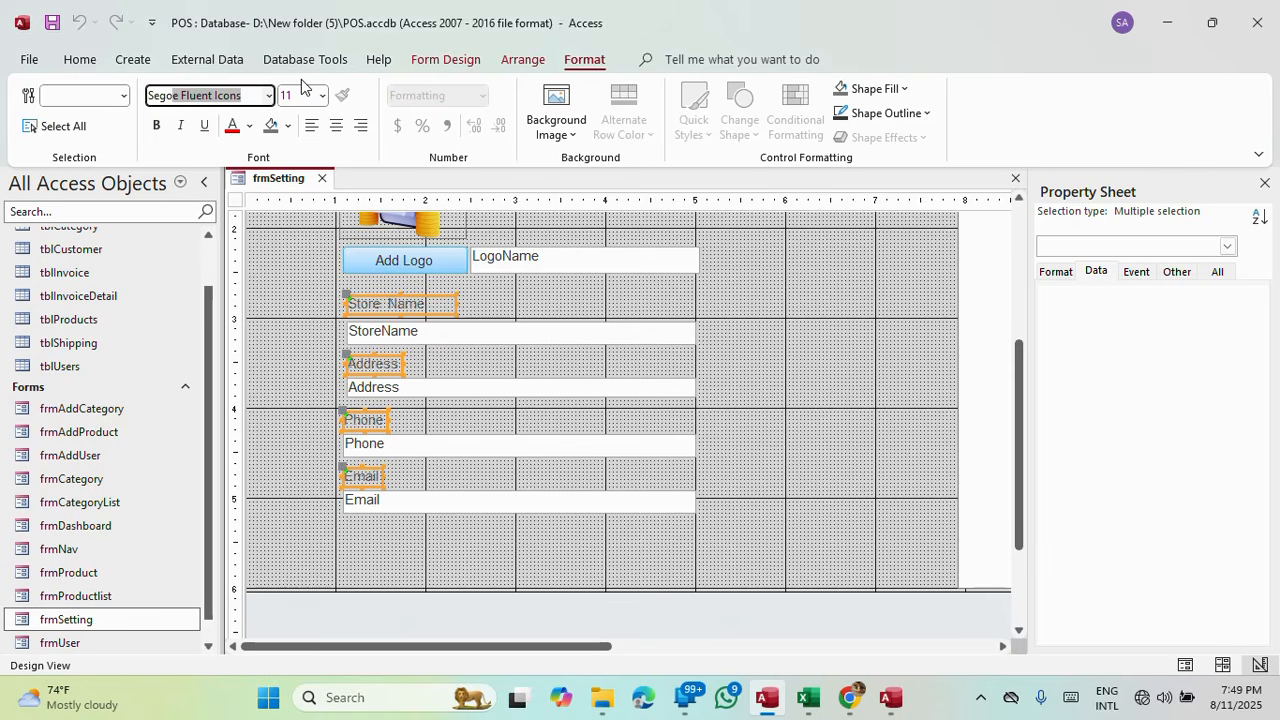
{"action": "type", "text": "e UI"}
{"action": "key", "text": "Tab"}
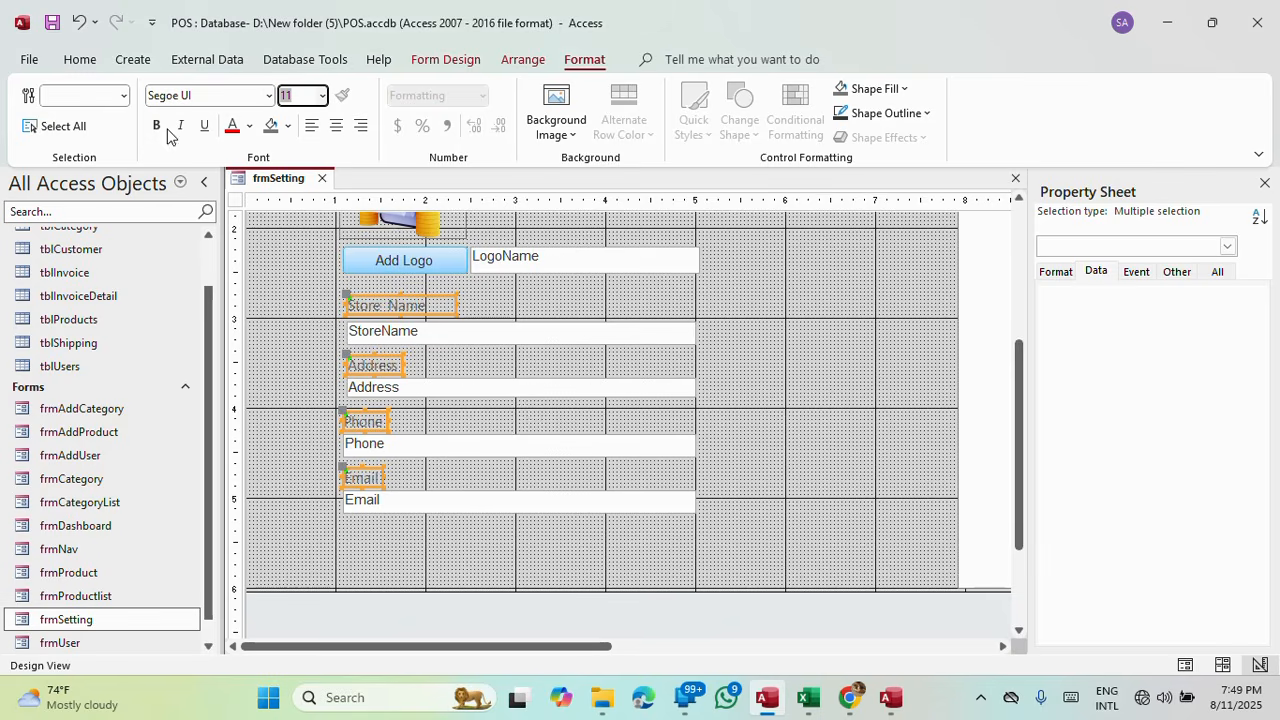
{"action": "left_click", "coordinate": [250, 128]}
{"action": "left_click", "coordinate": [255, 150]}
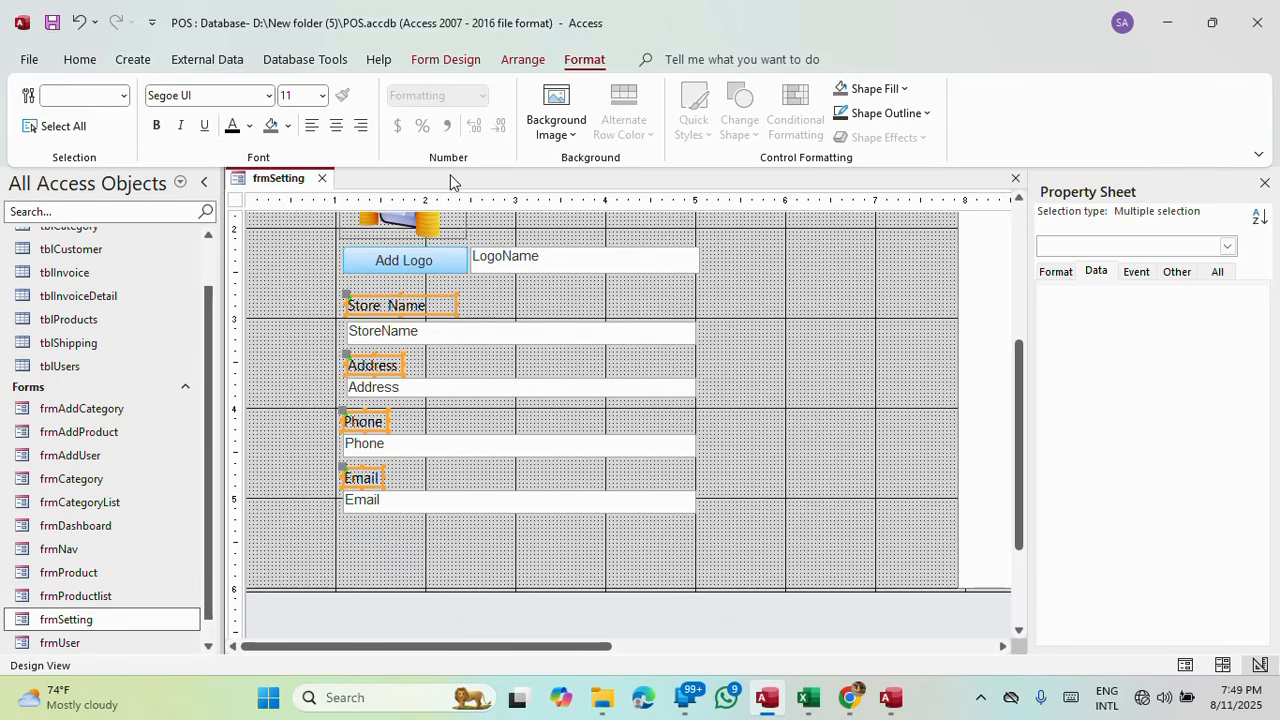
Left-align the Store Name, Address, Phone and Email labels together with their text boxes.
{"action": "left_click_drag", "start_coordinate": [466, 523], "coordinate": [363, 303]}
{"action": "right_click", "coordinate": [378, 318]}
{"action": "mouse_move", "coordinate": [450, 398]}
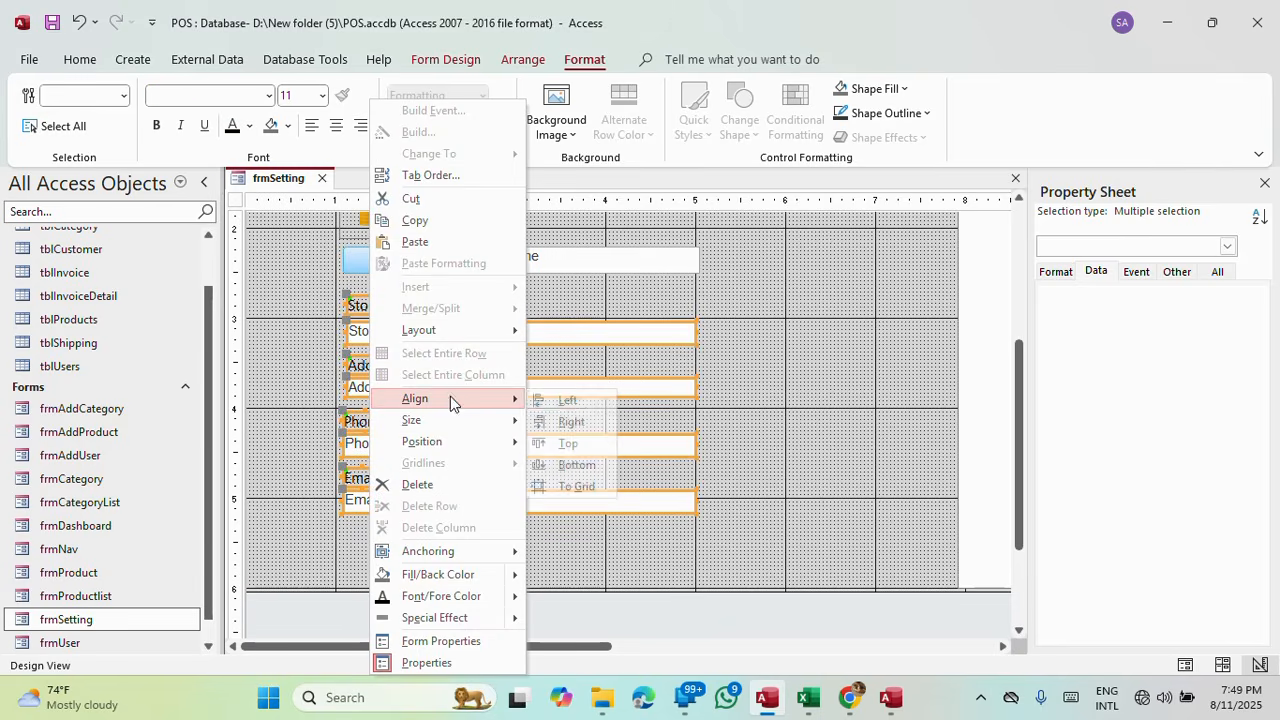
{"action": "left_click", "coordinate": [575, 399]}
{"action": "left_click", "coordinate": [522, 540]}
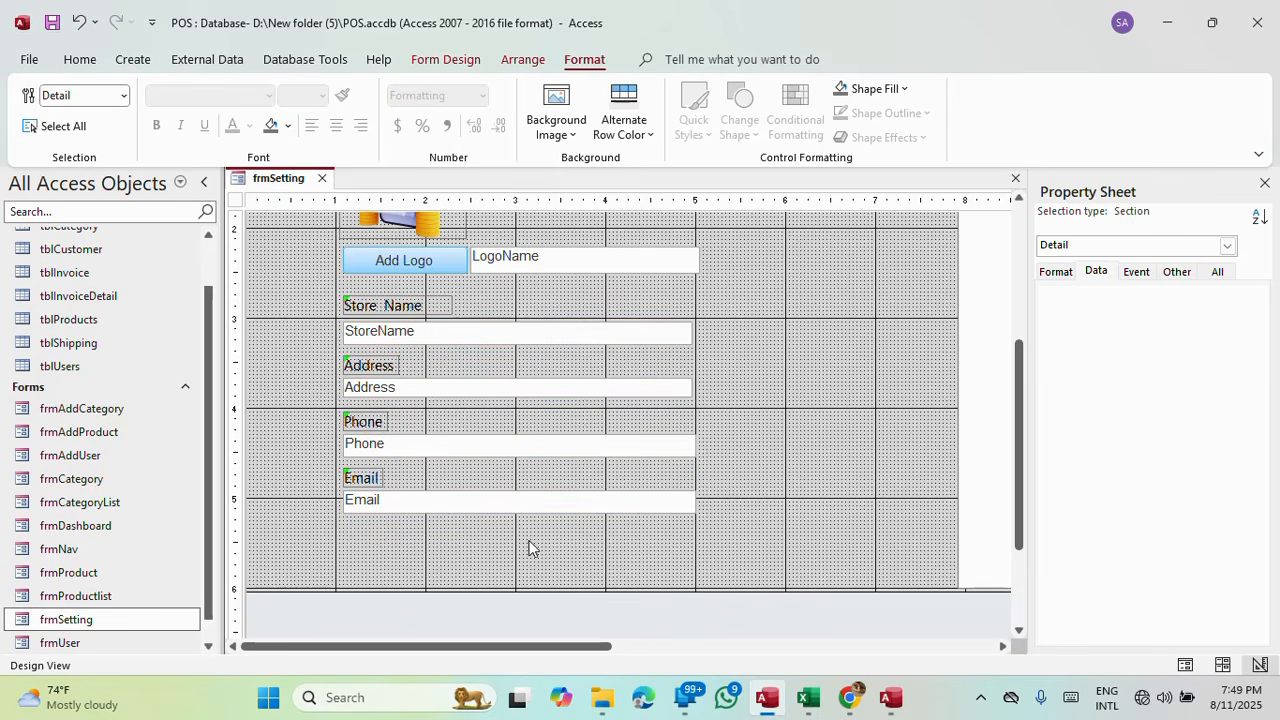
Make the StoreName, Address, Phone and Email text boxes slightly taller and set their font to Segoe UI.
{"action": "left_click_drag", "start_coordinate": [530, 545], "coordinate": [469, 309]}
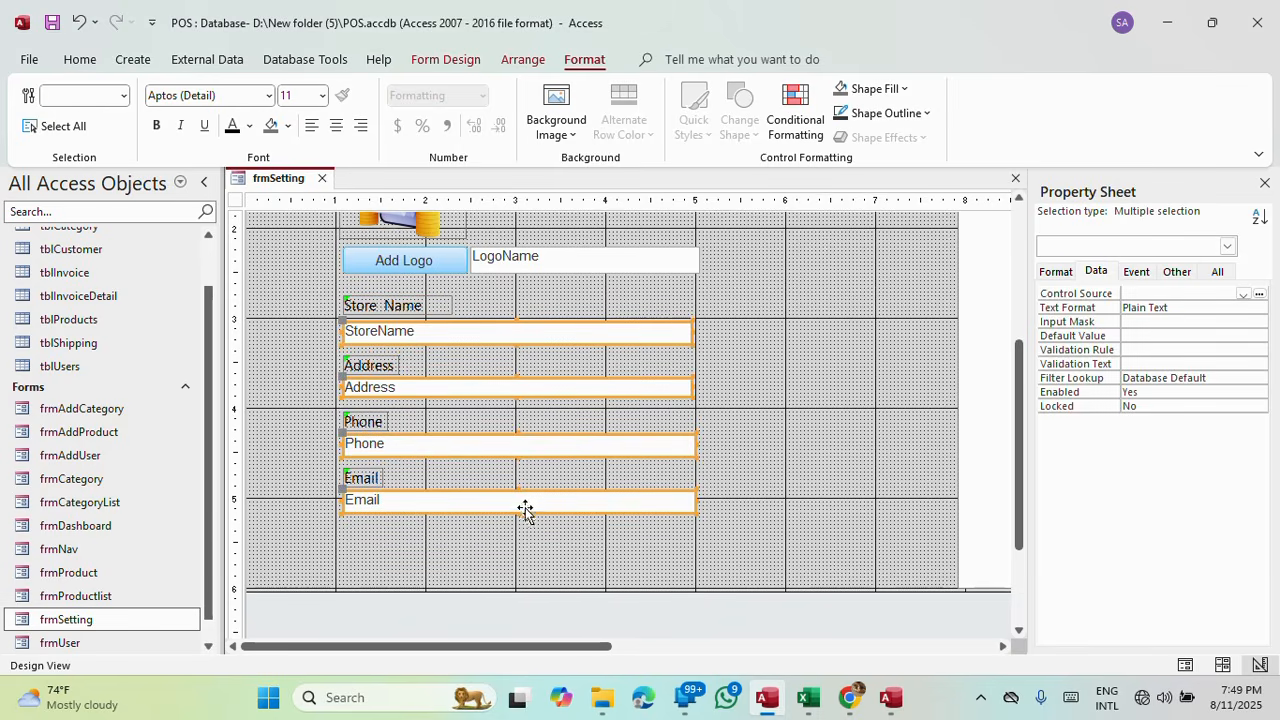
{"action": "left_click_drag", "start_coordinate": [519, 512], "coordinate": [521, 519]}
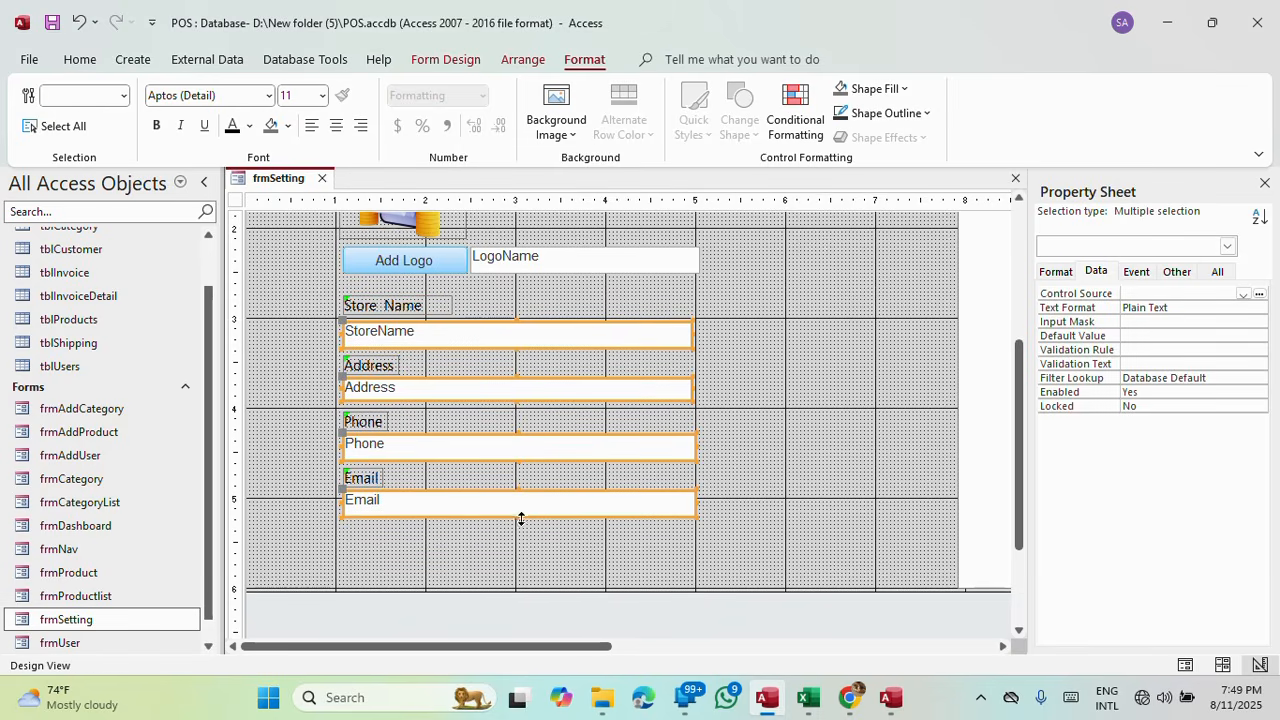
{"action": "left_click", "coordinate": [230, 97]}
{"action": "type", "text": "Se"}
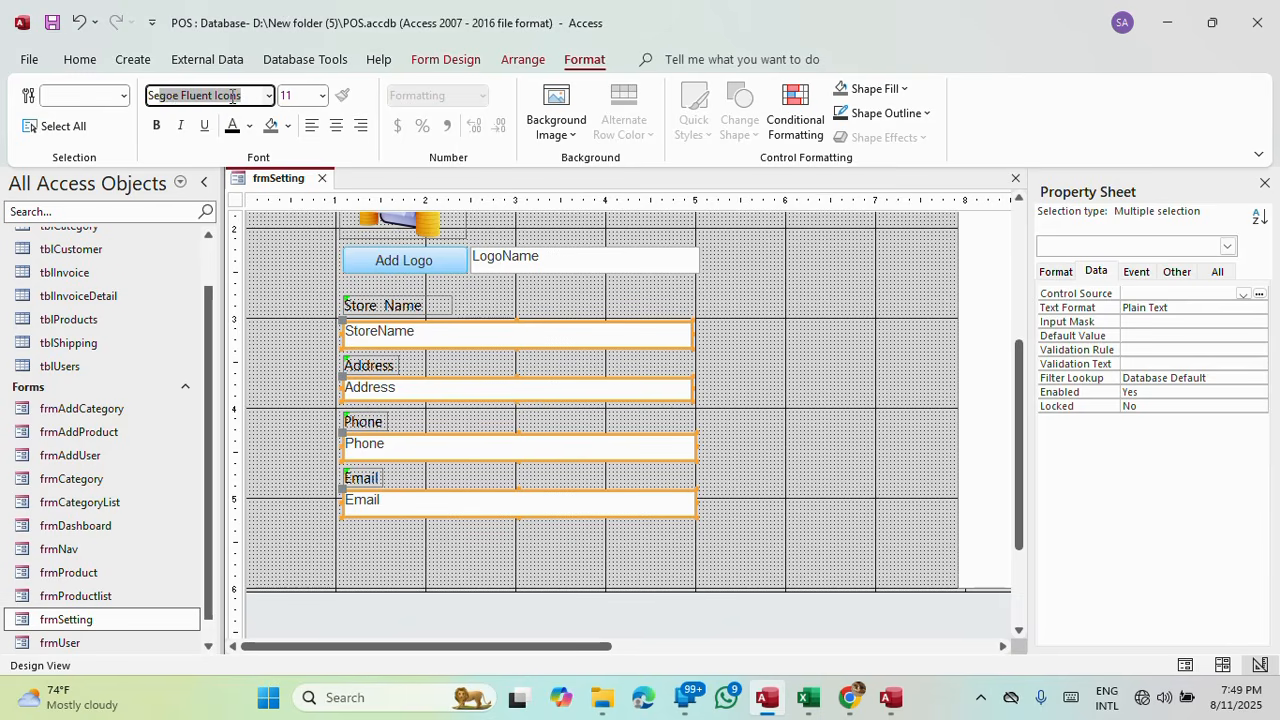
{"action": "type", "text": "go"}
{"action": "key", "text": "Tab"}
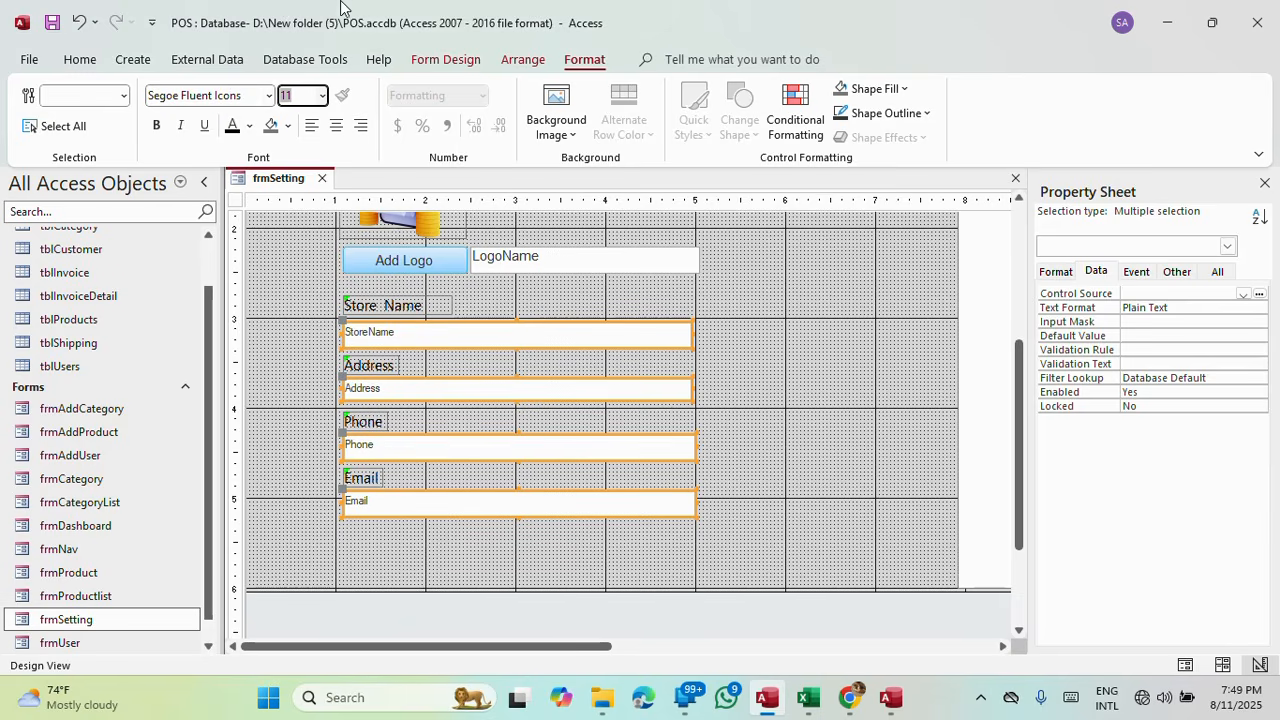
{"action": "left_click", "coordinate": [210, 95]}
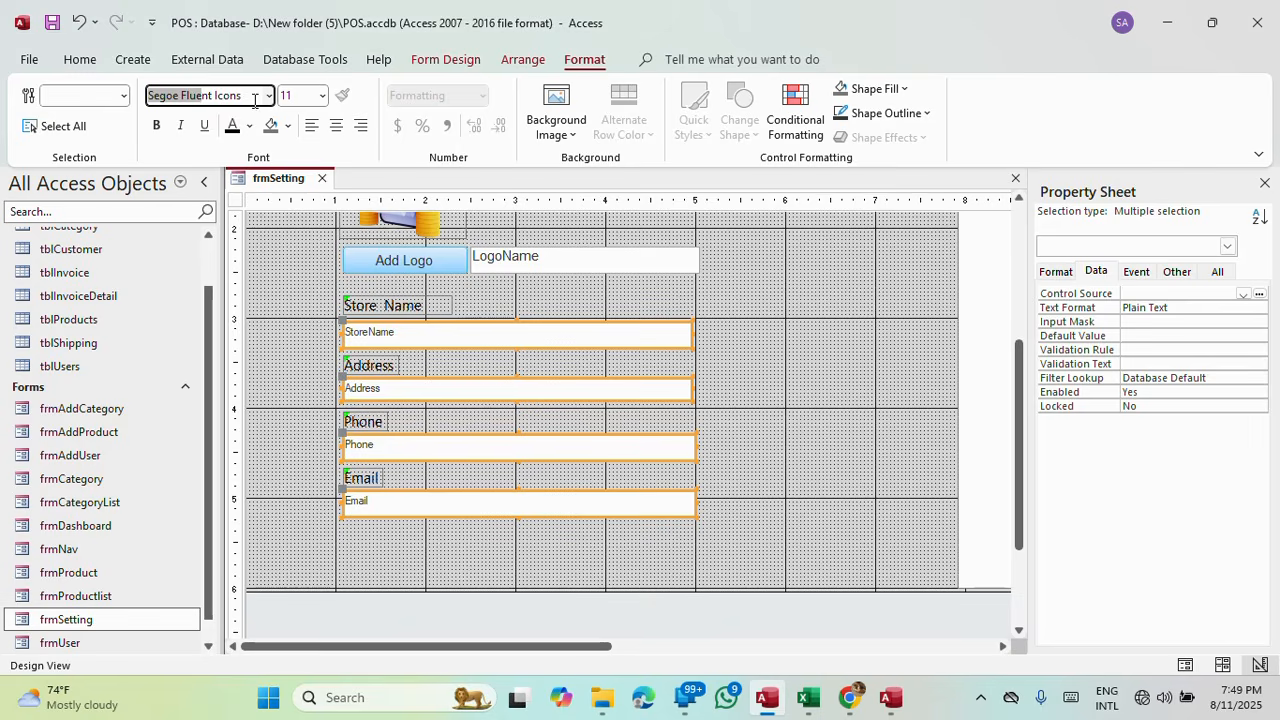
{"action": "left_click_drag", "start_coordinate": [254, 100], "coordinate": [181, 97]}
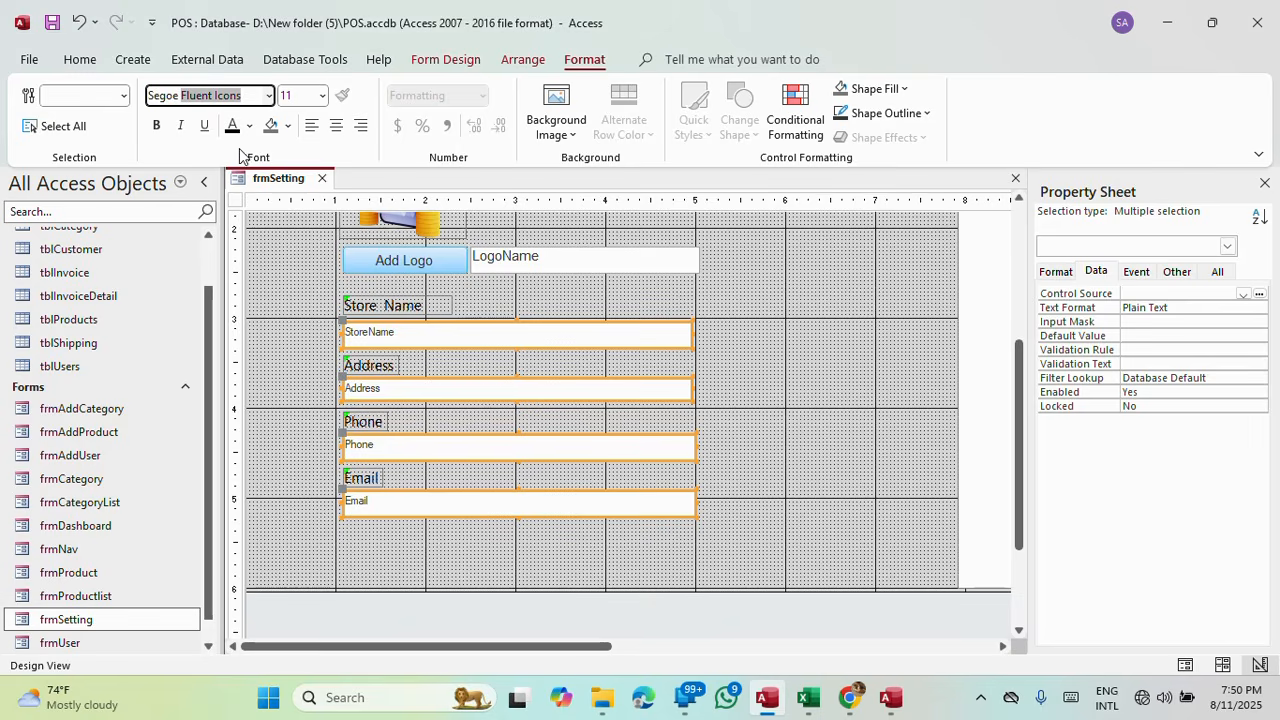
{"action": "type", "text": "UI"}
{"action": "key", "text": "Tab"}
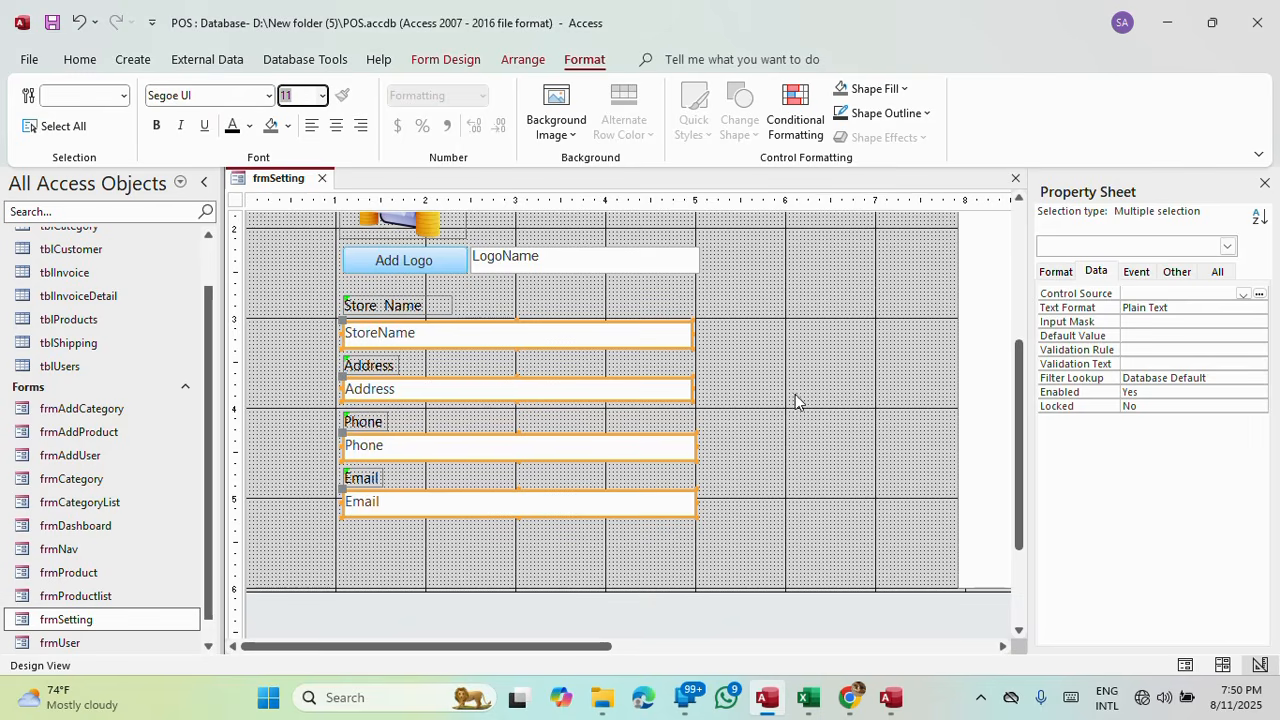
{"action": "left_click", "coordinate": [834, 432]}
{"action": "left_click_drag", "start_coordinate": [590, 566], "coordinate": [502, 349]}
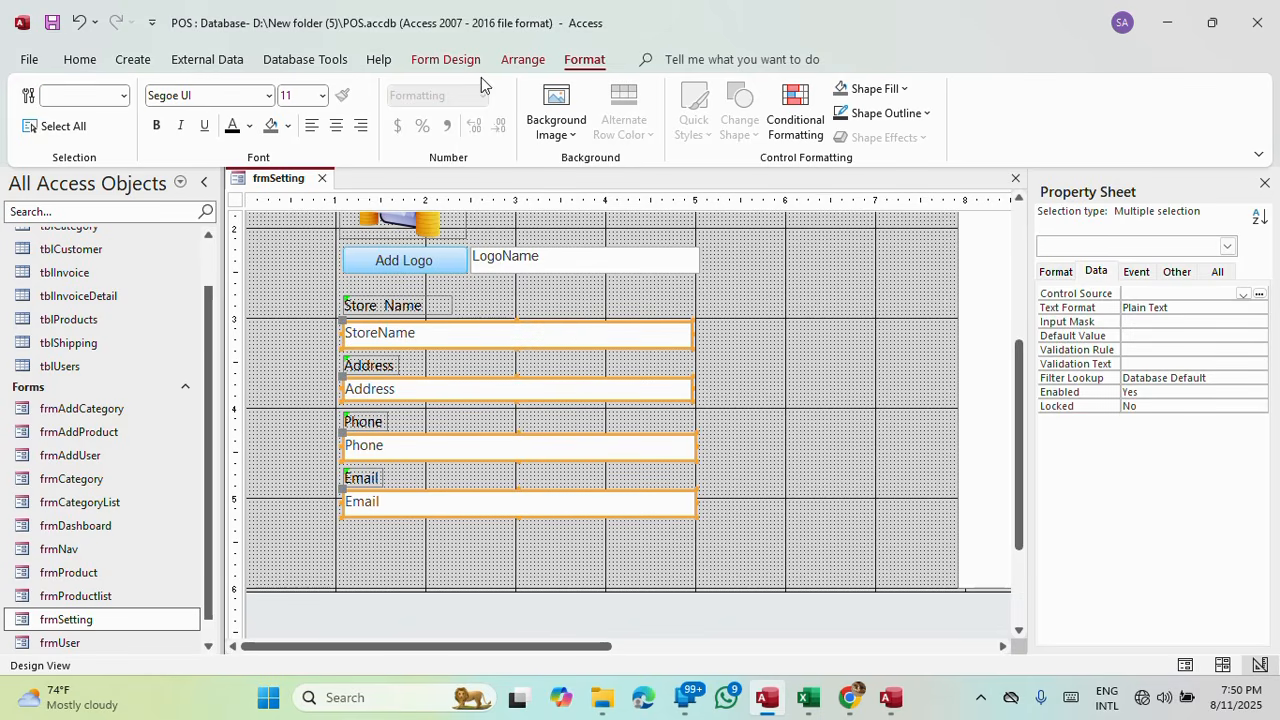
{"action": "left_click", "coordinate": [448, 59]}
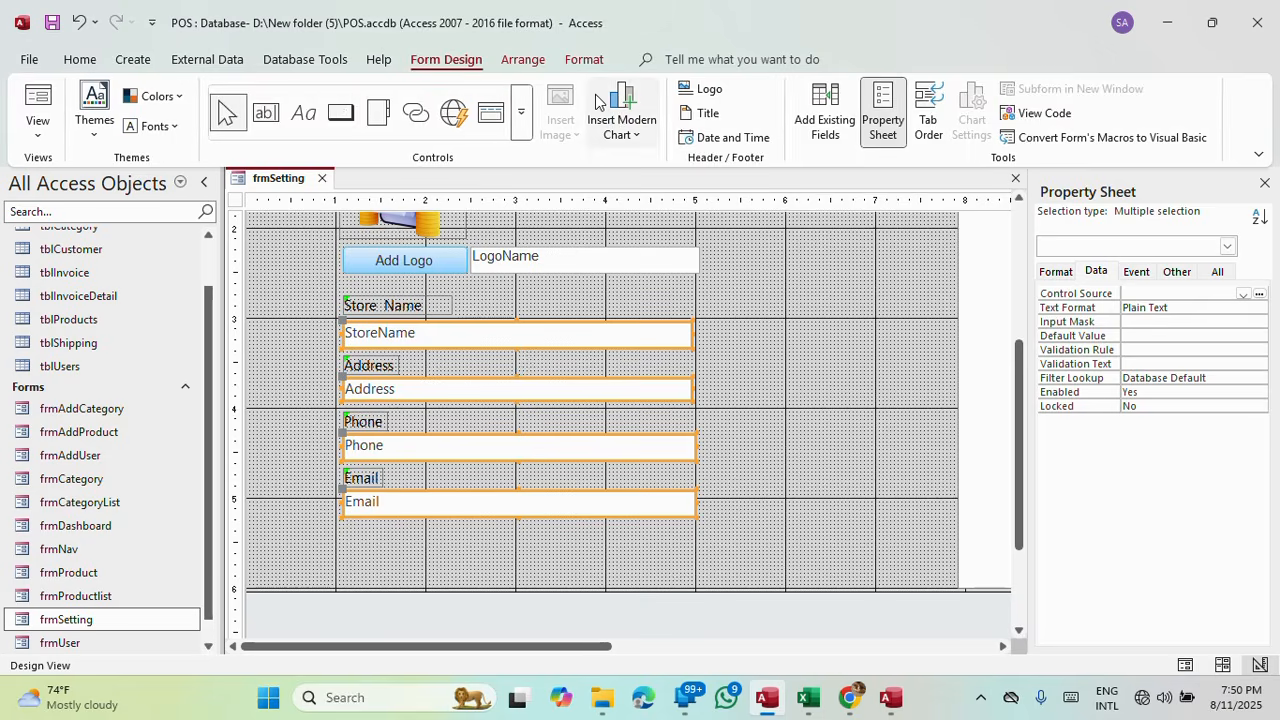
{"action": "left_click", "coordinate": [585, 60]}
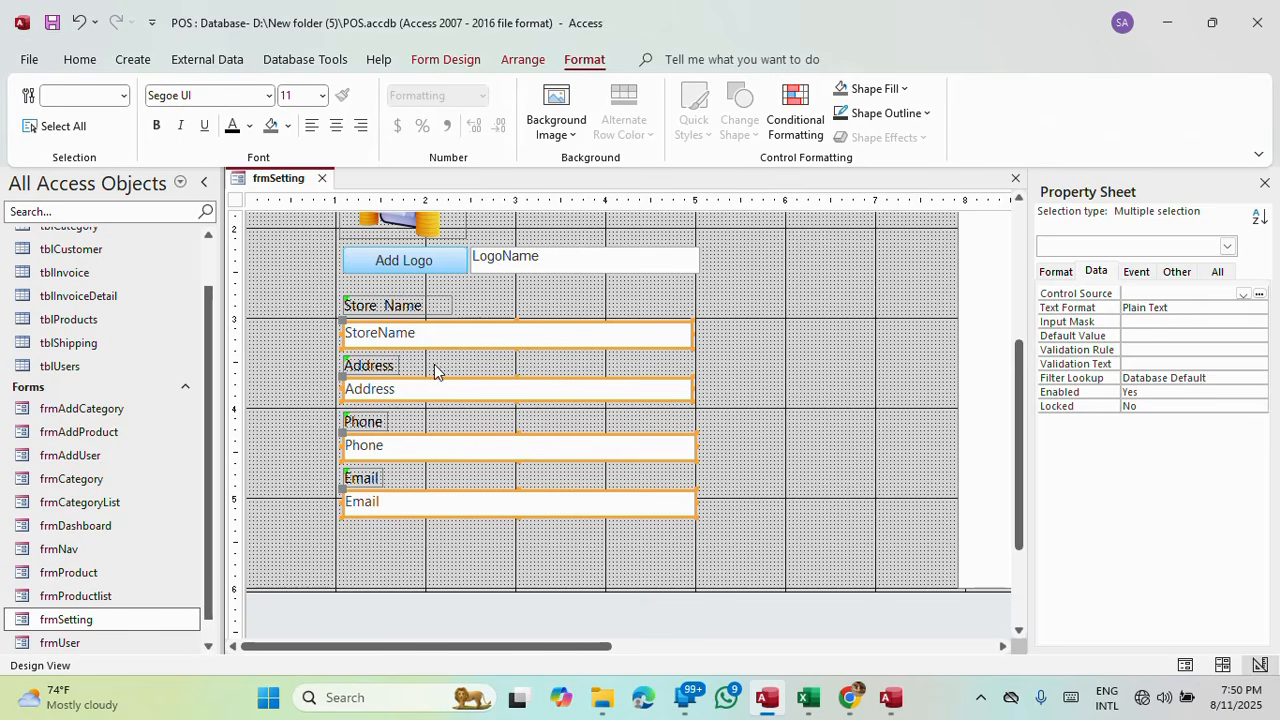
{"action": "left_click", "coordinate": [910, 384]}
Copy the Address text box's formatting onto the LogoName text box and trim the LogoName box's right edge to the 5-inch mark.
{"action": "left_click", "coordinate": [600, 391]}
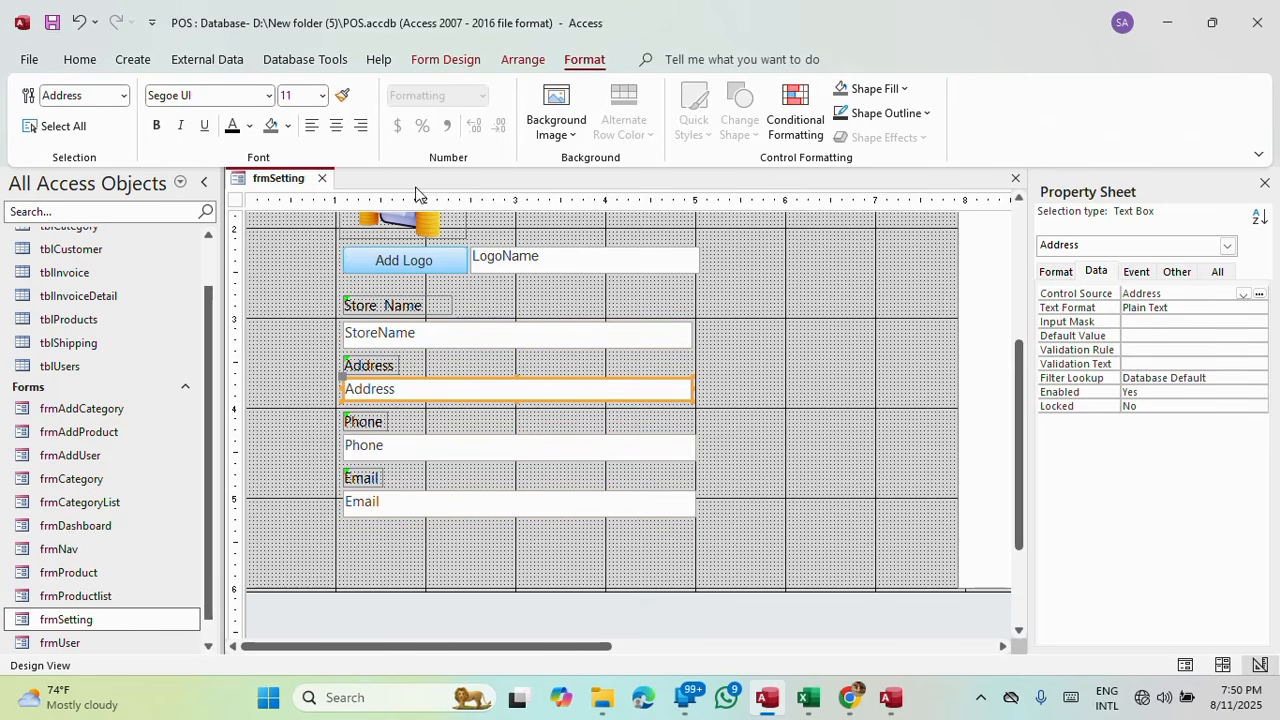
{"action": "left_click", "coordinate": [350, 96]}
{"action": "left_click", "coordinate": [534, 268]}
{"action": "left_click", "coordinate": [840, 307]}
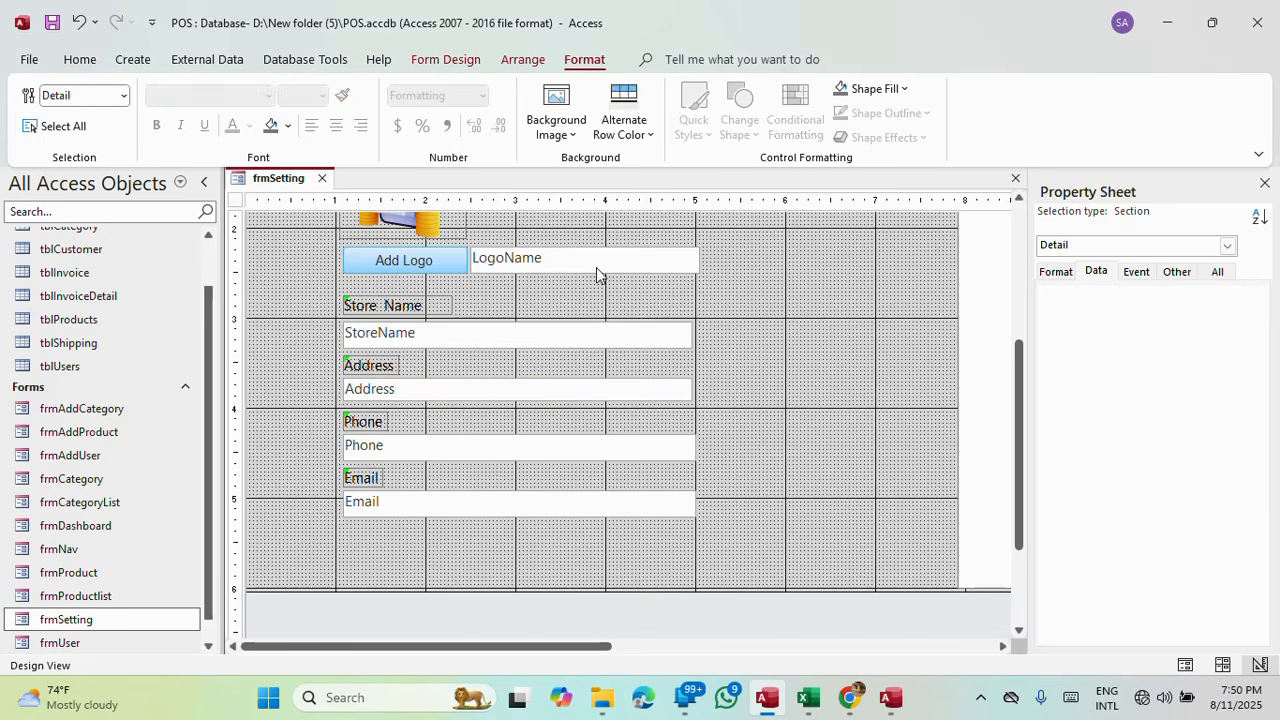
{"action": "left_click", "coordinate": [598, 267]}
{"action": "left_click_drag", "start_coordinate": [700, 260], "coordinate": [696, 259]}
Size the StoreName, Address, Phone and Email text boxes to the widest of them.
{"action": "left_click_drag", "start_coordinate": [775, 520], "coordinate": [671, 331]}
{"action": "right_click", "coordinate": [670, 328]}
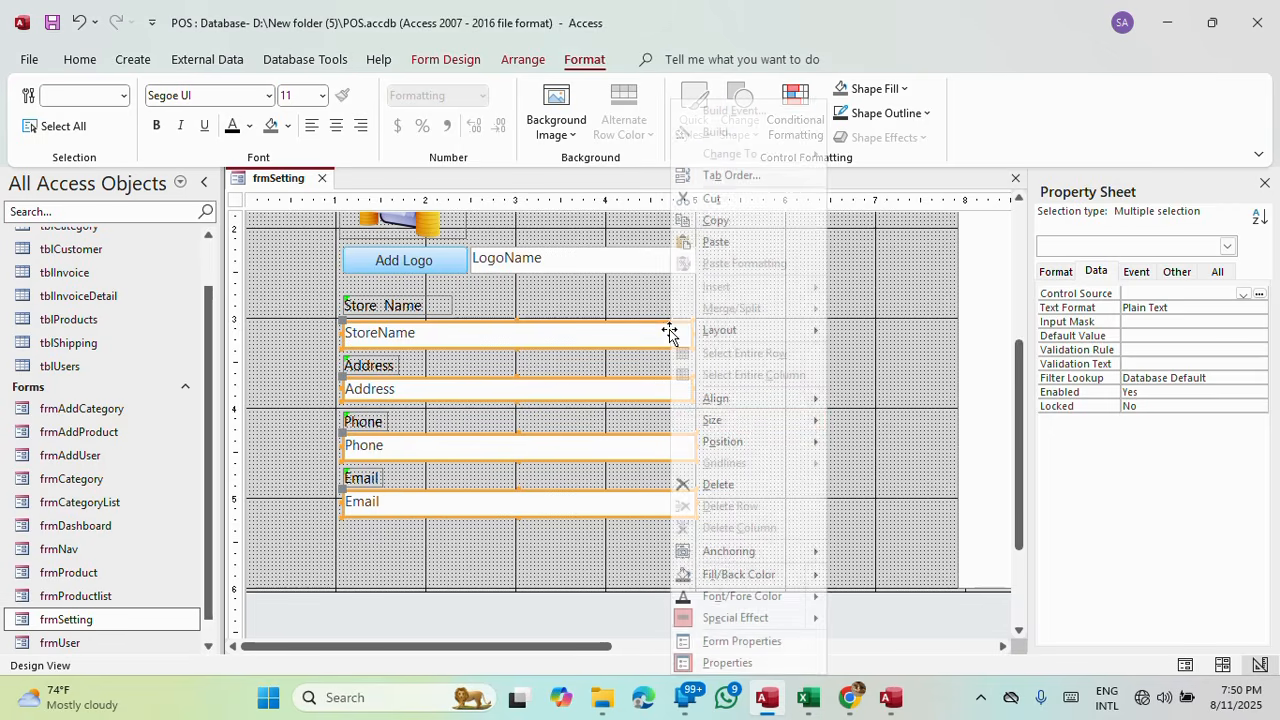
{"action": "mouse_move", "coordinate": [758, 420]}
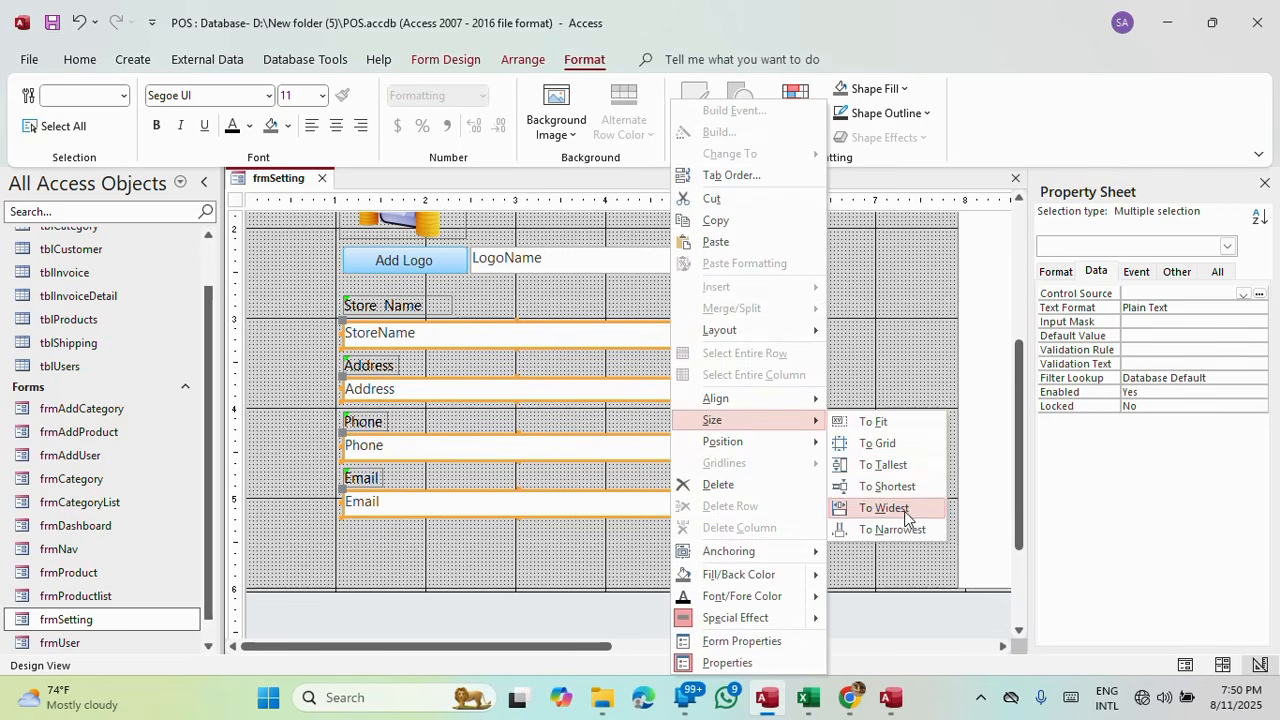
{"action": "left_click", "coordinate": [904, 510]}
{"action": "left_click", "coordinate": [827, 447]}
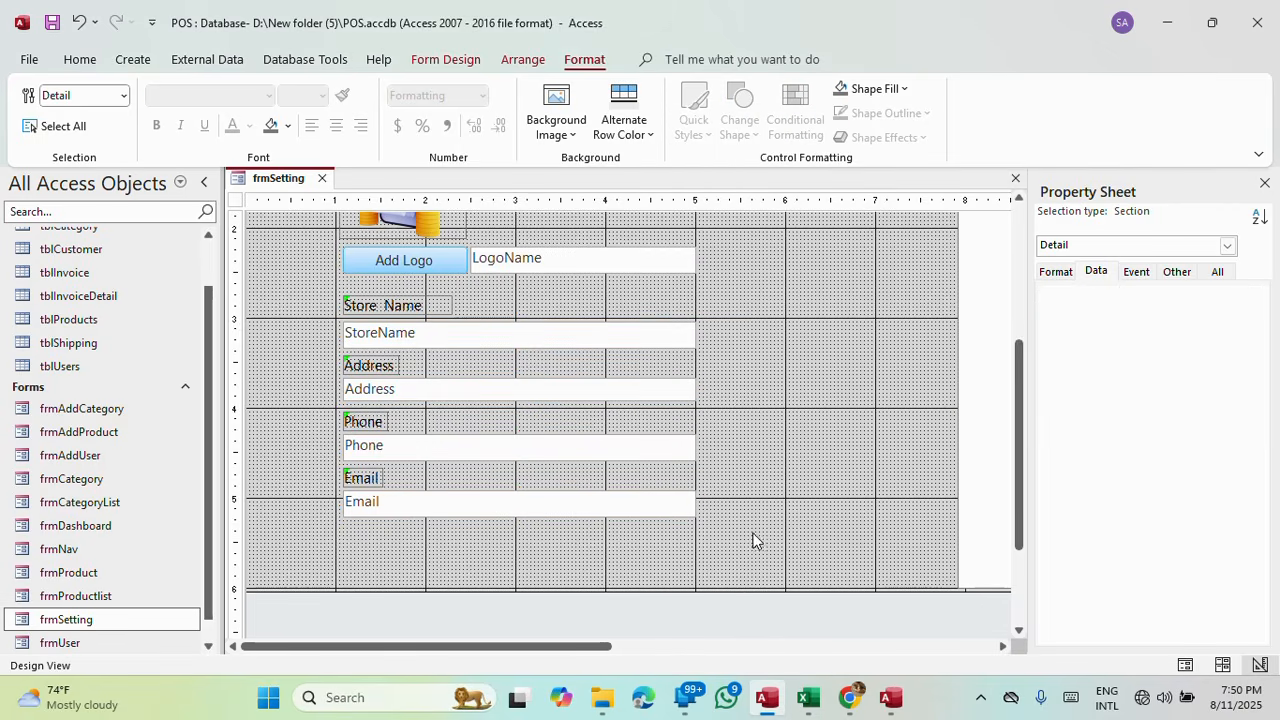
Check the reformatted fields of frmSetting in Form View, and return to Design View.
{"action": "scroll", "coordinate": [753, 540], "scroll_direction": "up", "scroll_amount": 2}
{"action": "scroll", "coordinate": [754, 537], "scroll_direction": "down", "scroll_amount": 1}
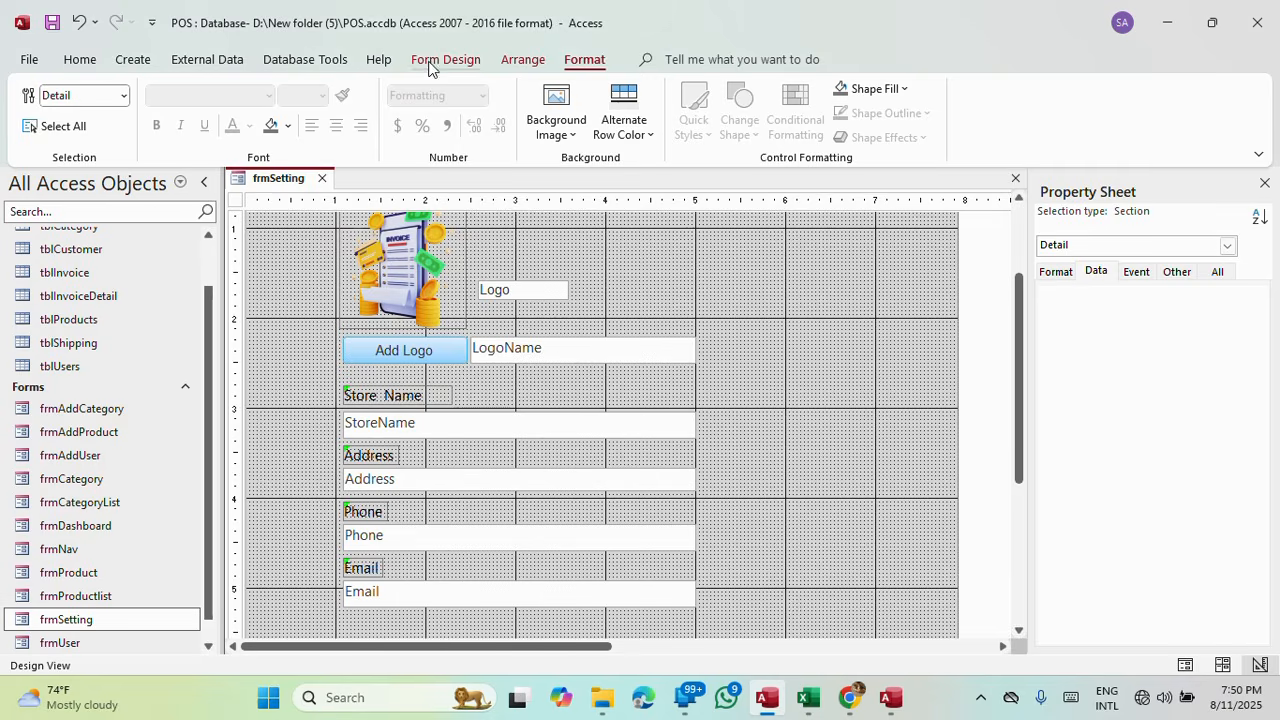
{"action": "left_click", "coordinate": [440, 60]}
{"action": "left_click", "coordinate": [37, 105]}
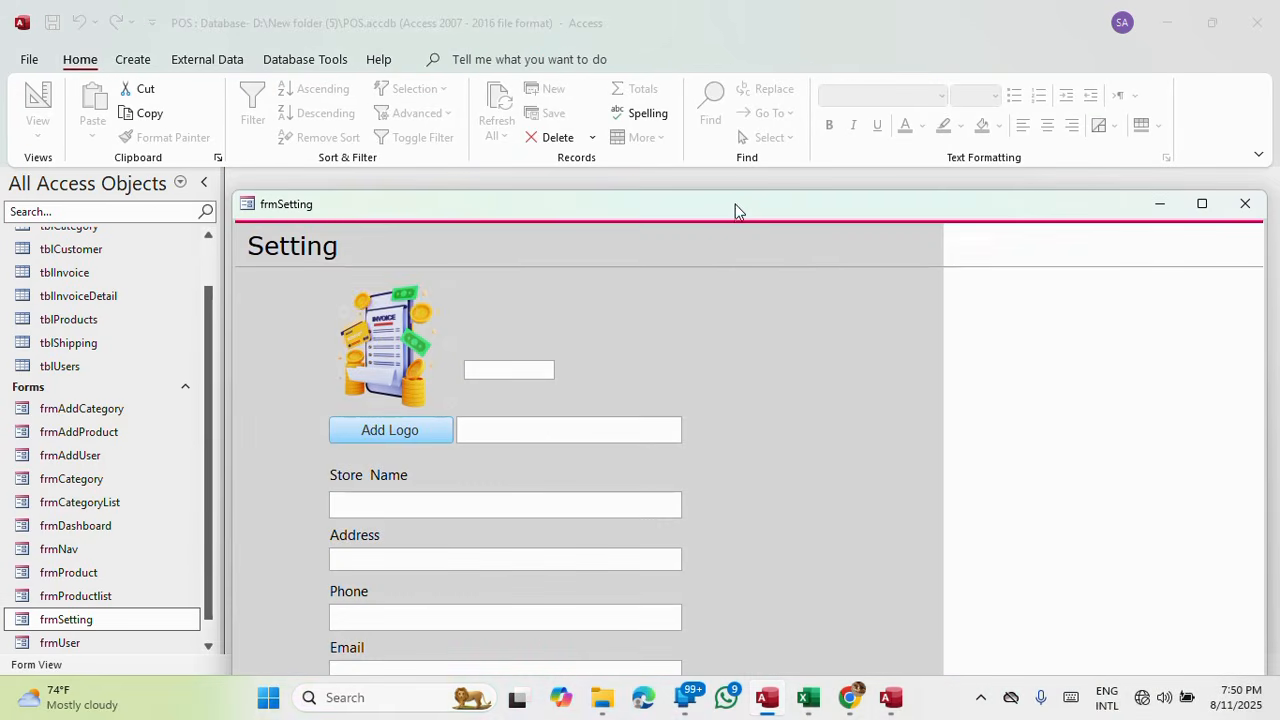
{"action": "left_click_drag", "start_coordinate": [735, 210], "coordinate": [654, 38]}
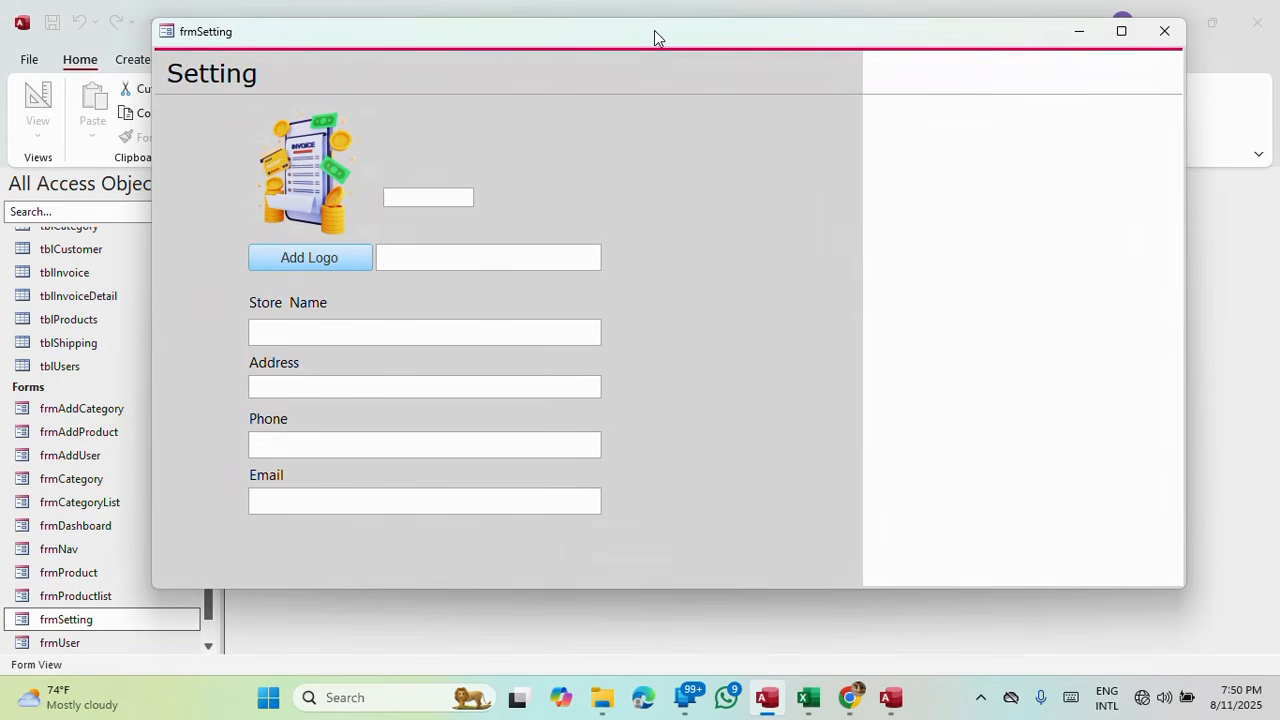
{"action": "right_click", "coordinate": [655, 37]}
{"action": "left_click", "coordinate": [699, 156]}
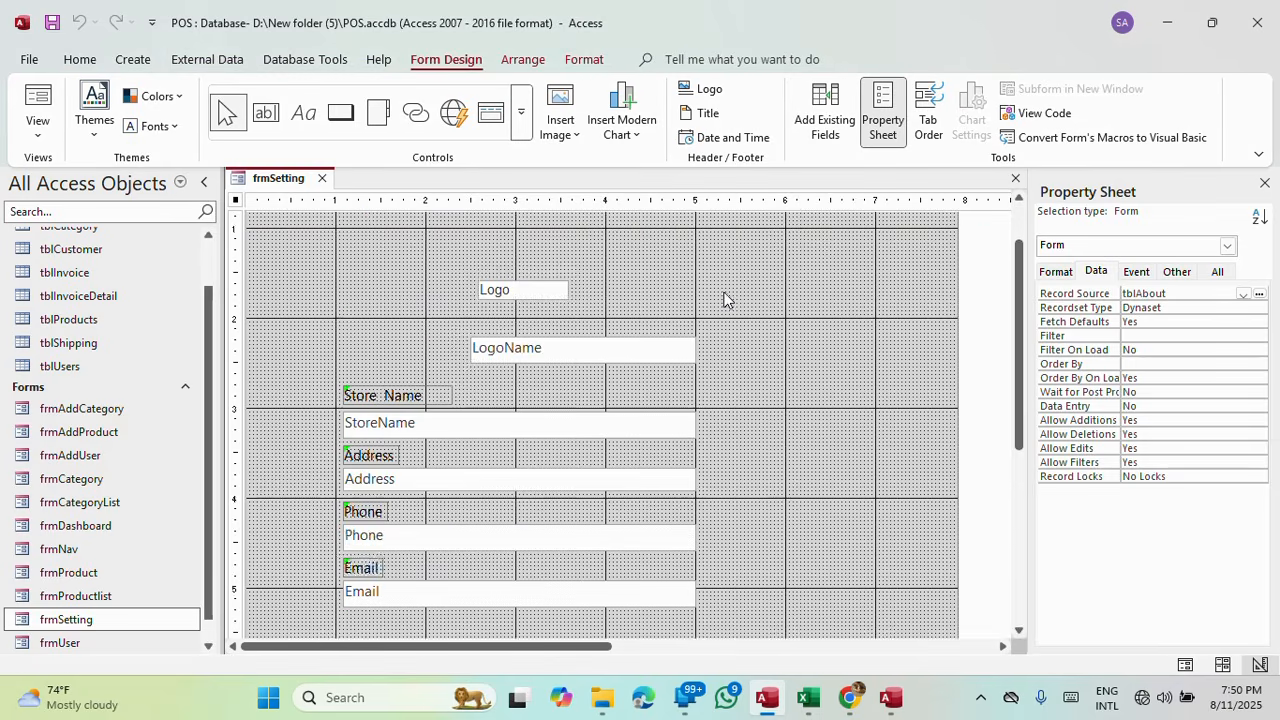
Stretch the white background rectangle leftward from near the 8-inch mark to just inside the Detail section's left edge.
{"action": "left_click", "coordinate": [956, 310]}
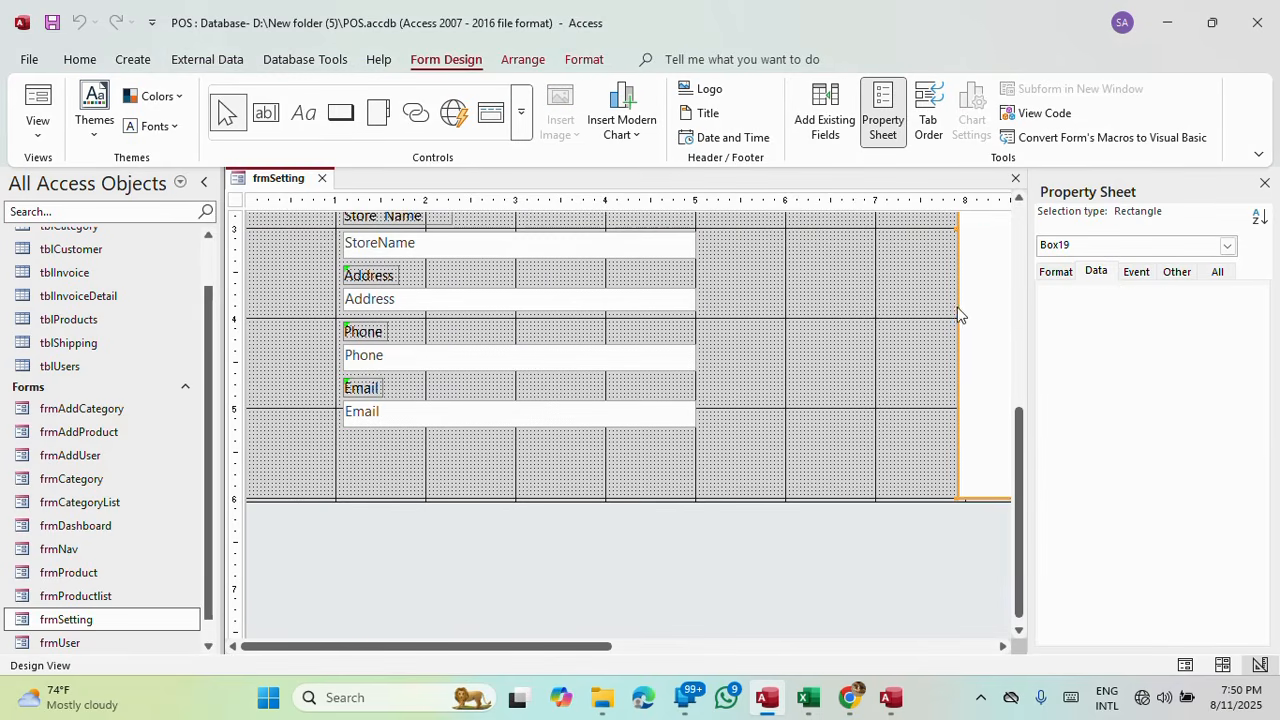
{"action": "scroll", "coordinate": [952, 300], "scroll_direction": "up", "scroll_amount": 2}
{"action": "left_click_drag", "start_coordinate": [958, 318], "coordinate": [252, 317]}
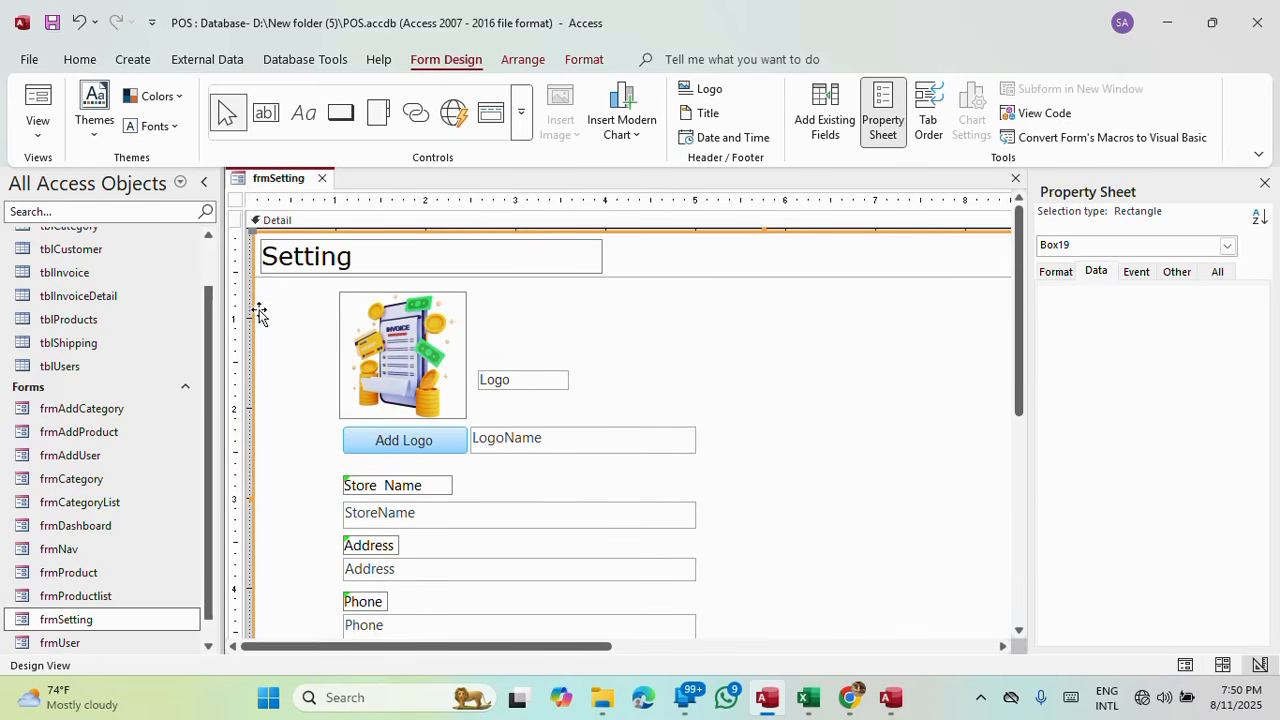
{"action": "left_click", "coordinate": [289, 326]}
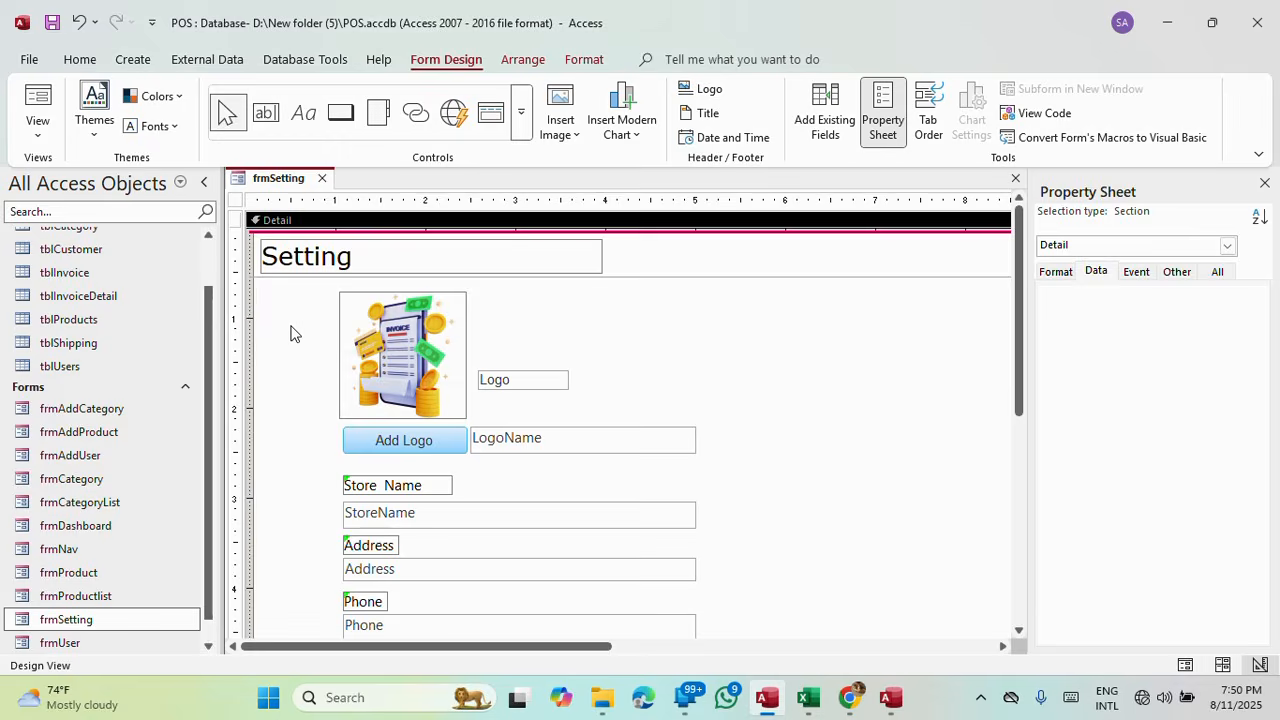
{"action": "left_click", "coordinate": [288, 323]}
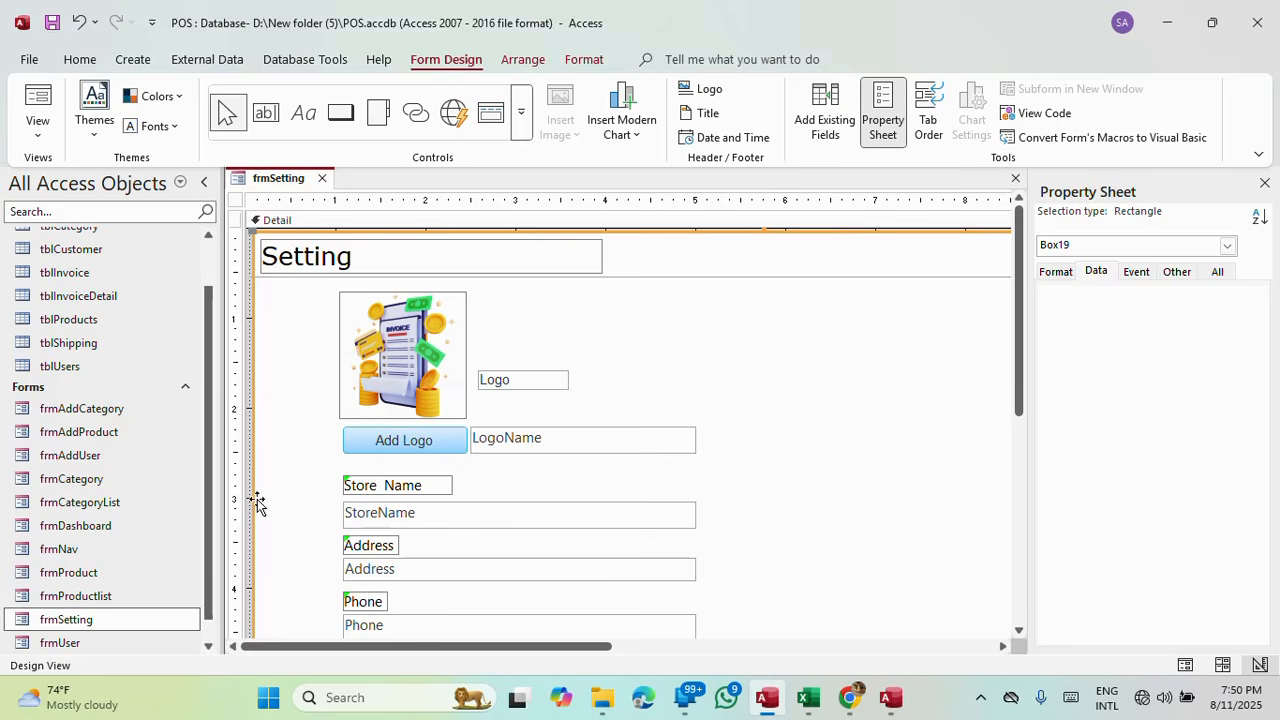
Extend the white background rectangle flush to the Detail section's left edge, and check frmSetting in Form View before returning to Design View.
{"action": "left_click_drag", "start_coordinate": [253, 498], "coordinate": [249, 498]}
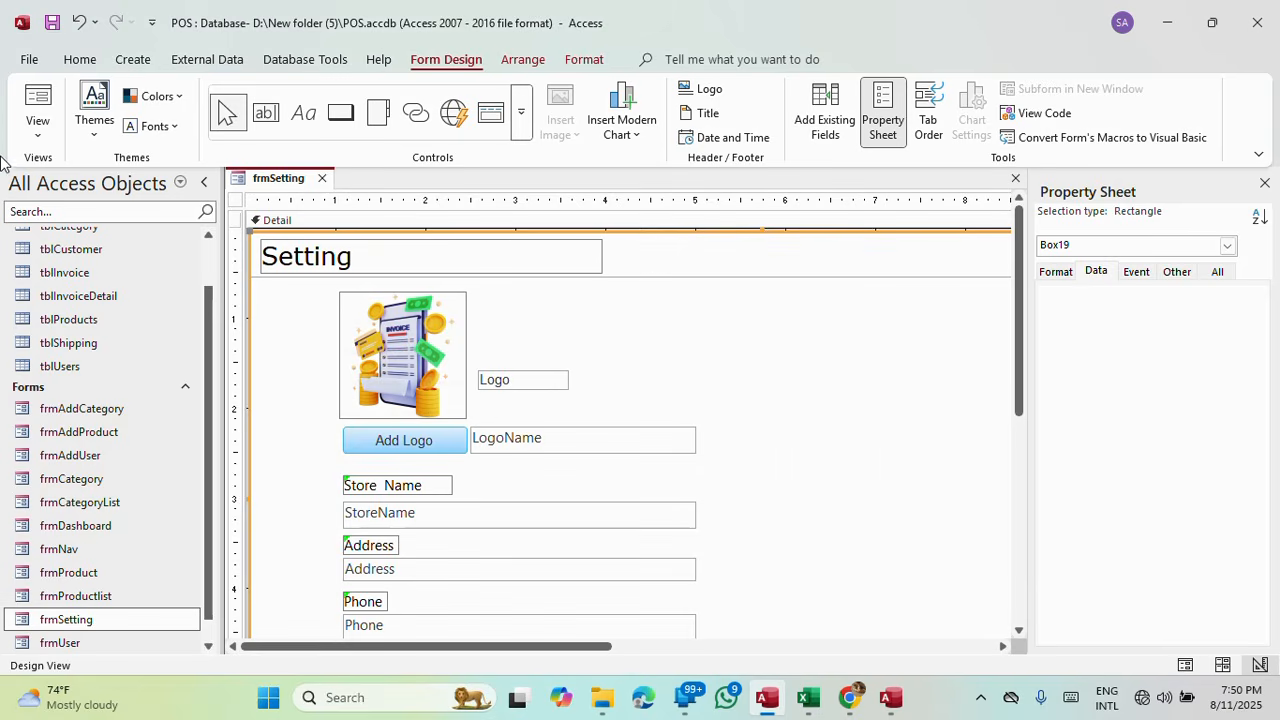
{"action": "left_click", "coordinate": [37, 110]}
{"action": "left_click_drag", "start_coordinate": [720, 203], "coordinate": [632, 24]}
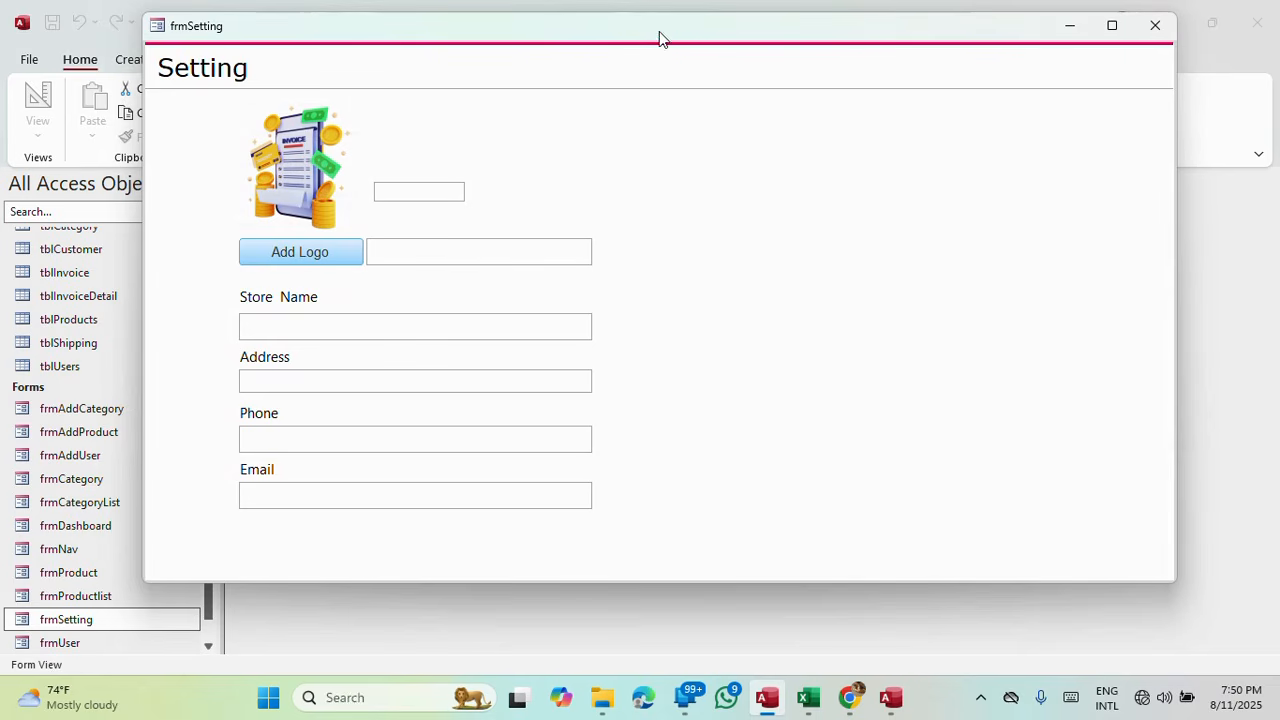
{"action": "right_click", "coordinate": [543, 37]}
{"action": "left_click", "coordinate": [583, 152]}
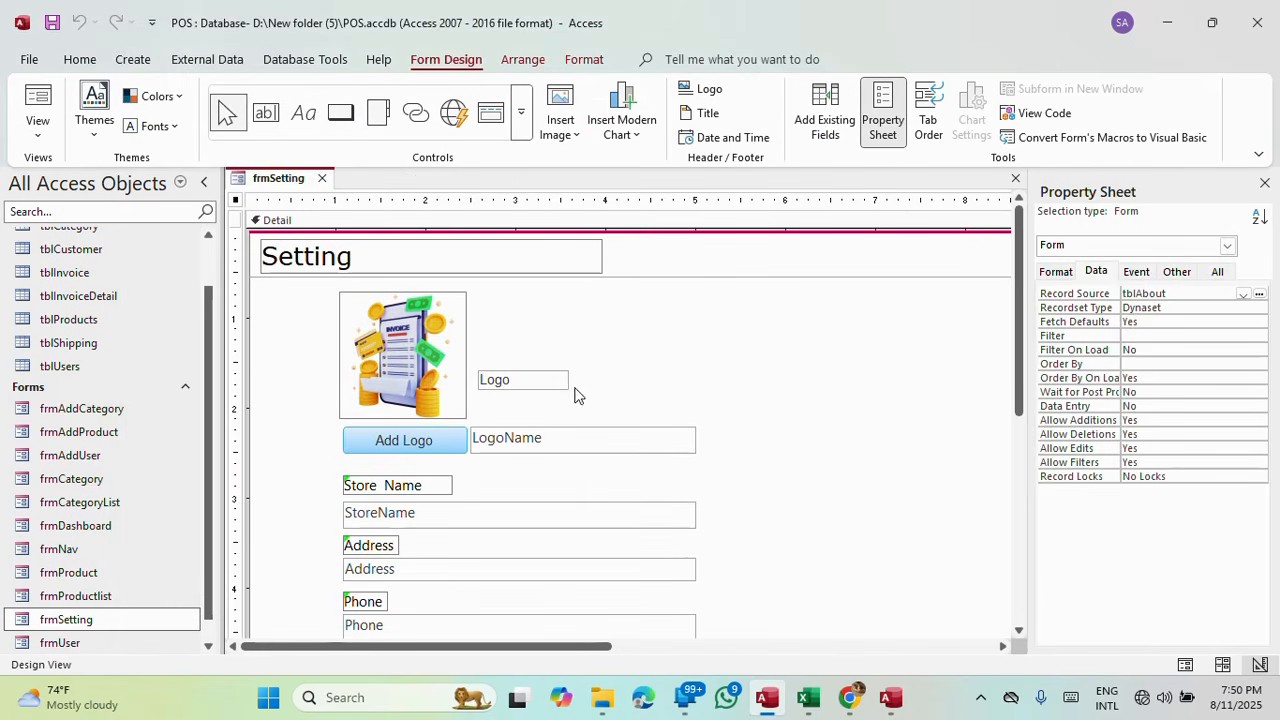
Hide the Logo text box beside the image by setting its Visible property to No.
{"action": "left_click", "coordinate": [556, 384]}
{"action": "left_click", "coordinate": [1055, 274]}
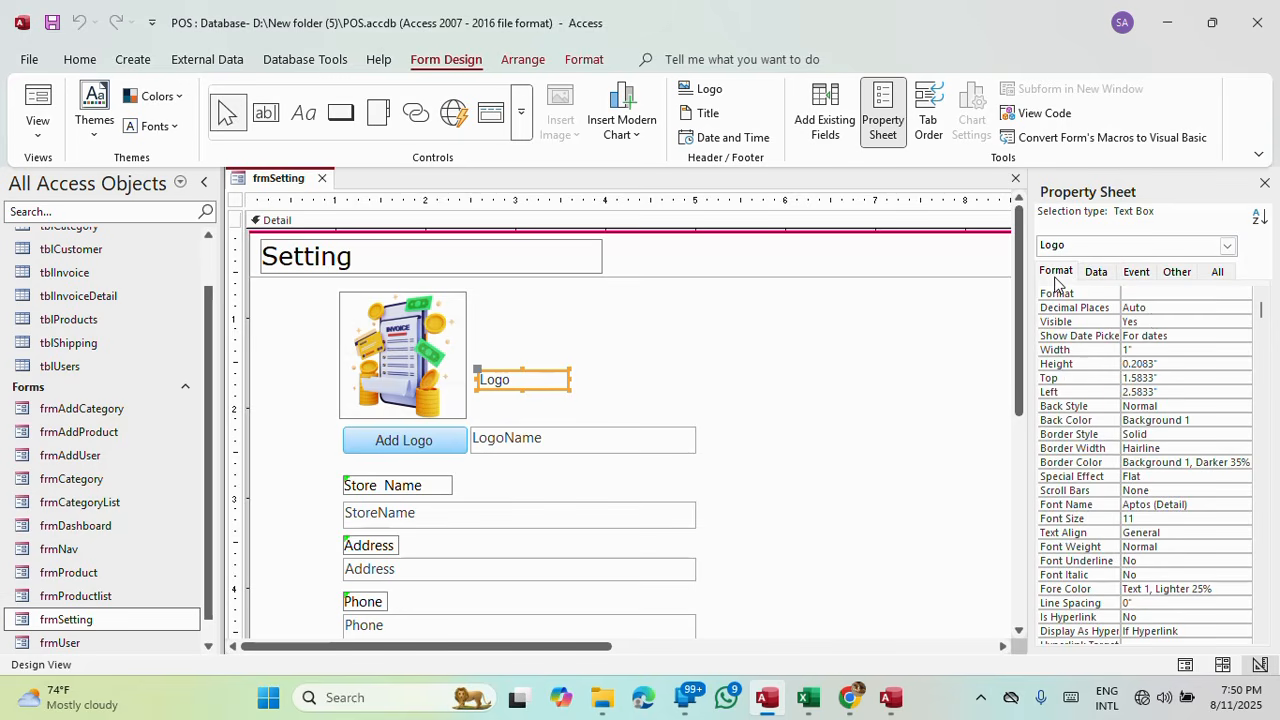
{"action": "left_click", "coordinate": [1148, 322]}
{"action": "left_click", "coordinate": [1156, 348]}
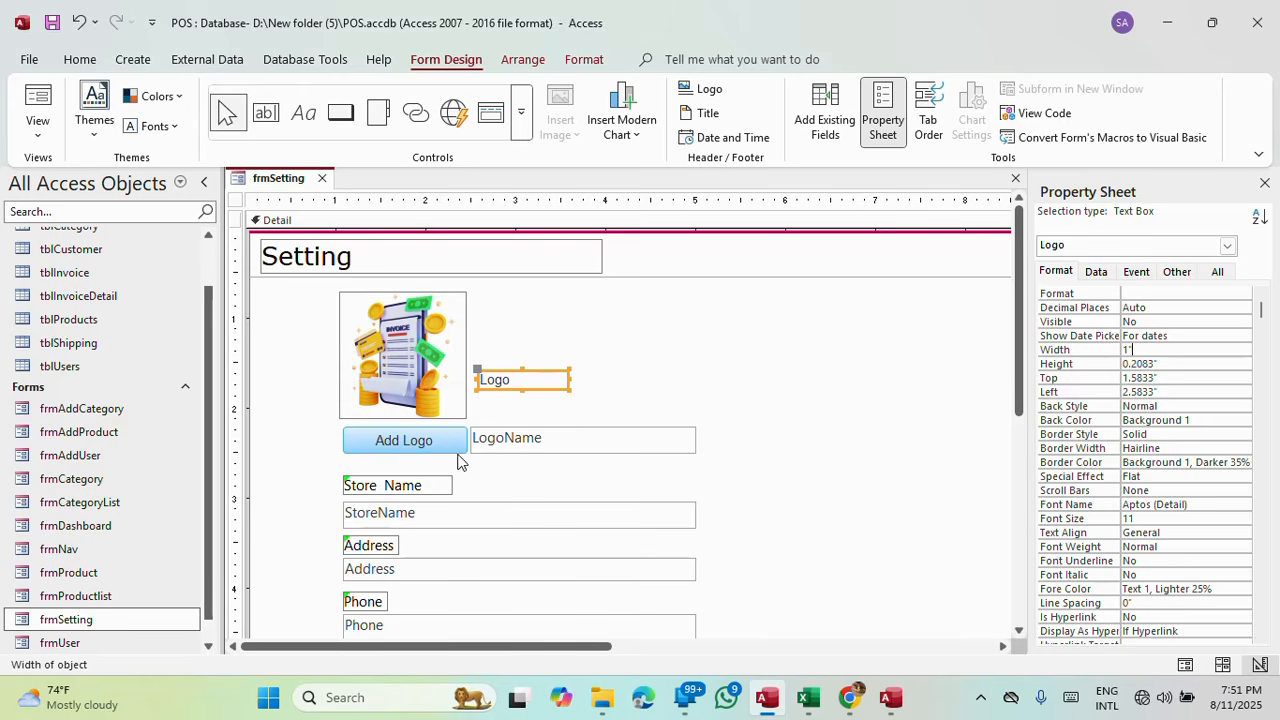
Nudge the StoreName, Phone, Address and Email text boxes slightly up, closer to their labels.
{"action": "left_click", "coordinate": [496, 510]}
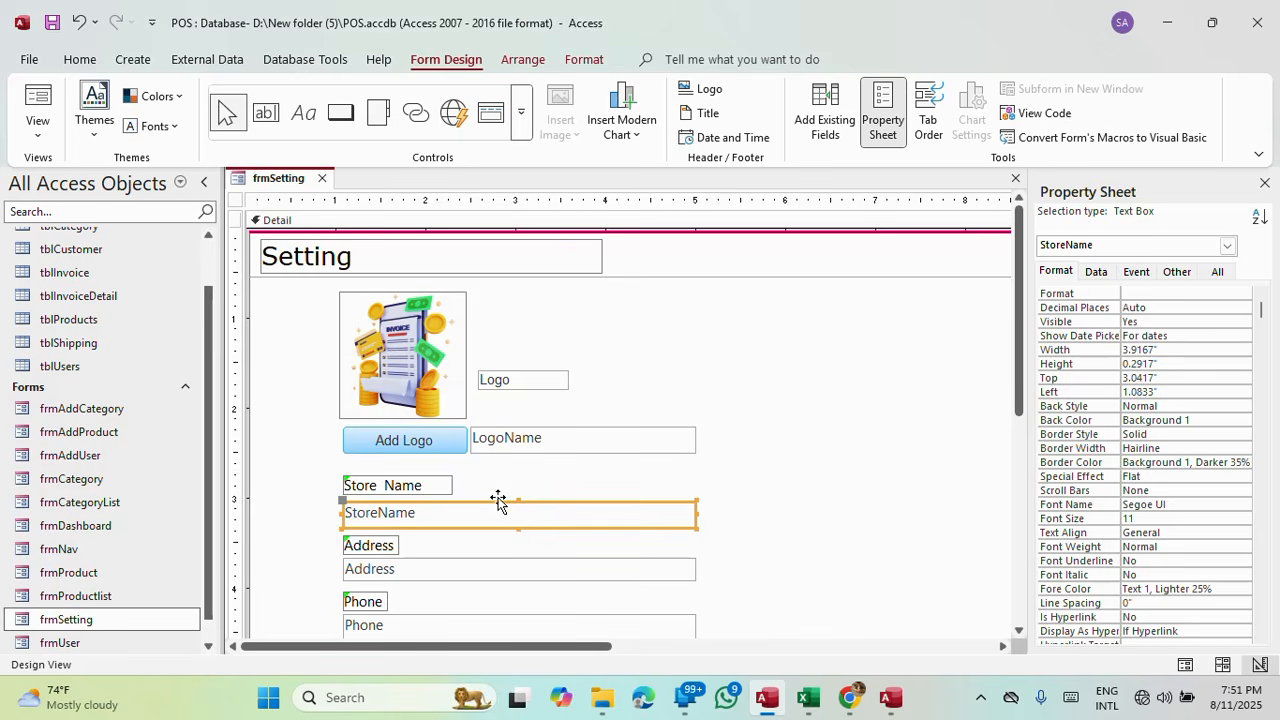
{"action": "left_click_drag", "start_coordinate": [498, 500], "coordinate": [498, 496]}
{"action": "scroll", "coordinate": [472, 565], "scroll_direction": "down", "scroll_amount": 3}
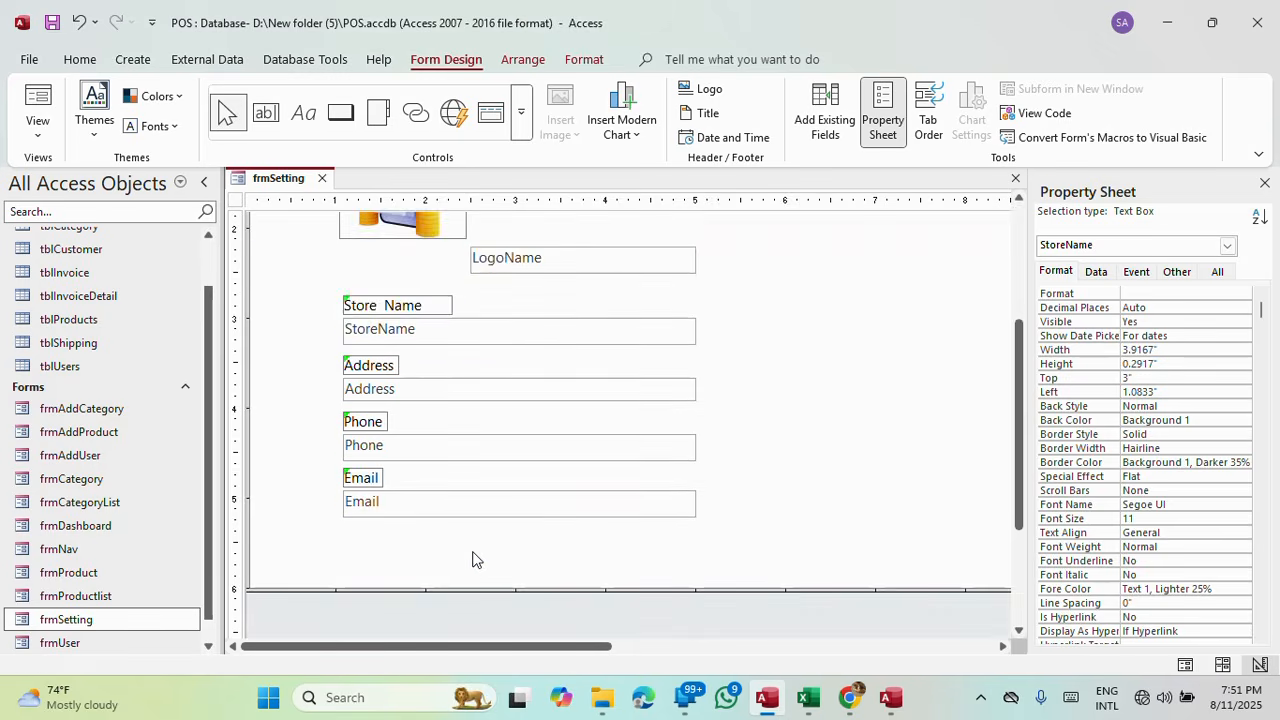
{"action": "left_click", "coordinate": [450, 438]}
{"action": "left_click_drag", "start_coordinate": [449, 427], "coordinate": [449, 427]}
{"action": "left_click_drag", "start_coordinate": [454, 389], "coordinate": [454, 384]}
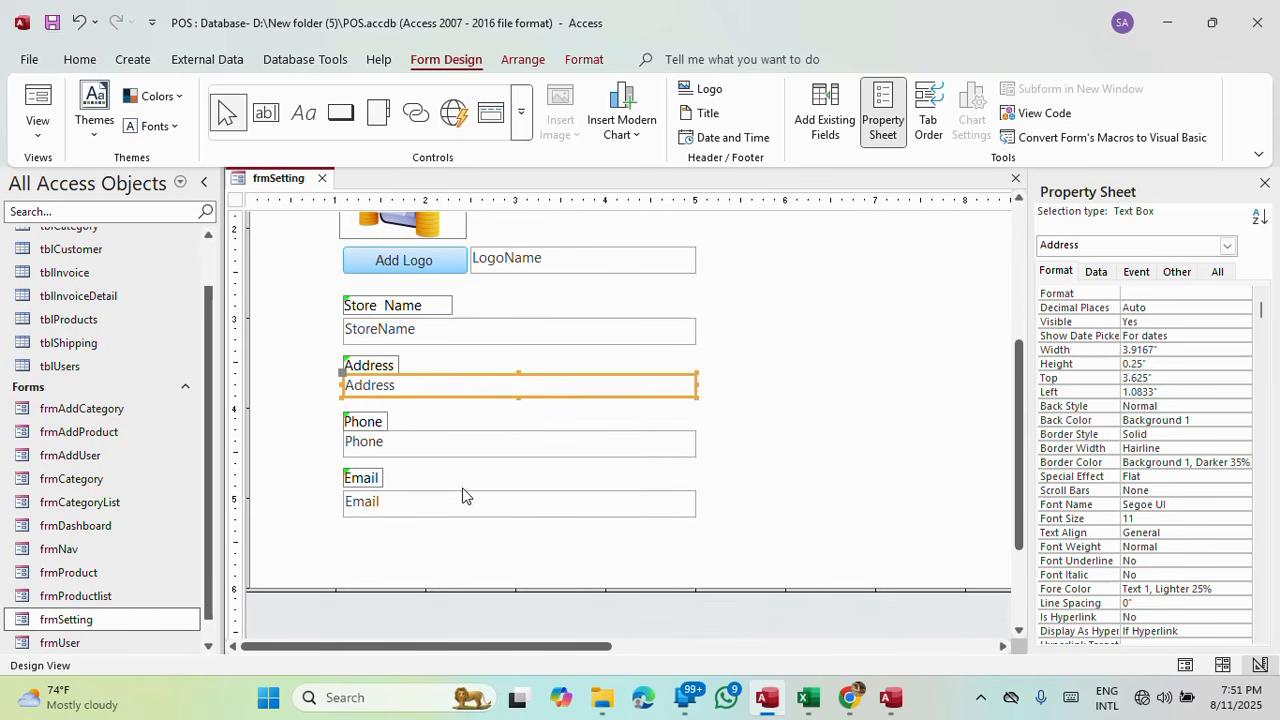
{"action": "left_click_drag", "start_coordinate": [464, 500], "coordinate": [464, 495]}
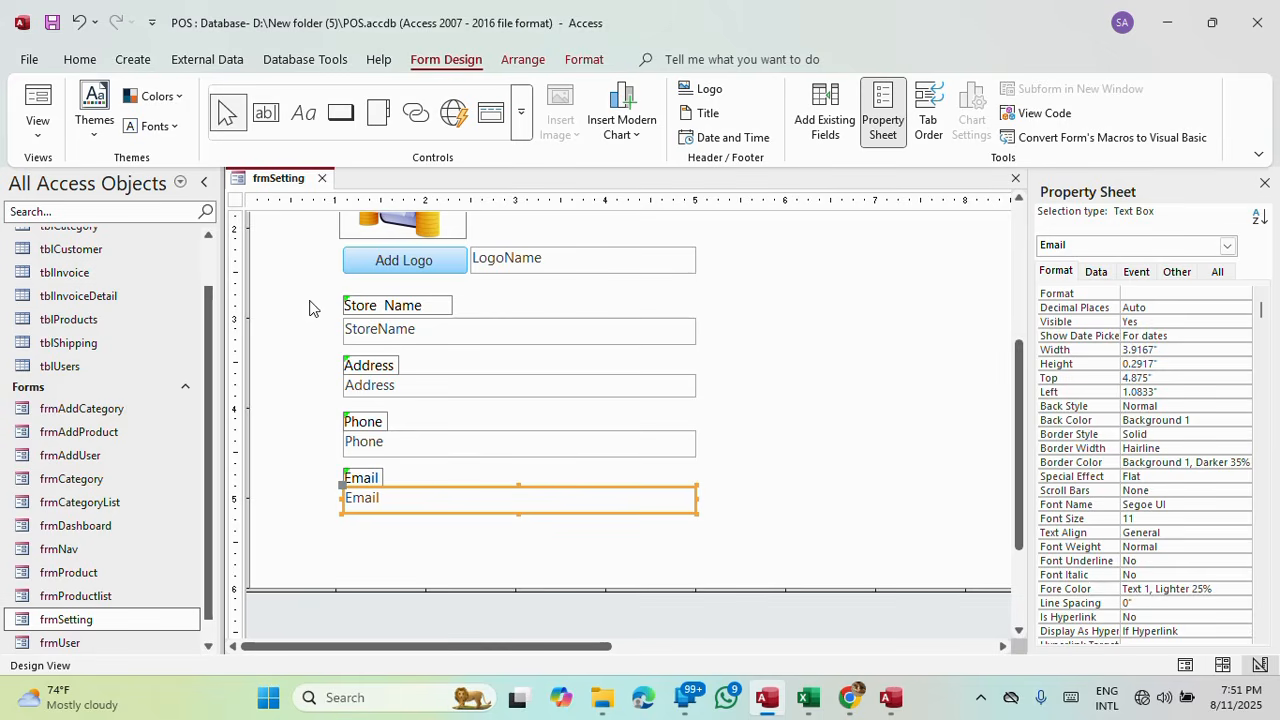
Check the tightened label and field spacing of frmSetting in Form View, and return to Design View.
{"action": "left_click", "coordinate": [48, 98]}
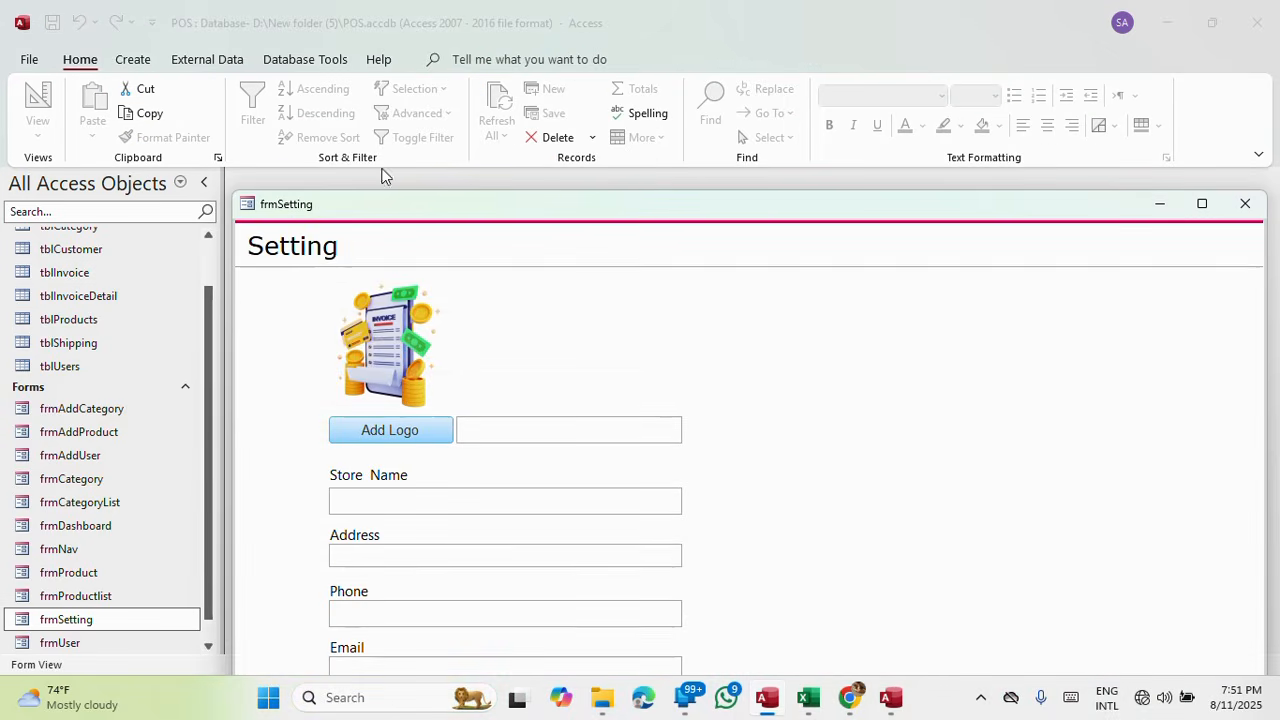
{"action": "left_click_drag", "start_coordinate": [686, 199], "coordinate": [654, 27]}
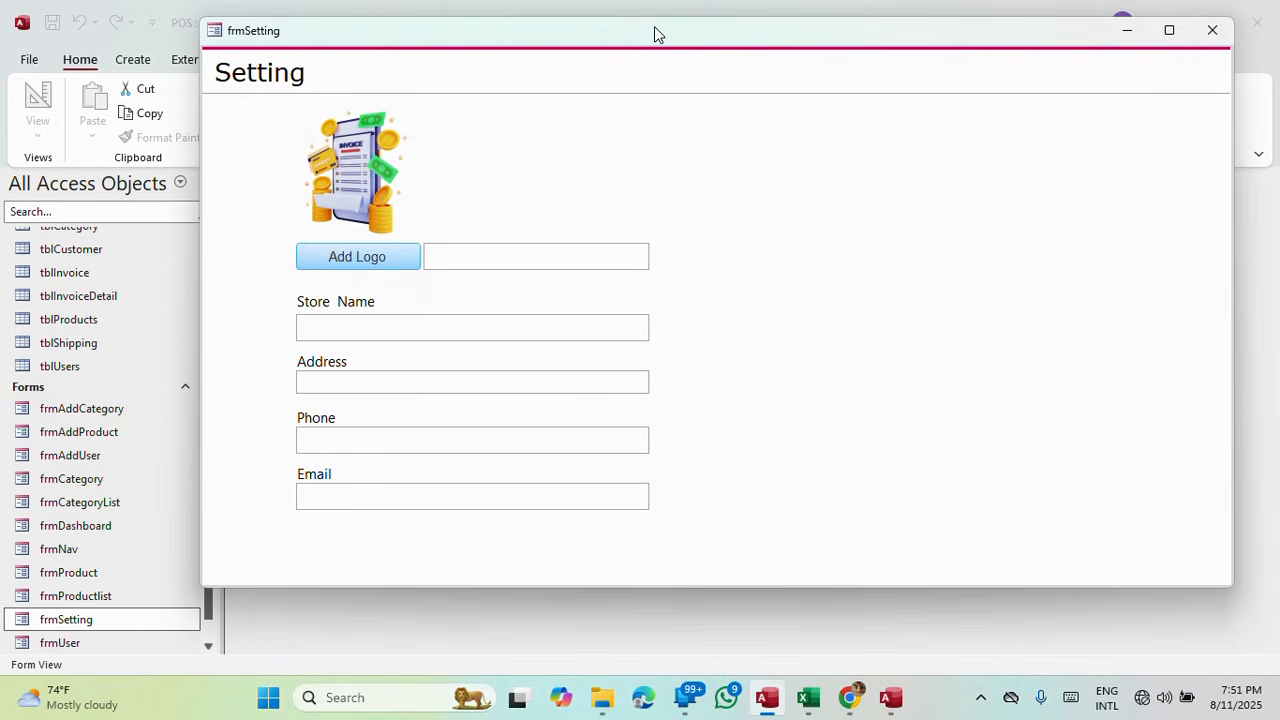
{"action": "right_click", "coordinate": [605, 50]}
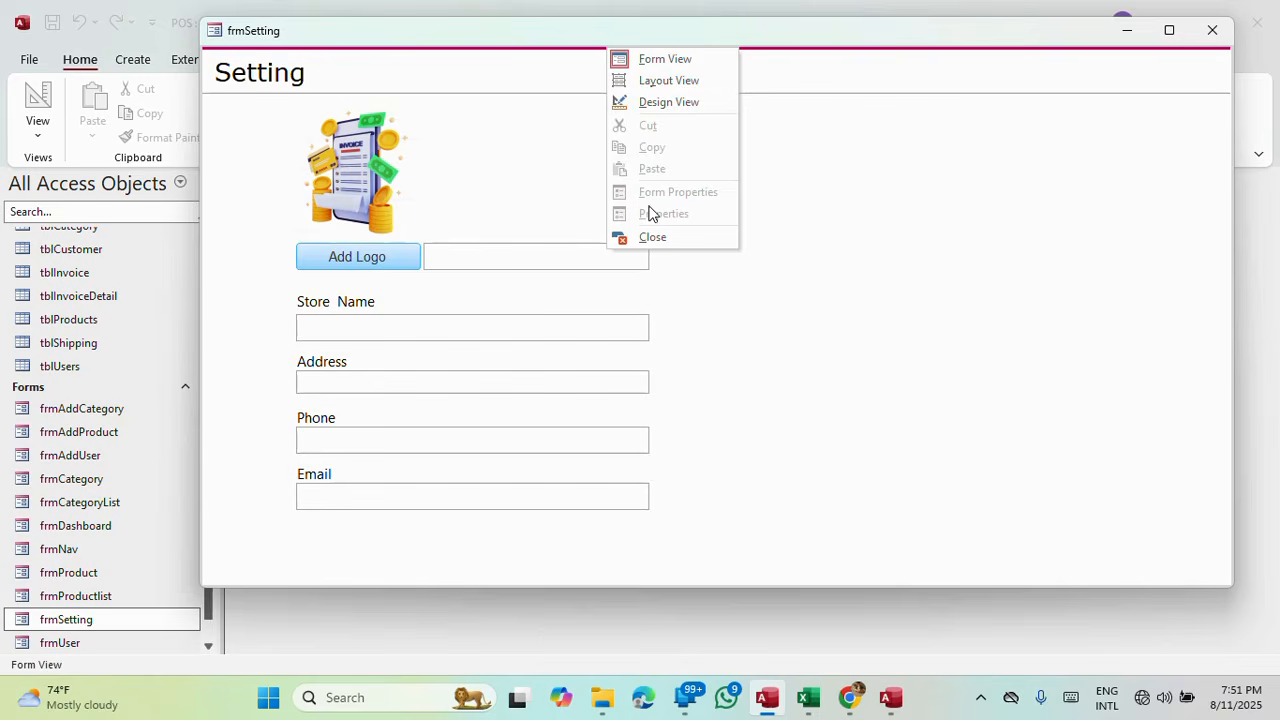
{"action": "left_click", "coordinate": [668, 102]}
Lower the Email text box to a Top of 4.9167" along with its label, and raise the StoreName text box to a Top of 2.9583".
{"action": "scroll", "coordinate": [552, 440], "scroll_direction": "down", "scroll_amount": 5}
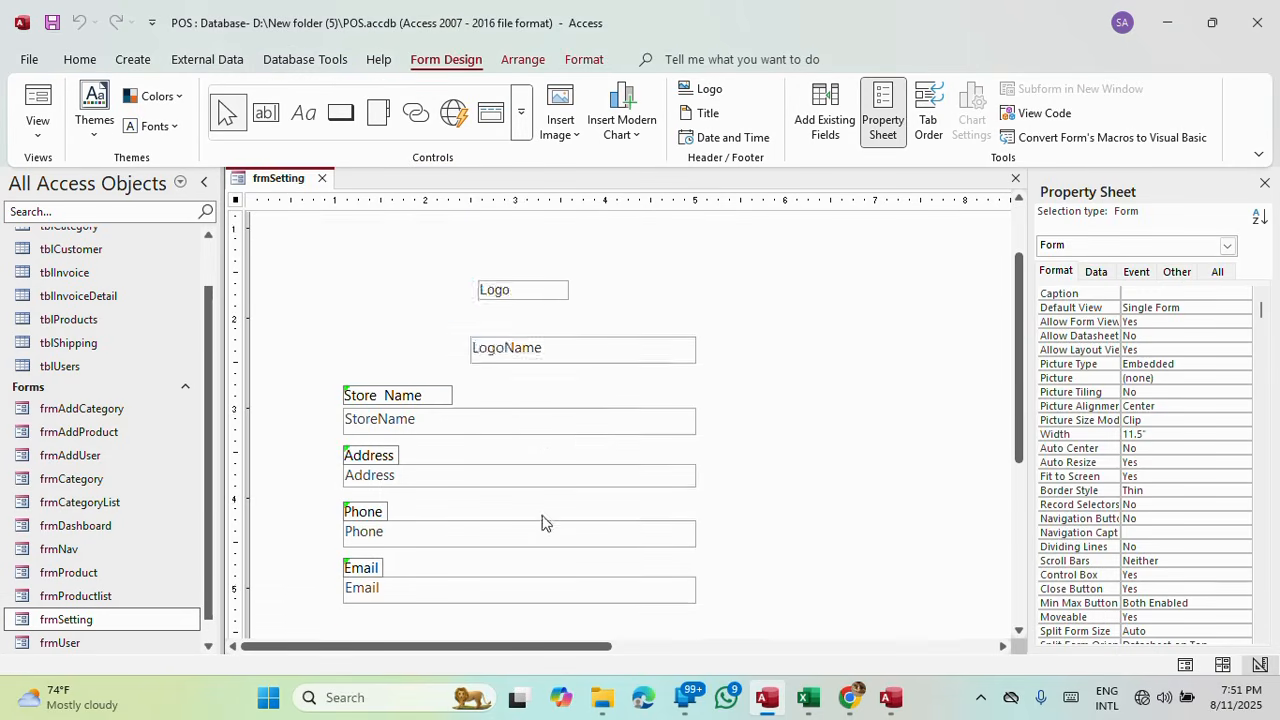
{"action": "left_click", "coordinate": [563, 382]}
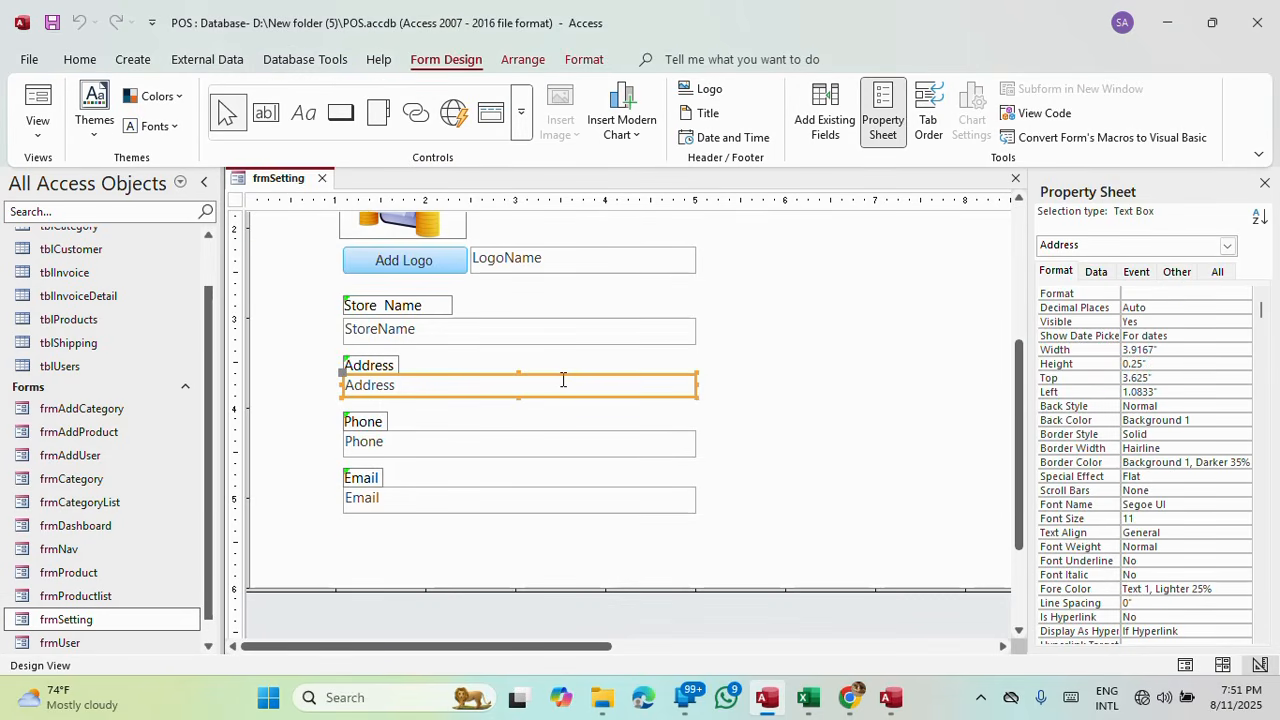
{"action": "left_click", "coordinate": [541, 499]}
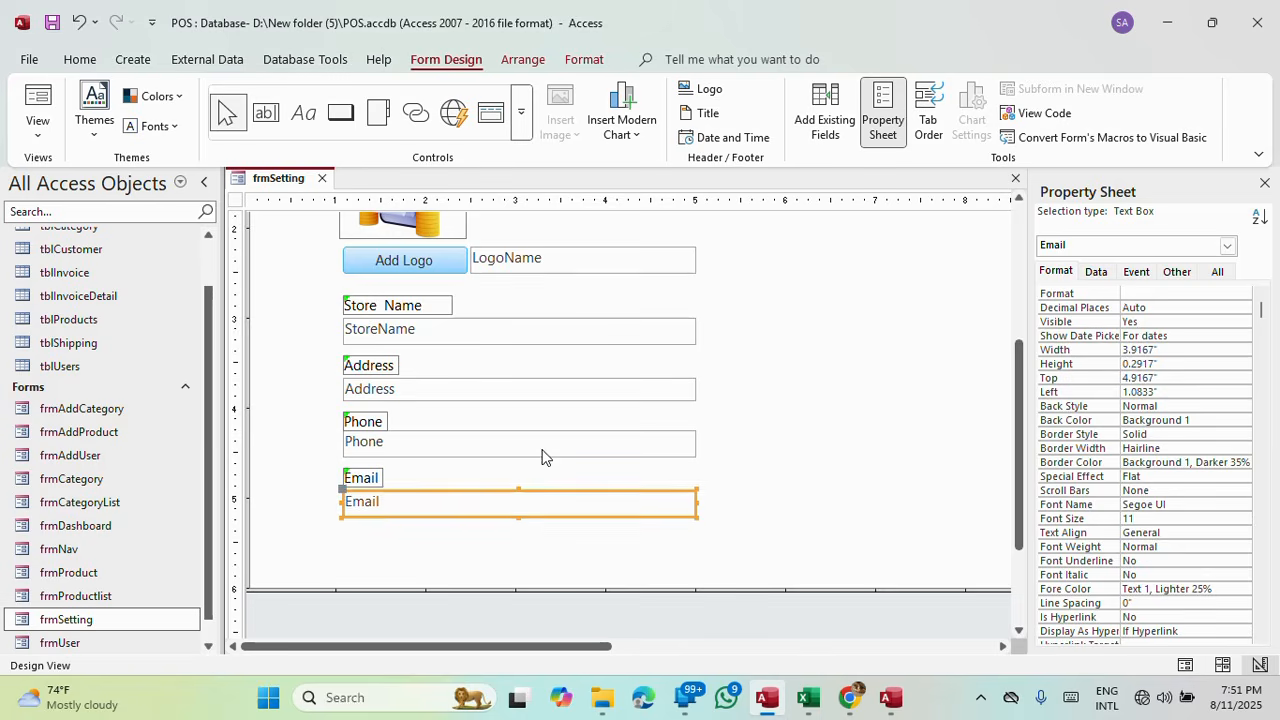
{"action": "left_click", "coordinate": [543, 452]}
{"action": "left_click_drag", "start_coordinate": [354, 478], "coordinate": [355, 483]}
{"action": "left_click", "coordinate": [376, 446]}
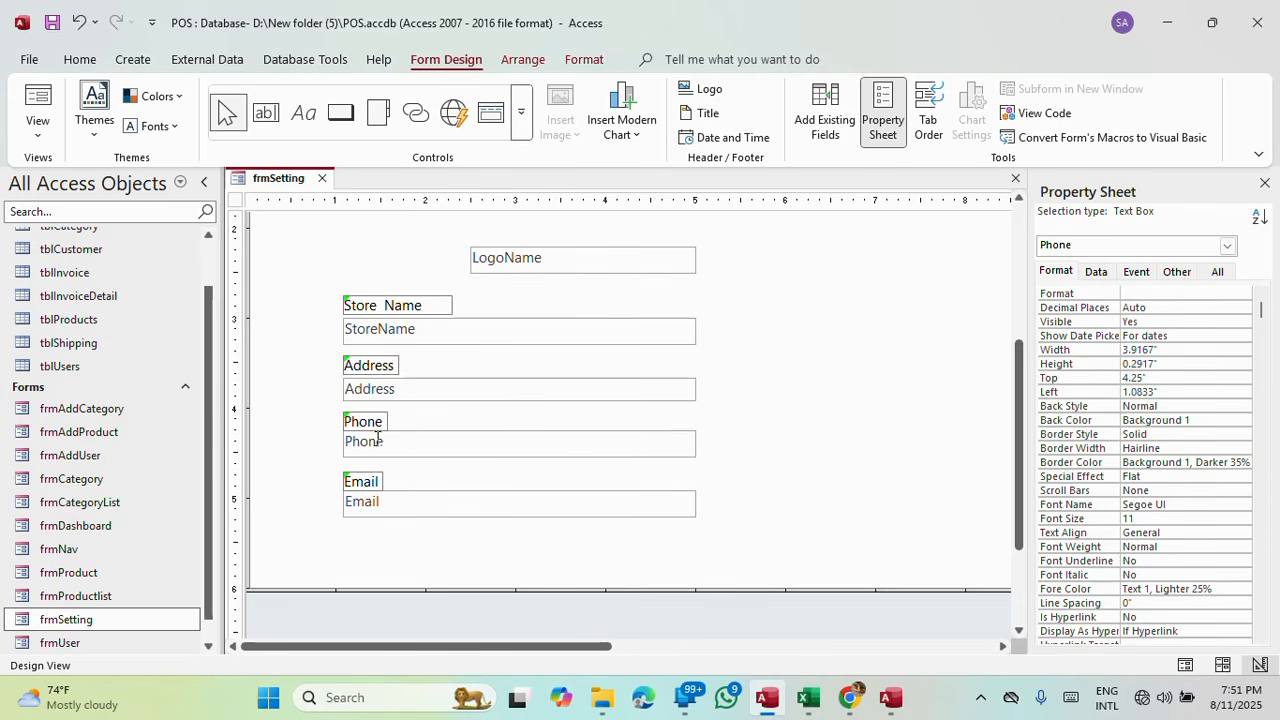
{"action": "left_click_drag", "start_coordinate": [395, 391], "coordinate": [418, 337]}
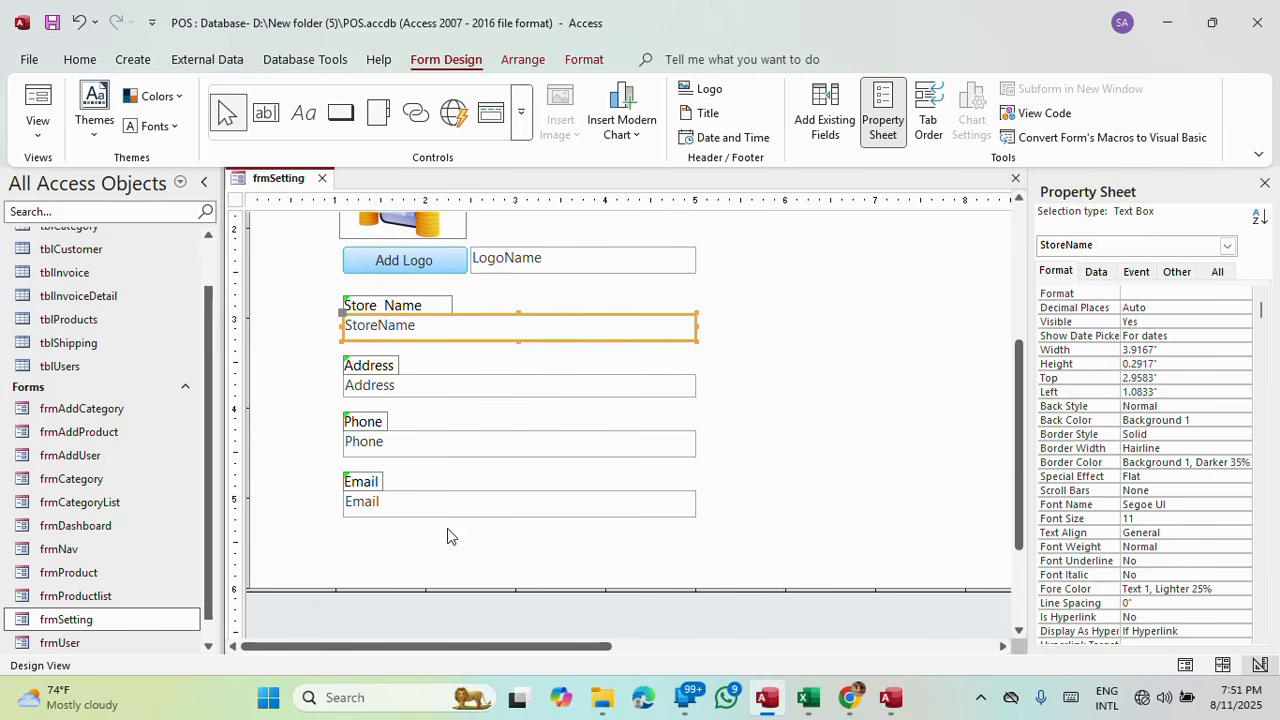
Select the Email, Phone, Address and StoreName text boxes together and shift them slightly down as a group.
{"action": "left_click", "coordinate": [374, 508]}
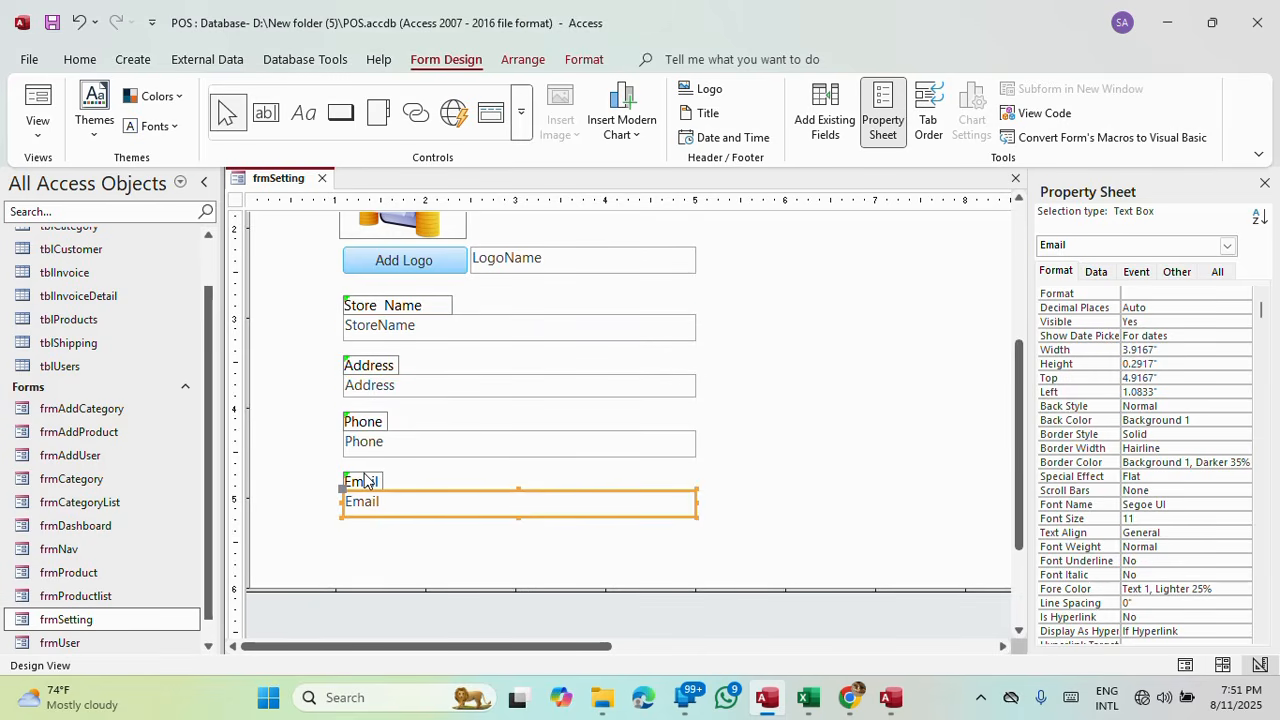
{"action": "left_click", "coordinate": [422, 453], "text": "shift"}
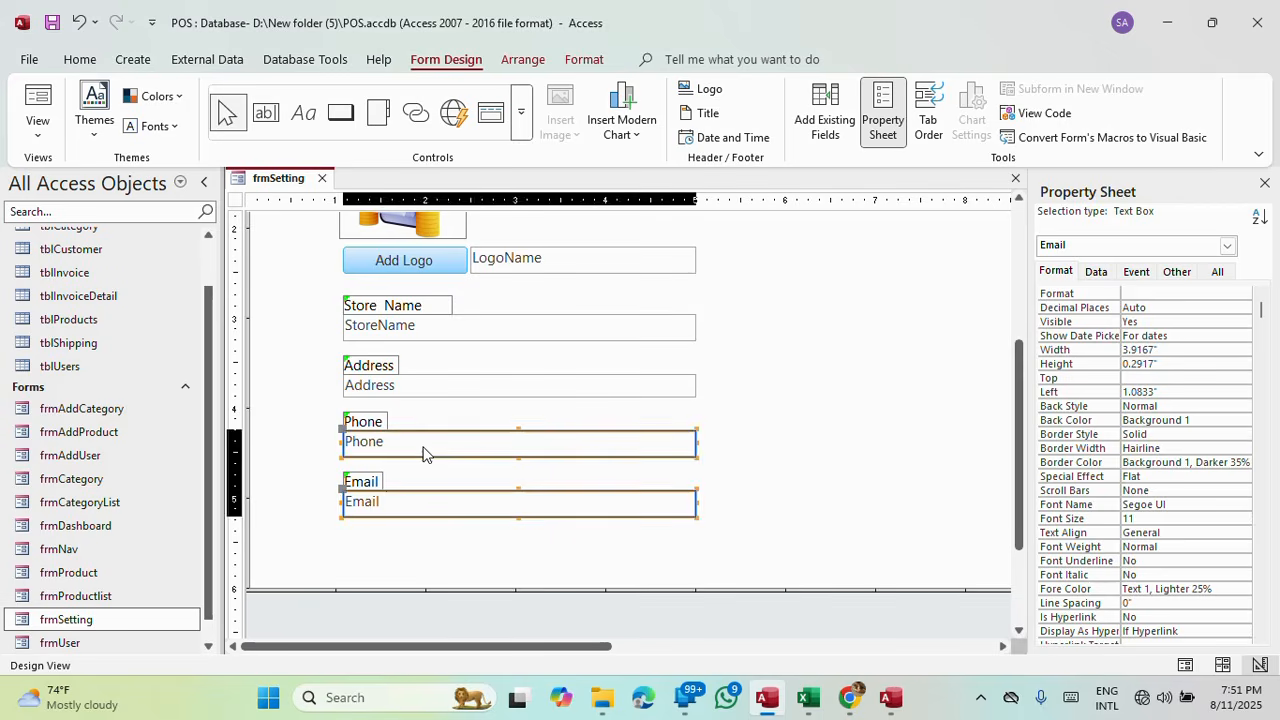
{"action": "left_click", "coordinate": [434, 389], "text": "shift"}
{"action": "left_click", "coordinate": [447, 337], "text": "shift"}
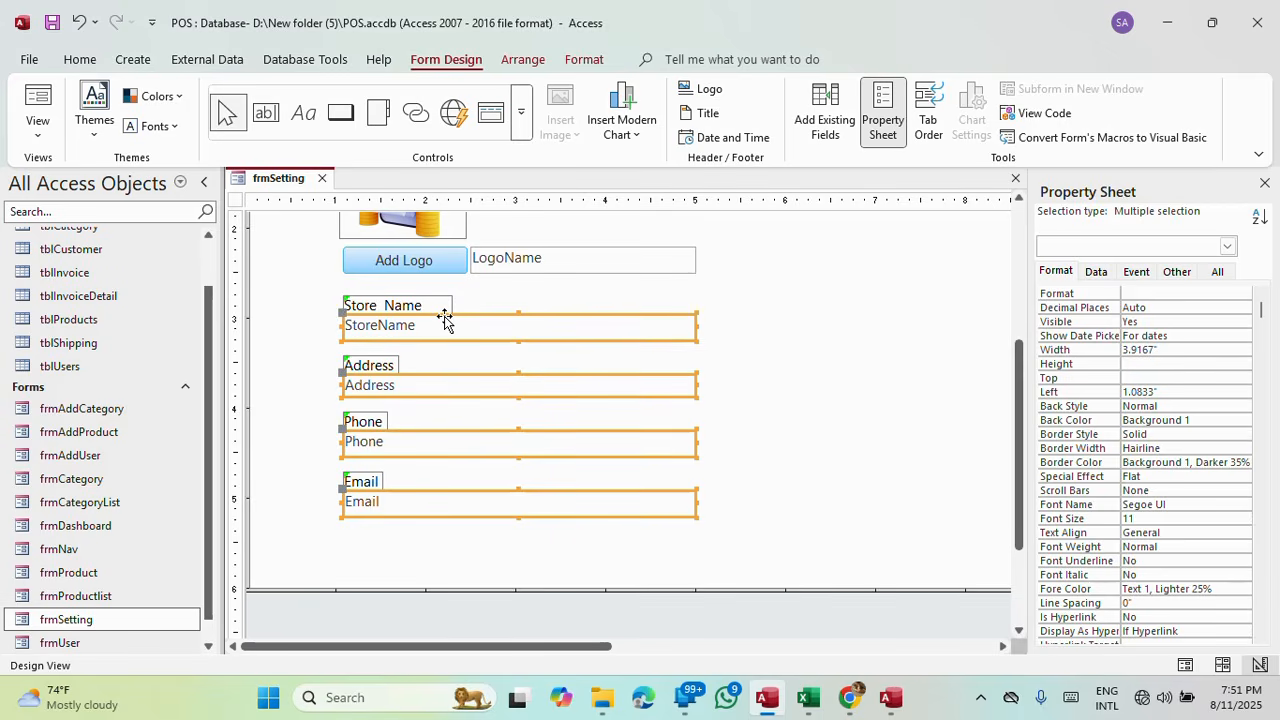
{"action": "left_click_drag", "start_coordinate": [445, 315], "coordinate": [445, 318]}
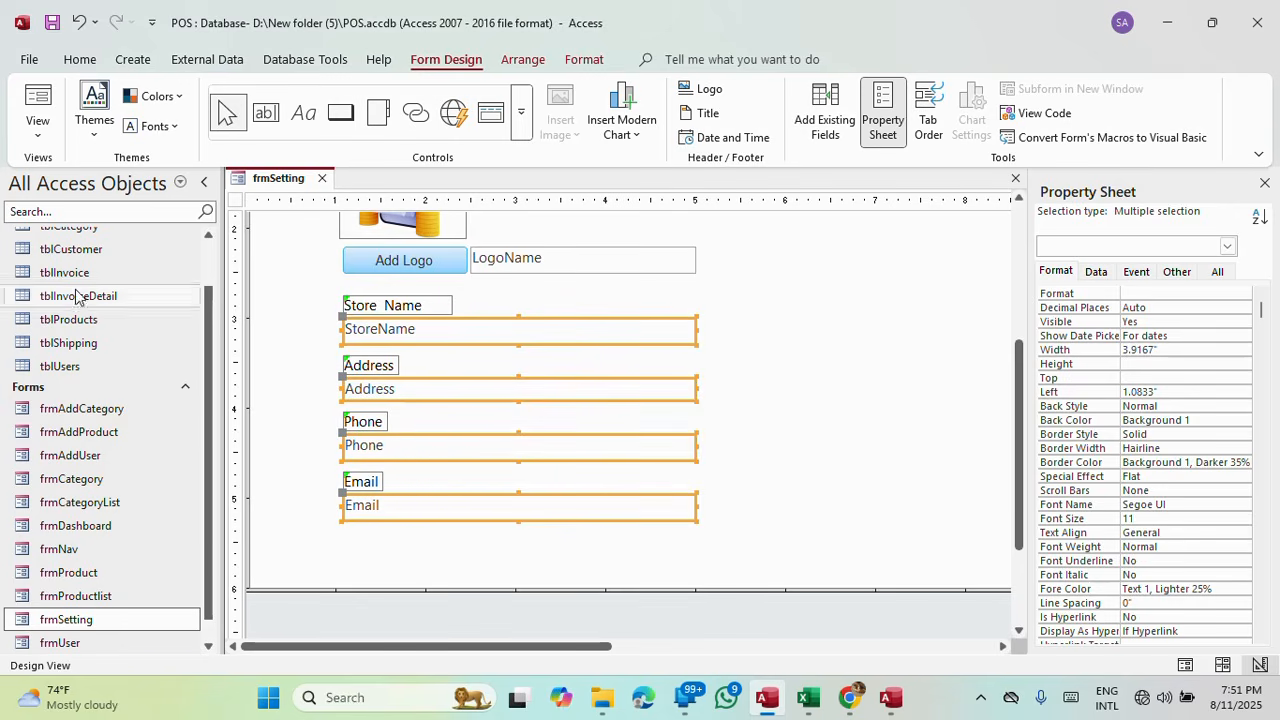
Review the shifted text boxes of frmSetting in Form View, and go back to Design View.
{"action": "left_click", "coordinate": [37, 102]}
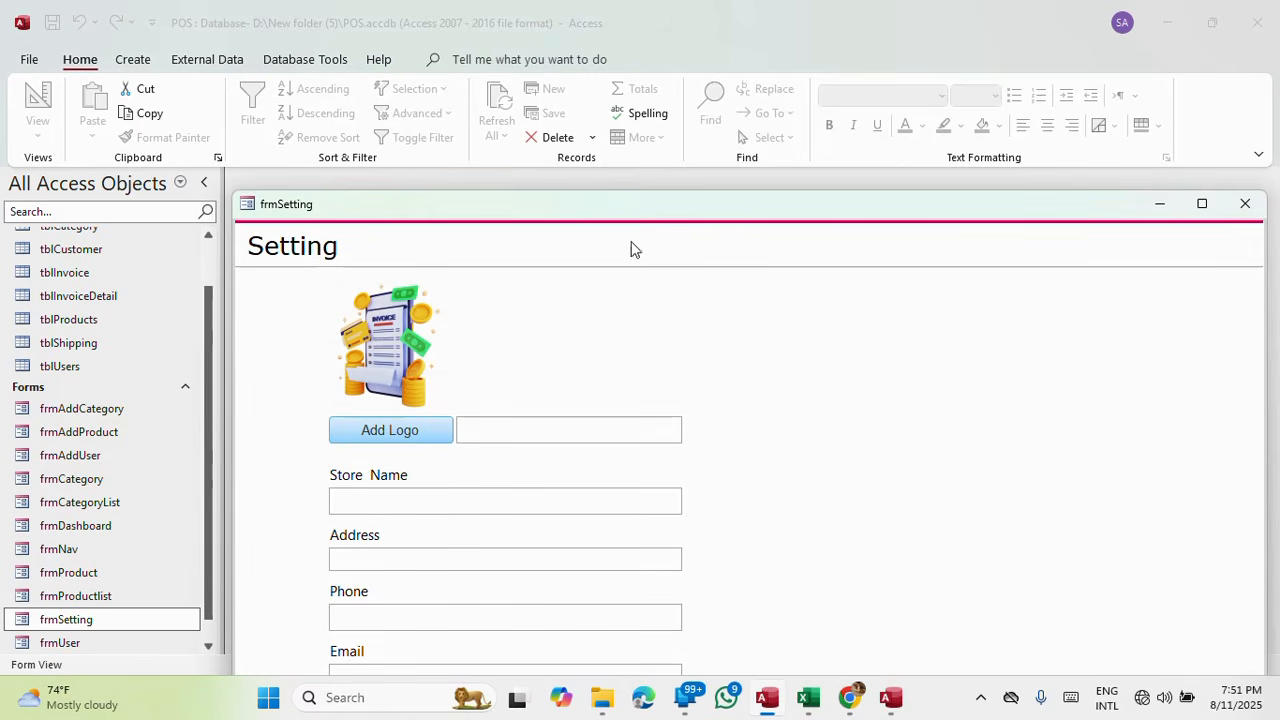
{"action": "left_click_drag", "start_coordinate": [632, 205], "coordinate": [565, 44]}
{"action": "right_click", "coordinate": [565, 44]}
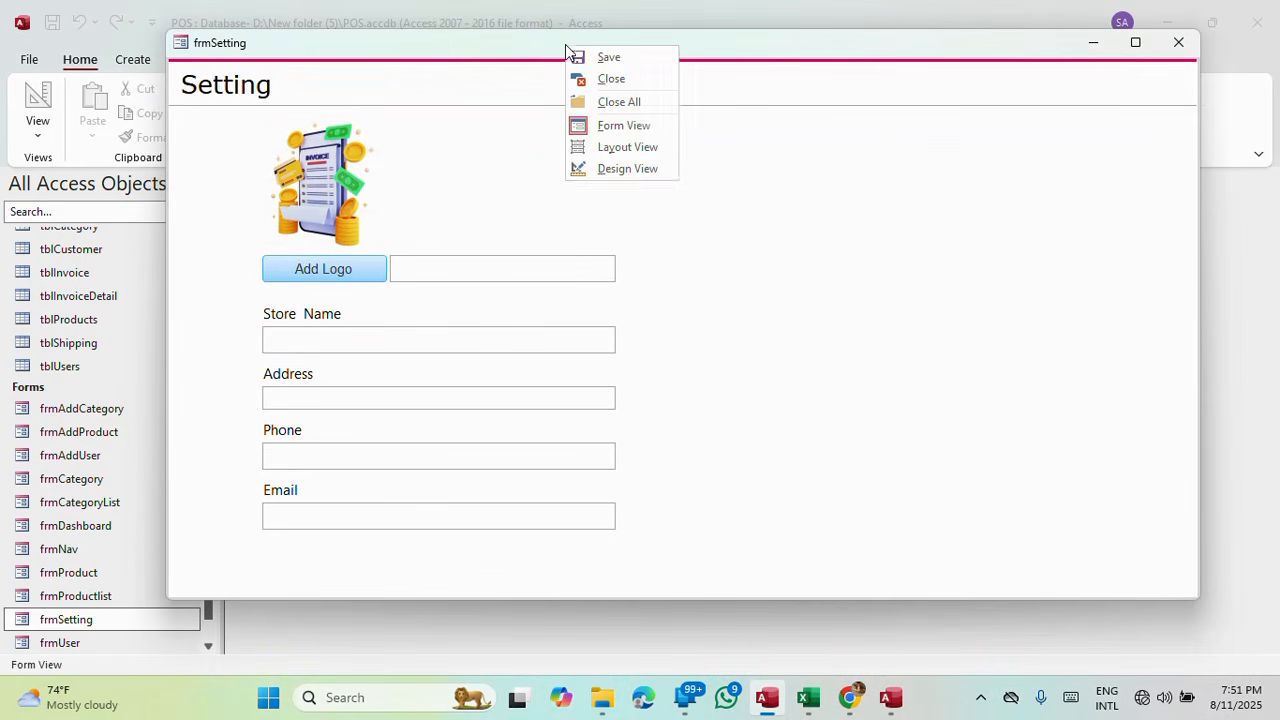
{"action": "left_click", "coordinate": [615, 169]}
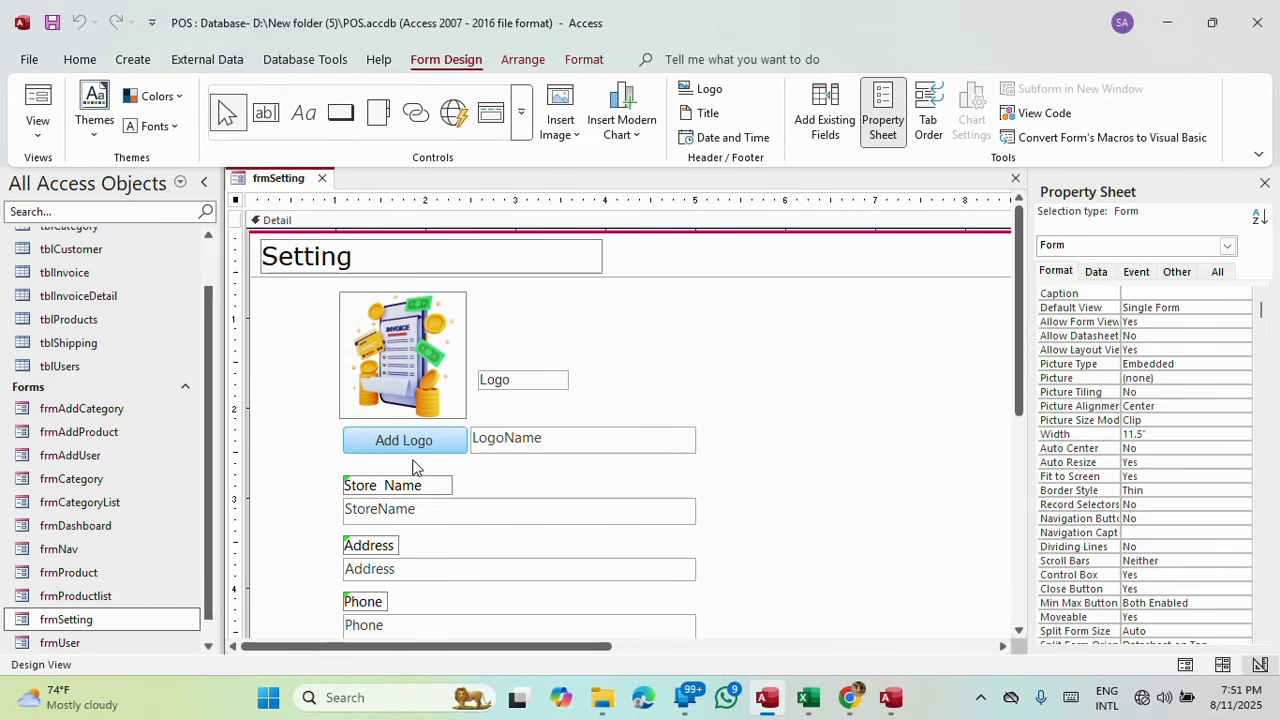
Rename the Add Logo command button as btnImg.
{"action": "left_click", "coordinate": [421, 450]}
{"action": "left_click", "coordinate": [1176, 271]}
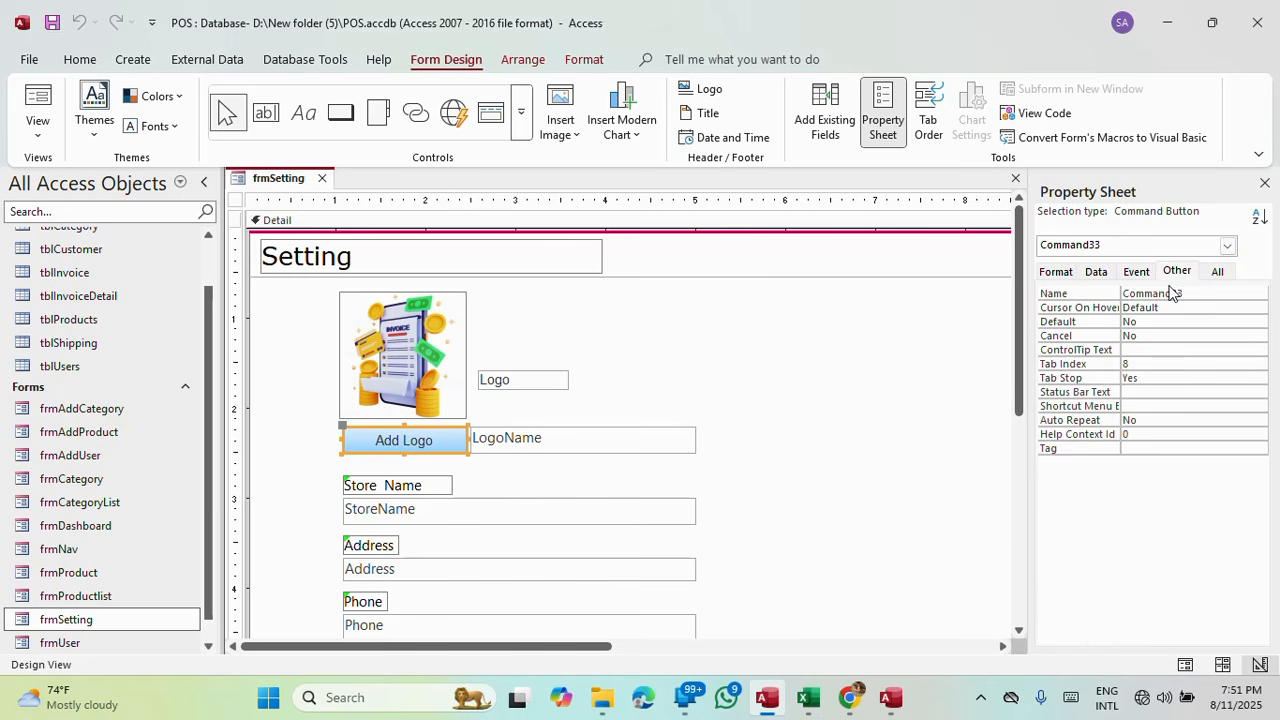
{"action": "double_click", "coordinate": [1160, 293]}
{"action": "type", "text": "btnImg"}
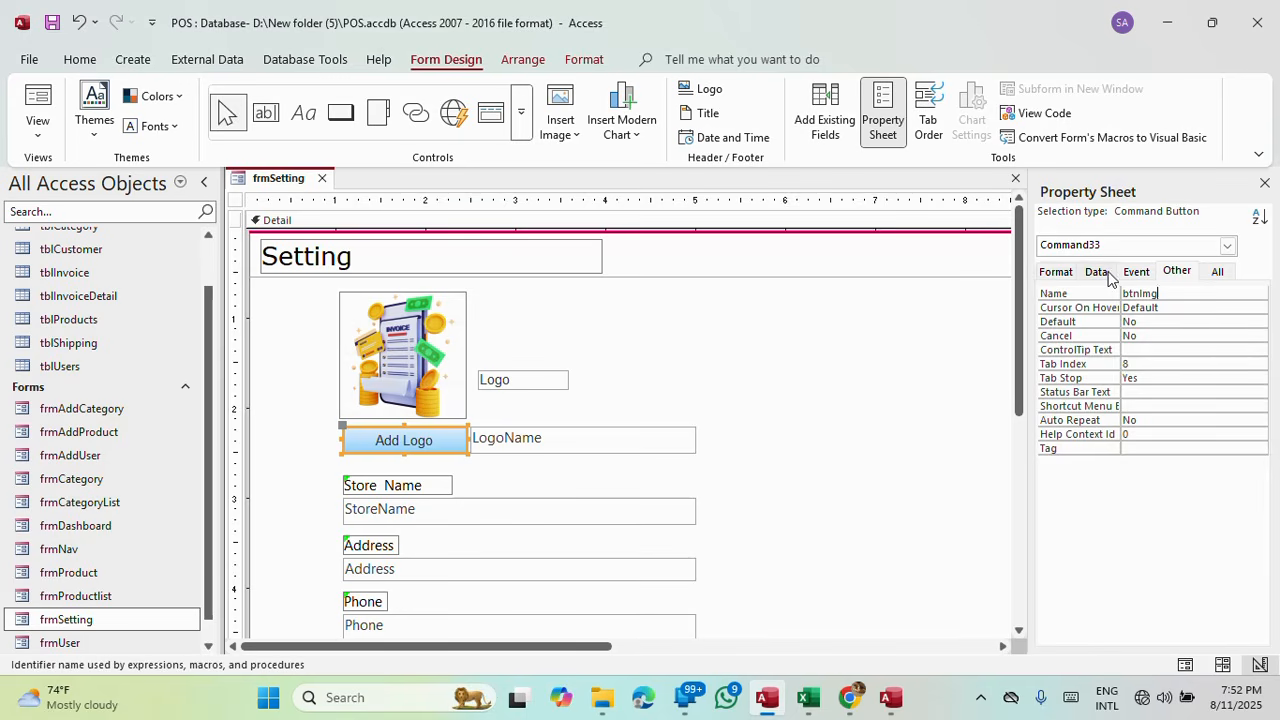
{"action": "left_click", "coordinate": [1178, 322]}
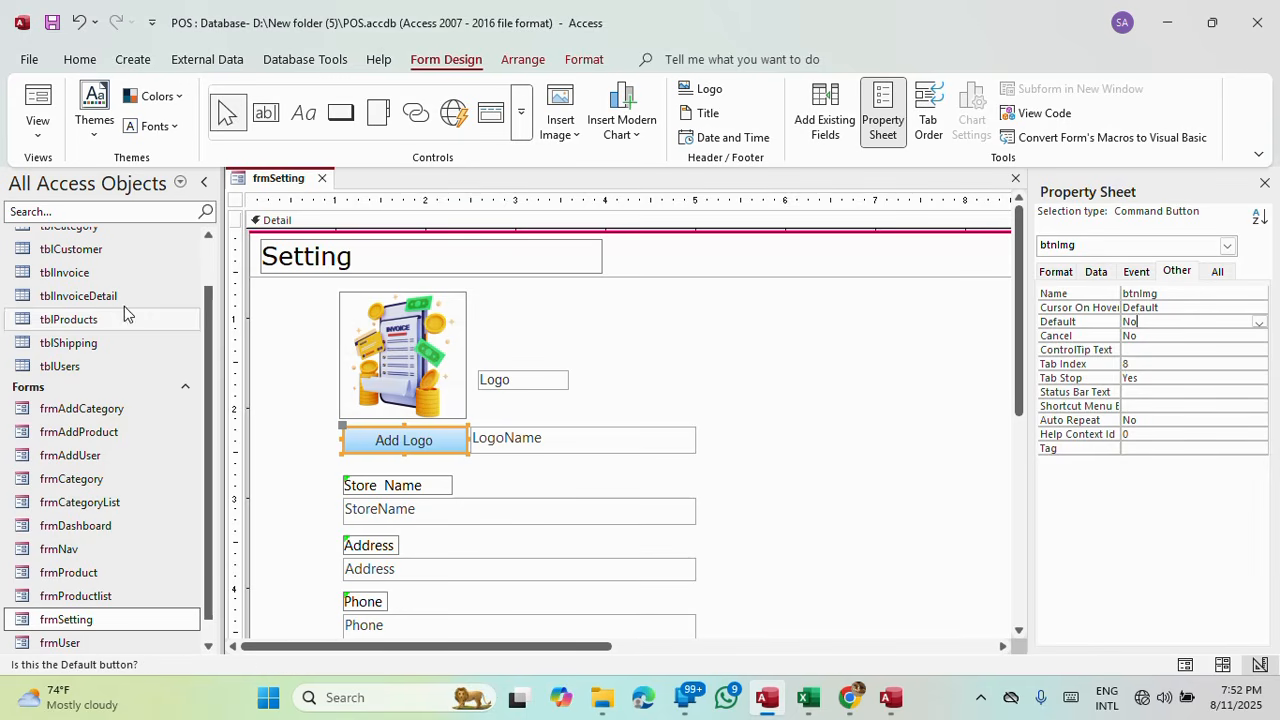
View the finished frmSetting in Form View, and close it with its design changes saved.
{"action": "left_click", "coordinate": [32, 105]}
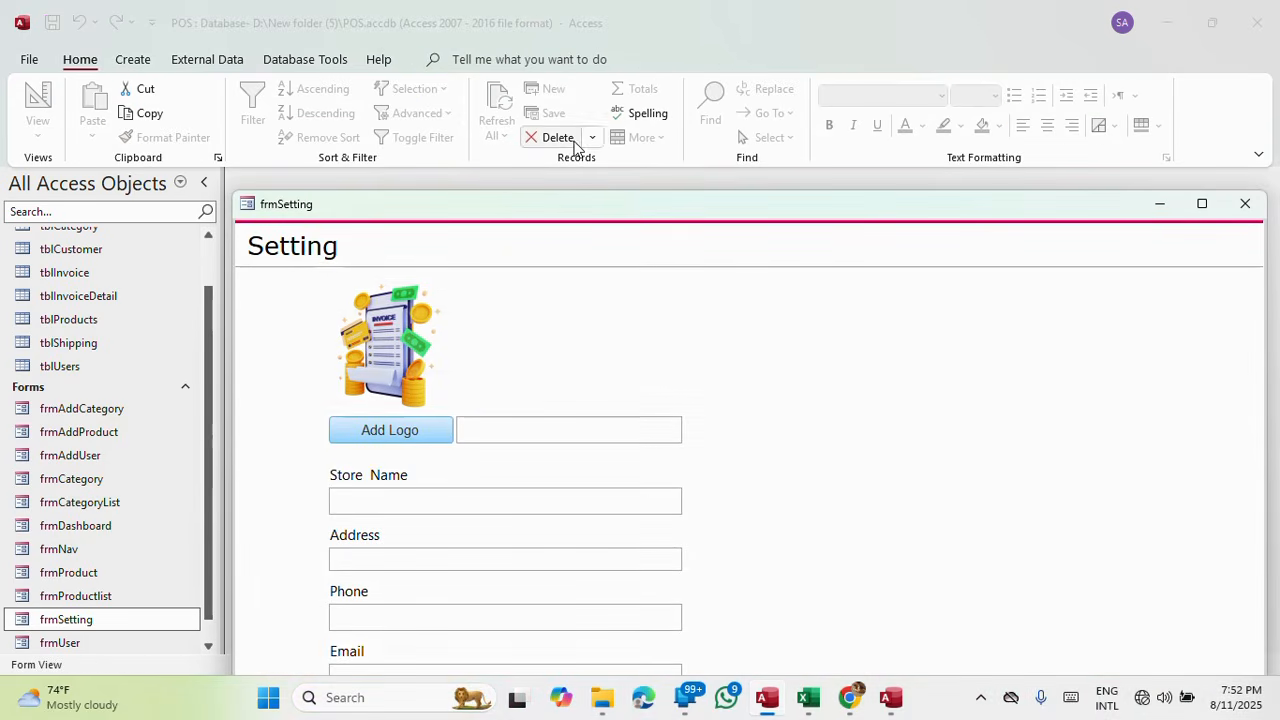
{"action": "left_click_drag", "start_coordinate": [628, 204], "coordinate": [553, 61]}
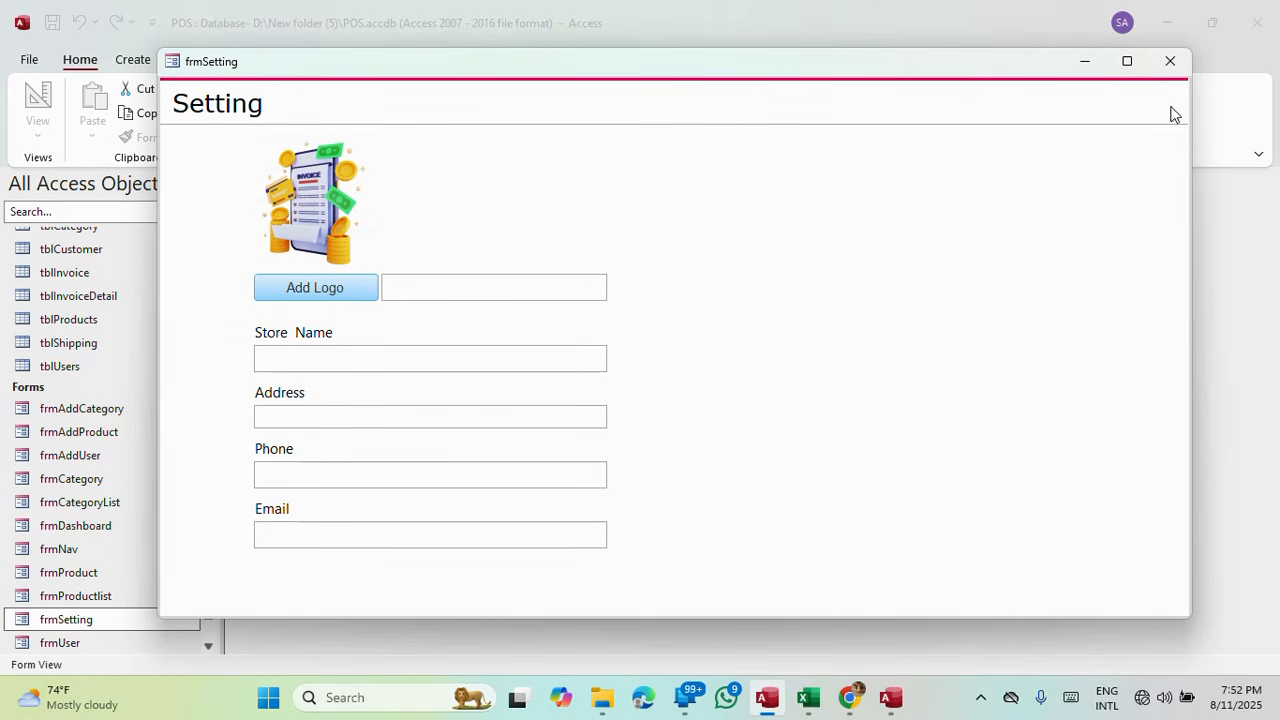
{"action": "left_click", "coordinate": [1170, 61]}
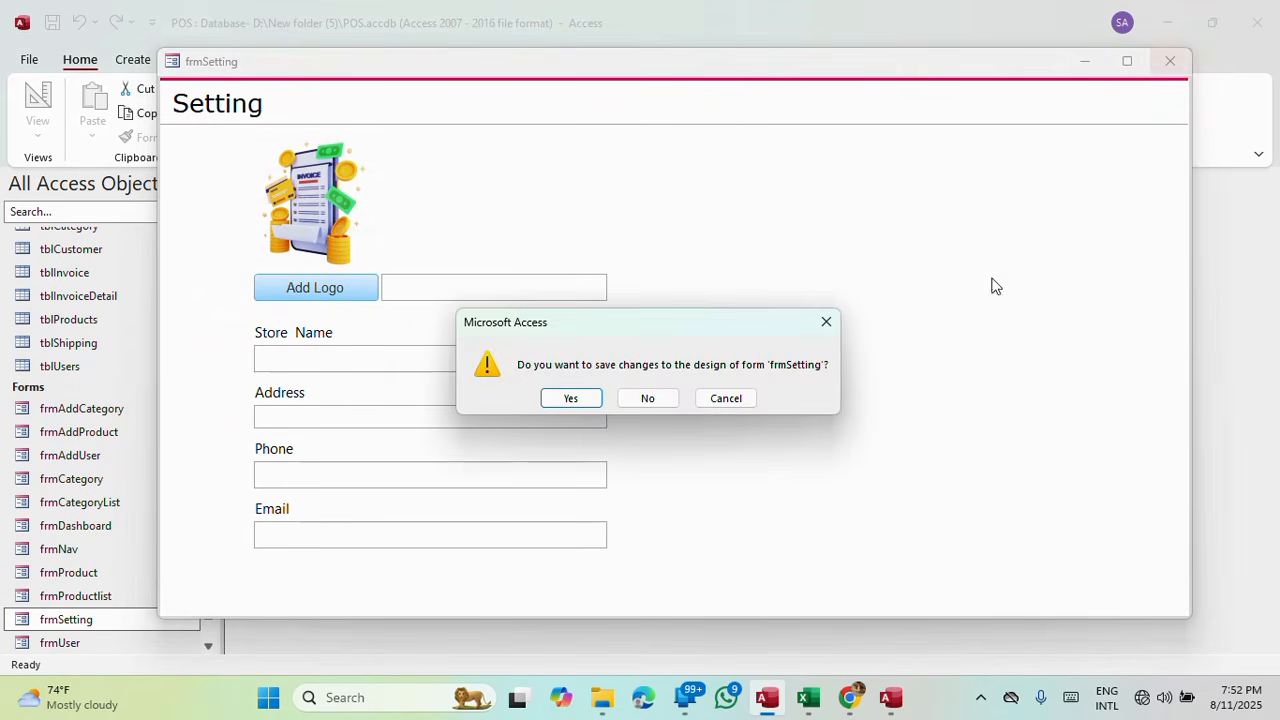
{"action": "left_click", "coordinate": [567, 398]}
Open frmNav in Design View and select its N1 navigation button for property editing.
{"action": "scroll", "coordinate": [126, 523], "scroll_direction": "down", "scroll_amount": 1}
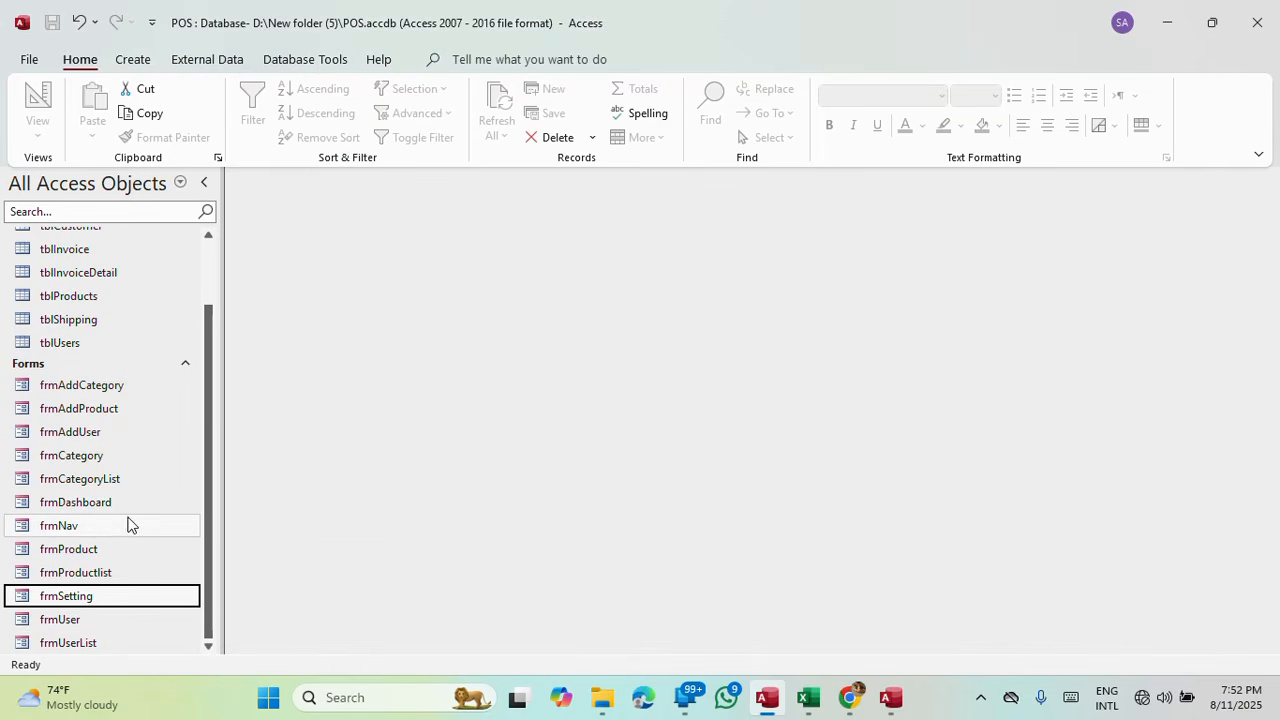
{"action": "left_click", "coordinate": [53, 520]}
{"action": "right_click", "coordinate": [53, 528]}
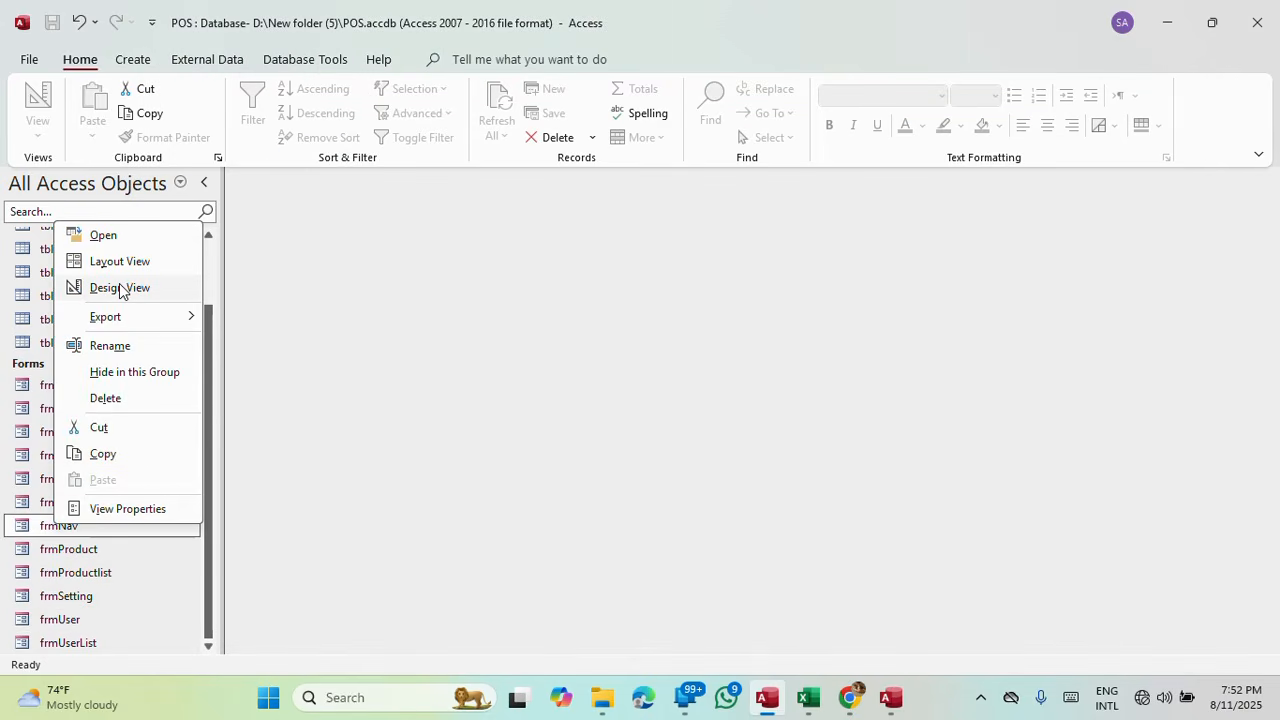
{"action": "left_click", "coordinate": [119, 289]}
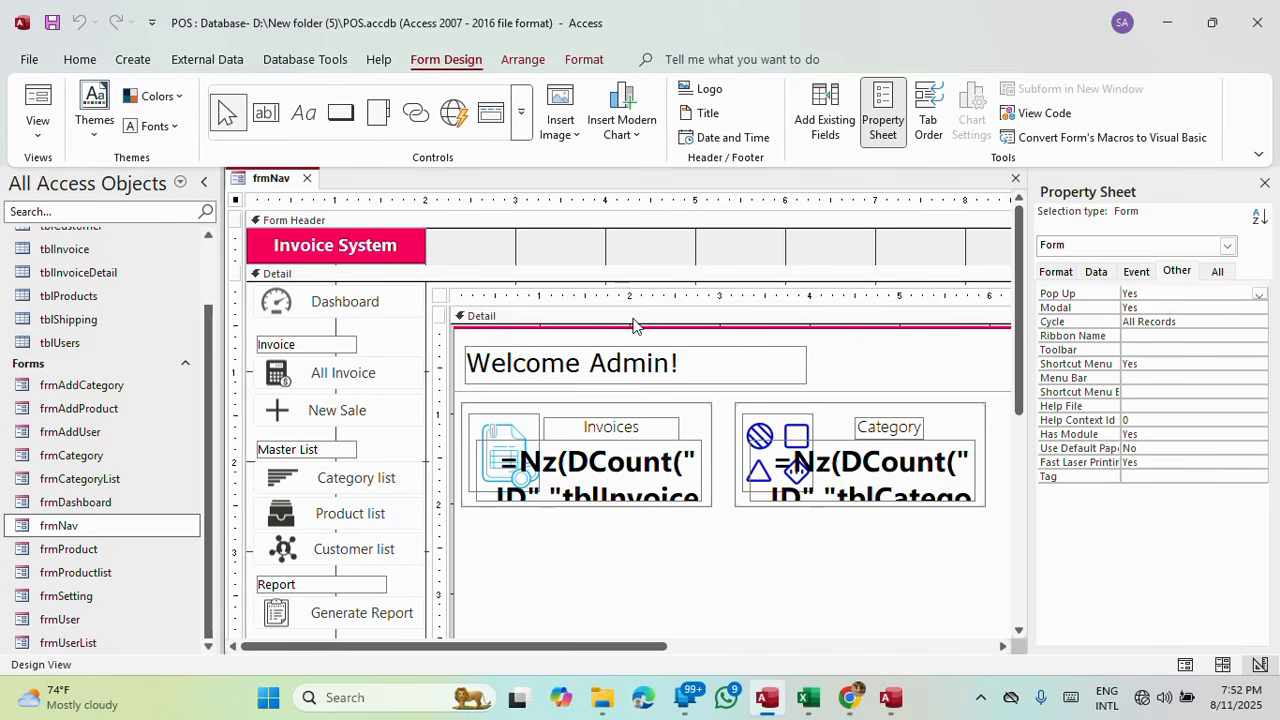
{"action": "left_click", "coordinate": [1227, 245]}
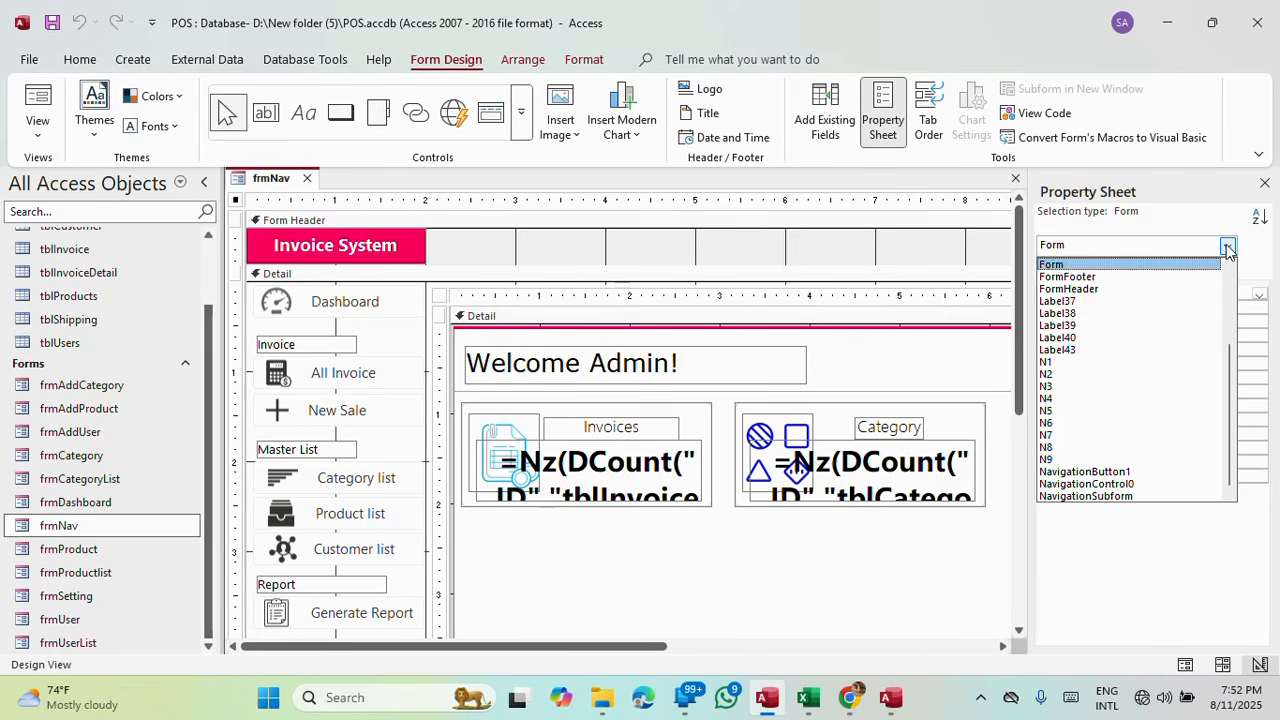
{"action": "left_click", "coordinate": [1109, 364]}
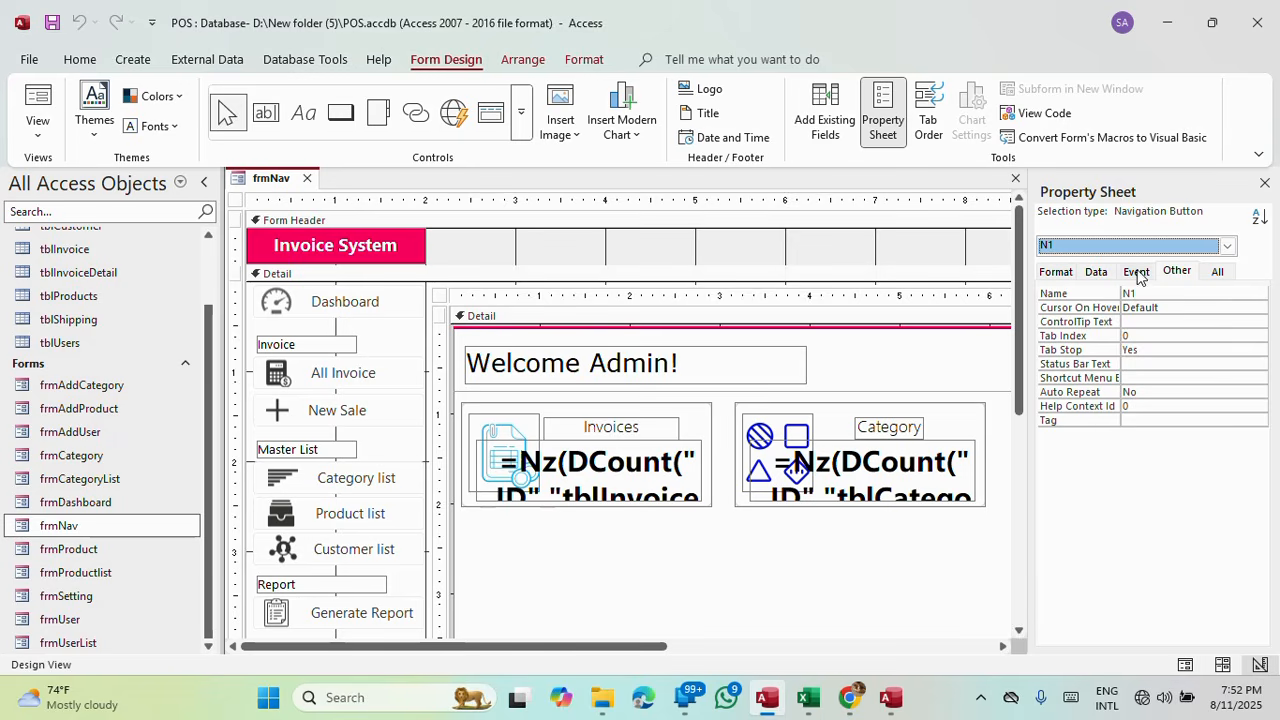
Set the navigation target of the N1 navigation button to the frmSetting form.
{"action": "left_click", "coordinate": [1097, 272]}
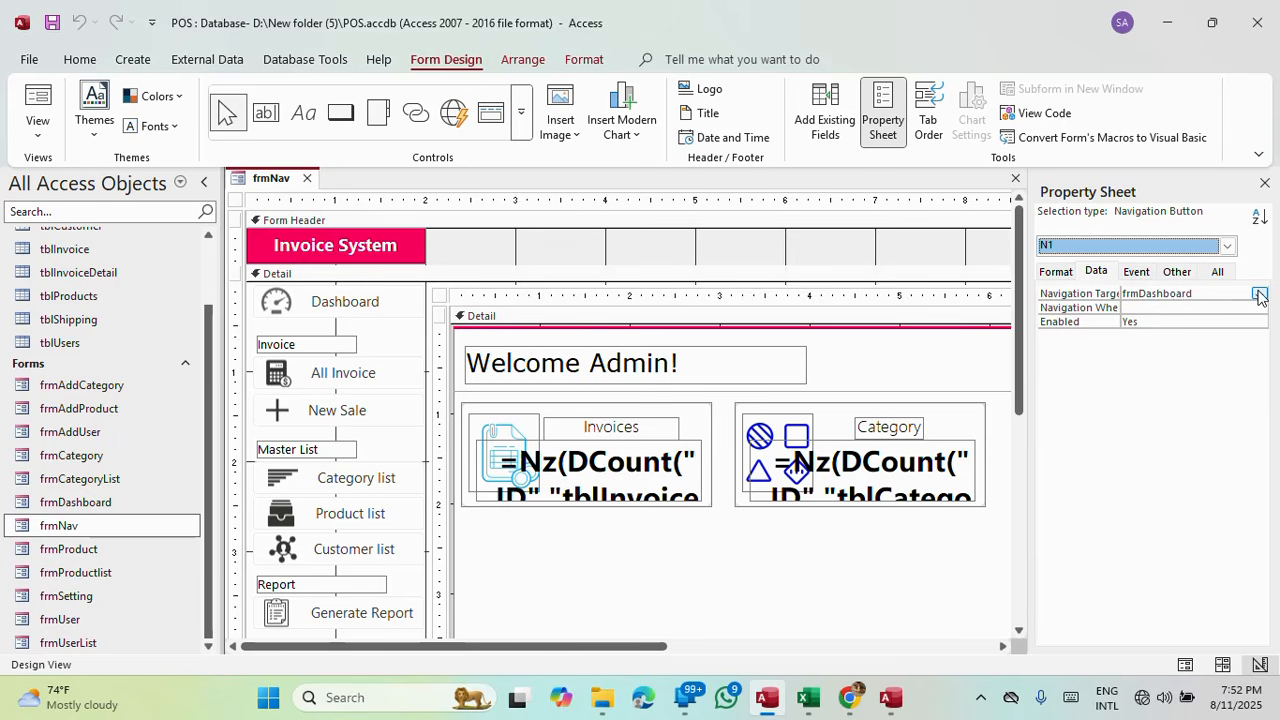
{"action": "left_click", "coordinate": [1259, 294]}
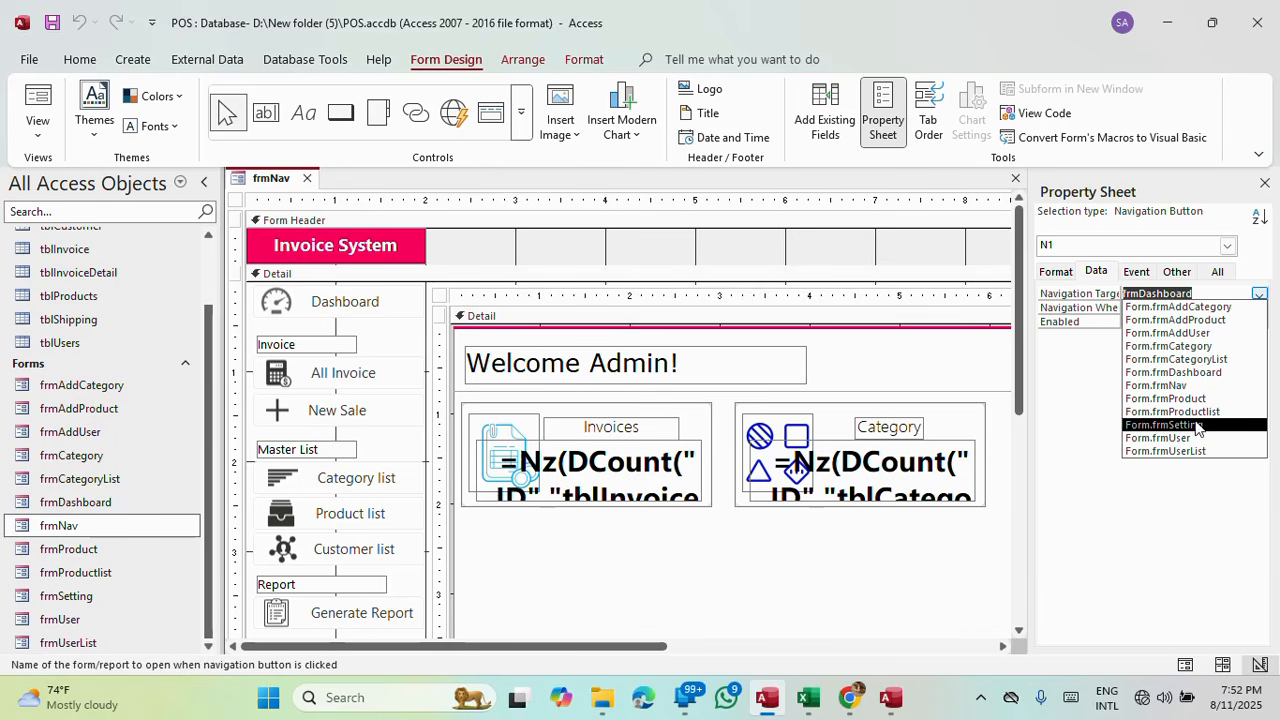
{"action": "left_click", "coordinate": [1197, 425]}
{"action": "left_click", "coordinate": [1170, 321]}
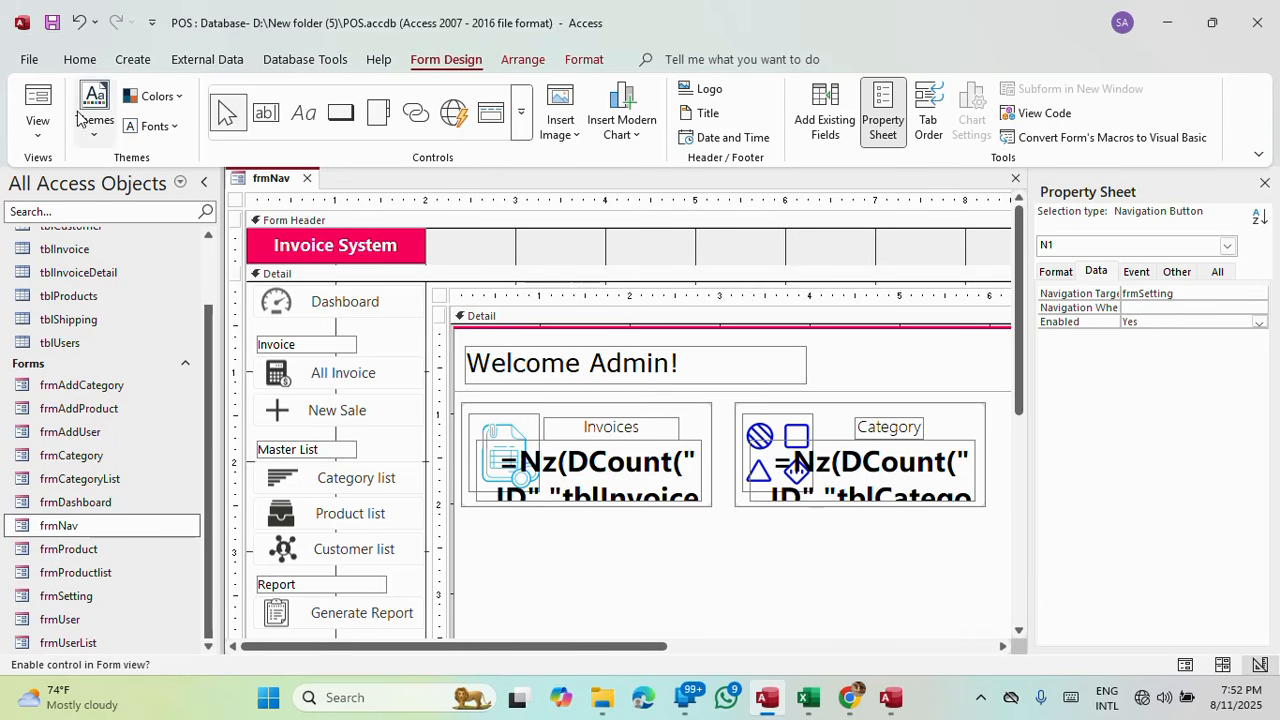
View frmNav in Form View with the Setting form loaded, and close it with its design changes saved.
{"action": "left_click", "coordinate": [38, 105]}
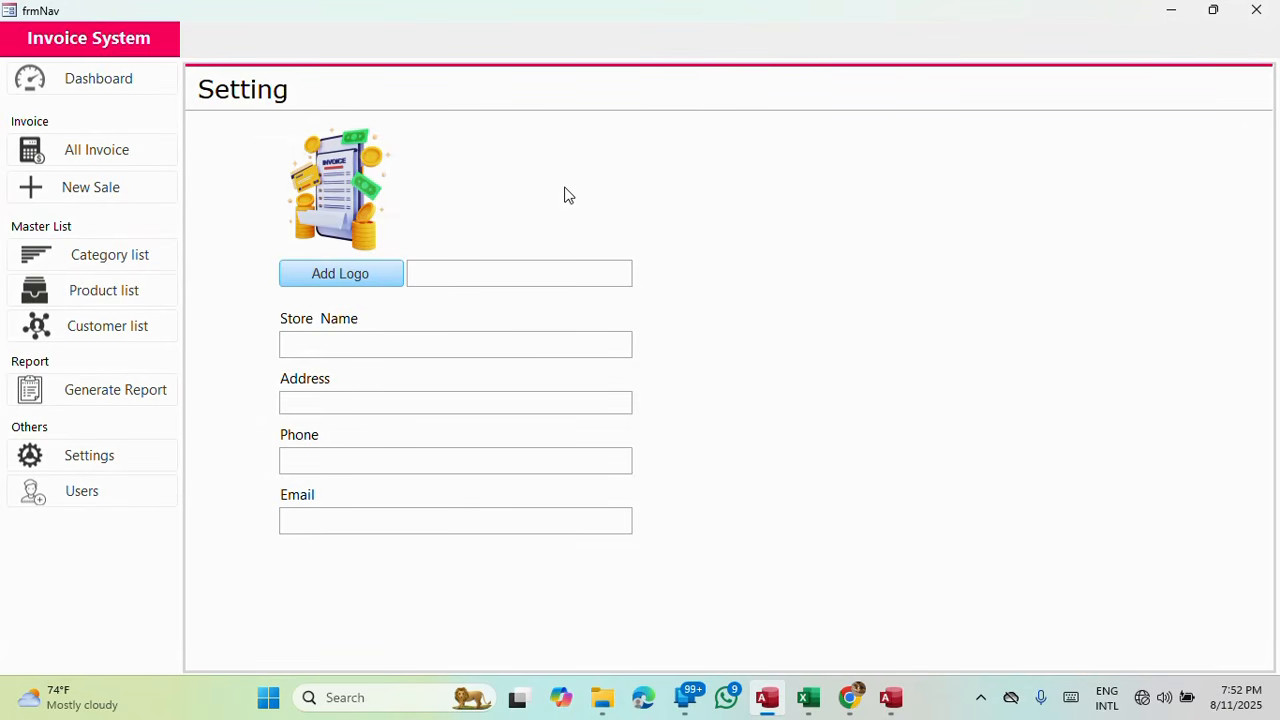
{"action": "right_click", "coordinate": [770, 10]}
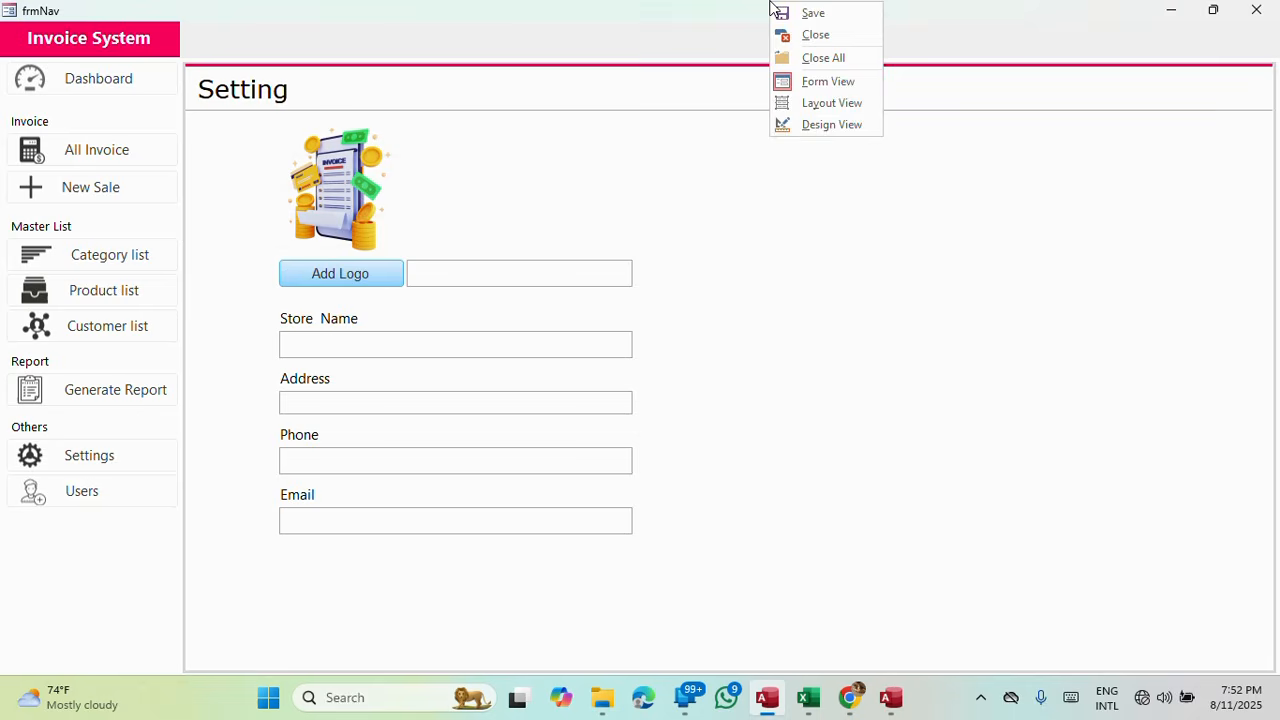
{"action": "left_click", "coordinate": [812, 34]}
{"action": "left_click", "coordinate": [592, 400]}
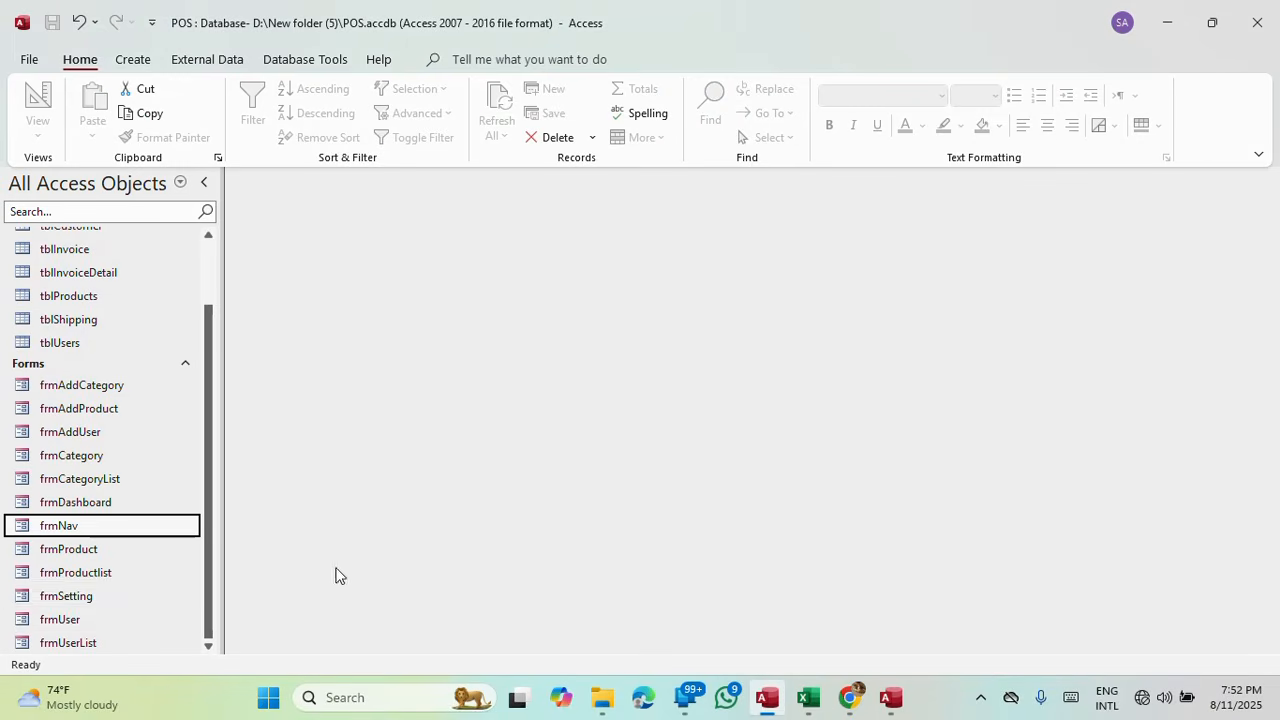
Open frmSetting in Design View and move all controls below the title about 1.6 inches right and 0.3 inches down.
{"action": "left_click", "coordinate": [77, 594]}
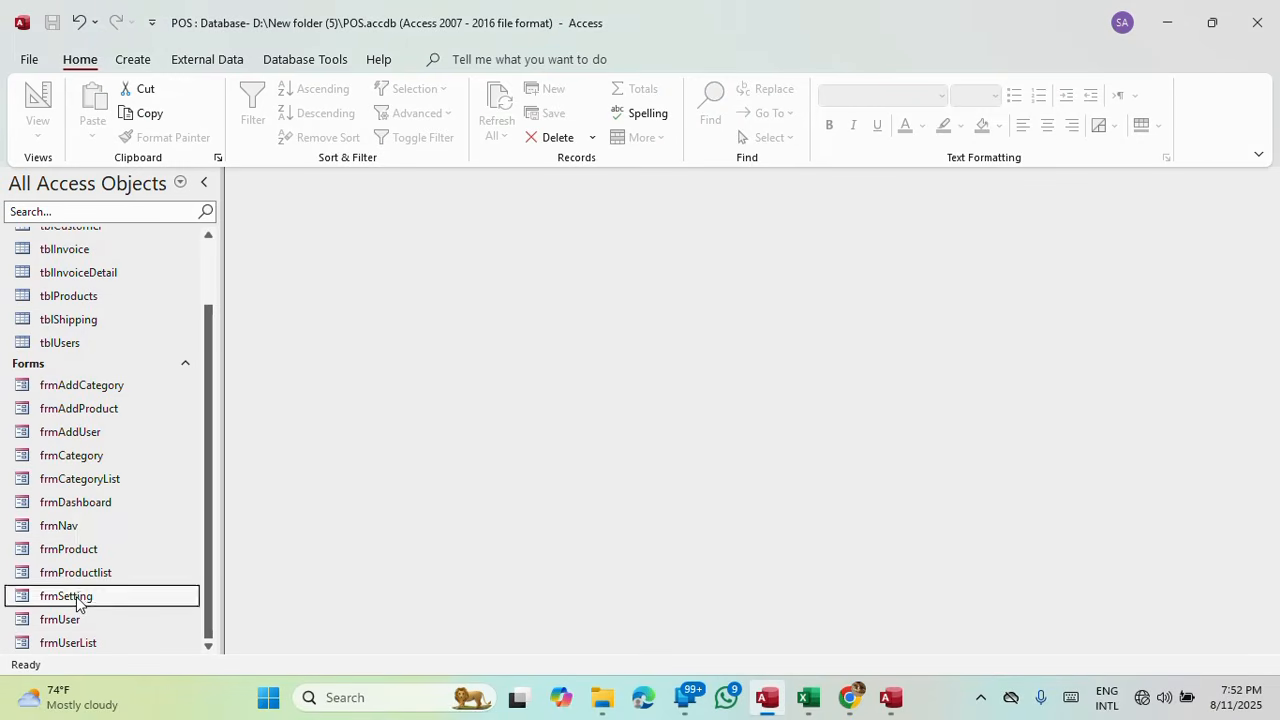
{"action": "right_click", "coordinate": [78, 595]}
{"action": "left_click", "coordinate": [143, 362]}
{"action": "scroll", "coordinate": [280, 430], "scroll_direction": "down", "scroll_amount": 4}
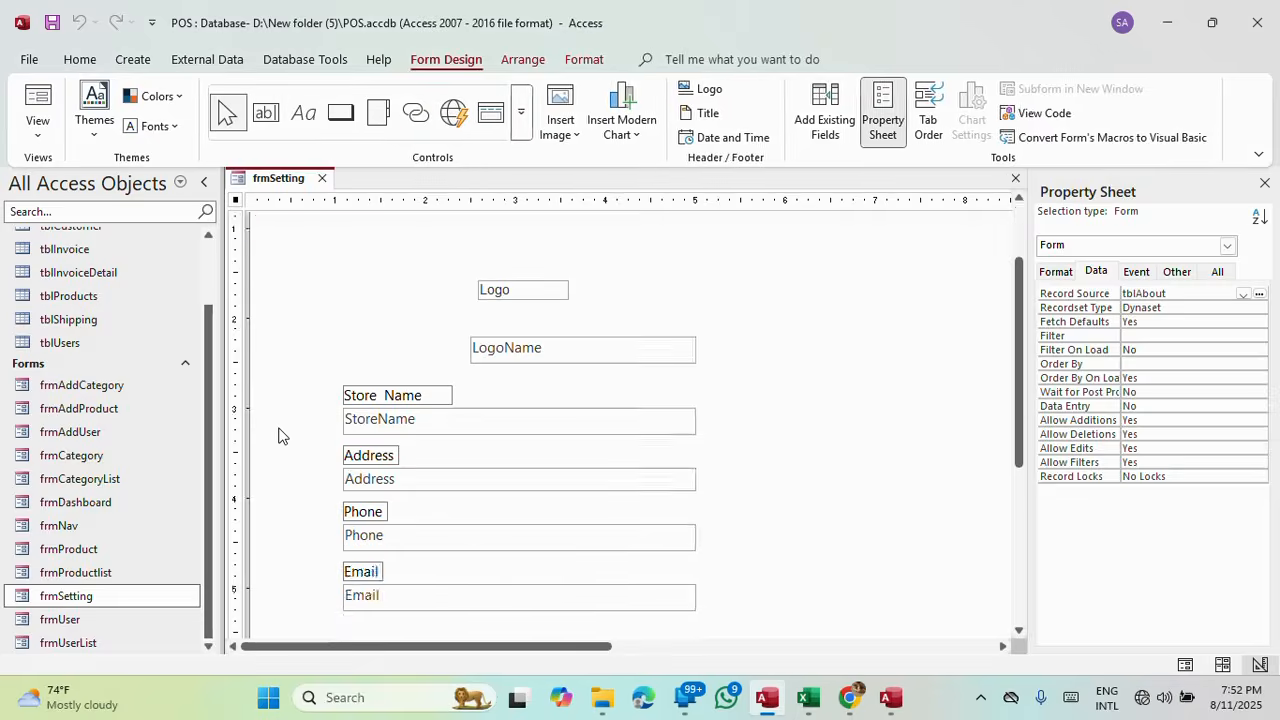
{"action": "scroll", "coordinate": [228, 303], "scroll_direction": "up", "scroll_amount": 2}
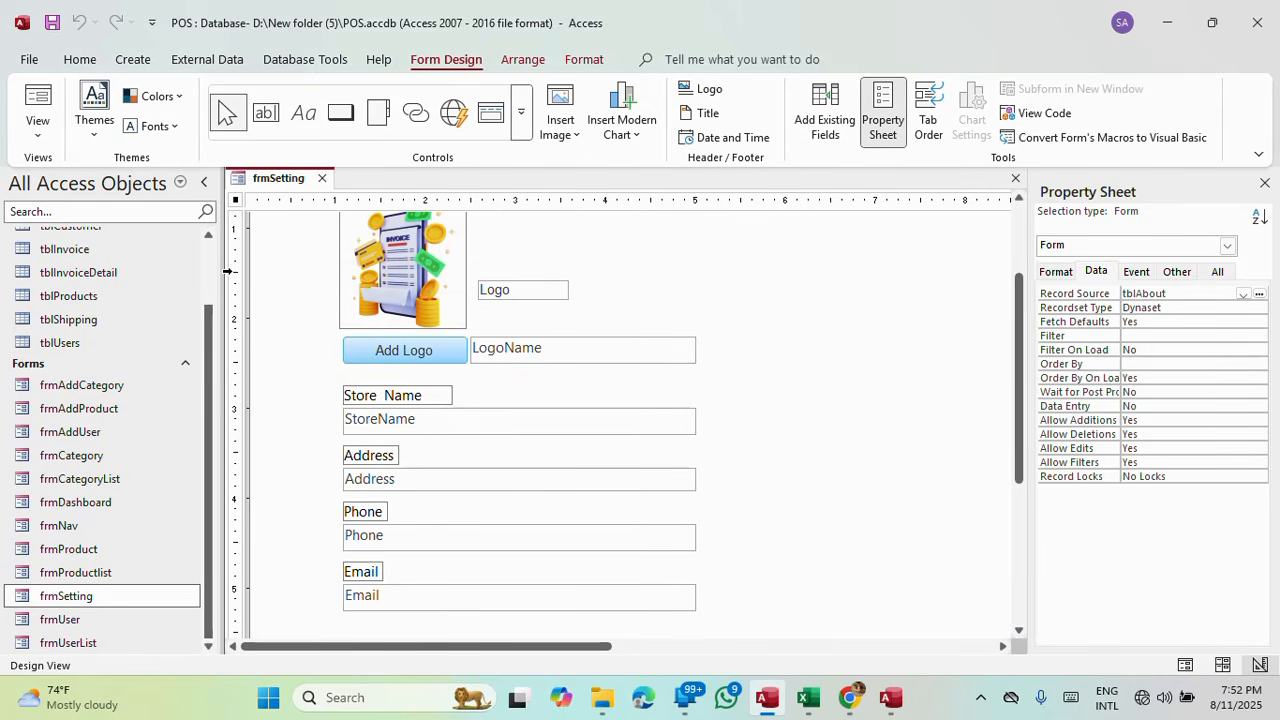
{"action": "left_click_drag", "start_coordinate": [228, 270], "coordinate": [298, 620]}
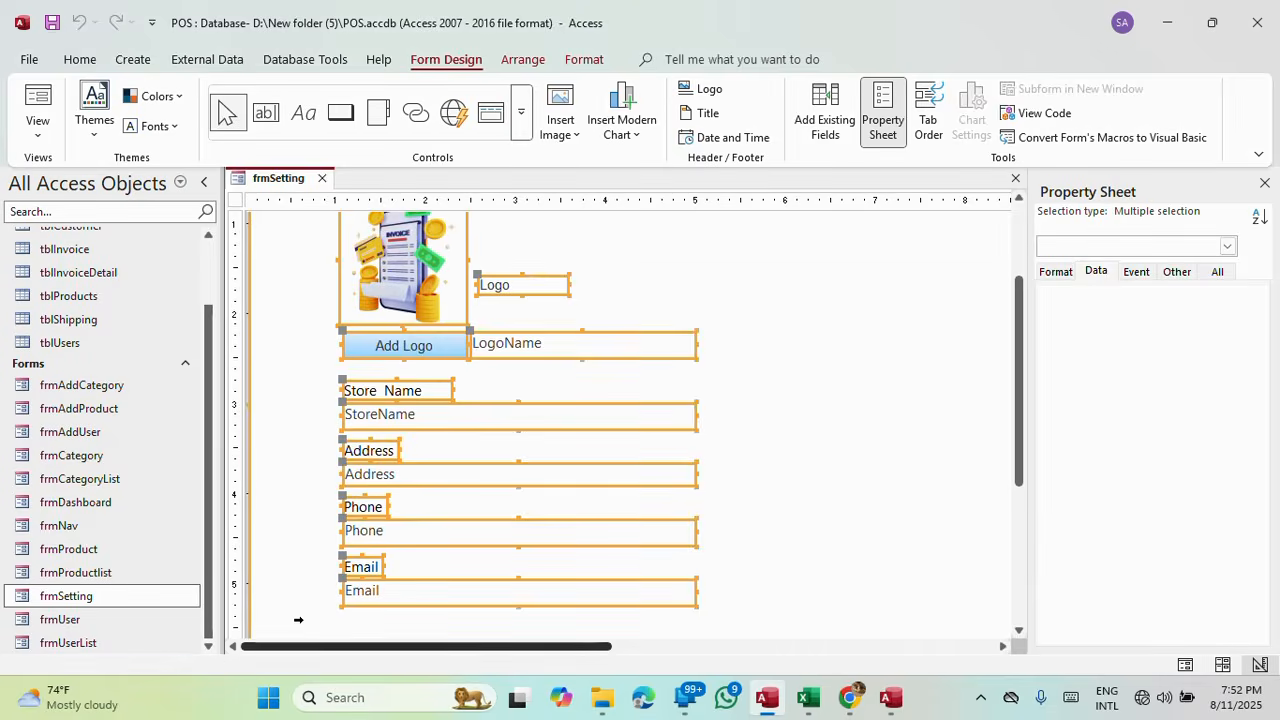
{"action": "scroll", "coordinate": [463, 531], "scroll_direction": "up", "scroll_amount": 2}
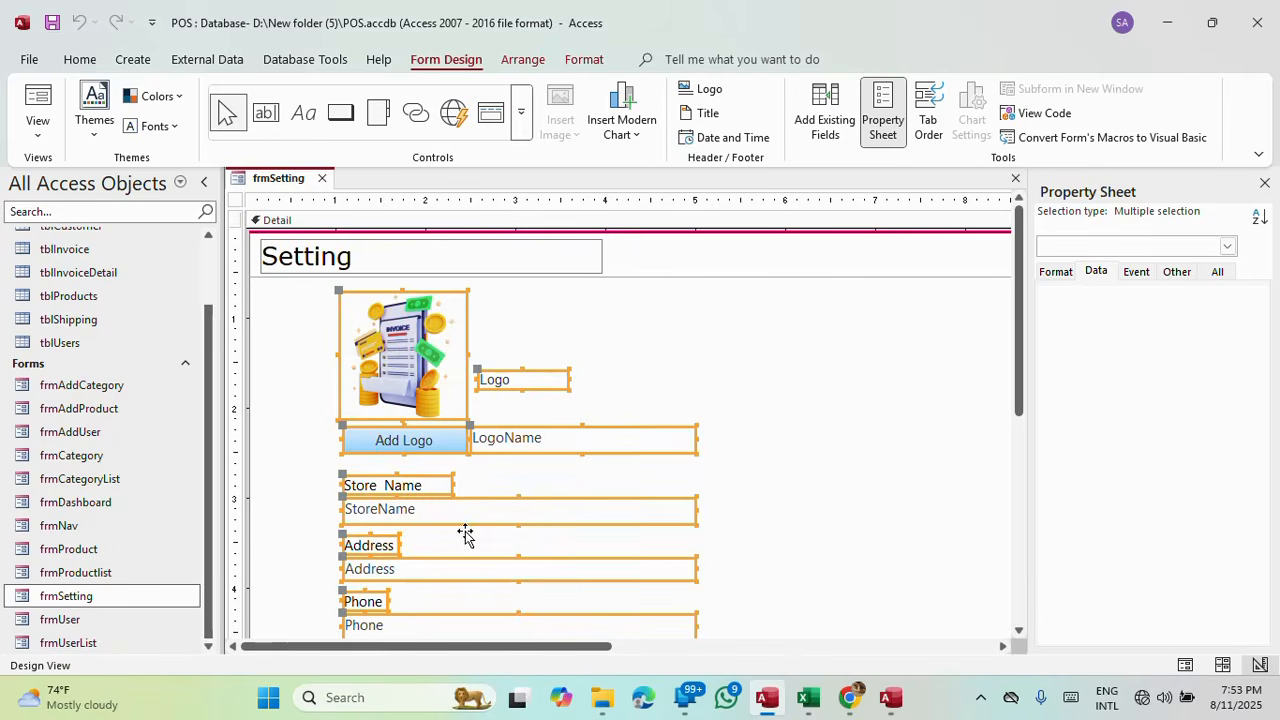
{"action": "key", "text": "Right"}
{"action": "key", "text": "Right"}
{"action": "key", "text": "Right"}
{"action": "key", "text": "Right"}
{"action": "key", "text": "Right"}
{"action": "key", "text": "Right"}
{"action": "key", "text": "Right"}
{"action": "key", "text": "Right"}
{"action": "key", "text": "Right"}
{"action": "key", "text": "Right"}
{"action": "key", "text": "Right"}
{"action": "key", "text": "Right"}
{"action": "key", "text": "Right"}
{"action": "key", "text": "Right"}
{"action": "key", "text": "Right"}
{"action": "key", "text": "Right"}
{"action": "key", "text": "Right"}
{"action": "key", "text": "Right"}
{"action": "key", "text": "Right"}
{"action": "key", "text": "Right"}
{"action": "key", "text": "Right"}
{"action": "key", "text": "Right"}
{"action": "key", "text": "Right"}
{"action": "key", "text": "Right"}
{"action": "key", "text": "Right"}
{"action": "key", "text": "Right"}
{"action": "key", "text": "Right"}
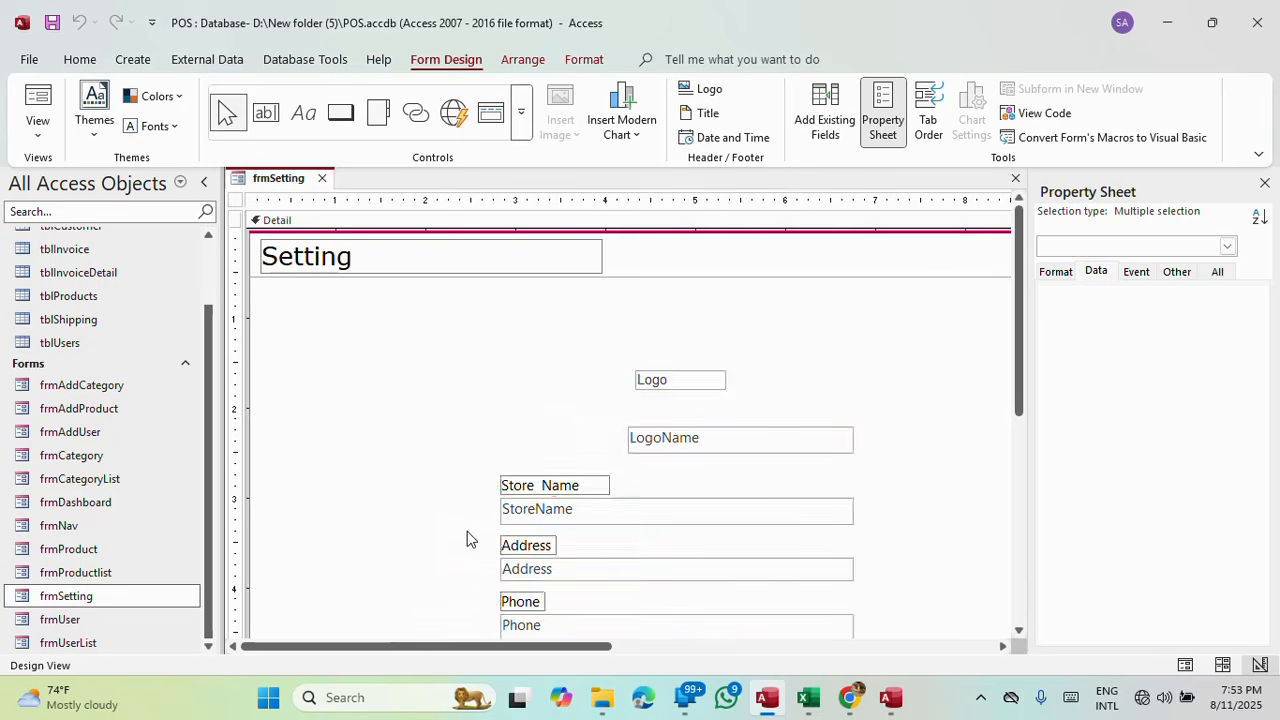
{"action": "scroll", "coordinate": [467, 531], "scroll_direction": "down", "scroll_amount": 3}
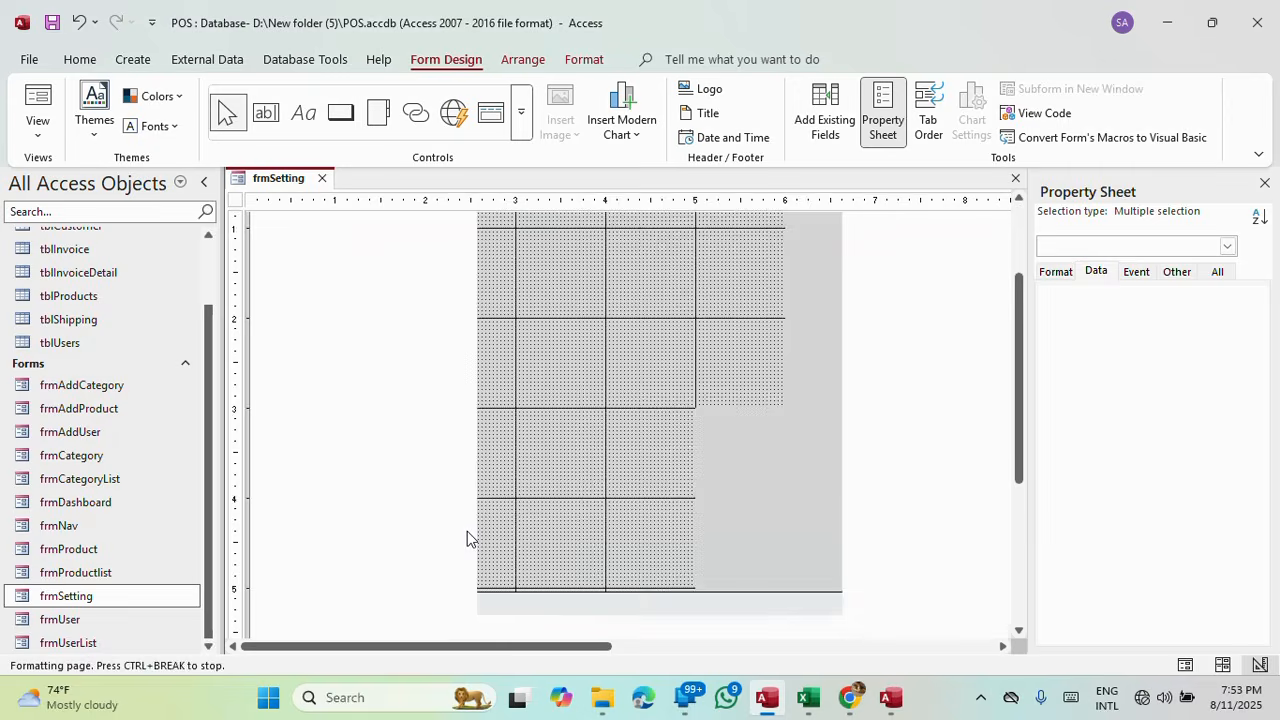
{"action": "scroll", "coordinate": [467, 535], "scroll_direction": "up", "scroll_amount": 4}
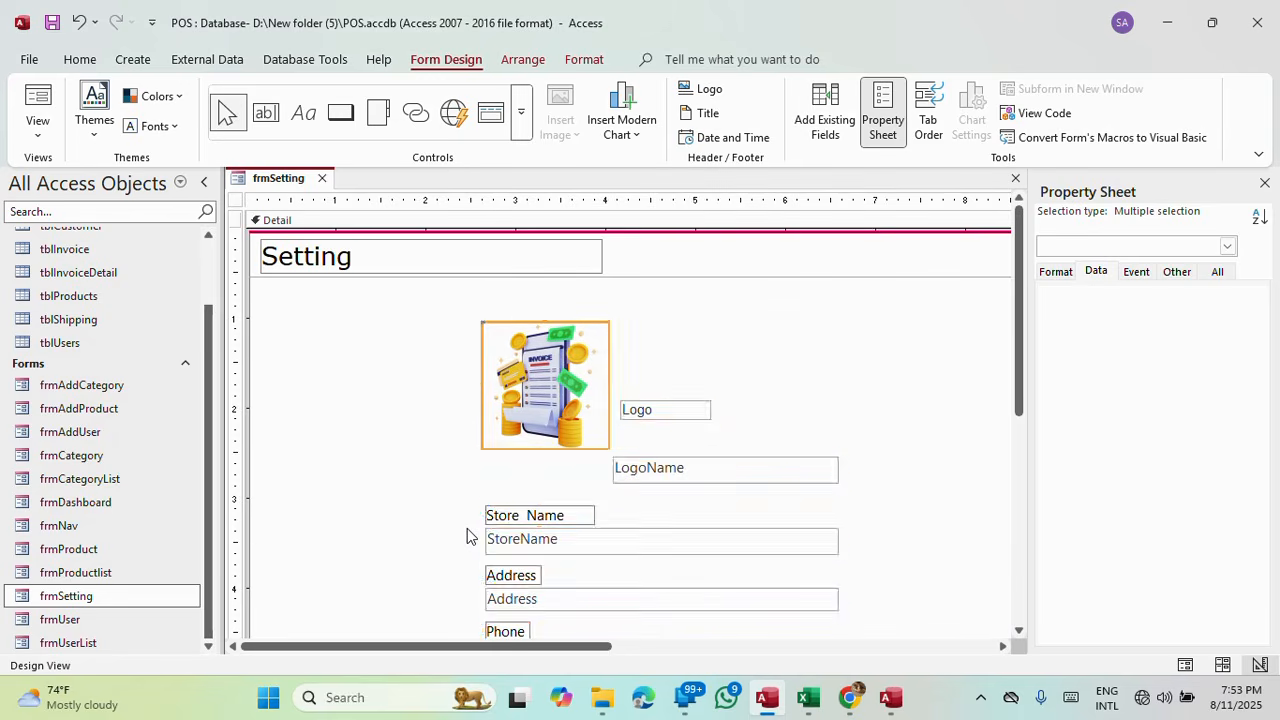
{"action": "scroll", "coordinate": [470, 532], "scroll_direction": "down", "scroll_amount": 2}
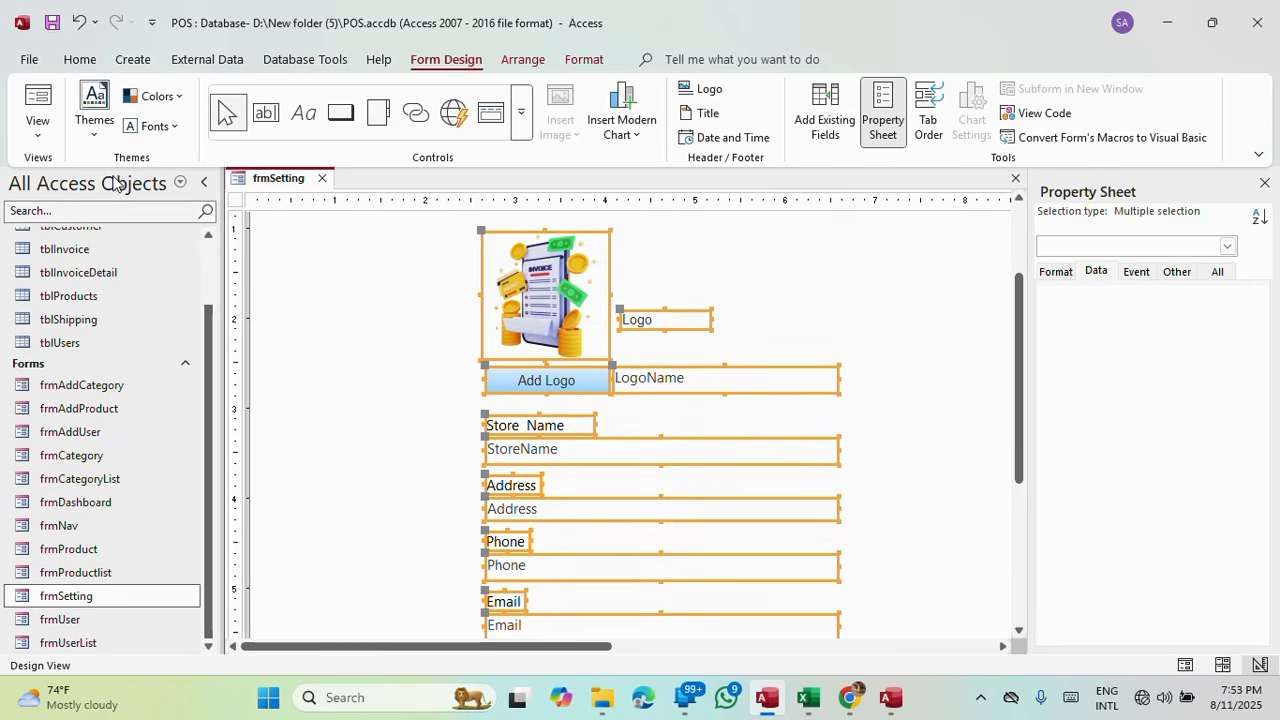
Save and close frmSetting, check its shifted layout inside frmNav in Form View, and close frmNav.
{"action": "left_click", "coordinate": [322, 179]}
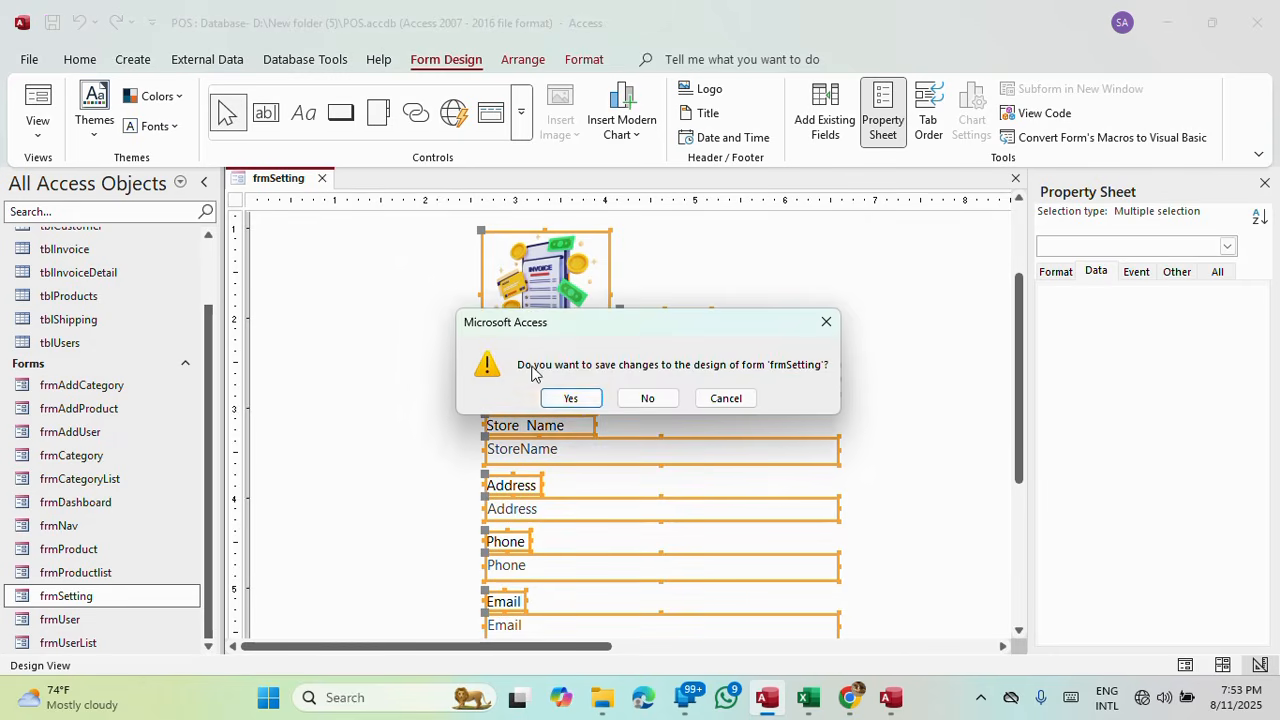
{"action": "left_click", "coordinate": [573, 399]}
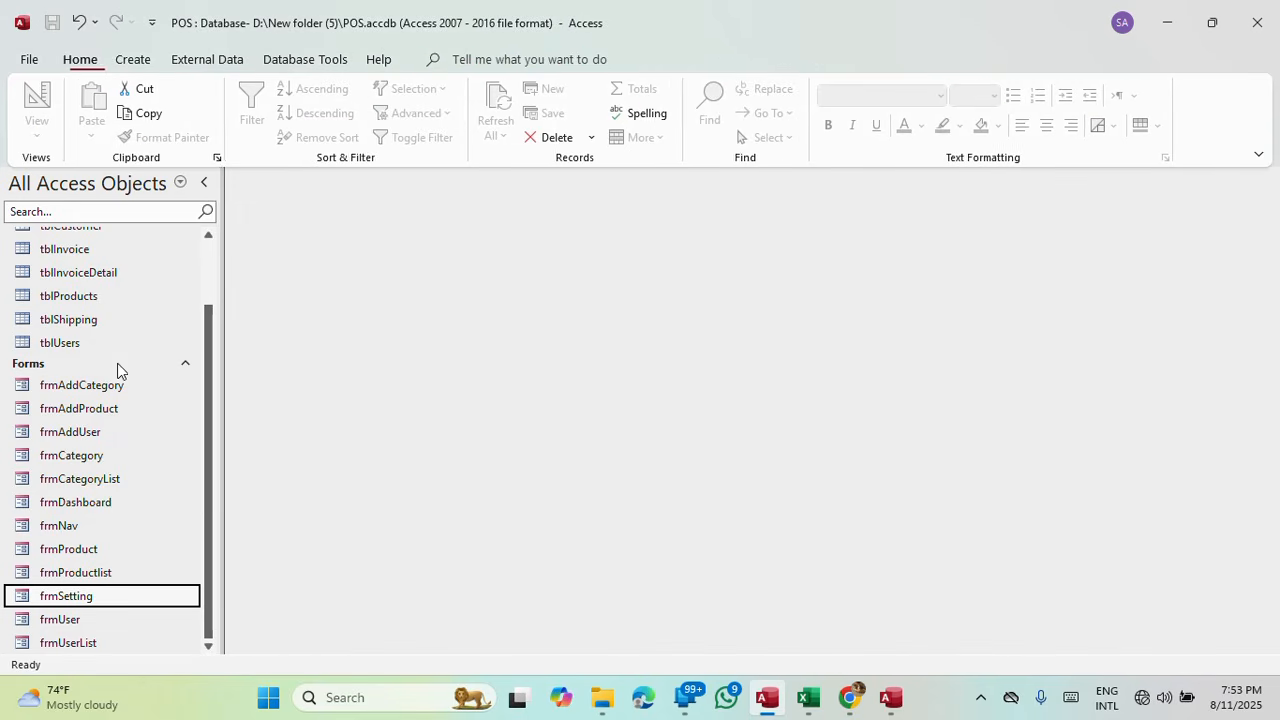
{"action": "double_click", "coordinate": [66, 527]}
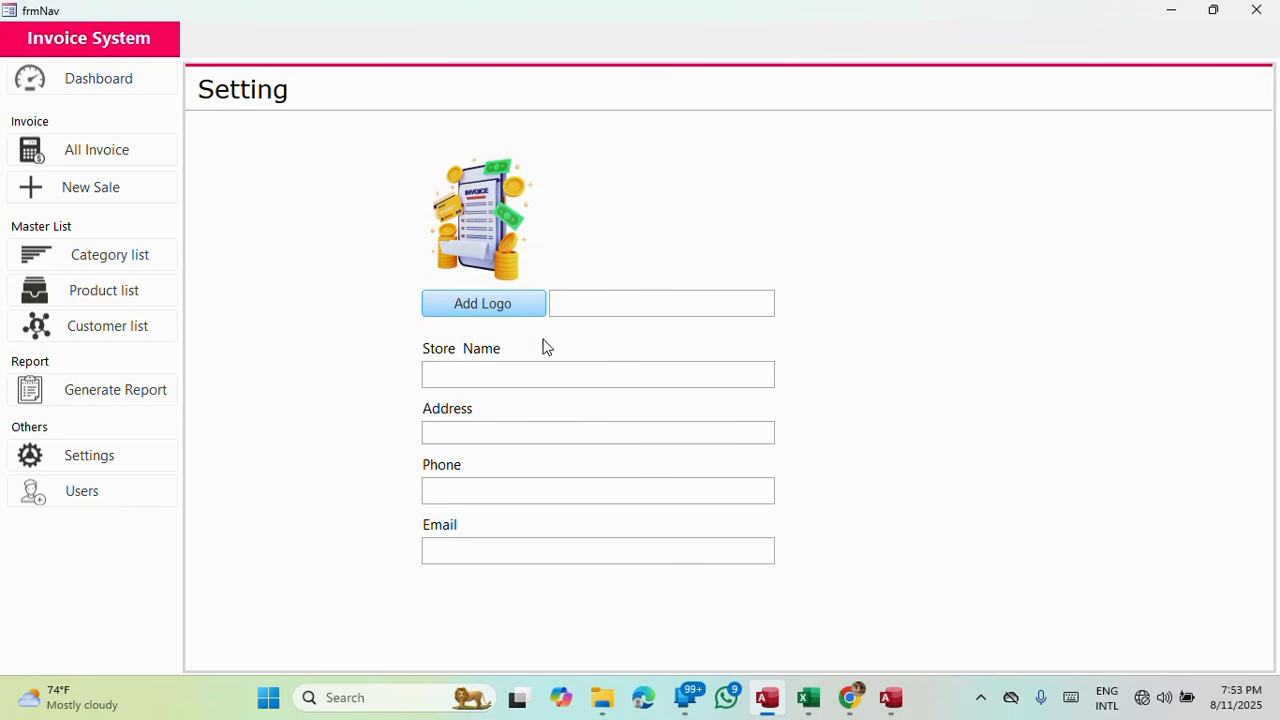
{"action": "right_click", "coordinate": [516, 20]}
{"action": "left_click", "coordinate": [540, 48]}
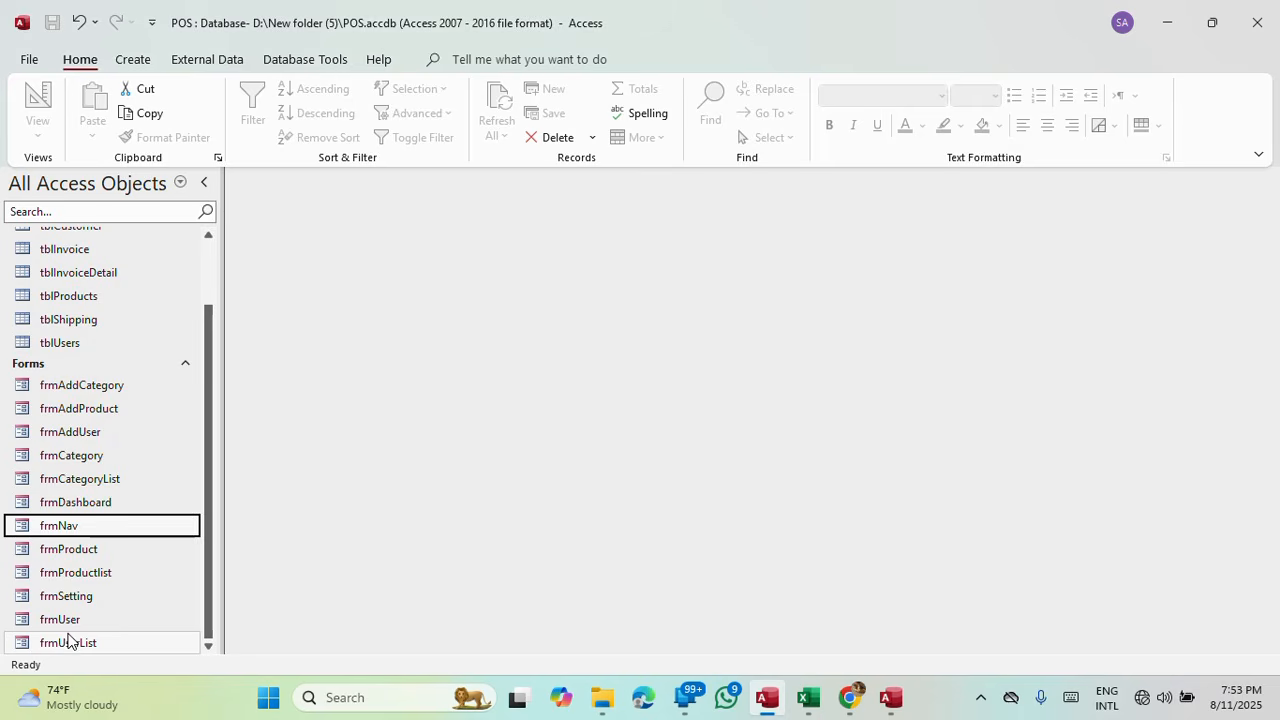
Reopen frmSetting in Design View and move the Add Logo button, LogoName box and all store fields about 0.2 inches down.
{"action": "right_click", "coordinate": [74, 598]}
{"action": "left_click", "coordinate": [172, 363]}
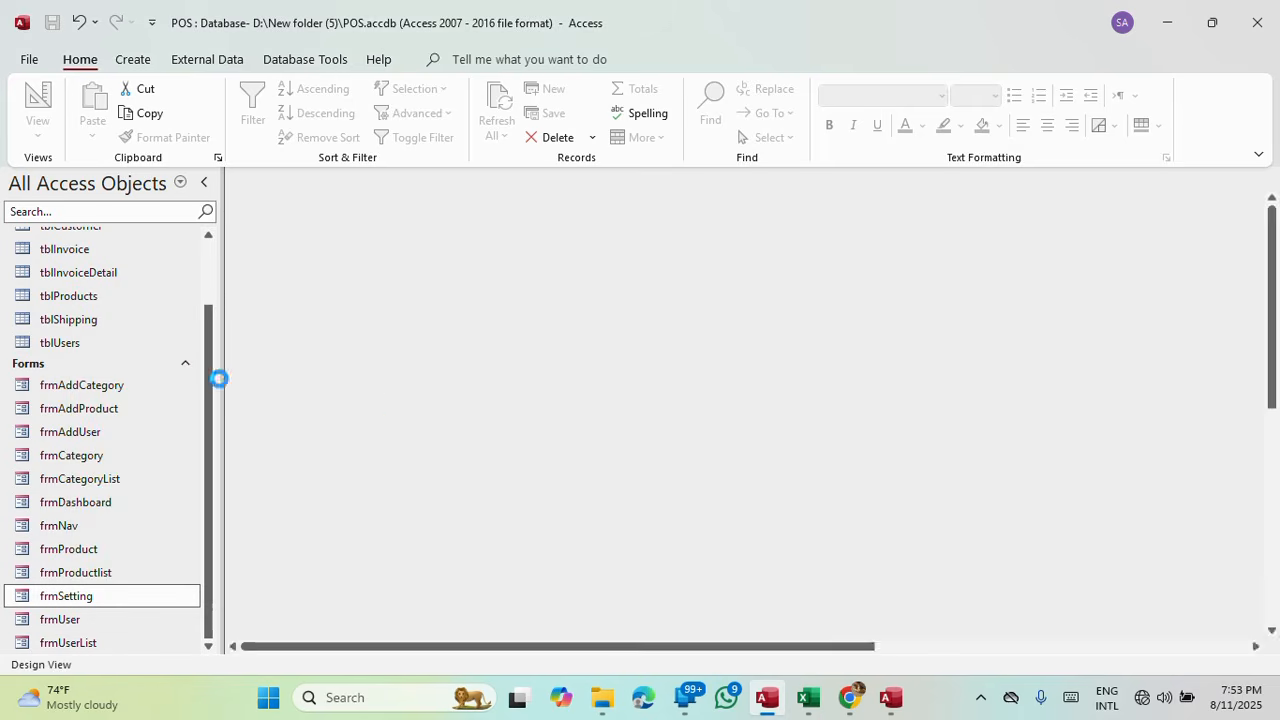
{"action": "scroll", "coordinate": [513, 423], "scroll_direction": "down", "scroll_amount": 3}
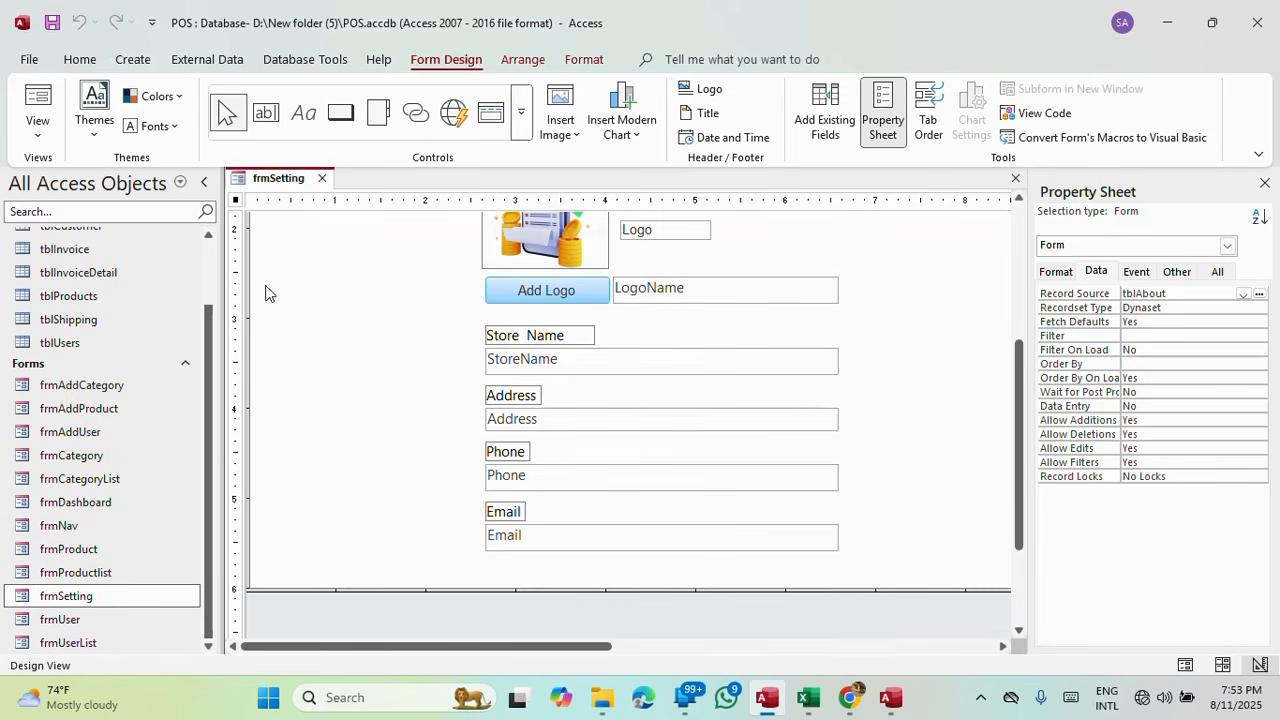
{"action": "left_click_drag", "start_coordinate": [236, 277], "coordinate": [269, 545]}
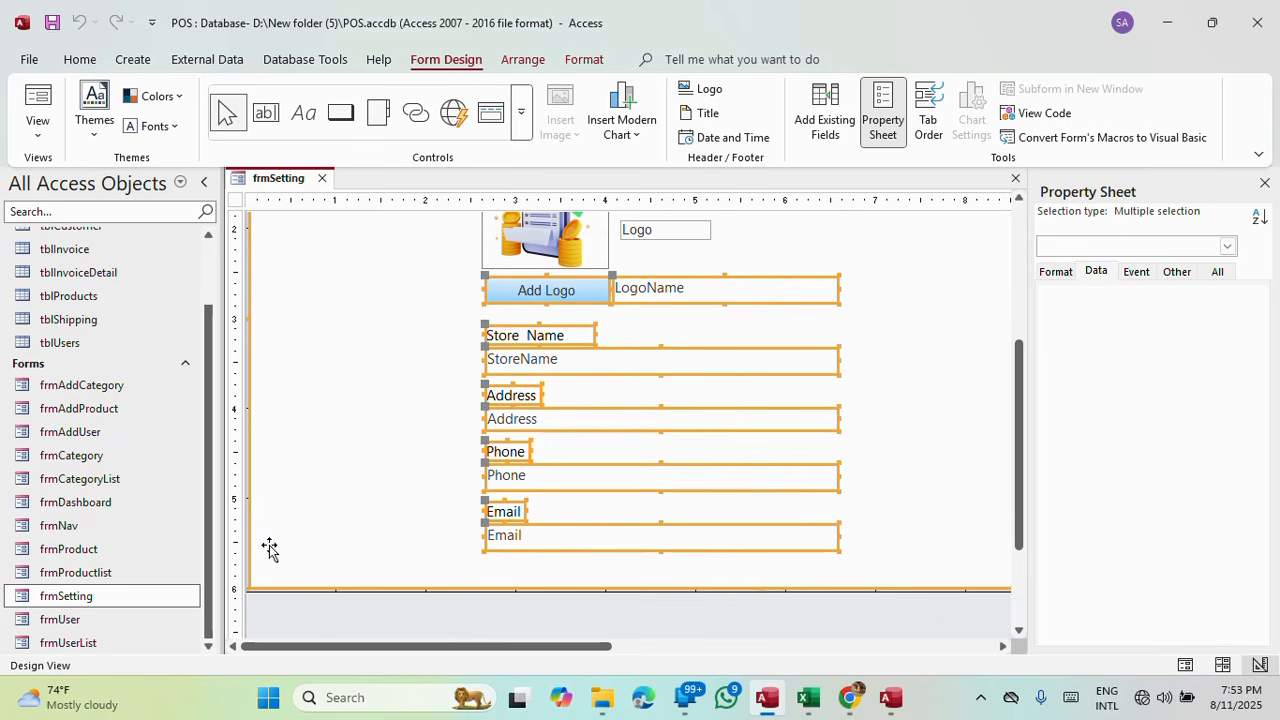
{"action": "key", "text": "Down"}
{"action": "key", "text": "Down"}
{"action": "key", "text": "Down"}
{"action": "key", "text": "Down"}
{"action": "key", "text": "Down"}
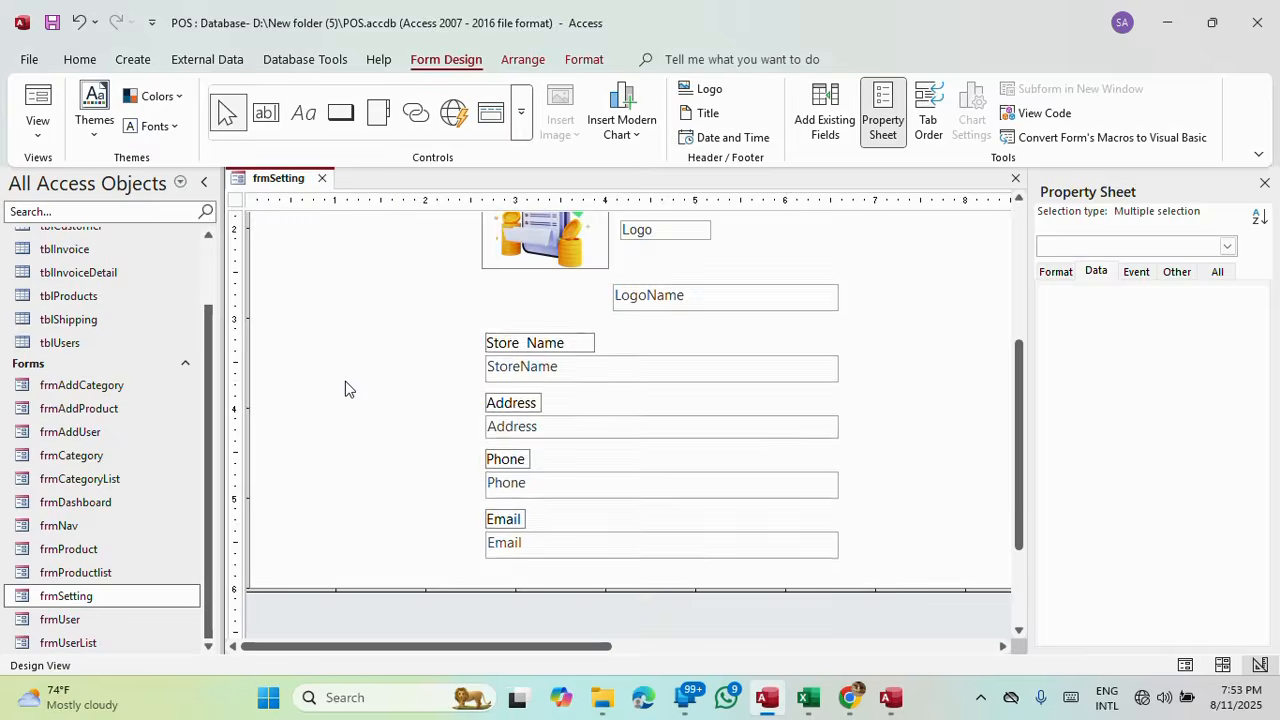
Save and close frmSetting, check the new spacing below the logo in frmNav, and close frmNav.
{"action": "left_click", "coordinate": [322, 178]}
{"action": "left_click", "coordinate": [561, 398]}
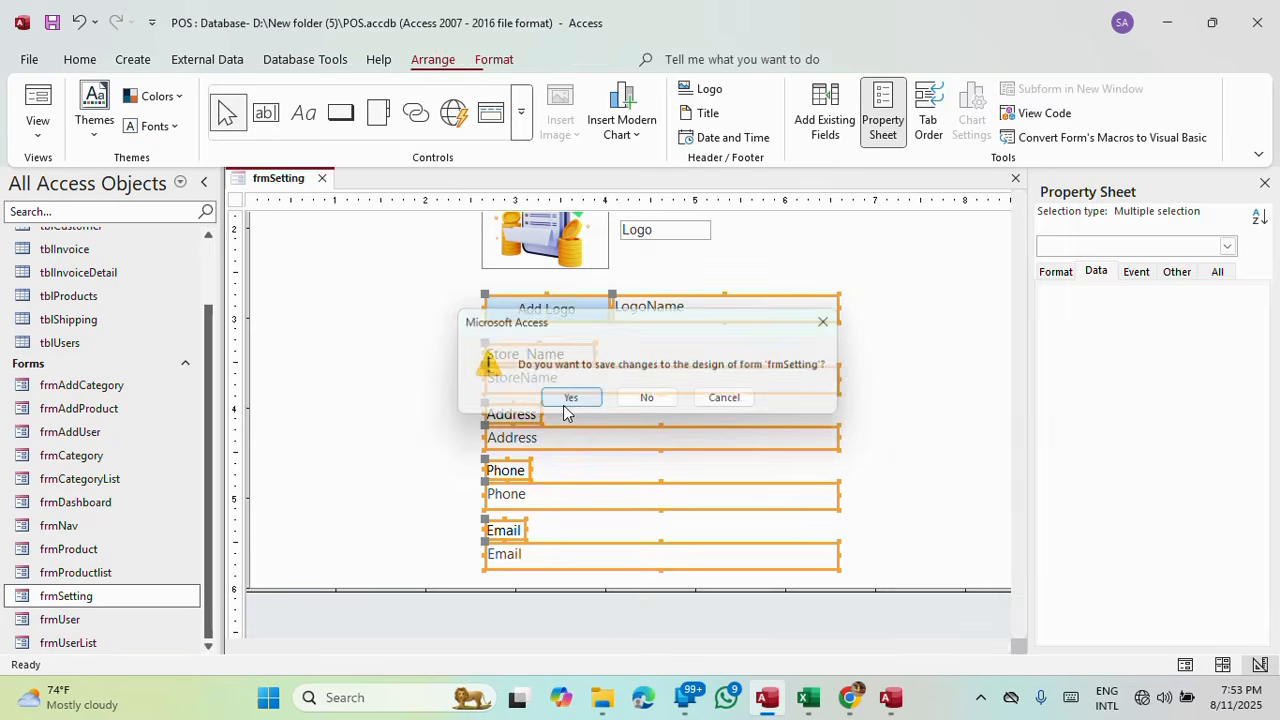
{"action": "double_click", "coordinate": [73, 526]}
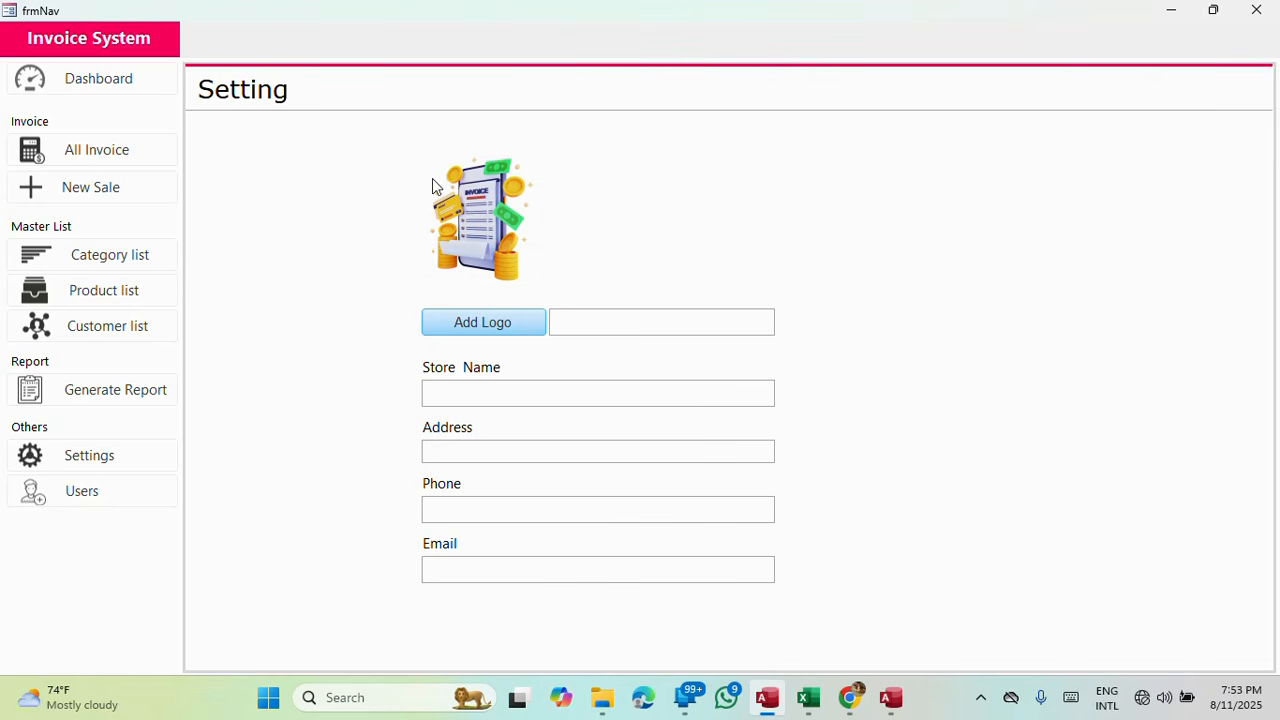
{"action": "right_click", "coordinate": [436, 6]}
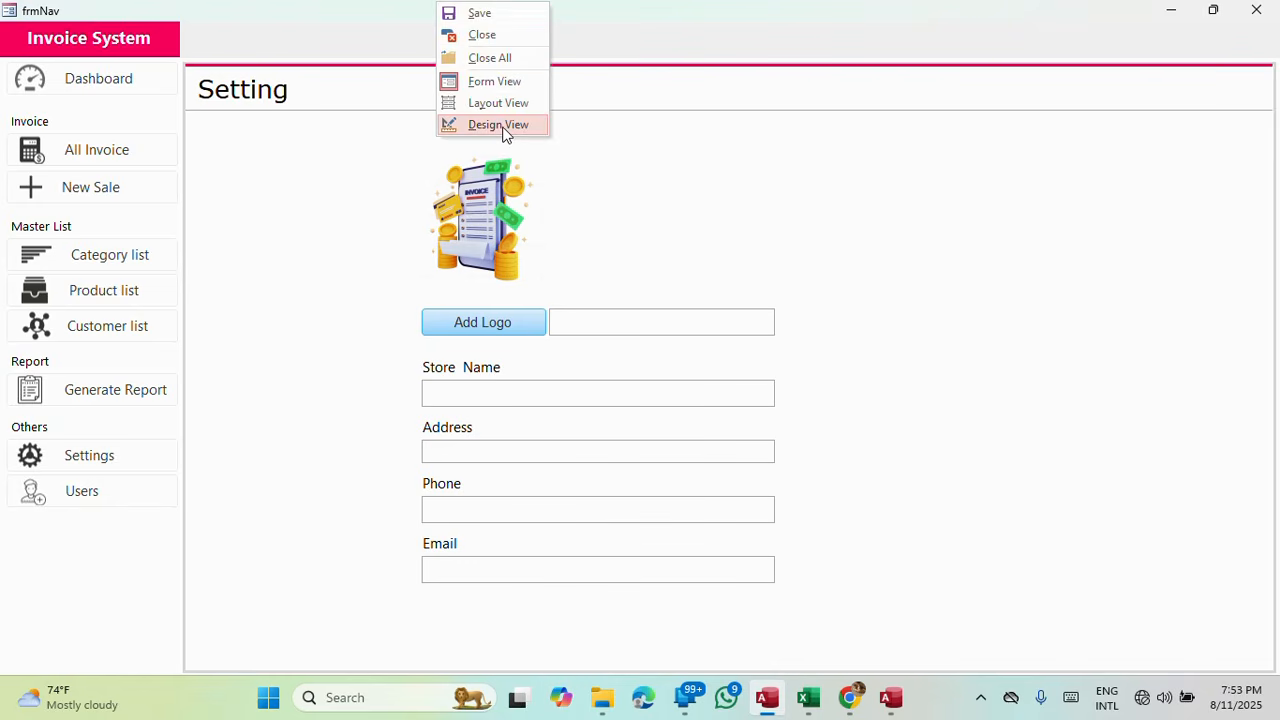
{"action": "left_click", "coordinate": [498, 125]}
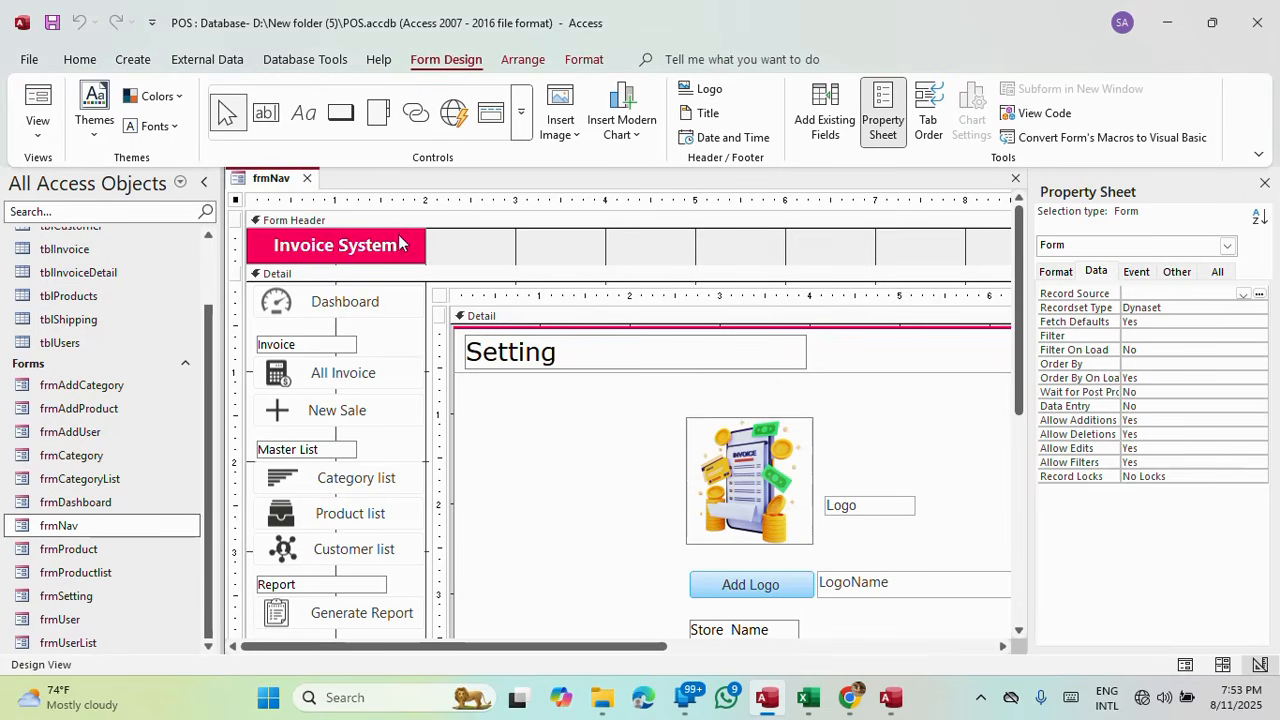
{"action": "left_click", "coordinate": [307, 178]}
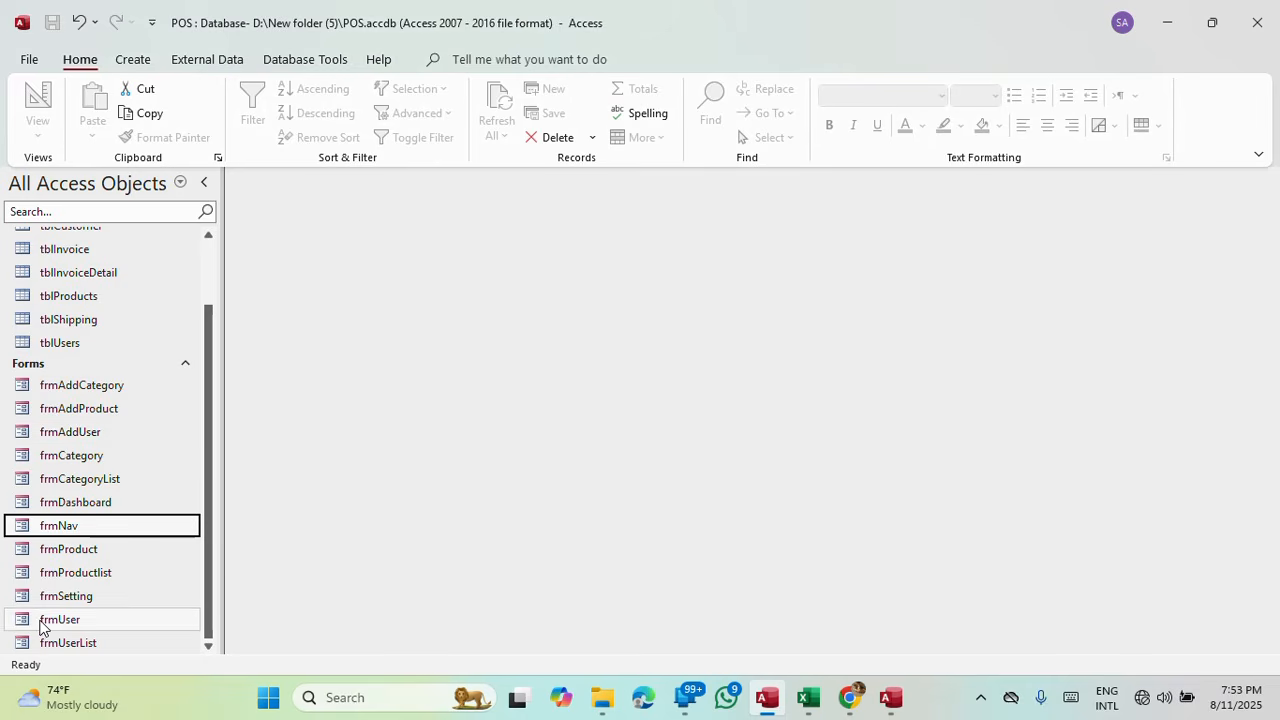
Reopen frmSetting in Design View and move the logo image, Add Logo button and all fields about 0.2 inches up.
{"action": "left_click", "coordinate": [68, 598]}
{"action": "right_click", "coordinate": [70, 603]}
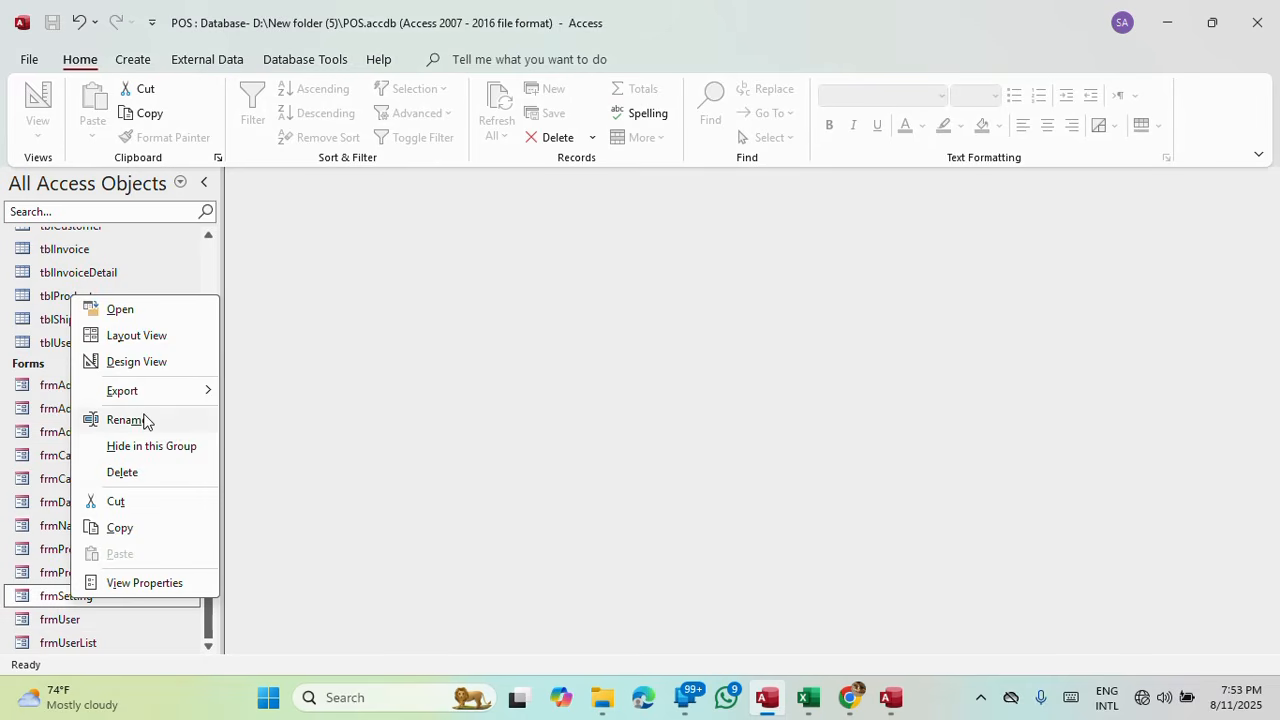
{"action": "left_click", "coordinate": [149, 364]}
{"action": "scroll", "coordinate": [530, 365], "scroll_direction": "down", "scroll_amount": 3}
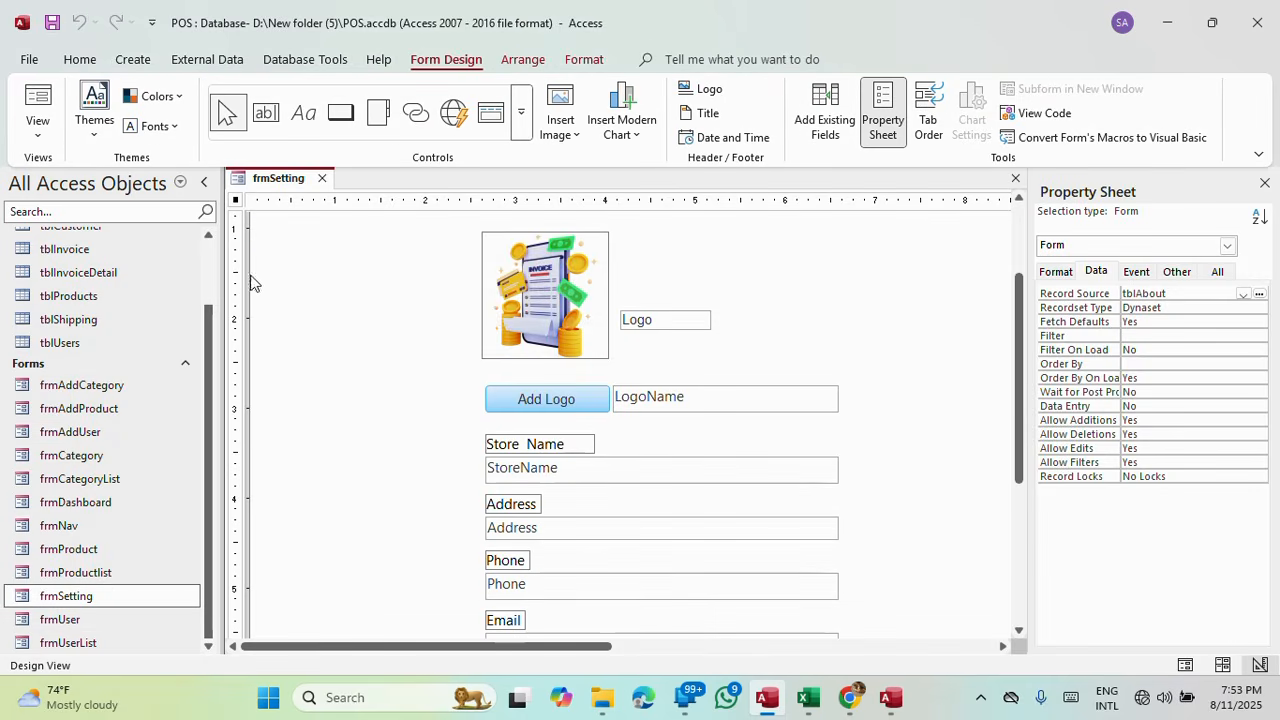
{"action": "scroll", "coordinate": [251, 283], "scroll_direction": "up", "scroll_amount": 3}
{"action": "left_click_drag", "start_coordinate": [238, 305], "coordinate": [337, 597]}
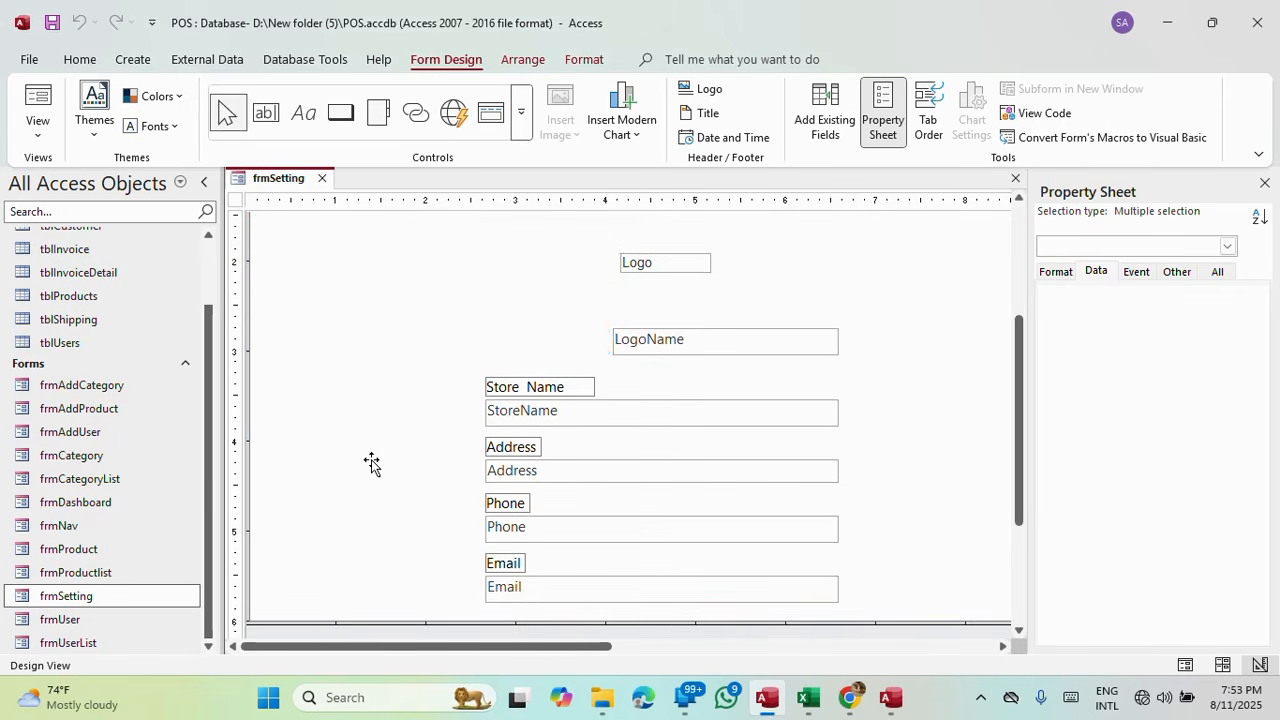
{"action": "scroll", "coordinate": [400, 457], "scroll_direction": "up", "scroll_amount": 5}
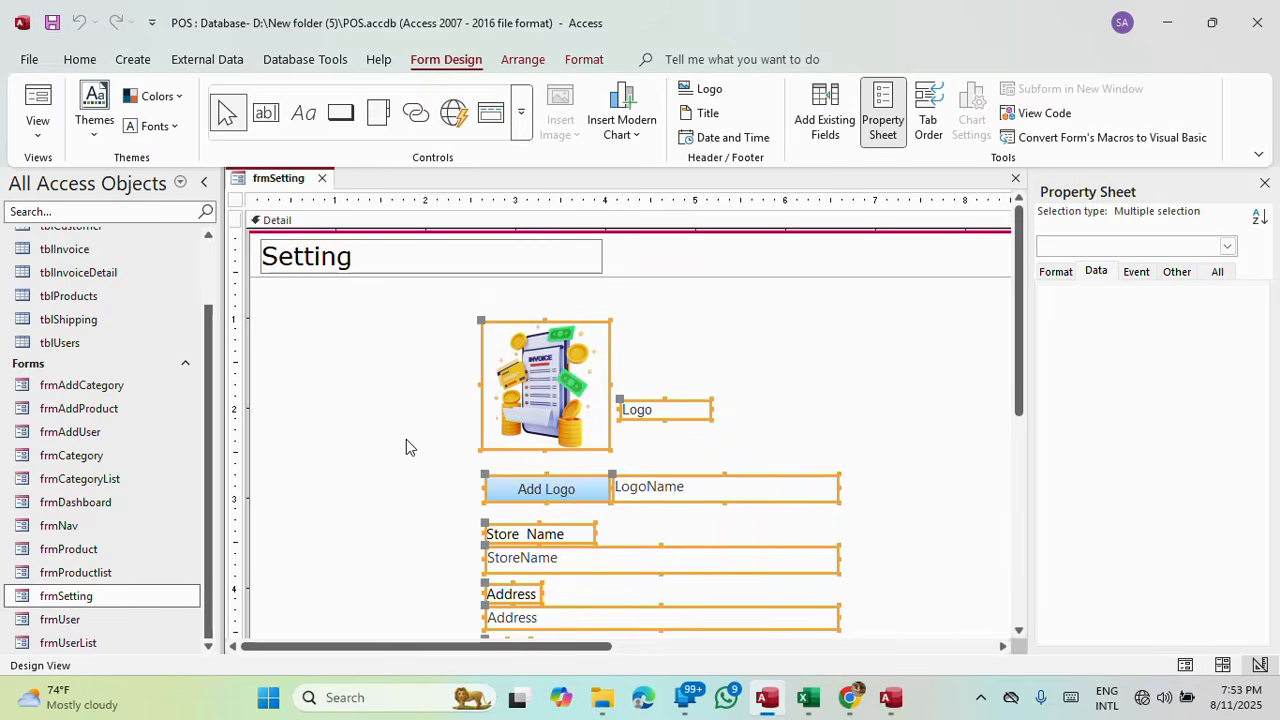
{"action": "key", "text": "Up"}
{"action": "key", "text": "Up"}
{"action": "key", "text": "Up"}
{"action": "key", "text": "Up"}
{"action": "key", "text": "Up"}
{"action": "scroll", "coordinate": [340, 383], "scroll_direction": "down", "scroll_amount": 5}
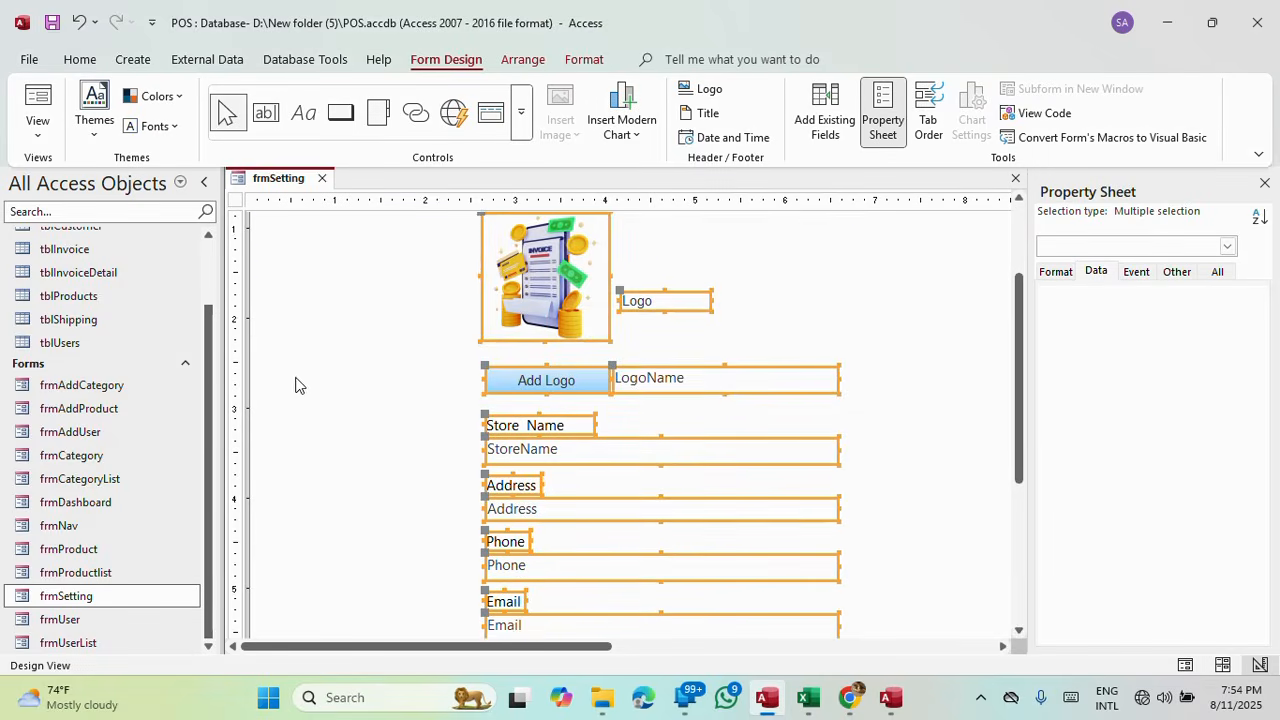
Open frmAddUser in Design View and copy the footer's Save and Cancel buttons together with the line above them.
{"action": "right_click", "coordinate": [112, 432]}
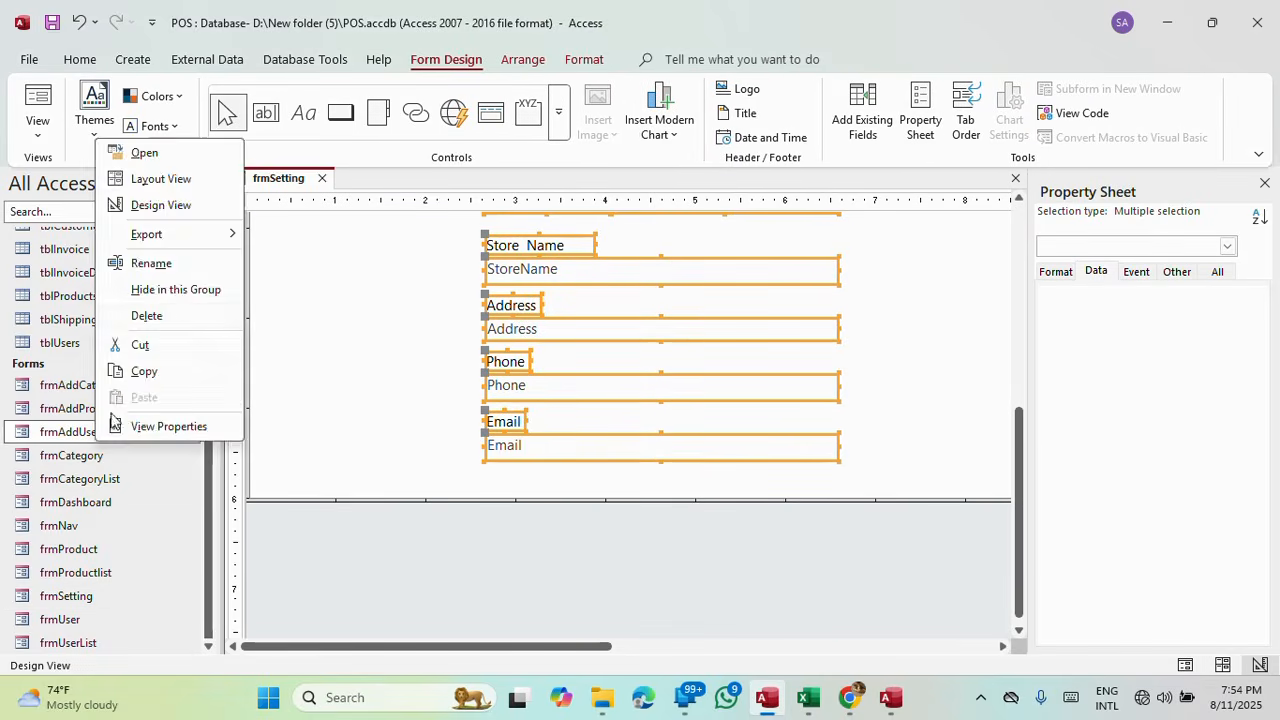
{"action": "left_click", "coordinate": [182, 204]}
{"action": "scroll", "coordinate": [330, 420], "scroll_direction": "down", "scroll_amount": 4}
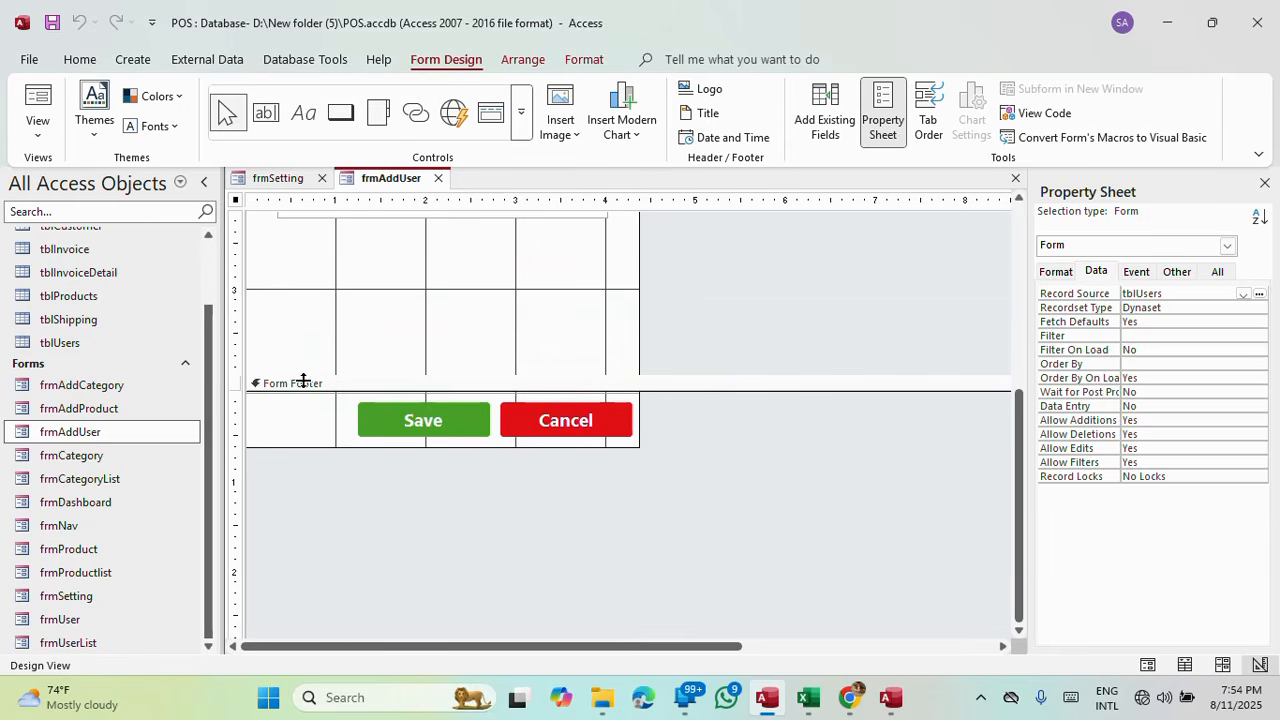
{"action": "left_click_drag", "start_coordinate": [299, 415], "coordinate": [617, 428]}
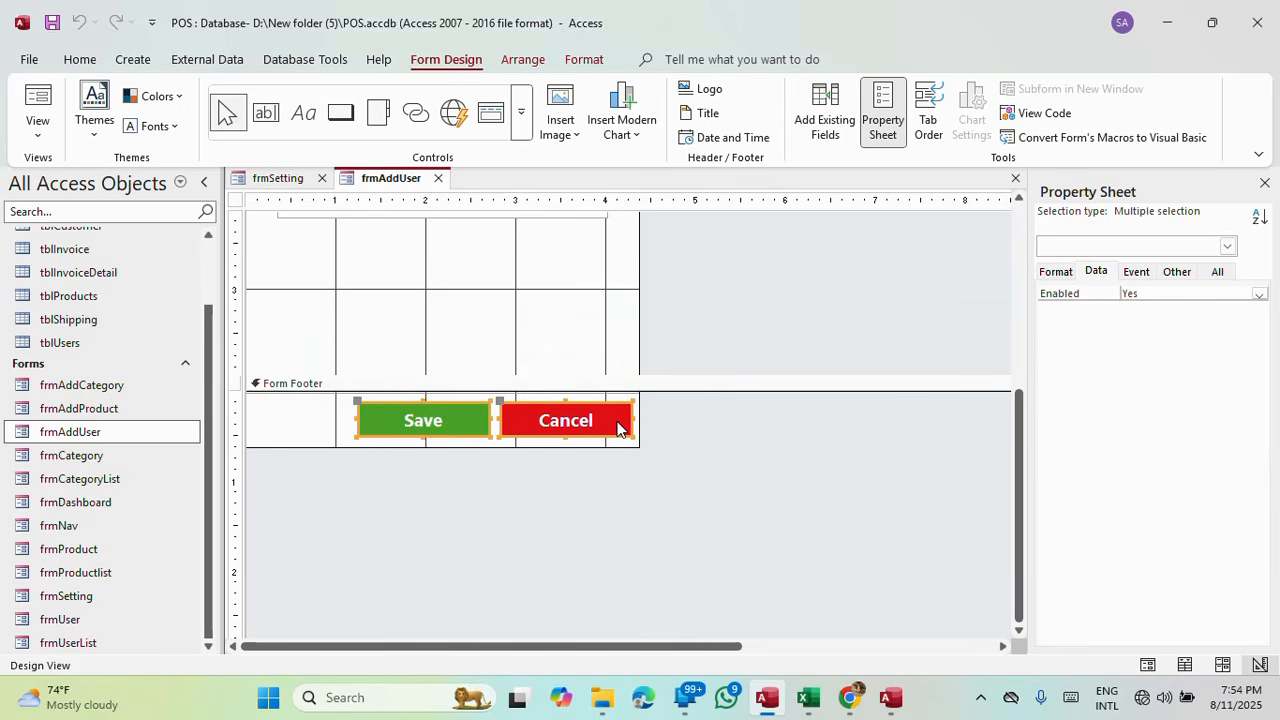
{"action": "left_click_drag", "start_coordinate": [299, 415], "coordinate": [616, 392]}
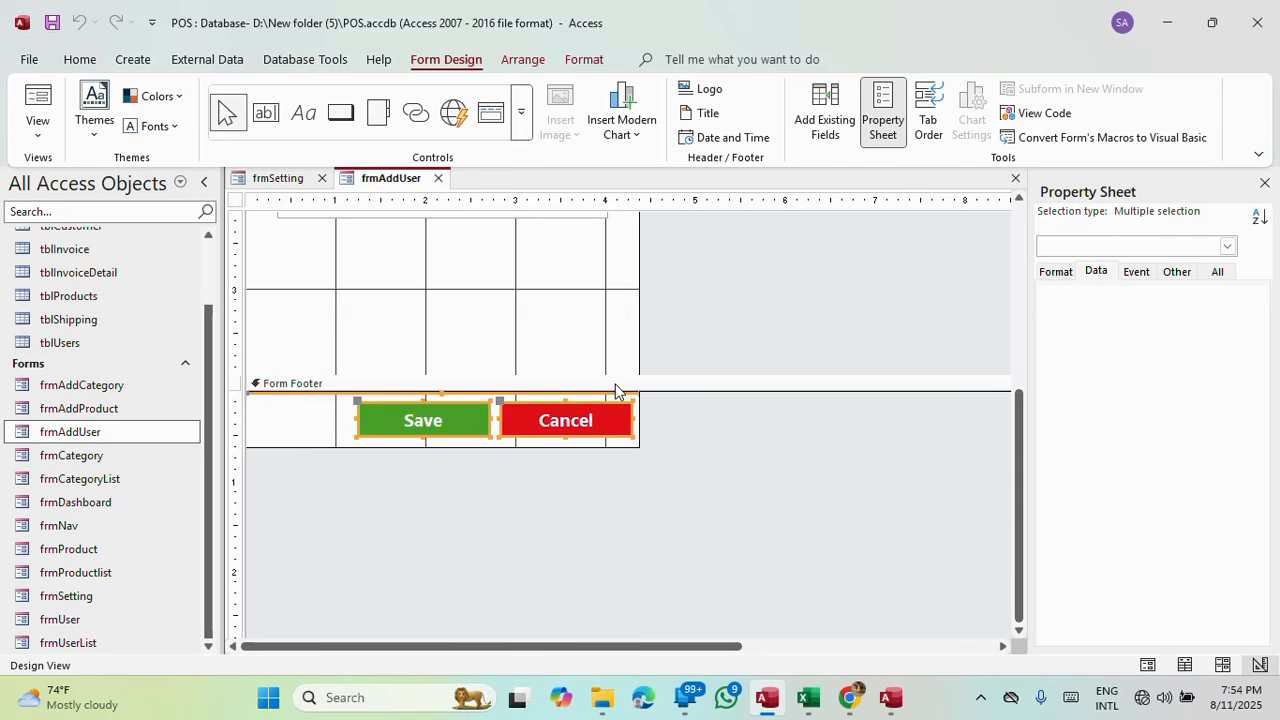
Paste the Save and Cancel buttons and their line into frmSetting's Detail section and nudge them up below the Email field.
{"action": "left_click", "coordinate": [280, 178]}
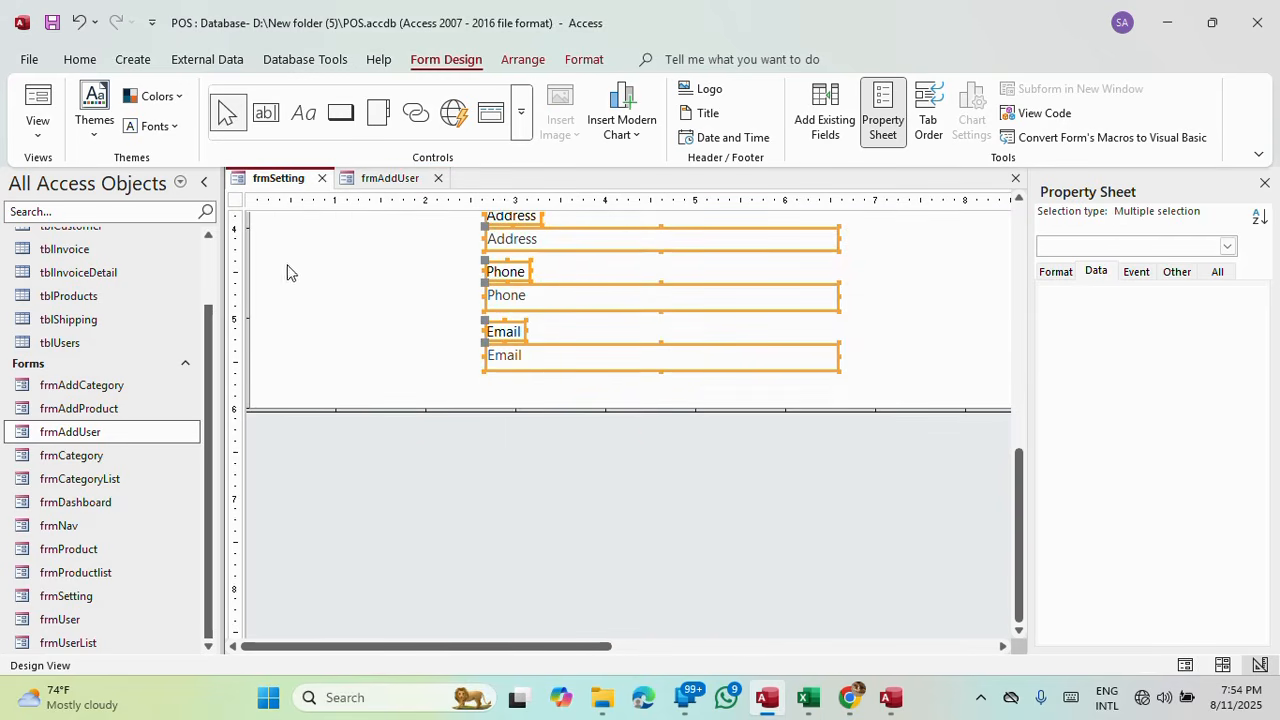
{"action": "scroll", "coordinate": [294, 320], "scroll_direction": "up", "scroll_amount": 5}
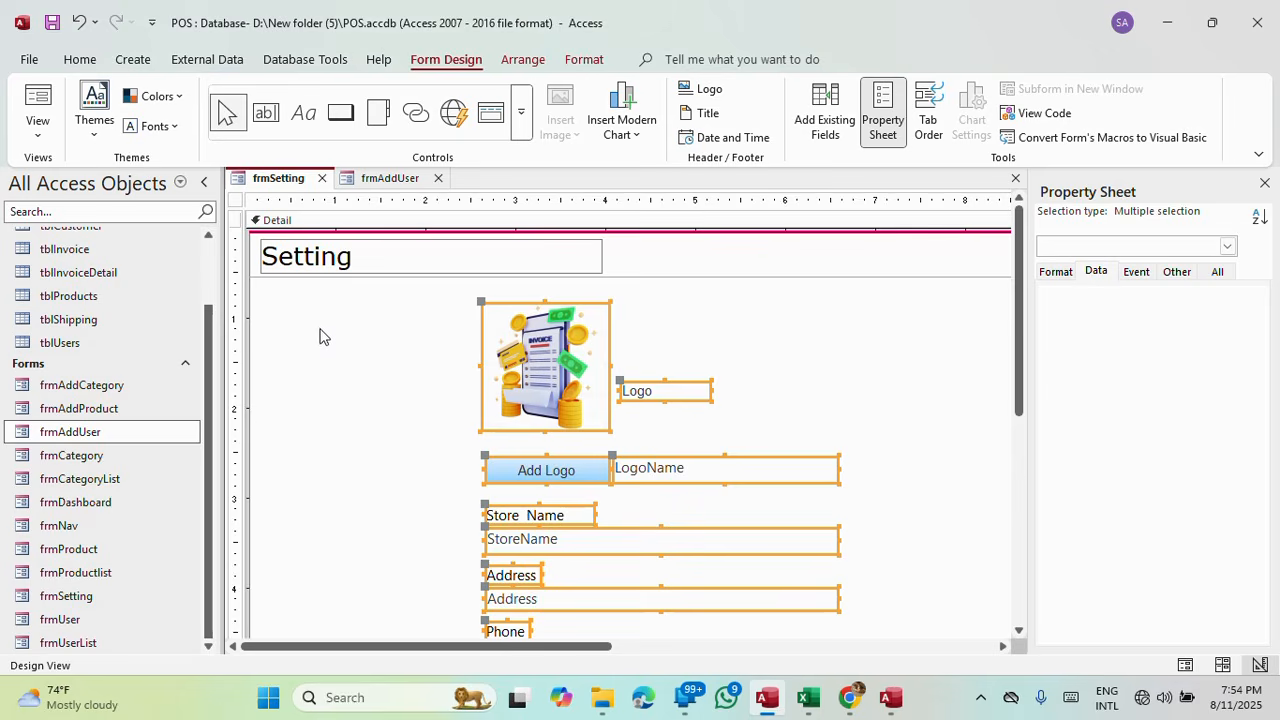
{"action": "scroll", "coordinate": [326, 343], "scroll_direction": "down", "scroll_amount": 2}
{"action": "scroll", "coordinate": [326, 343], "scroll_direction": "up", "scroll_amount": 2}
{"action": "right_click", "coordinate": [280, 181]}
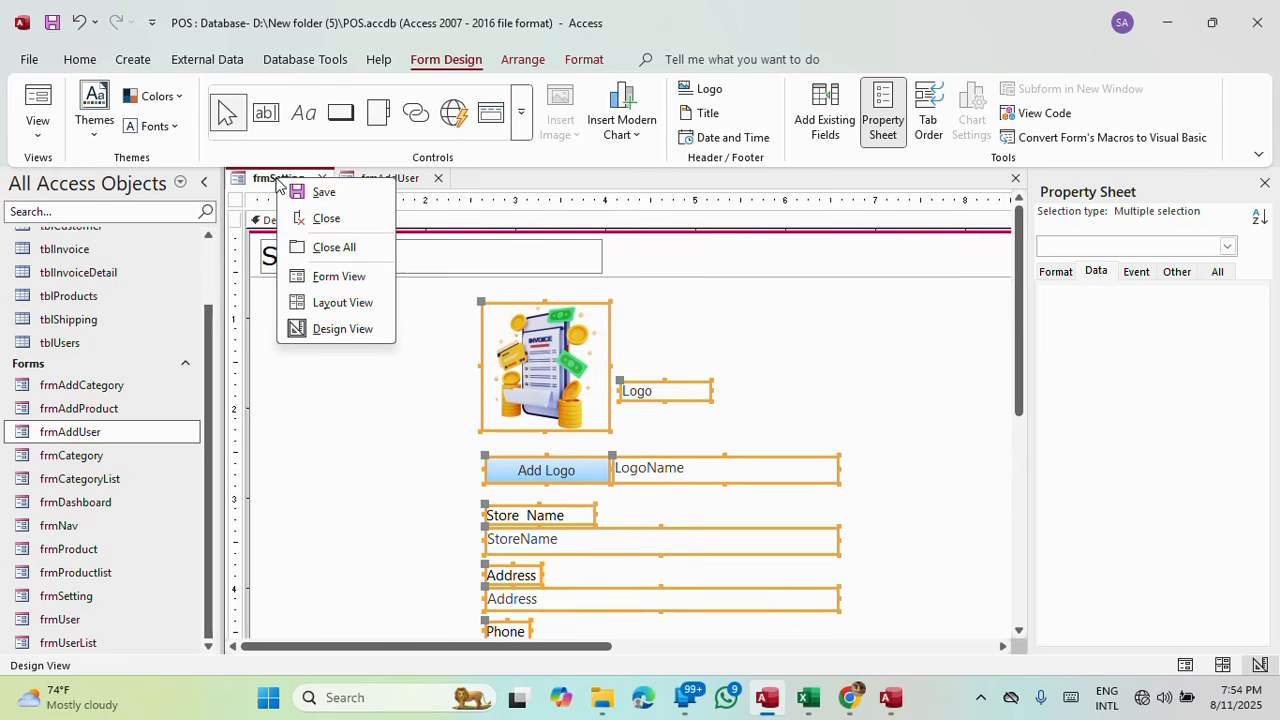
{"action": "key", "text": "Escape"}
{"action": "left_click", "coordinate": [494, 224]}
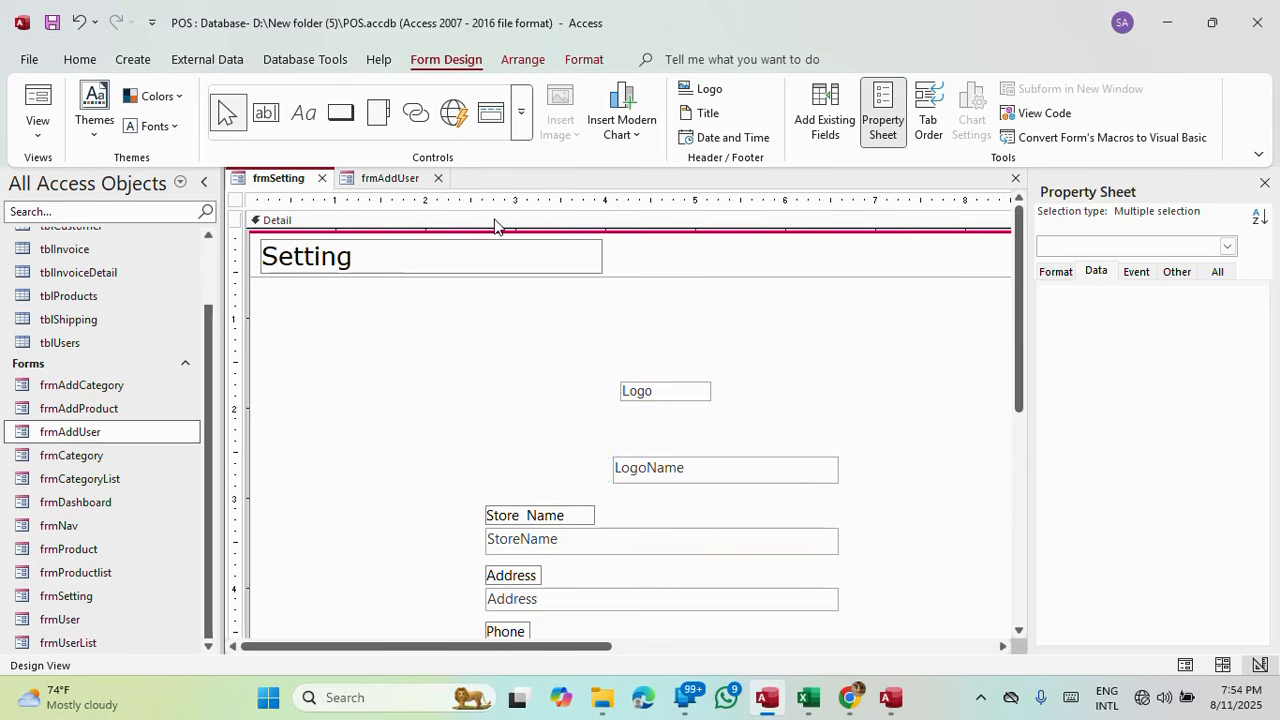
{"action": "scroll", "coordinate": [508, 252], "scroll_direction": "down", "scroll_amount": 2}
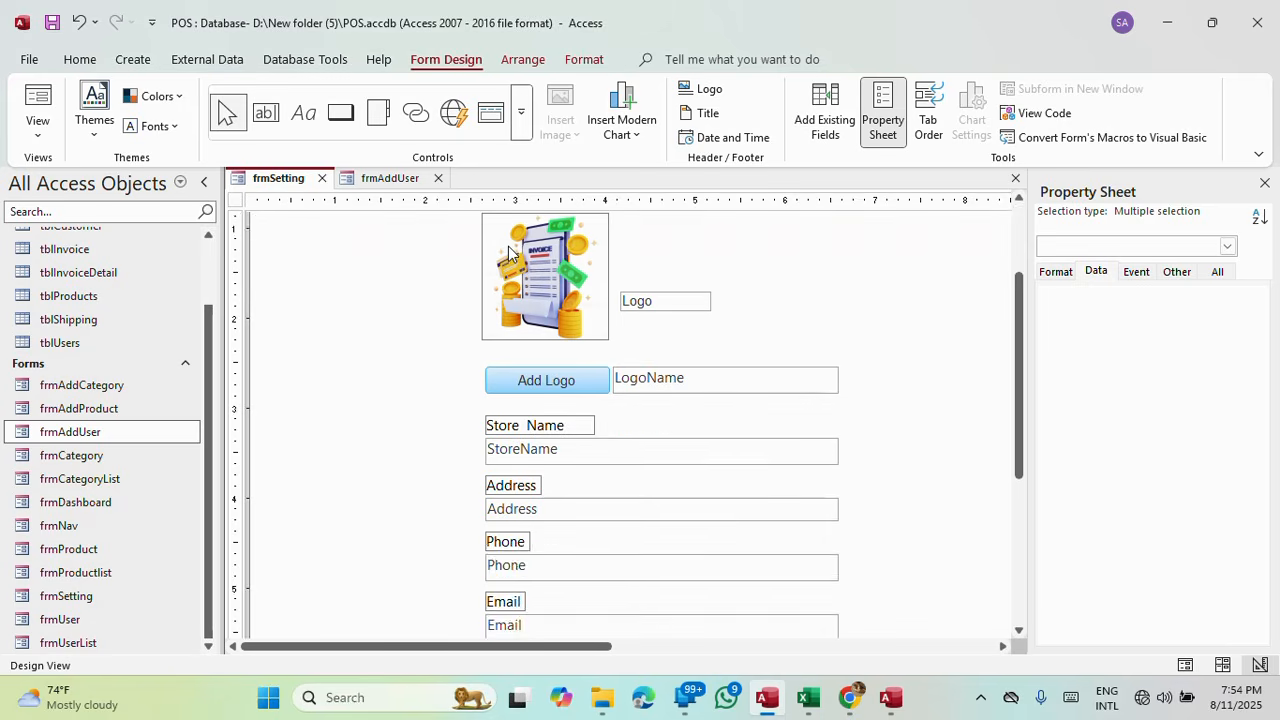
{"action": "scroll", "coordinate": [510, 253], "scroll_direction": "up", "scroll_amount": 2}
{"action": "scroll", "coordinate": [508, 252], "scroll_direction": "down", "scroll_amount": 5}
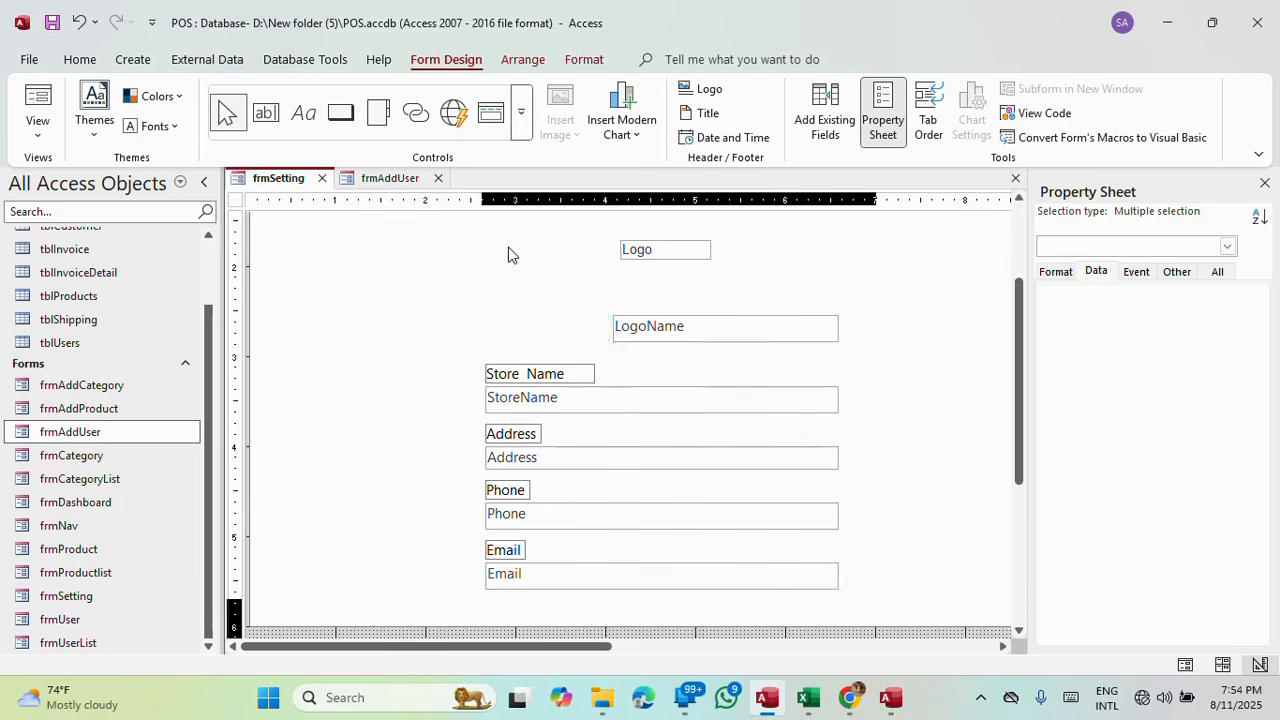
{"action": "key", "text": "Up"}
{"action": "key", "text": "Up"}
{"action": "key", "text": "Up"}
{"action": "key", "text": "Up"}
{"action": "key", "text": "Up"}
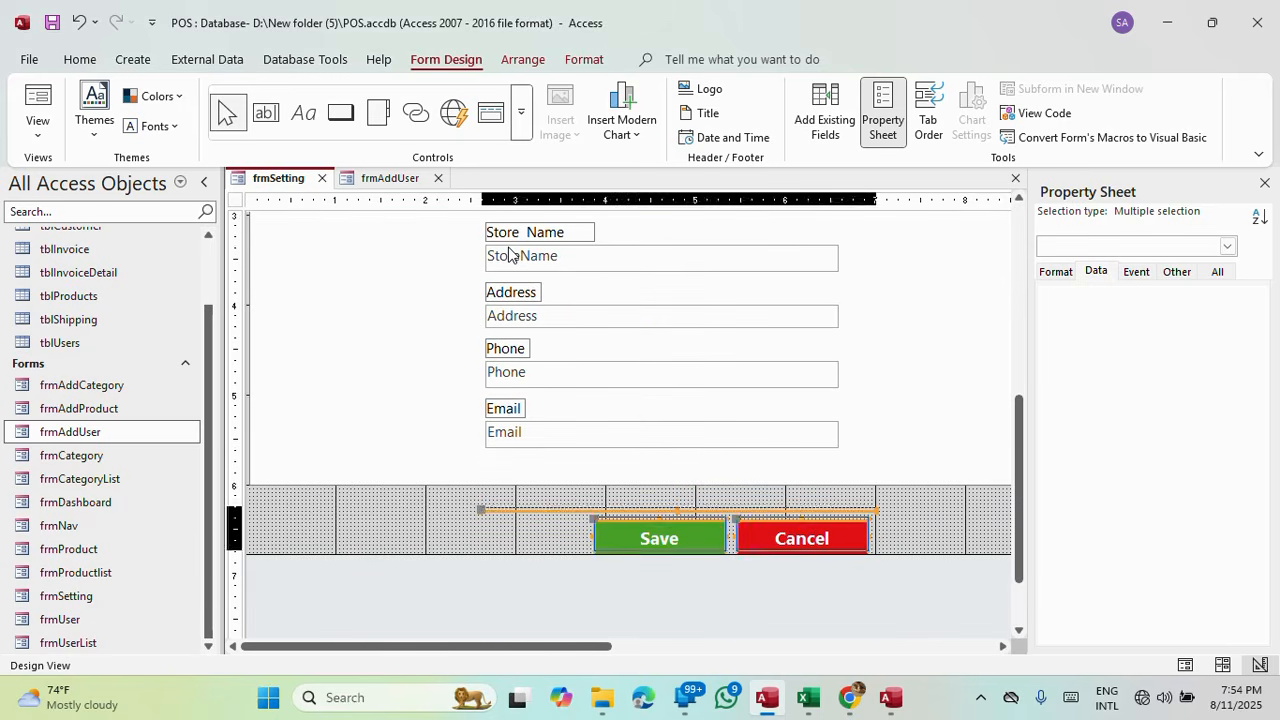
Extend frmSetting's background rectangle down about 0.7 inches so it covers the area behind the Save and Cancel buttons.
{"action": "left_click", "coordinate": [405, 510]}
{"action": "left_click", "coordinate": [407, 468]}
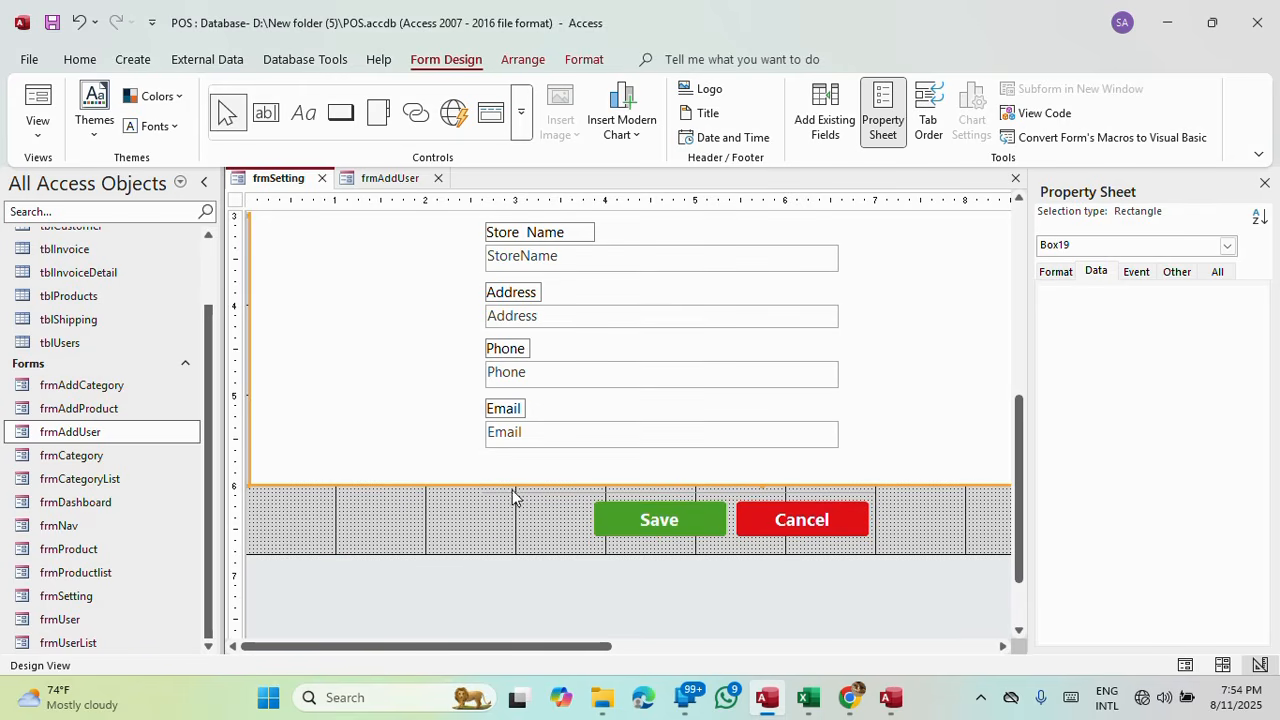
{"action": "left_click_drag", "start_coordinate": [766, 487], "coordinate": [769, 551]}
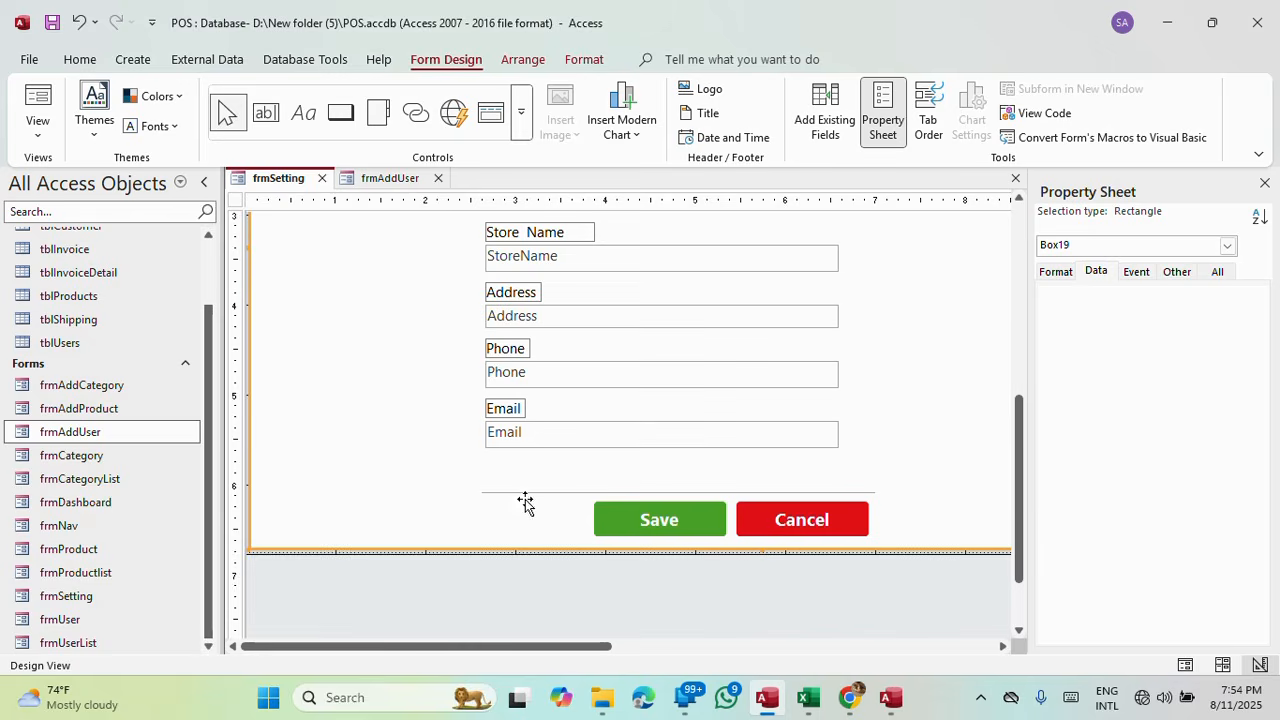
{"action": "scroll", "coordinate": [528, 596], "scroll_direction": "up", "scroll_amount": 3}
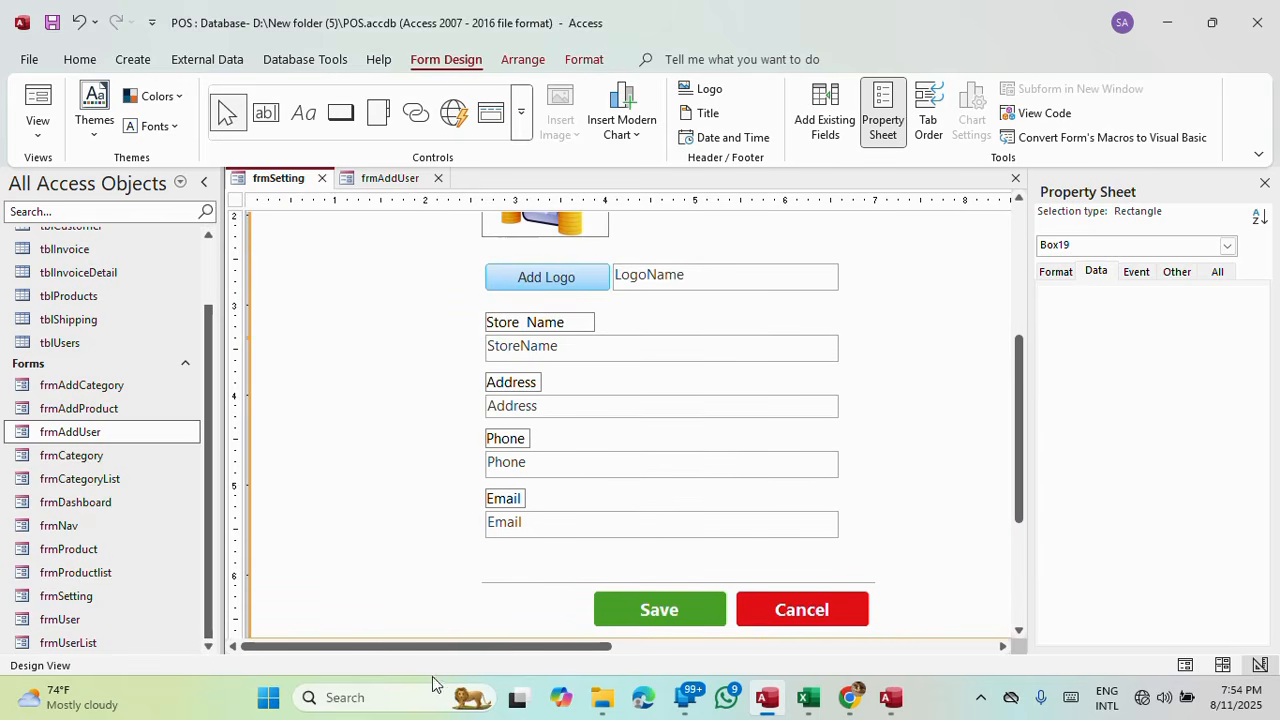
{"action": "scroll", "coordinate": [409, 540], "scroll_direction": "down", "scroll_amount": 5}
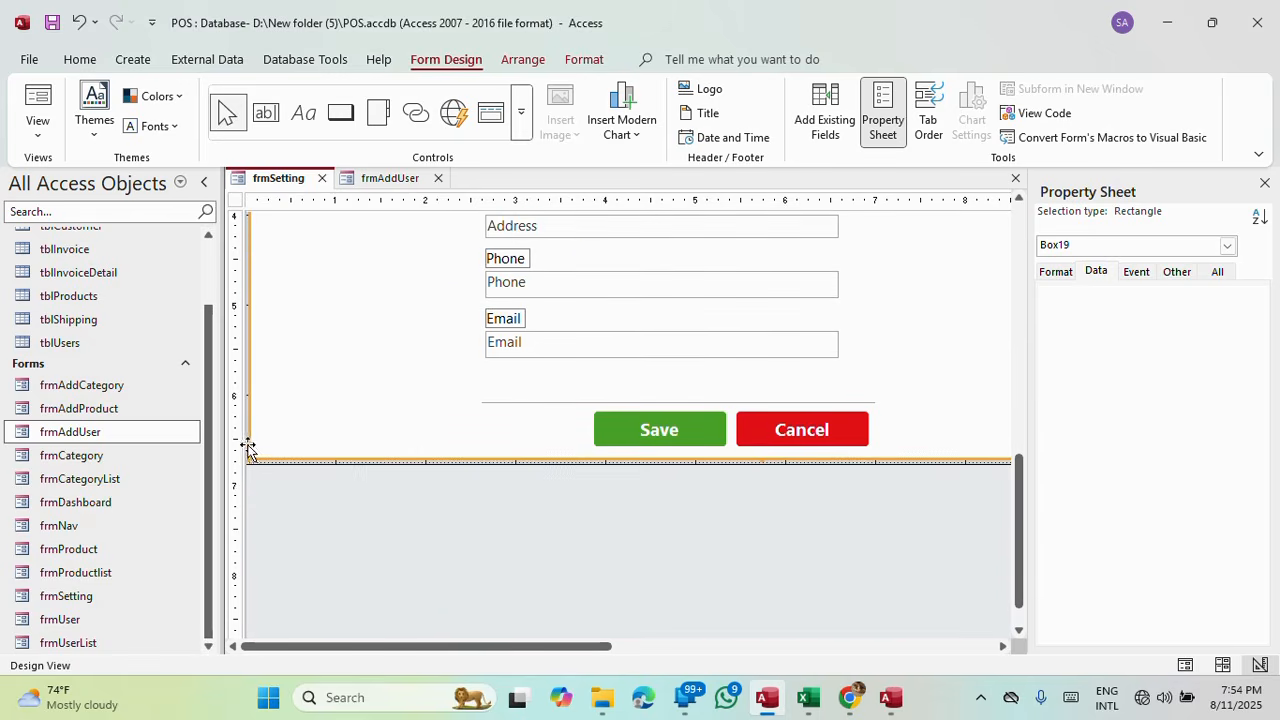
Left-align the line above the Save and Cancel buttons with the line under the Setting title and size both to the widest.
{"action": "left_click", "coordinate": [343, 526]}
{"action": "left_click", "coordinate": [546, 402]}
{"action": "left_click", "coordinate": [503, 506]}
{"action": "left_click", "coordinate": [541, 403]}
{"action": "scroll", "coordinate": [541, 405], "scroll_direction": "up", "scroll_amount": 10}
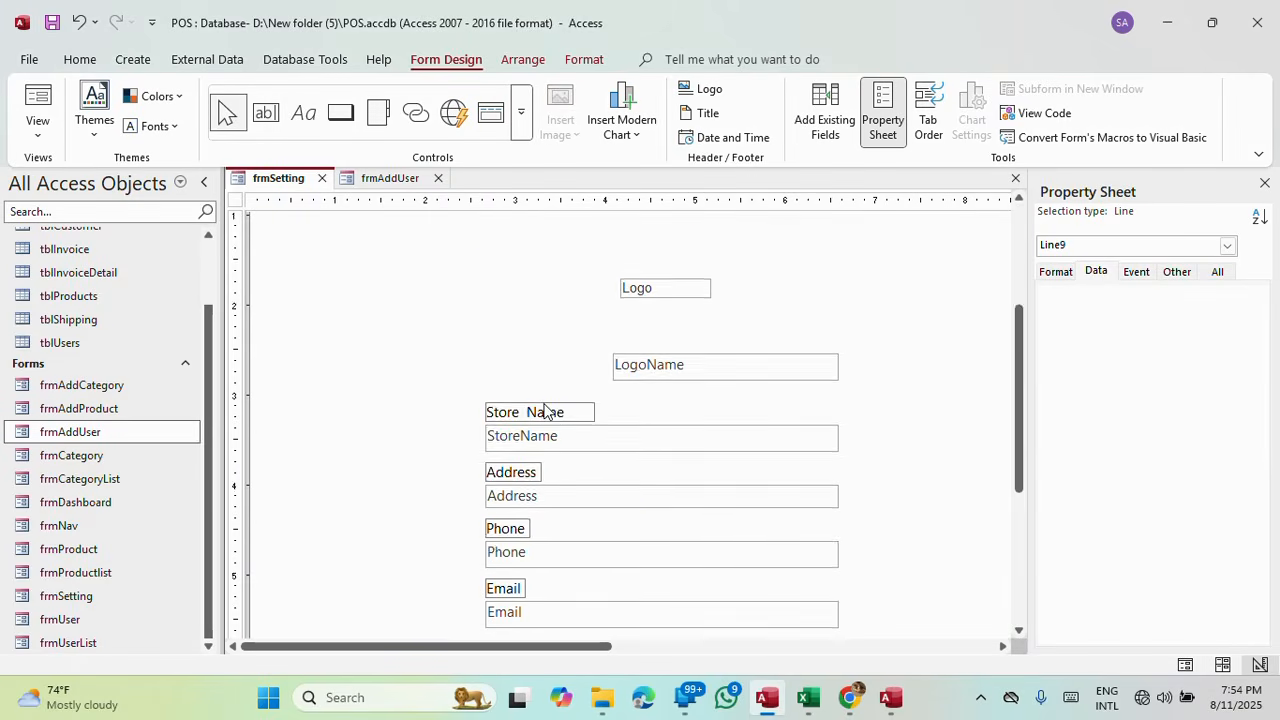
{"action": "left_click", "coordinate": [603, 277], "text": "shift"}
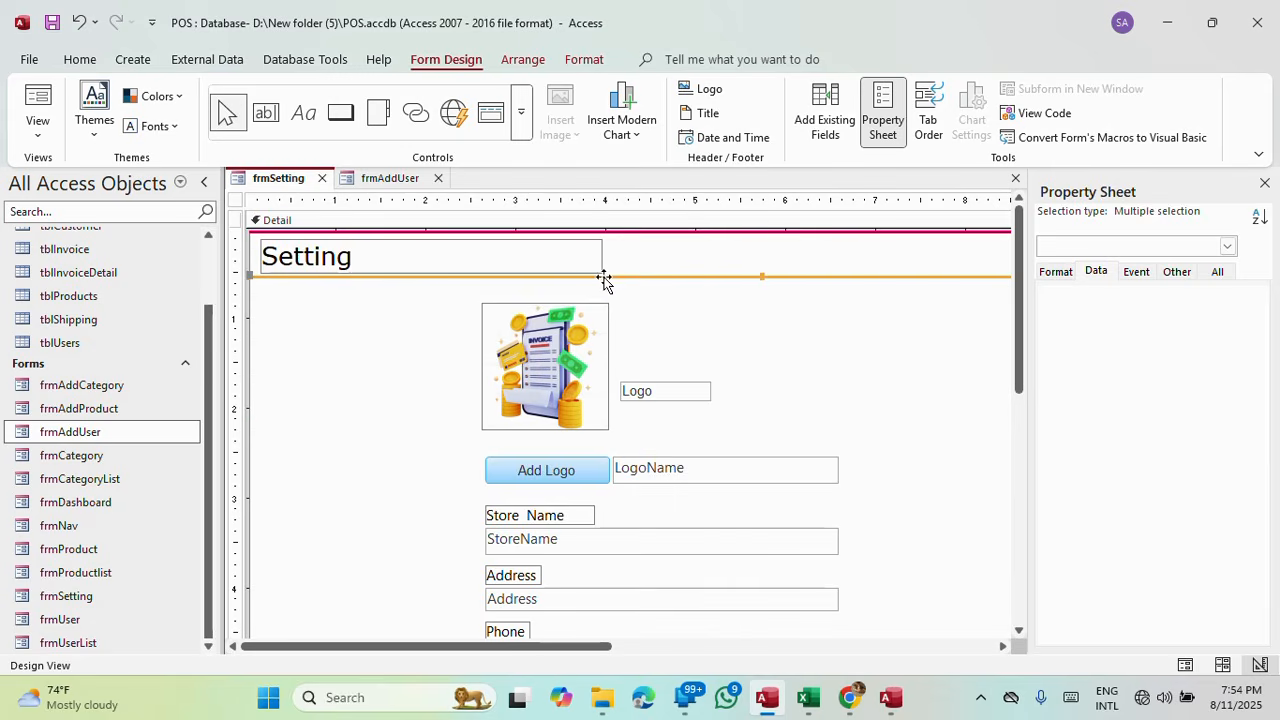
{"action": "right_click", "coordinate": [603, 277]}
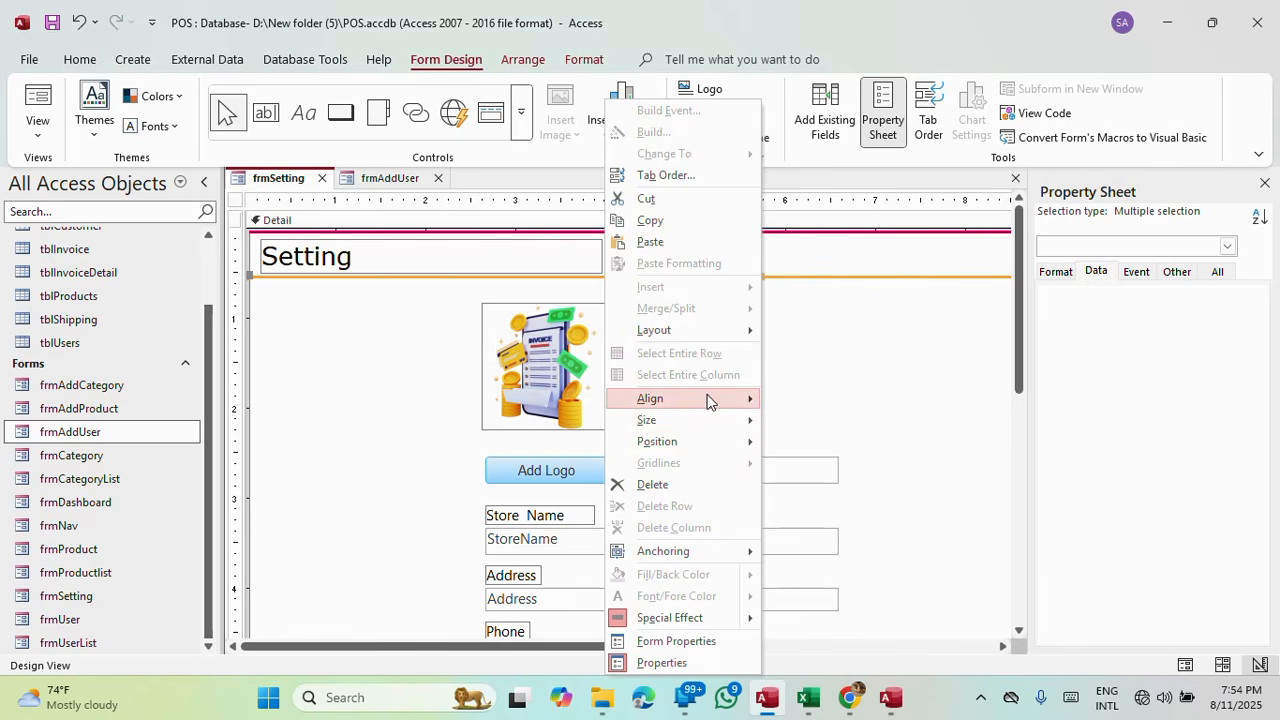
{"action": "mouse_move", "coordinate": [709, 399]}
{"action": "left_click", "coordinate": [814, 406]}
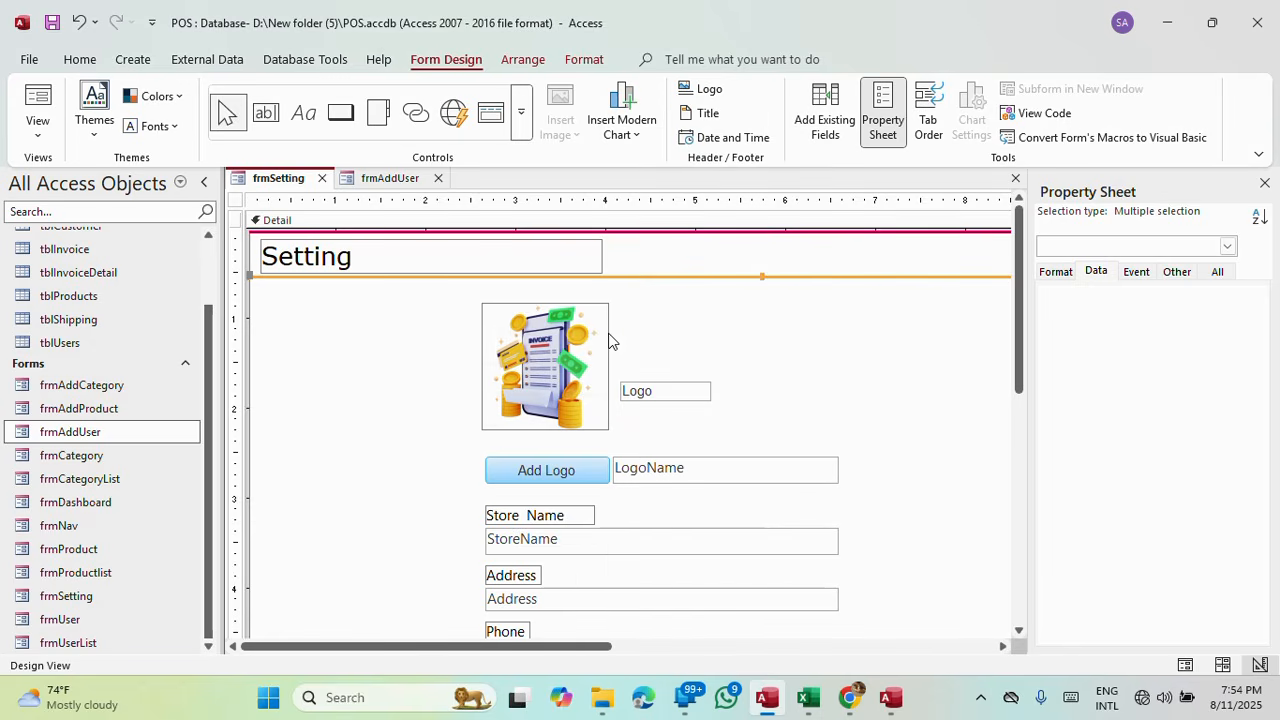
{"action": "right_click", "coordinate": [511, 275]}
{"action": "mouse_move", "coordinate": [581, 420]}
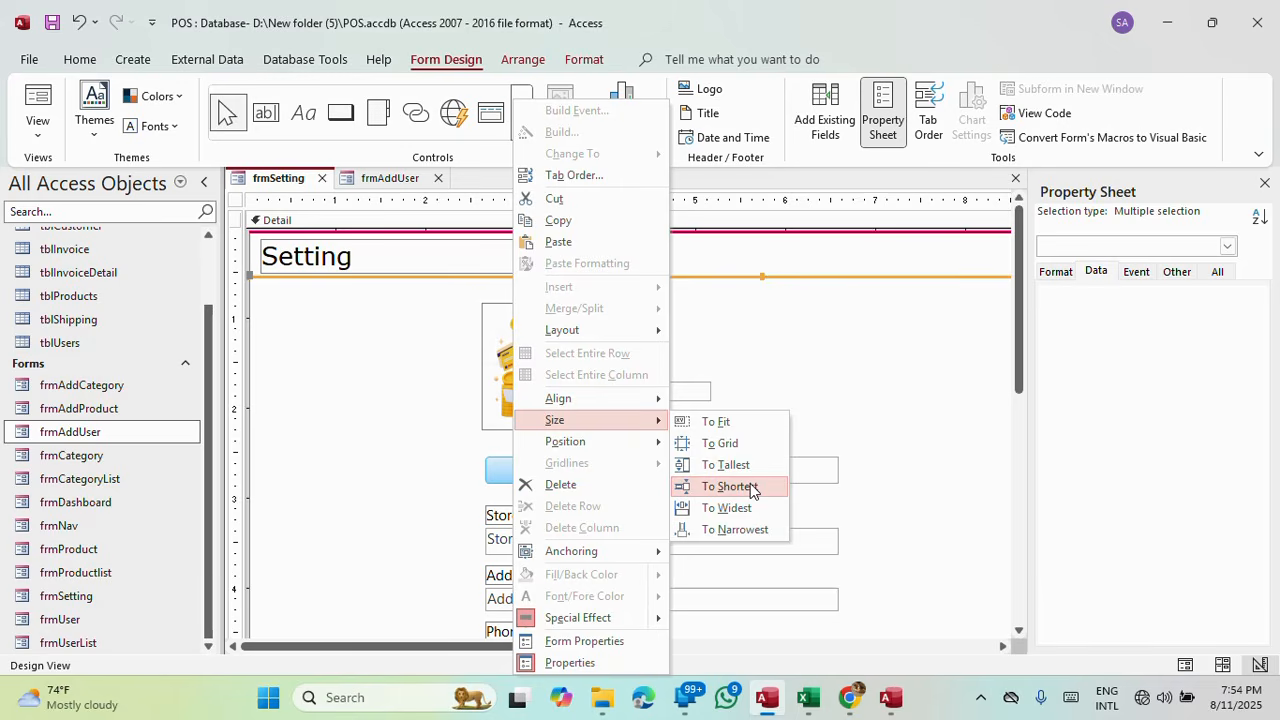
{"action": "left_click", "coordinate": [743, 507]}
{"action": "scroll", "coordinate": [559, 446], "scroll_direction": "down", "scroll_amount": 3}
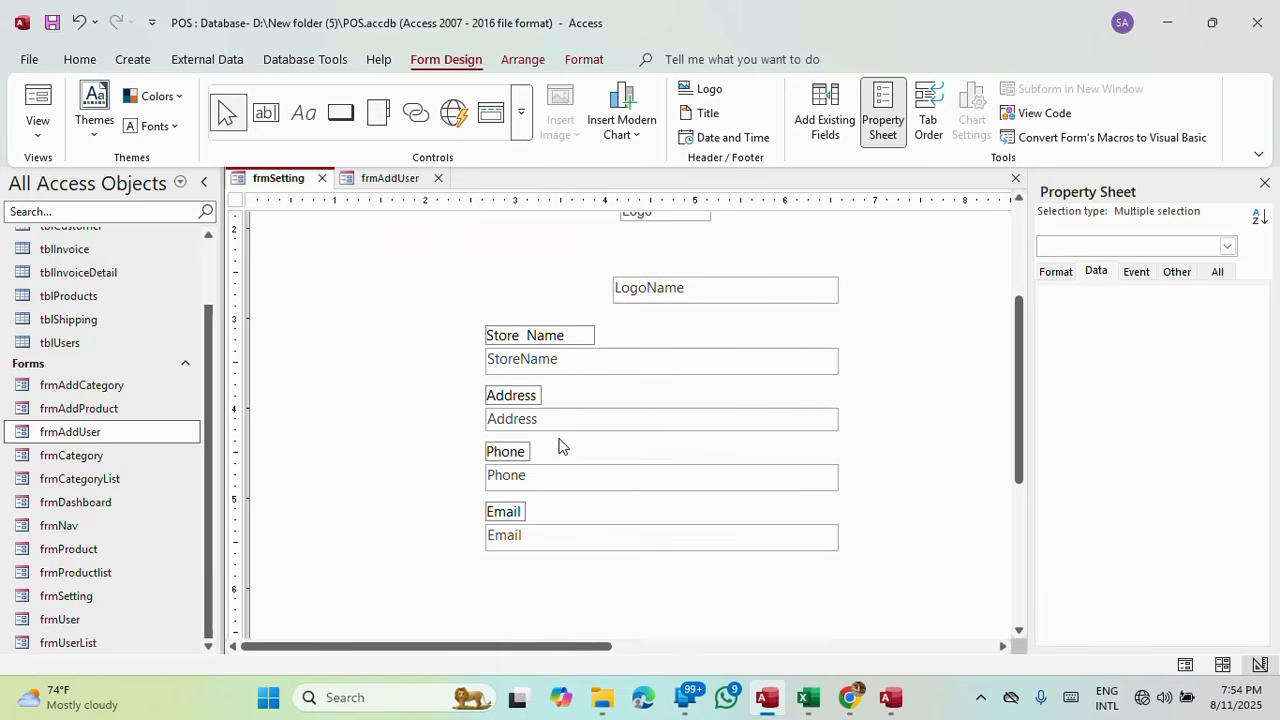
{"action": "scroll", "coordinate": [561, 446], "scroll_direction": "down", "scroll_amount": 3}
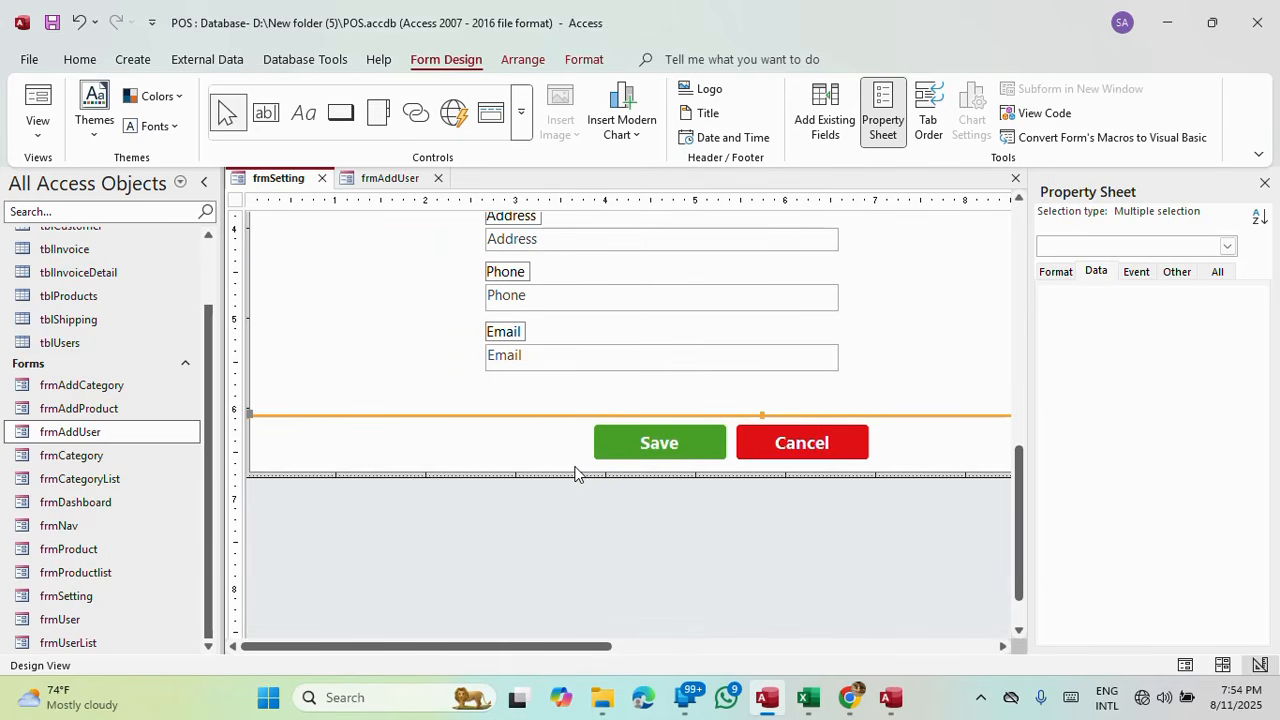
Save and close frmSetting, close frmAddUser, check the Save and Cancel row within frmNav, and close frmNav.
{"action": "left_click", "coordinate": [322, 178]}
{"action": "left_click", "coordinate": [571, 400]}
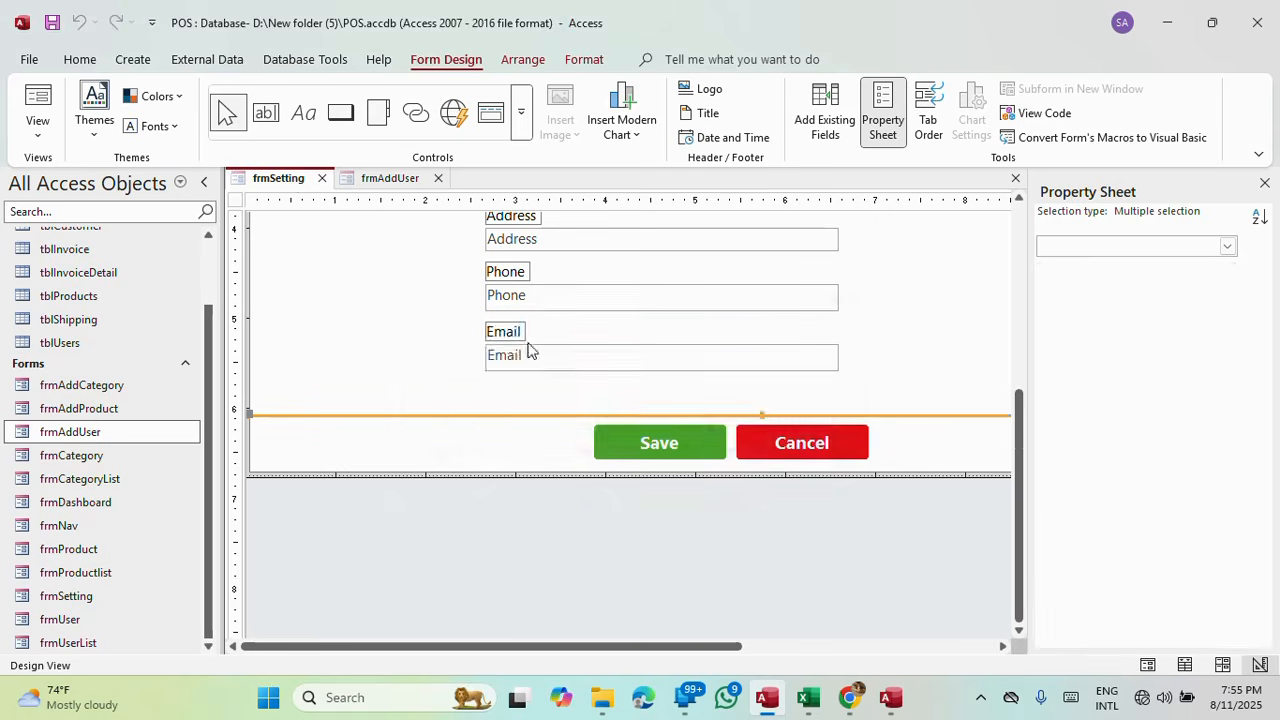
{"action": "left_click", "coordinate": [329, 178]}
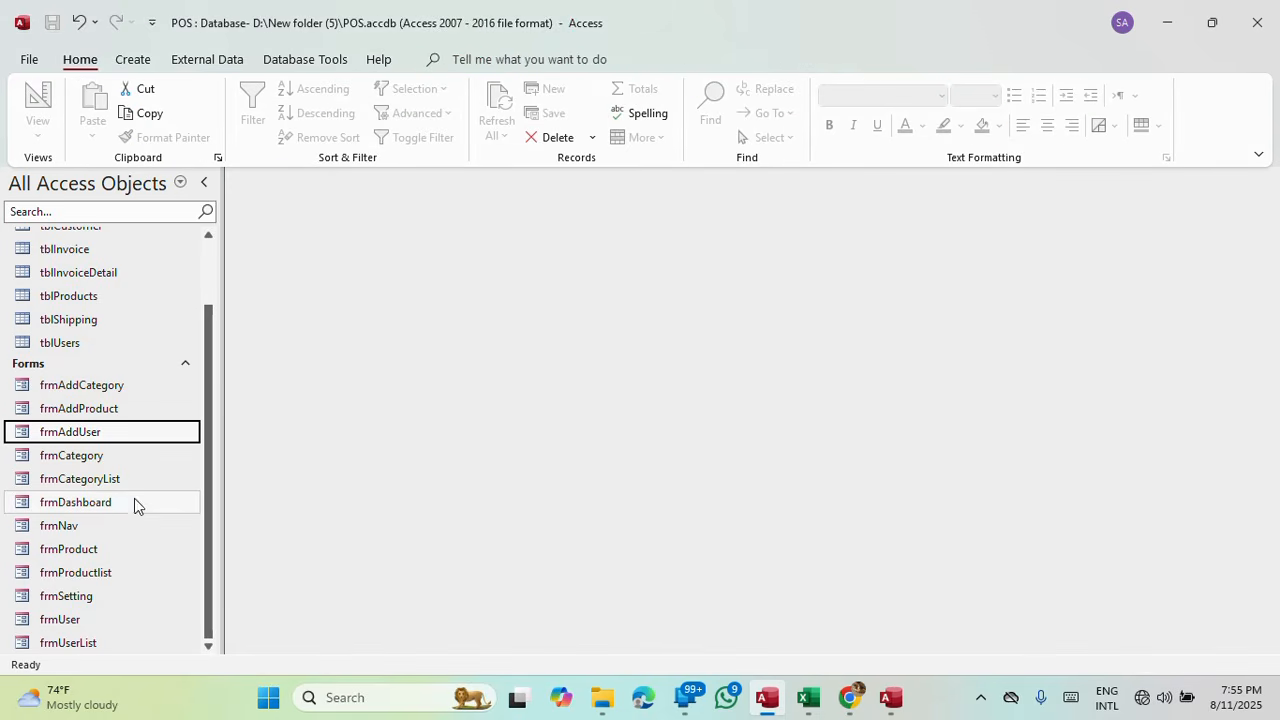
{"action": "left_click", "coordinate": [42, 535]}
{"action": "double_click", "coordinate": [42, 540]}
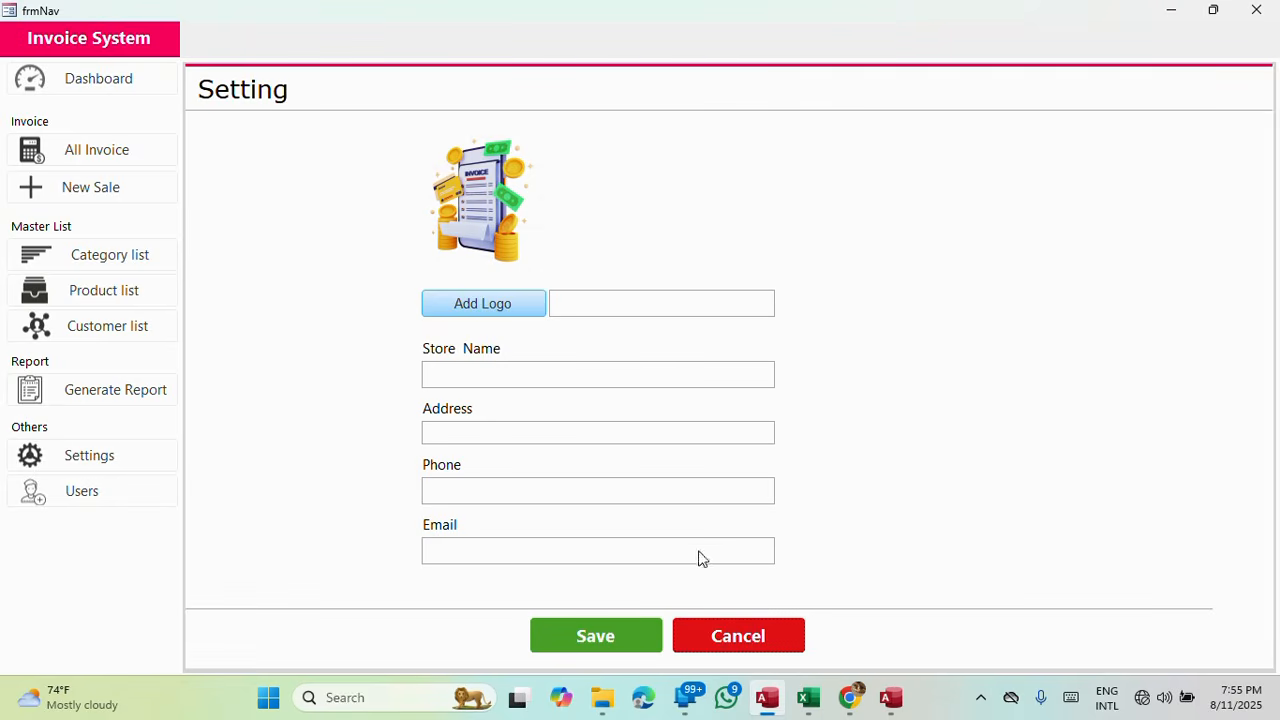
{"action": "right_click", "coordinate": [527, 8]}
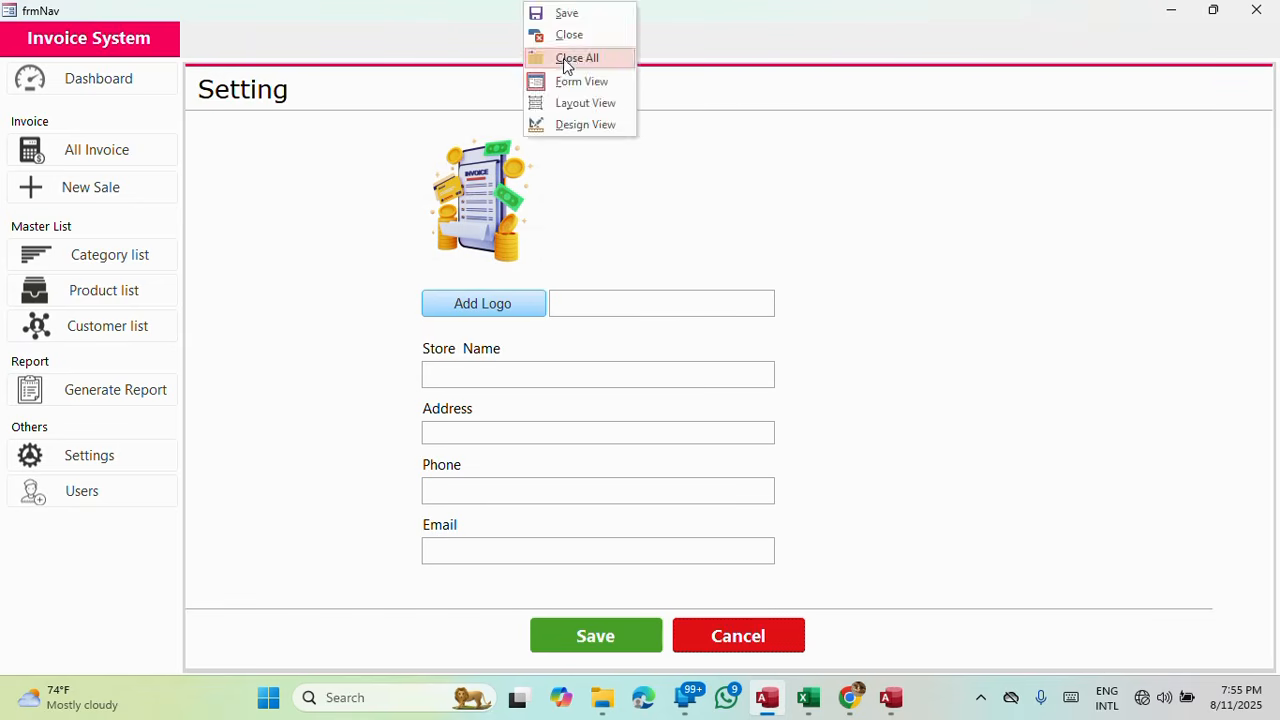
{"action": "left_click", "coordinate": [568, 35]}
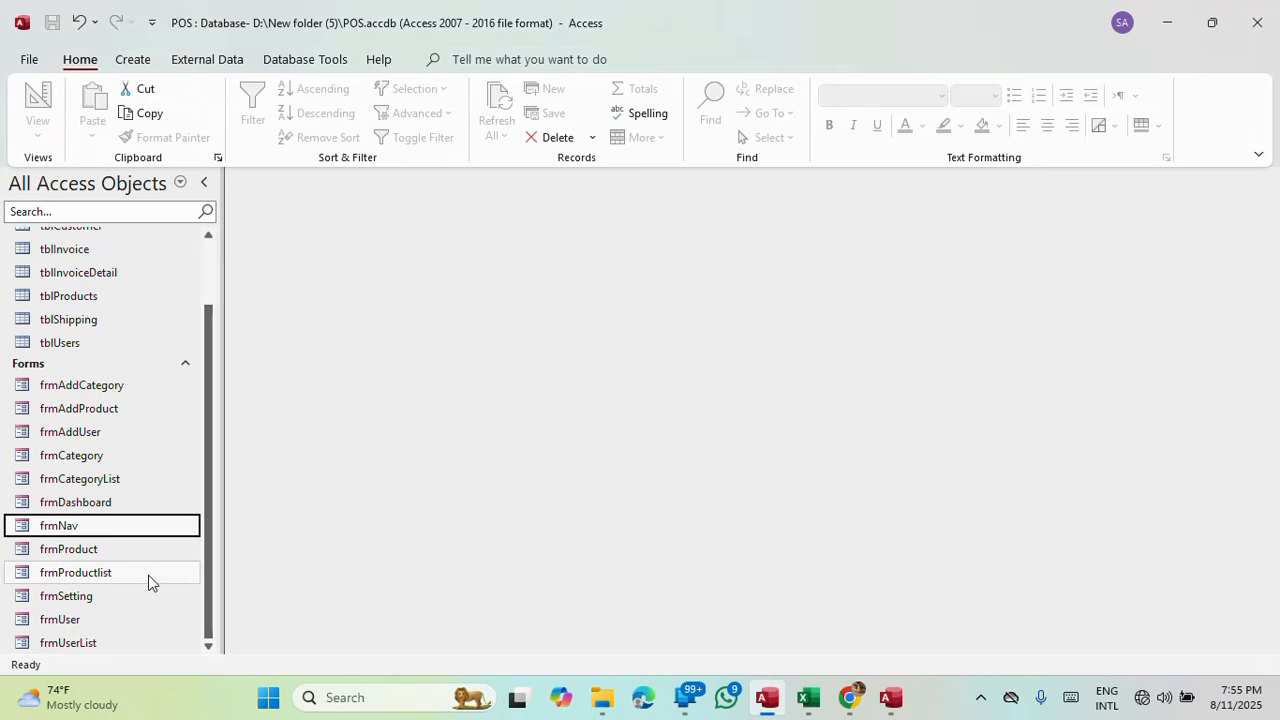
Reopen frmSetting in Design View and move the Save and Cancel buttons about 2.5 inches to the right.
{"action": "right_click", "coordinate": [76, 597]}
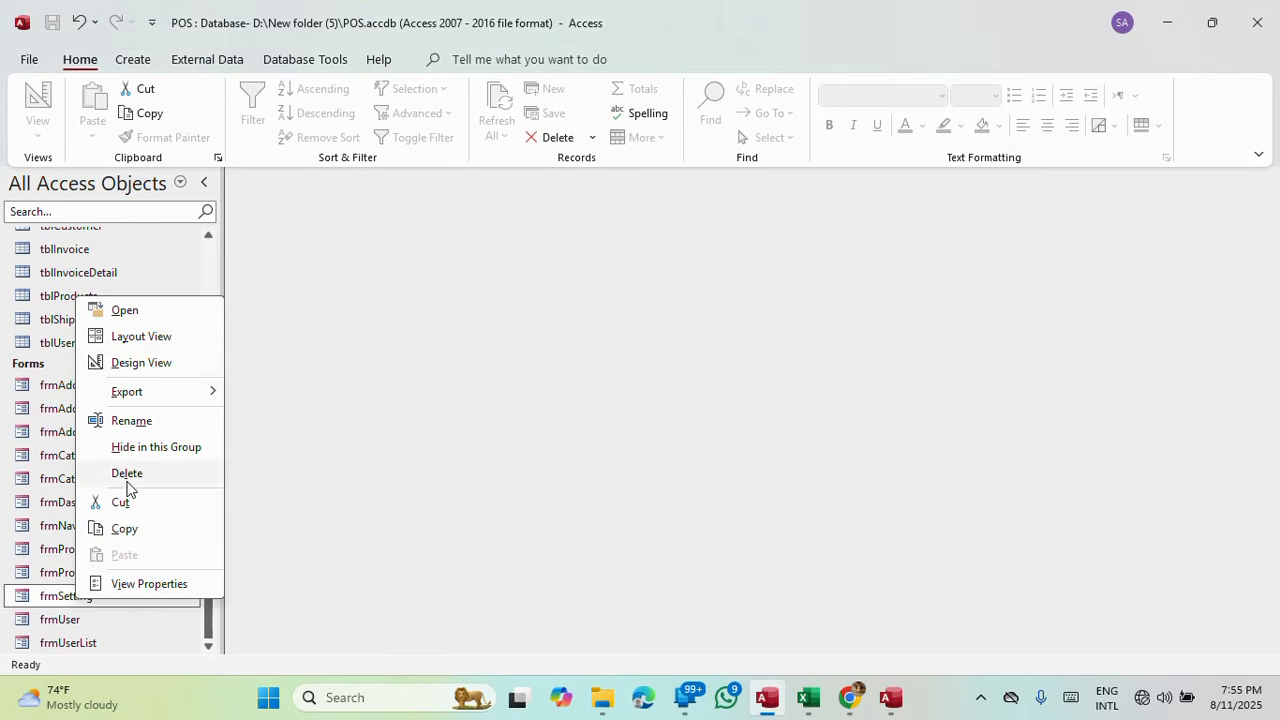
{"action": "left_click", "coordinate": [137, 362]}
{"action": "scroll", "coordinate": [583, 500], "scroll_direction": "down", "scroll_amount": 10}
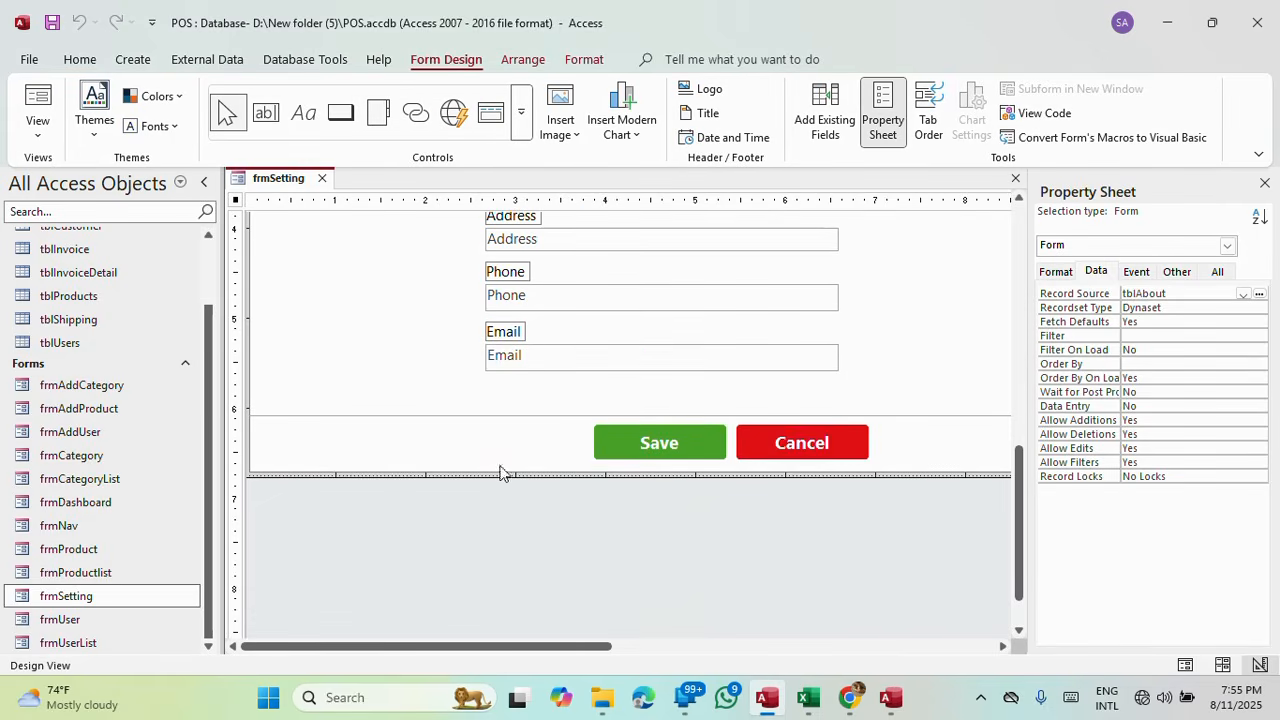
{"action": "left_click", "coordinate": [230, 456]}
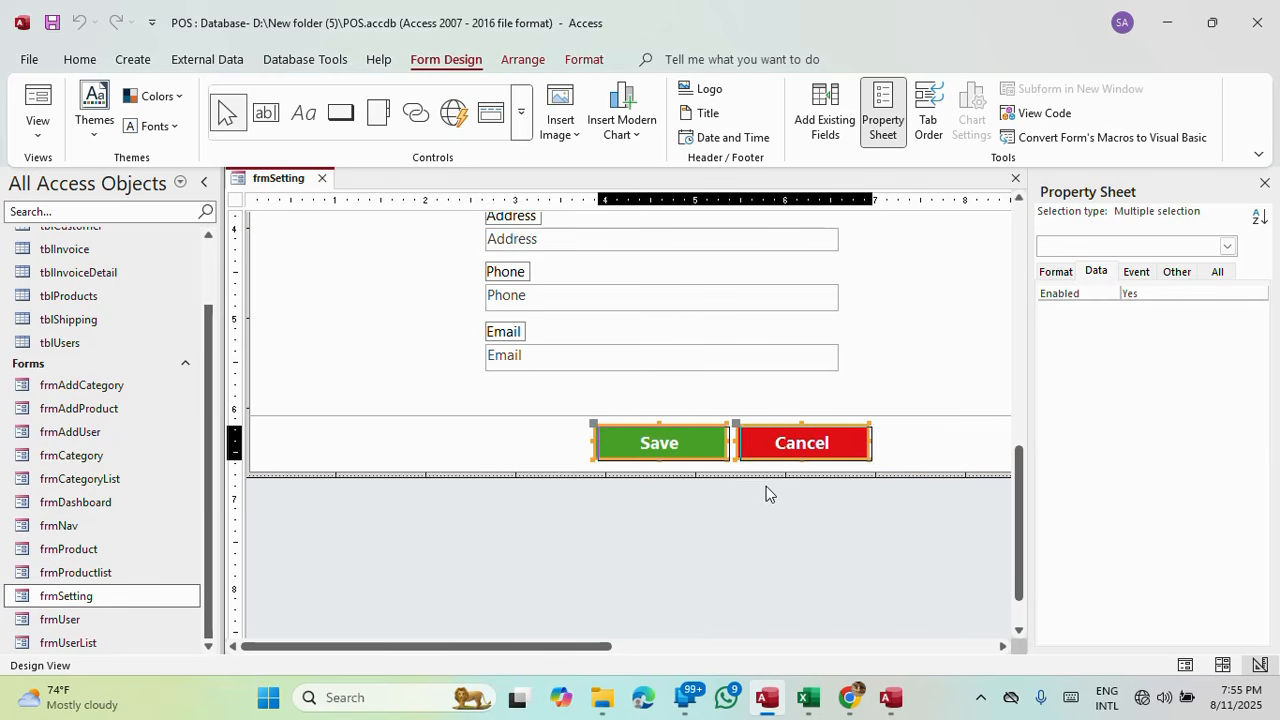
{"action": "key", "text": "Right"}
{"action": "key", "text": "Right"}
{"action": "key", "text": "Right"}
{"action": "key", "text": "Right"}
{"action": "key", "text": "Right"}
{"action": "key", "text": "Right"}
{"action": "key", "text": "Right"}
{"action": "key", "text": "Right"}
{"action": "key", "text": "Right"}
{"action": "key", "text": "Right"}
{"action": "key", "text": "Right"}
{"action": "key", "text": "Right"}
{"action": "key", "text": "Right"}
{"action": "key", "text": "Right"}
{"action": "key", "text": "Right"}
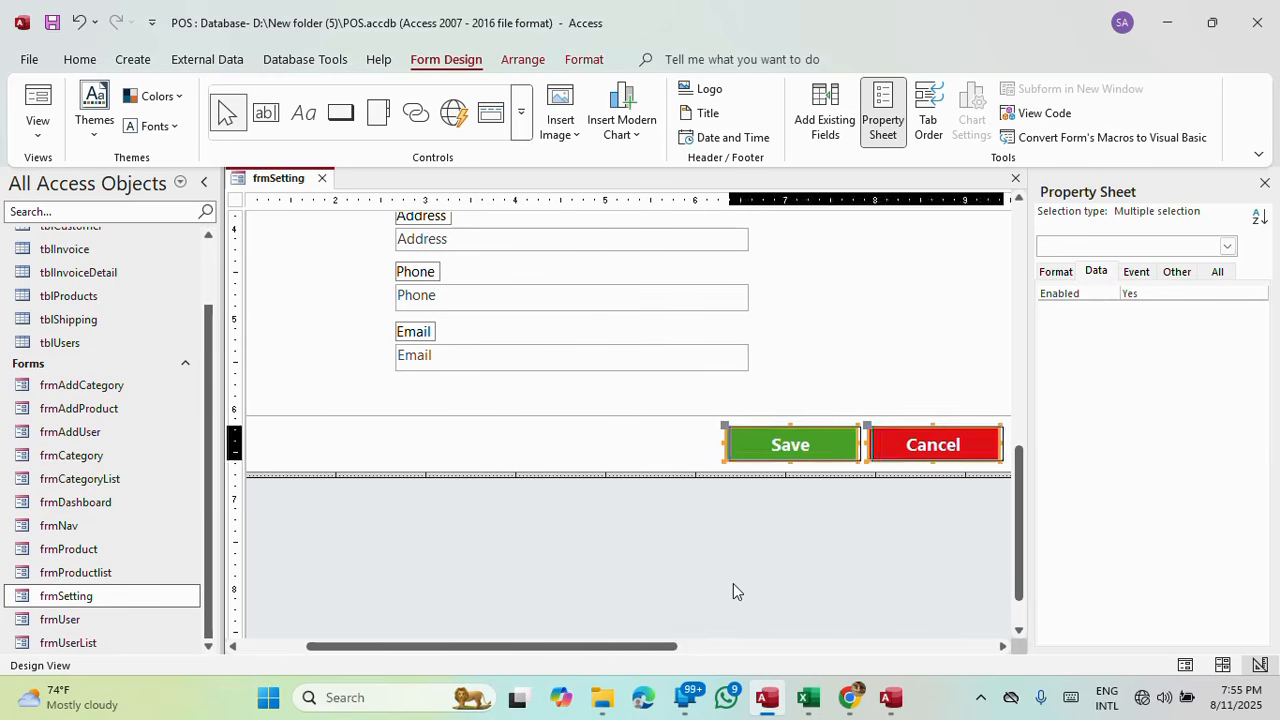
Set the anchoring of the line above the Save and Cancel buttons to Stretch Across Bottom.
{"action": "left_click", "coordinate": [617, 415]}
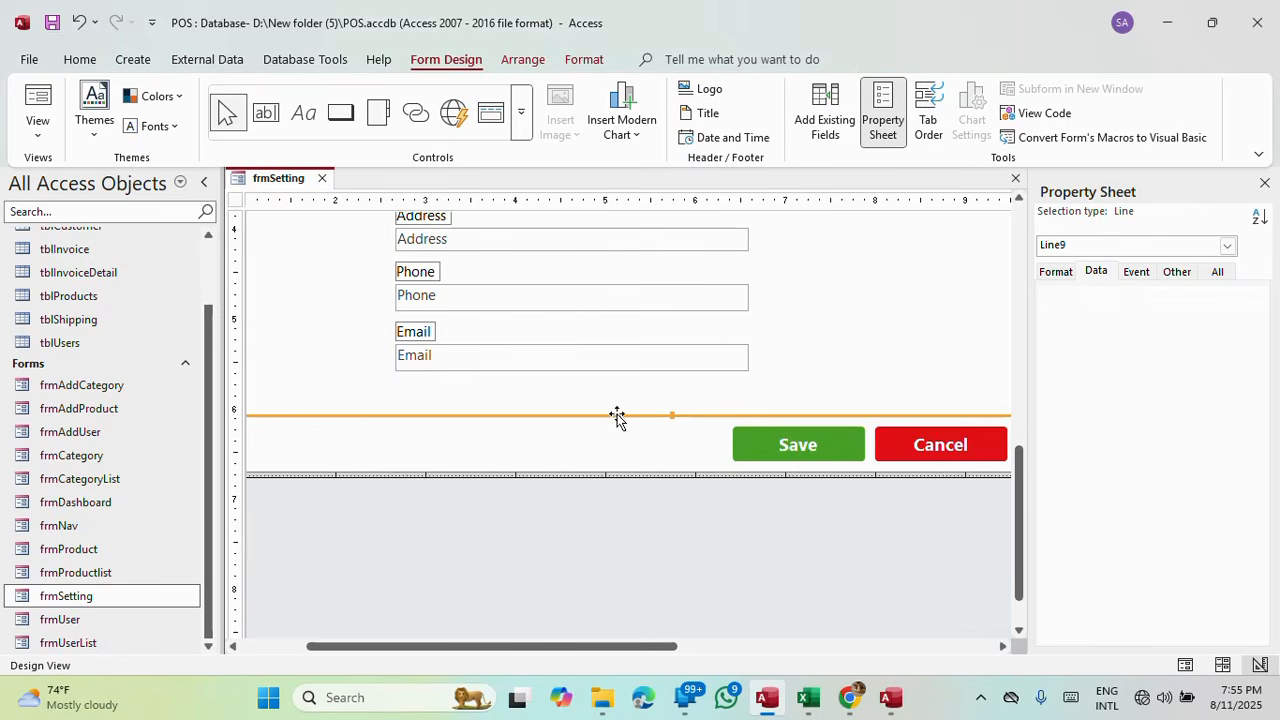
{"action": "left_click", "coordinate": [522, 61]}
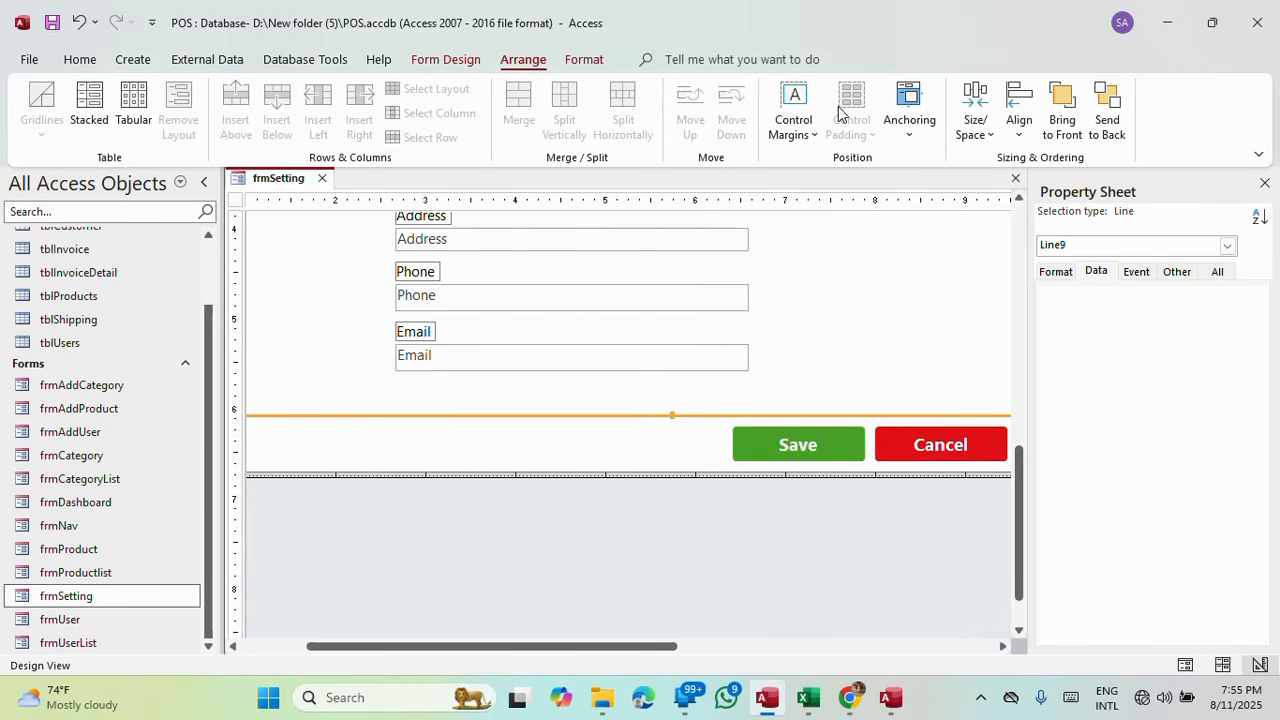
{"action": "left_click", "coordinate": [906, 130]}
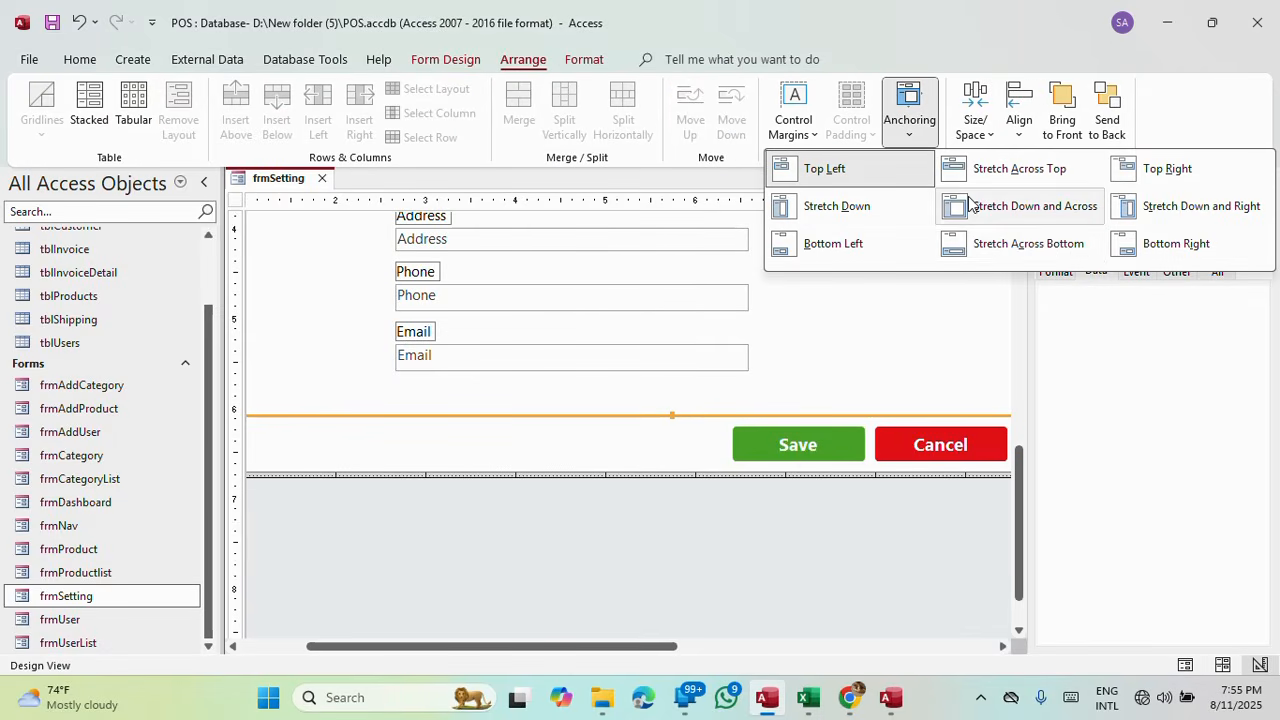
{"action": "left_click", "coordinate": [1017, 247]}
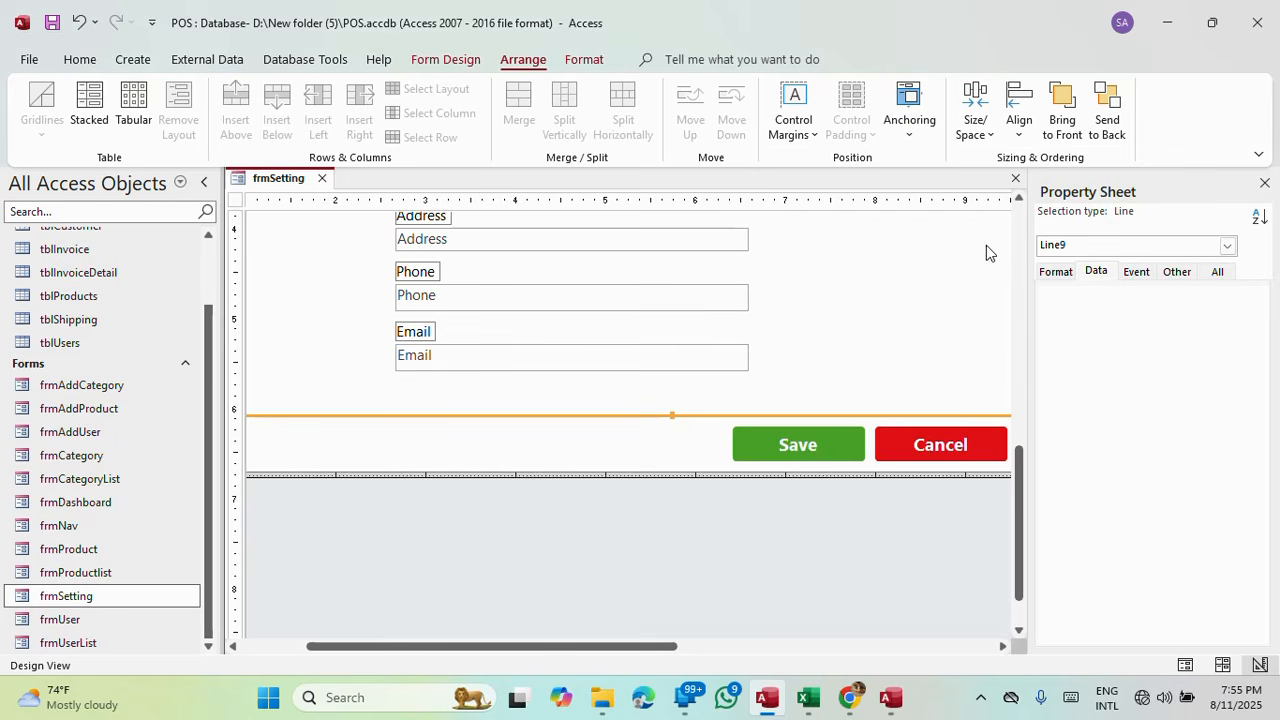
Save and close frmSetting, open frmNav to check the Setting page's line and buttons, and close frmNav.
{"action": "right_click", "coordinate": [270, 180]}
{"action": "left_click", "coordinate": [302, 192]}
{"action": "left_click", "coordinate": [321, 180]}
{"action": "double_click", "coordinate": [70, 525]}
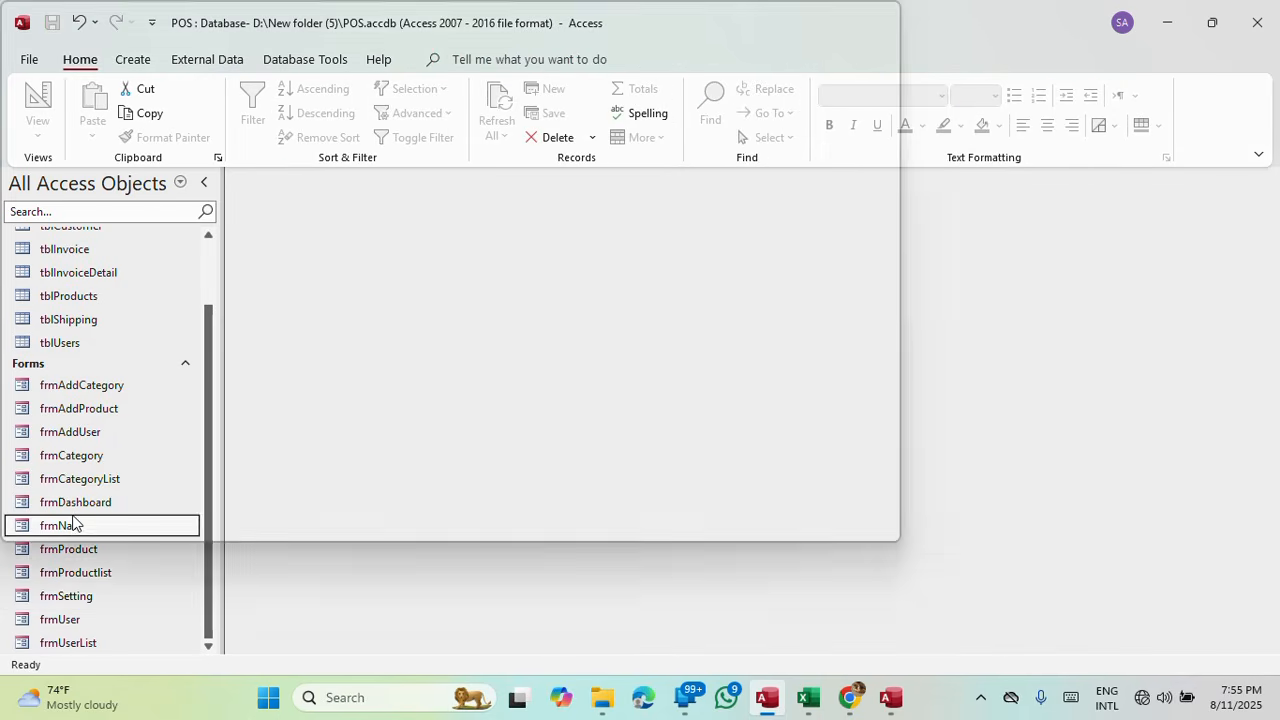
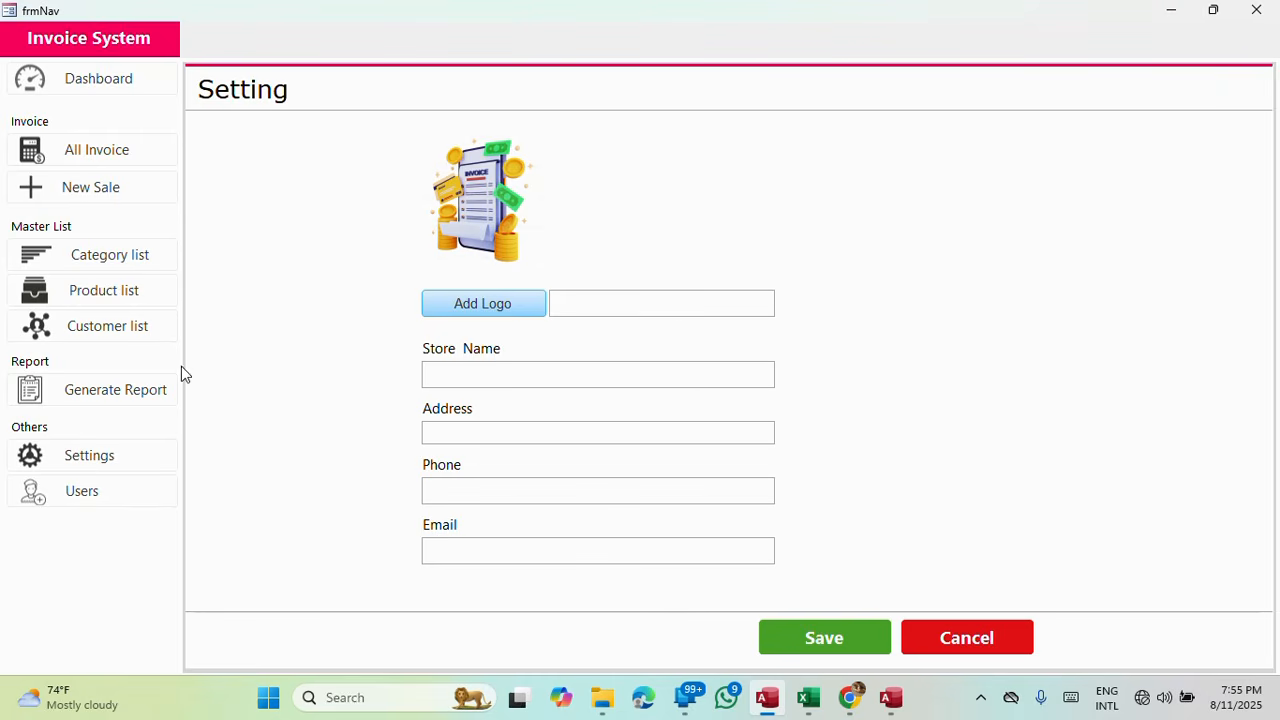
{"action": "right_click", "coordinate": [587, 8]}
{"action": "left_click", "coordinate": [630, 36]}
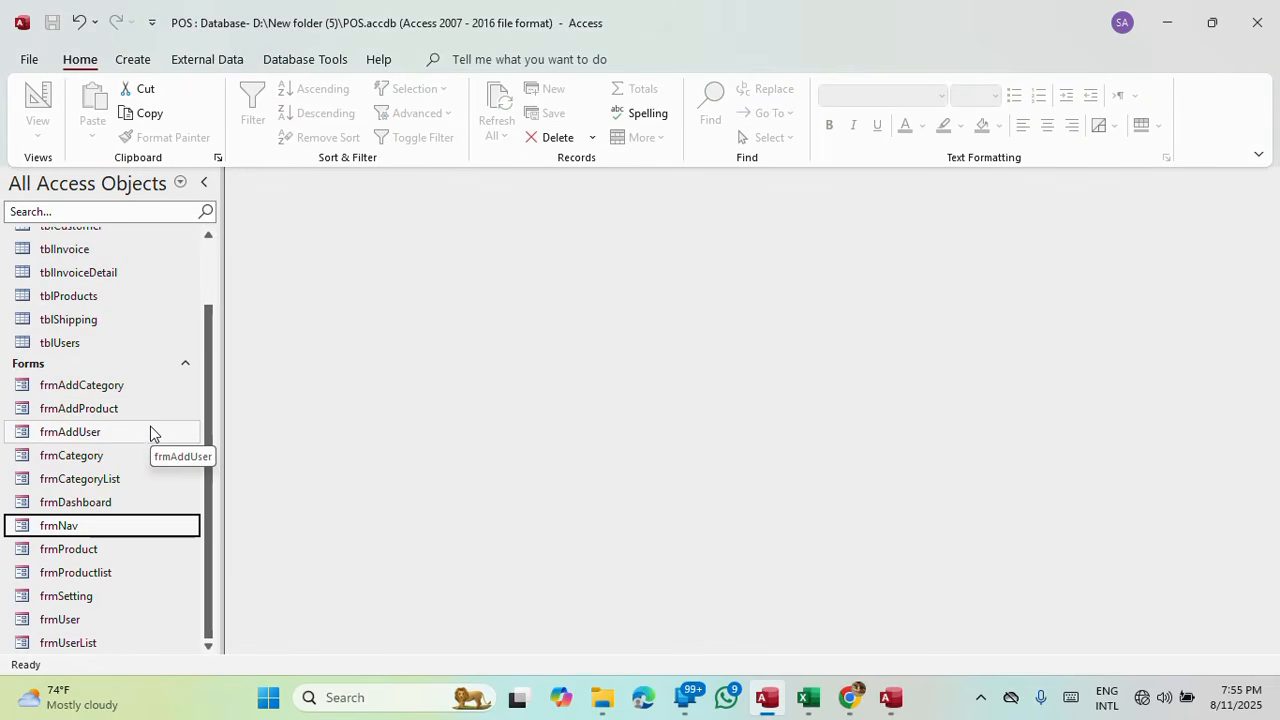
{"action": "scroll", "coordinate": [151, 425], "scroll_direction": "up", "scroll_amount": 1}
{"action": "scroll", "coordinate": [151, 423], "scroll_direction": "down", "scroll_amount": 1}
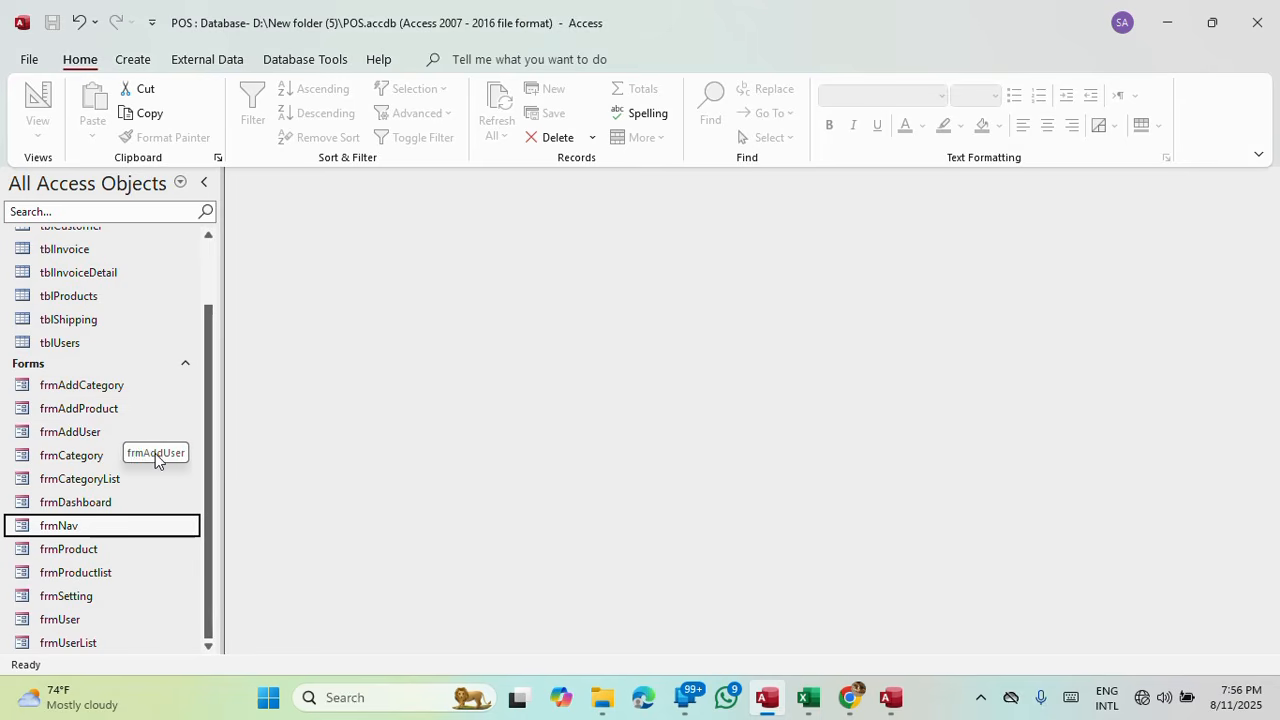
{"action": "scroll", "coordinate": [68, 360], "scroll_direction": "up", "scroll_amount": 1}
{"action": "scroll", "coordinate": [132, 492], "scroll_direction": "down", "scroll_amount": 1}
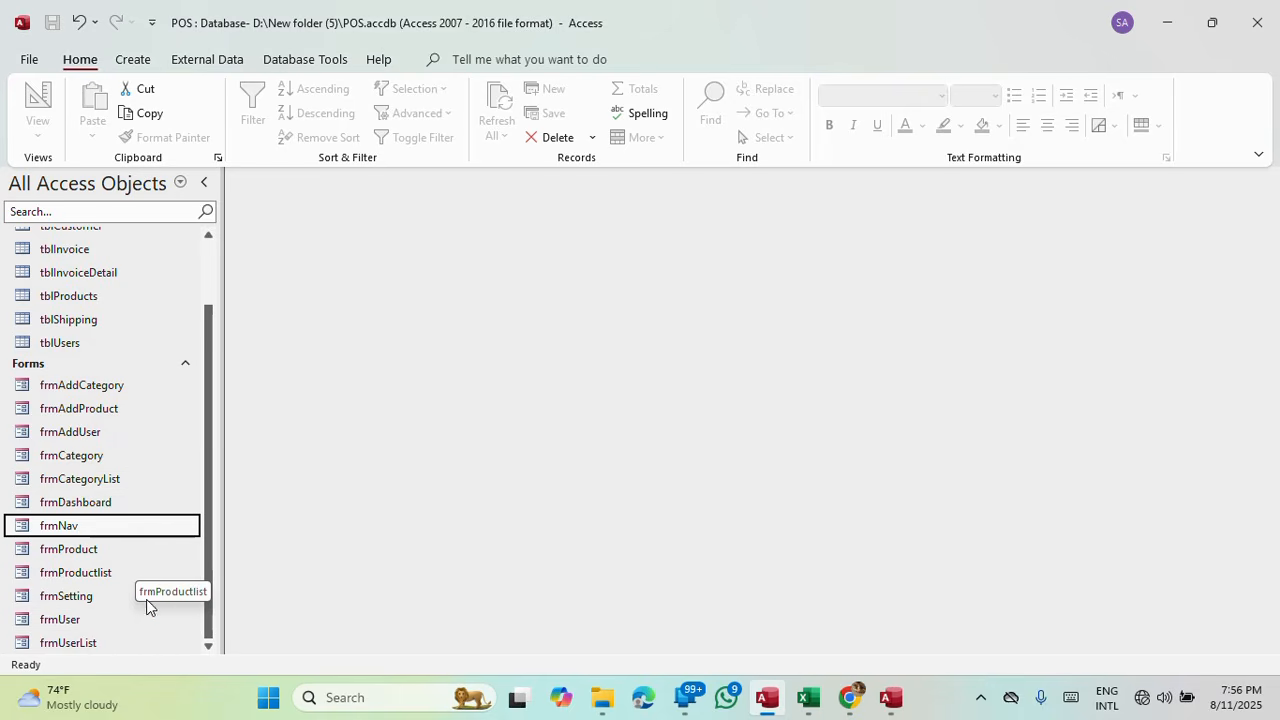
Duplicate the frmProduct form under the name frmCustomer.
{"action": "right_click", "coordinate": [75, 553]}
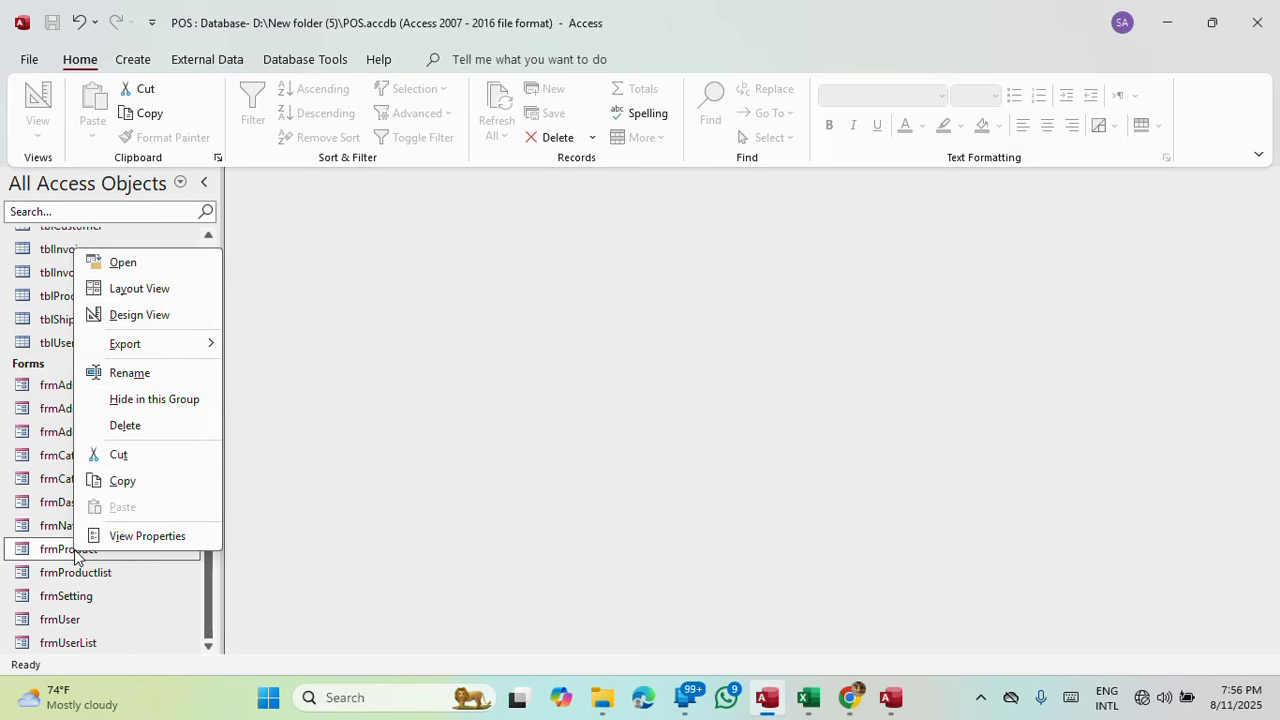
{"action": "left_click", "coordinate": [124, 482]}
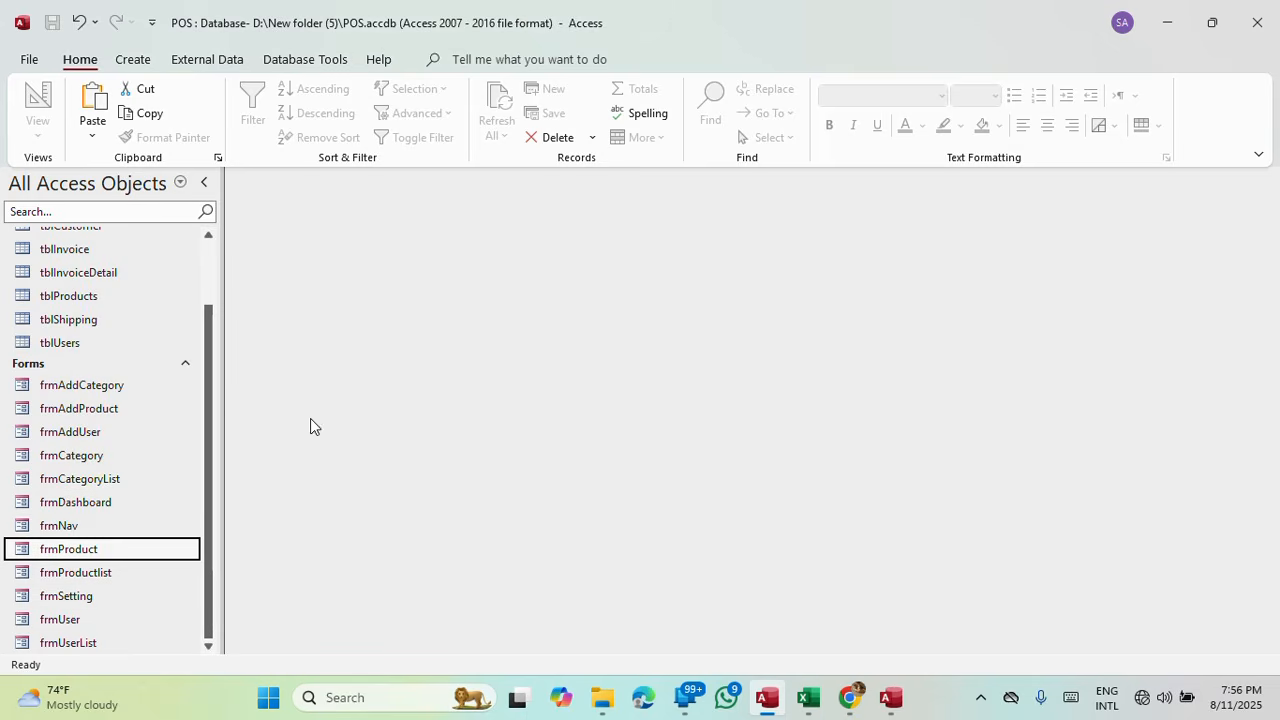
{"action": "right_click", "coordinate": [104, 556]}
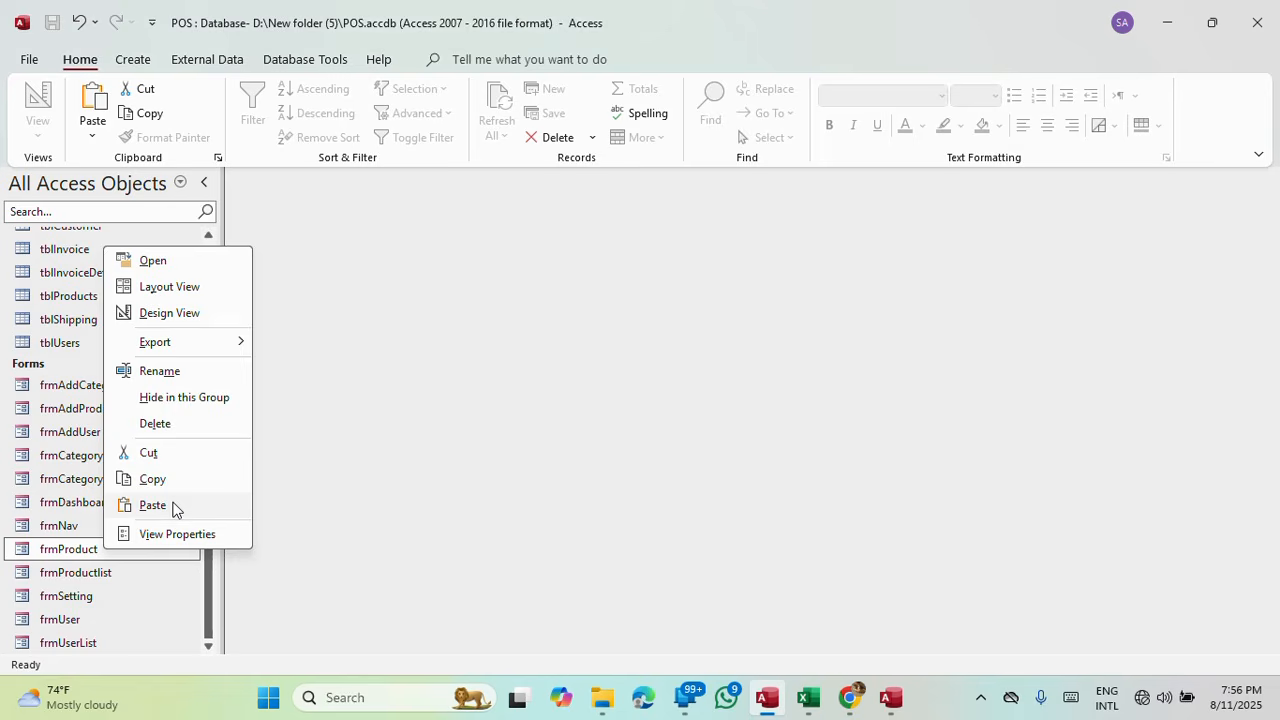
{"action": "left_click", "coordinate": [153, 505]}
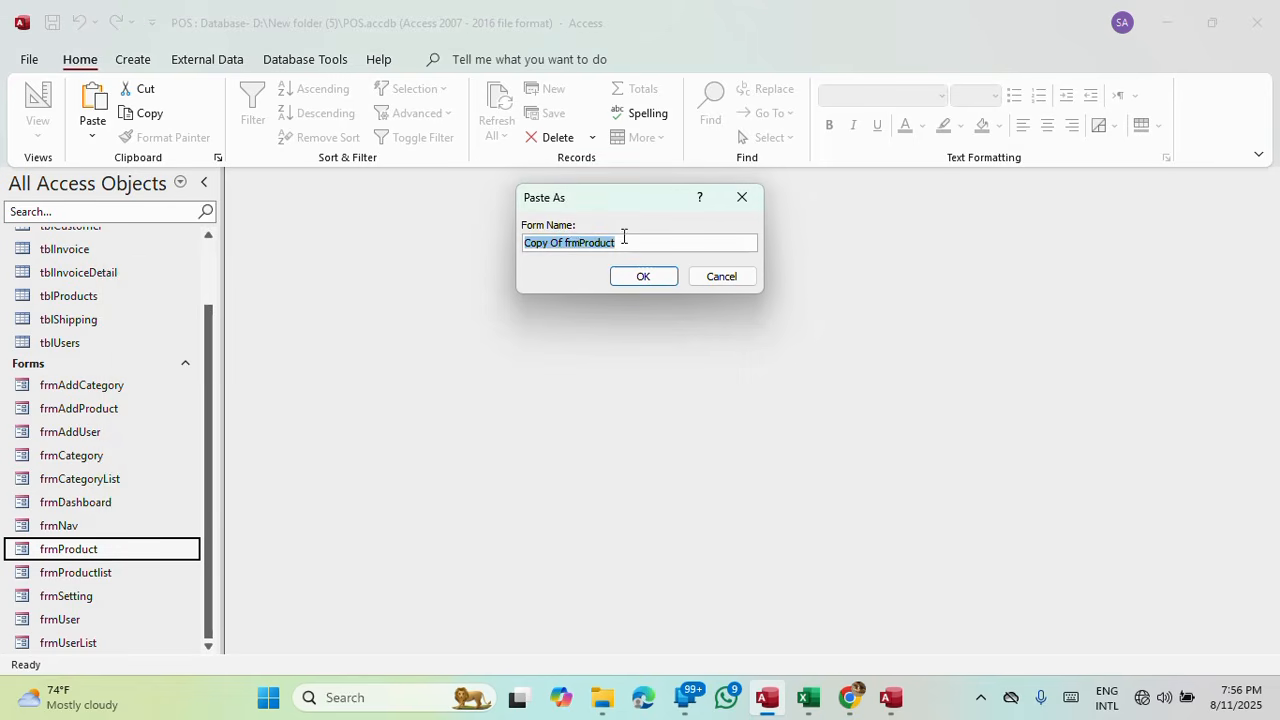
{"action": "left_click_drag", "start_coordinate": [623, 236], "coordinate": [585, 240]}
{"action": "type", "text": "Custome"}
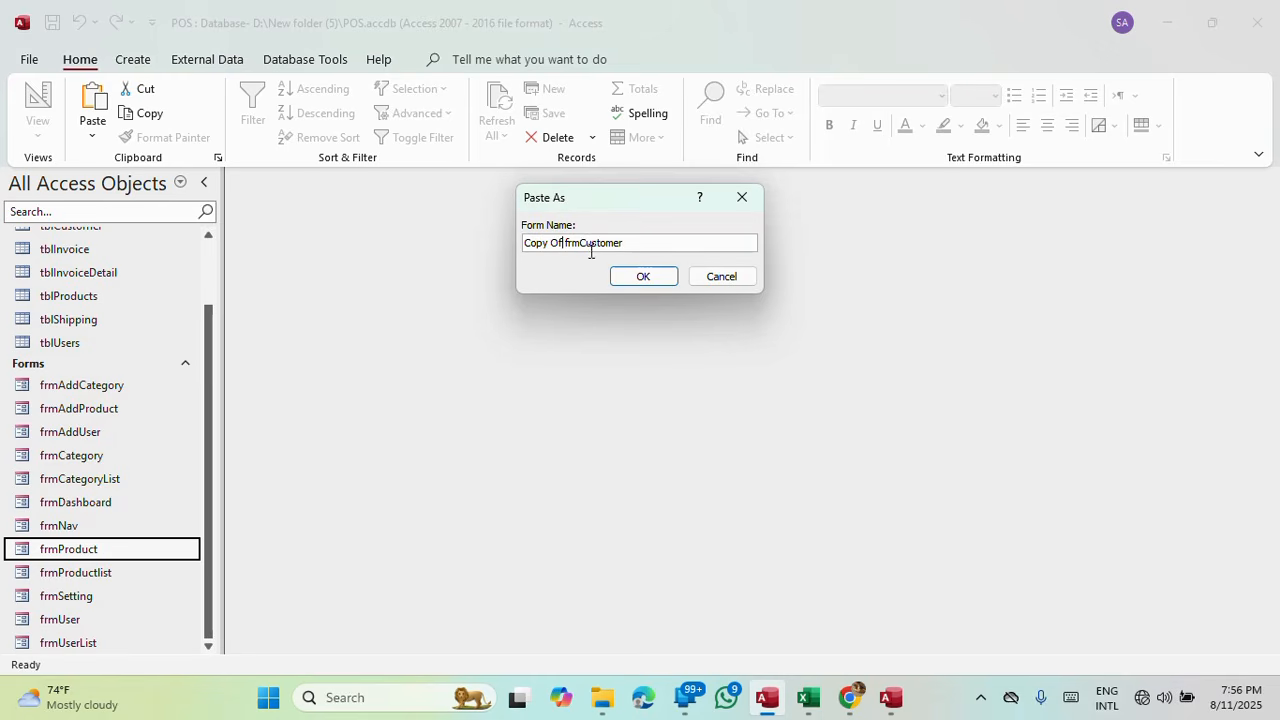
{"action": "key", "text": "BackSpace"}
{"action": "key", "text": "BackSpace"}
{"action": "key", "text": "BackSpace"}
{"action": "key", "text": "BackSpace"}
{"action": "key", "text": "BackSpace"}
{"action": "key", "text": "BackSpace"}
{"action": "key", "text": "BackSpace"}
{"action": "key", "text": "BackSpace"}
{"action": "left_click", "coordinate": [648, 277]}
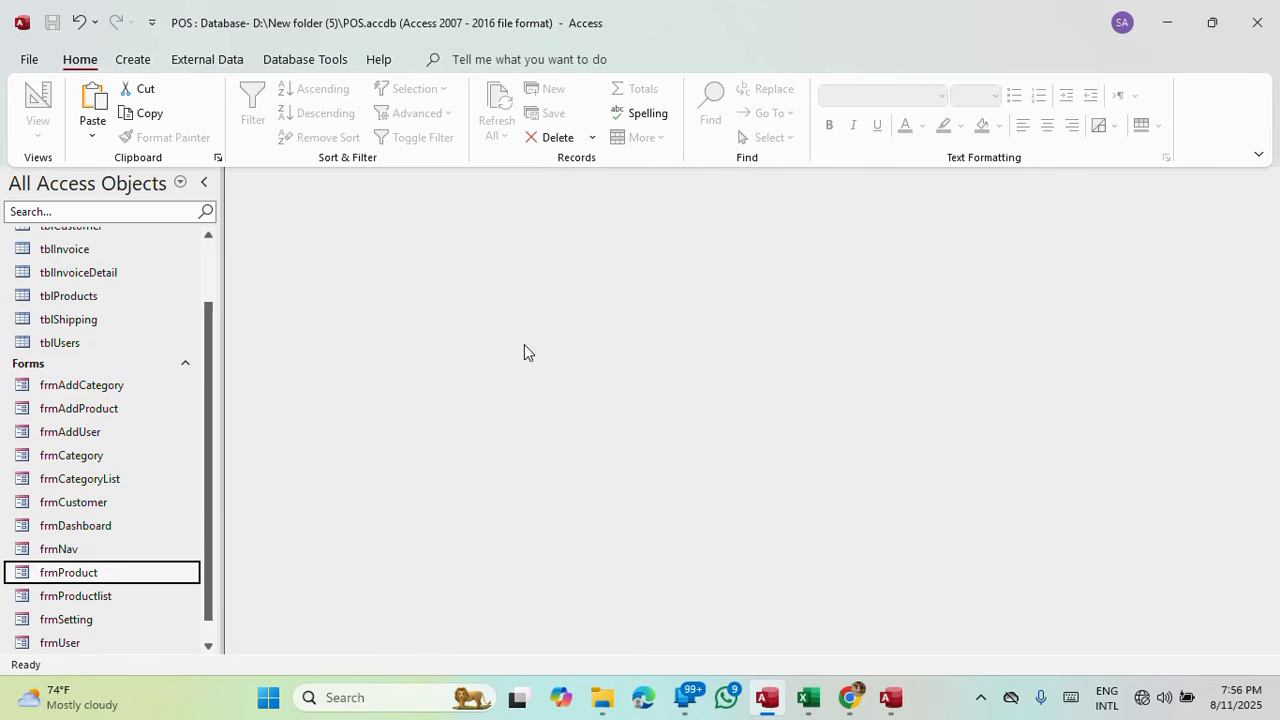
Duplicate the frmProductlist form under the name frmCustomerList.
{"action": "scroll", "coordinate": [104, 582], "scroll_direction": "down", "scroll_amount": 1}
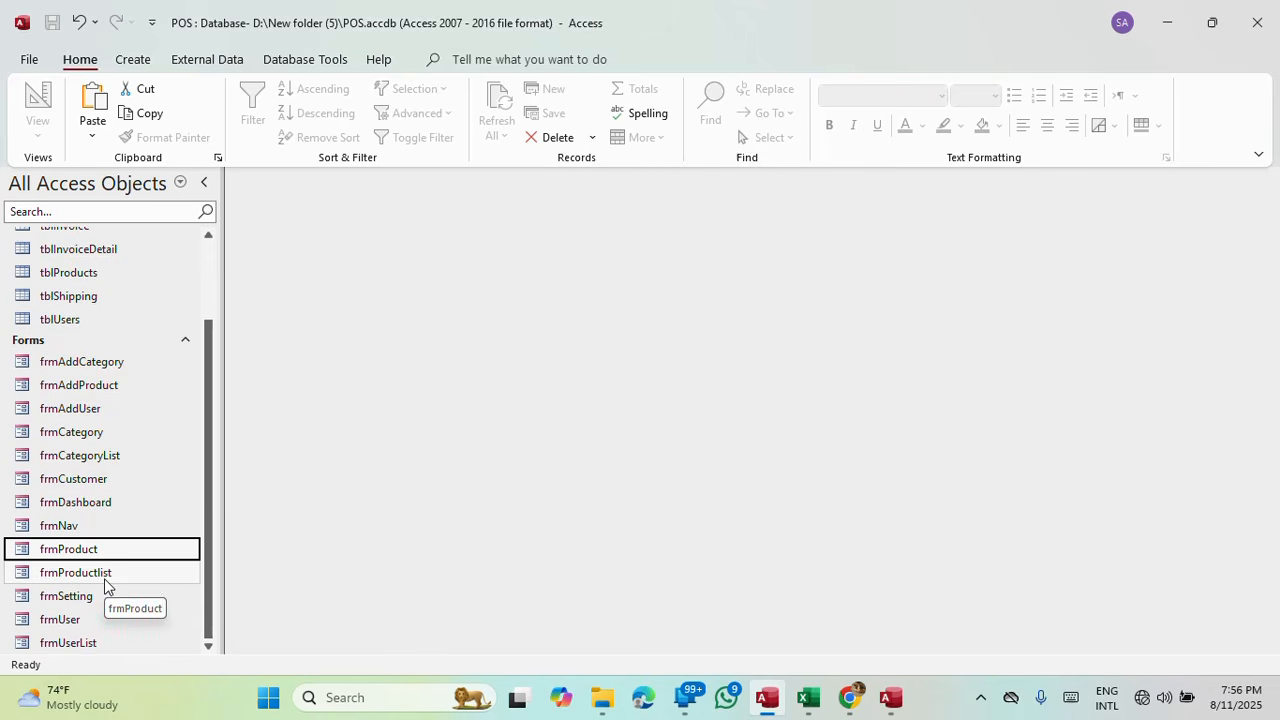
{"action": "right_click", "coordinate": [64, 578]}
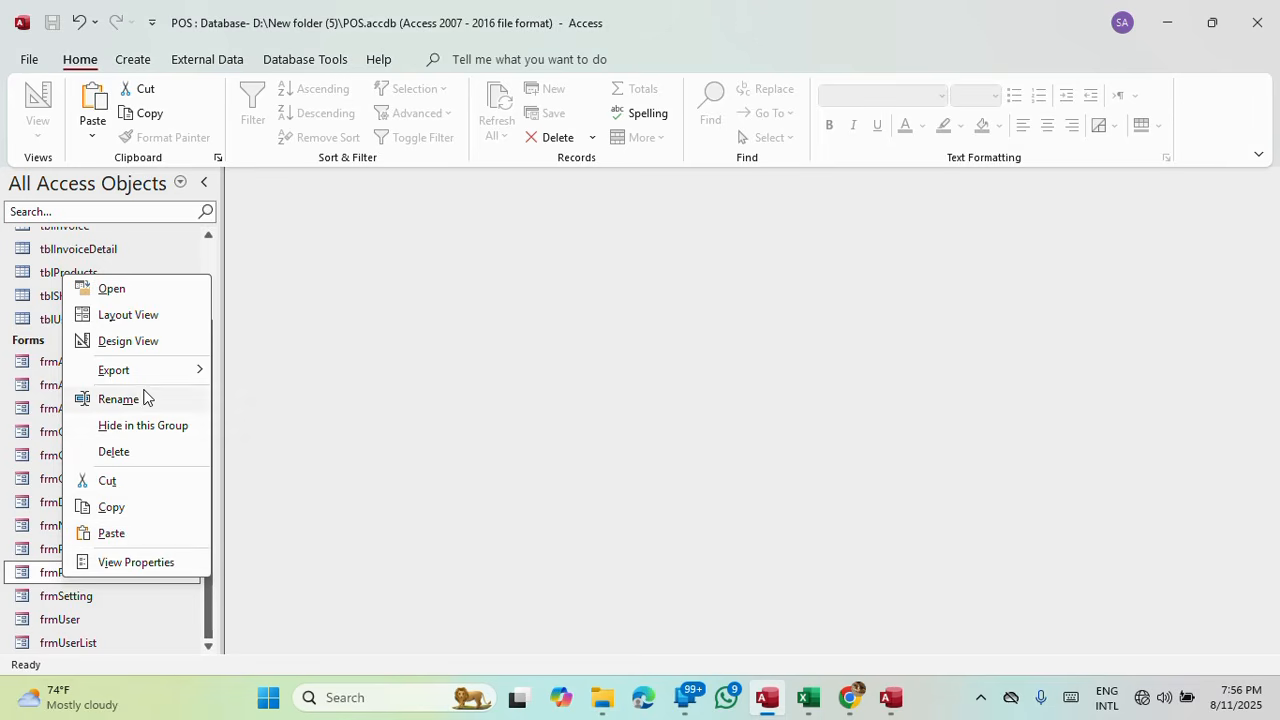
{"action": "left_click", "coordinate": [114, 508]}
{"action": "right_click", "coordinate": [125, 572]}
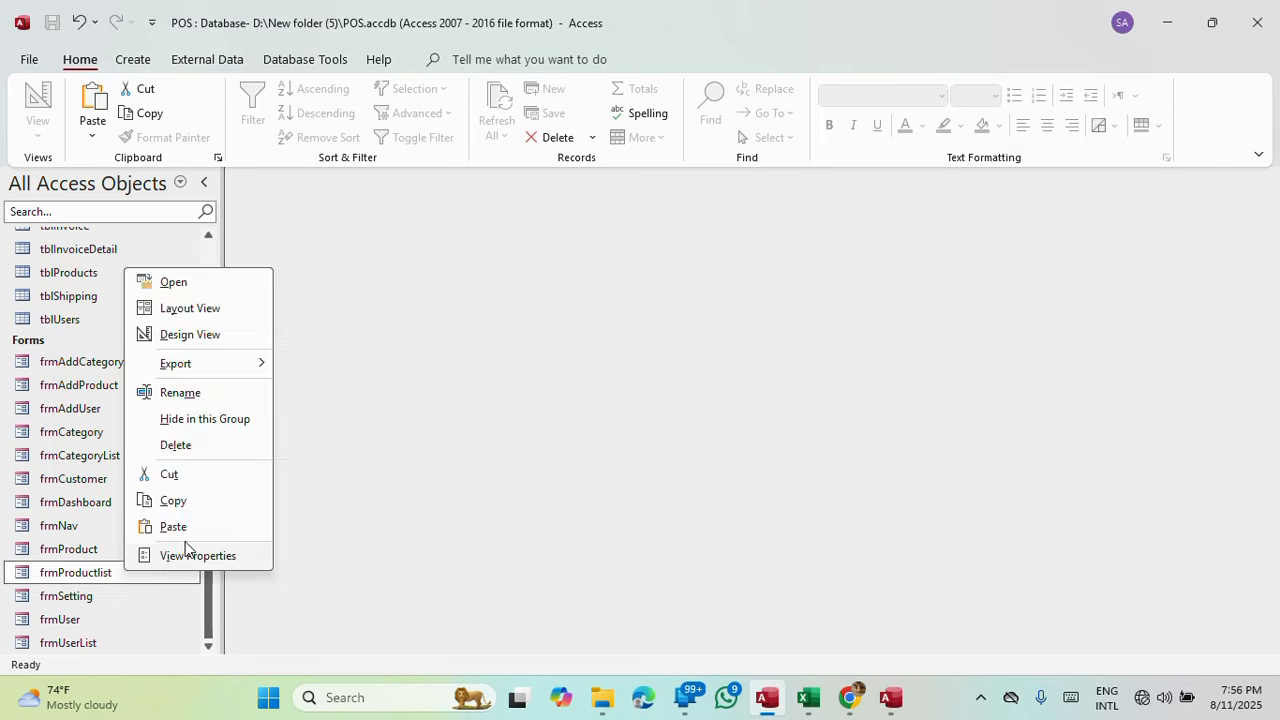
{"action": "left_click", "coordinate": [170, 526]}
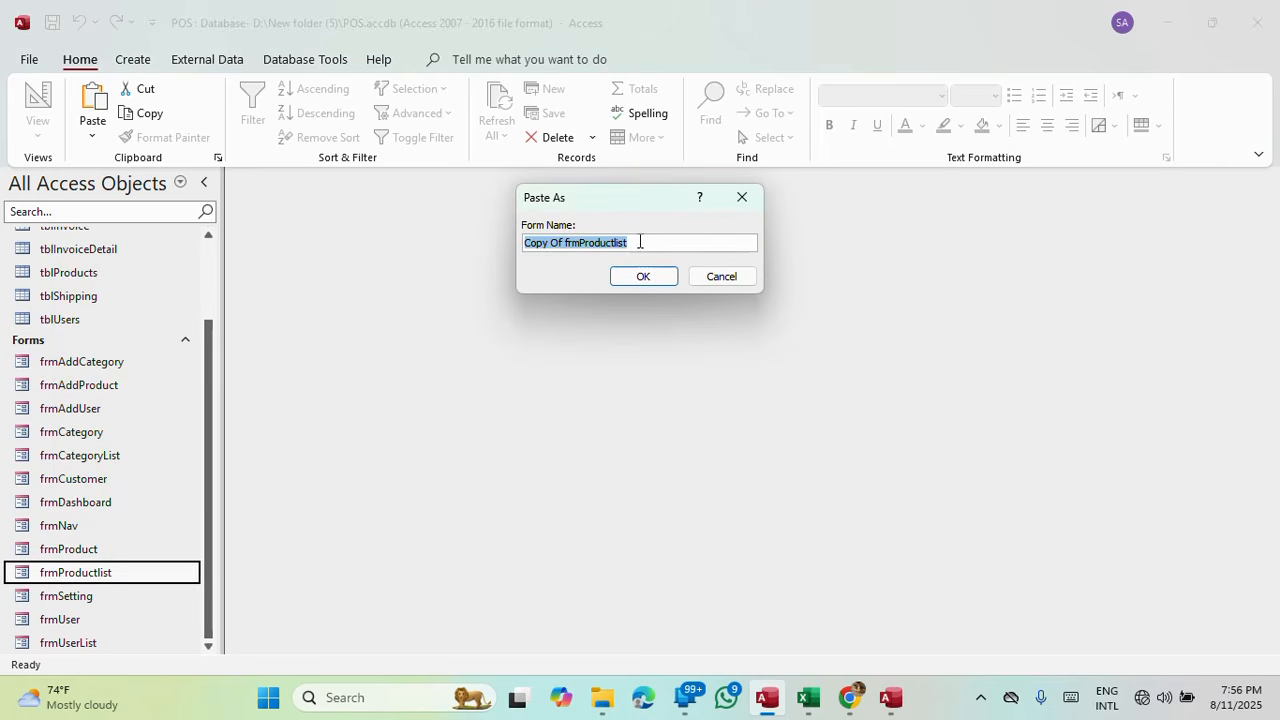
{"action": "type", "text": "frmCustomerList"}
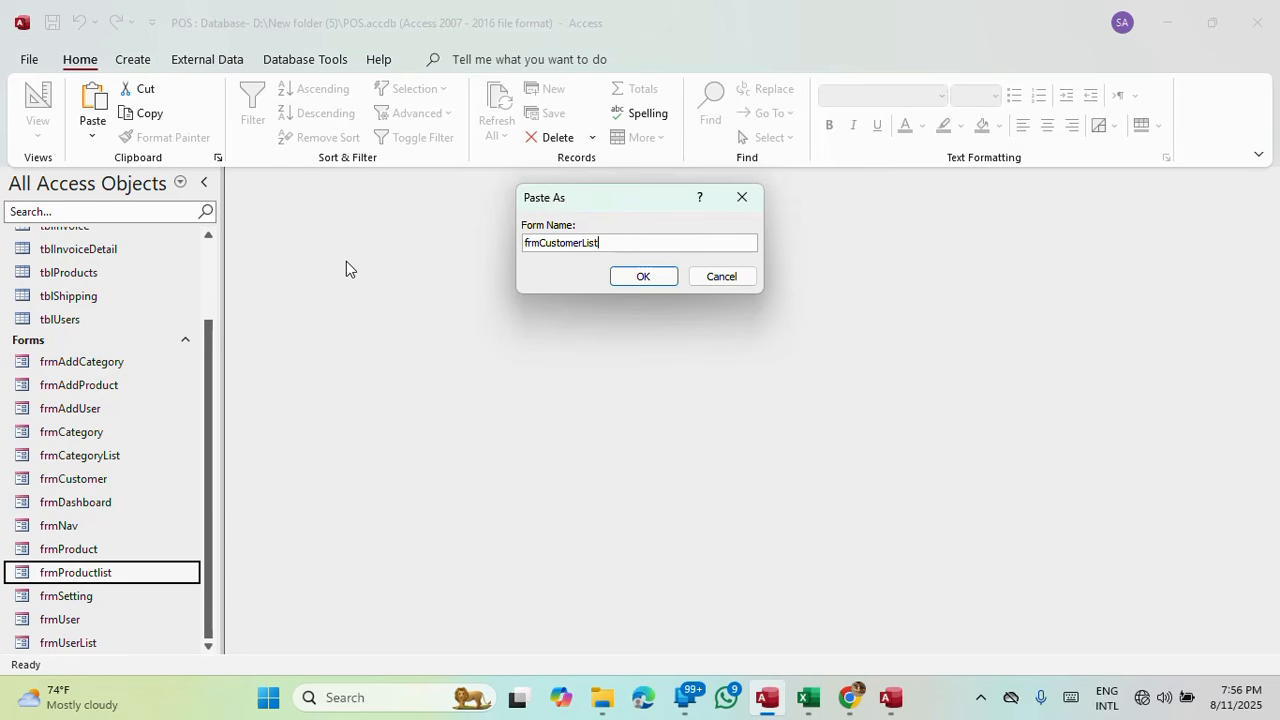
{"action": "left_click", "coordinate": [643, 277]}
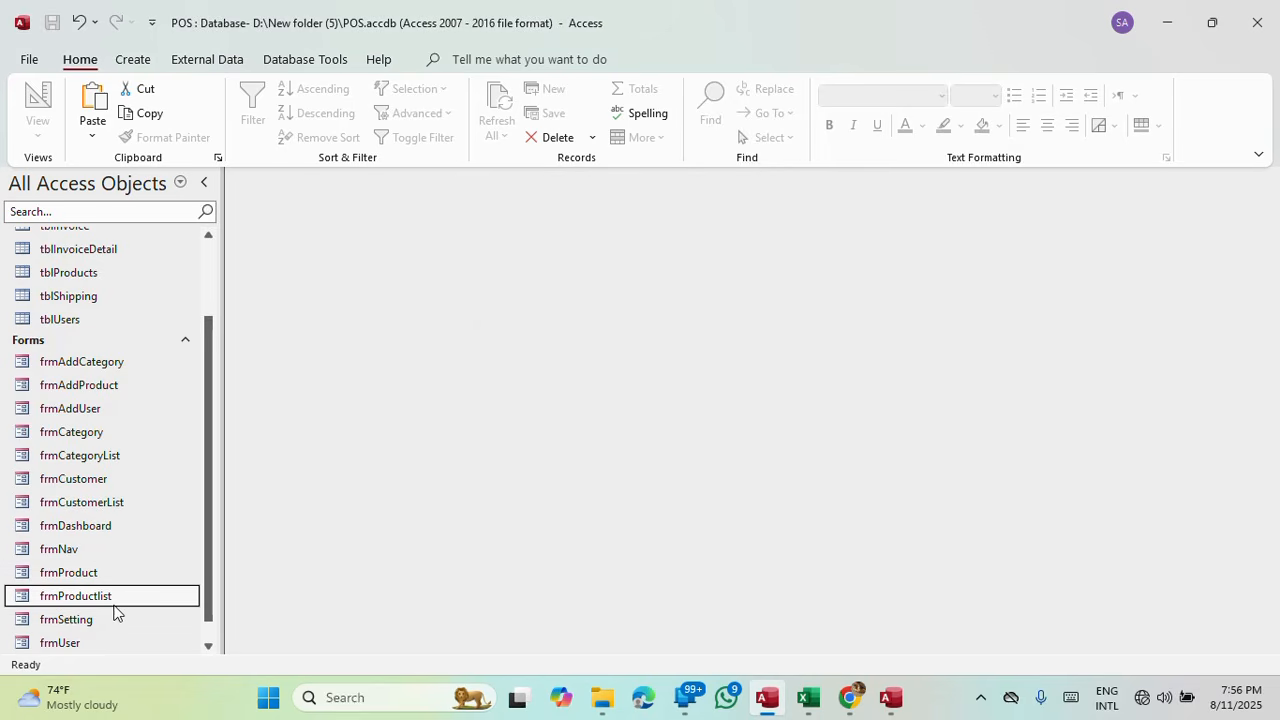
Open frmCustomerList in Design View and set the form's Record Source to tblCustomer.
{"action": "right_click", "coordinate": [106, 502]}
{"action": "left_click", "coordinate": [148, 262]}
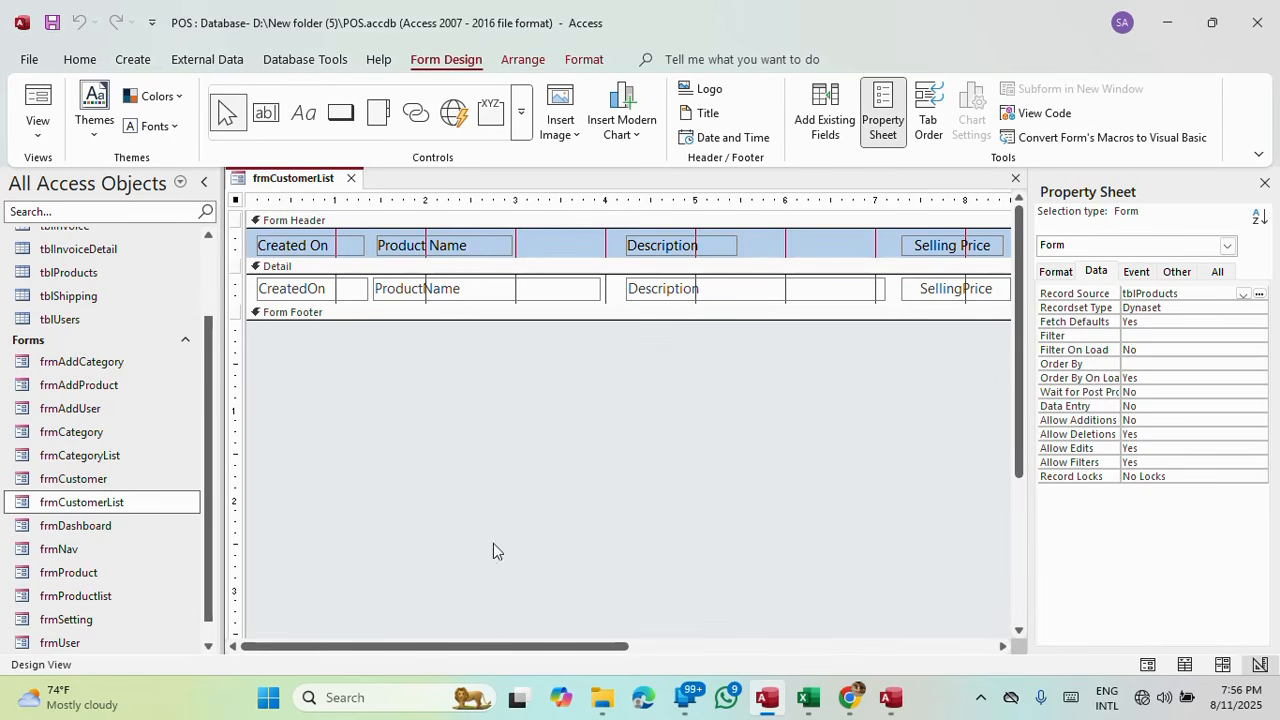
{"action": "left_click_drag", "start_coordinate": [508, 646], "coordinate": [766, 646]}
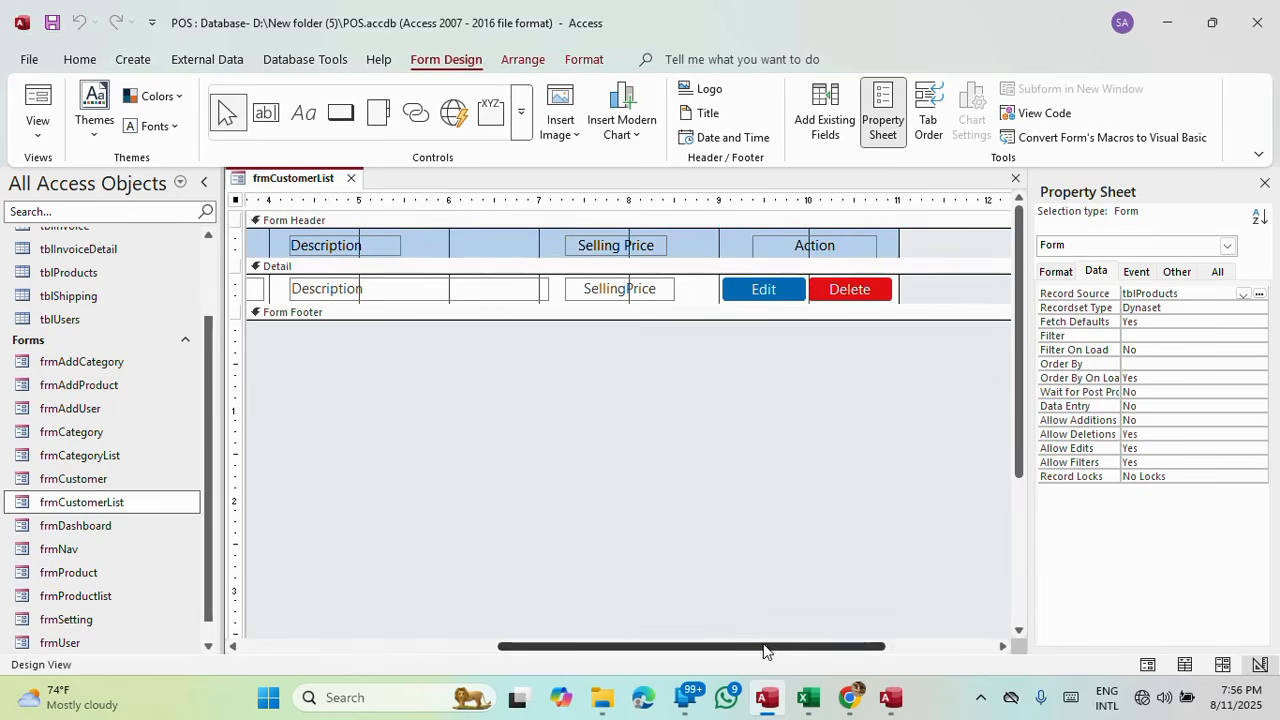
{"action": "left_click", "coordinate": [1058, 272]}
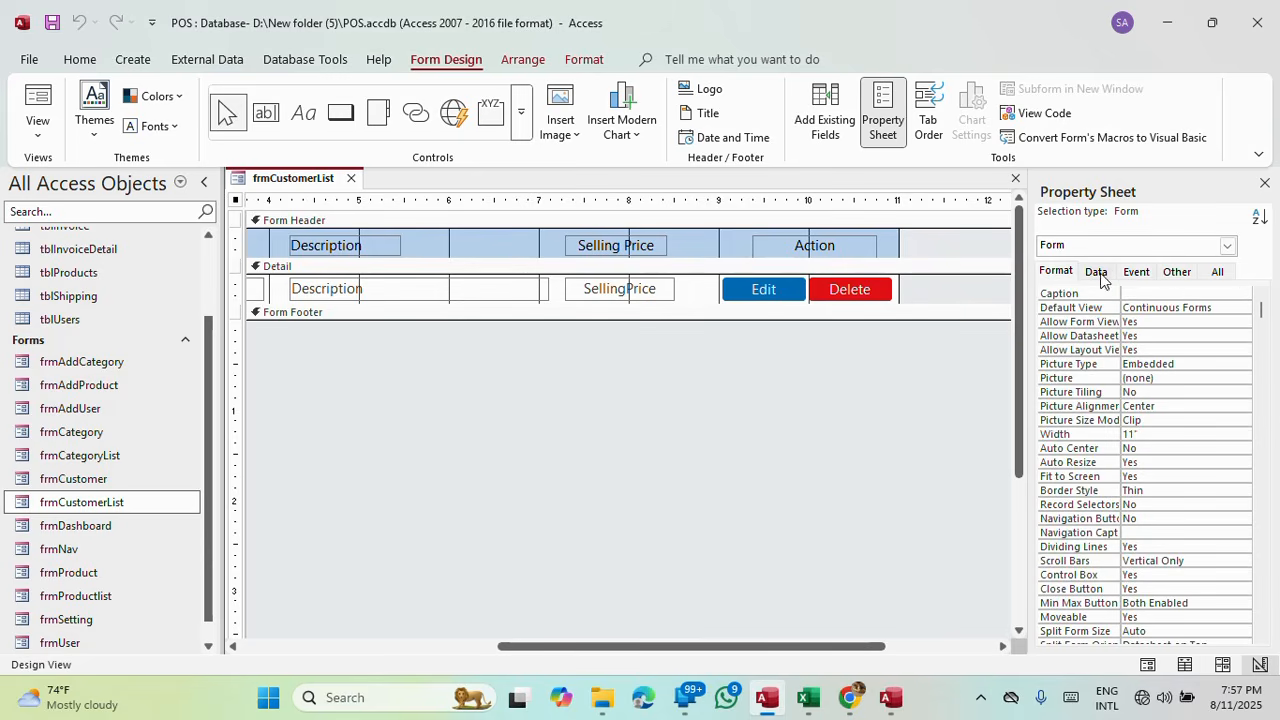
{"action": "left_click", "coordinate": [1097, 272]}
{"action": "left_click", "coordinate": [1058, 292]}
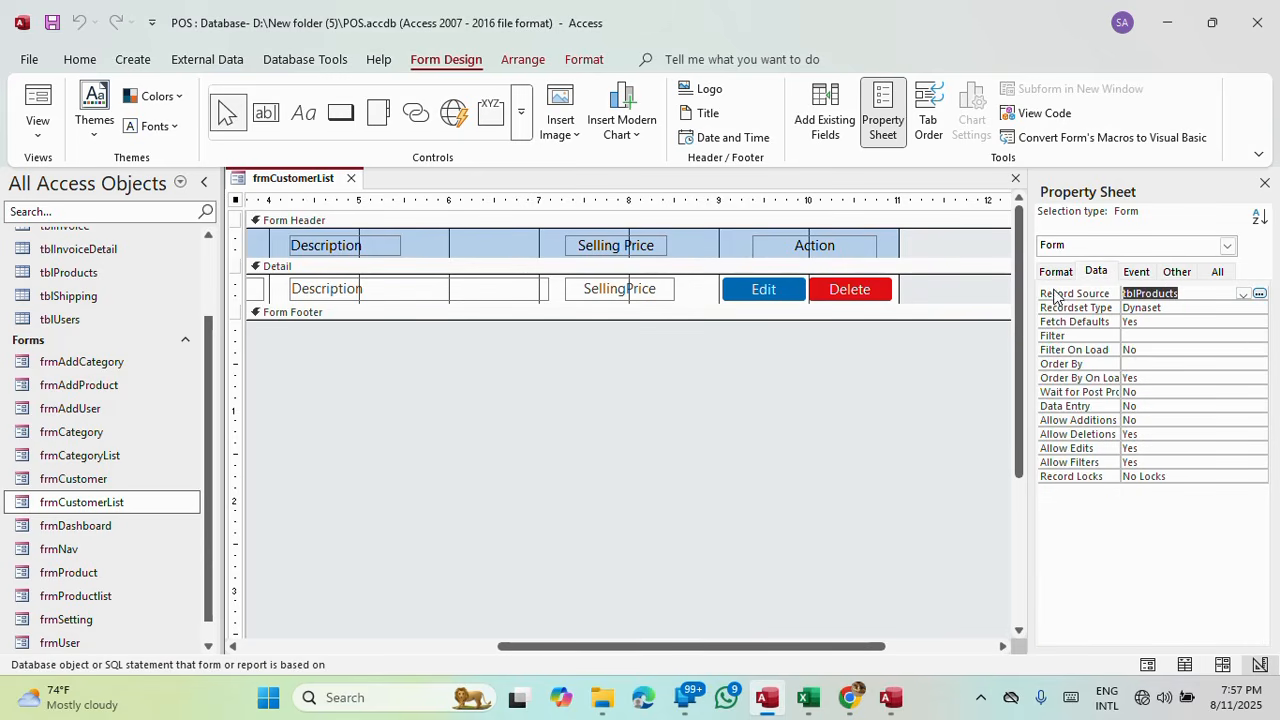
{"action": "key", "text": "Delete"}
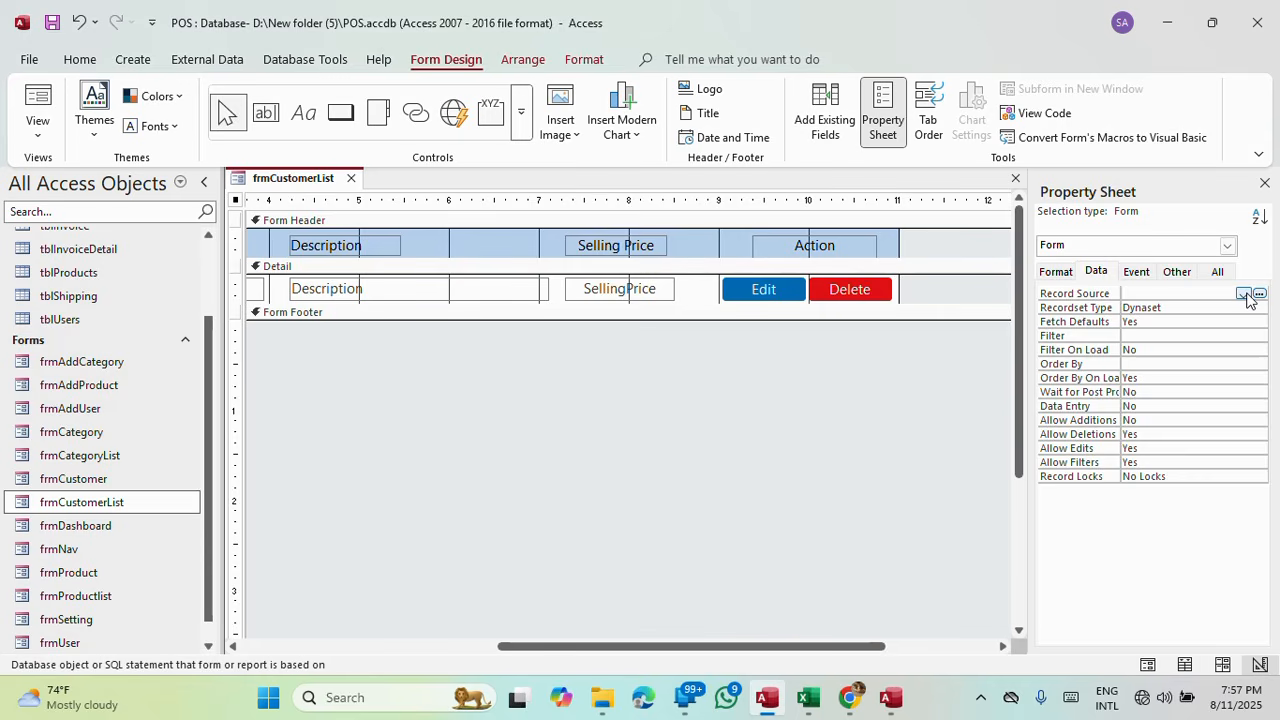
{"action": "left_click", "coordinate": [1245, 295]}
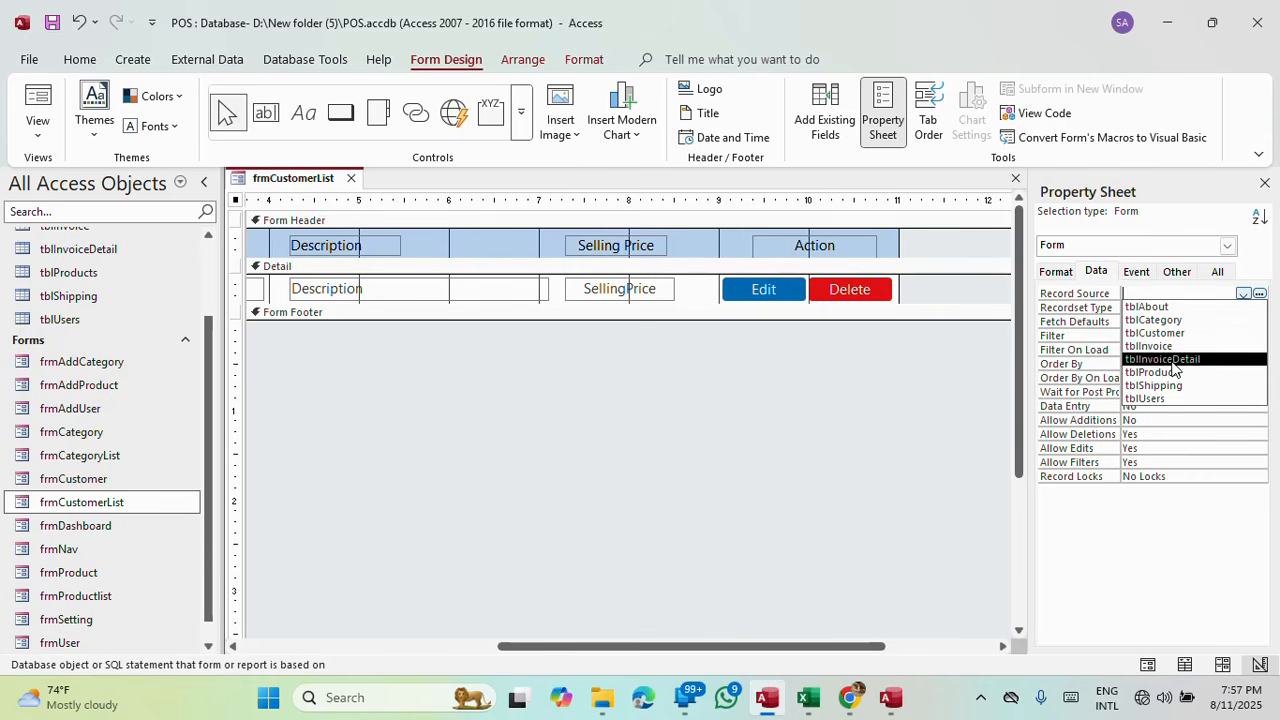
{"action": "left_click", "coordinate": [1165, 333]}
{"action": "left_click", "coordinate": [1180, 309]}
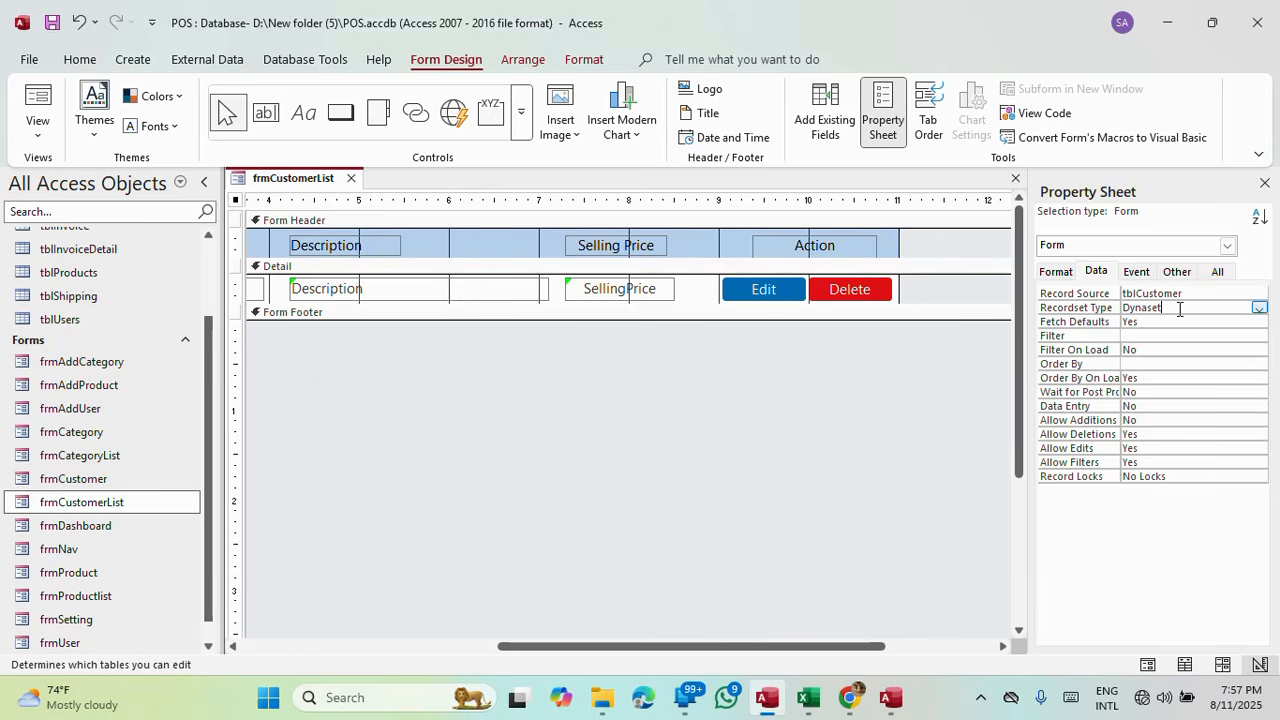
Review the fields available to frmCustomerList and check the Control Source of the ID text box.
{"action": "left_click_drag", "start_coordinate": [707, 646], "coordinate": [449, 646]}
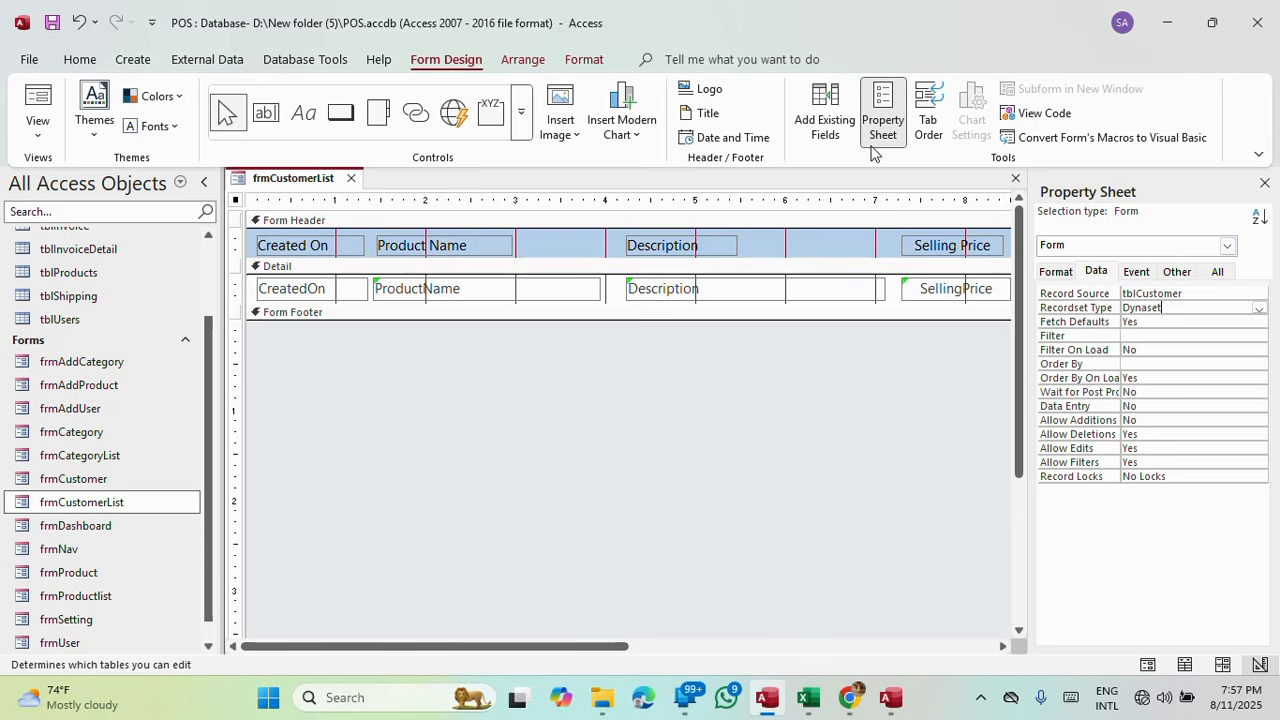
{"action": "left_click", "coordinate": [825, 118]}
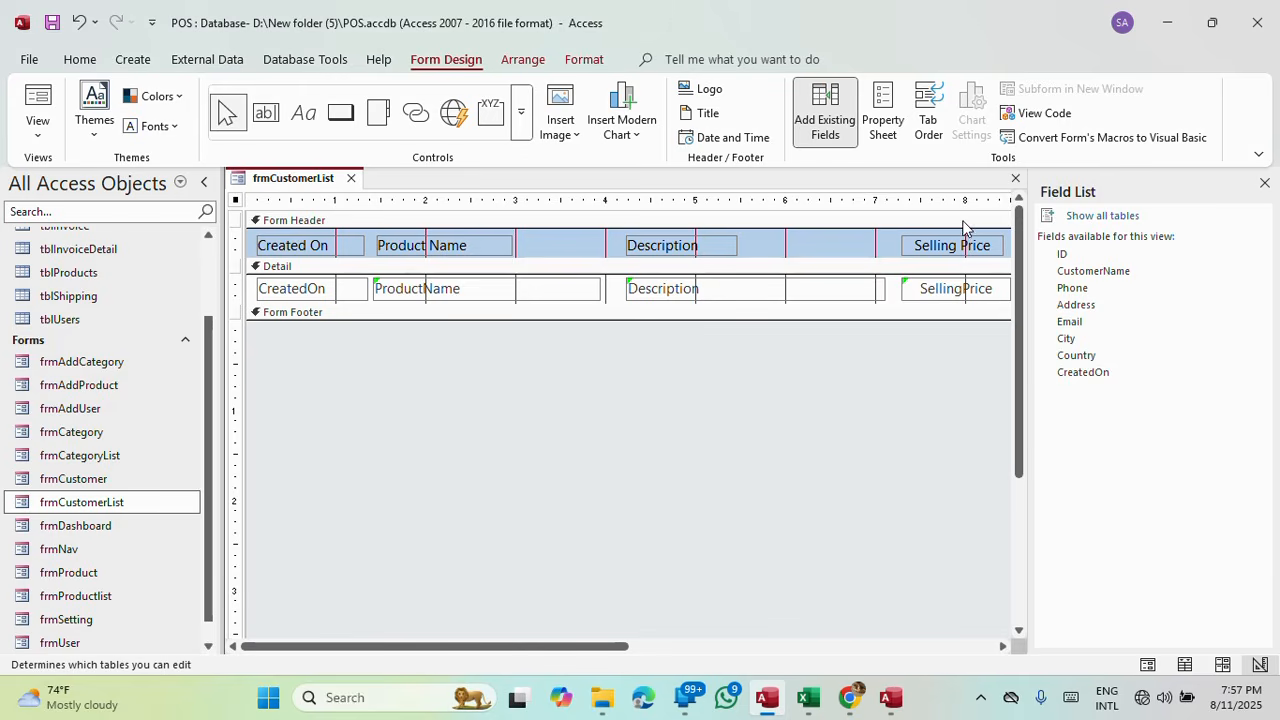
{"action": "left_click", "coordinate": [883, 115]}
{"action": "left_click", "coordinate": [1227, 246]}
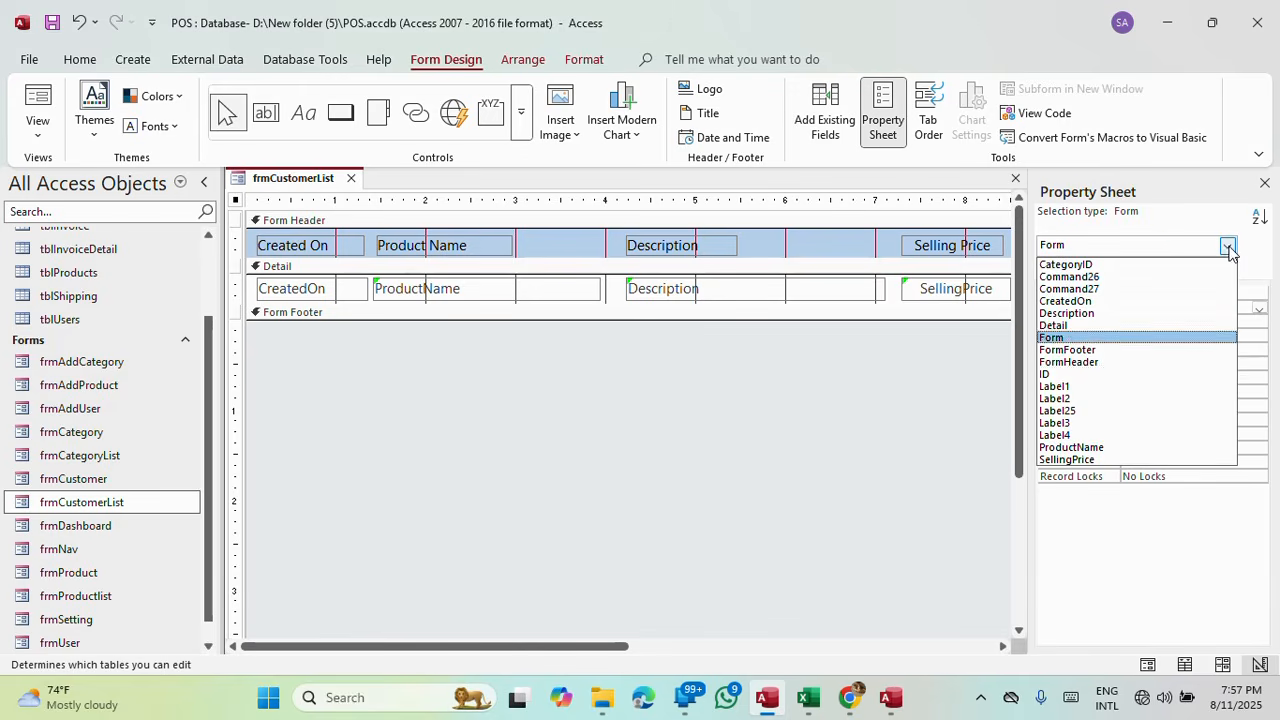
{"action": "left_click", "coordinate": [1086, 374]}
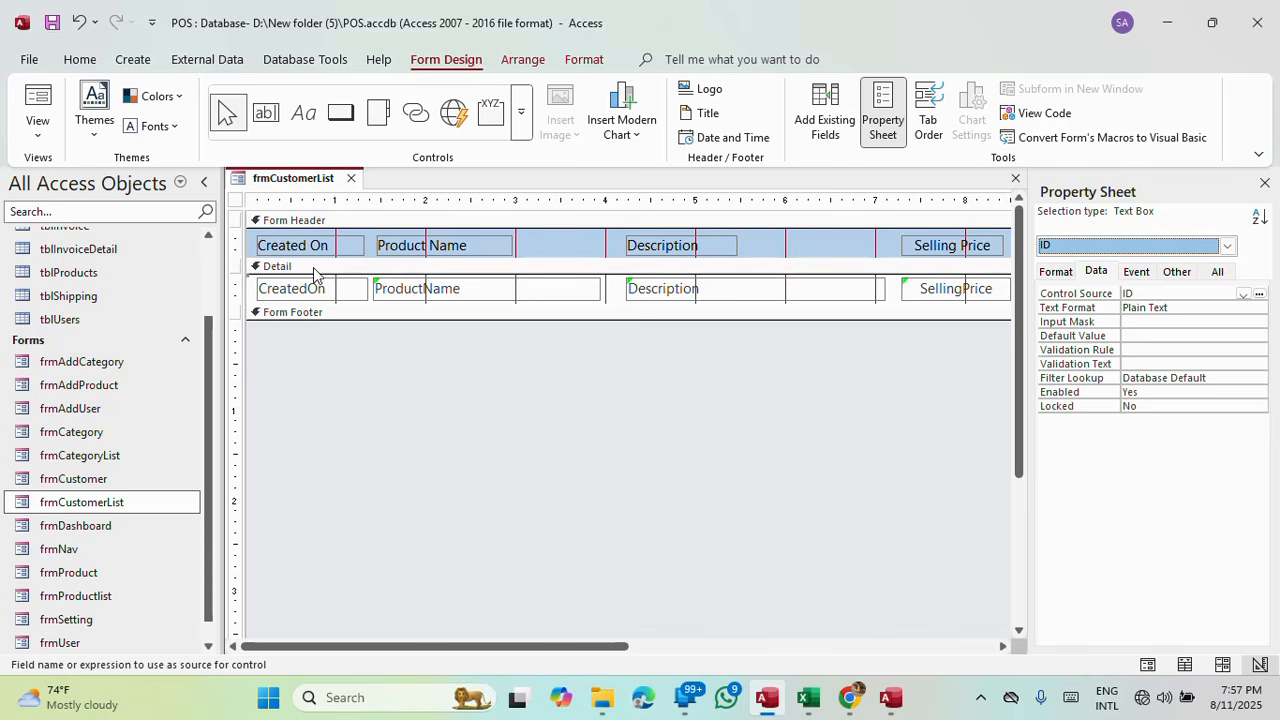
{"action": "left_click", "coordinate": [449, 250]}
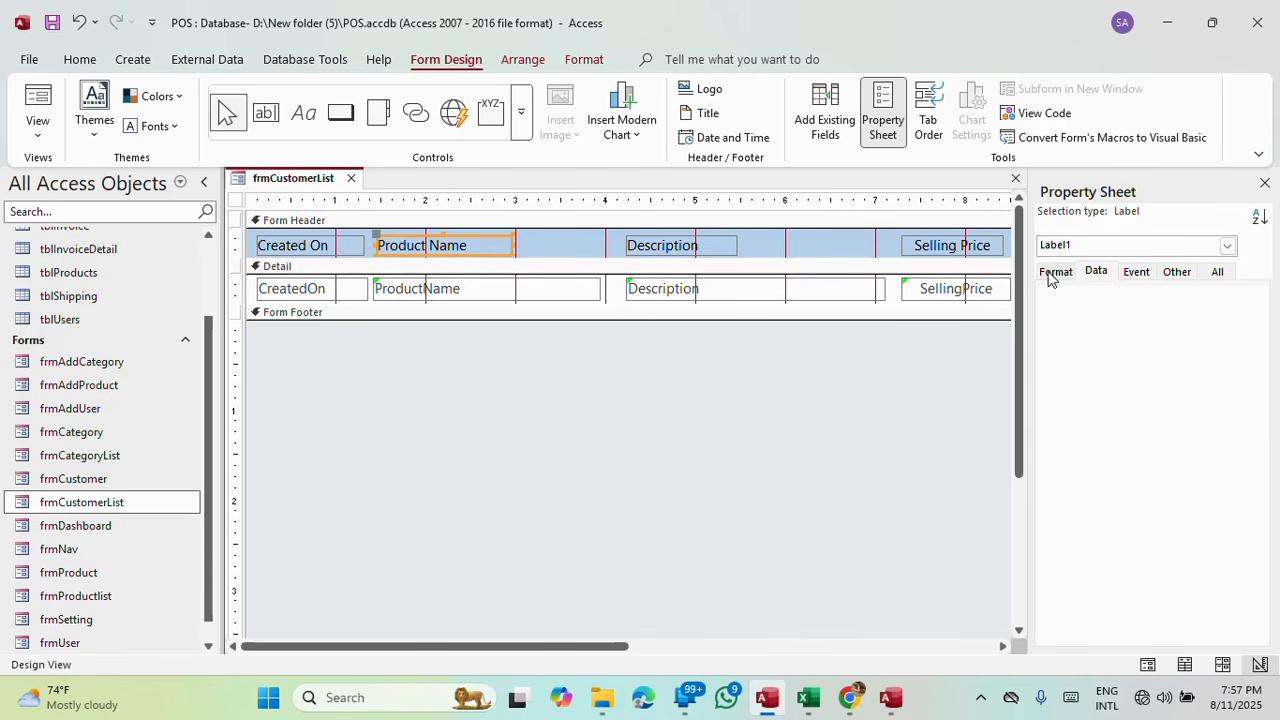
{"action": "left_click", "coordinate": [825, 115]}
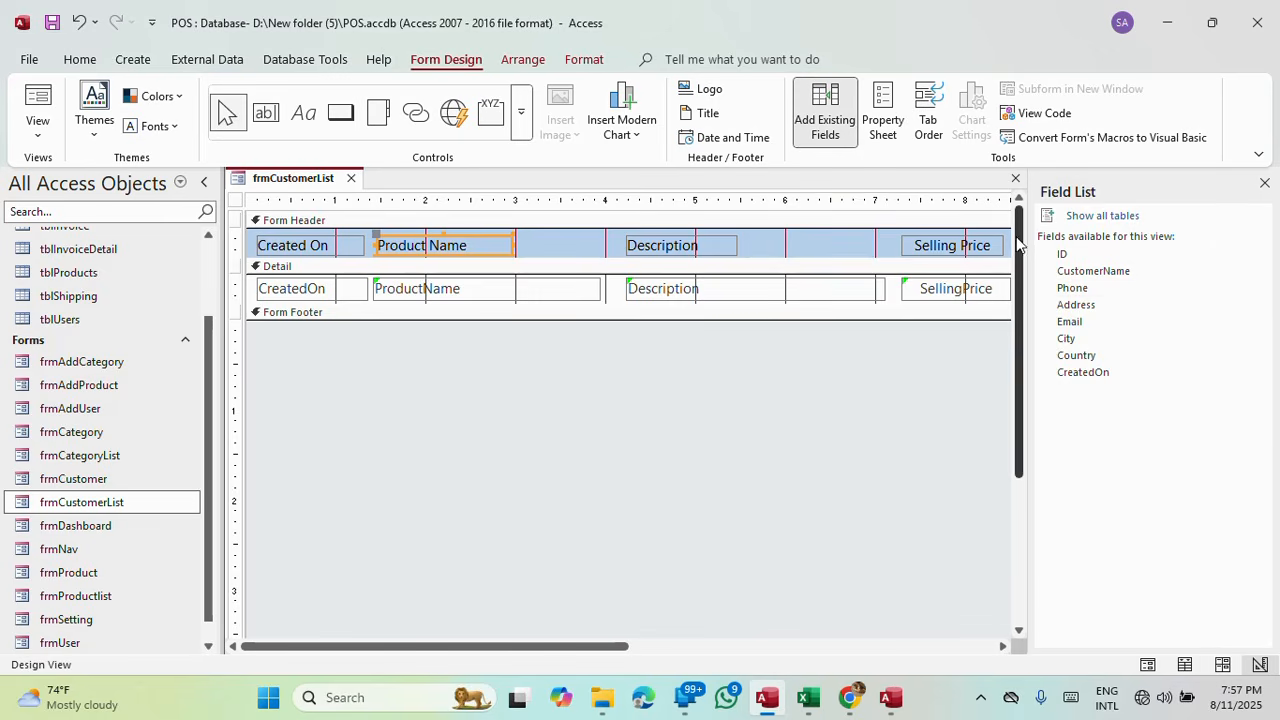
Set the Control Source of the ProductName text box in the Detail section to CustomerName.
{"action": "left_click", "coordinate": [430, 290]}
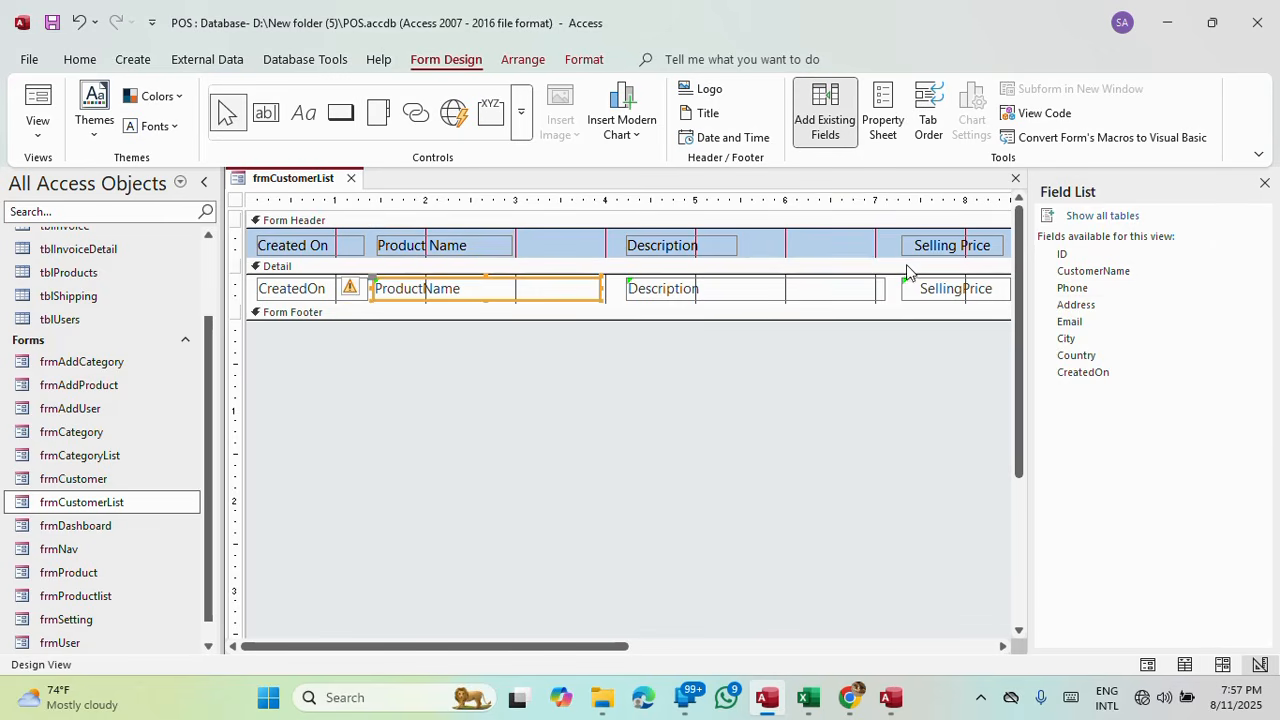
{"action": "left_click", "coordinate": [884, 128]}
{"action": "left_click", "coordinate": [1244, 295]}
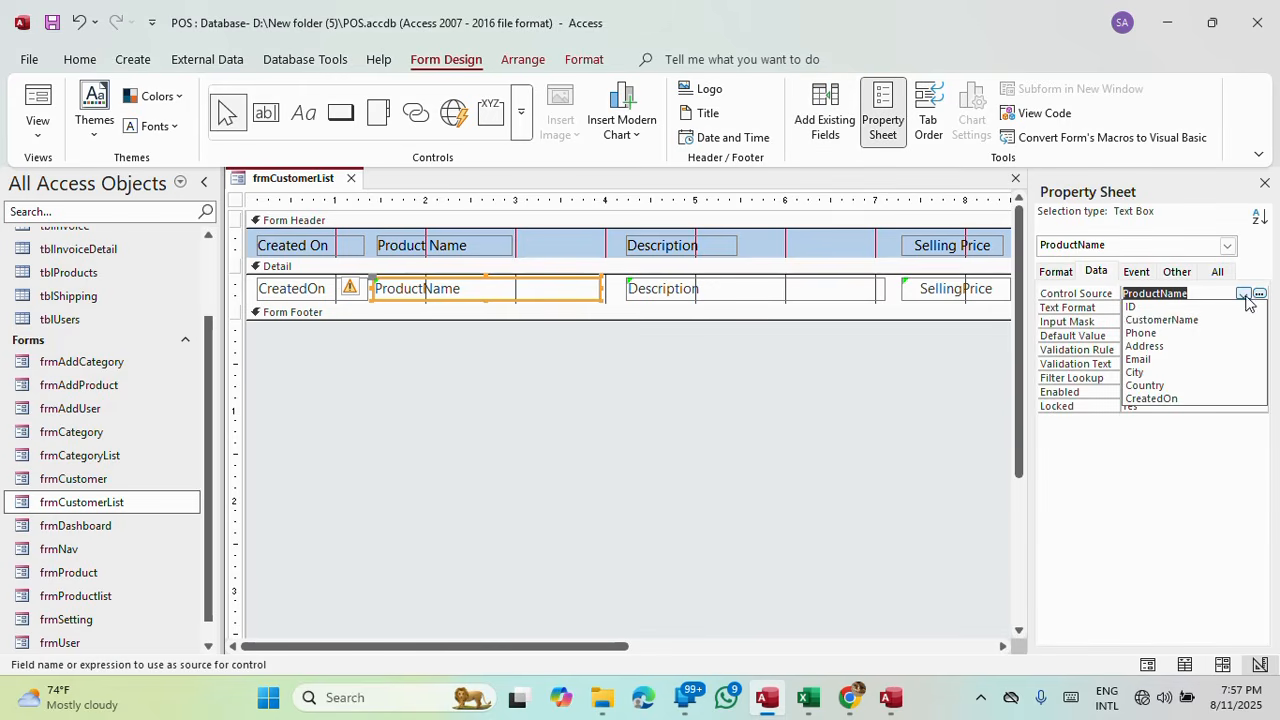
{"action": "left_click", "coordinate": [1190, 321]}
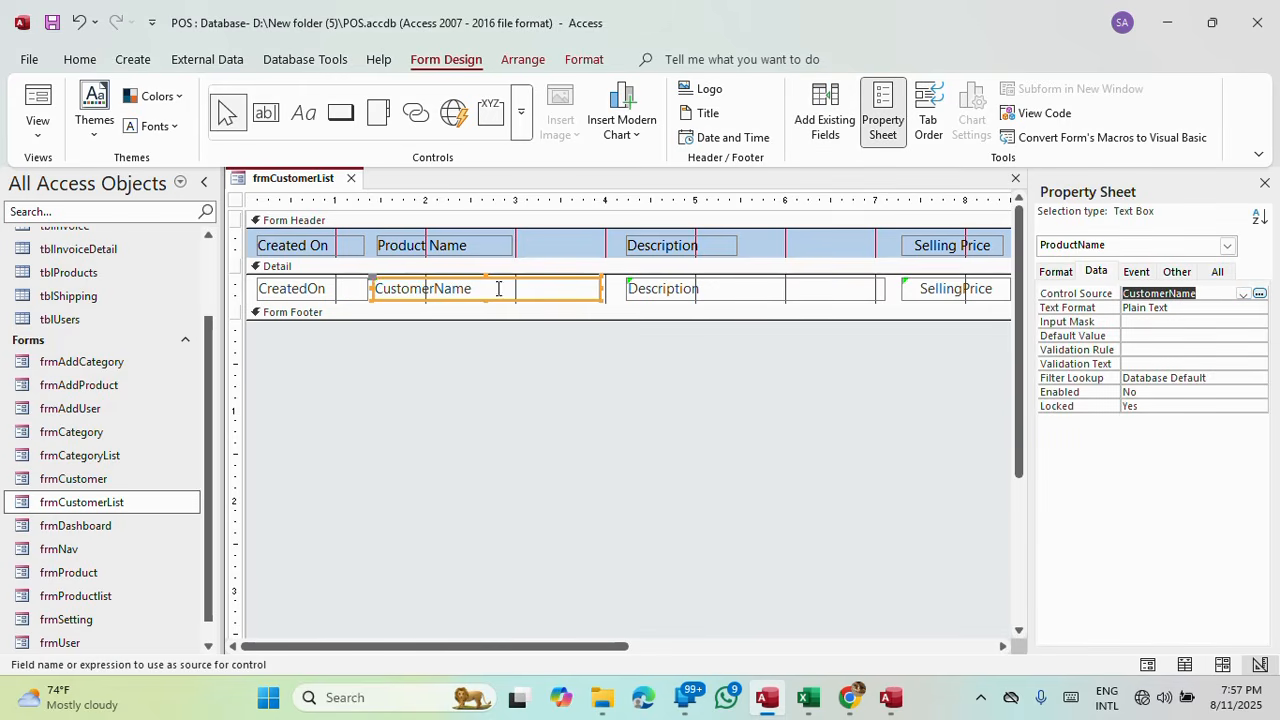
Change the caption of the Product Name label in the Form Header to Customer Name.
{"action": "double_click", "coordinate": [502, 288]}
{"action": "key", "text": "ctrl+c"}
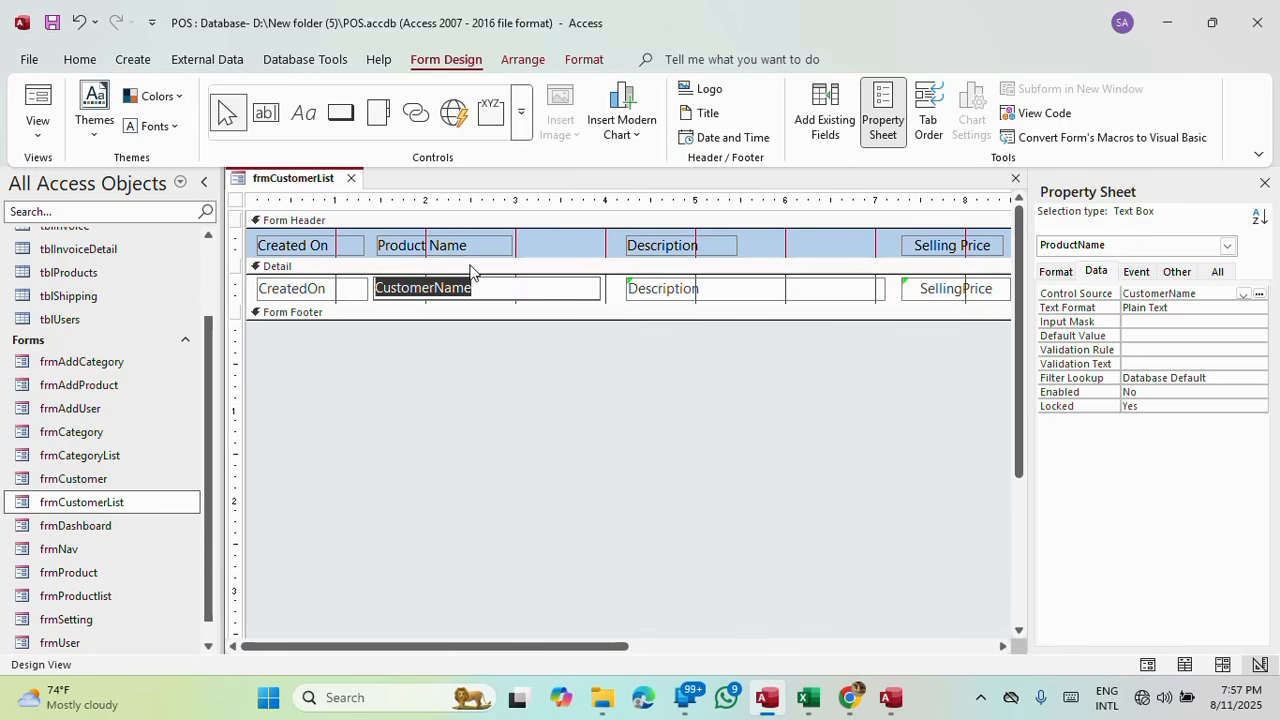
{"action": "left_click", "coordinate": [466, 245]}
{"action": "left_click_drag", "start_coordinate": [466, 245], "coordinate": [345, 245]}
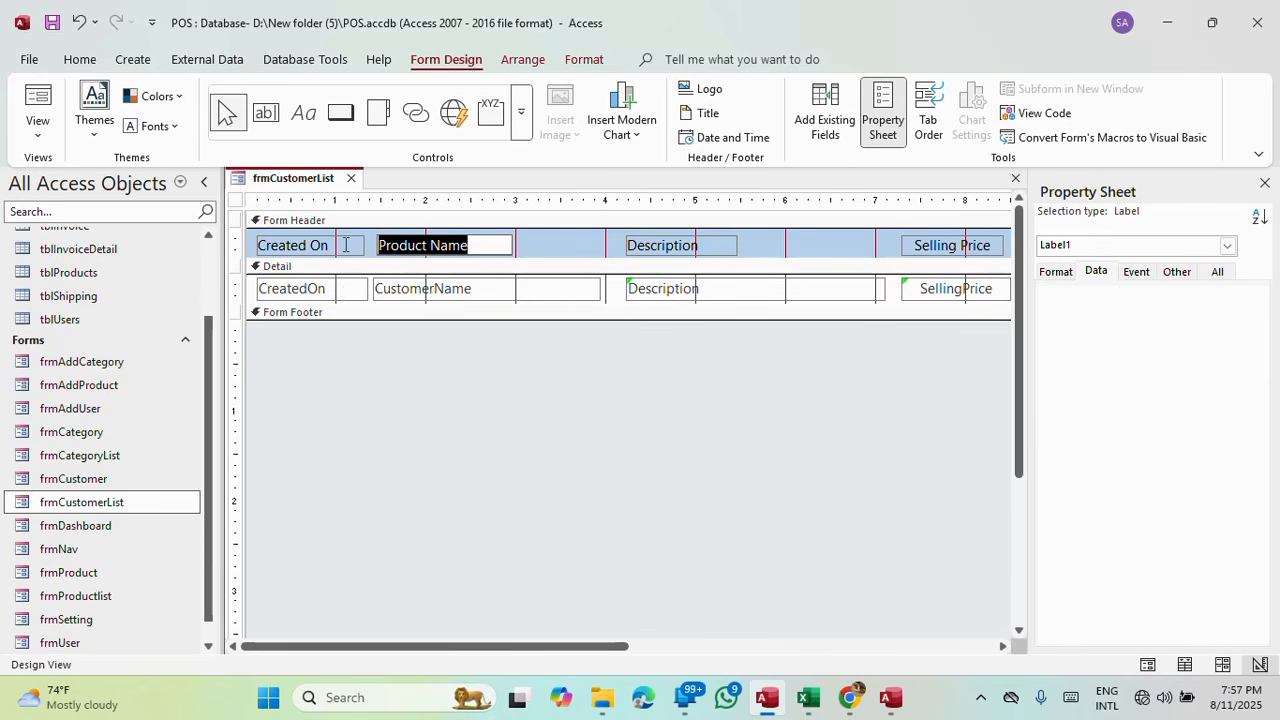
{"action": "key", "text": "ctrl+v"}
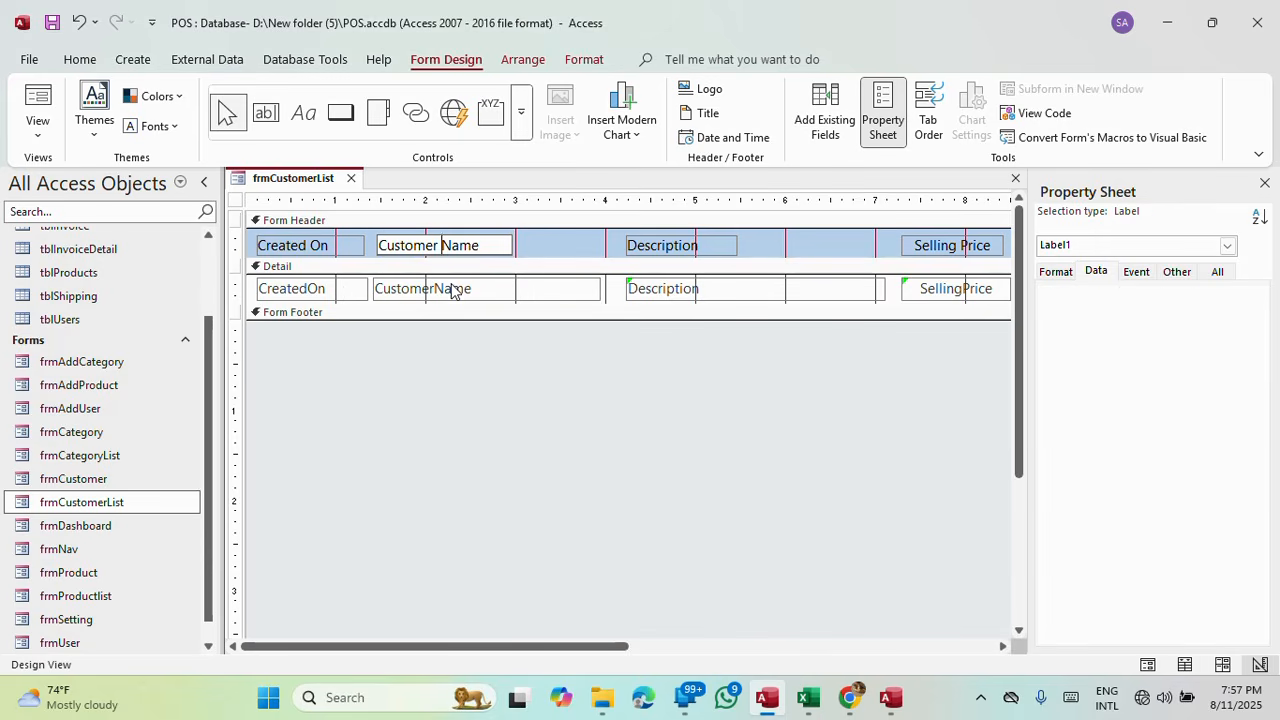
Rename the text box bound to CustomerName in the Detail section as CustomerName.
{"action": "left_click", "coordinate": [455, 288]}
{"action": "left_click", "coordinate": [1178, 271]}
{"action": "left_click", "coordinate": [1043, 293]}
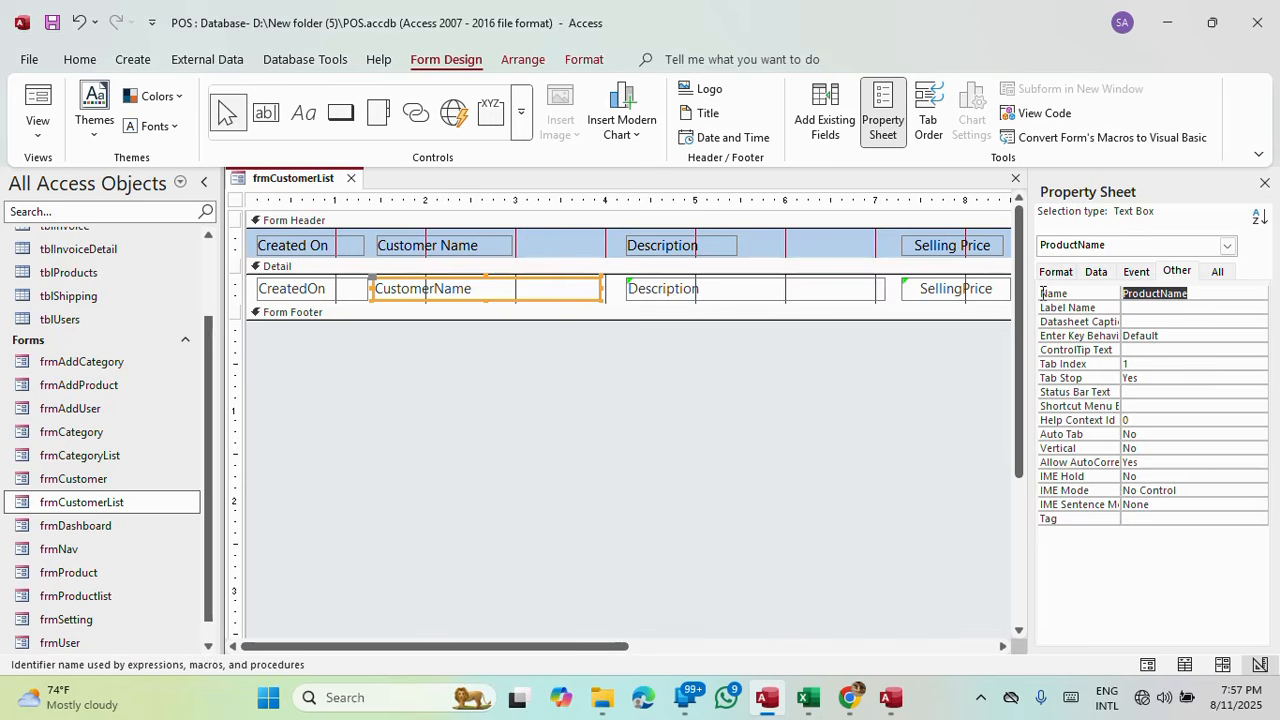
{"action": "key", "text": "ctrl+v"}
{"action": "key", "text": "Return"}
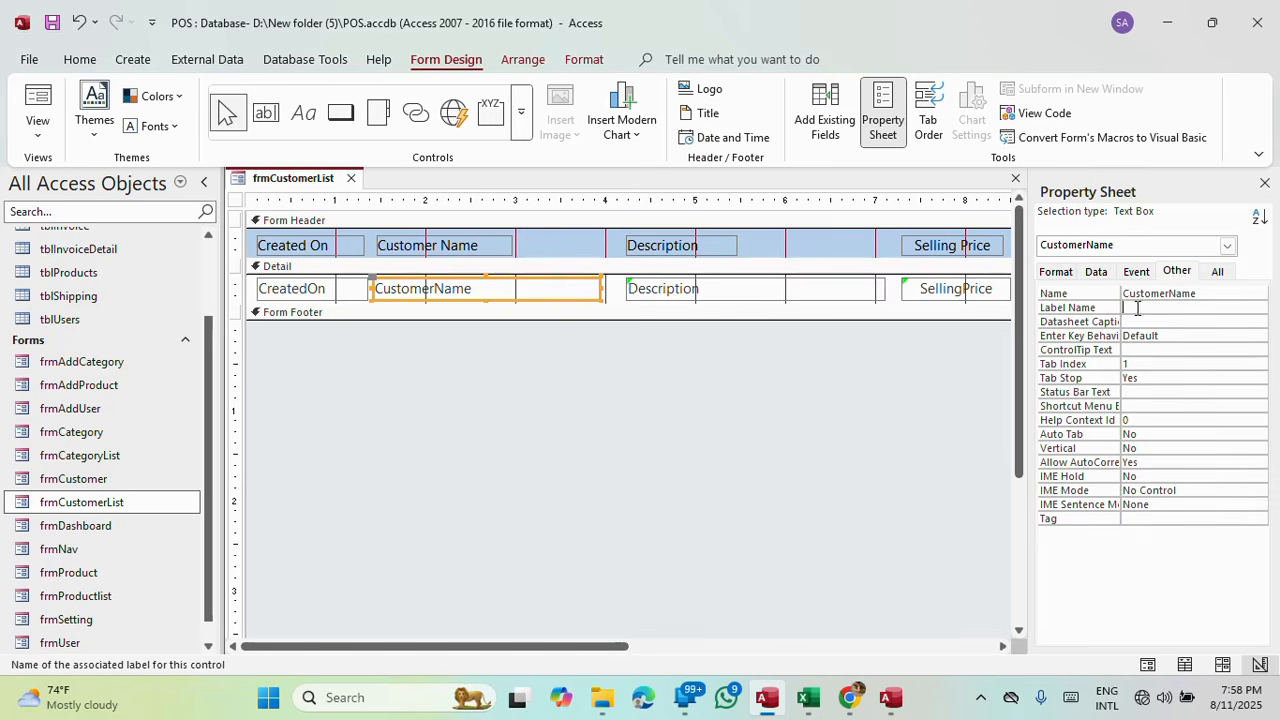
Set the Control Source of the Description text box in the Detail section to Phone.
{"action": "left_click", "coordinate": [694, 293]}
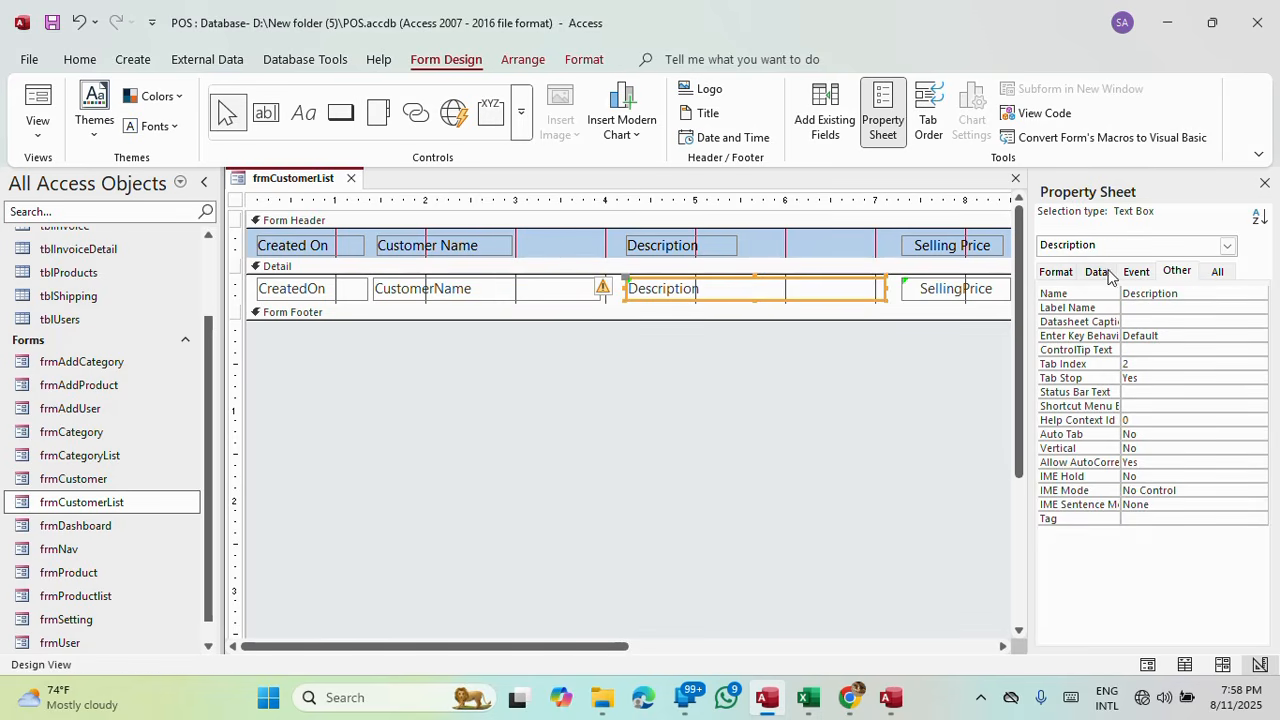
{"action": "left_click", "coordinate": [1097, 271]}
{"action": "left_click", "coordinate": [1245, 293]}
{"action": "left_click", "coordinate": [1243, 293]}
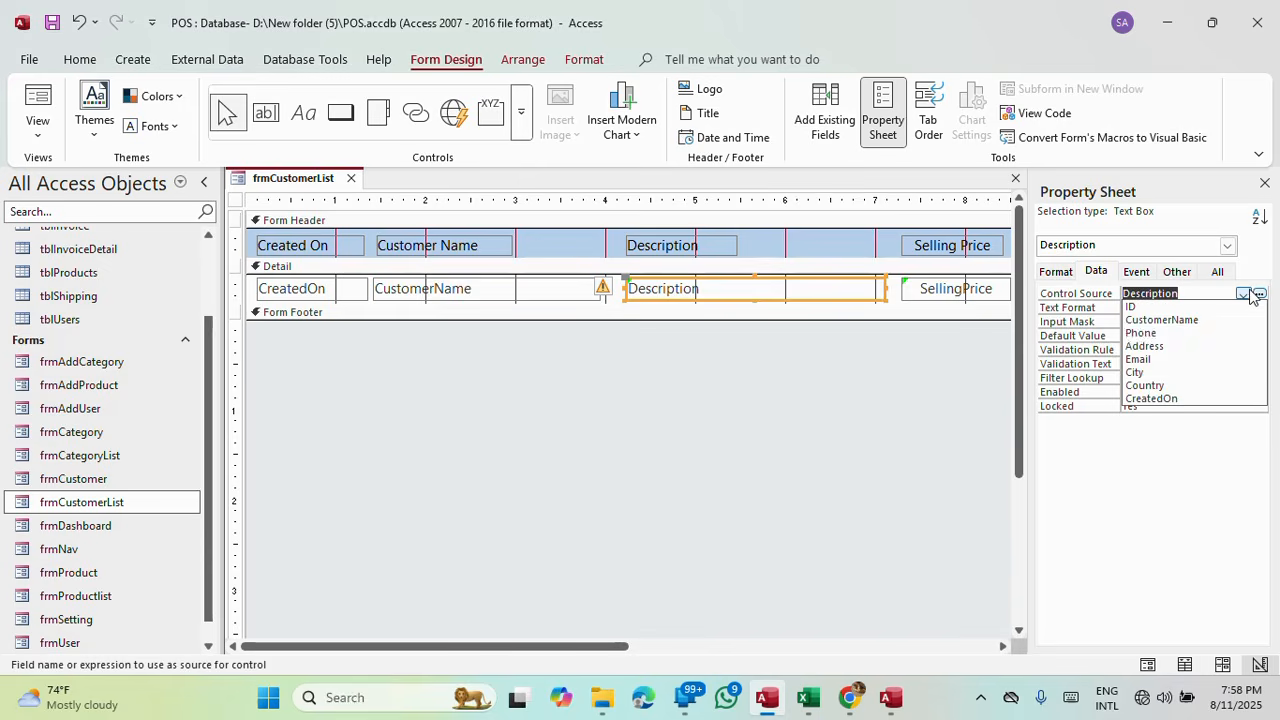
{"action": "left_click", "coordinate": [1182, 333]}
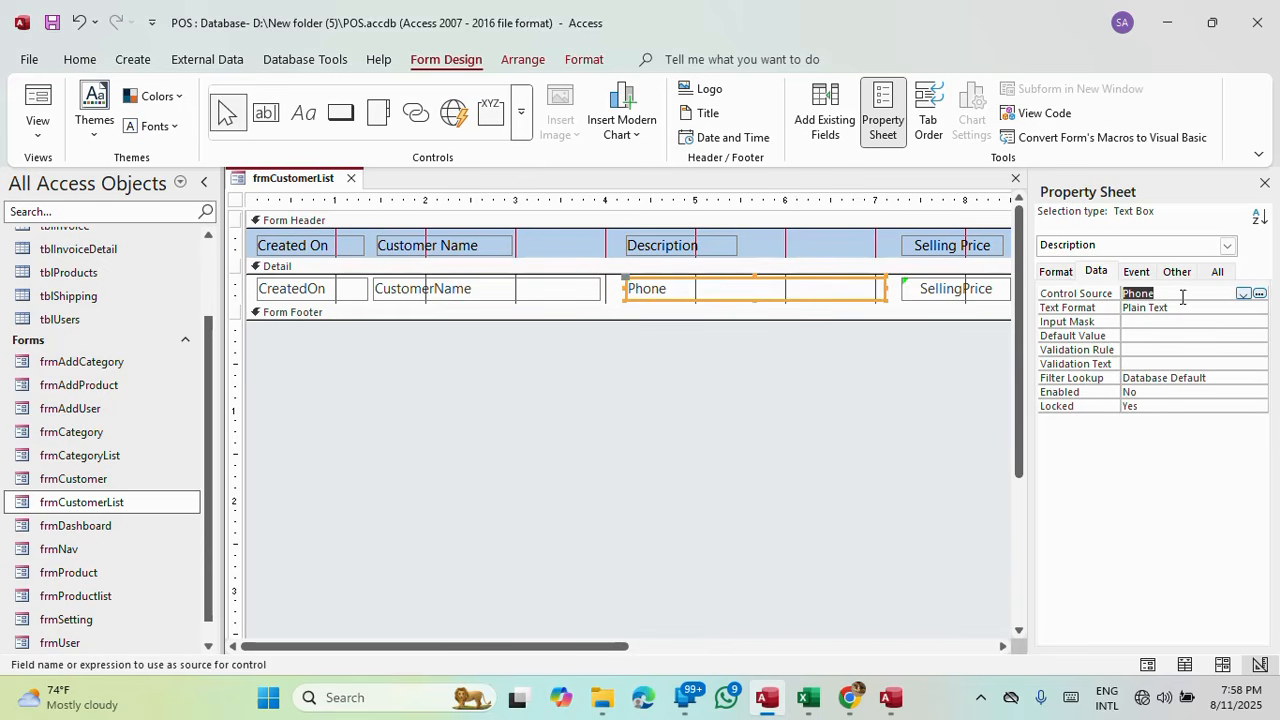
Change the caption of the Description label in the Form Header to Phone.
{"action": "left_click", "coordinate": [688, 256]}
{"action": "left_click_drag", "start_coordinate": [700, 250], "coordinate": [586, 249]}
{"action": "type", "text": "Phone"}
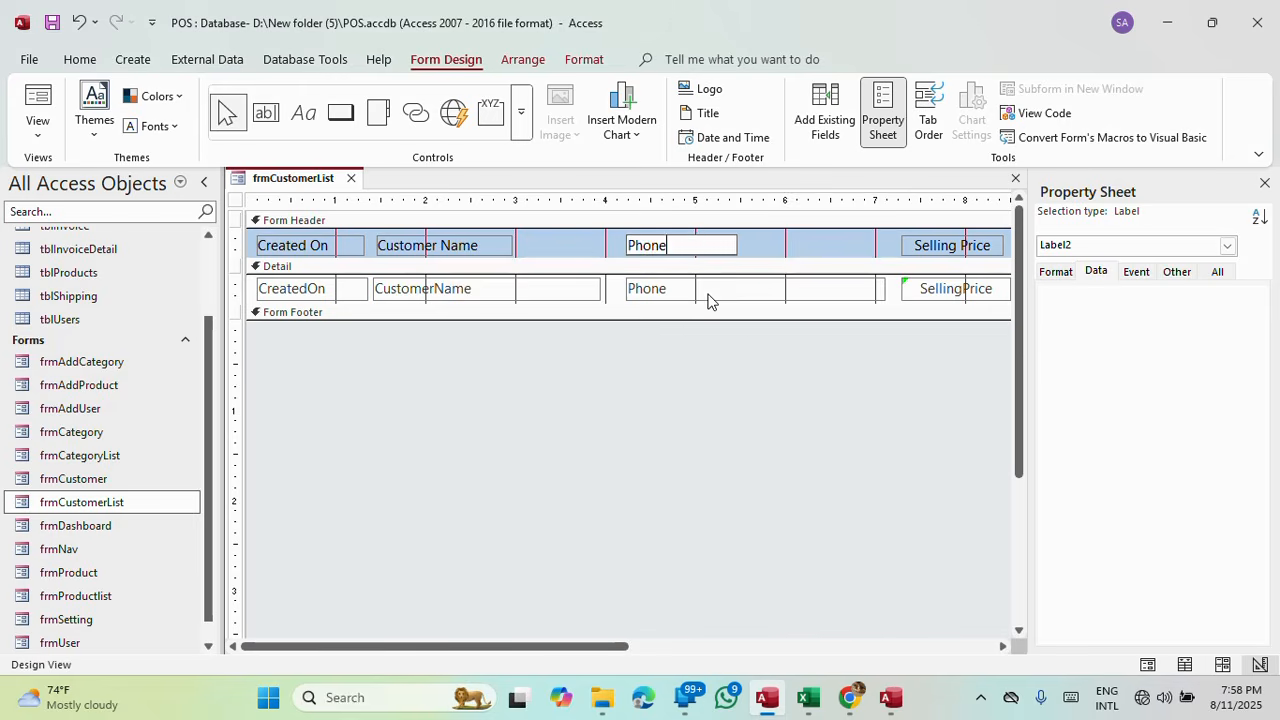
Rename the text box bound to Phone in the Detail section as Phone.
{"action": "left_click", "coordinate": [707, 300]}
{"action": "left_click", "coordinate": [1180, 271]}
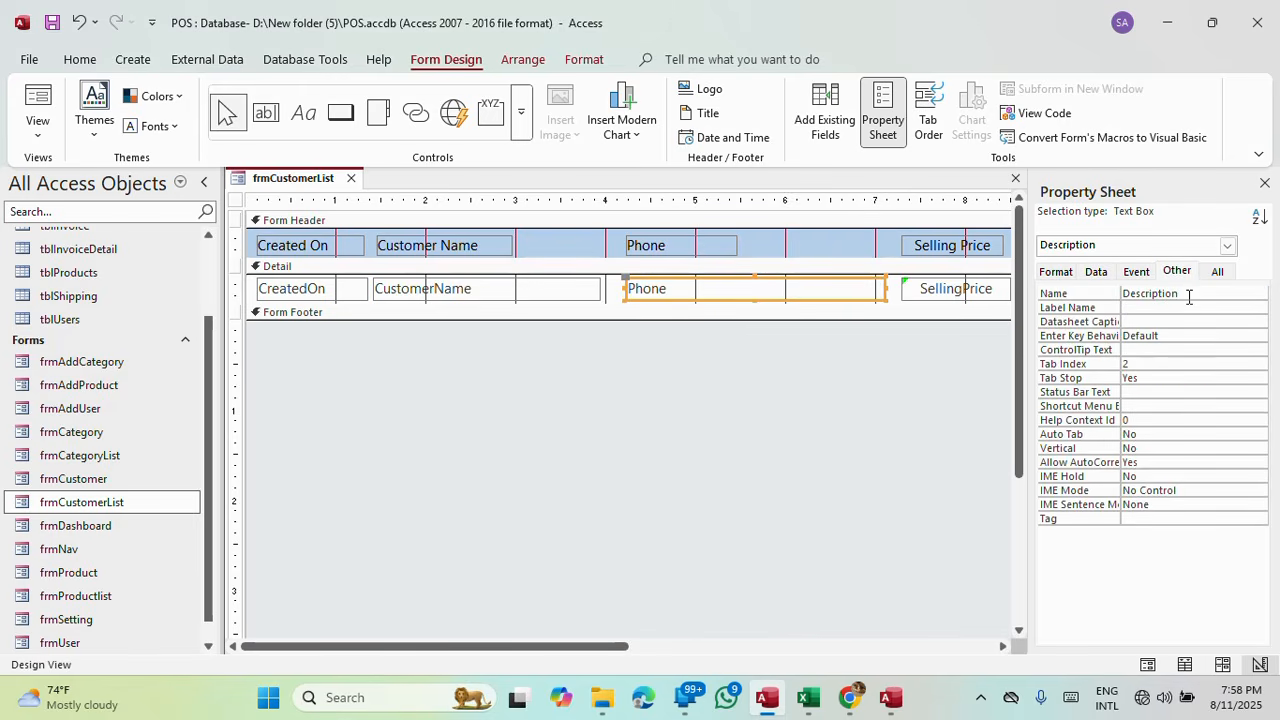
{"action": "left_click", "coordinate": [1188, 296]}
{"action": "double_click", "coordinate": [1188, 296]}
{"action": "type", "text": "Phone"}
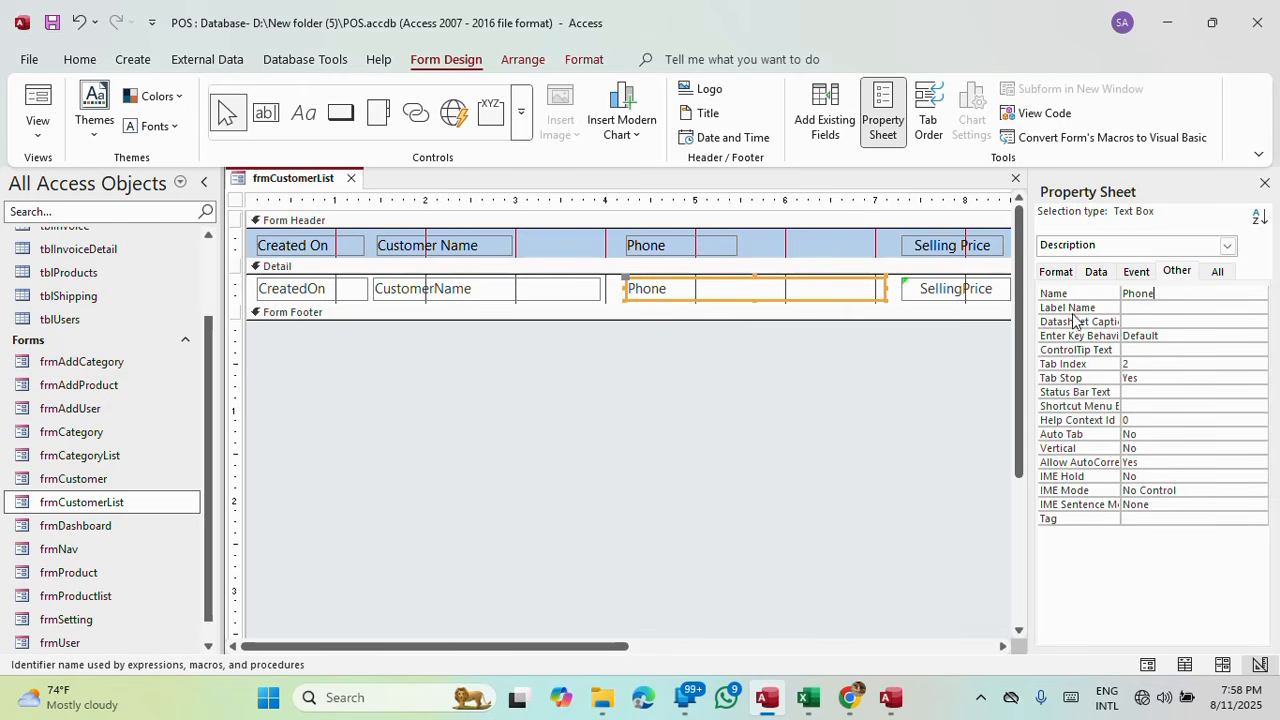
{"action": "left_click", "coordinate": [1134, 307]}
{"action": "left_click", "coordinate": [808, 290]}
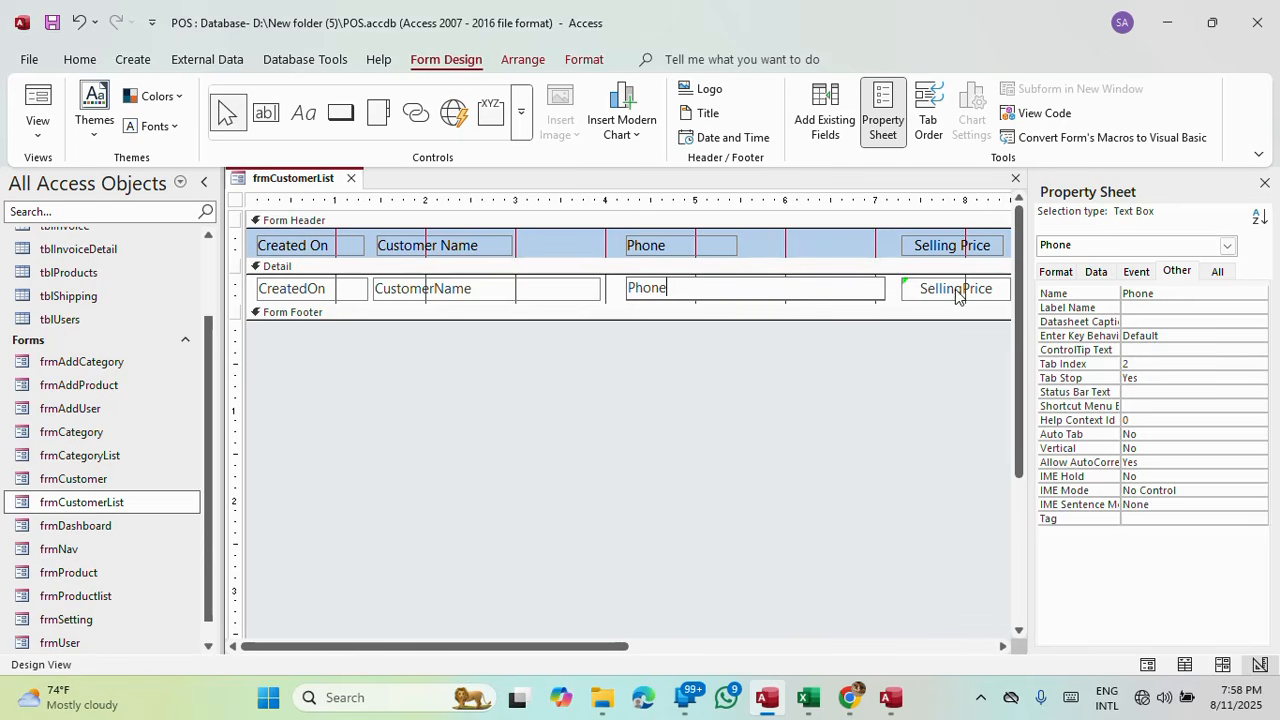
Set the Control Source of the SellingPrice text box in the Detail section to Address.
{"action": "left_click", "coordinate": [946, 289]}
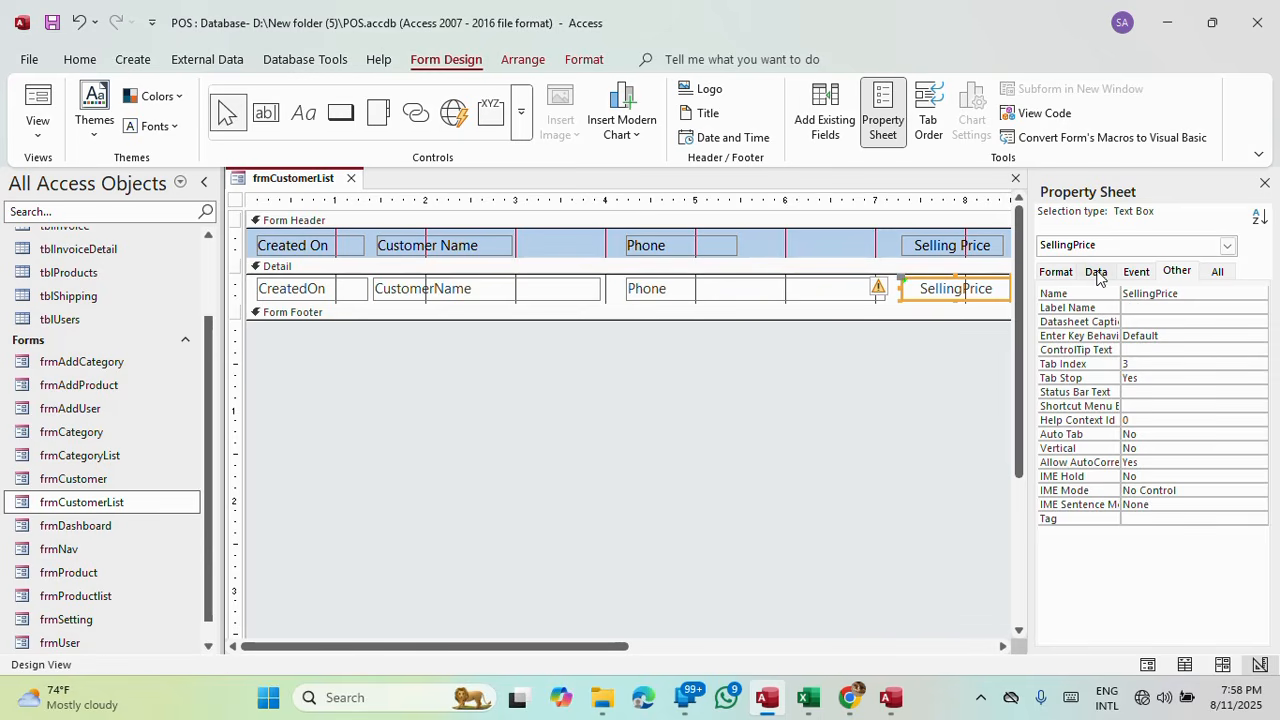
{"action": "left_click", "coordinate": [1097, 272]}
{"action": "left_click", "coordinate": [1242, 294]}
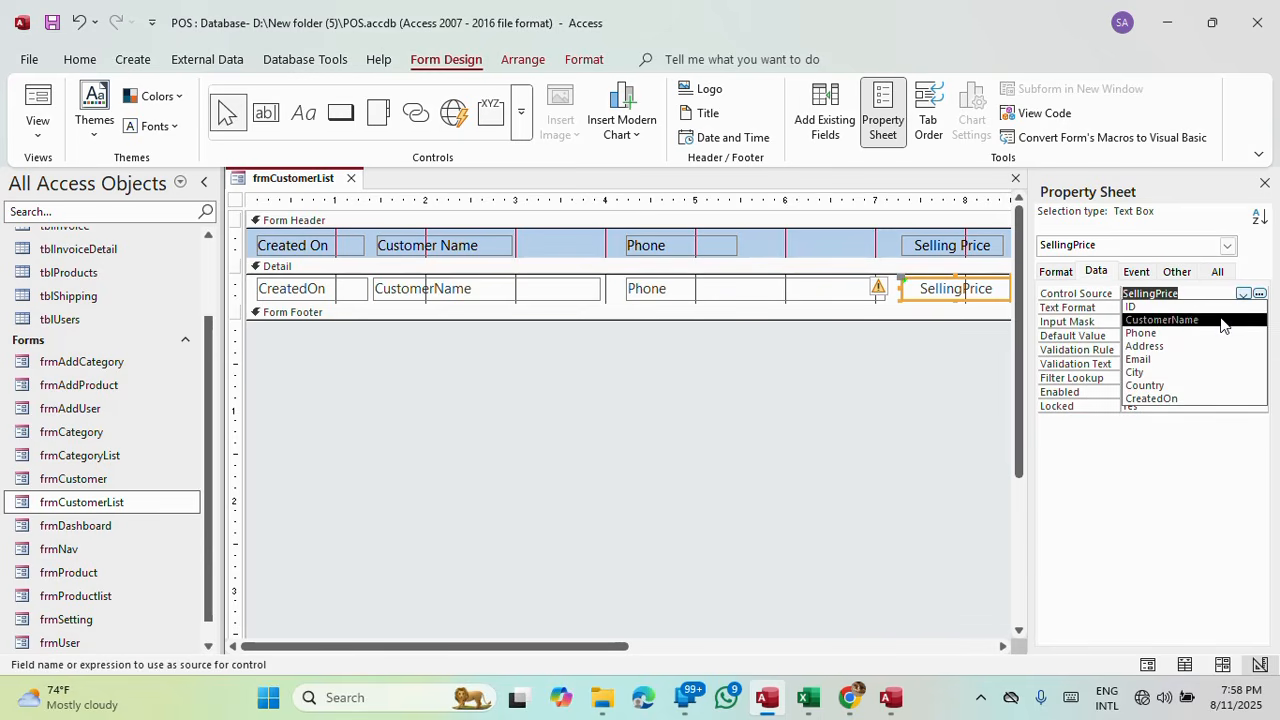
{"action": "left_click", "coordinate": [1160, 348]}
Replace the caption of the Selling Price label in the Form Header with Address, copied from the text box below it.
{"action": "left_click", "coordinate": [975, 252]}
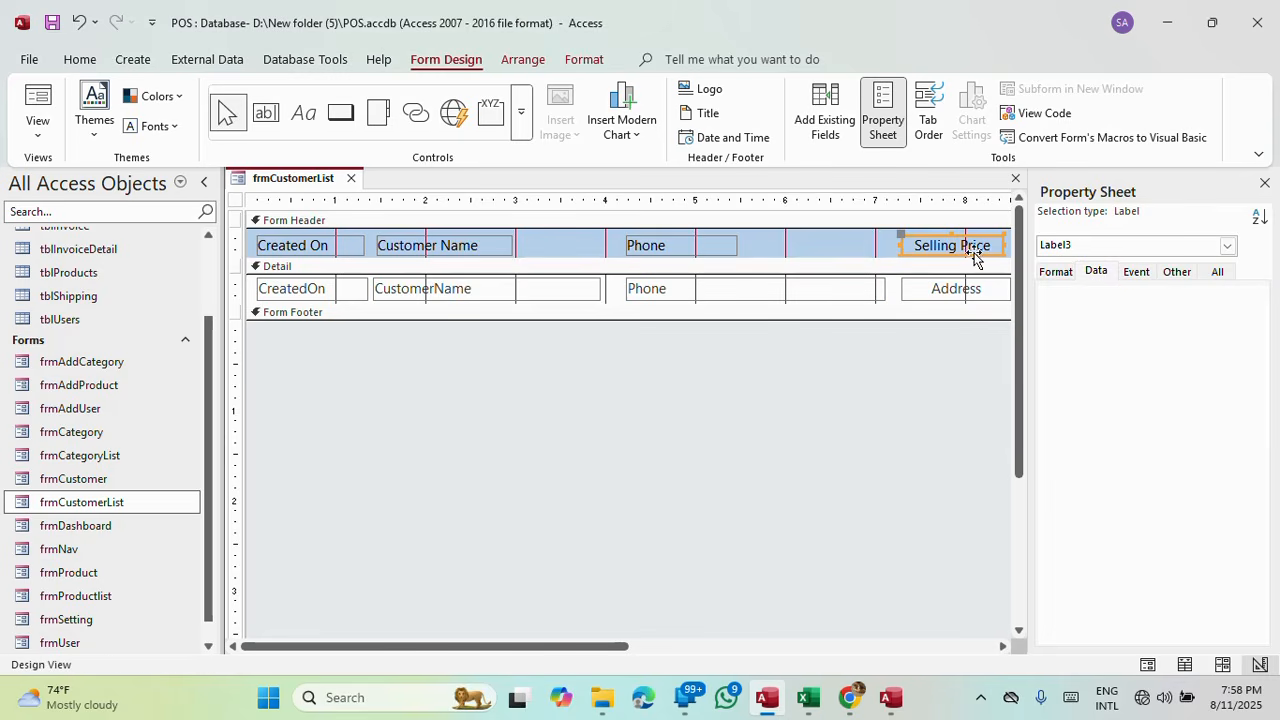
{"action": "left_click", "coordinate": [979, 291]}
{"action": "left_click_drag", "start_coordinate": [960, 288], "coordinate": [892, 290]}
{"action": "key", "text": "ctrl+c"}
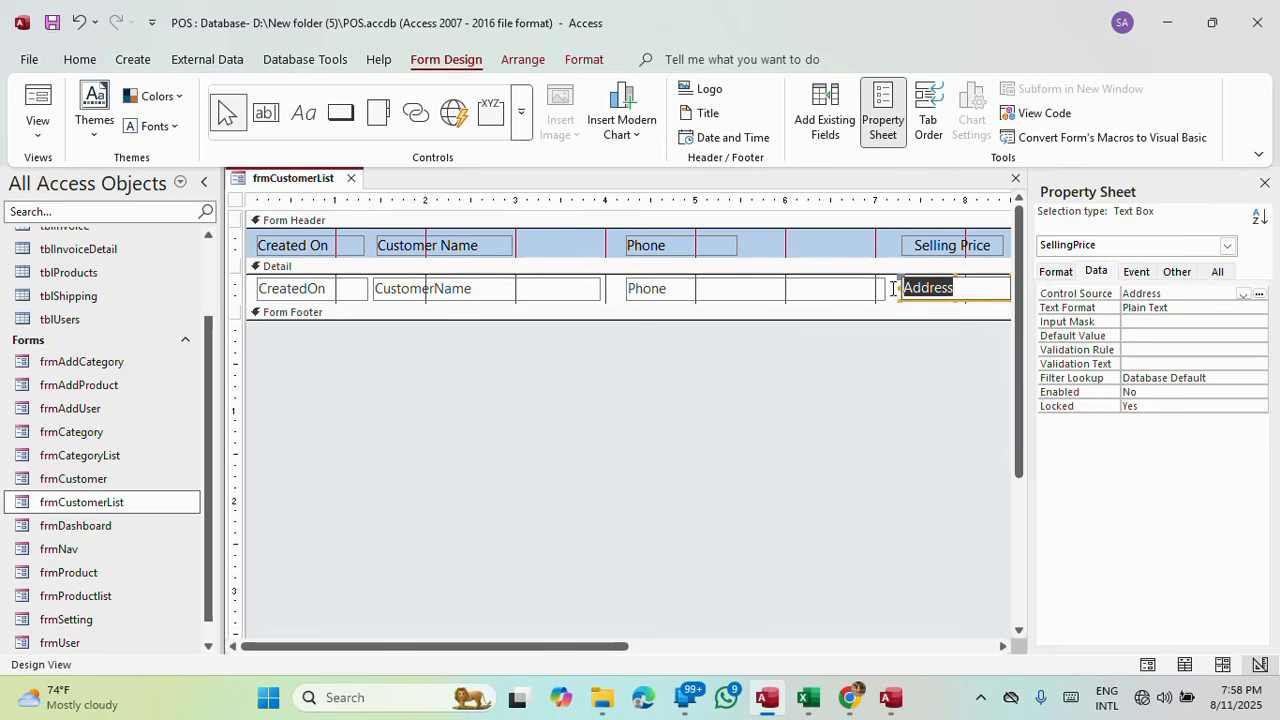
{"action": "left_click", "coordinate": [965, 250]}
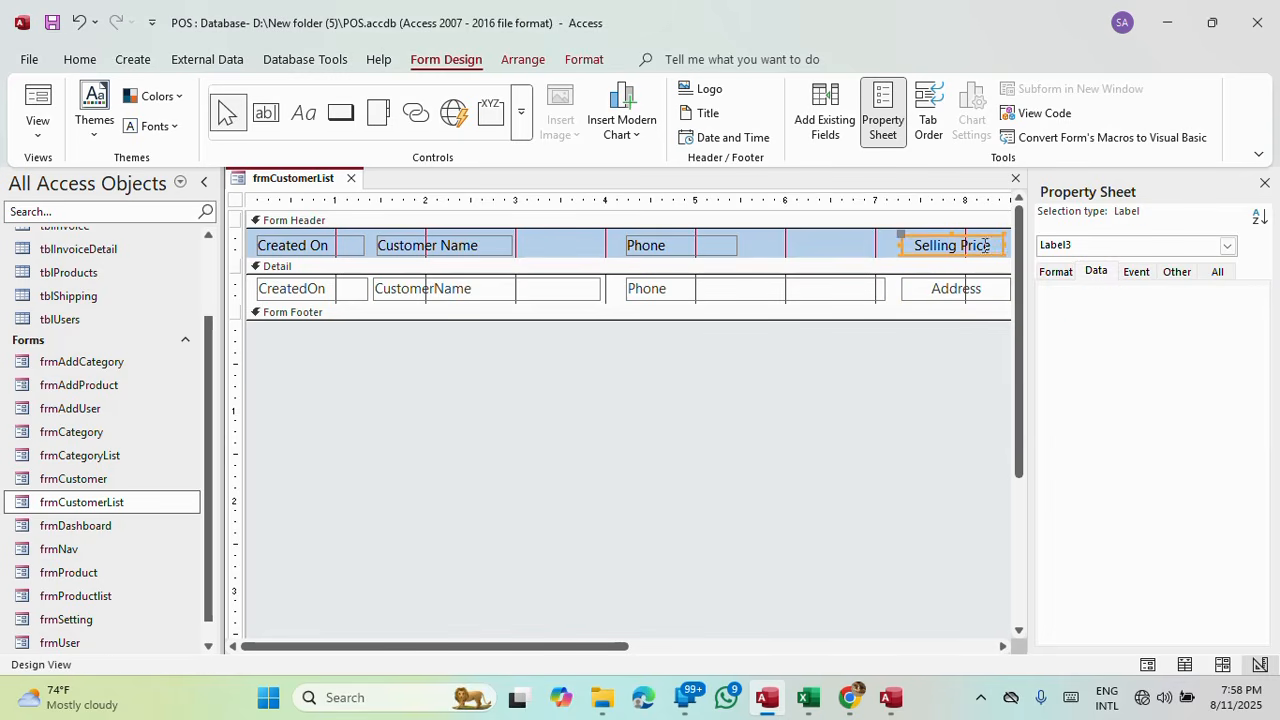
{"action": "left_click", "coordinate": [989, 247]}
{"action": "left_click_drag", "start_coordinate": [989, 247], "coordinate": [884, 248]}
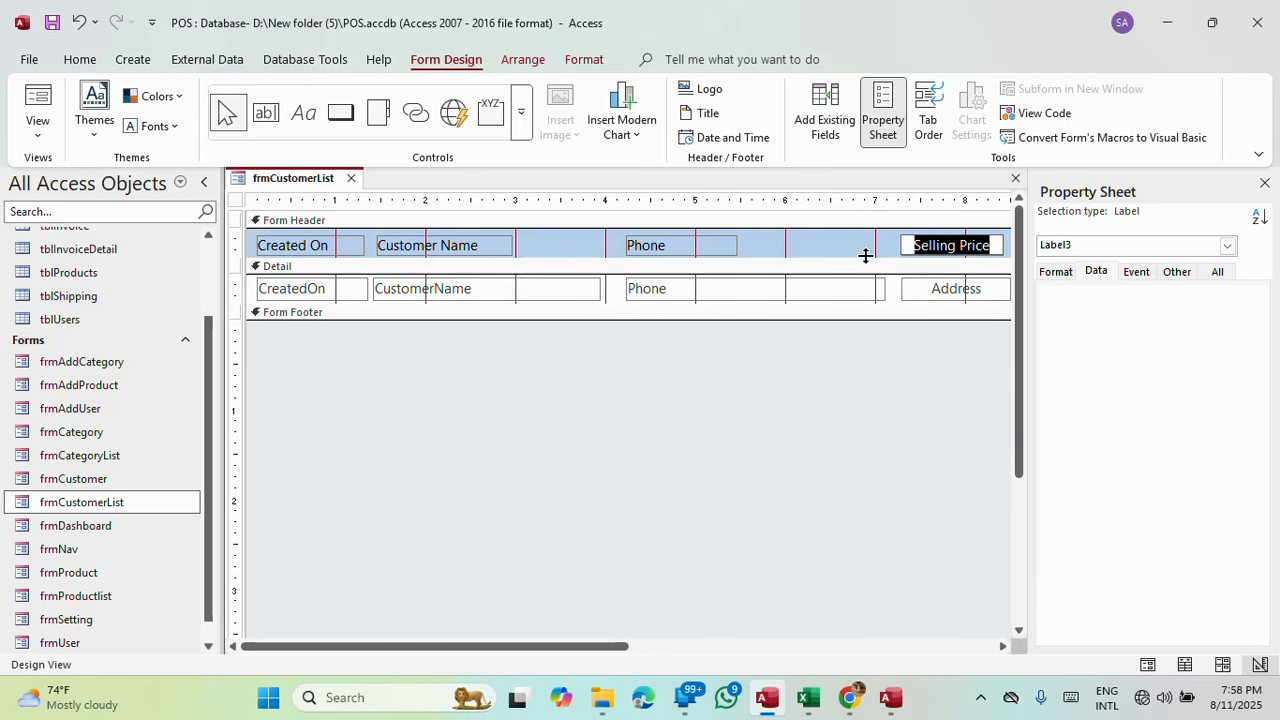
{"action": "key", "text": "ctrl+v"}
Rename the text box bound to Address in the Detail section as Address.
{"action": "left_click", "coordinate": [1185, 273]}
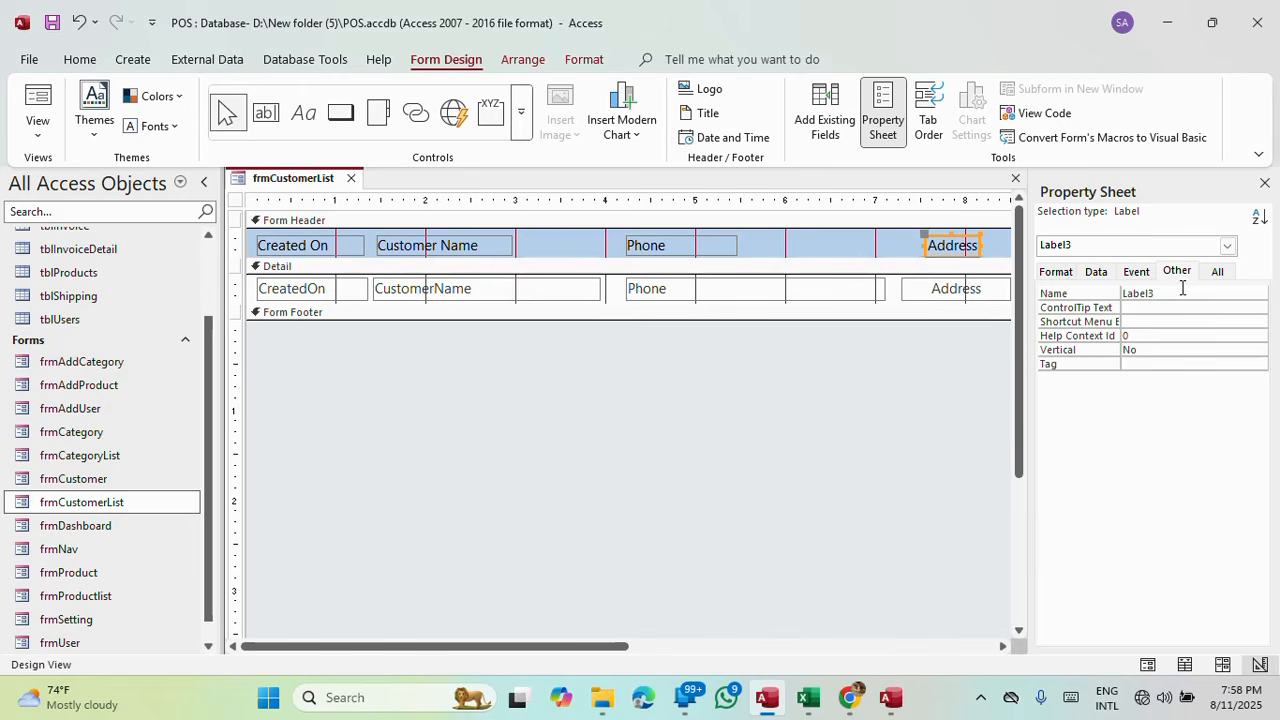
{"action": "left_click", "coordinate": [1108, 293]}
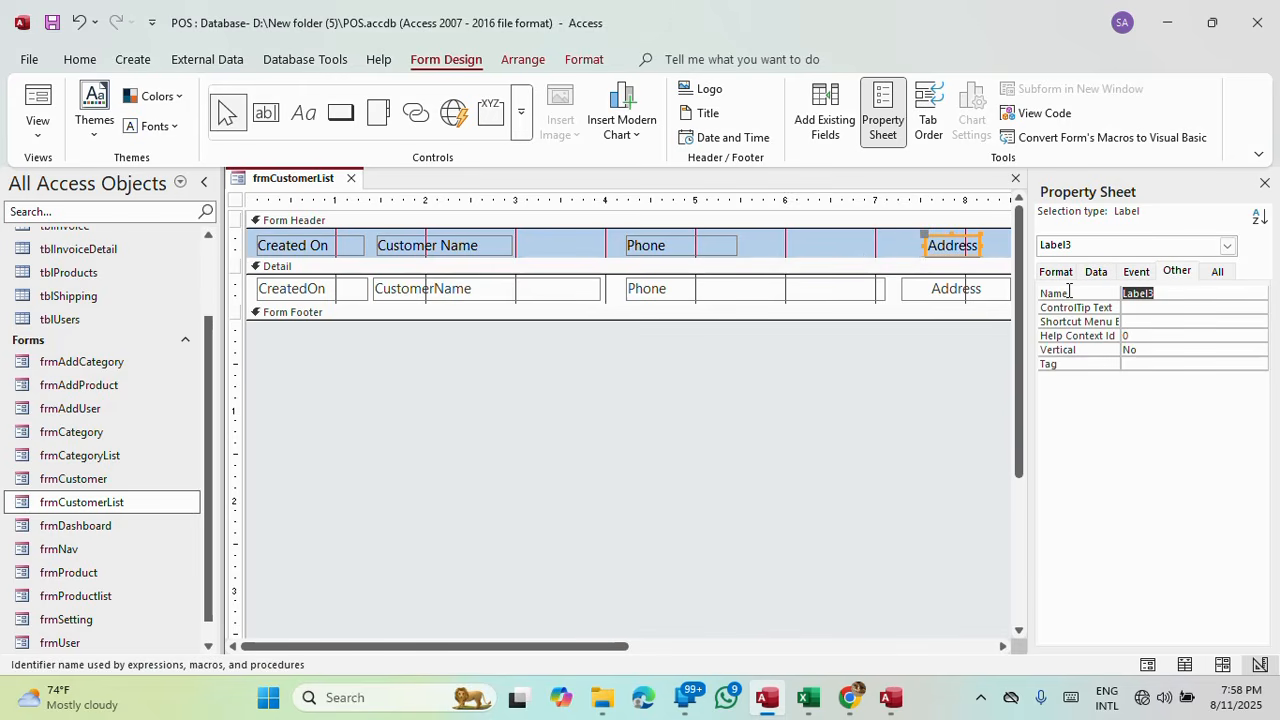
{"action": "left_click", "coordinate": [965, 291]}
{"action": "left_click", "coordinate": [1148, 293]}
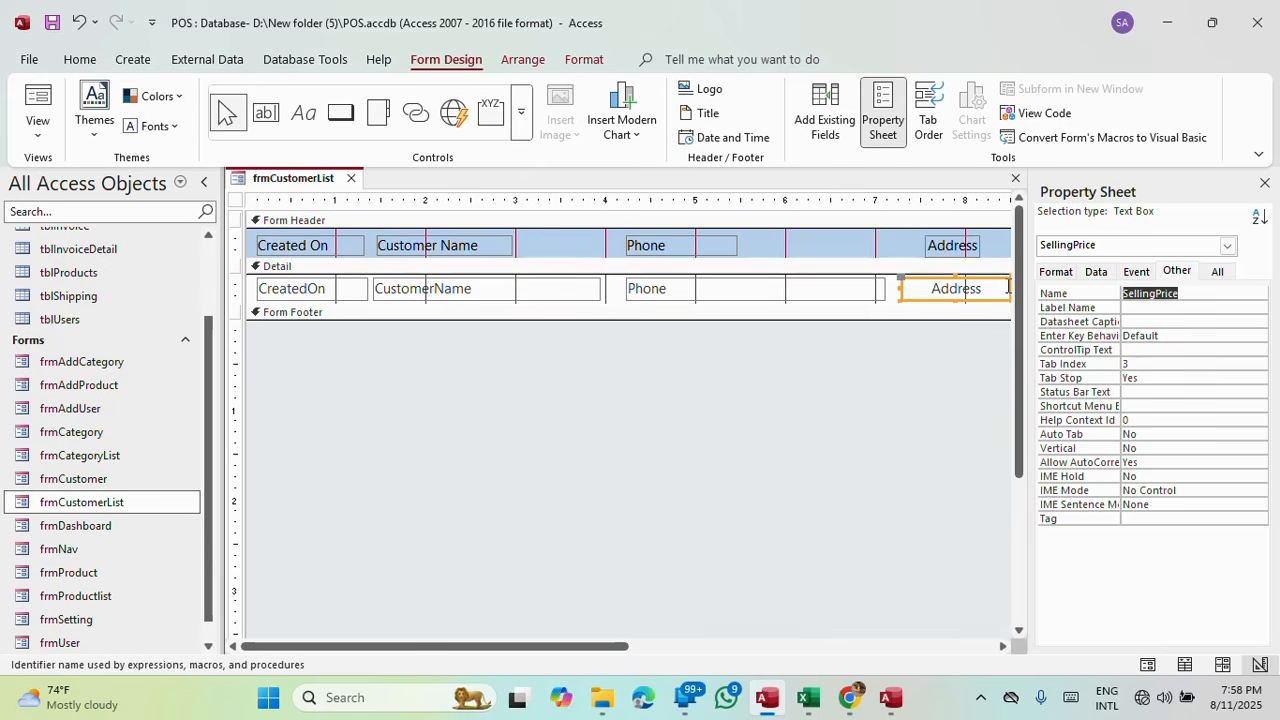
{"action": "type", "text": "Address"}
{"action": "key", "text": "Return"}
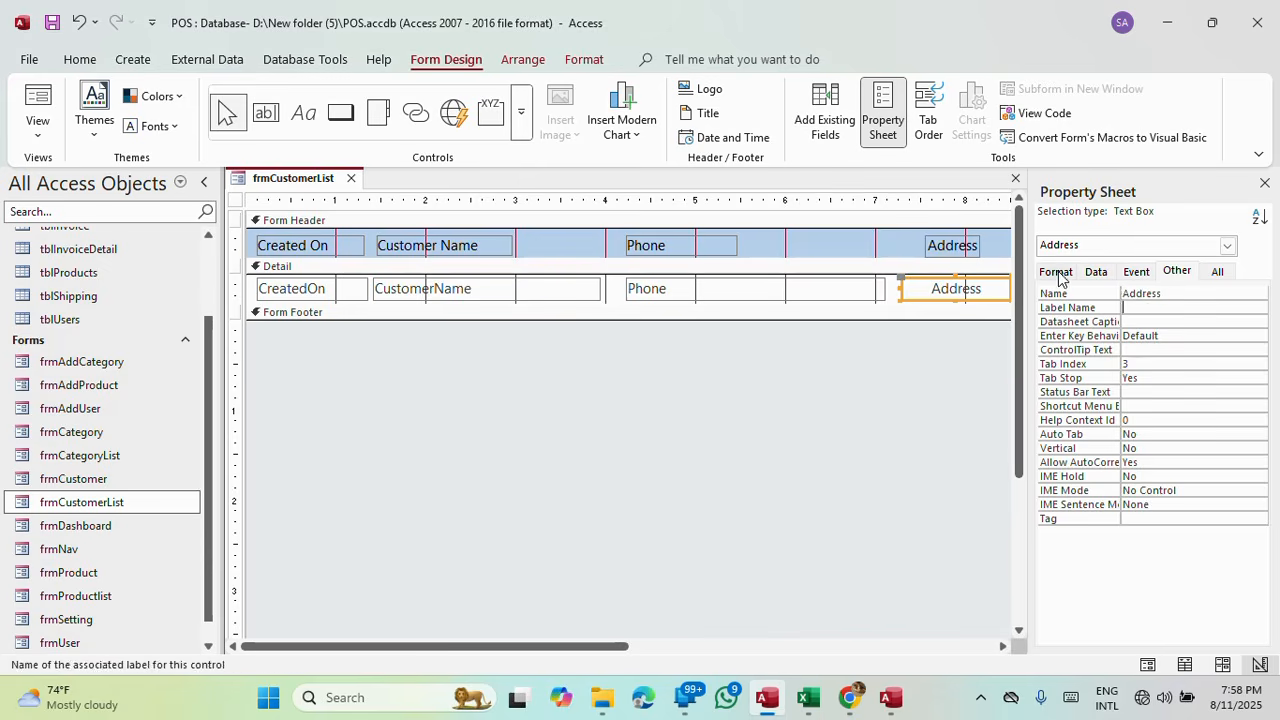
Clear the Format property of the Address text box and set its Decimal Places to Auto.
{"action": "left_click", "coordinate": [1058, 272]}
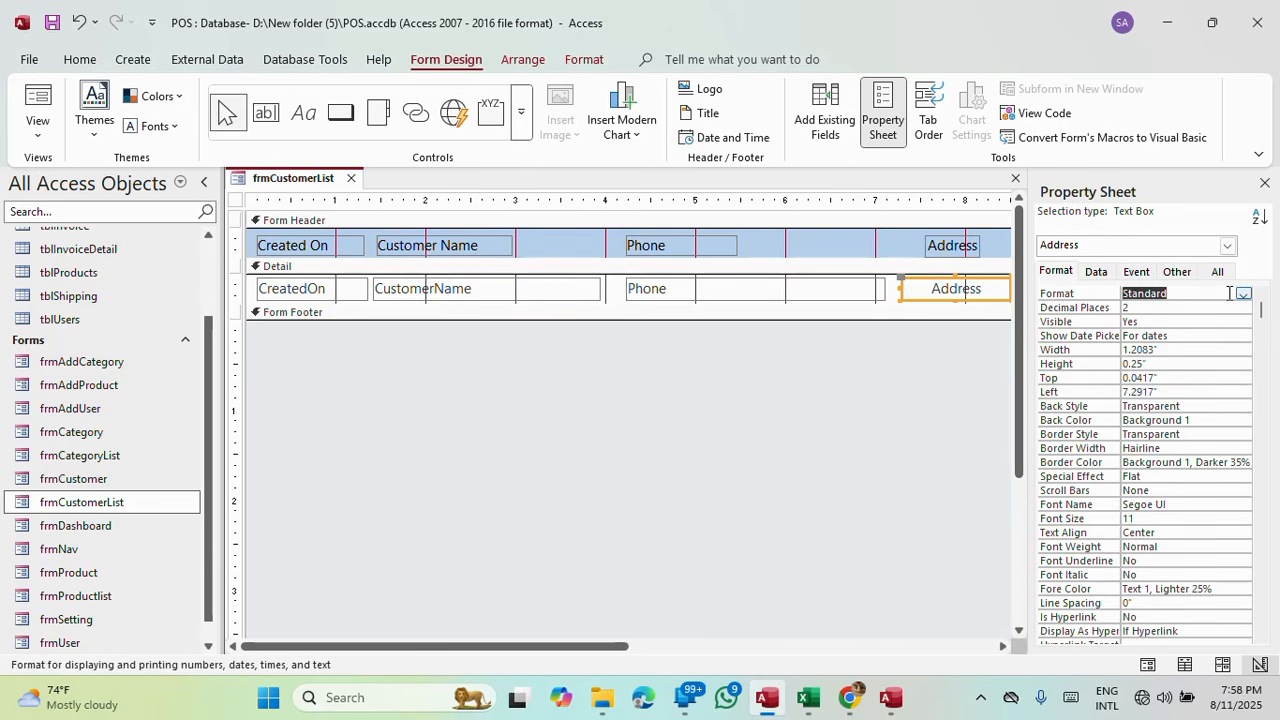
{"action": "key", "text": "BackSpace"}
{"action": "left_click", "coordinate": [1162, 307]}
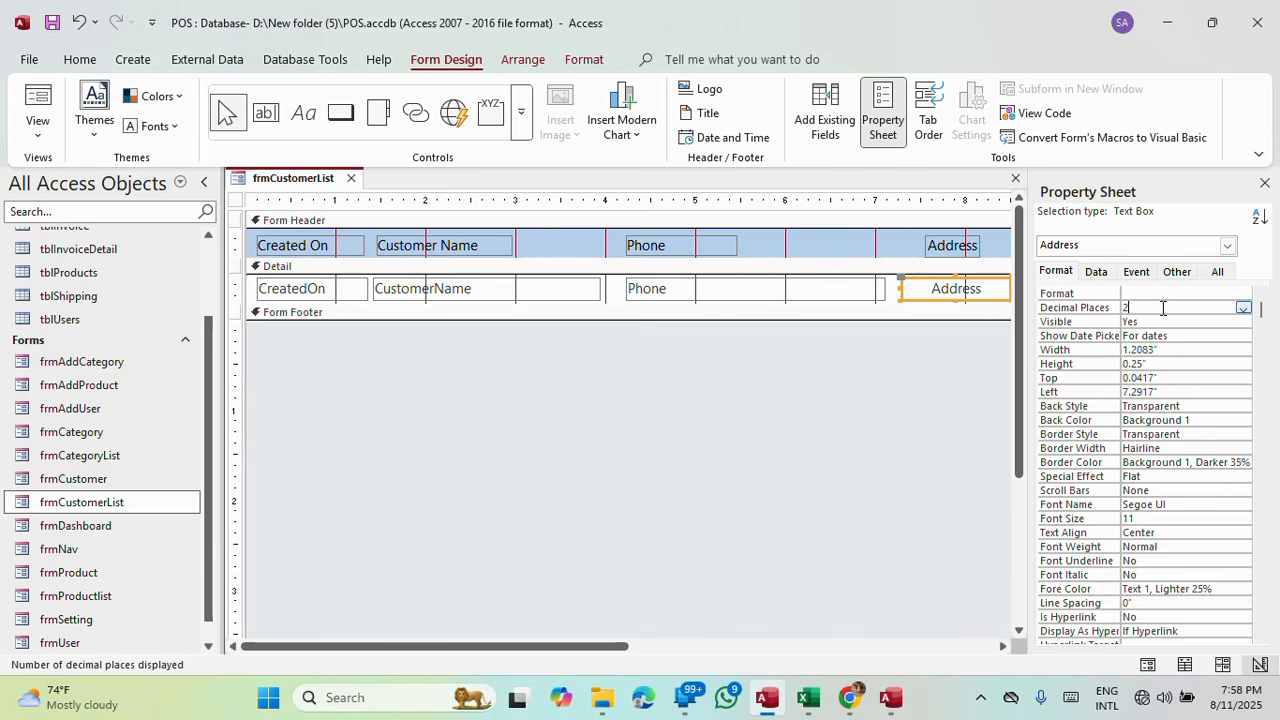
{"action": "left_click", "coordinate": [1243, 308]}
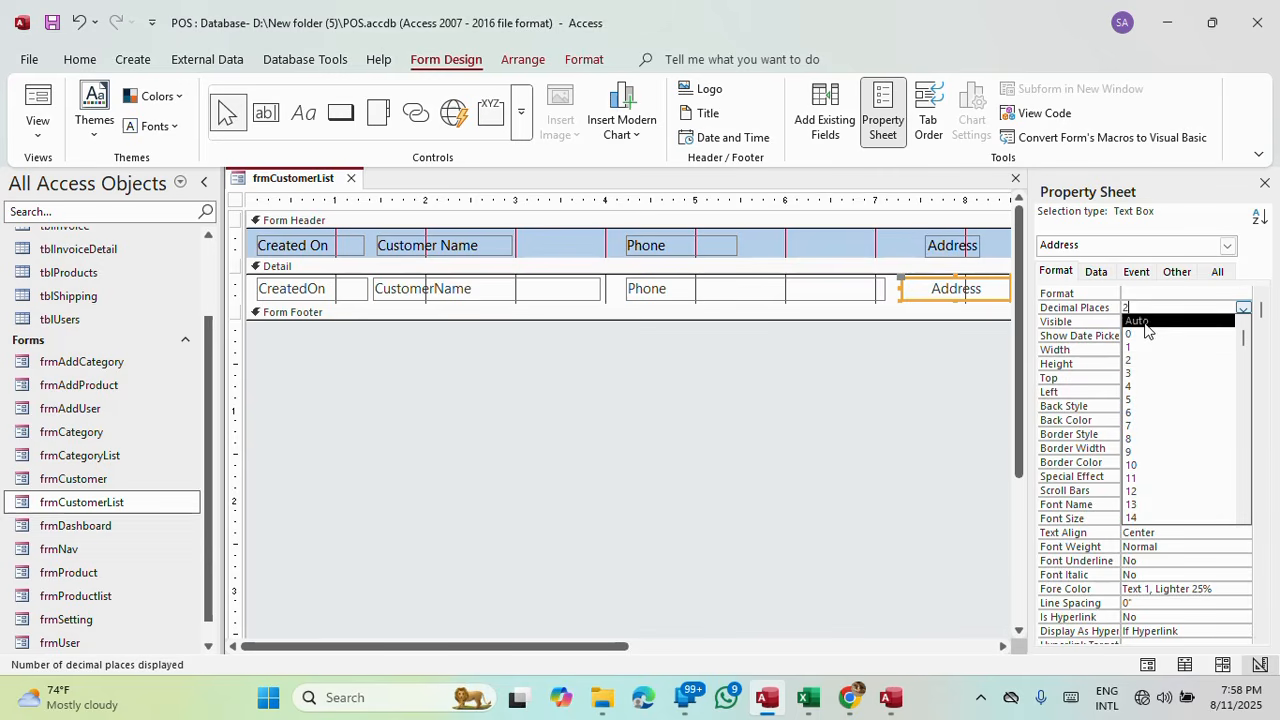
{"action": "left_click", "coordinate": [1155, 321]}
{"action": "left_click", "coordinate": [1154, 320]}
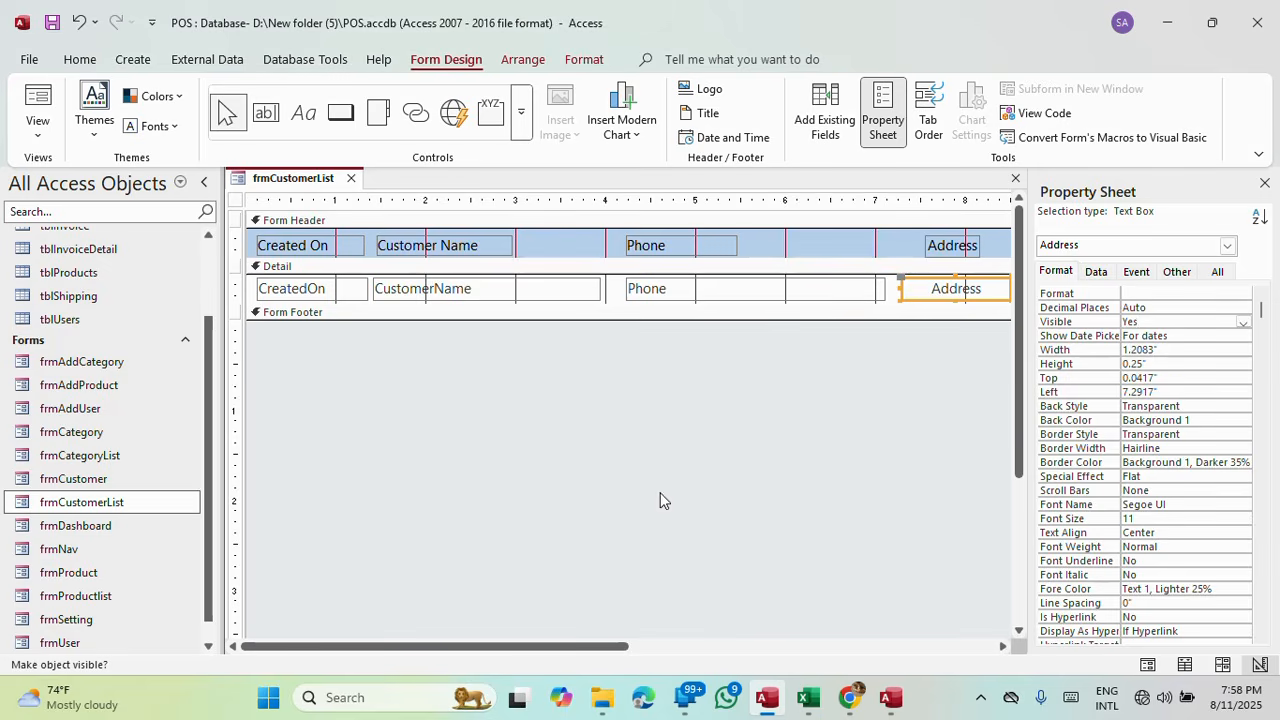
{"action": "left_click_drag", "start_coordinate": [617, 640], "coordinate": [817, 640]}
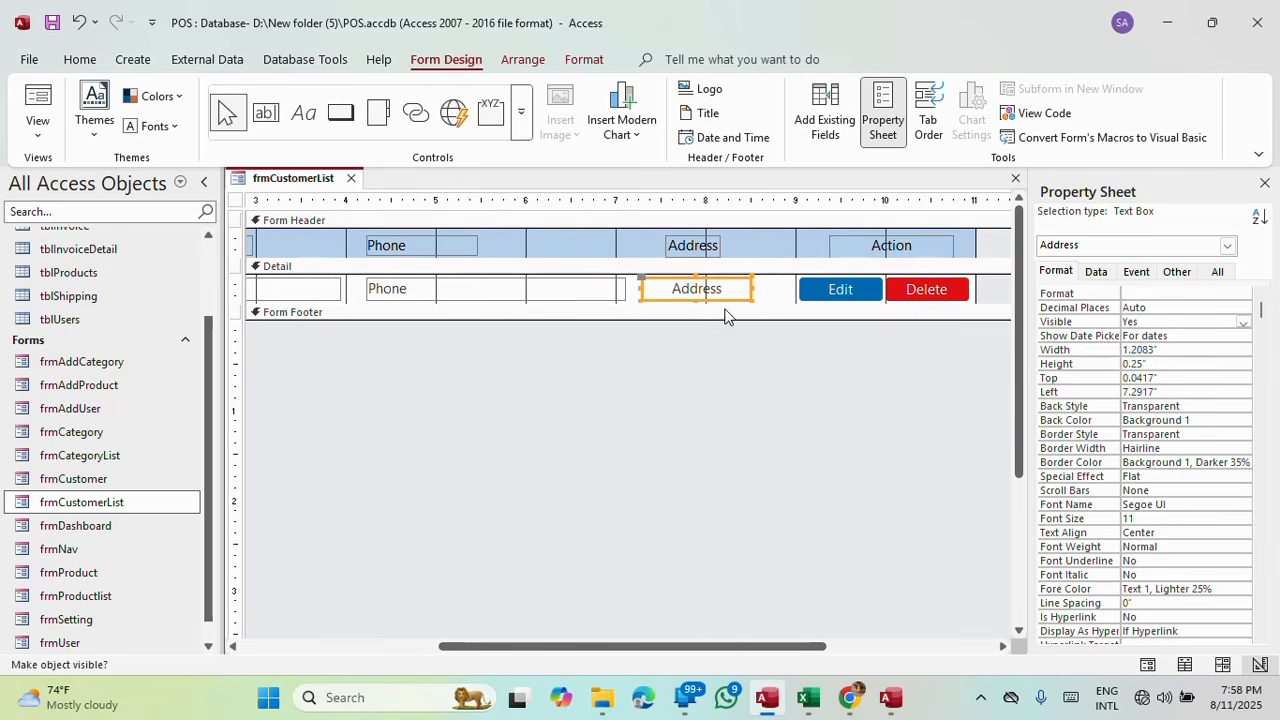
{"action": "left_click_drag", "start_coordinate": [700, 647], "coordinate": [330, 625]}
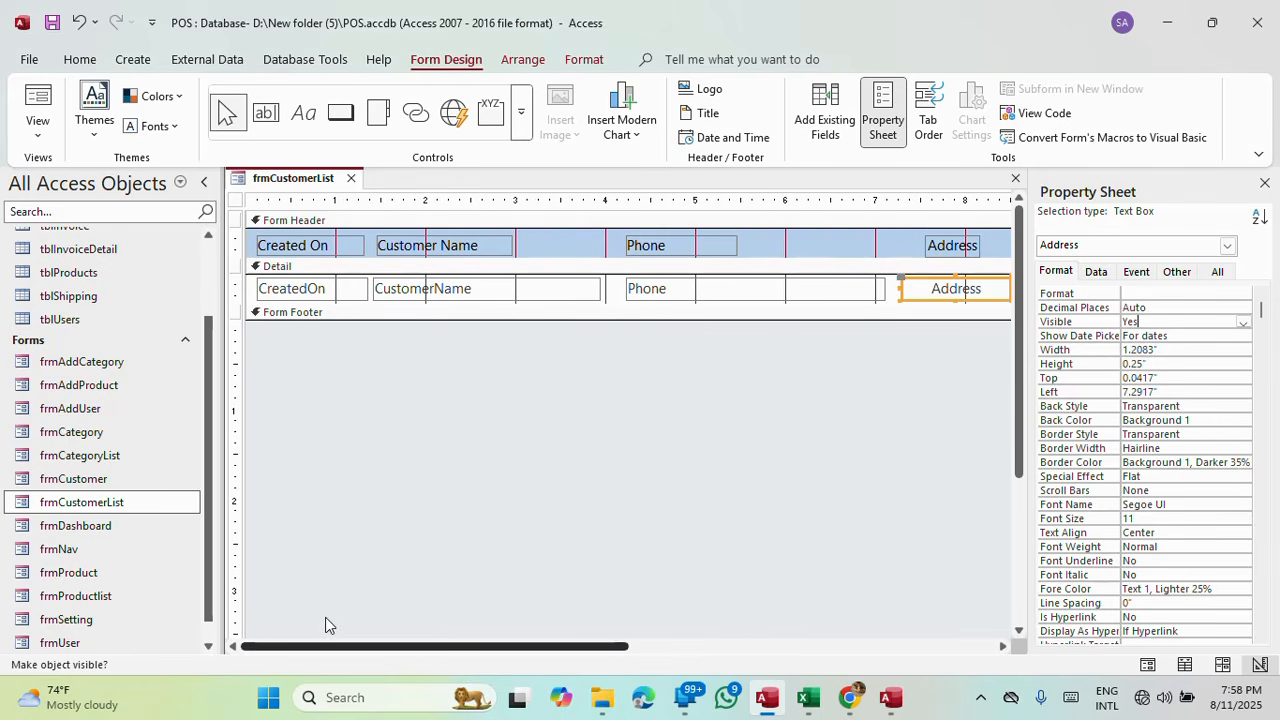
Narrow the CustomerName text box in the Detail section so it ends just past the Customer Name header label.
{"action": "left_click", "coordinate": [320, 288]}
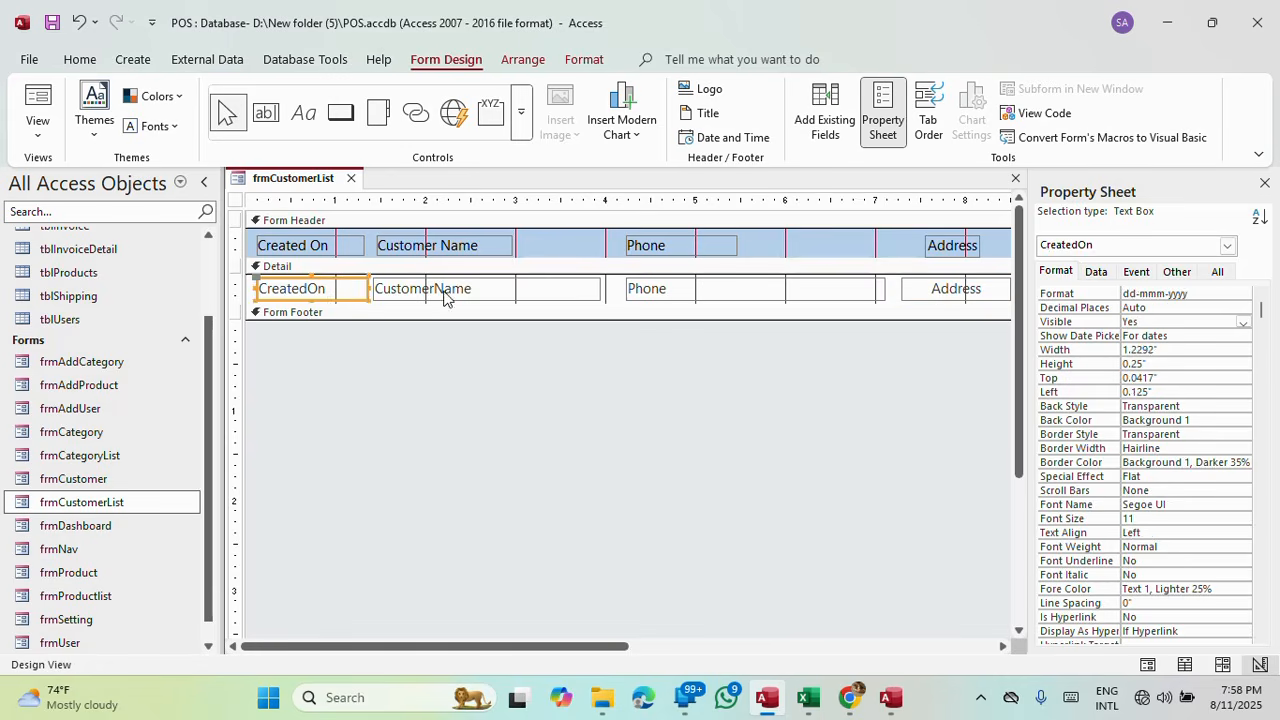
{"action": "left_click", "coordinate": [447, 290]}
{"action": "left_click_drag", "start_coordinate": [600, 288], "coordinate": [522, 289]}
Move the Phone header label and Phone text box together beside the CustomerName column, to a left position of 3.1458".
{"action": "left_click", "coordinate": [703, 289]}
{"action": "left_click", "coordinate": [687, 247], "text": "shift"}
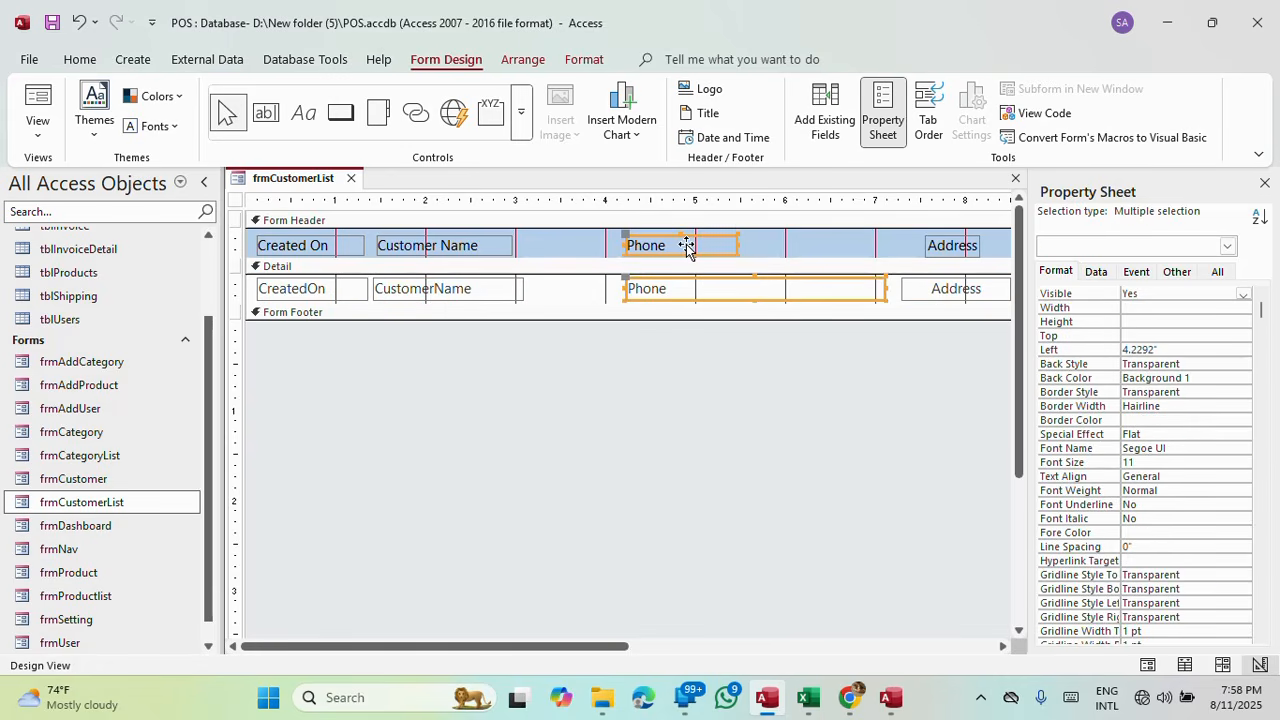
{"action": "key", "text": "Left"}
{"action": "key", "text": "Left"}
{"action": "key", "text": "Left"}
{"action": "key", "text": "Left"}
{"action": "key", "text": "Left"}
{"action": "key", "text": "Left"}
{"action": "key", "text": "Left"}
{"action": "key", "text": "Left"}
{"action": "key", "text": "Left"}
{"action": "key", "text": "Left"}
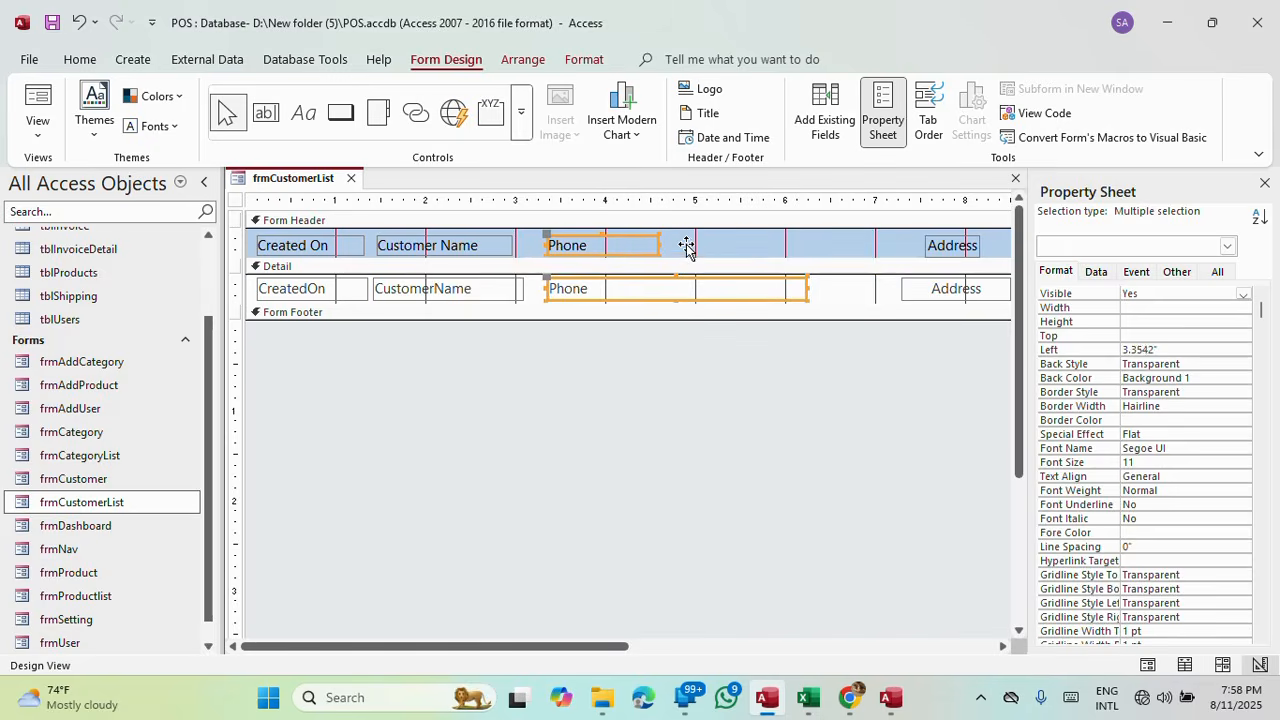
{"action": "key", "text": "Left"}
{"action": "key", "text": "Left"}
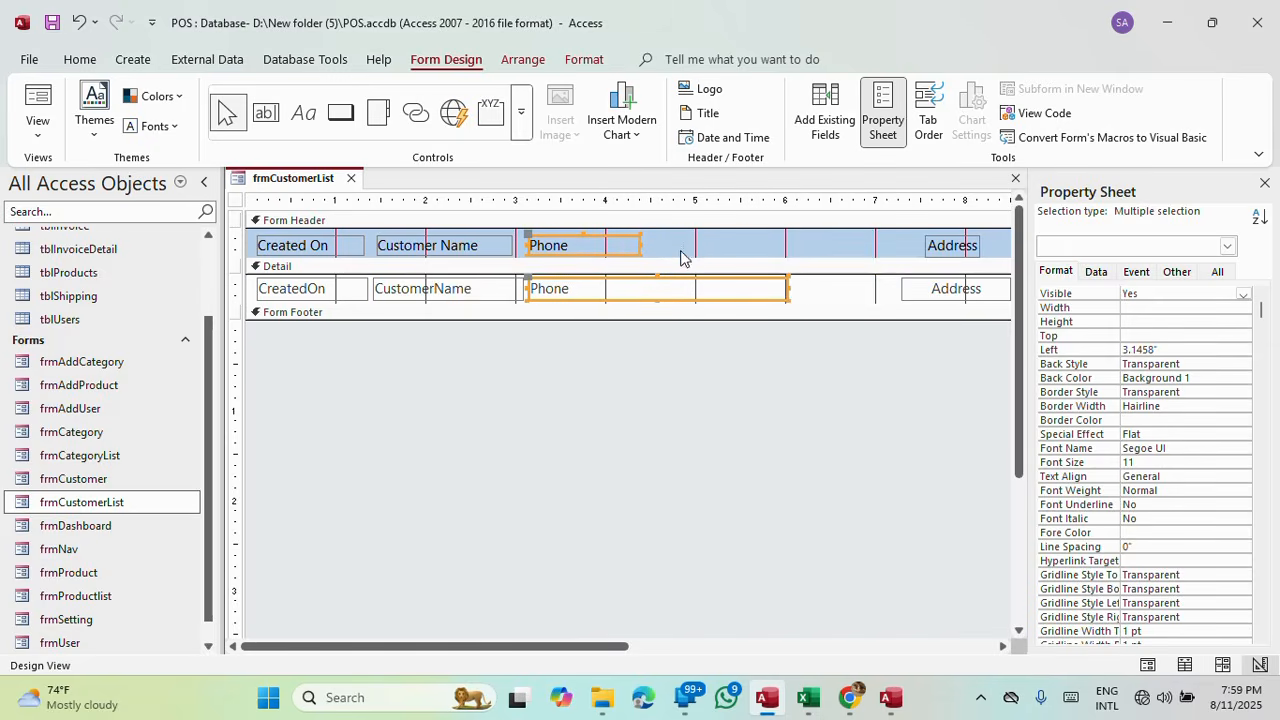
Shrink the Phone label to fit its caption and narrow the Phone text box to a compact column.
{"action": "left_click_drag", "start_coordinate": [789, 290], "coordinate": [724, 293]}
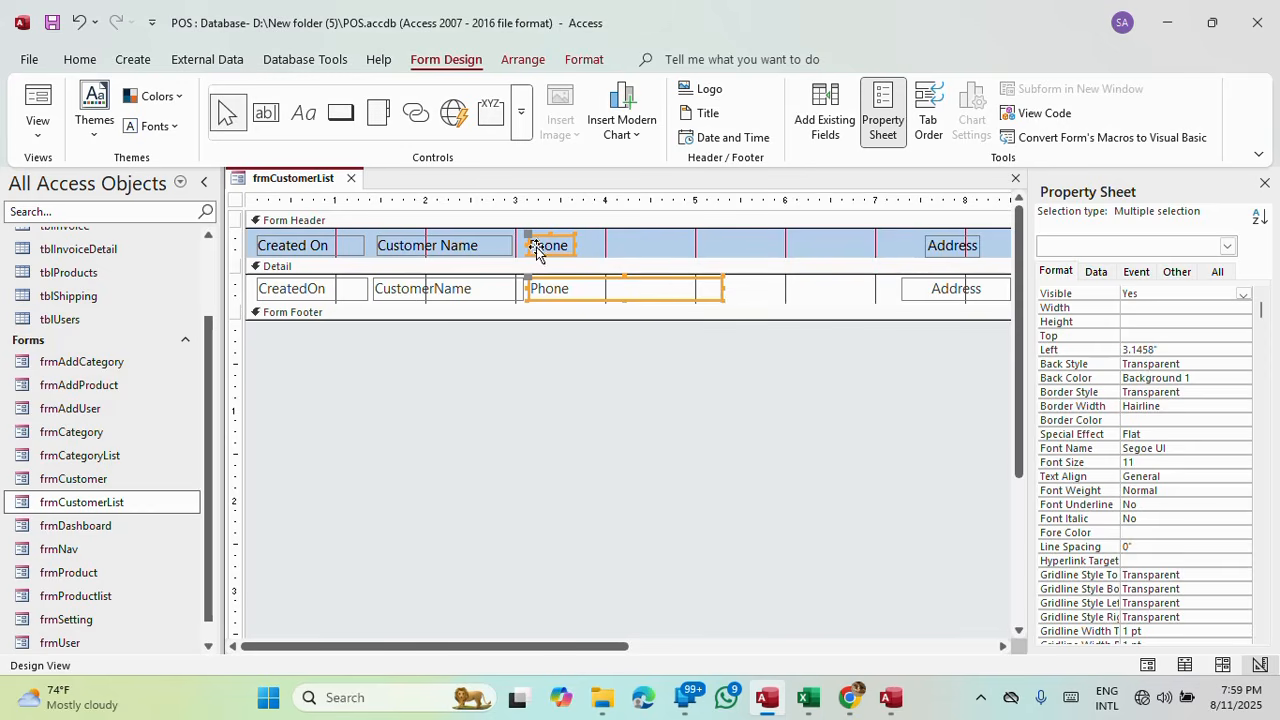
{"action": "left_click", "coordinate": [477, 249]}
{"action": "left_click", "coordinate": [719, 290]}
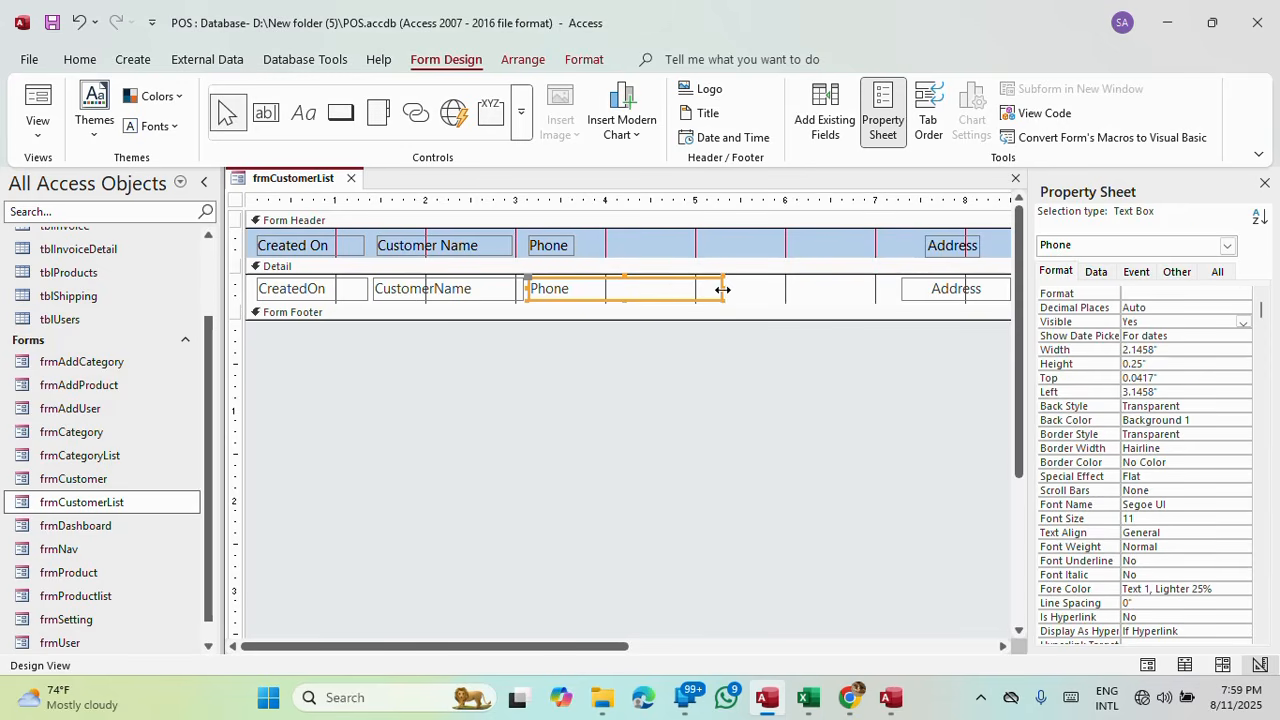
{"action": "left_click_drag", "start_coordinate": [722, 290], "coordinate": [633, 290]}
Move the Address label and text box next to the Phone column and align their left edges at 4.3542".
{"action": "left_click", "coordinate": [930, 289]}
{"action": "left_click", "coordinate": [942, 246], "text": "shift"}
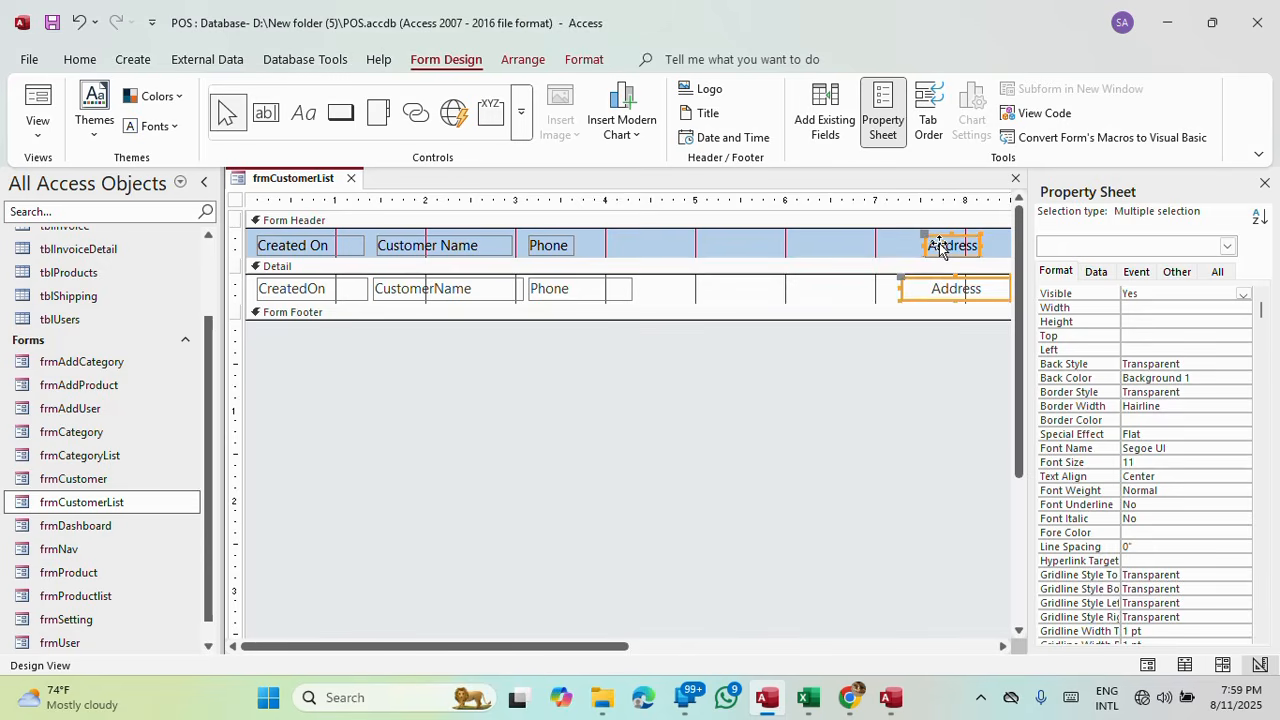
{"action": "left_click_drag", "start_coordinate": [940, 249], "coordinate": [682, 249]}
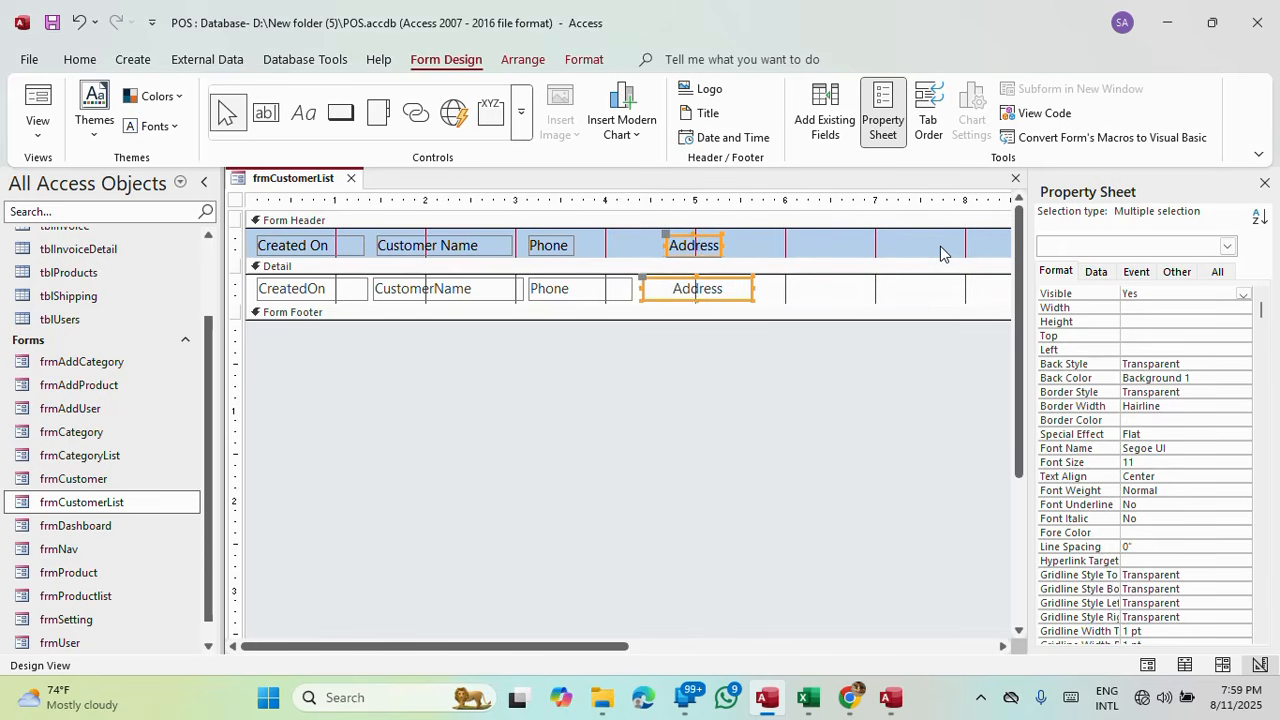
{"action": "right_click", "coordinate": [724, 289]}
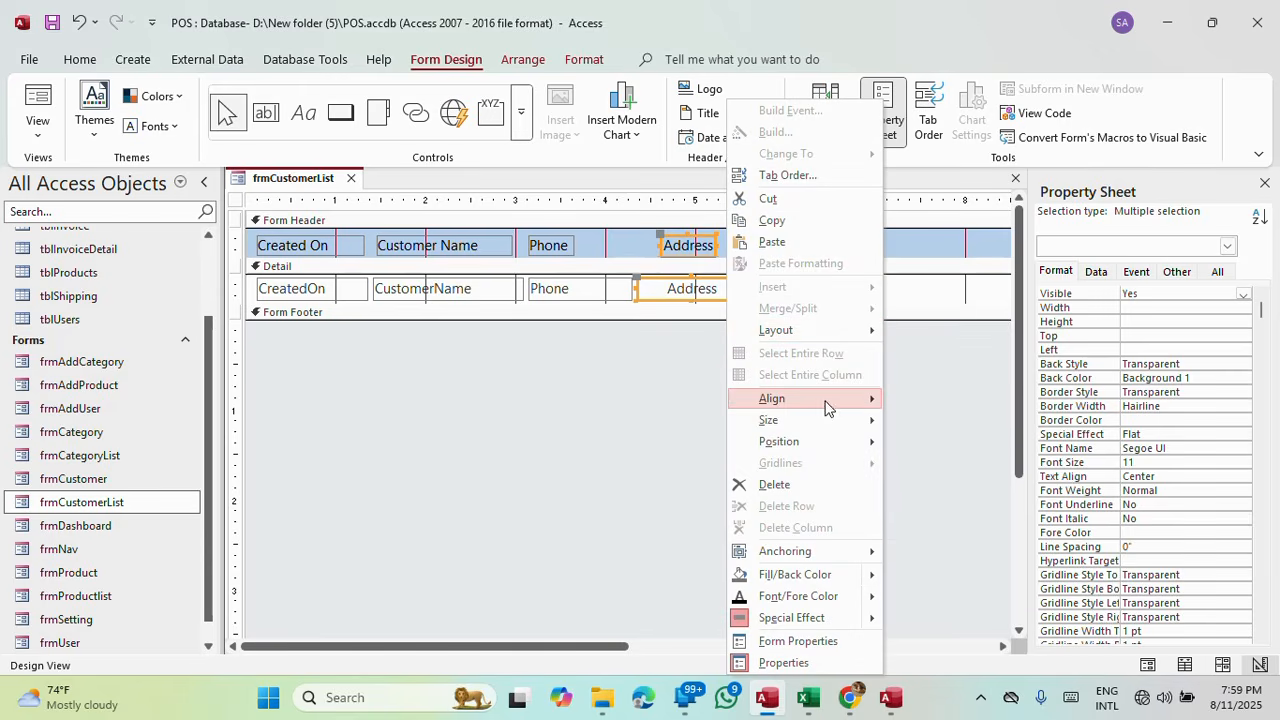
{"action": "mouse_move", "coordinate": [826, 400]}
{"action": "left_click", "coordinate": [905, 399]}
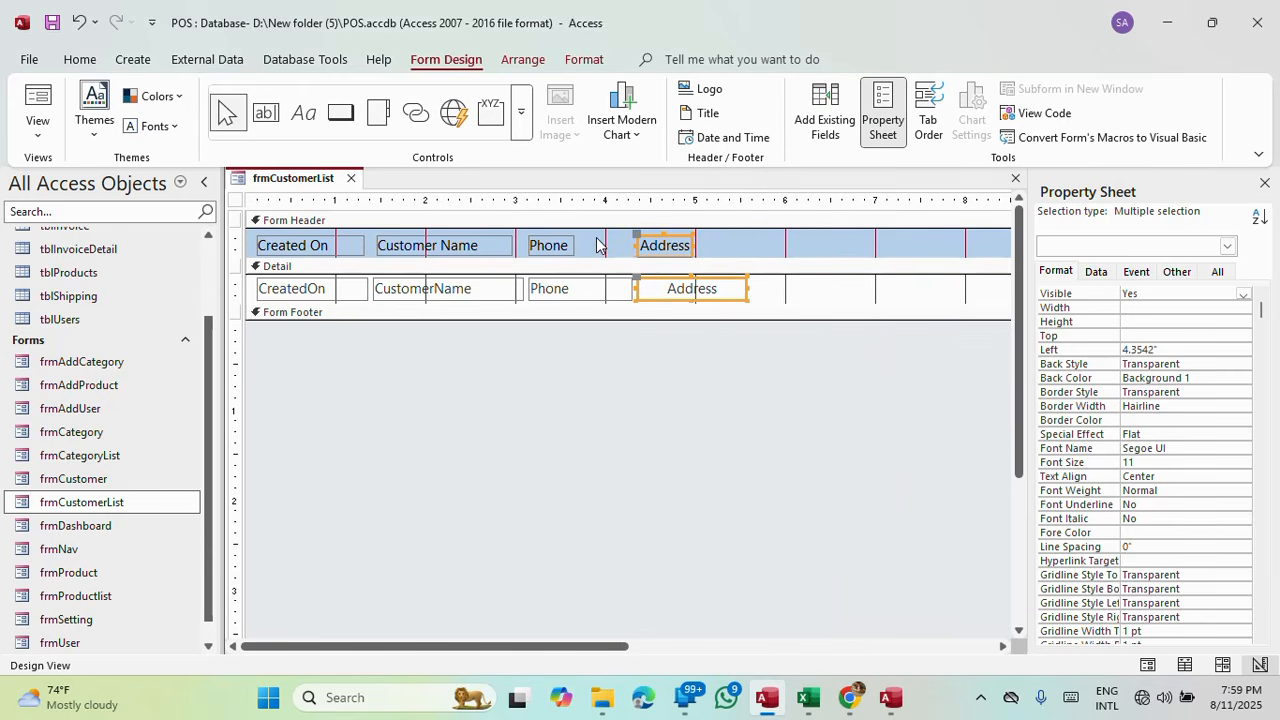
Widen the Address header label to about 0.77".
{"action": "left_click", "coordinate": [596, 244]}
{"action": "left_click", "coordinate": [651, 246]}
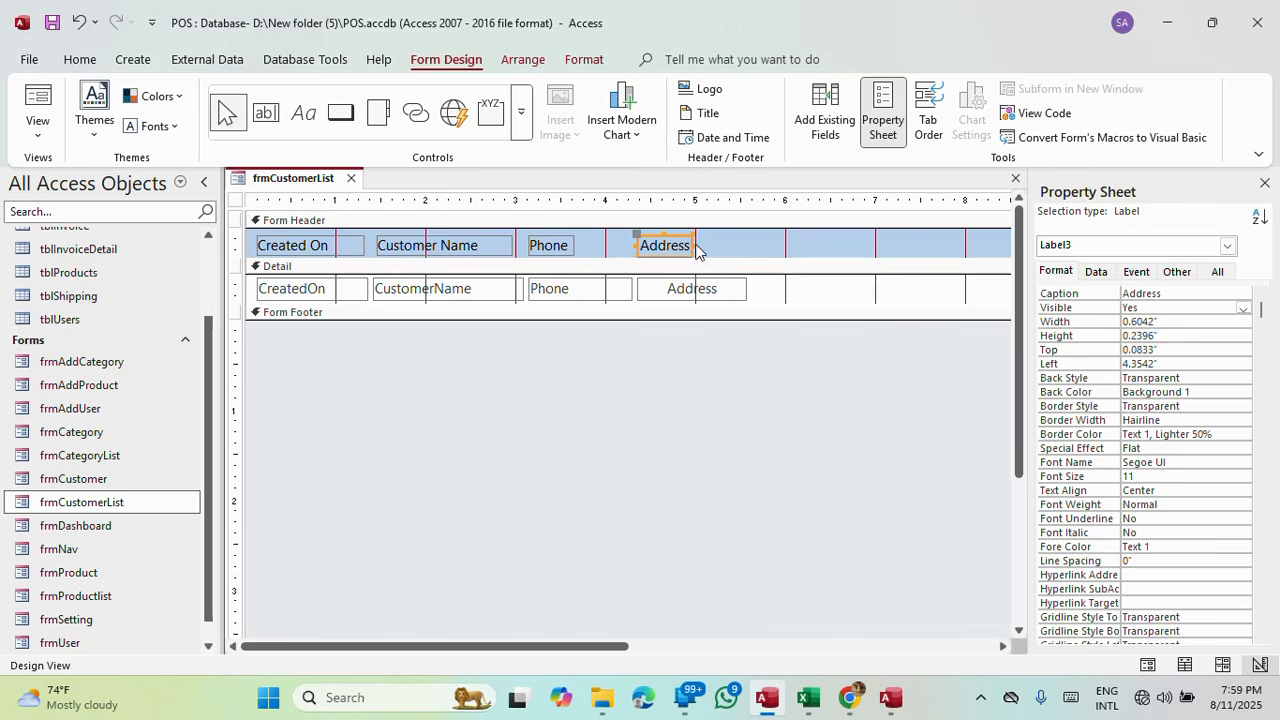
{"action": "left_click_drag", "start_coordinate": [691, 246], "coordinate": [708, 247]}
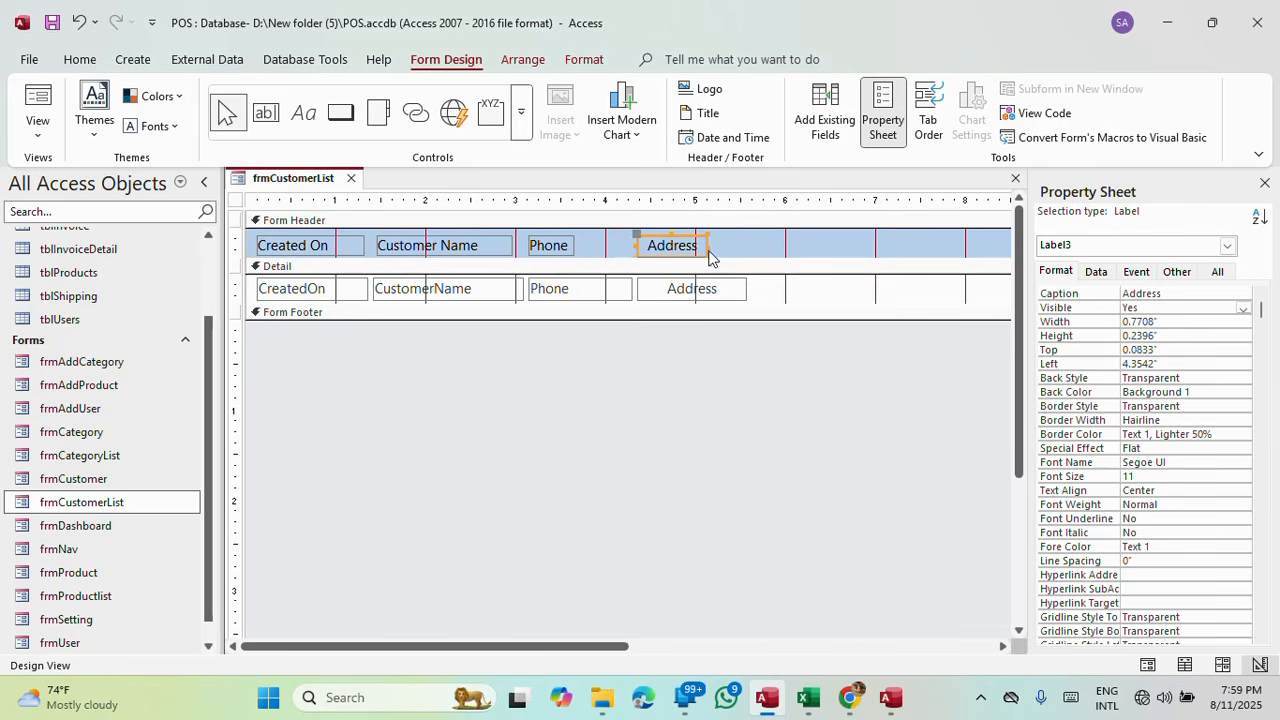
Left-align the text in the Address text box of the Detail section.
{"action": "left_click", "coordinate": [702, 289]}
{"action": "left_click", "coordinate": [584, 59]}
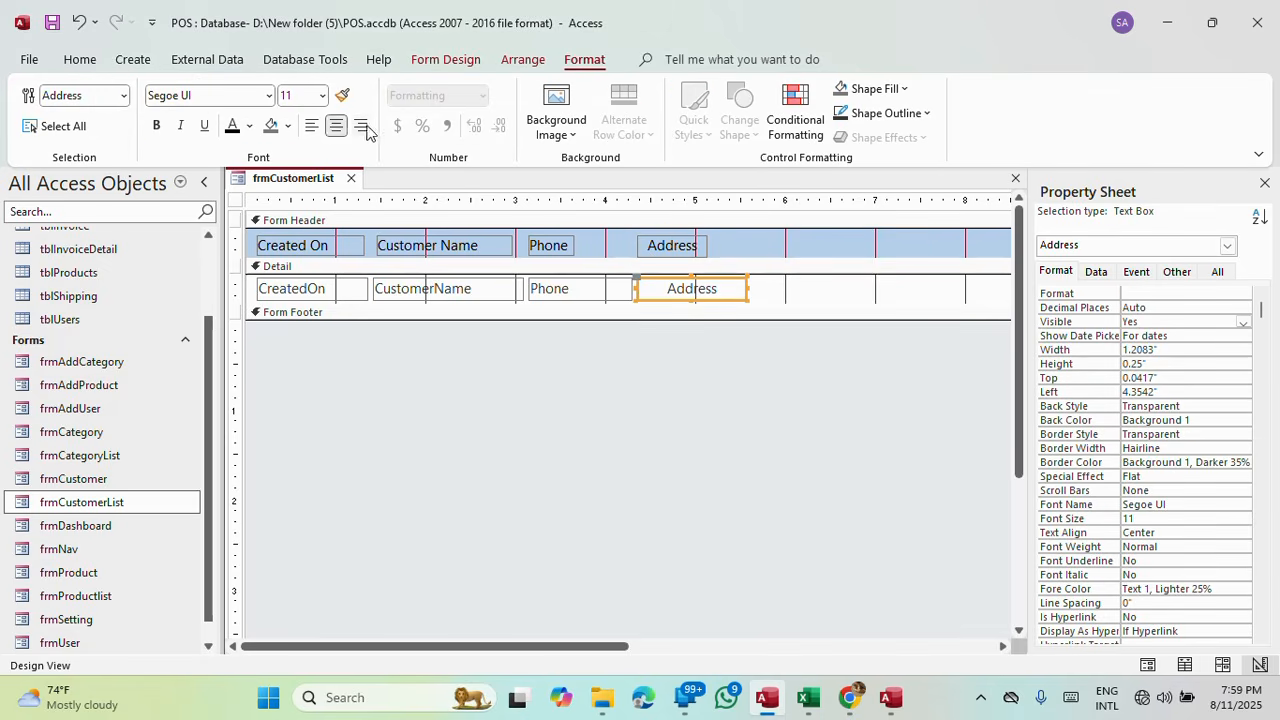
{"action": "left_click", "coordinate": [312, 125]}
{"action": "left_click", "coordinate": [812, 294]}
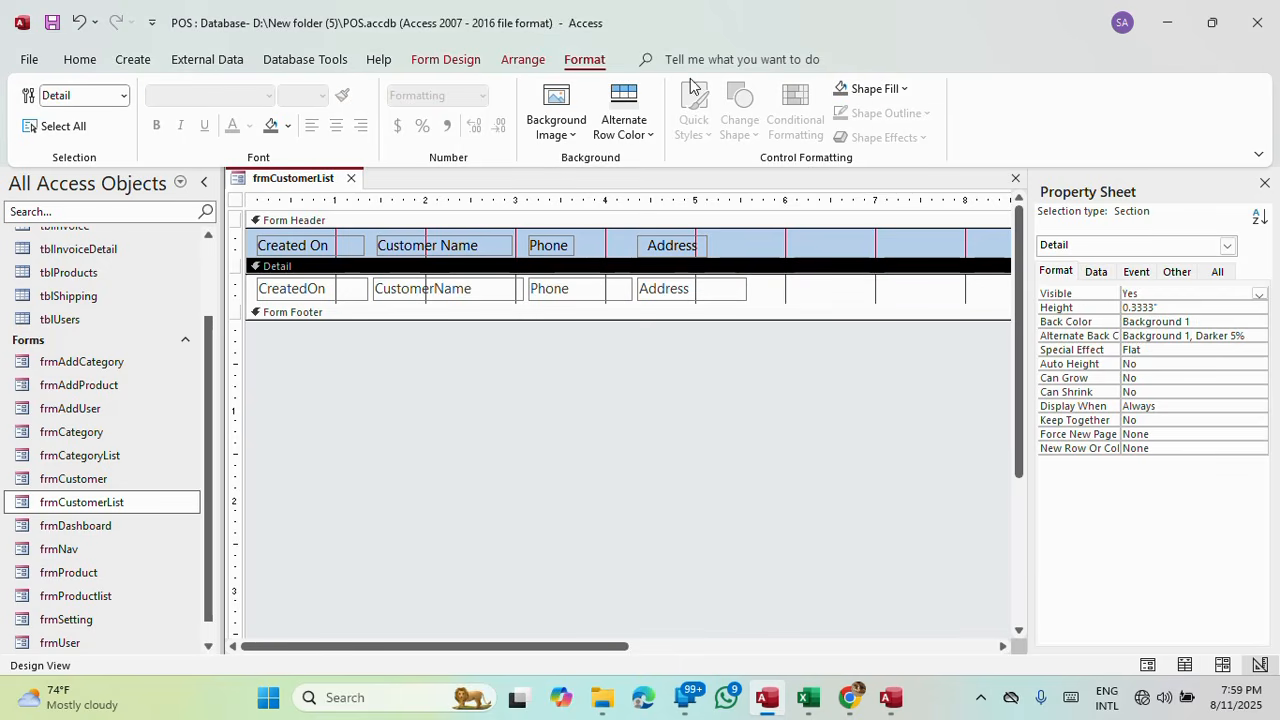
Add the existing Email and City fields to the Detail section after the Address text box.
{"action": "left_click", "coordinate": [446, 59]}
{"action": "left_click", "coordinate": [828, 120]}
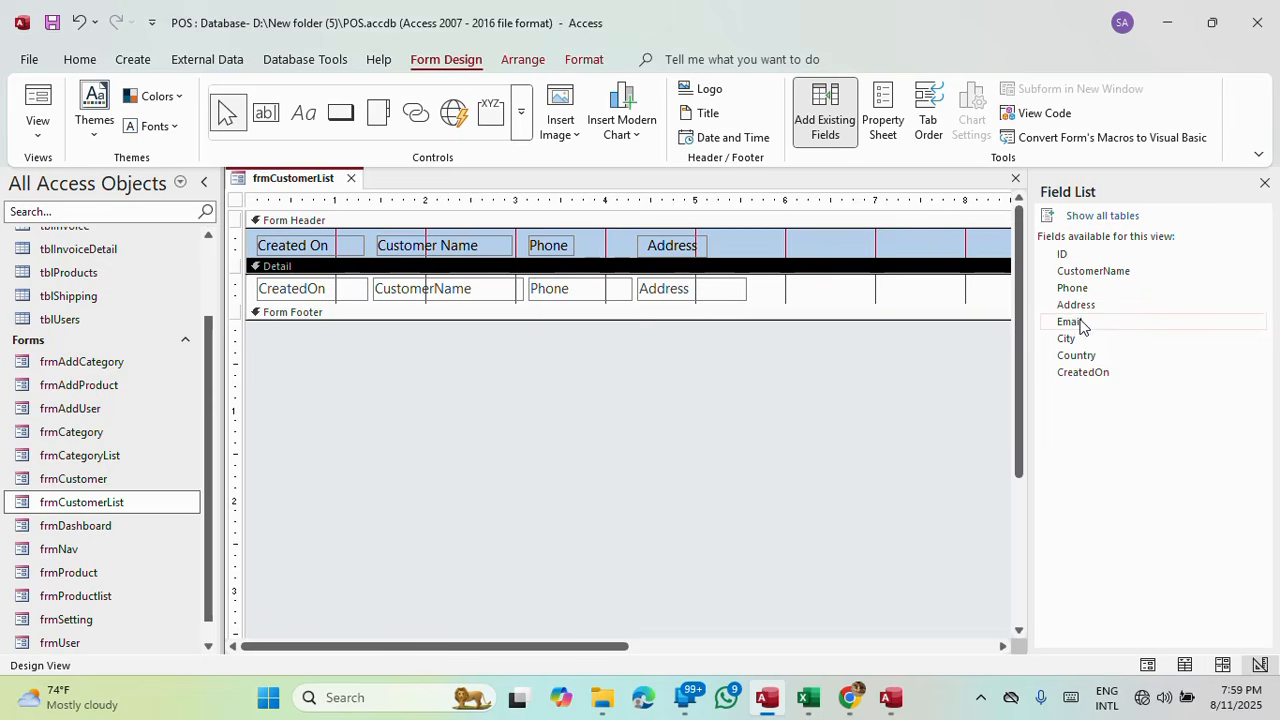
{"action": "left_click_drag", "start_coordinate": [1070, 321], "coordinate": [772, 285]}
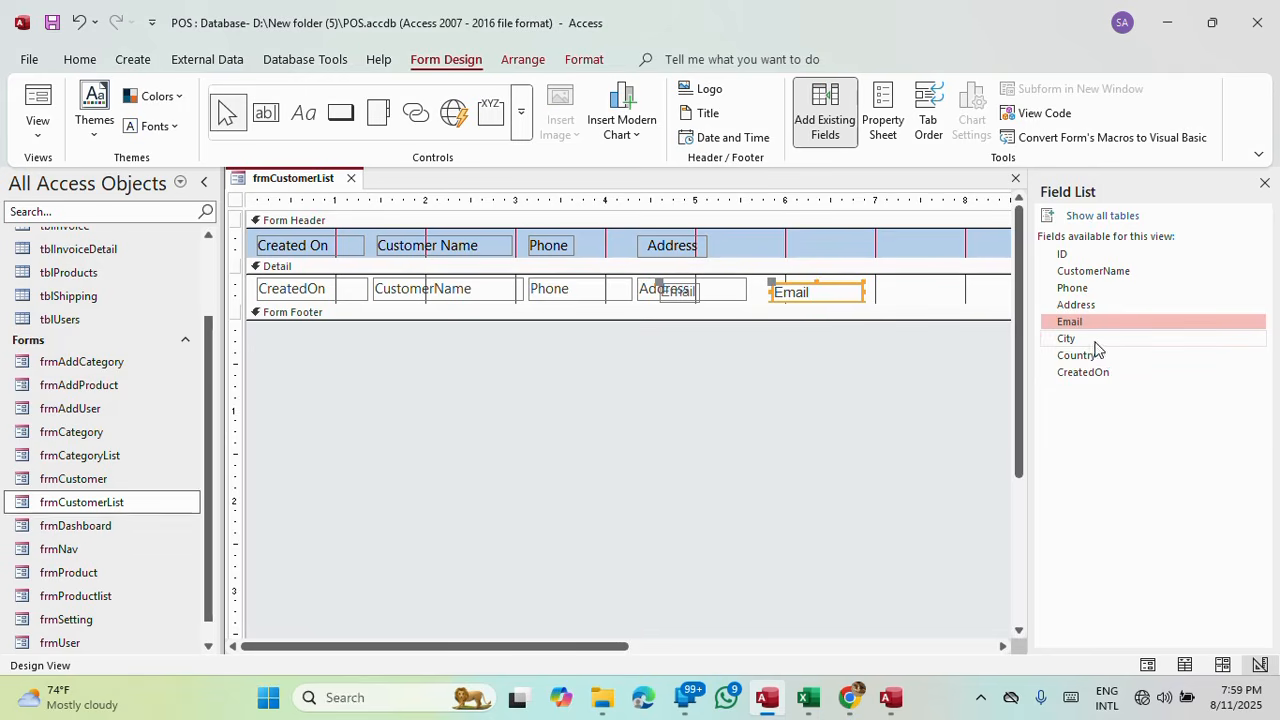
{"action": "left_click_drag", "start_coordinate": [1066, 338], "coordinate": [912, 285]}
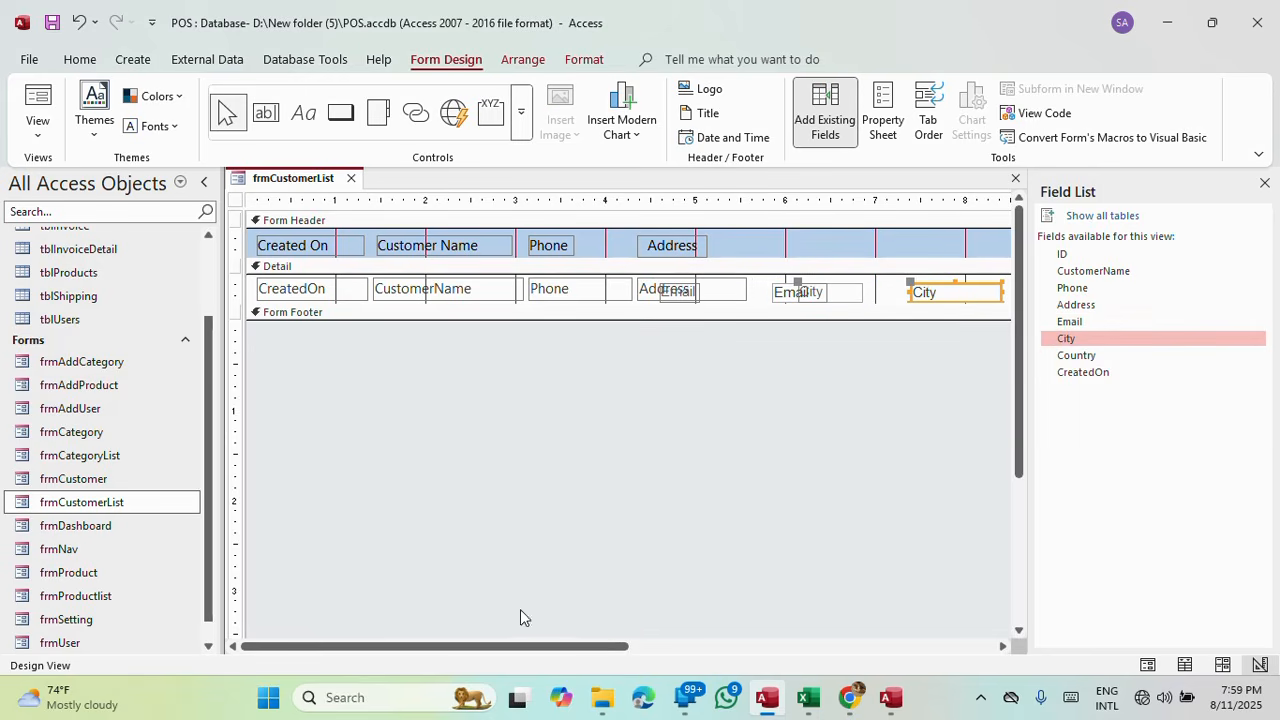
Cut the attached Email and City labels out of the Detail section.
{"action": "left_click_drag", "start_coordinate": [537, 646], "coordinate": [645, 646]}
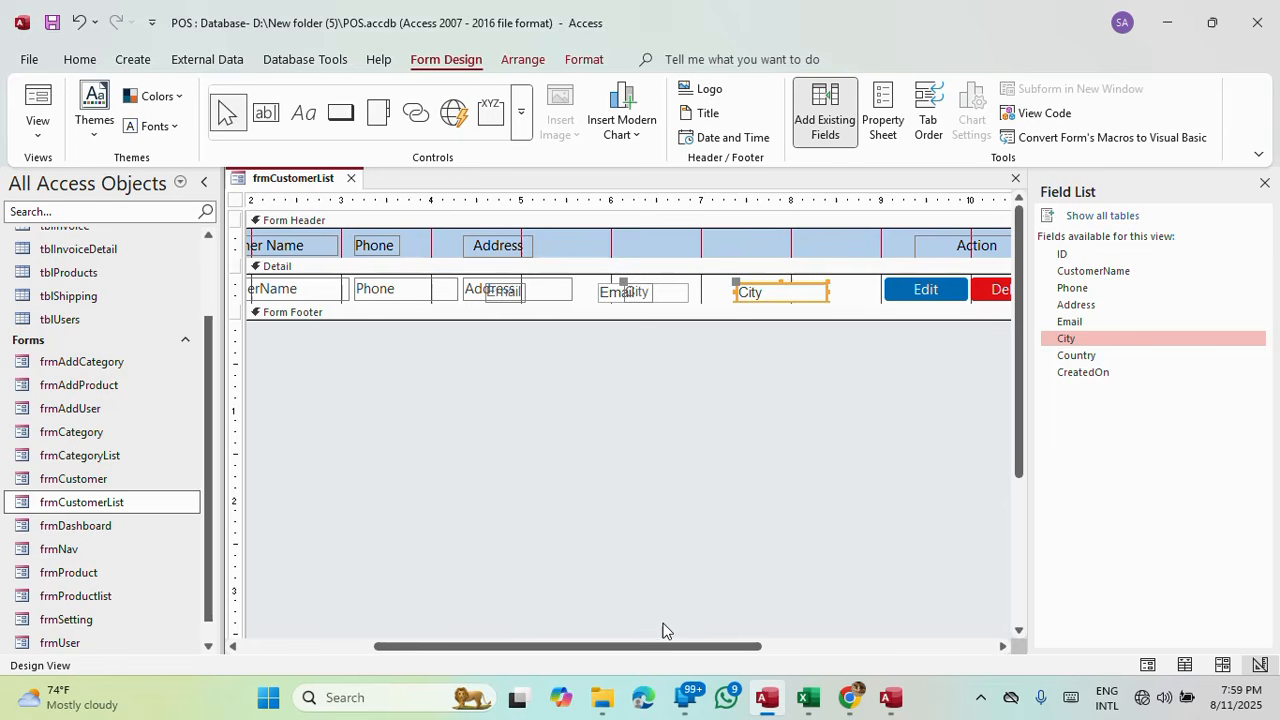
{"action": "left_click", "coordinate": [503, 291]}
{"action": "left_click", "coordinate": [640, 297], "text": "shift"}
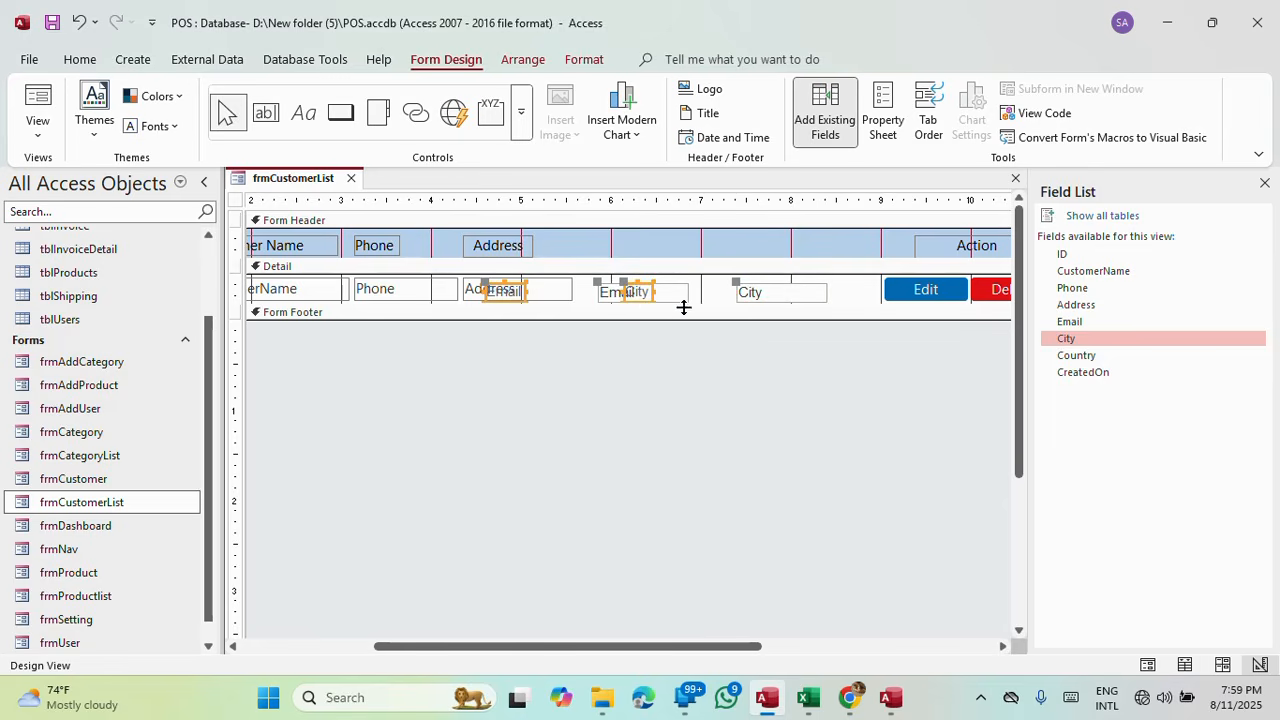
{"action": "left_click", "coordinate": [632, 228]}
{"action": "left_click_drag", "start_coordinate": [633, 224], "coordinate": [296, 261]}
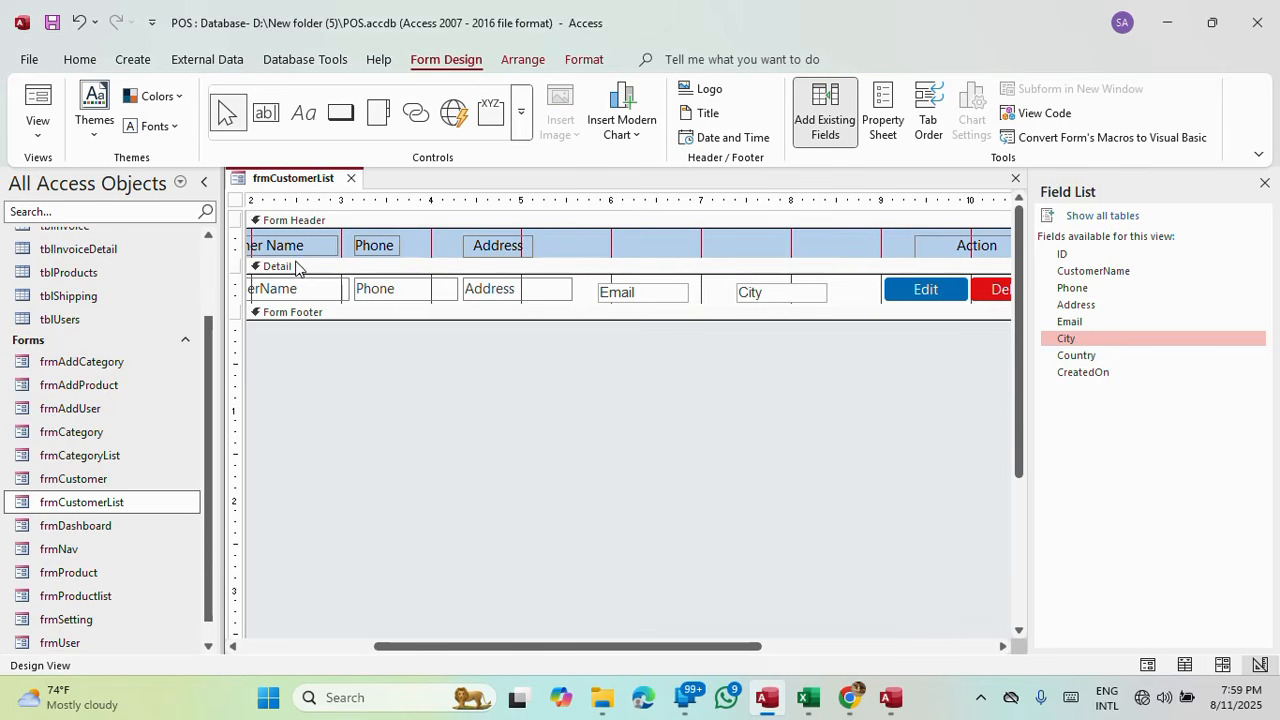
Paste the Email and City labels into the Form Header and shift them between Address and Action, near their text boxes.
{"action": "key", "text": "Right"}
{"action": "key", "text": "Right"}
{"action": "key", "text": "Right"}
{"action": "key", "text": "Right"}
{"action": "key", "text": "Right"}
{"action": "key", "text": "Right"}
{"action": "key", "text": "Right"}
{"action": "key", "text": "Right"}
{"action": "key", "text": "Right"}
{"action": "key", "text": "Right"}
{"action": "key", "text": "Right"}
{"action": "key", "text": "Right"}
{"action": "key", "text": "Right"}
{"action": "key", "text": "Right"}
{"action": "key", "text": "Right"}
{"action": "key", "text": "Right"}
{"action": "key", "text": "Right"}
{"action": "key", "text": "Right"}
{"action": "key", "text": "Right"}
{"action": "key", "text": "Right"}
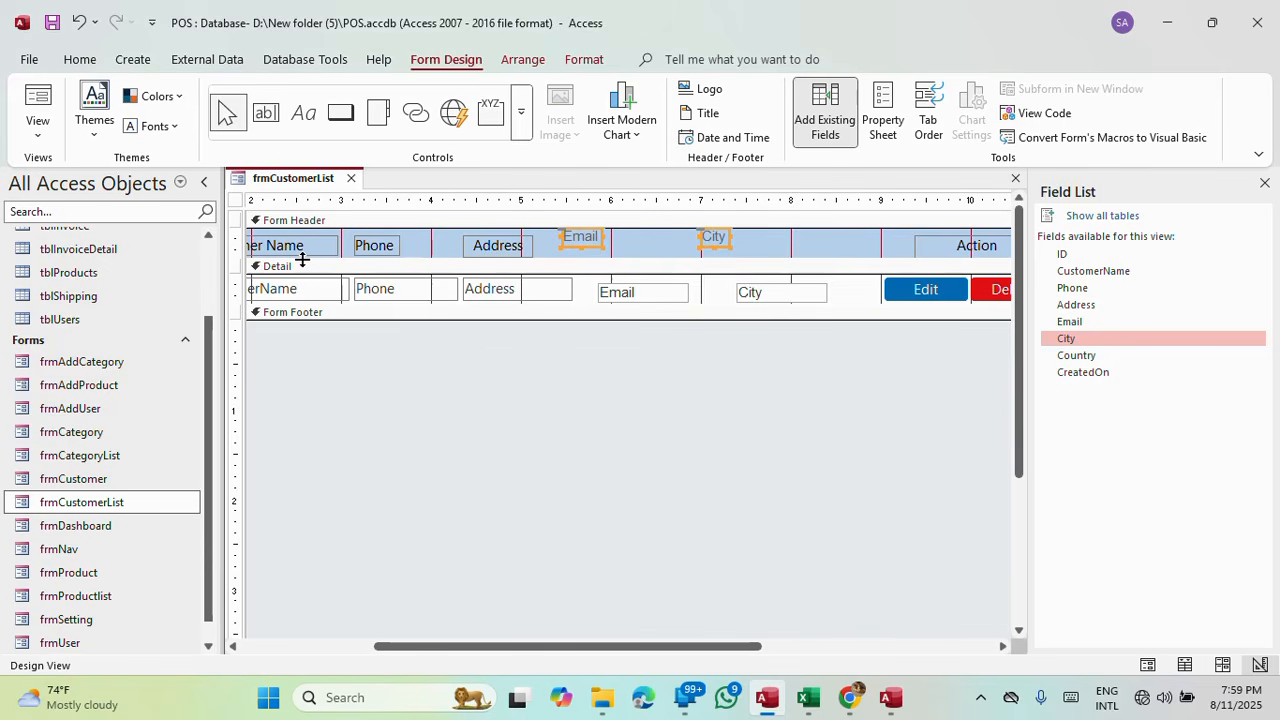
{"action": "key", "text": "Right"}
{"action": "key", "text": "Right"}
{"action": "key", "text": "Right"}
{"action": "key", "text": "Right"}
{"action": "key", "text": "Right"}
{"action": "key", "text": "Right"}
{"action": "key", "text": "Right"}
{"action": "key", "text": "Right"}
{"action": "key", "text": "Right"}
{"action": "key", "text": "Right"}
{"action": "key", "text": "Right"}
{"action": "key", "text": "Right"}
{"action": "key", "text": "Right"}
{"action": "key", "text": "Right"}
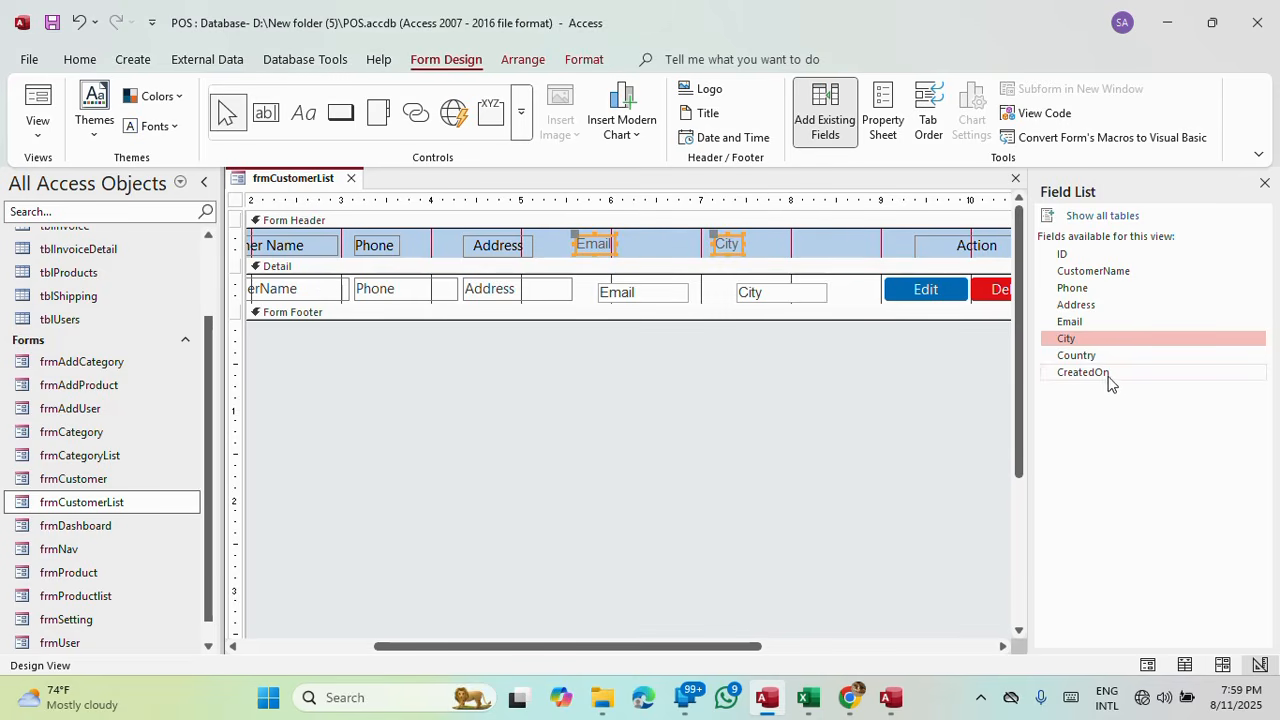
Add the Country field to the Detail section beside City and cut out its attached label.
{"action": "left_click", "coordinate": [1087, 358]}
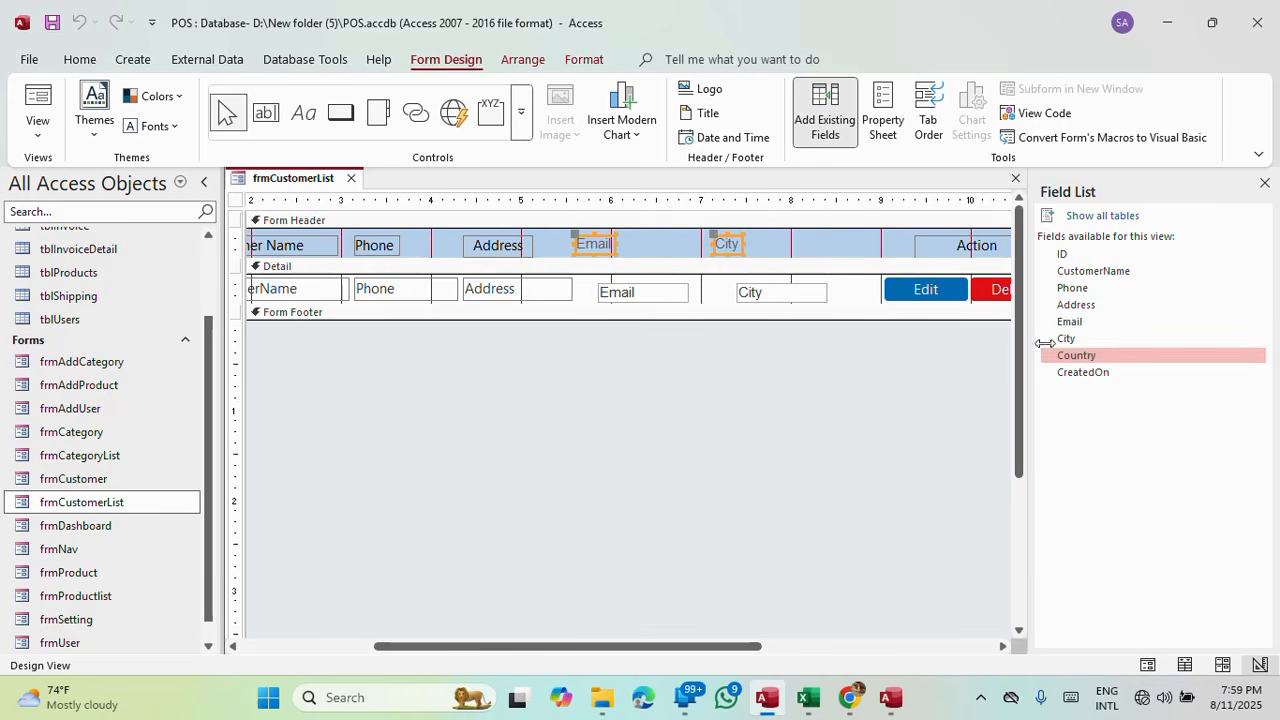
{"action": "left_click_drag", "start_coordinate": [1065, 357], "coordinate": [803, 305]}
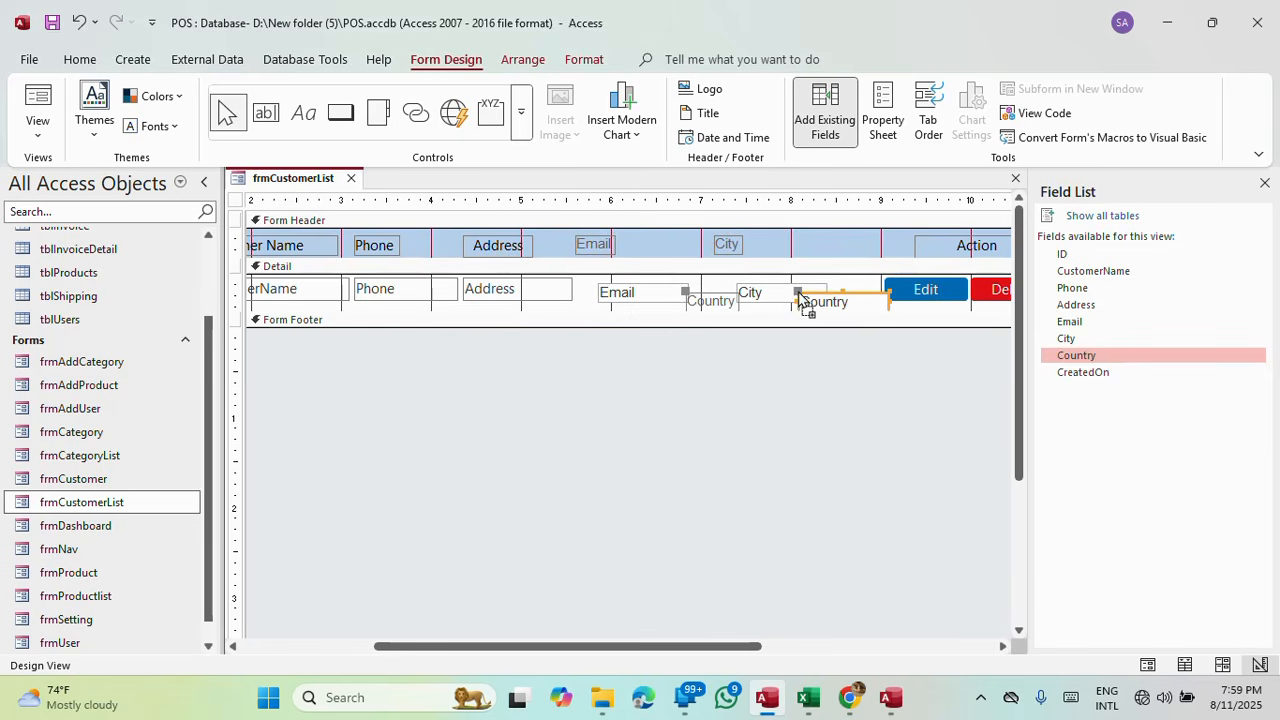
{"action": "left_click", "coordinate": [724, 306]}
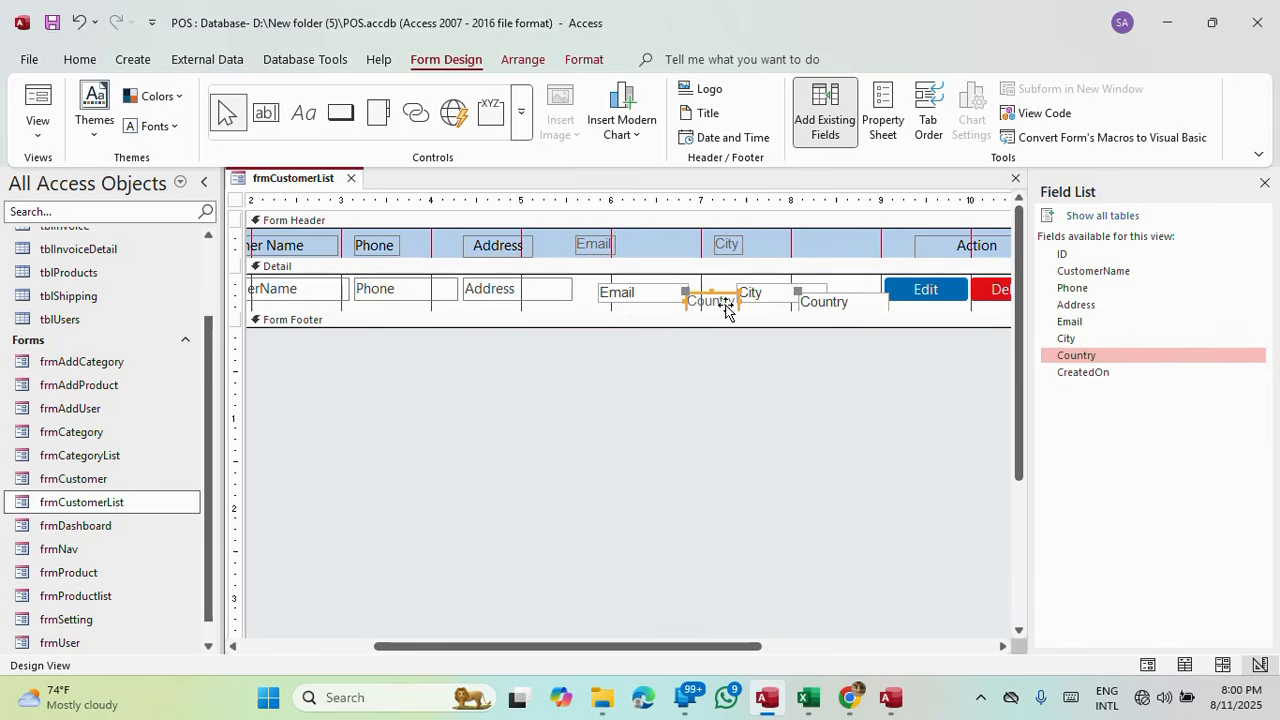
{"action": "key", "text": "Delete"}
Paste the Country label into the Form Header and shift it to the right of the City label.
{"action": "left_click", "coordinate": [678, 220]}
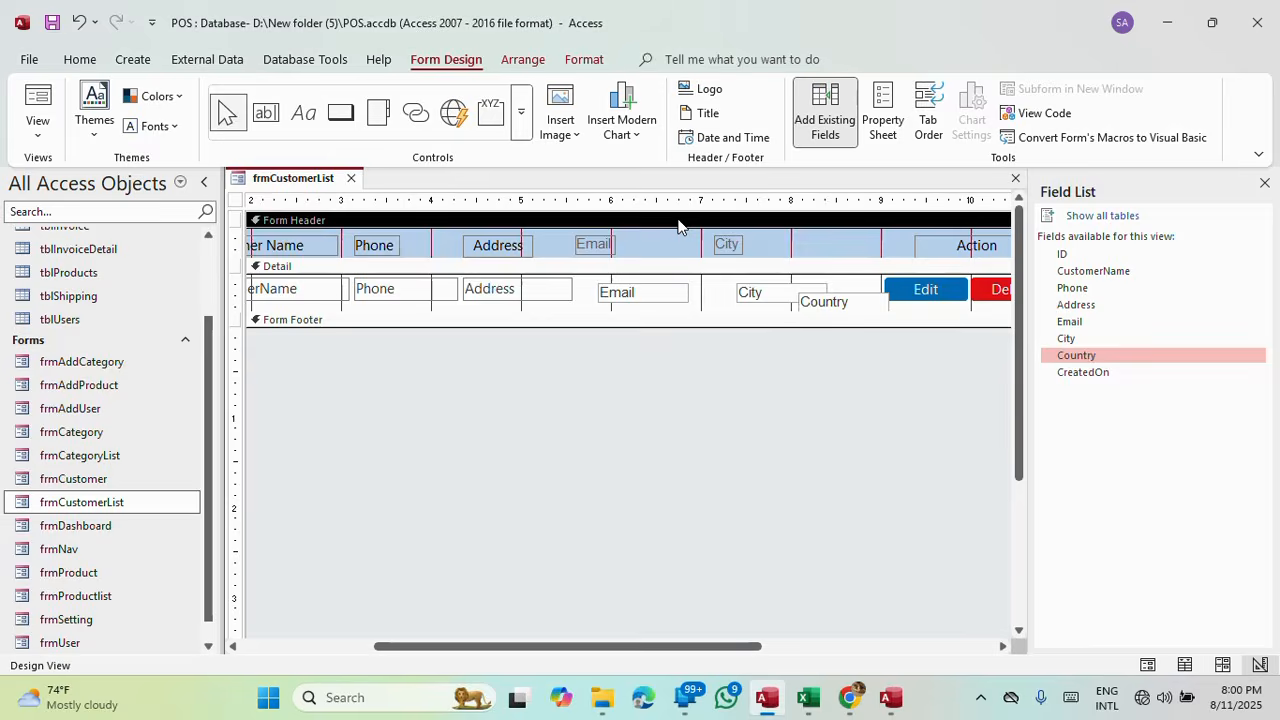
{"action": "key", "text": "ctrl+v"}
{"action": "left_click", "coordinate": [685, 232]}
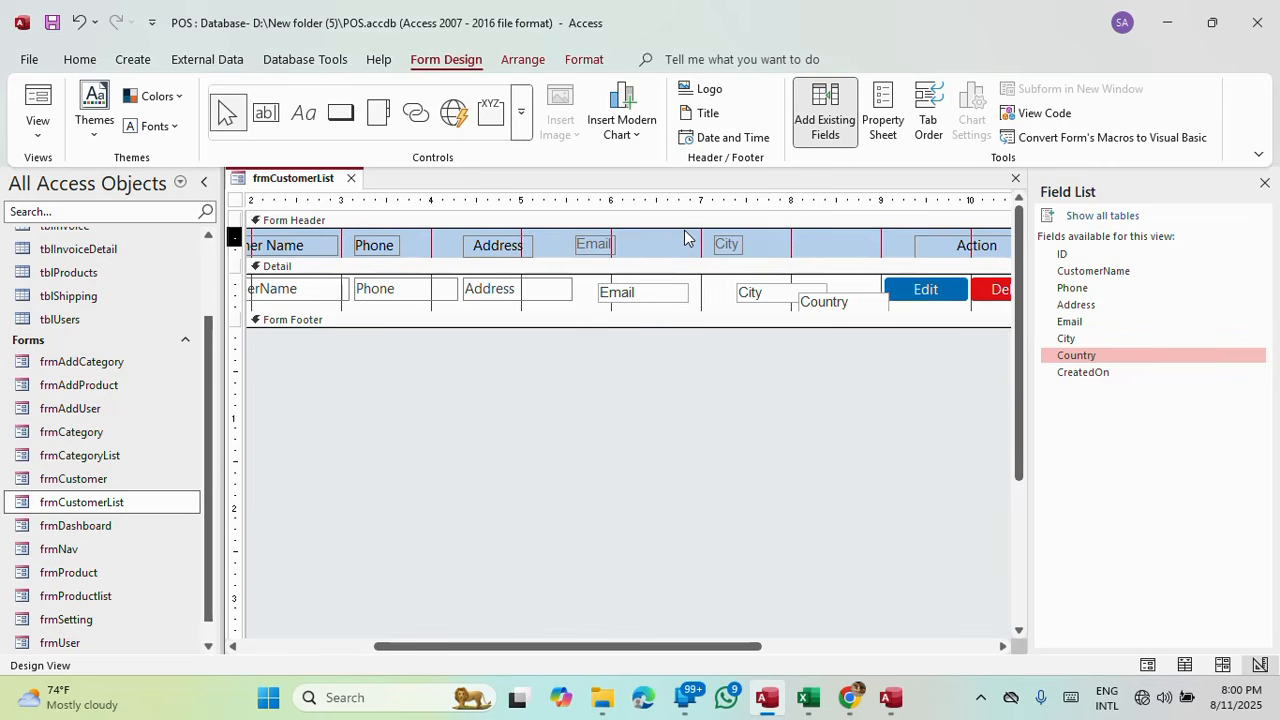
{"action": "key", "text": "Right"}
{"action": "key", "text": "Right"}
{"action": "key", "text": "Right"}
{"action": "key", "text": "Right"}
{"action": "key", "text": "Right"}
{"action": "key", "text": "Right"}
{"action": "key", "text": "Right"}
{"action": "key", "text": "Right"}
{"action": "key", "text": "Right"}
{"action": "key", "text": "Right"}
{"action": "key", "text": "Right"}
{"action": "key", "text": "Right"}
{"action": "key", "text": "Right"}
{"action": "key", "text": "Right"}
{"action": "key", "text": "Right"}
{"action": "key", "text": "Right"}
{"action": "key", "text": "Right"}
{"action": "key", "text": "Right"}
{"action": "key", "text": "Right"}
{"action": "key", "text": "Right"}
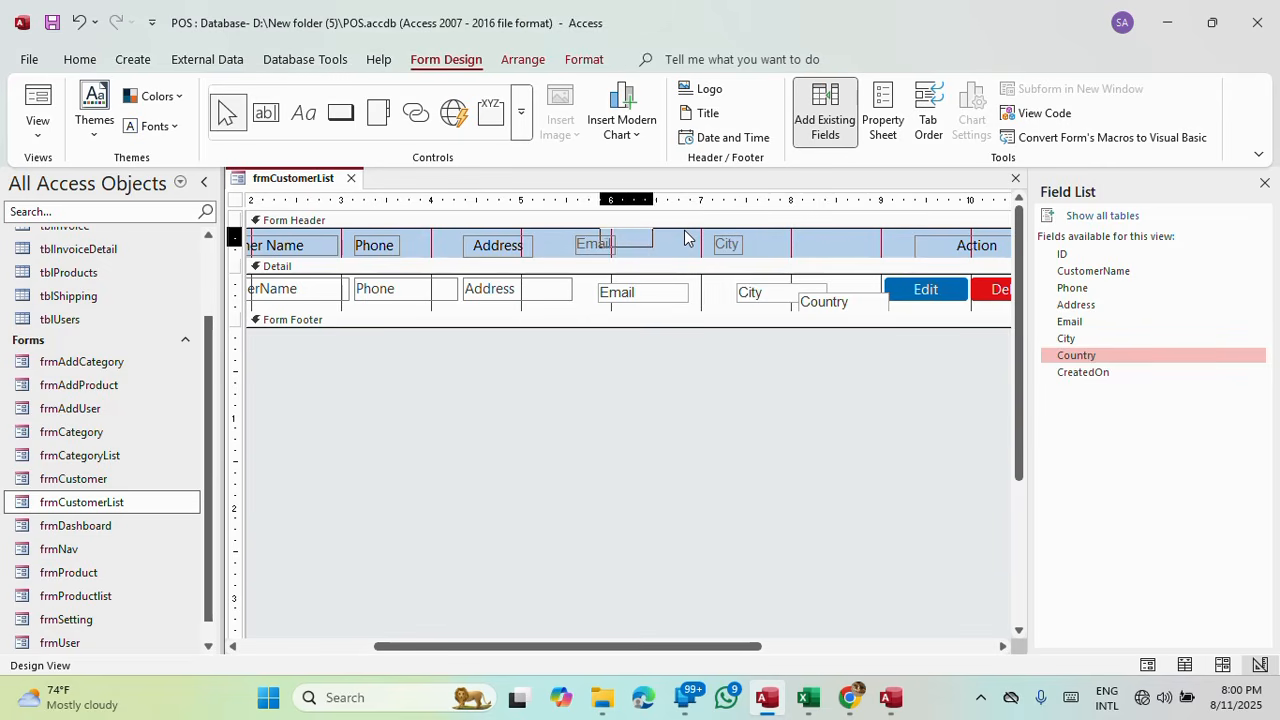
{"action": "key", "text": "Right"}
{"action": "key", "text": "Right"}
{"action": "key", "text": "Right"}
{"action": "key", "text": "Right"}
{"action": "key", "text": "Right"}
{"action": "key", "text": "Right"}
{"action": "key", "text": "Right"}
{"action": "key", "text": "Right"}
{"action": "key", "text": "Right"}
{"action": "key", "text": "Right"}
{"action": "key", "text": "Right"}
{"action": "key", "text": "Right"}
{"action": "key", "text": "Right"}
{"action": "key", "text": "Right"}
{"action": "key", "text": "Right"}
{"action": "key", "text": "Right"}
{"action": "key", "text": "Right"}
{"action": "key", "text": "Right"}
{"action": "key", "text": "Right"}
{"action": "key", "text": "Right"}
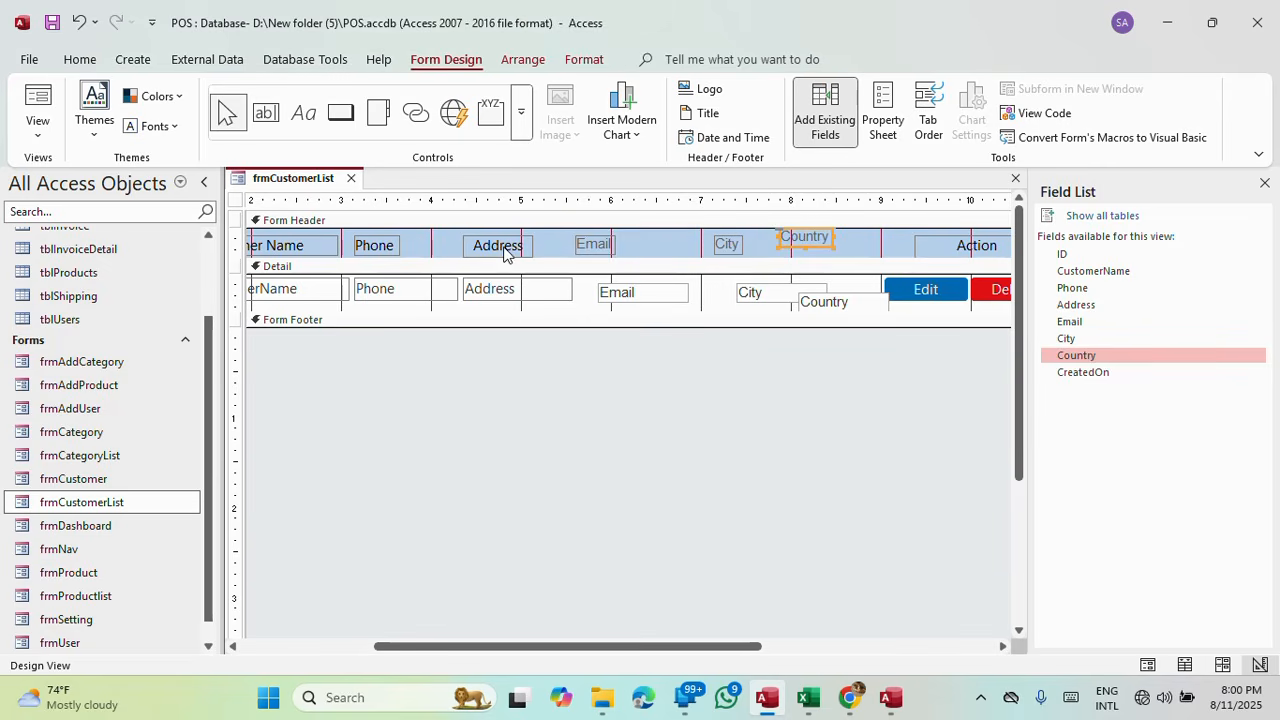
Copy the Address label's formatting to the Email, City and Country header labels with Format Painter.
{"action": "left_click", "coordinate": [504, 250]}
{"action": "left_click", "coordinate": [598, 62]}
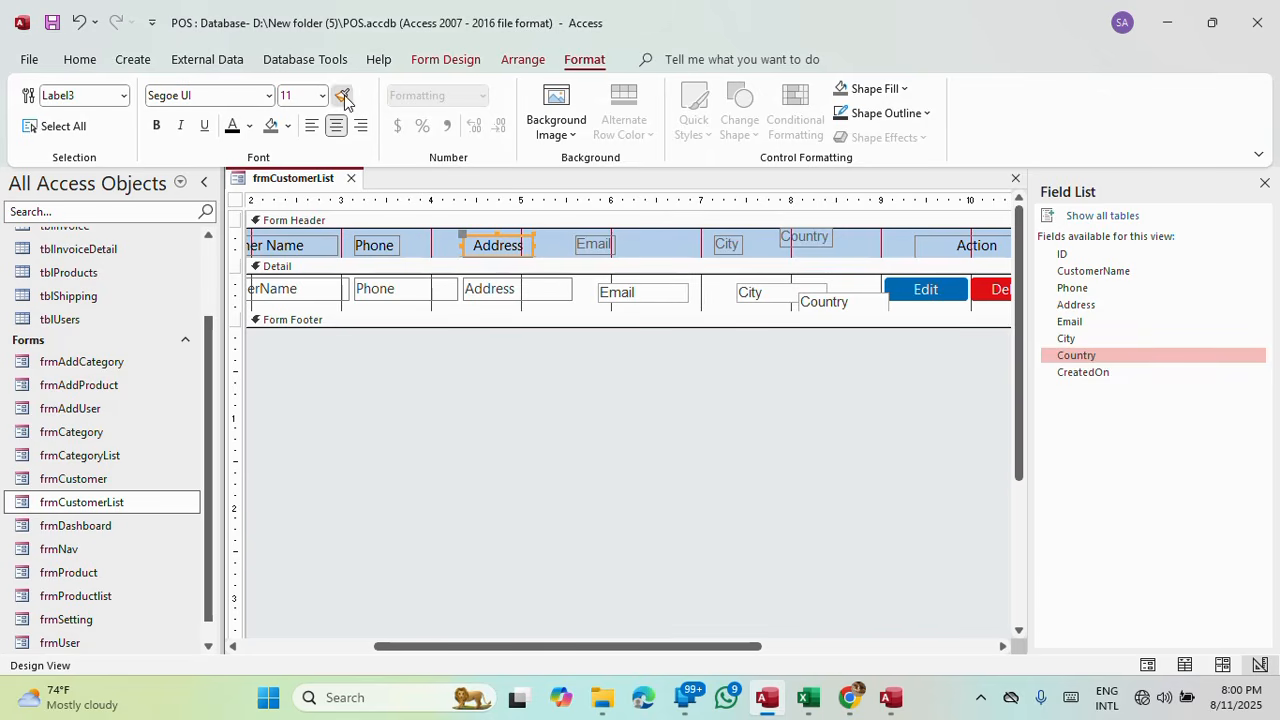
{"action": "left_click", "coordinate": [343, 95]}
{"action": "left_click", "coordinate": [604, 249]}
{"action": "left_click", "coordinate": [343, 95]}
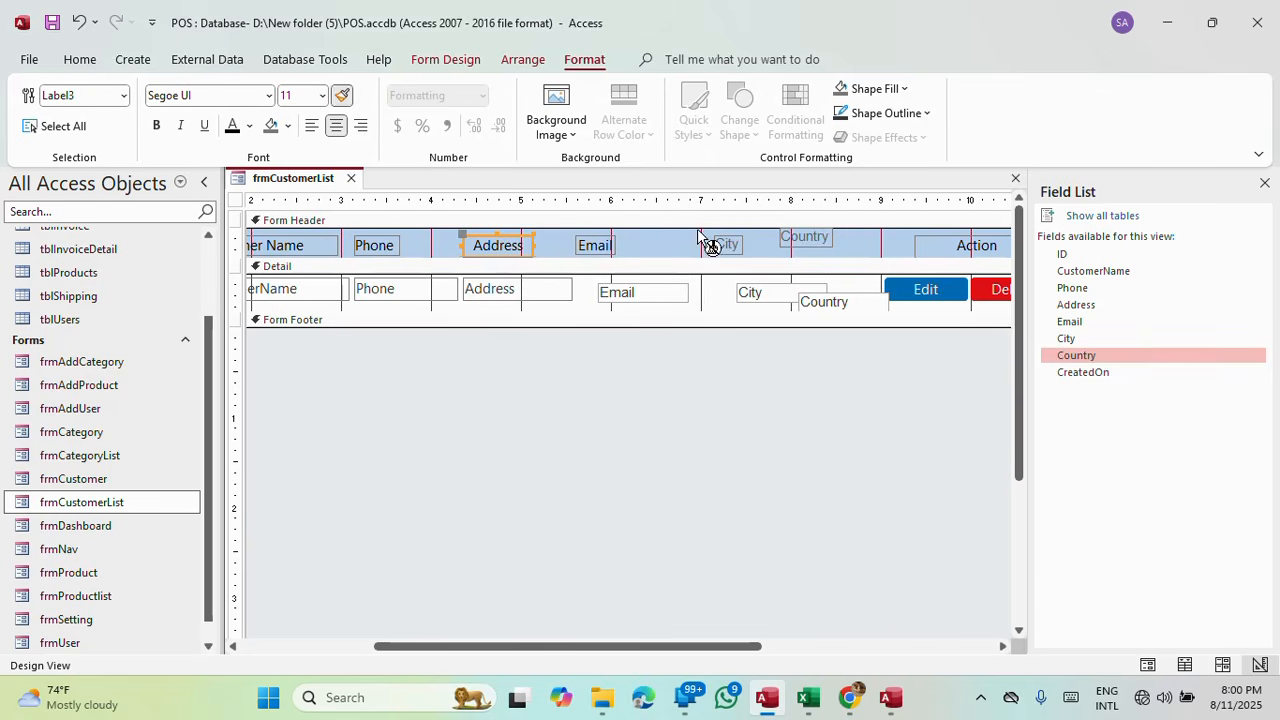
{"action": "left_click", "coordinate": [712, 245]}
{"action": "left_click", "coordinate": [343, 95]}
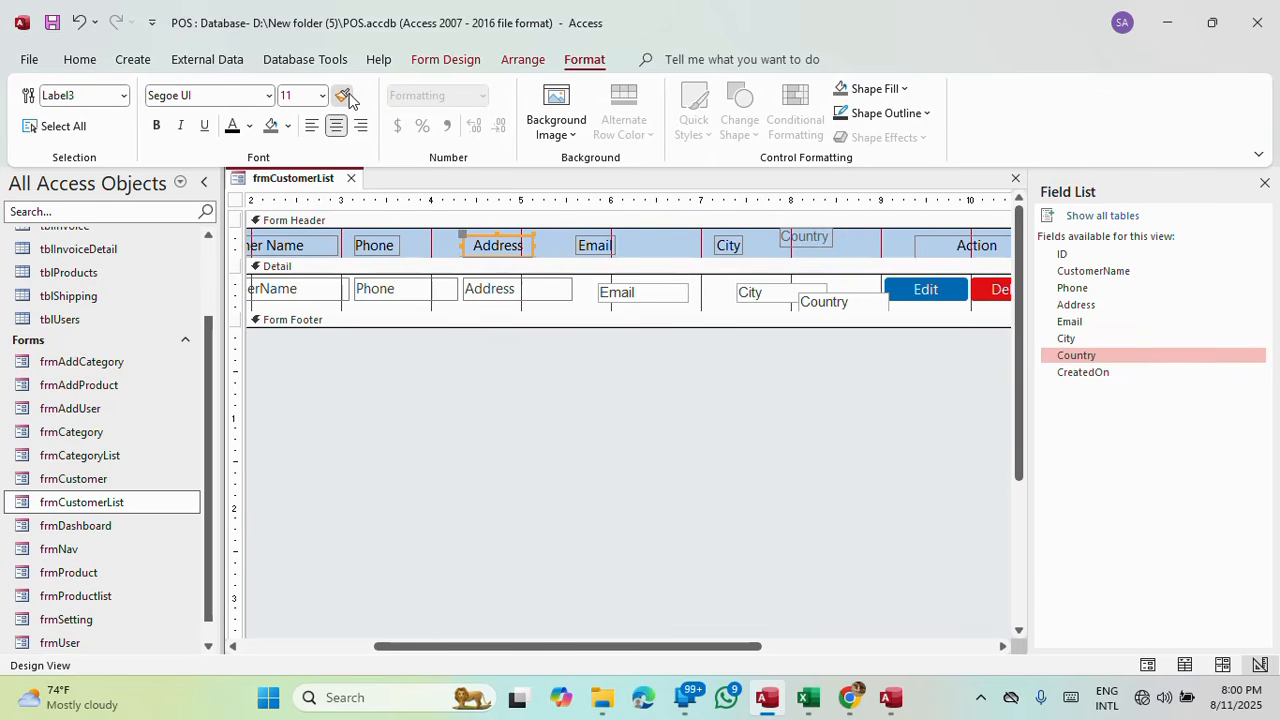
{"action": "left_click", "coordinate": [829, 237]}
Size all Form Header labels to the tallest one and align them along their bottom edges.
{"action": "left_click", "coordinate": [231, 240]}
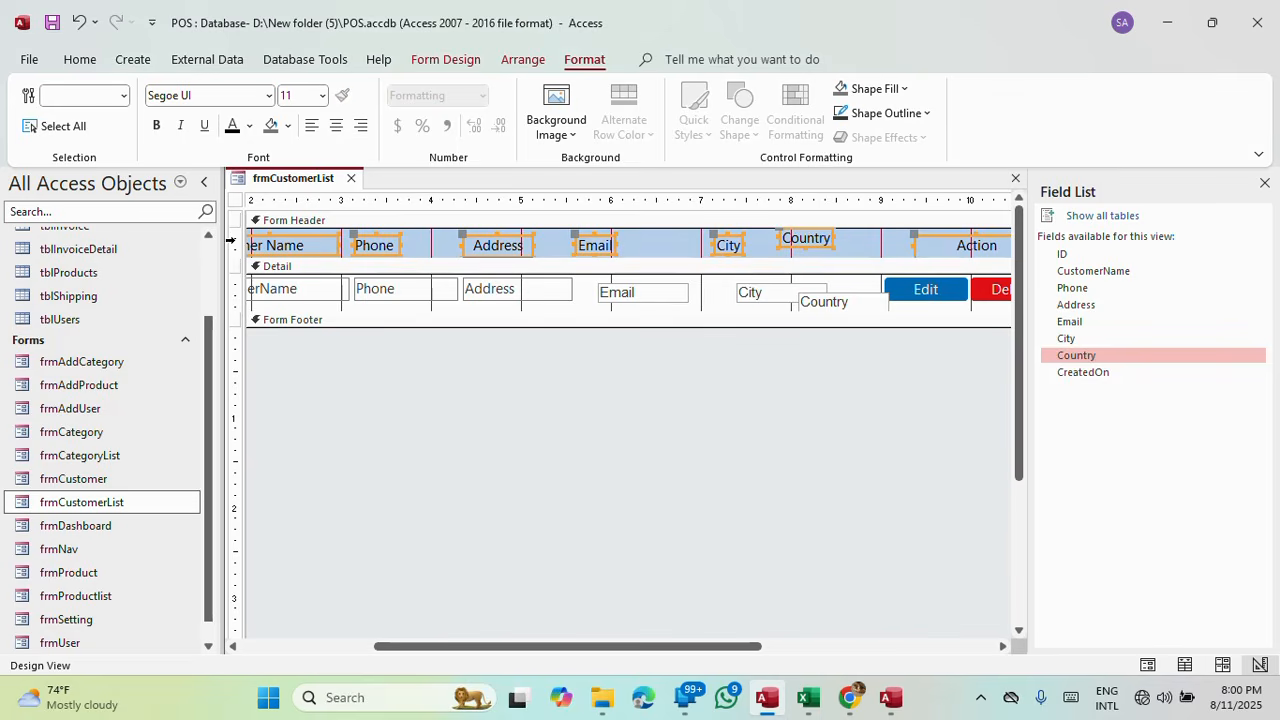
{"action": "right_click", "coordinate": [495, 244]}
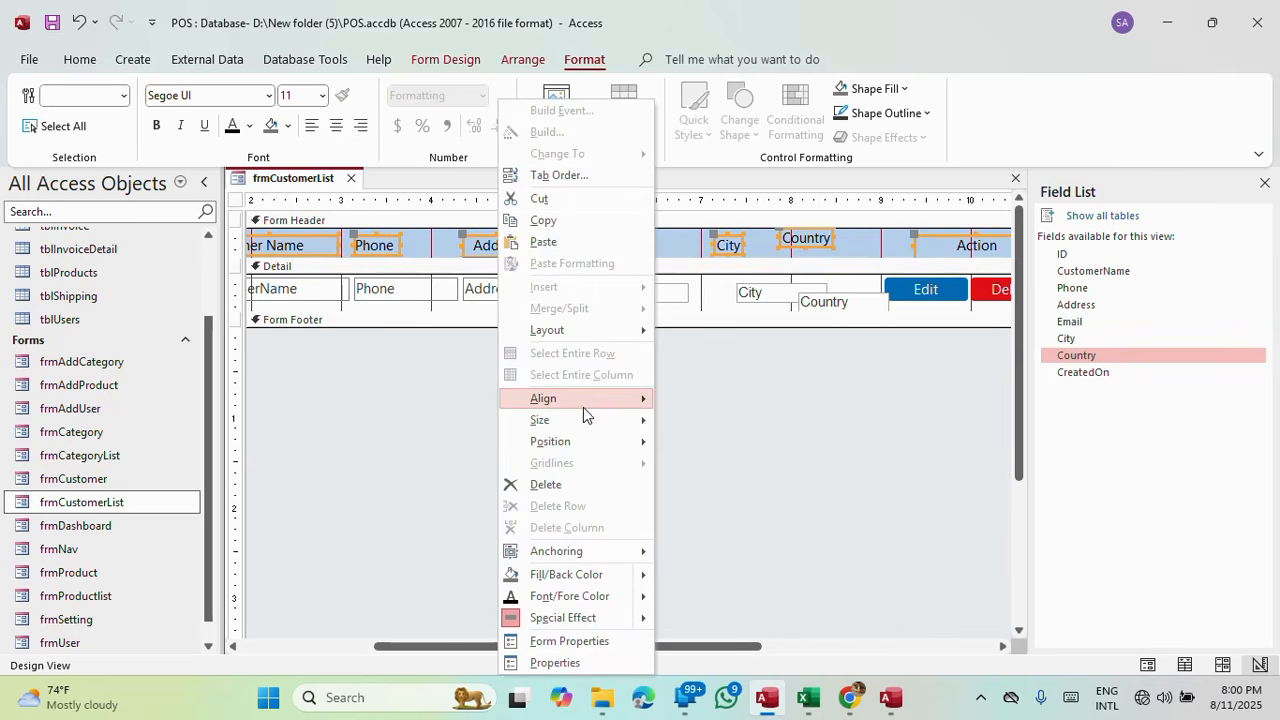
{"action": "mouse_move", "coordinate": [584, 403]}
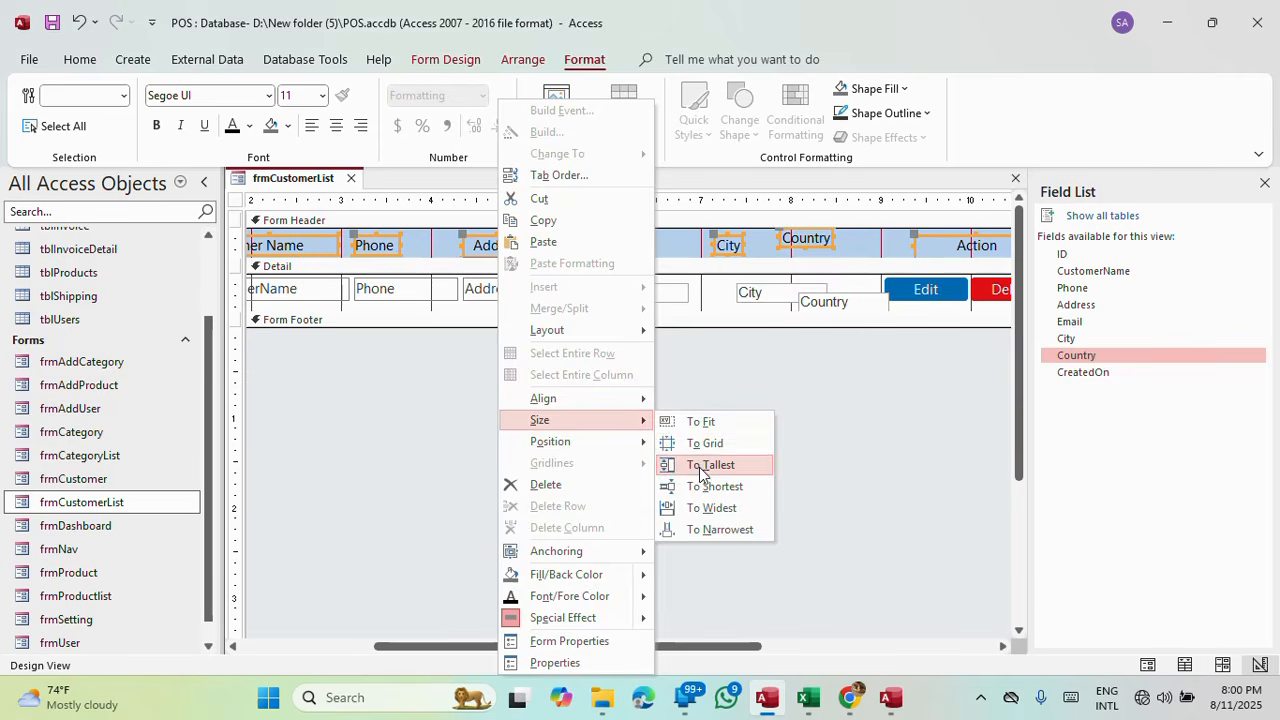
{"action": "left_click", "coordinate": [710, 465]}
{"action": "right_click", "coordinate": [590, 248]}
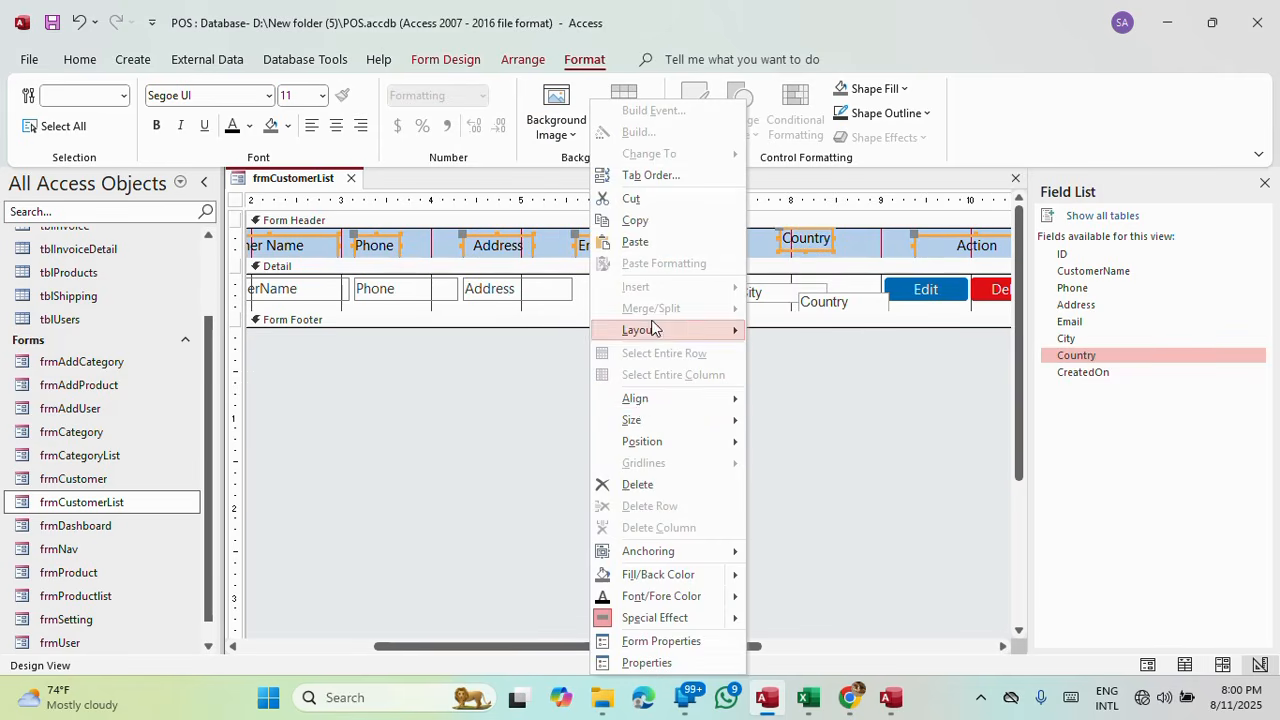
{"action": "mouse_move", "coordinate": [640, 399]}
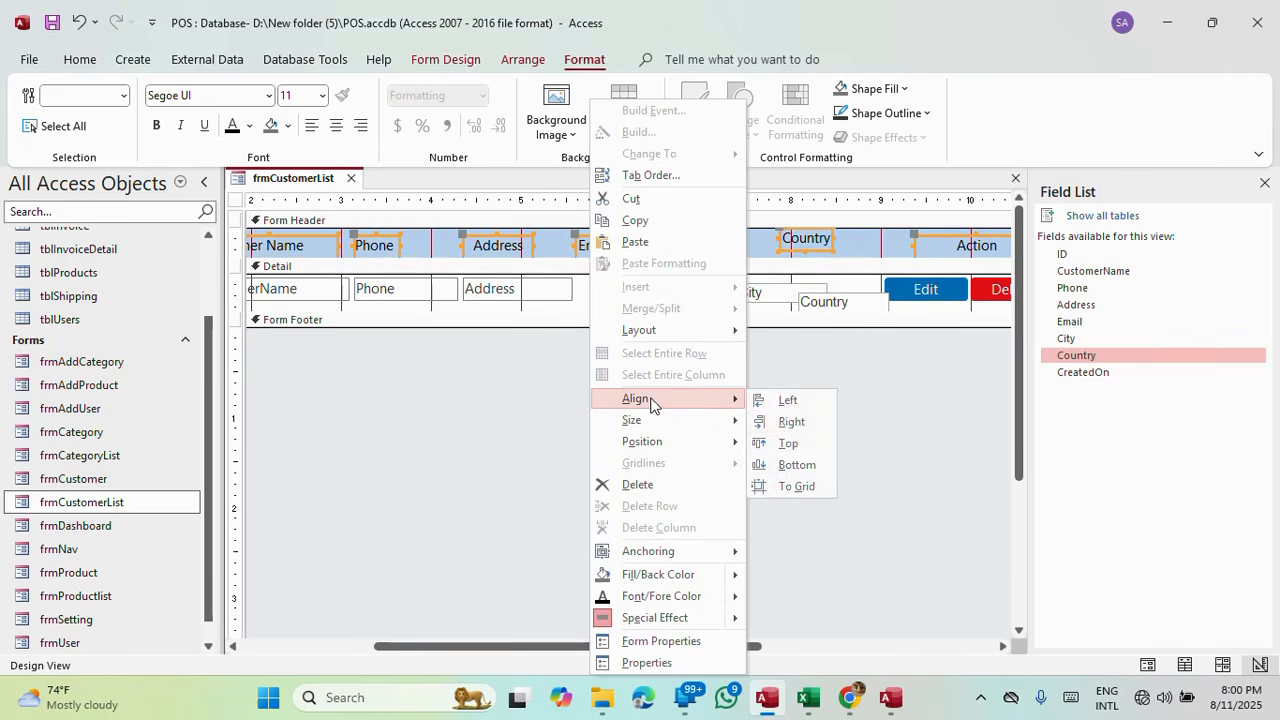
{"action": "left_click", "coordinate": [795, 465]}
Nudge the header labels up slightly and trim the Form Header's height to fit closely beneath them.
{"action": "left_click", "coordinate": [593, 240]}
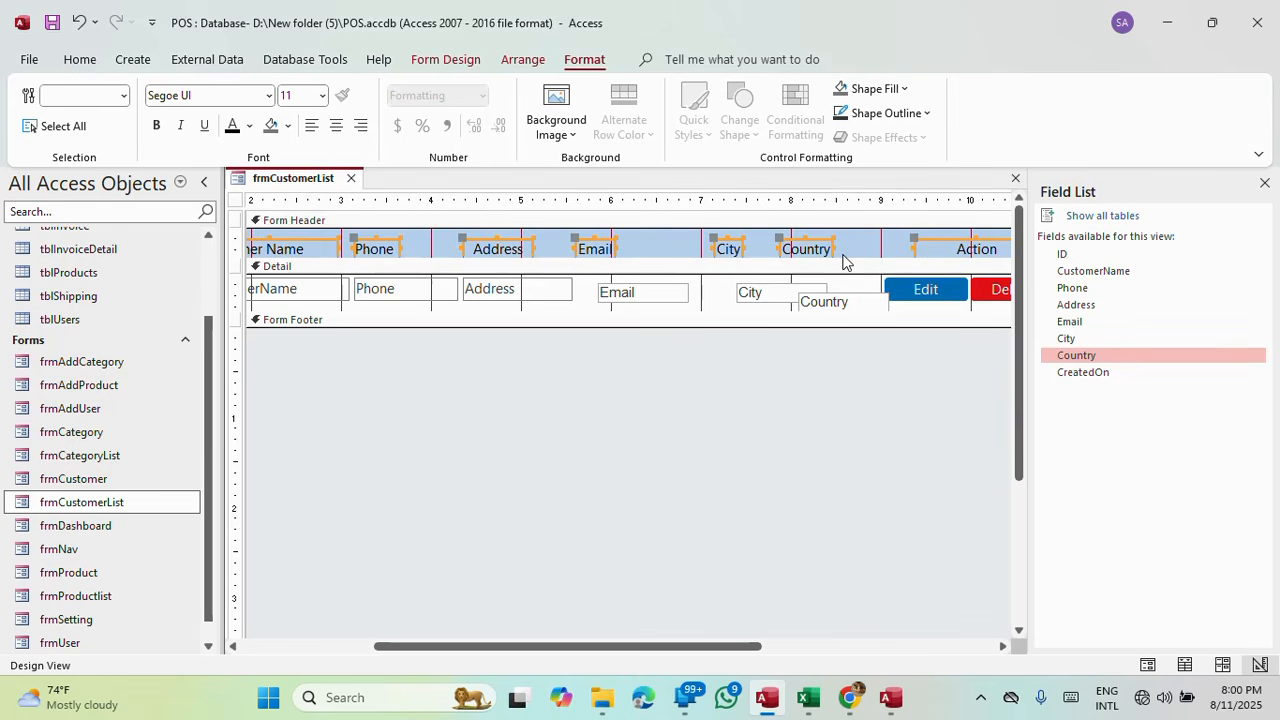
{"action": "key", "text": "Up"}
{"action": "key", "text": "Up"}
{"action": "key", "text": "Up"}
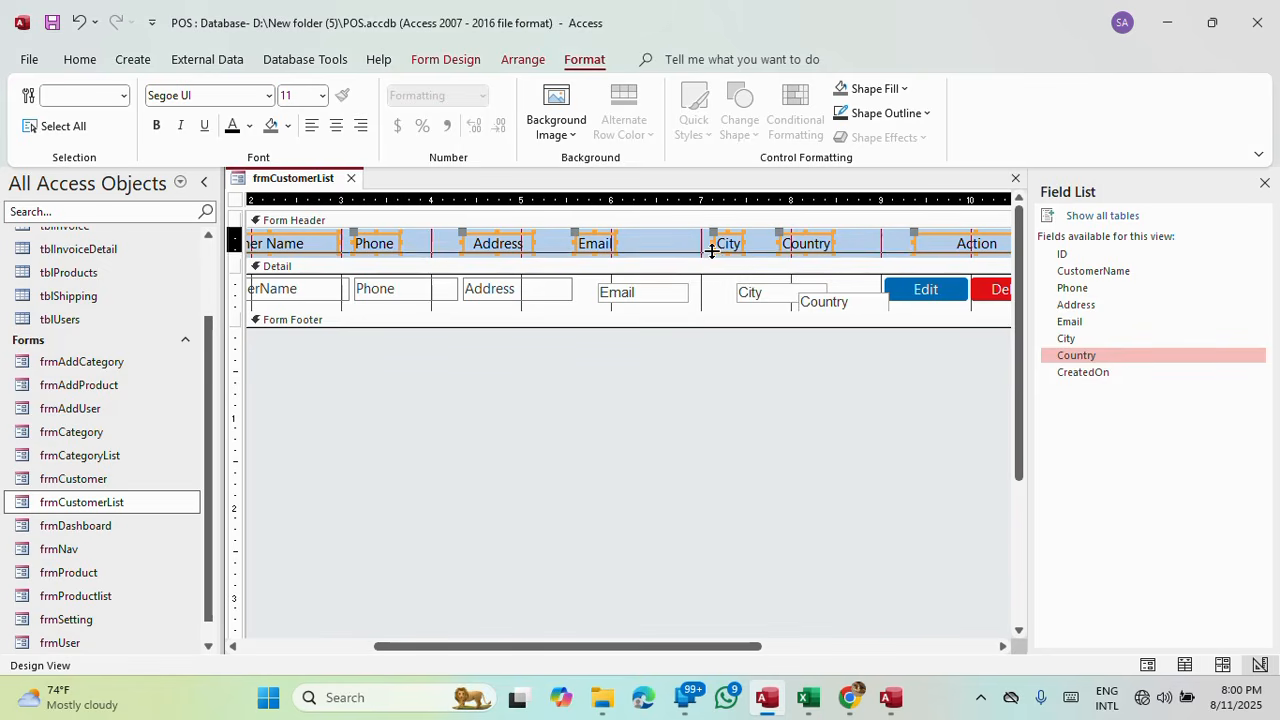
{"action": "left_click_drag", "start_coordinate": [712, 256], "coordinate": [712, 254]}
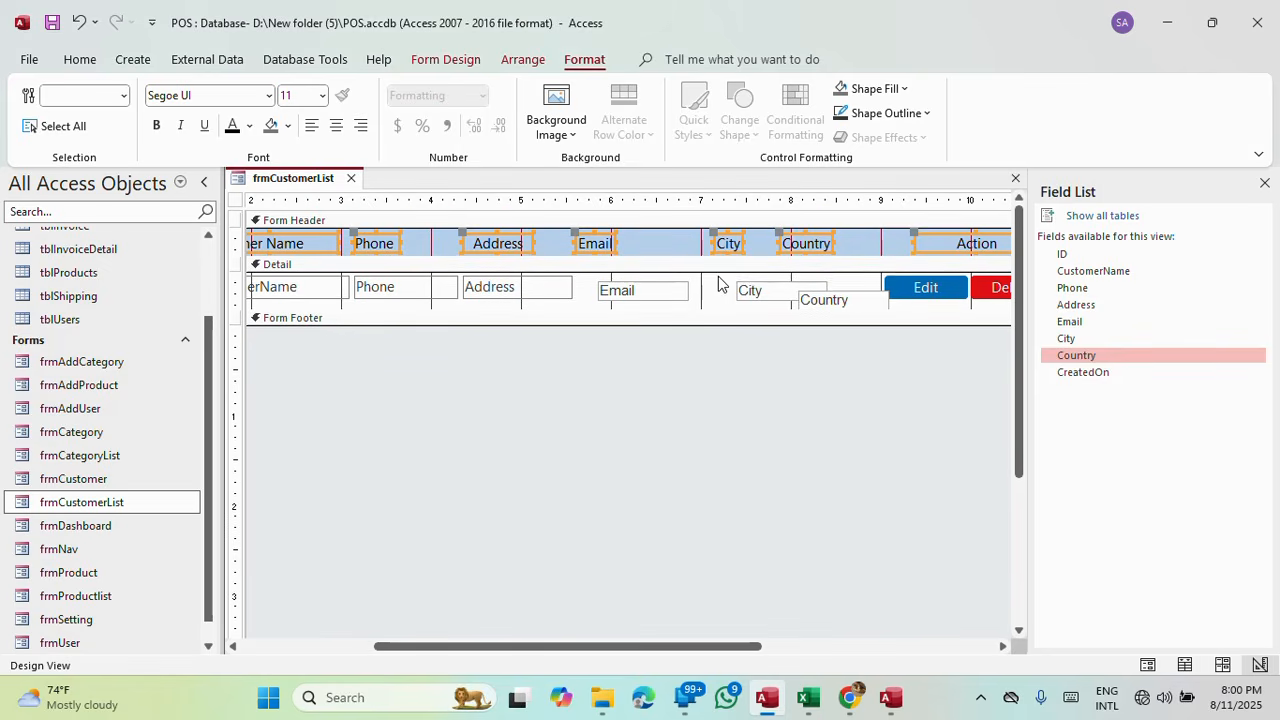
Left-align the Email text box in the Detail section with the Email header label.
{"action": "left_click", "coordinate": [582, 289]}
{"action": "left_click", "coordinate": [612, 292]}
{"action": "left_click", "coordinate": [597, 245], "text": "shift"}
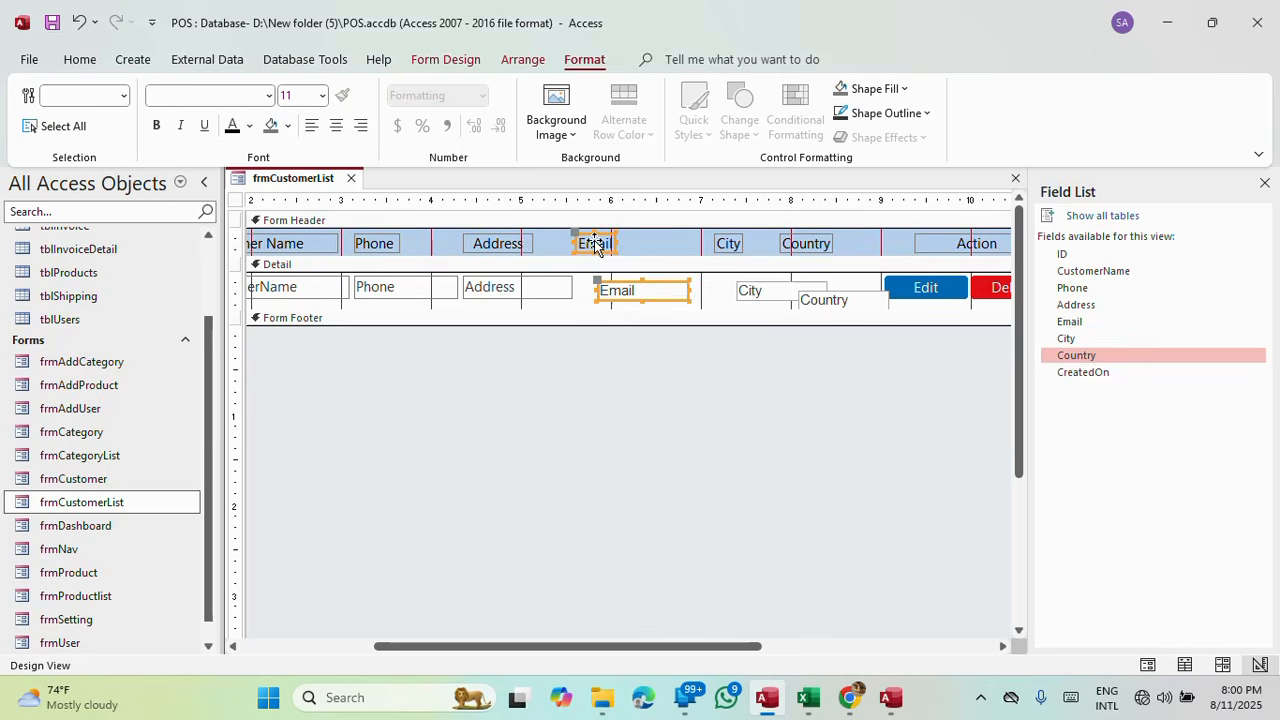
{"action": "right_click", "coordinate": [596, 245]}
{"action": "mouse_move", "coordinate": [662, 419]}
{"action": "left_click", "coordinate": [814, 410]}
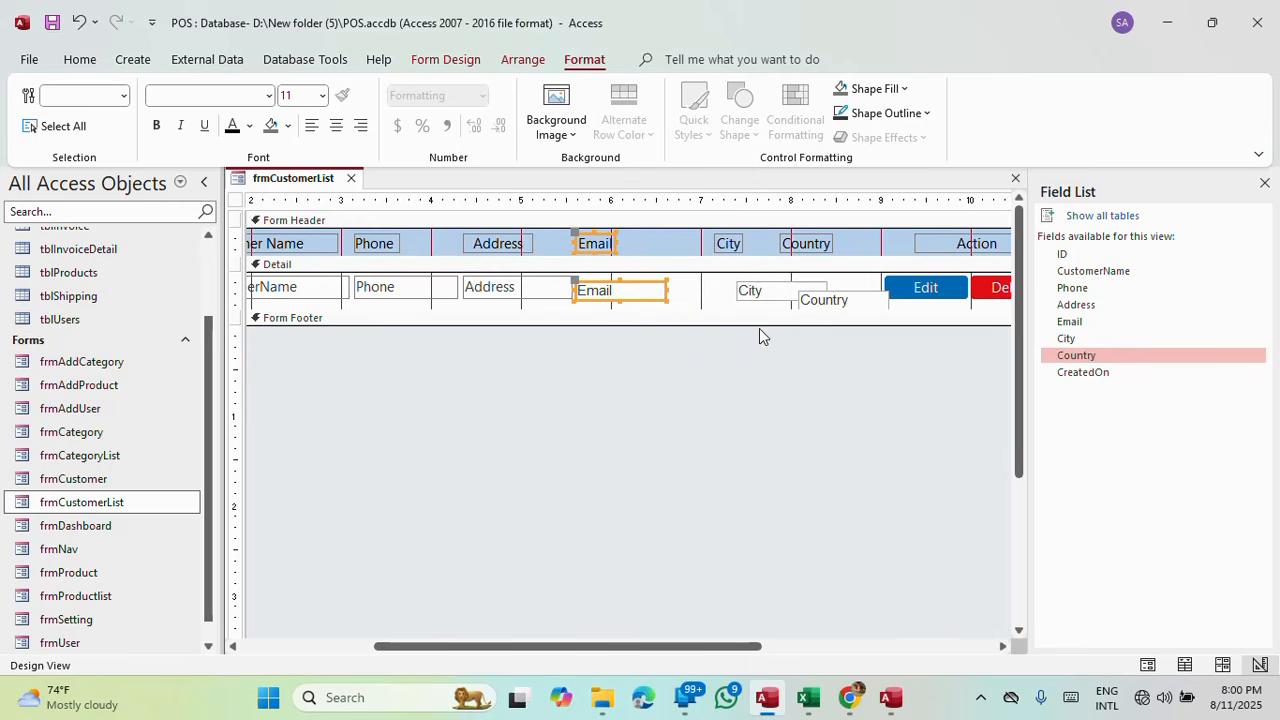
Left-align the City text box with its header label and shift both left toward the Email column.
{"action": "left_click", "coordinate": [760, 296]}
{"action": "left_click", "coordinate": [733, 250], "text": "shift"}
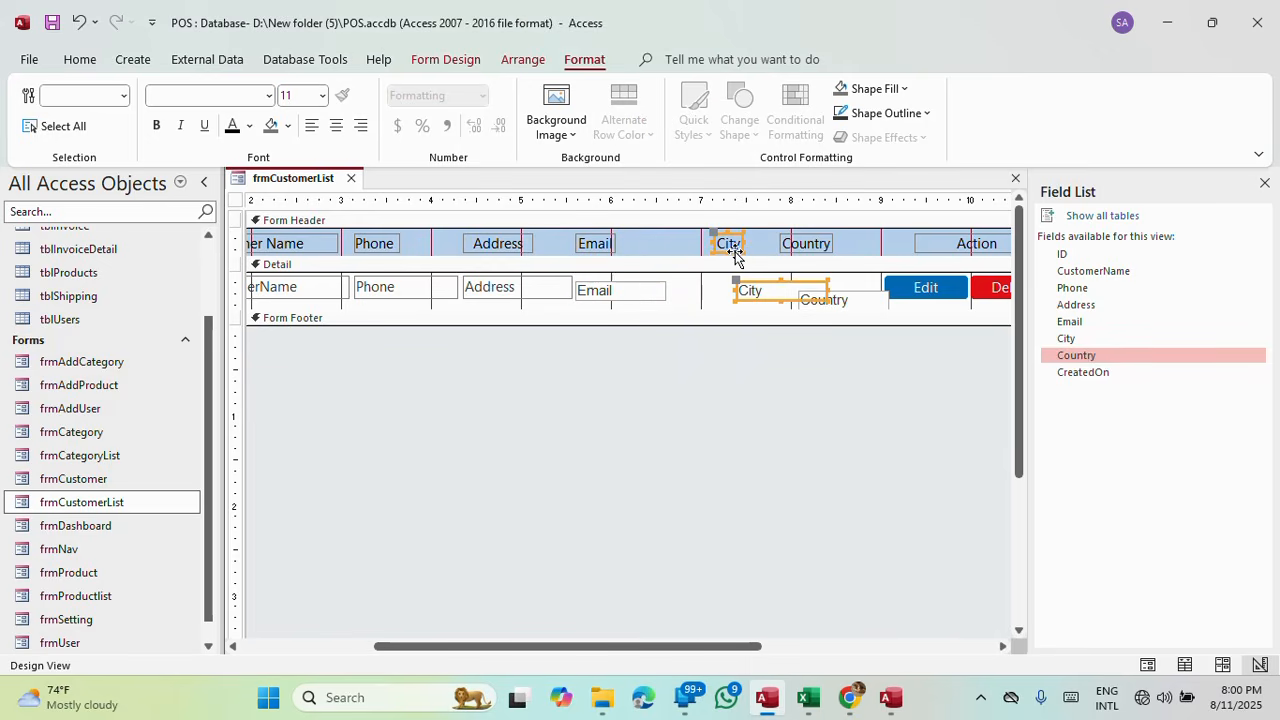
{"action": "right_click", "coordinate": [735, 255]}
{"action": "mouse_move", "coordinate": [821, 400]}
{"action": "left_click", "coordinate": [935, 400]}
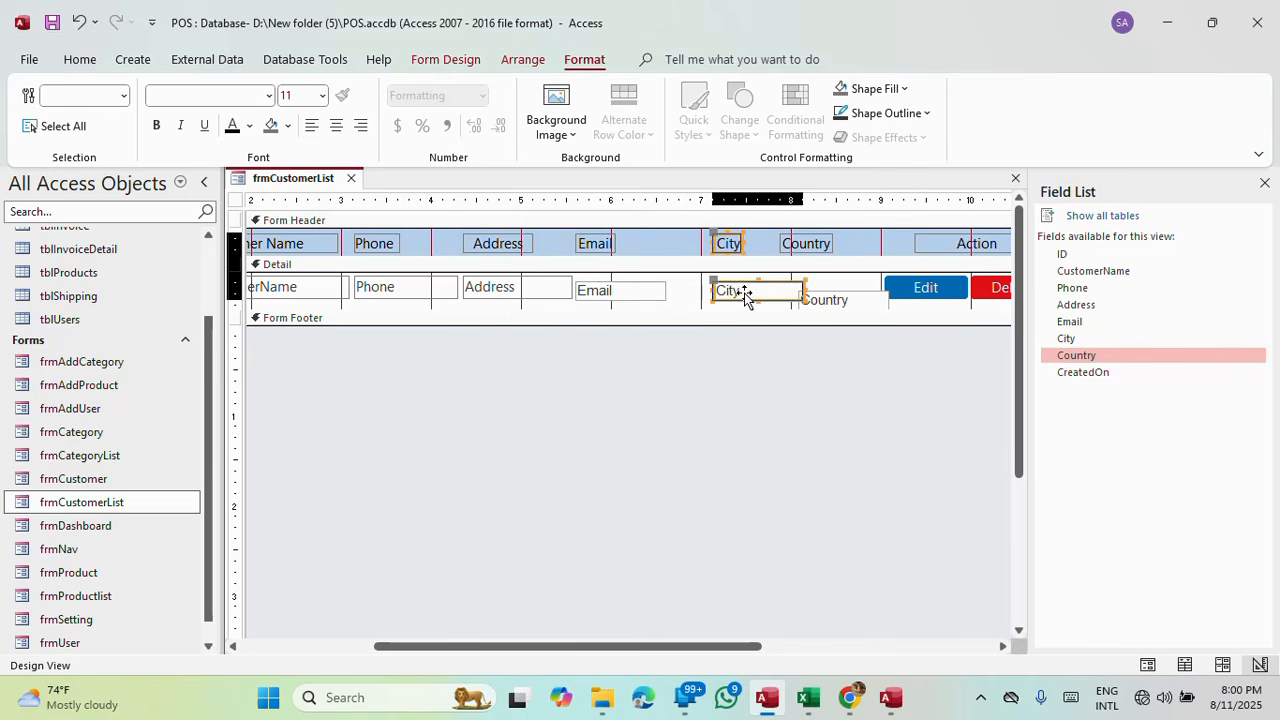
{"action": "key", "text": "Left"}
{"action": "key", "text": "Left"}
{"action": "key", "text": "Left"}
{"action": "key", "text": "Left"}
{"action": "key", "text": "Left"}
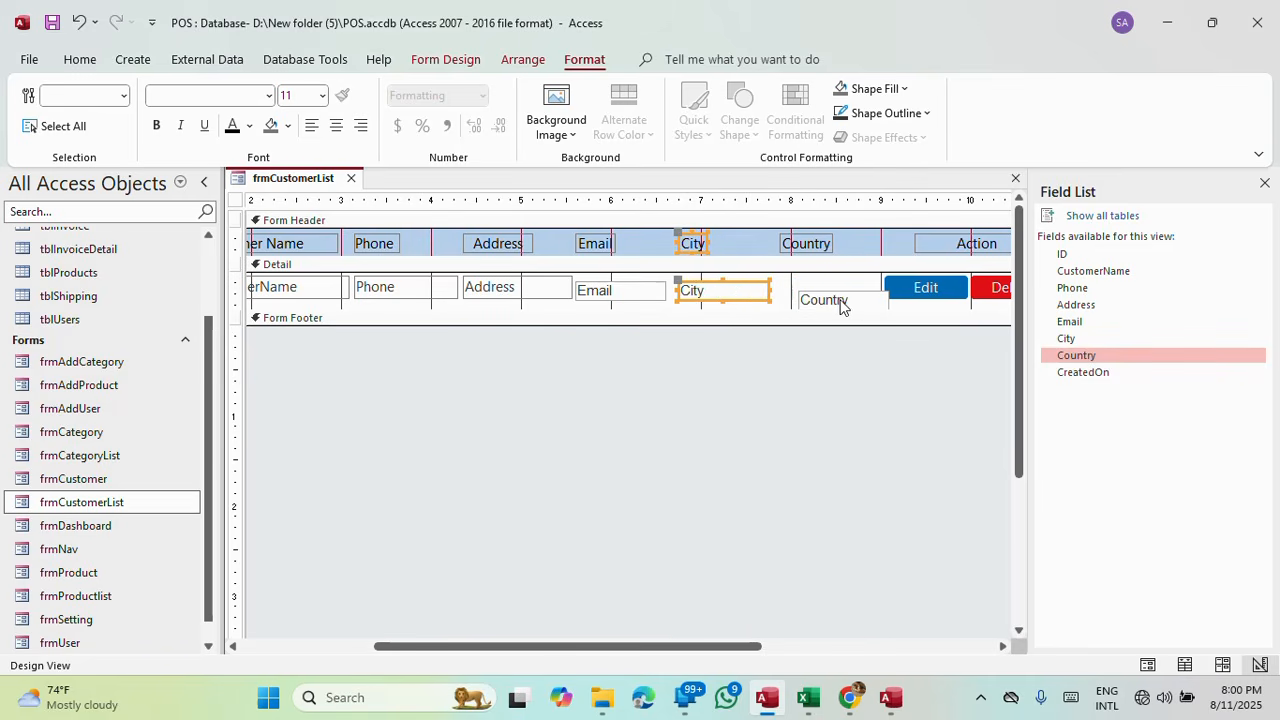
Align the tops of the City and Country text boxes with the Address text box.
{"action": "left_click", "coordinate": [850, 302]}
{"action": "left_click", "coordinate": [728, 300], "text": "shift"}
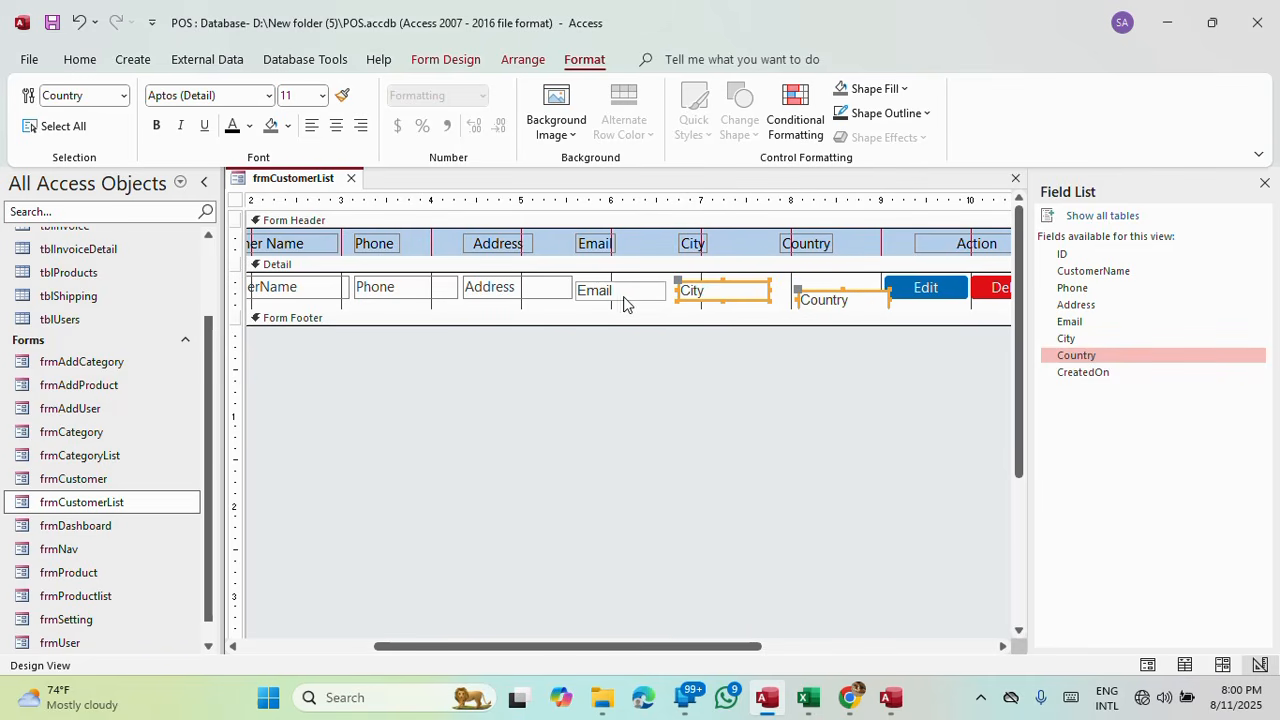
{"action": "left_click", "coordinate": [530, 290], "text": "shift"}
{"action": "right_click", "coordinate": [530, 290]}
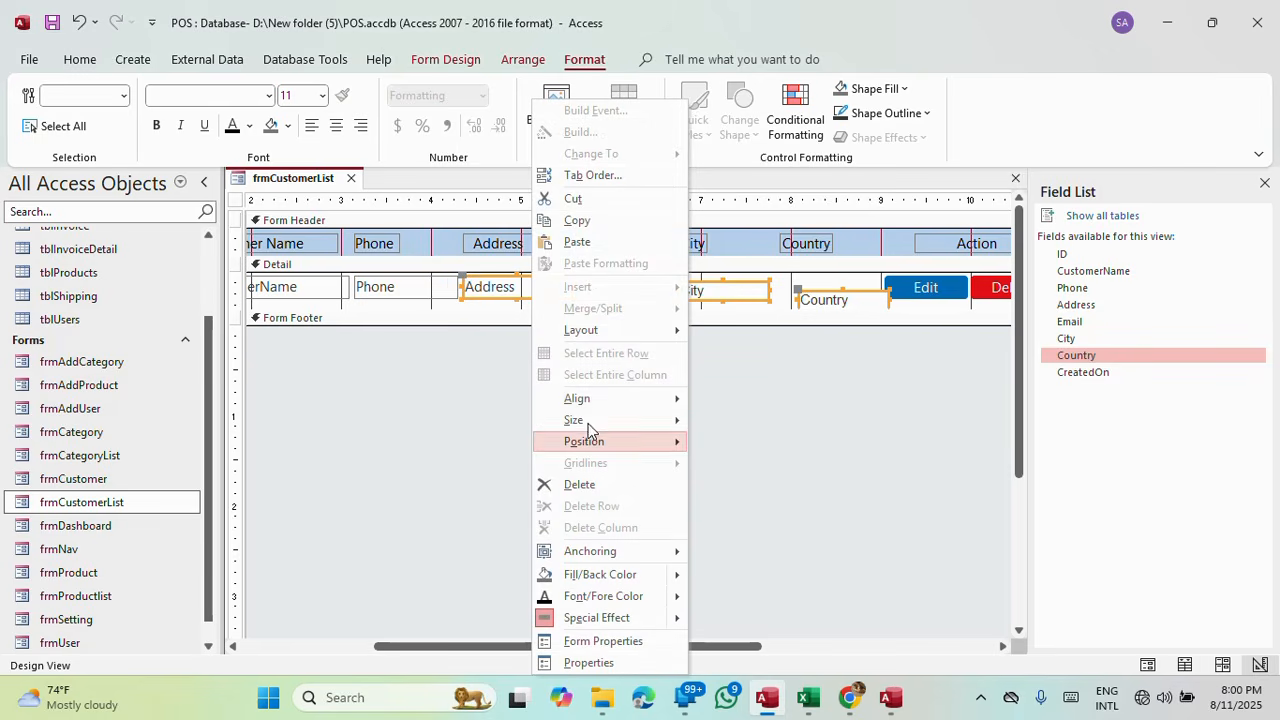
{"action": "mouse_move", "coordinate": [590, 399]}
{"action": "left_click", "coordinate": [750, 443]}
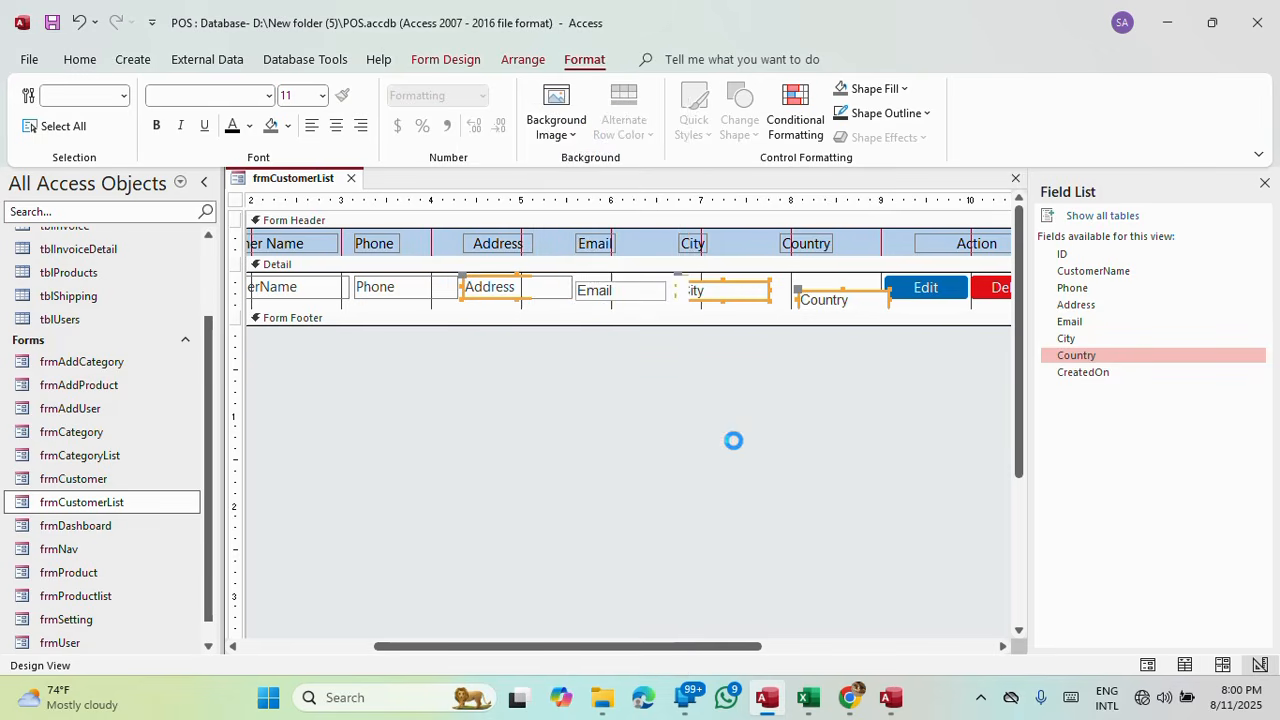
{"action": "left_click", "coordinate": [785, 290]}
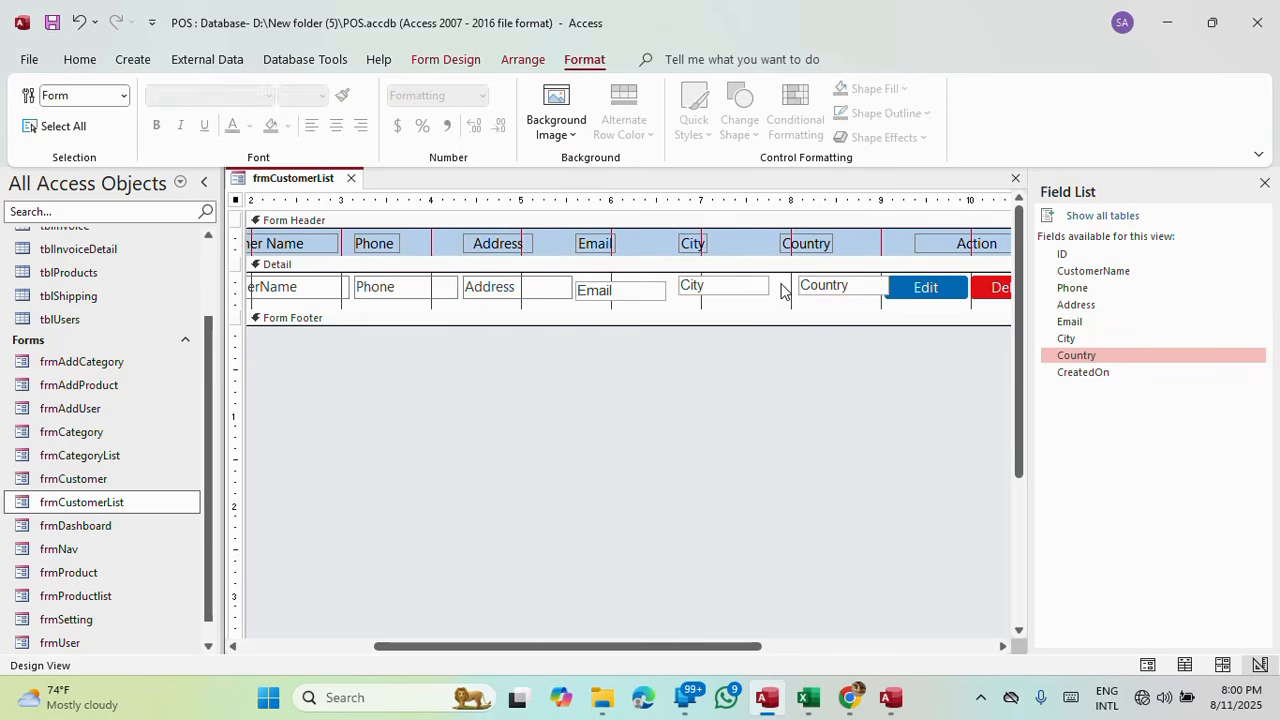
Left-align the Country text box in the Detail section with the Country header label.
{"action": "left_click", "coordinate": [834, 289]}
{"action": "left_click", "coordinate": [815, 246], "text": "shift"}
{"action": "right_click", "coordinate": [815, 246]}
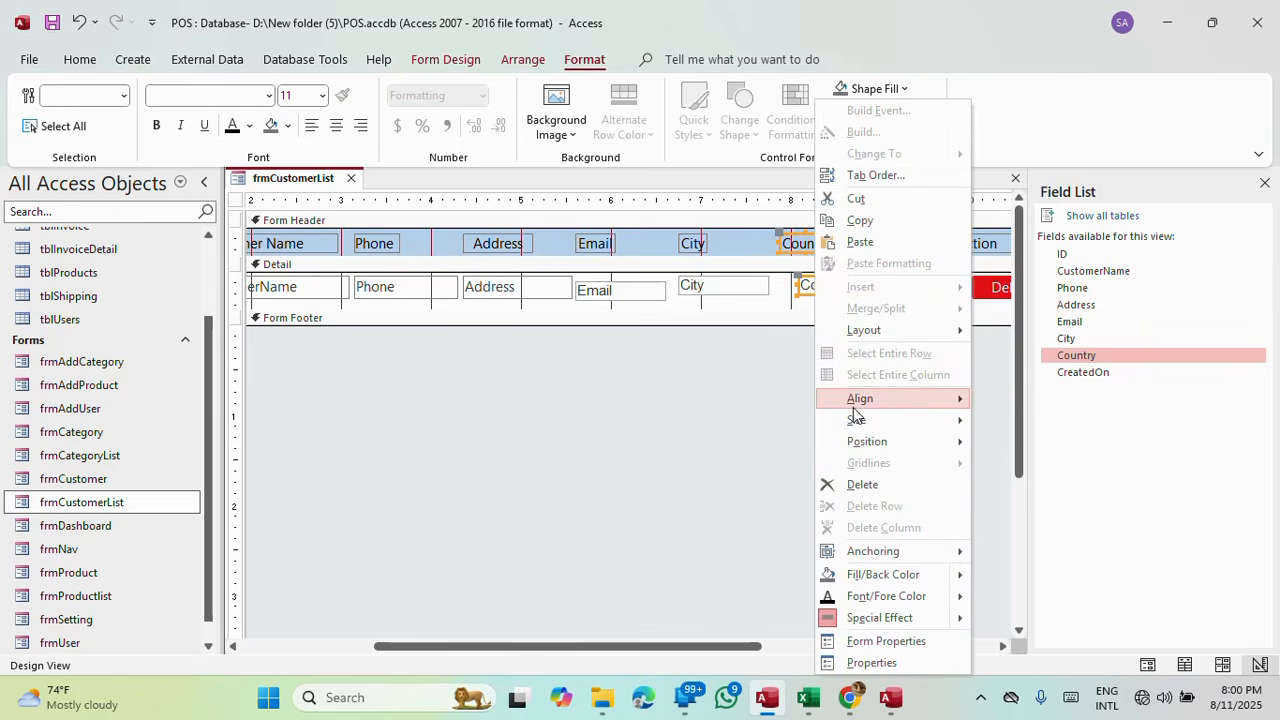
{"action": "mouse_move", "coordinate": [852, 400]}
{"action": "left_click", "coordinate": [1003, 401]}
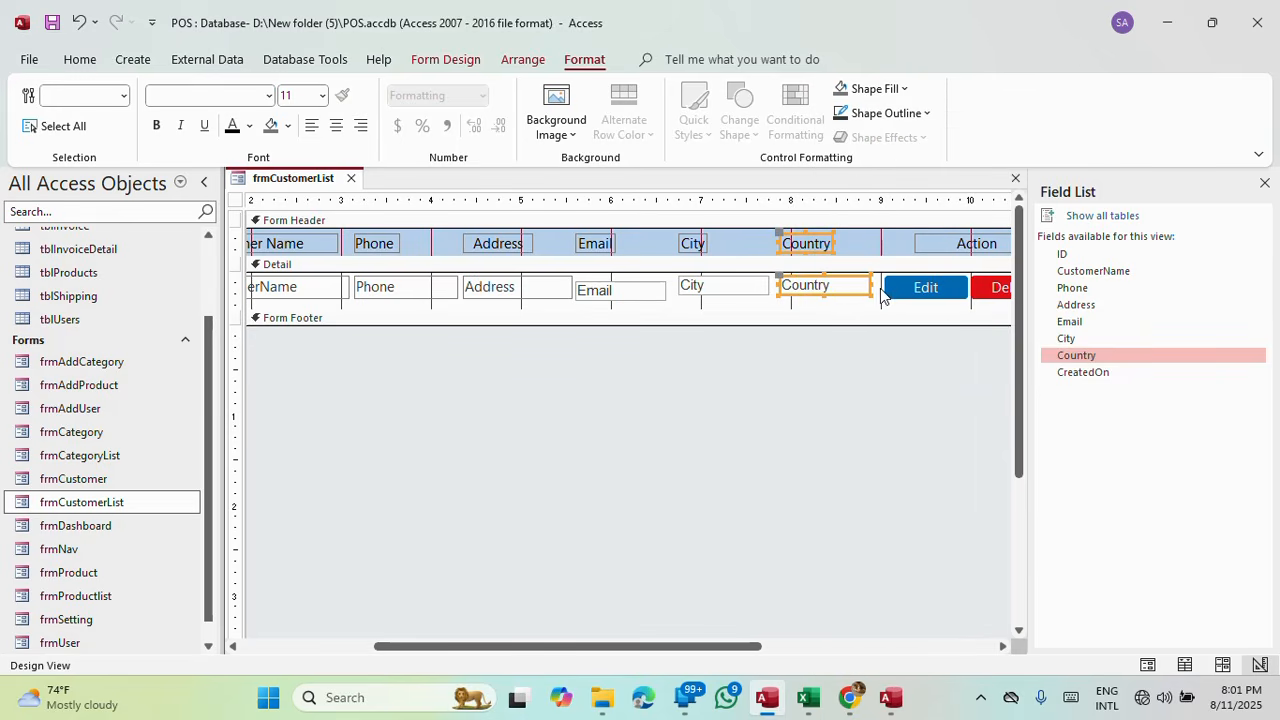
Align the tops of all Detail text boxes from CreatedOn to Country and size them to the tallest.
{"action": "left_click_drag", "start_coordinate": [881, 289], "coordinate": [106, 289]}
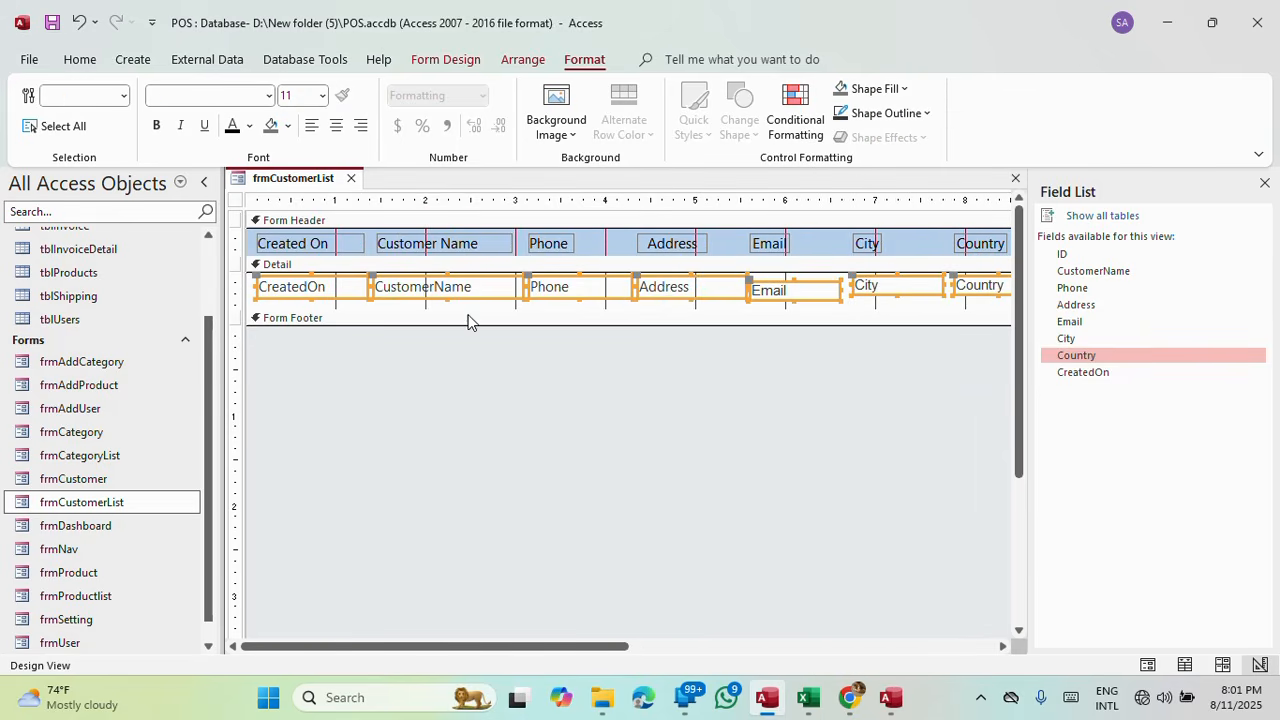
{"action": "right_click", "coordinate": [700, 287]}
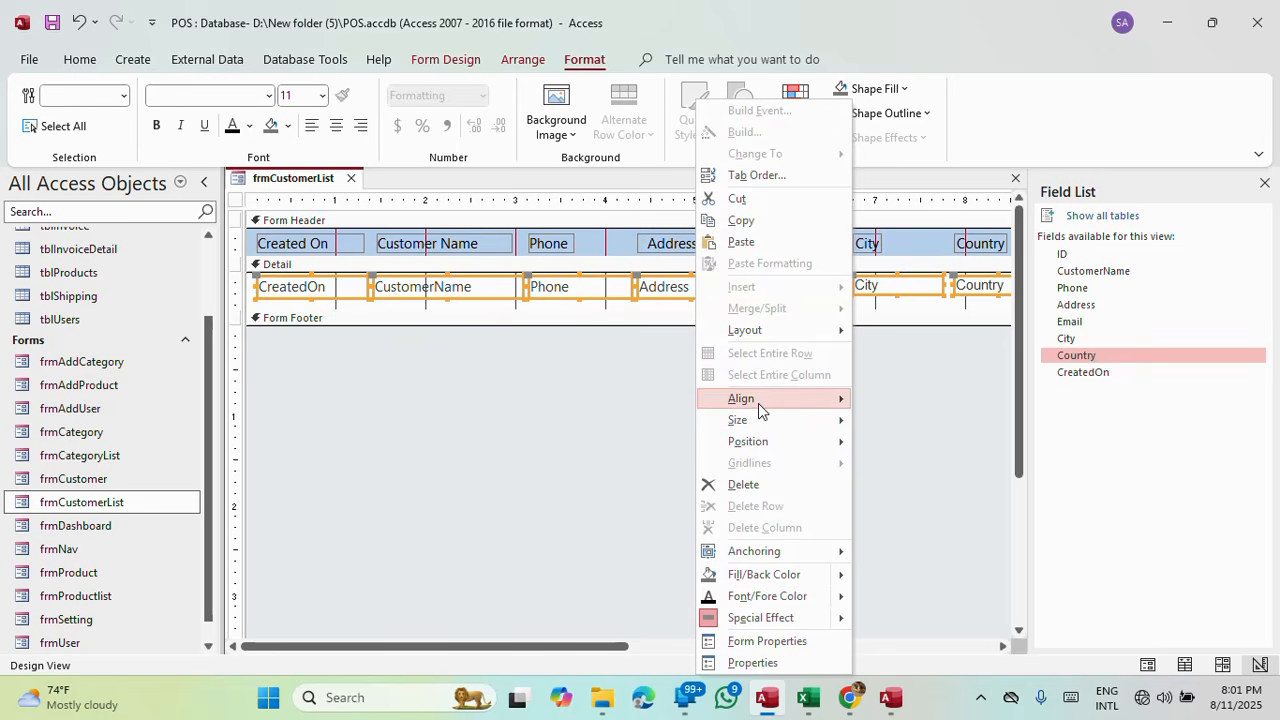
{"action": "mouse_move", "coordinate": [843, 400]}
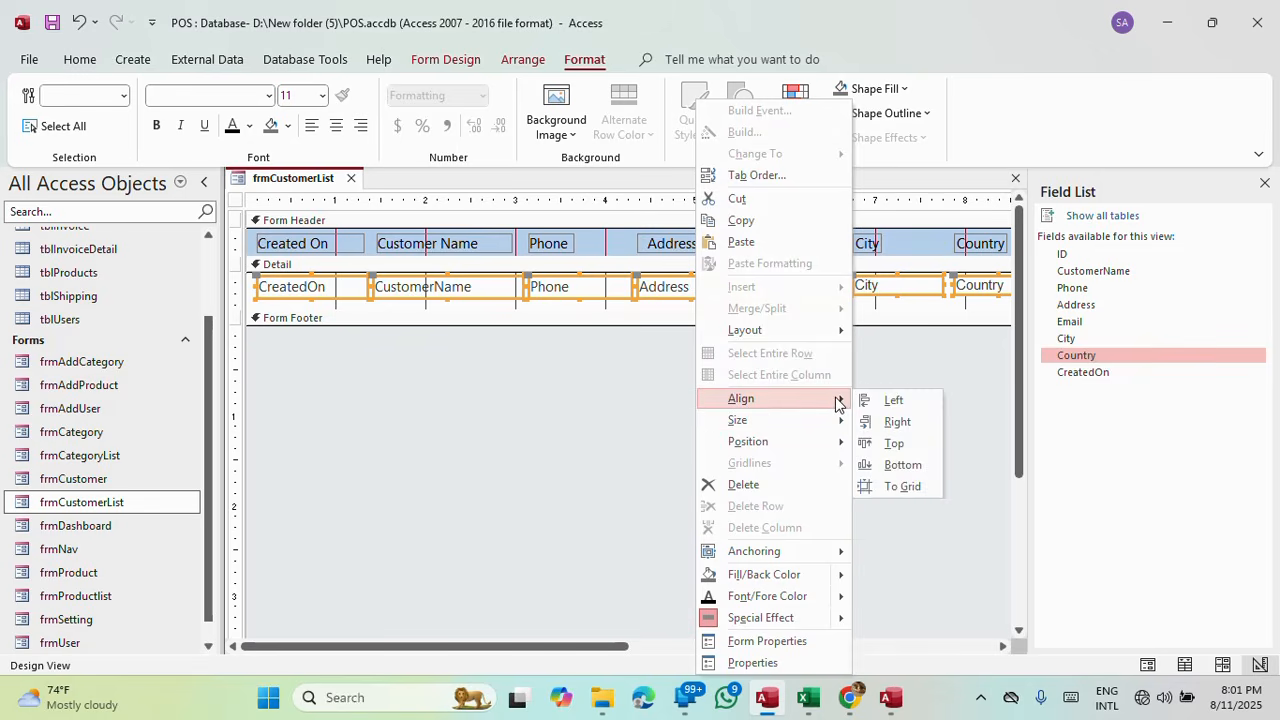
{"action": "left_click", "coordinate": [893, 446]}
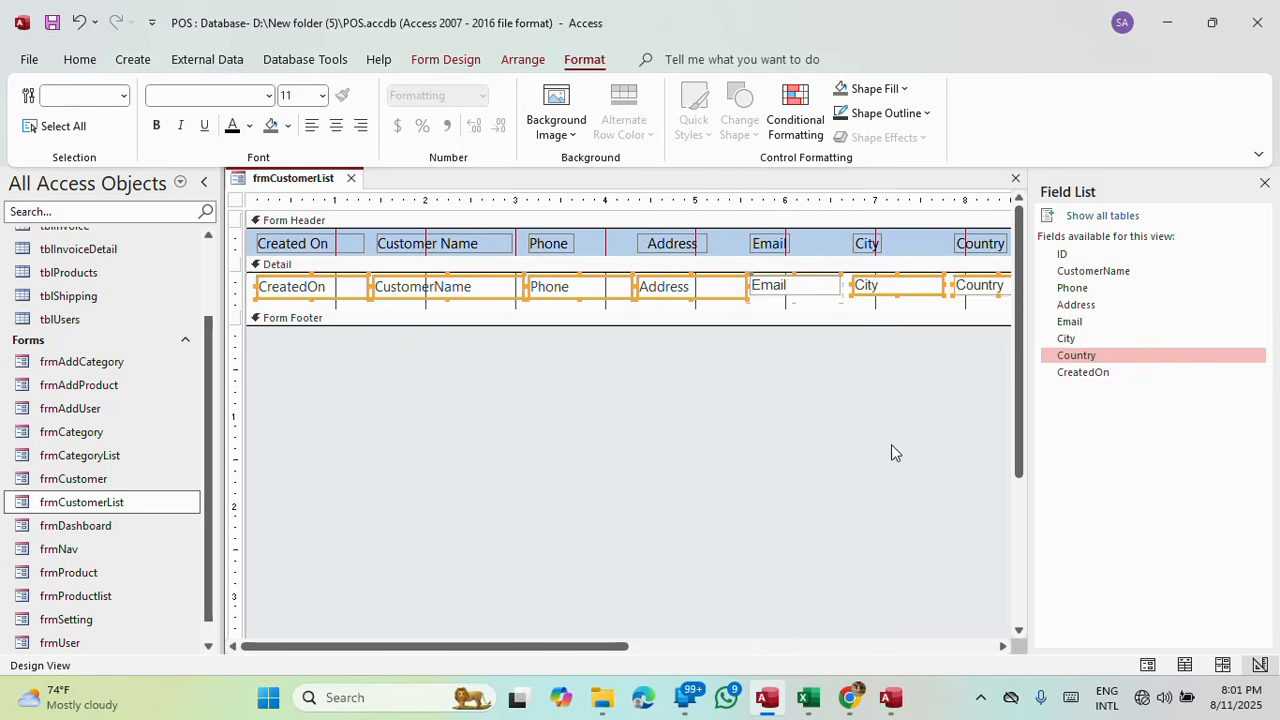
{"action": "right_click", "coordinate": [805, 290]}
{"action": "mouse_move", "coordinate": [849, 421]}
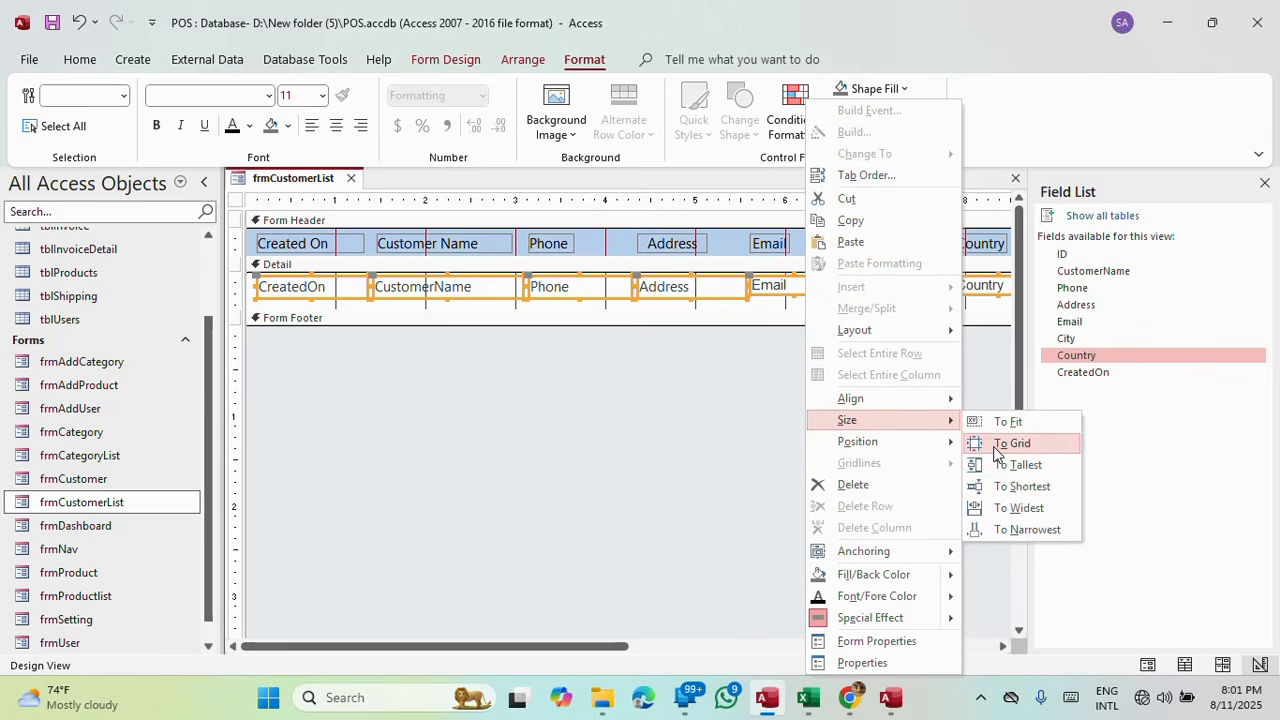
{"action": "left_click", "coordinate": [1018, 467]}
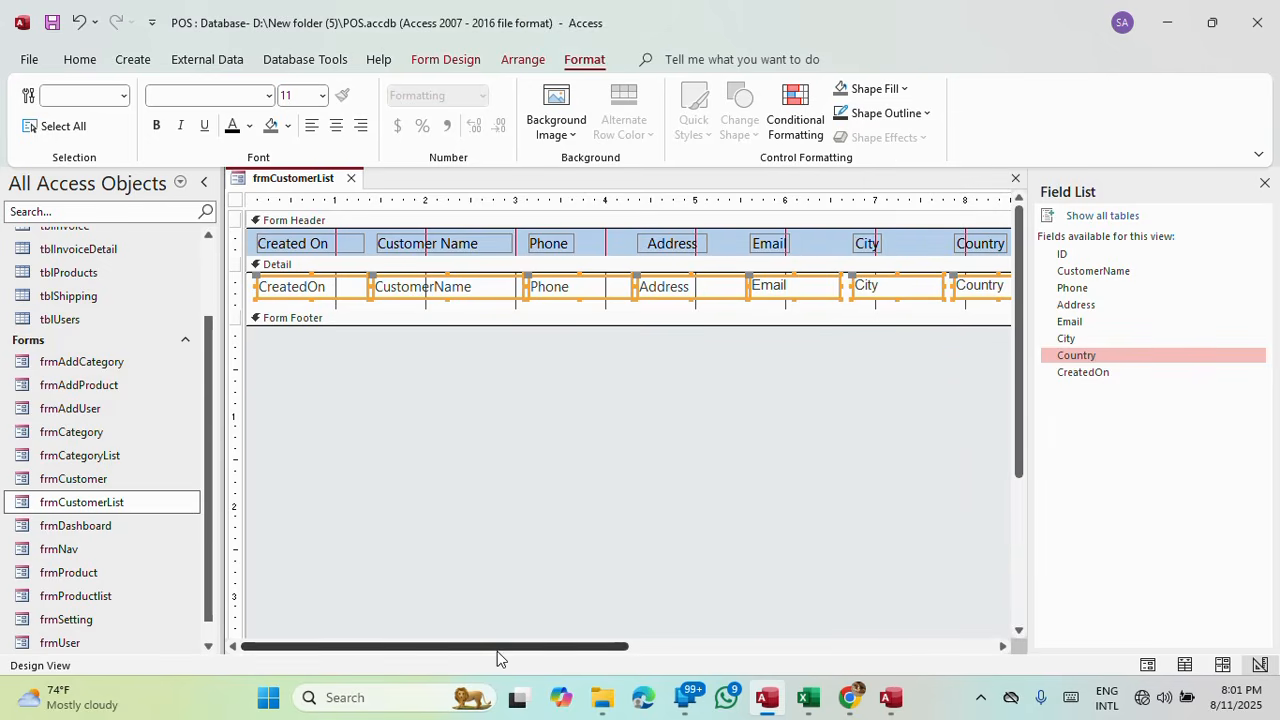
Copy the Address text box's formatting to the Email, City and Country text boxes with Format Painter.
{"action": "left_click_drag", "start_coordinate": [503, 648], "coordinate": [657, 583]}
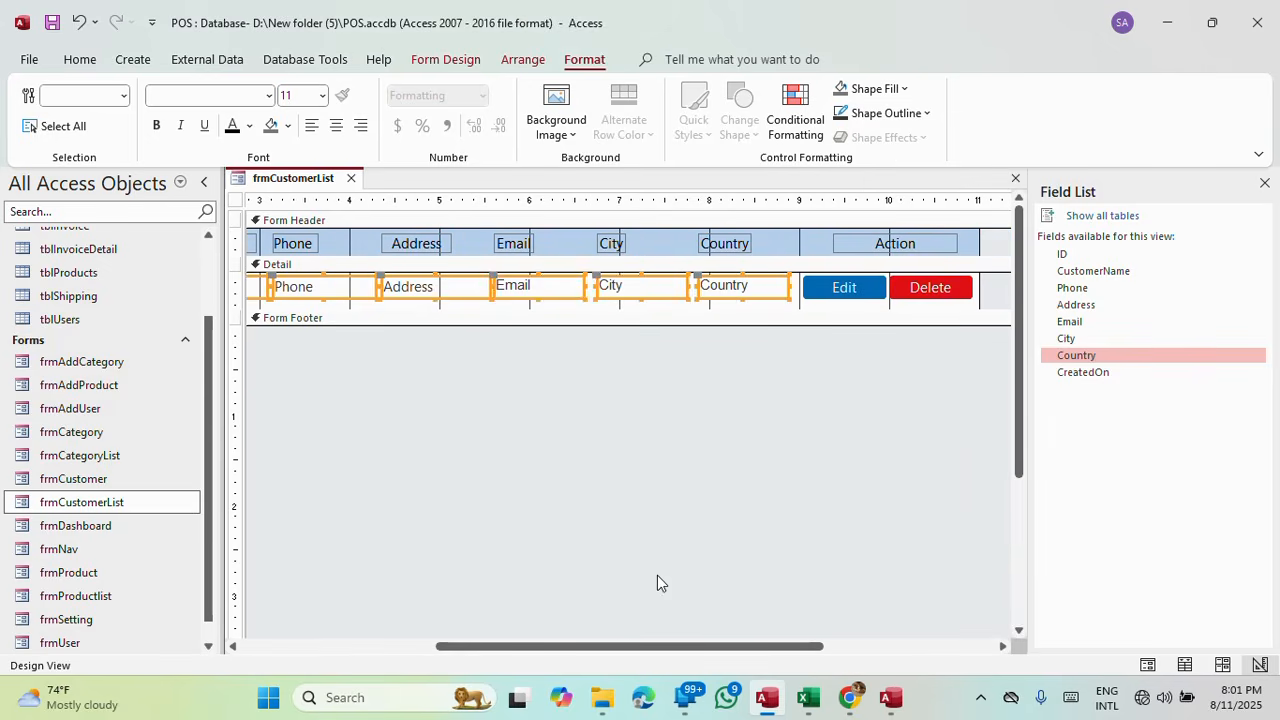
{"action": "left_click", "coordinate": [430, 288]}
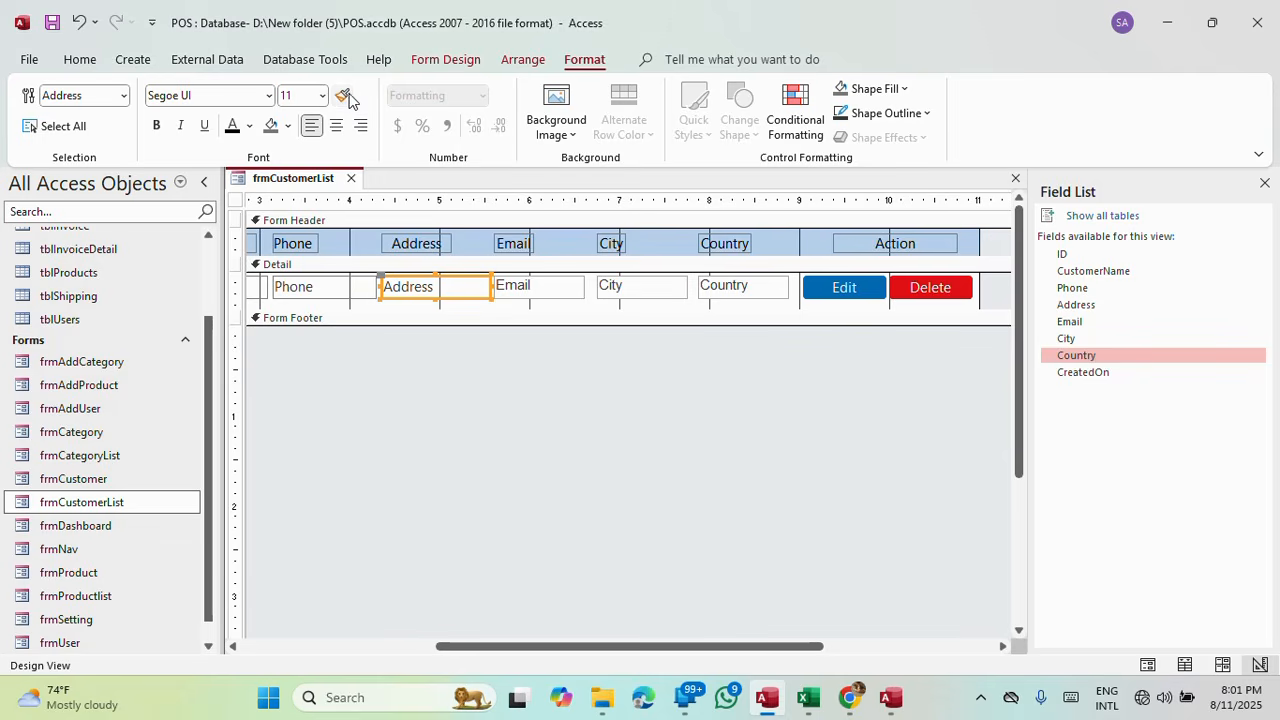
{"action": "left_click", "coordinate": [346, 98]}
{"action": "left_click", "coordinate": [521, 291]}
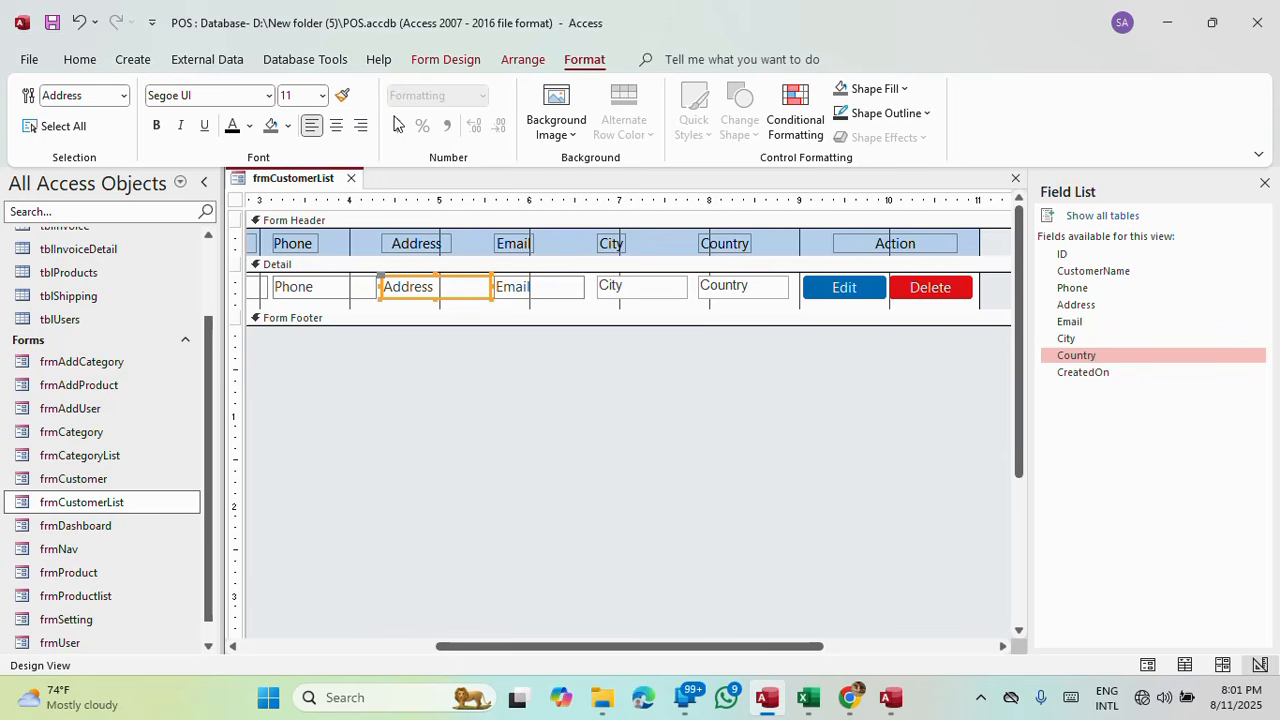
{"action": "left_click", "coordinate": [343, 98]}
{"action": "left_click", "coordinate": [612, 292]}
{"action": "left_click", "coordinate": [343, 96]}
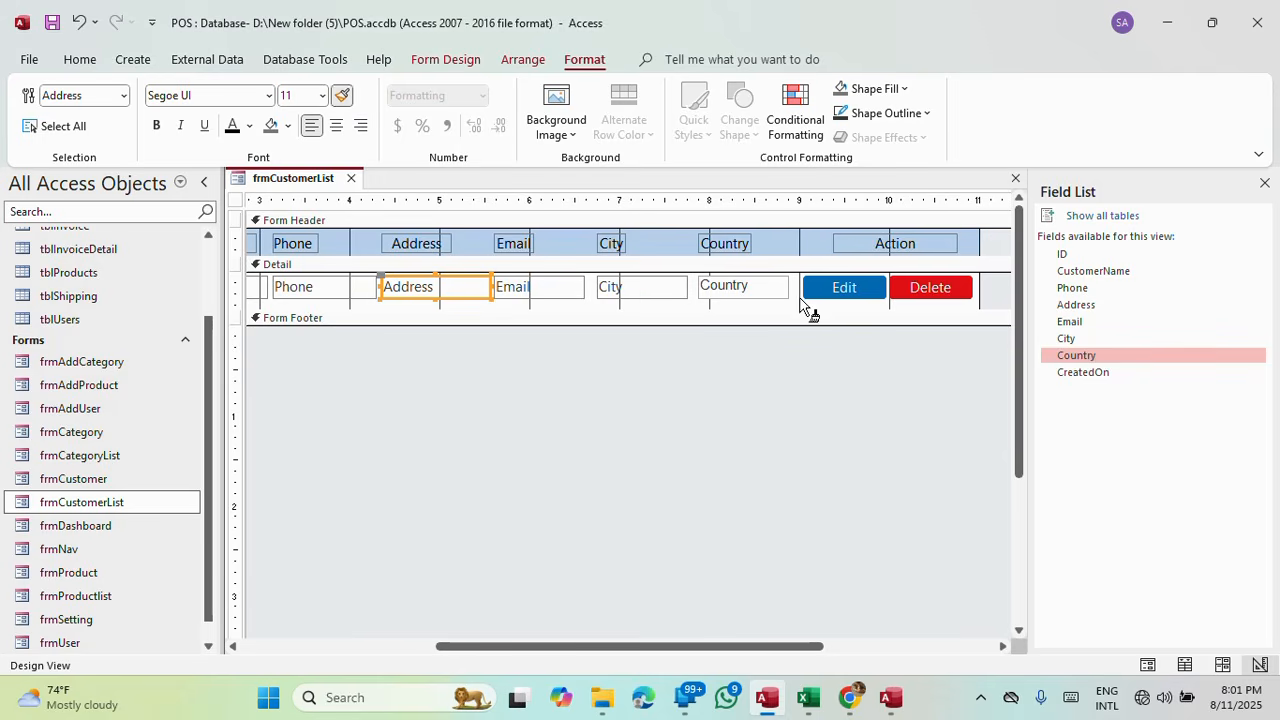
{"action": "left_click", "coordinate": [735, 288]}
Shift the Country text box and header label right, close to the Edit button, and anchor both Top Right.
{"action": "left_click", "coordinate": [768, 292]}
{"action": "left_click", "coordinate": [737, 245], "text": "shift"}
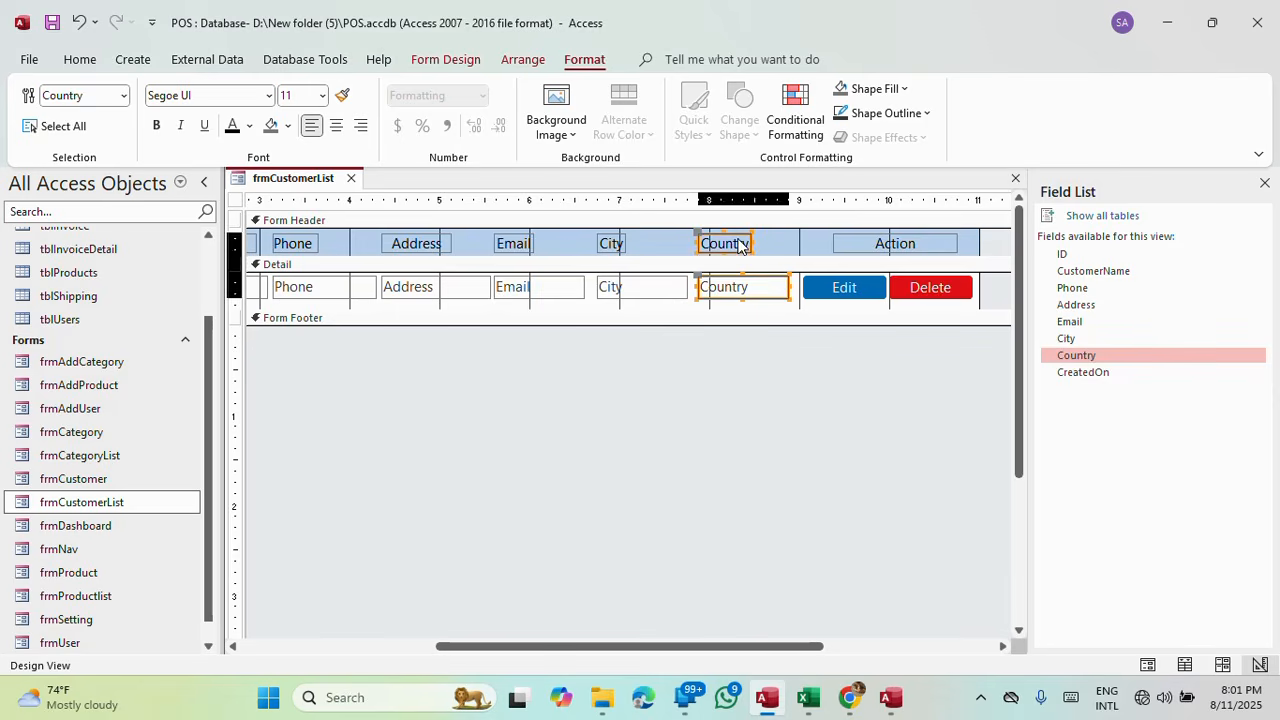
{"action": "key", "text": "Right"}
{"action": "key", "text": "Right"}
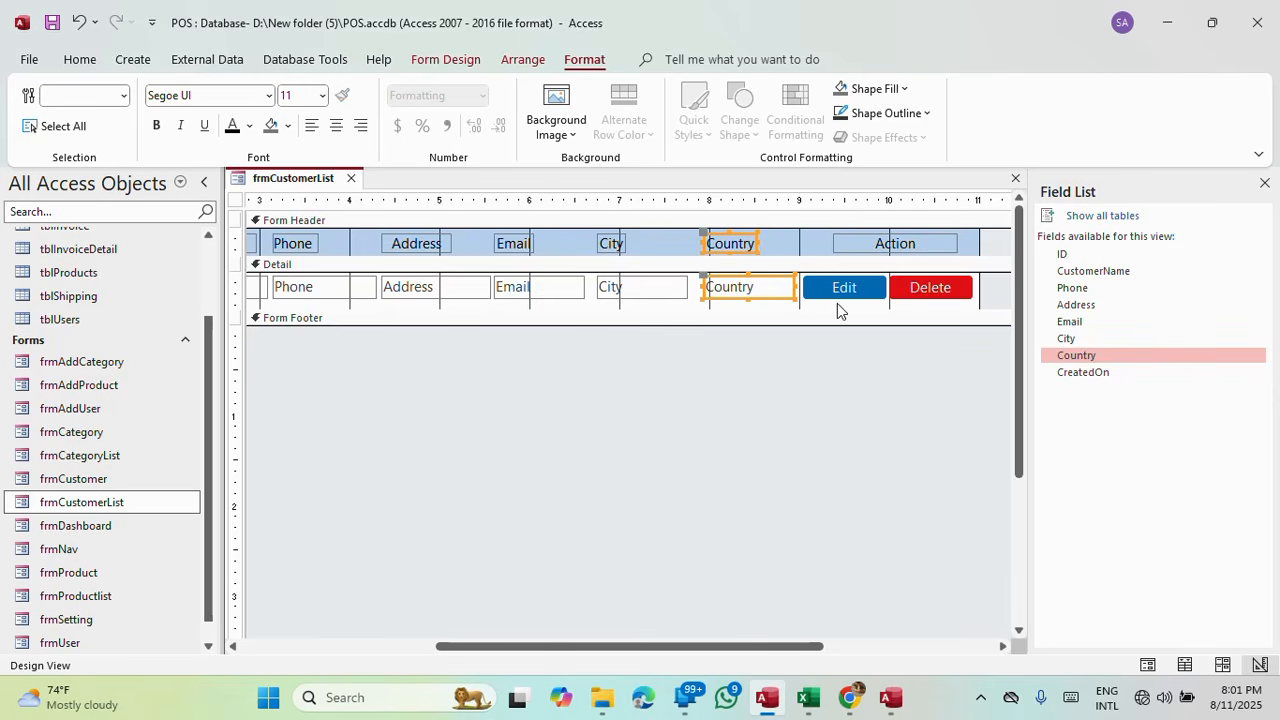
{"action": "left_click", "coordinate": [515, 62]}
{"action": "left_click", "coordinate": [914, 133]}
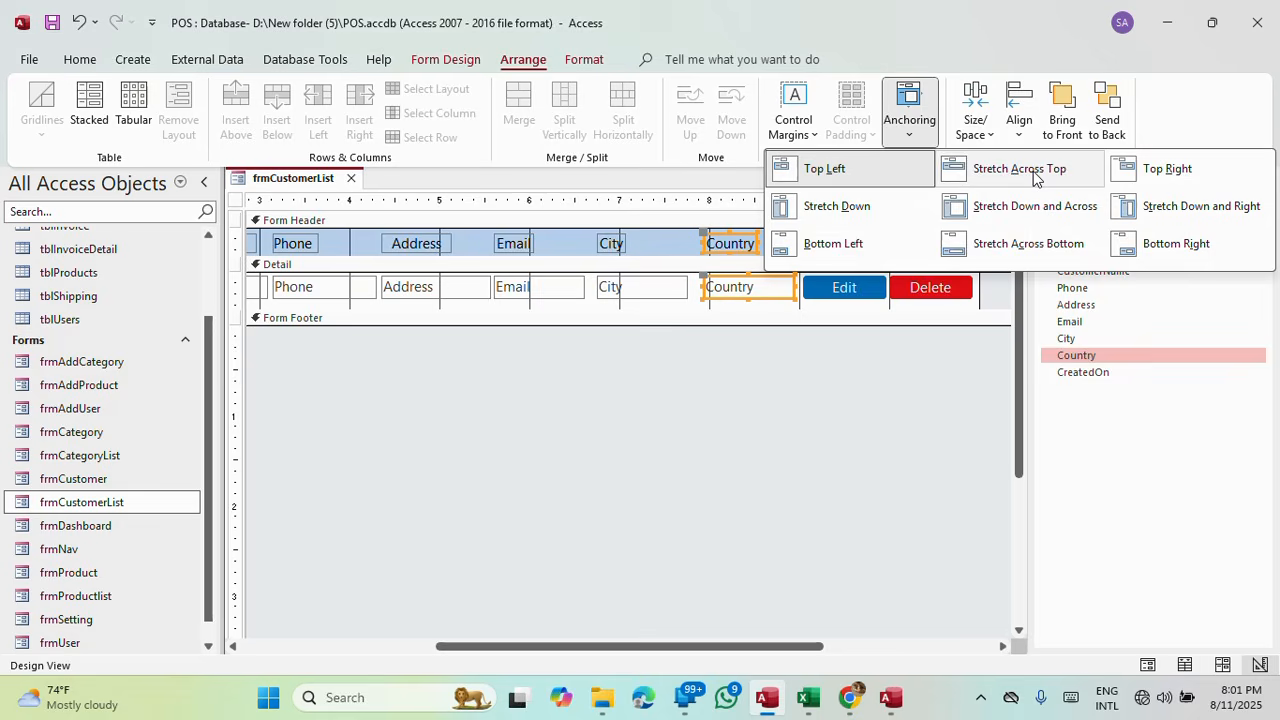
{"action": "left_click", "coordinate": [1141, 174]}
Widen the City text box and its header label, extending the text box to the edge of the Country text box.
{"action": "left_click", "coordinate": [637, 298]}
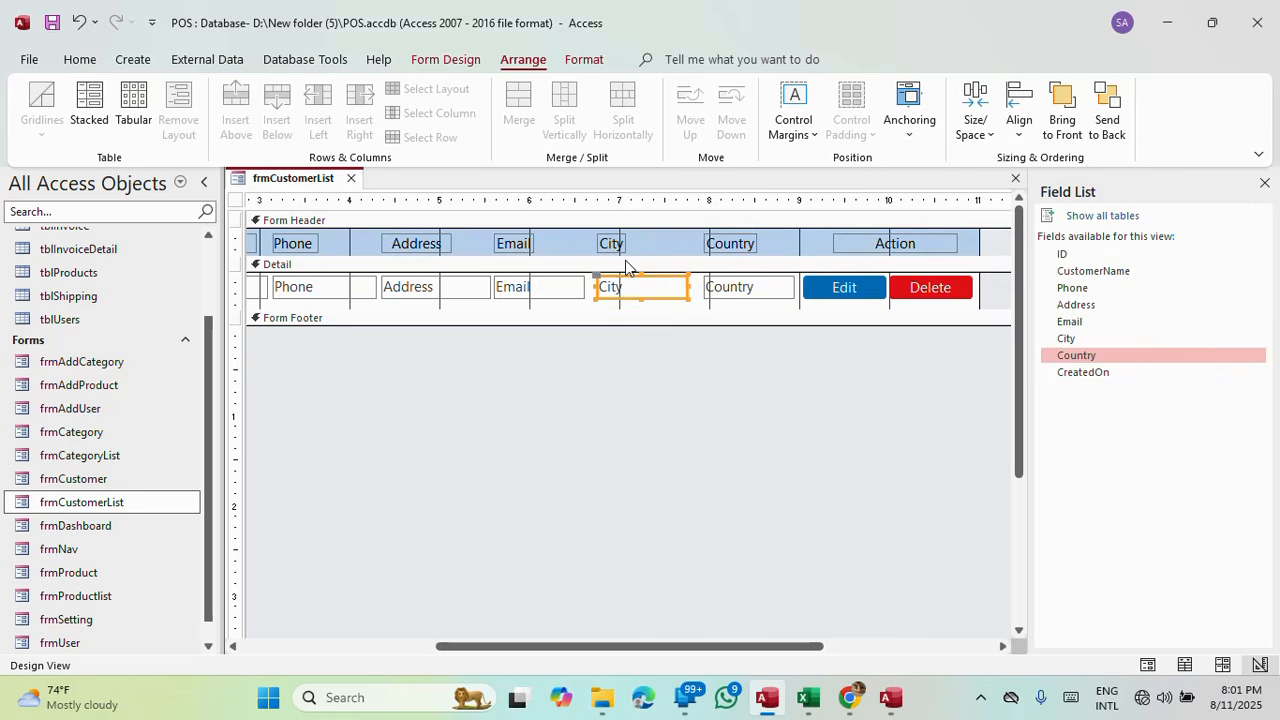
{"action": "left_click", "coordinate": [615, 246], "text": "shift"}
{"action": "left_click_drag", "start_coordinate": [689, 287], "coordinate": [702, 287]}
{"action": "left_click_drag", "start_coordinate": [594, 285], "coordinate": [592, 286]}
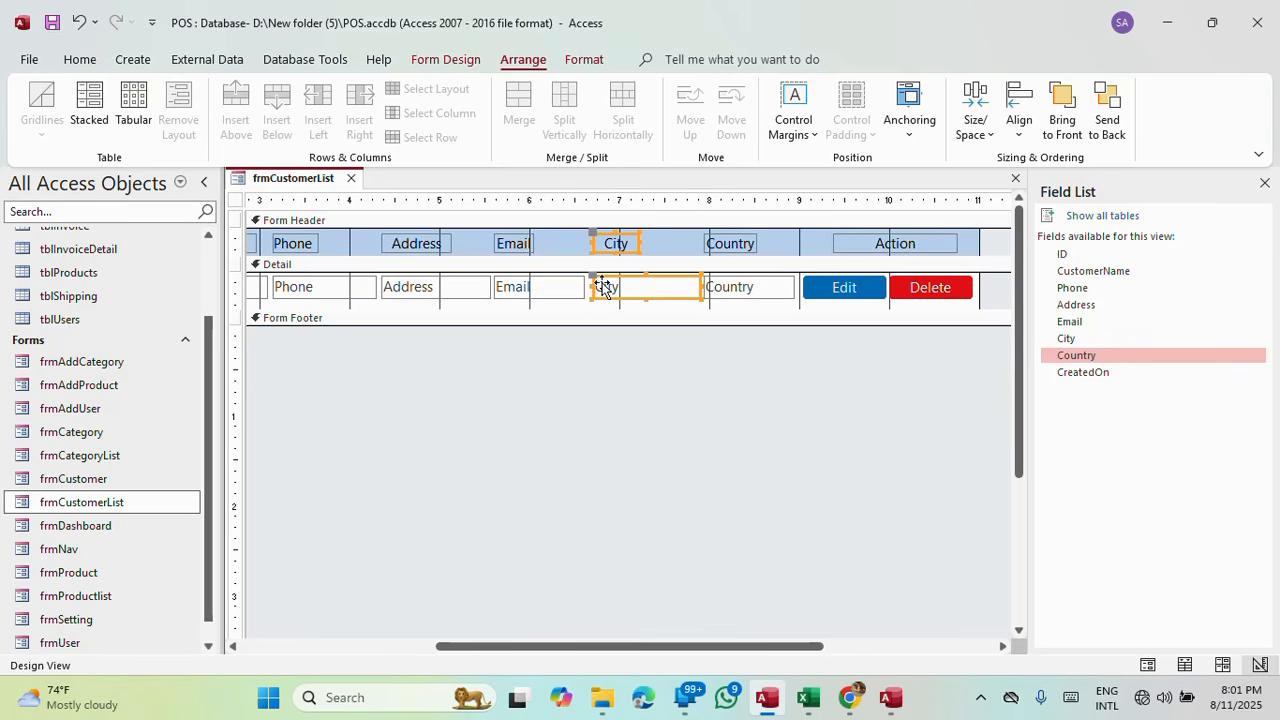
Anchor the City text box and its header label Top Right.
{"action": "left_click", "coordinate": [447, 59]}
{"action": "left_click", "coordinate": [520, 60]}
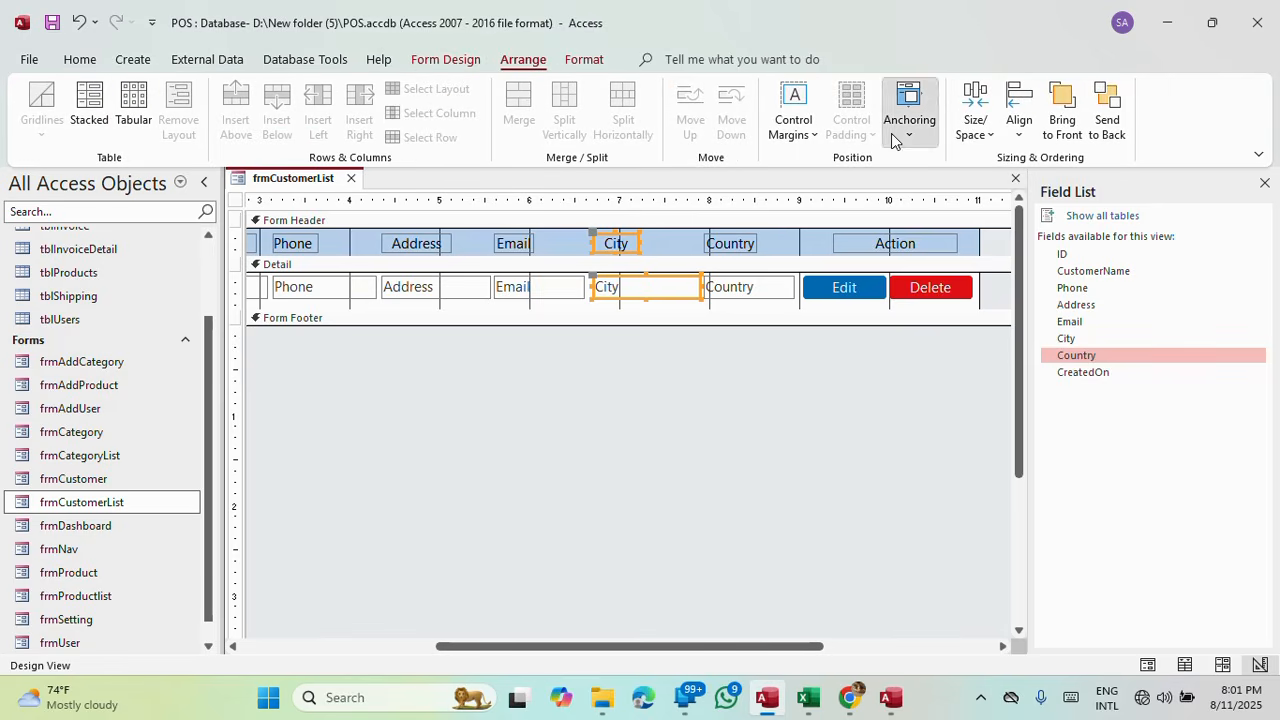
{"action": "left_click", "coordinate": [909, 120]}
{"action": "left_click", "coordinate": [1122, 178]}
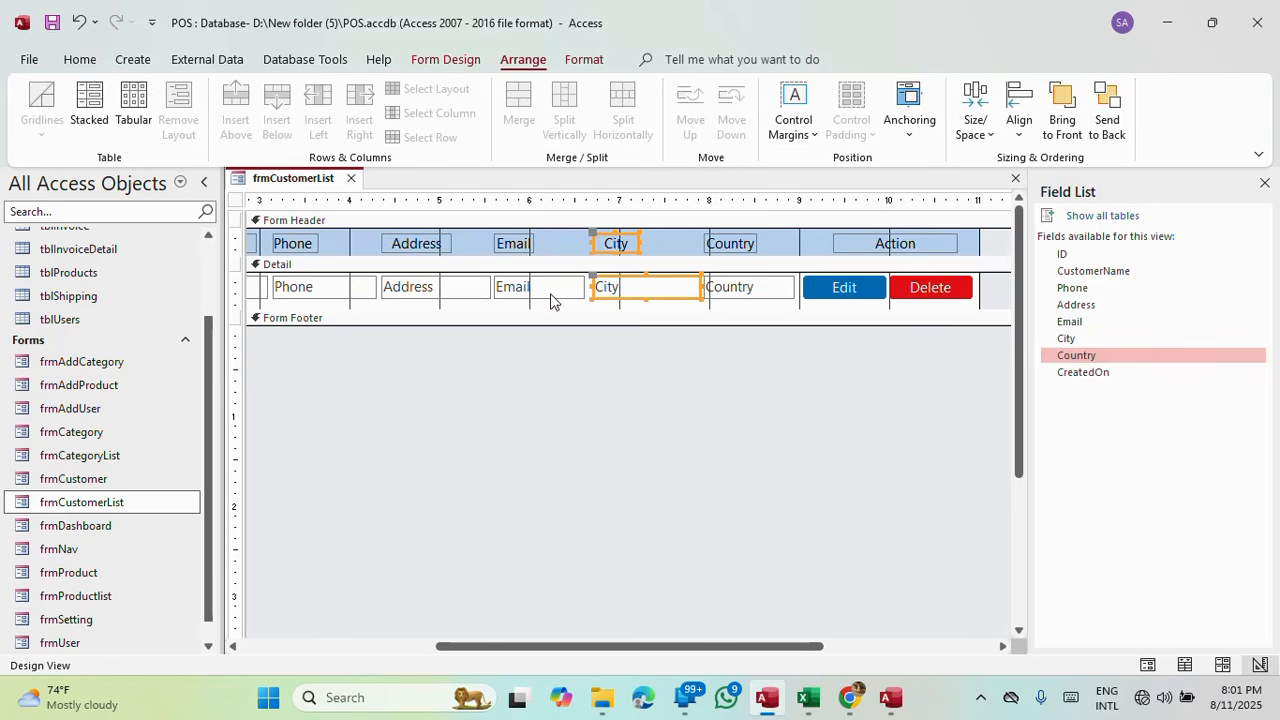
Extend the Email text box to the edge of the City text box, and select its header label with it.
{"action": "left_click", "coordinate": [551, 288]}
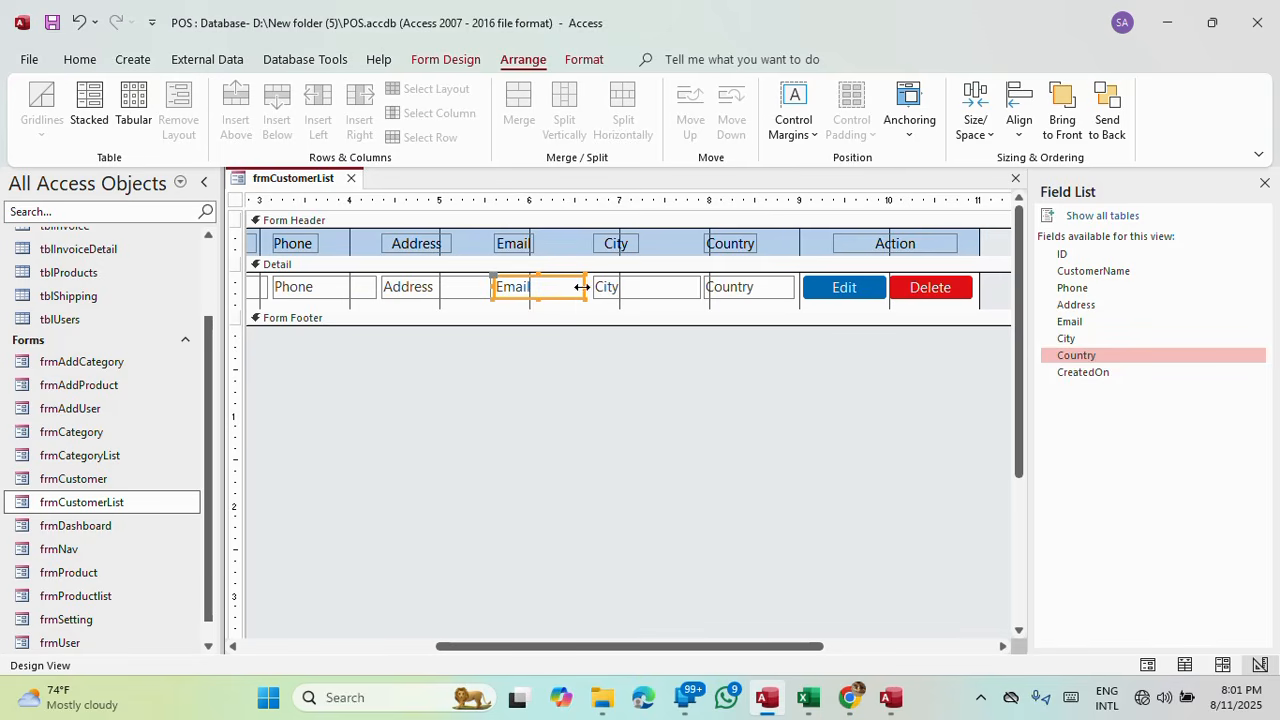
{"action": "left_click_drag", "start_coordinate": [582, 287], "coordinate": [591, 287]}
{"action": "left_click", "coordinate": [517, 251], "text": "shift"}
{"action": "left_click", "coordinate": [460, 62]}
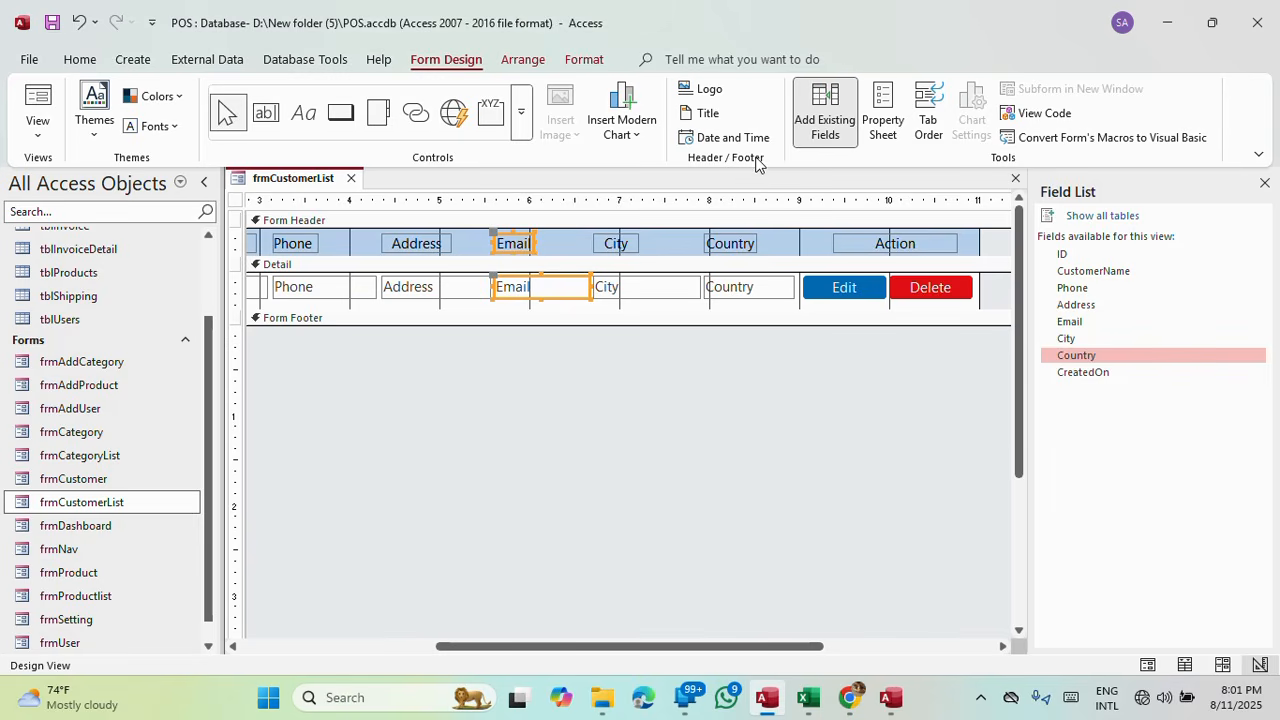
{"action": "left_click", "coordinate": [523, 60]}
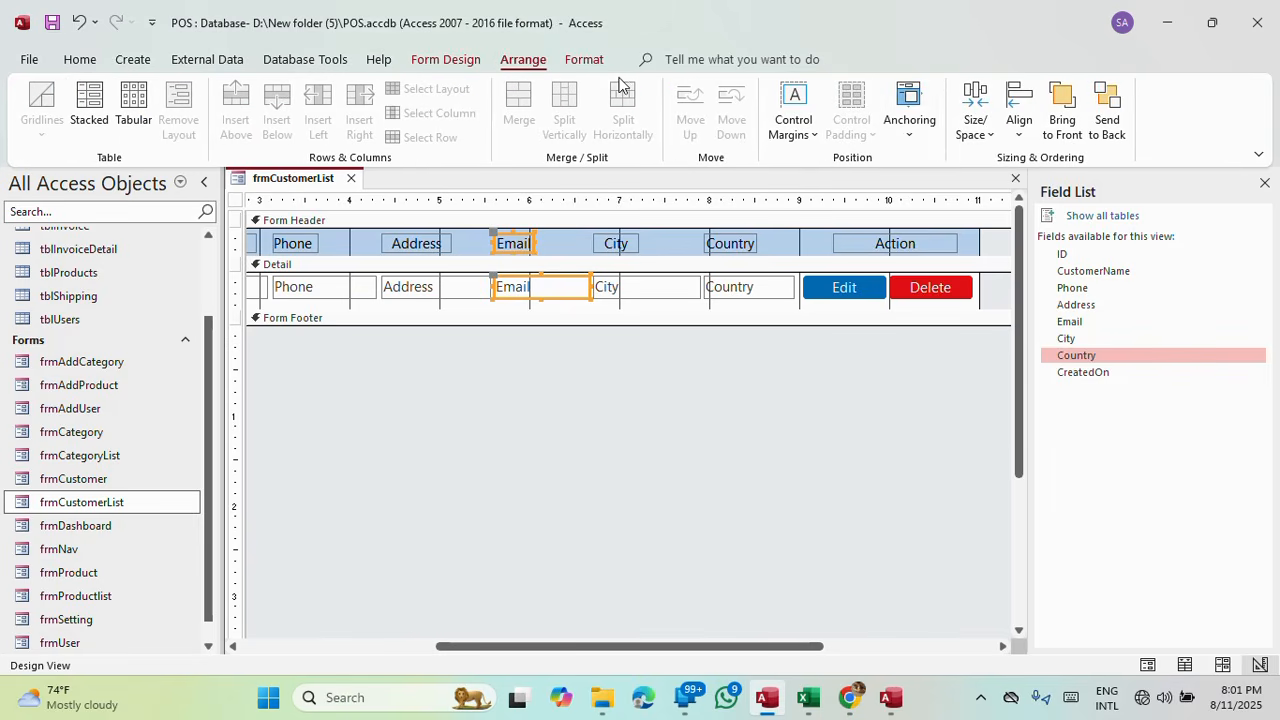
Nudge the Country text box and its header label right until they sit right beside the Edit button.
{"action": "left_click", "coordinate": [724, 290]}
{"action": "left_click", "coordinate": [735, 248], "text": "shift"}
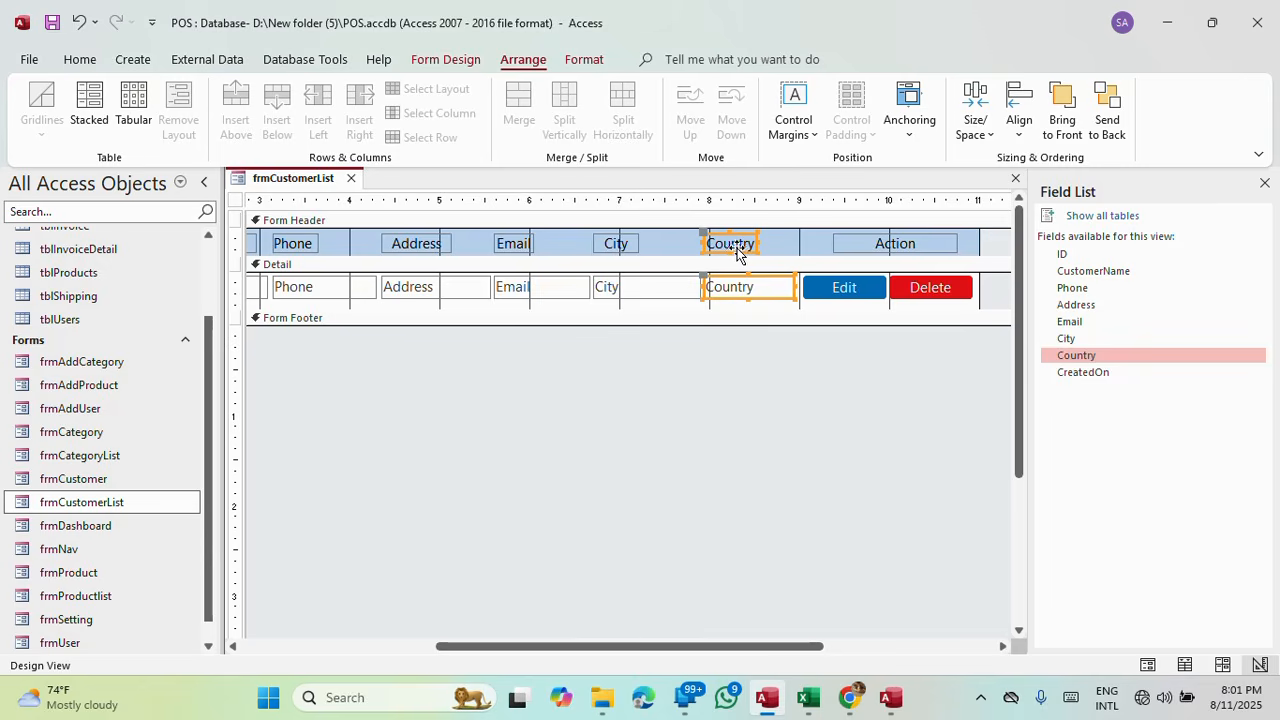
{"action": "key", "text": "Right"}
{"action": "key", "text": "Right"}
{"action": "key", "text": "Right"}
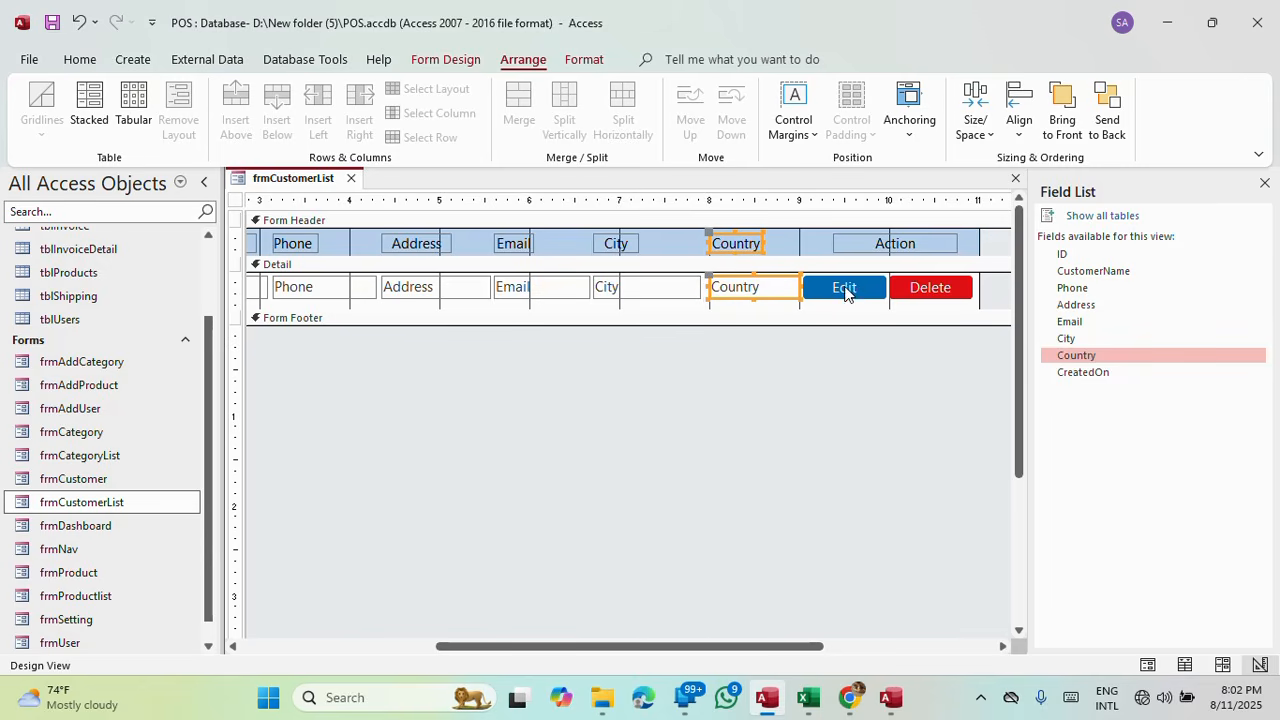
Narrow the Edit and Delete buttons together from their left edges.
{"action": "left_click", "coordinate": [847, 293]}
{"action": "left_click", "coordinate": [918, 292], "text": "shift"}
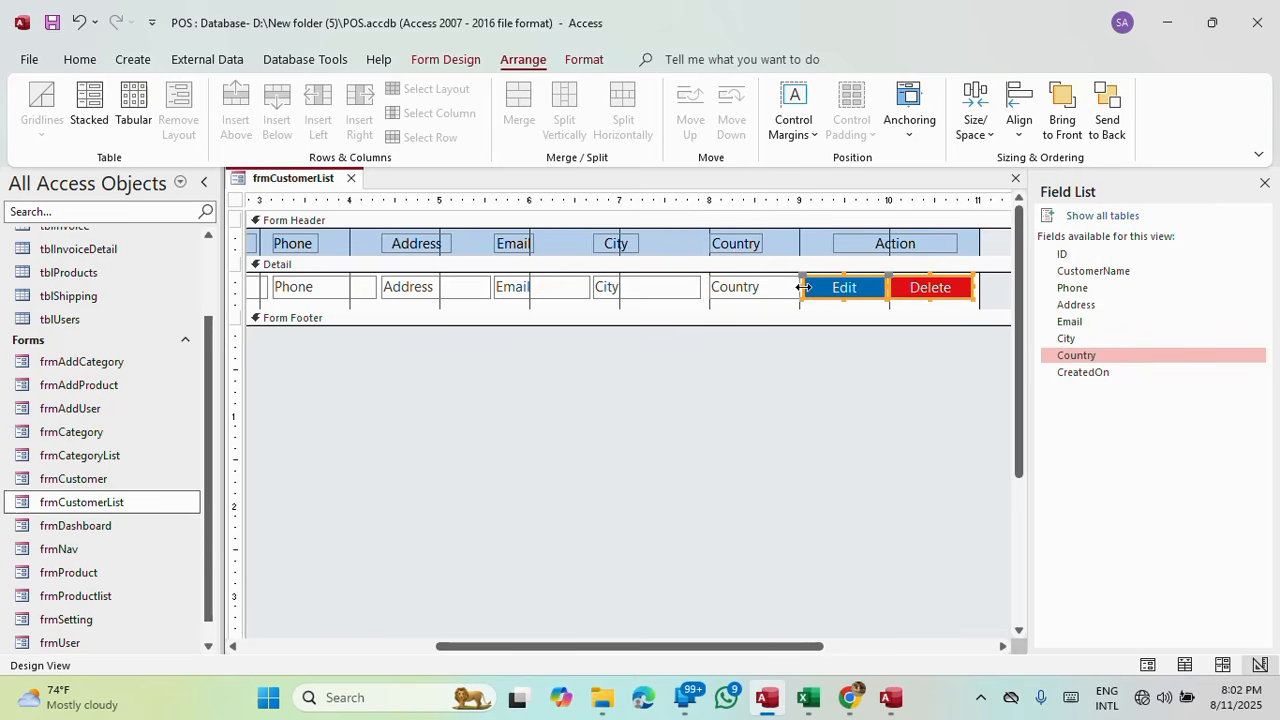
{"action": "left_click_drag", "start_coordinate": [803, 287], "coordinate": [818, 287]}
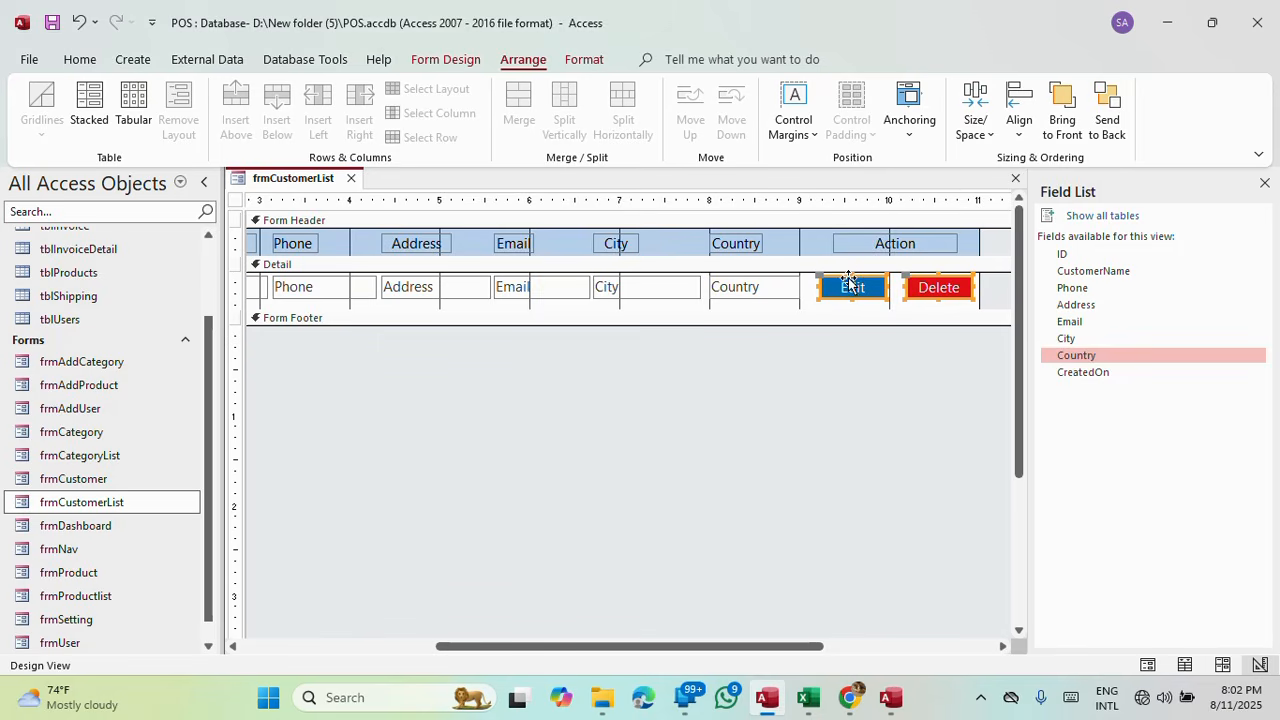
Move the Edit button right beside the Delete button, and narrow the Action header label from its left edge.
{"action": "left_click", "coordinate": [850, 285]}
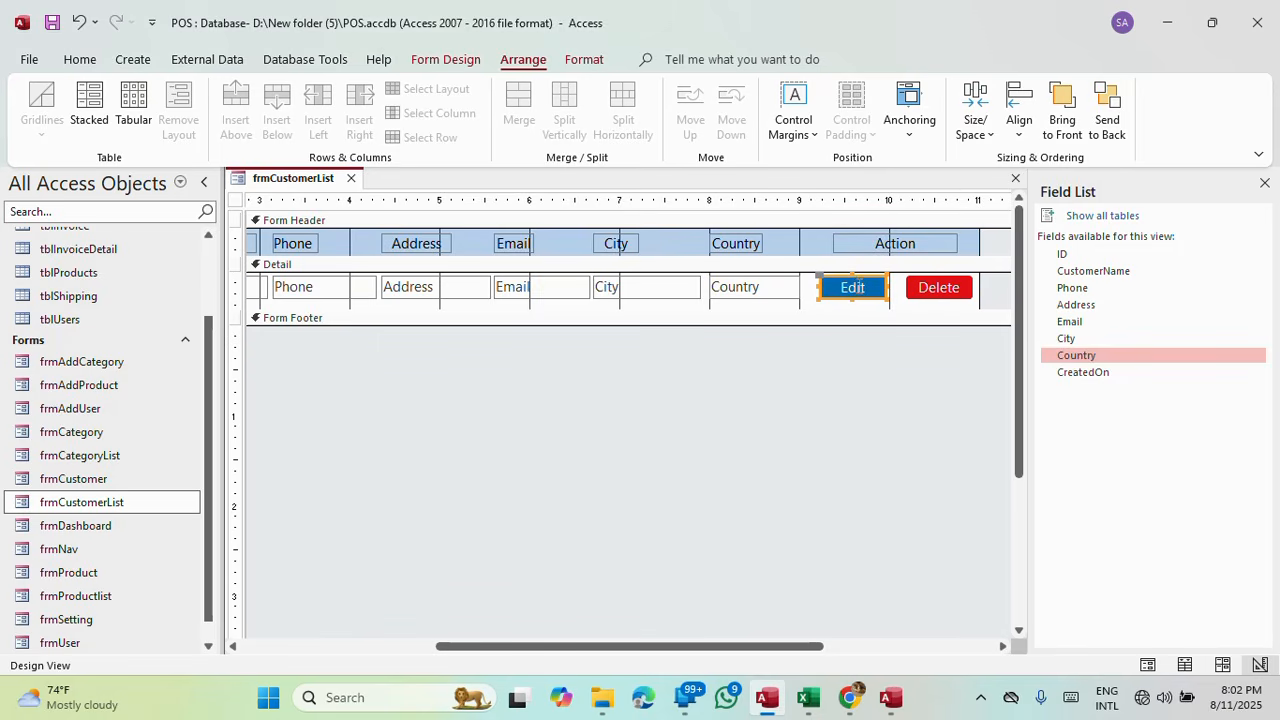
{"action": "key", "text": "Right"}
{"action": "key", "text": "Right"}
{"action": "key", "text": "Right"}
{"action": "key", "text": "Right"}
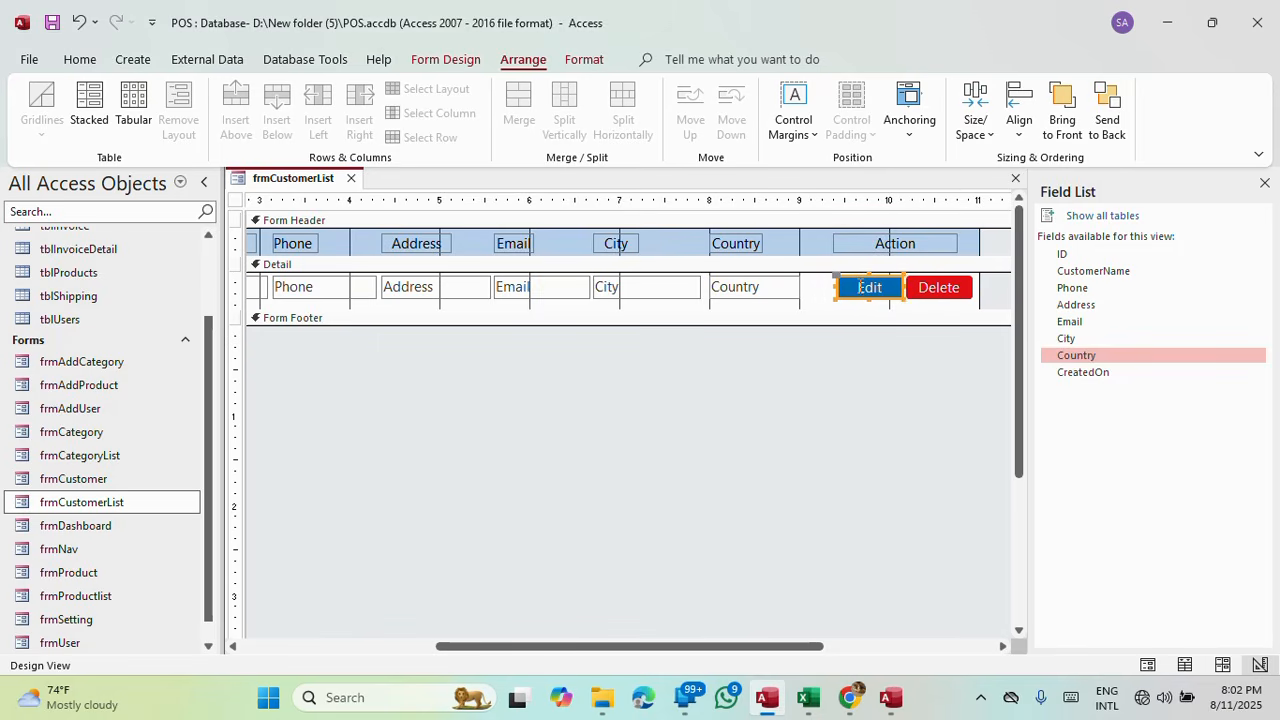
{"action": "key", "text": "Right"}
{"action": "left_click", "coordinate": [772, 291]}
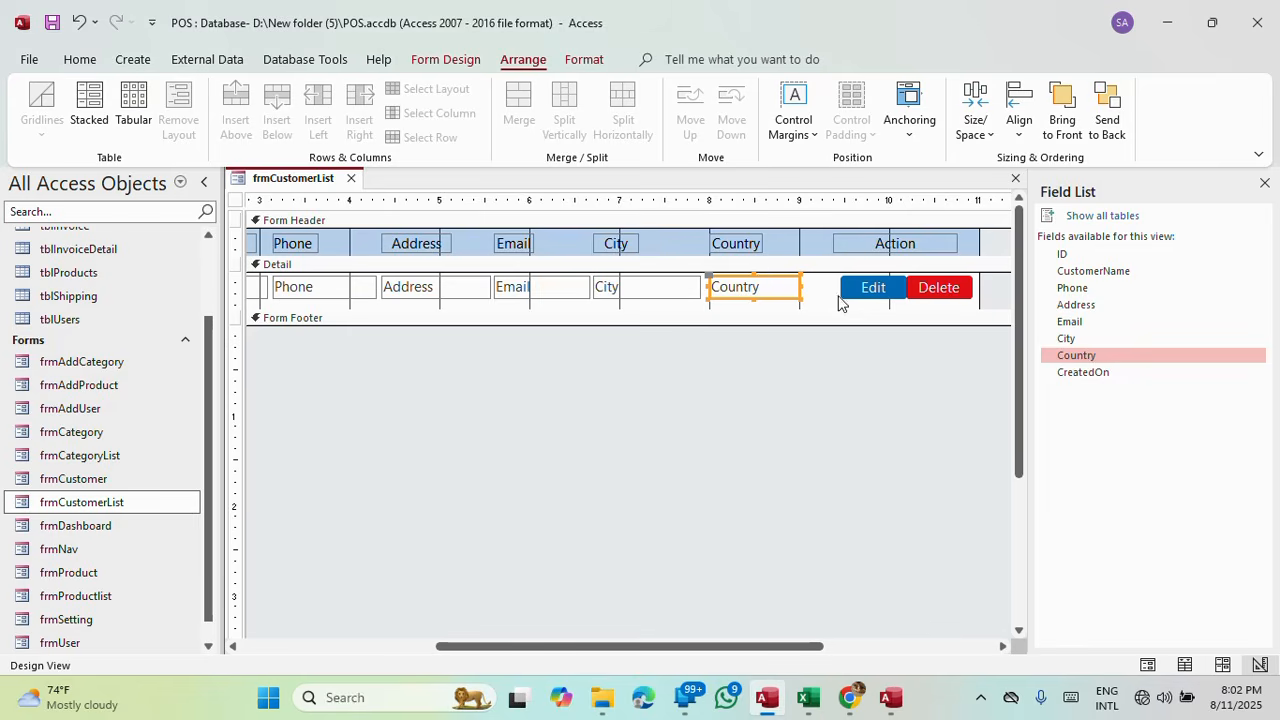
{"action": "left_click", "coordinate": [846, 292]}
{"action": "left_click_drag", "start_coordinate": [846, 292], "coordinate": [840, 292]}
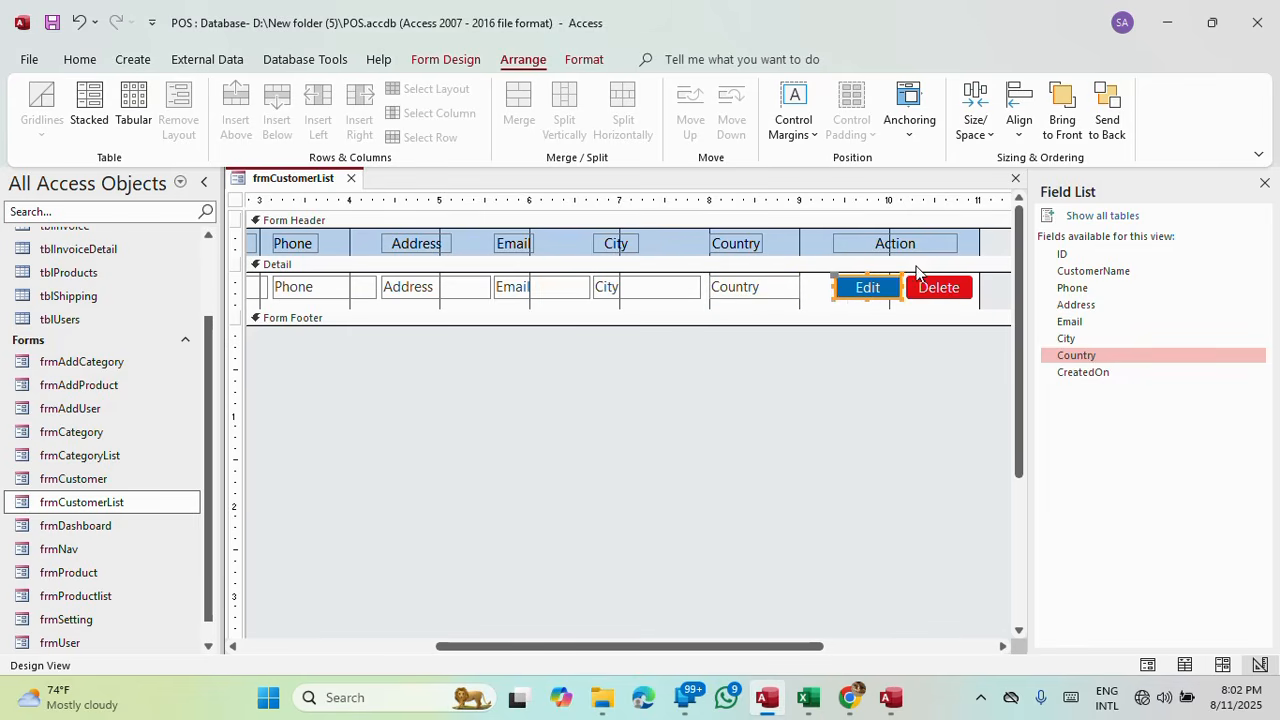
{"action": "left_click", "coordinate": [841, 246]}
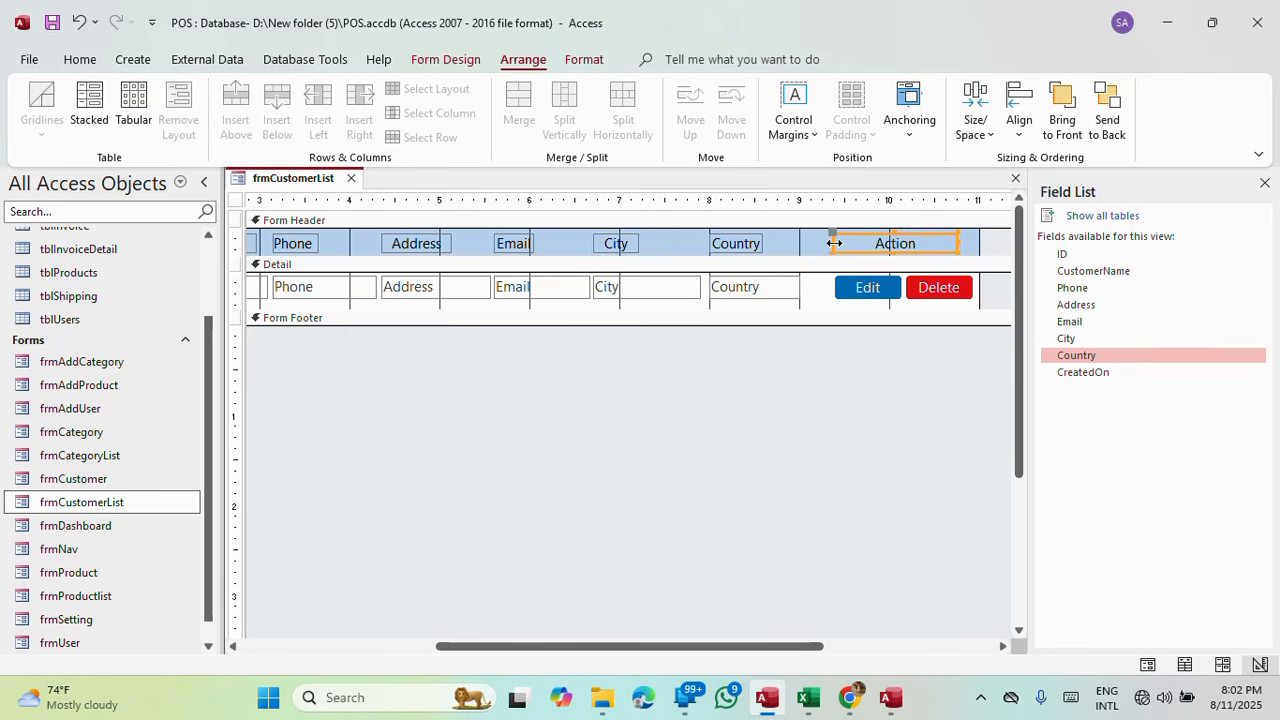
{"action": "left_click_drag", "start_coordinate": [832, 243], "coordinate": [851, 244]}
Move the Country text box and its header label right into the space freed beside the Edit button.
{"action": "left_click", "coordinate": [786, 291]}
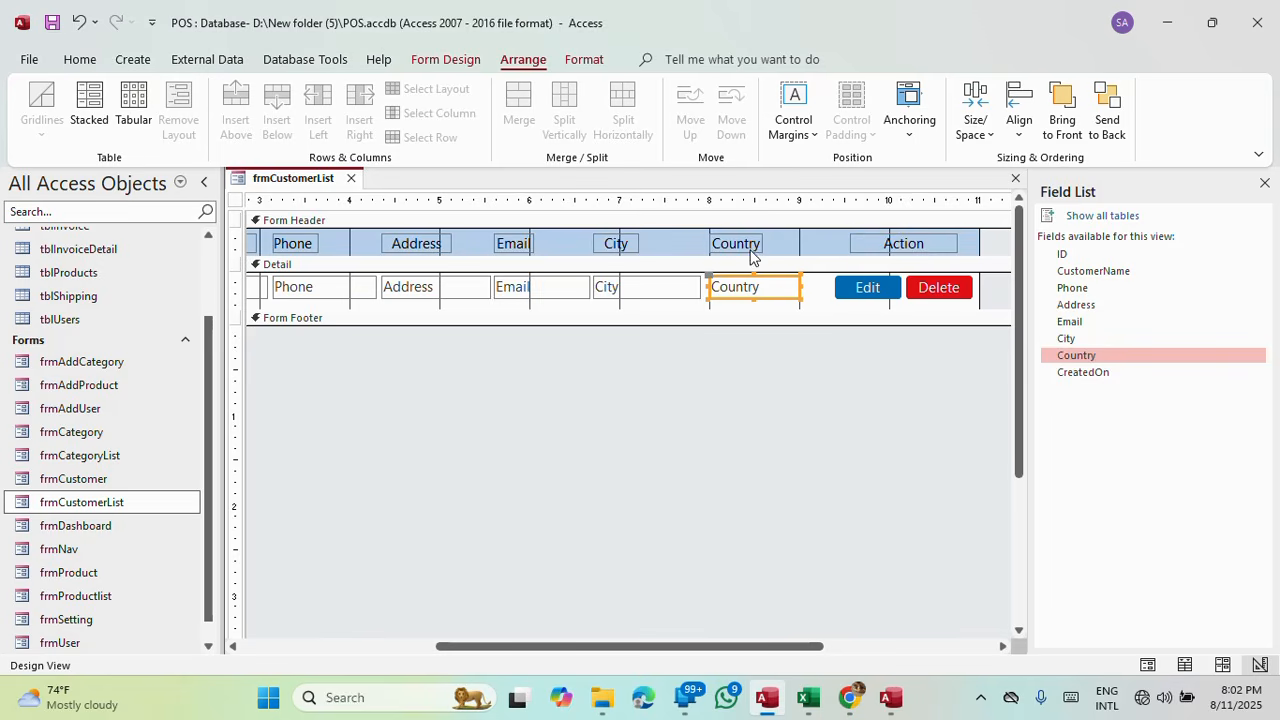
{"action": "left_click", "coordinate": [750, 250], "text": "shift"}
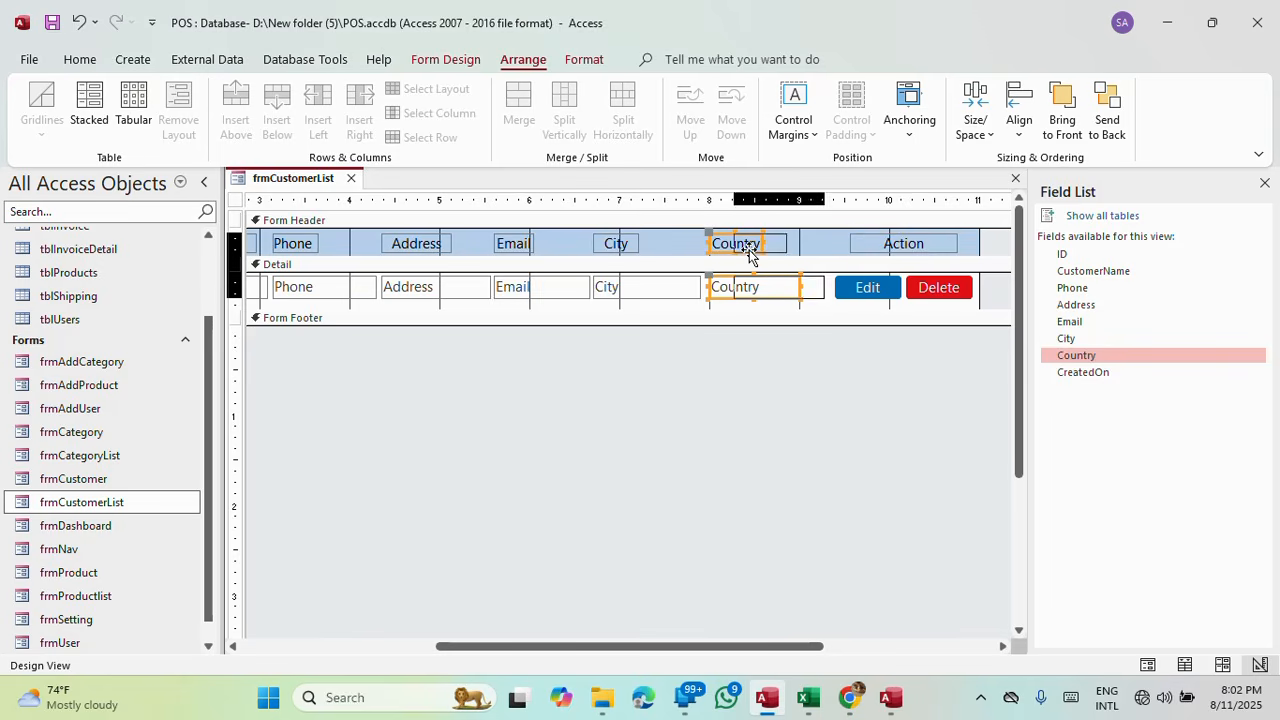
{"action": "key", "text": "Right"}
{"action": "key", "text": "Right"}
{"action": "key", "text": "Left"}
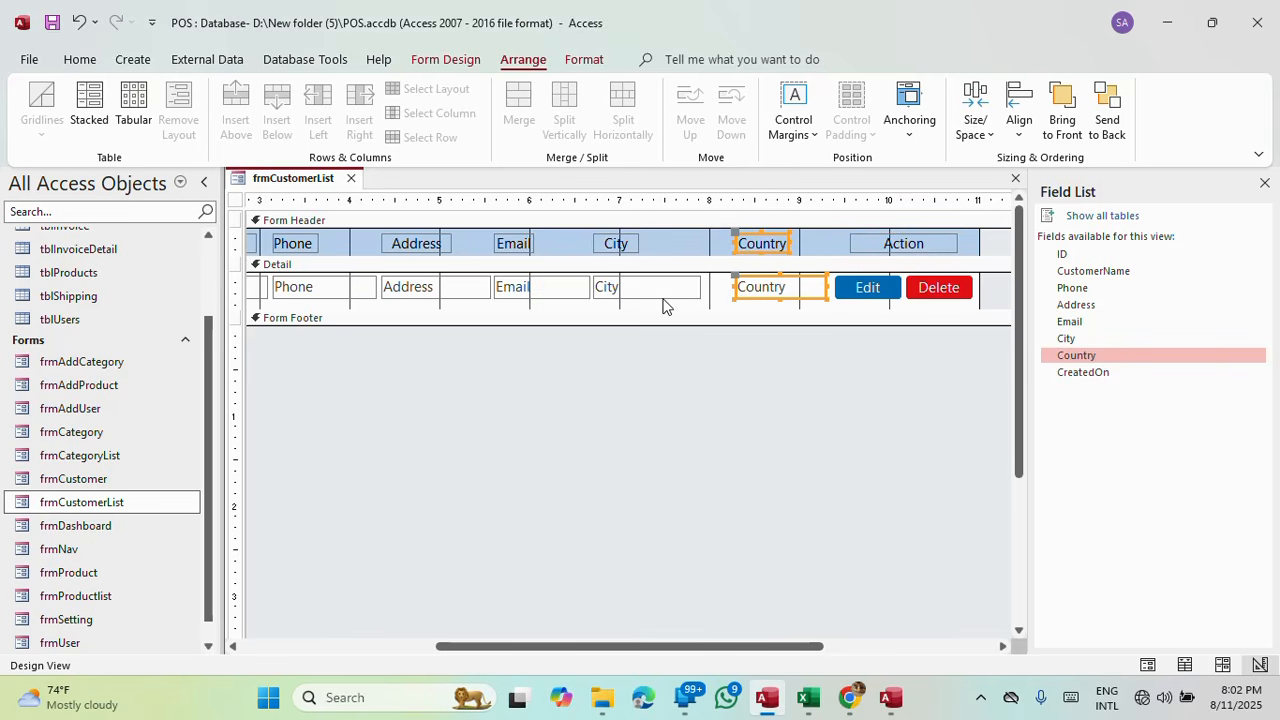
Move the City text box and its header label right until the text box sits beside Country.
{"action": "left_click", "coordinate": [603, 292]}
{"action": "left_click", "coordinate": [620, 246], "text": "shift"}
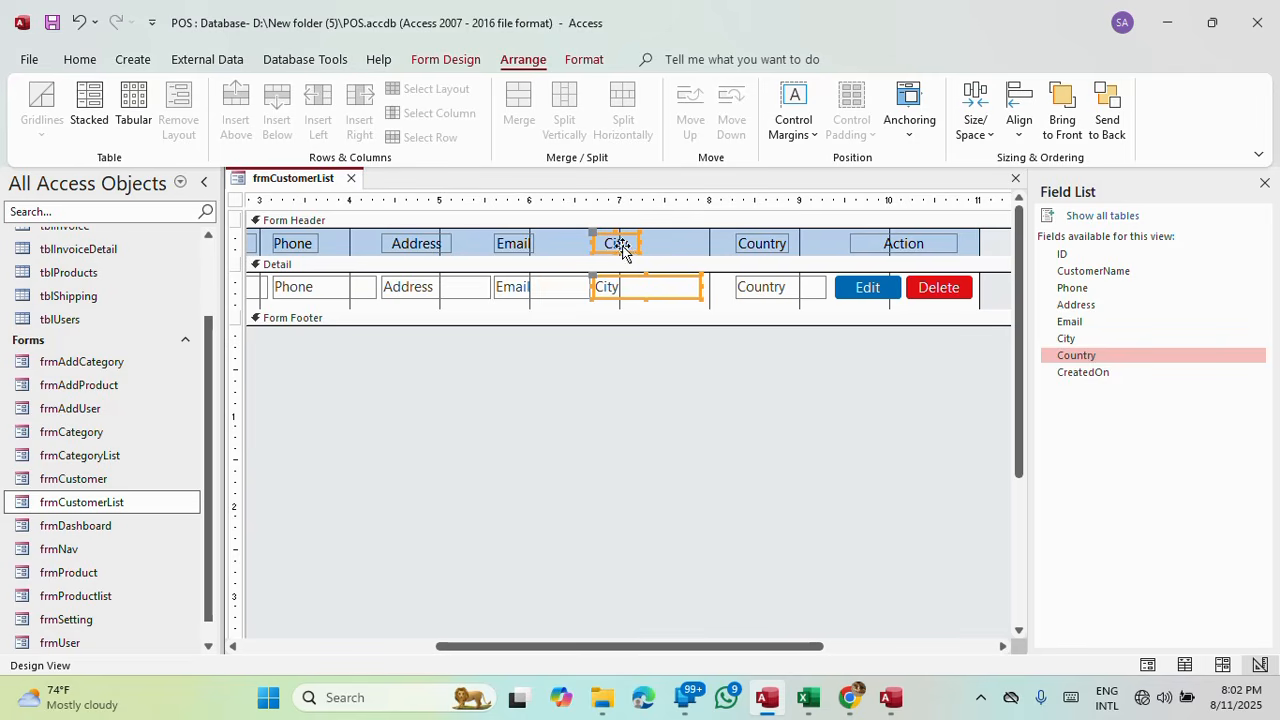
{"action": "key", "text": "Right"}
{"action": "key", "text": "Right"}
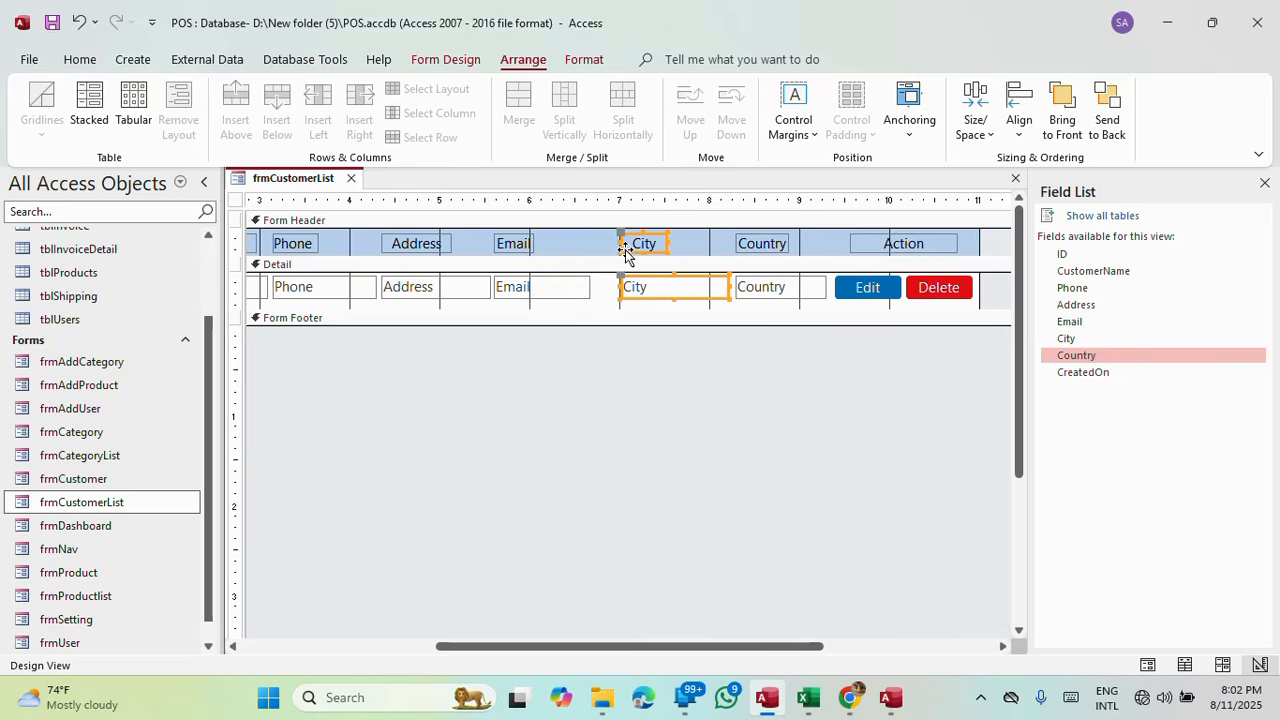
{"action": "key", "text": "Right"}
Nudge the Country text box and header label slightly further right, closing the gap to the Edit button.
{"action": "left_click", "coordinate": [795, 288]}
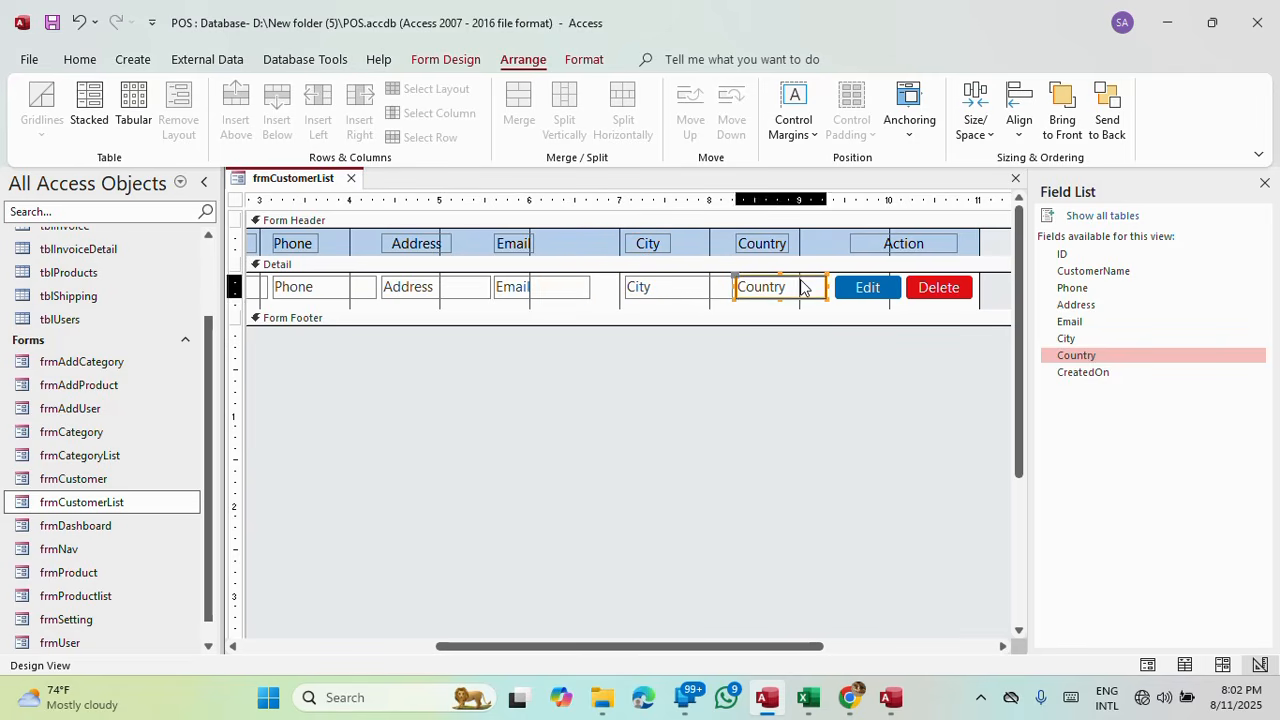
{"action": "left_click", "coordinate": [778, 245]}
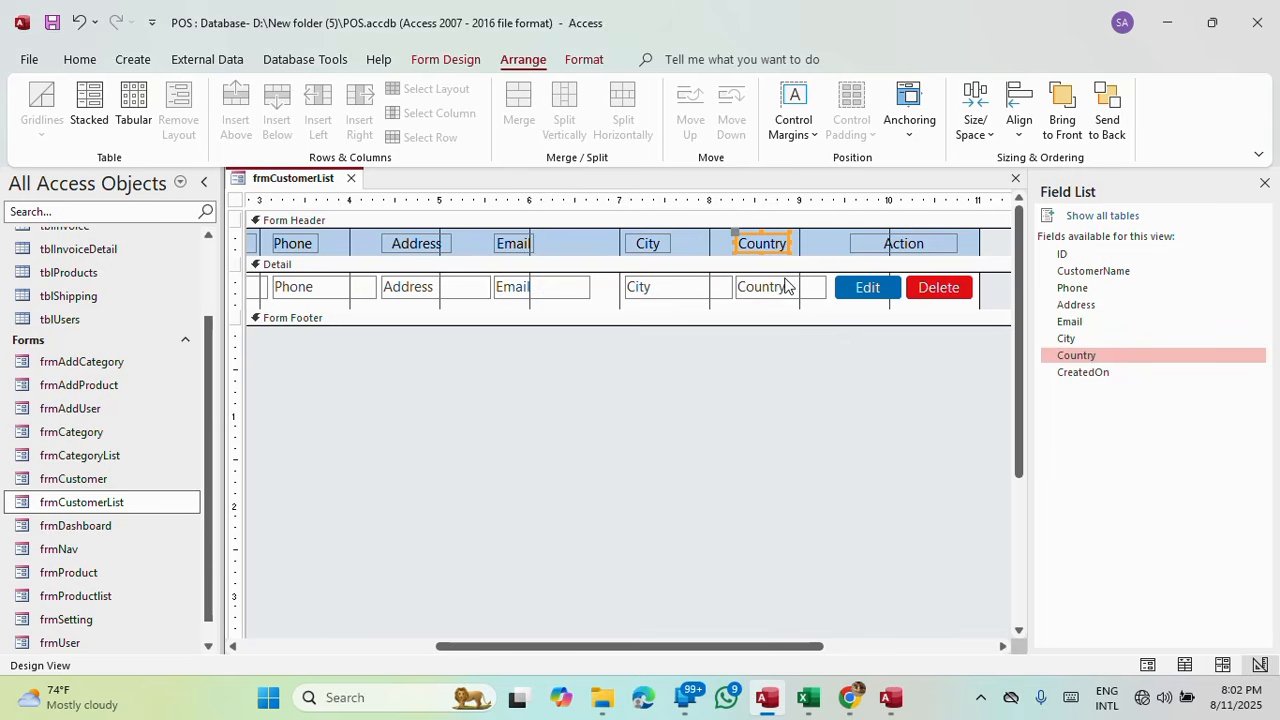
{"action": "left_click", "coordinate": [785, 287], "text": "shift"}
{"action": "key", "text": "Right"}
{"action": "key", "text": "Right"}
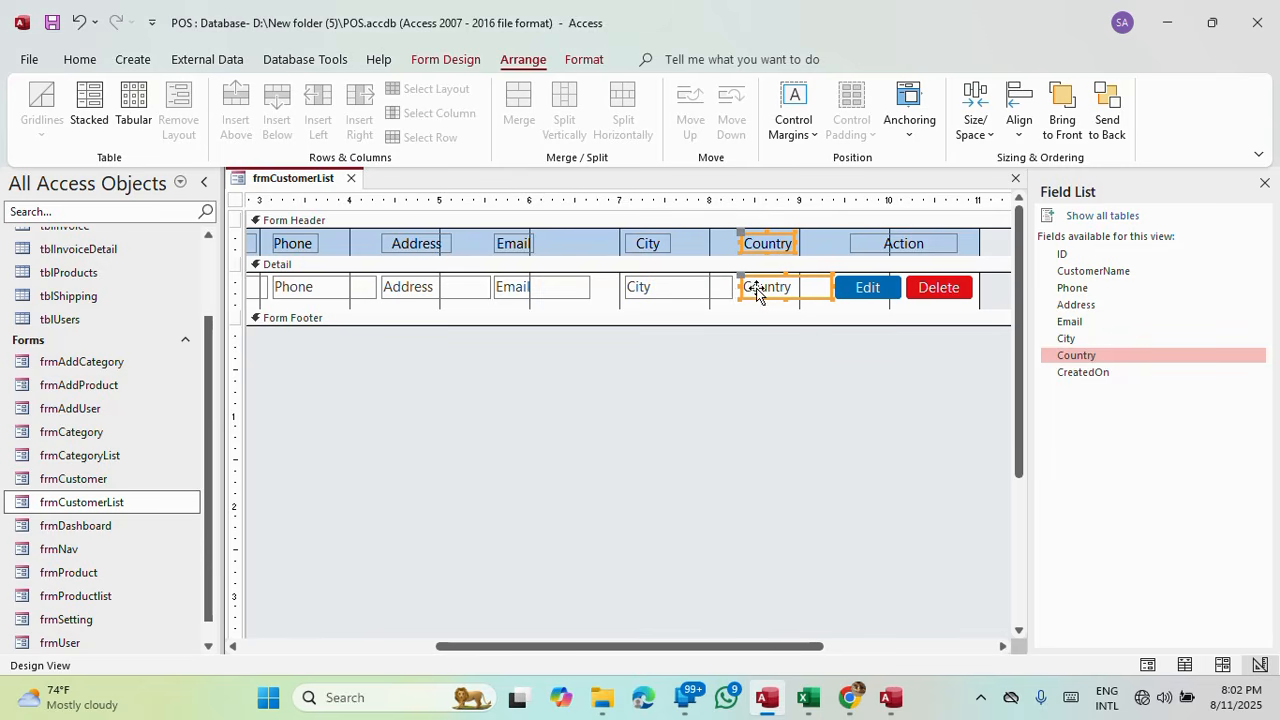
Nudge the City text box and header label slightly right to close the gap to the Country text box.
{"action": "left_click", "coordinate": [712, 286]}
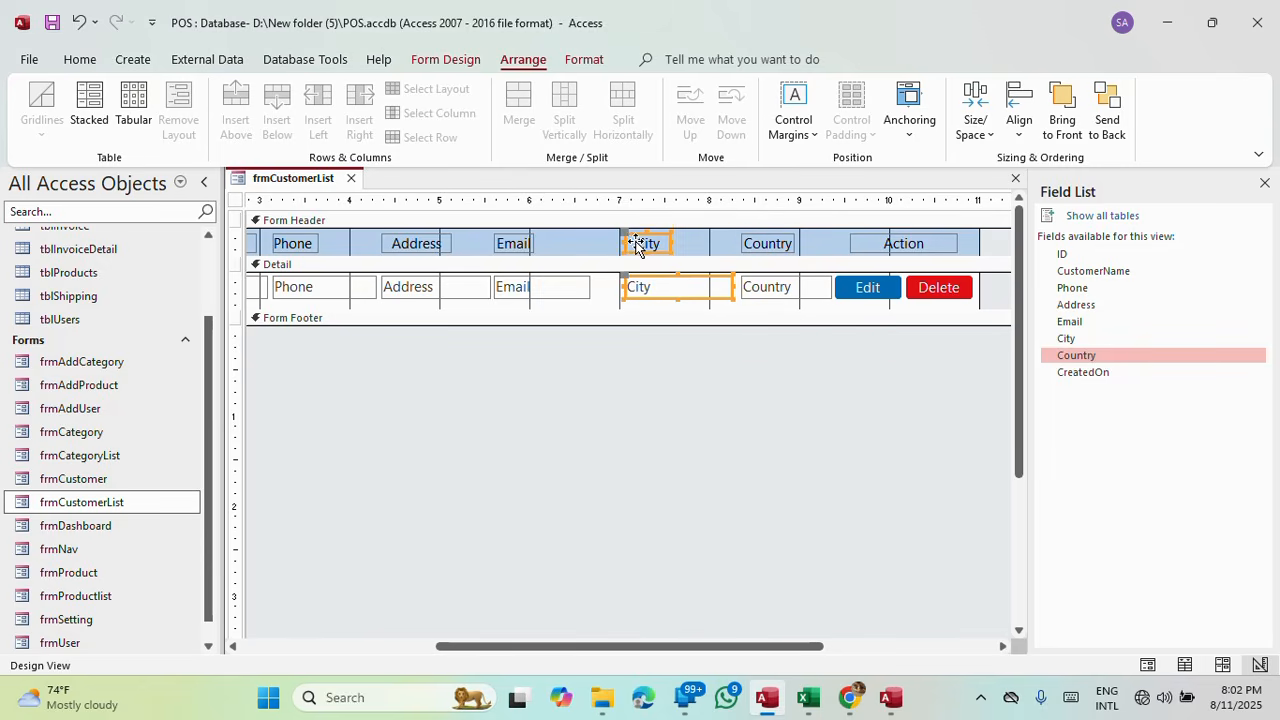
{"action": "left_click", "coordinate": [633, 243], "text": "shift"}
{"action": "key", "text": "Right"}
{"action": "key", "text": "Right"}
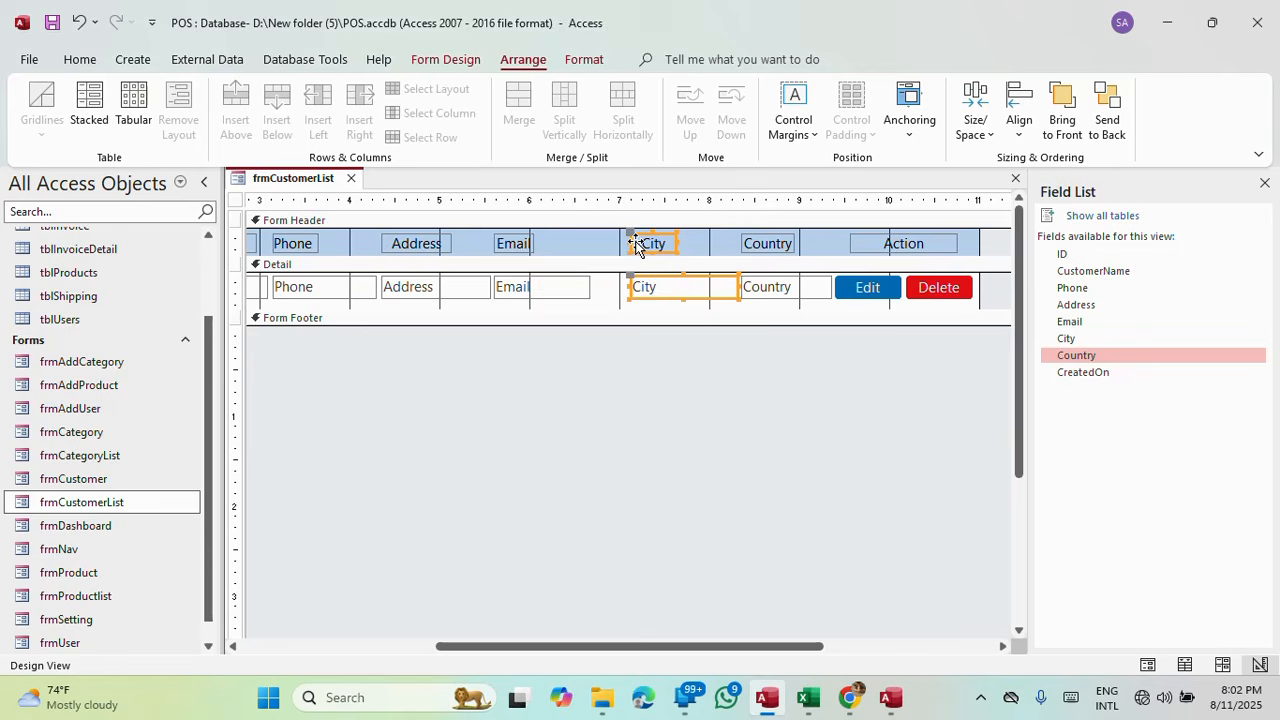
Widen the Email text box so that it reaches the edge of the City text box.
{"action": "left_click", "coordinate": [574, 287]}
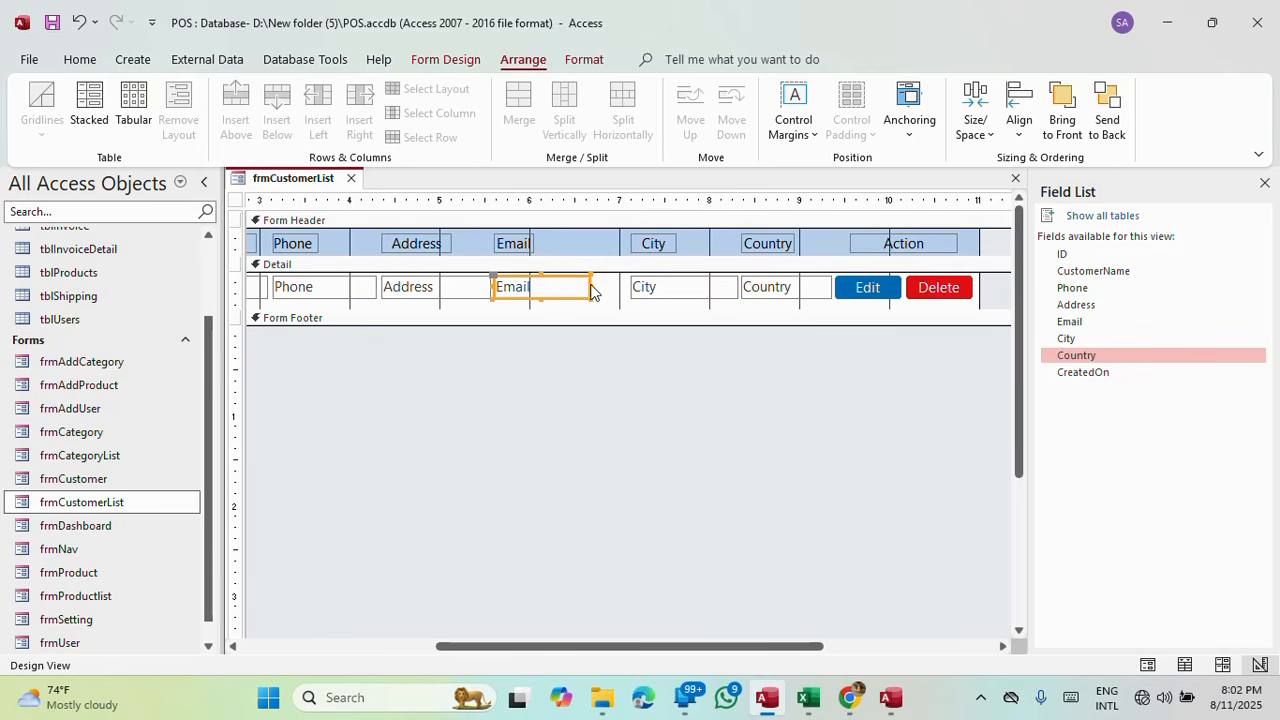
{"action": "left_click_drag", "start_coordinate": [590, 287], "coordinate": [628, 287]}
{"action": "left_click", "coordinate": [485, 638]}
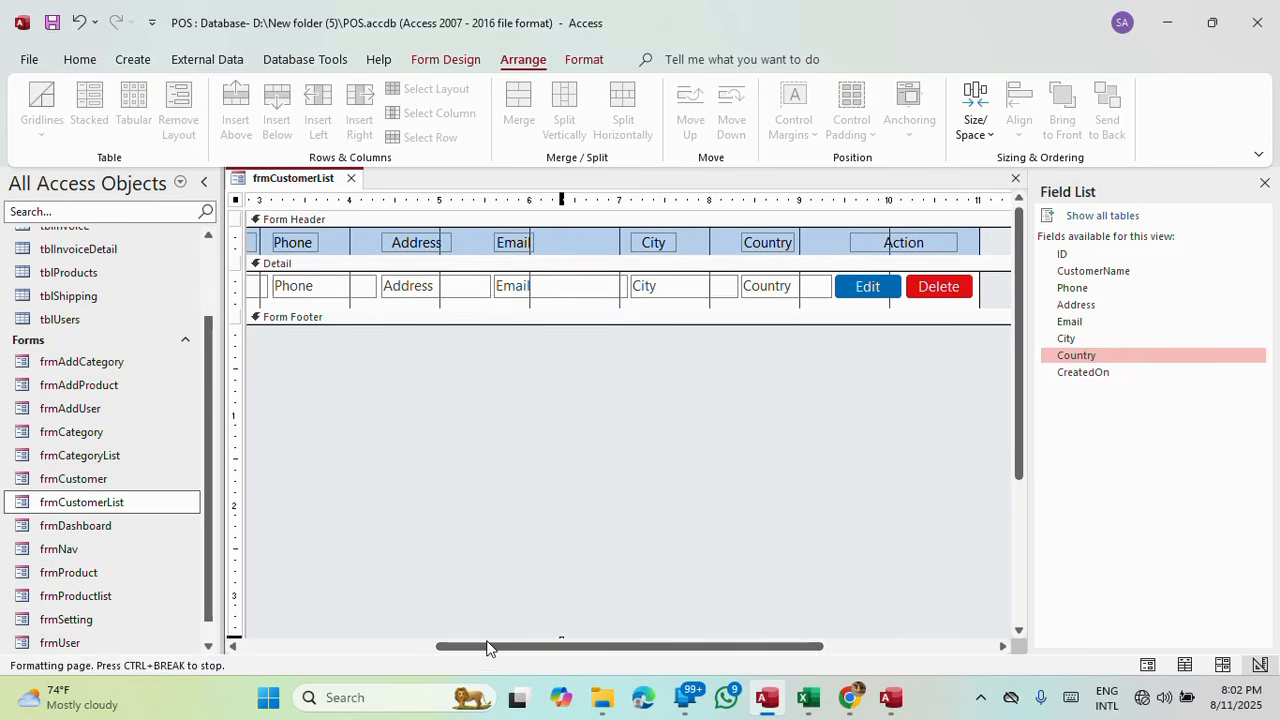
Move the CreatedOn text box and its header label to the form's left edge, and narrow both from the right.
{"action": "left_click_drag", "start_coordinate": [498, 648], "coordinate": [225, 640]}
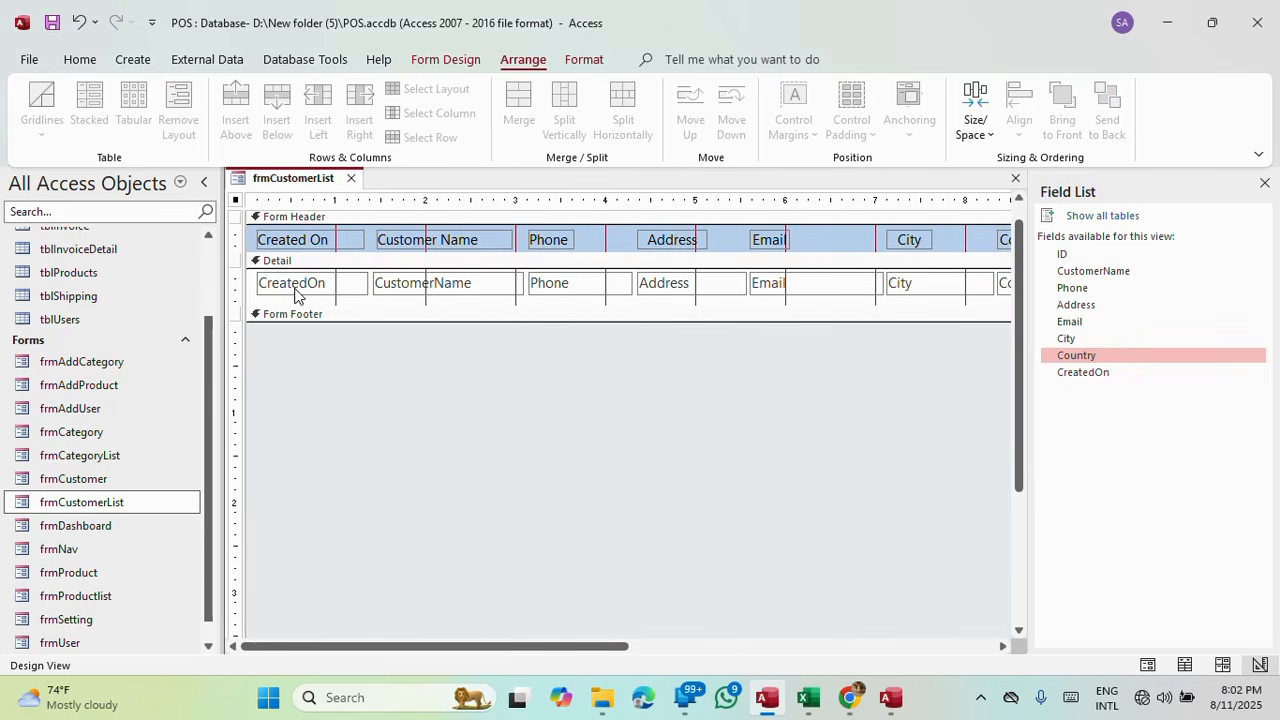
{"action": "left_click", "coordinate": [296, 289]}
{"action": "left_click", "coordinate": [310, 241], "text": "shift"}
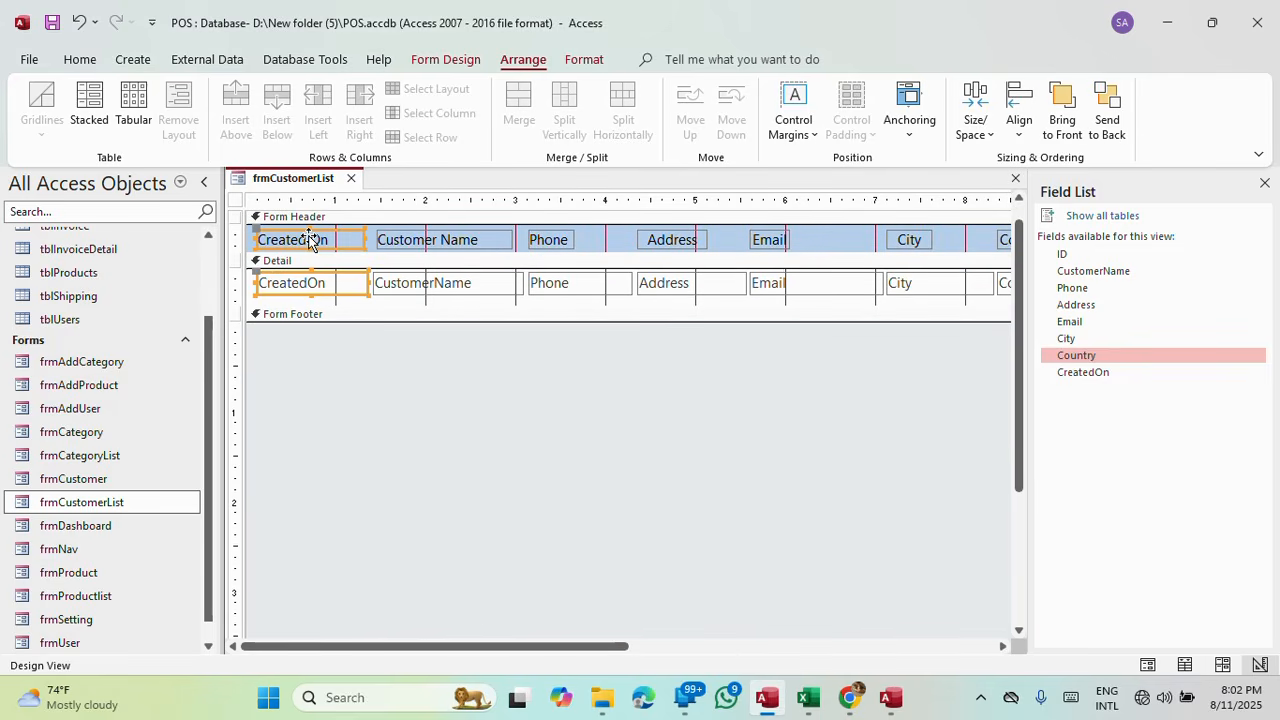
{"action": "key", "text": "Left"}
{"action": "key", "text": "Left"}
{"action": "key", "text": "Left"}
{"action": "key", "text": "Left"}
{"action": "key", "text": "Left"}
{"action": "key", "text": "Left"}
{"action": "key", "text": "Left"}
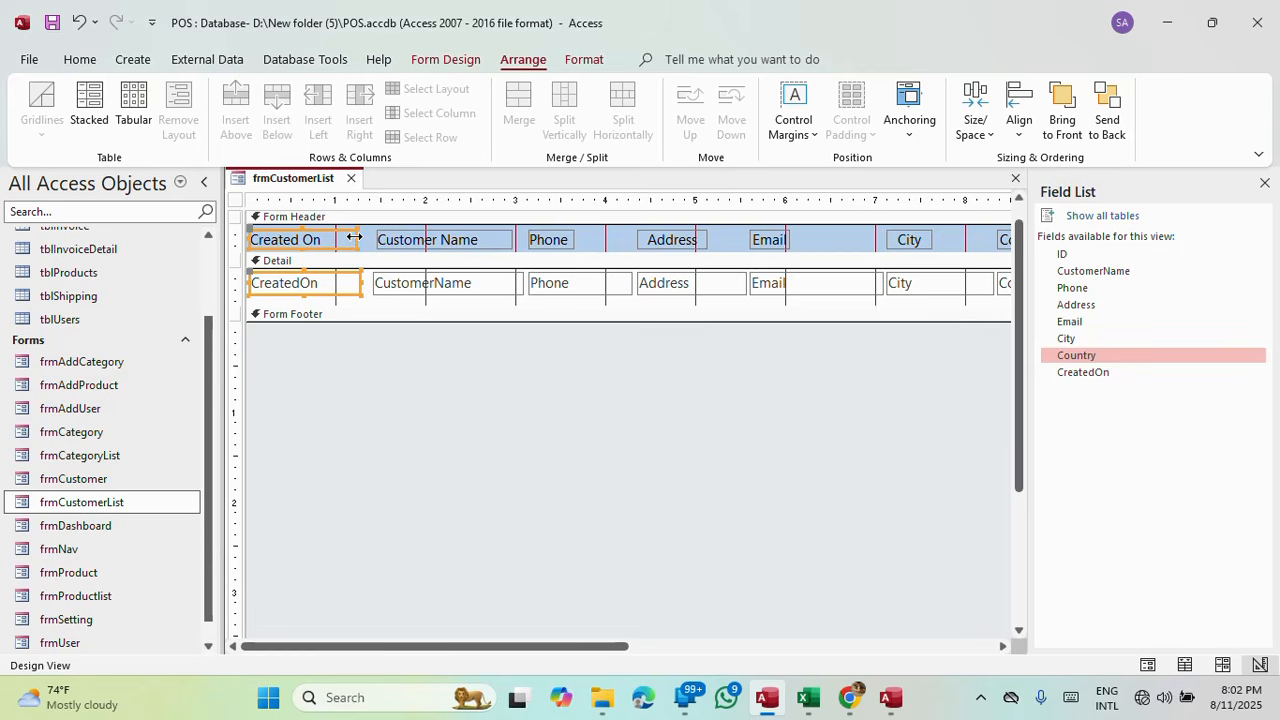
{"action": "left_click", "coordinate": [355, 242]}
{"action": "left_click_drag", "start_coordinate": [356, 239], "coordinate": [342, 239]}
Move the CustomerName text box and its header label left, leaving a small gap after the CreatedOn text box.
{"action": "left_click", "coordinate": [400, 290]}
{"action": "left_click", "coordinate": [424, 242], "text": "shift"}
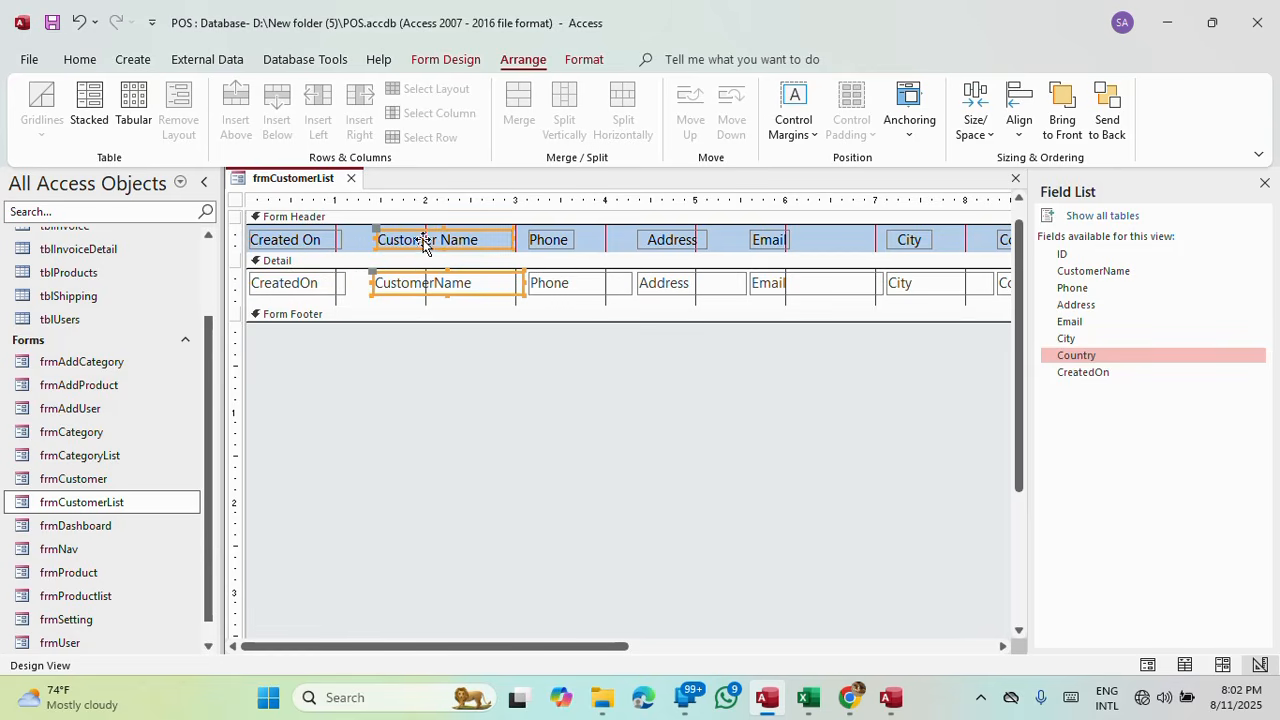
{"action": "key", "text": "Left"}
{"action": "key", "text": "Left"}
{"action": "key", "text": "Left"}
{"action": "key", "text": "Left"}
{"action": "key", "text": "Left"}
{"action": "key", "text": "Left"}
{"action": "key", "text": "Left"}
{"action": "key", "text": "Left"}
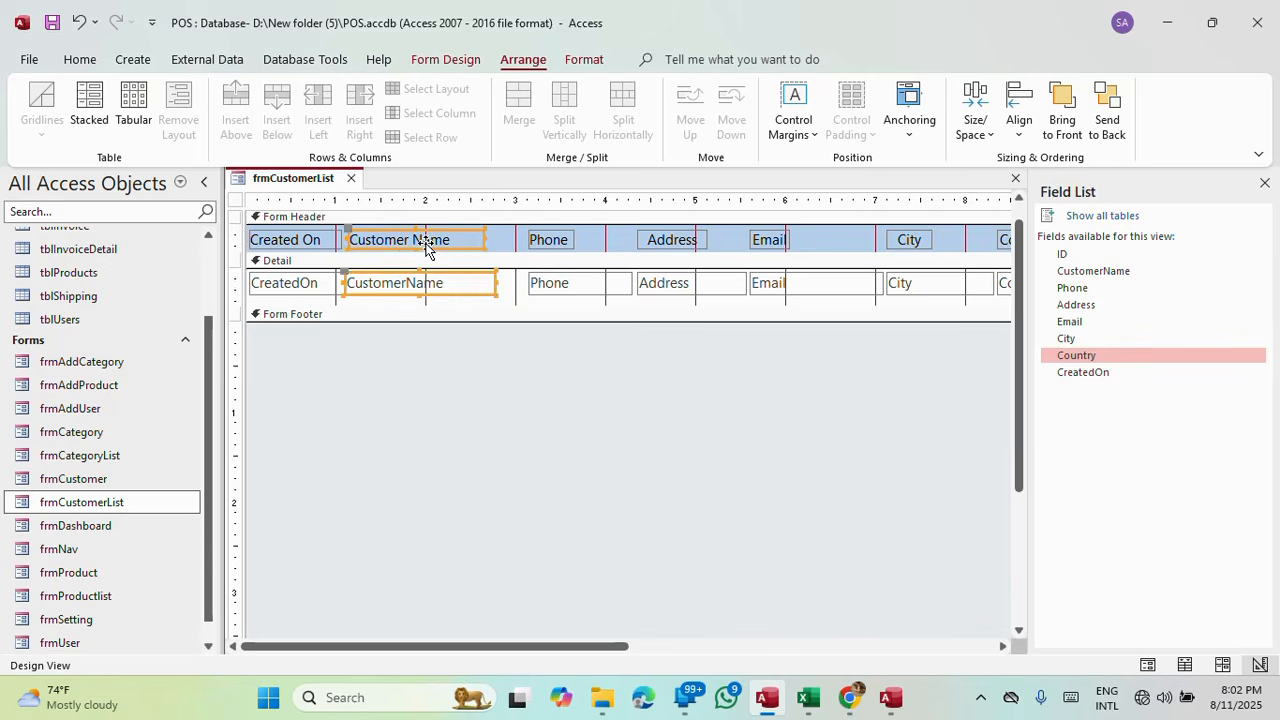
{"action": "key", "text": "Right"}
{"action": "key", "text": "Right"}
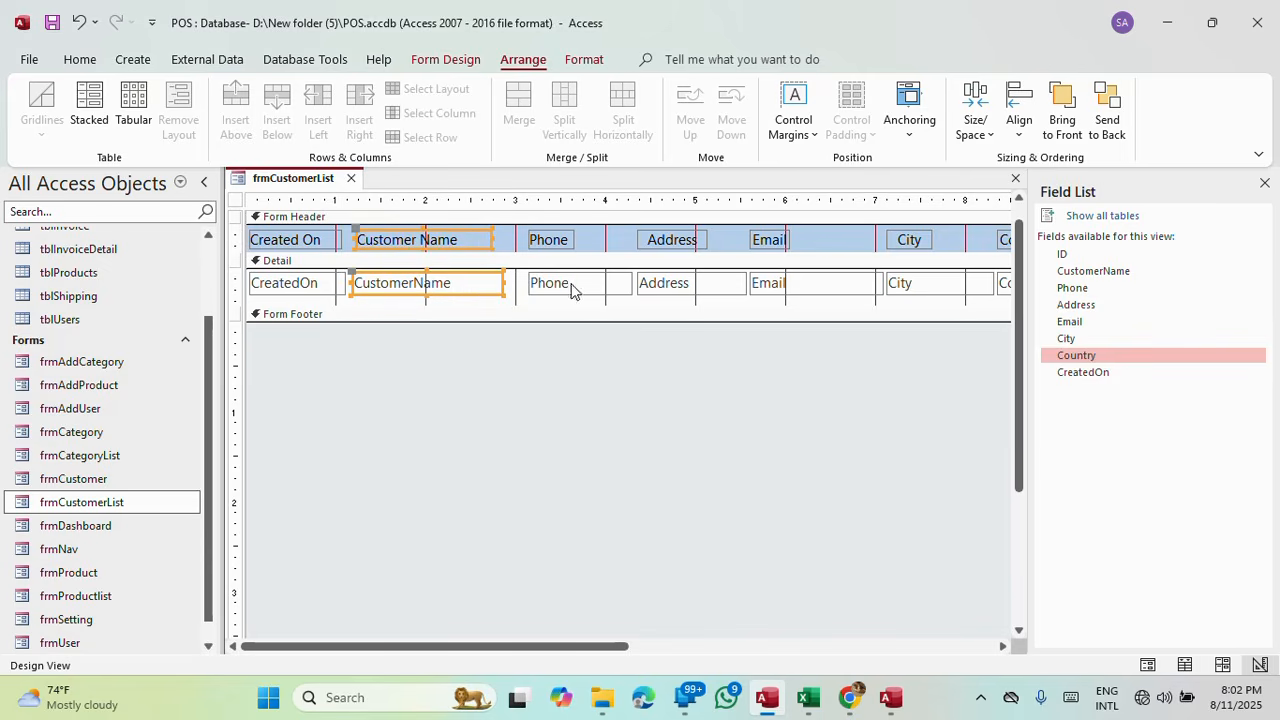
Anchor the CustomerName text box and its header label Top Left.
{"action": "left_click", "coordinate": [452, 62]}
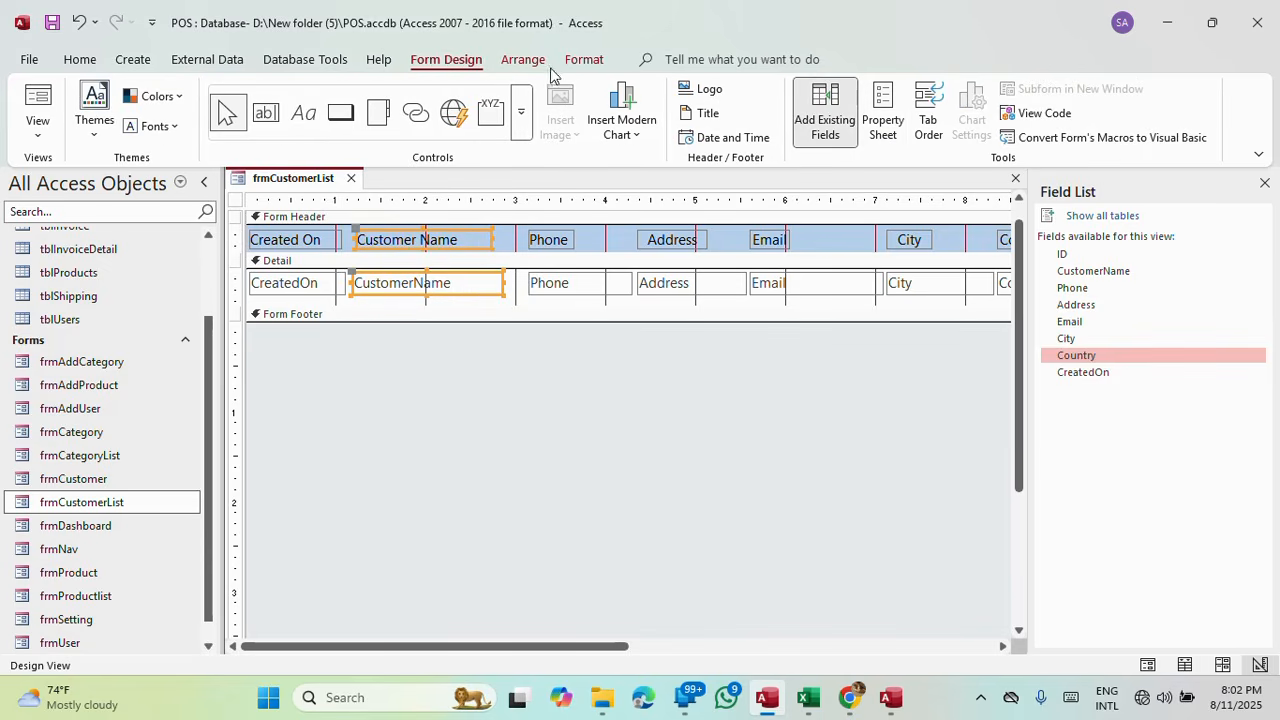
{"action": "left_click", "coordinate": [528, 62]}
{"action": "left_click", "coordinate": [909, 112]}
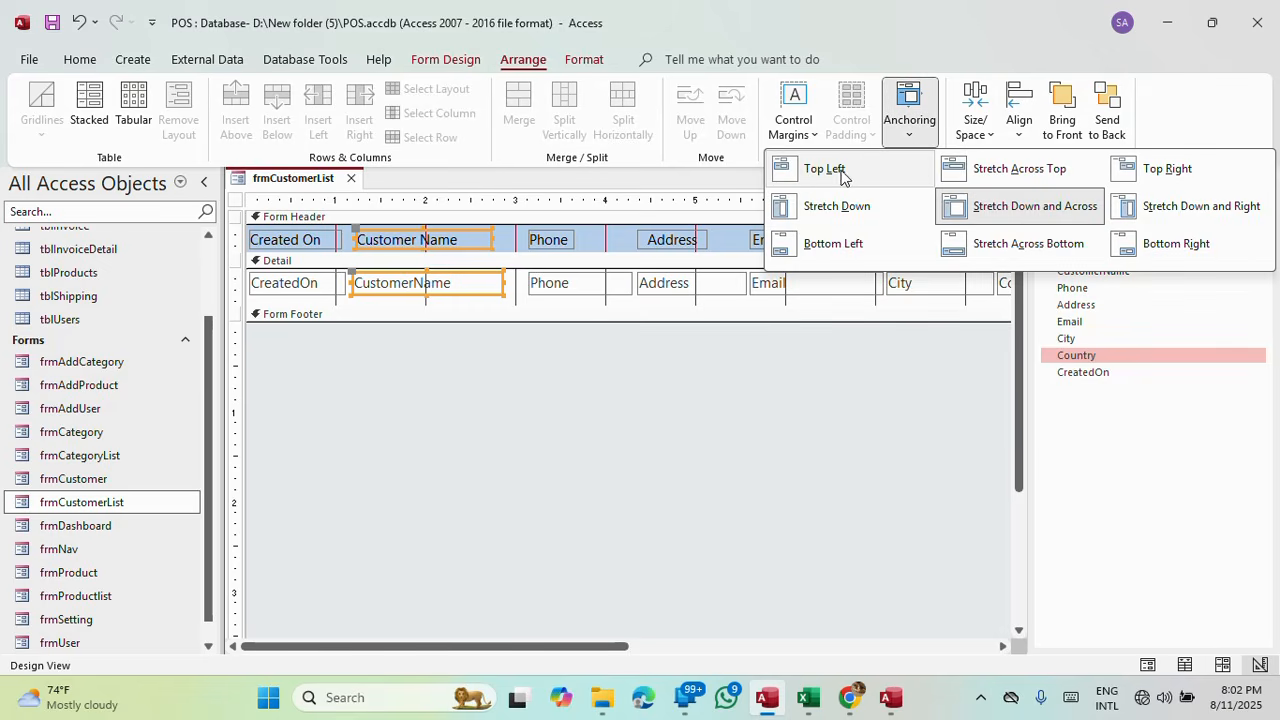
{"action": "left_click", "coordinate": [805, 172]}
Move the Phone text box and its header label left, leaving a small gap after the CustomerName text box.
{"action": "left_click", "coordinate": [588, 295]}
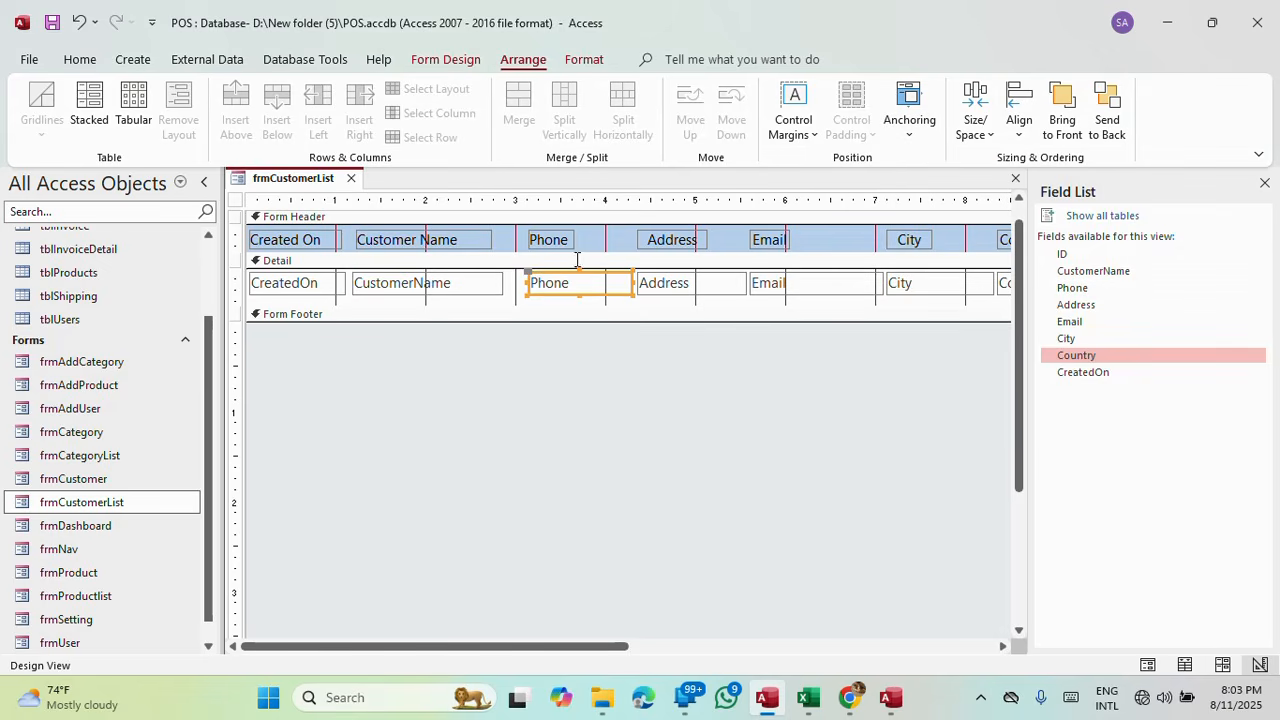
{"action": "left_click", "coordinate": [565, 242], "text": "shift"}
{"action": "key", "text": "Left"}
{"action": "key", "text": "Left"}
{"action": "key", "text": "Left"}
{"action": "key", "text": "Left"}
{"action": "key", "text": "Left"}
{"action": "key", "text": "Left"}
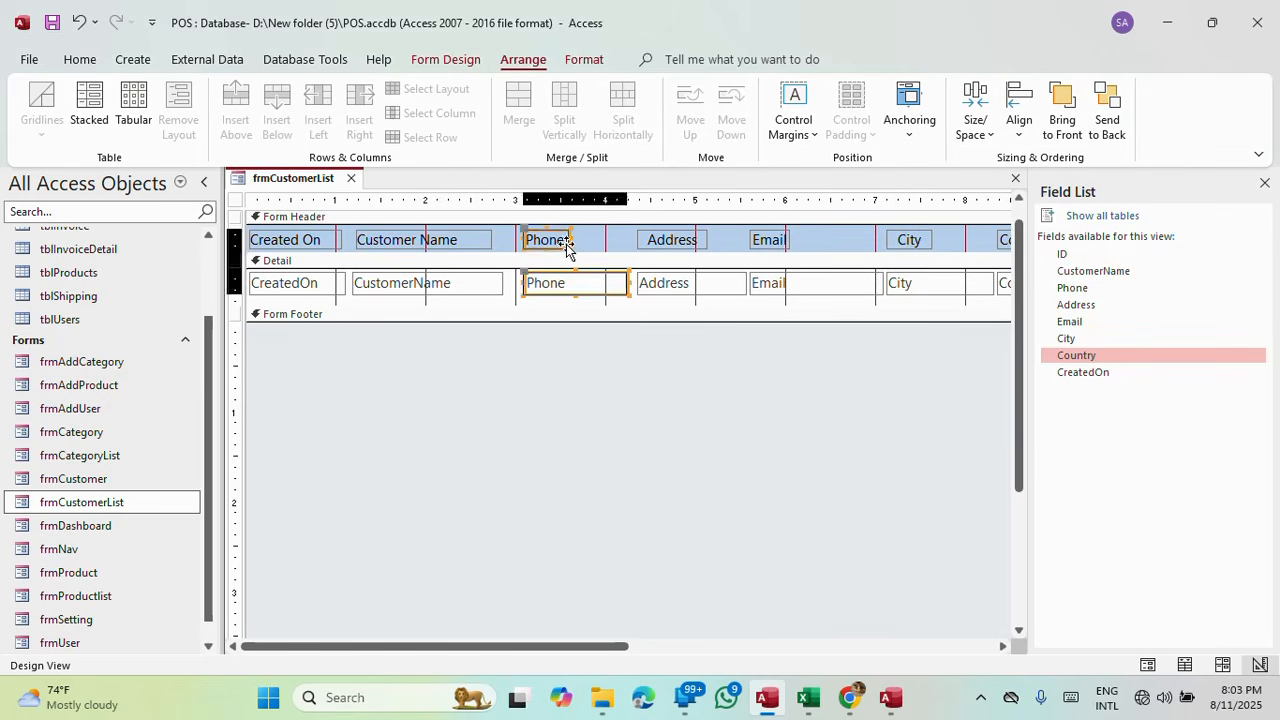
{"action": "key", "text": "Left"}
{"action": "key", "text": "Left"}
{"action": "key", "text": "Left"}
{"action": "key", "text": "Left"}
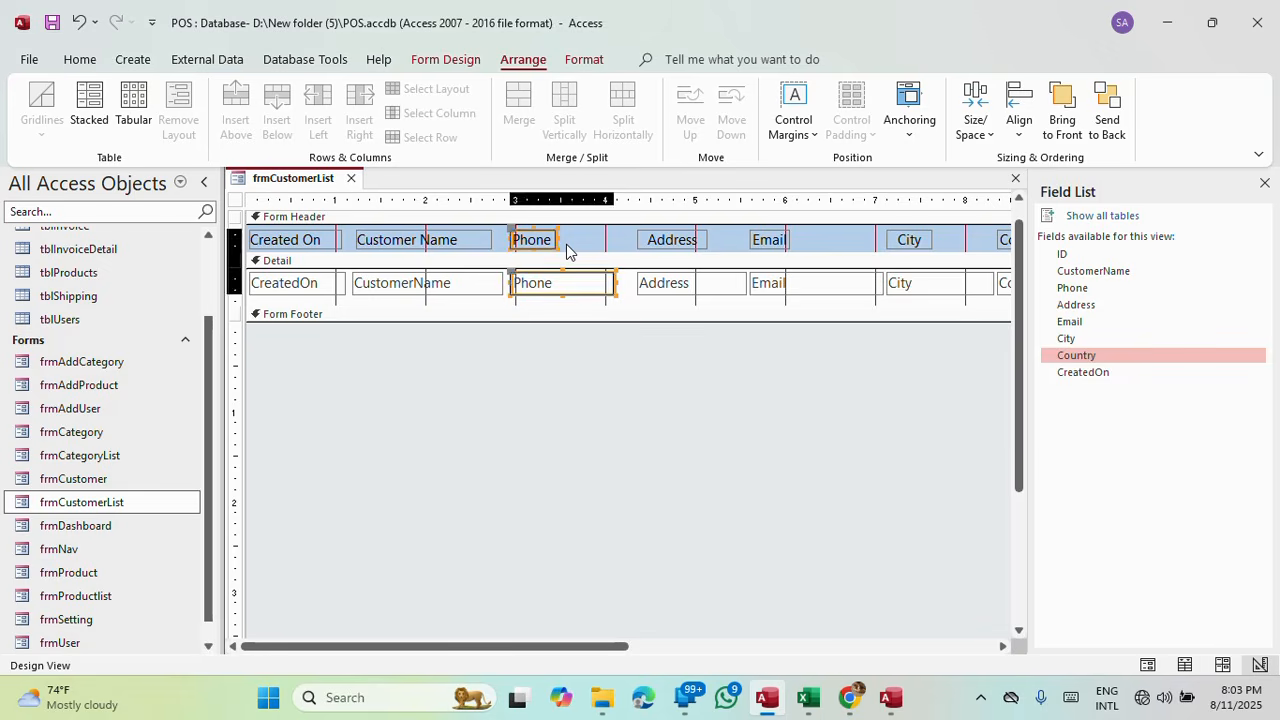
Move the Address text box and its header label left so that they start just after the Phone text box.
{"action": "left_click", "coordinate": [688, 288]}
{"action": "left_click", "coordinate": [677, 238], "text": "shift"}
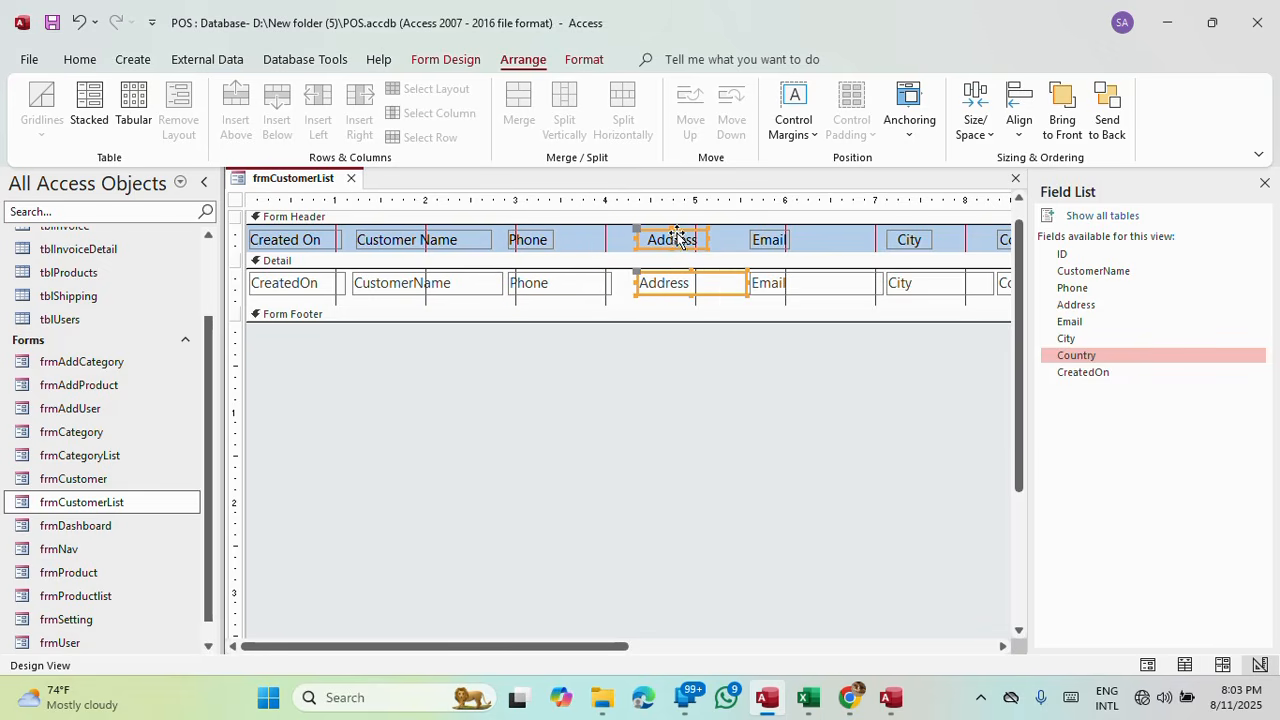
{"action": "key", "text": "Left"}
{"action": "key", "text": "Left"}
{"action": "key", "text": "Left"}
{"action": "key", "text": "Left"}
{"action": "key", "text": "Left"}
{"action": "key", "text": "Left"}
{"action": "key", "text": "Left"}
{"action": "key", "text": "Left"}
{"action": "key", "text": "Left"}
{"action": "key", "text": "Left"}
{"action": "key", "text": "Left"}
{"action": "key", "text": "Left"}
{"action": "key", "text": "Left"}
{"action": "key", "text": "Left"}
{"action": "key", "text": "Left"}
{"action": "key", "text": "Left"}
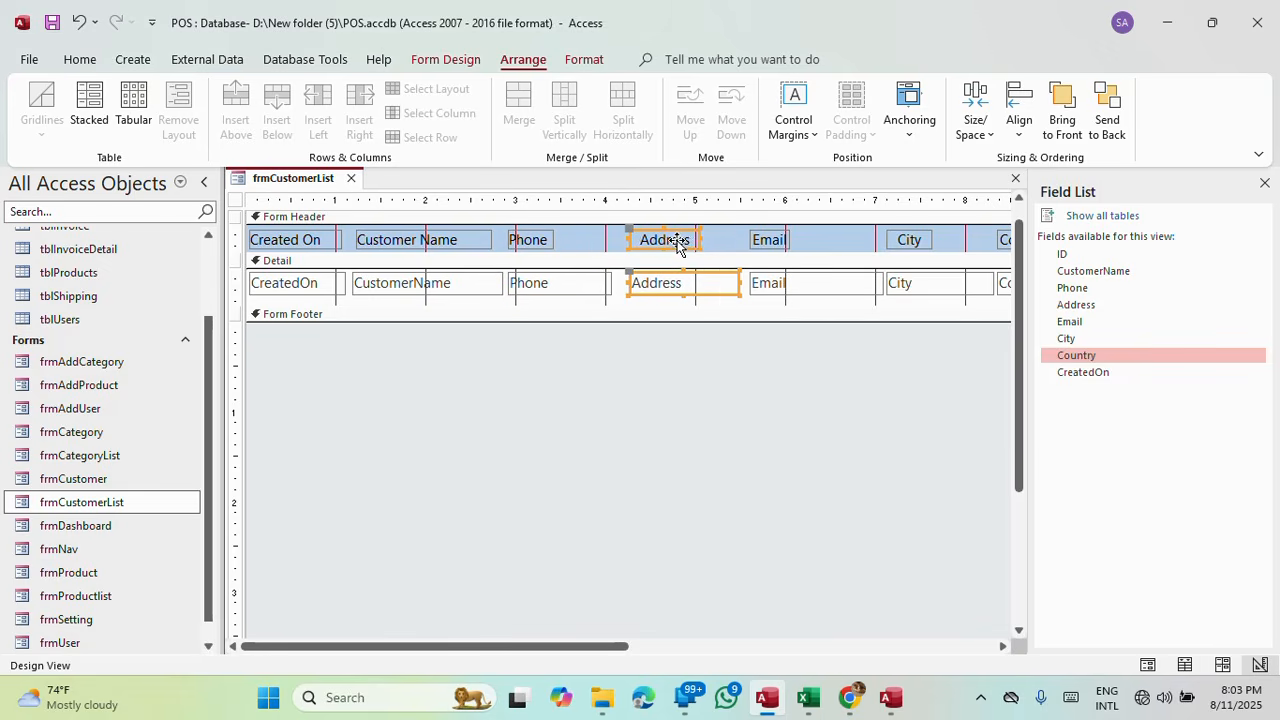
{"action": "key", "text": "Left"}
{"action": "key", "text": "Left"}
{"action": "key", "text": "Left"}
{"action": "key", "text": "Left"}
{"action": "key", "text": "Left"}
{"action": "key", "text": "Left"}
{"action": "key", "text": "Left"}
{"action": "key", "text": "Left"}
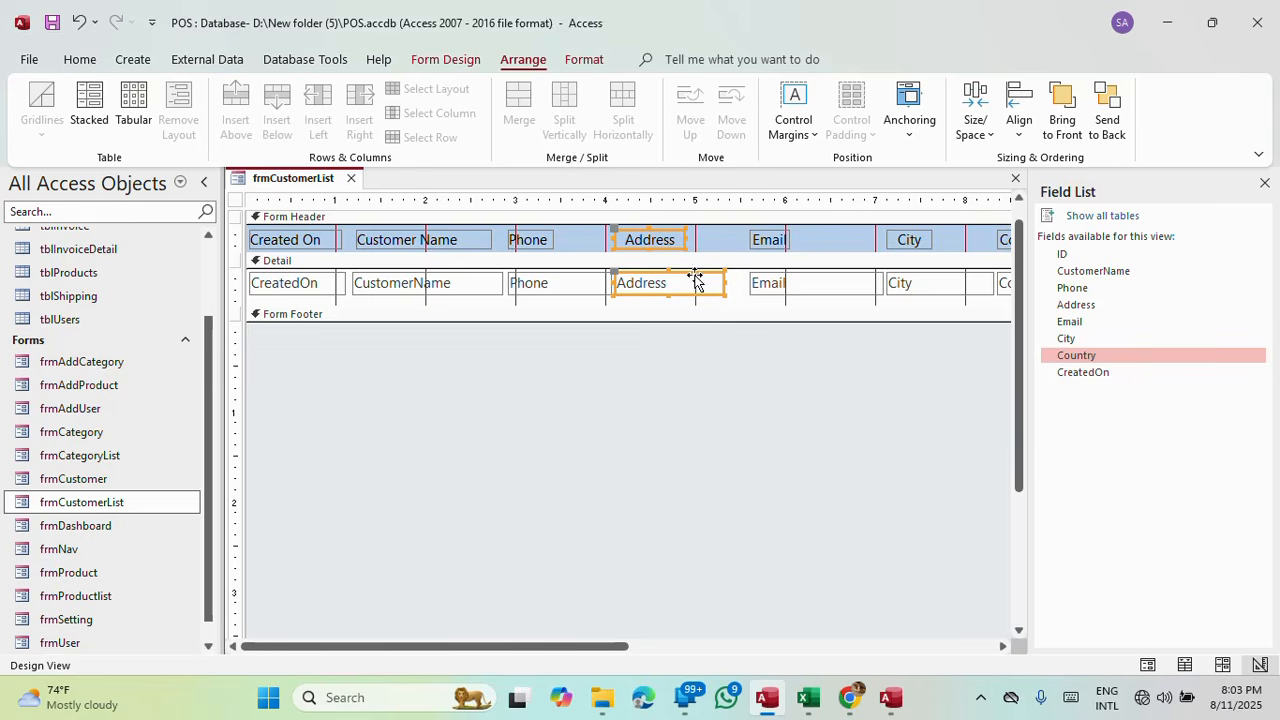
Widen the Address text box and its header label until the text box reaches the Email text box, and left-align their text.
{"action": "left_click_drag", "start_coordinate": [725, 288], "coordinate": [745, 283]}
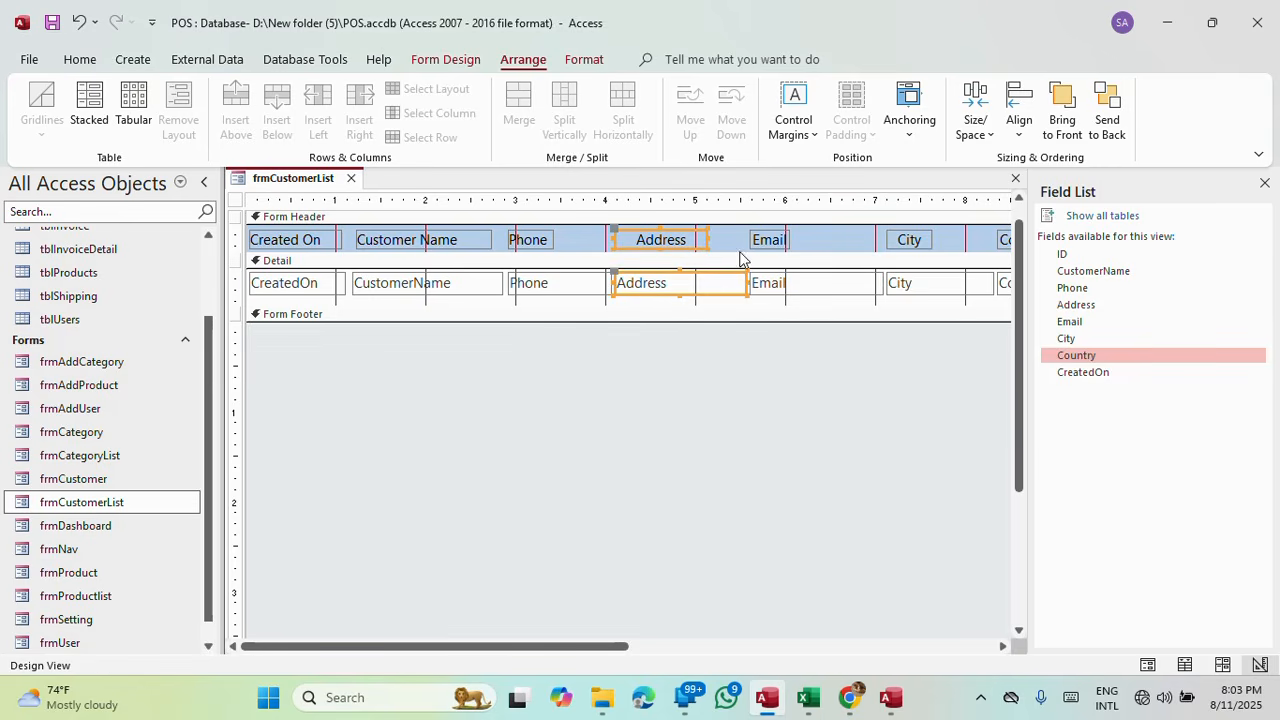
{"action": "left_click", "coordinate": [584, 60]}
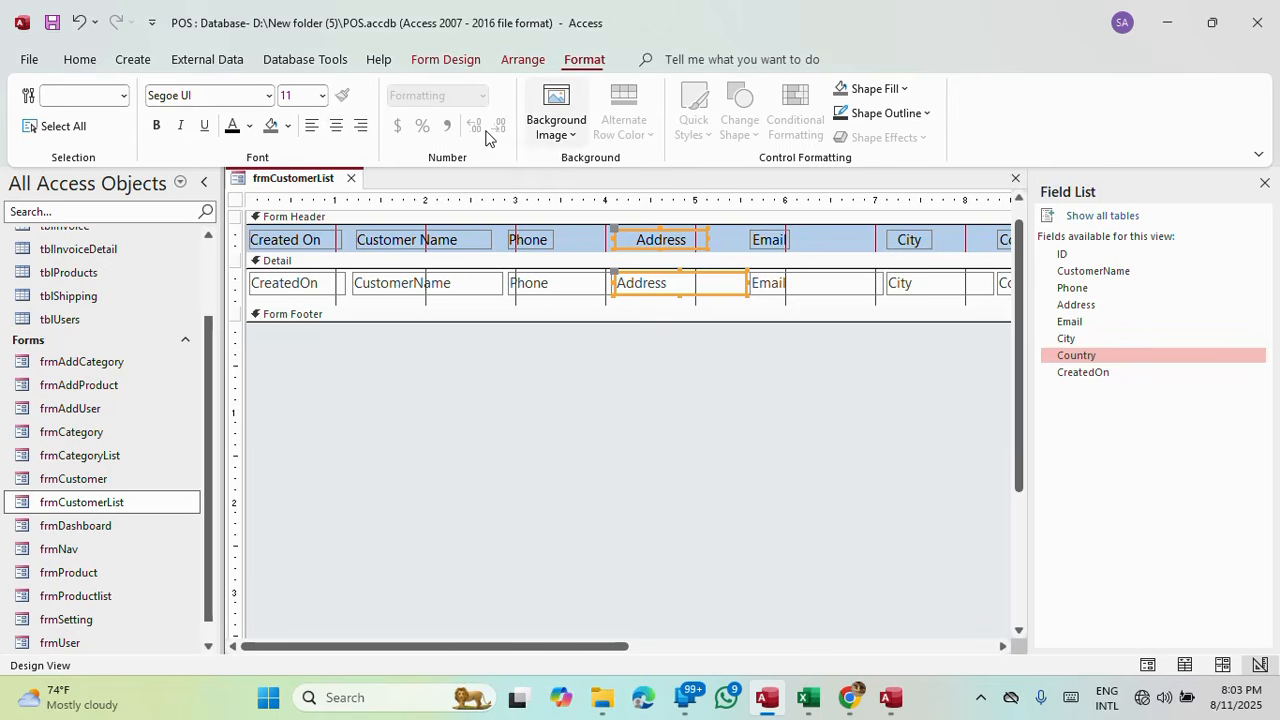
{"action": "left_click", "coordinate": [312, 126]}
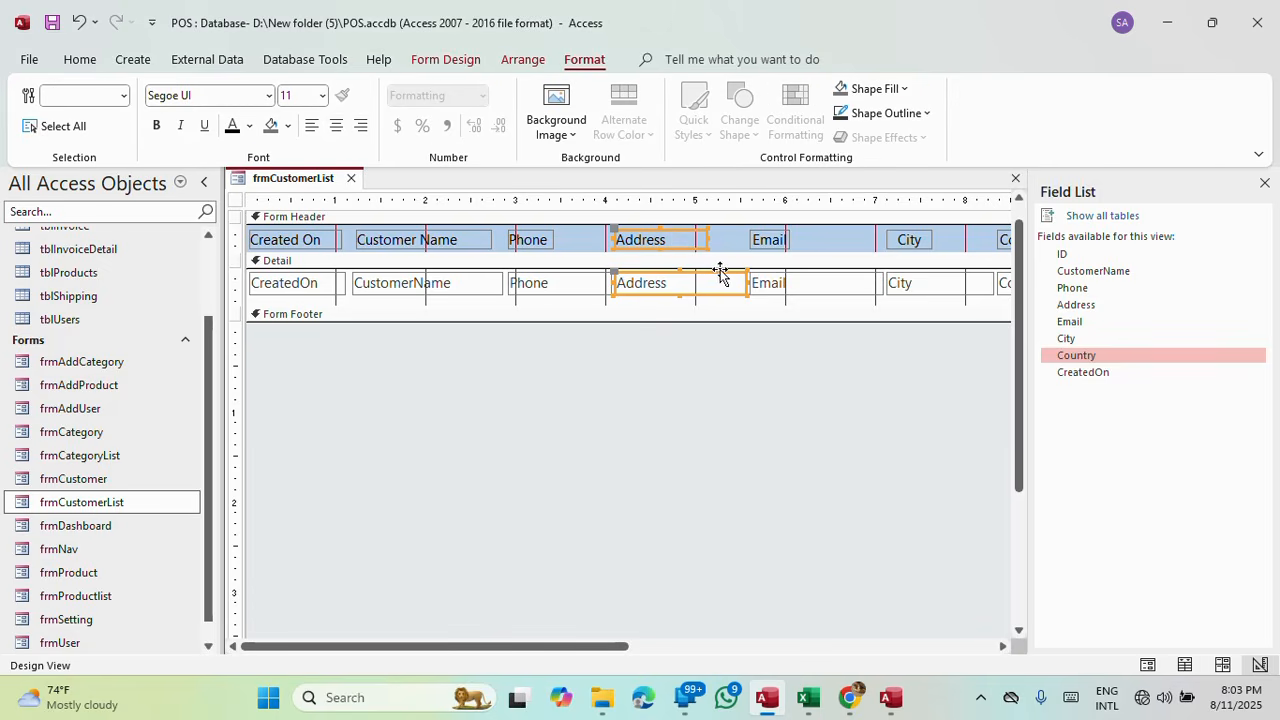
Anchor the Address text box and its header label with Stretch Across Top.
{"action": "left_click", "coordinate": [515, 62]}
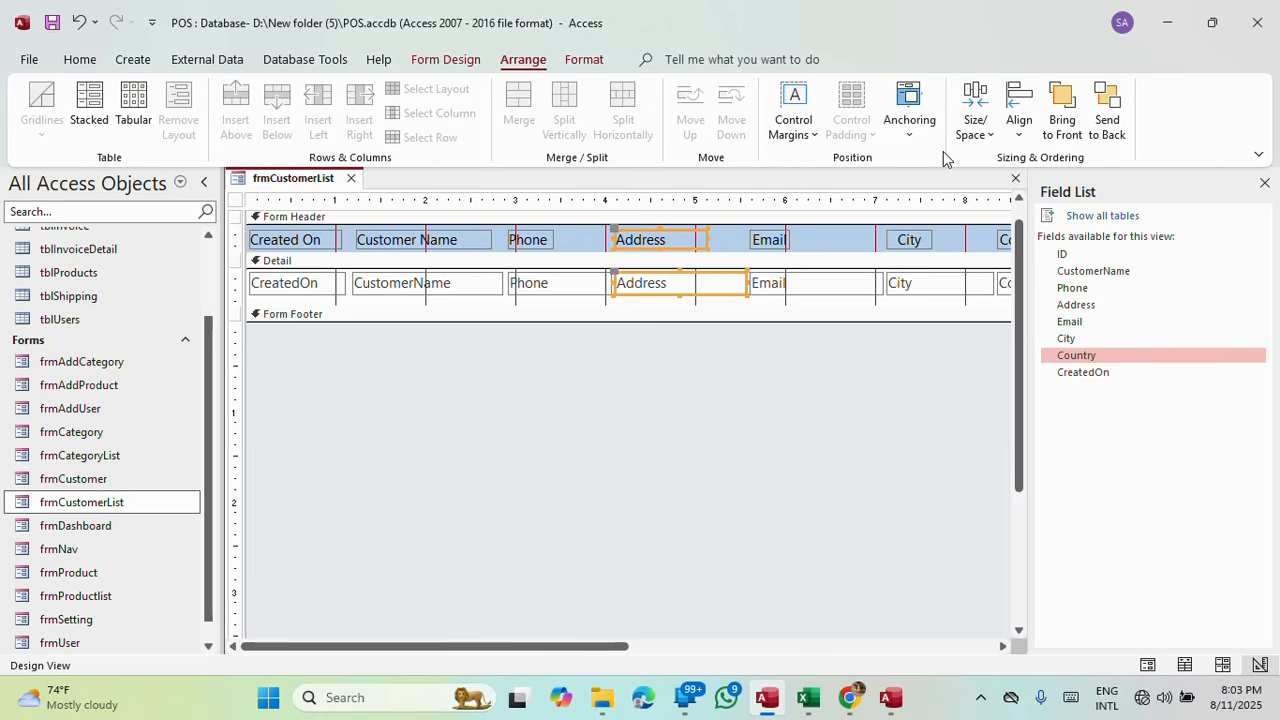
{"action": "left_click", "coordinate": [909, 115]}
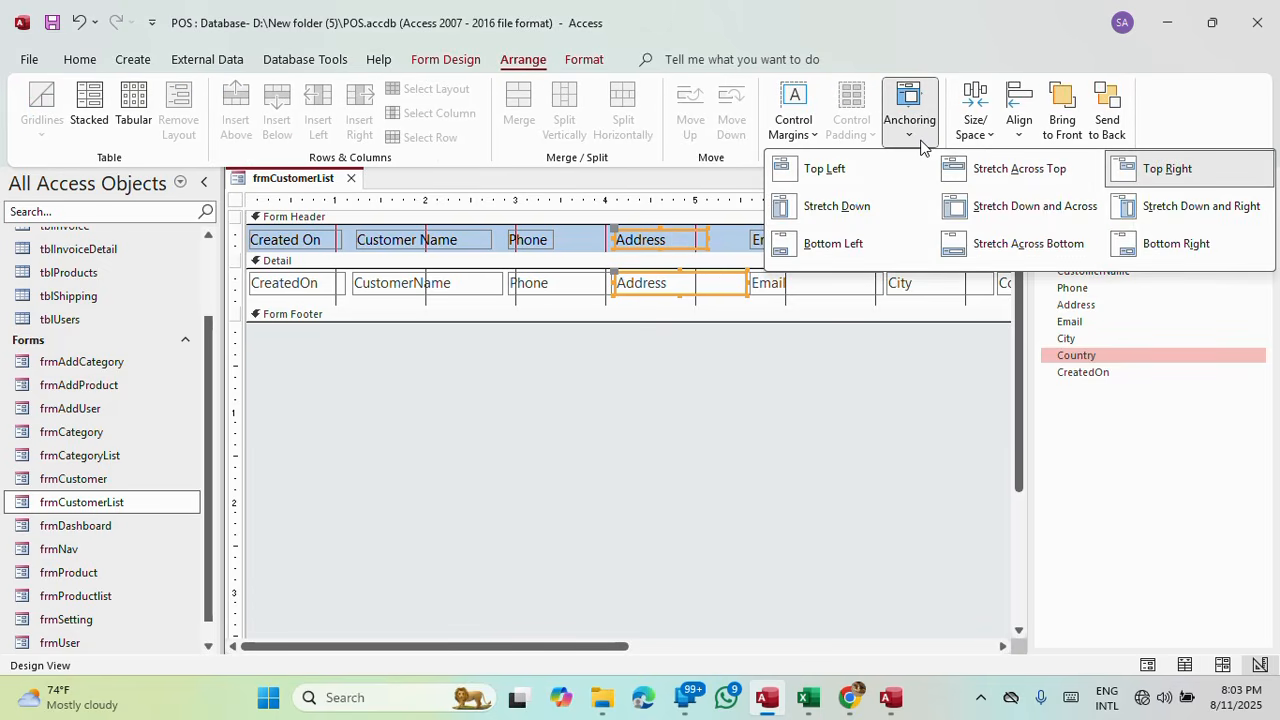
{"action": "left_click", "coordinate": [1018, 172]}
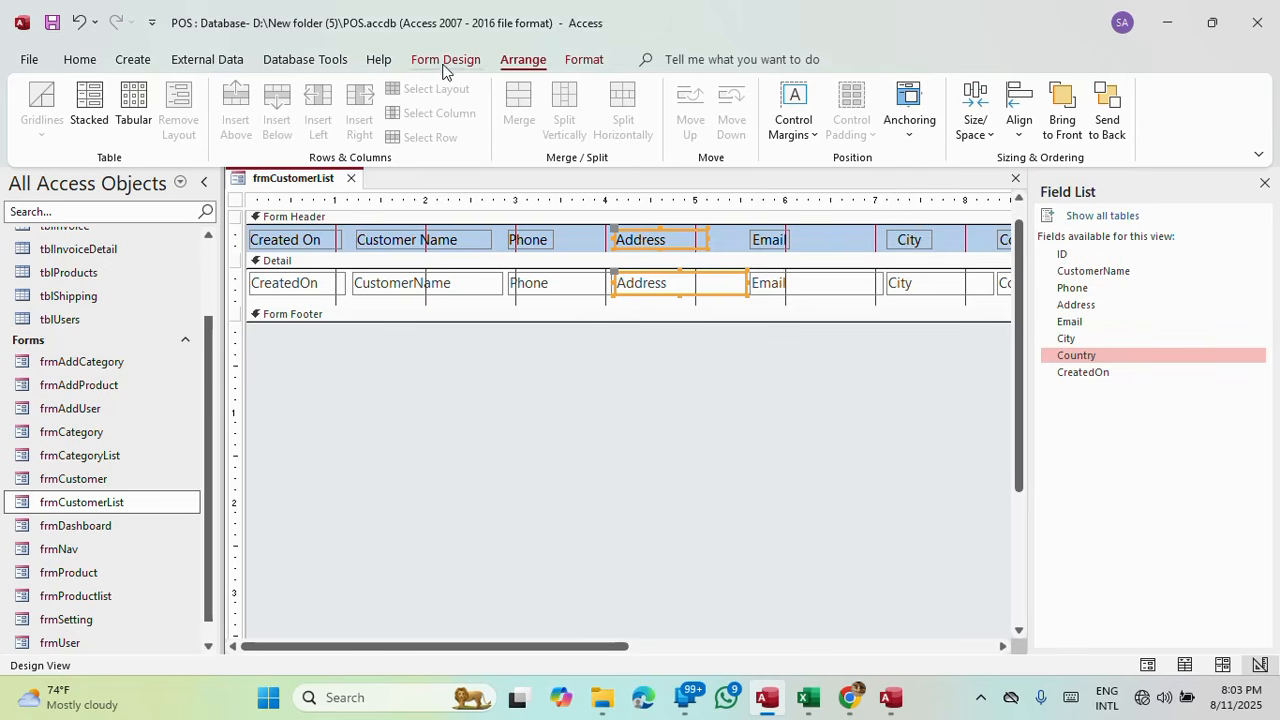
Preview frmCustomerList in Form View, and close it with its design changes saved.
{"action": "left_click", "coordinate": [445, 59]}
{"action": "left_click", "coordinate": [30, 100]}
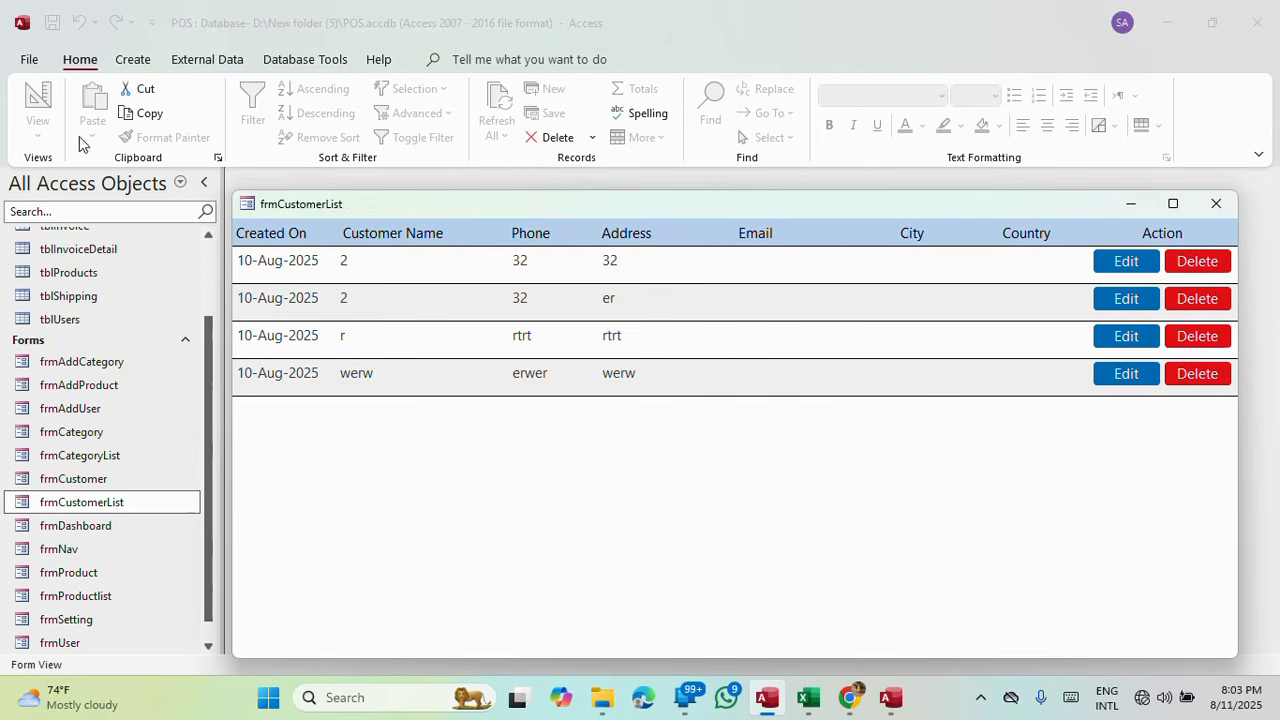
{"action": "left_click_drag", "start_coordinate": [692, 202], "coordinate": [629, 91]}
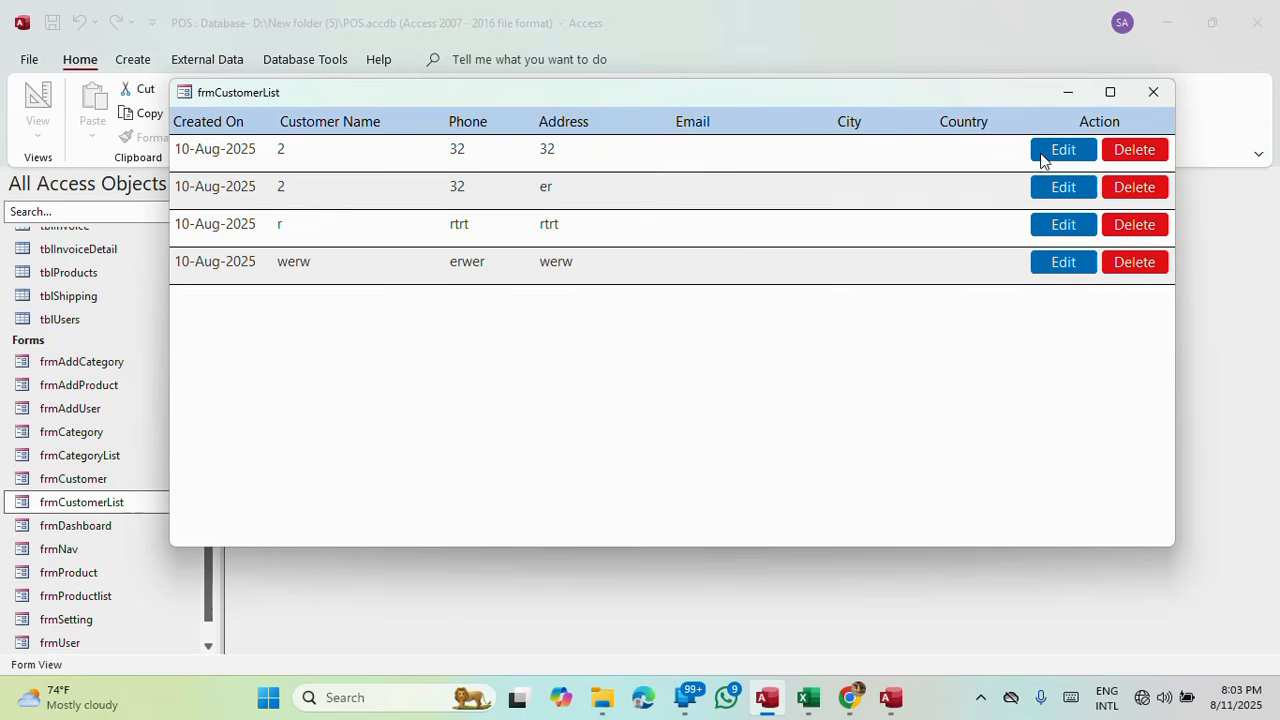
{"action": "left_click", "coordinate": [1153, 92]}
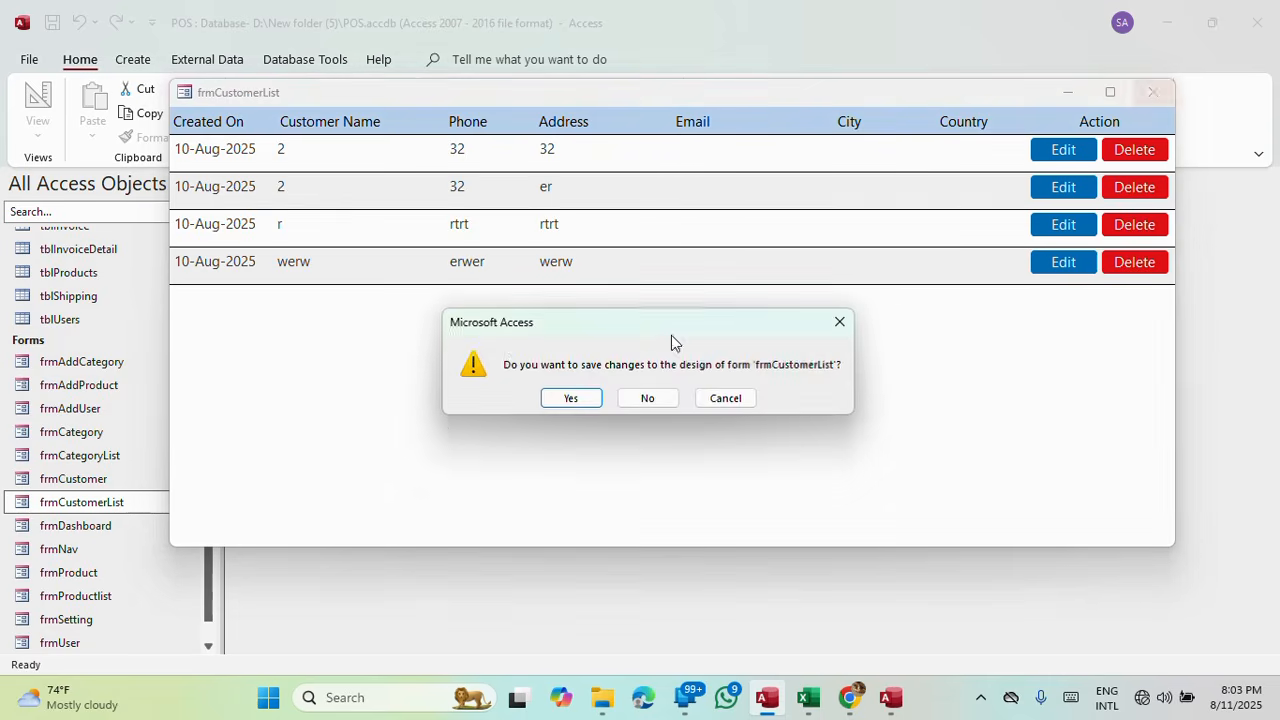
{"action": "left_click", "coordinate": [584, 400]}
Open frmCustomer in Design View and set its subform's Source Object to frmCustomerList.
{"action": "right_click", "coordinate": [97, 482]}
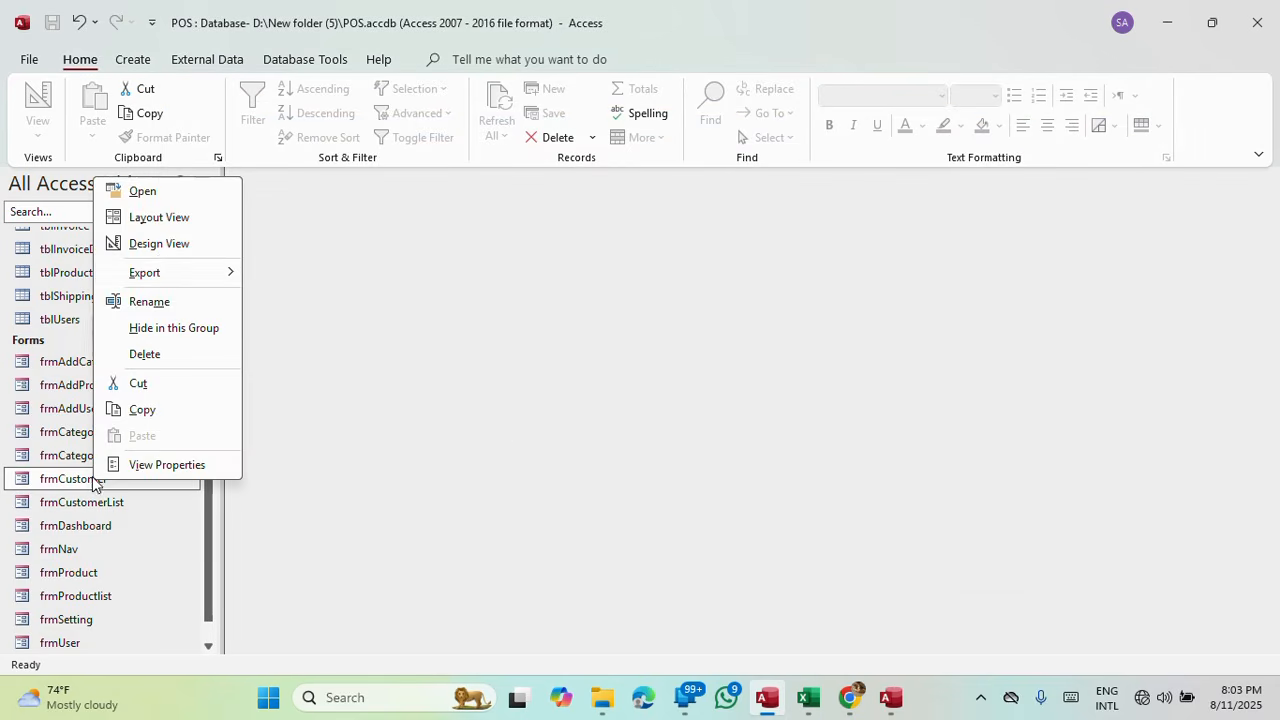
{"action": "left_click", "coordinate": [160, 245]}
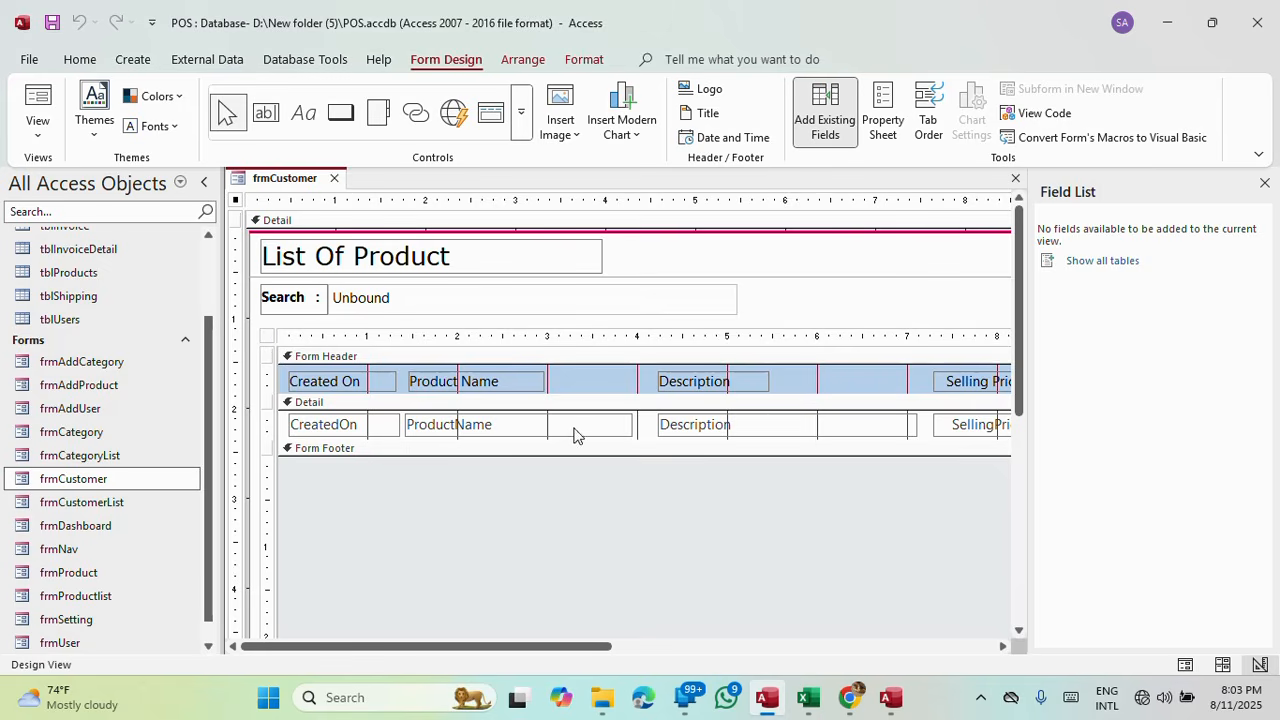
{"action": "left_click", "coordinate": [296, 338]}
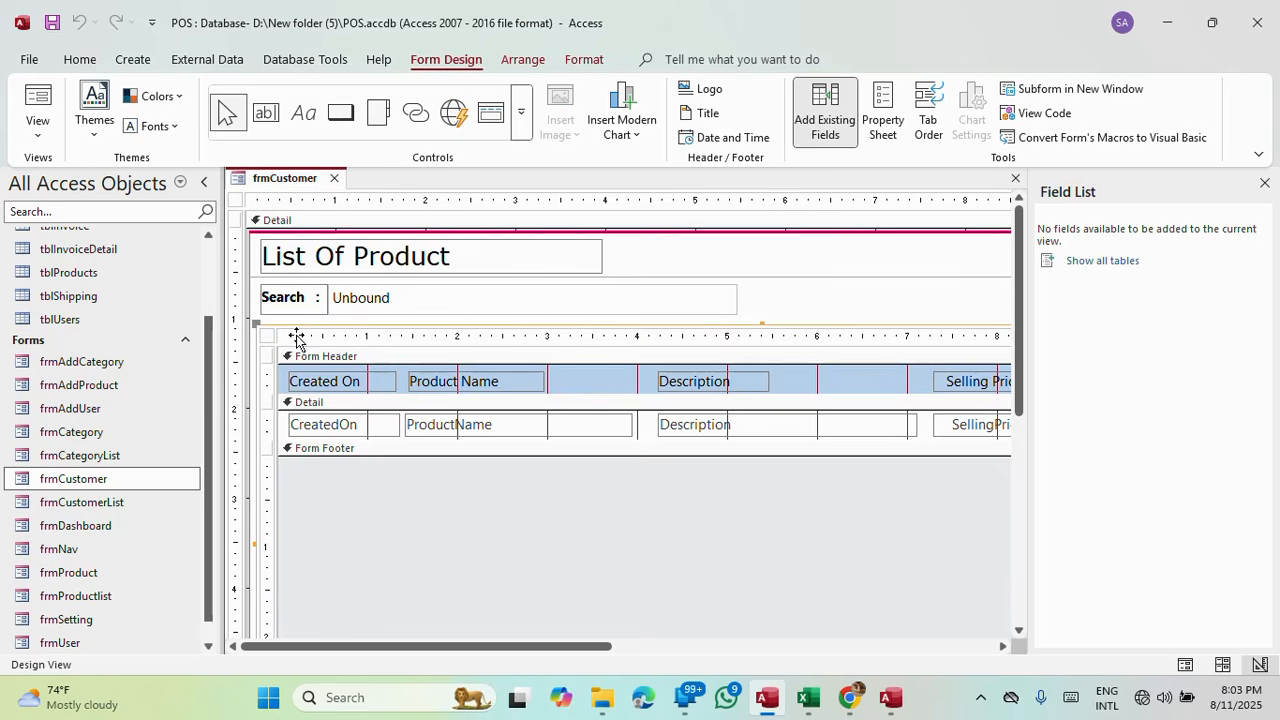
{"action": "left_click", "coordinate": [884, 125]}
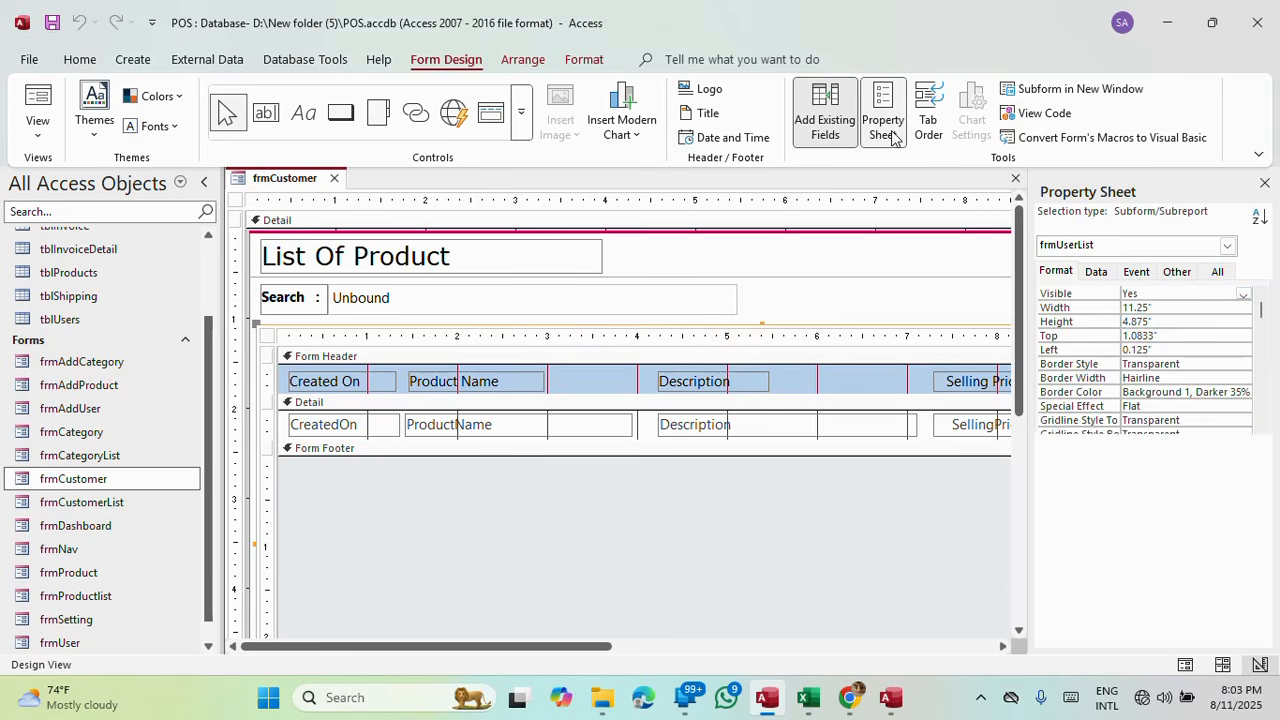
{"action": "left_click", "coordinate": [1097, 272]}
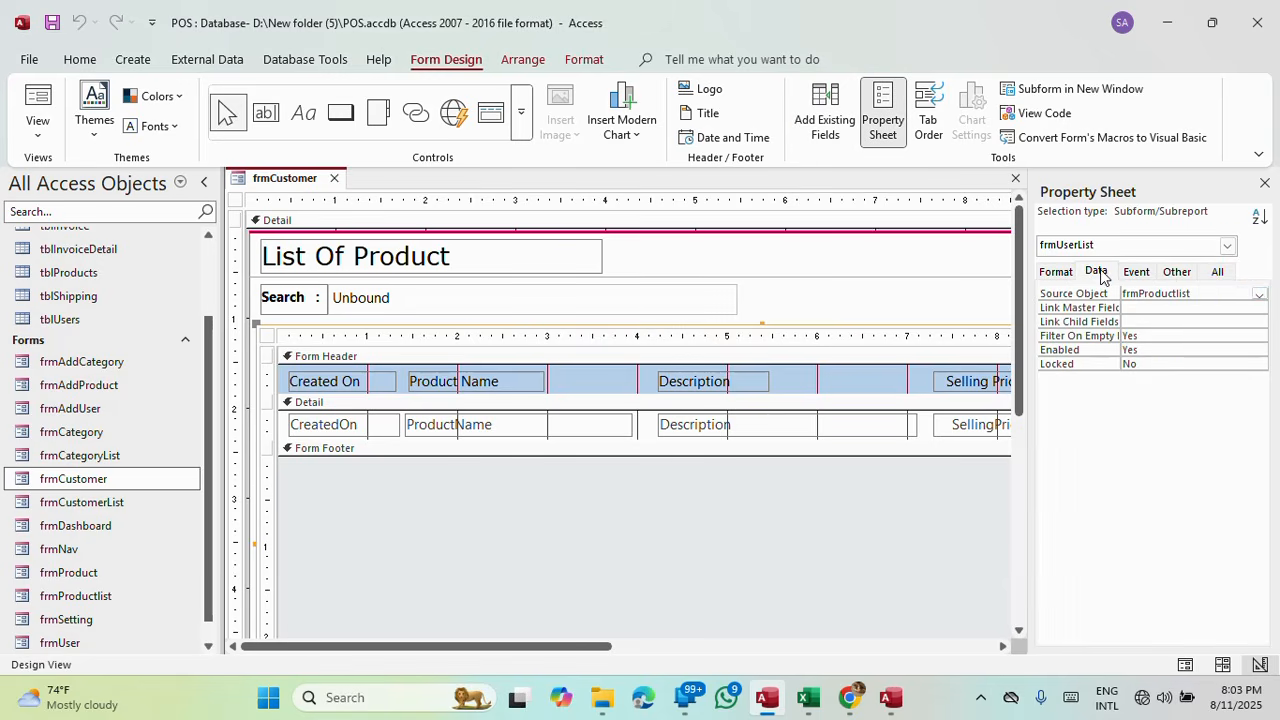
{"action": "left_click", "coordinate": [1259, 294]}
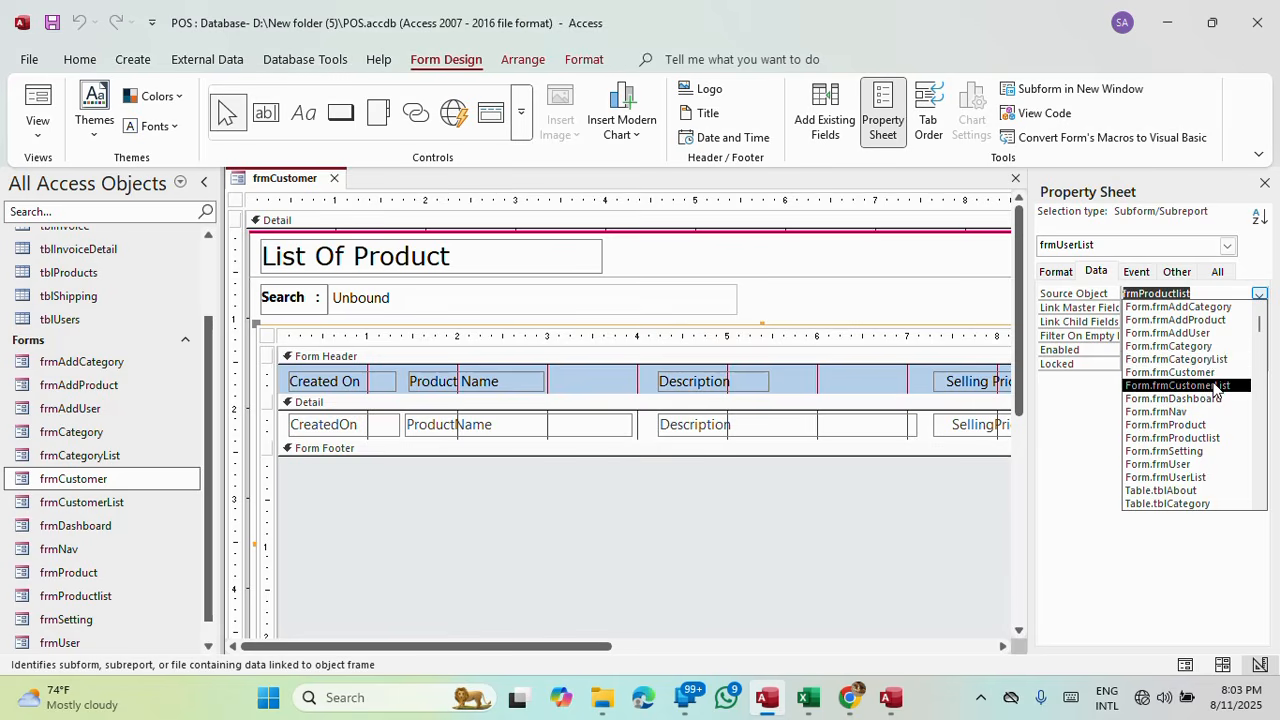
{"action": "left_click", "coordinate": [1216, 386]}
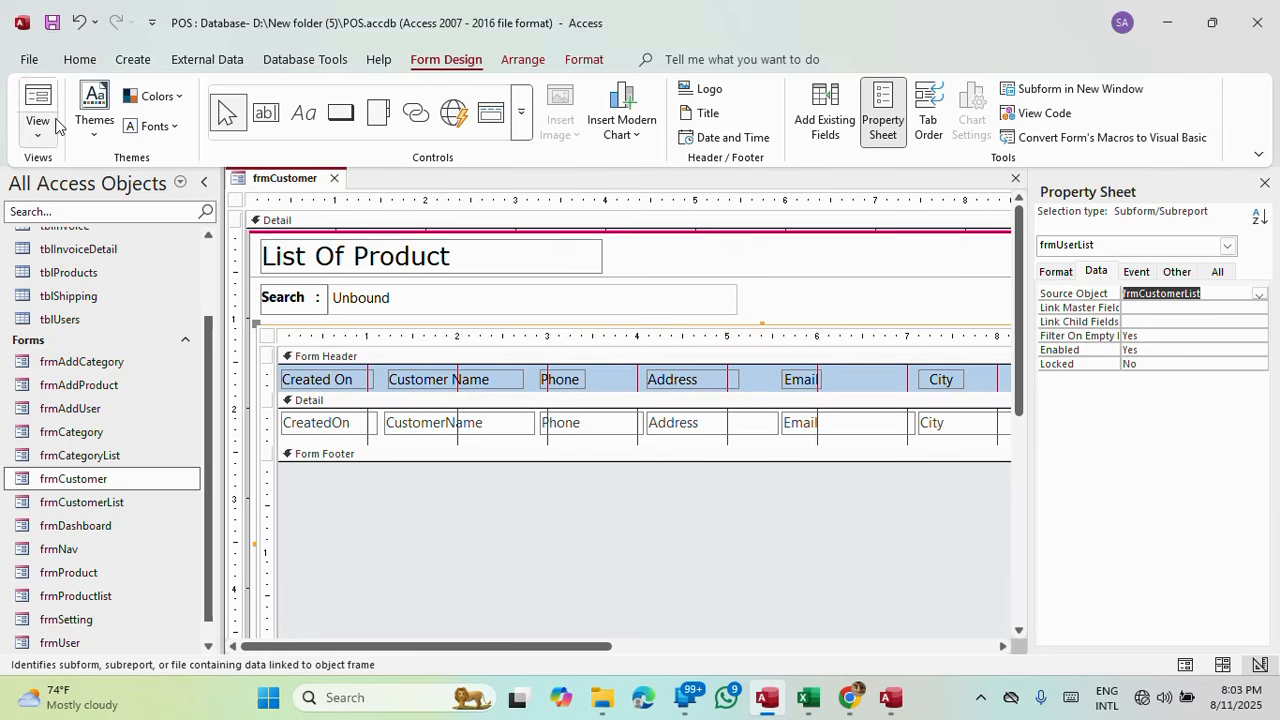
Change the title label of frmCustomer to "List Of Customers" and save the form.
{"action": "left_click", "coordinate": [380, 264]}
{"action": "left_click_drag", "start_coordinate": [459, 258], "coordinate": [355, 258]}
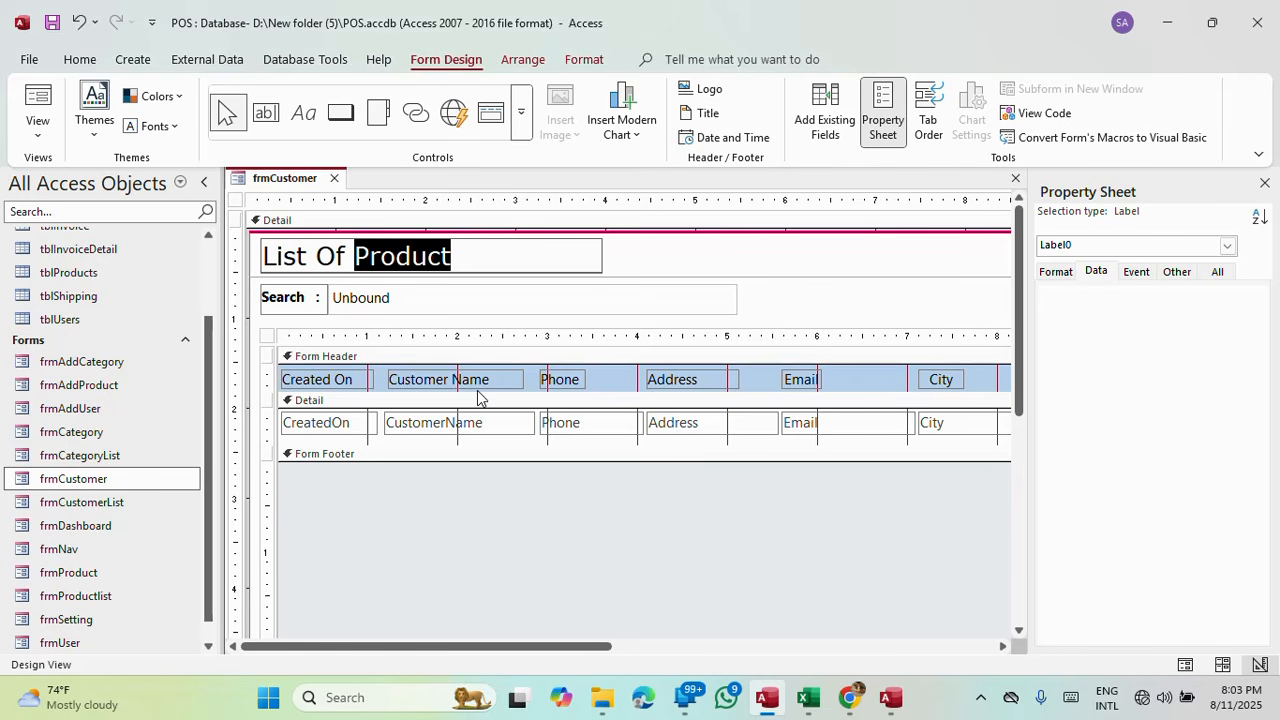
{"action": "type", "text": "Li"}
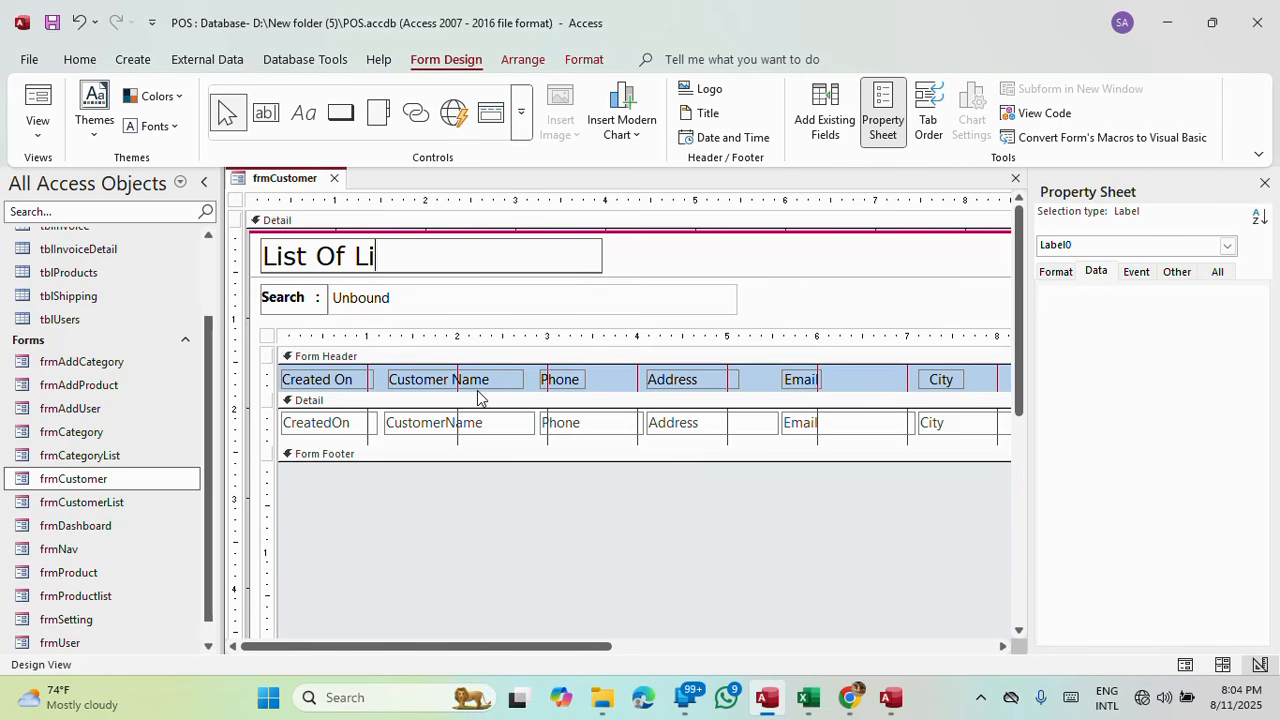
{"action": "type", "text": "st"}
{"action": "key", "text": "BackSpace"}
{"action": "type", "text": "Cumer"}
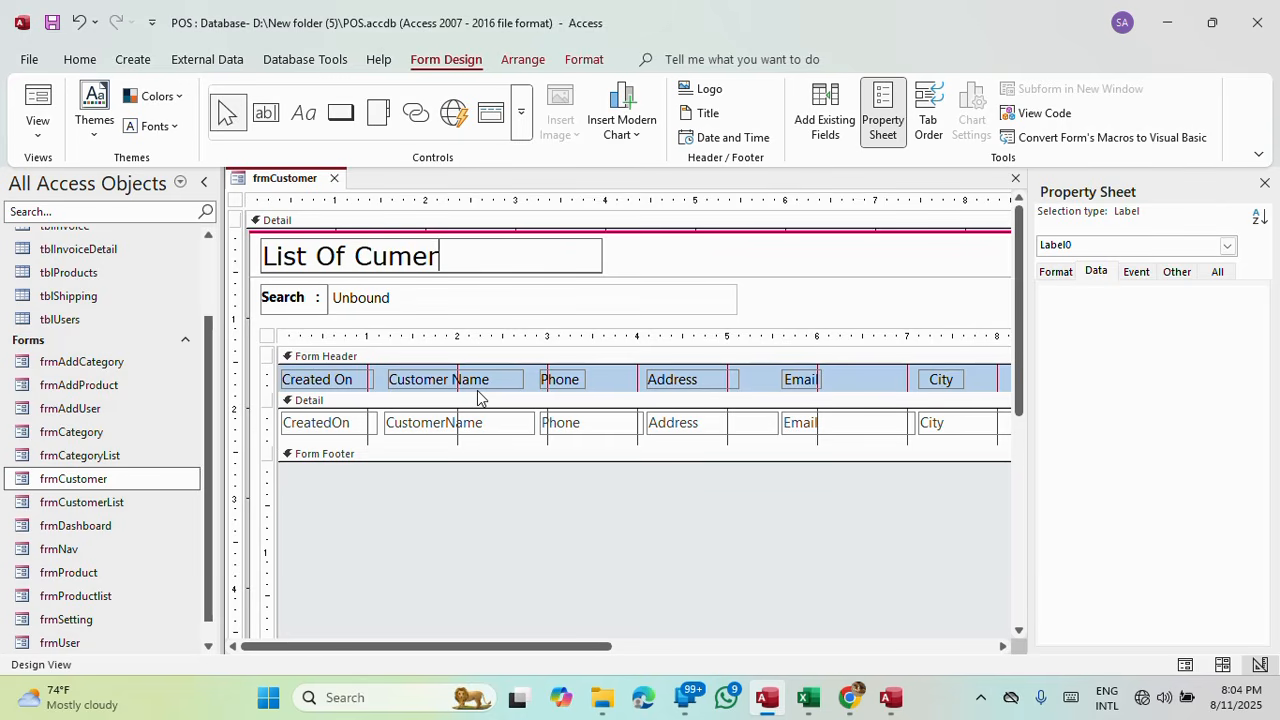
{"action": "key", "text": "BackSpace"}
{"action": "key", "text": "BackSpace"}
{"action": "key", "text": "BackSpace"}
{"action": "key", "text": "BackSpace"}
{"action": "type", "text": "usrte"}
{"action": "key", "text": "BackSpace"}
{"action": "key", "text": "BackSpace"}
{"action": "key", "text": "BackSpace"}
{"action": "type", "text": "tomer"}
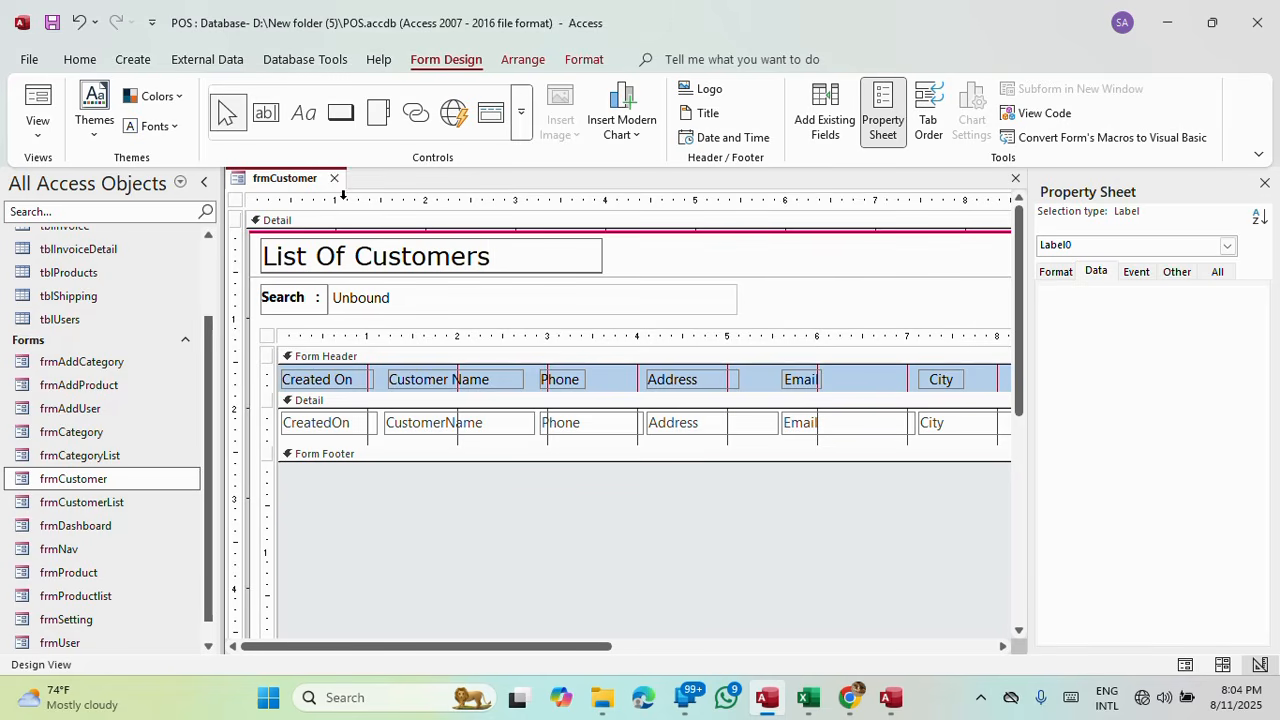
{"action": "right_click", "coordinate": [275, 178]}
{"action": "left_click", "coordinate": [312, 186]}
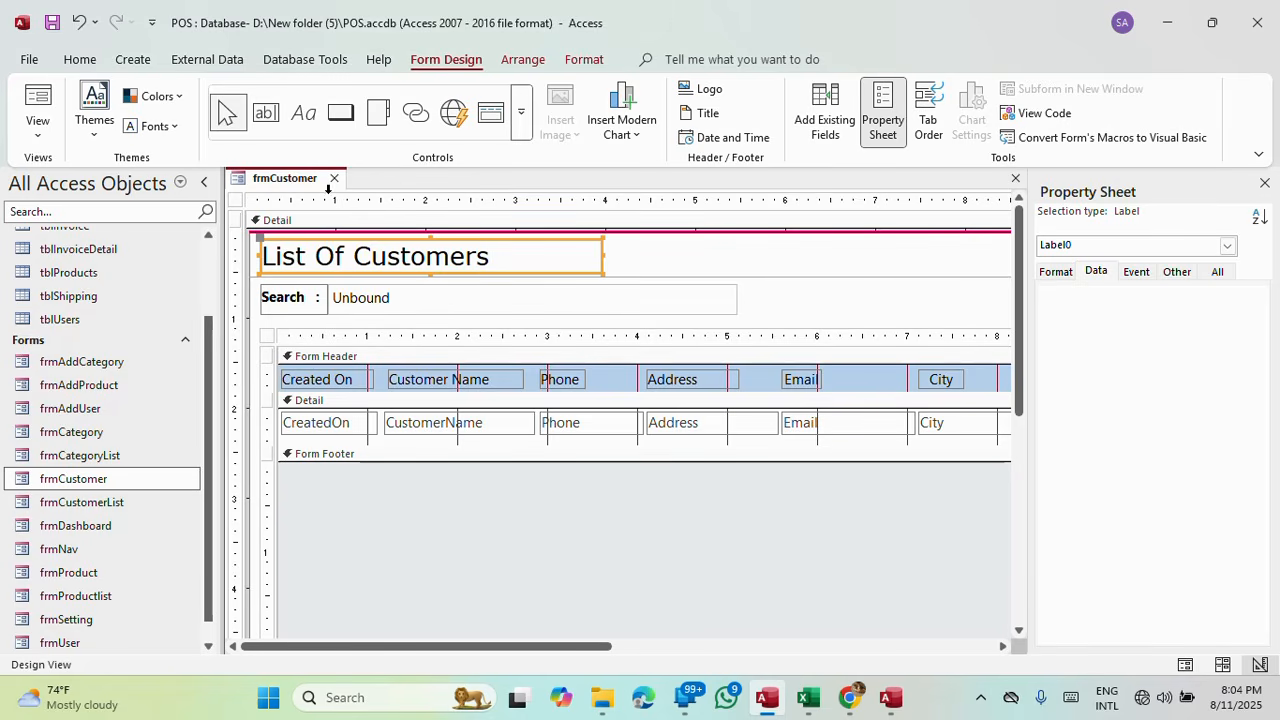
Check the column layout of frmCustomer in a maximized Form View window, and close the form.
{"action": "left_click", "coordinate": [37, 105]}
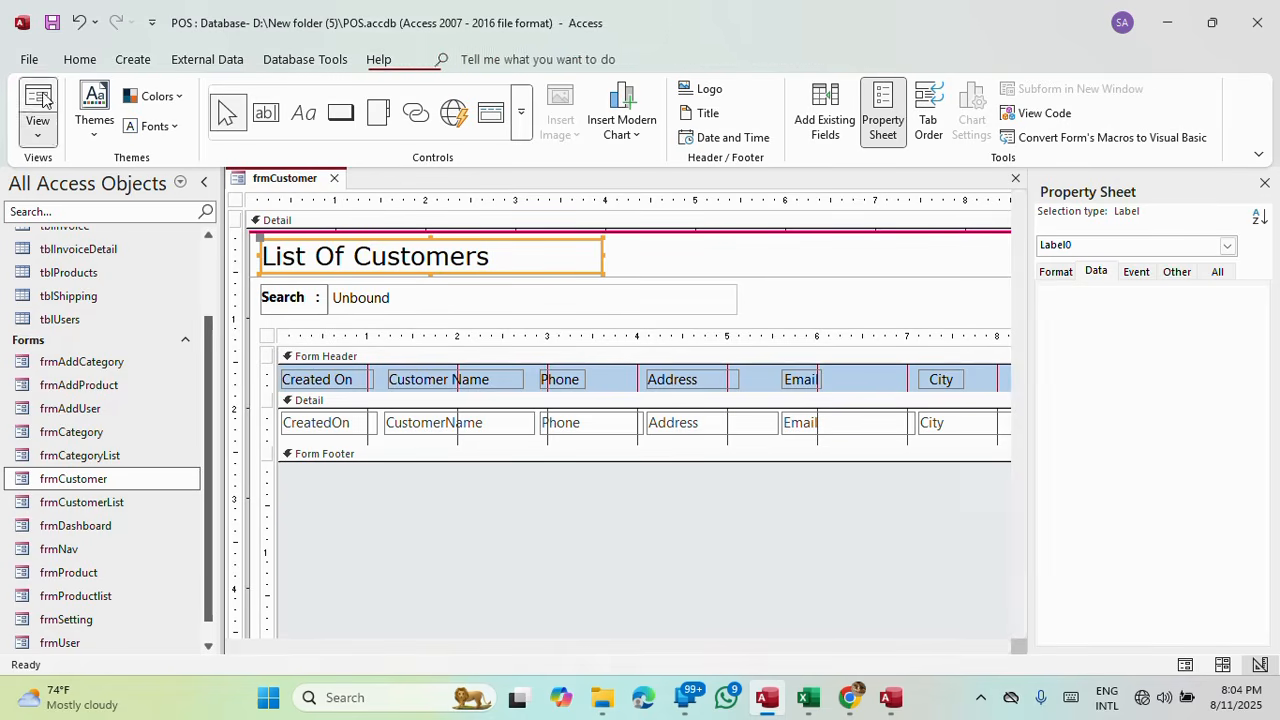
{"action": "left_click_drag", "start_coordinate": [973, 208], "coordinate": [870, 113]}
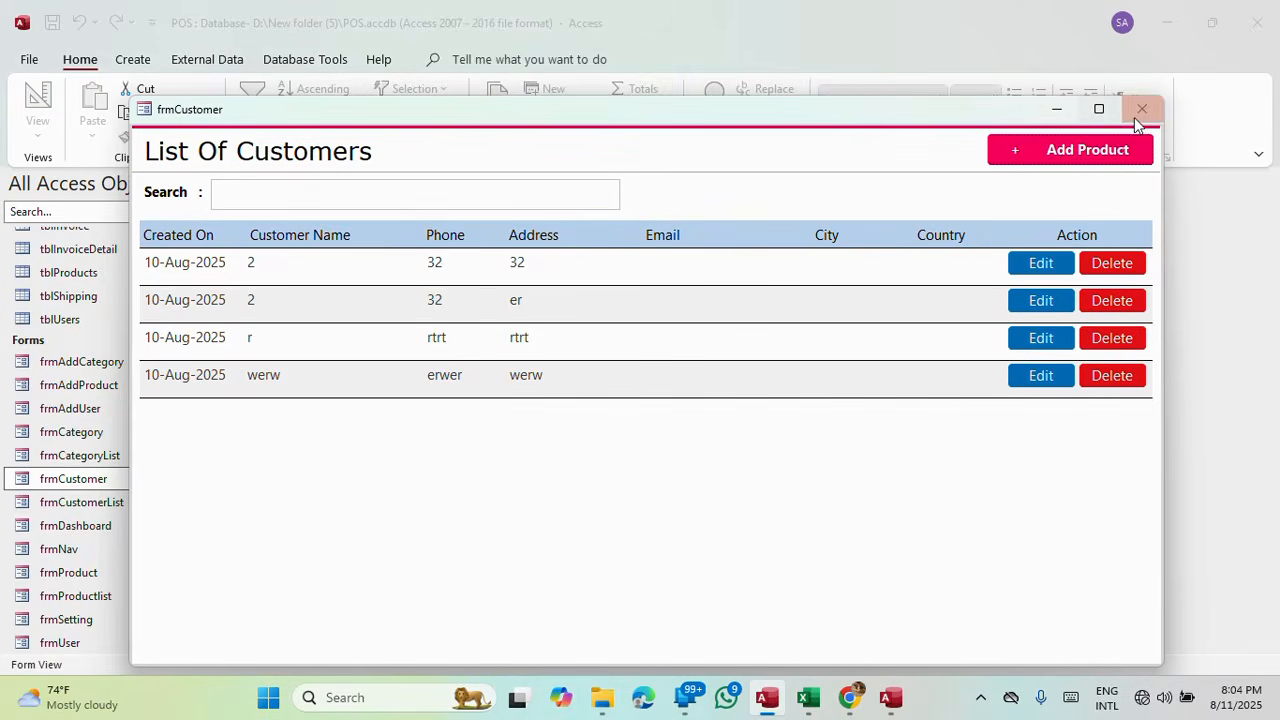
{"action": "left_click", "coordinate": [1099, 109]}
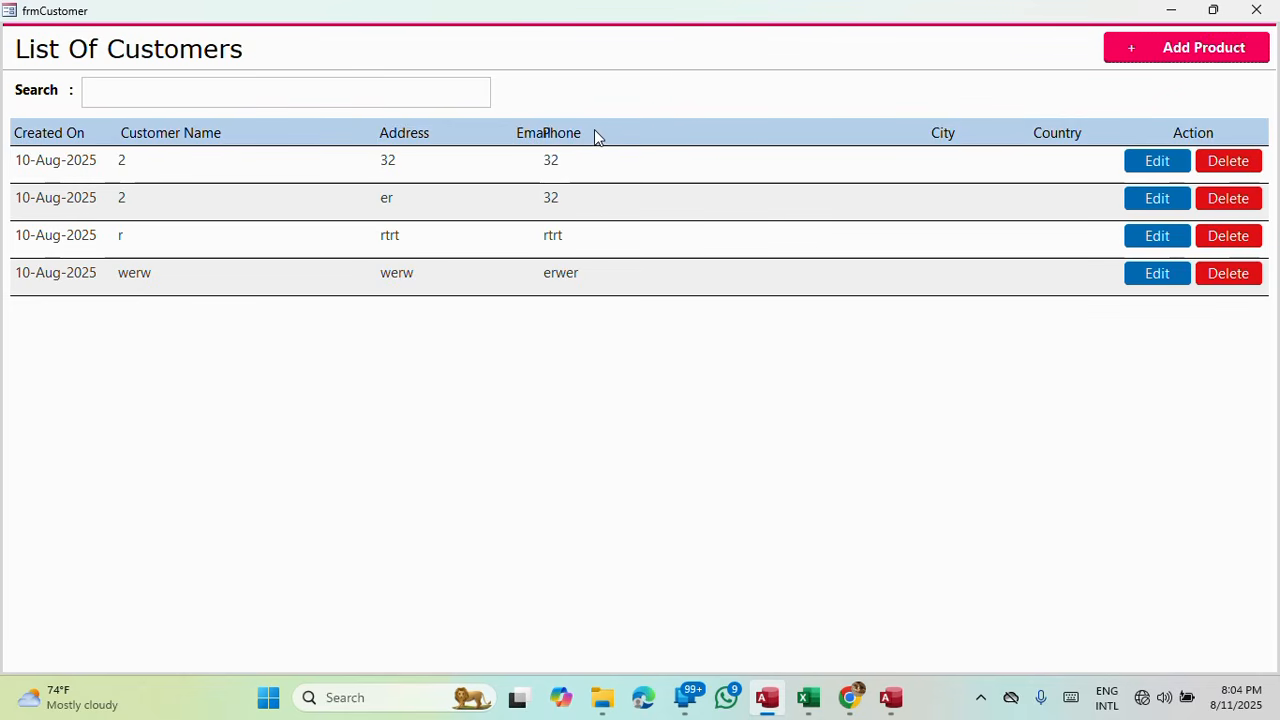
{"action": "right_click", "coordinate": [685, 10]}
{"action": "left_click", "coordinate": [726, 33]}
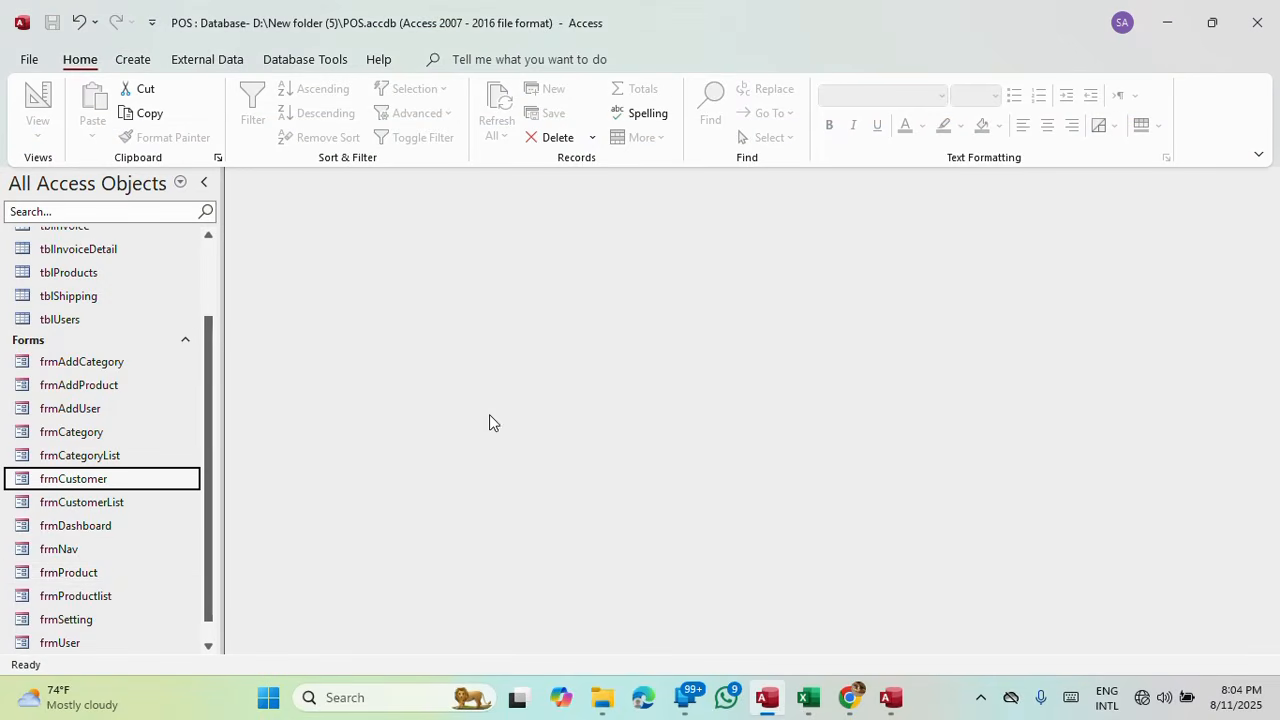
Open frmCustomerList in Design View, anchor the Phone text box and its header label Top Left, and preview the form.
{"action": "right_click", "coordinate": [81, 505]}
{"action": "left_click", "coordinate": [166, 271]}
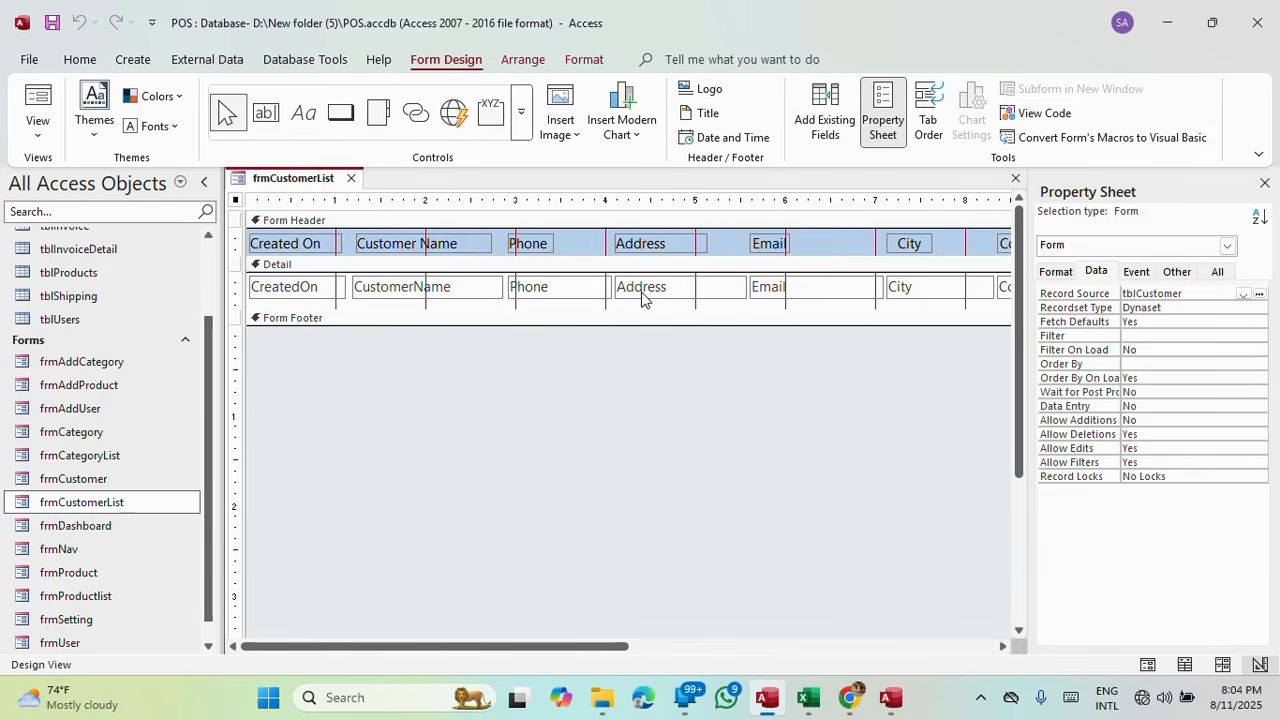
{"action": "left_click", "coordinate": [547, 295]}
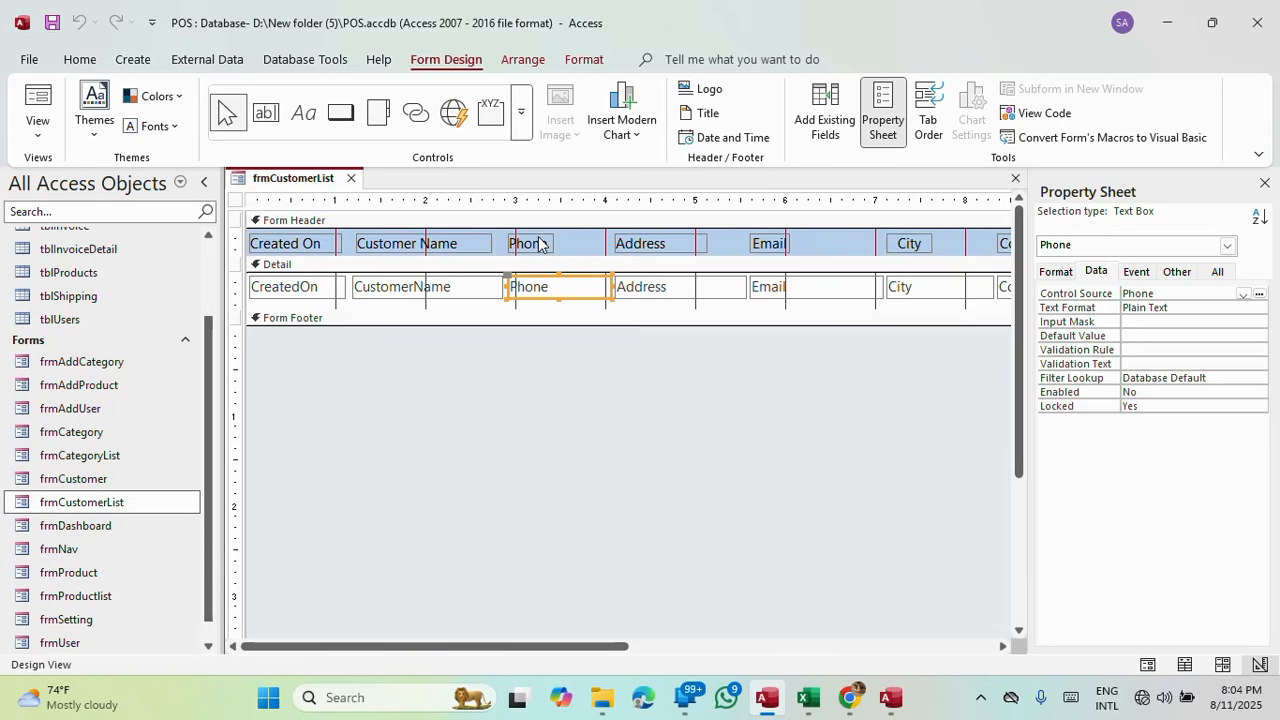
{"action": "left_click", "coordinate": [540, 245], "text": "shift"}
{"action": "left_click", "coordinate": [522, 59]}
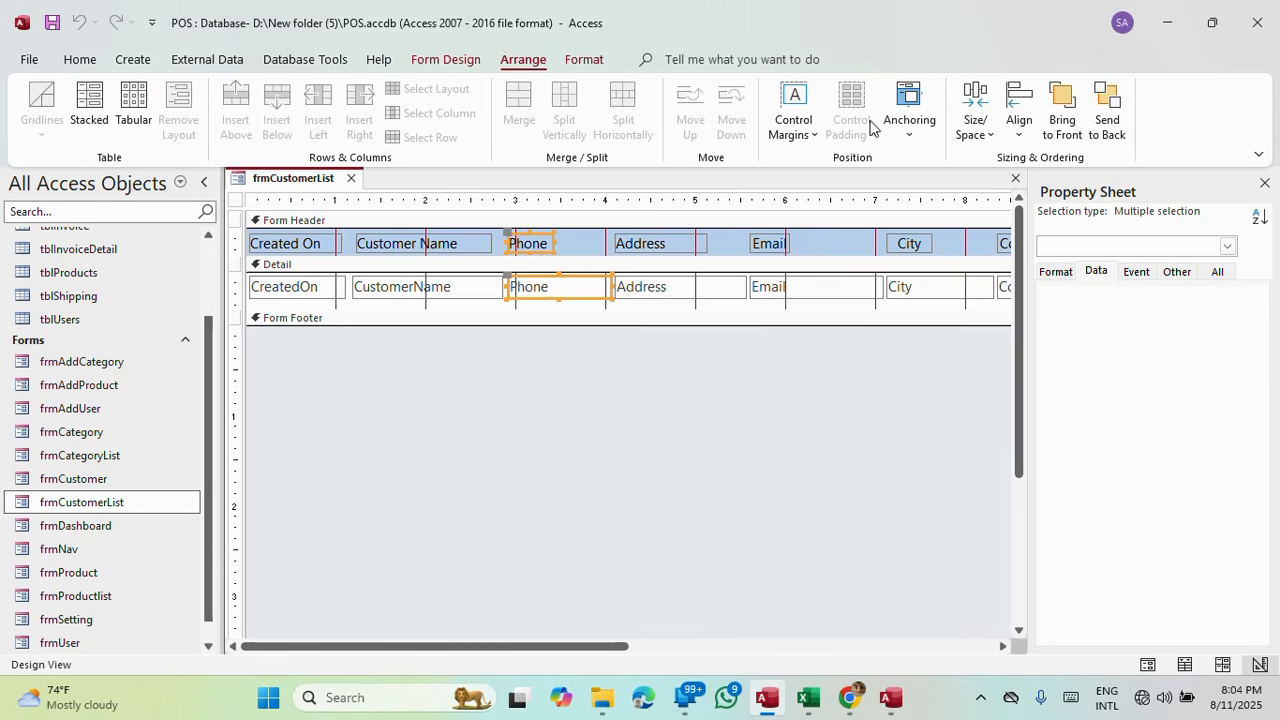
{"action": "left_click", "coordinate": [909, 112]}
{"action": "left_click", "coordinate": [838, 172]}
{"action": "left_click", "coordinate": [445, 59]}
{"action": "left_click", "coordinate": [37, 110]}
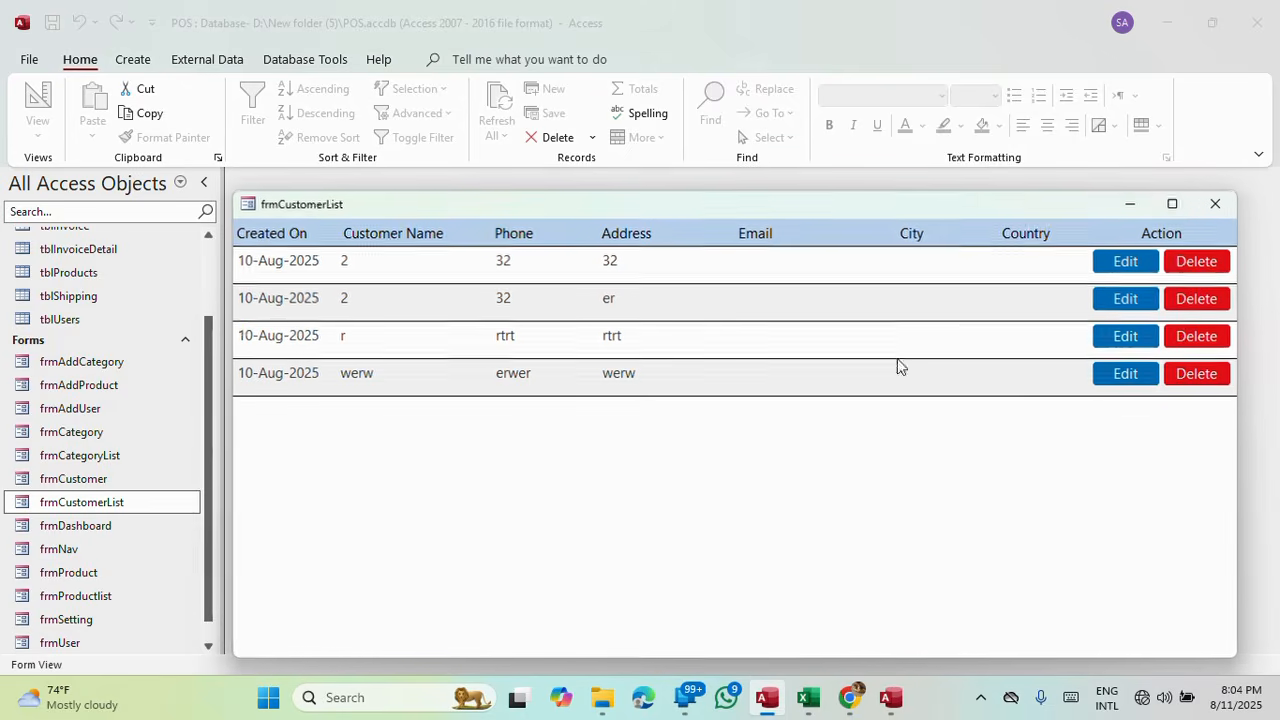
Check frmCustomerList at maximized size, return it to Design View, and anchor the Email text box and its header label Top Right.
{"action": "left_click", "coordinate": [1168, 204]}
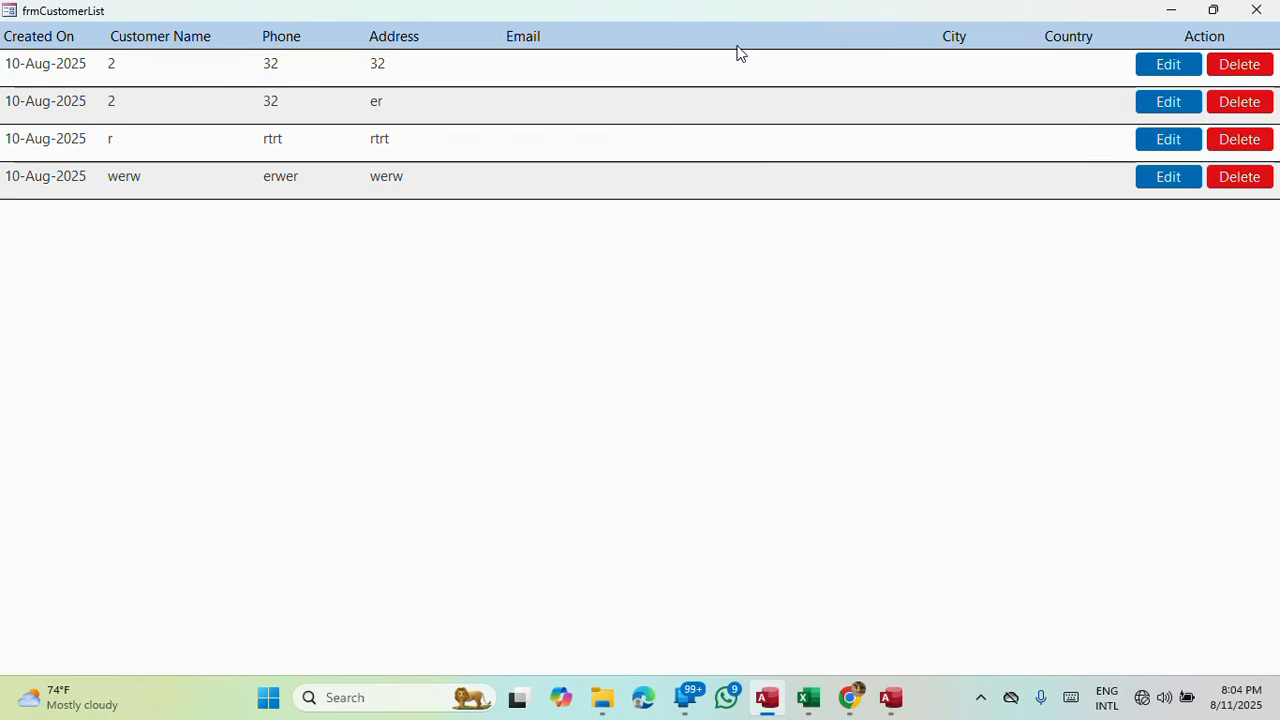
{"action": "right_click", "coordinate": [655, 11]}
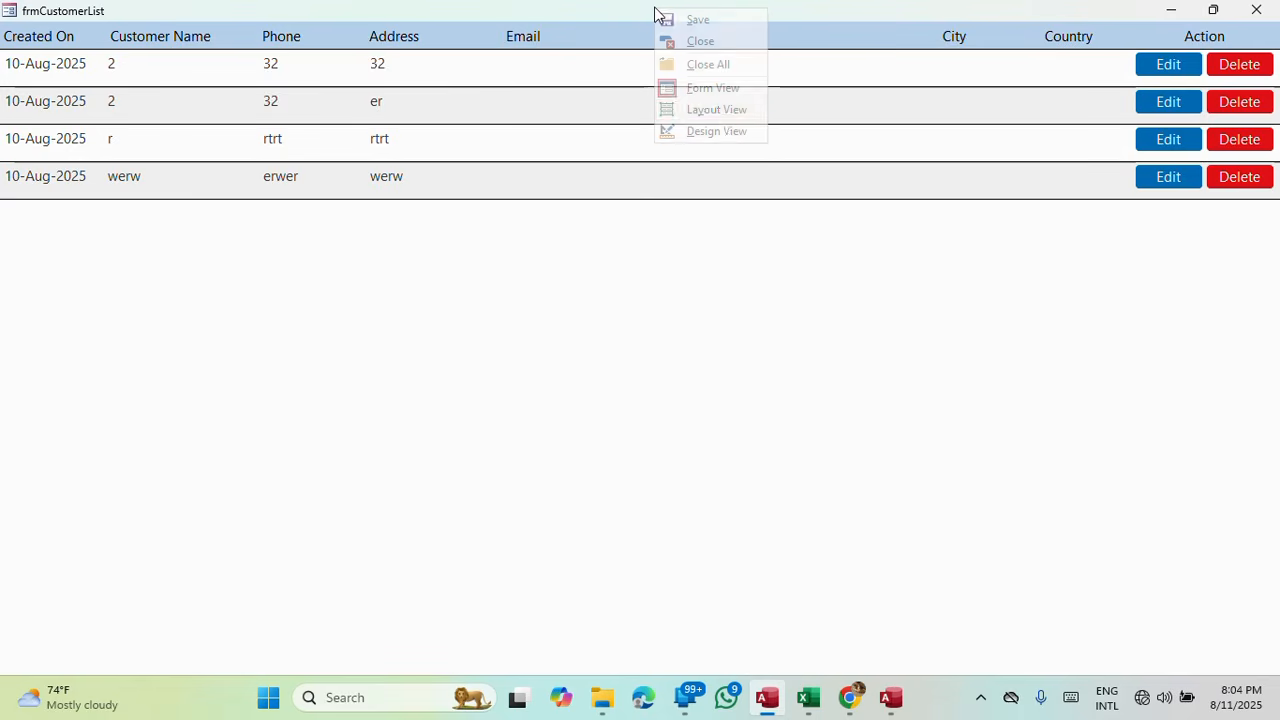
{"action": "left_click", "coordinate": [717, 131]}
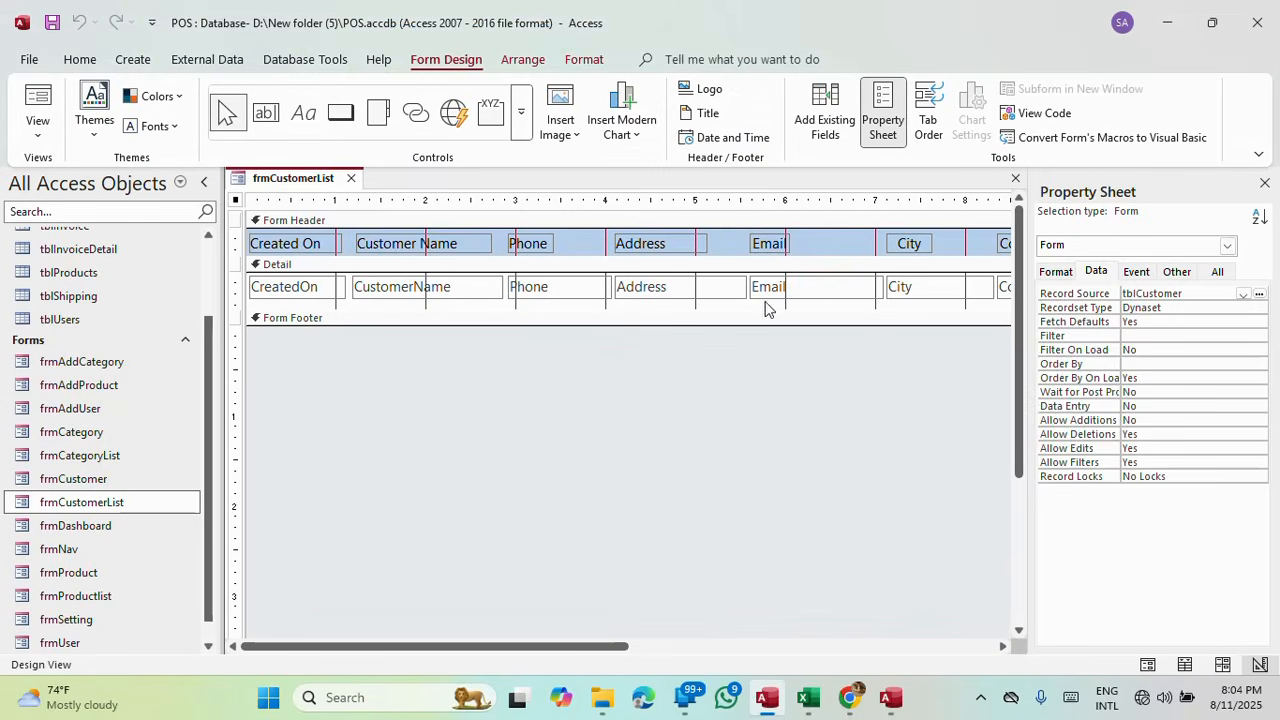
{"action": "left_click", "coordinate": [797, 297]}
{"action": "left_click", "coordinate": [778, 250], "text": "shift"}
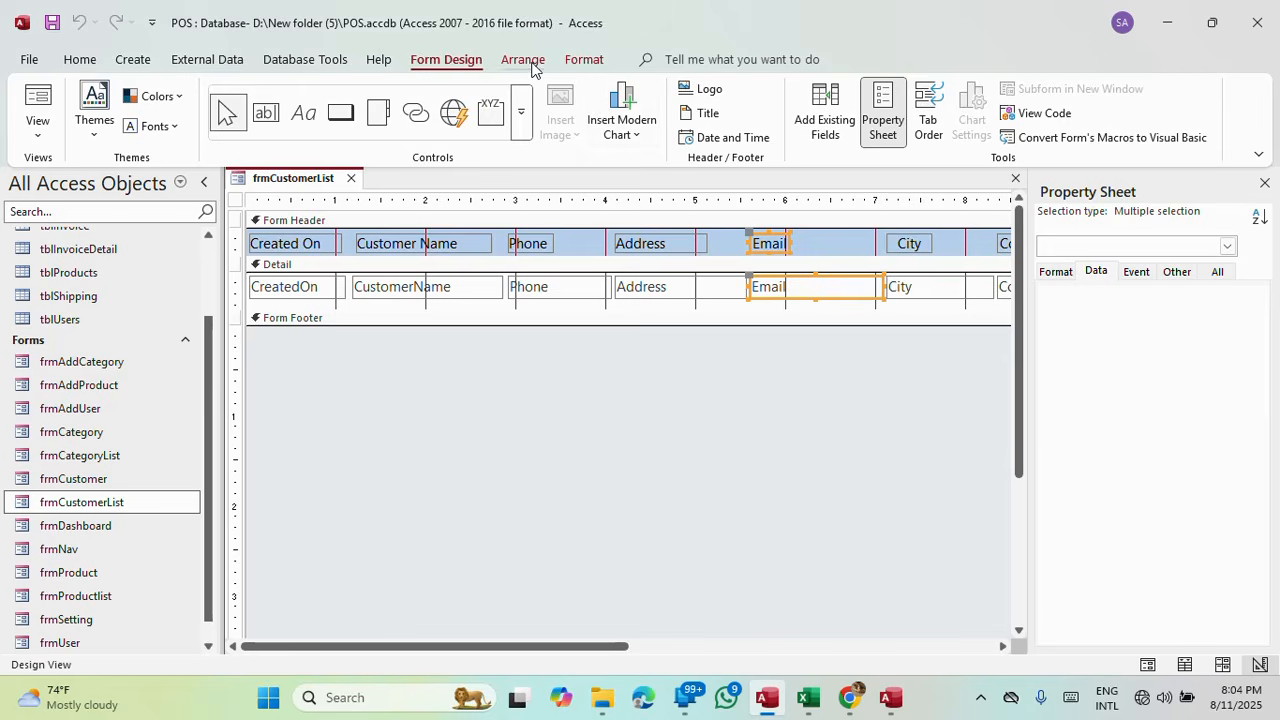
{"action": "left_click", "coordinate": [523, 59]}
{"action": "left_click", "coordinate": [897, 118]}
{"action": "left_click", "coordinate": [1148, 172]}
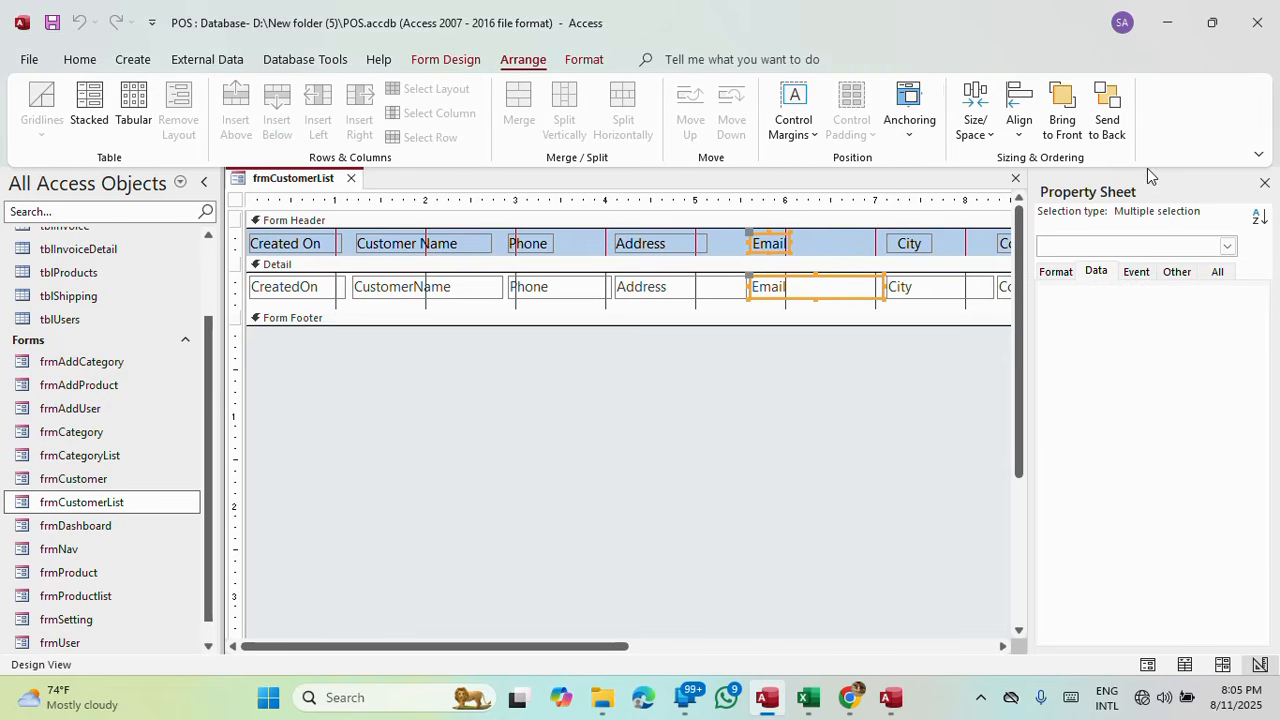
Preview frmCustomerList in a maximized Form View window and close it with its design changes saved.
{"action": "left_click", "coordinate": [445, 59]}
{"action": "left_click", "coordinate": [38, 105]}
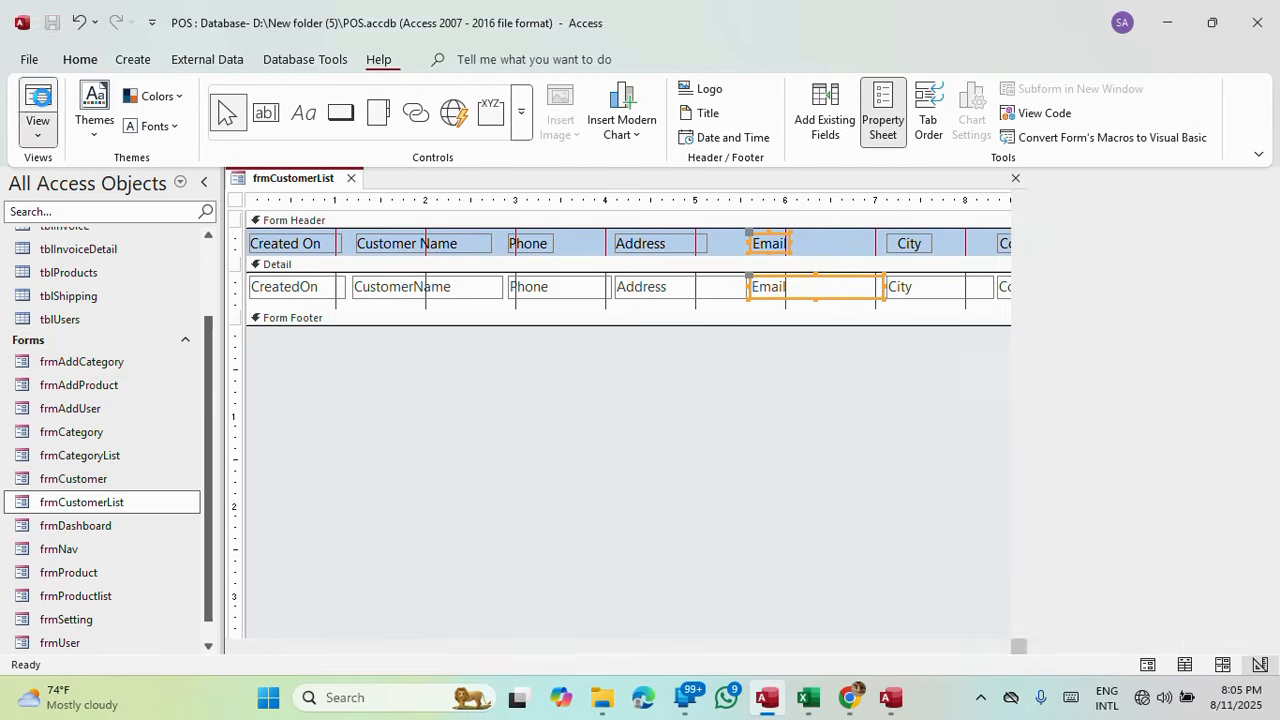
{"action": "left_click", "coordinate": [1173, 204]}
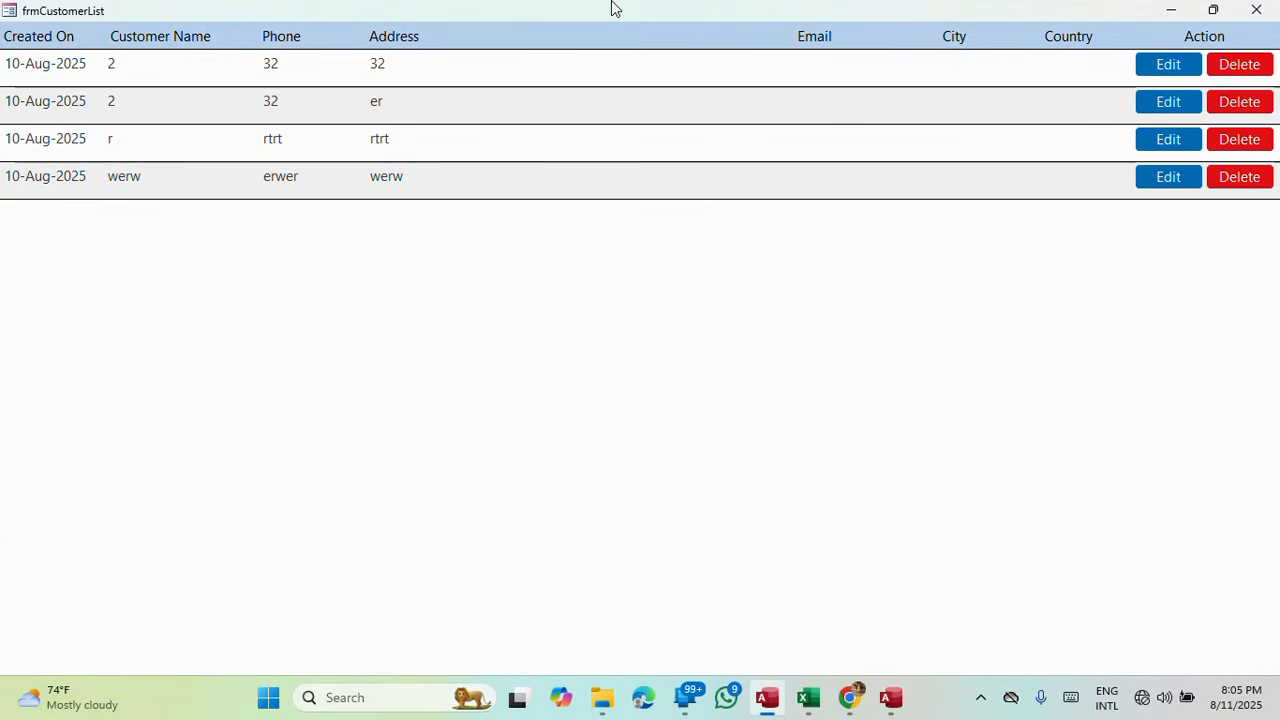
{"action": "left_click", "coordinate": [1256, 10]}
{"action": "left_click", "coordinate": [563, 402]}
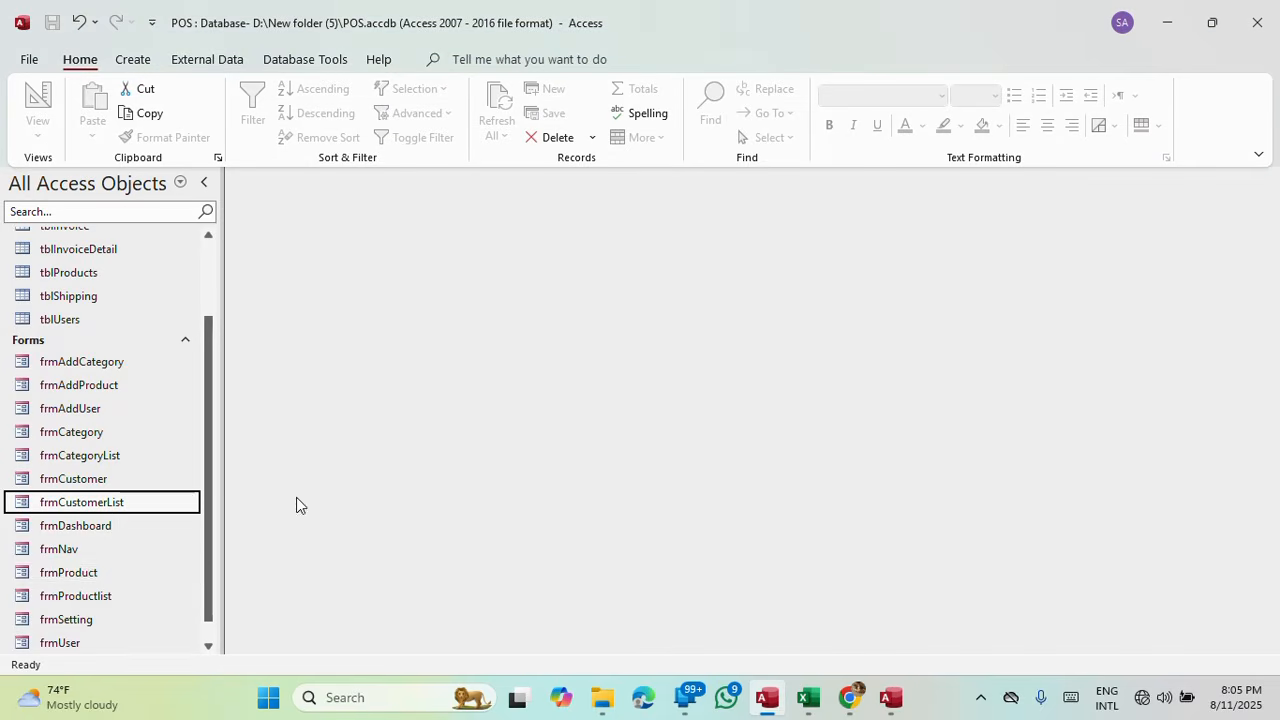
{"action": "double_click", "coordinate": [70, 550]}
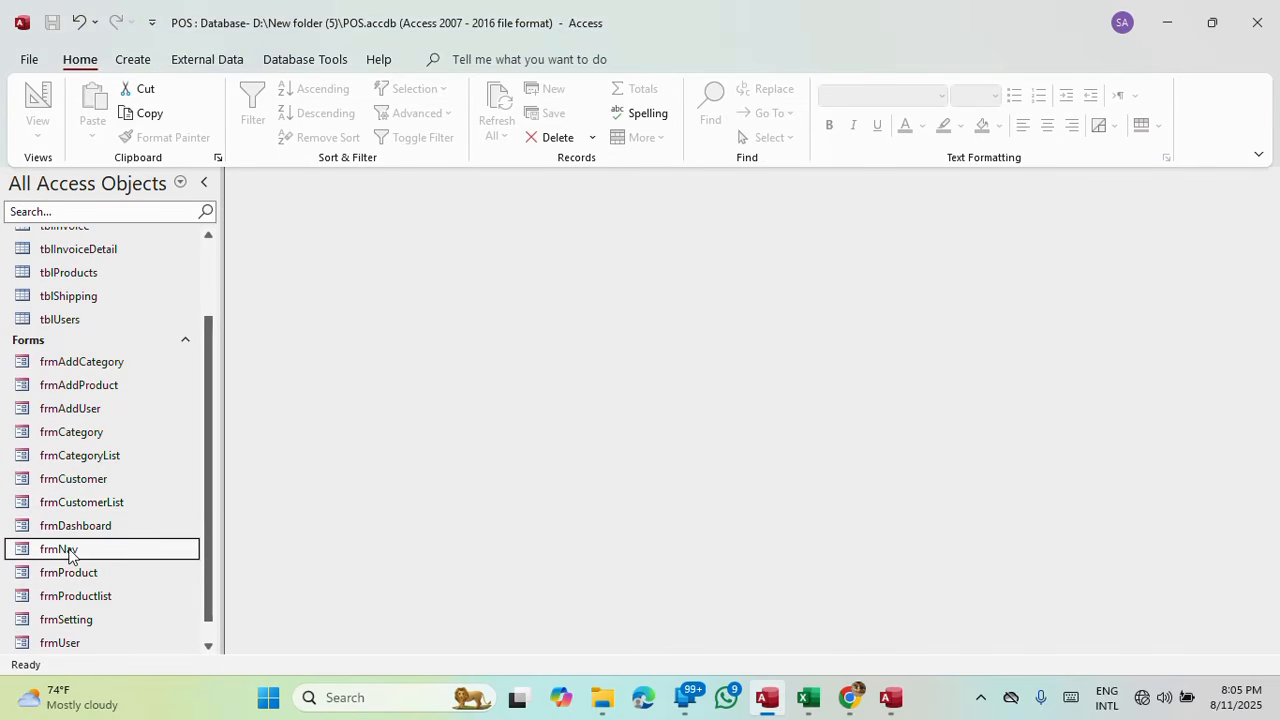
{"action": "right_click", "coordinate": [420, 8]}
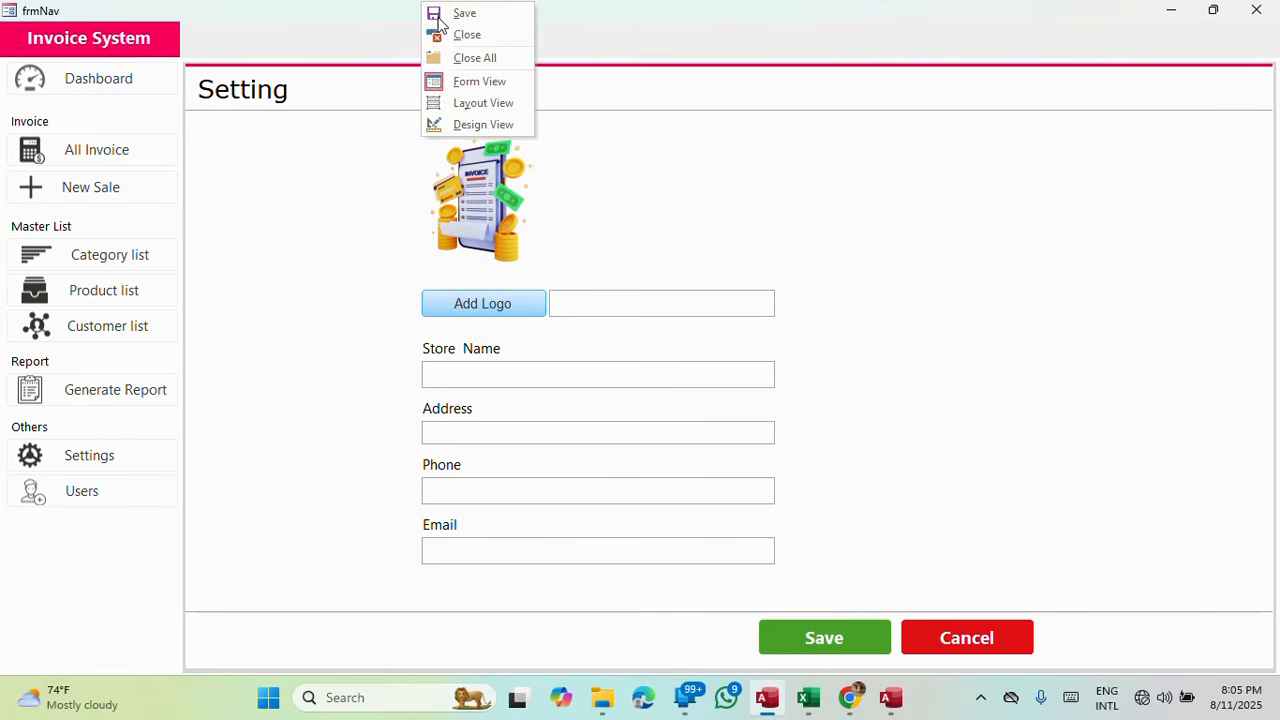
{"action": "left_click", "coordinate": [457, 34]}
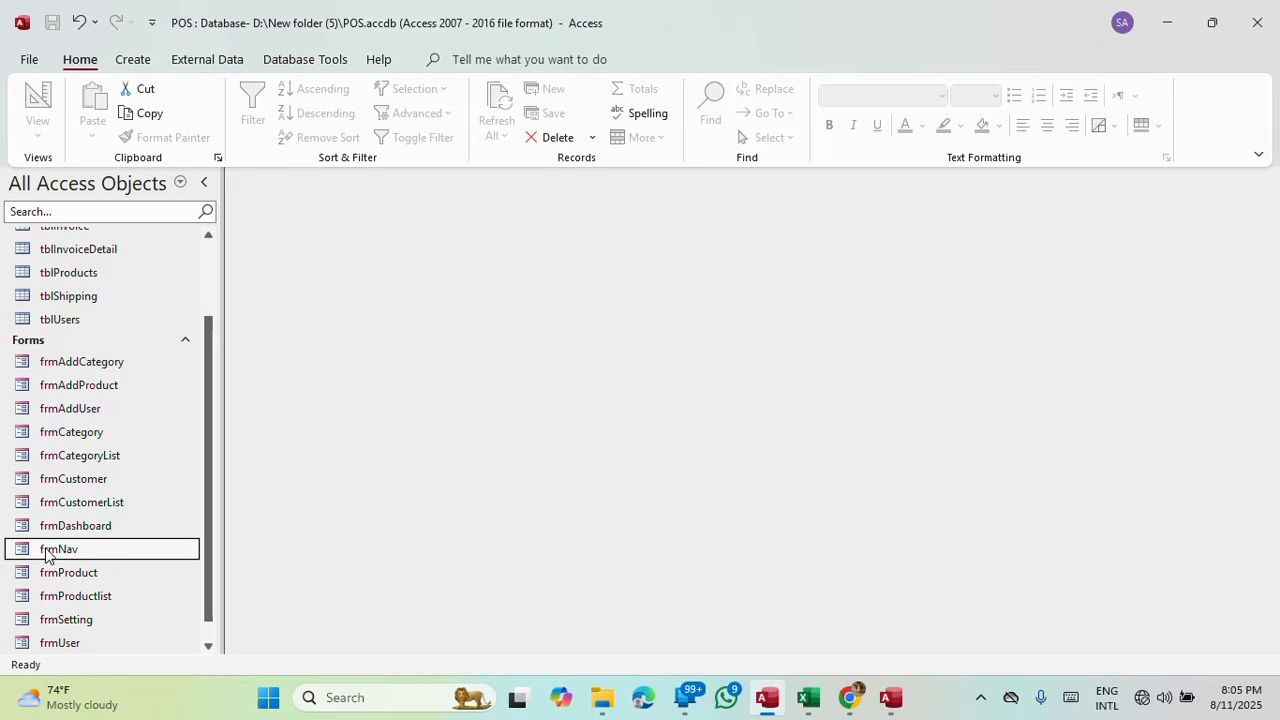
Open frmNav in Design View and set the navigation target of button N1 to frmCustomer.
{"action": "right_click", "coordinate": [47, 555]}
{"action": "left_click", "coordinate": [112, 309]}
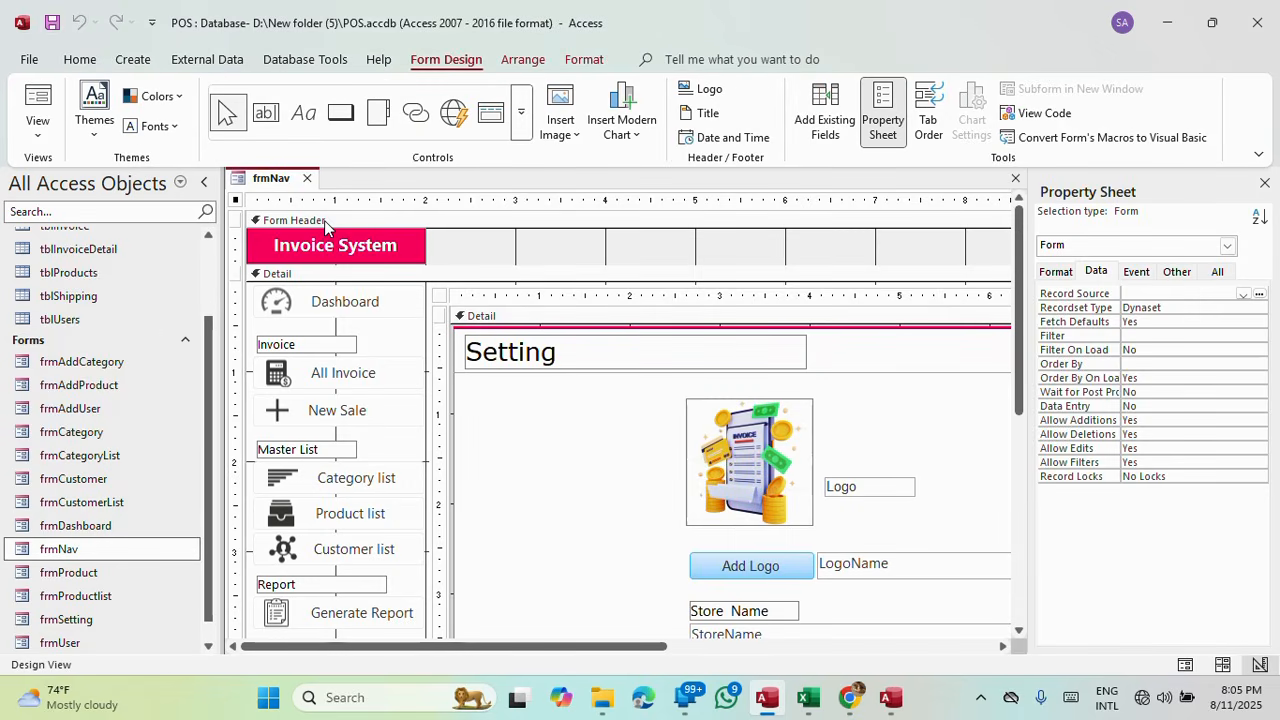
{"action": "left_click", "coordinate": [1227, 246]}
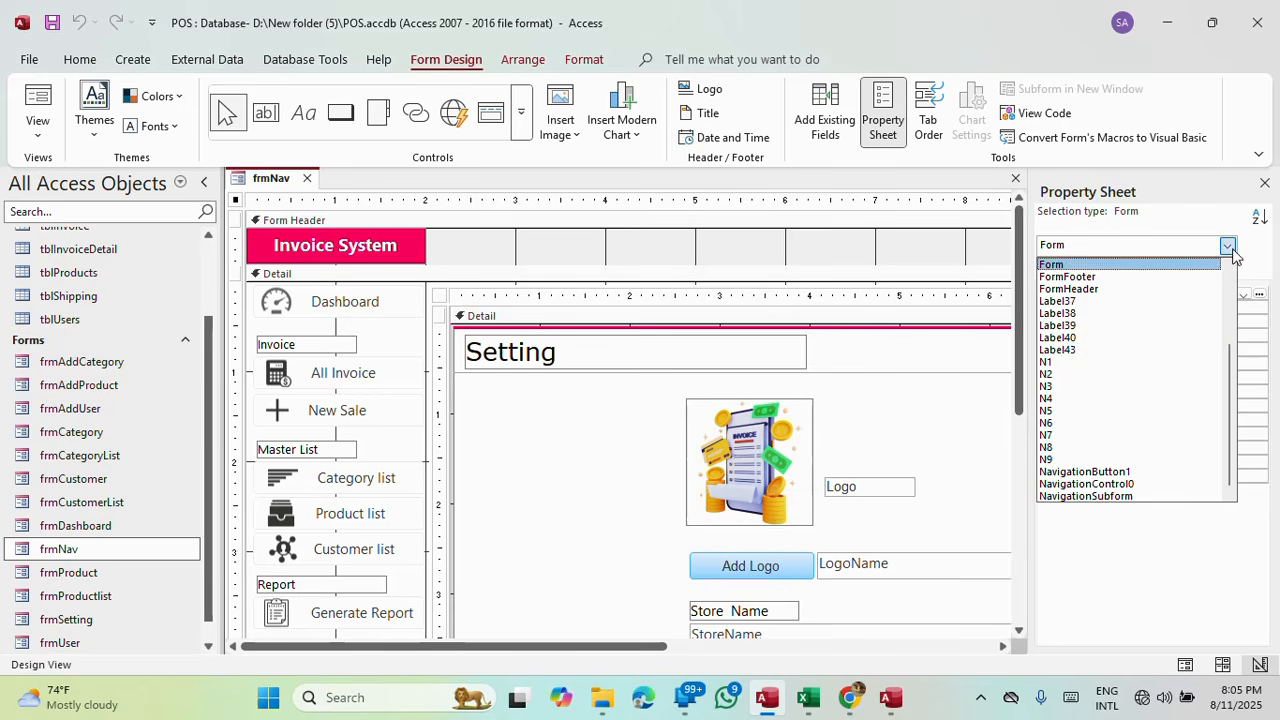
{"action": "left_click", "coordinate": [1076, 365]}
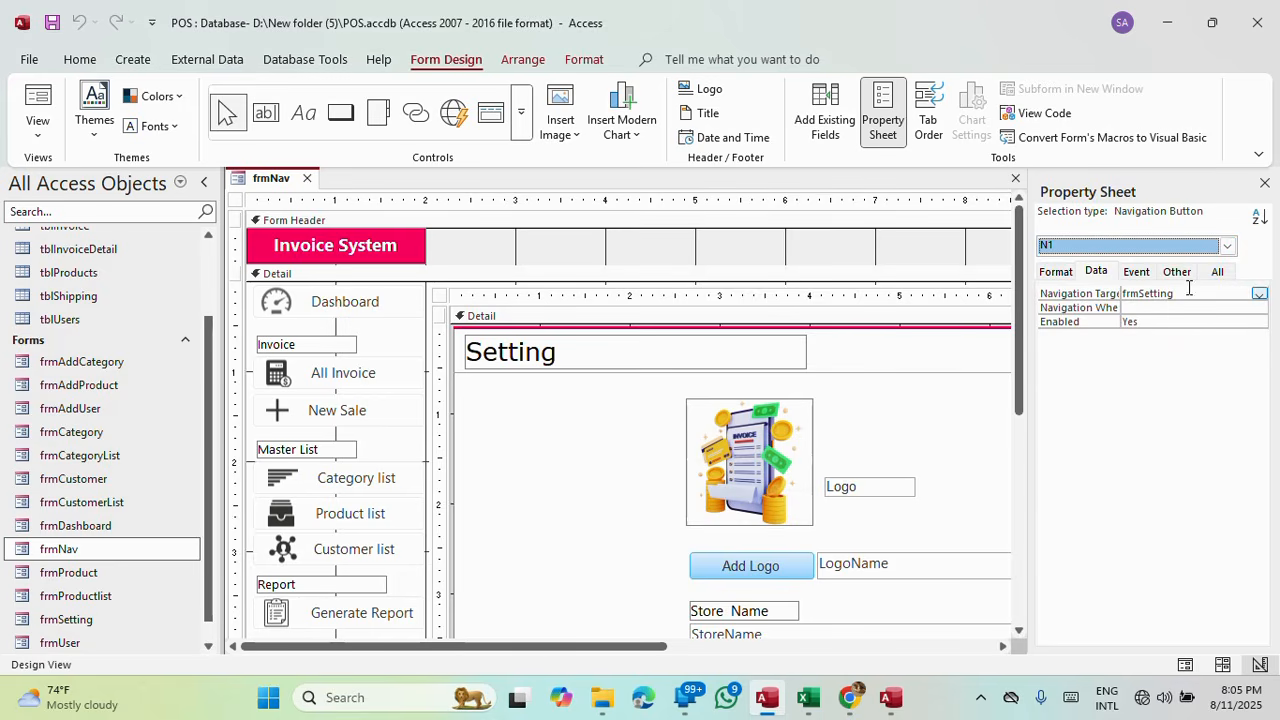
{"action": "left_click", "coordinate": [1259, 294]}
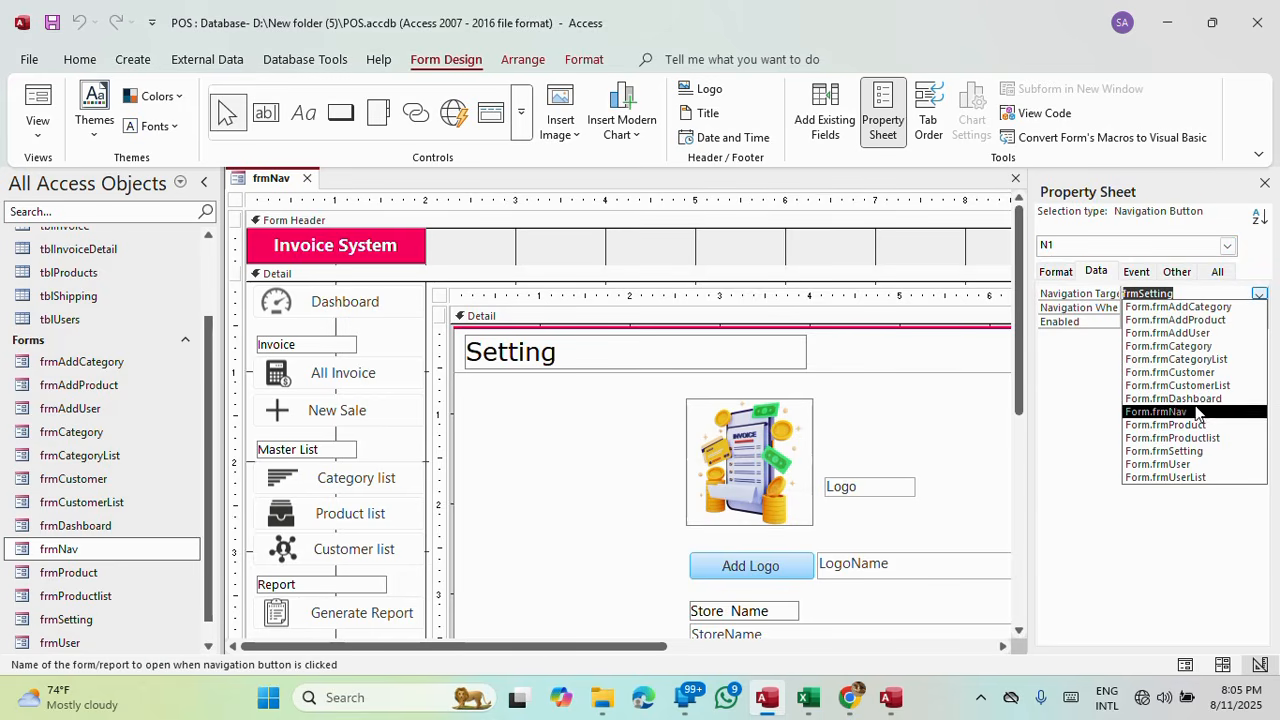
{"action": "left_click", "coordinate": [1205, 373]}
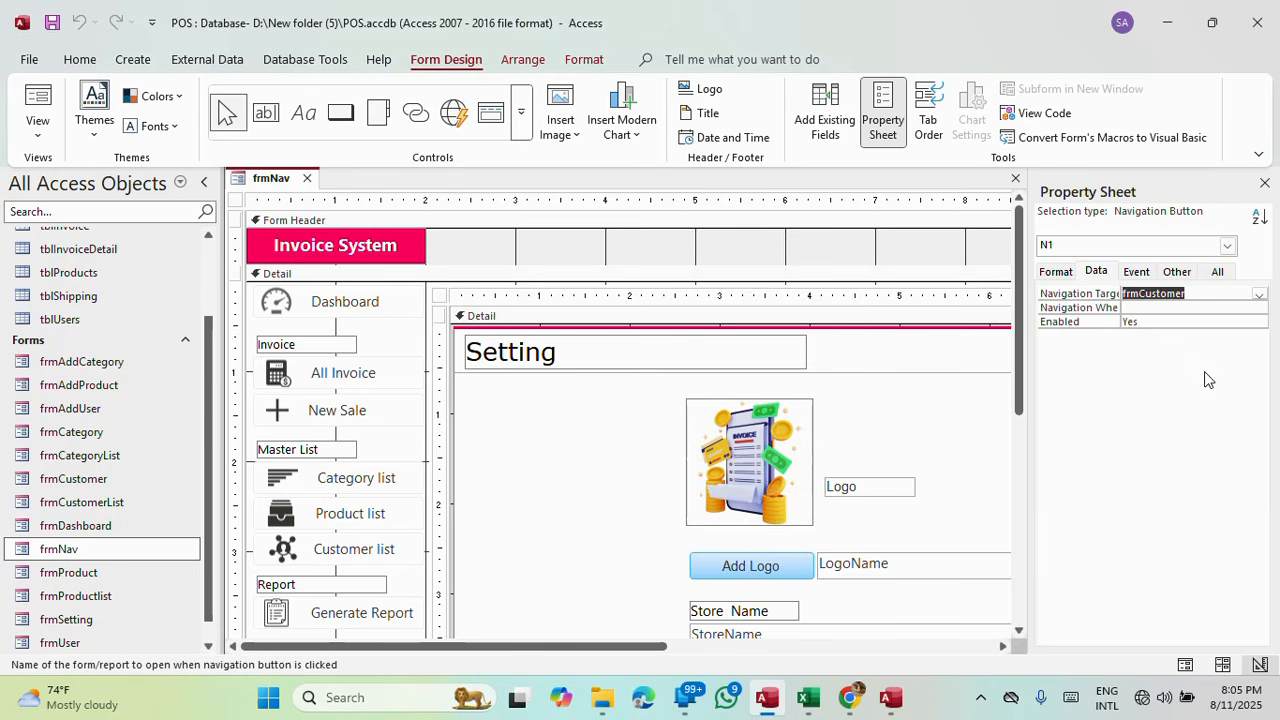
{"action": "left_click", "coordinate": [1162, 322]}
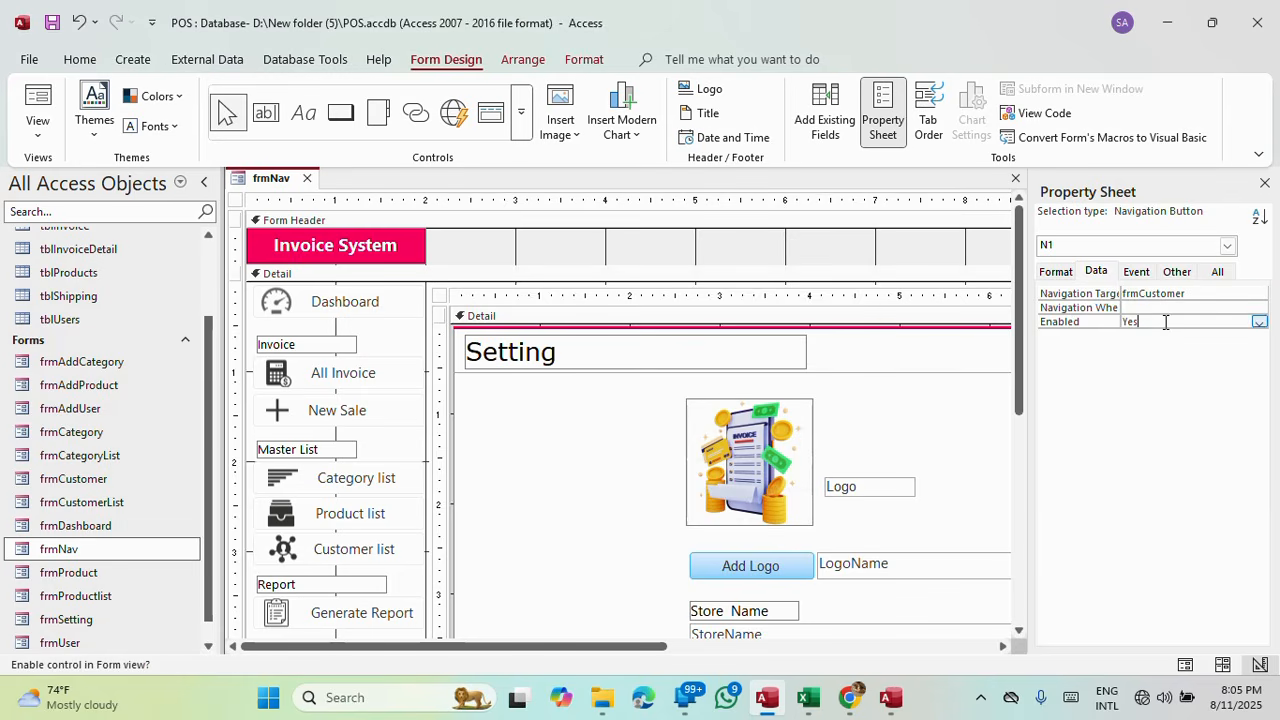
Preview the customer list inside frmNav in Form View and close the form with its change saved.
{"action": "left_click", "coordinate": [38, 108]}
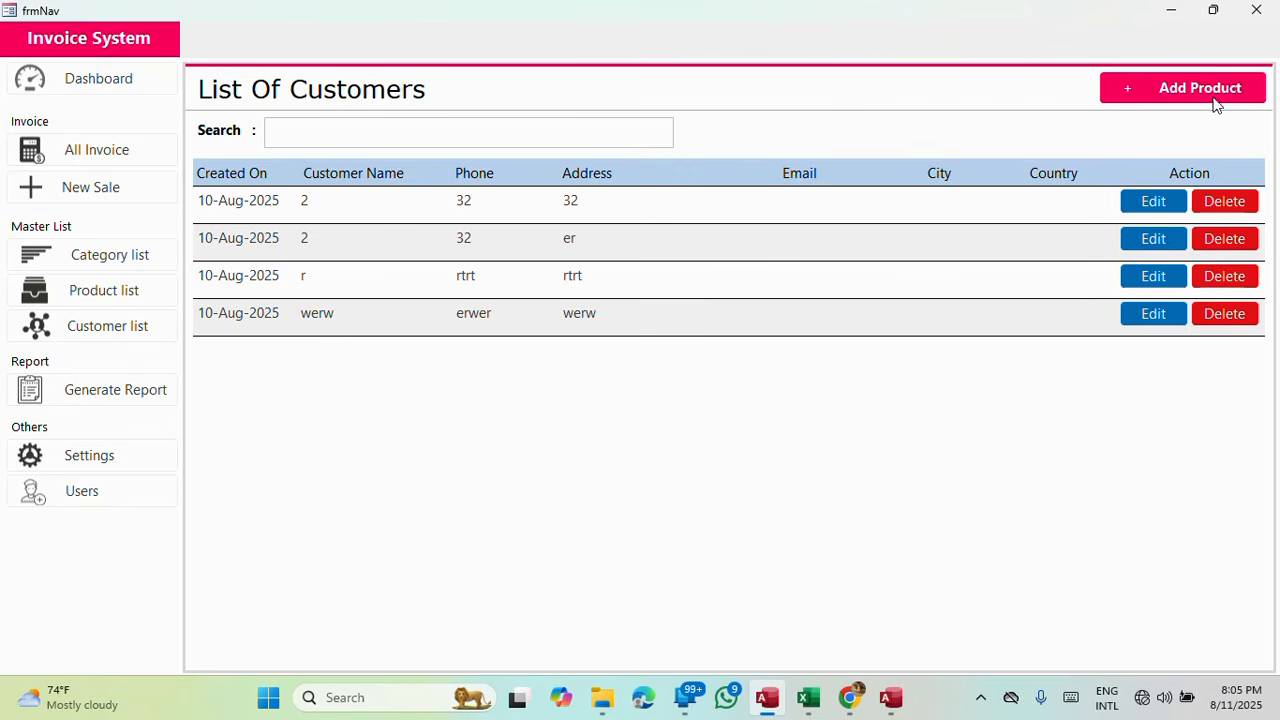
{"action": "right_click", "coordinate": [720, 8]}
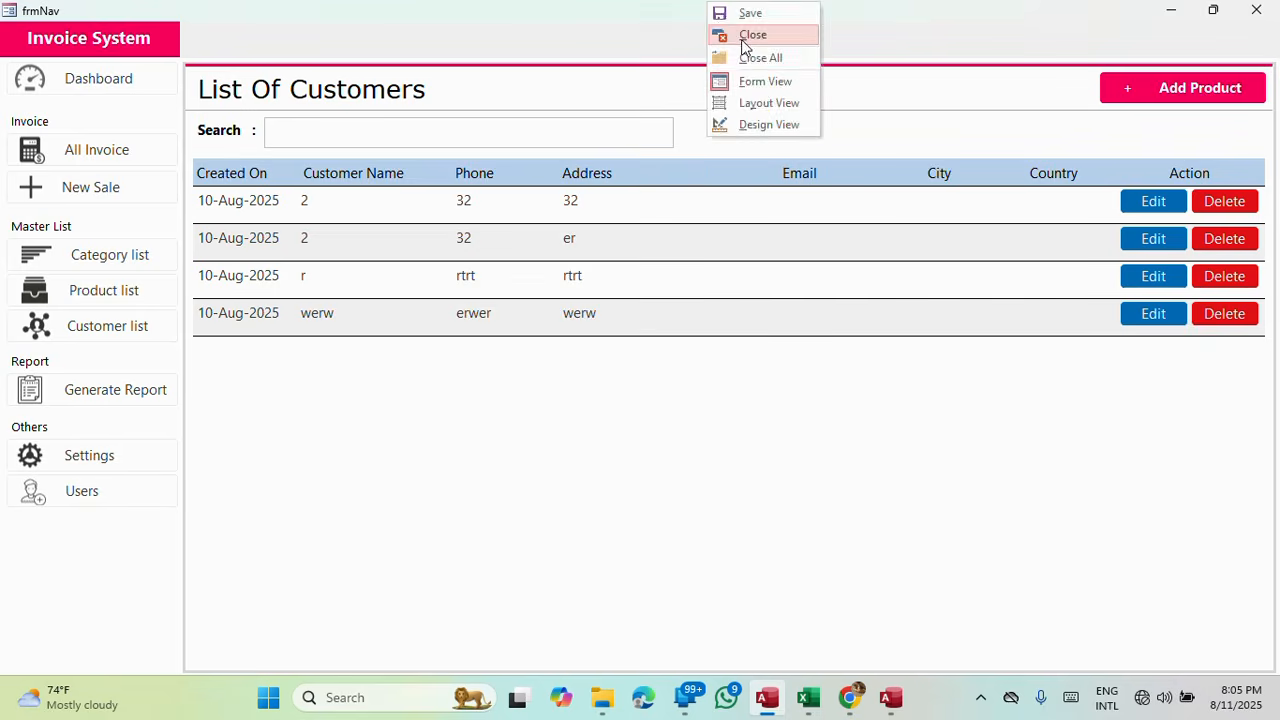
{"action": "left_click", "coordinate": [745, 36]}
{"action": "left_click", "coordinate": [545, 399]}
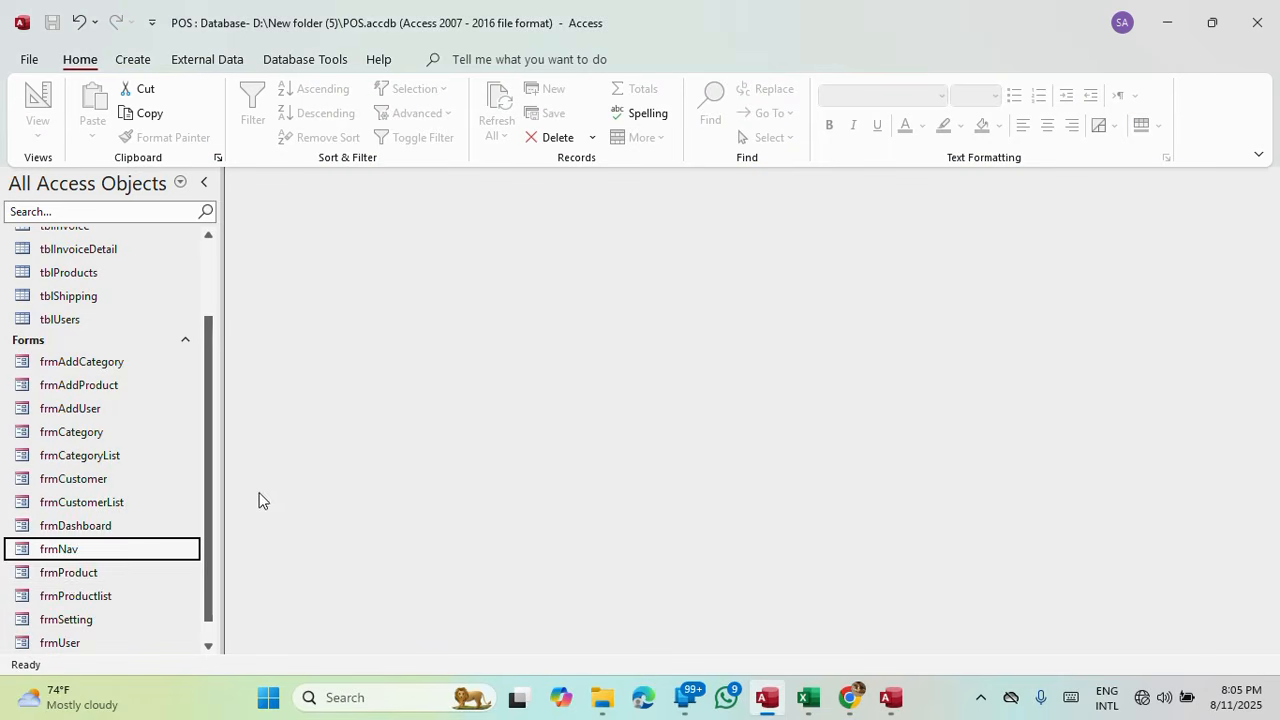
Open frmCustomer in Design View and change the Add Product button's caption to "Add Customer".
{"action": "right_click", "coordinate": [100, 480]}
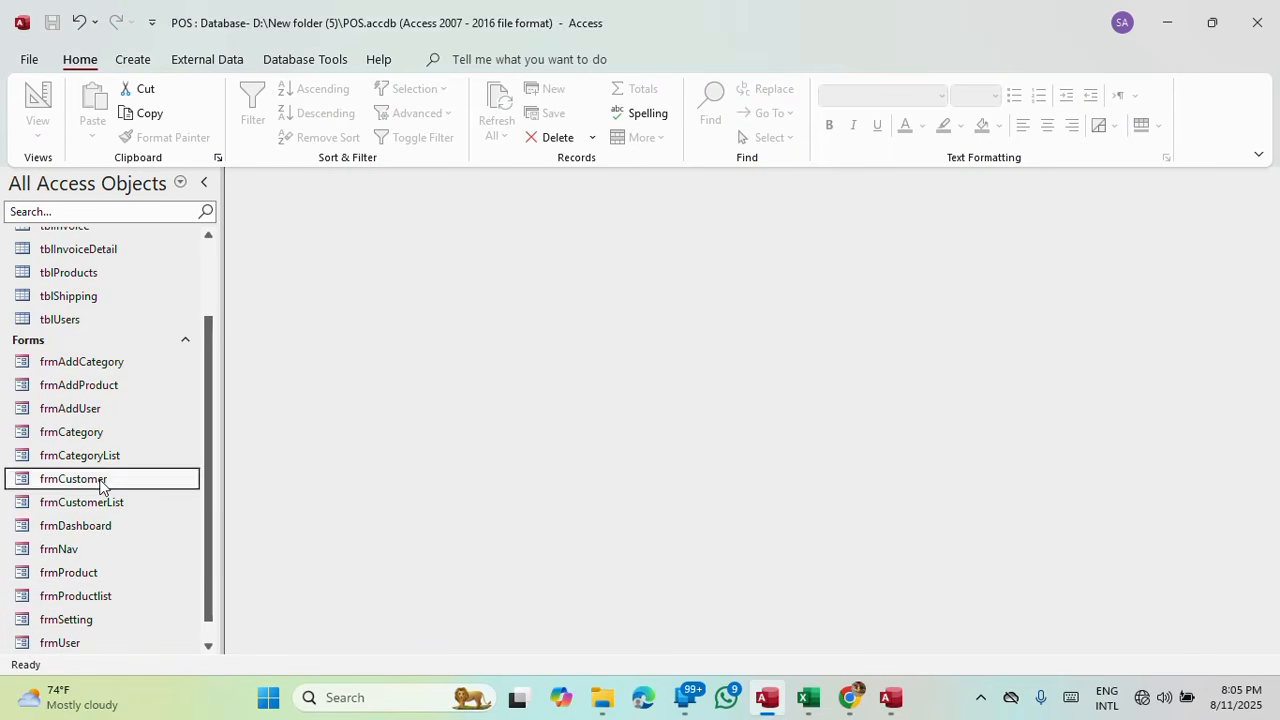
{"action": "left_click", "coordinate": [176, 253]}
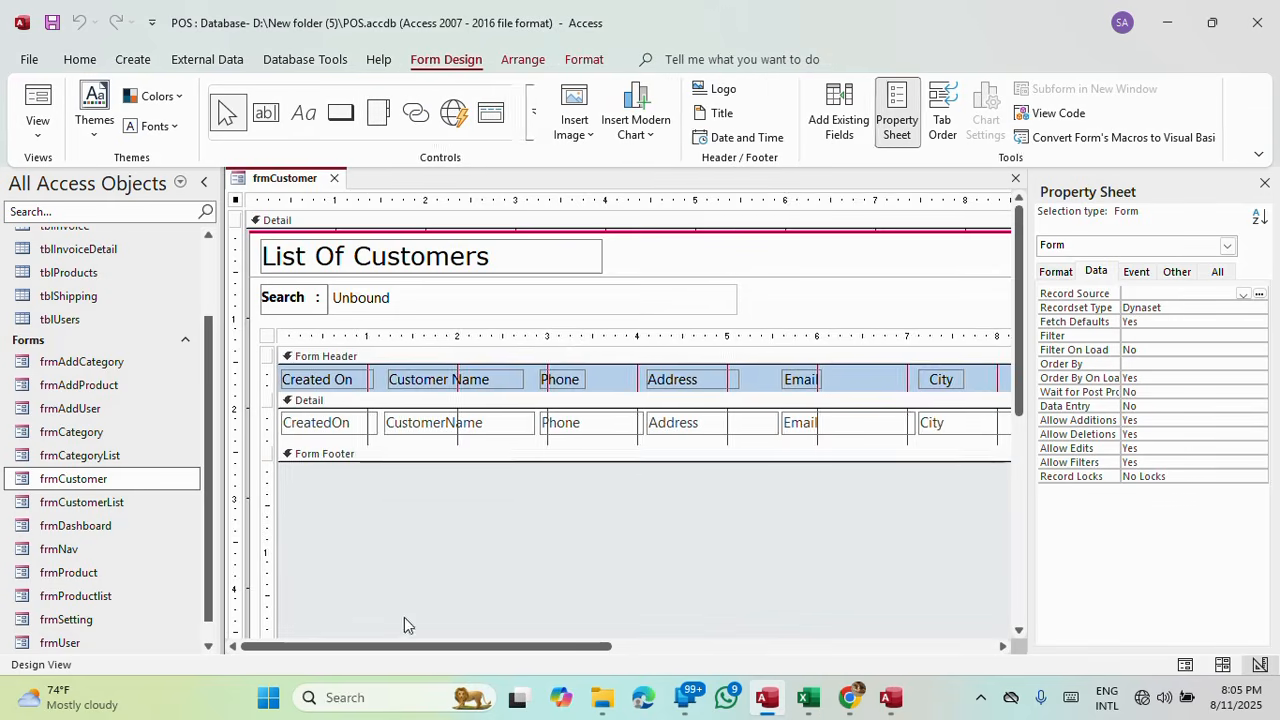
{"action": "left_click_drag", "start_coordinate": [408, 651], "coordinate": [714, 654]}
{"action": "left_click", "coordinate": [766, 234]}
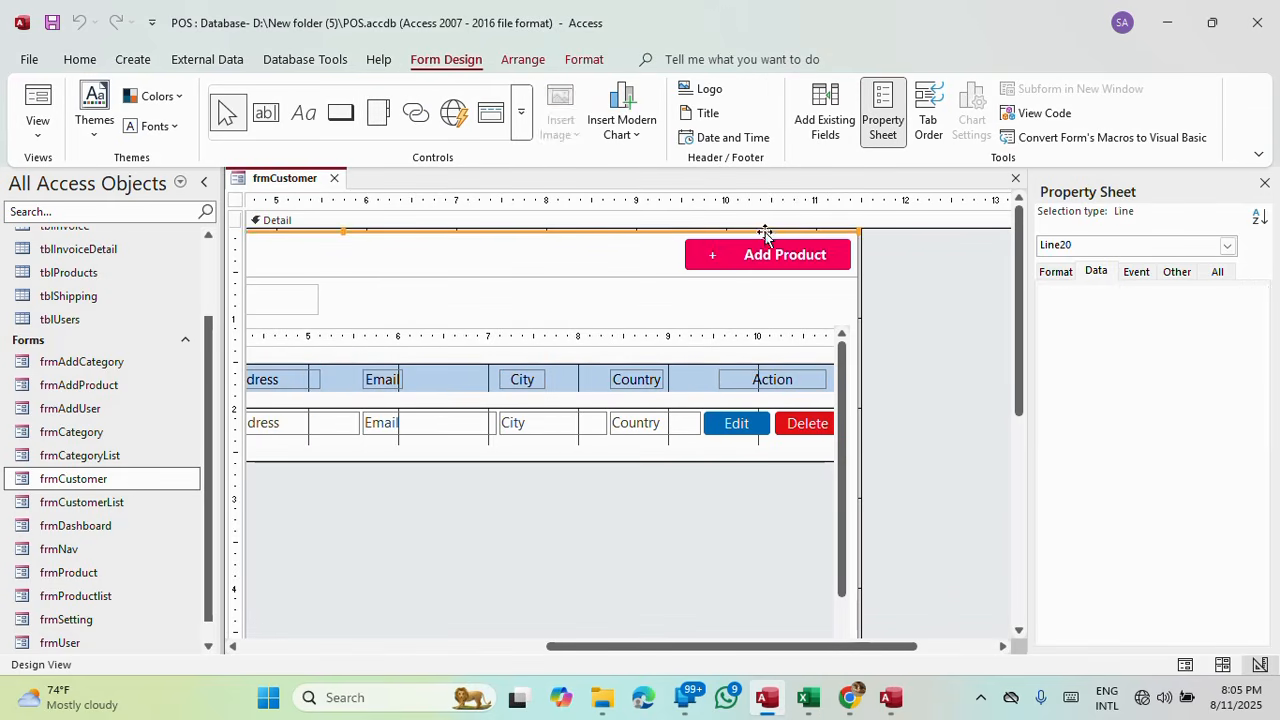
{"action": "left_click", "coordinate": [760, 251]}
{"action": "left_click", "coordinate": [826, 254]}
{"action": "left_click_drag", "start_coordinate": [826, 254], "coordinate": [777, 250]}
{"action": "type", "text": "C"}
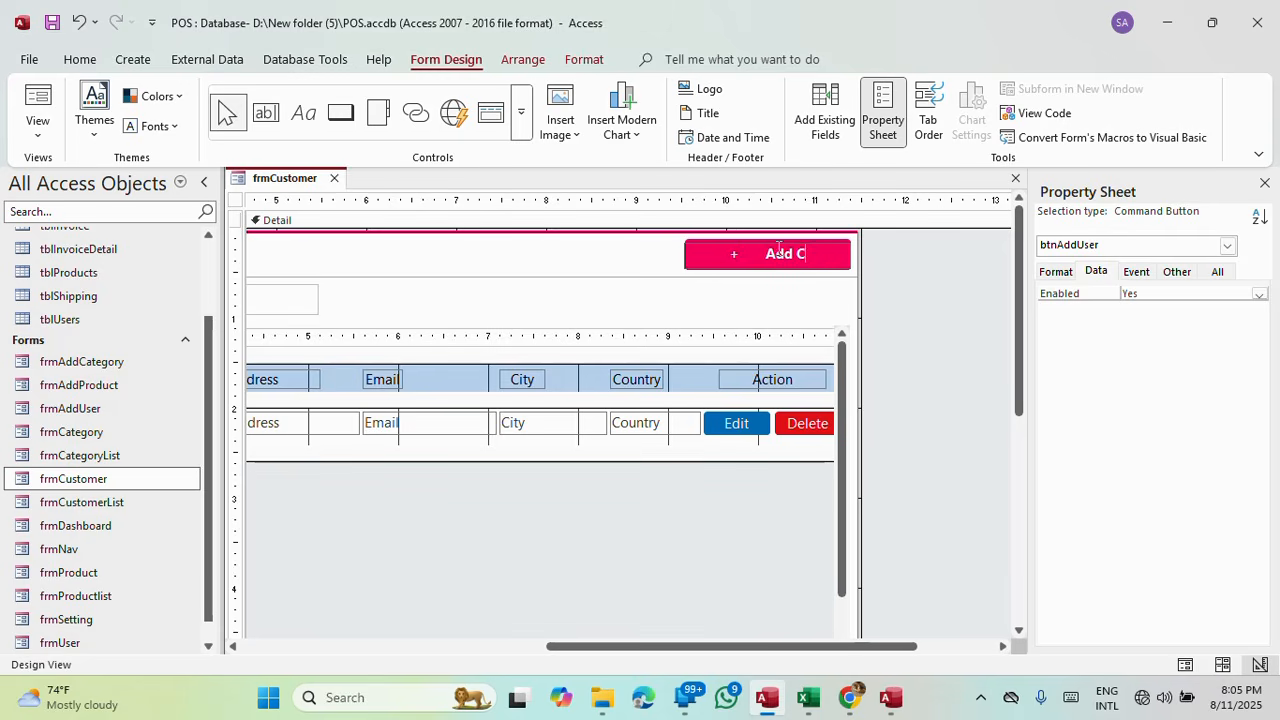
{"action": "type", "text": "ustomer"}
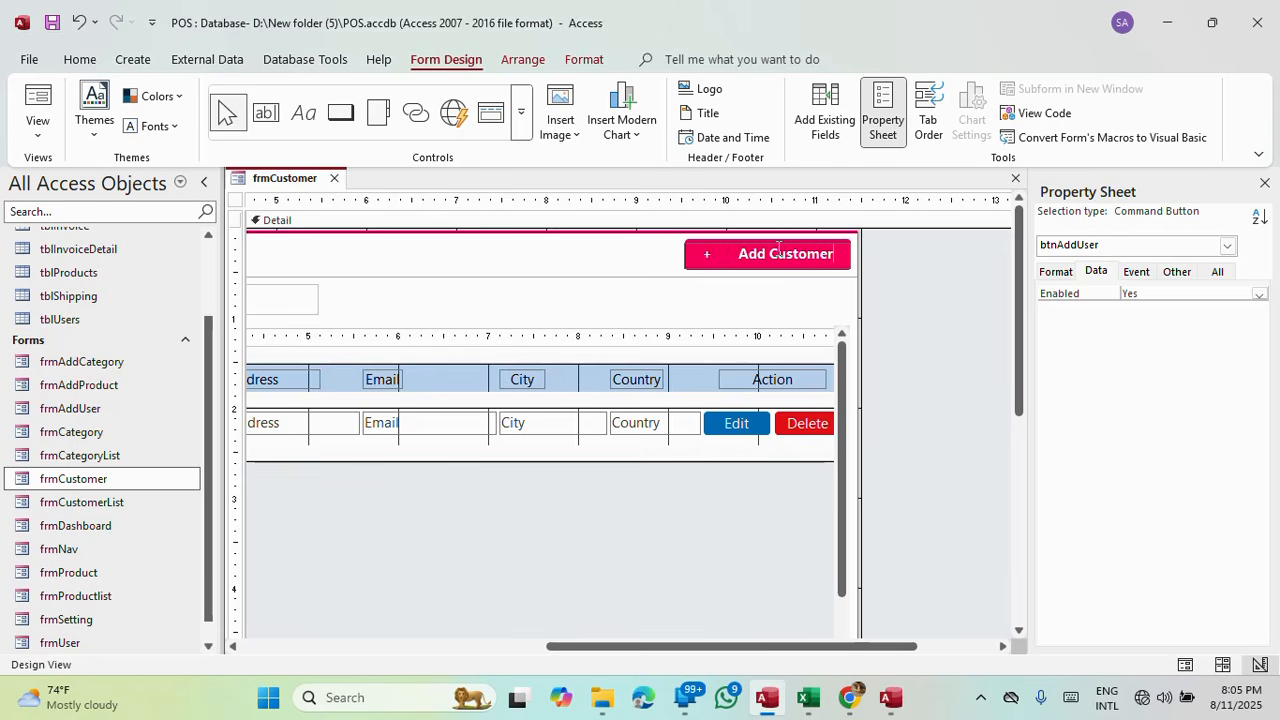
Save the frmCustomer form and close it.
{"action": "right_click", "coordinate": [275, 178]}
{"action": "left_click", "coordinate": [334, 184]}
{"action": "left_click", "coordinate": [334, 178]}
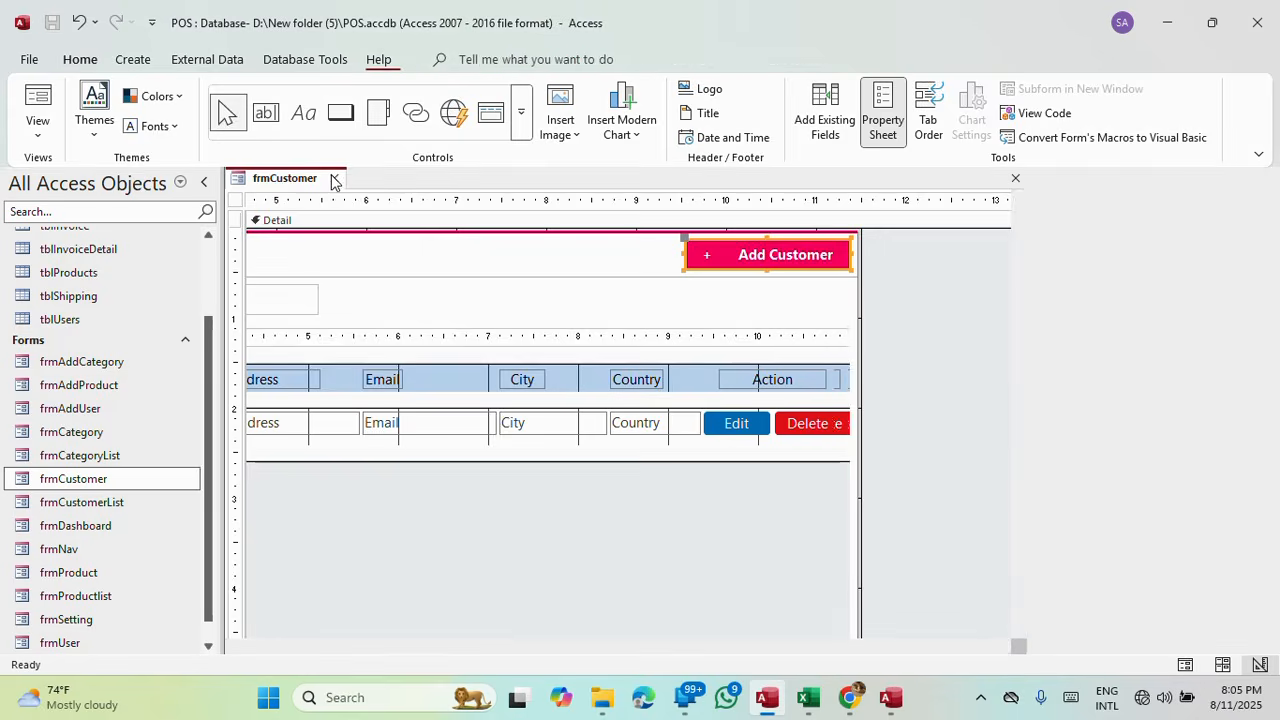
{"action": "left_click", "coordinate": [334, 178]}
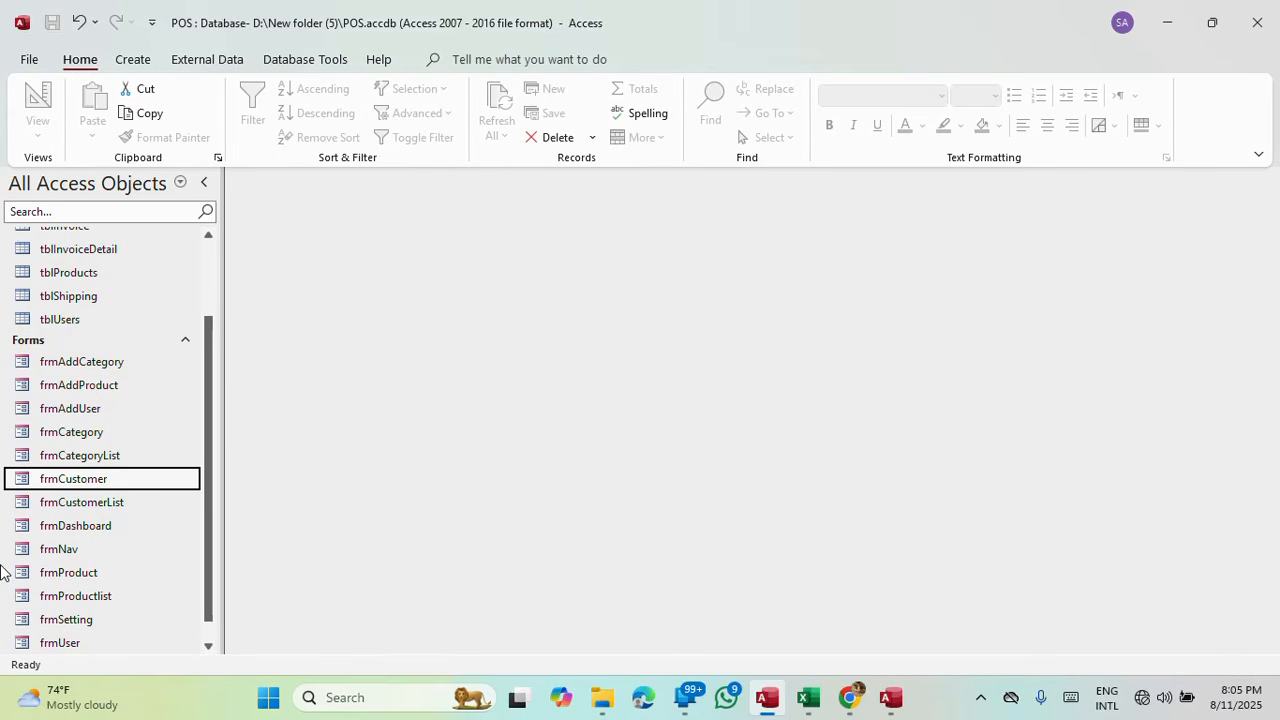
Open frmNav in Form View to check the customer page with its add button, and close it.
{"action": "double_click", "coordinate": [66, 556]}
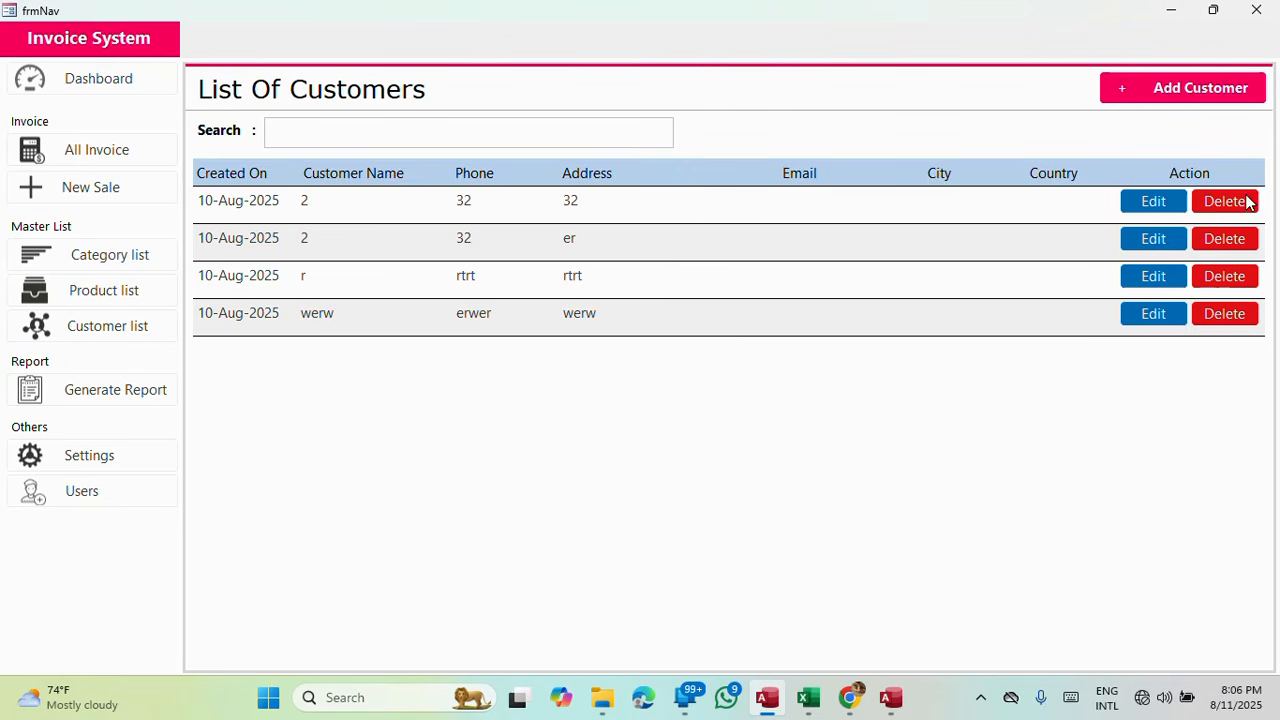
{"action": "right_click", "coordinate": [853, 8]}
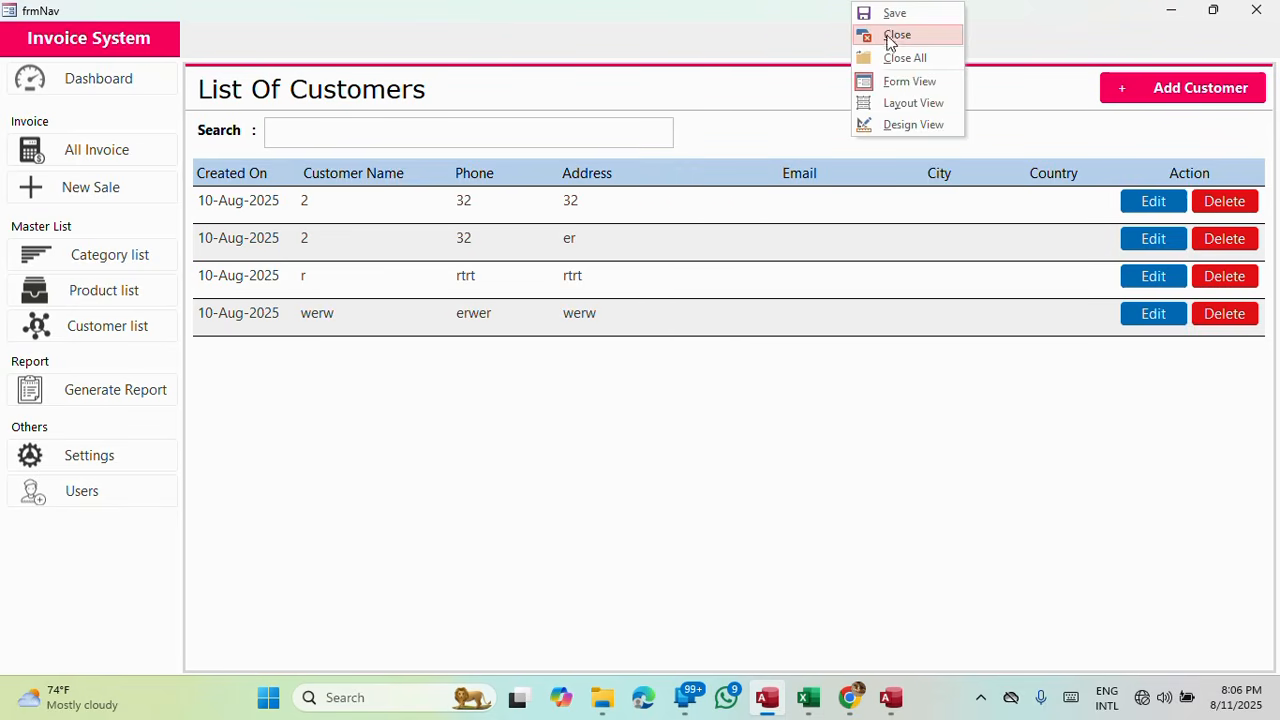
{"action": "left_click", "coordinate": [886, 33]}
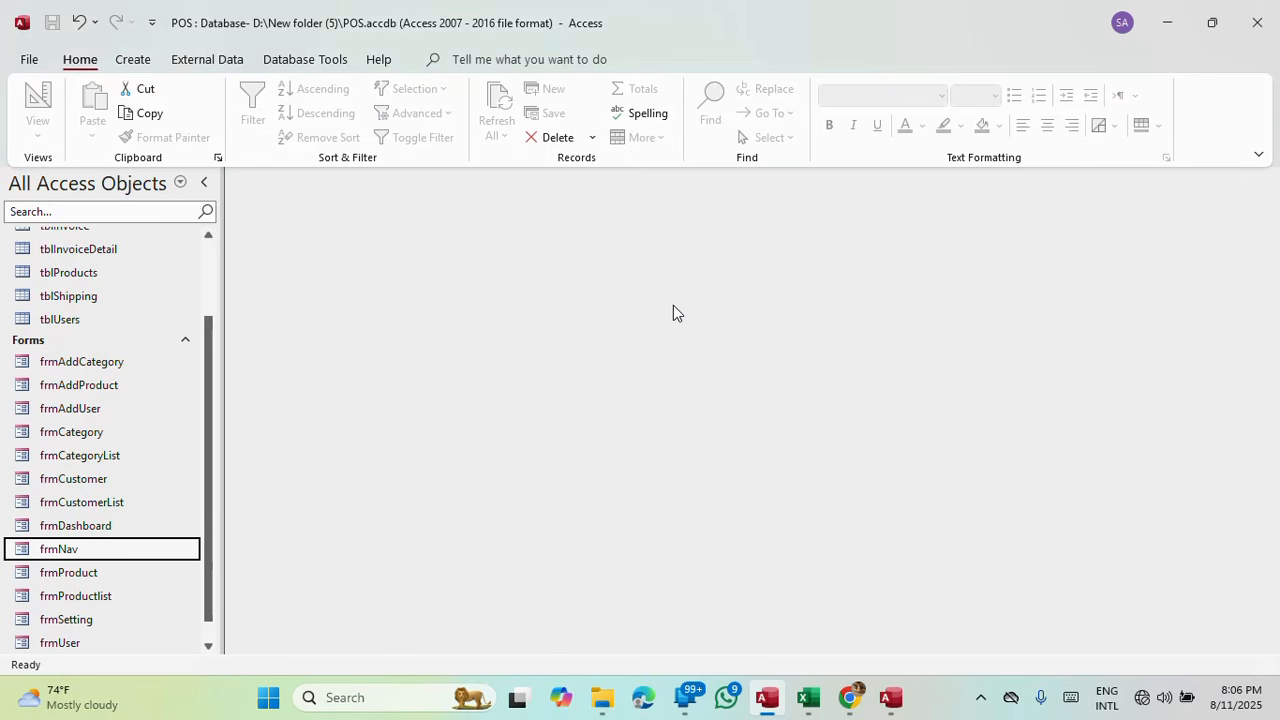
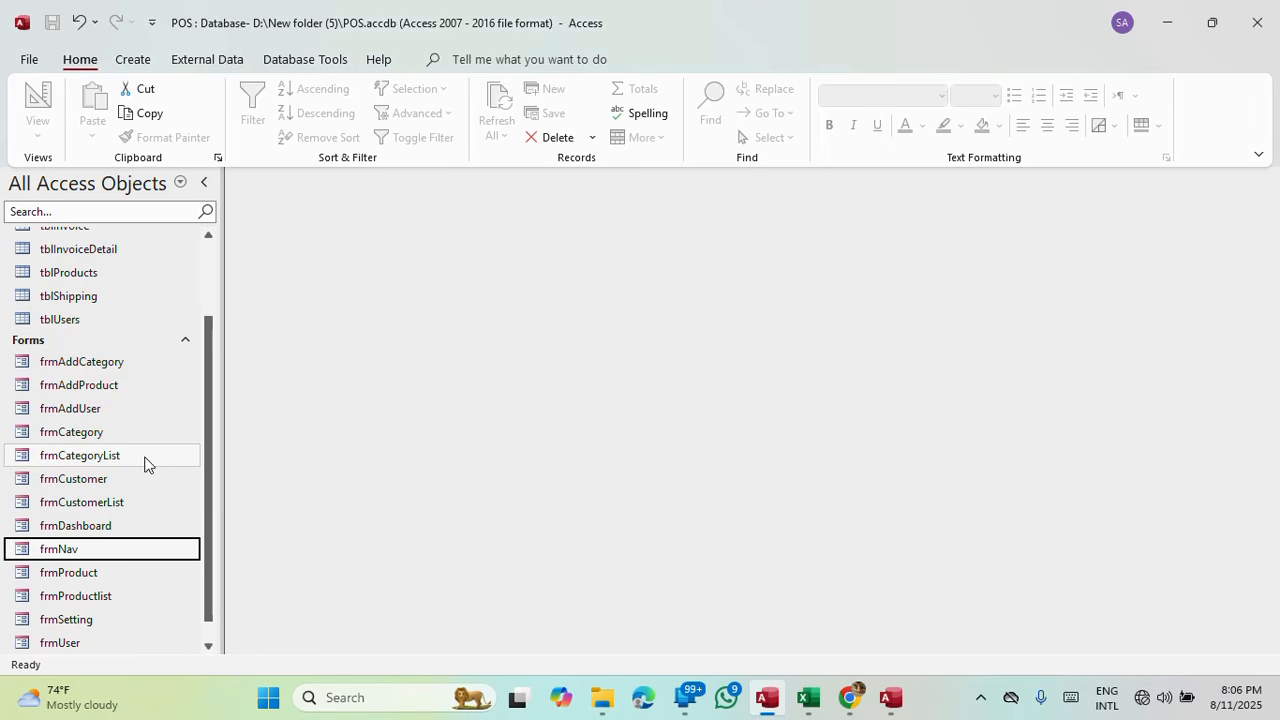
{"action": "right_click", "coordinate": [70, 440]}
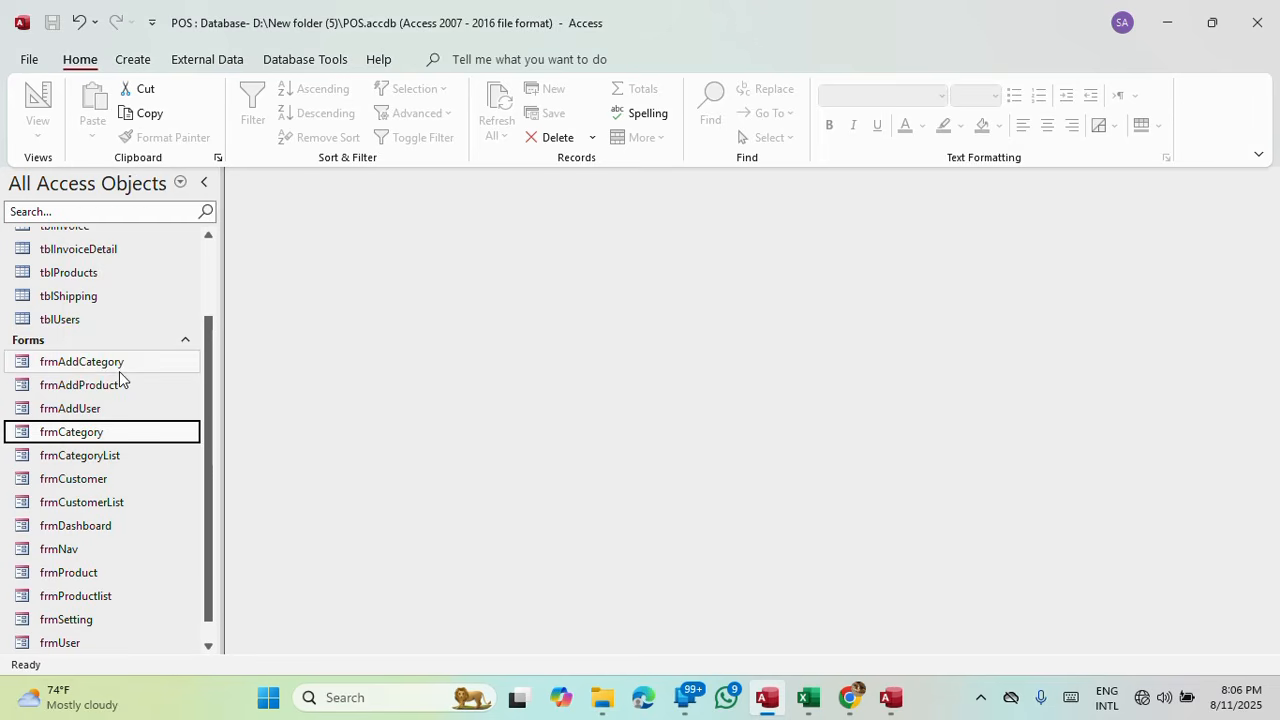
{"action": "right_click", "coordinate": [81, 435]}
{"action": "left_click", "coordinate": [143, 390]}
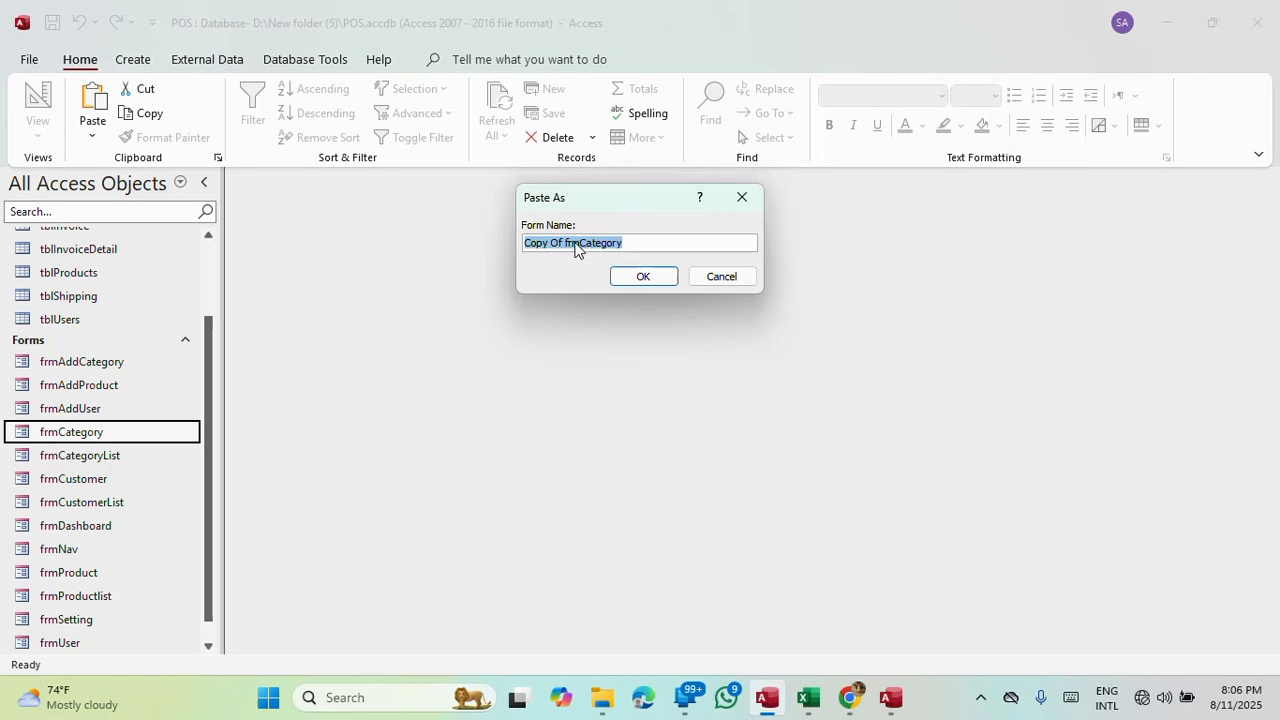
{"action": "left_click", "coordinate": [741, 197]}
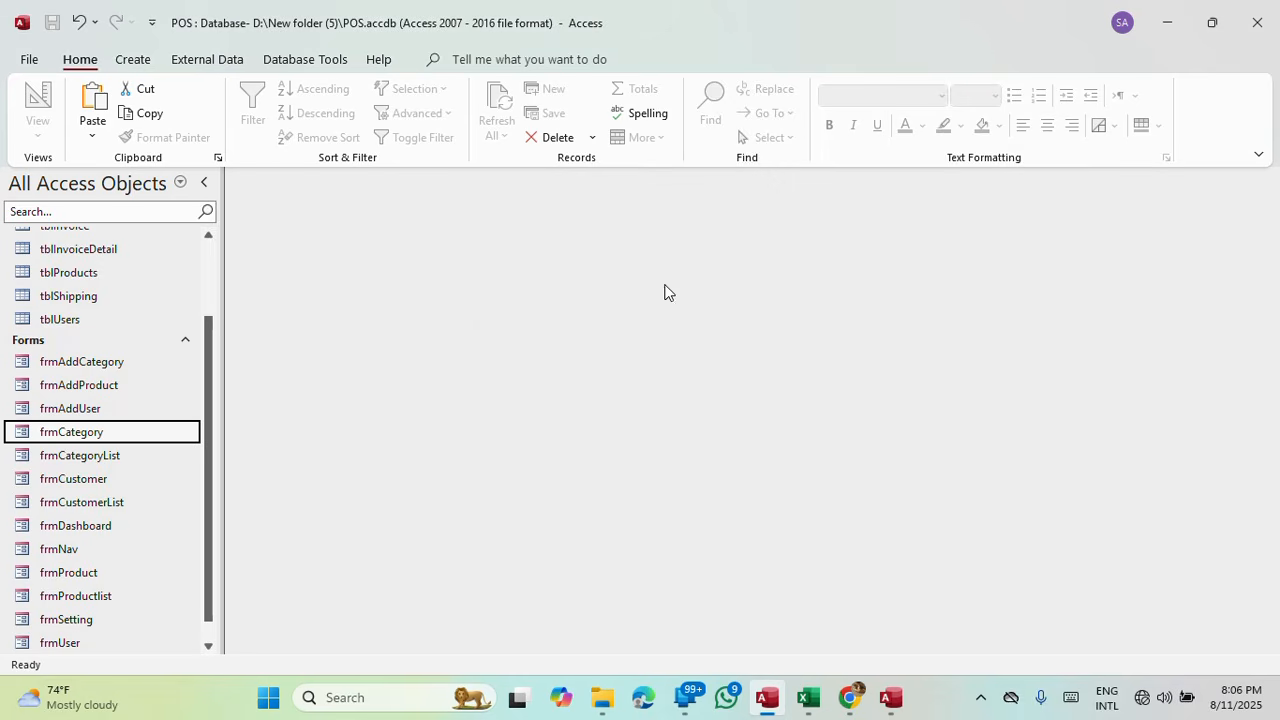
Duplicate the frmAddProduct form under the name frmAddCustomer.
{"action": "right_click", "coordinate": [70, 364]}
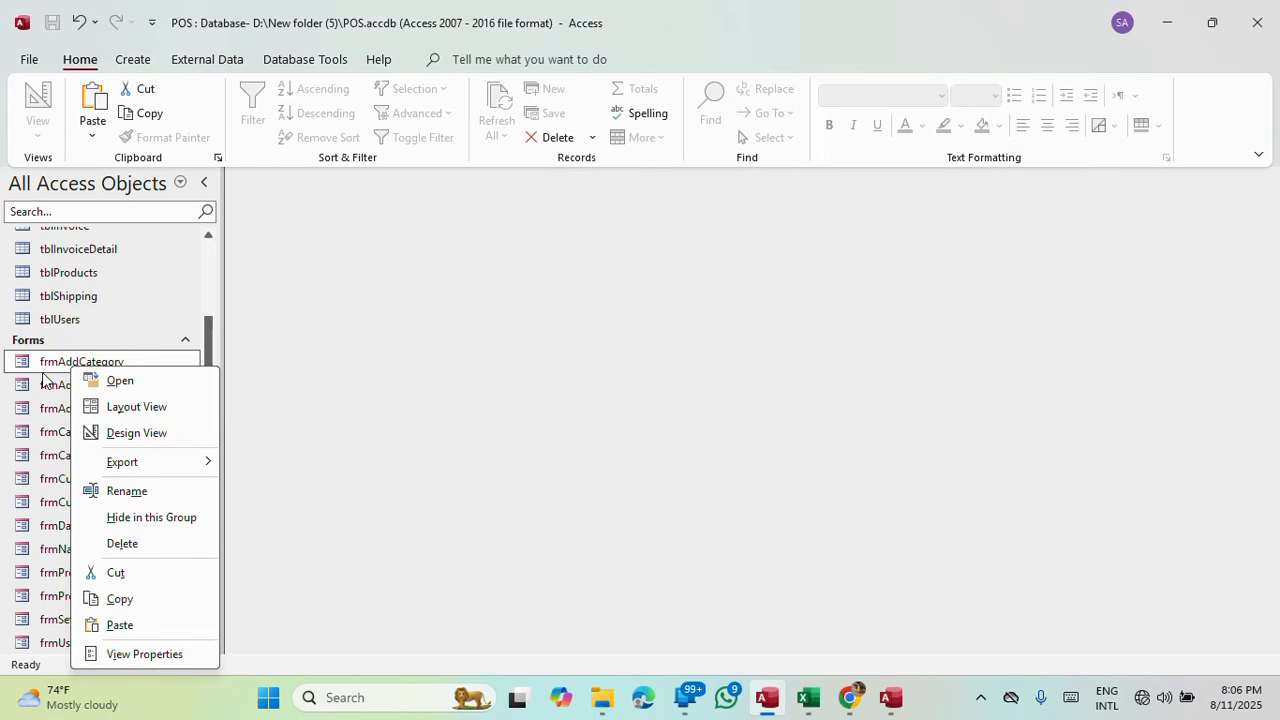
{"action": "left_click", "coordinate": [50, 390]}
{"action": "right_click", "coordinate": [50, 390]}
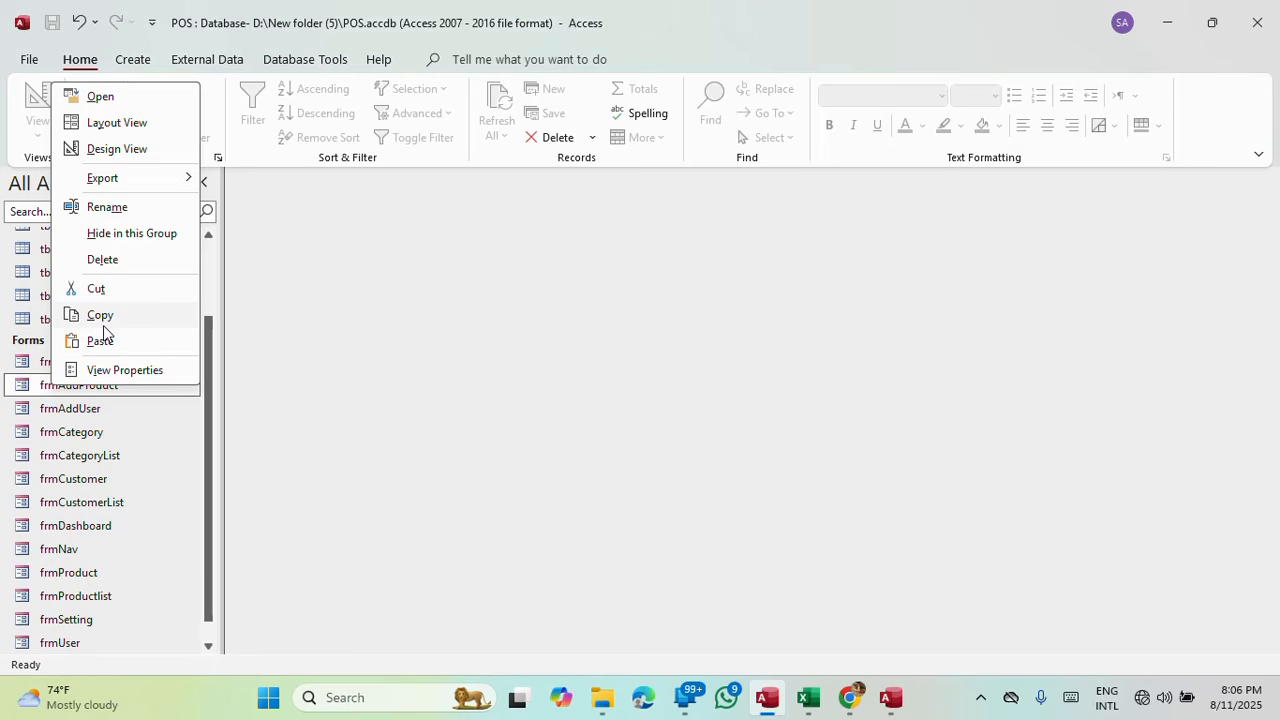
{"action": "left_click", "coordinate": [108, 317]}
{"action": "right_click", "coordinate": [77, 404]}
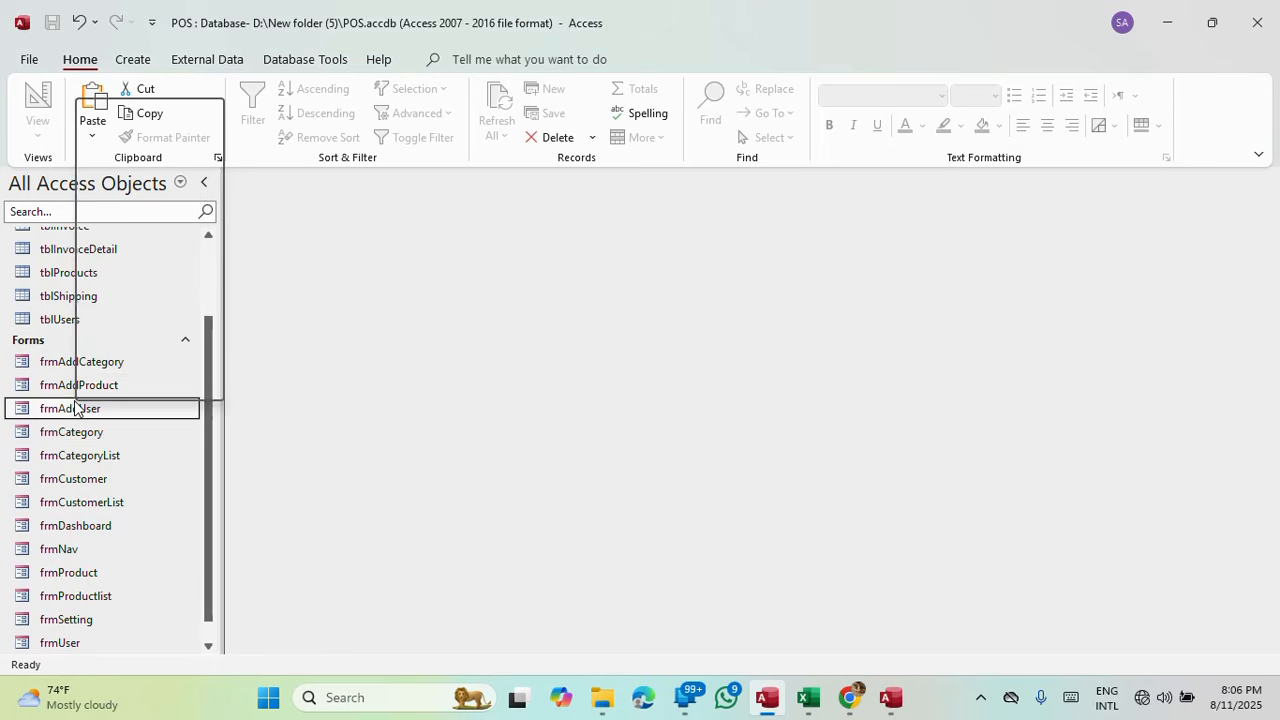
{"action": "left_click", "coordinate": [124, 357]}
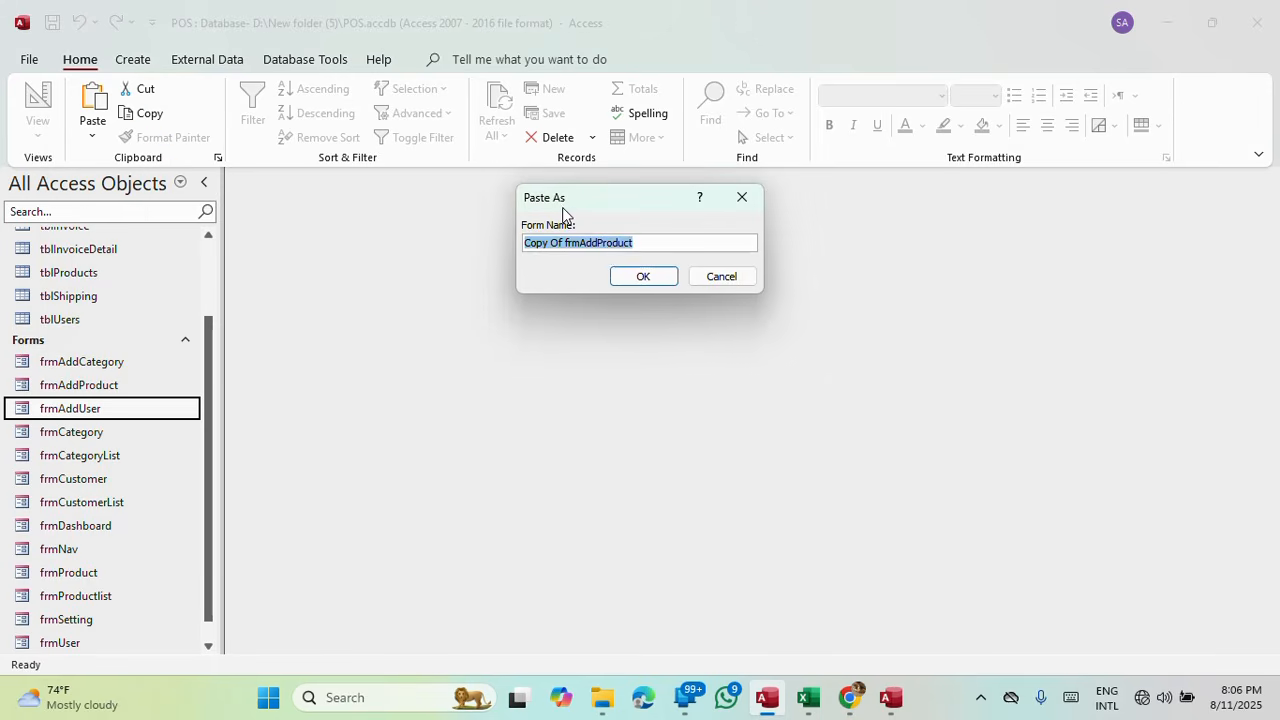
{"action": "left_click", "coordinate": [628, 243]}
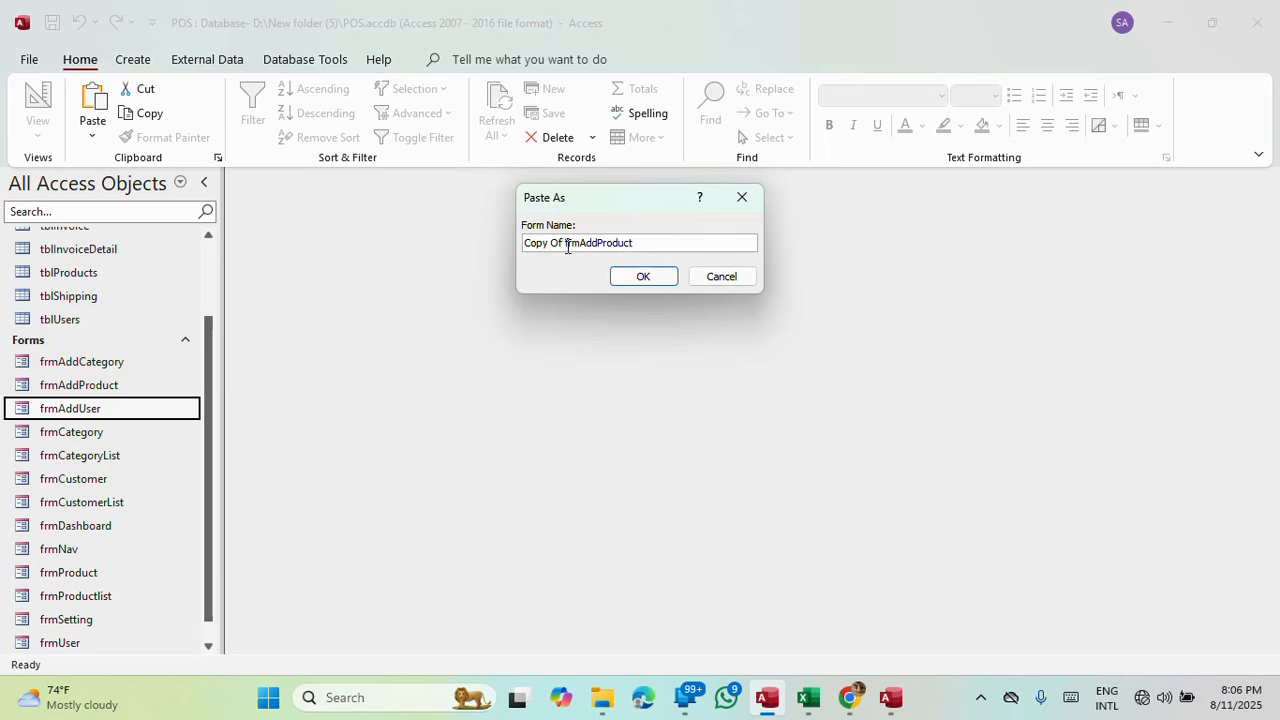
{"action": "left_click_drag", "start_coordinate": [649, 246], "coordinate": [477, 241]}
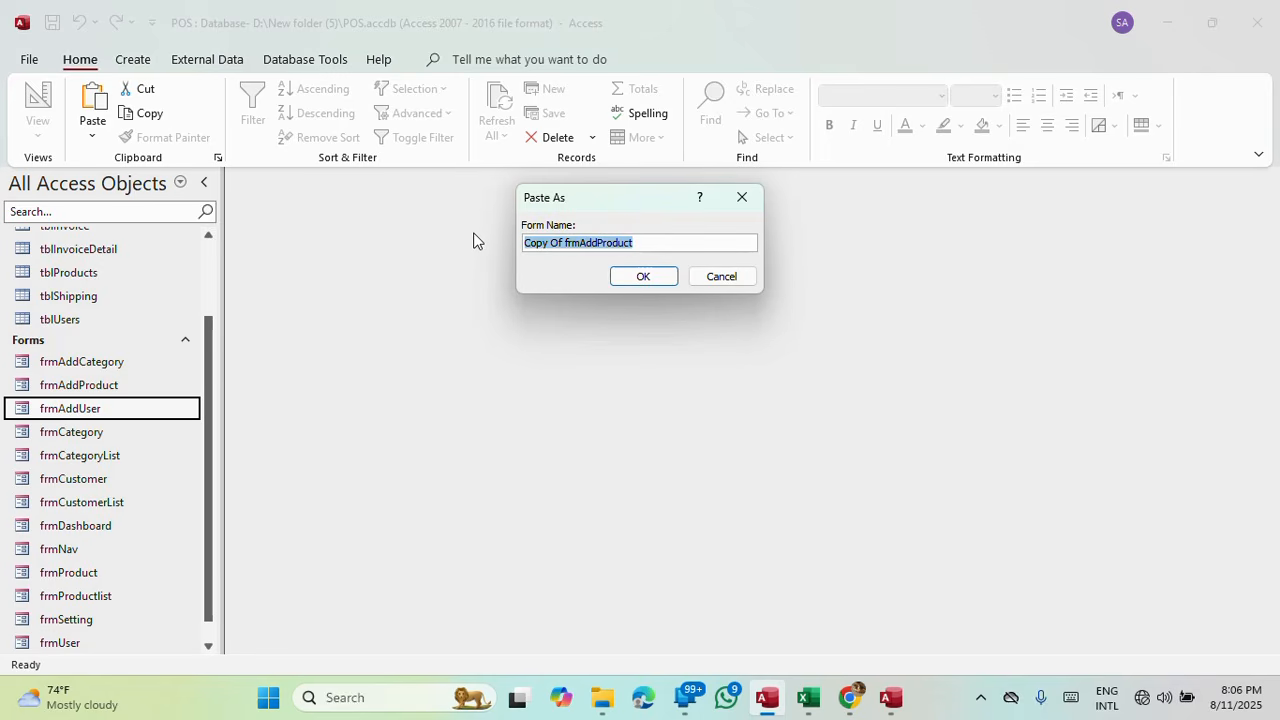
{"action": "type", "text": "fr"}
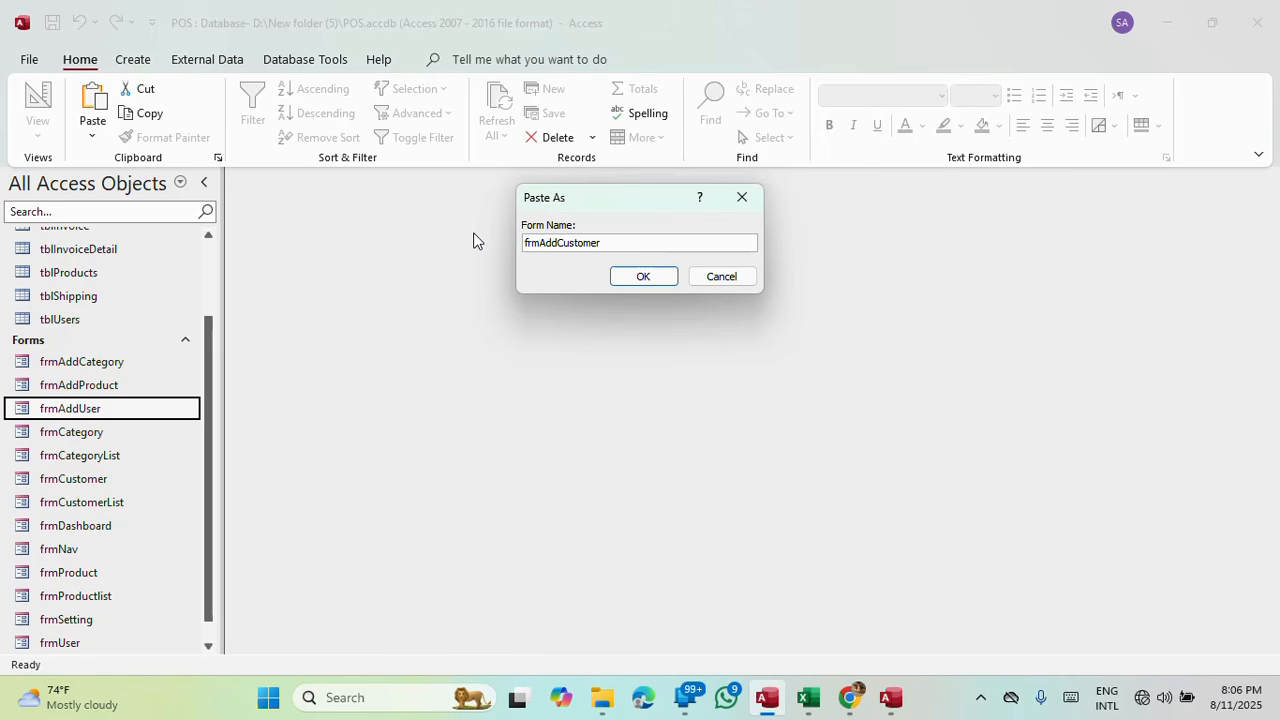
{"action": "type", "text": "mAddCustomer"}
{"action": "left_click", "coordinate": [633, 277]}
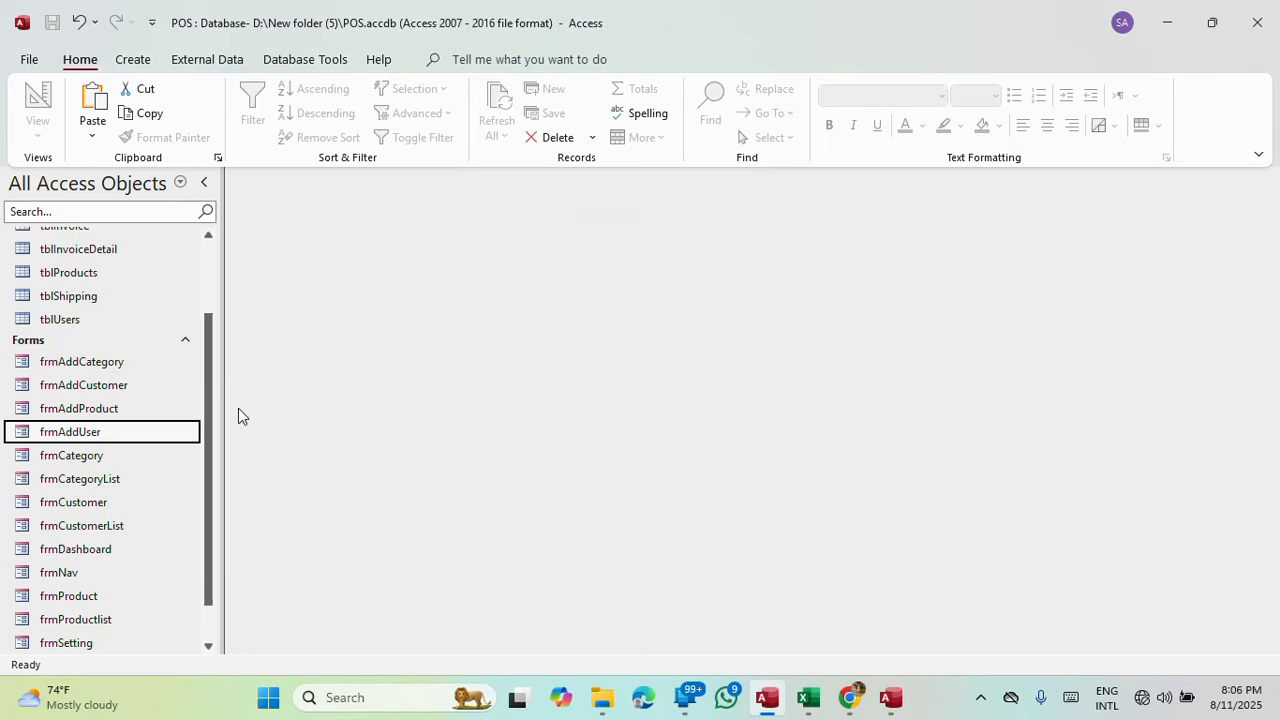
Open frmAddCustomer in Design View and widen the form to about 9 inches.
{"action": "left_click", "coordinate": [84, 386]}
{"action": "right_click", "coordinate": [84, 388]}
{"action": "left_click", "coordinate": [180, 156]}
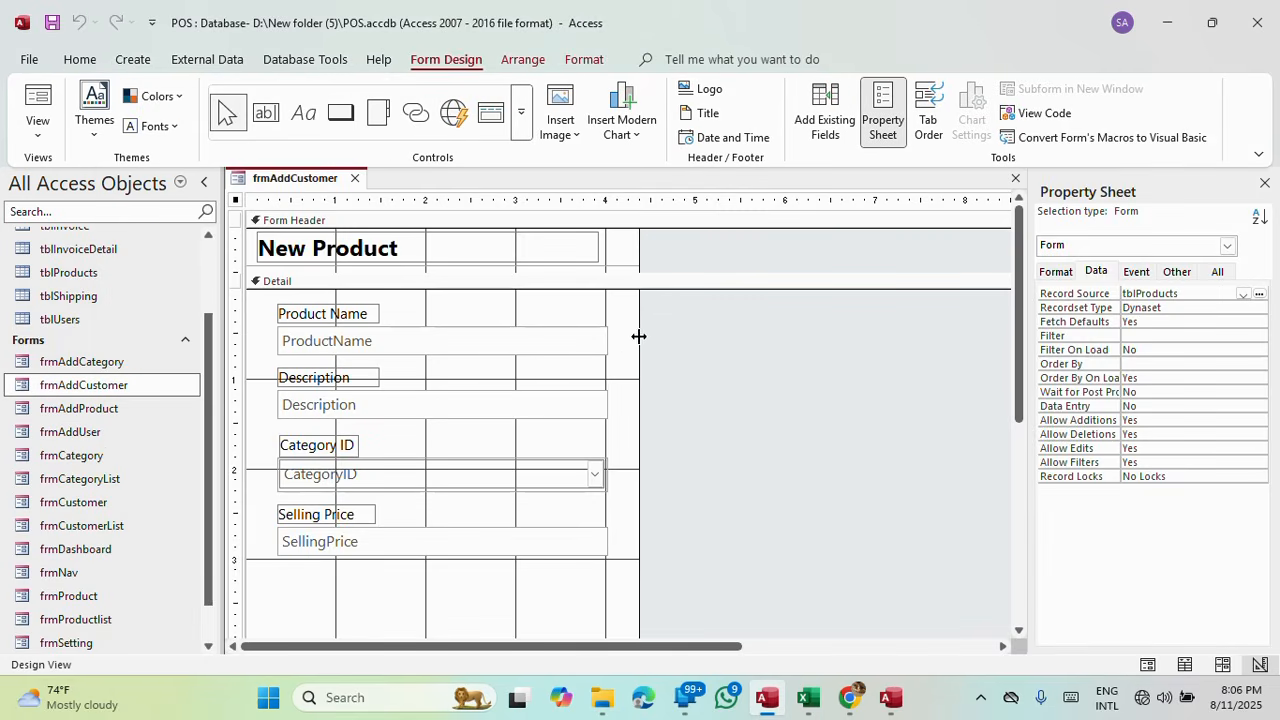
{"action": "left_click_drag", "start_coordinate": [638, 336], "coordinate": [774, 326]}
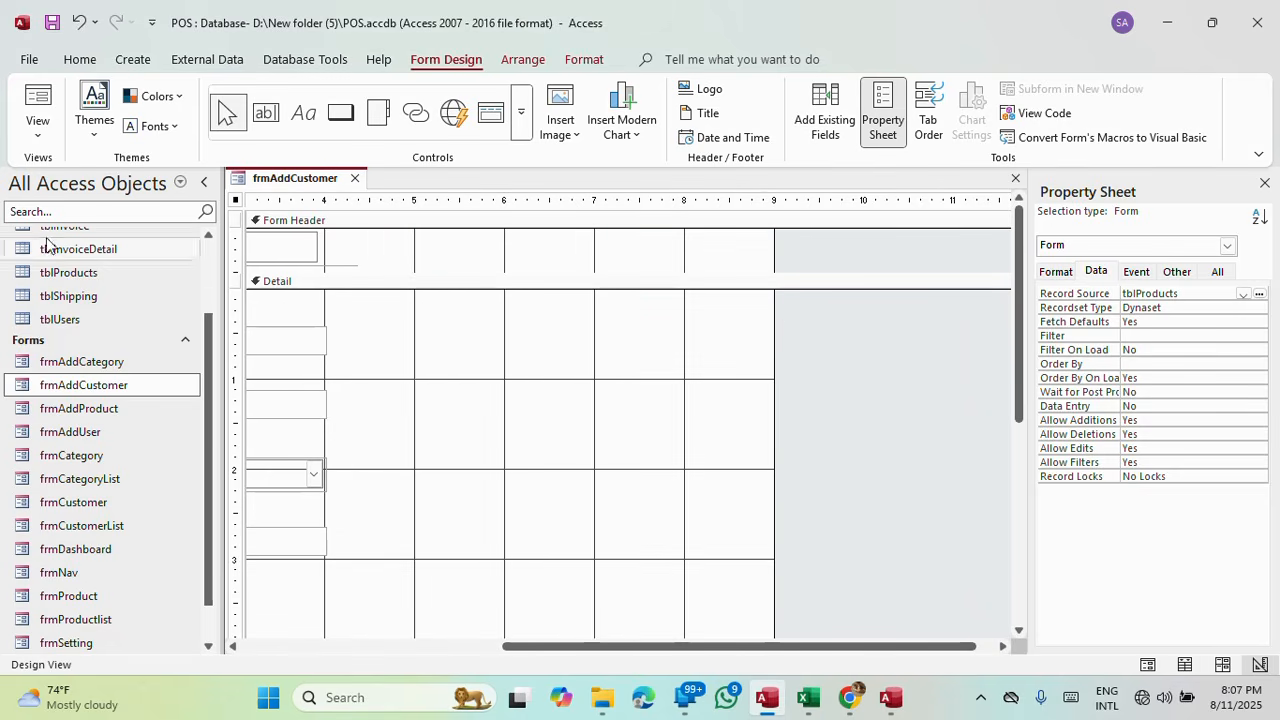
Check the form's width in Form View, then return to Design View and widen it further to about 9.6 inches.
{"action": "left_click", "coordinate": [38, 100]}
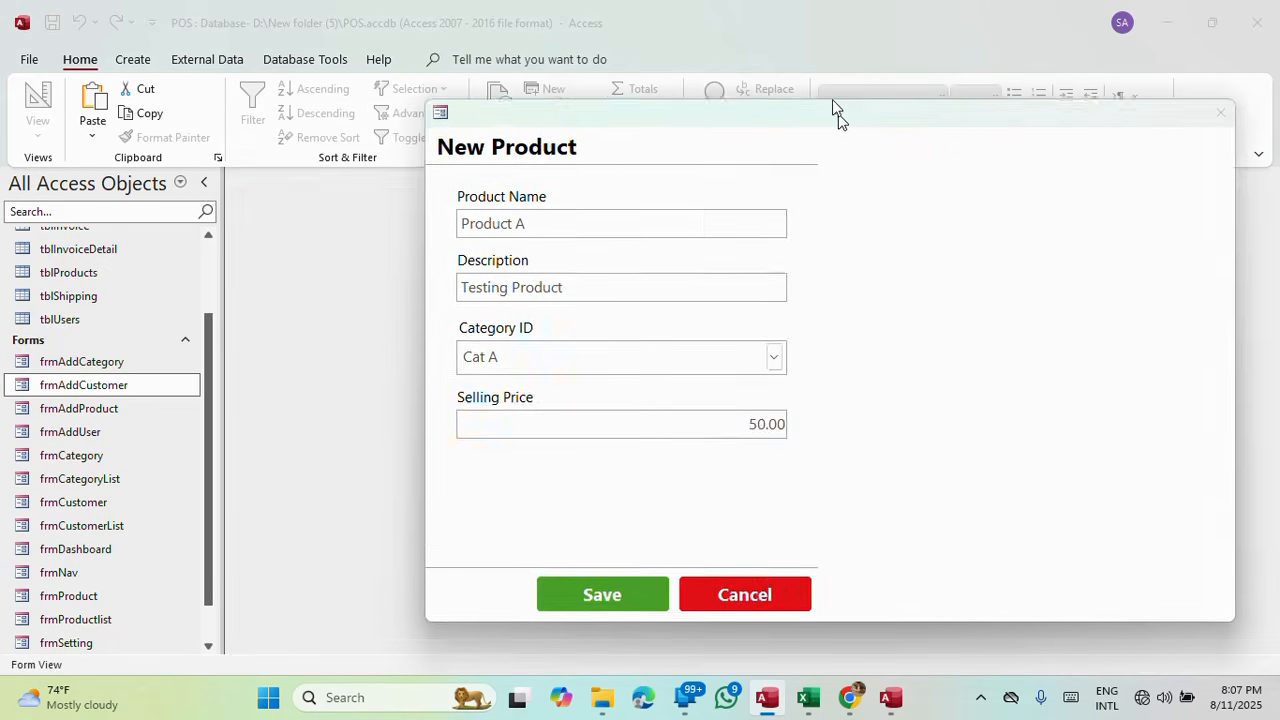
{"action": "left_click_drag", "start_coordinate": [833, 101], "coordinate": [649, 71]}
{"action": "right_click", "coordinate": [648, 68]}
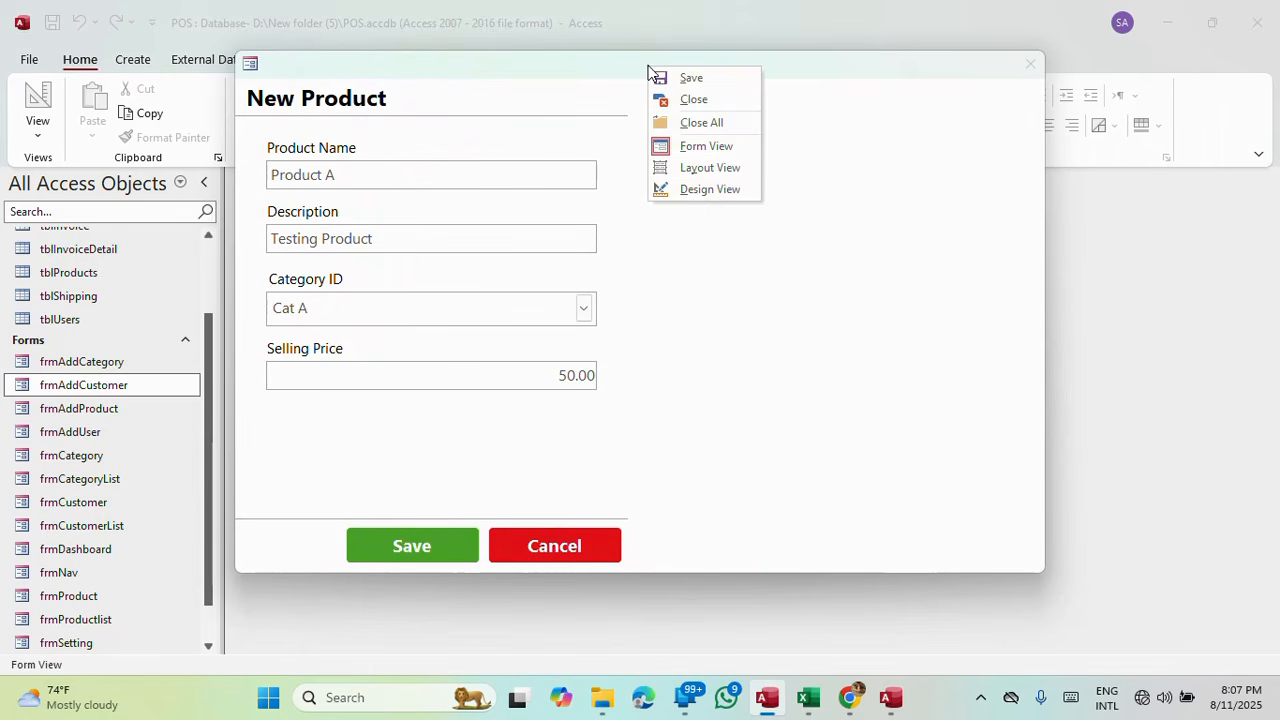
{"action": "left_click", "coordinate": [697, 191]}
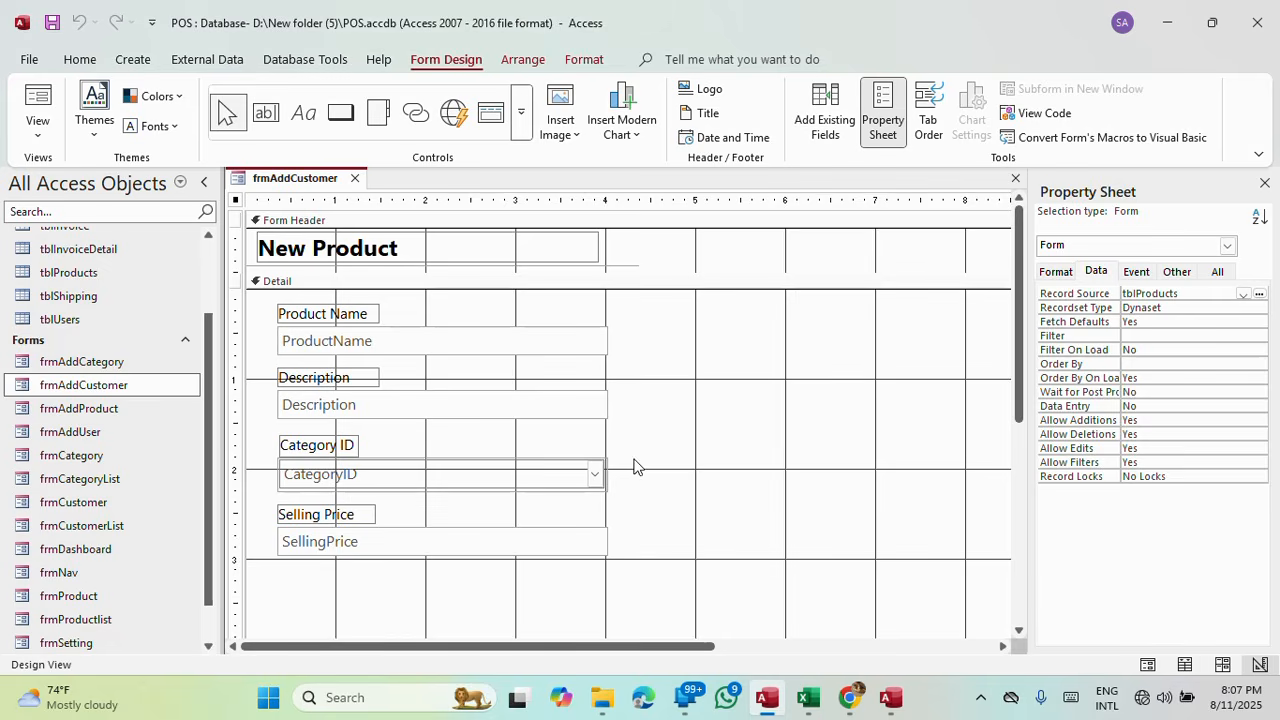
{"action": "left_click_drag", "start_coordinate": [591, 646], "coordinate": [763, 648]}
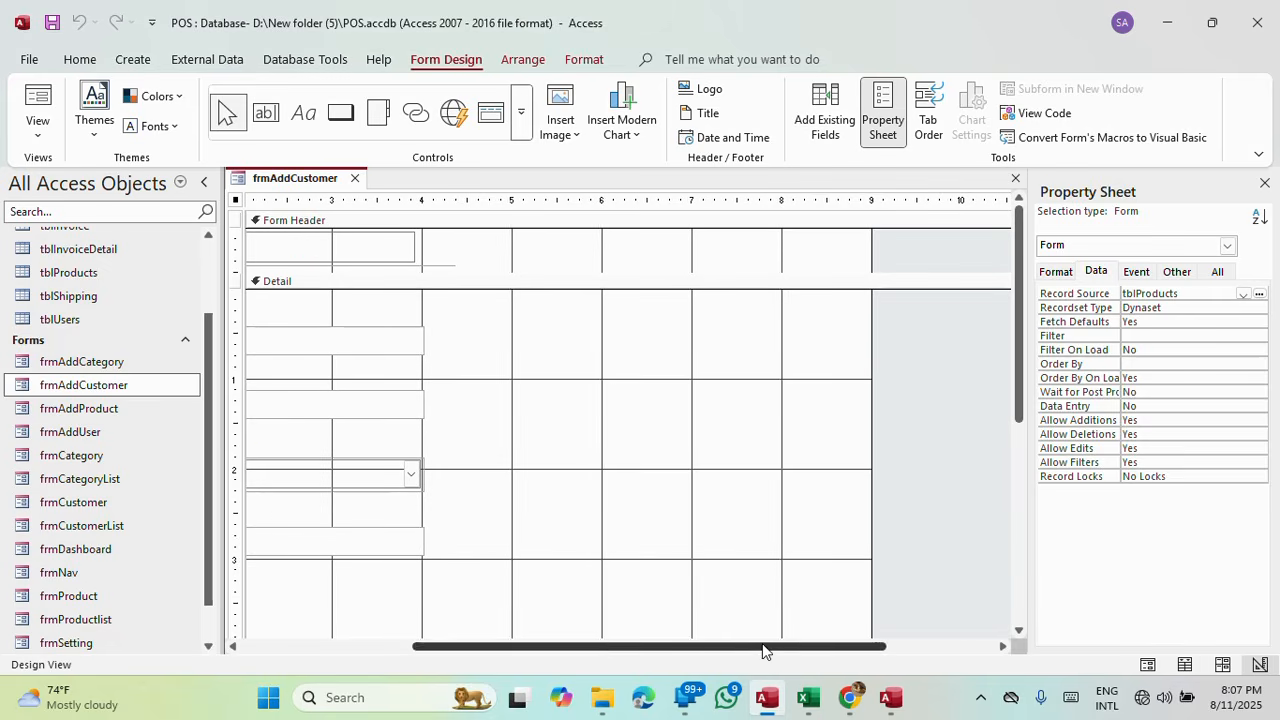
{"action": "left_click_drag", "start_coordinate": [870, 418], "coordinate": [927, 419]}
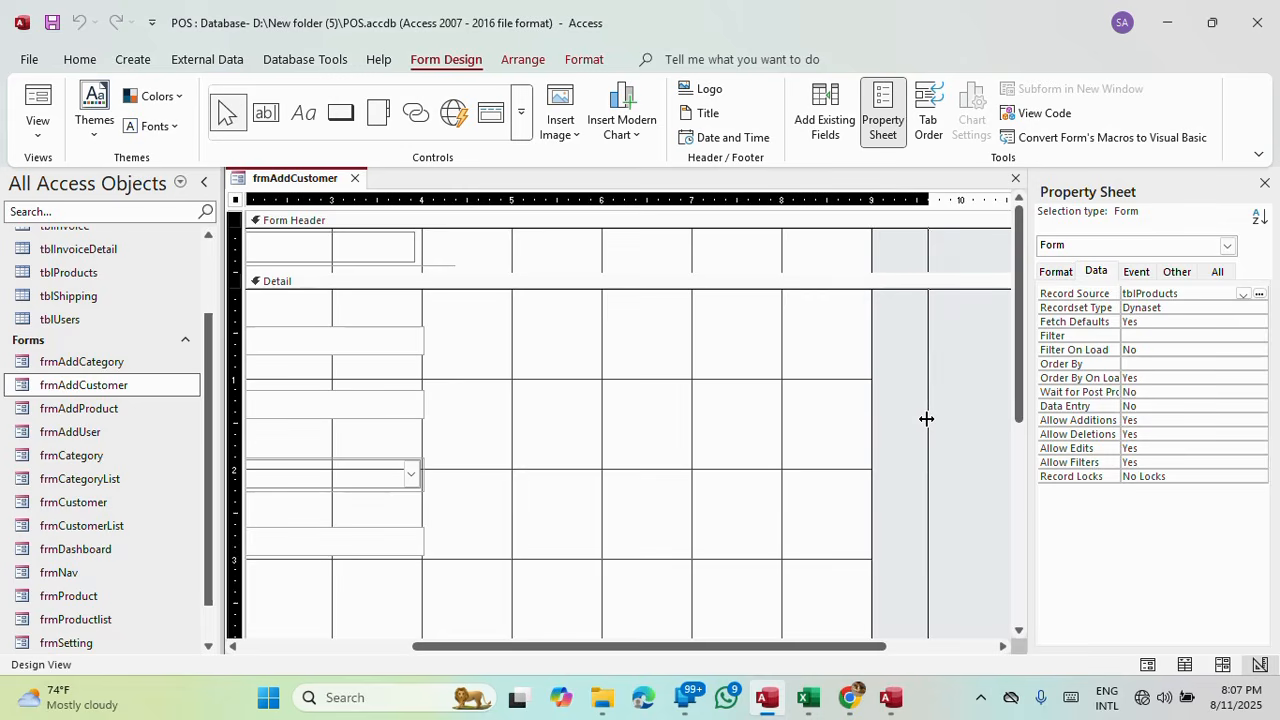
Preview the widened frmAddCustomer form in Form View and return to Design View.
{"action": "left_click", "coordinate": [38, 100]}
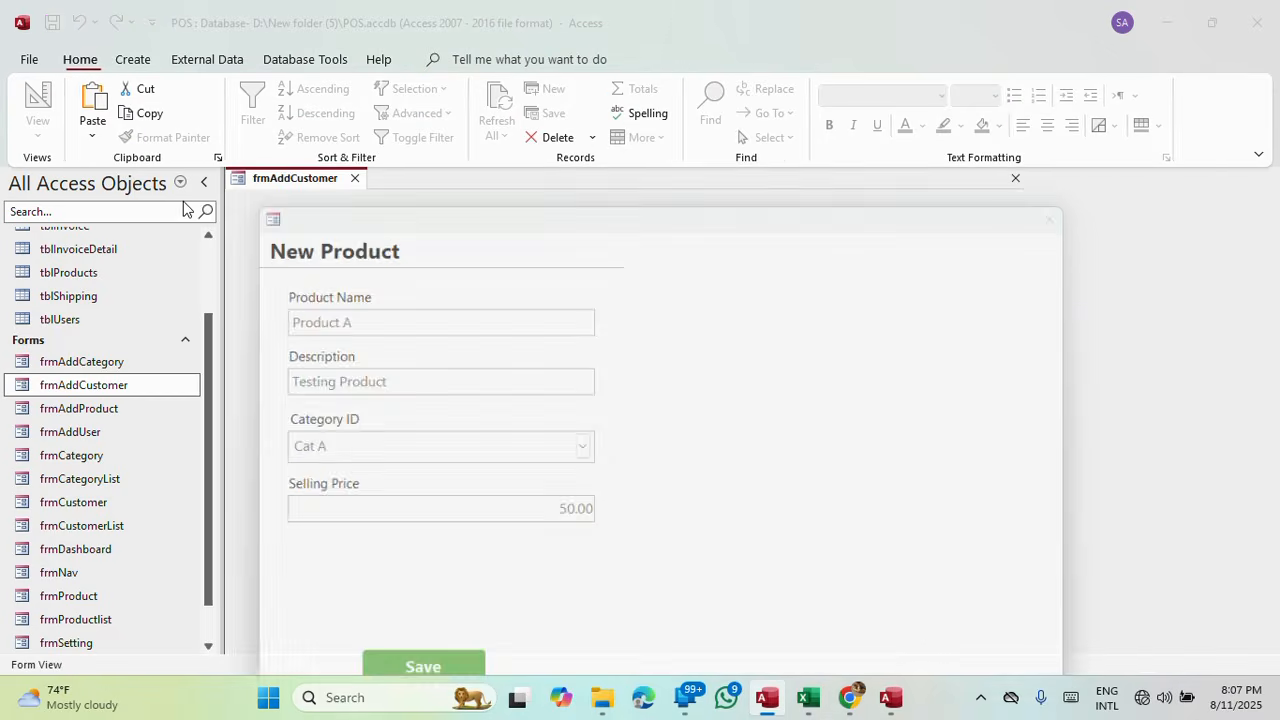
{"action": "left_click_drag", "start_coordinate": [553, 218], "coordinate": [538, 105]}
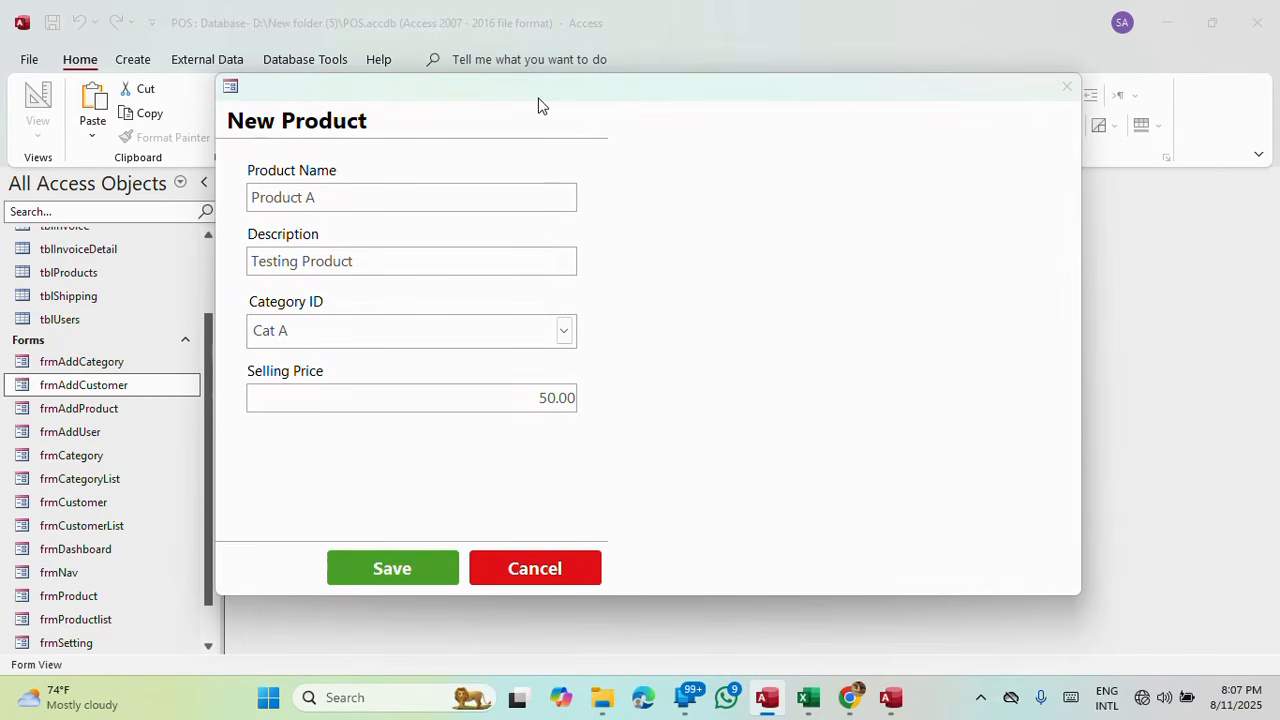
{"action": "right_click", "coordinate": [538, 105]}
{"action": "left_click", "coordinate": [598, 222]}
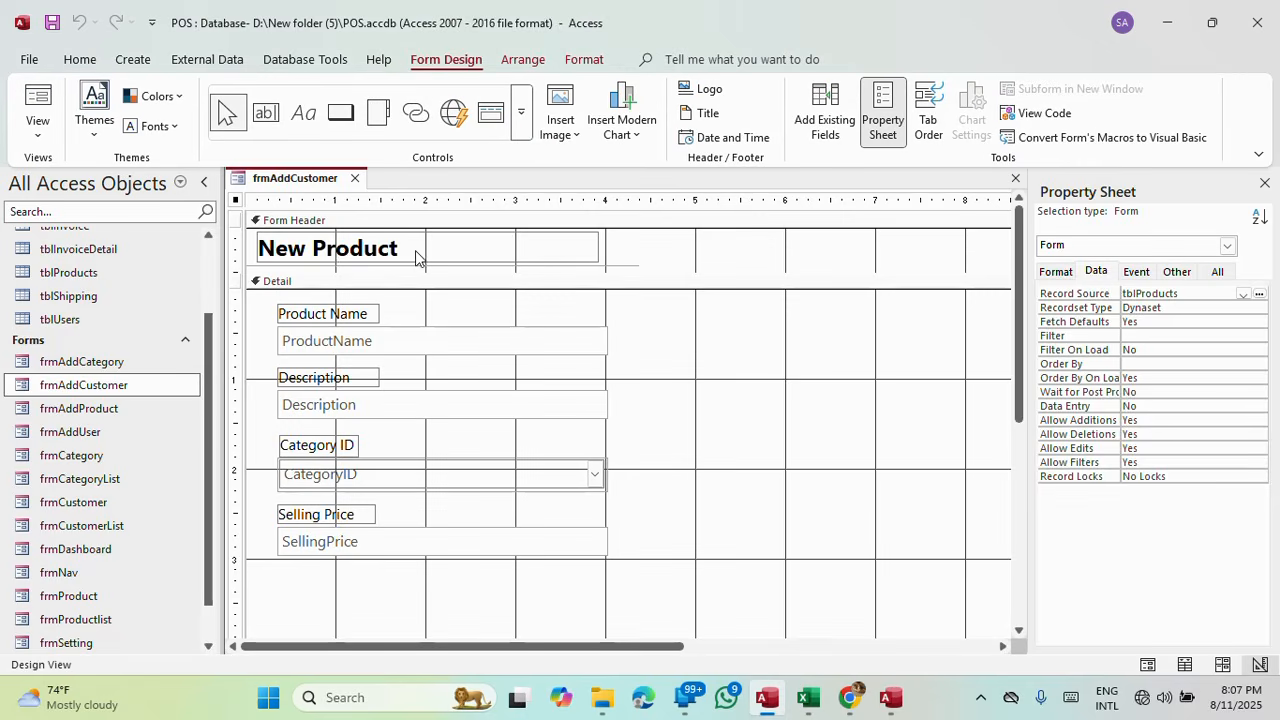
Change the header label of frmAddCustomer to "New Customer".
{"action": "left_click", "coordinate": [419, 250]}
{"action": "left_click", "coordinate": [410, 250]}
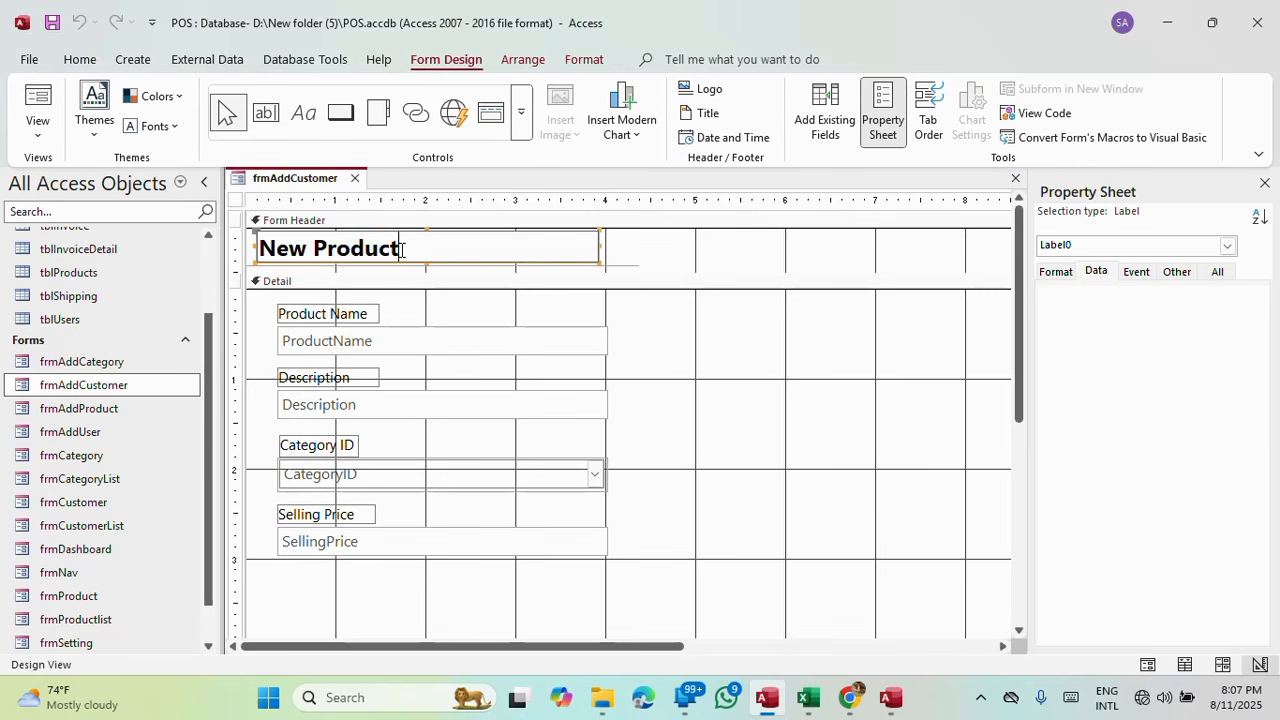
{"action": "left_click_drag", "start_coordinate": [405, 250], "coordinate": [314, 250]}
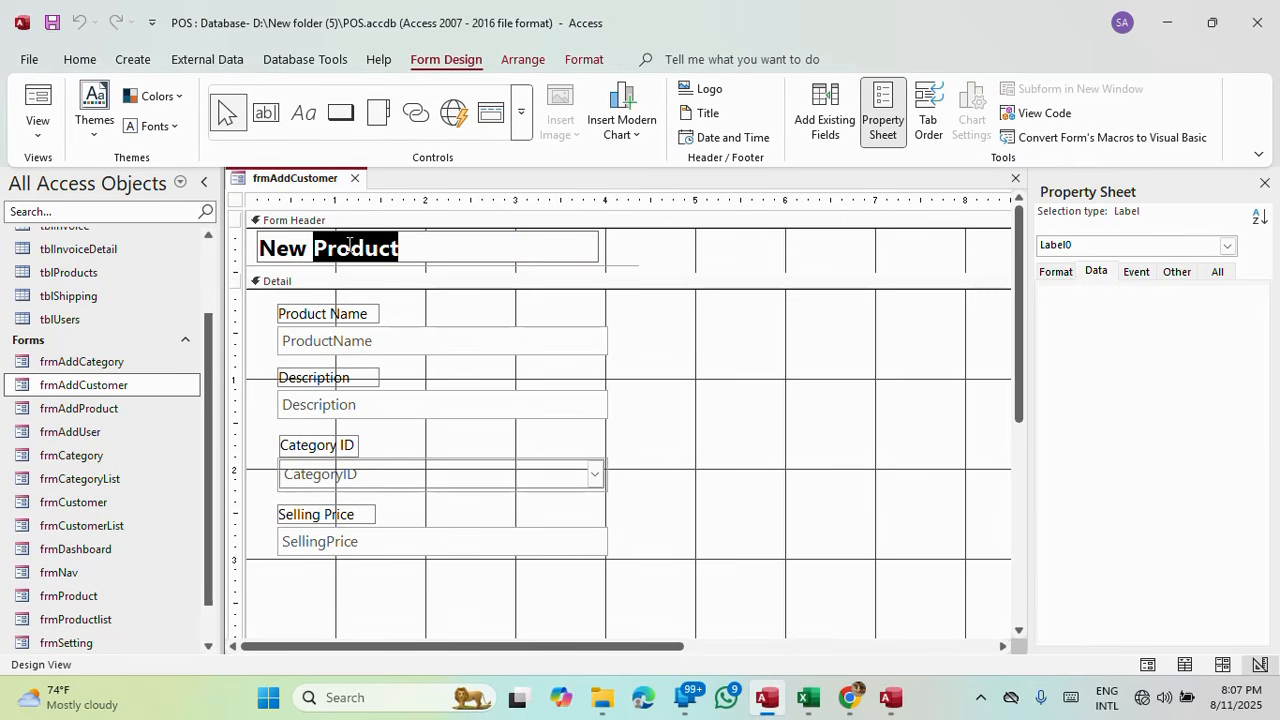
{"action": "type", "text": "Customer"}
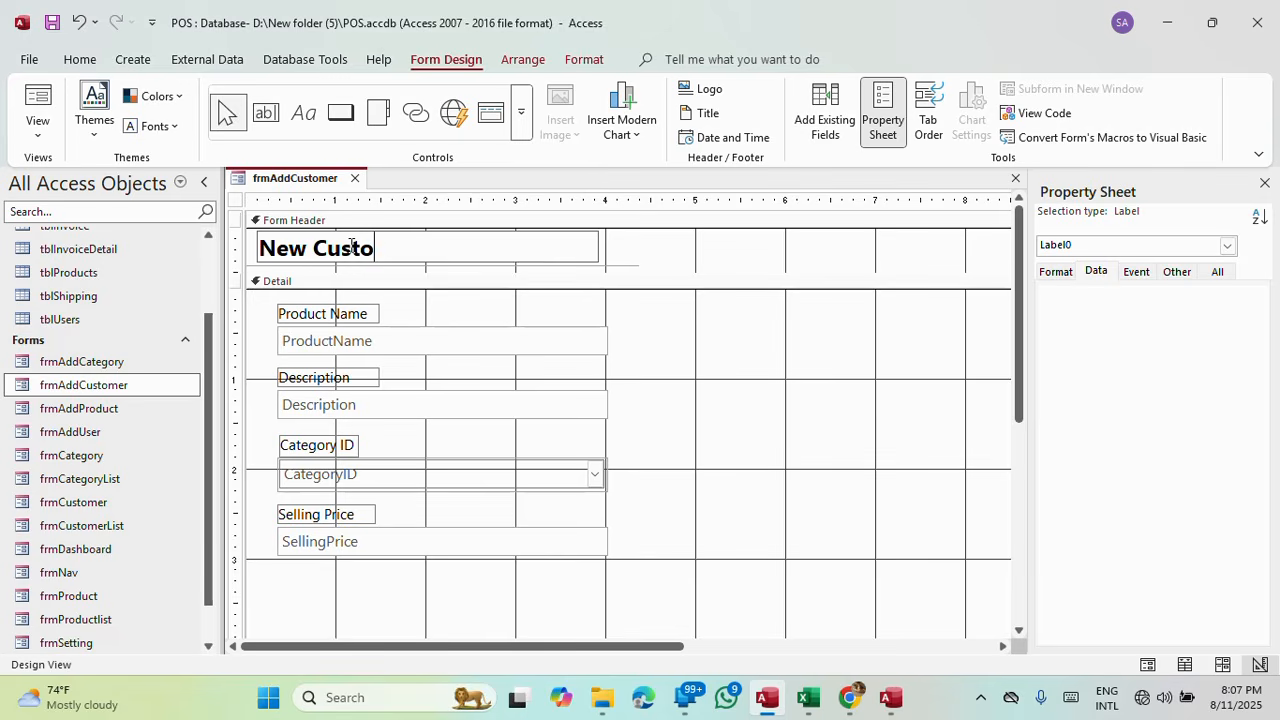
{"action": "left_click", "coordinate": [685, 347]}
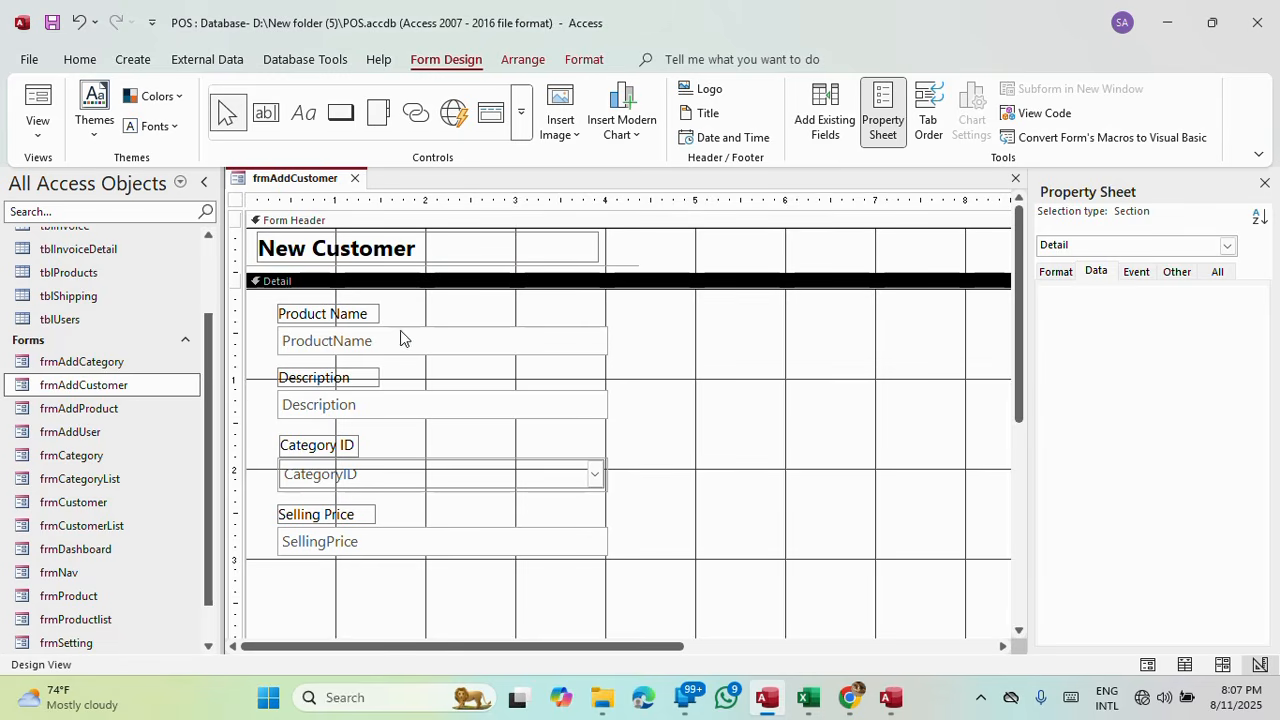
Set the form's Record Source to tblCustomer and display the list of its available fields.
{"action": "left_click", "coordinate": [237, 201]}
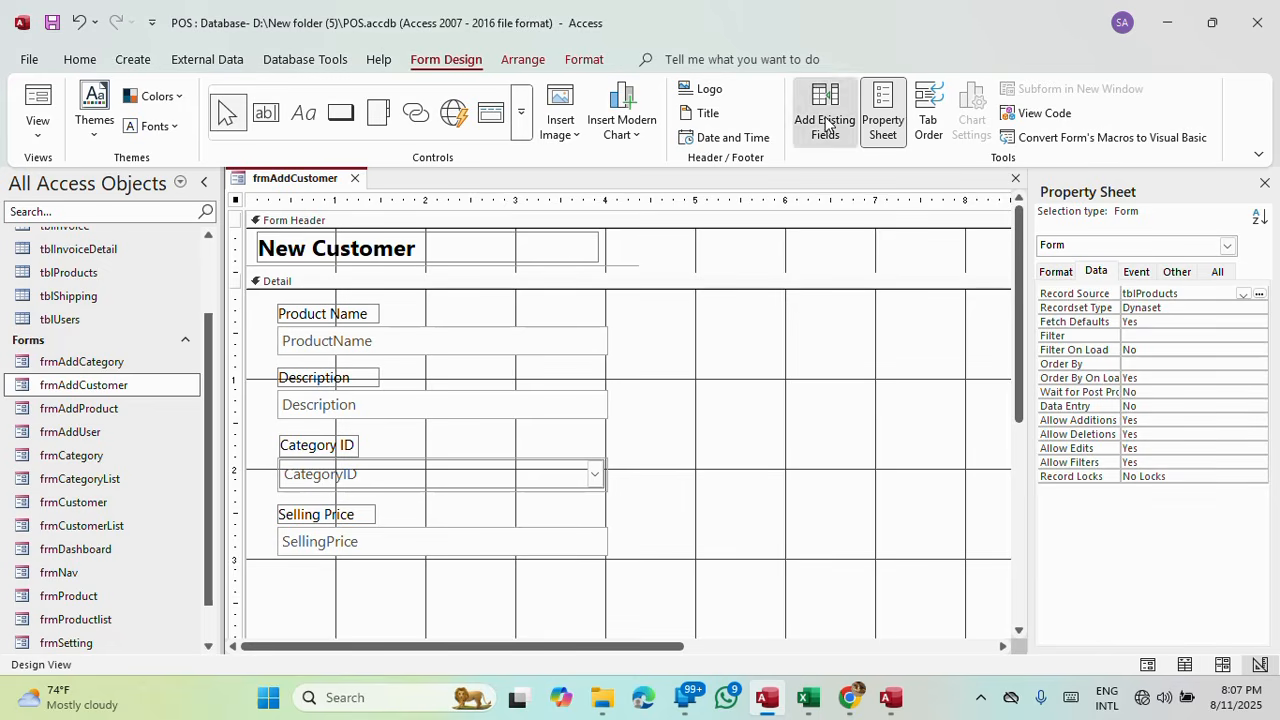
{"action": "left_click", "coordinate": [829, 125]}
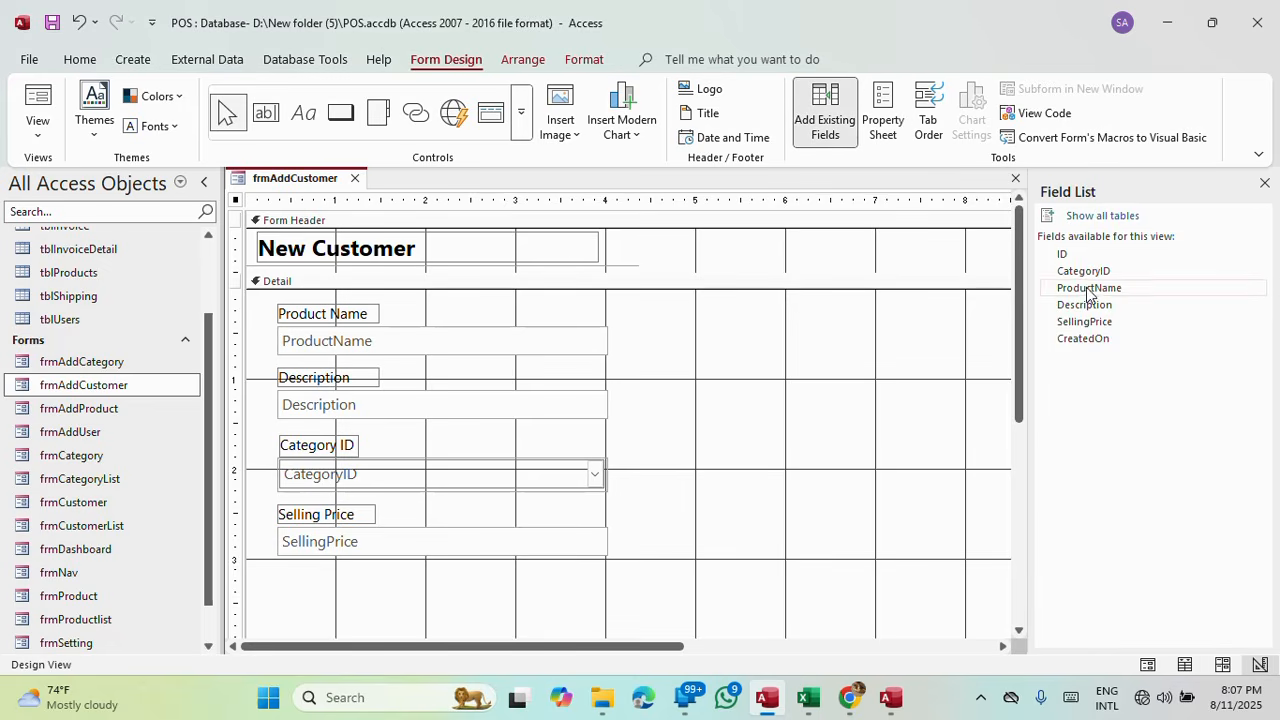
{"action": "left_click", "coordinate": [883, 120]}
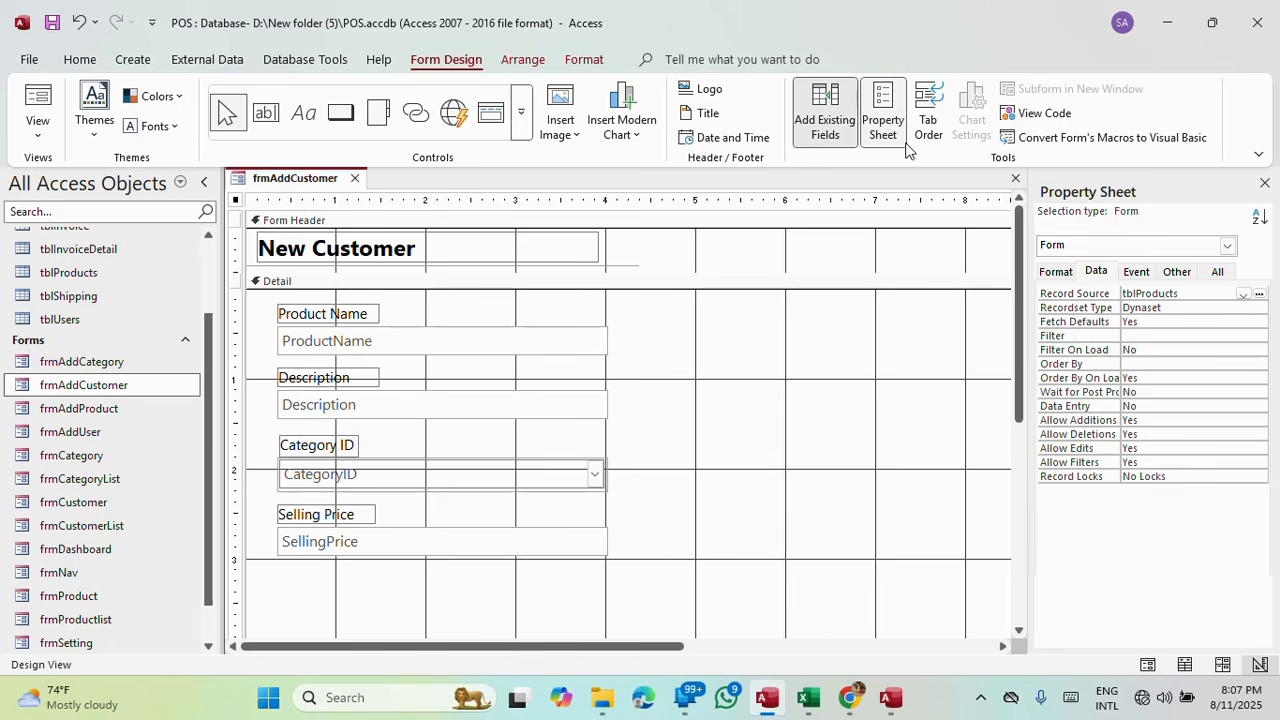
{"action": "left_click", "coordinate": [1244, 296]}
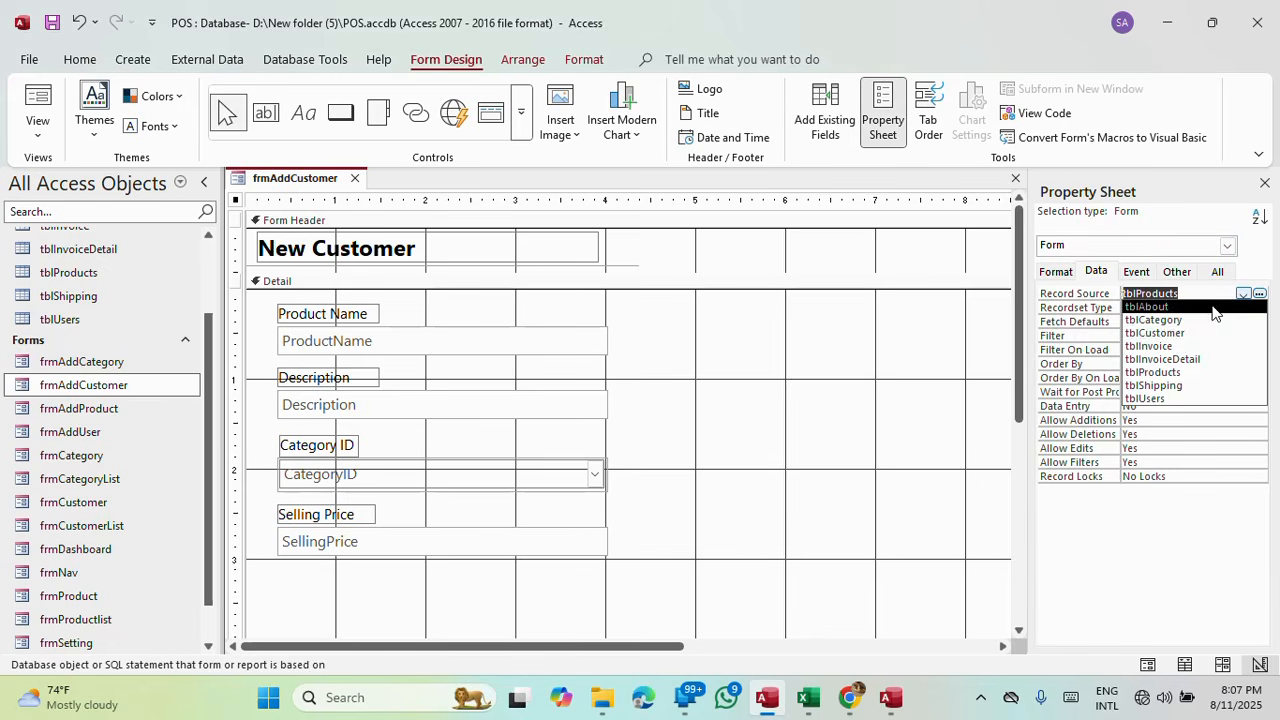
{"action": "left_click", "coordinate": [1180, 336]}
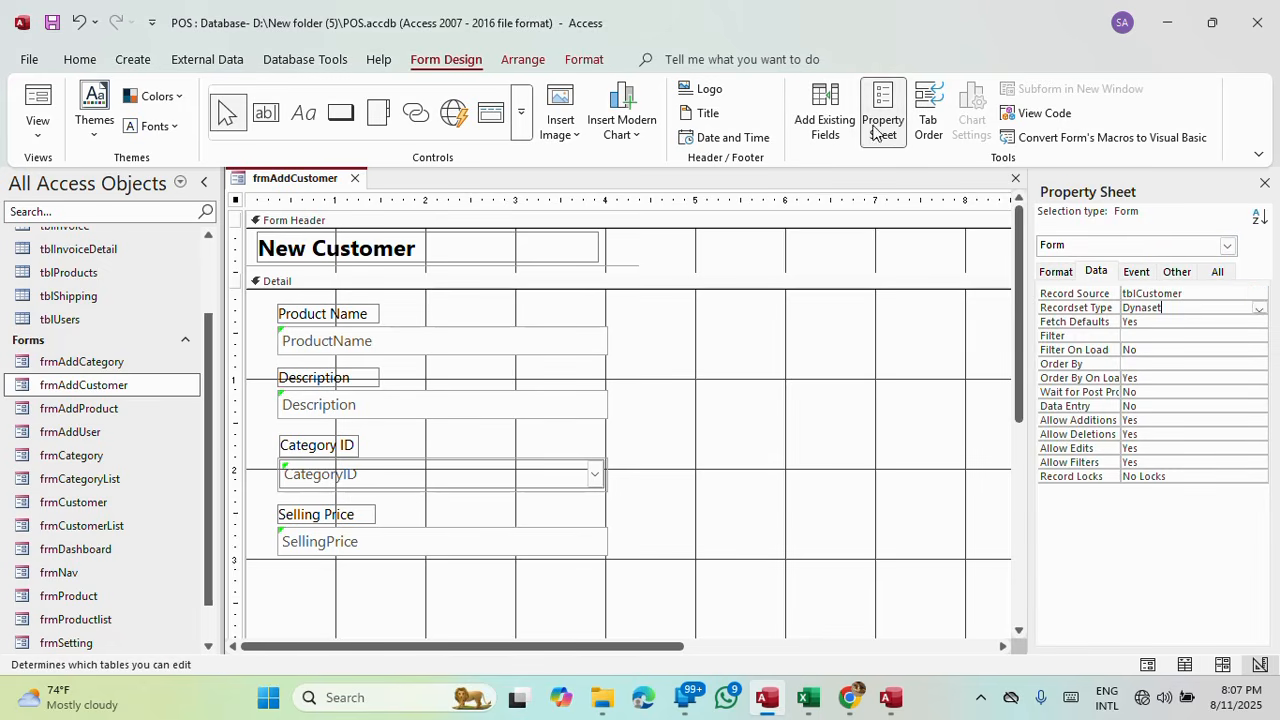
{"action": "left_click", "coordinate": [825, 115]}
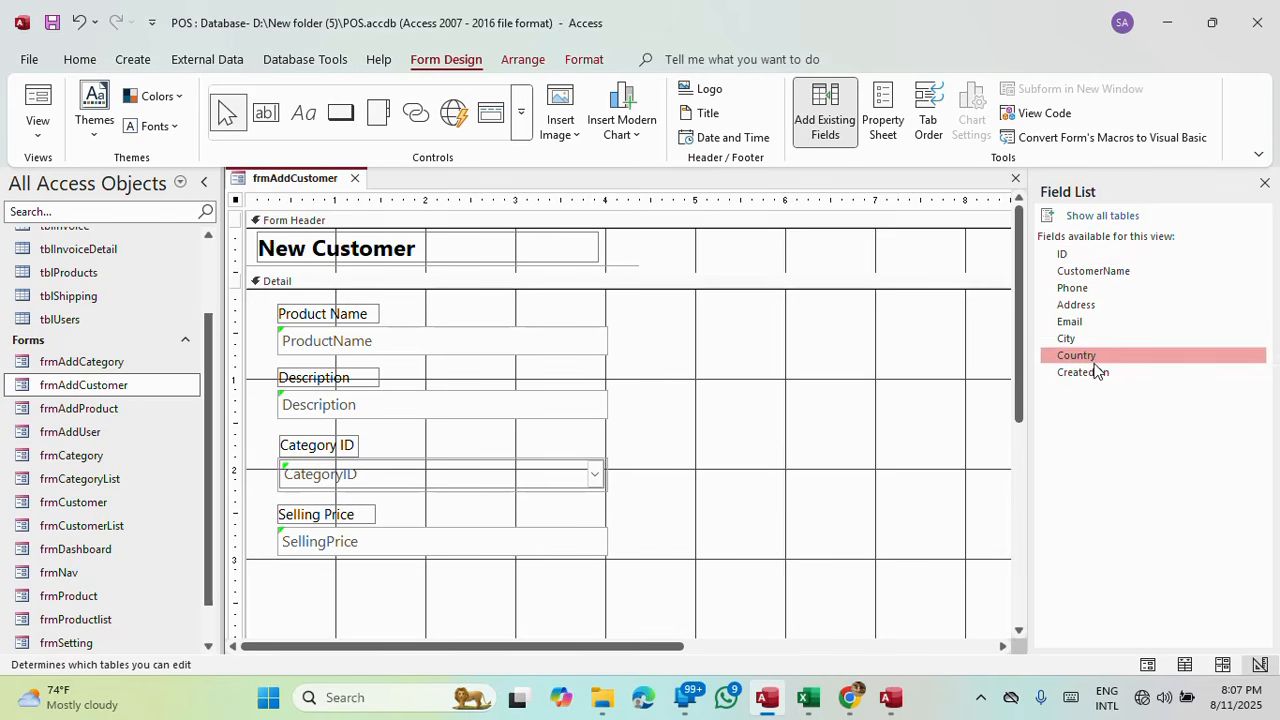
{"action": "scroll", "coordinate": [843, 358], "scroll_direction": "down", "scroll_amount": 3}
{"action": "scroll", "coordinate": [825, 352], "scroll_direction": "up", "scroll_amount": 3}
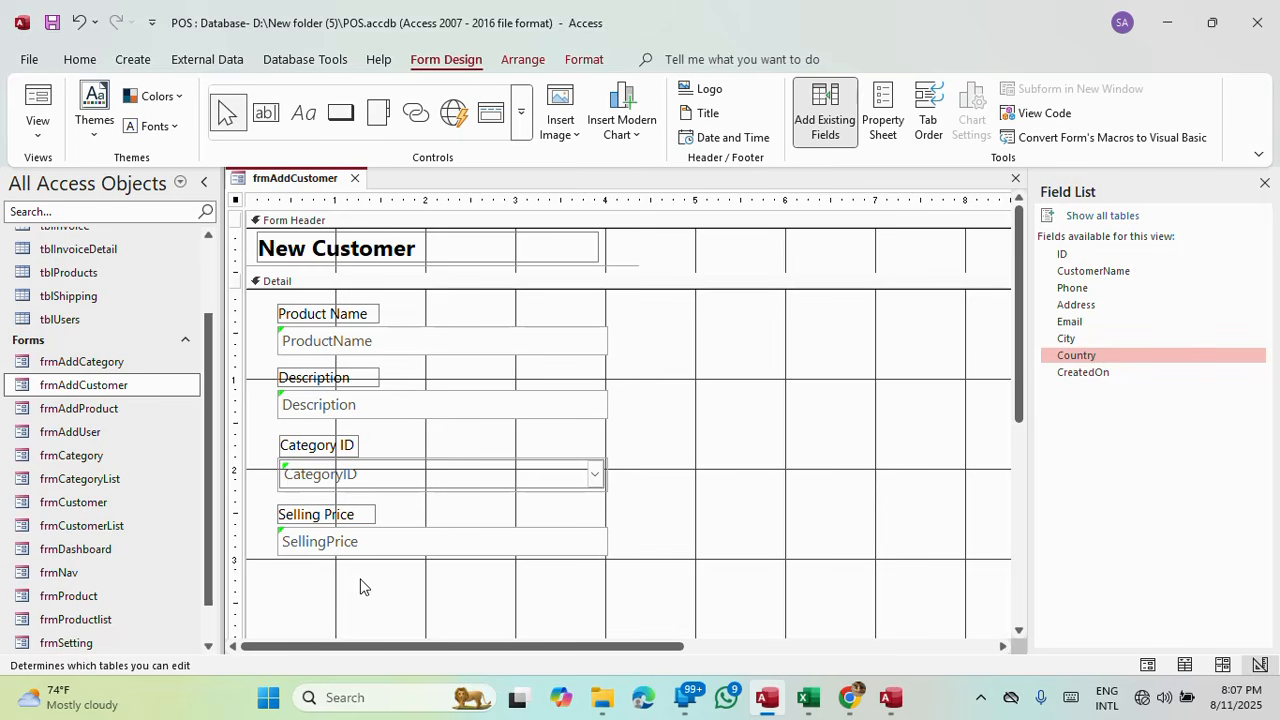
Duplicate all four labelled fields in the Detail section and place the copies as a second column beside the originals.
{"action": "left_click_drag", "start_coordinate": [363, 587], "coordinate": [323, 303]}
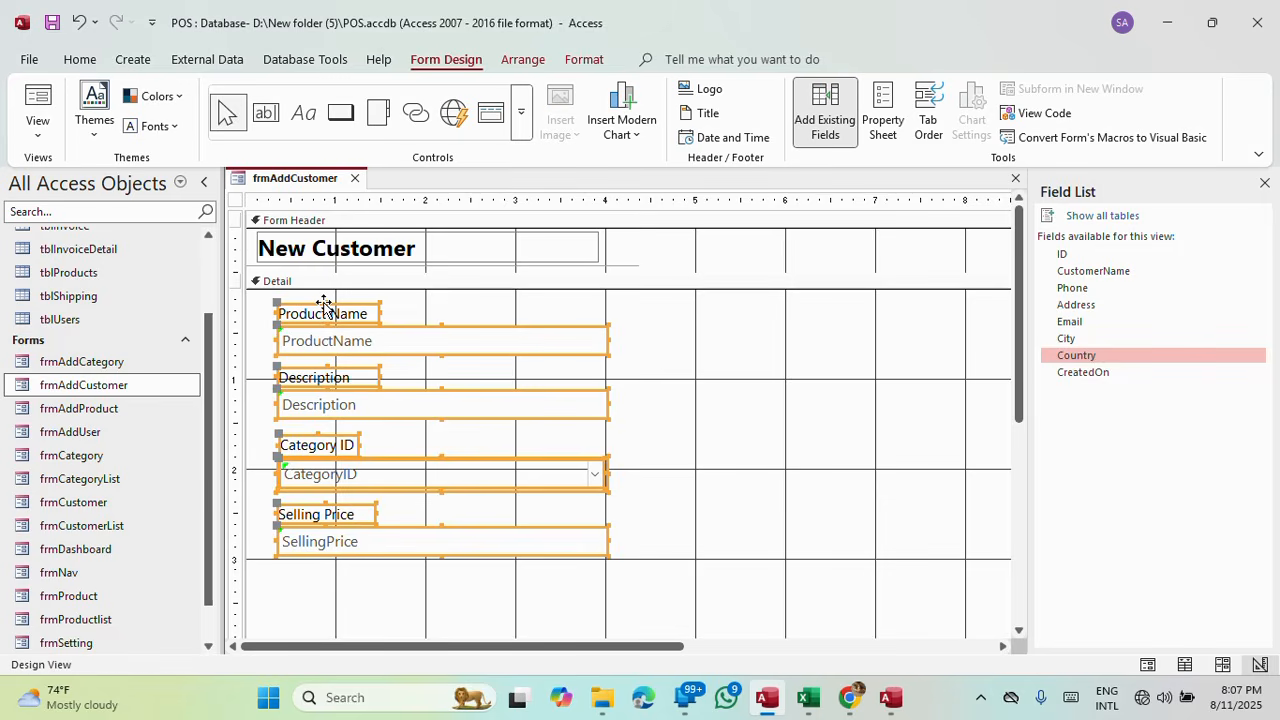
{"action": "key", "text": "ctrl+v"}
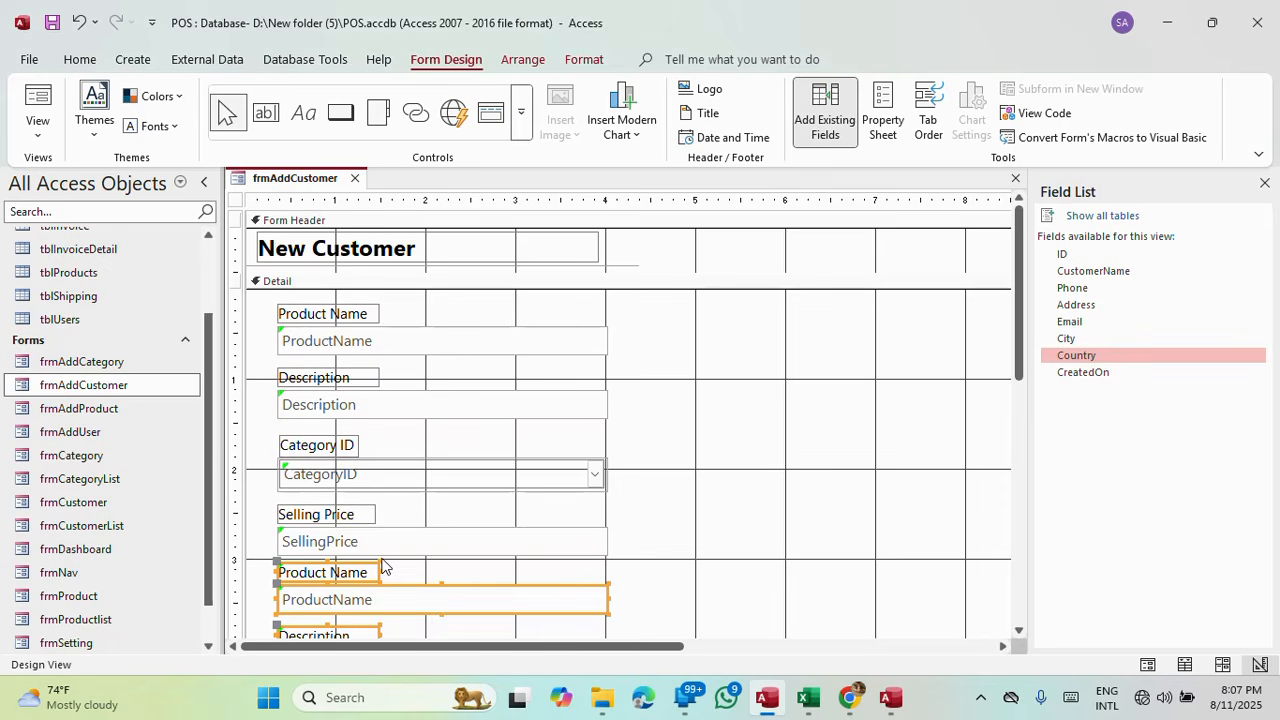
{"action": "left_click_drag", "start_coordinate": [372, 572], "coordinate": [756, 312]}
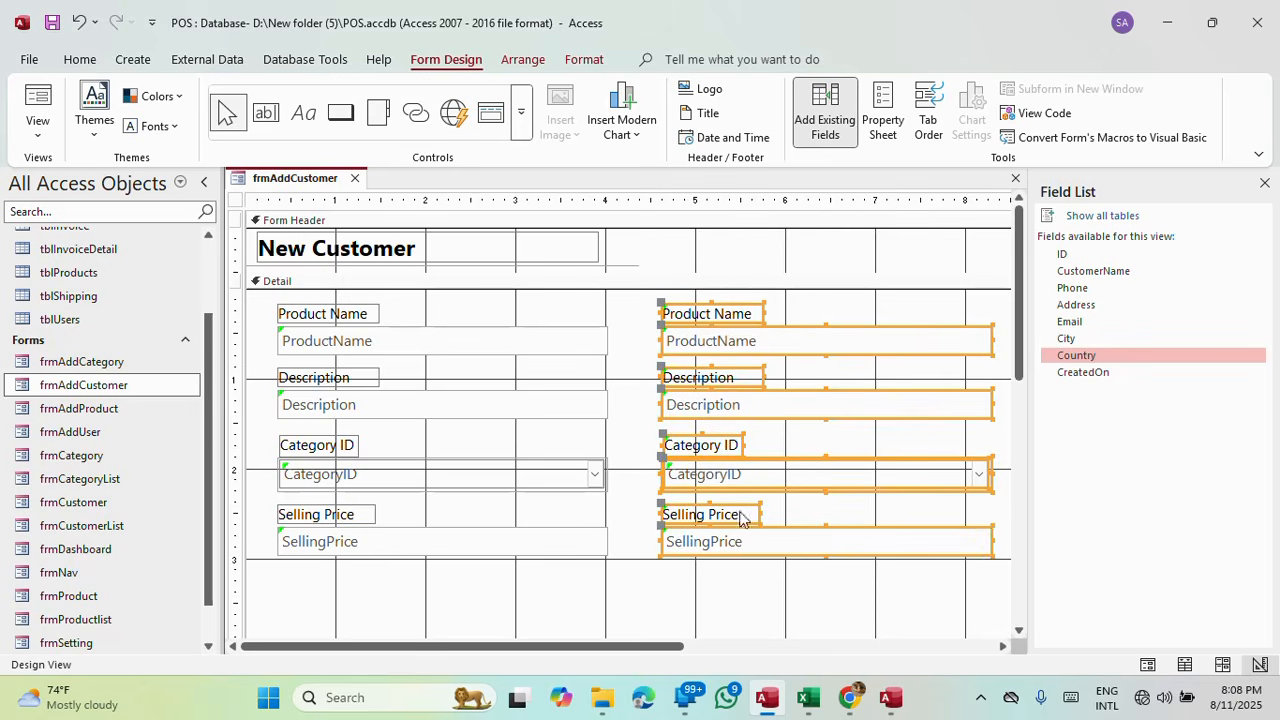
{"action": "left_click", "coordinate": [705, 603]}
Preview the two-column customer form in Form View and return to Design View.
{"action": "left_click", "coordinate": [37, 98]}
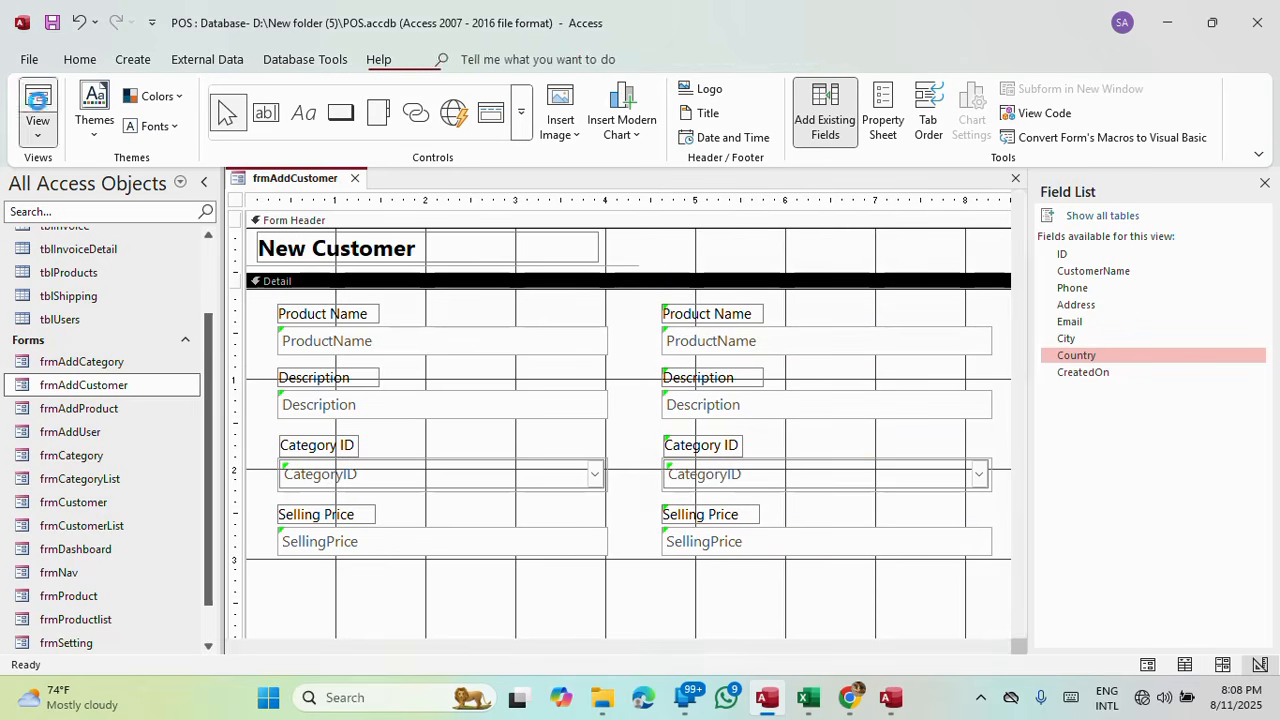
{"action": "left_click_drag", "start_coordinate": [724, 214], "coordinate": [683, 32]}
{"action": "right_click", "coordinate": [684, 38]}
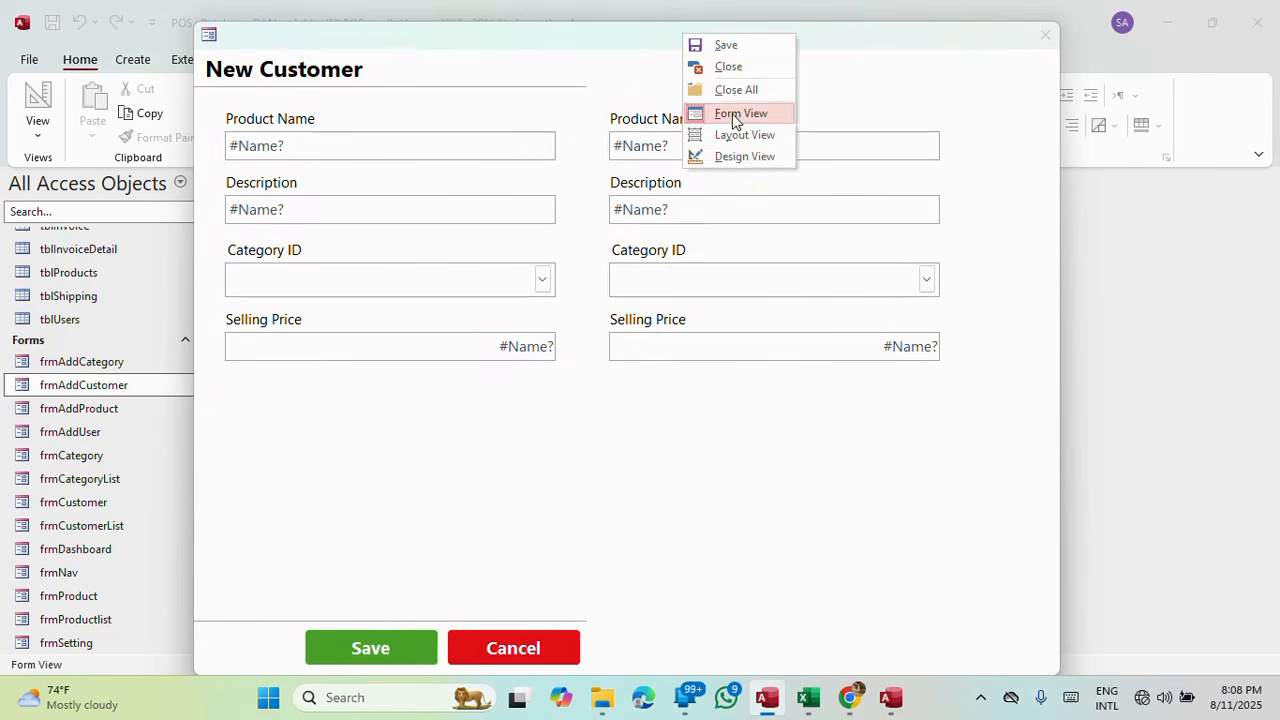
{"action": "left_click", "coordinate": [743, 160]}
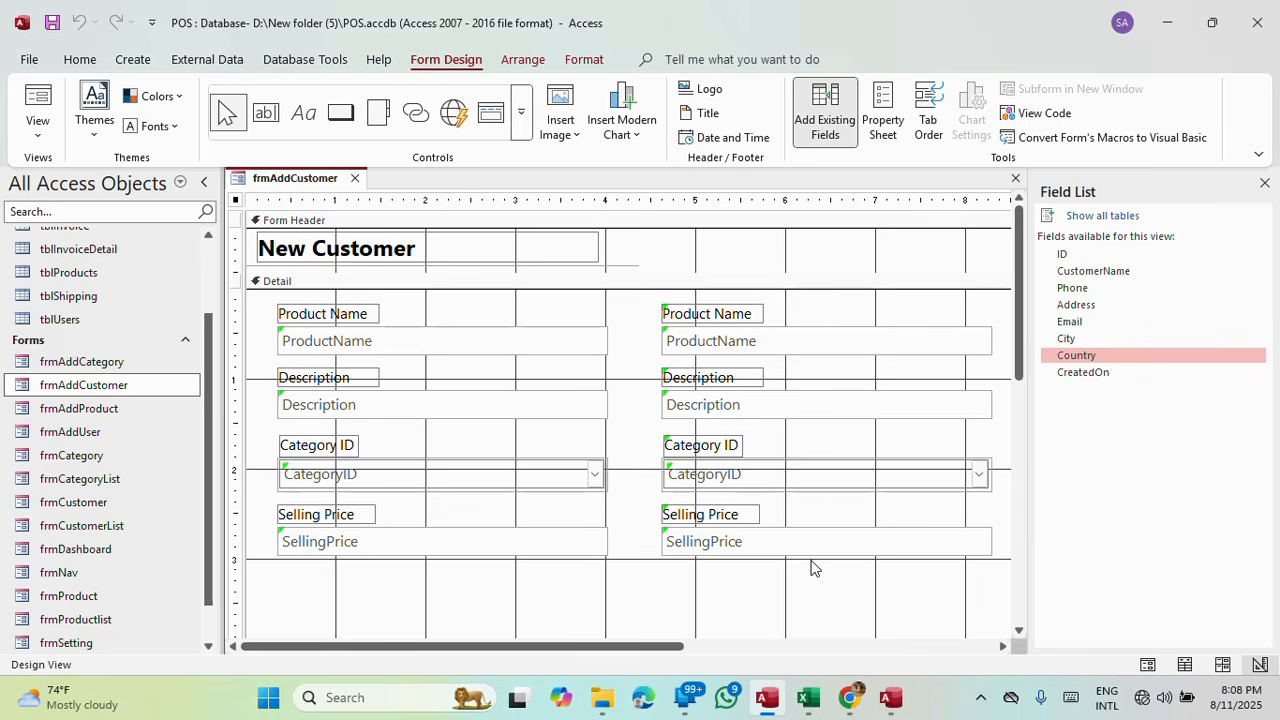
Tighten the vertical spacing between the four field rows in both columns of the Detail section.
{"action": "left_click_drag", "start_coordinate": [812, 568], "coordinate": [338, 308]}
{"action": "left_click_drag", "start_coordinate": [811, 603], "coordinate": [318, 370]}
{"action": "left_click_drag", "start_coordinate": [318, 371], "coordinate": [319, 367]}
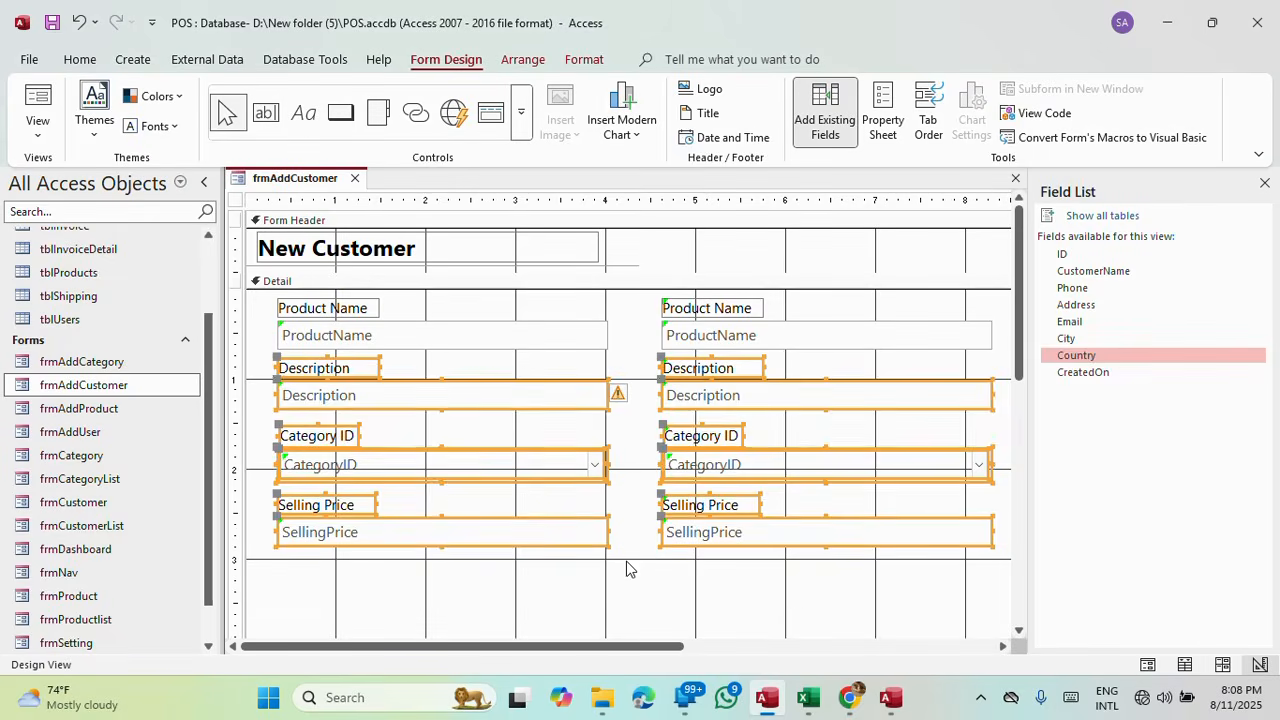
{"action": "left_click_drag", "start_coordinate": [794, 596], "coordinate": [313, 435]}
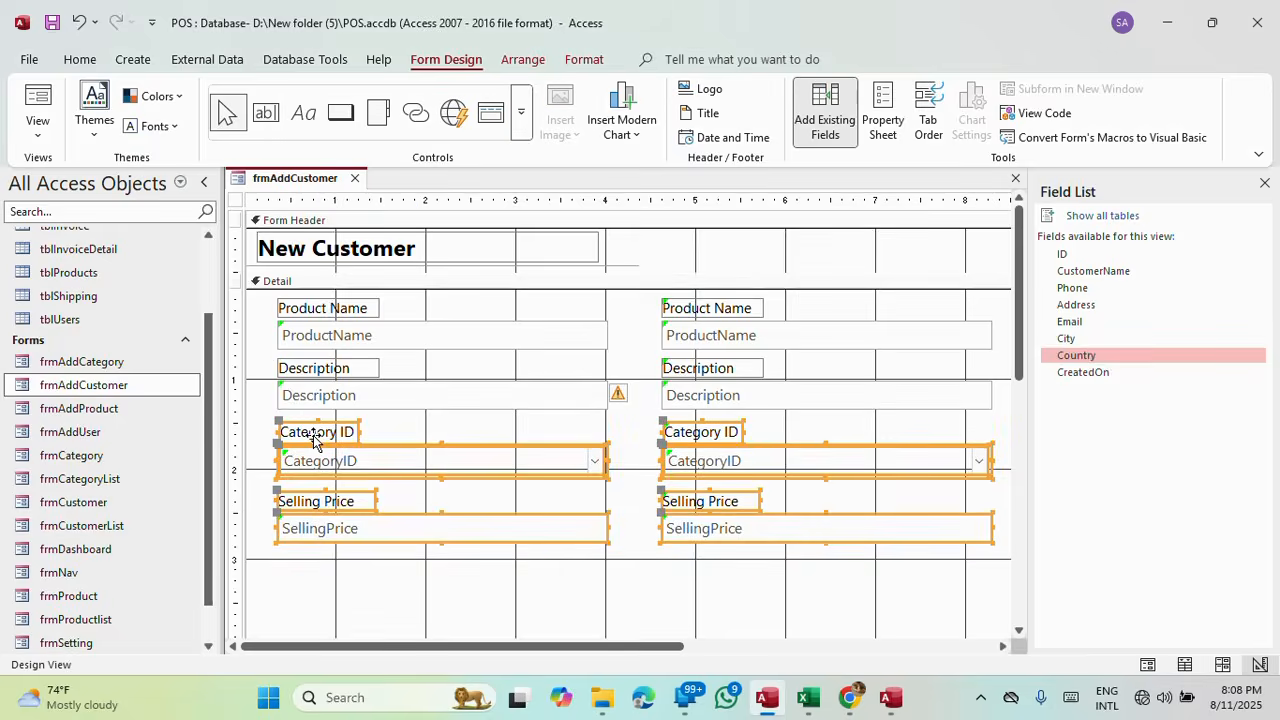
{"action": "left_click_drag", "start_coordinate": [790, 590], "coordinate": [355, 501]}
{"action": "left_click", "coordinate": [680, 597]}
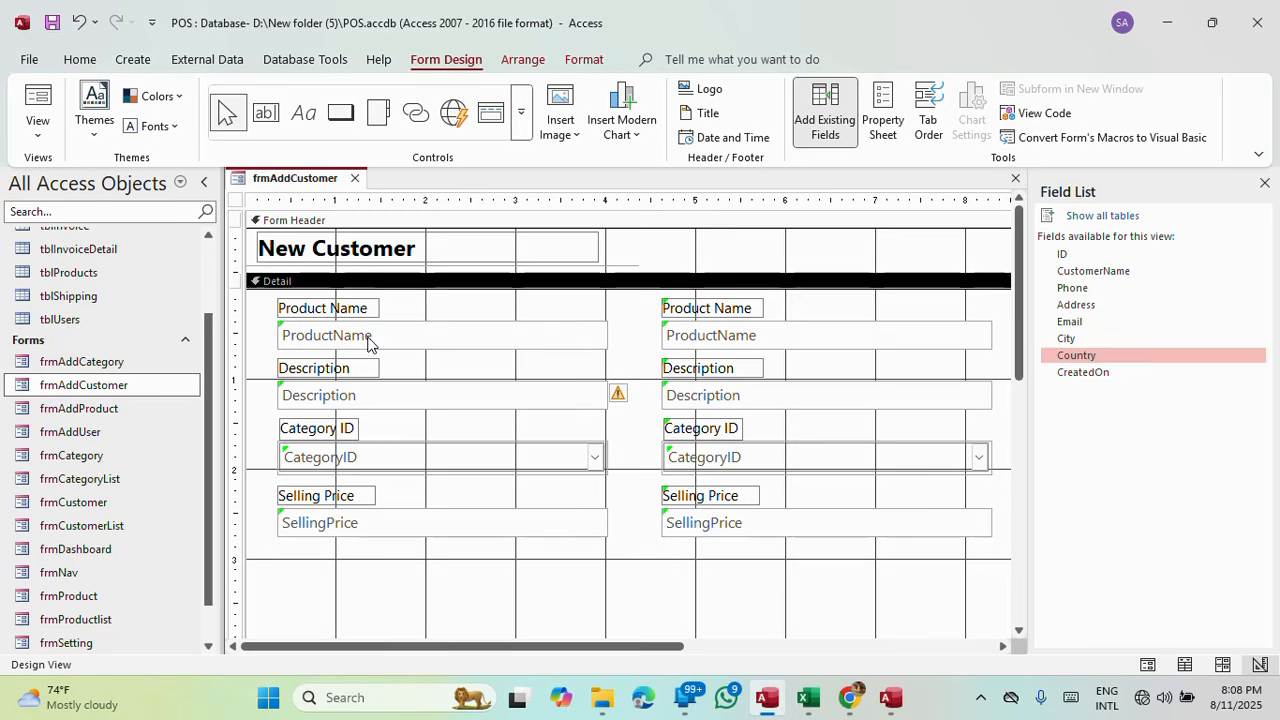
Set the Control Source of the first-column ProductName text box to CustomerName.
{"action": "left_click", "coordinate": [368, 341]}
{"action": "left_click", "coordinate": [883, 117]}
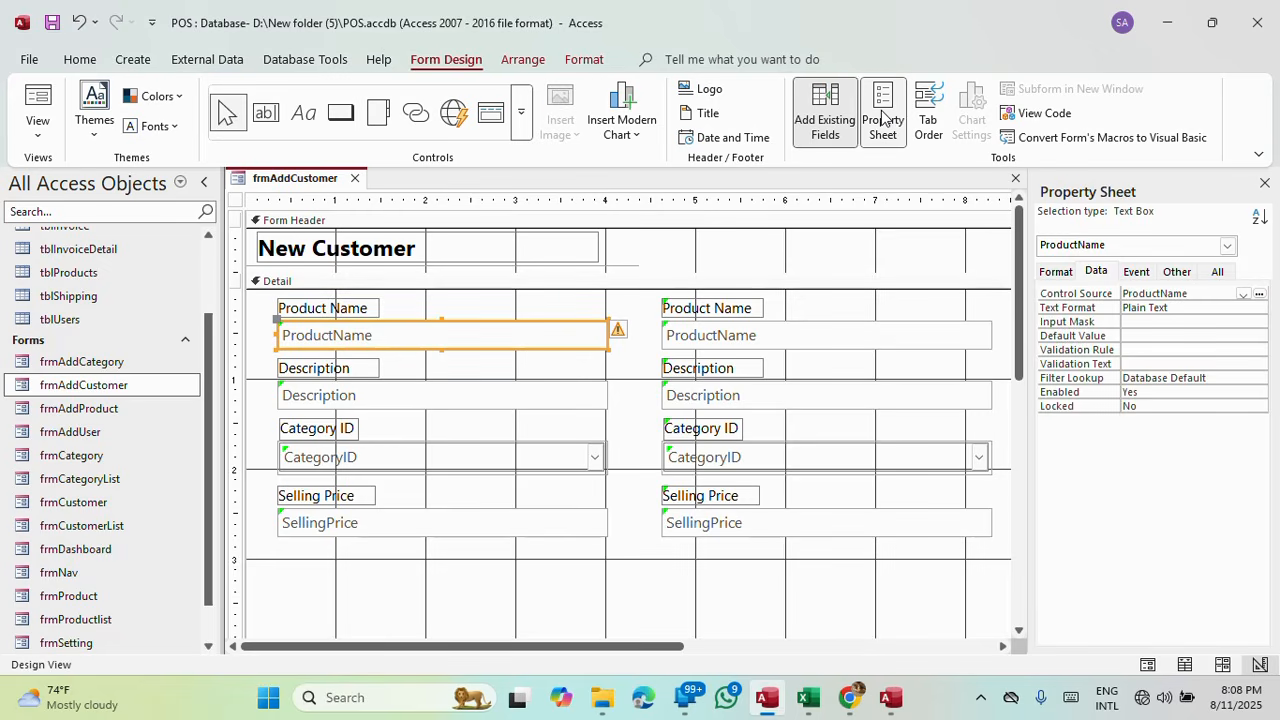
{"action": "left_click", "coordinate": [825, 112]}
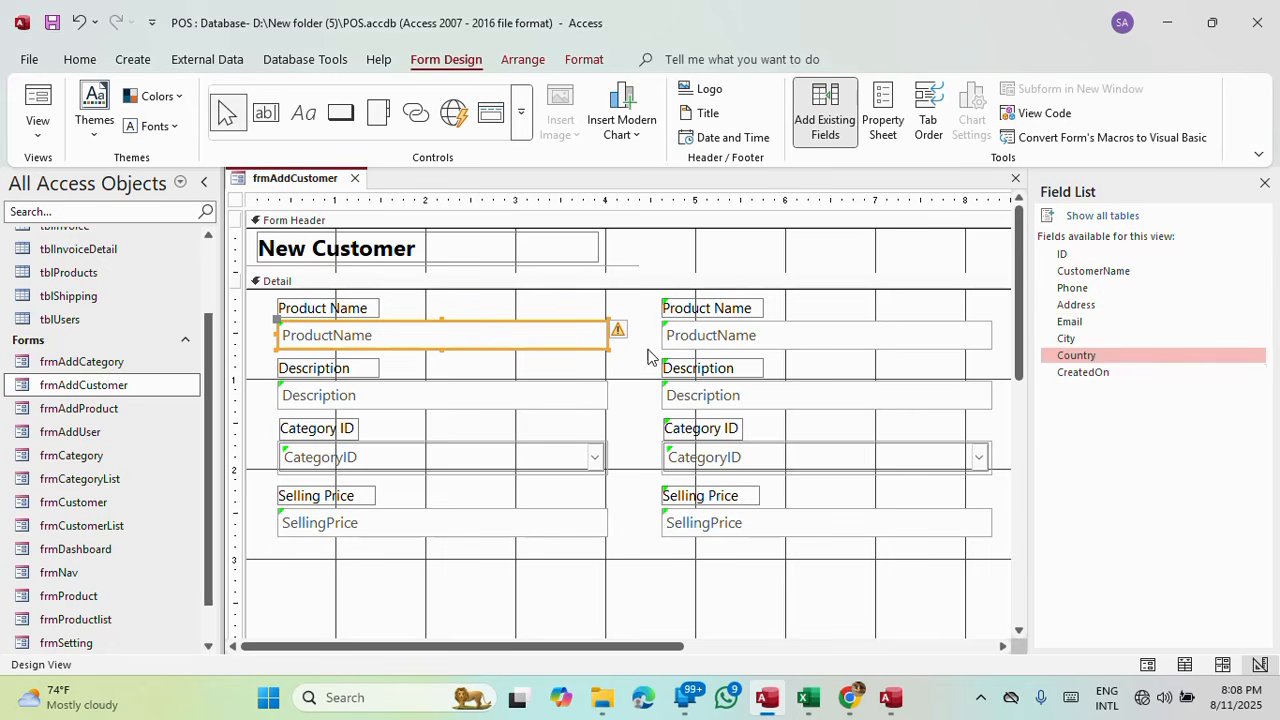
{"action": "left_click", "coordinate": [882, 112]}
{"action": "left_click", "coordinate": [1246, 294]}
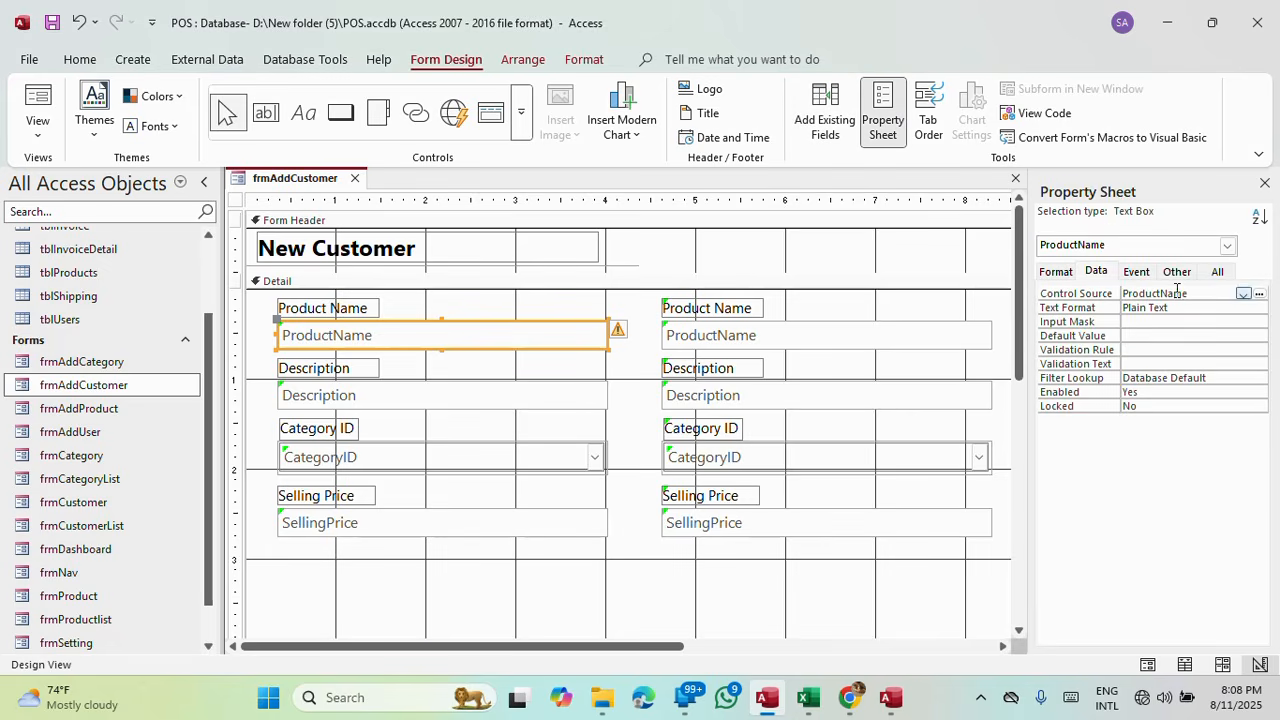
{"action": "left_click", "coordinate": [1246, 306]}
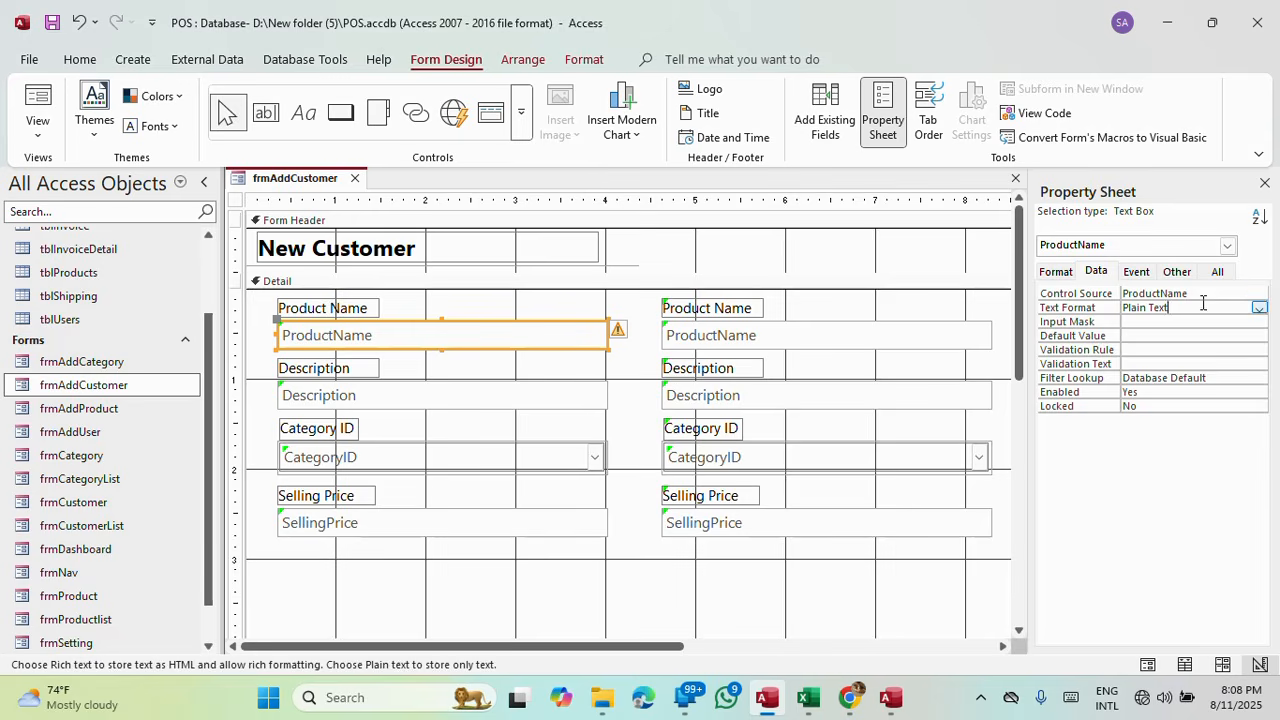
{"action": "left_click", "coordinate": [1222, 290]}
{"action": "left_click", "coordinate": [1243, 294]}
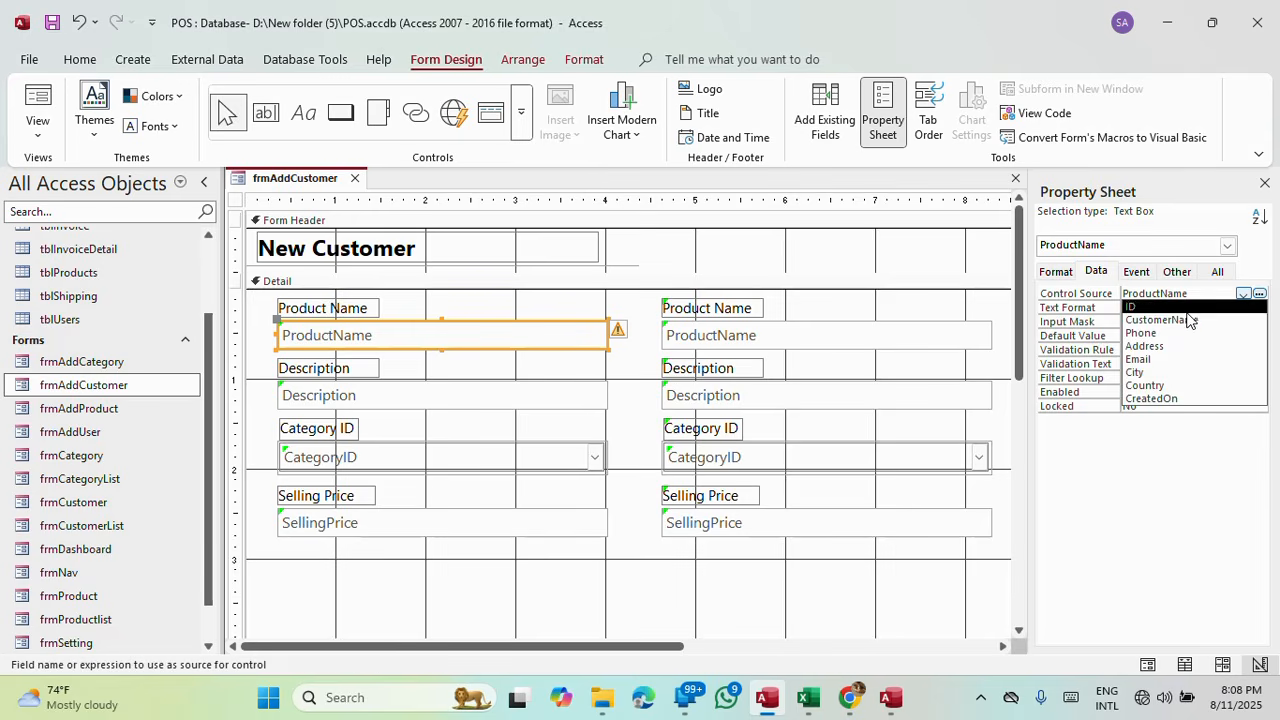
{"action": "left_click", "coordinate": [1188, 321]}
Change the label above the CustomerName text box to "Customer Name".
{"action": "left_click", "coordinate": [416, 335]}
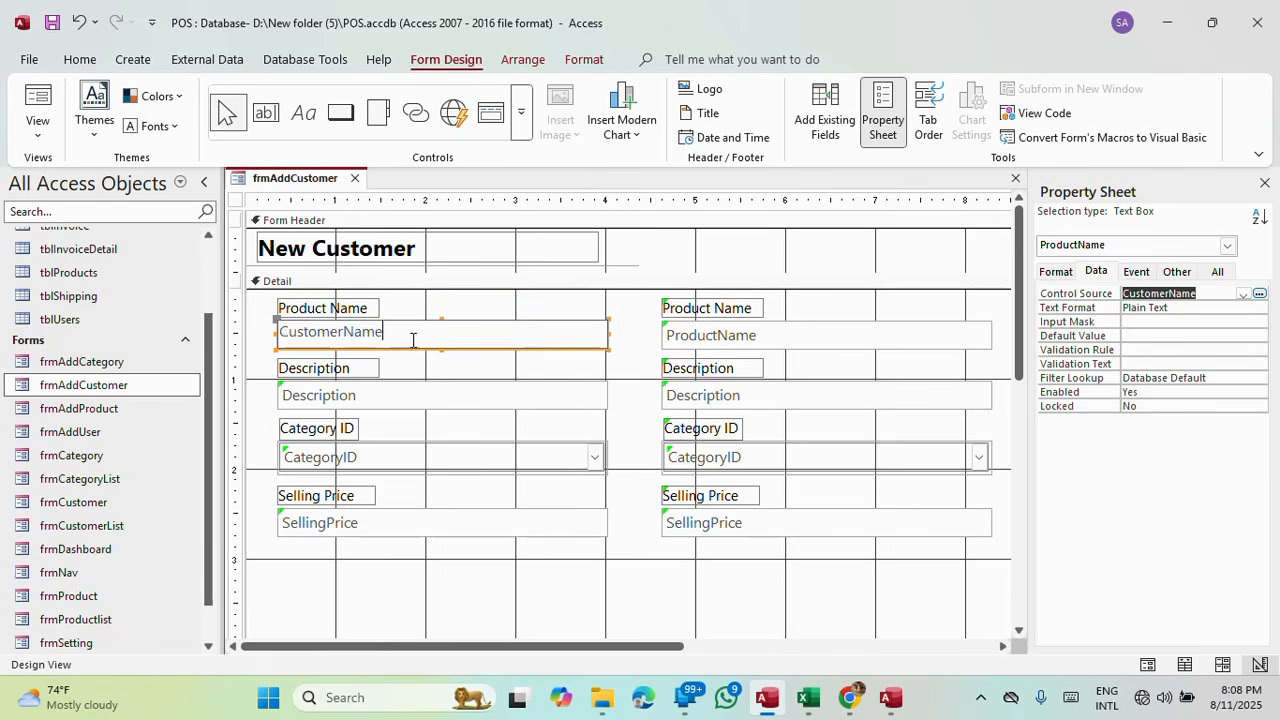
{"action": "left_click_drag", "start_coordinate": [414, 337], "coordinate": [240, 333]}
{"action": "key", "text": "ctrl+c"}
{"action": "left_click", "coordinate": [340, 310]}
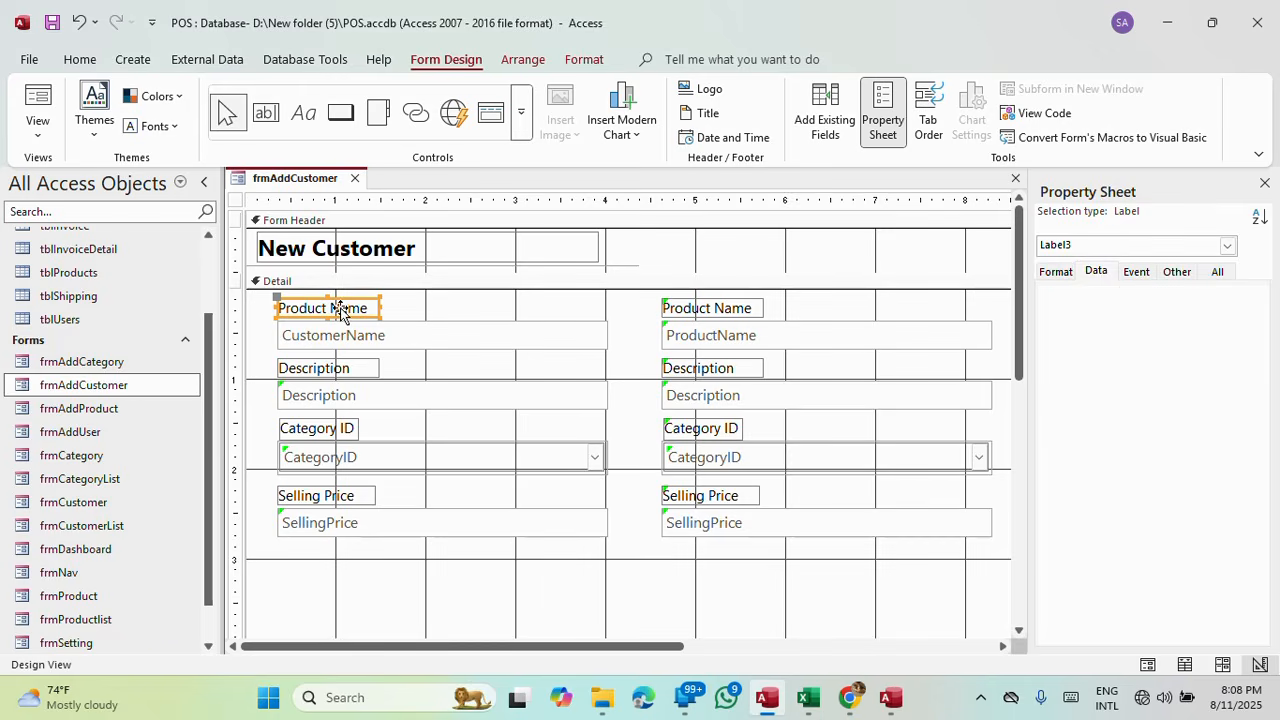
{"action": "left_click_drag", "start_coordinate": [372, 306], "coordinate": [256, 305]}
{"action": "key", "text": "ctrl+v"}
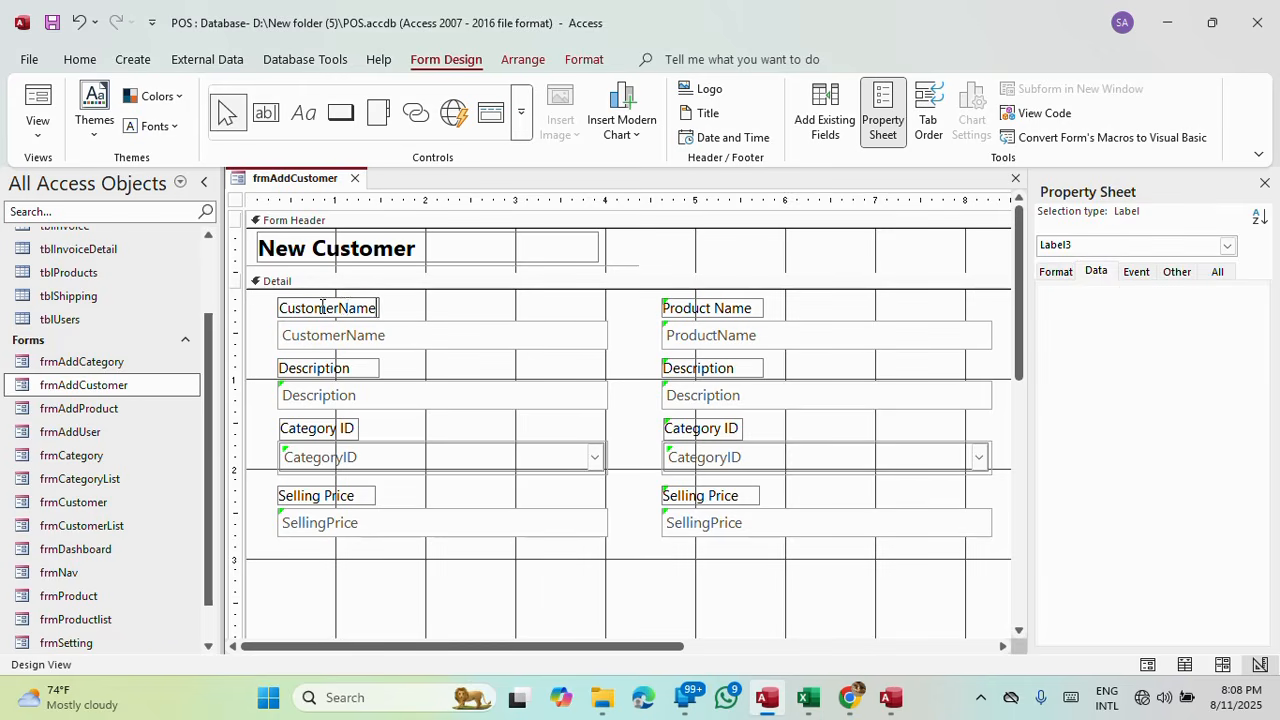
{"action": "left_click", "coordinate": [344, 307]}
Bind the first-column Description text box to the Phone field and change its label to "Phone".
{"action": "left_click", "coordinate": [374, 393]}
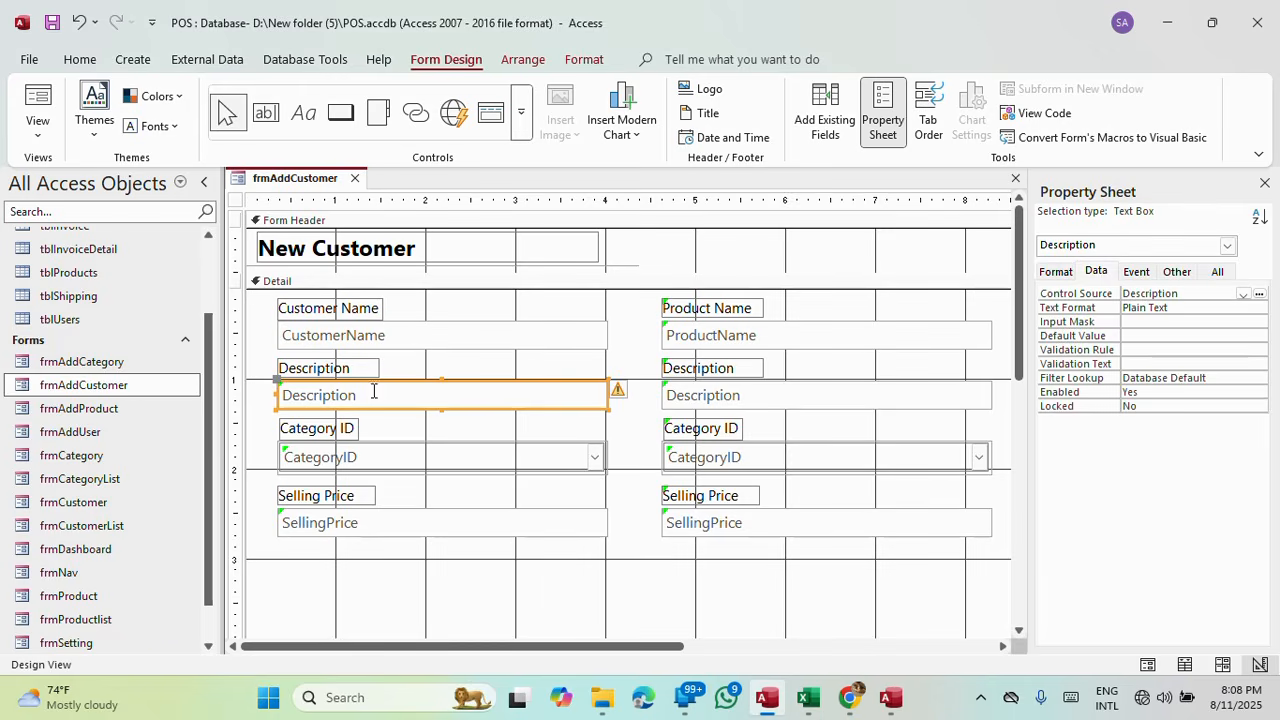
{"action": "left_click", "coordinate": [1243, 295]}
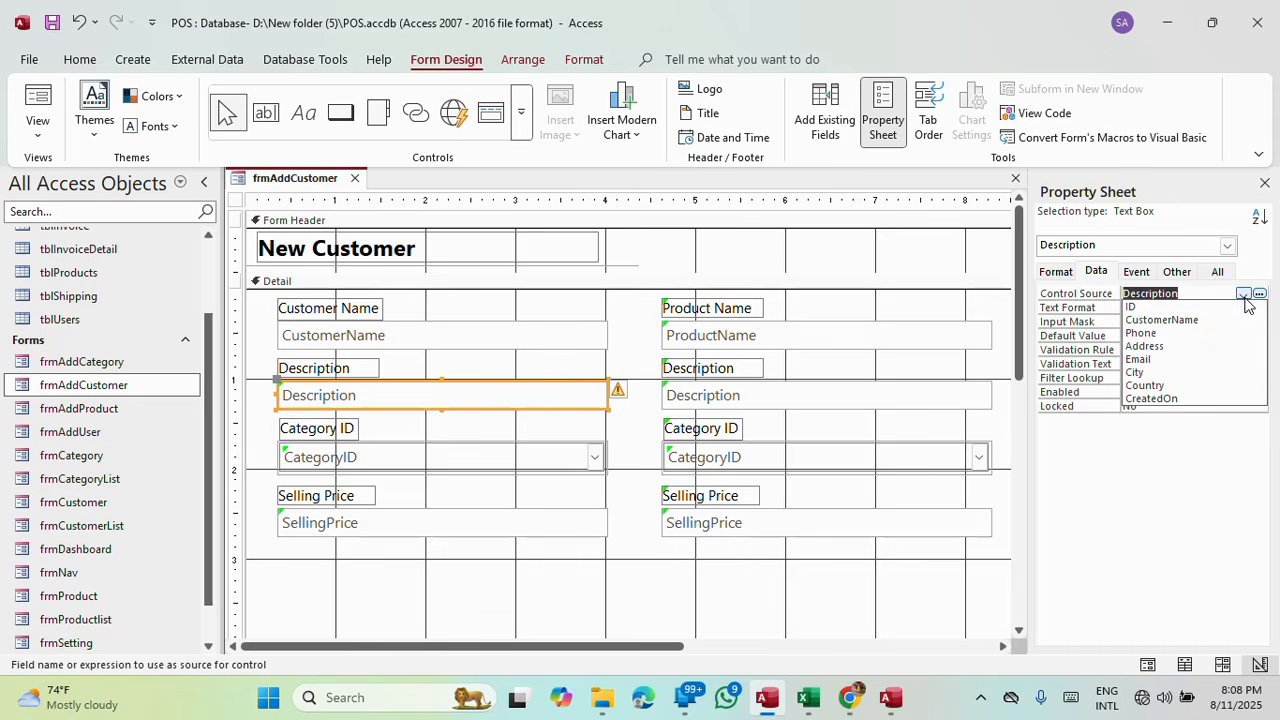
{"action": "left_click", "coordinate": [1190, 334]}
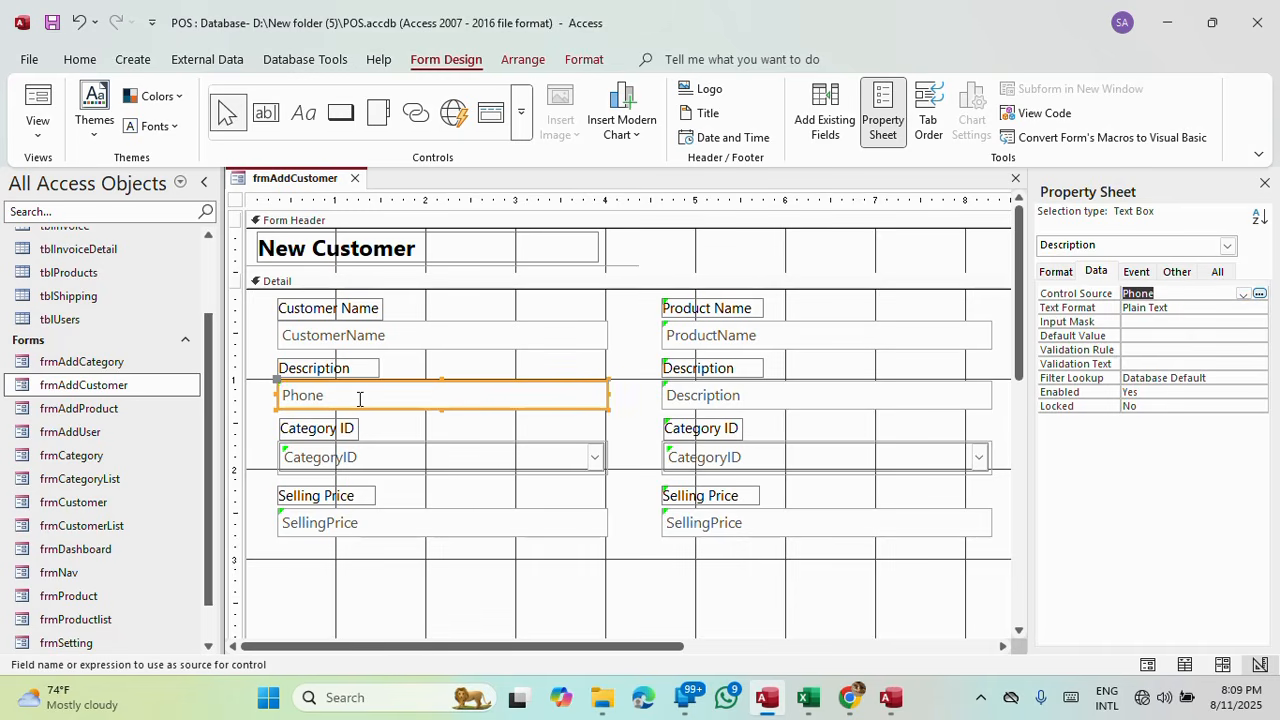
{"action": "double_click", "coordinate": [360, 398]}
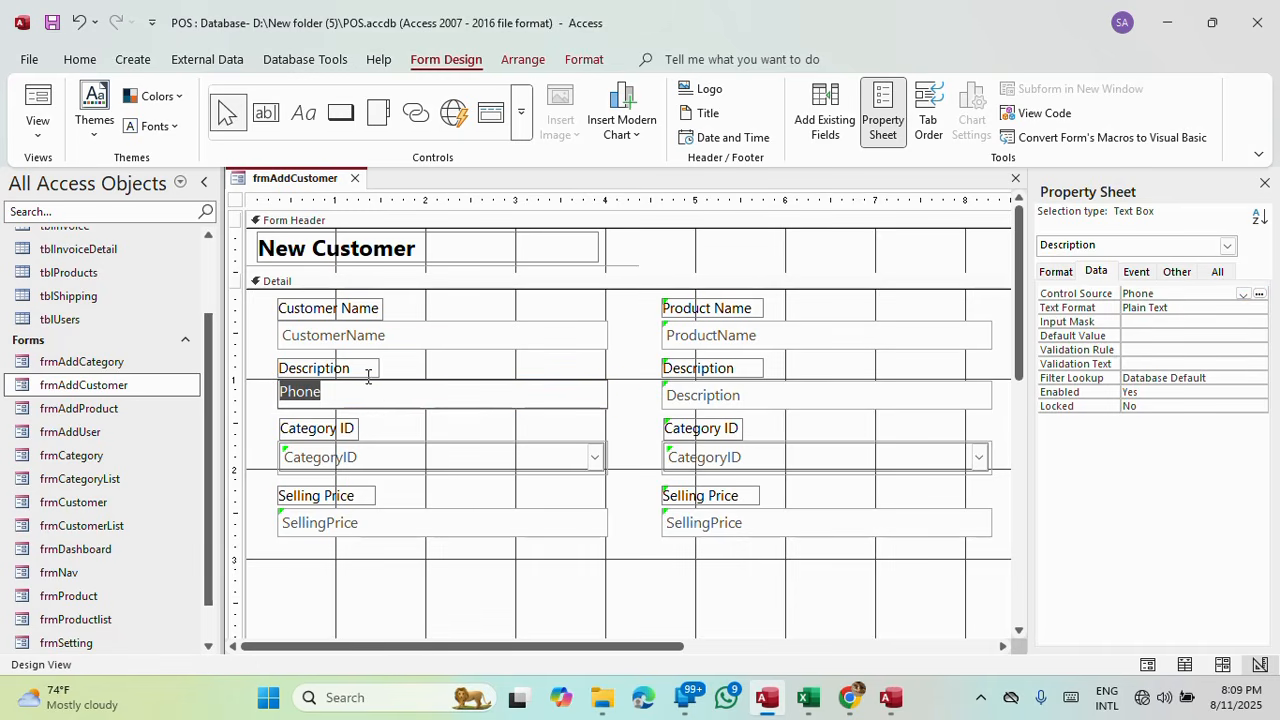
{"action": "left_click", "coordinate": [364, 370]}
{"action": "double_click", "coordinate": [366, 368]}
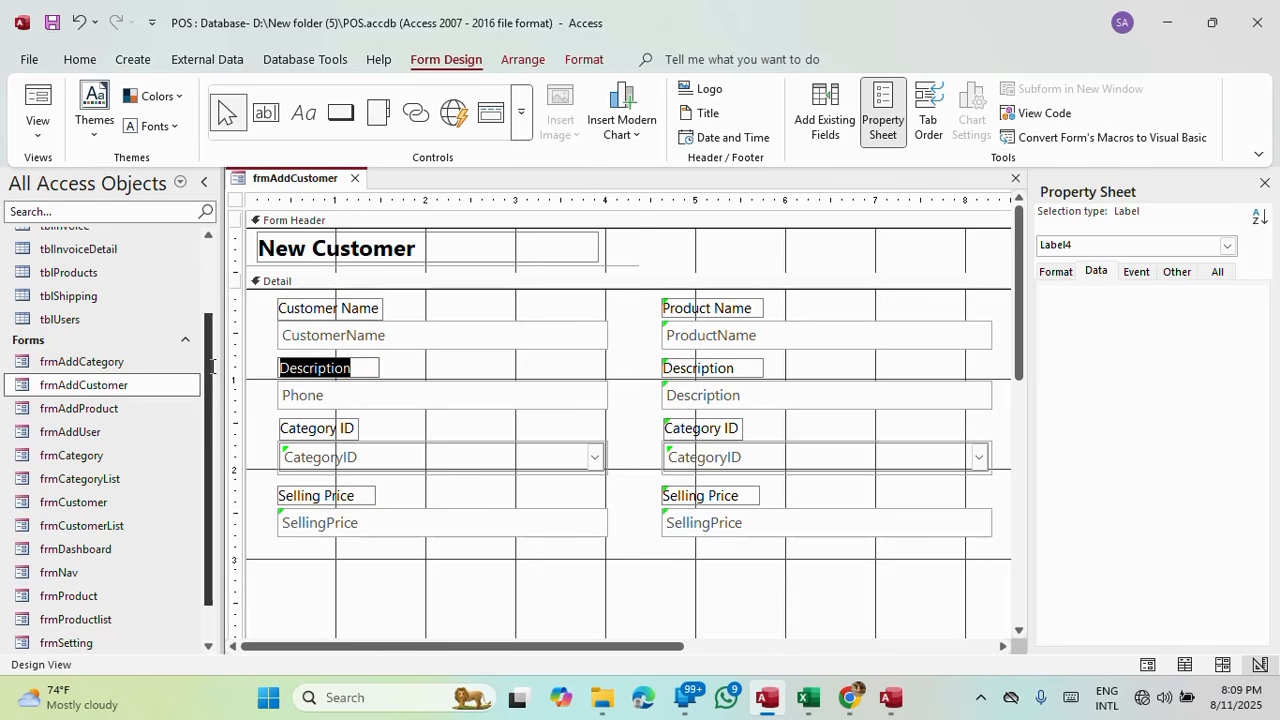
{"action": "type", "text": "Phone"}
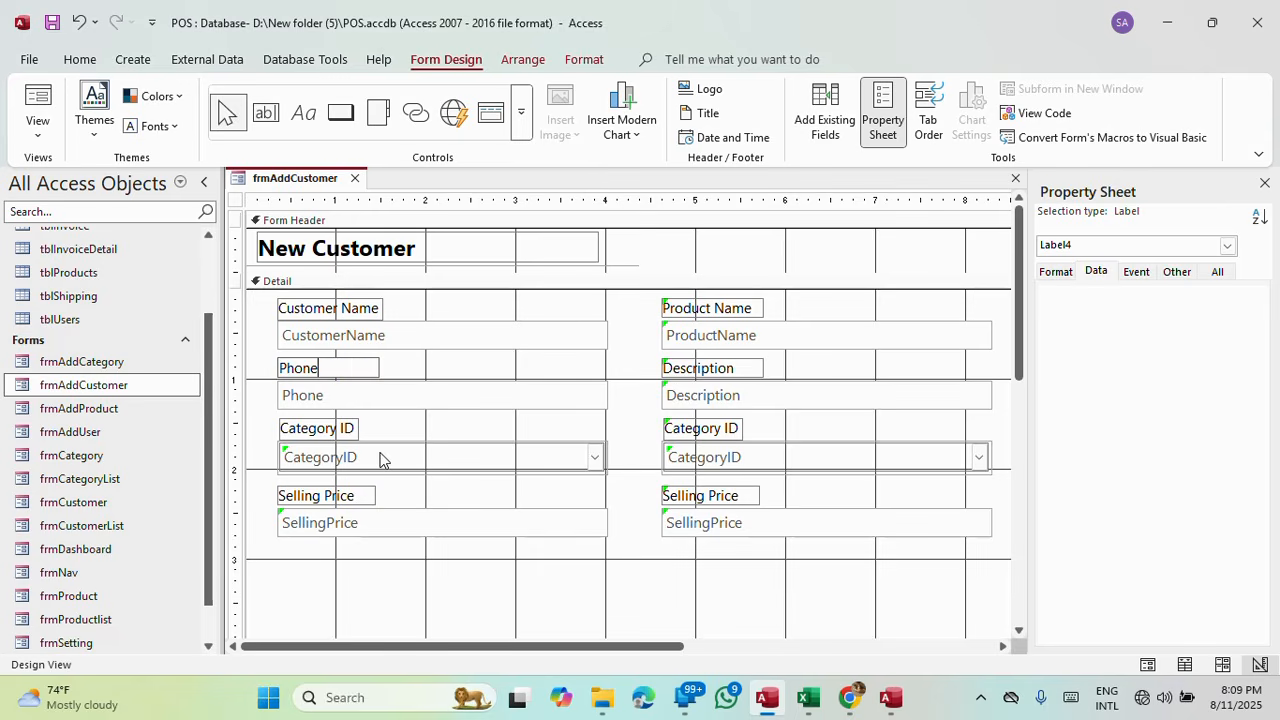
Set the Name property of the text box bound to Phone to "Phone".
{"action": "left_click", "coordinate": [405, 400]}
{"action": "left_click", "coordinate": [1177, 272]}
{"action": "left_click", "coordinate": [1045, 293]}
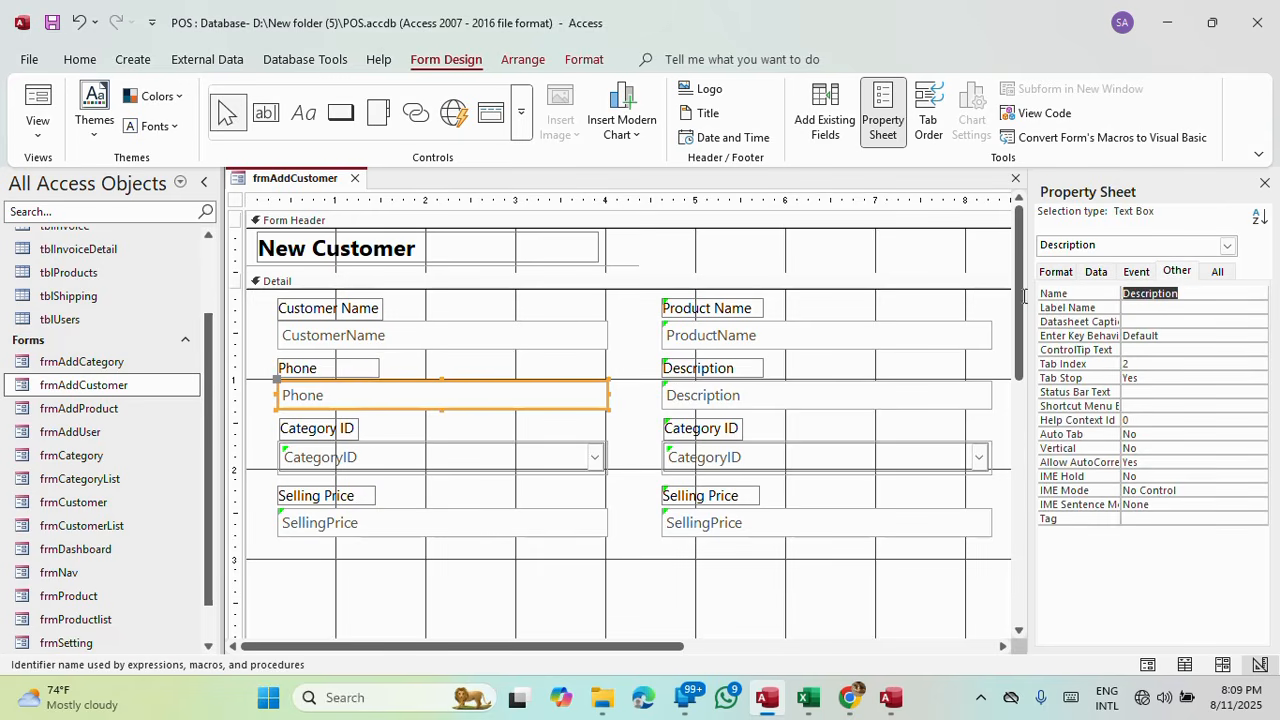
{"action": "type", "text": "Phone"}
{"action": "left_click", "coordinate": [1150, 308]}
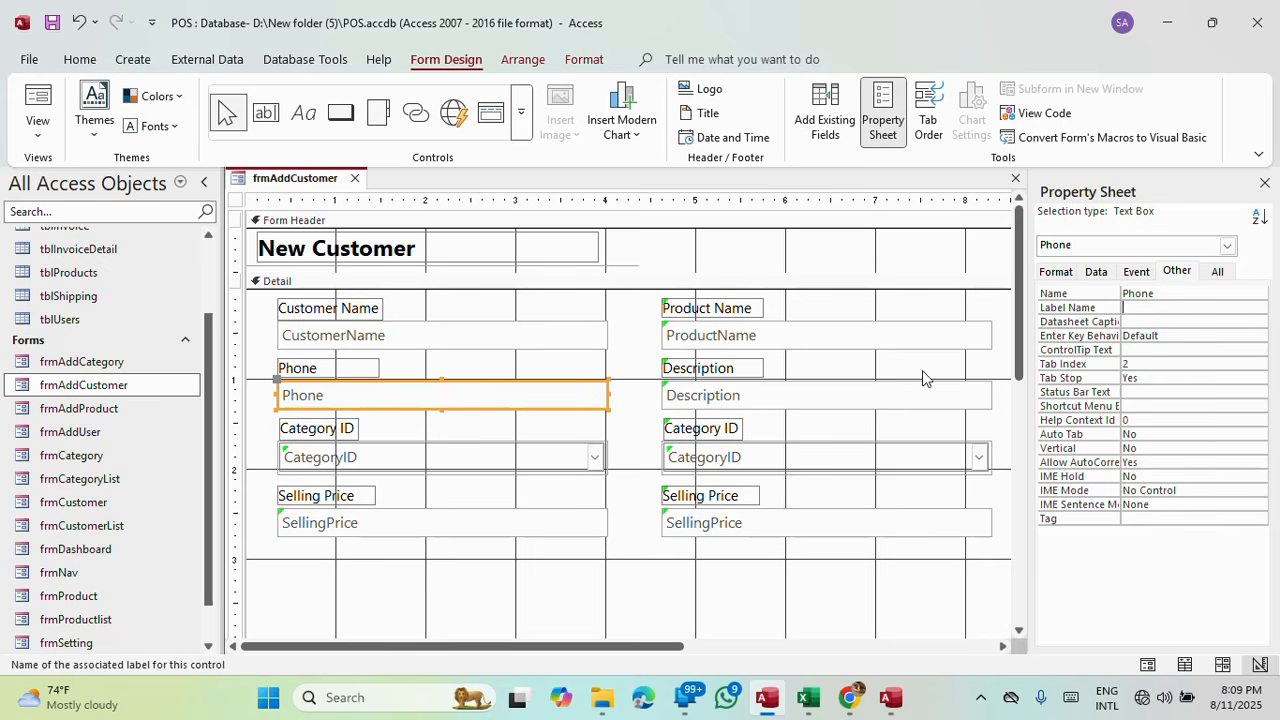
Convert the first-column CategoryID combo box to a text box and delete the border rectangle around it.
{"action": "left_click", "coordinate": [333, 432]}
{"action": "left_click", "coordinate": [410, 456]}
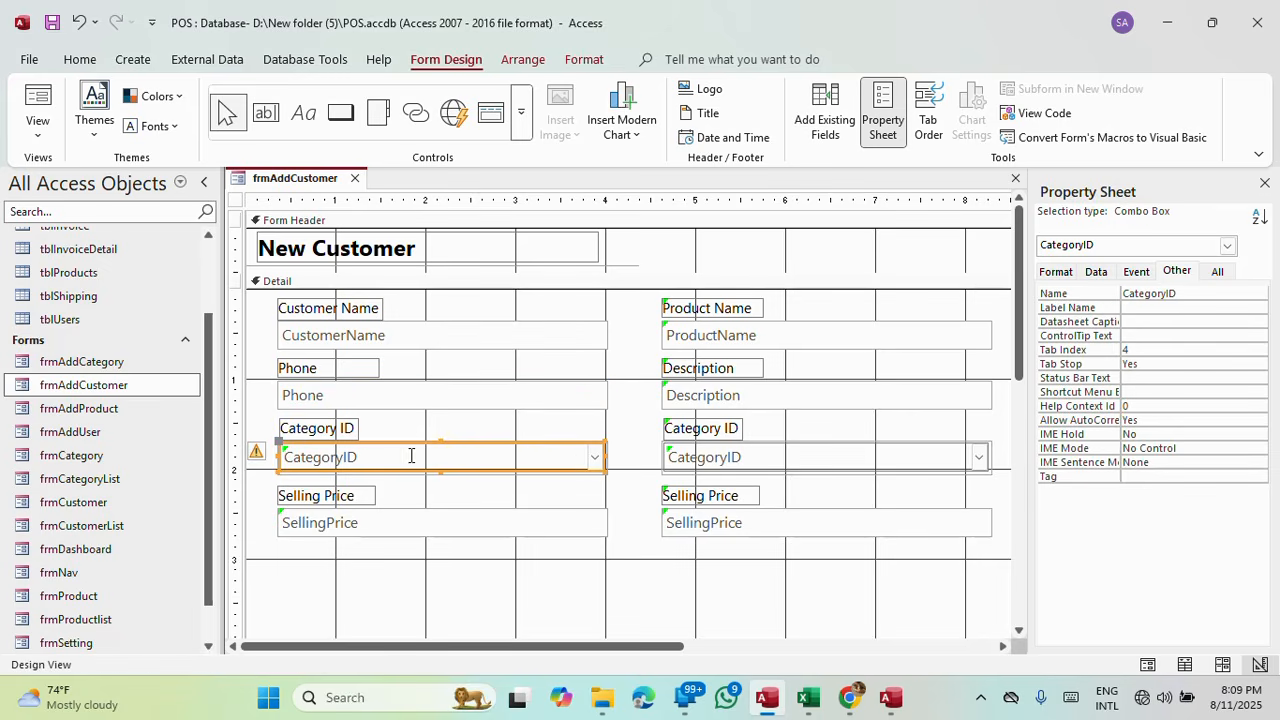
{"action": "right_click", "coordinate": [555, 461]}
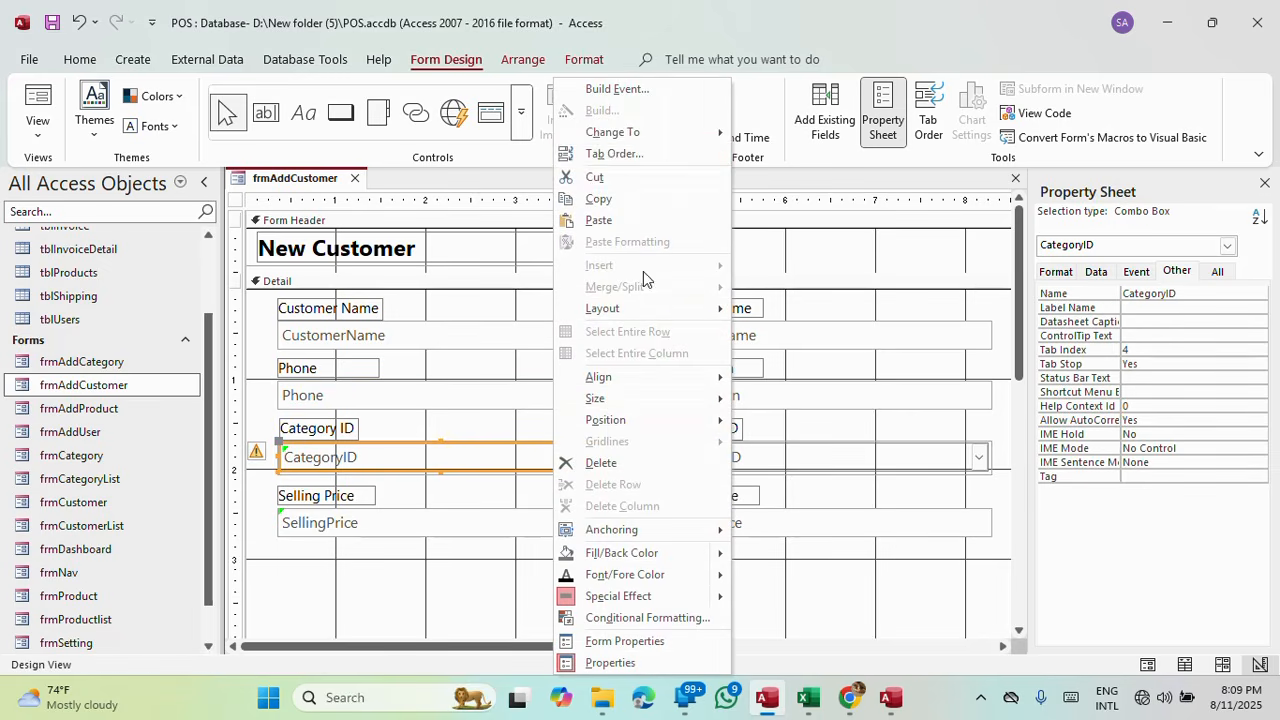
{"action": "mouse_move", "coordinate": [617, 136]}
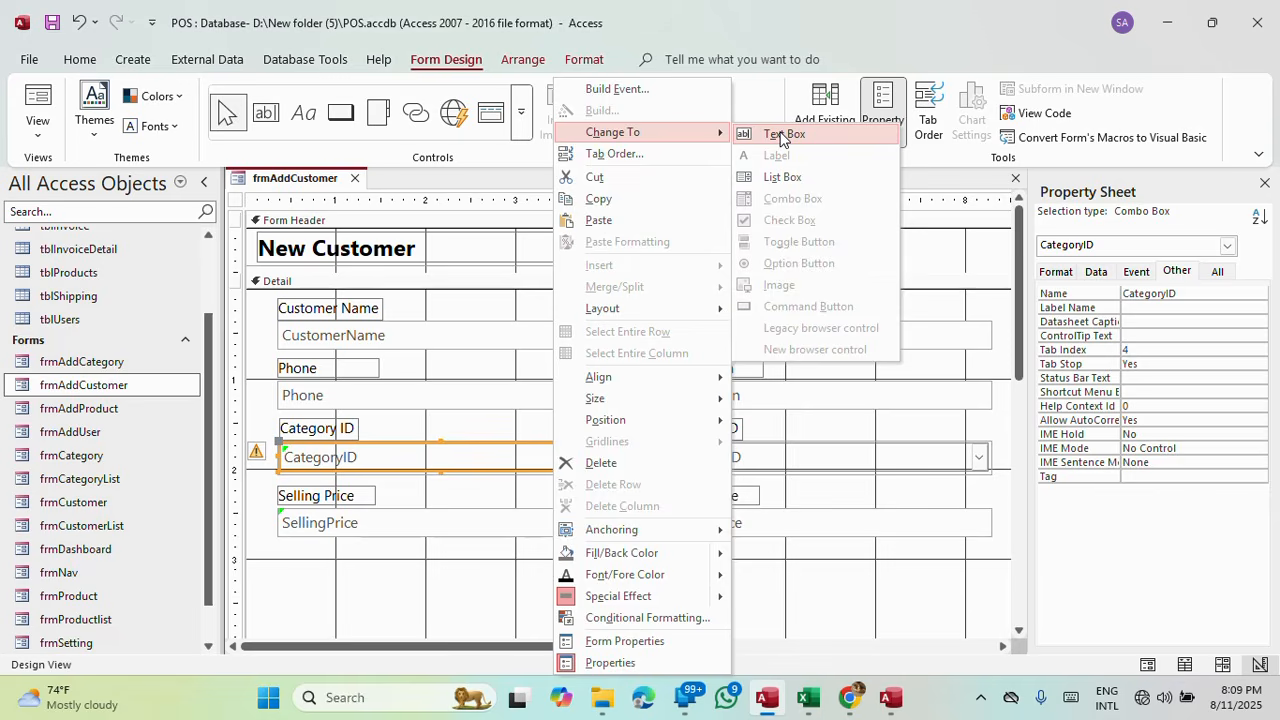
{"action": "left_click", "coordinate": [781, 137]}
{"action": "left_click", "coordinate": [591, 486]}
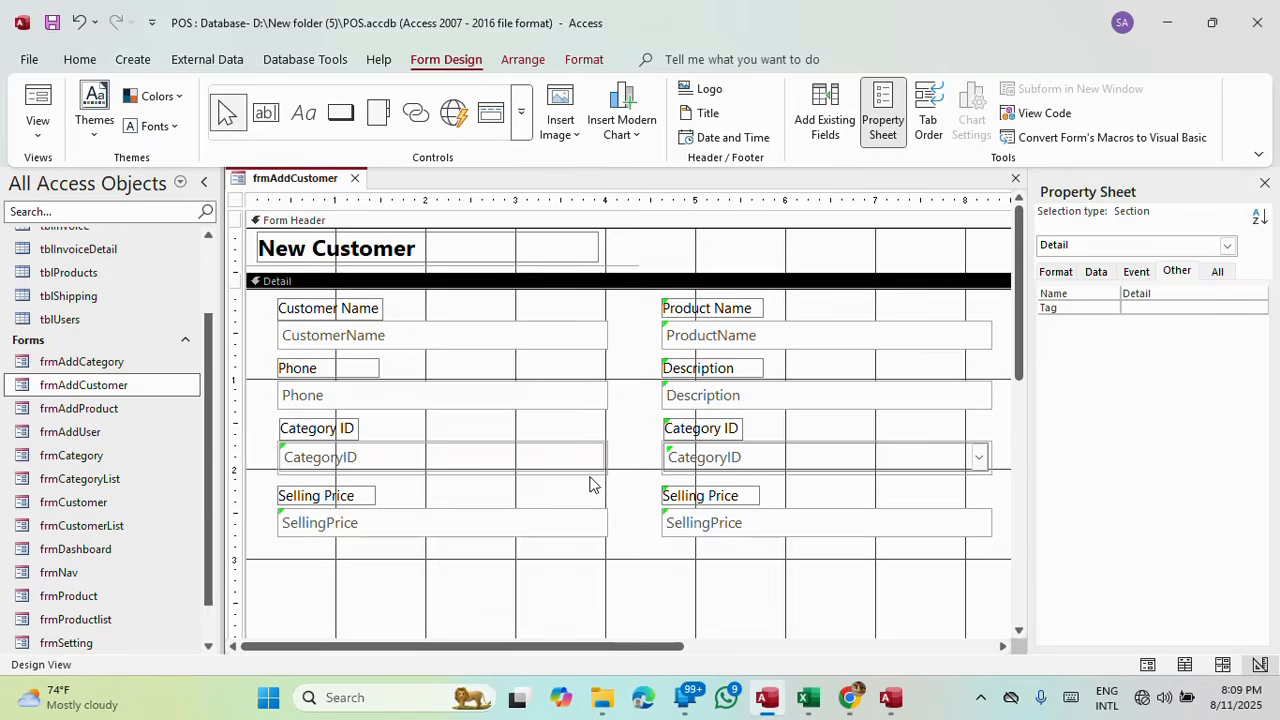
{"action": "left_click", "coordinate": [589, 475]}
{"action": "key", "text": "Delete"}
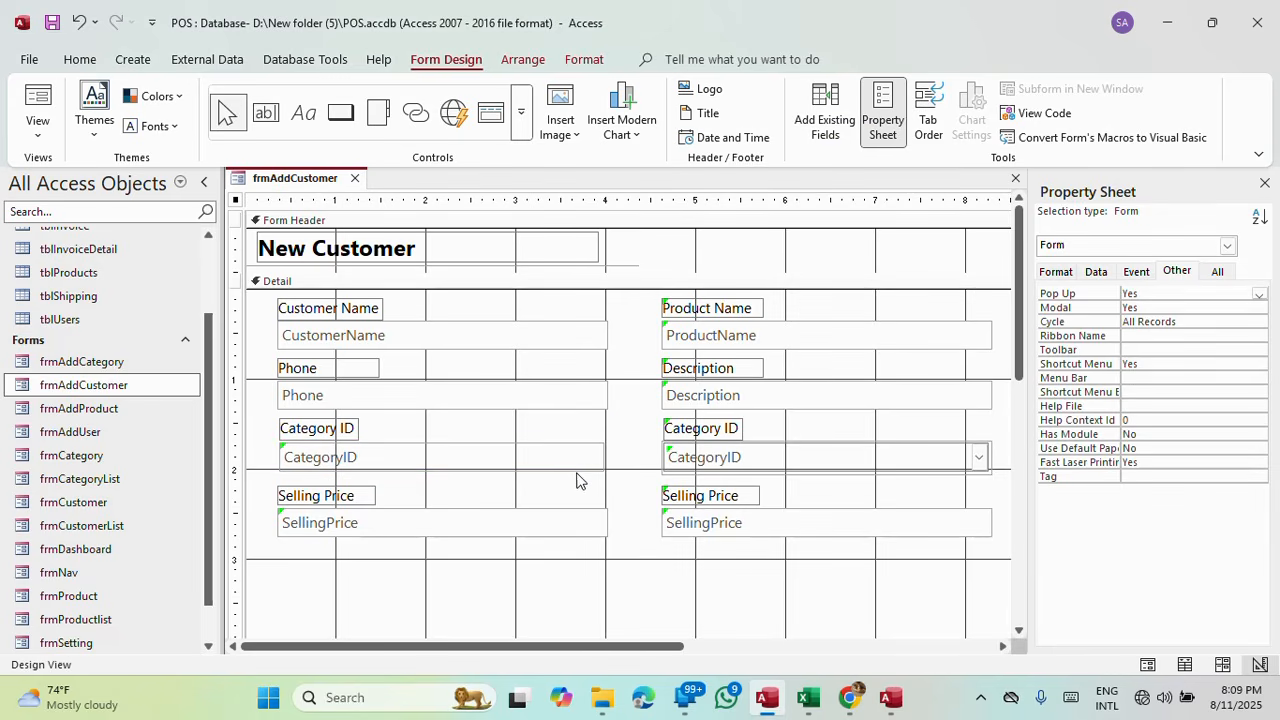
Size the first-column Phone and CategoryID text boxes to the shortest height and widest width, and align them left.
{"action": "left_click", "coordinate": [575, 470]}
{"action": "left_click", "coordinate": [566, 405], "text": "shift"}
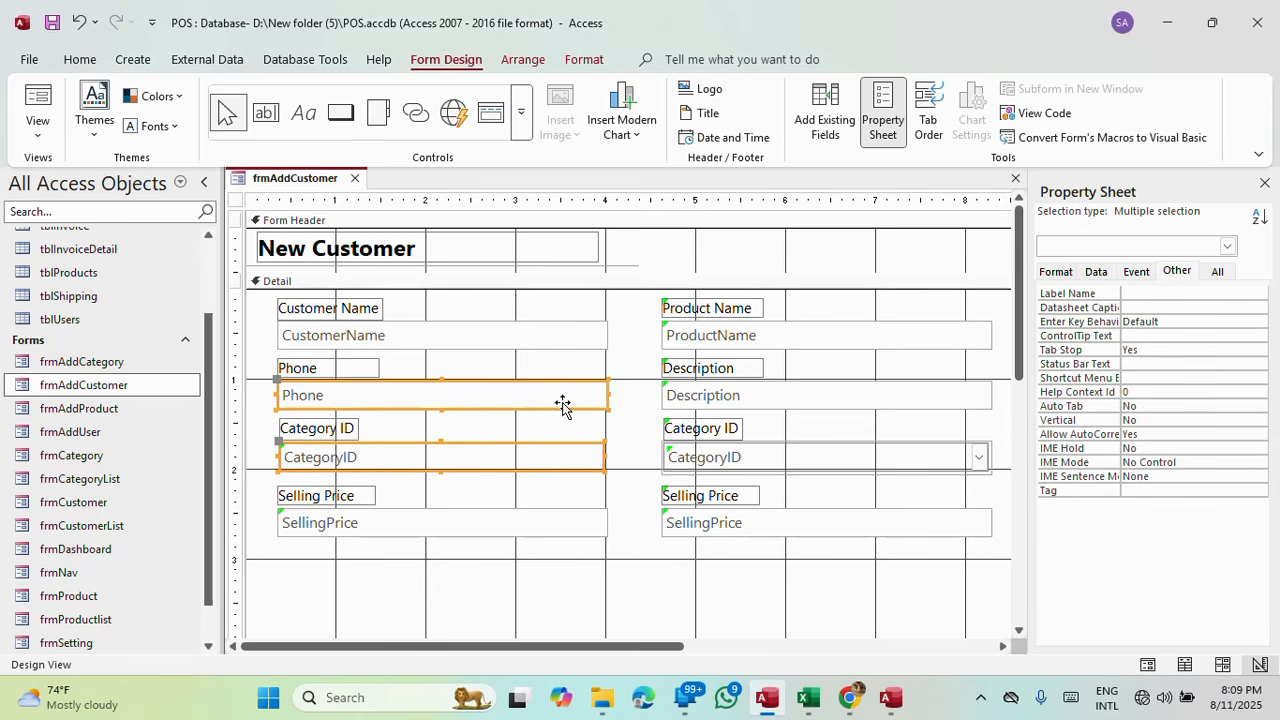
{"action": "right_click", "coordinate": [565, 406]}
{"action": "mouse_move", "coordinate": [677, 420]}
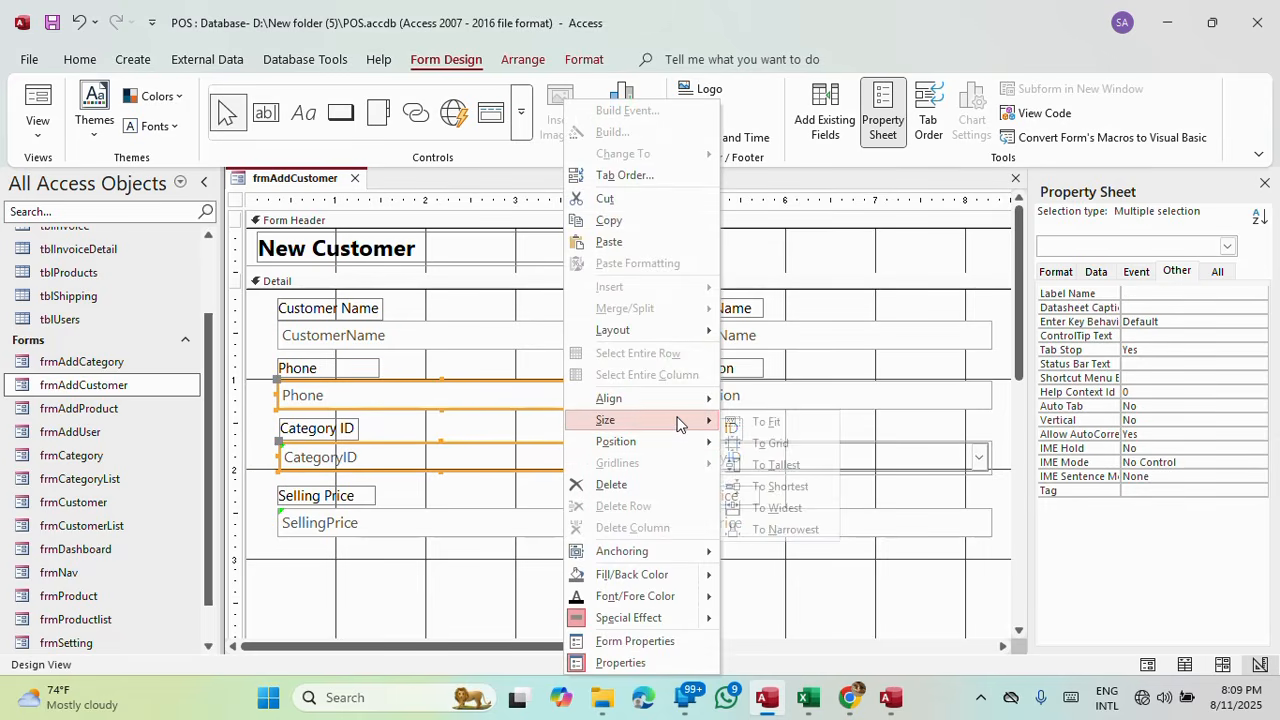
{"action": "left_click", "coordinate": [803, 486]}
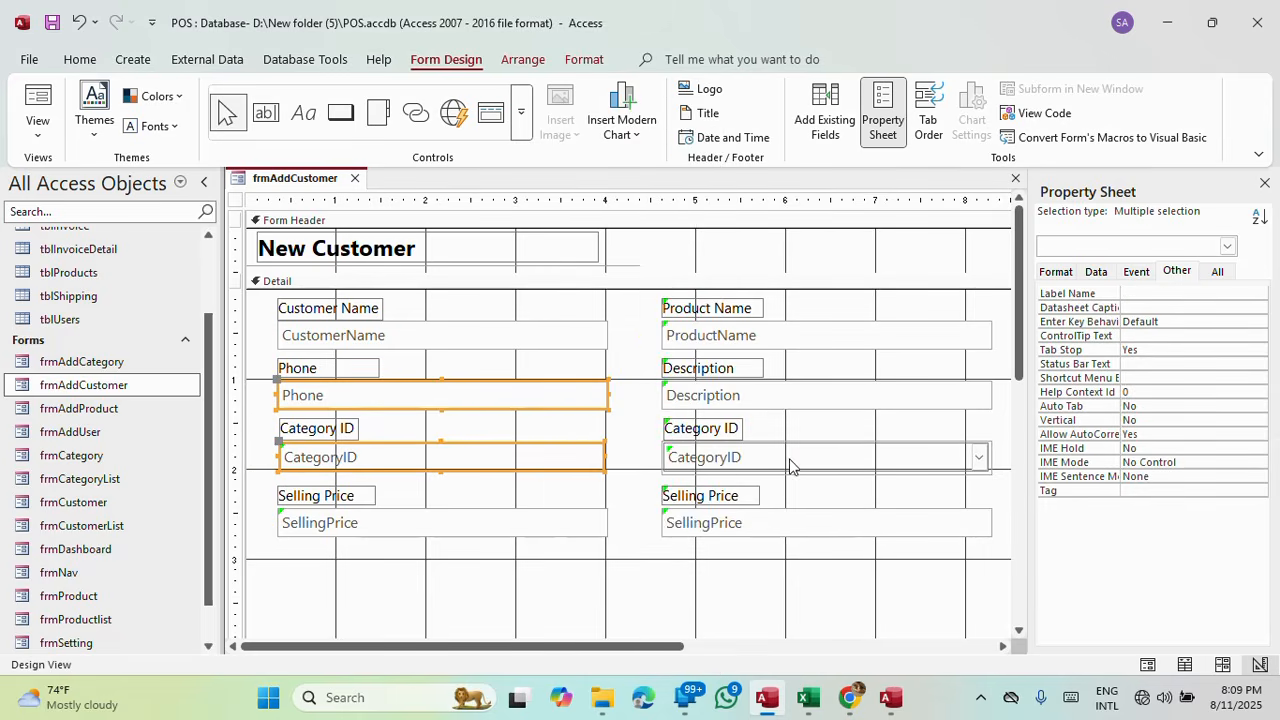
{"action": "right_click", "coordinate": [536, 465]}
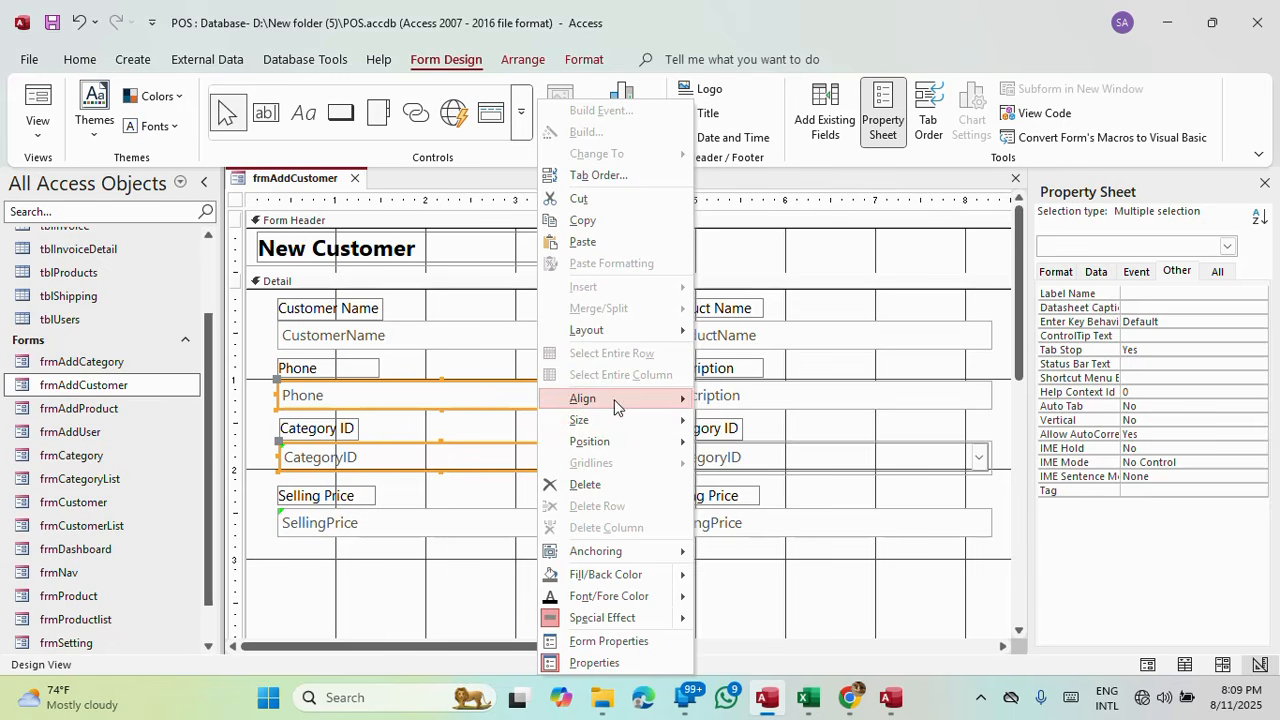
{"action": "mouse_move", "coordinate": [612, 399]}
{"action": "left_click", "coordinate": [733, 401]}
{"action": "right_click", "coordinate": [476, 447]}
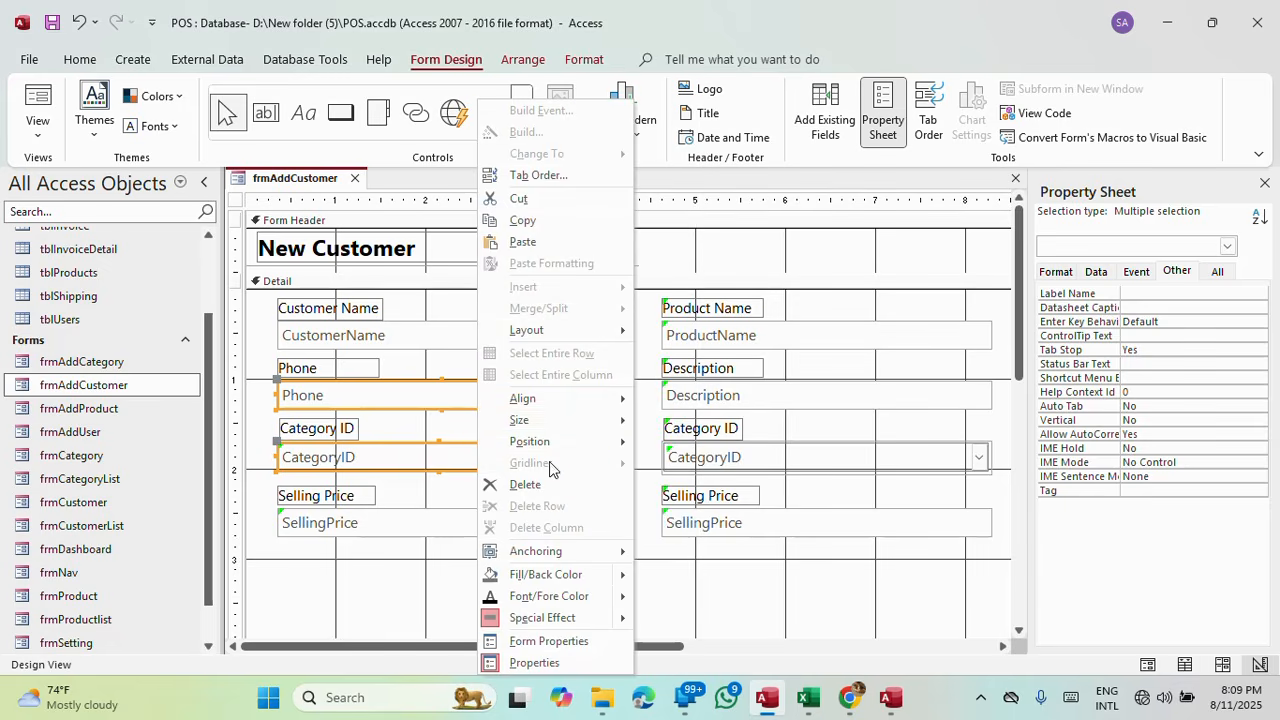
{"action": "mouse_move", "coordinate": [551, 423]}
{"action": "left_click", "coordinate": [697, 508]}
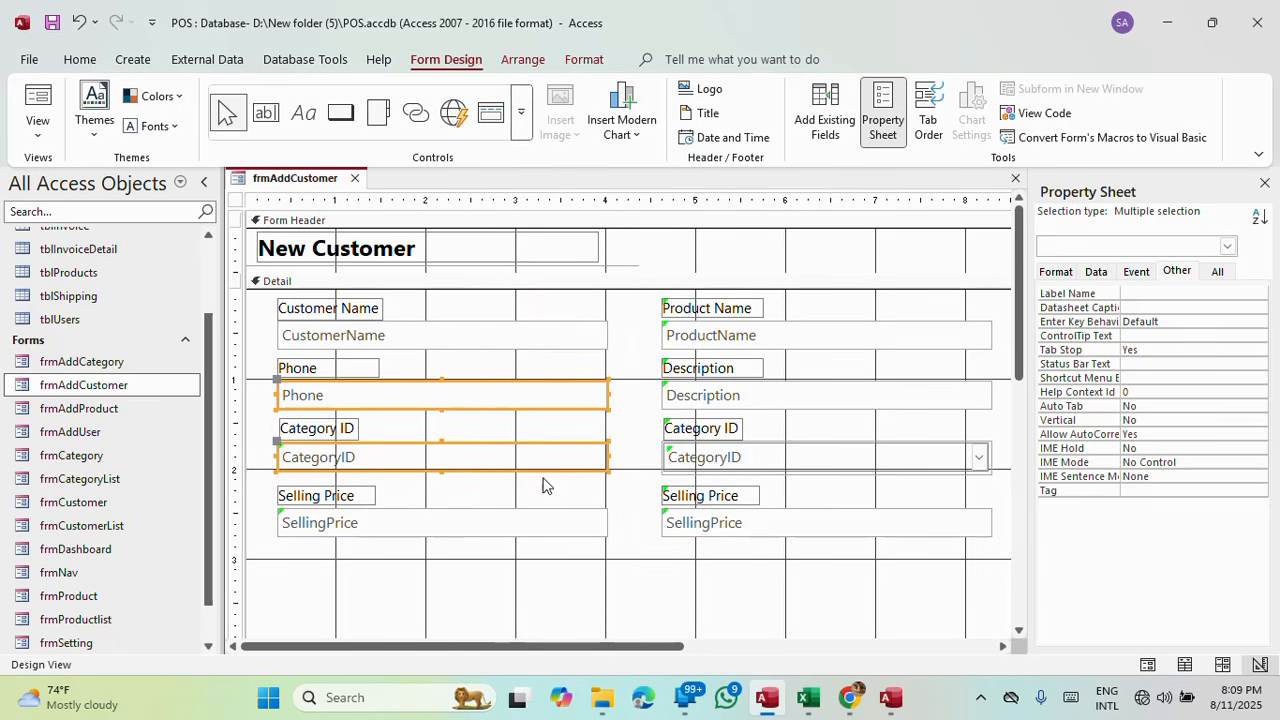
{"action": "left_click", "coordinate": [555, 490]}
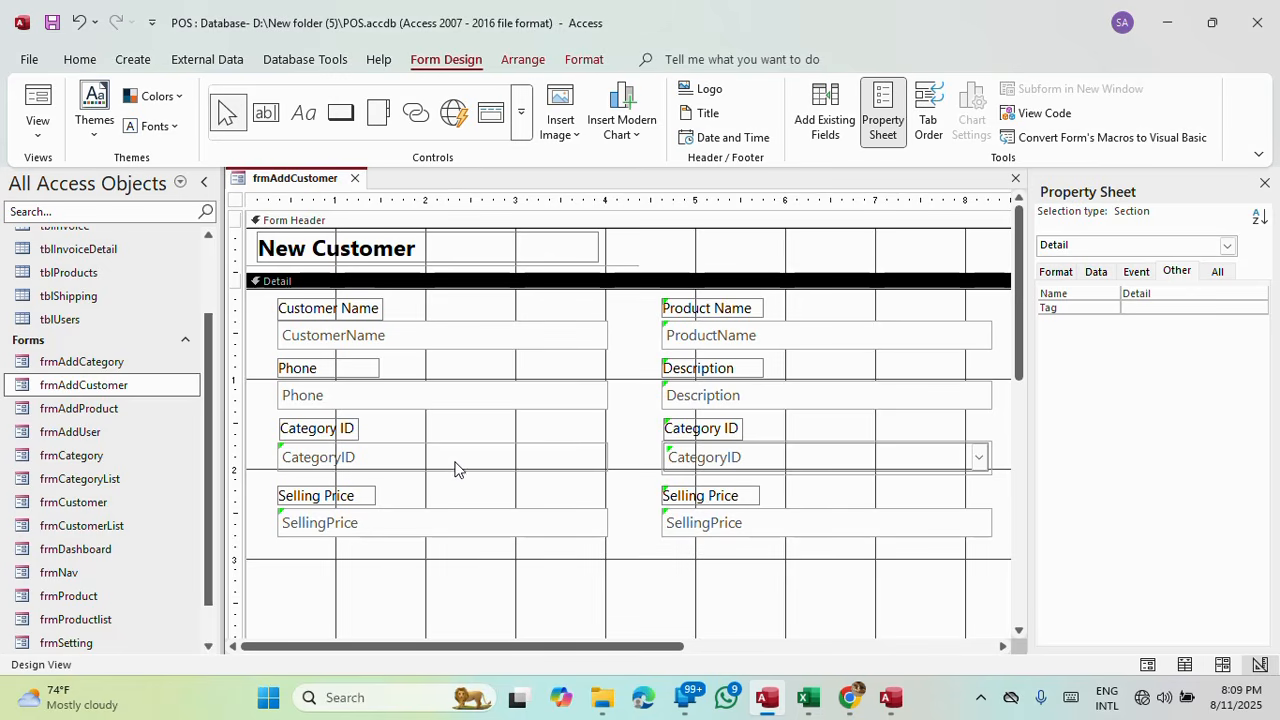
{"action": "left_click", "coordinate": [449, 400]}
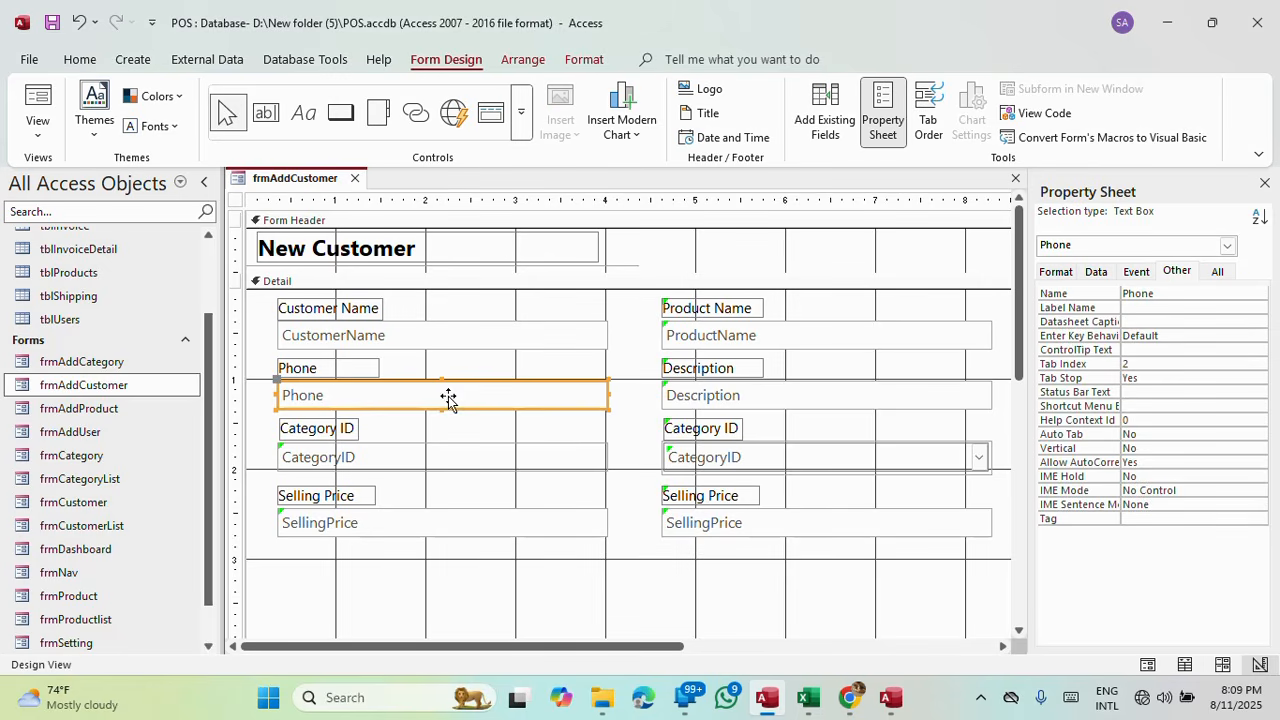
{"action": "left_click", "coordinate": [584, 59]}
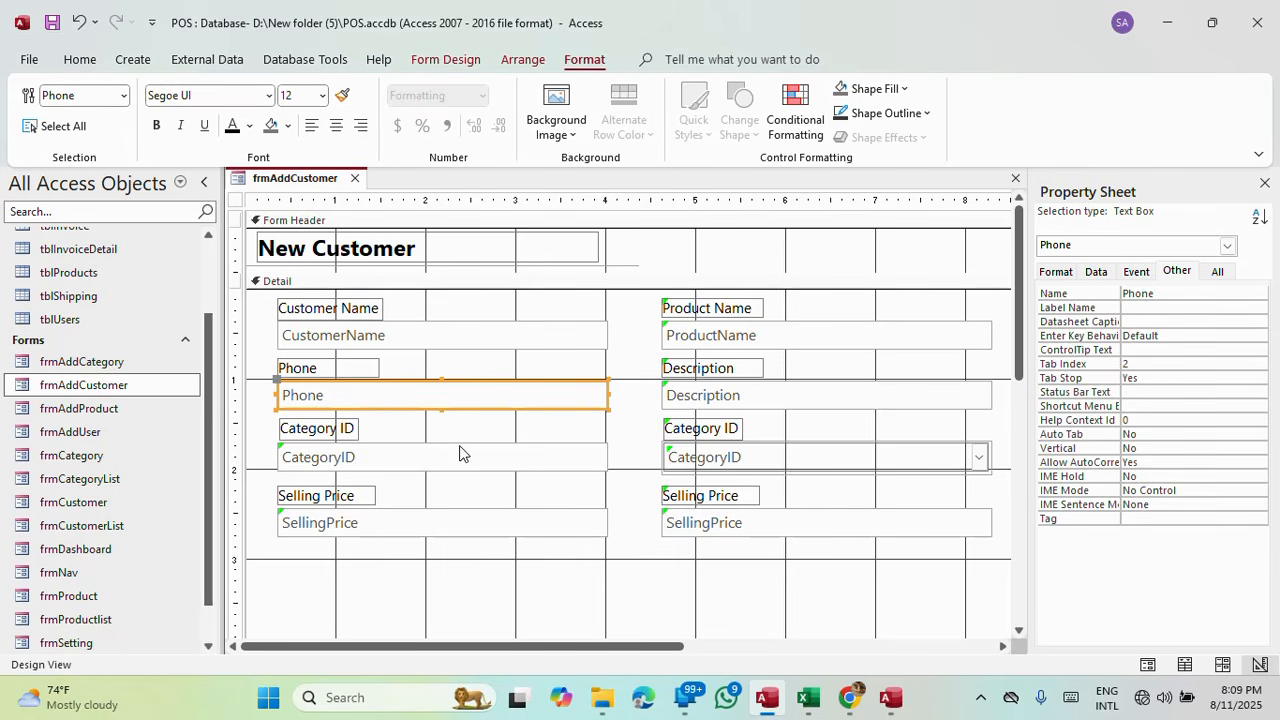
{"action": "left_click", "coordinate": [495, 508]}
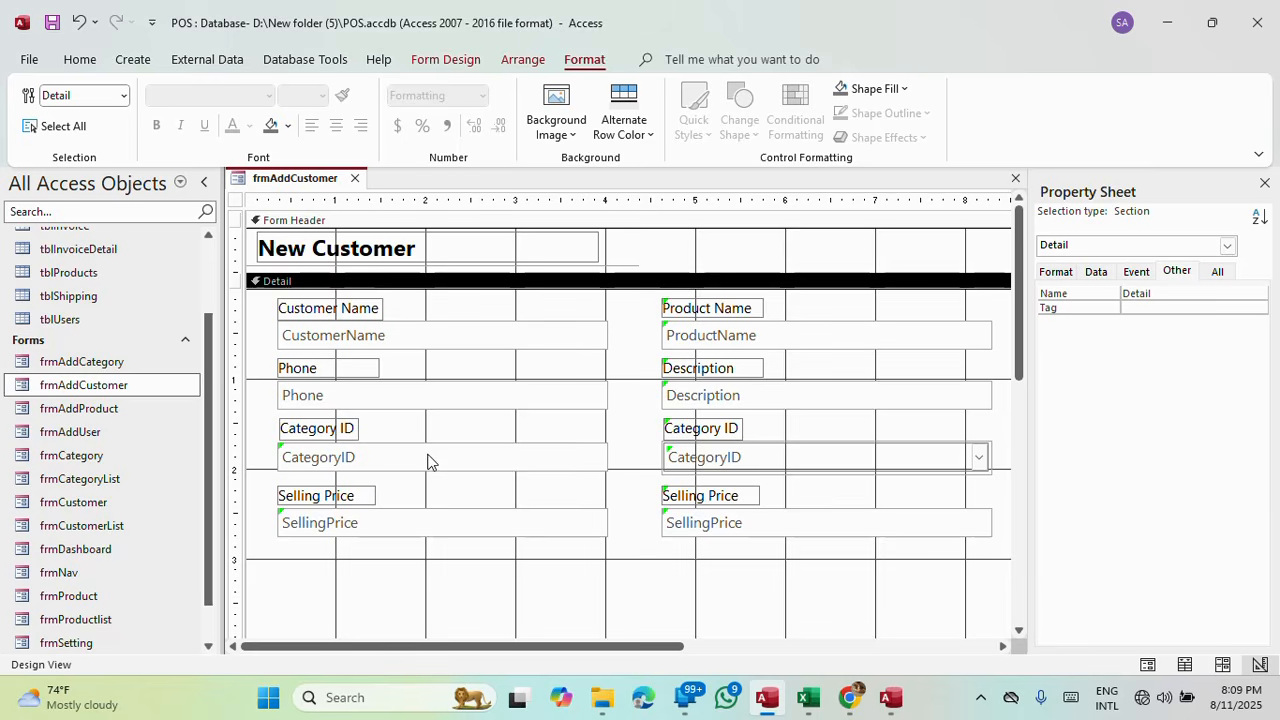
Bind the first-column CategoryID text box to the Address field.
{"action": "left_click", "coordinate": [392, 453]}
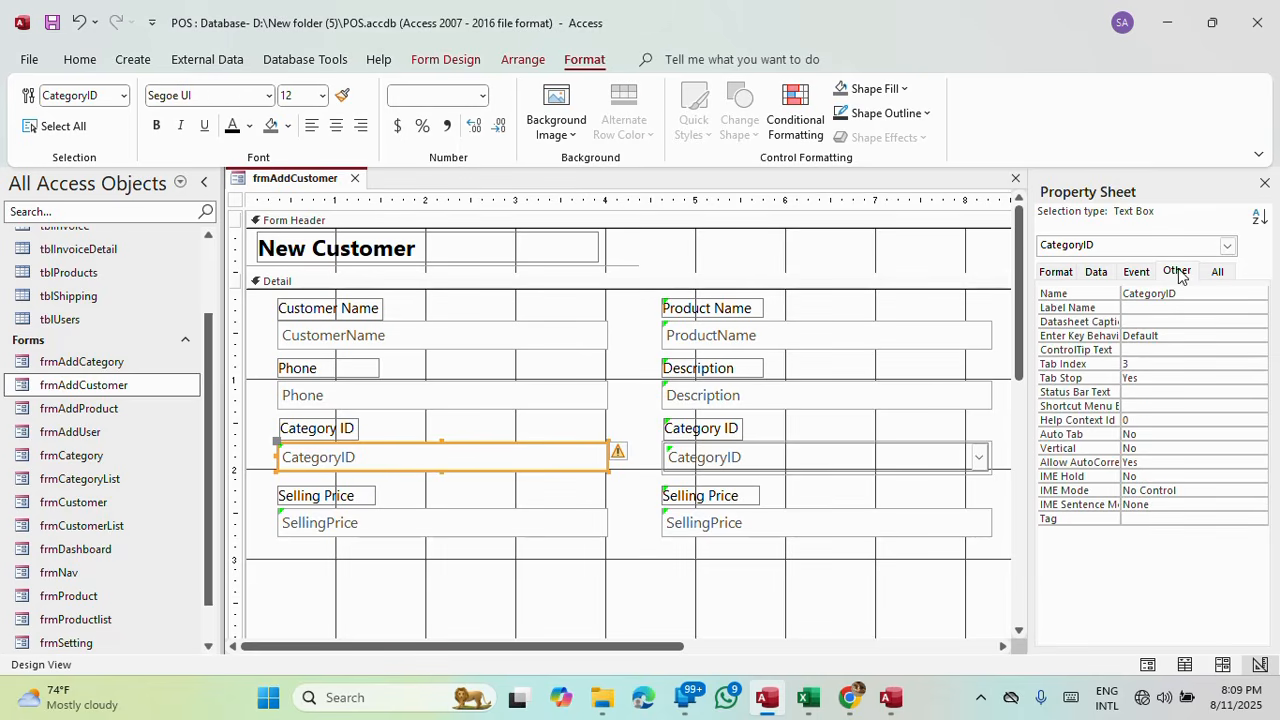
{"action": "left_click", "coordinate": [1097, 272]}
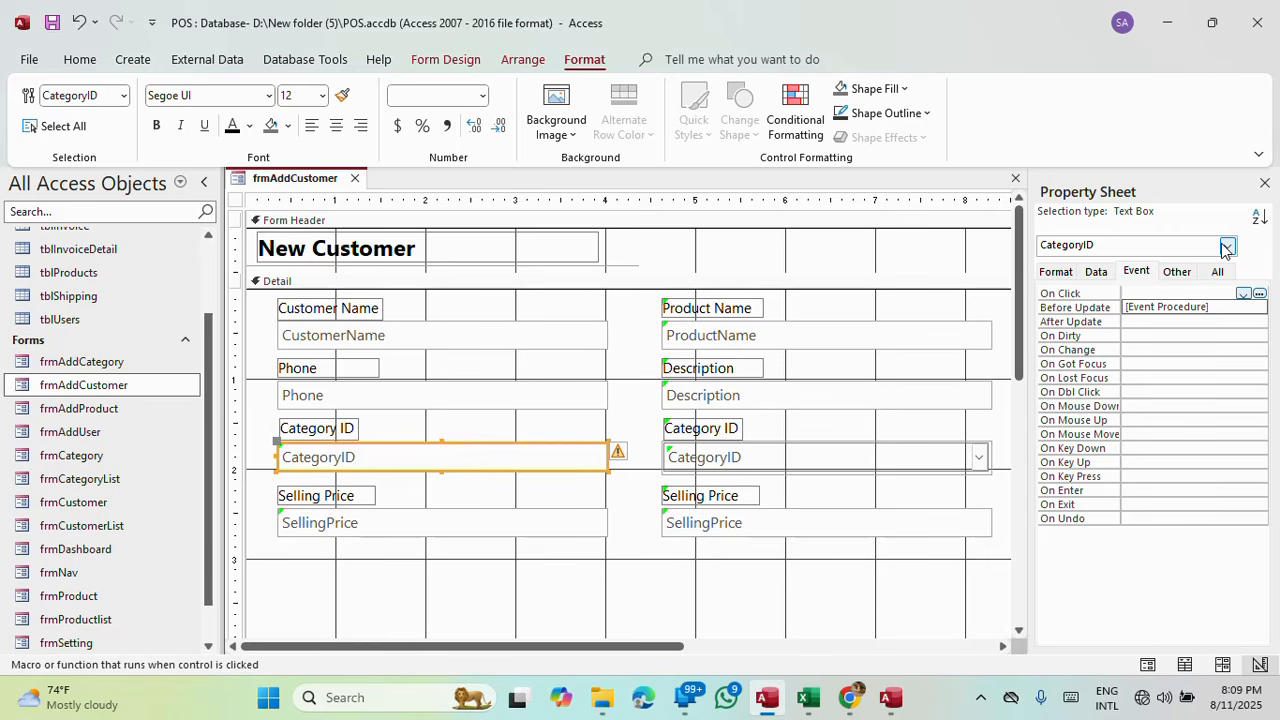
{"action": "left_click", "coordinate": [1098, 274]}
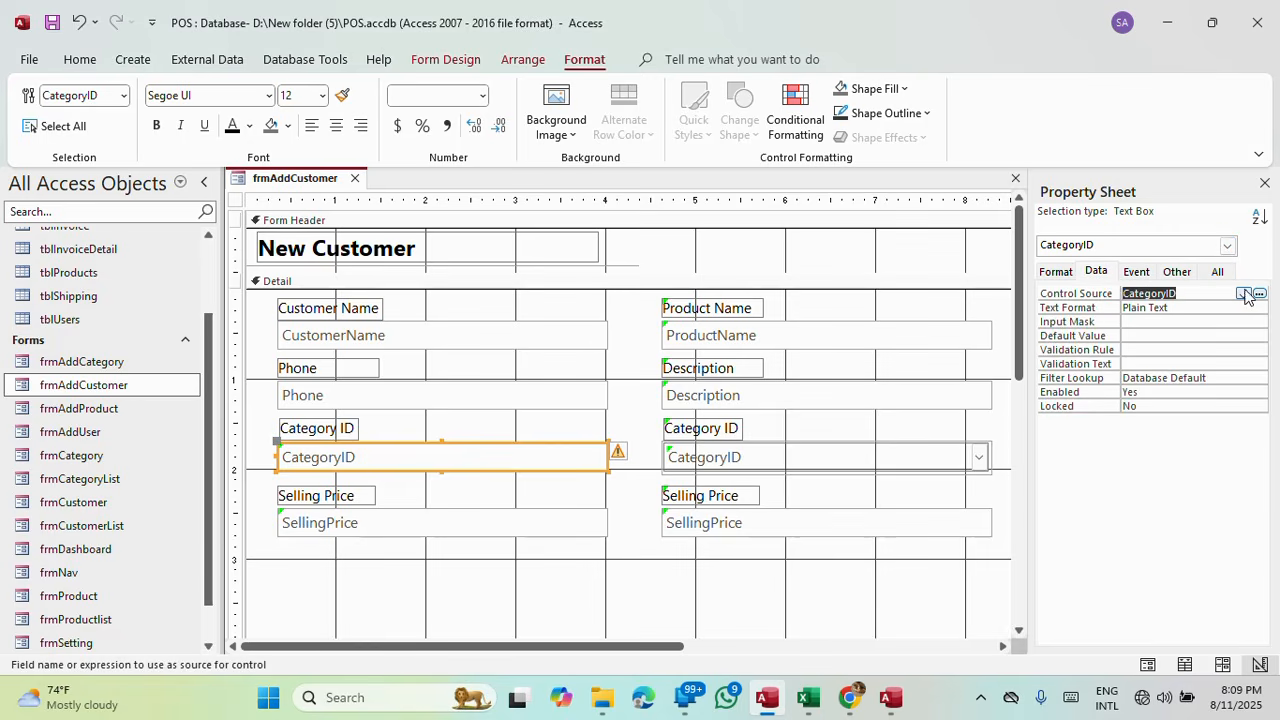
{"action": "left_click", "coordinate": [1243, 293]}
{"action": "left_click", "coordinate": [1200, 346]}
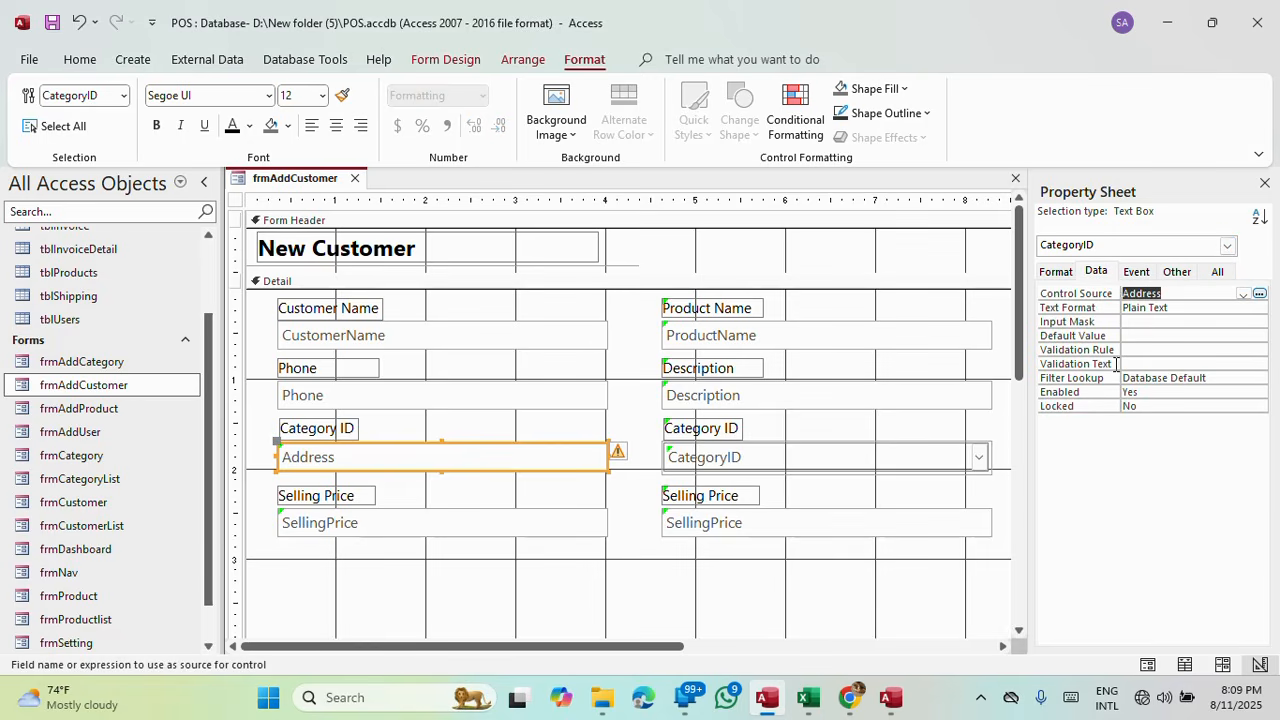
{"action": "left_click", "coordinate": [404, 484]}
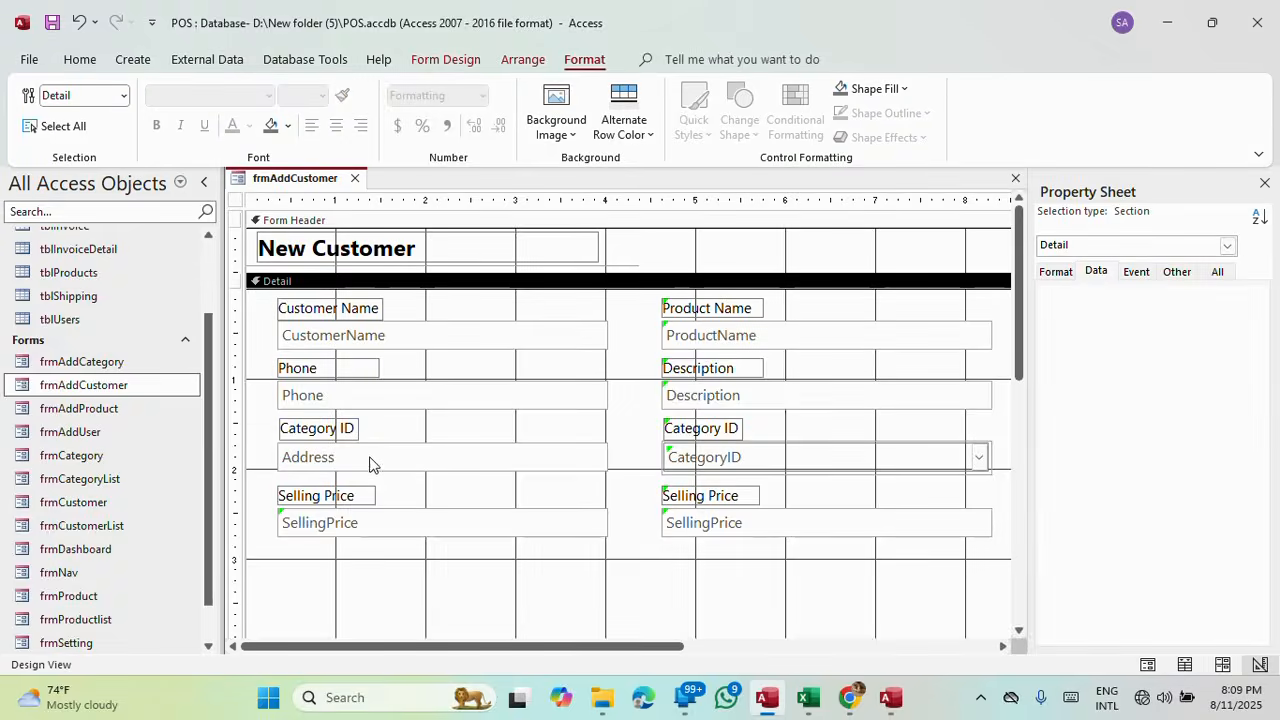
Change the first-column "Category ID" label above the Address text box to "Address".
{"action": "left_click", "coordinate": [368, 459]}
{"action": "left_click_drag", "start_coordinate": [341, 458], "coordinate": [279, 456]}
{"action": "key", "text": "ctrl+c"}
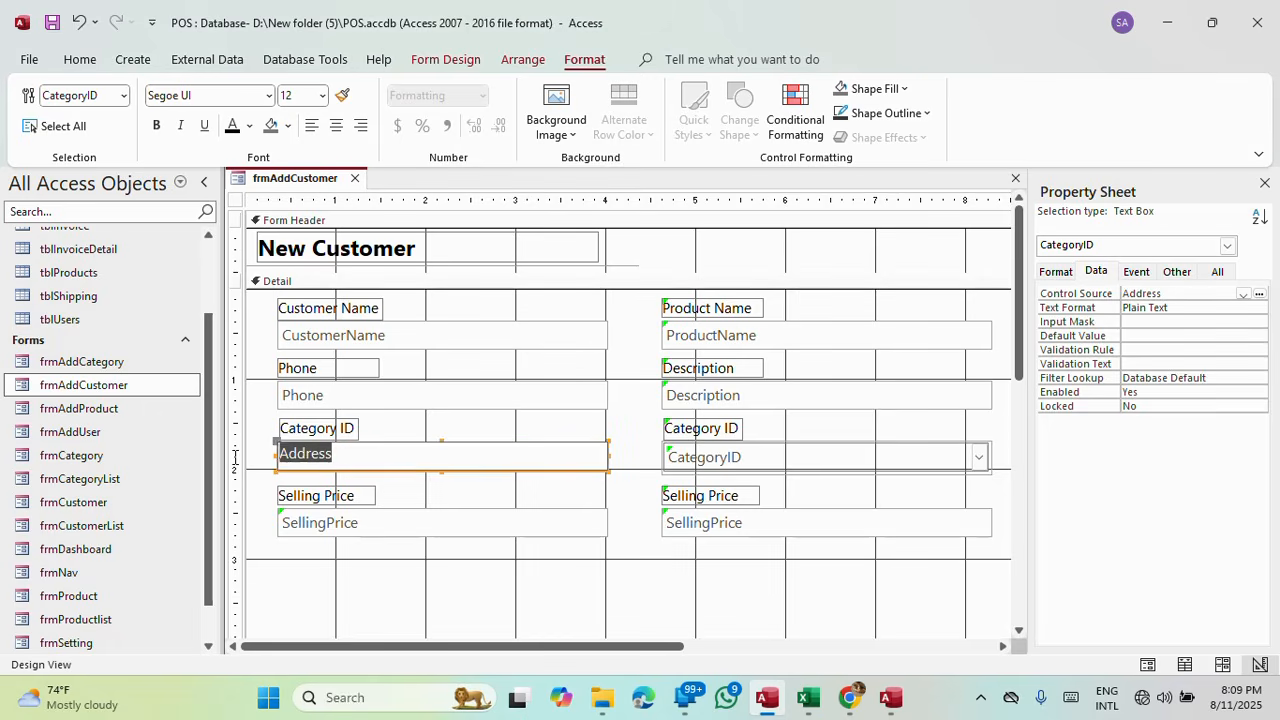
{"action": "left_click", "coordinate": [309, 436]}
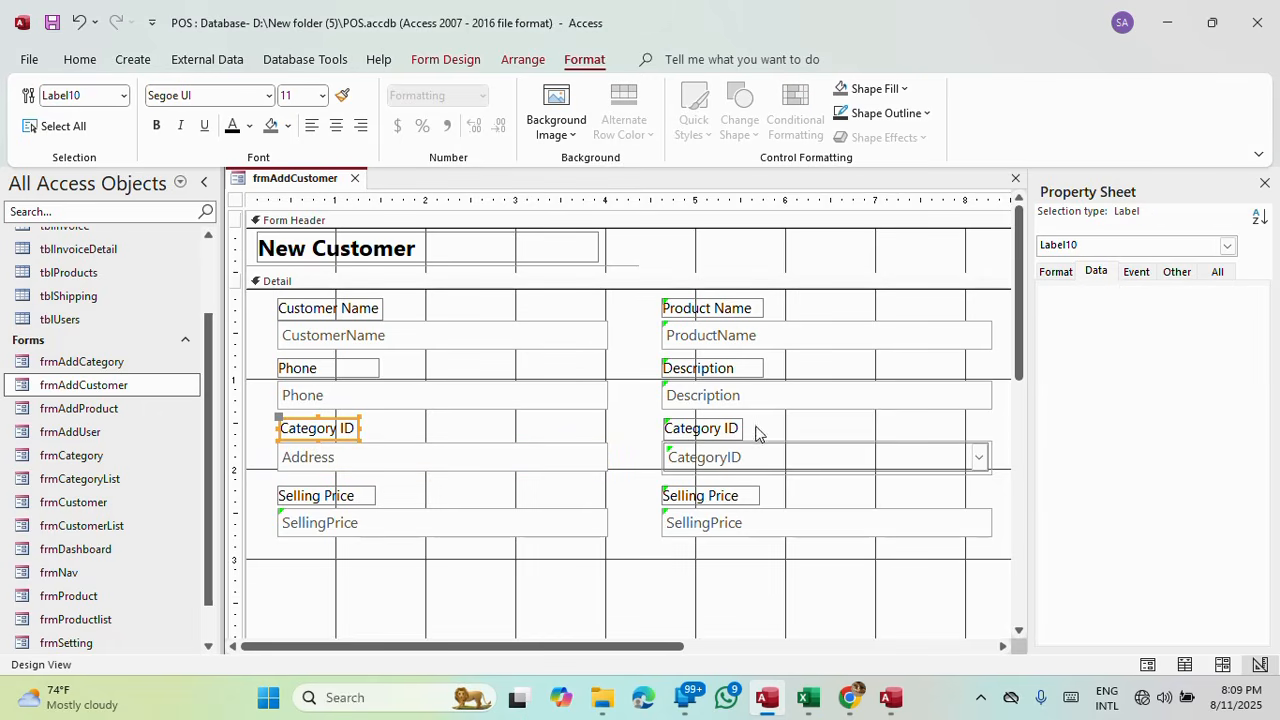
{"action": "left_click", "coordinate": [349, 430]}
{"action": "left_click_drag", "start_coordinate": [349, 430], "coordinate": [266, 423]}
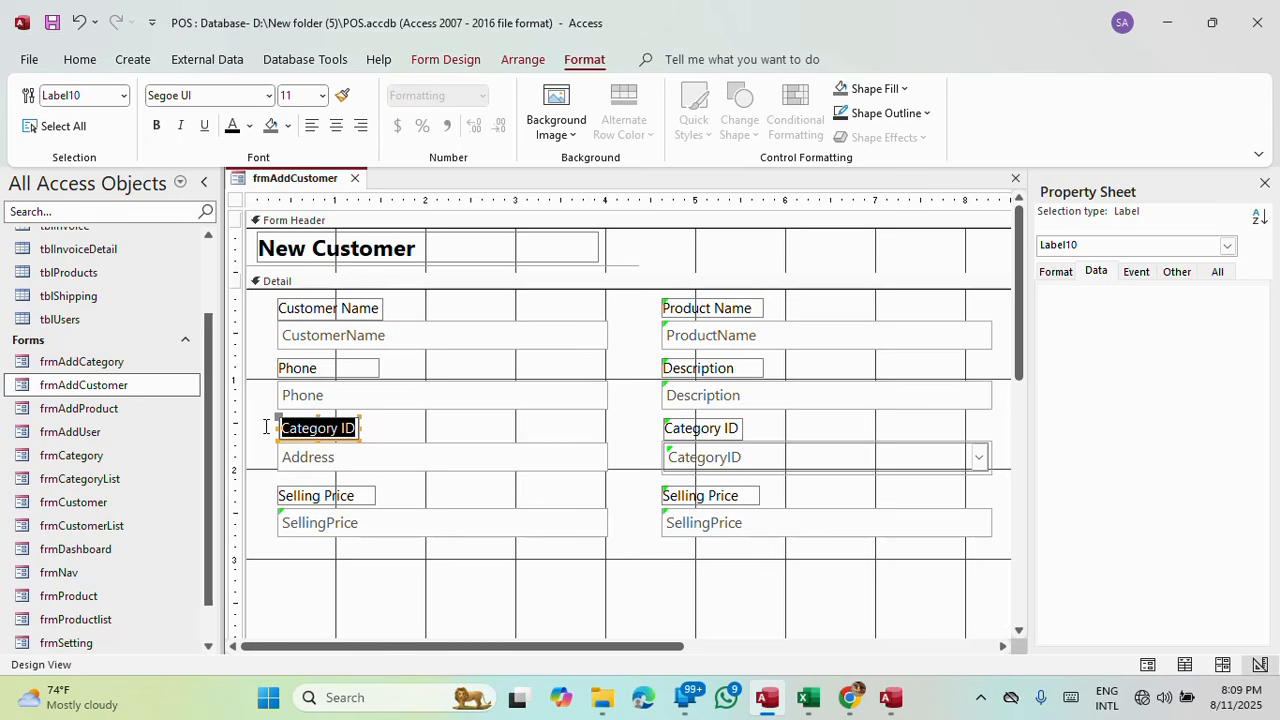
{"action": "type", "text": "Address"}
Set the Name property of the text box bound to Address to "Address".
{"action": "left_click", "coordinate": [383, 459]}
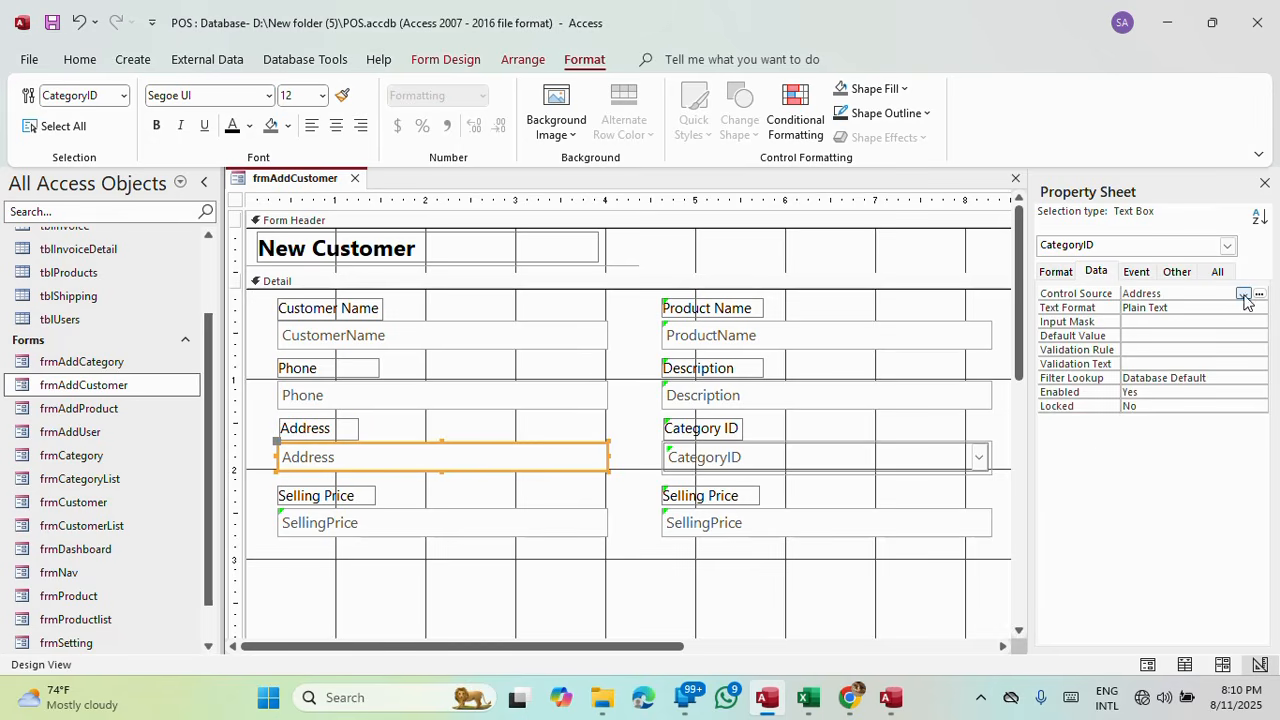
{"action": "left_click", "coordinate": [1177, 272]}
{"action": "double_click", "coordinate": [1188, 293]}
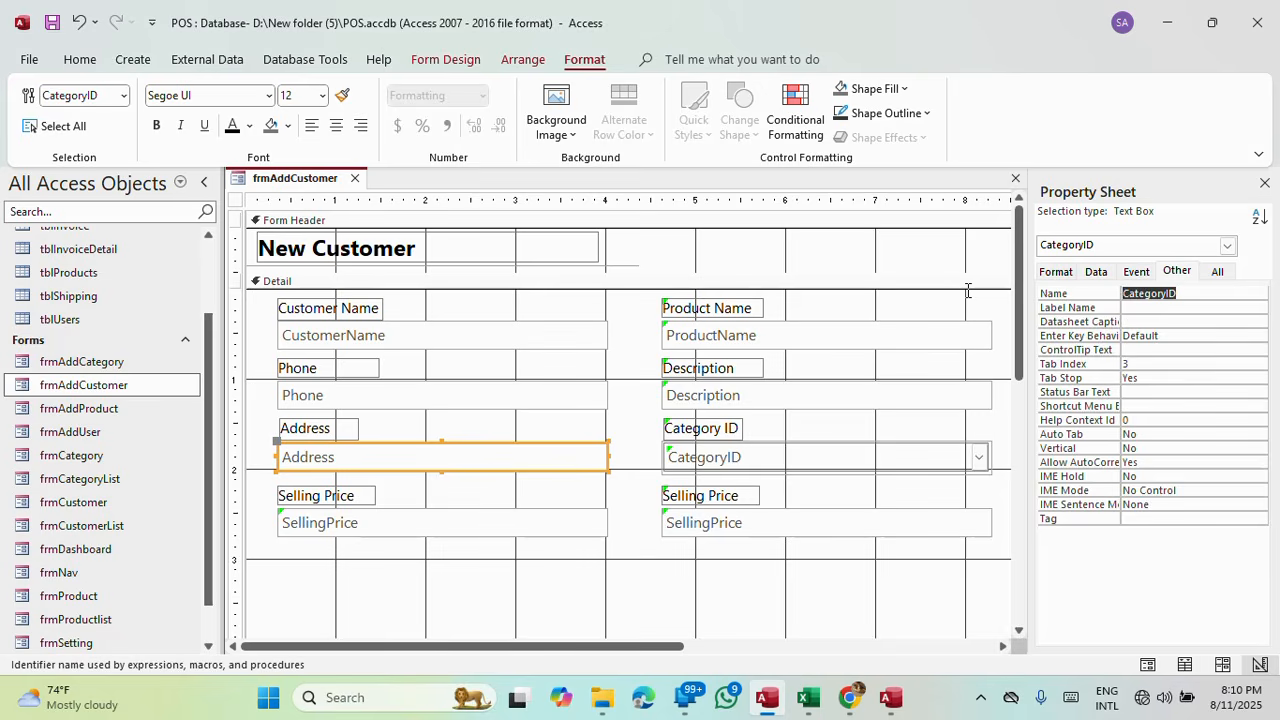
{"action": "key", "text": "ctrl+v"}
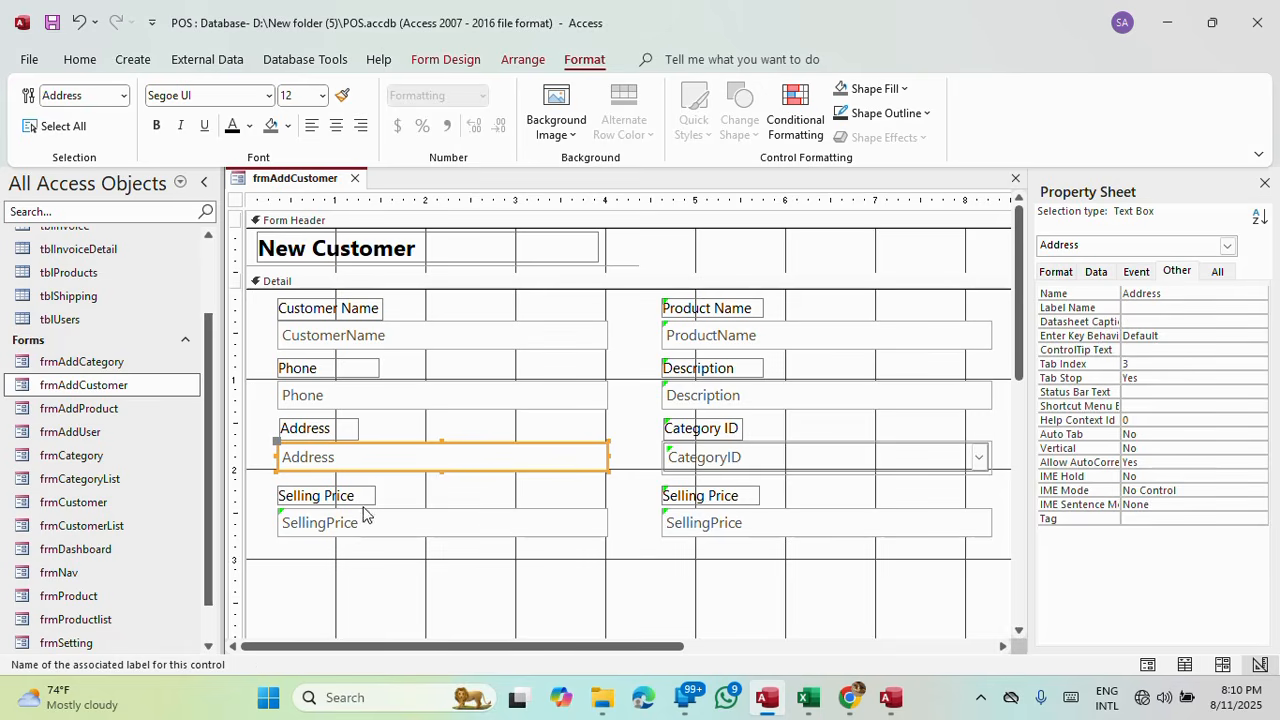
Bind the first-column SellingPrice text box to the Email field.
{"action": "left_click", "coordinate": [366, 500]}
{"action": "left_click", "coordinate": [366, 525]}
{"action": "left_click", "coordinate": [1097, 271]}
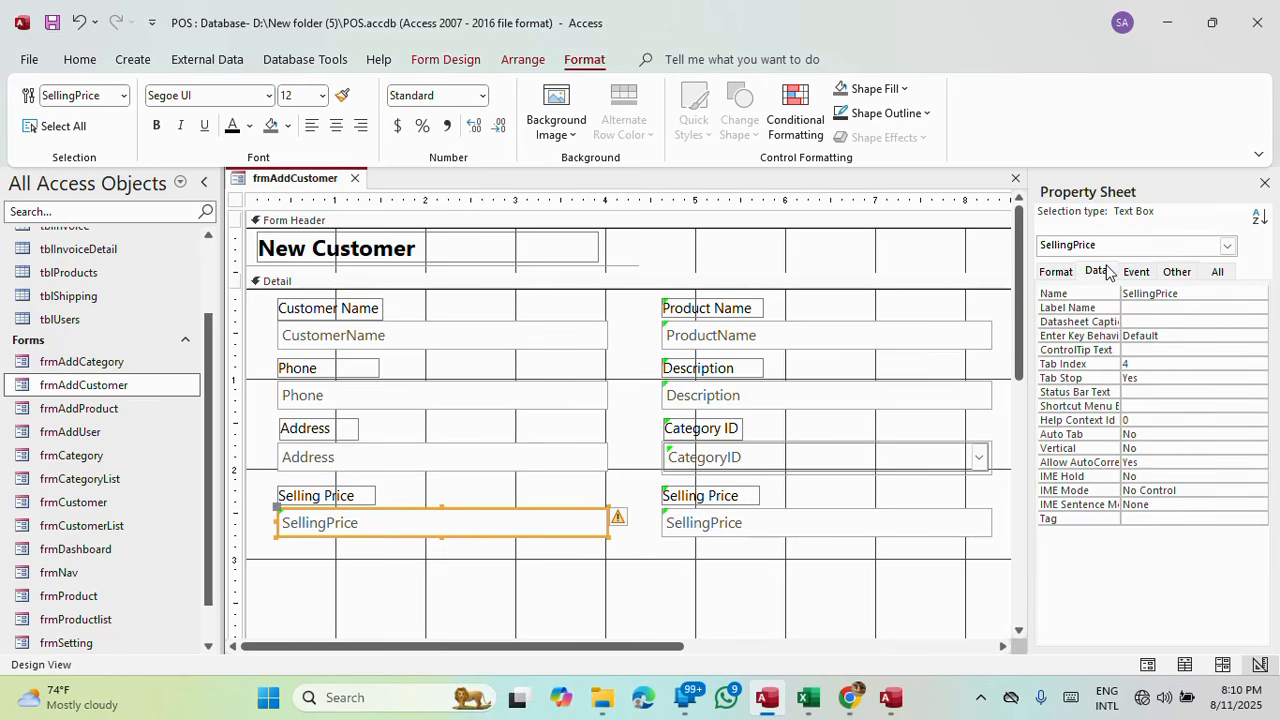
{"action": "left_click", "coordinate": [1243, 294]}
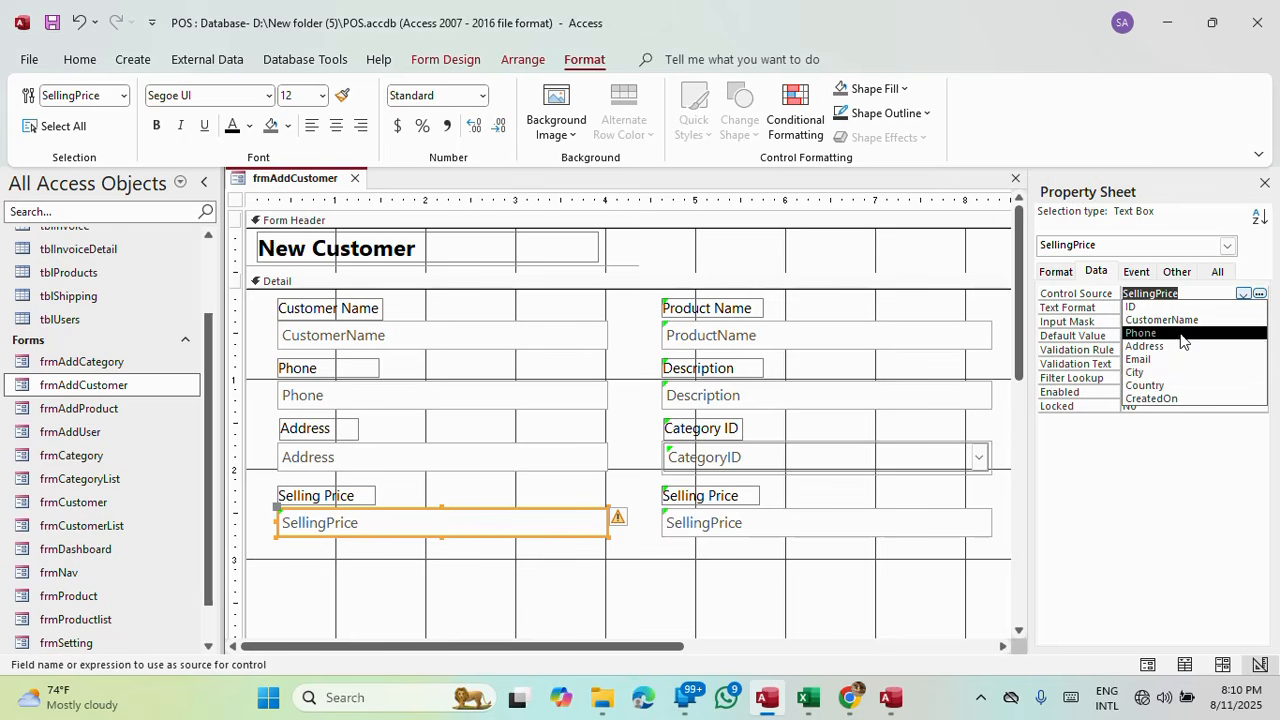
{"action": "left_click", "coordinate": [1157, 360]}
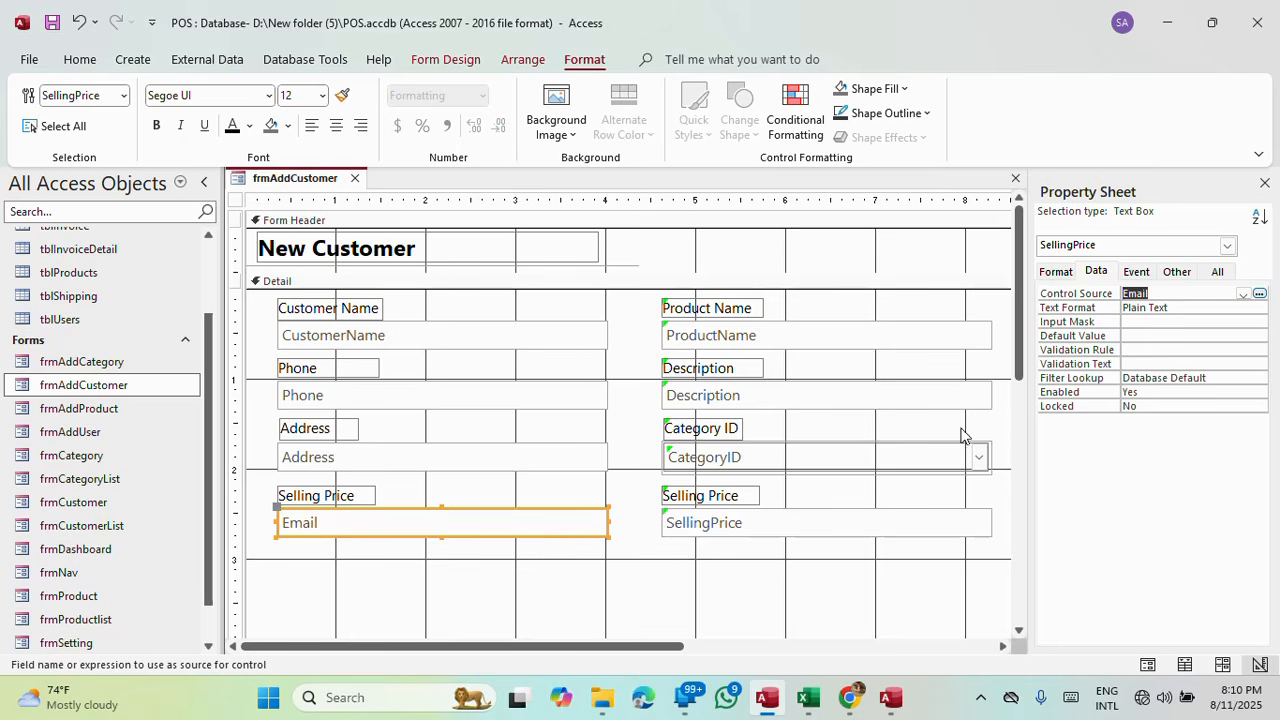
Replace the first-column "Selling Price" label with "Email", copying the field name from the text box below it.
{"action": "left_click", "coordinate": [382, 524]}
{"action": "left_click_drag", "start_coordinate": [372, 527], "coordinate": [180, 514]}
{"action": "key", "text": "ctrl+c"}
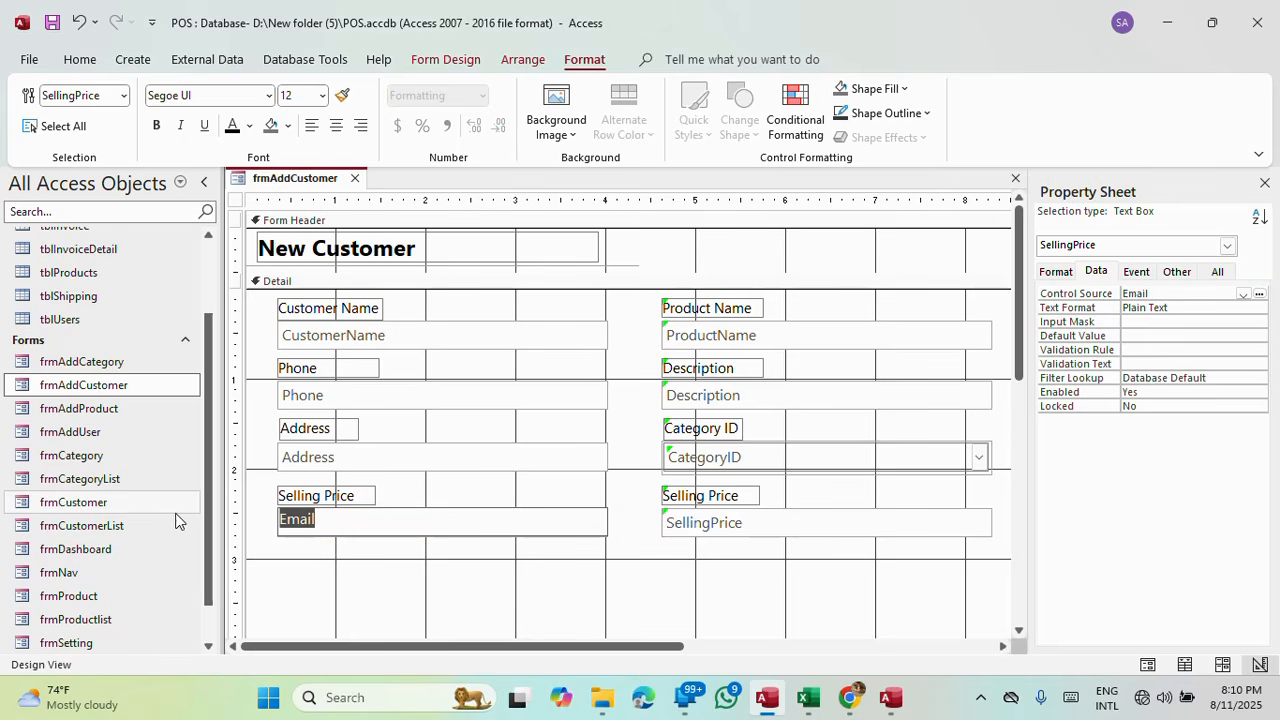
{"action": "left_click", "coordinate": [360, 496]}
{"action": "left_click_drag", "start_coordinate": [362, 496], "coordinate": [232, 483]}
{"action": "key", "text": "ctrl+v"}
Set the Name property of the text box bound to Email to "Email".
{"action": "left_click", "coordinate": [358, 530]}
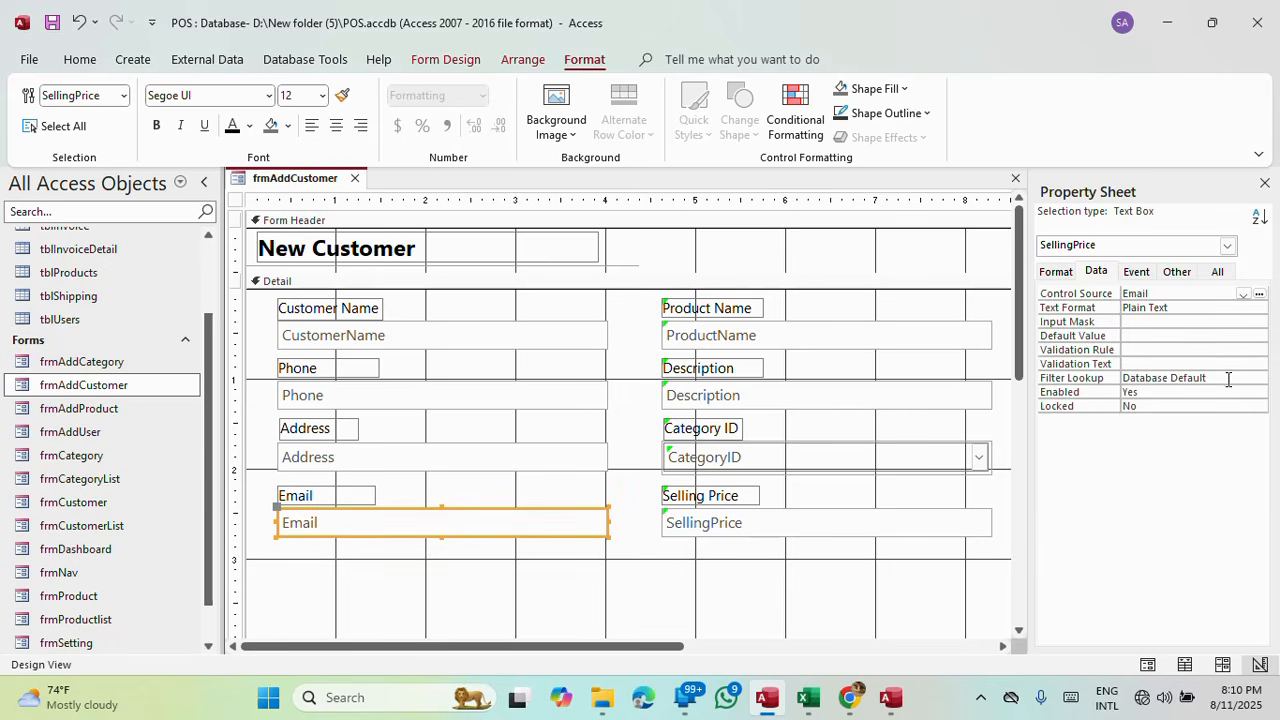
{"action": "left_click", "coordinate": [1178, 276]}
{"action": "left_click", "coordinate": [1086, 294]}
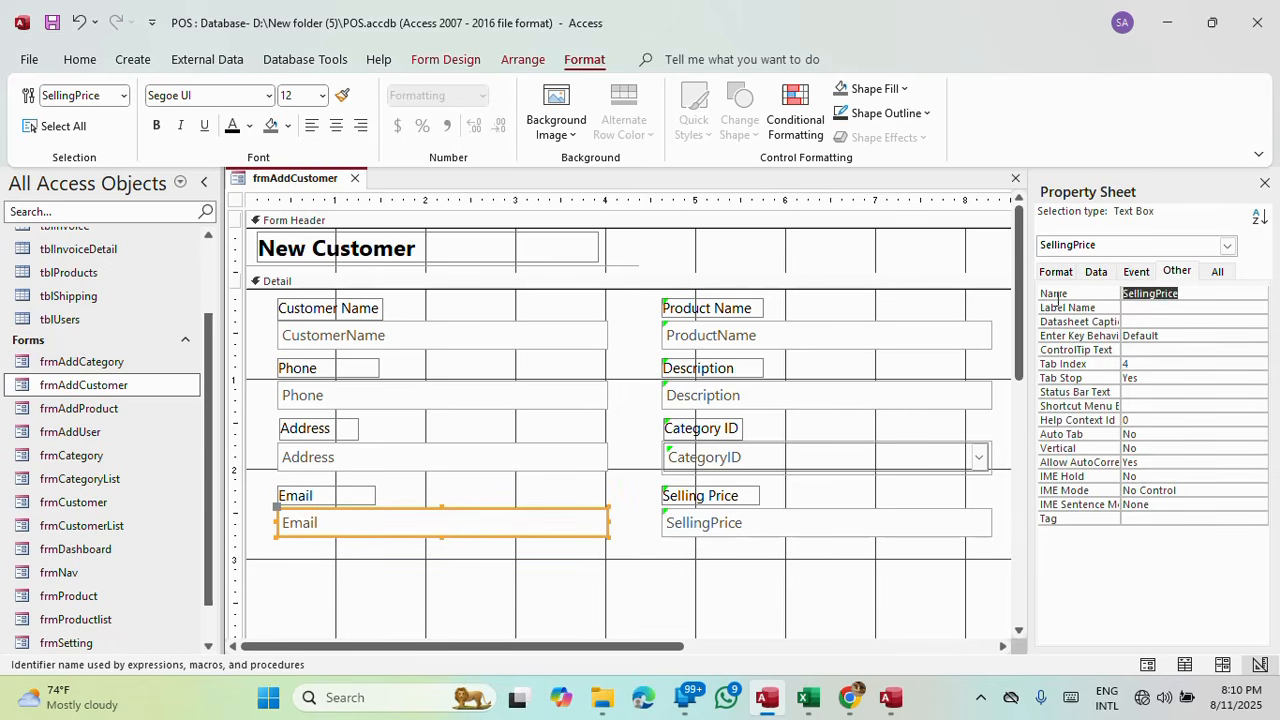
{"action": "key", "text": "ctrl+v"}
{"action": "left_click", "coordinate": [1160, 306]}
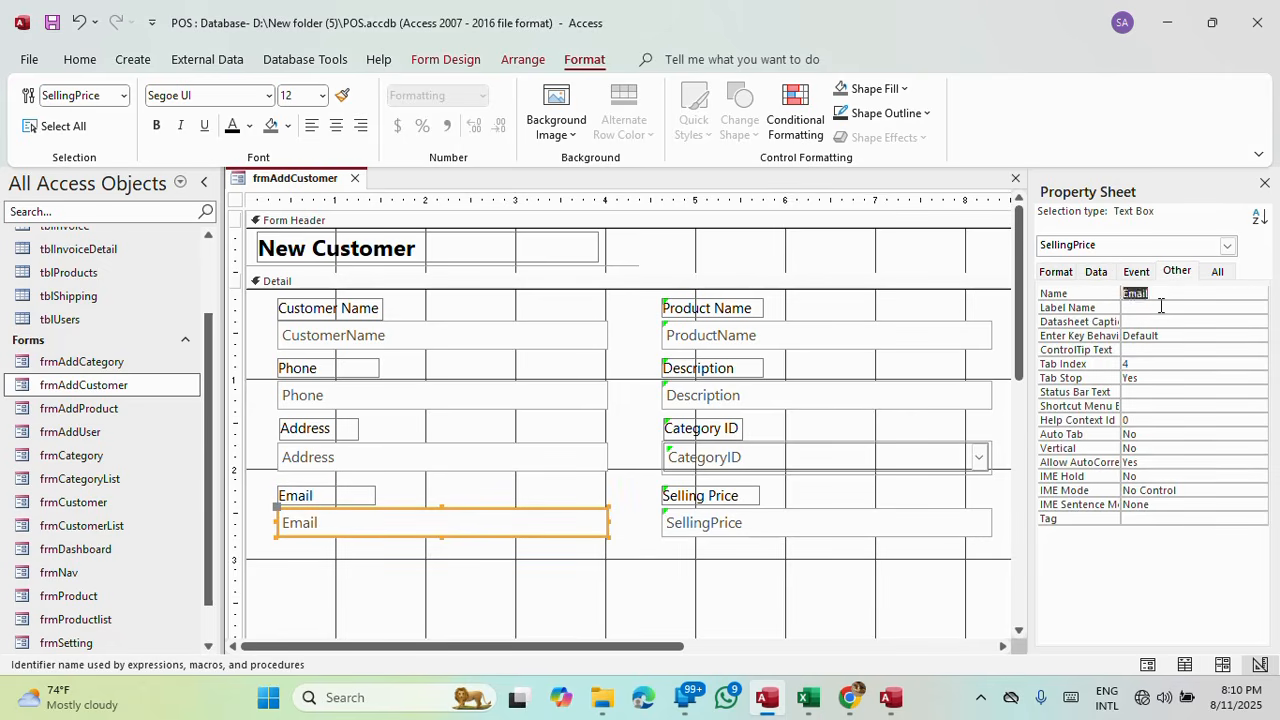
Bind the second-column ProductName text box to the City field.
{"action": "left_click", "coordinate": [772, 345]}
{"action": "left_click", "coordinate": [1096, 271]}
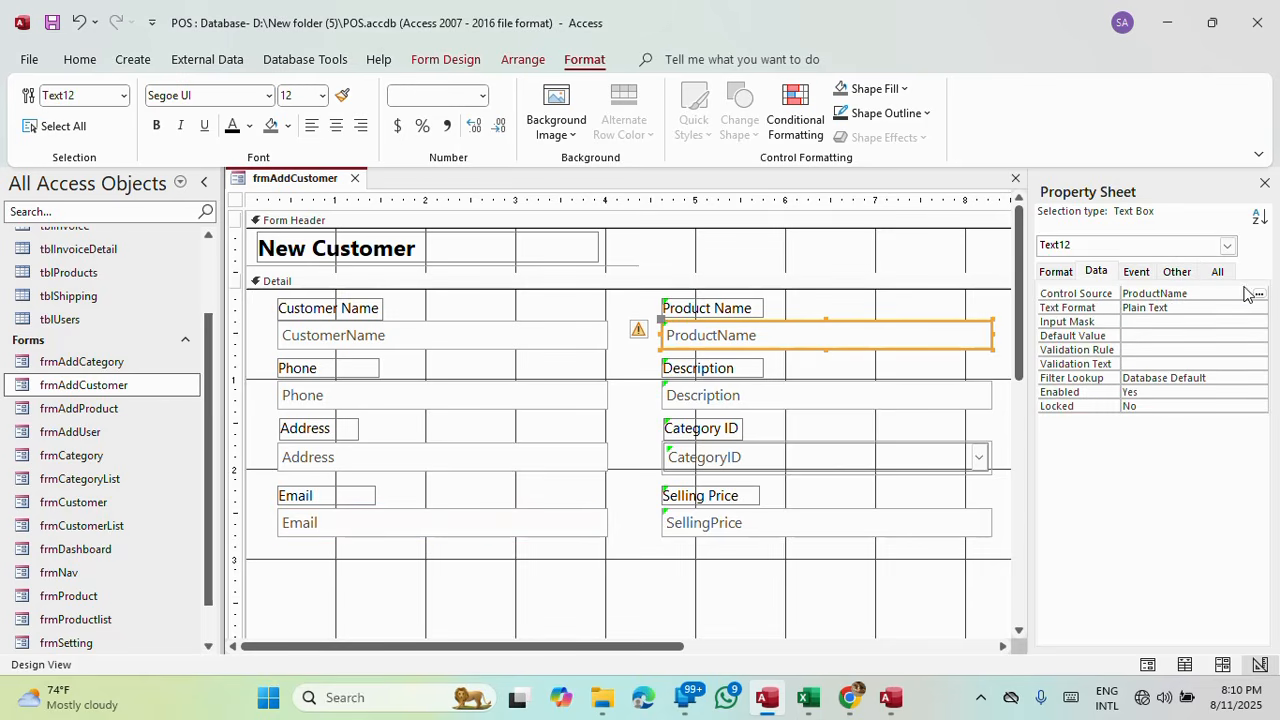
{"action": "left_click", "coordinate": [1244, 295]}
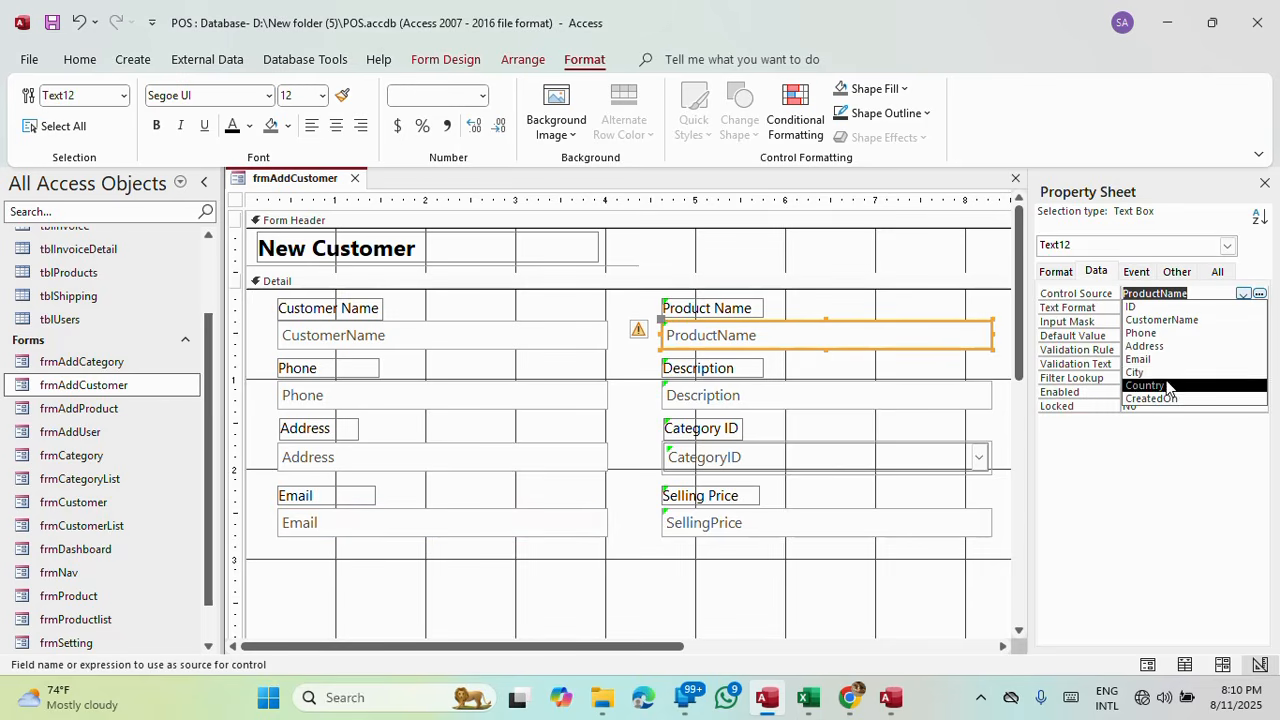
{"action": "left_click", "coordinate": [1164, 375]}
Change the second-column "Product Name" label above the City text box to "City".
{"action": "left_click", "coordinate": [703, 337]}
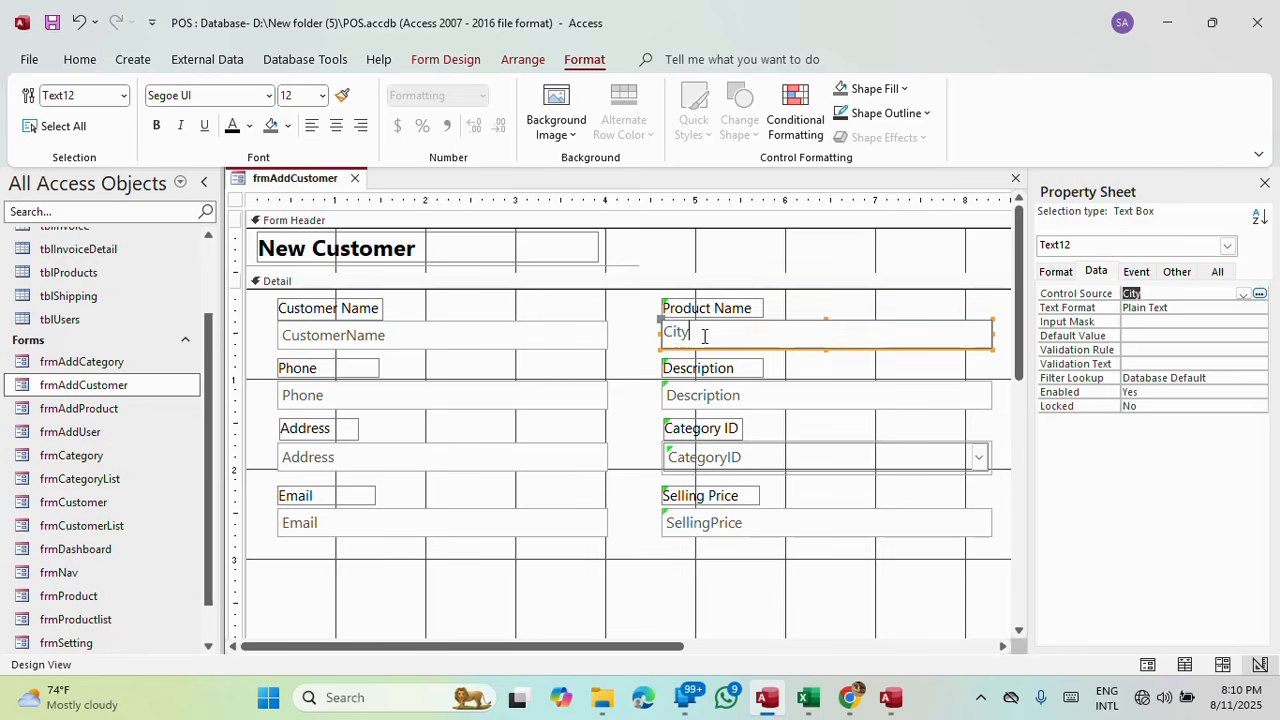
{"action": "left_click_drag", "start_coordinate": [703, 337], "coordinate": [616, 328]}
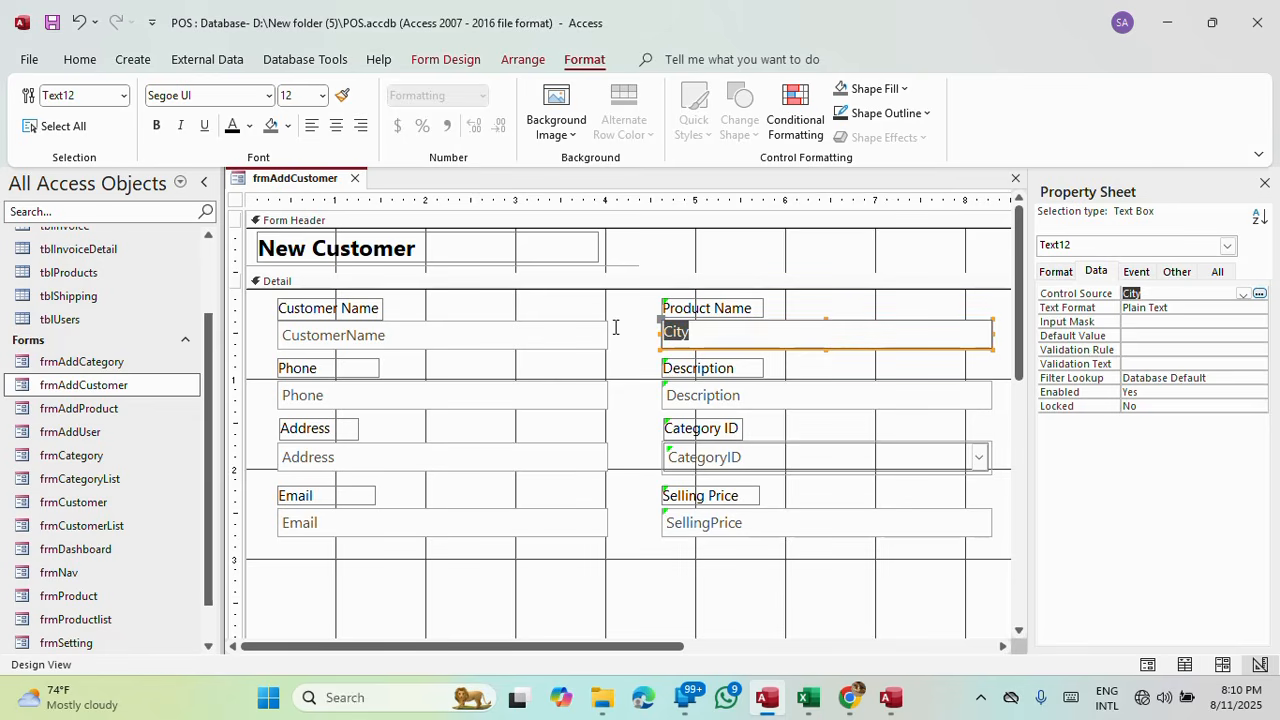
{"action": "left_click", "coordinate": [751, 308]}
{"action": "left_click", "coordinate": [751, 308]}
{"action": "left_click_drag", "start_coordinate": [751, 308], "coordinate": [652, 308]}
{"action": "type", "text": "City"}
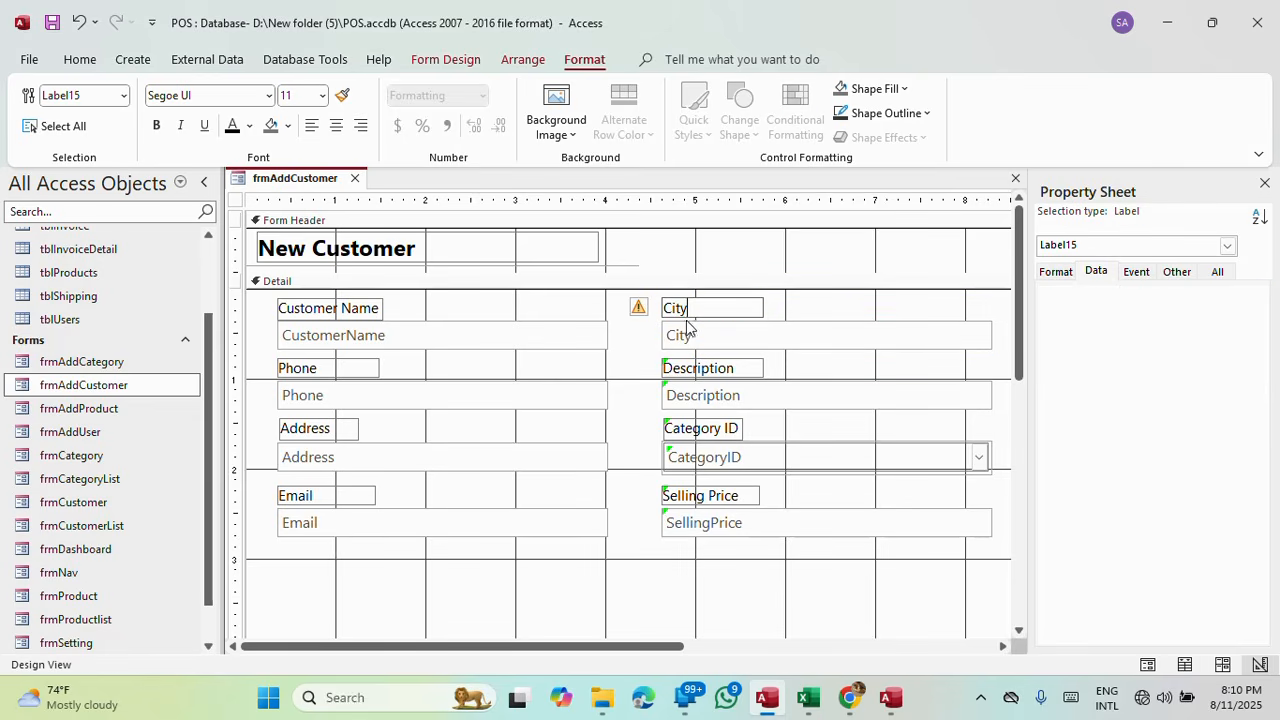
Set the Name property of the text box bound to City to "City".
{"action": "left_click", "coordinate": [718, 337]}
{"action": "left_click", "coordinate": [1177, 271]}
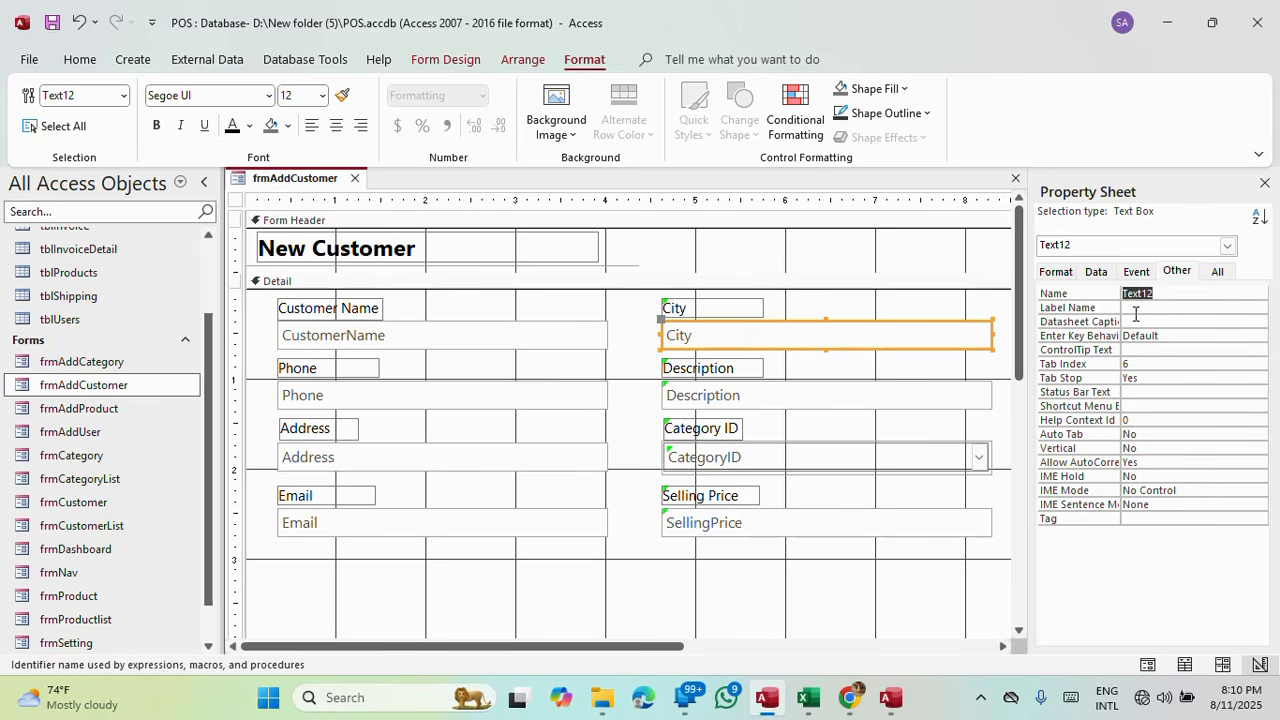
{"action": "key", "text": "Right"}
{"action": "left_click", "coordinate": [695, 334]}
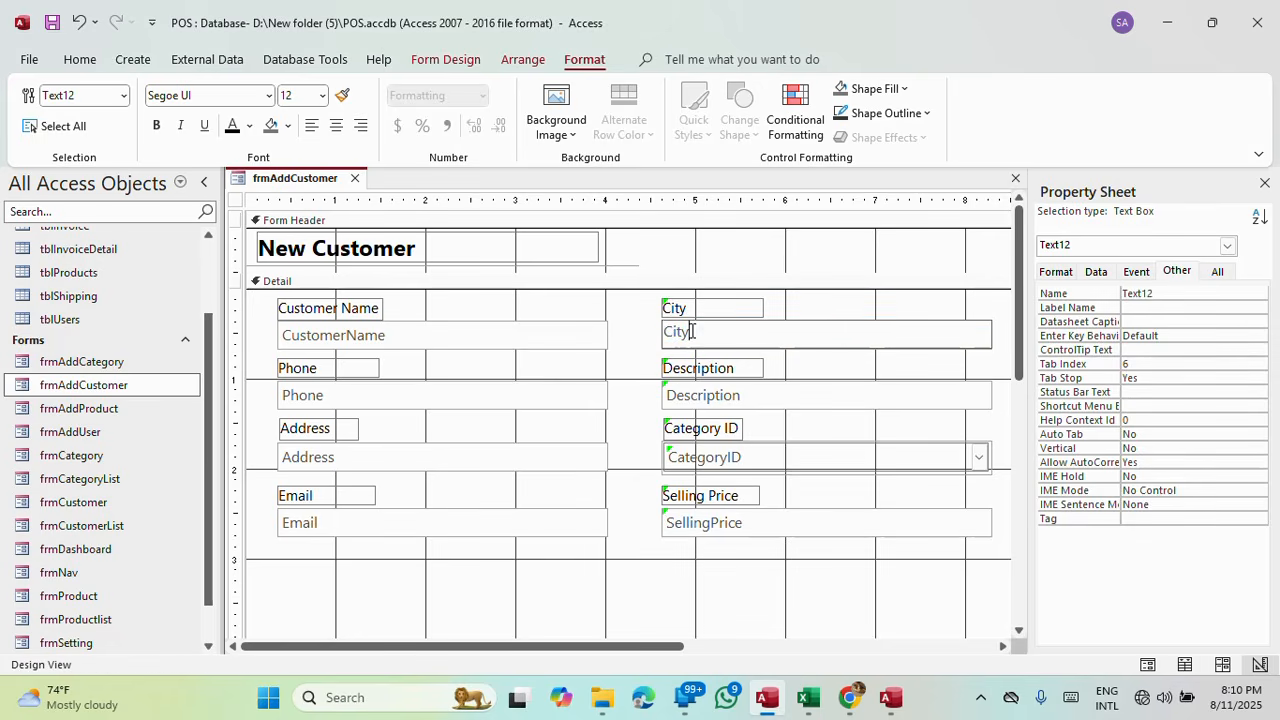
{"action": "left_click_drag", "start_coordinate": [694, 333], "coordinate": [637, 332]}
{"action": "double_click", "coordinate": [1163, 293]}
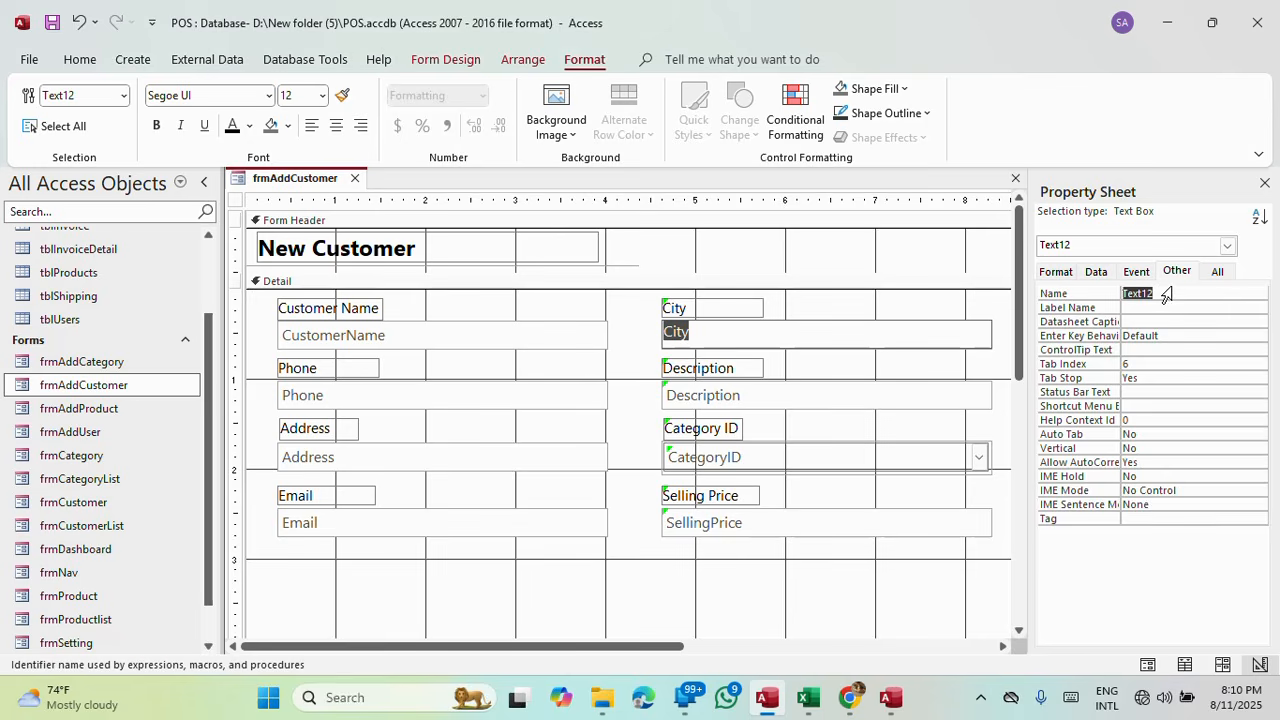
Bind the second-column Description text box to the Country field.
{"action": "left_click", "coordinate": [775, 394]}
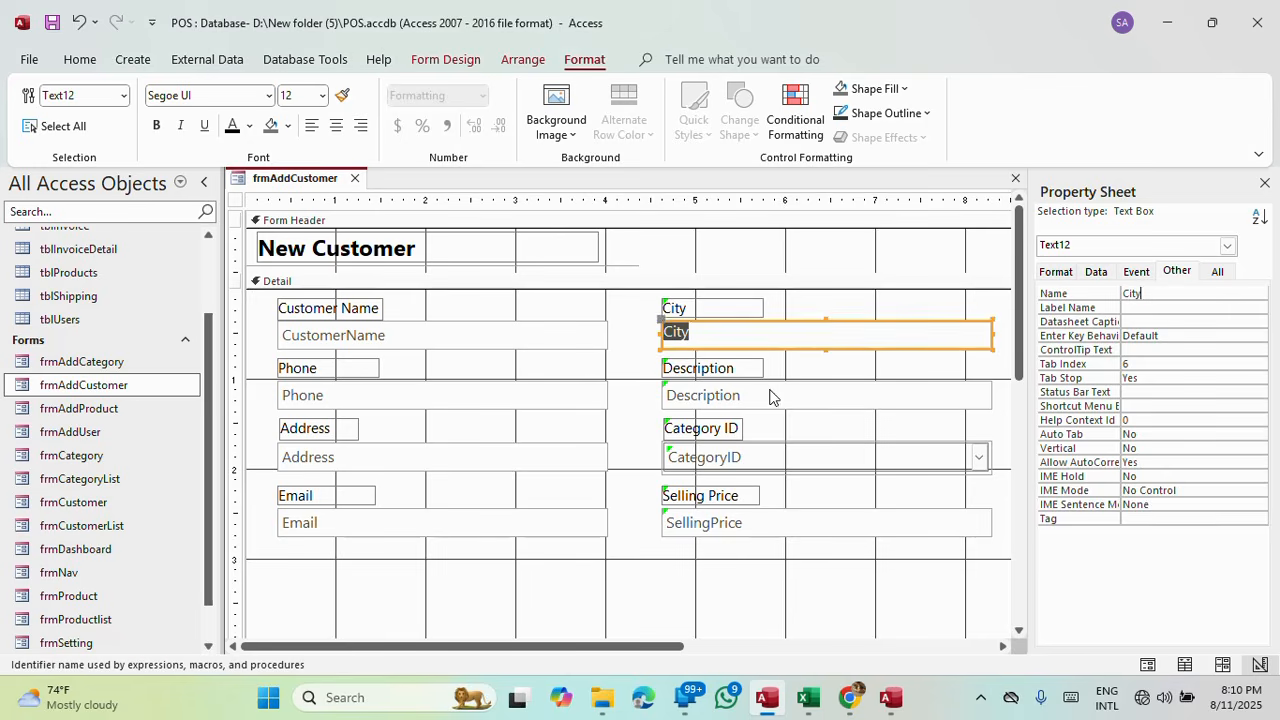
{"action": "left_click", "coordinate": [1227, 245]}
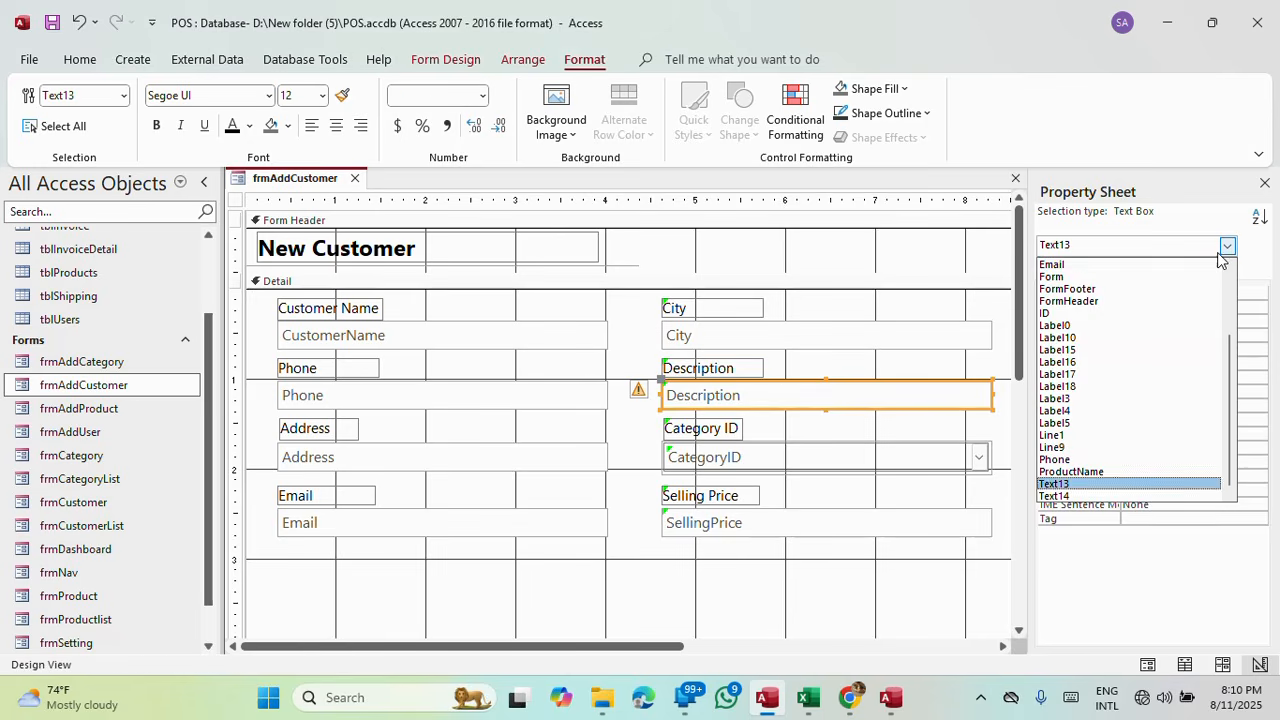
{"action": "left_click", "coordinate": [1077, 250]}
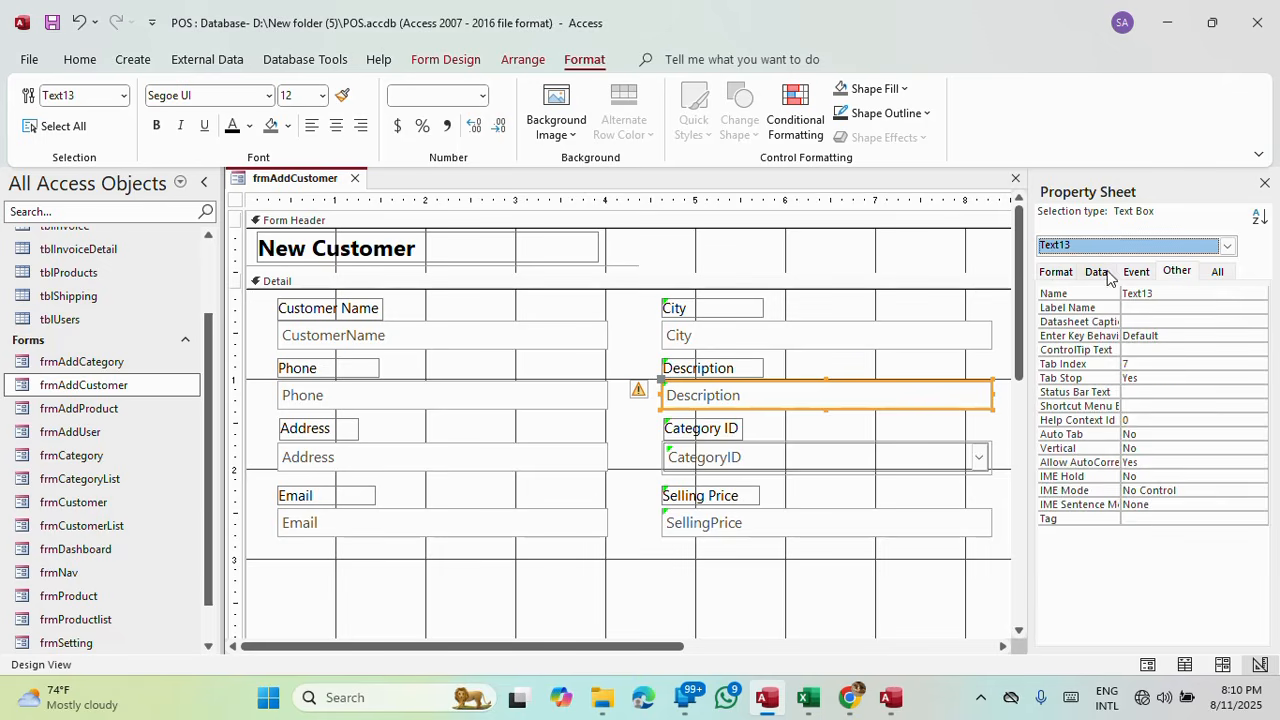
{"action": "left_click", "coordinate": [1096, 272]}
{"action": "left_click", "coordinate": [1243, 294]}
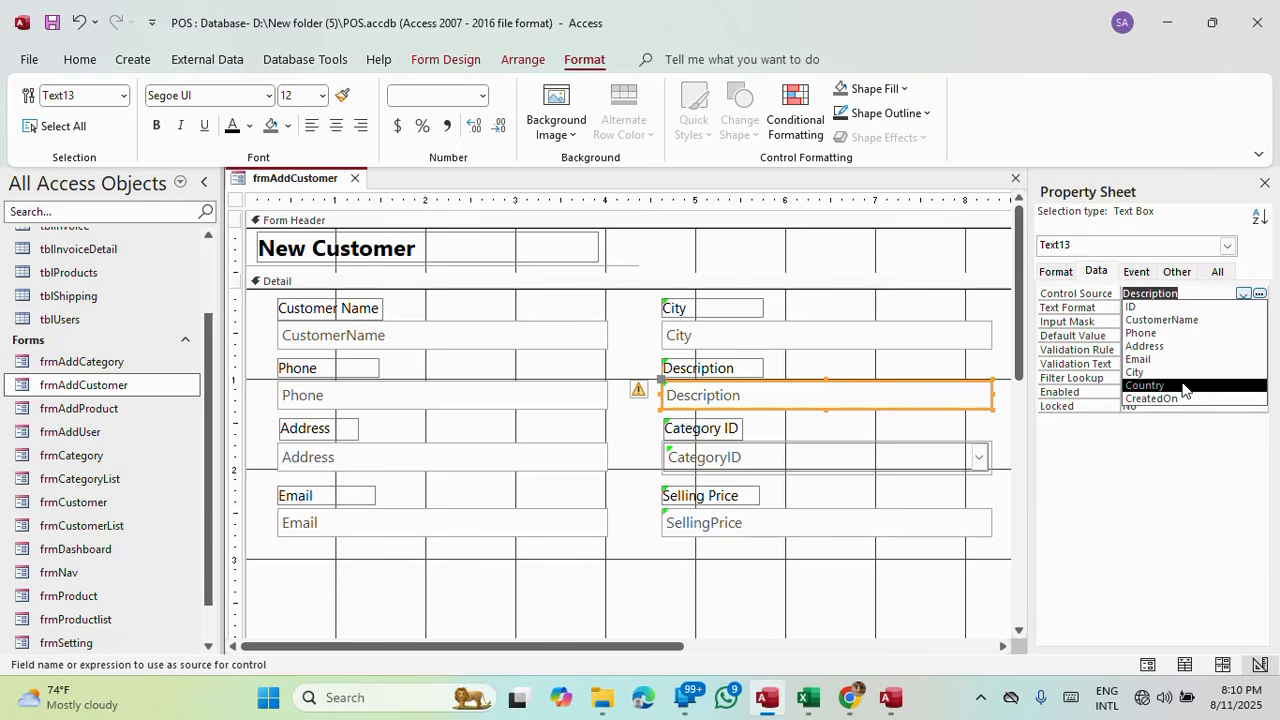
{"action": "left_click", "coordinate": [1182, 393]}
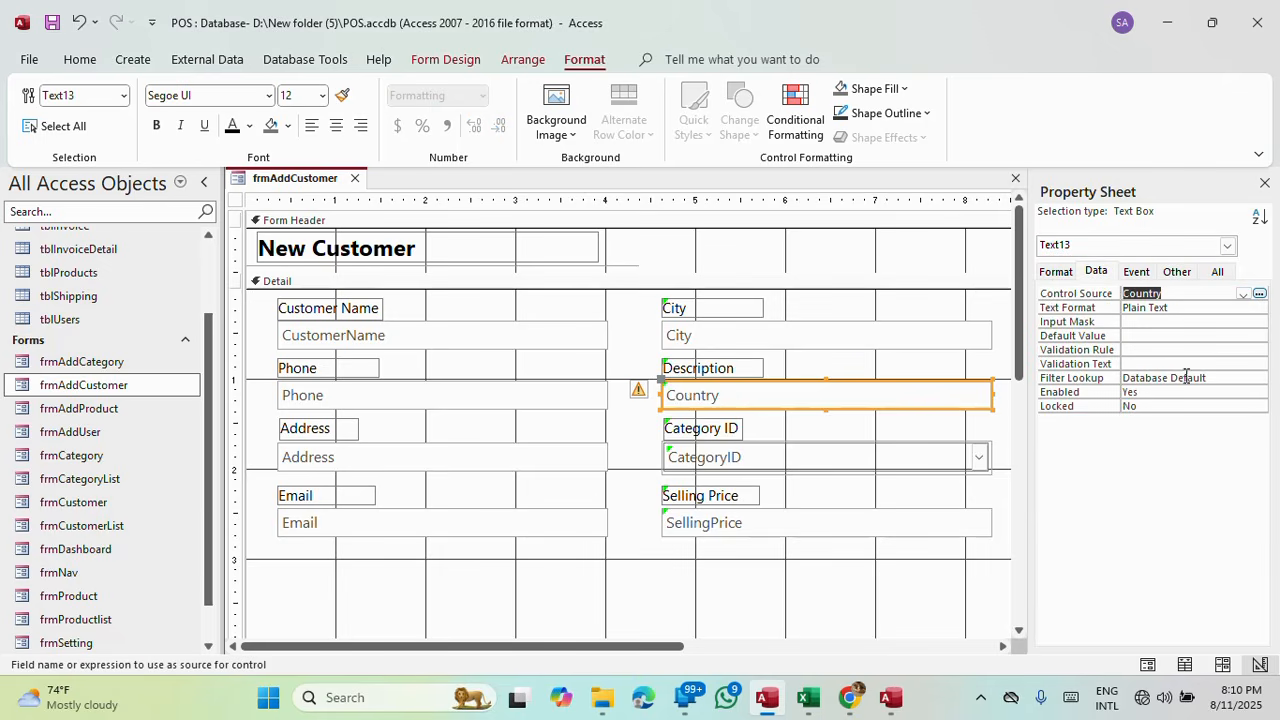
Change the "Description" label above the Country text box to "Country".
{"action": "left_click_drag", "start_coordinate": [754, 400], "coordinate": [650, 401]}
{"action": "key", "text": "ctrl+c"}
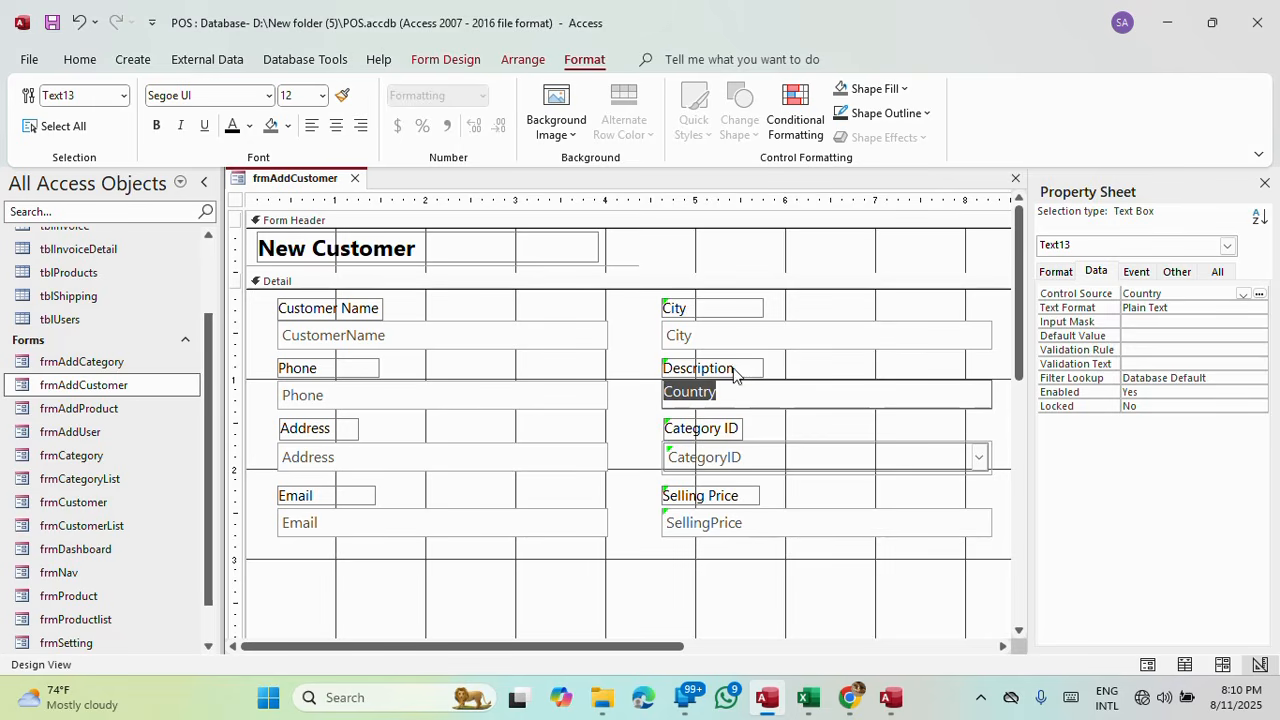
{"action": "left_click", "coordinate": [735, 368]}
{"action": "left_click_drag", "start_coordinate": [740, 368], "coordinate": [594, 368]}
{"action": "key", "text": "ctrl+v"}
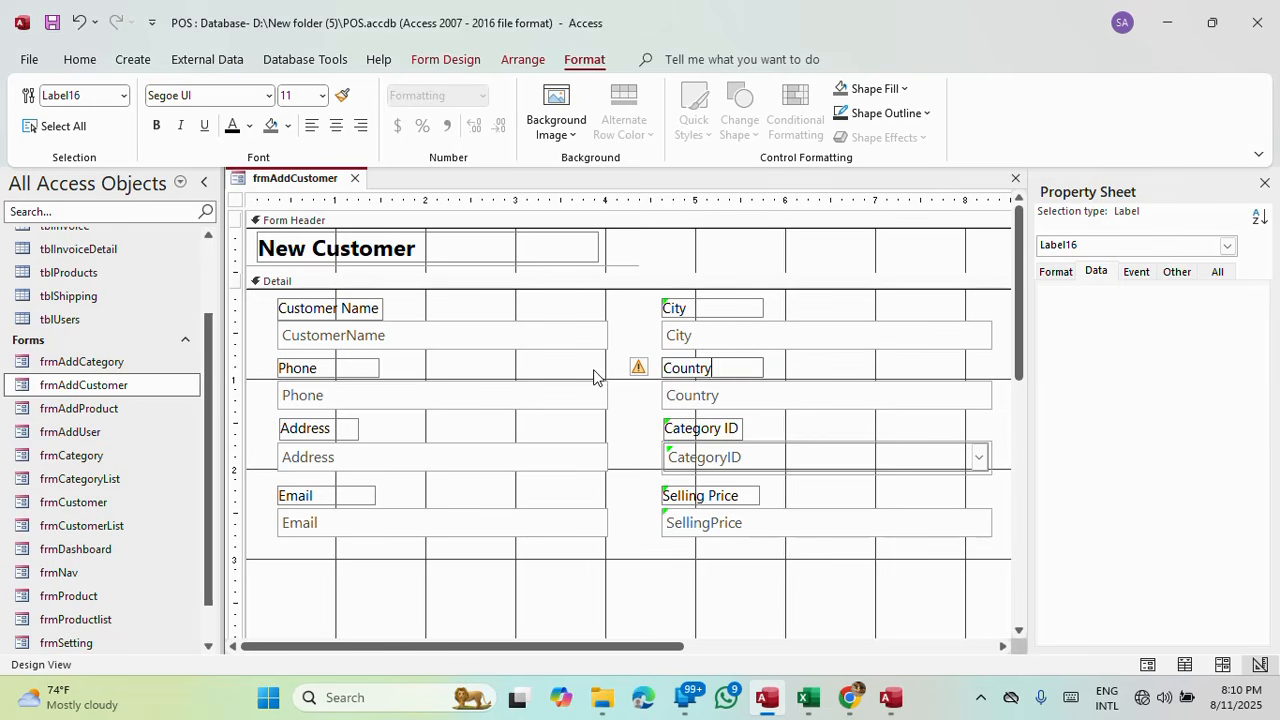
Set the Name property of the text box bound to Country to "Country".
{"action": "left_click", "coordinate": [736, 402]}
{"action": "left_click", "coordinate": [1177, 272]}
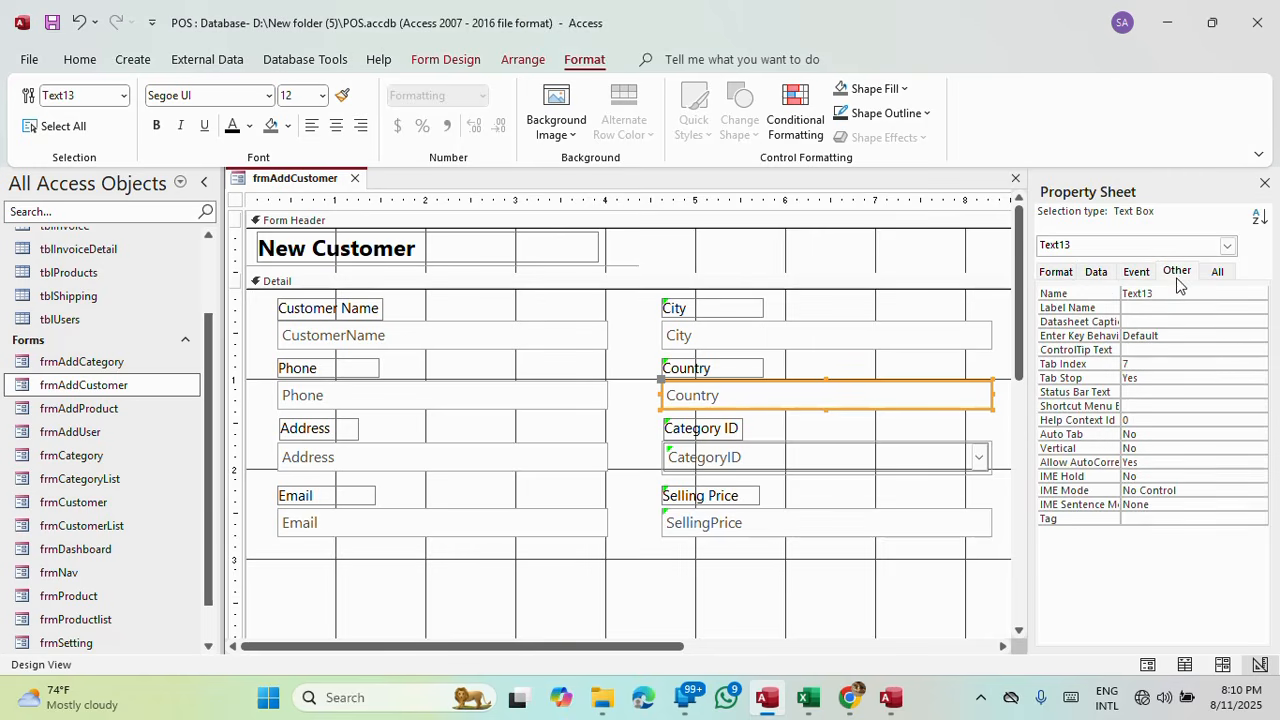
{"action": "double_click", "coordinate": [1188, 293]}
{"action": "key", "text": "ctrl+v"}
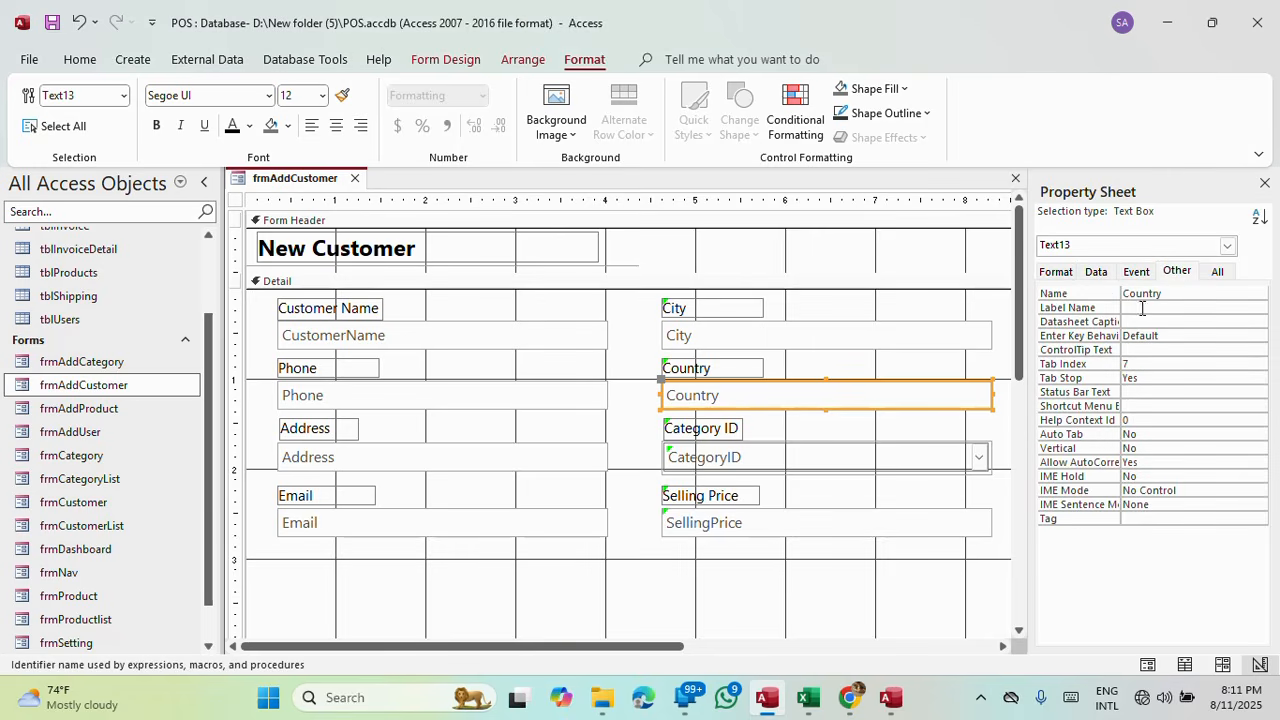
{"action": "left_click", "coordinate": [1140, 305]}
Delete the second-column Category ID and Selling Price labels together with their CategoryID and SellingPrice controls.
{"action": "left_click_drag", "start_coordinate": [816, 563], "coordinate": [700, 430]}
{"action": "key", "text": "Delete"}
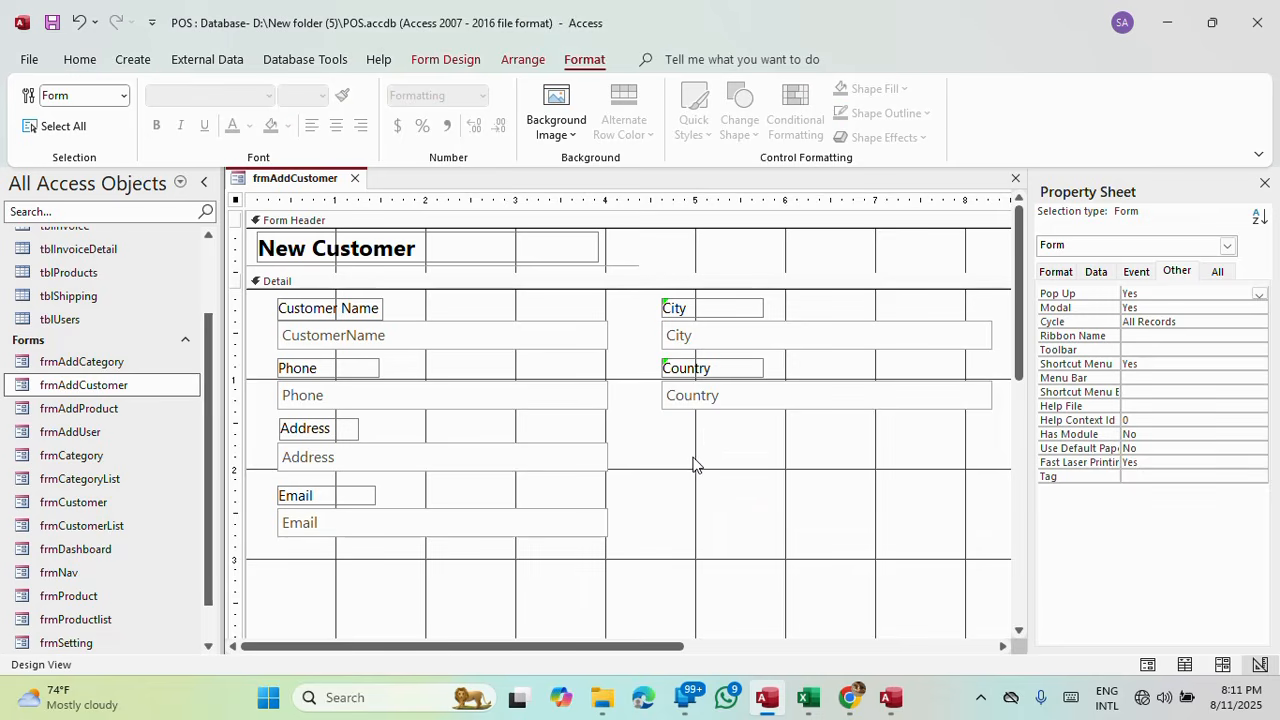
Preview the New Customer form in Form View and return it to Design View.
{"action": "left_click", "coordinate": [446, 59]}
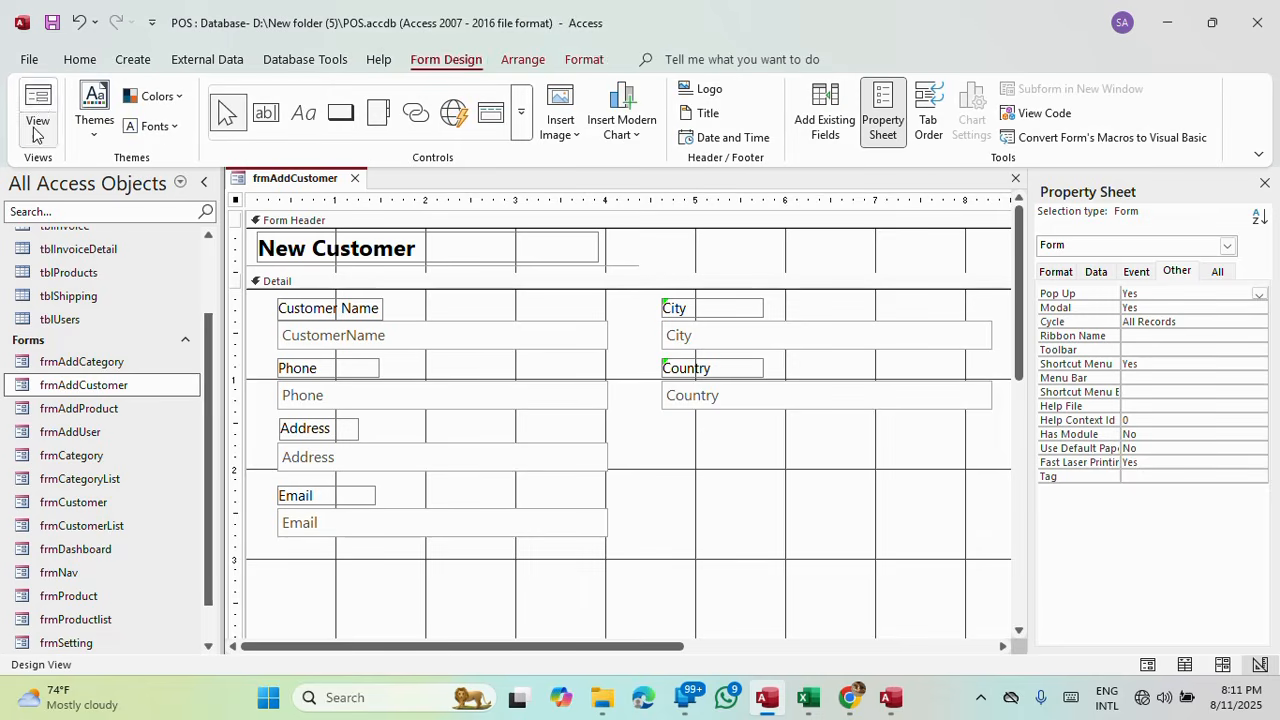
{"action": "left_click", "coordinate": [37, 110]}
{"action": "left_click_drag", "start_coordinate": [704, 216], "coordinate": [688, 77]}
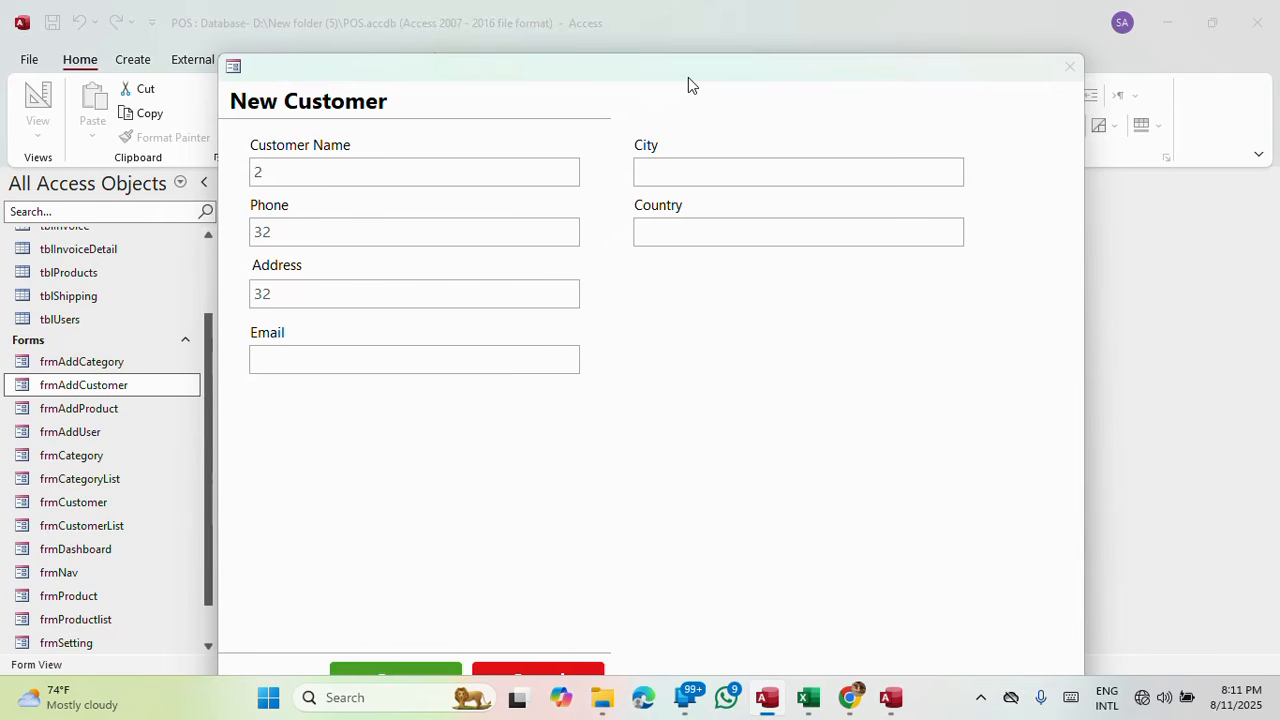
{"action": "right_click", "coordinate": [688, 77]}
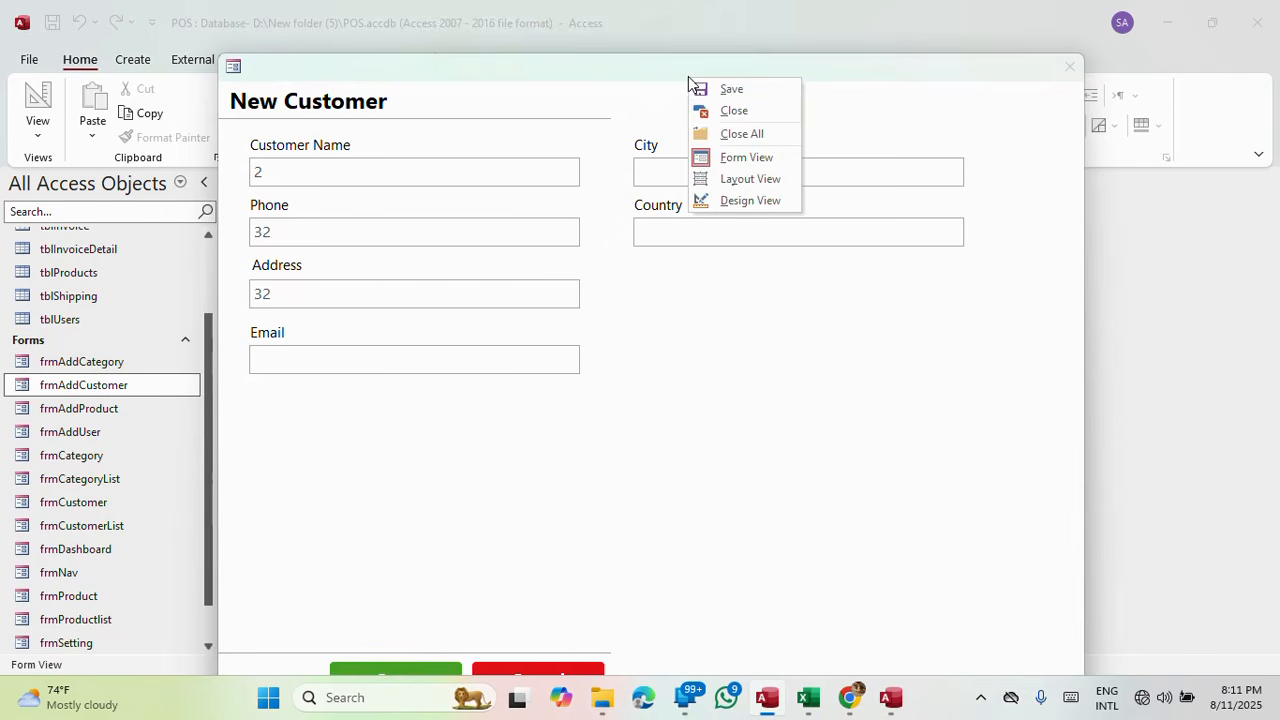
{"action": "left_click", "coordinate": [750, 201]}
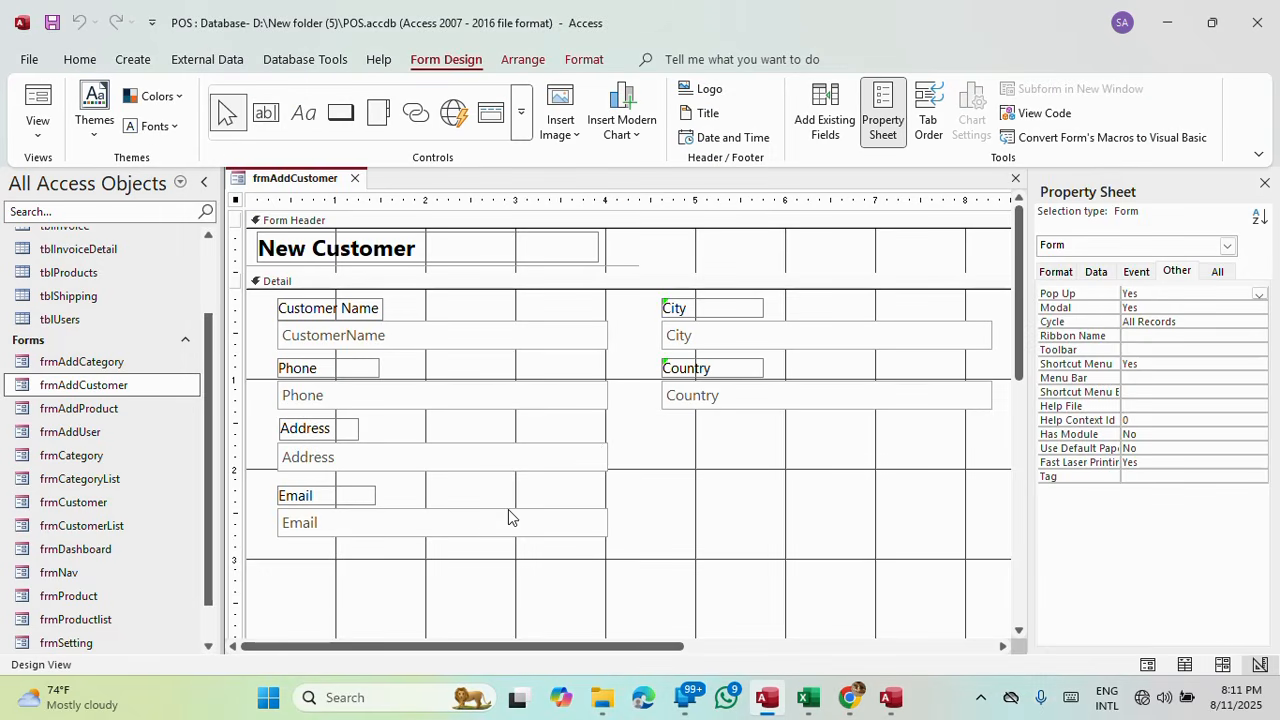
Move the Email label and text box slightly up, closer to the Address field.
{"action": "left_click_drag", "start_coordinate": [466, 580], "coordinate": [310, 496]}
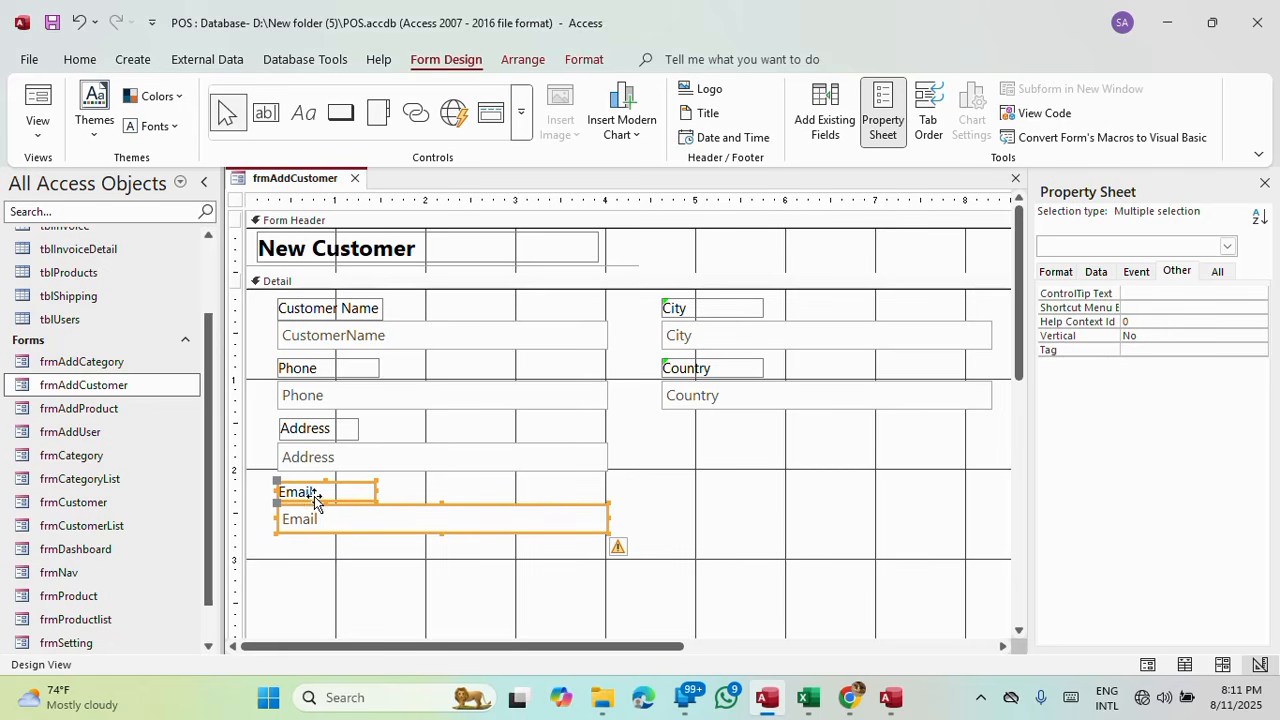
{"action": "left_click", "coordinate": [810, 468]}
{"action": "scroll", "coordinate": [763, 463], "scroll_direction": "down", "scroll_amount": 4}
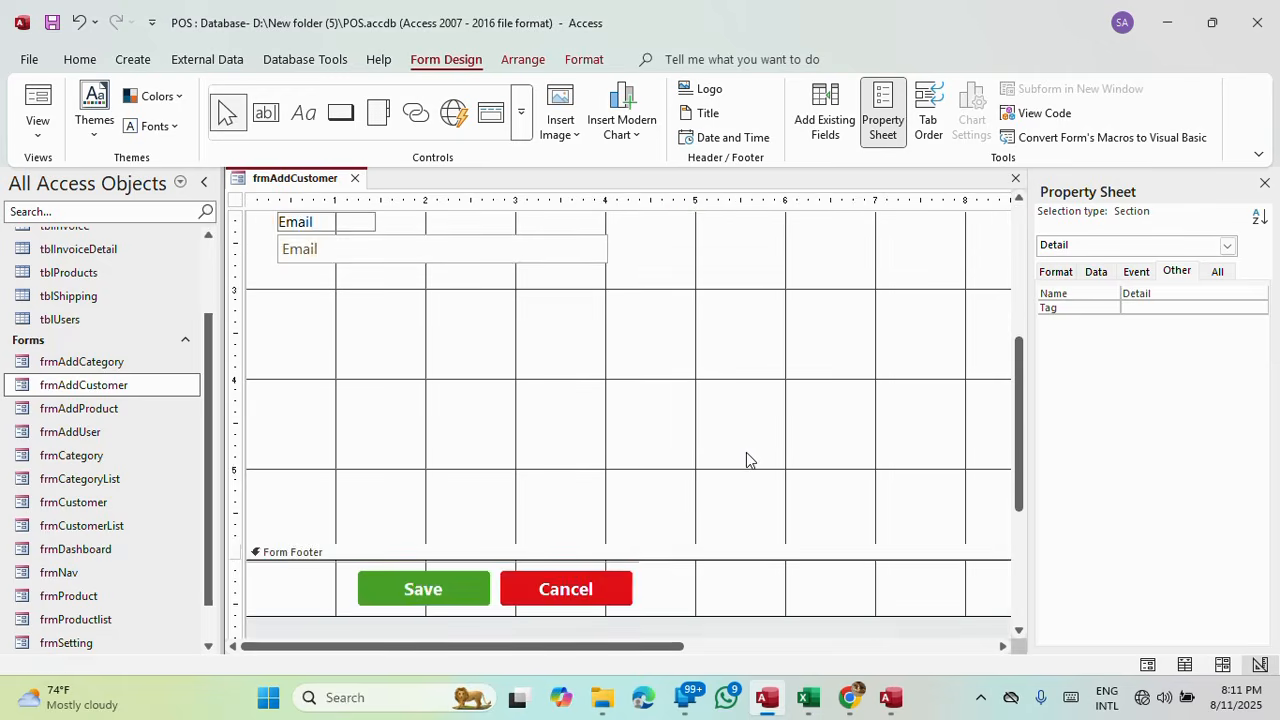
{"action": "scroll", "coordinate": [746, 459], "scroll_direction": "up", "scroll_amount": 3}
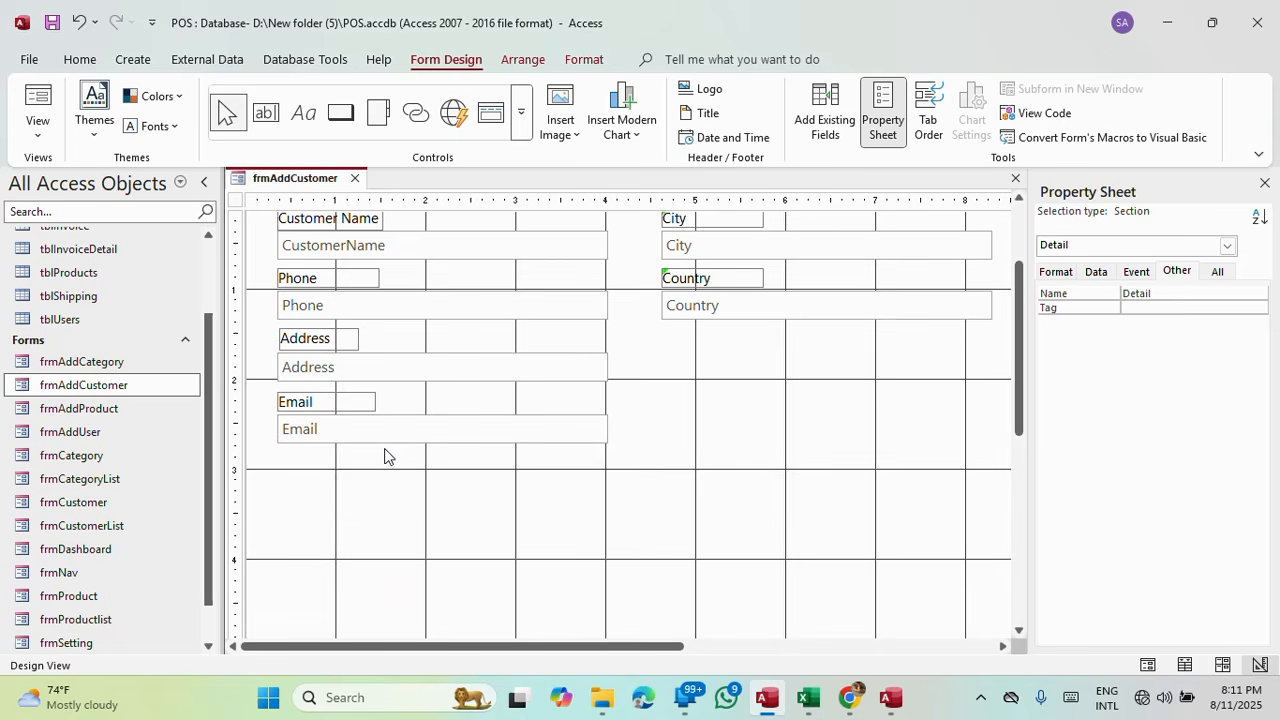
Save the frmAddCustomer form and close it.
{"action": "right_click", "coordinate": [301, 182]}
{"action": "left_click", "coordinate": [355, 192]}
{"action": "left_click", "coordinate": [355, 178]}
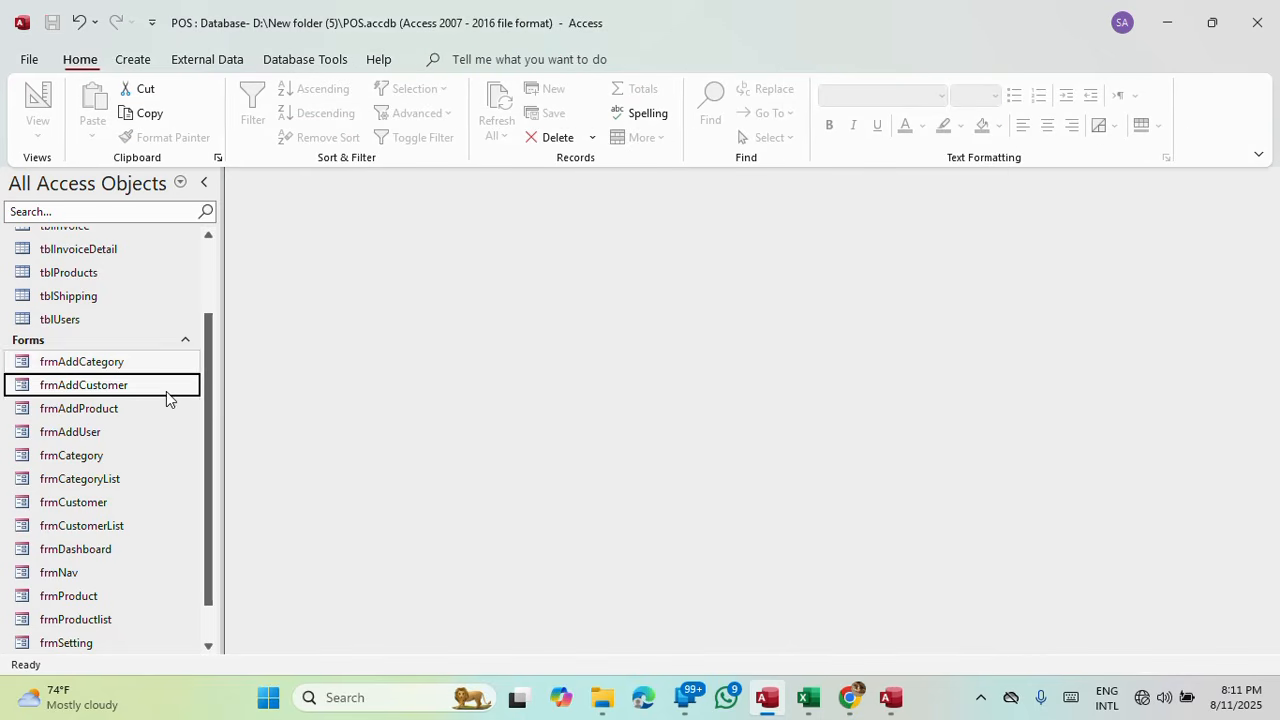
Create a copy of the frmAddCustomer form named "frmAddShipping".
{"action": "right_click", "coordinate": [78, 386]}
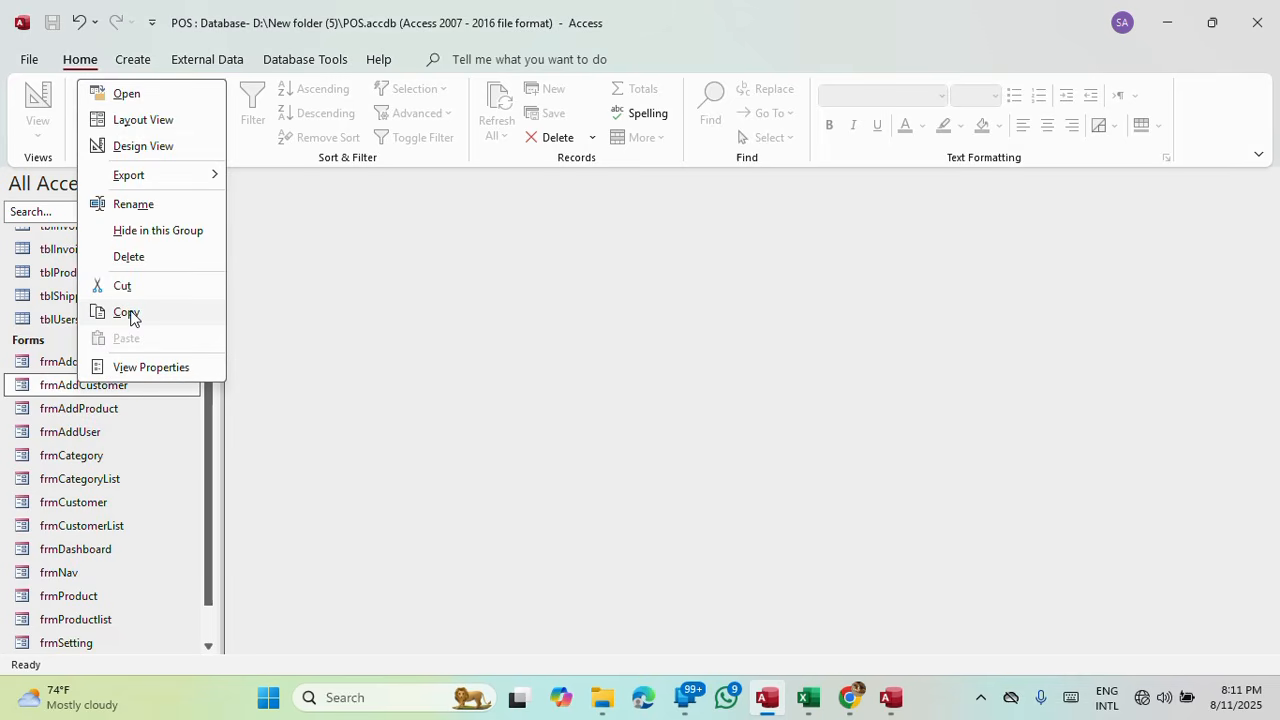
{"action": "left_click", "coordinate": [127, 313]}
{"action": "right_click", "coordinate": [82, 388]}
{"action": "left_click", "coordinate": [140, 340]}
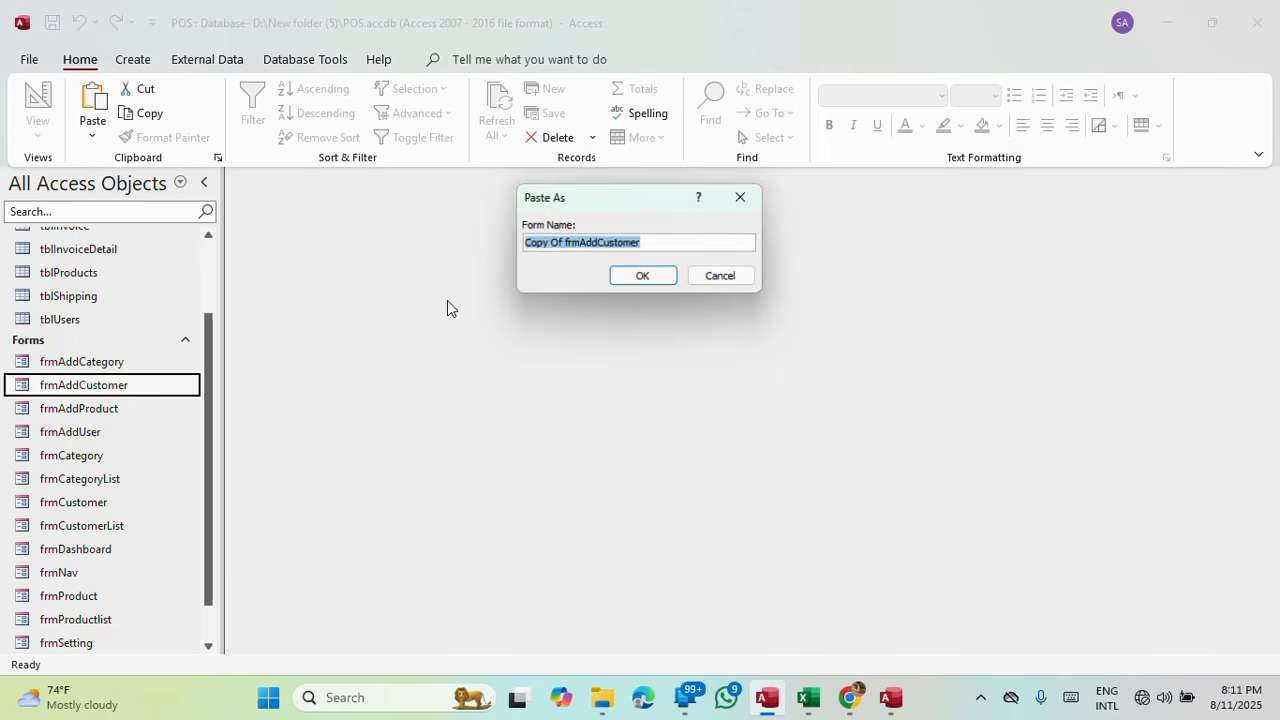
{"action": "left_click", "coordinate": [565, 243]}
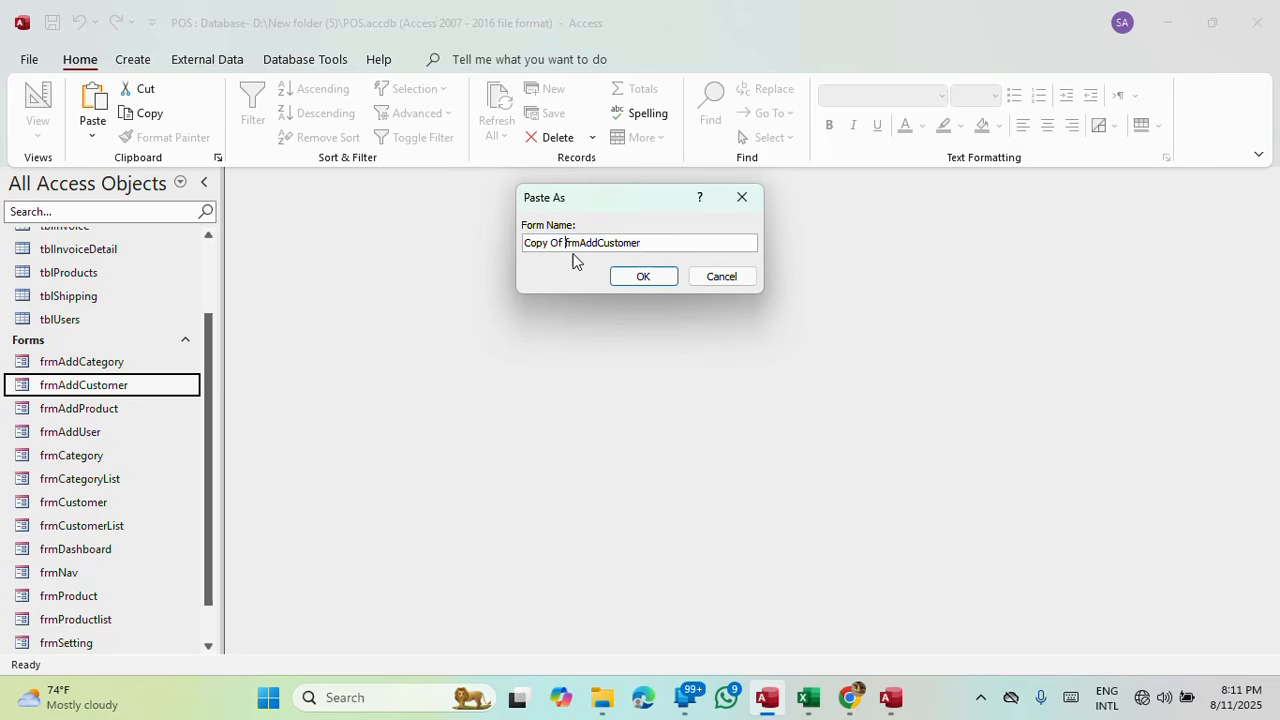
{"action": "key", "text": "BackSpace"}
{"action": "key", "text": "BackSpace"}
{"action": "key", "text": "BackSpace"}
{"action": "key", "text": "BackSpace"}
{"action": "key", "text": "BackSpace"}
{"action": "key", "text": "BackSpace"}
{"action": "key", "text": "BackSpace"}
{"action": "key", "text": "BackSpace"}
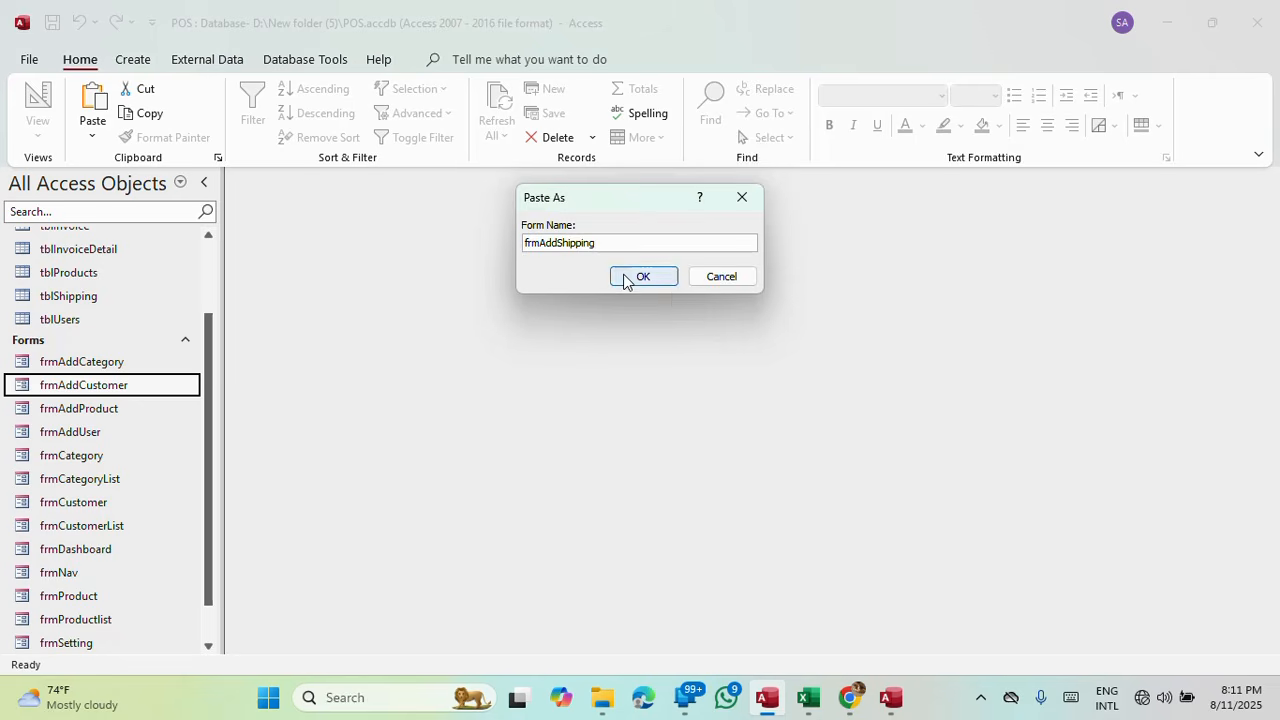
{"action": "left_click", "coordinate": [624, 277]}
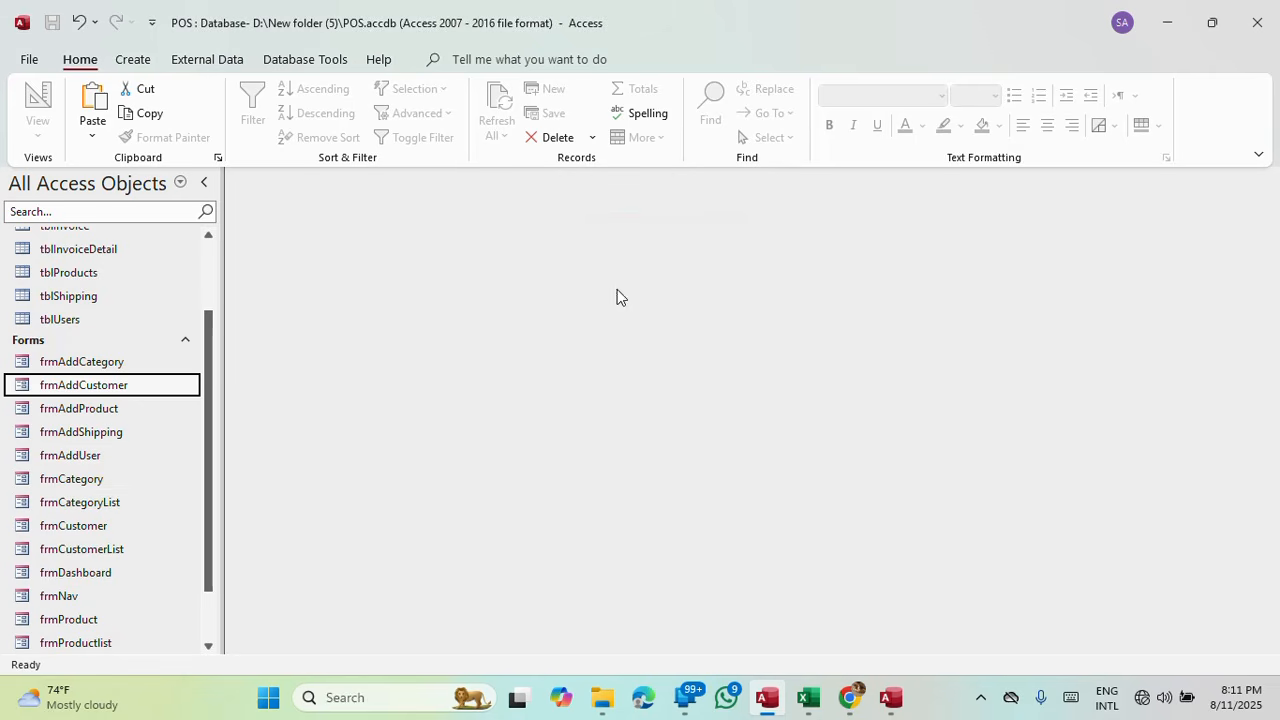
Open the frmAddShipping form in Design View.
{"action": "left_click", "coordinate": [100, 432]}
{"action": "right_click", "coordinate": [110, 433]}
{"action": "left_click", "coordinate": [170, 200]}
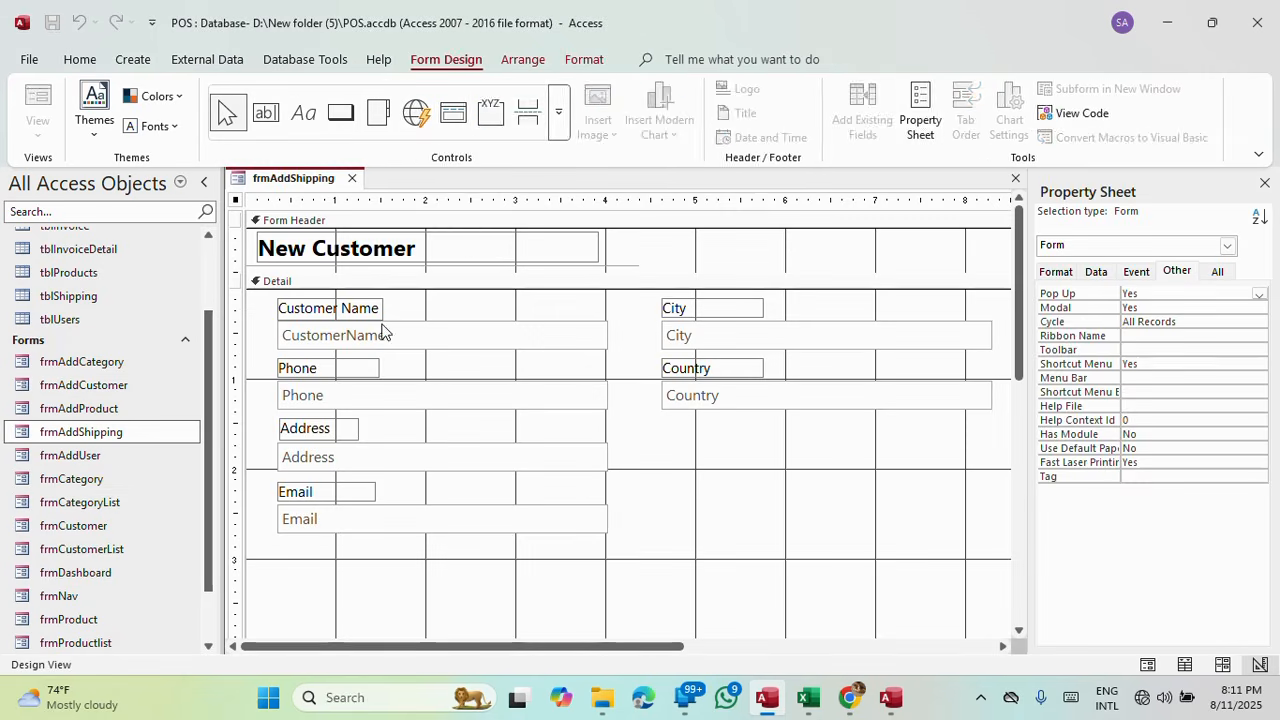
Change the "New Customer" title label in the form header to "Shipping Info".
{"action": "left_click_drag", "start_coordinate": [638, 236], "coordinate": [584, 280]}
{"action": "left_click", "coordinate": [670, 251]}
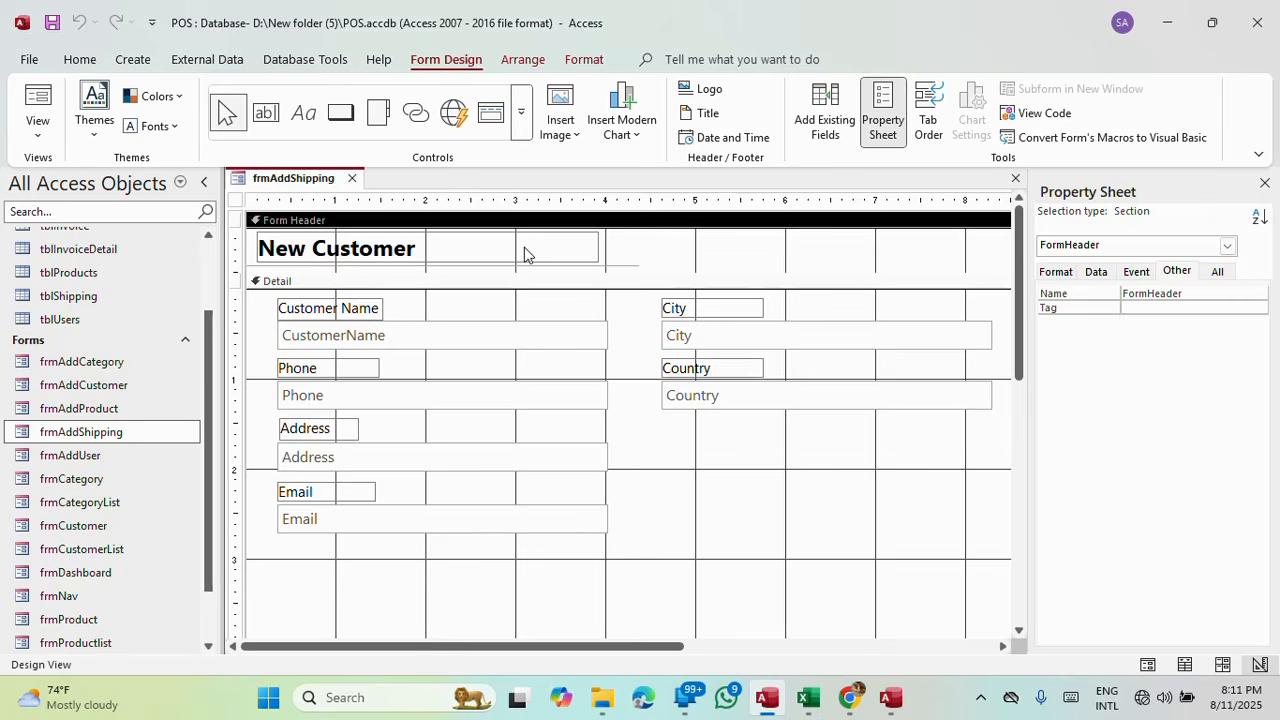
{"action": "left_click", "coordinate": [528, 251]}
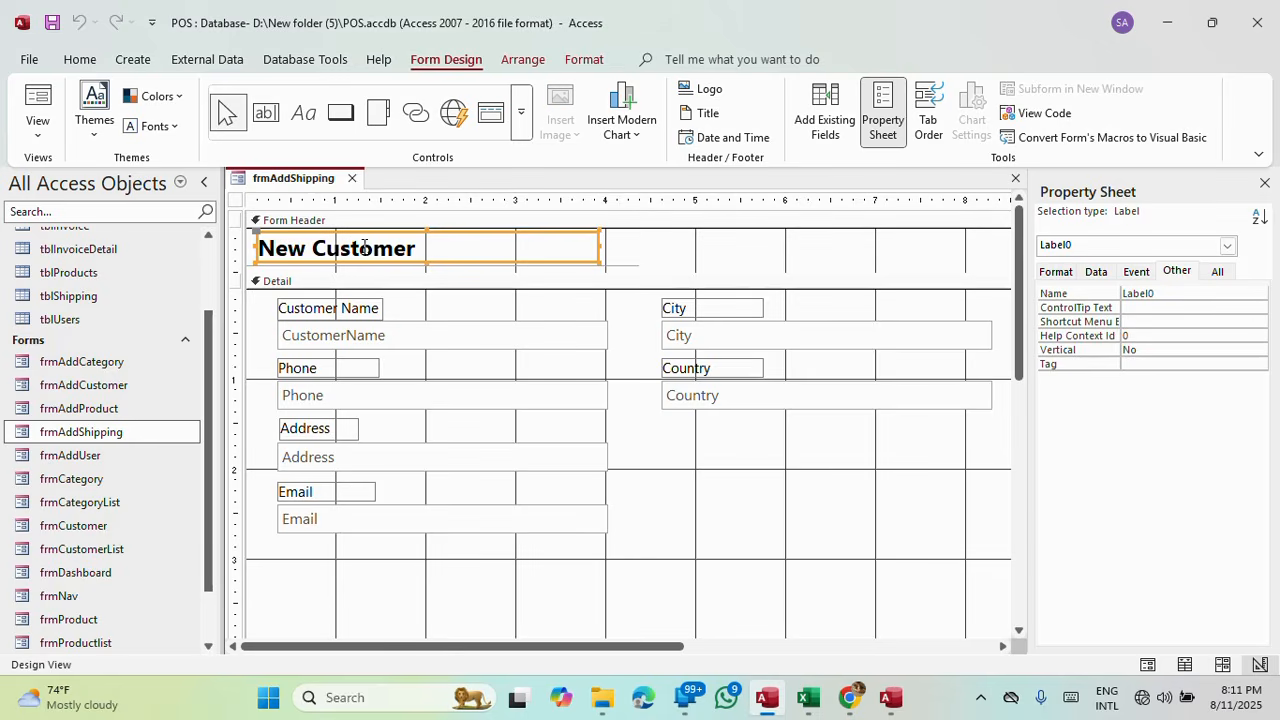
{"action": "left_click", "coordinate": [434, 248]}
{"action": "left_click_drag", "start_coordinate": [434, 248], "coordinate": [228, 240]}
{"action": "key", "text": "BackSpace"}
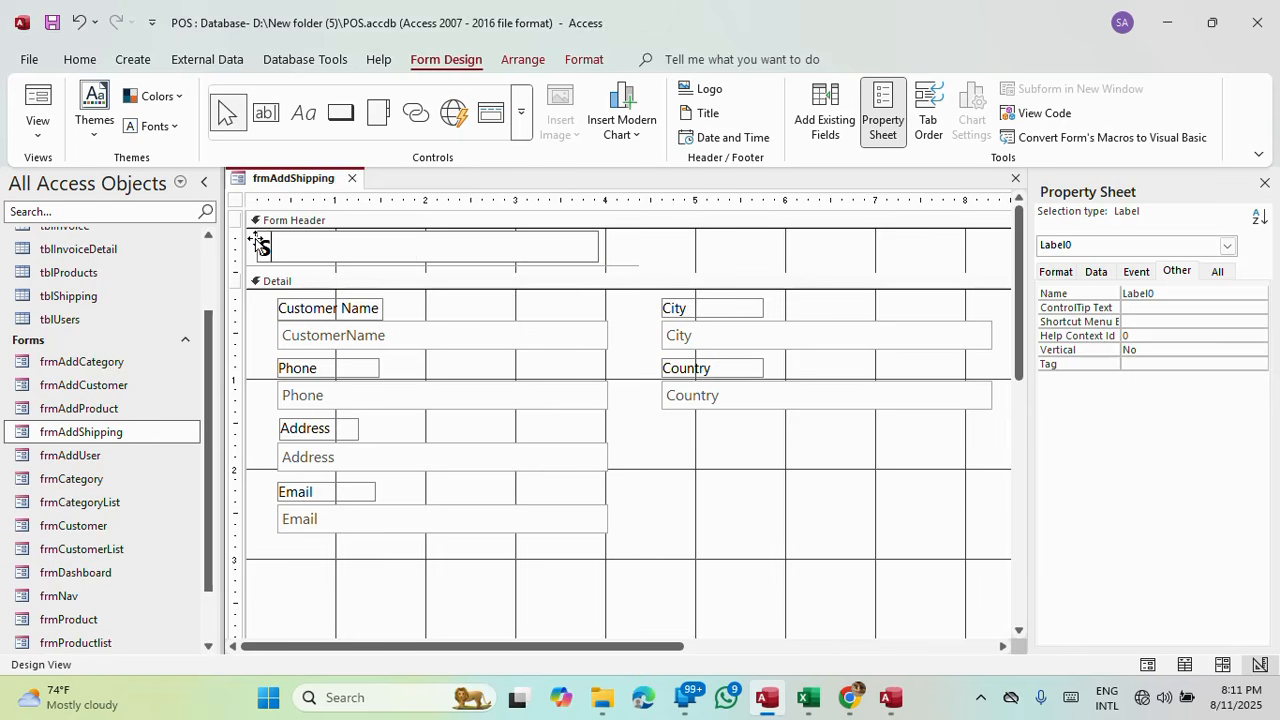
{"action": "type", "text": "Shipping Info"}
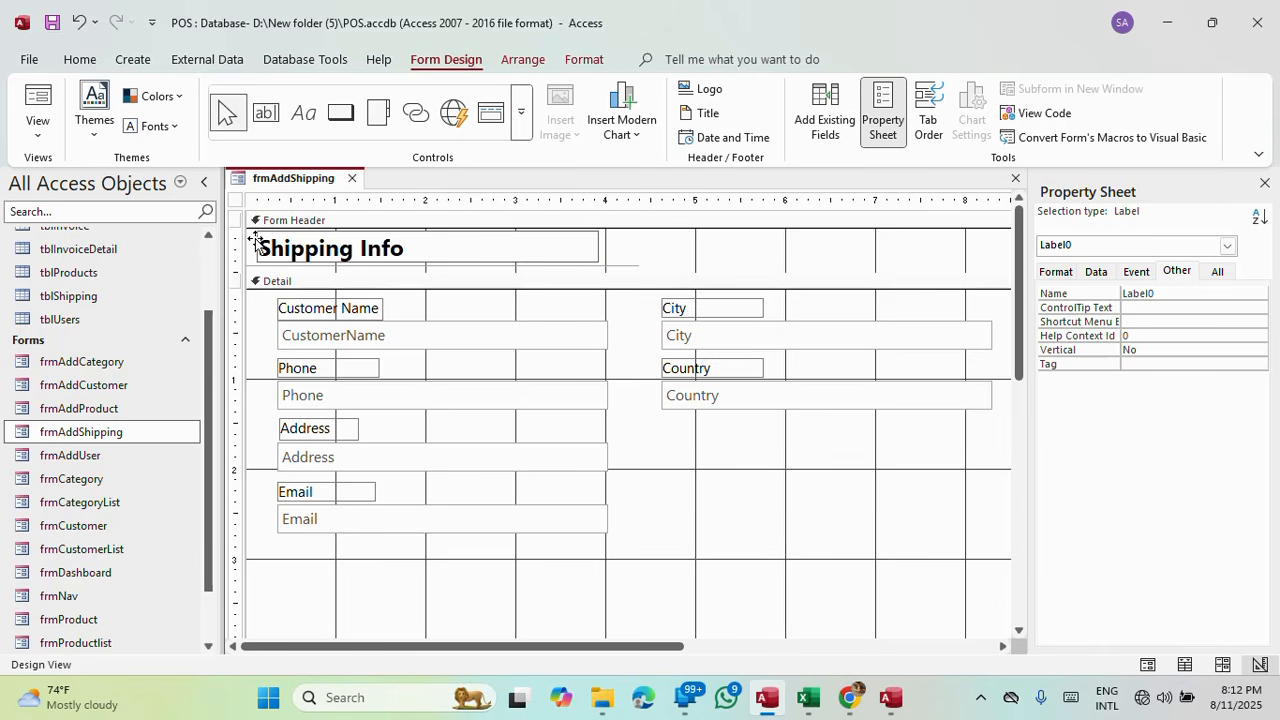
{"action": "type", "text": "rm"}
{"action": "key", "text": "BackSpace"}
{"action": "key", "text": "BackSpace"}
{"action": "key", "text": "BackSpace"}
{"action": "left_click", "coordinate": [616, 256]}
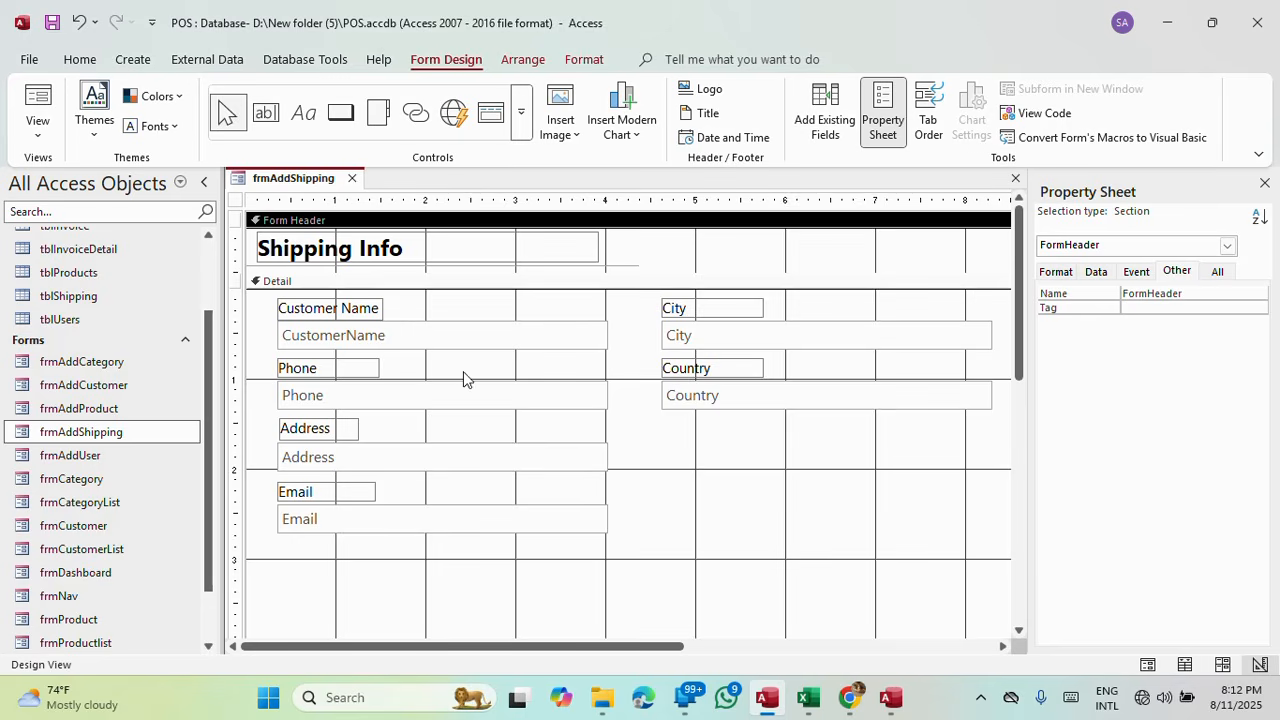
Set the Record Source of the frmAddShipping form to tblShipping.
{"action": "left_click", "coordinate": [237, 204]}
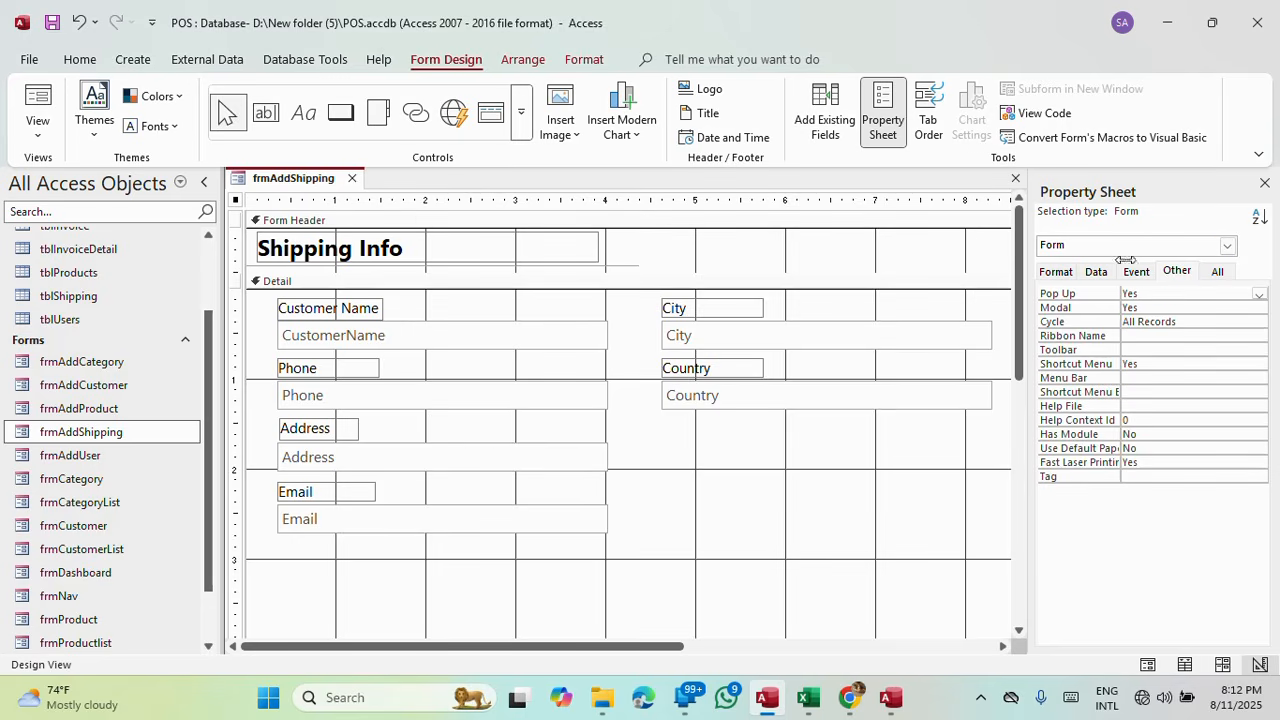
{"action": "left_click", "coordinate": [1096, 271]}
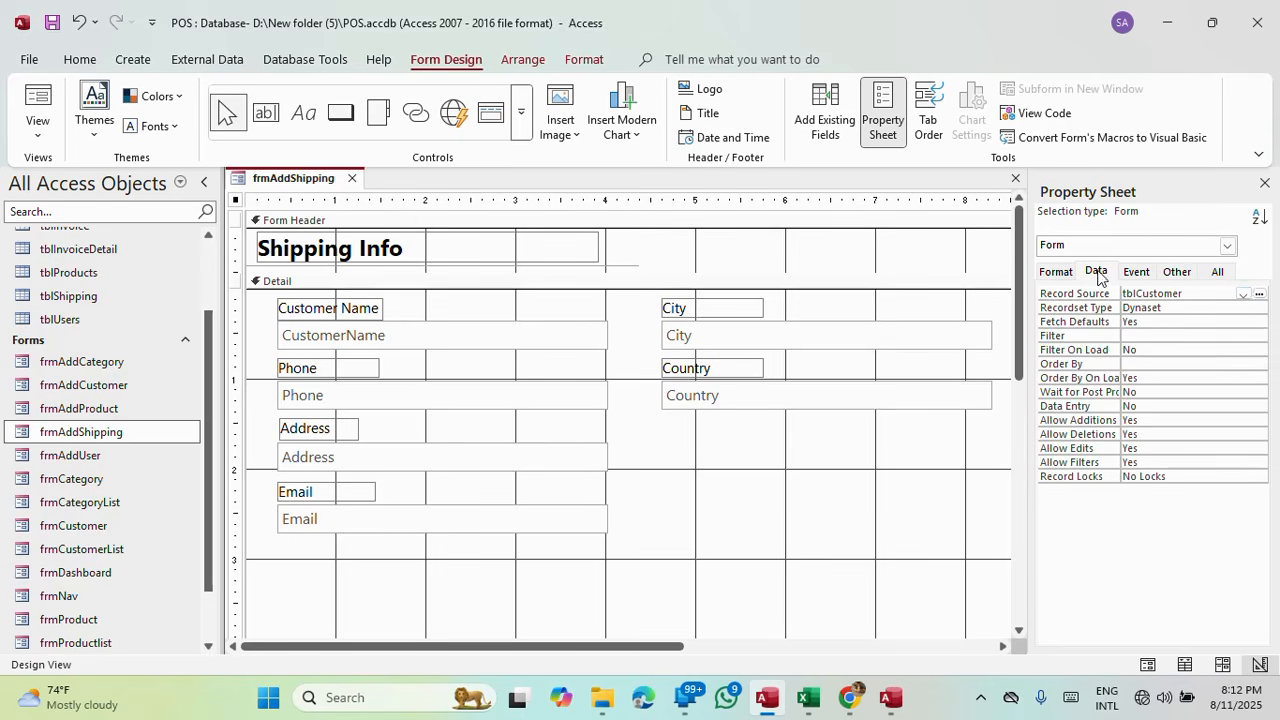
{"action": "left_click", "coordinate": [1243, 294]}
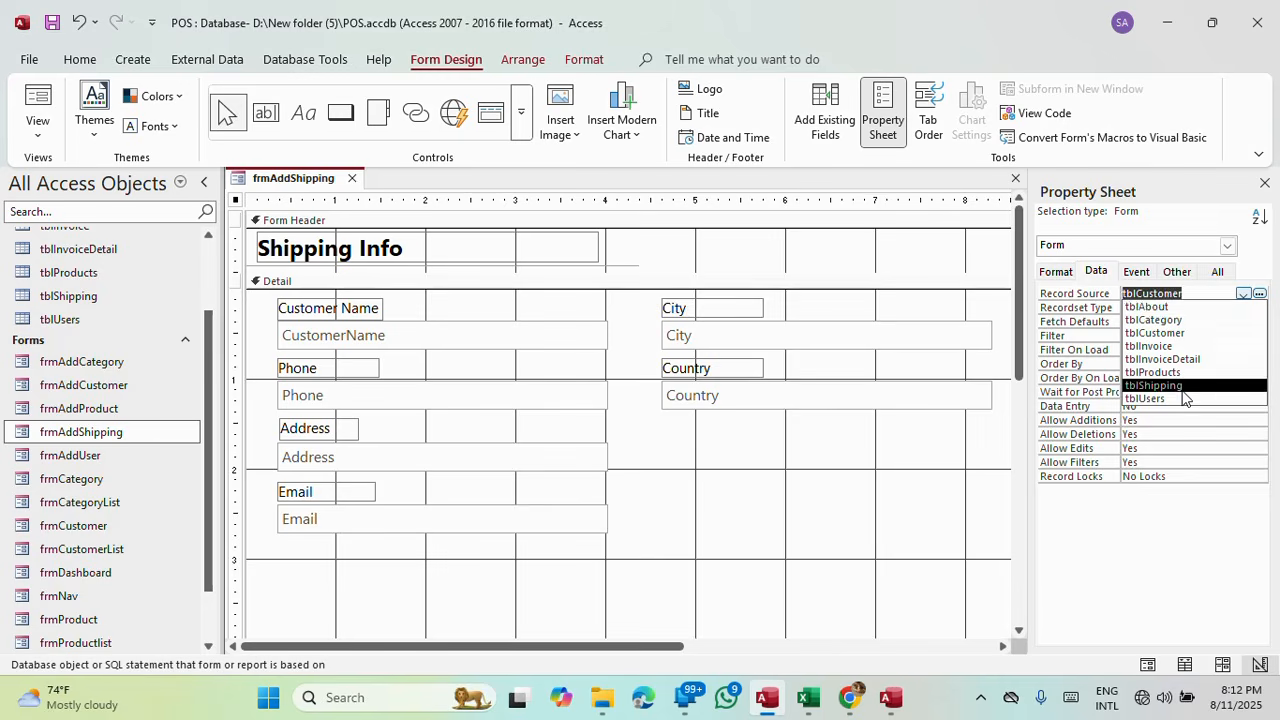
{"action": "left_click", "coordinate": [1185, 386]}
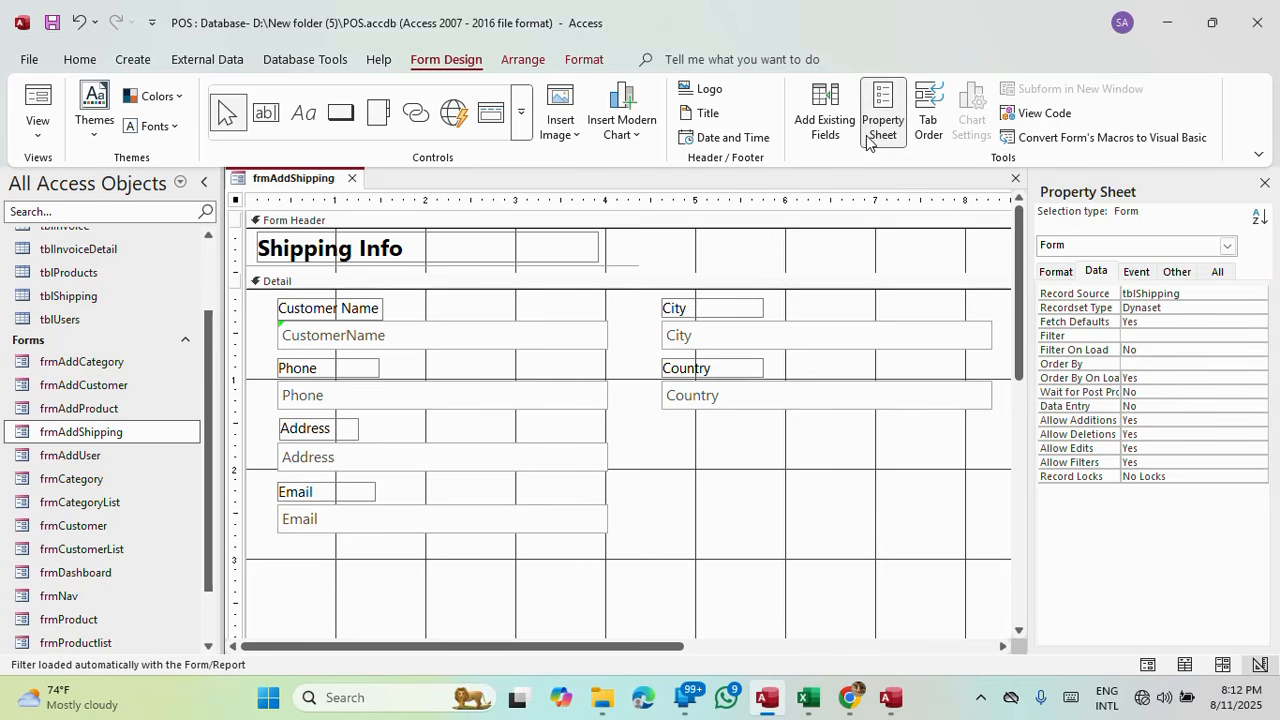
Add the CustomerID field to the Detail section and delete the Customer Name label with its text box.
{"action": "left_click", "coordinate": [825, 118]}
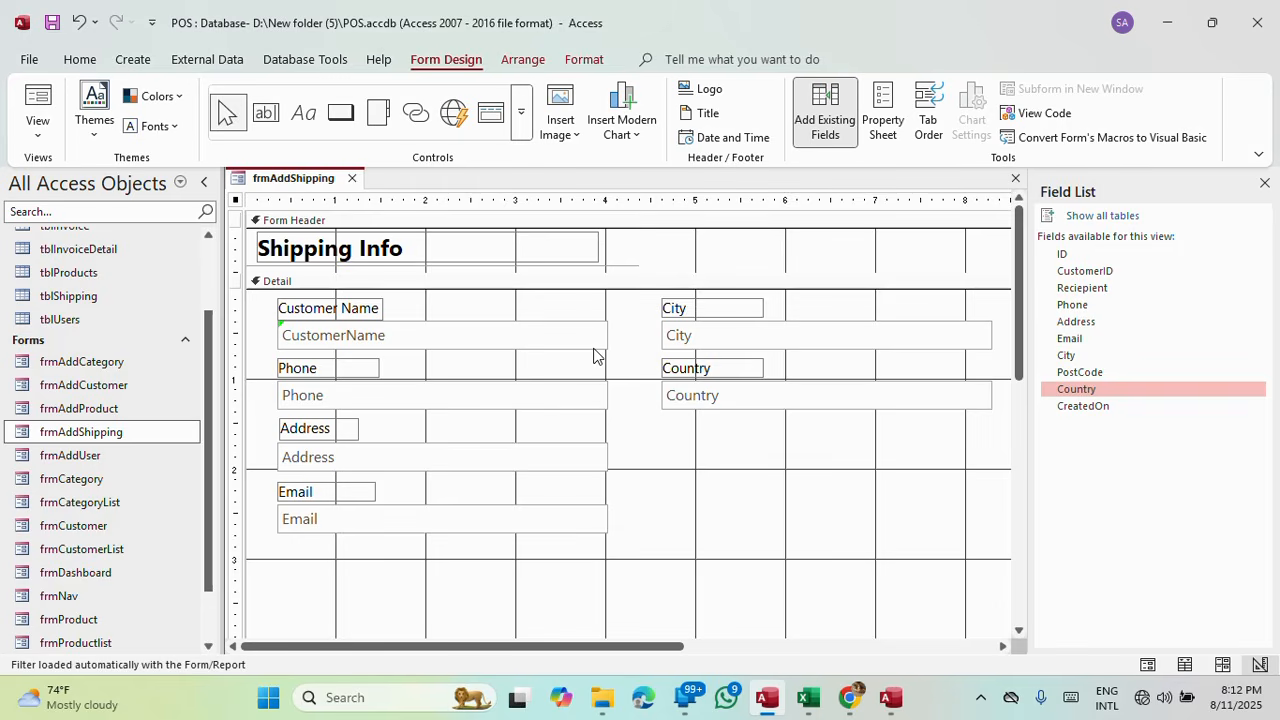
{"action": "left_click", "coordinate": [326, 315]}
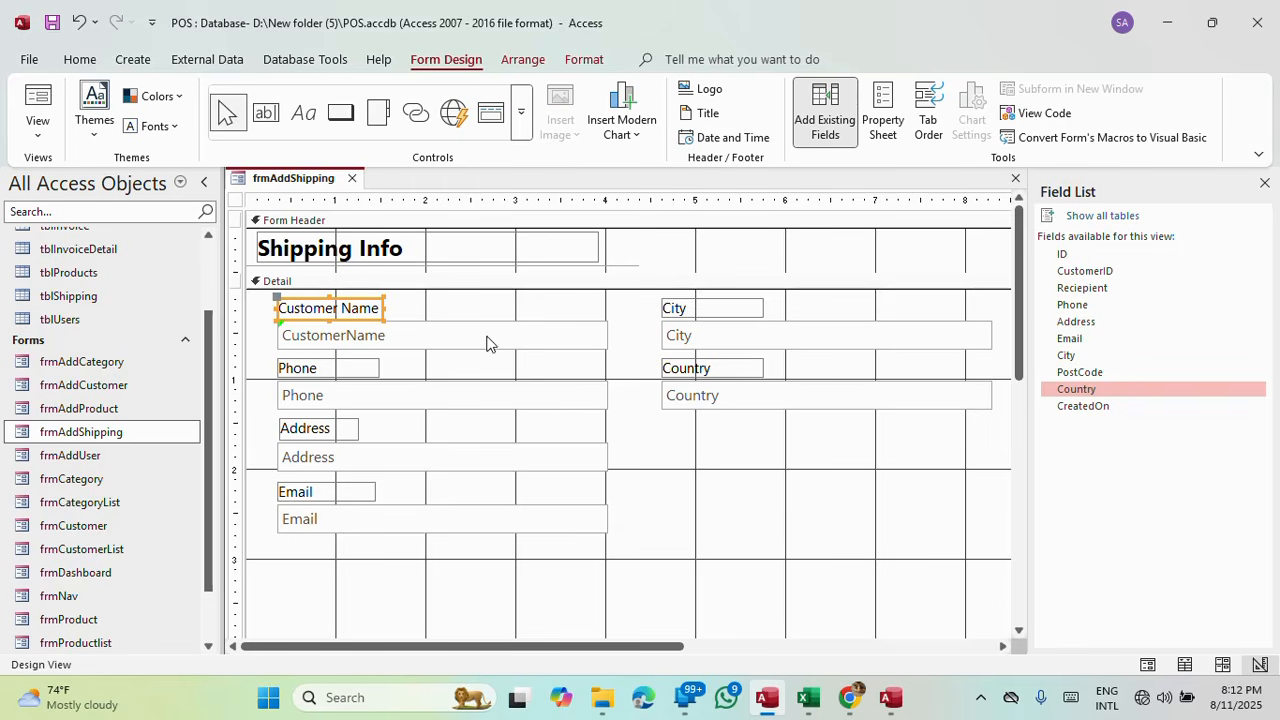
{"action": "left_click", "coordinate": [528, 308]}
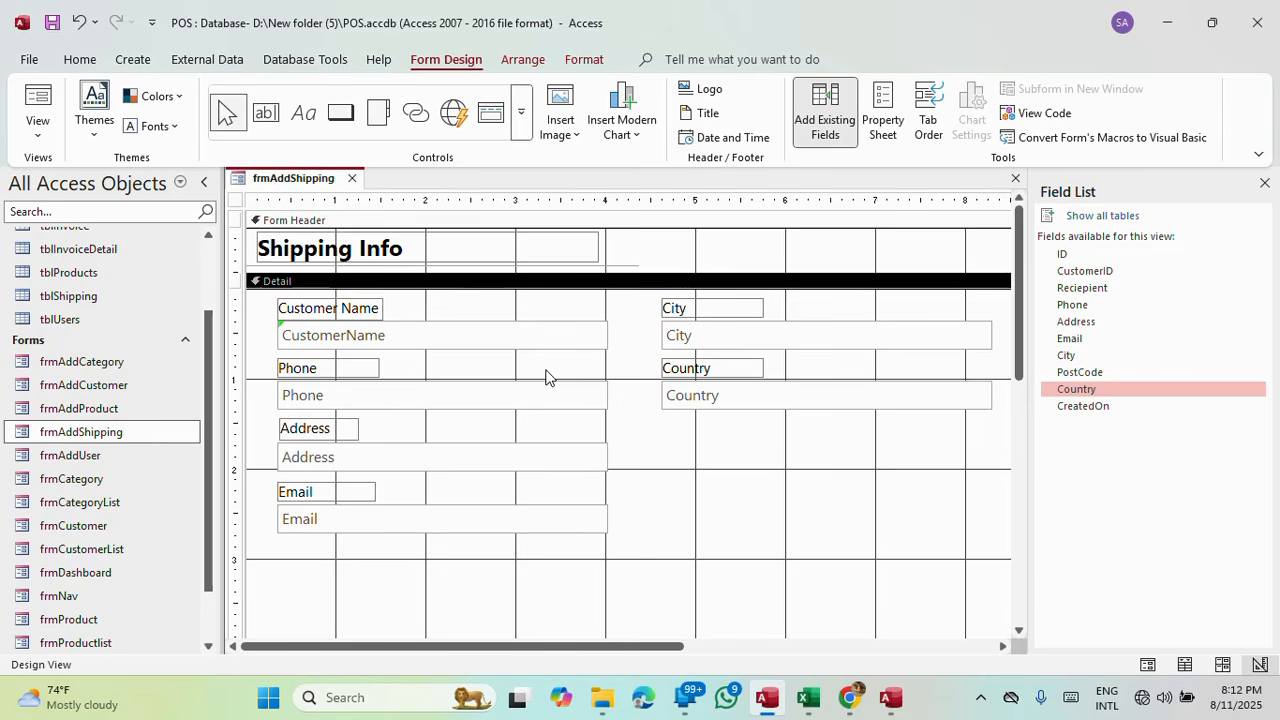
{"action": "left_click_drag", "start_coordinate": [1085, 271], "coordinate": [673, 481]}
{"action": "left_click_drag", "start_coordinate": [397, 306], "coordinate": [360, 343]}
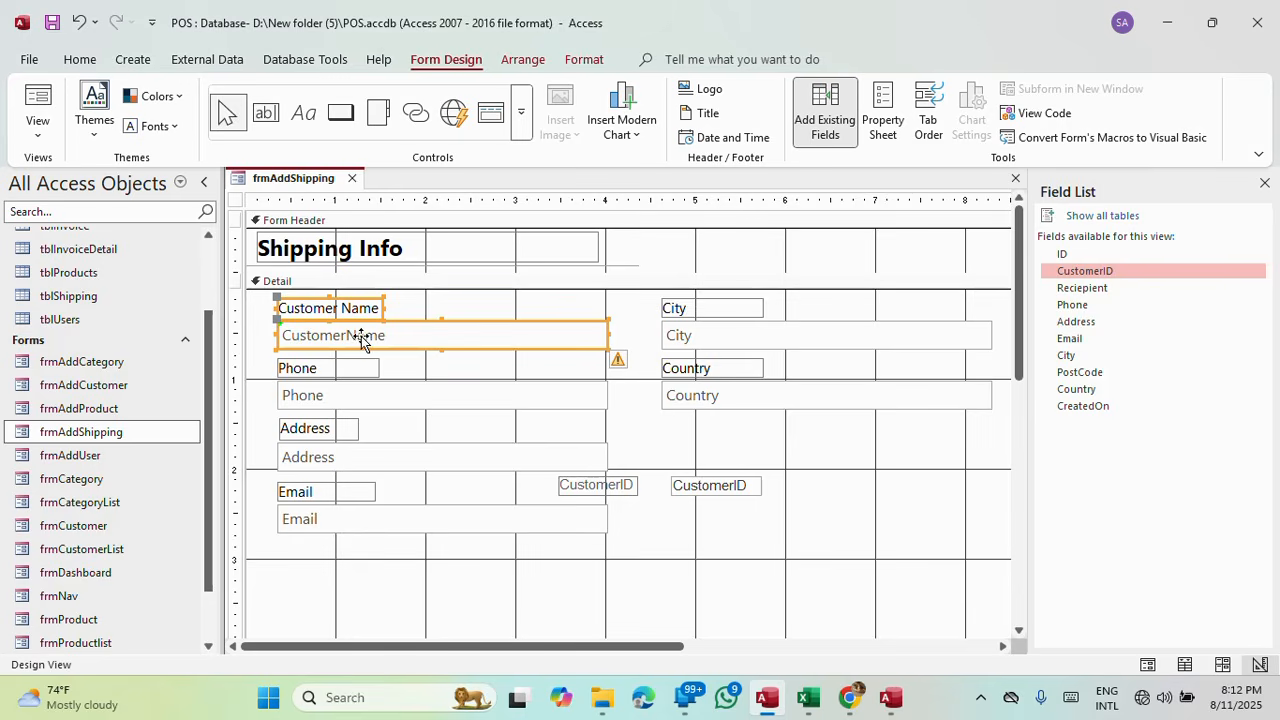
{"action": "key", "text": "Delete"}
Delete the label attached to the CustomerID field and move its text box above the Phone label.
{"action": "left_click", "coordinate": [594, 484]}
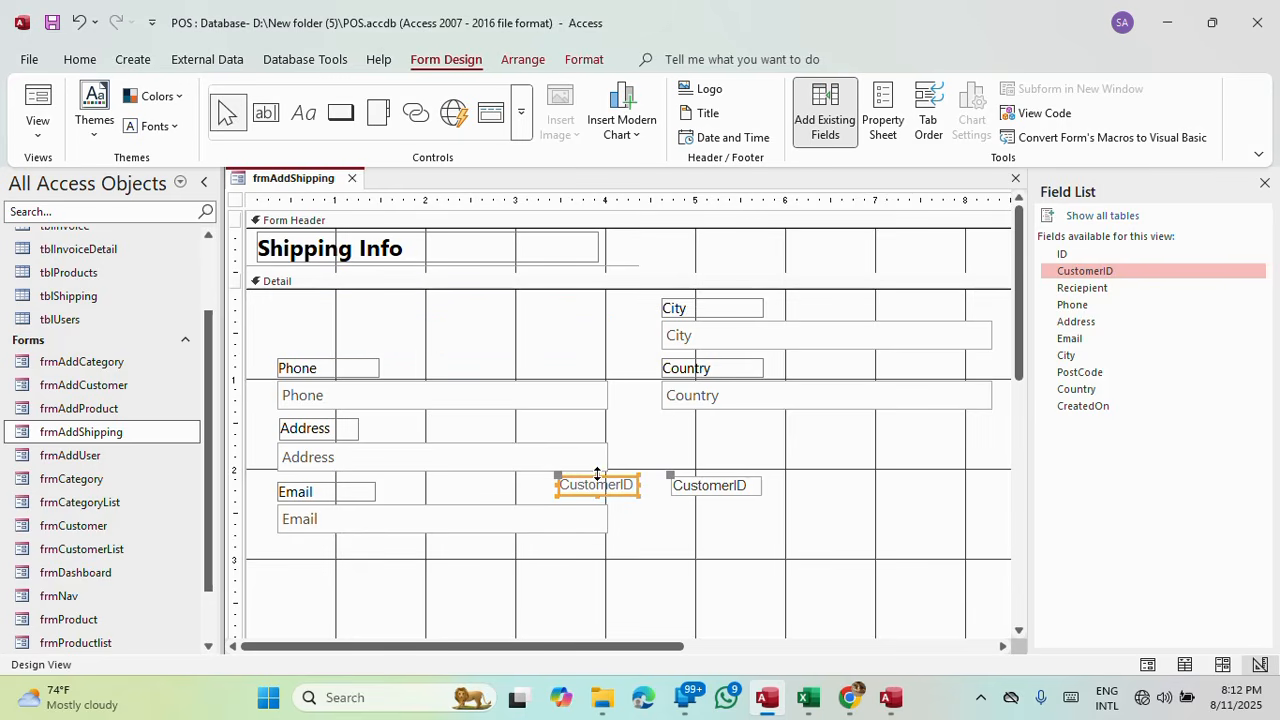
{"action": "key", "text": "Delete"}
{"action": "left_click_drag", "start_coordinate": [716, 488], "coordinate": [328, 323]}
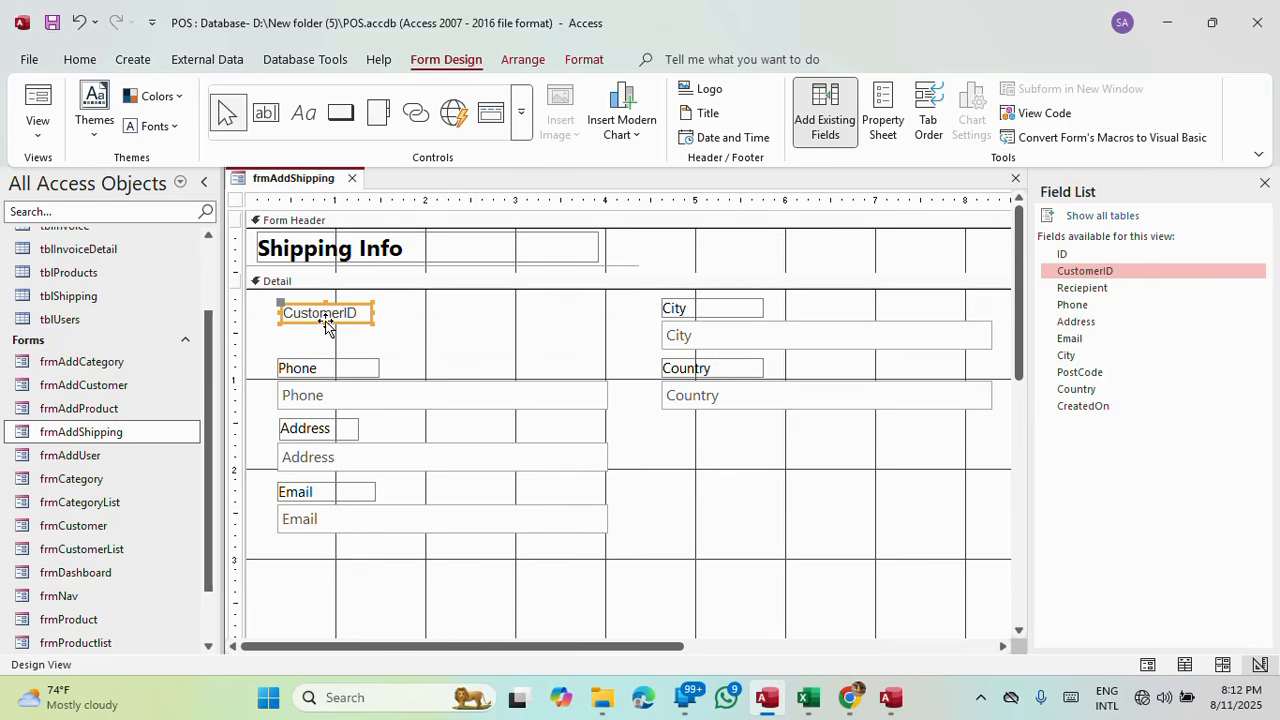
Set the CustomerID text box's Visible property to No and move it to the upper-left corner of the Detail section.
{"action": "left_click", "coordinate": [879, 123]}
{"action": "left_click", "coordinate": [1057, 271]}
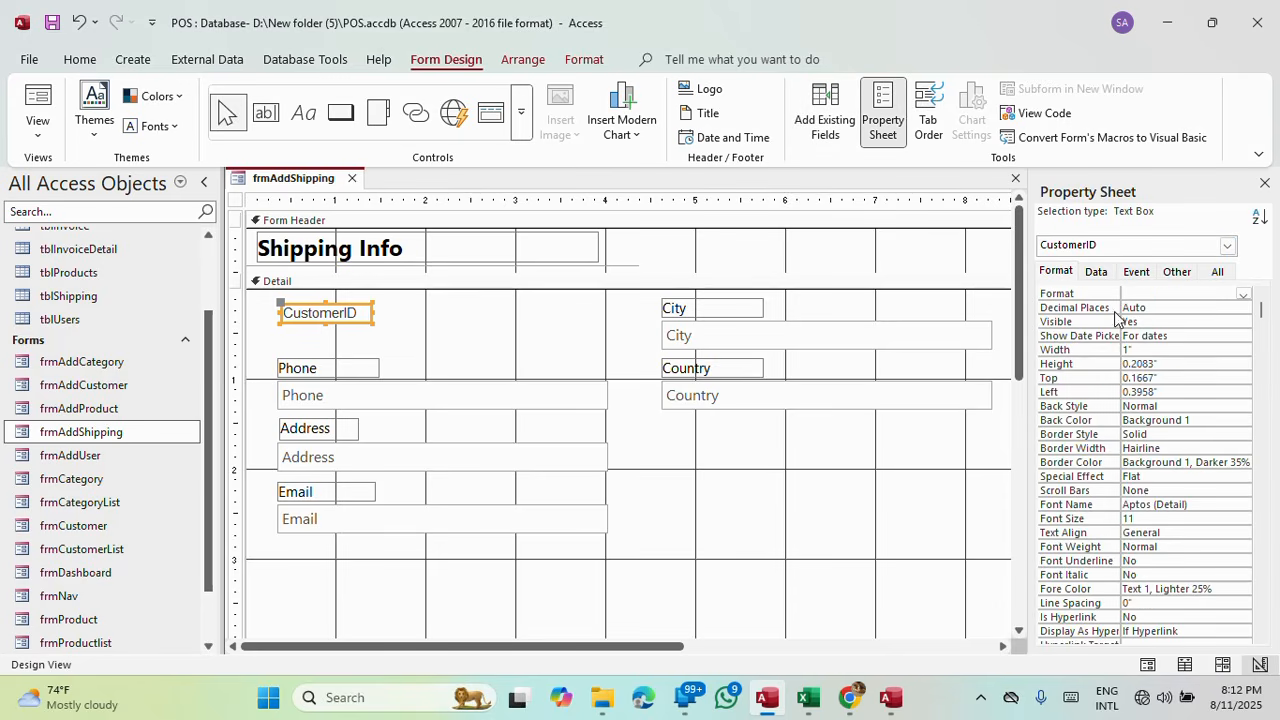
{"action": "left_click", "coordinate": [1146, 322]}
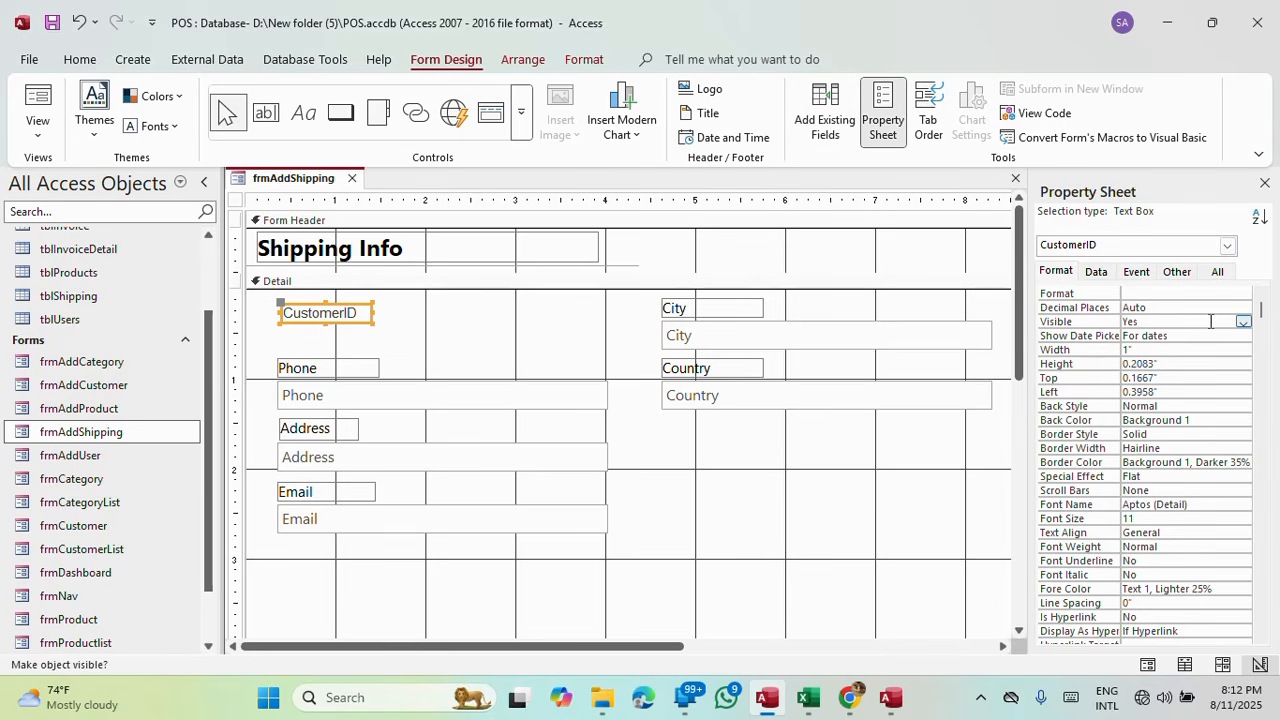
{"action": "left_click", "coordinate": [1243, 322]}
{"action": "left_click", "coordinate": [1188, 348]}
{"action": "left_click", "coordinate": [1240, 336]}
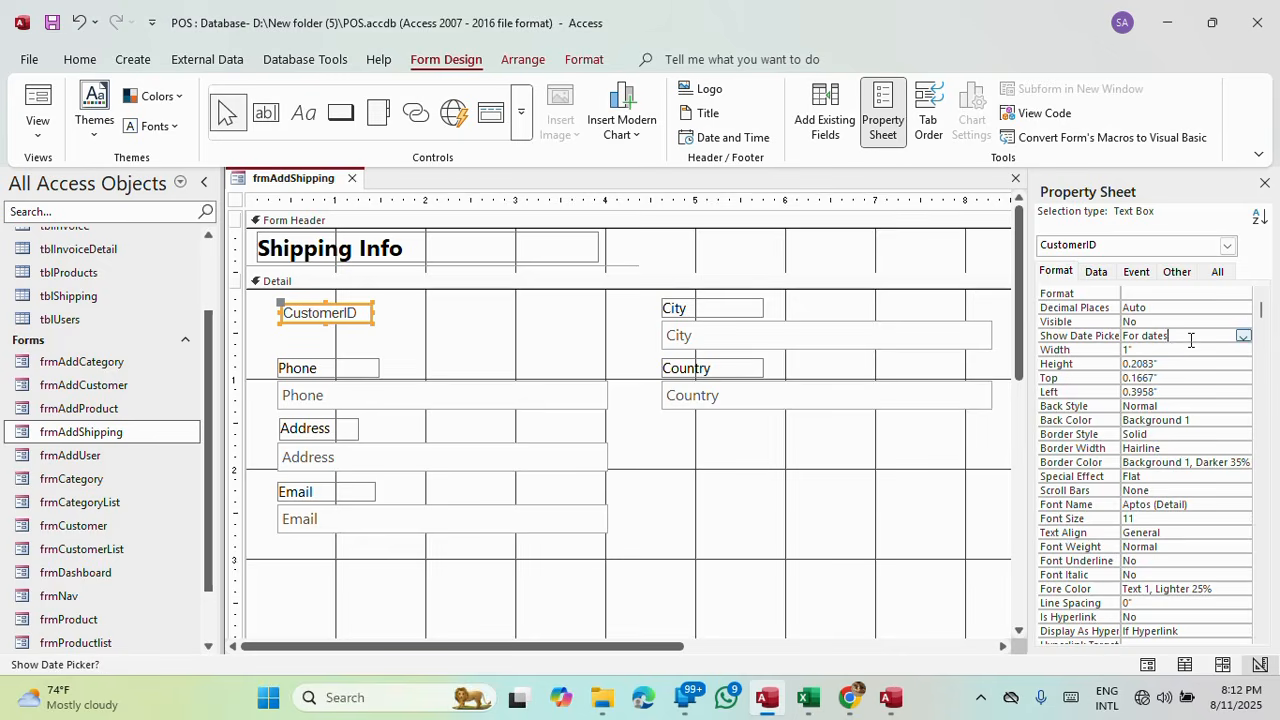
{"action": "left_click", "coordinate": [377, 334]}
{"action": "left_click_drag", "start_coordinate": [358, 315], "coordinate": [327, 305]}
Shift the Phone, Address and Email labels and text boxes up together to just below the CustomerID text box.
{"action": "left_click_drag", "start_coordinate": [391, 350], "coordinate": [335, 535]}
{"action": "key", "text": "Up"}
{"action": "key", "text": "Up"}
{"action": "key", "text": "Up"}
{"action": "key", "text": "Up"}
{"action": "key", "text": "Up"}
{"action": "key", "text": "Up"}
{"action": "key", "text": "Up"}
{"action": "key", "text": "Up"}
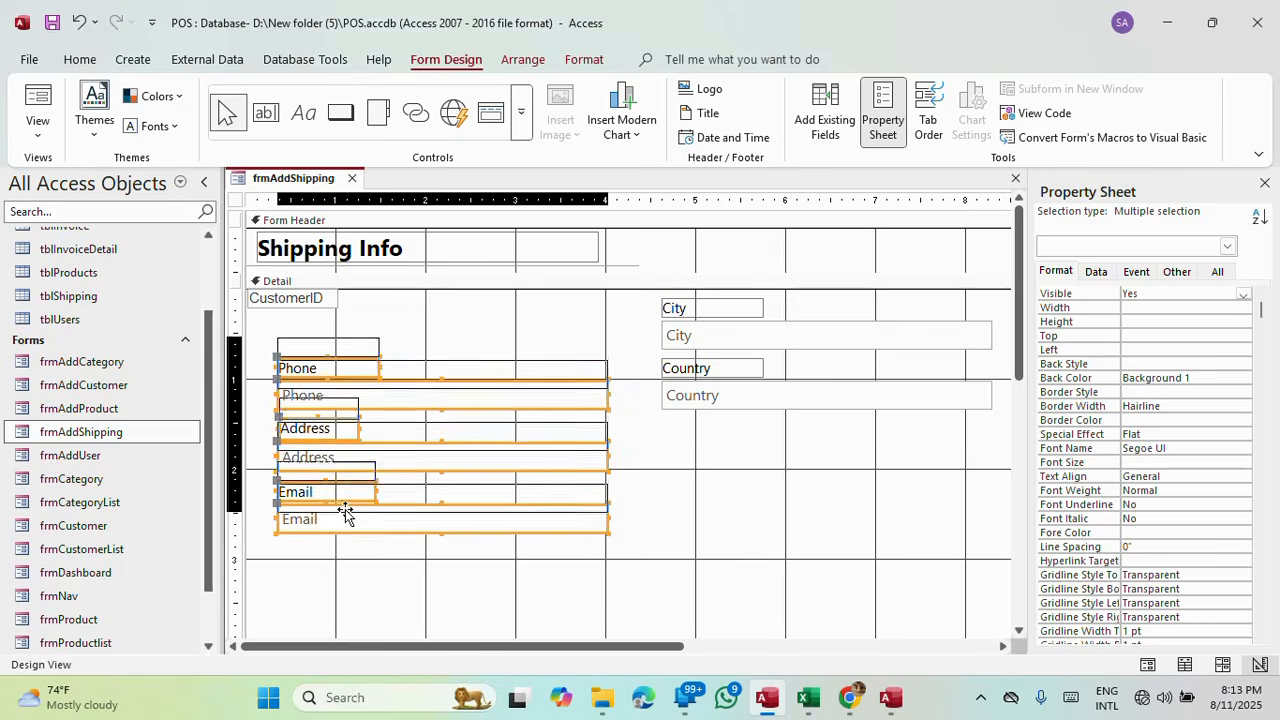
{"action": "key", "text": "Up"}
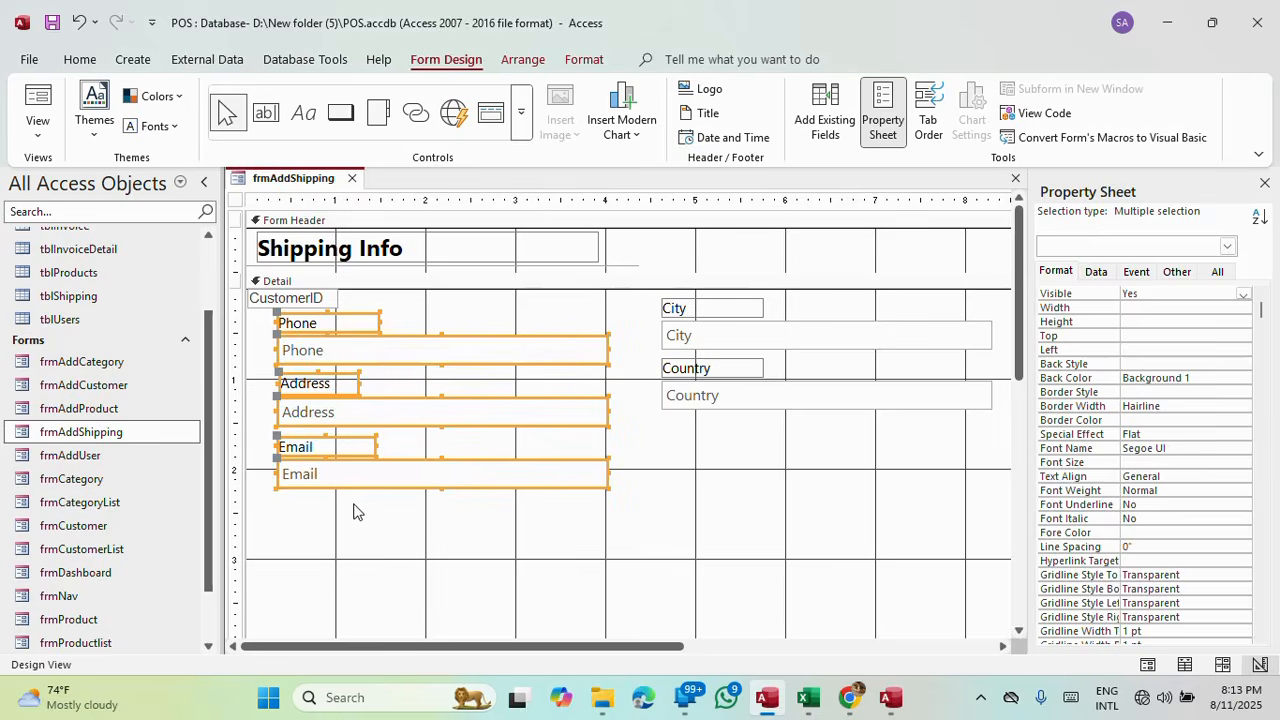
{"action": "left_click", "coordinate": [443, 522]}
Set the Control Source of the Phone text box to Reciepient.
{"action": "left_click", "coordinate": [378, 320]}
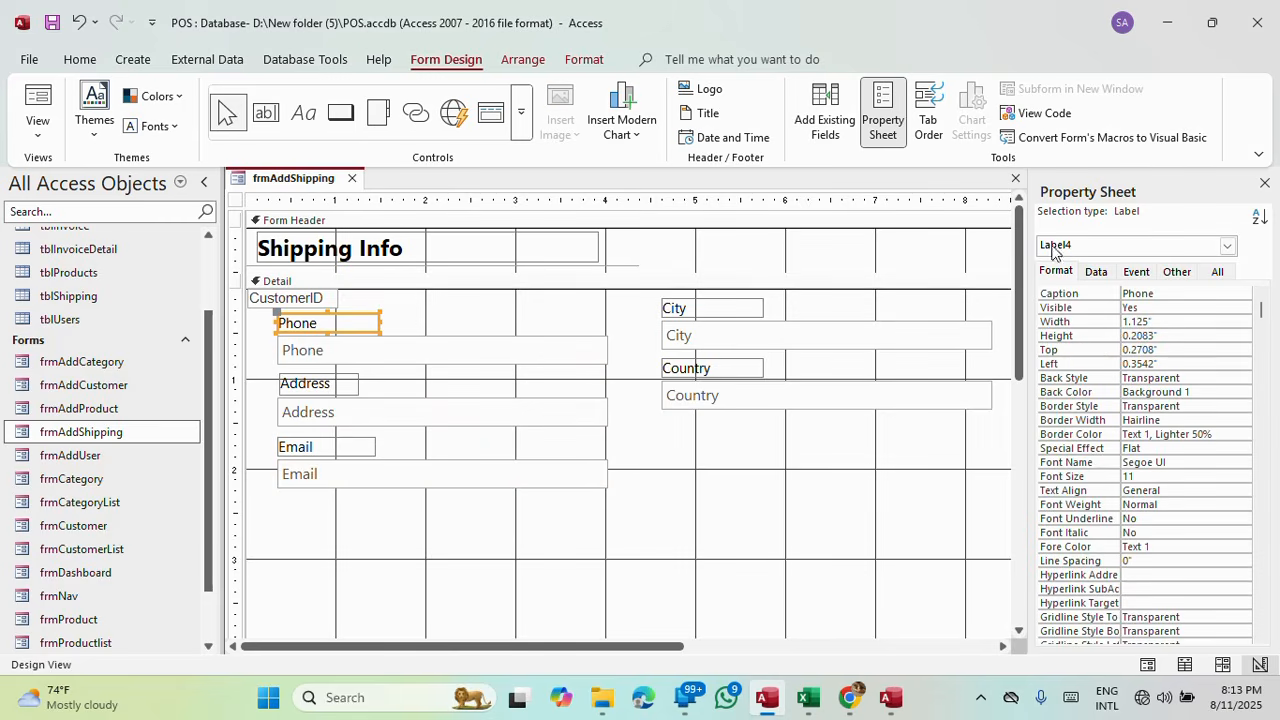
{"action": "left_click", "coordinate": [1096, 271]}
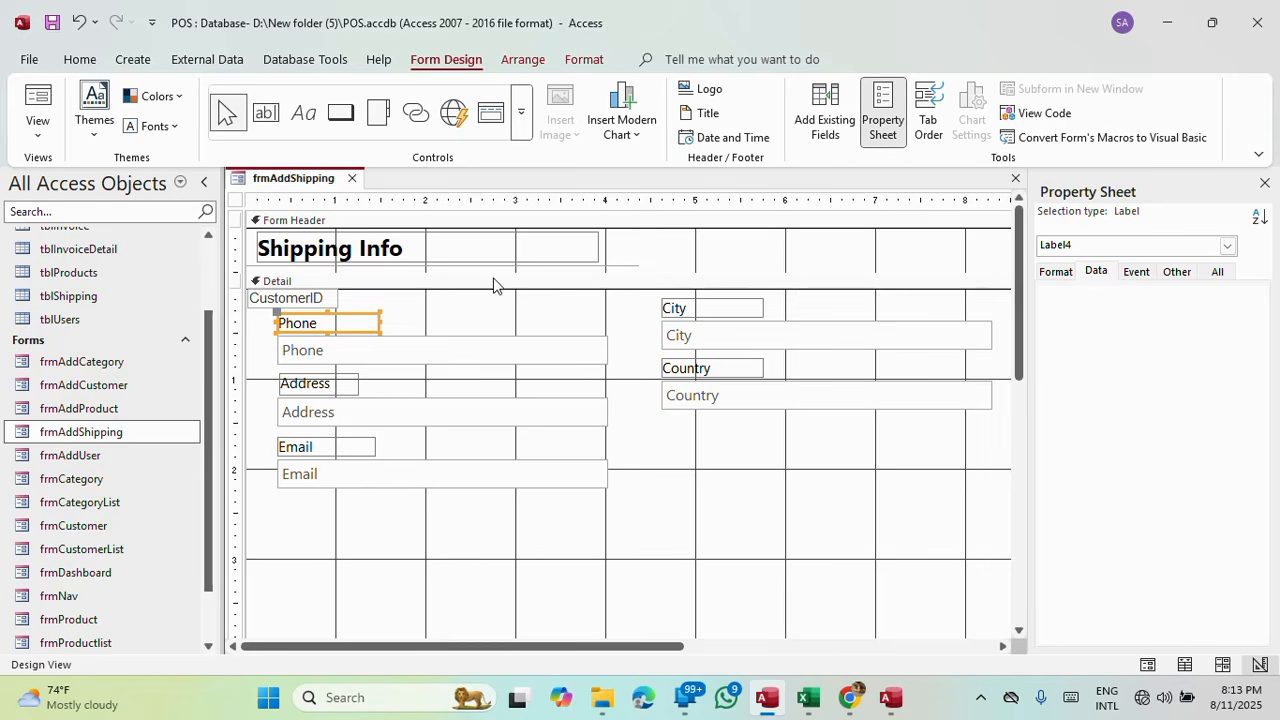
{"action": "left_click", "coordinate": [457, 362]}
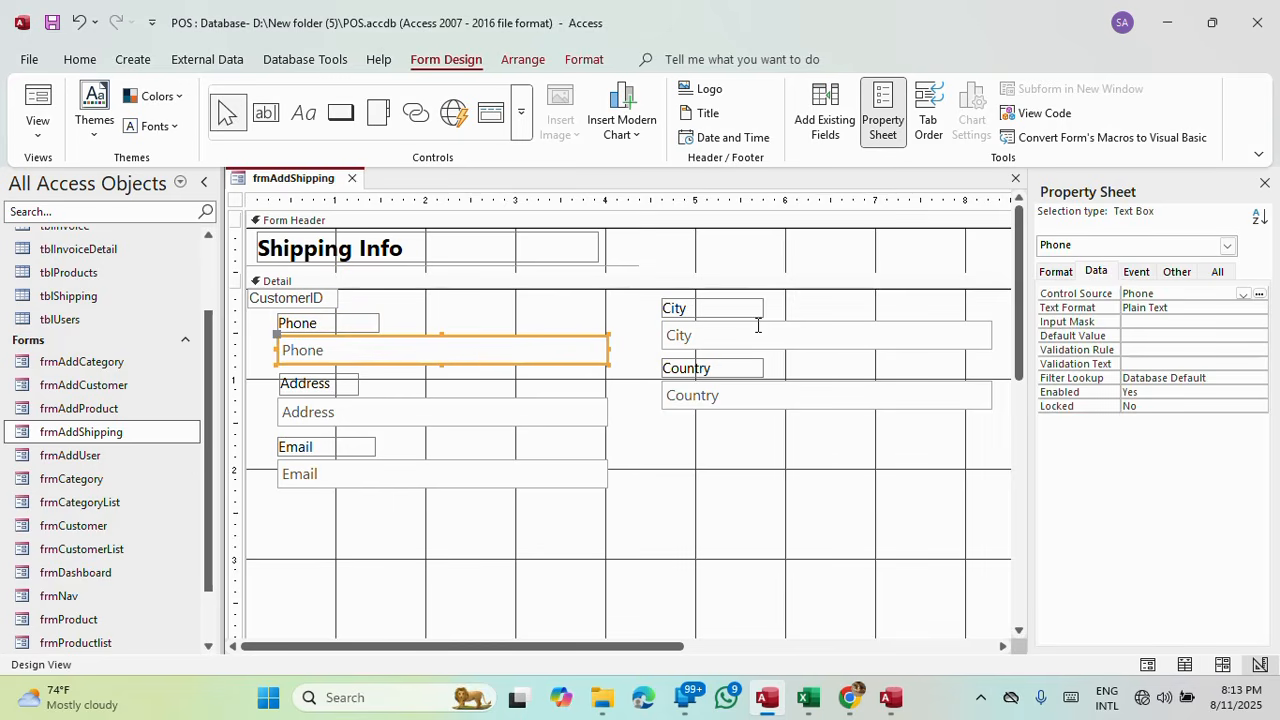
{"action": "left_click", "coordinate": [1227, 245]}
{"action": "left_click", "coordinate": [1227, 246]}
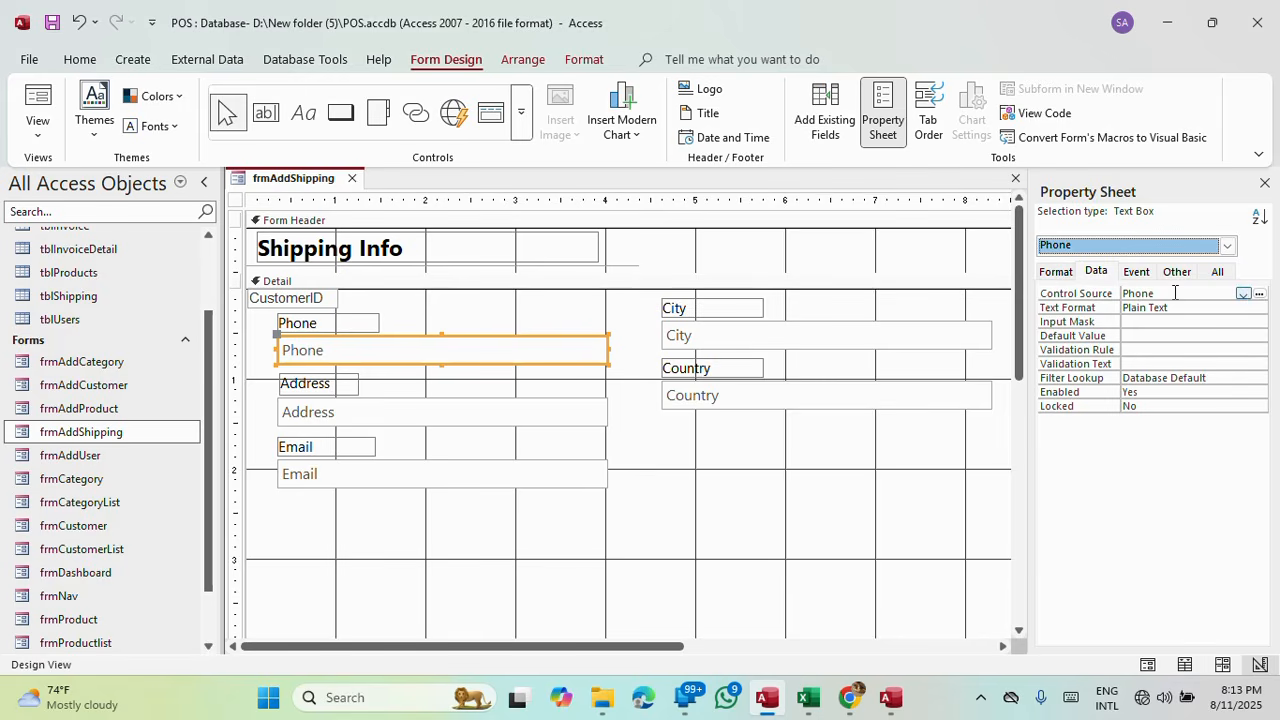
{"action": "left_click", "coordinate": [1244, 294]}
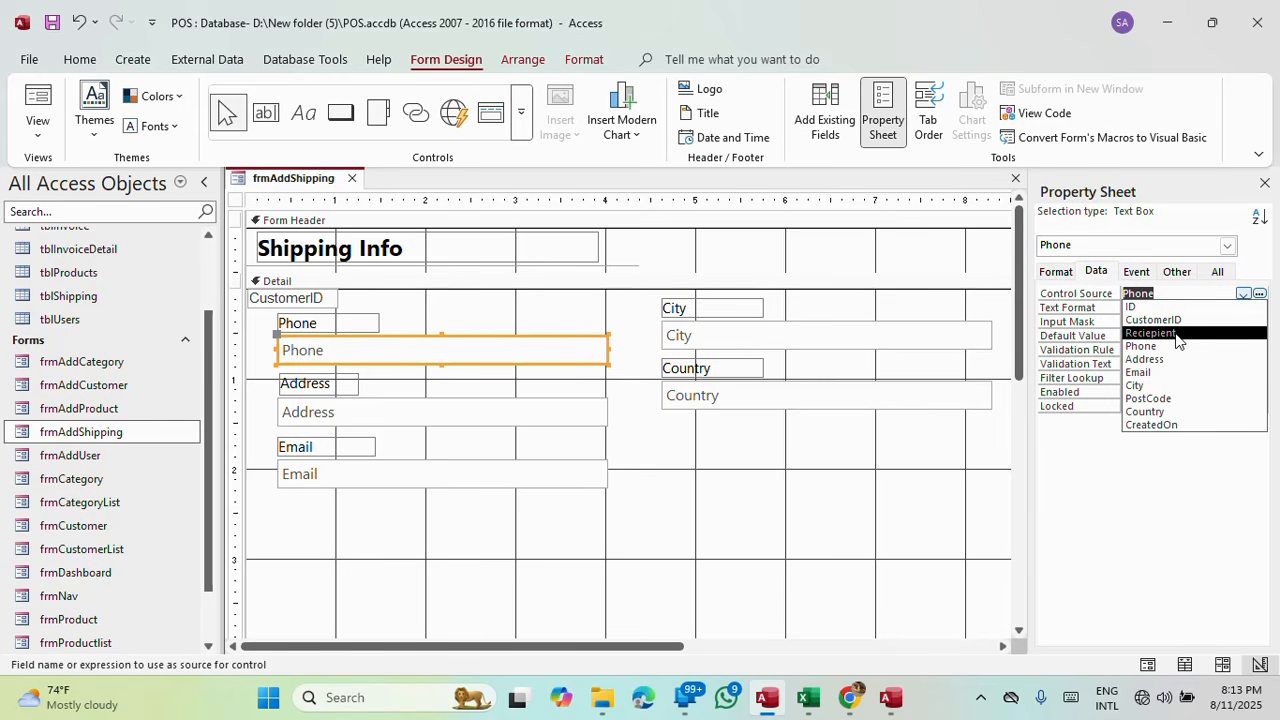
{"action": "left_click", "coordinate": [1176, 336]}
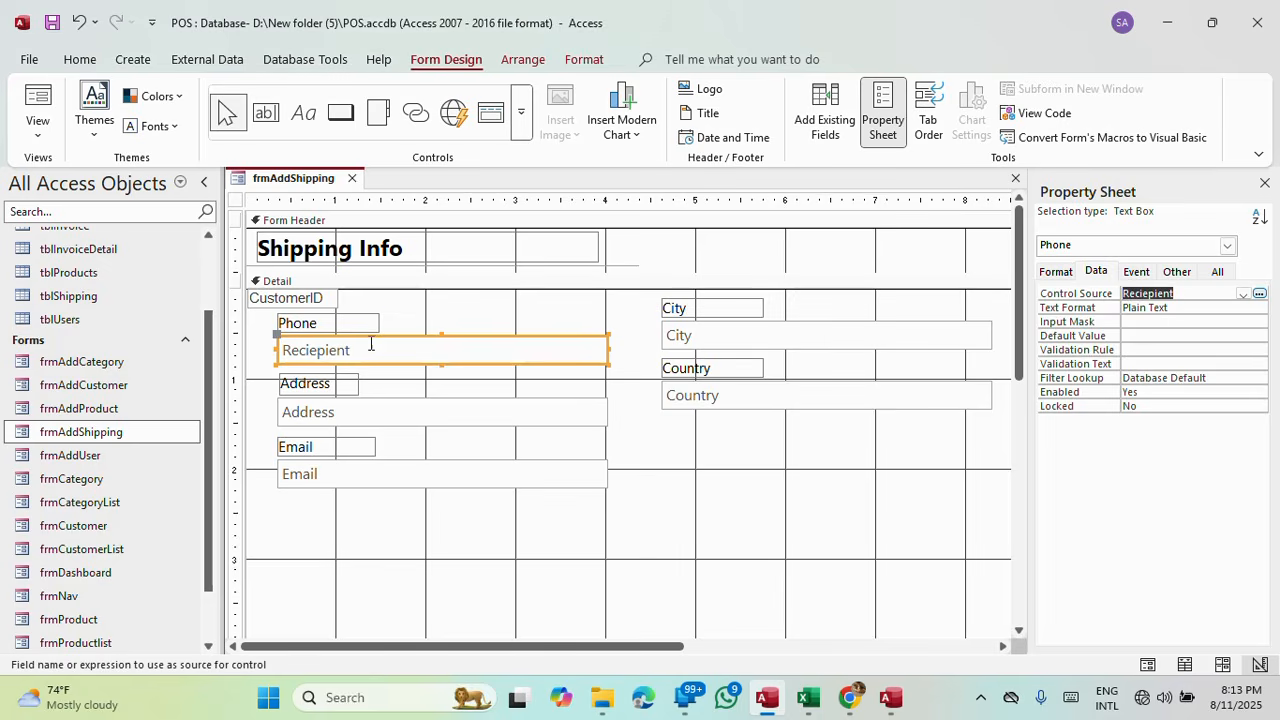
Copy the field name Reciepient and replace the Phone label's text with it.
{"action": "left_click", "coordinate": [333, 328]}
{"action": "left_click", "coordinate": [360, 350]}
{"action": "left_click", "coordinate": [360, 349]}
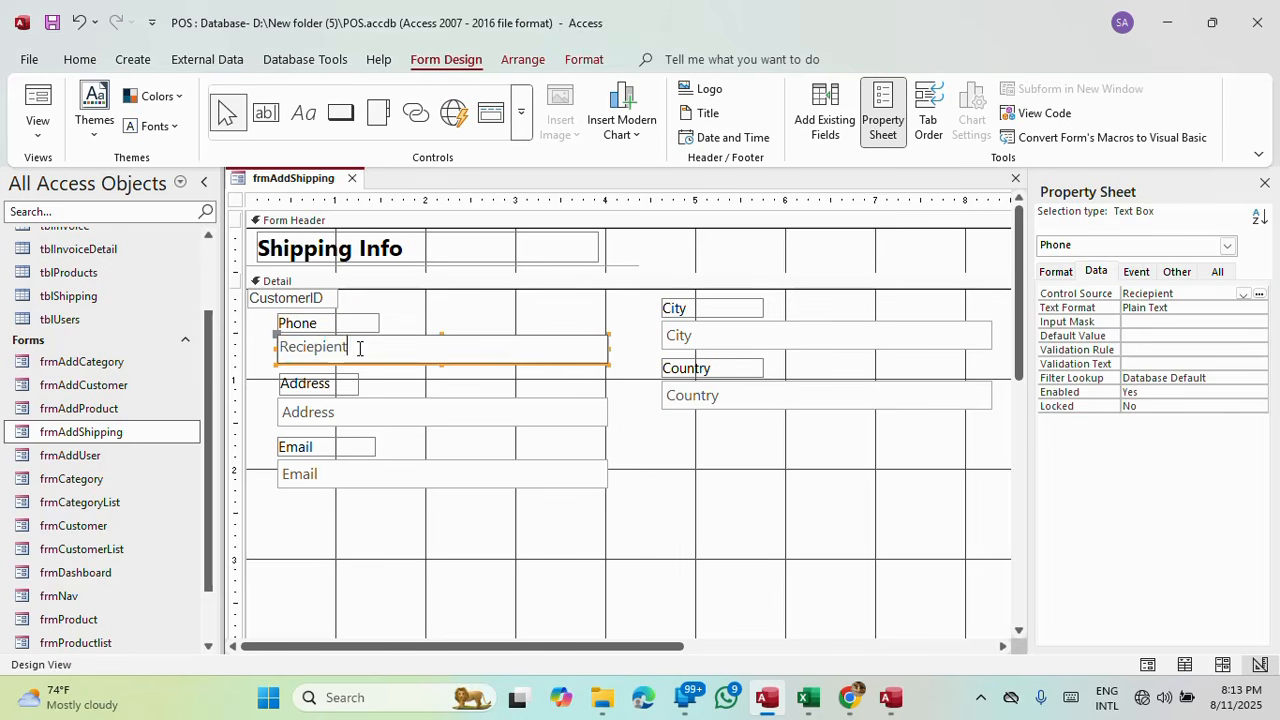
{"action": "double_click", "coordinate": [330, 347]}
{"action": "key", "text": "ctrl+c"}
{"action": "left_click", "coordinate": [327, 318]}
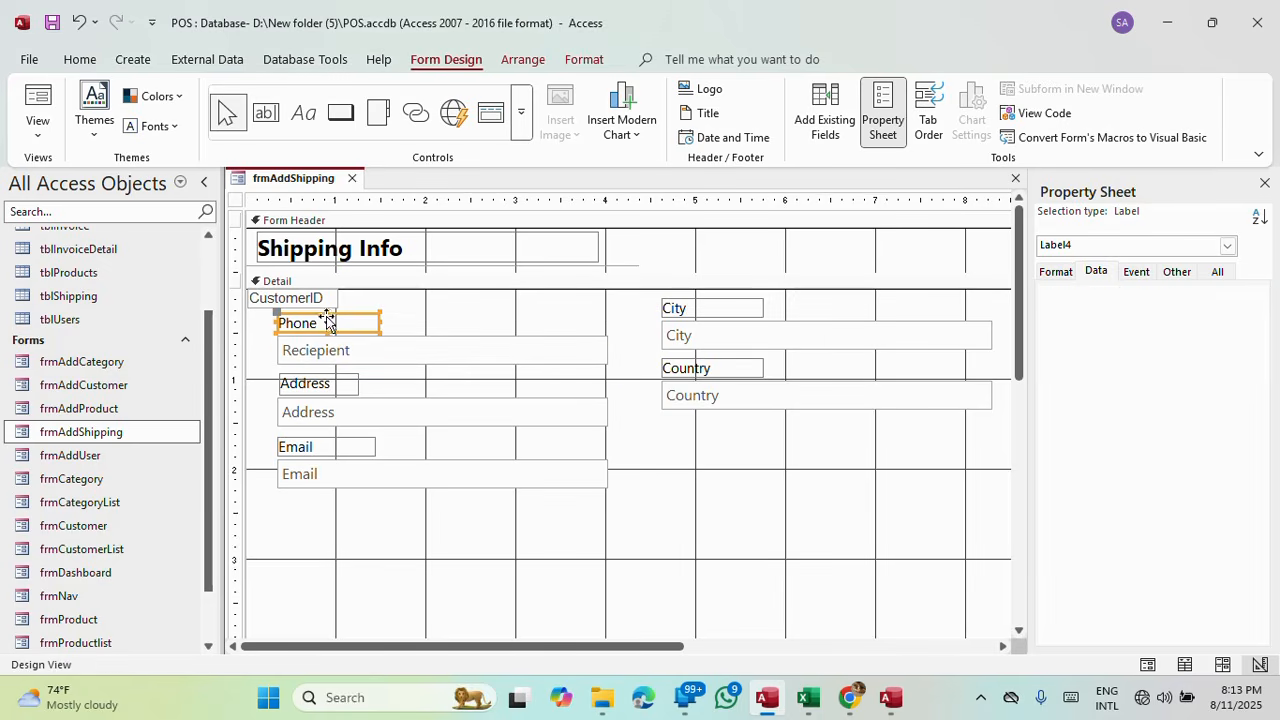
{"action": "left_click", "coordinate": [327, 318]}
{"action": "double_click", "coordinate": [298, 323]}
{"action": "key", "text": "ctrl+v"}
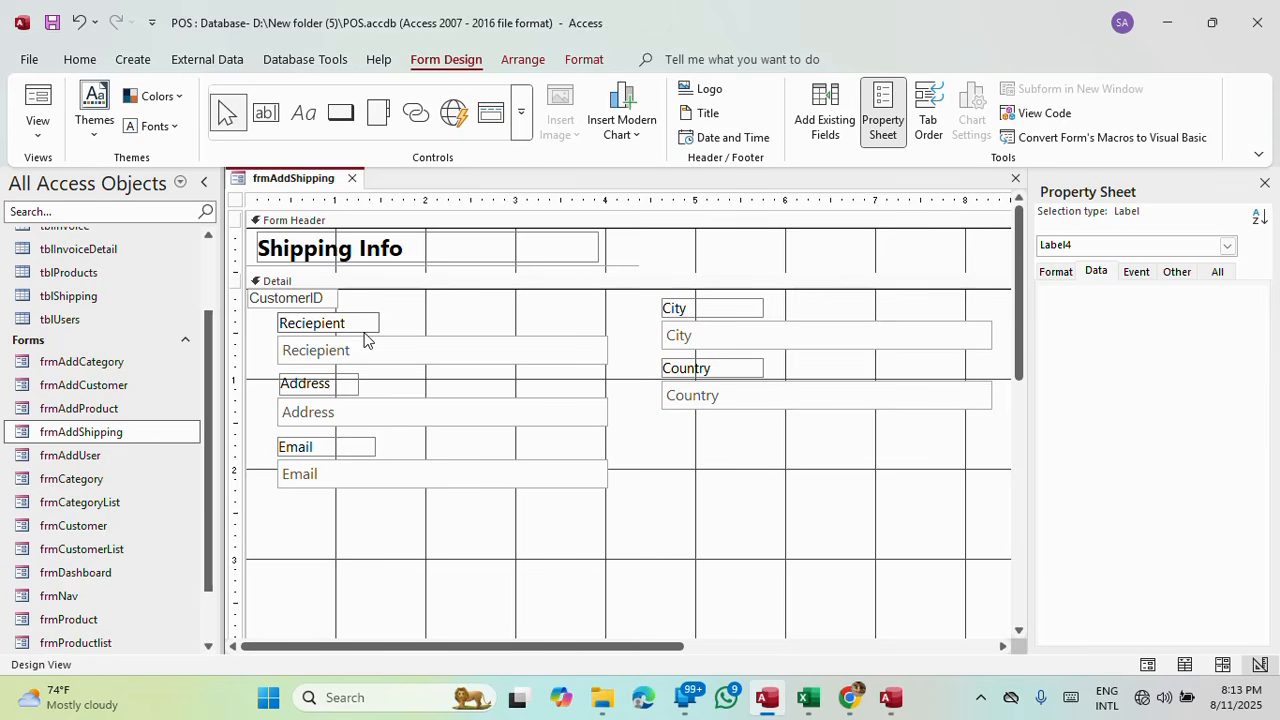
Set the Name property of the text box bound to Reciepient to Reciepient.
{"action": "left_click", "coordinate": [490, 353]}
{"action": "left_click", "coordinate": [1174, 274]}
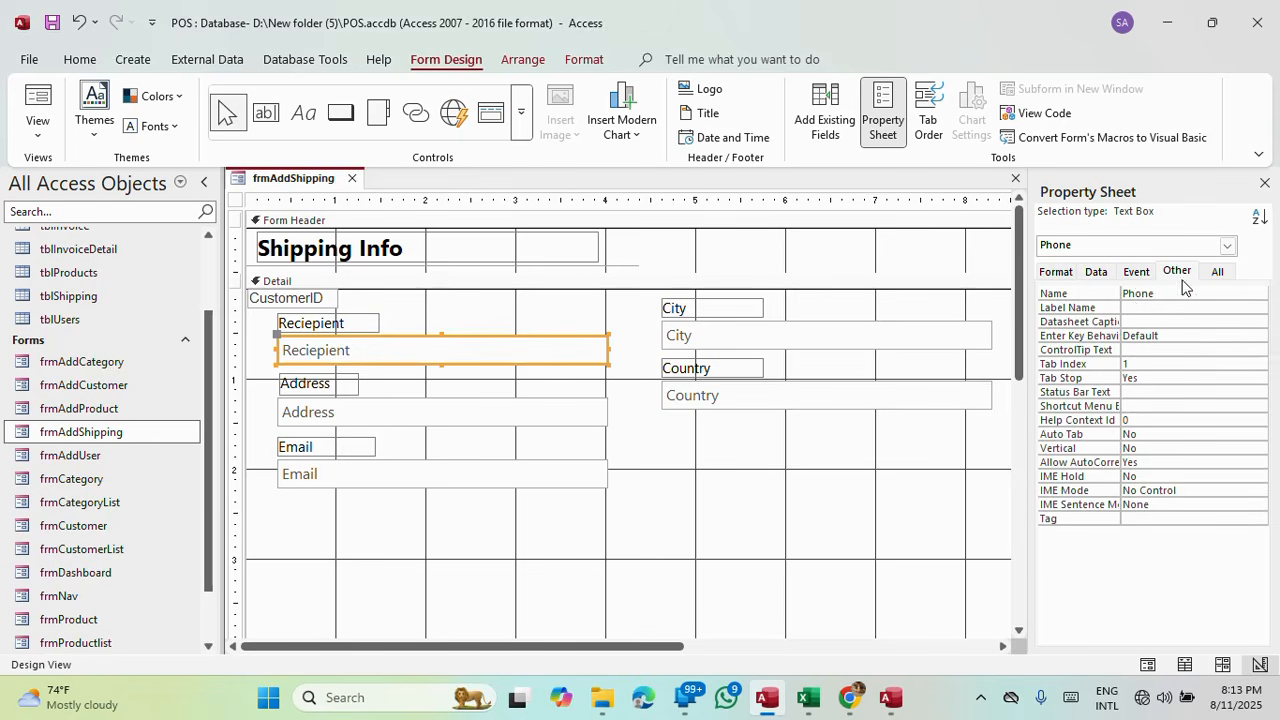
{"action": "double_click", "coordinate": [1137, 293]}
{"action": "key", "text": "ctrl+v"}
{"action": "key", "text": "Return"}
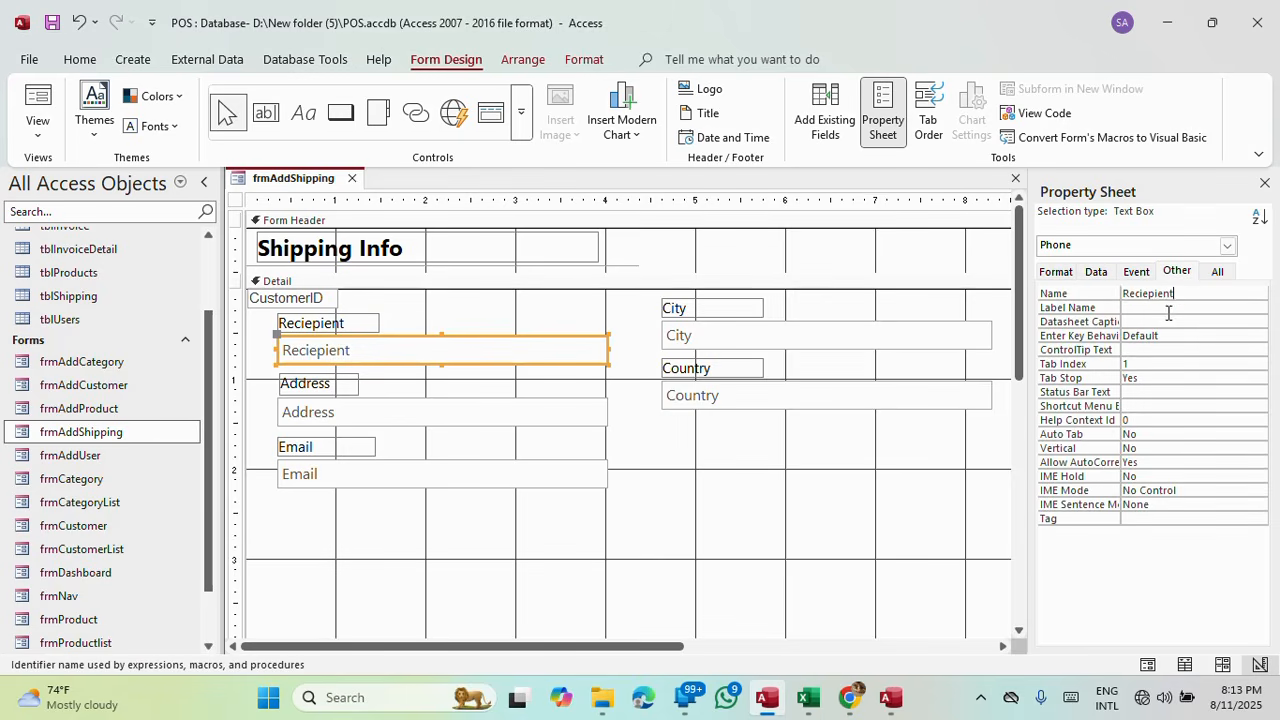
Set the Control Source of the Address text box to Phone.
{"action": "left_click", "coordinate": [320, 390]}
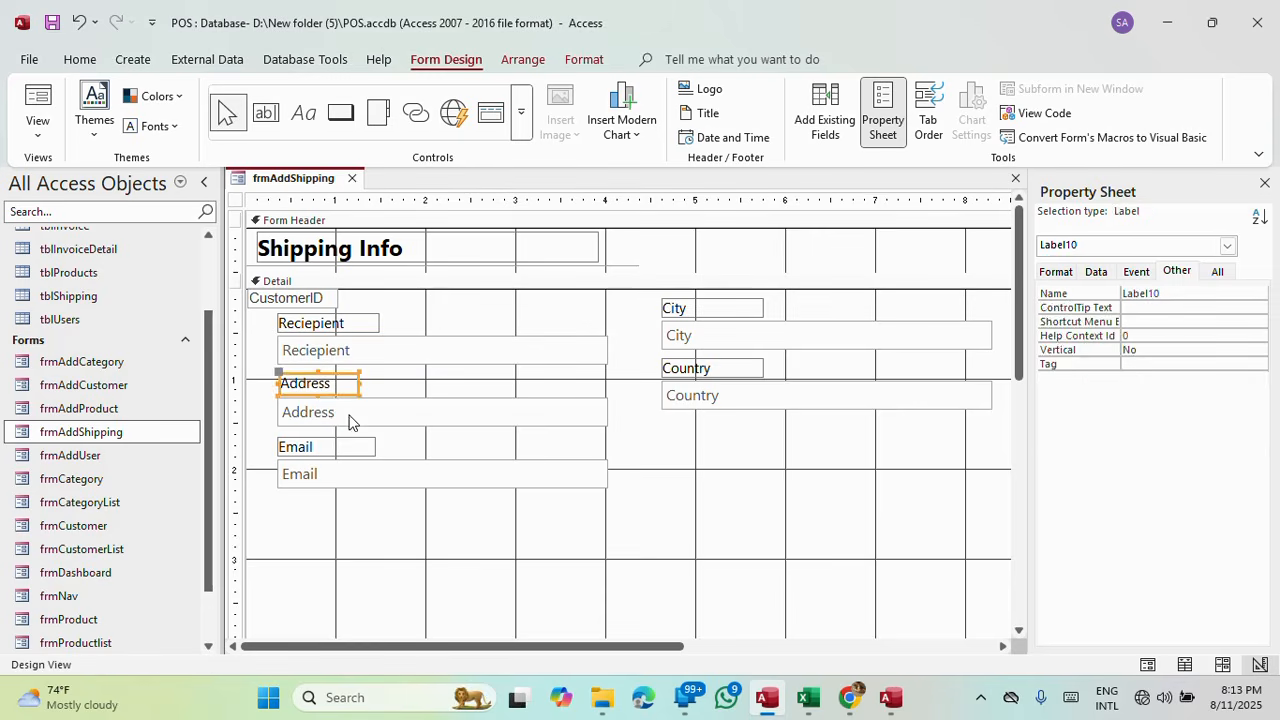
{"action": "left_click", "coordinate": [354, 419]}
{"action": "left_click", "coordinate": [1098, 273]}
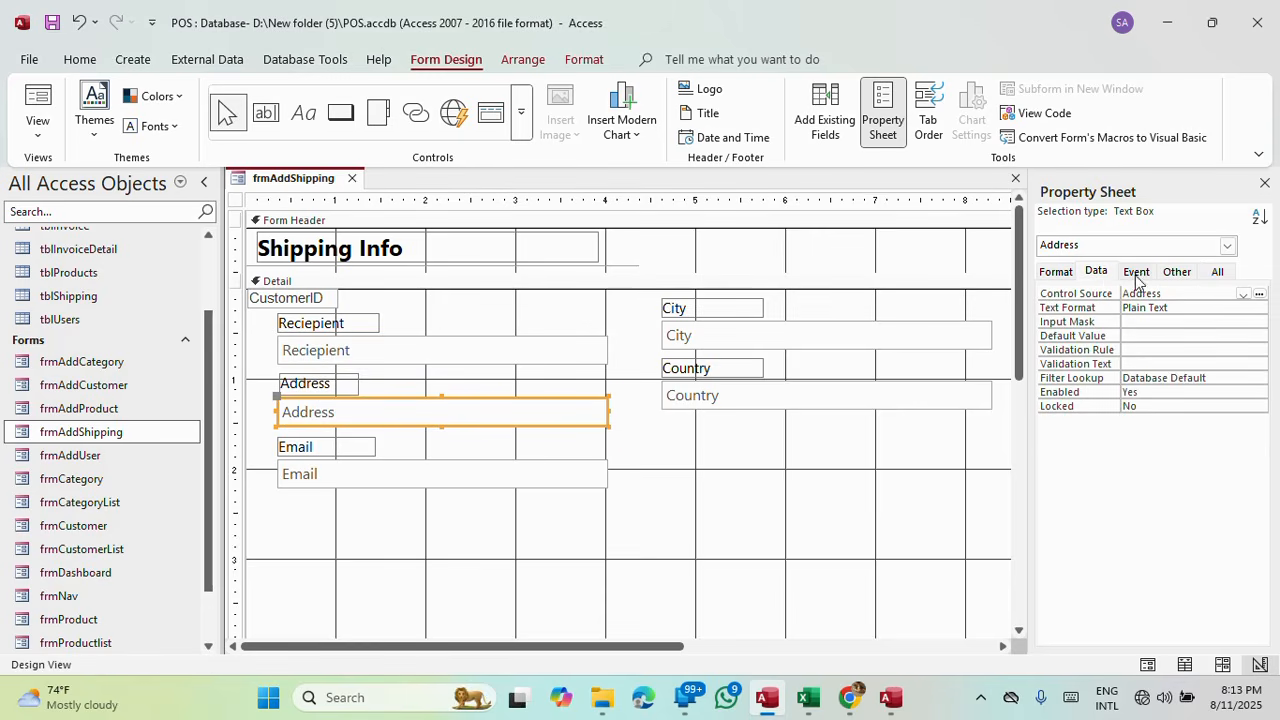
{"action": "left_click", "coordinate": [1243, 294]}
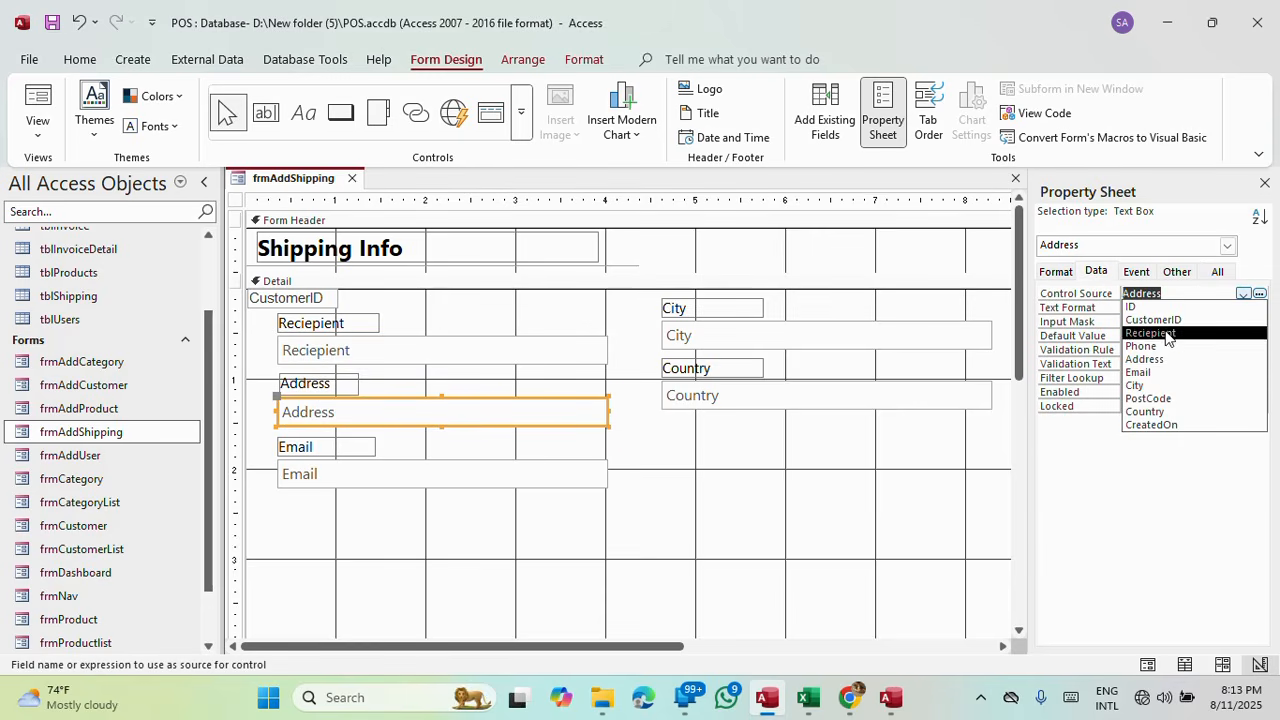
{"action": "left_click", "coordinate": [1145, 346]}
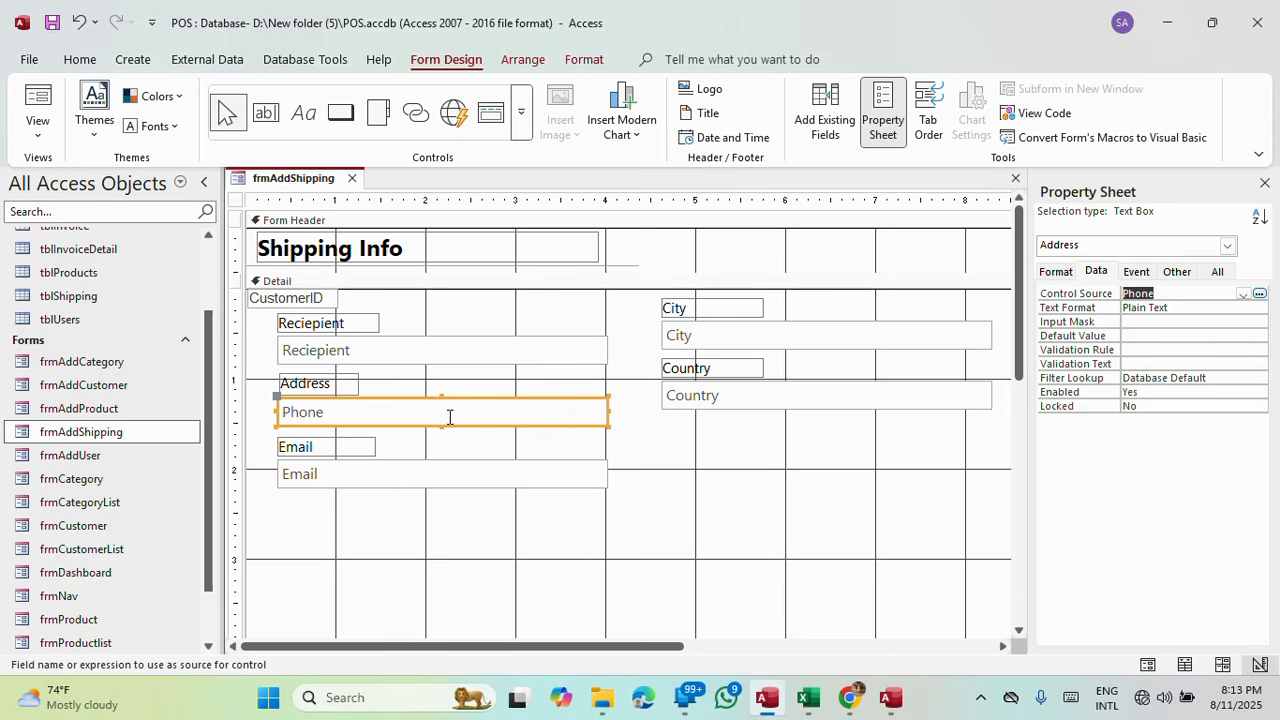
Copy the field name Phone and replace the Address label's text with it.
{"action": "left_click", "coordinate": [346, 412]}
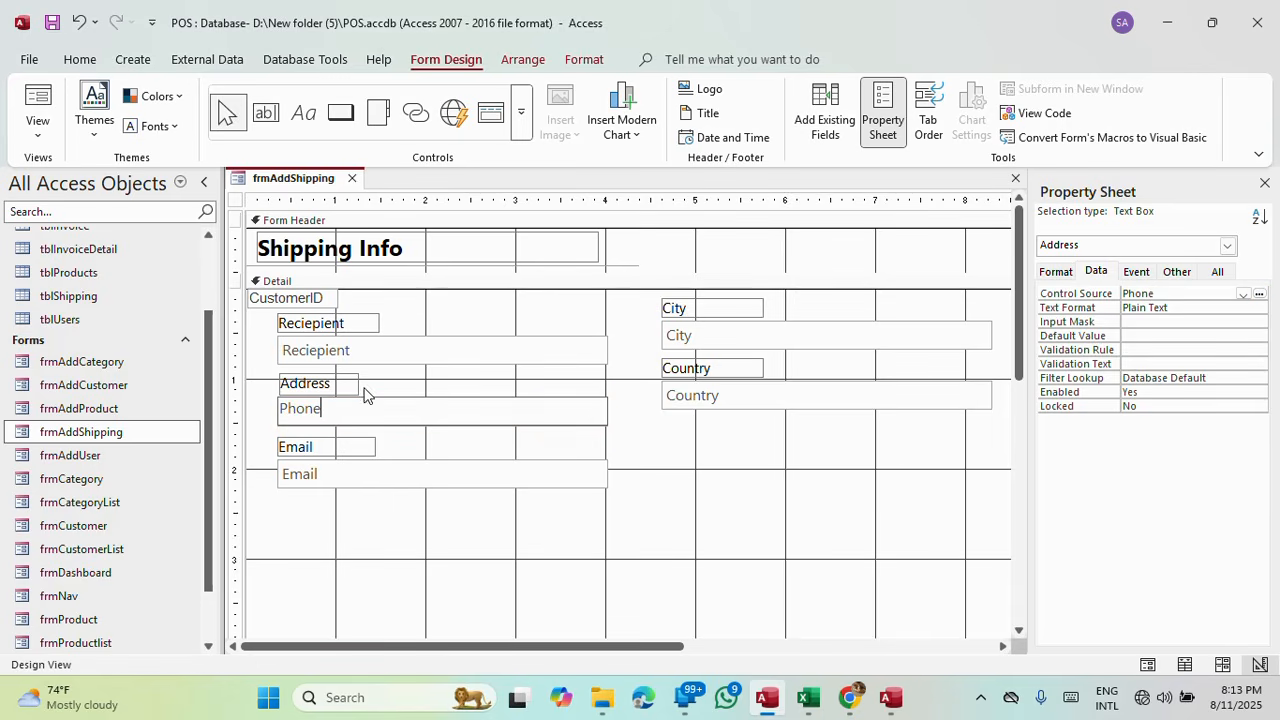
{"action": "left_click", "coordinate": [349, 386]}
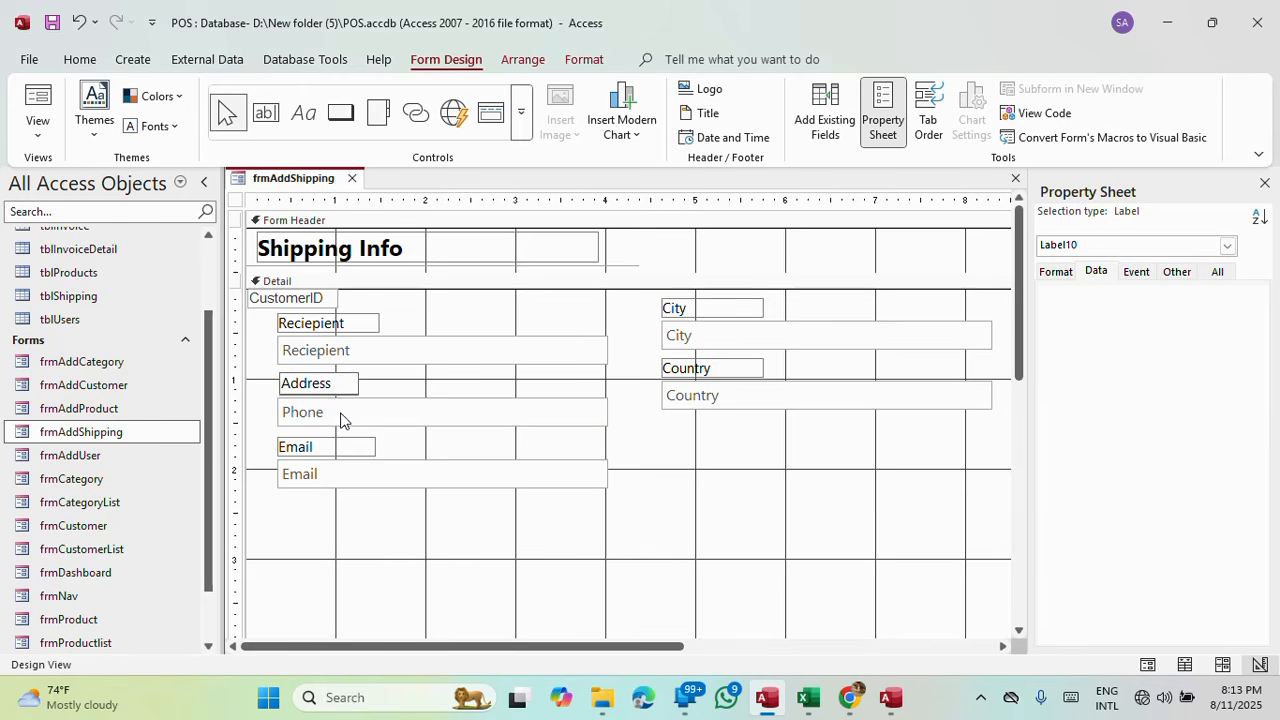
{"action": "left_click", "coordinate": [343, 410]}
{"action": "left_click", "coordinate": [341, 410]}
{"action": "left_click_drag", "start_coordinate": [341, 410], "coordinate": [160, 407]}
{"action": "key", "text": "ctrl+c"}
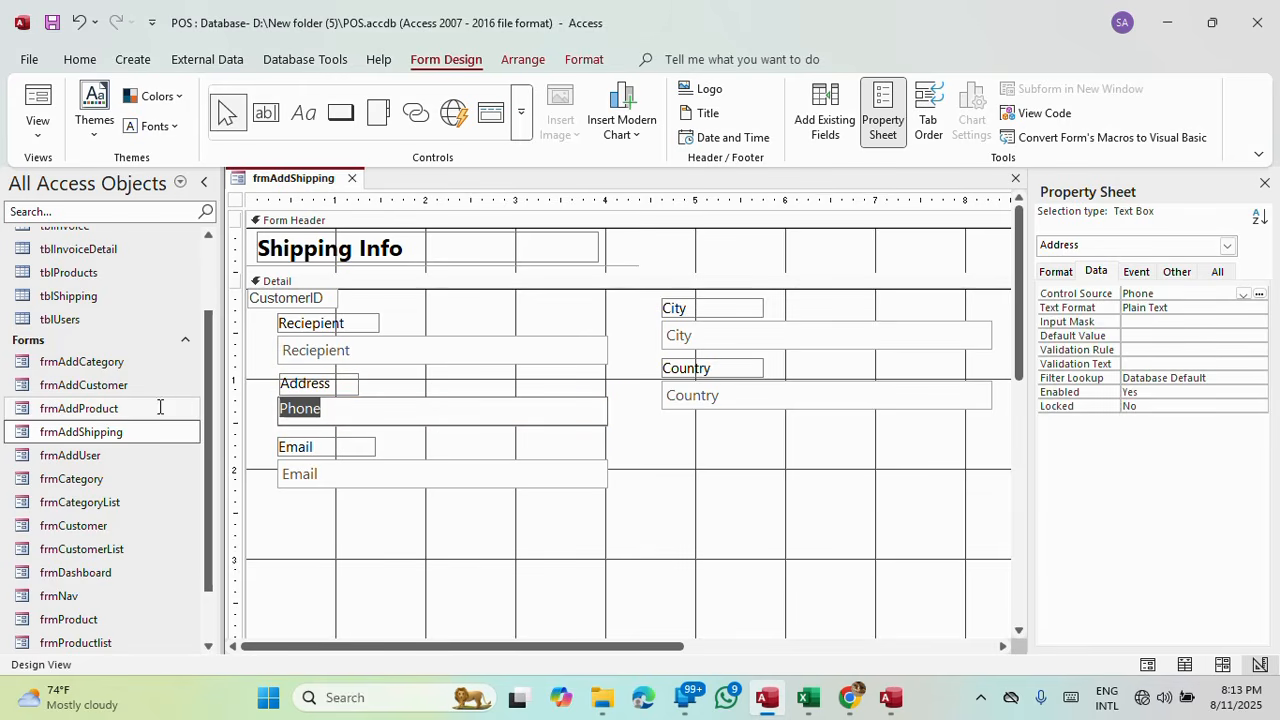
{"action": "left_click", "coordinate": [335, 383]}
{"action": "left_click", "coordinate": [336, 383]}
{"action": "left_click_drag", "start_coordinate": [336, 383], "coordinate": [228, 380]}
{"action": "key", "text": "ctrl+v"}
Set the Name property of the text box bound to Phone to Phone.
{"action": "left_click", "coordinate": [383, 412]}
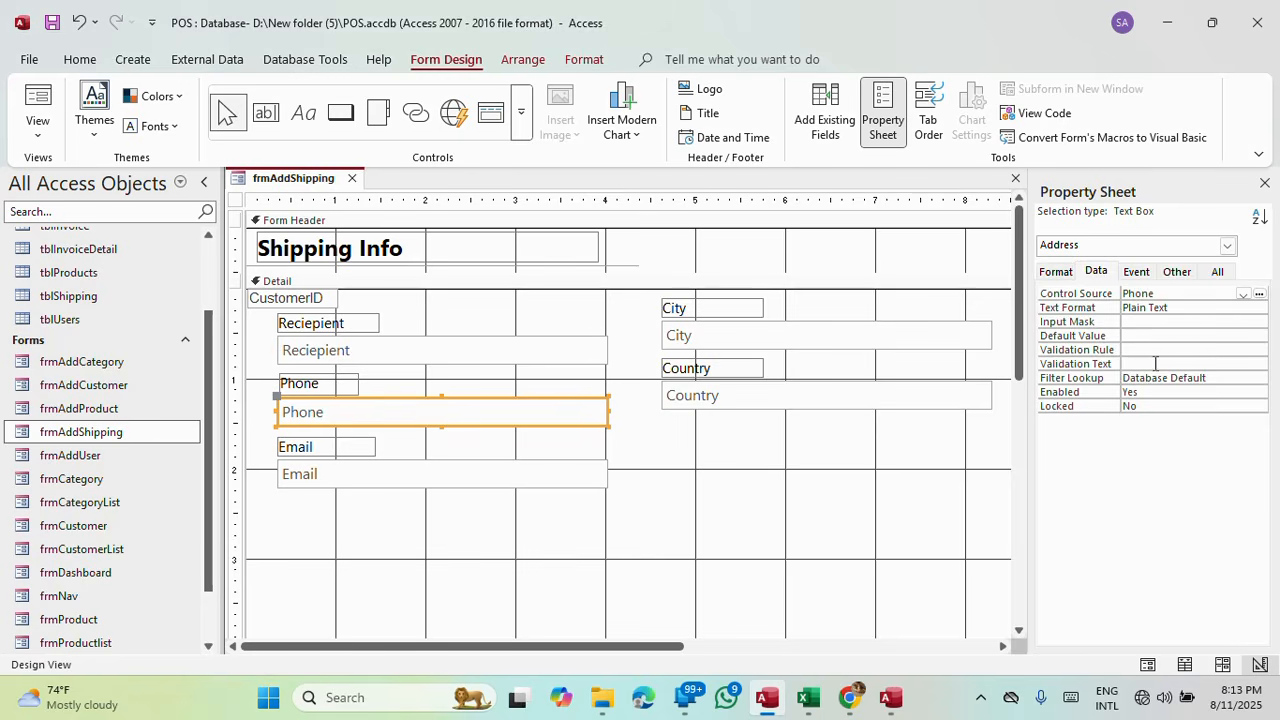
{"action": "left_click", "coordinate": [1176, 271]}
{"action": "double_click", "coordinate": [1183, 293]}
{"action": "key", "text": "ctrl+v"}
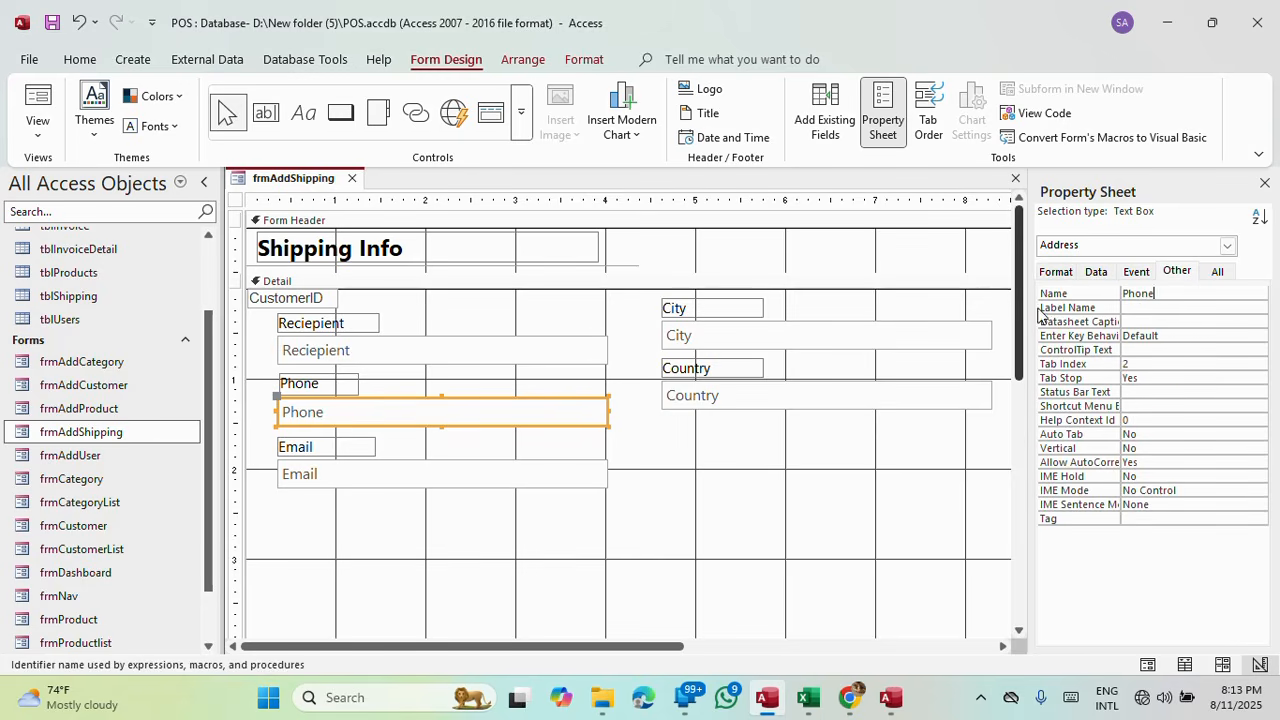
{"action": "left_click", "coordinate": [1150, 309]}
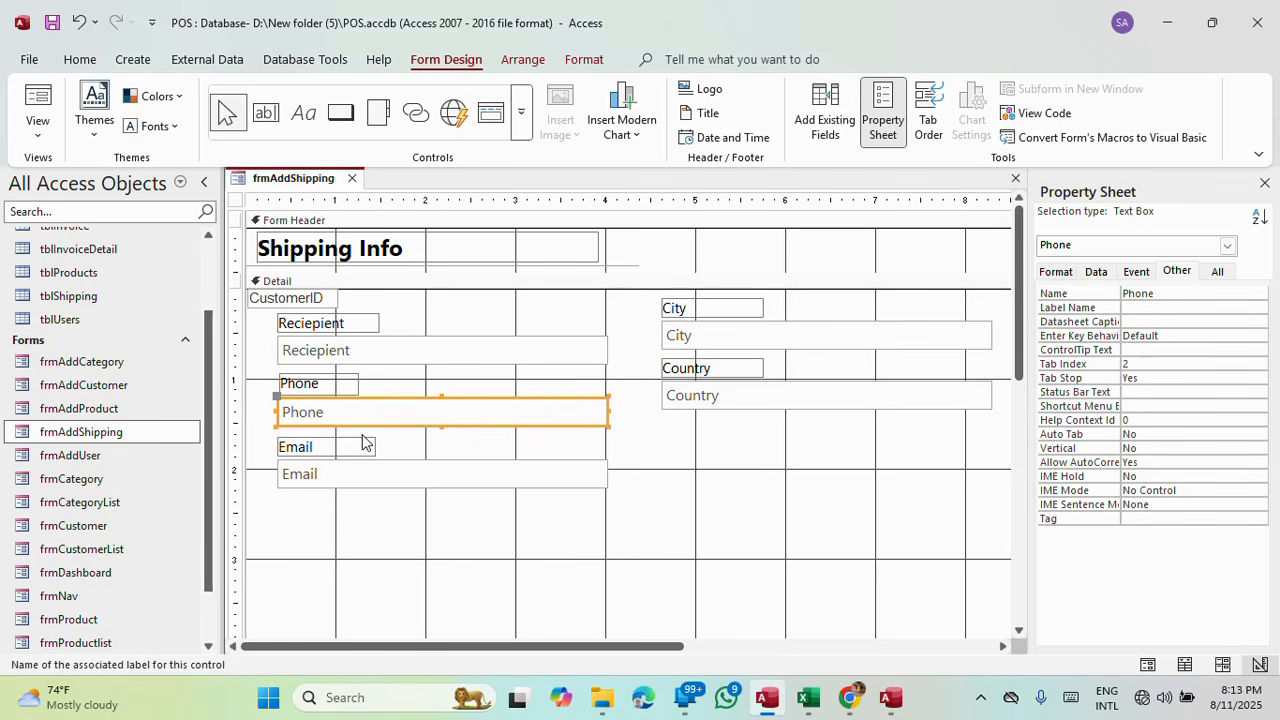
Show the list of available fields and move the City and Country labels and text boxes down about 1 inch.
{"action": "left_click", "coordinate": [339, 446]}
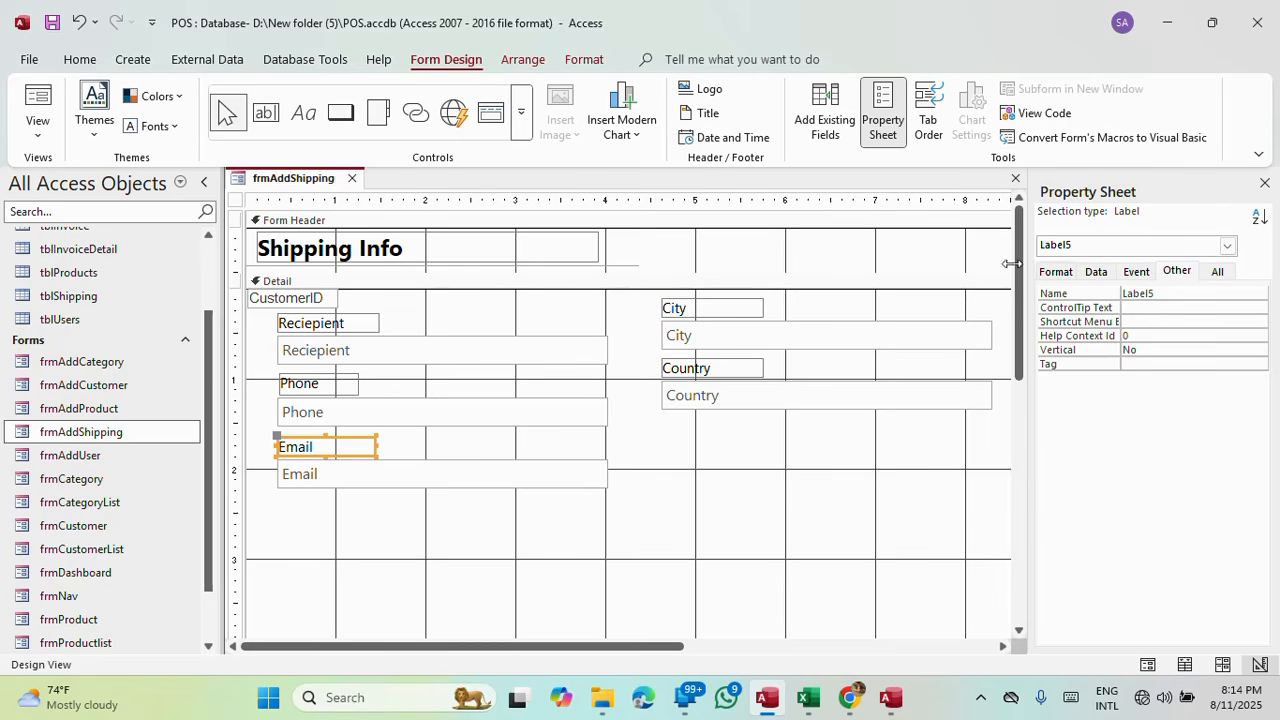
{"action": "left_click", "coordinate": [840, 142]}
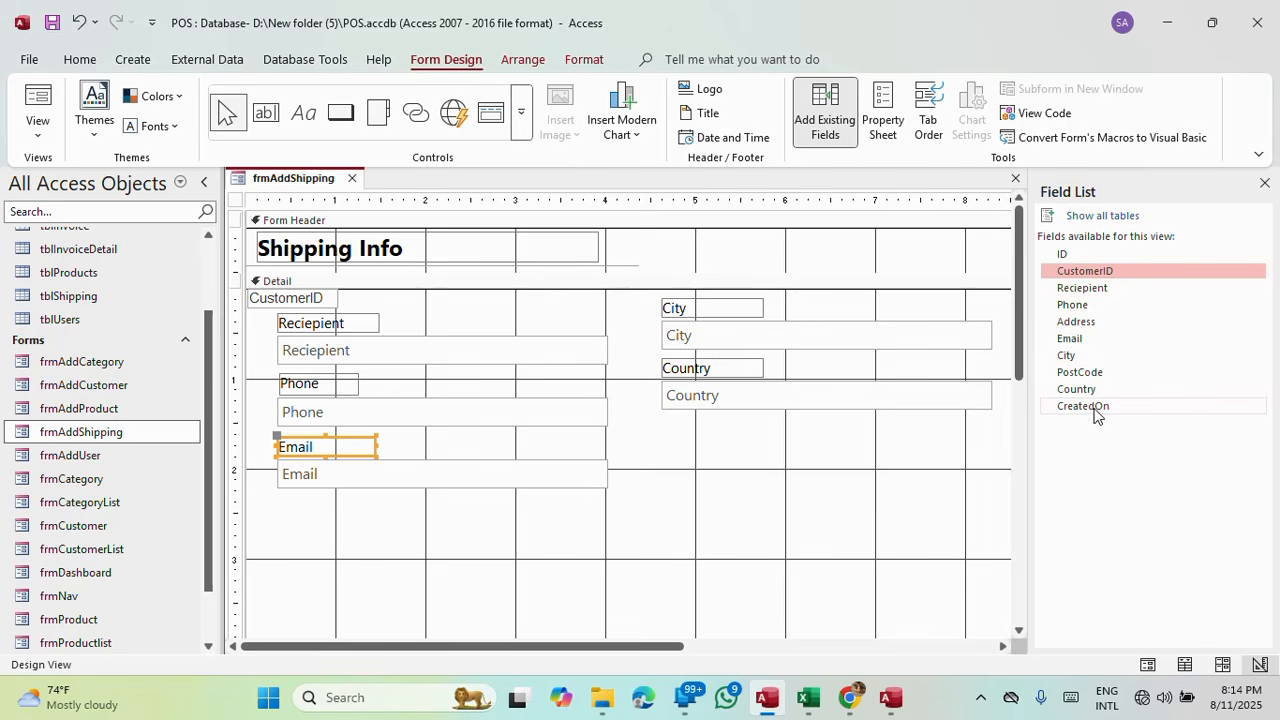
{"action": "left_click_drag", "start_coordinate": [790, 447], "coordinate": [698, 394]}
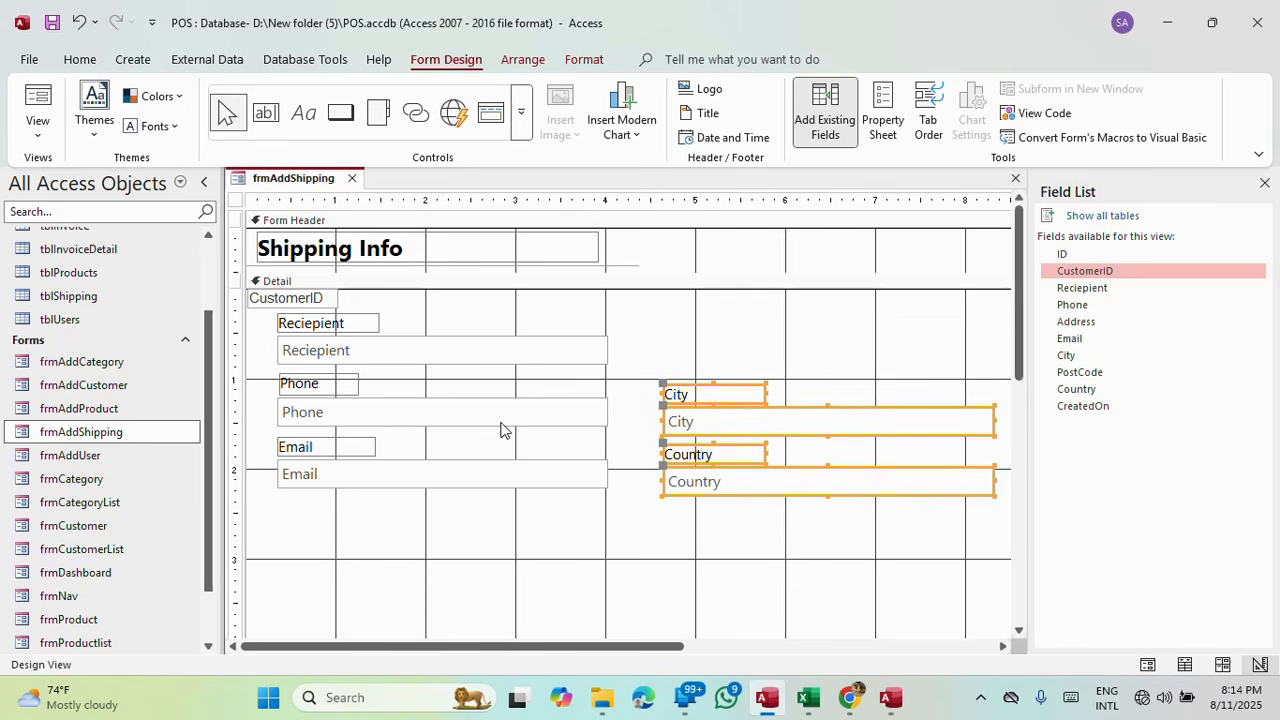
Move the Phone and Email labels and text boxes down about 0.7 inch to leave a gap below the Reciepient text box.
{"action": "left_click_drag", "start_coordinate": [458, 505], "coordinate": [320, 443]}
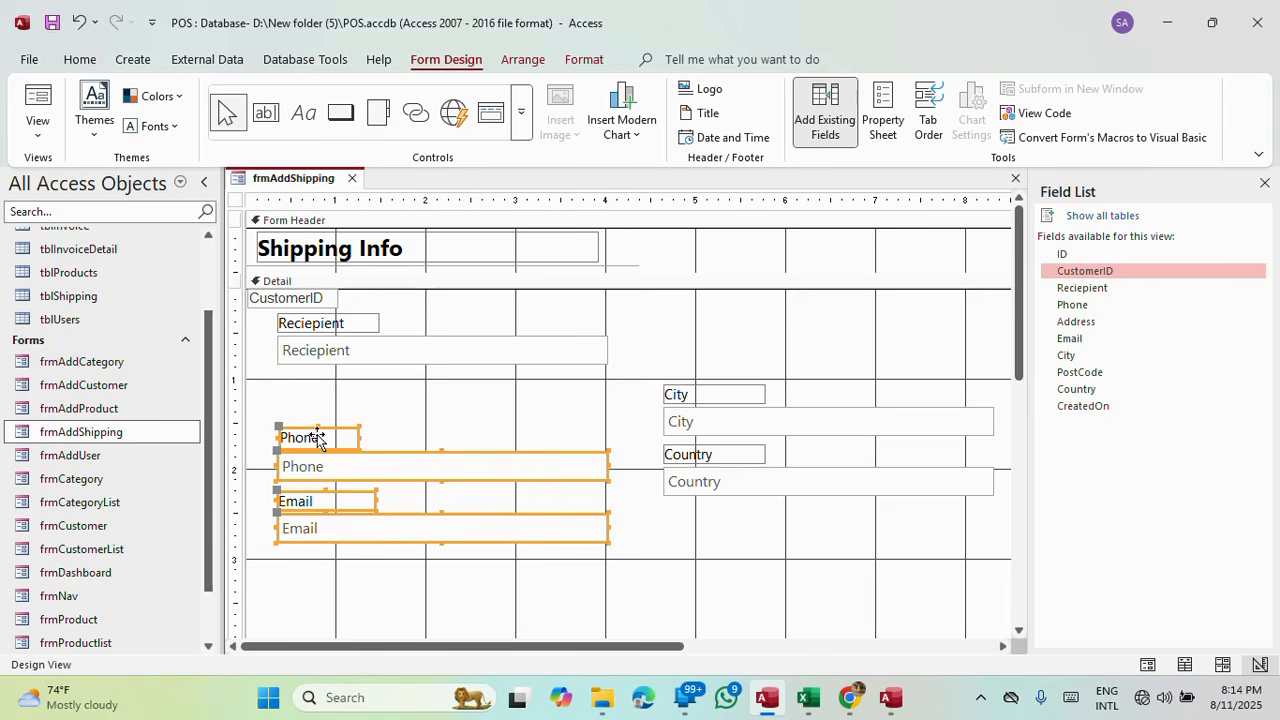
{"action": "left_click_drag", "start_coordinate": [1108, 321], "coordinate": [322, 390]}
{"action": "left_click_drag", "start_coordinate": [610, 390], "coordinate": [1100, 321]}
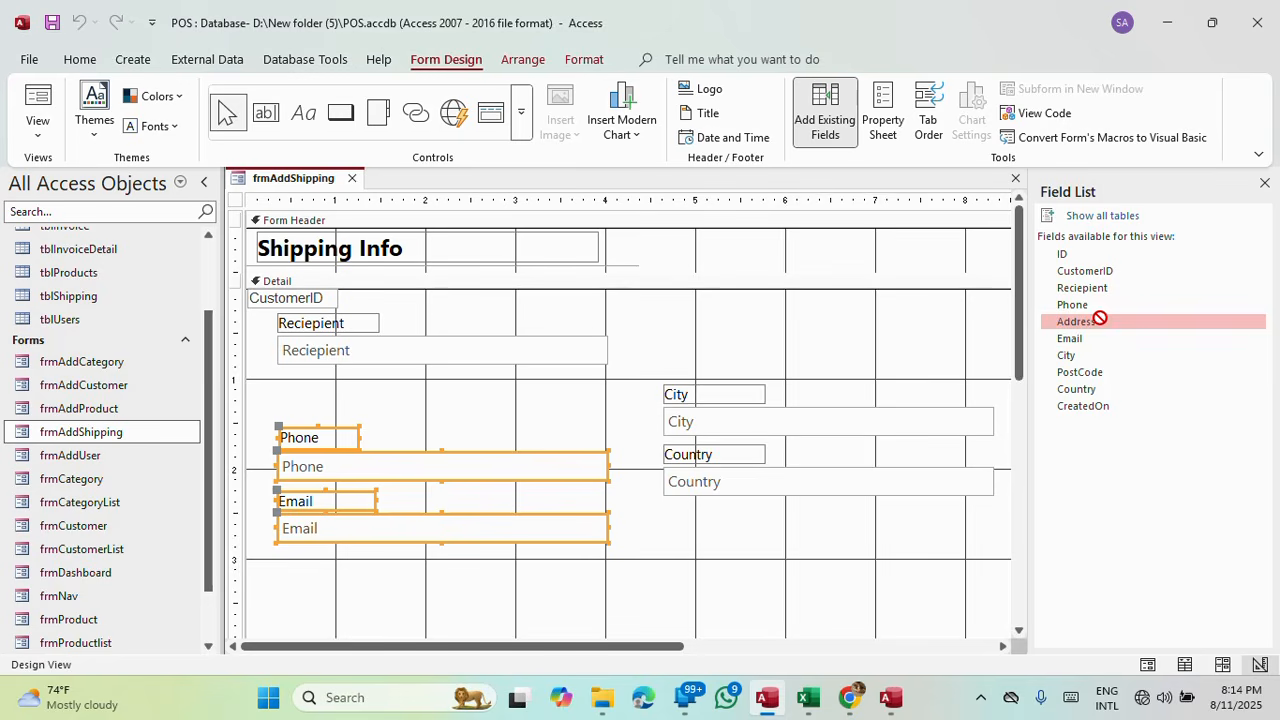
{"action": "left_click_drag", "start_coordinate": [445, 568], "coordinate": [318, 426]}
{"action": "key", "text": "Up"}
{"action": "key", "text": "Up"}
{"action": "key", "text": "Up"}
{"action": "key", "text": "Up"}
{"action": "key", "text": "Up"}
{"action": "key", "text": "Up"}
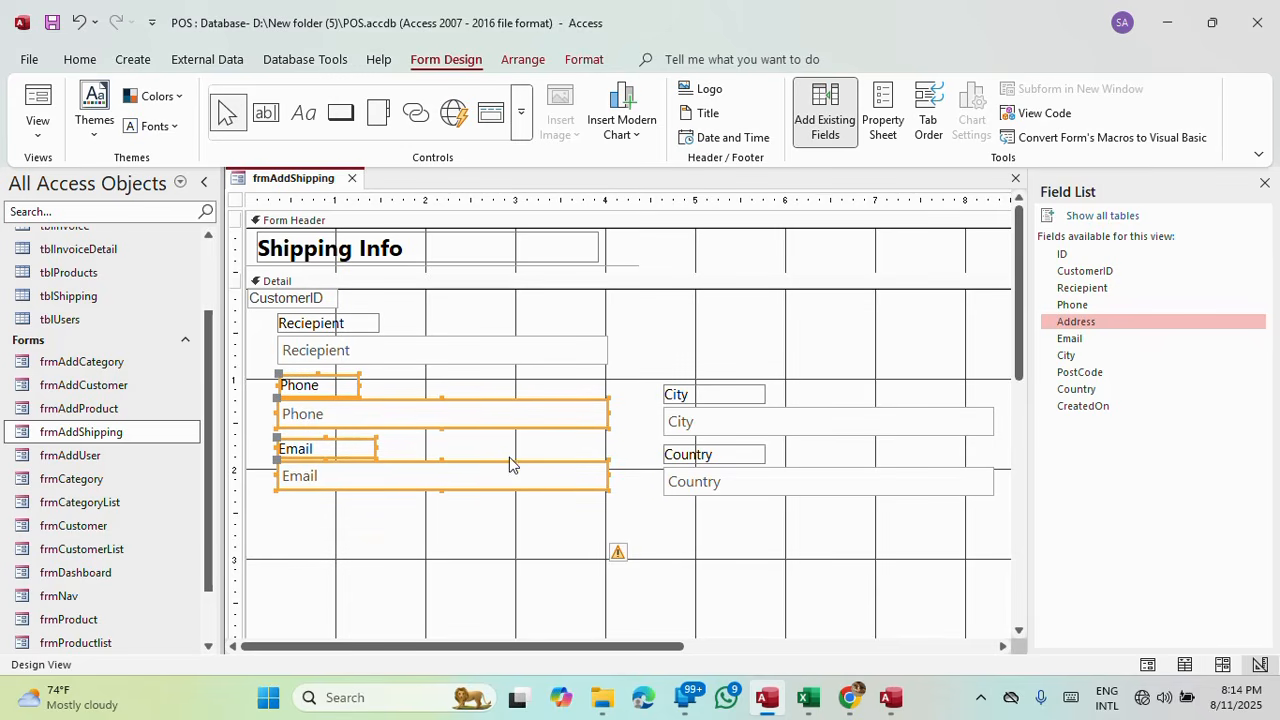
{"action": "key", "text": "Down"}
{"action": "key", "text": "Down"}
{"action": "key", "text": "Down"}
{"action": "key", "text": "Down"}
{"action": "key", "text": "Down"}
{"action": "key", "text": "Down"}
{"action": "key", "text": "Down"}
{"action": "key", "text": "Down"}
{"action": "key", "text": "Down"}
{"action": "key", "text": "Down"}
{"action": "key", "text": "Down"}
{"action": "key", "text": "Down"}
{"action": "key", "text": "Down"}
{"action": "key", "text": "Down"}
{"action": "key", "text": "Down"}
{"action": "key", "text": "Down"}
{"action": "key", "text": "Down"}
{"action": "key", "text": "Down"}
{"action": "key", "text": "Down"}
{"action": "key", "text": "Down"}
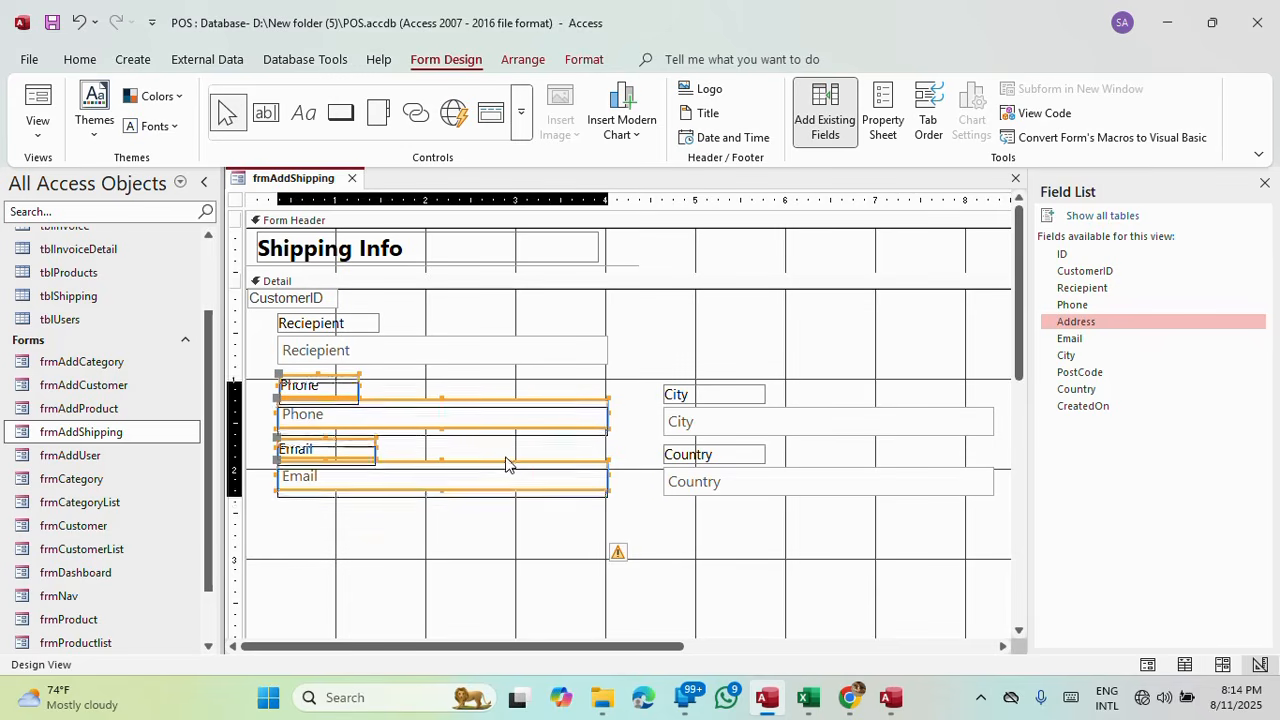
Add the Address field between the Reciepient and Phone text boxes and the PostCode field above the City controls.
{"action": "left_click_drag", "start_coordinate": [1066, 321], "coordinate": [406, 415]}
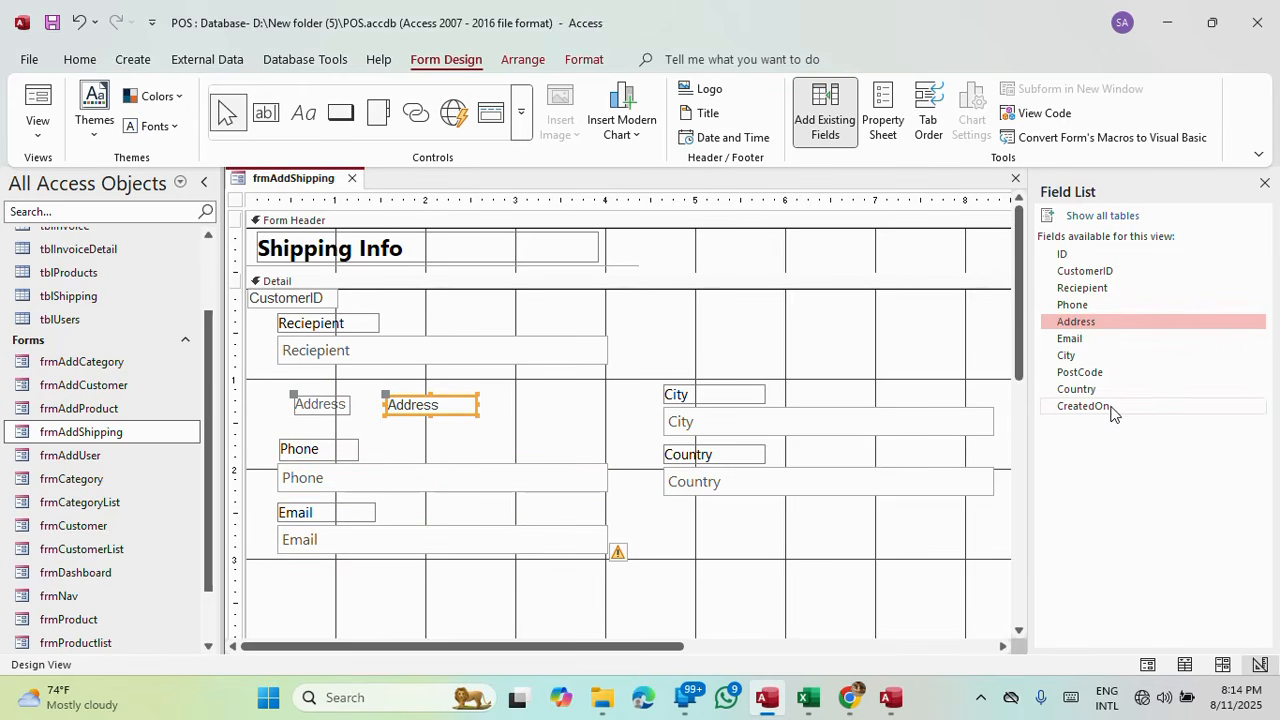
{"action": "left_click_drag", "start_coordinate": [1085, 372], "coordinate": [866, 348]}
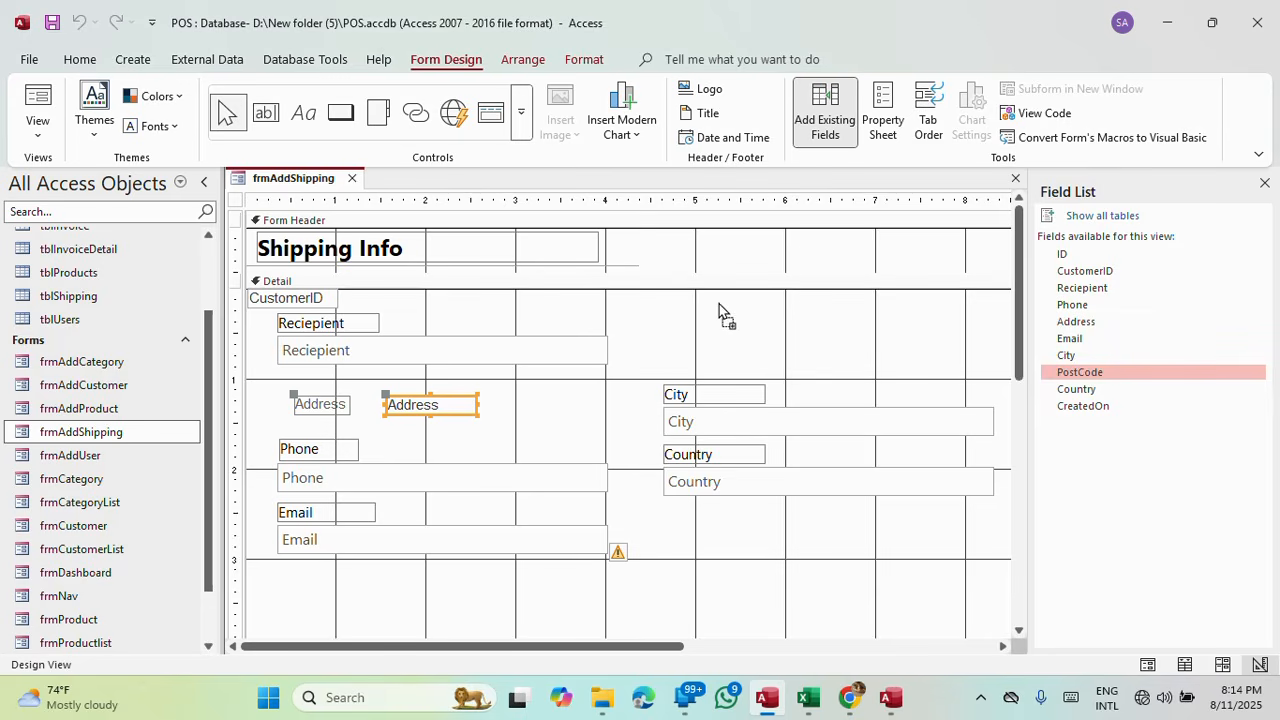
{"action": "left_click_drag", "start_coordinate": [719, 313], "coordinate": [719, 313]}
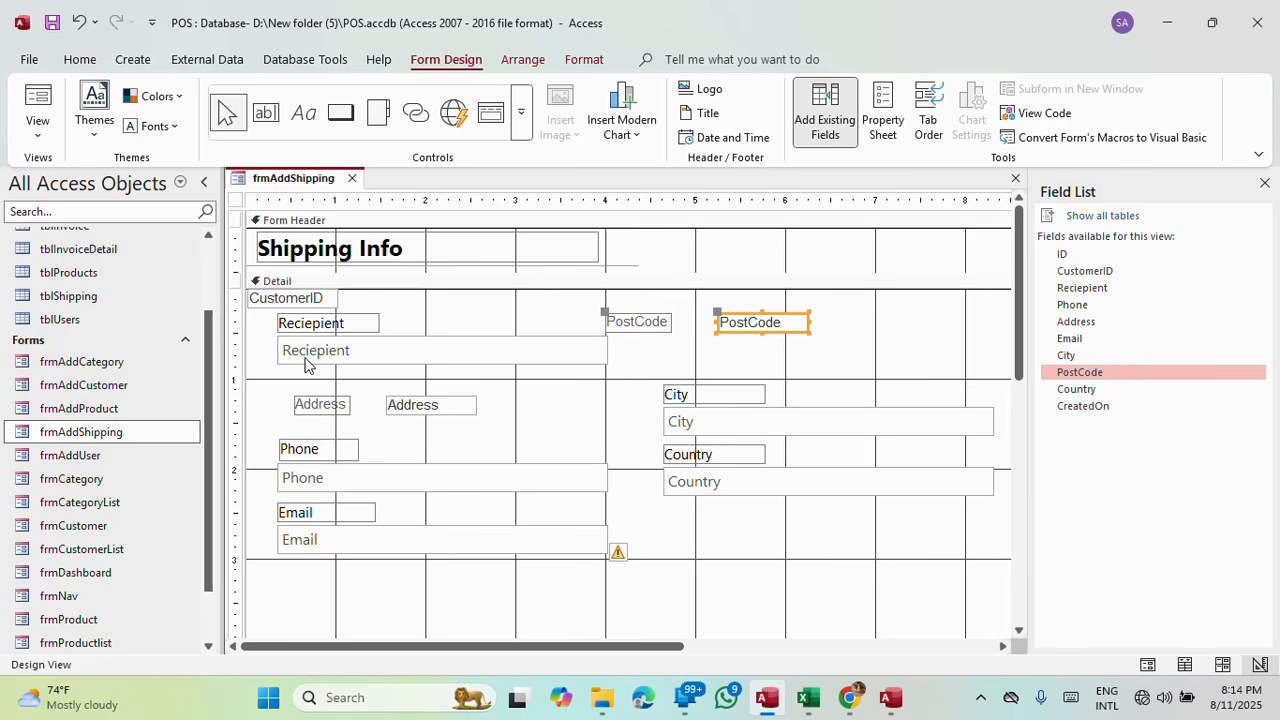
Cut the attached Address and PostCode labels, paste them into the Detail section as separate labels and shift them right about 0.5 inch.
{"action": "left_click", "coordinate": [340, 410]}
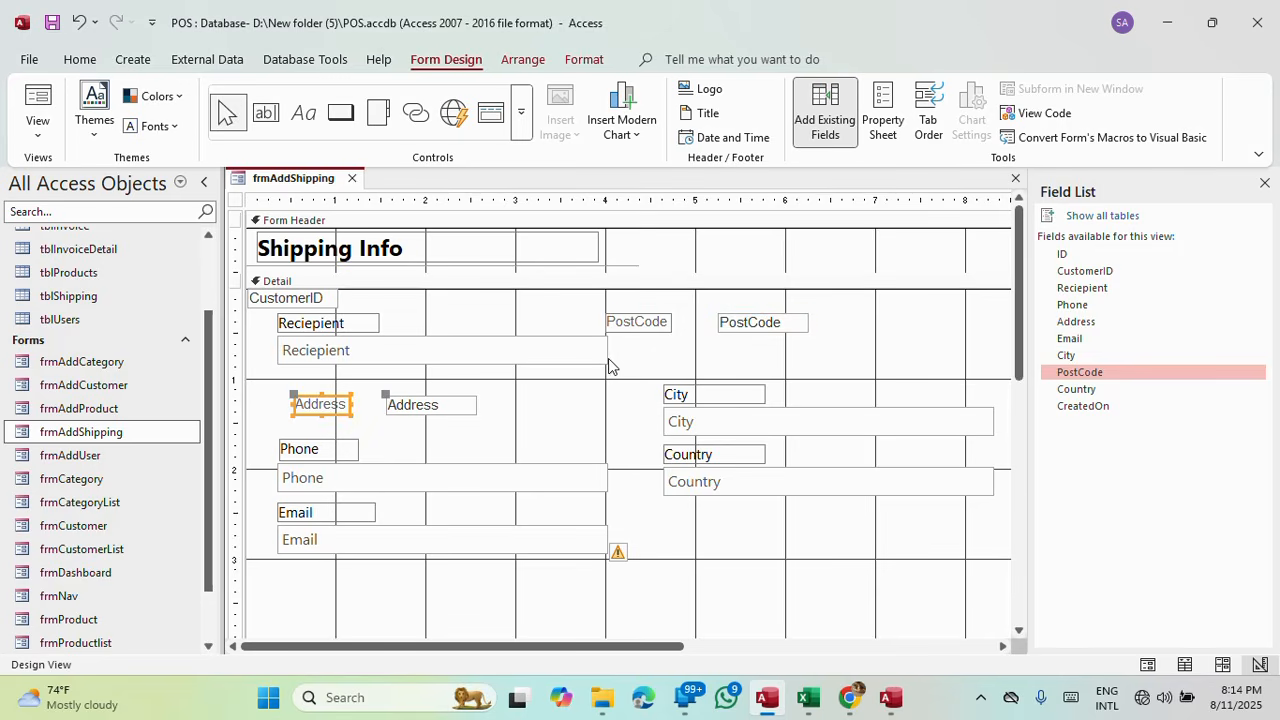
{"action": "left_click", "coordinate": [664, 323], "text": "shift"}
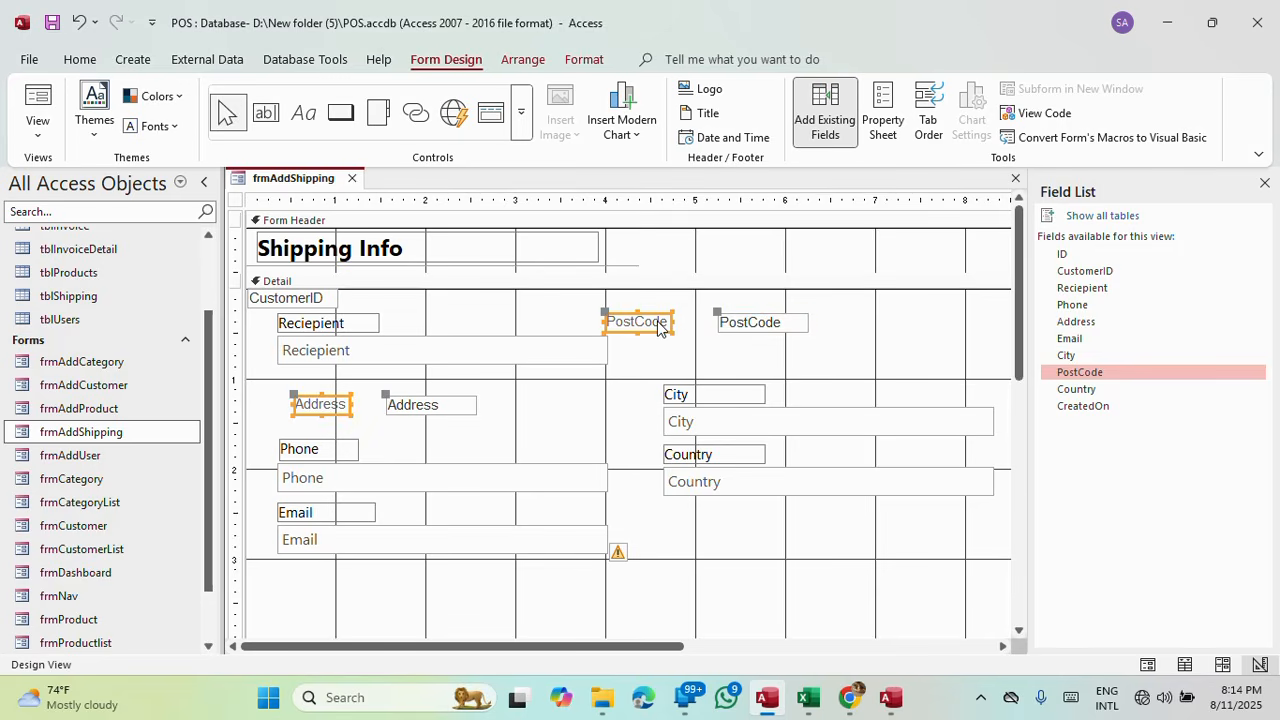
{"action": "key", "text": "Delete"}
{"action": "left_click", "coordinate": [459, 283]}
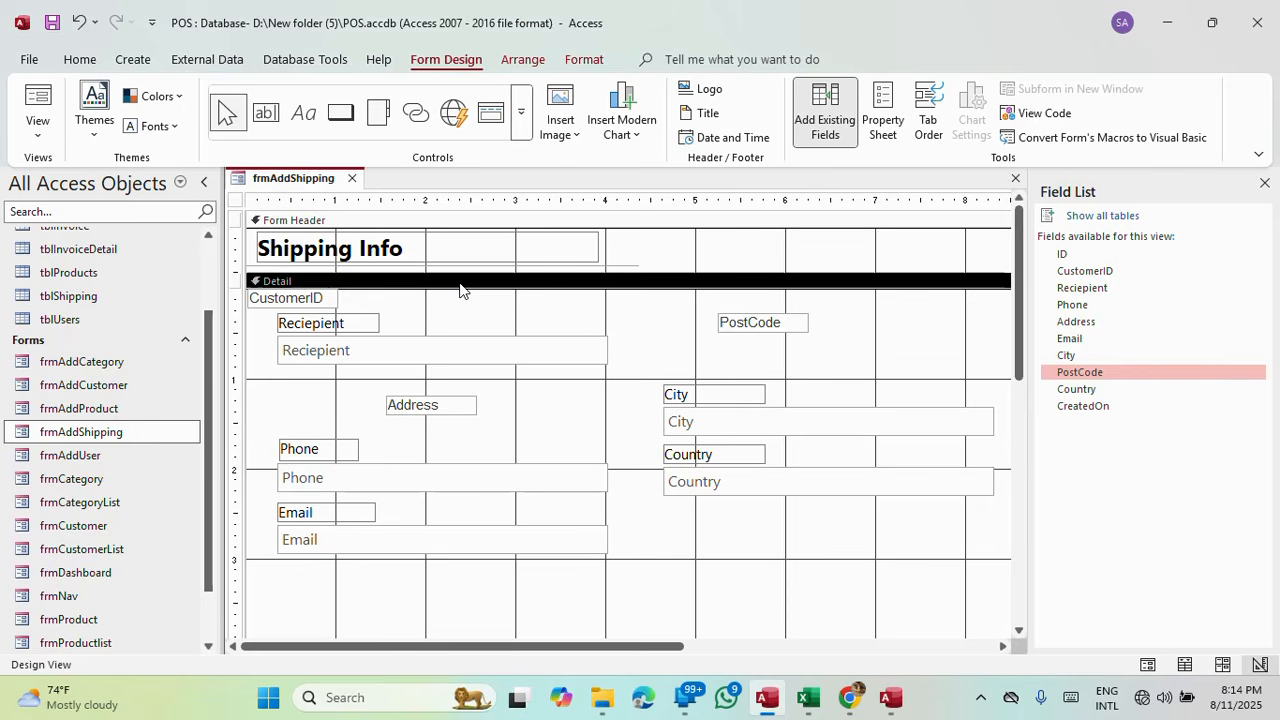
{"action": "key", "text": "ctrl+v"}
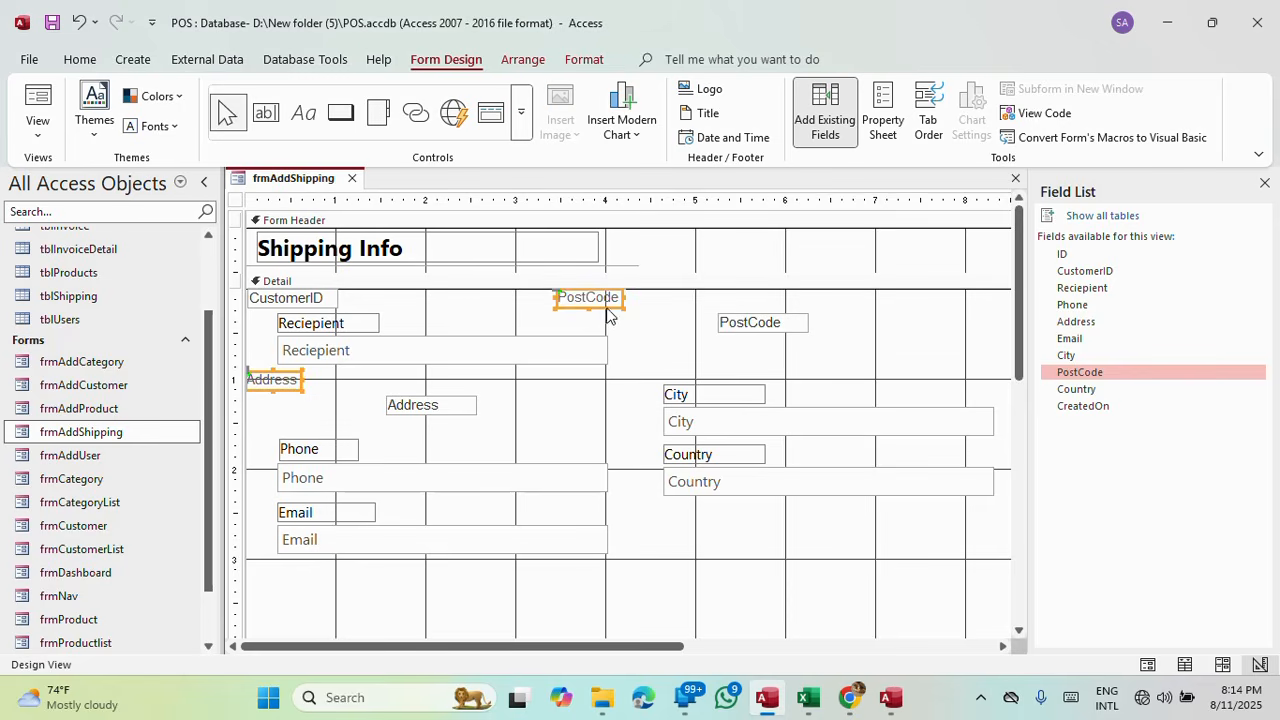
{"action": "left_click_drag", "start_coordinate": [607, 315], "coordinate": [652, 307]}
{"action": "left_click", "coordinate": [403, 390]}
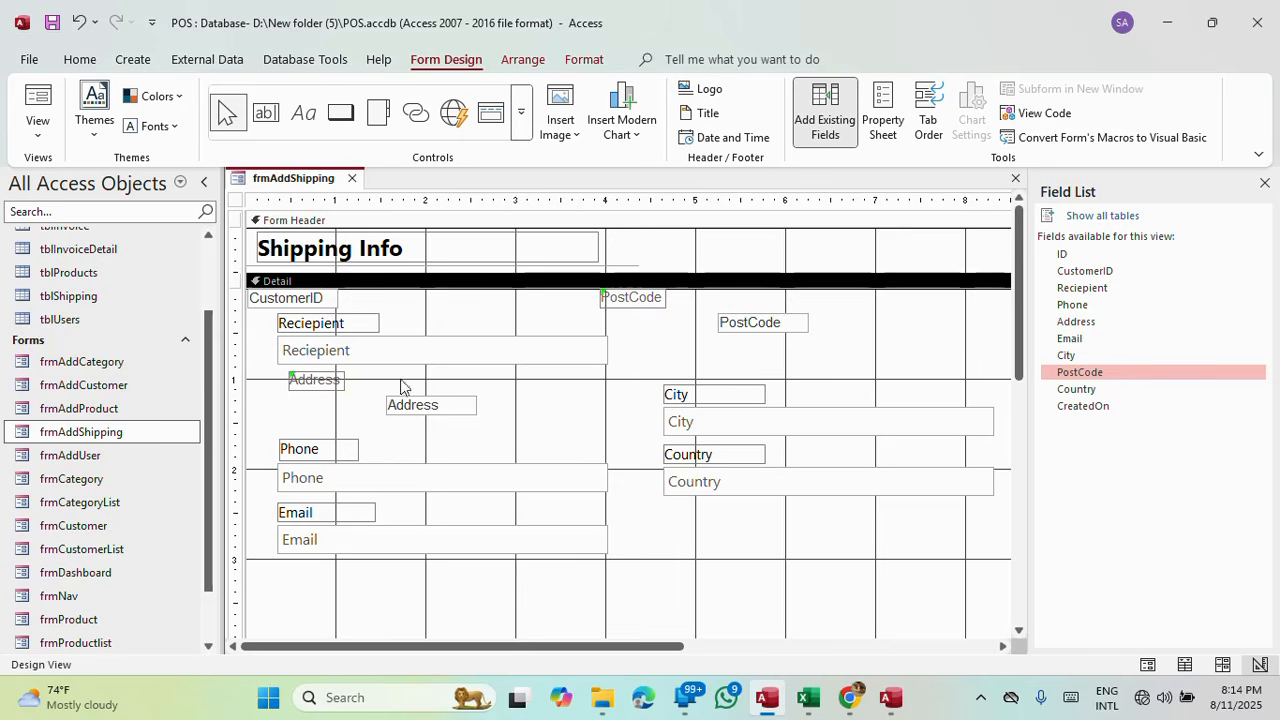
Copy the formatting of the Reciepient label to the Address label.
{"action": "left_click", "coordinate": [328, 330]}
{"action": "left_click", "coordinate": [585, 60]}
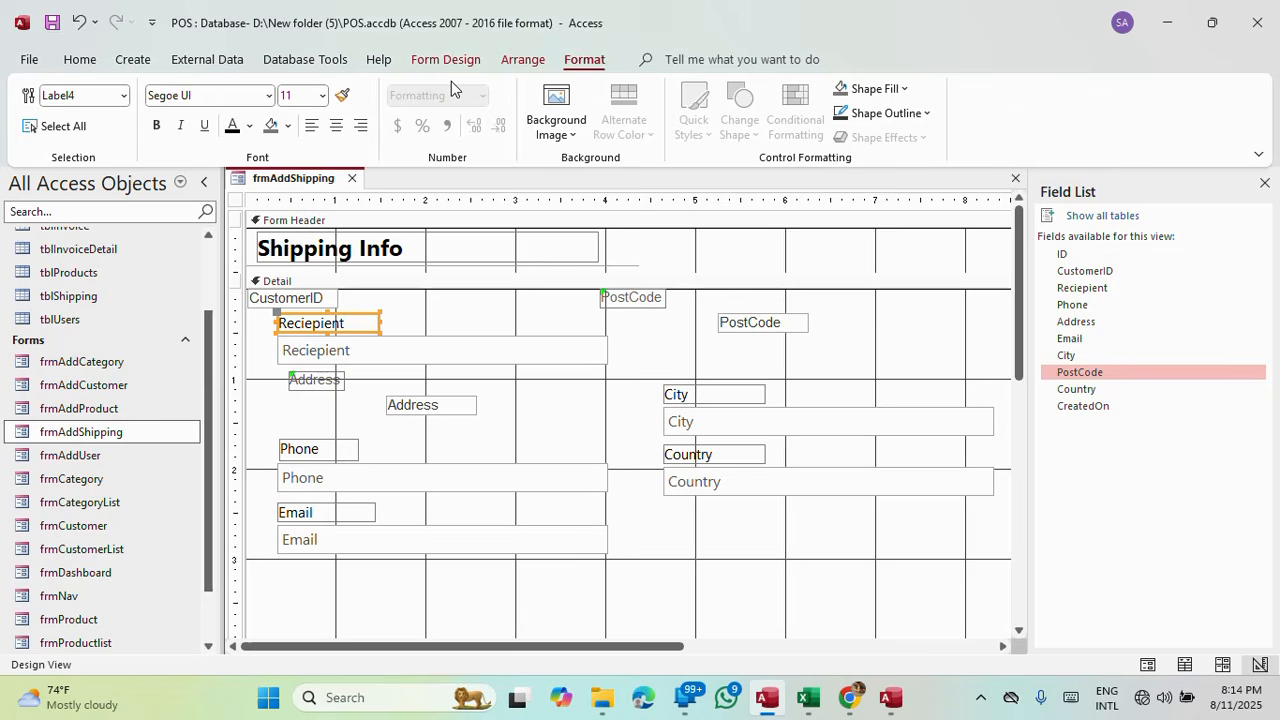
{"action": "left_click", "coordinate": [345, 96]}
{"action": "left_click", "coordinate": [308, 384]}
Move the Address text box directly below its label and match its height to the Reciepient text box.
{"action": "left_click_drag", "start_coordinate": [430, 410], "coordinate": [328, 409]}
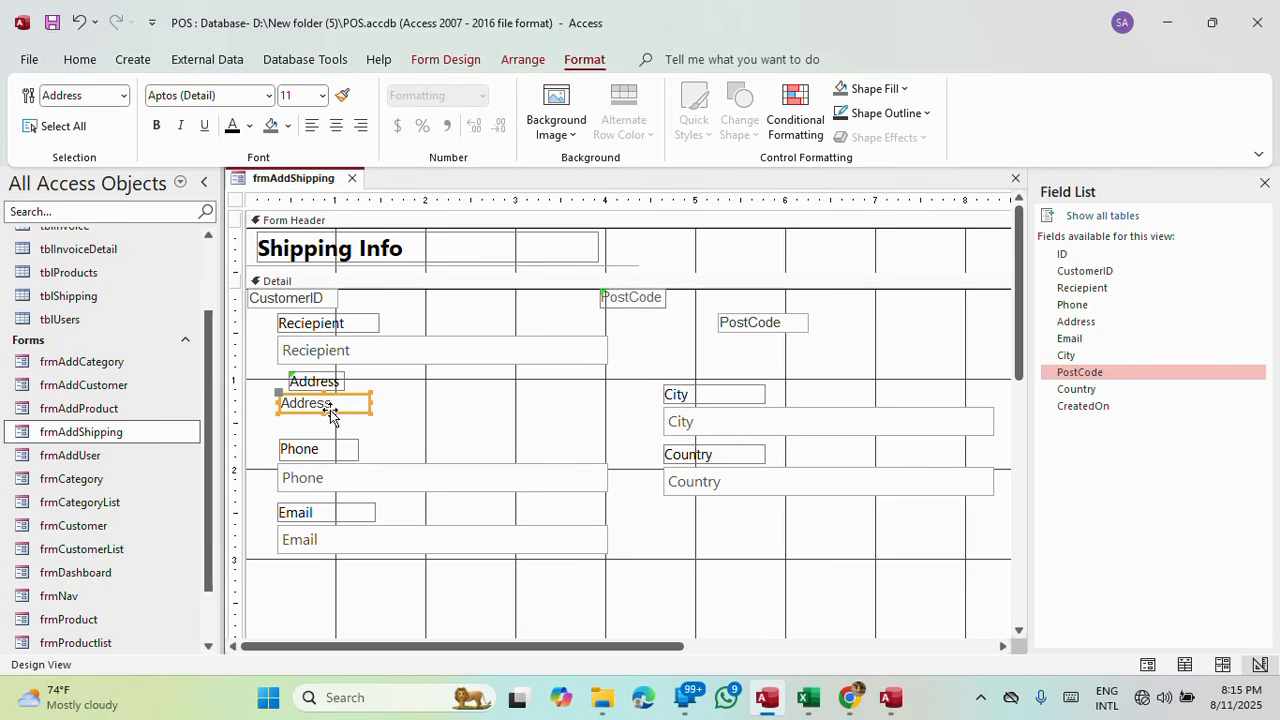
{"action": "left_click", "coordinate": [394, 356], "text": "shift"}
{"action": "right_click", "coordinate": [405, 361]}
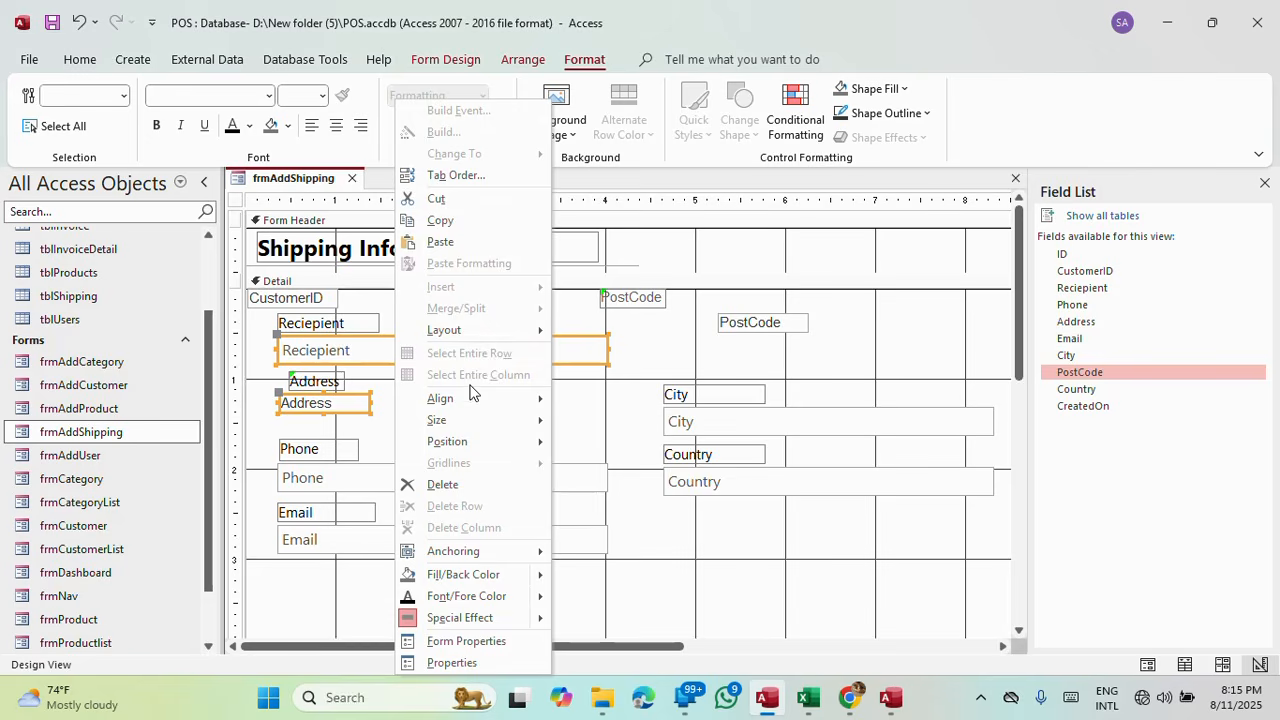
{"action": "mouse_move", "coordinate": [471, 398]}
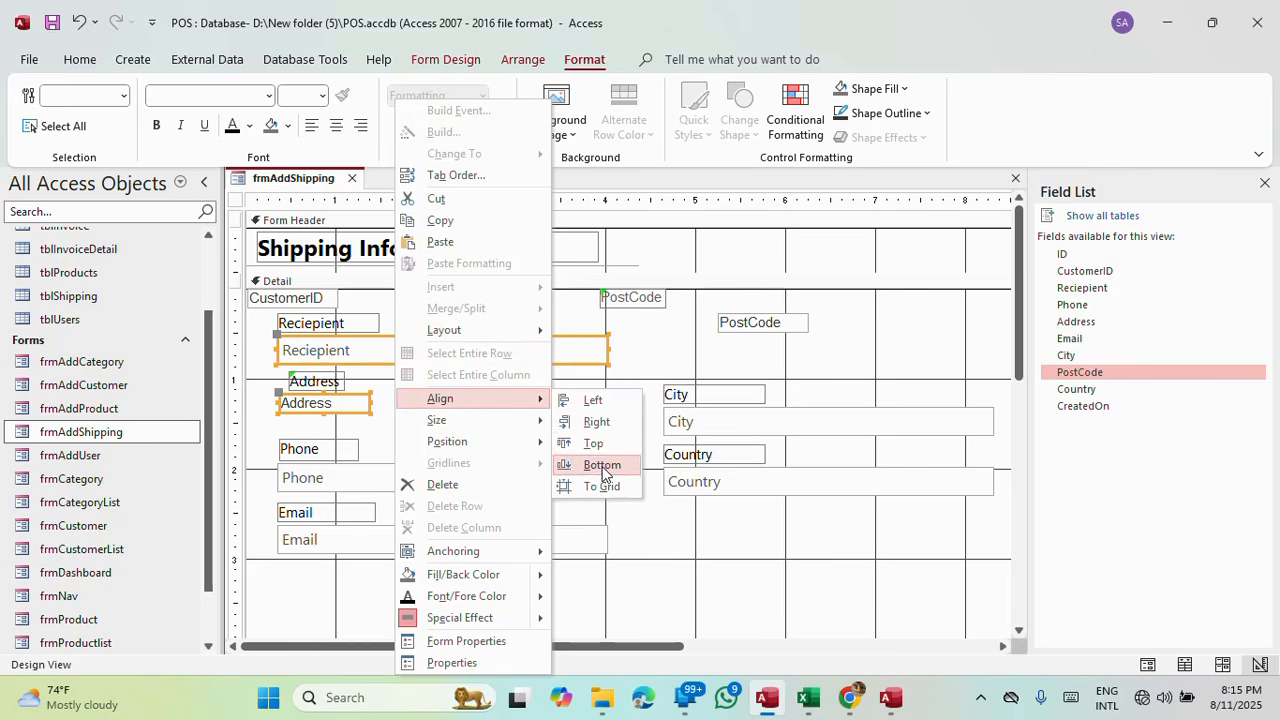
{"action": "mouse_move", "coordinate": [447, 420]}
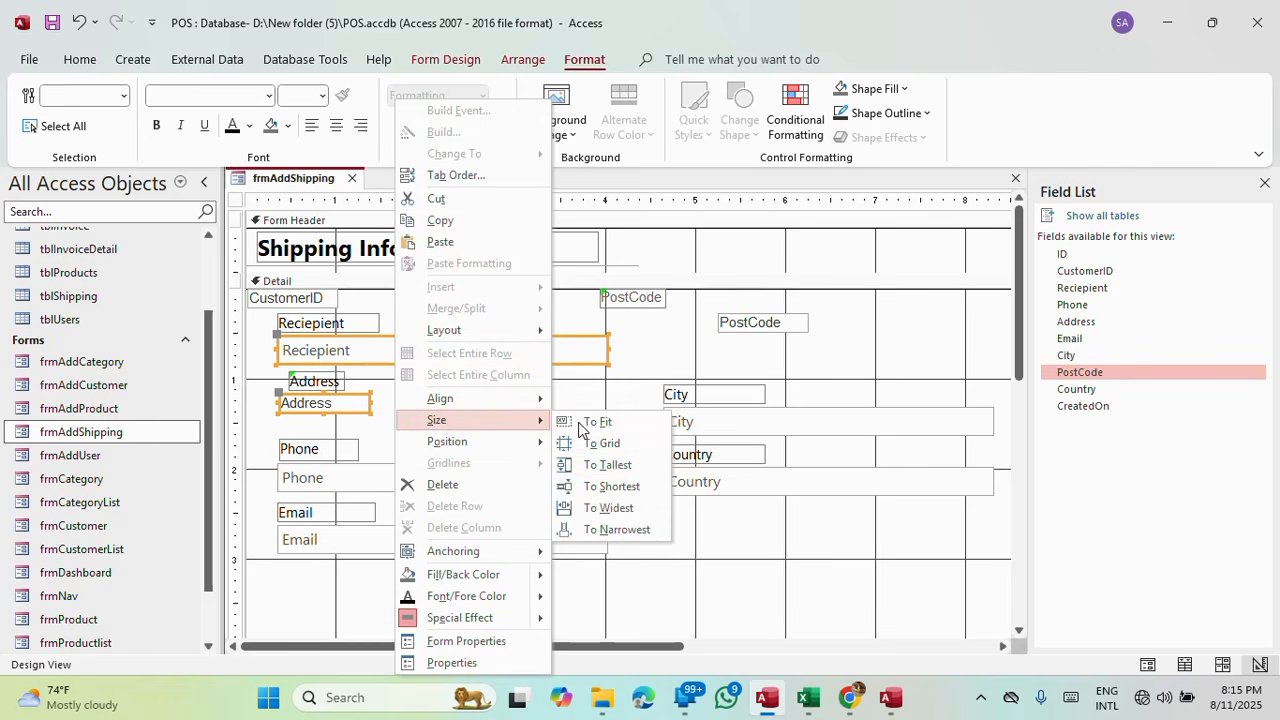
{"action": "left_click", "coordinate": [612, 465]}
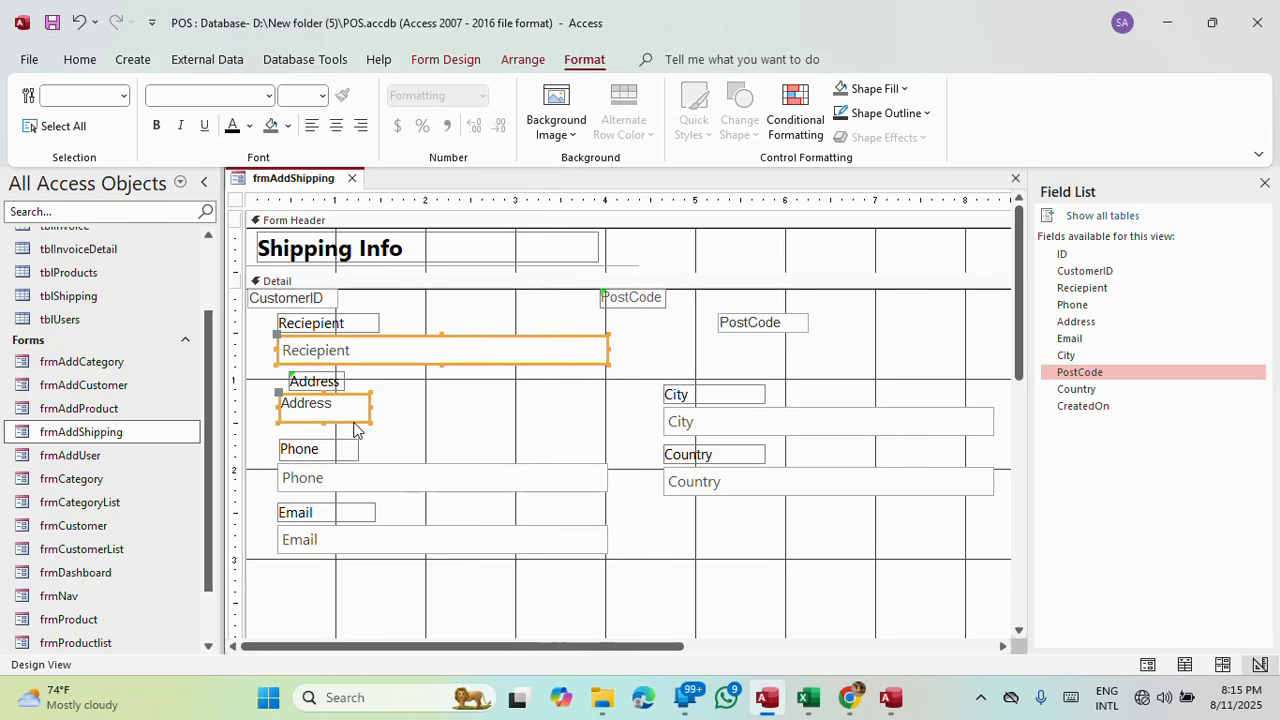
Left-align the Address text box with the Reciepient text box and size both to the widest.
{"action": "right_click", "coordinate": [353, 428]}
{"action": "mouse_move", "coordinate": [451, 400]}
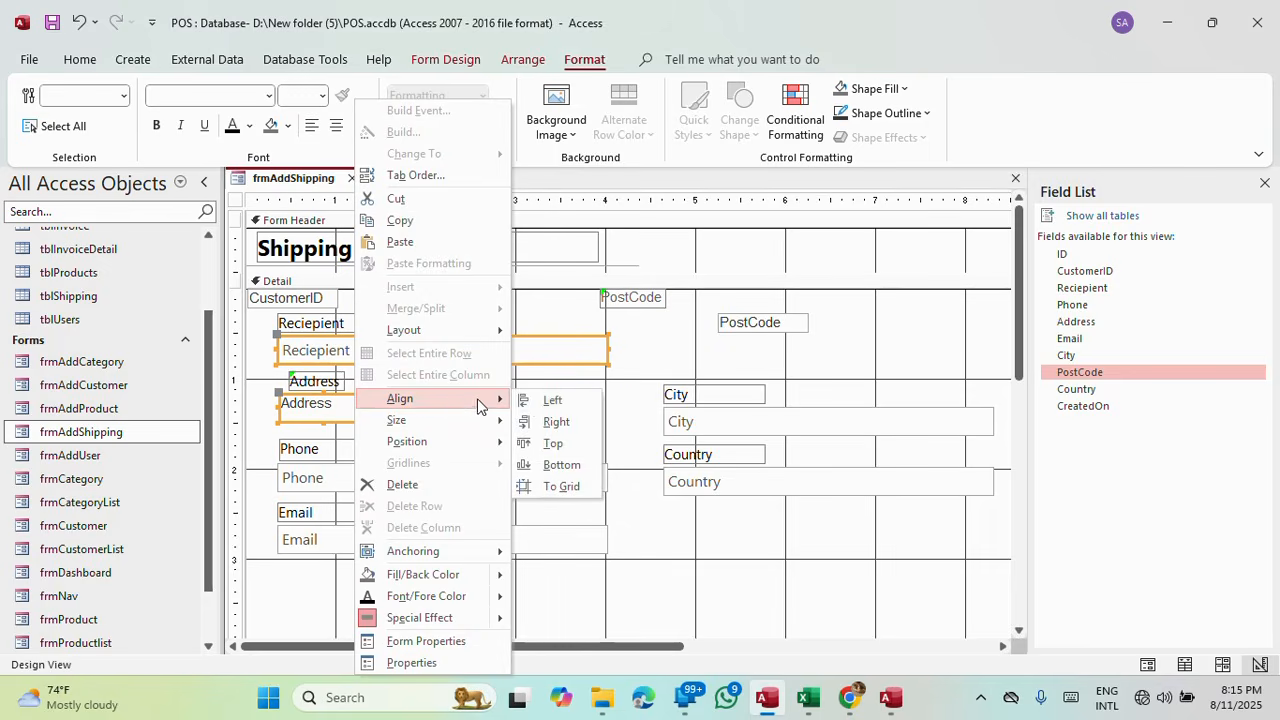
{"action": "left_click", "coordinate": [550, 400]}
{"action": "right_click", "coordinate": [368, 400]}
{"action": "mouse_move", "coordinate": [427, 421]}
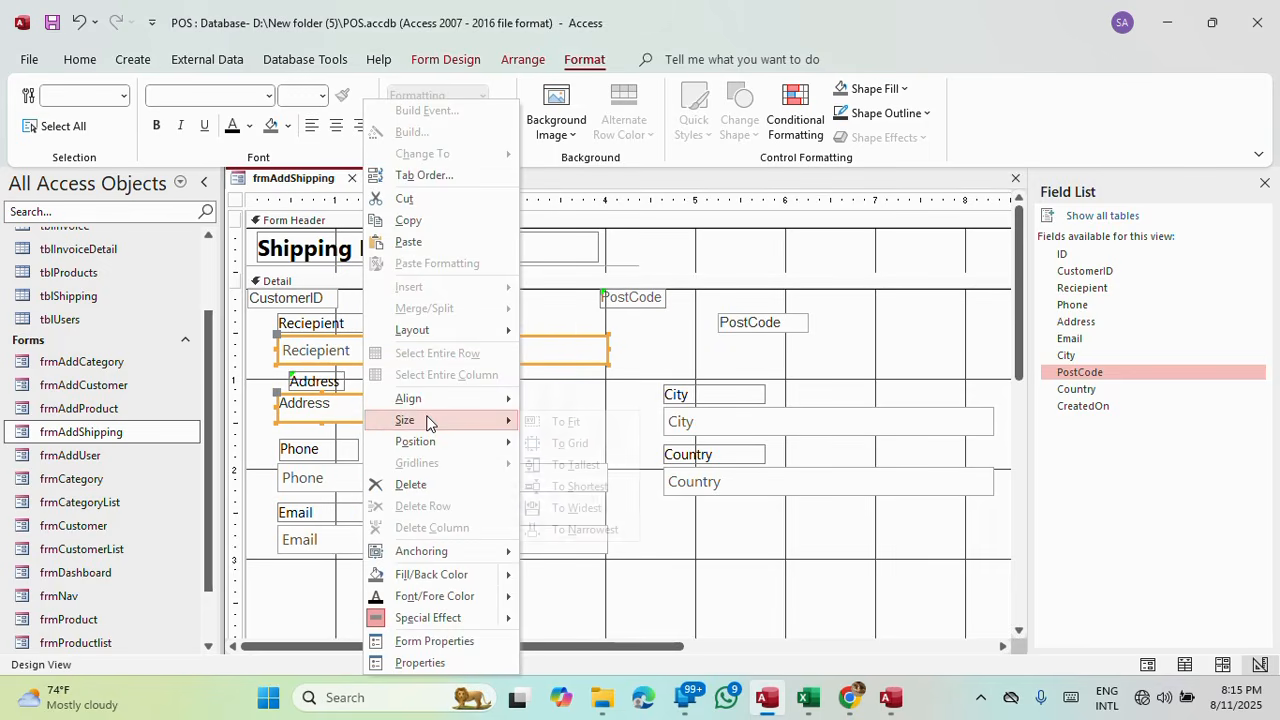
{"action": "left_click", "coordinate": [570, 507]}
{"action": "left_click", "coordinate": [505, 438]}
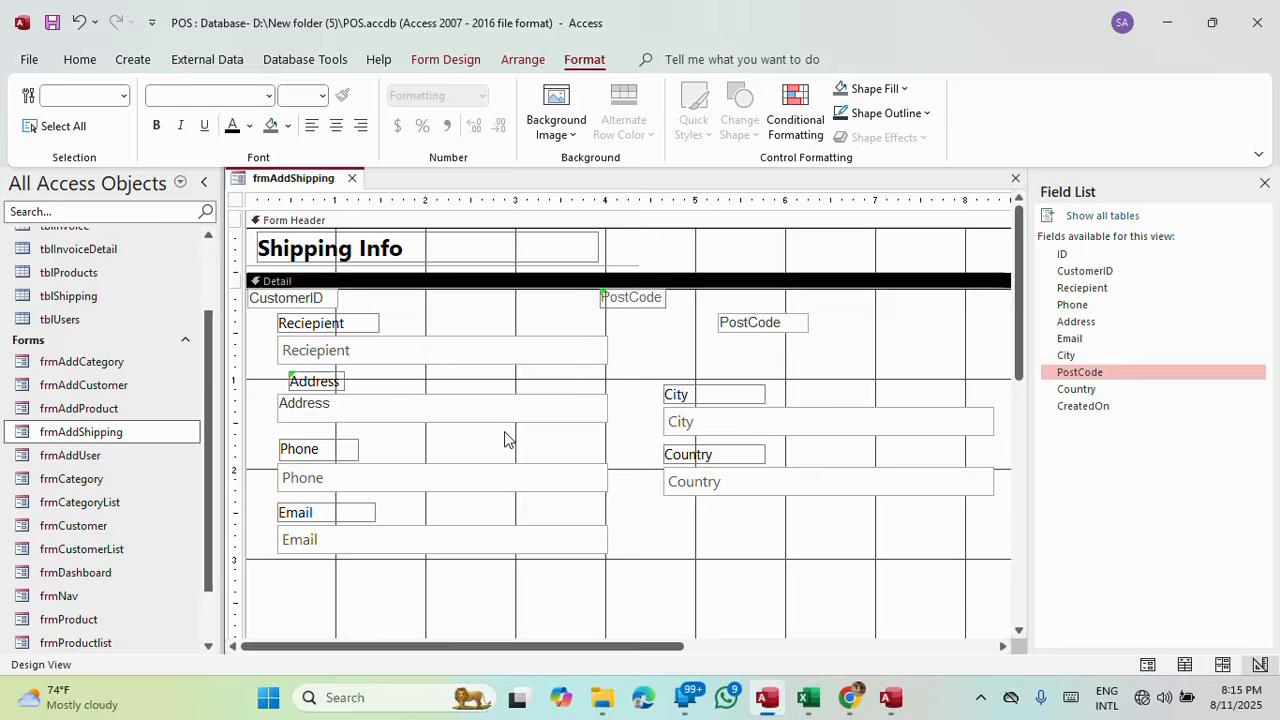
Copy the formatting of the Reciepient text box to the Address text box.
{"action": "left_click", "coordinate": [486, 357]}
{"action": "left_click", "coordinate": [342, 95]}
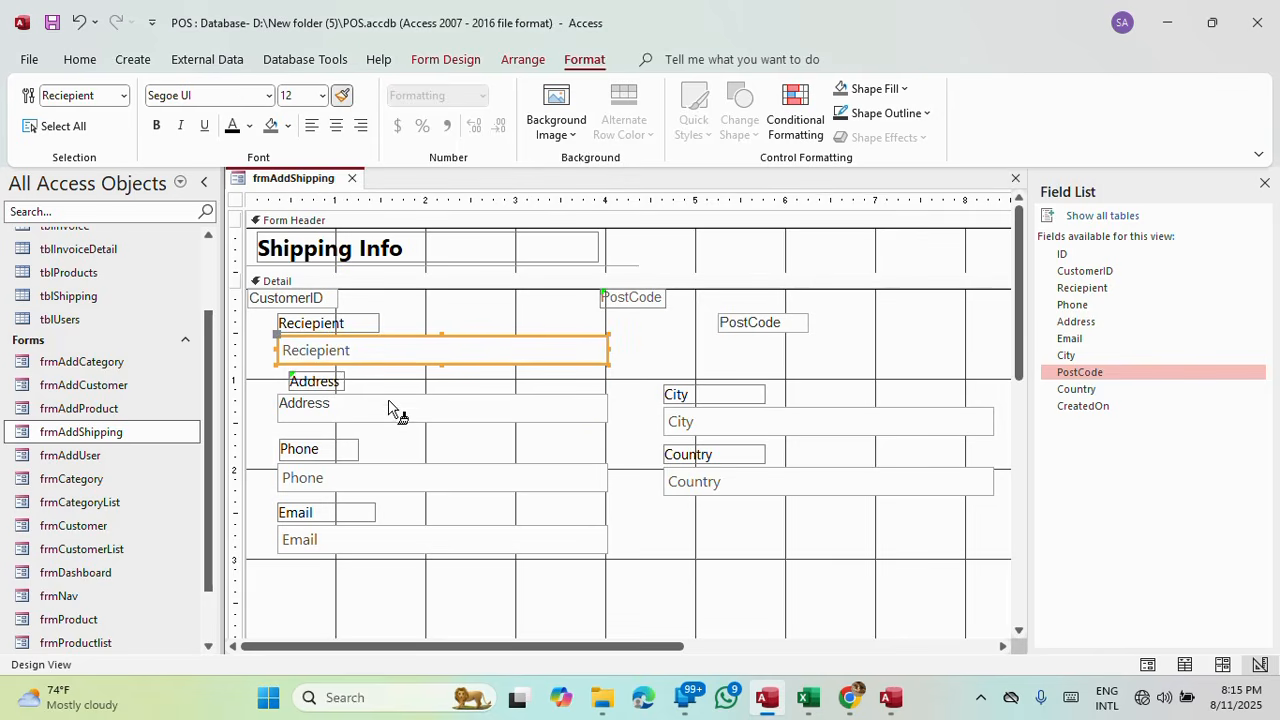
{"action": "left_click", "coordinate": [364, 418]}
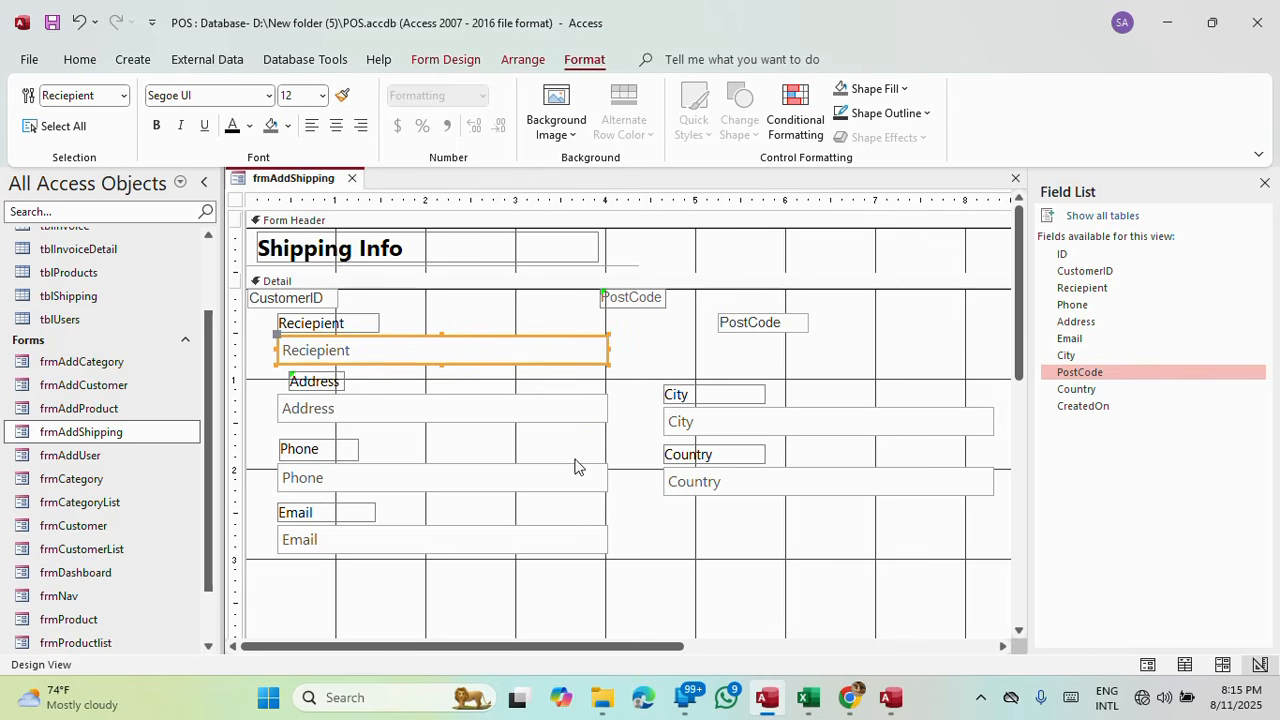
Copy the Reciepient label's formatting to the PostCode label and change its text to Post Code.
{"action": "left_click", "coordinate": [338, 322]}
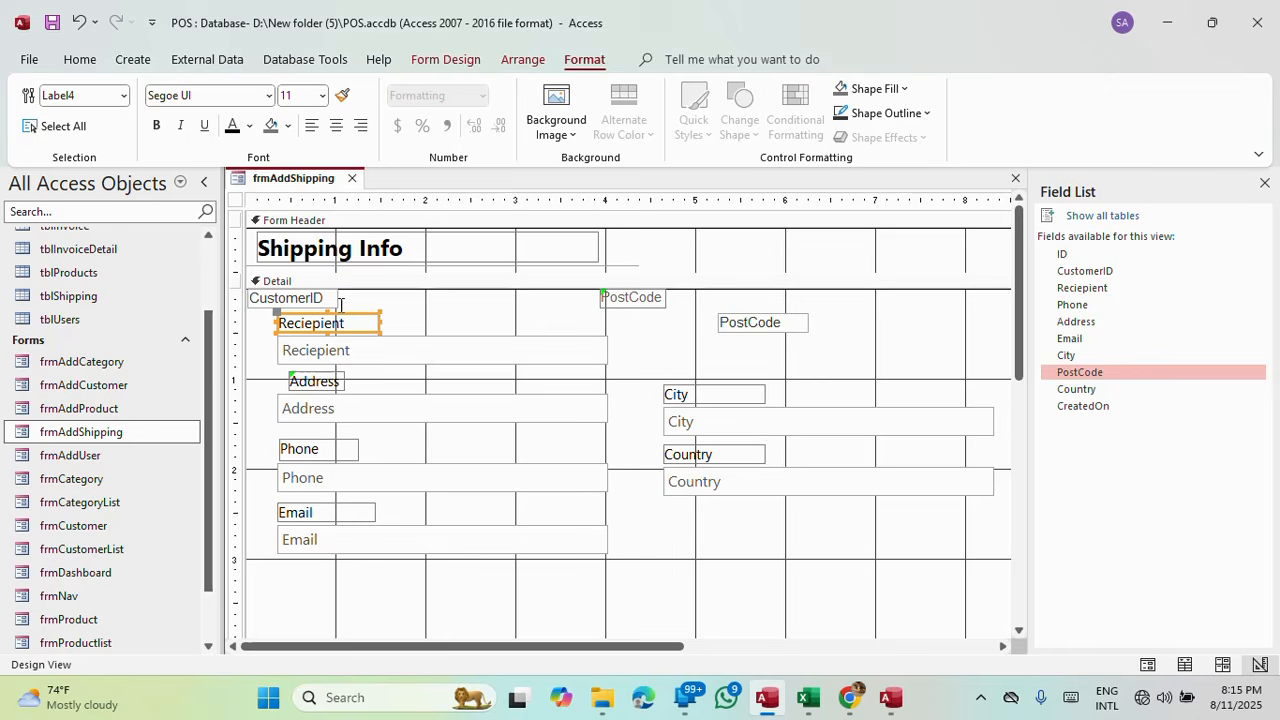
{"action": "left_click", "coordinate": [342, 95]}
{"action": "left_click", "coordinate": [636, 299]}
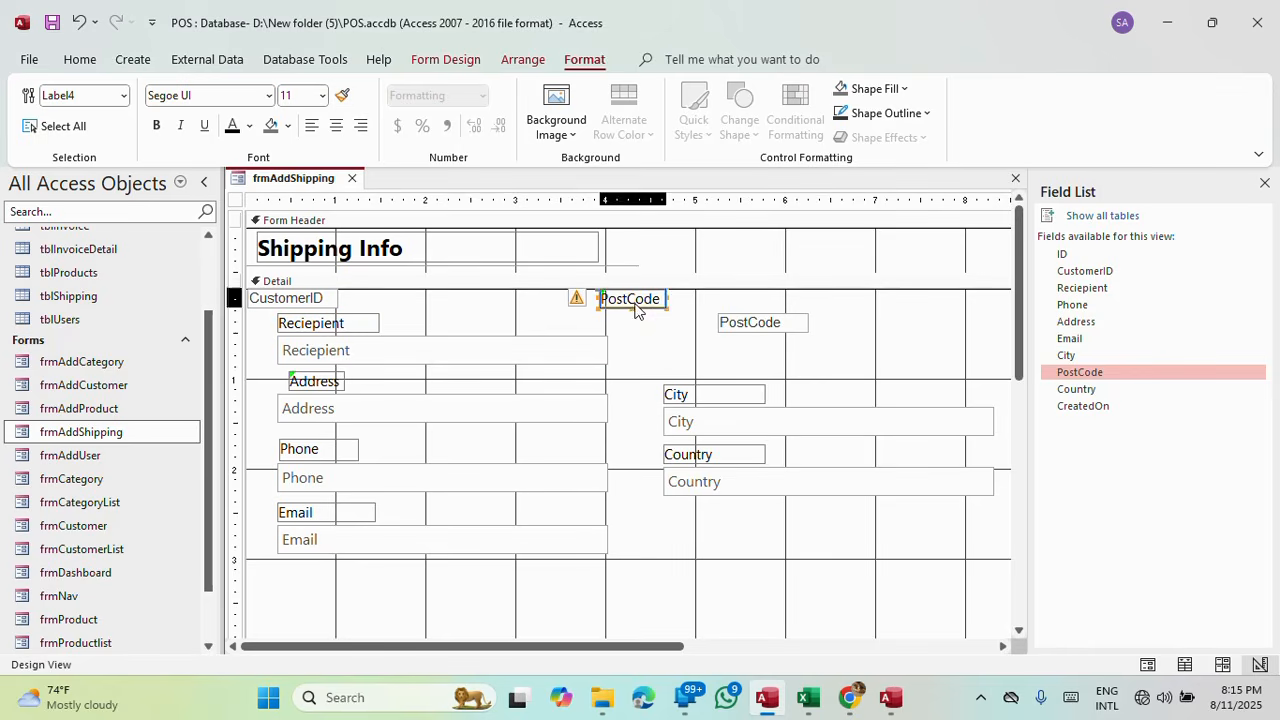
{"action": "left_click", "coordinate": [631, 302]}
Move the PostCode text box slightly down and left, and left-align it with the City text box.
{"action": "left_click_drag", "start_coordinate": [788, 331], "coordinate": [767, 347]}
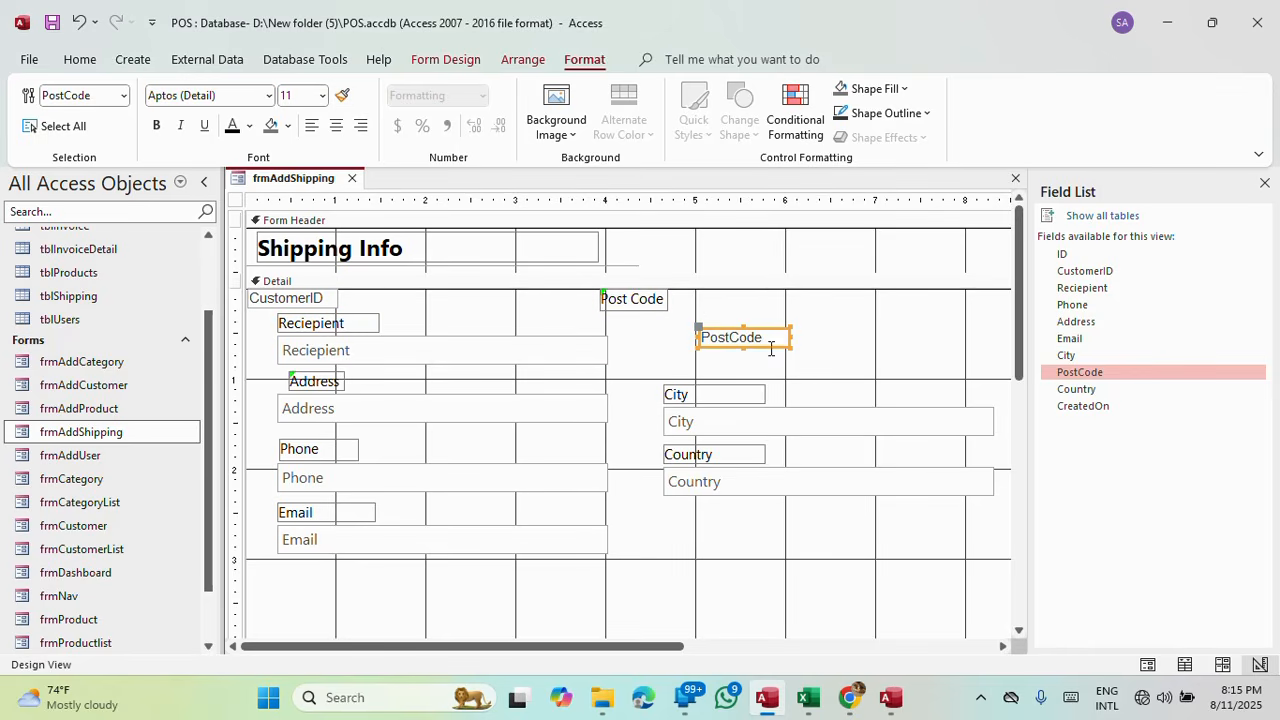
{"action": "left_click", "coordinate": [829, 426], "text": "shift"}
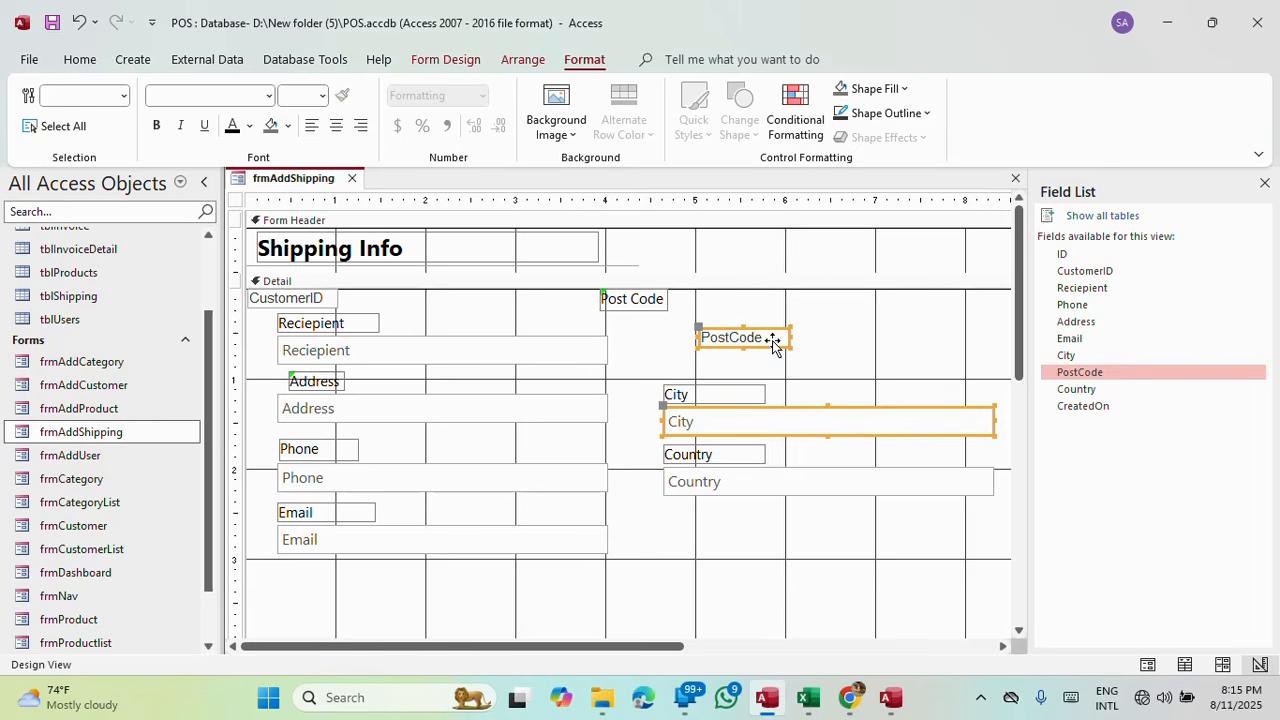
{"action": "right_click", "coordinate": [772, 340]}
{"action": "mouse_move", "coordinate": [848, 400]}
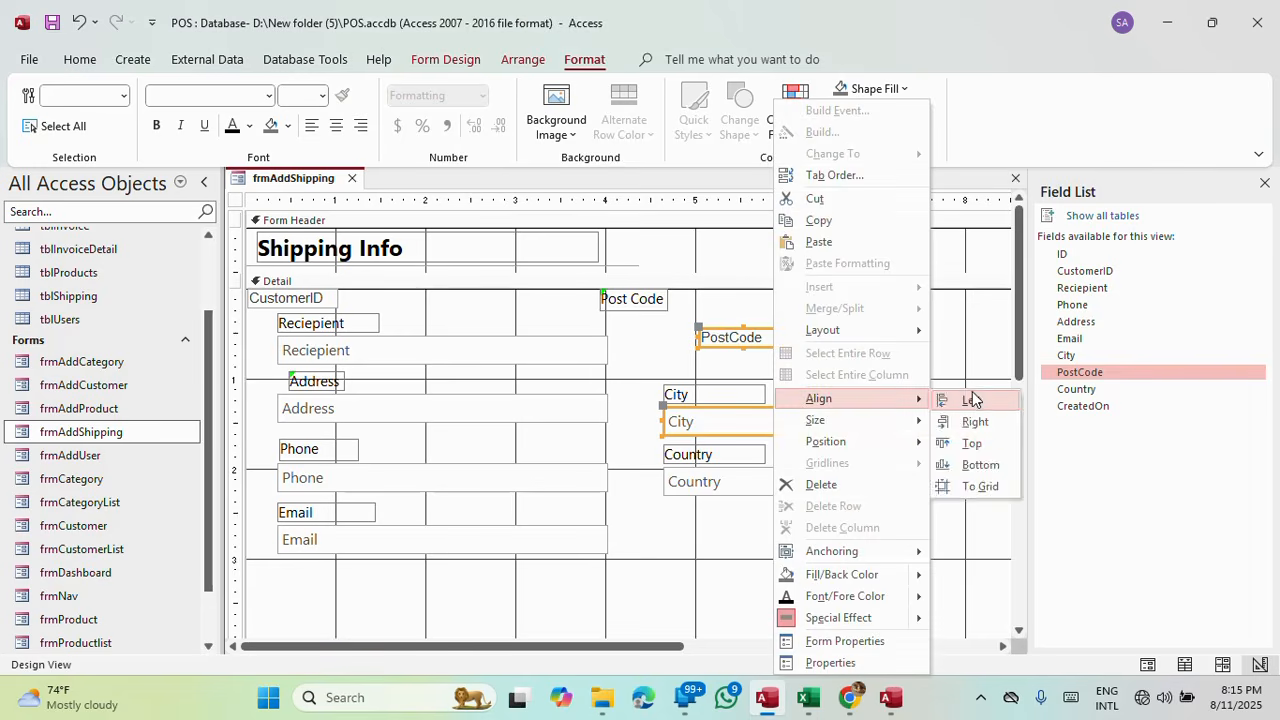
{"action": "left_click", "coordinate": [976, 398]}
Match the PostCode text box's height and width to the City text box by sizing to the tallest and the widest.
{"action": "right_click", "coordinate": [732, 342]}
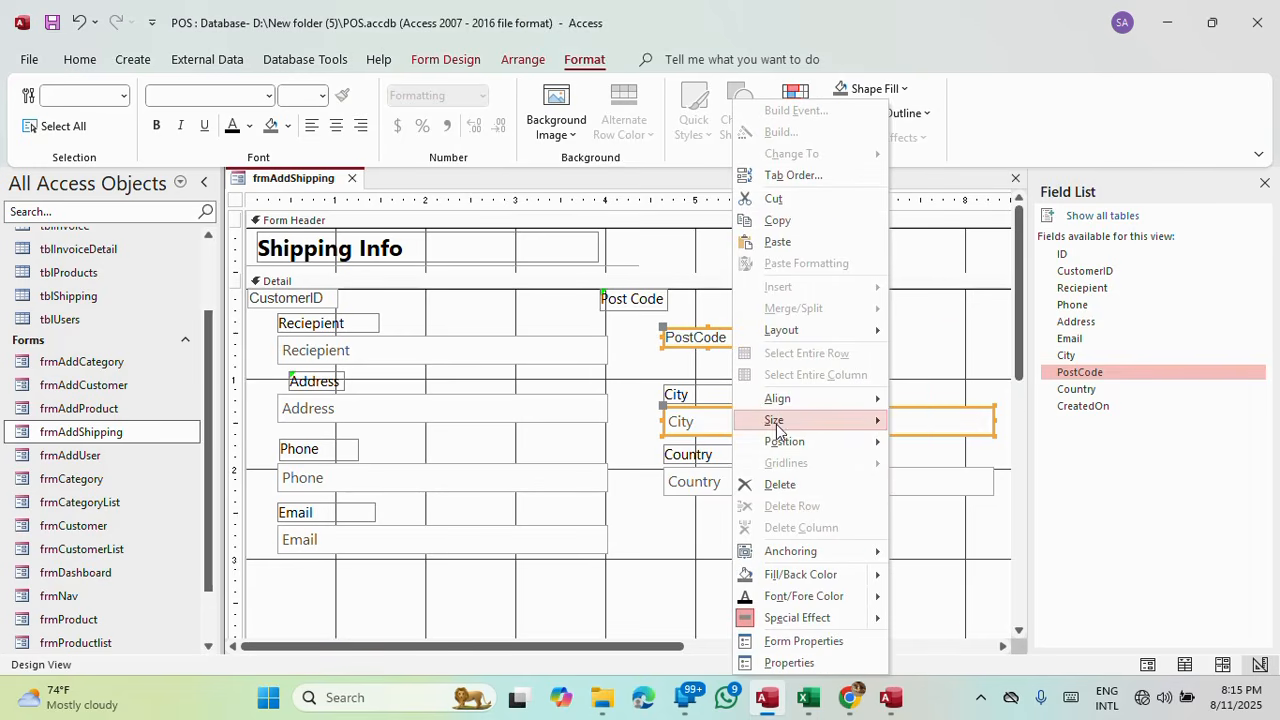
{"action": "mouse_move", "coordinate": [776, 421]}
{"action": "left_click", "coordinate": [960, 478]}
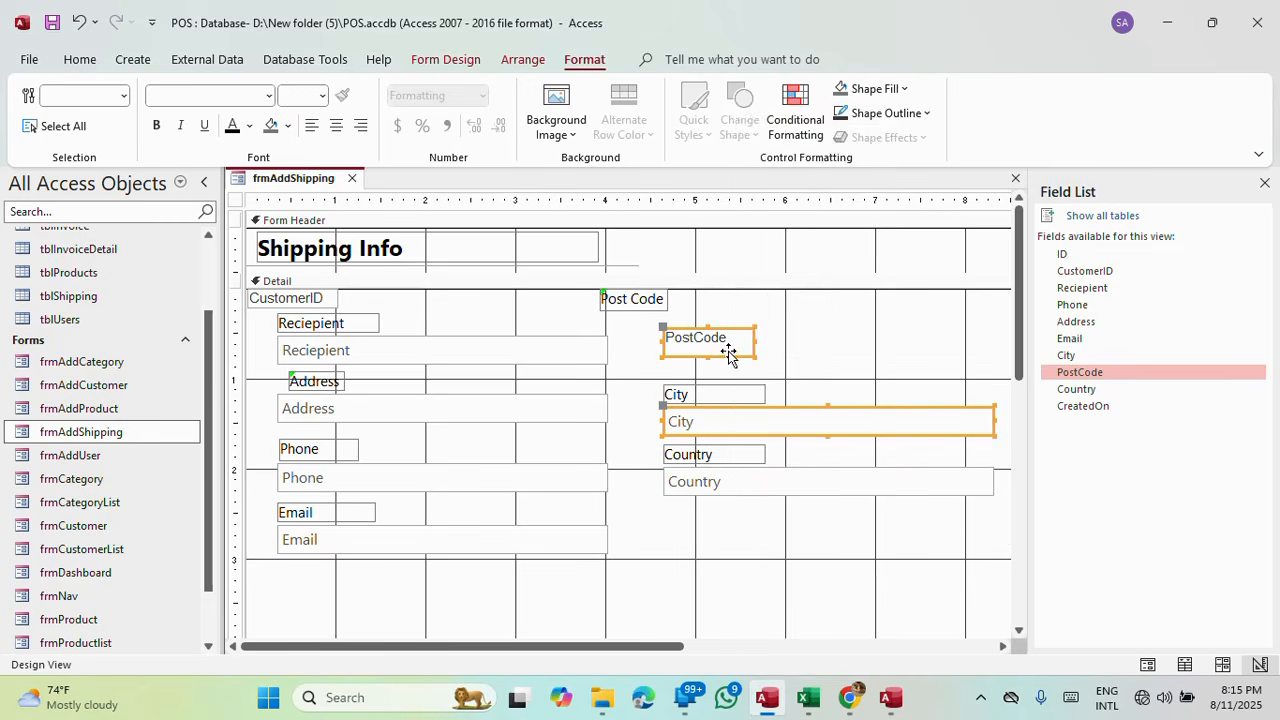
{"action": "right_click", "coordinate": [729, 349]}
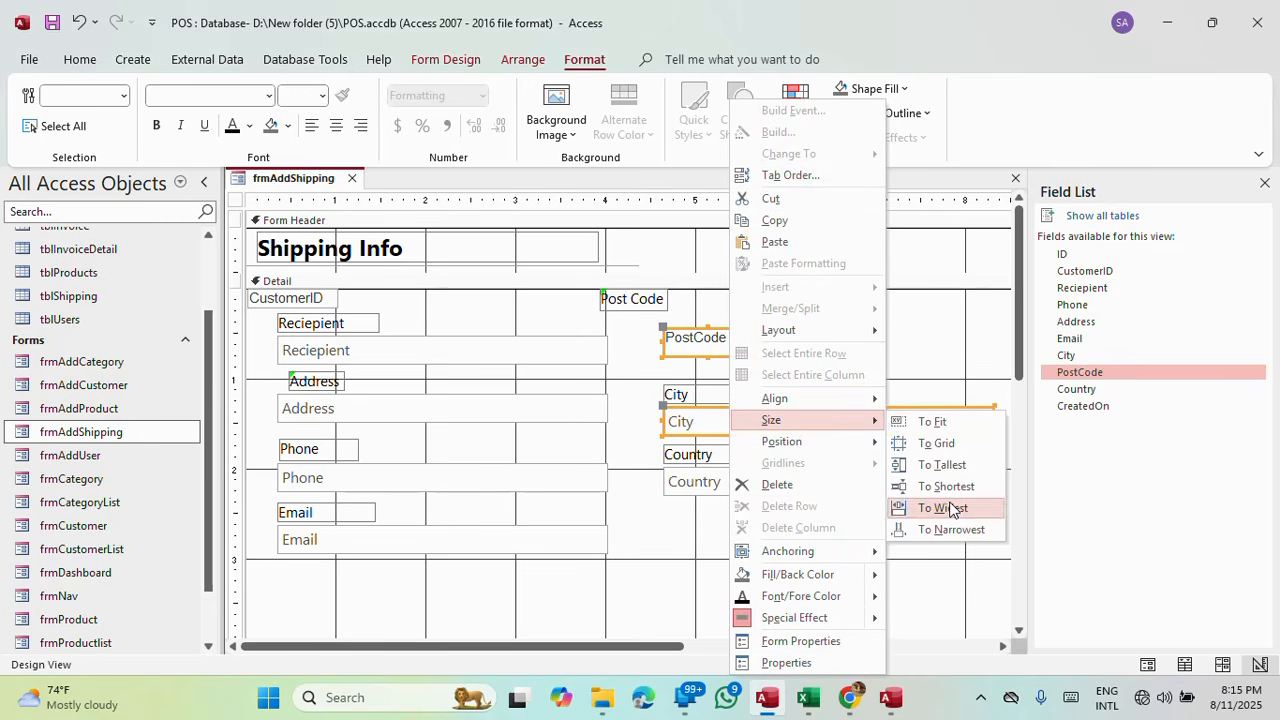
{"action": "left_click", "coordinate": [895, 507]}
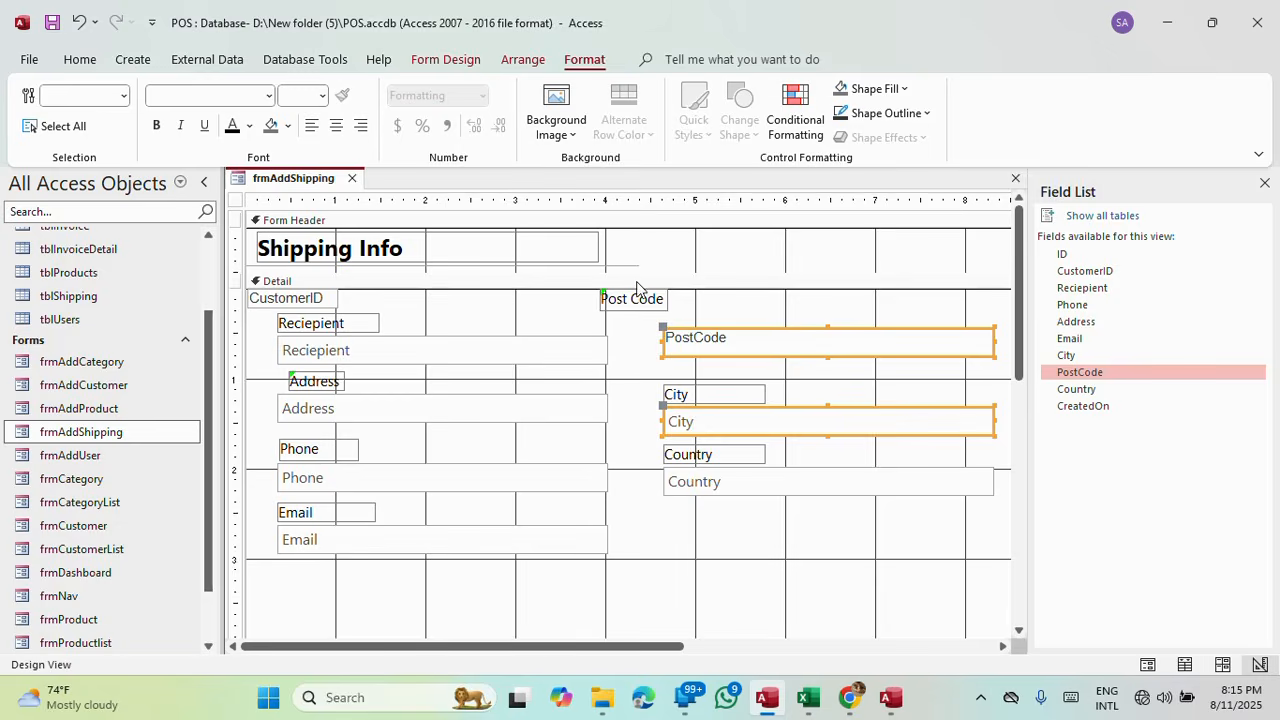
Copy the formatting of the City text box to the PostCode text box.
{"action": "left_click", "coordinate": [629, 363]}
{"action": "left_click", "coordinate": [757, 424]}
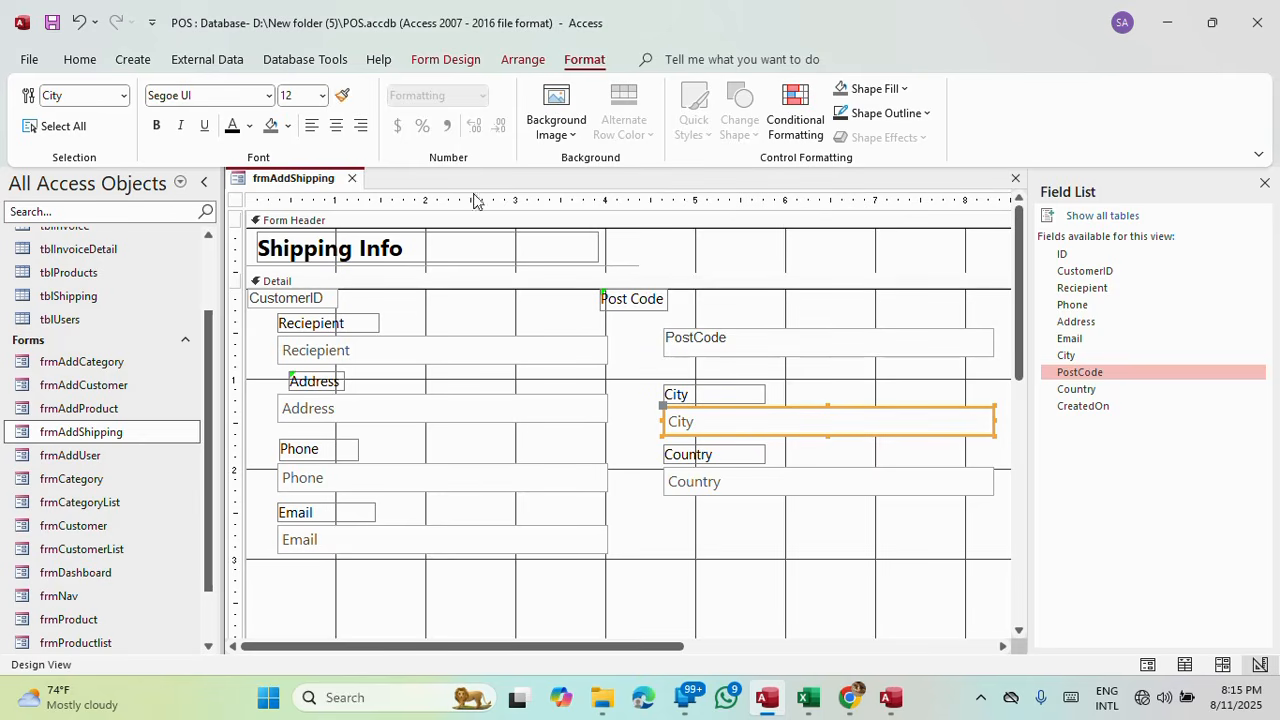
{"action": "left_click", "coordinate": [620, 314]}
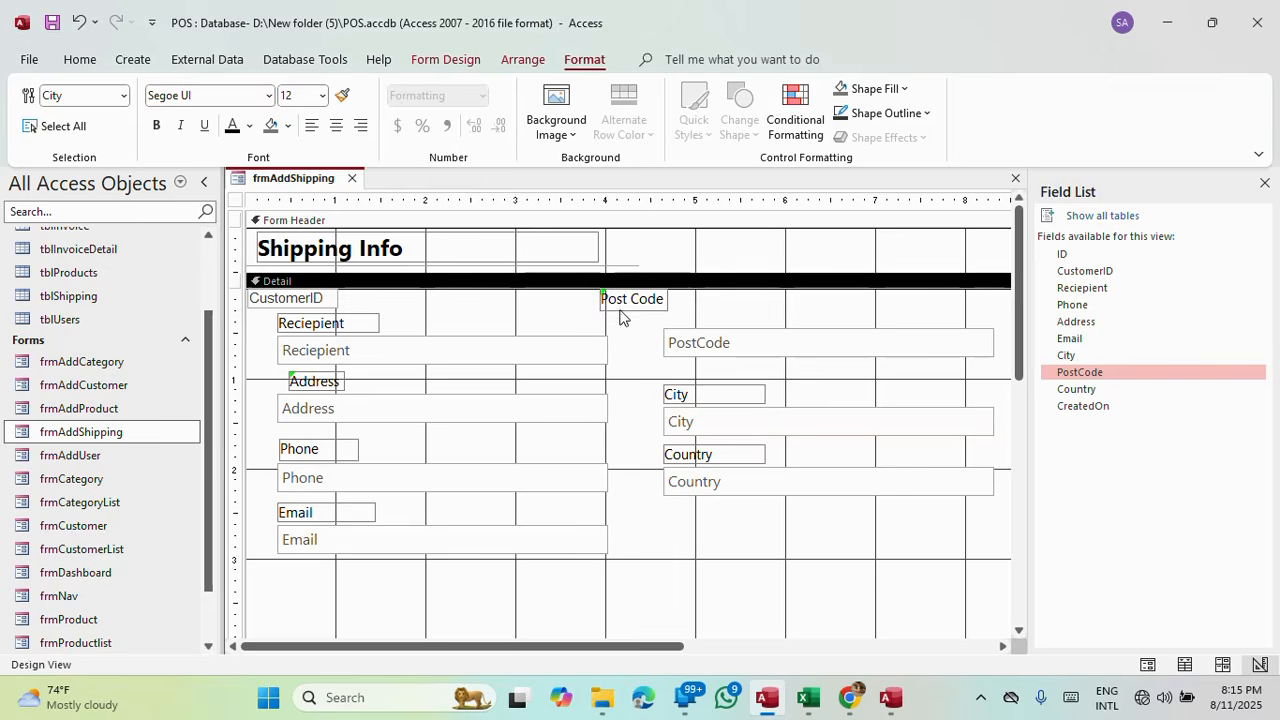
Move the Post Code label closer to its text box and bottom-align it with the Reciepient label.
{"action": "left_click_drag", "start_coordinate": [676, 312], "coordinate": [676, 312]}
{"action": "left_click", "coordinate": [364, 323]}
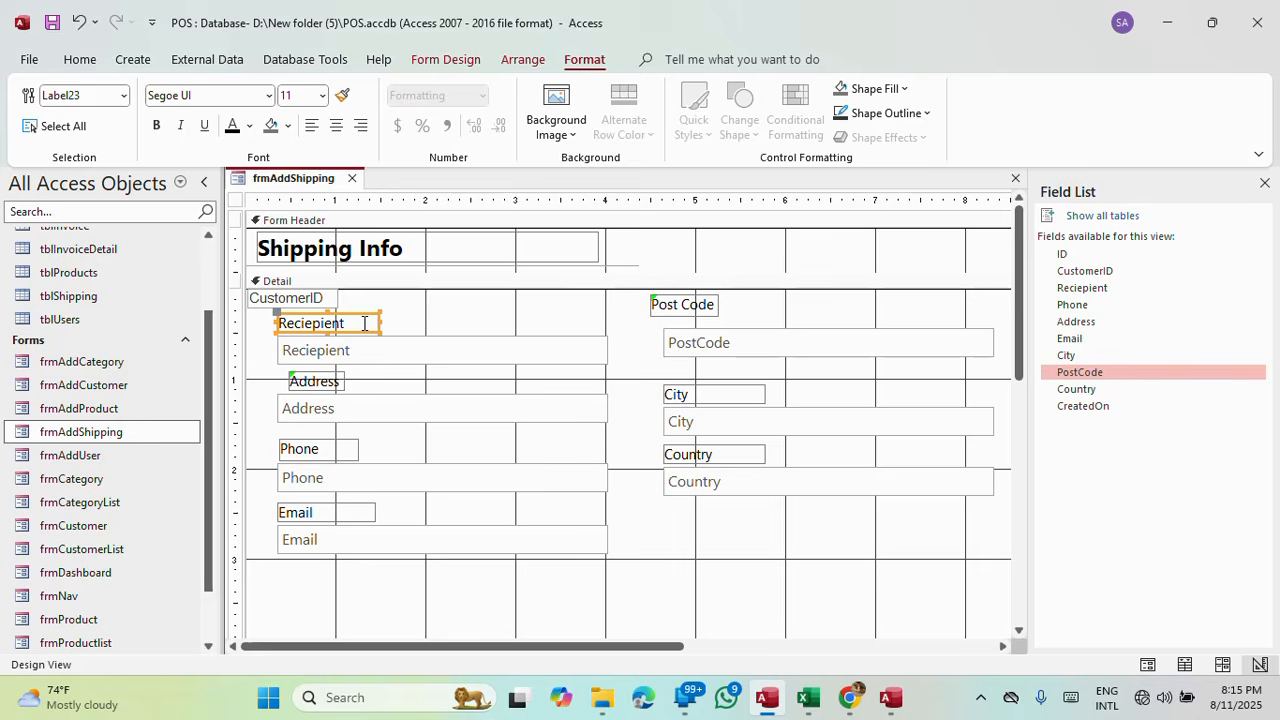
{"action": "left_click", "coordinate": [683, 316], "text": "shift"}
{"action": "right_click", "coordinate": [683, 316]}
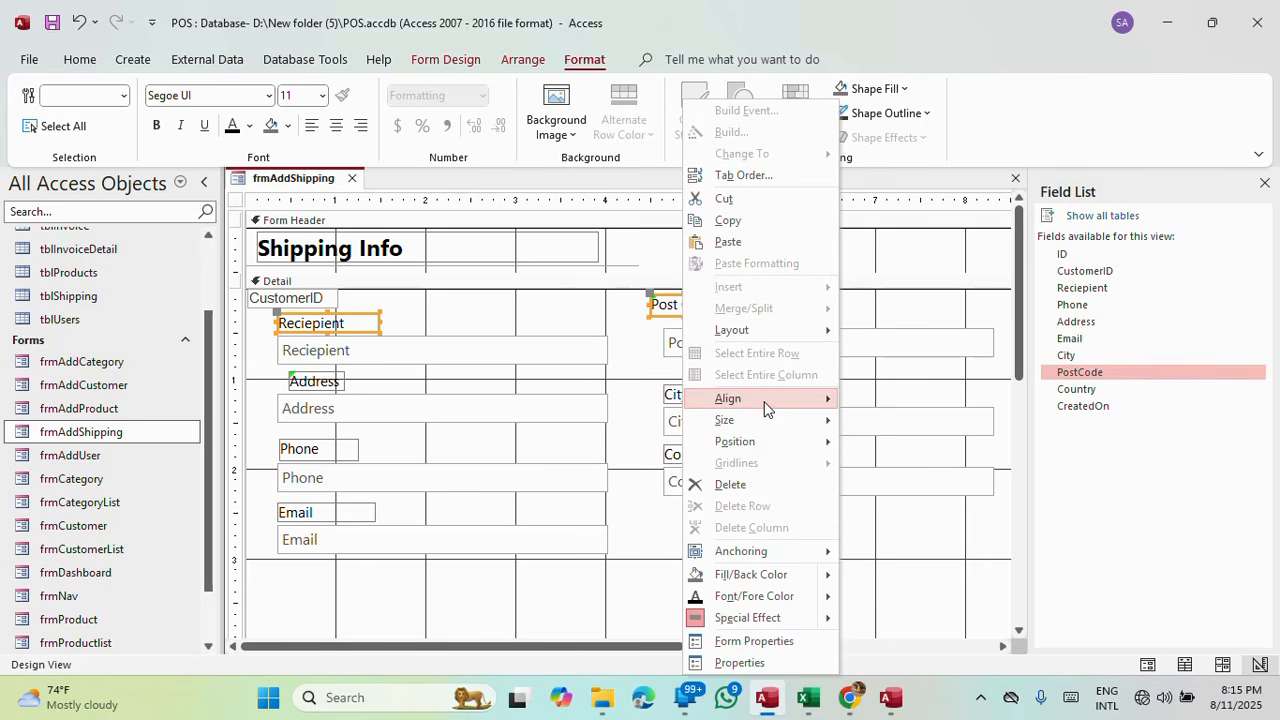
{"action": "mouse_move", "coordinate": [765, 408]}
{"action": "left_click", "coordinate": [882, 448]}
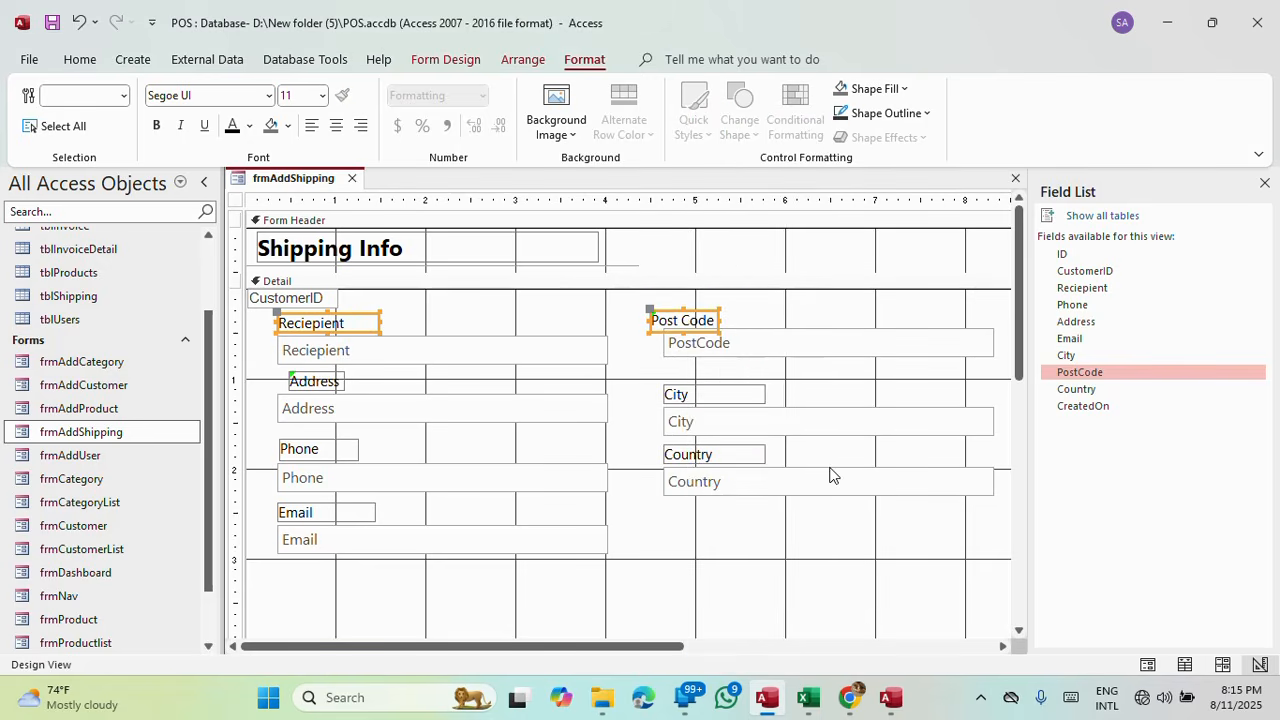
{"action": "left_click", "coordinate": [636, 396]}
Try to top-align the Reciepient and PostCode text boxes.
{"action": "left_click", "coordinate": [571, 349]}
{"action": "left_click", "coordinate": [714, 346], "text": "shift"}
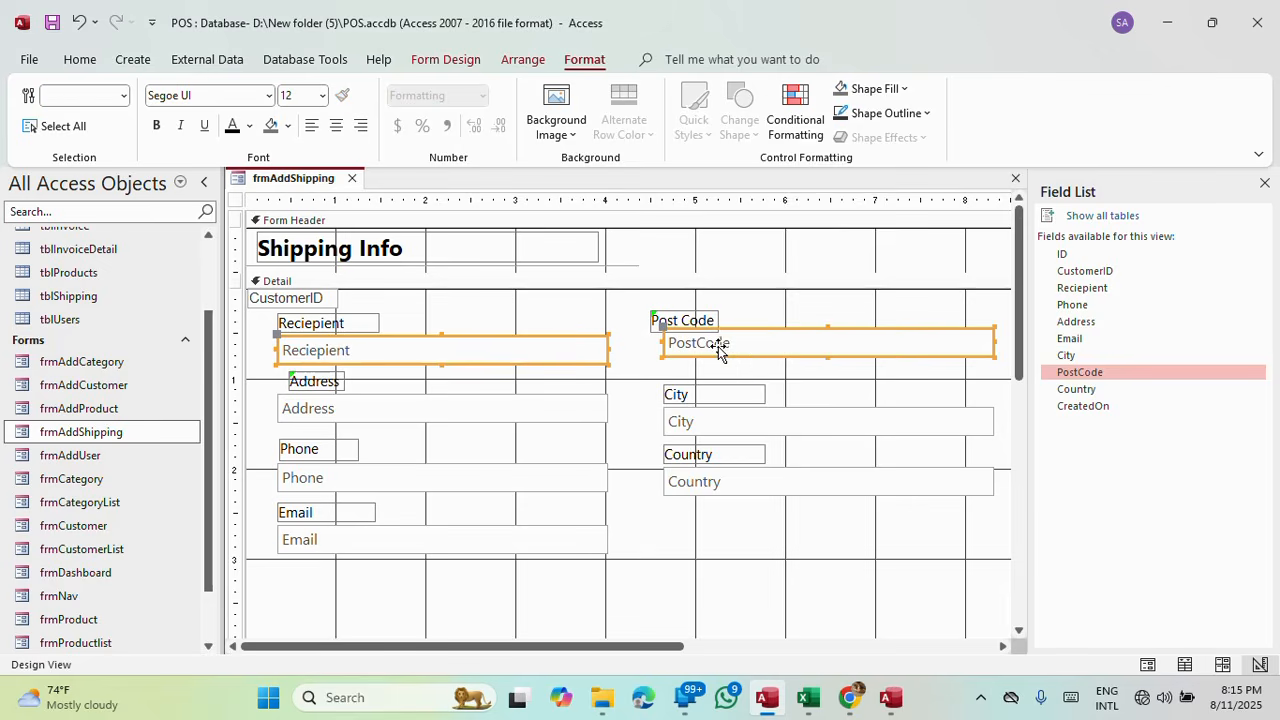
{"action": "right_click", "coordinate": [718, 346]}
{"action": "mouse_move", "coordinate": [792, 402]}
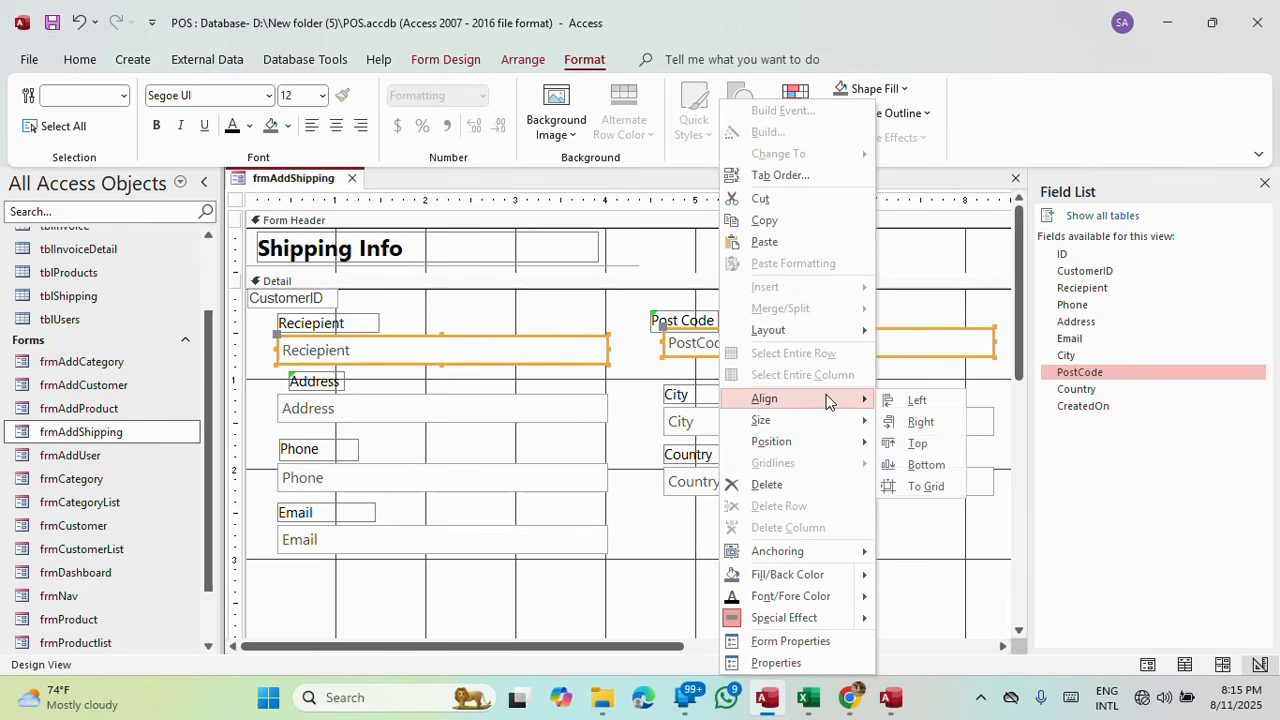
{"action": "left_click", "coordinate": [904, 445]}
{"action": "right_click", "coordinate": [737, 352]}
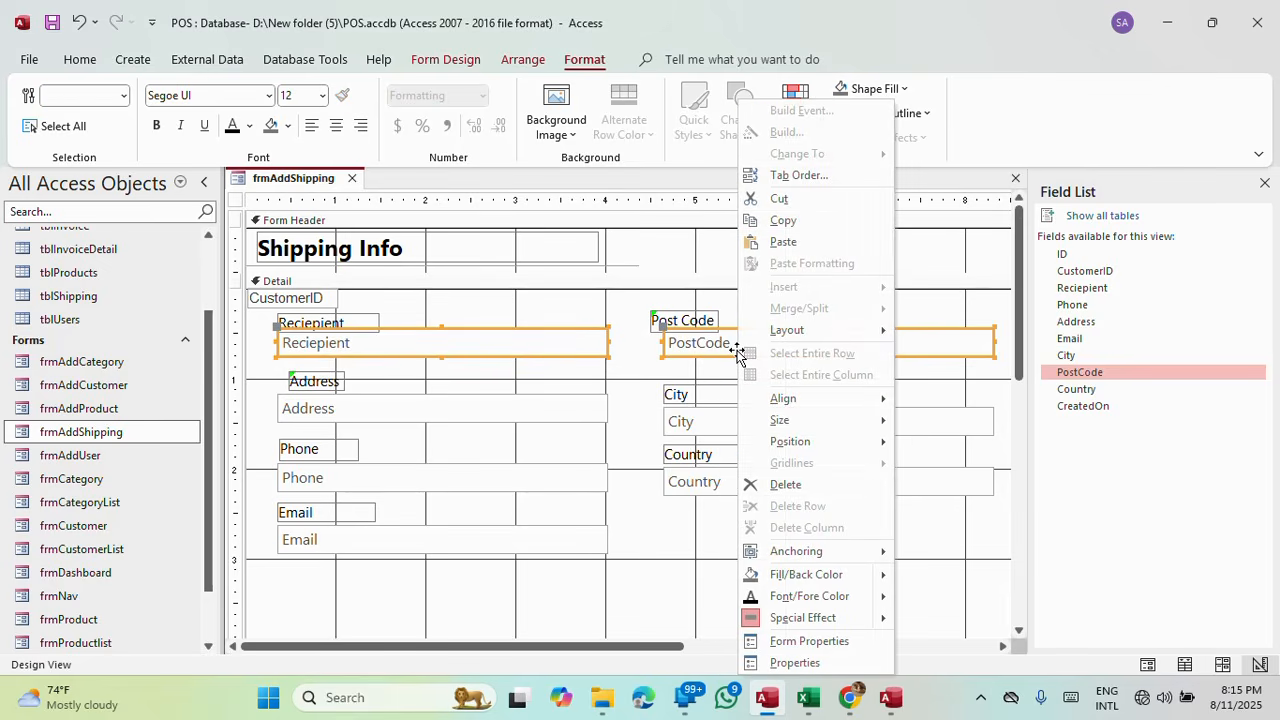
{"action": "left_click", "coordinate": [634, 379]}
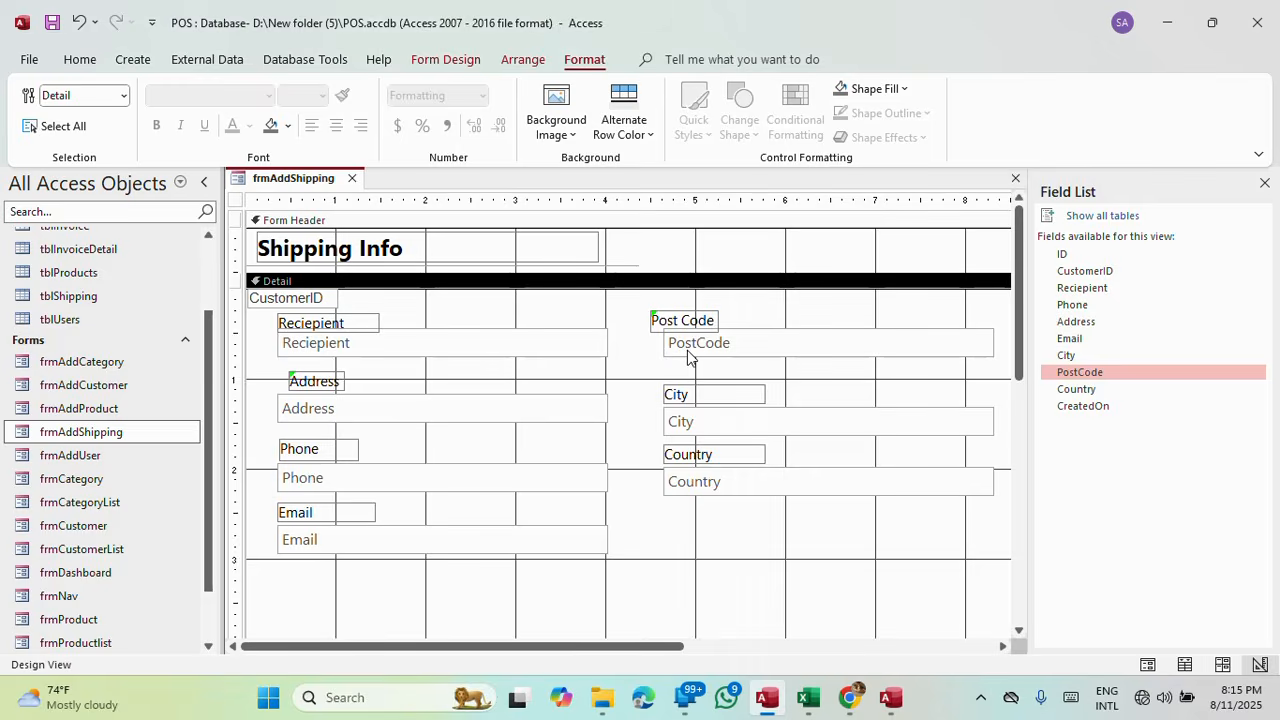
{"action": "key", "text": "ctrl+z"}
Bottom-align the PostCode text box with the Reciepient text box.
{"action": "left_click", "coordinate": [596, 354]}
{"action": "left_click", "coordinate": [731, 344], "text": "shift"}
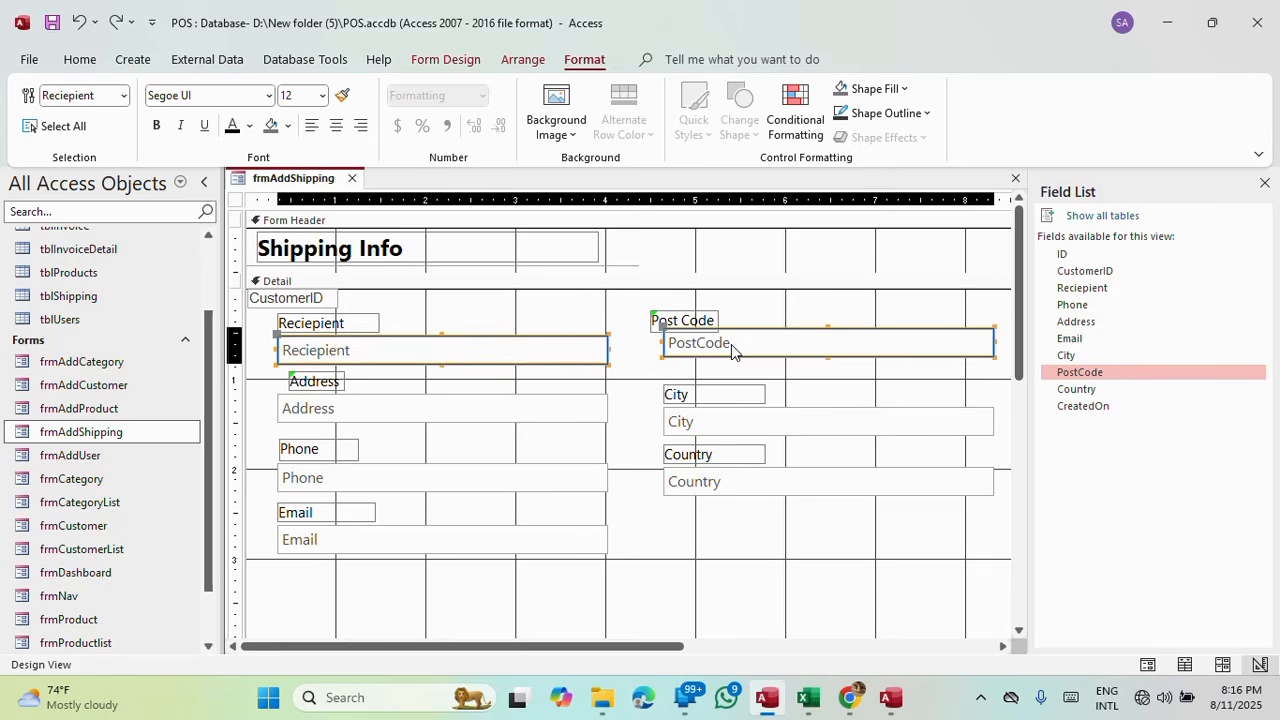
{"action": "right_click", "coordinate": [731, 344]}
{"action": "mouse_move", "coordinate": [843, 398]}
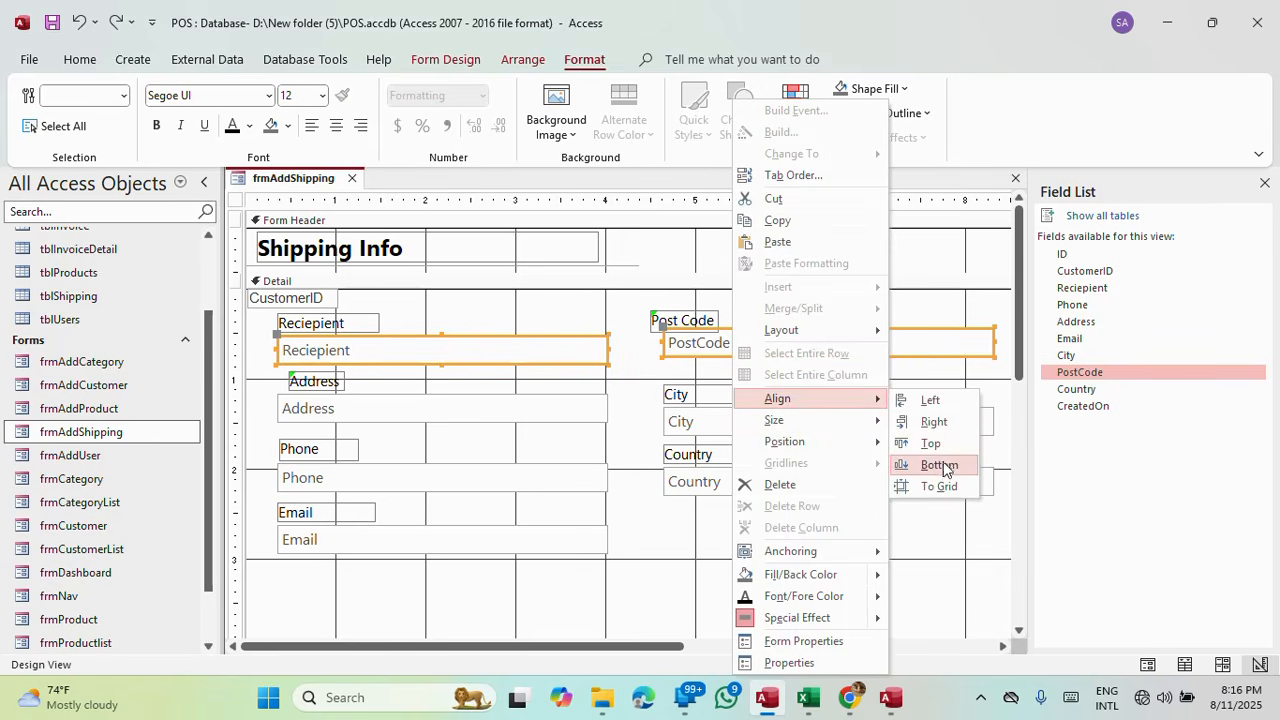
{"action": "left_click", "coordinate": [945, 466]}
{"action": "left_click", "coordinate": [638, 410]}
Move the Address label and text box slightly down, and left-align all labels and text boxes from Reciepient to Email.
{"action": "left_click", "coordinate": [316, 382]}
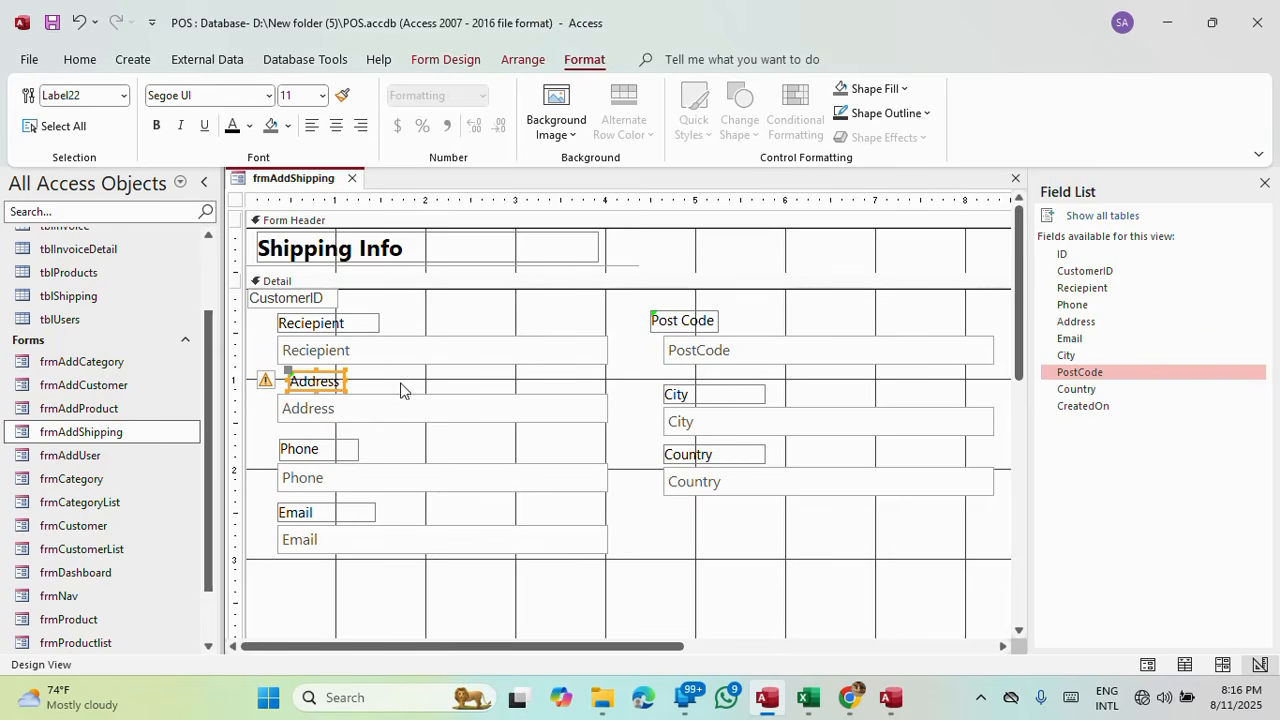
{"action": "left_click_drag", "start_coordinate": [402, 384], "coordinate": [327, 401]}
{"action": "left_click", "coordinate": [330, 582]}
{"action": "left_click_drag", "start_coordinate": [330, 582], "coordinate": [302, 322]}
{"action": "right_click", "coordinate": [304, 415]}
{"action": "mouse_move", "coordinate": [425, 410]}
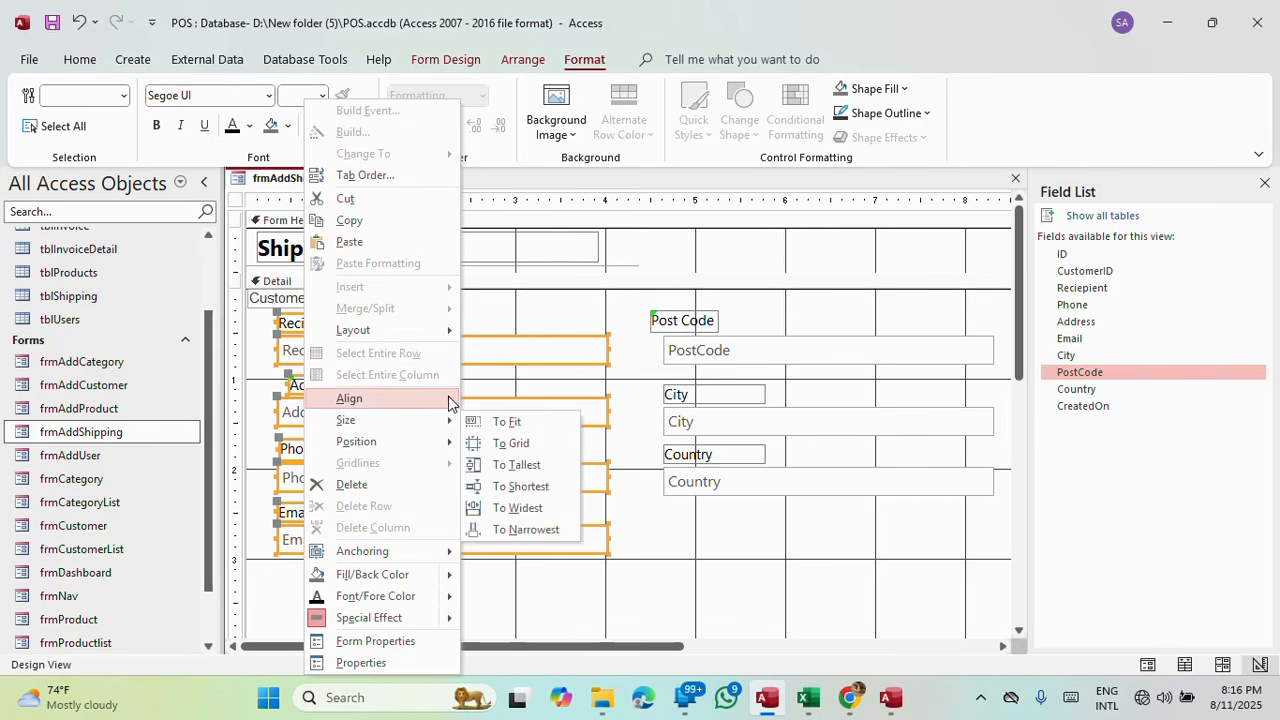
{"action": "left_click", "coordinate": [542, 398]}
Left-align the Post Code, City and Country labels and text boxes, and nudge them all slightly to the right.
{"action": "left_click_drag", "start_coordinate": [712, 549], "coordinate": [650, 316]}
{"action": "right_click", "coordinate": [717, 383]}
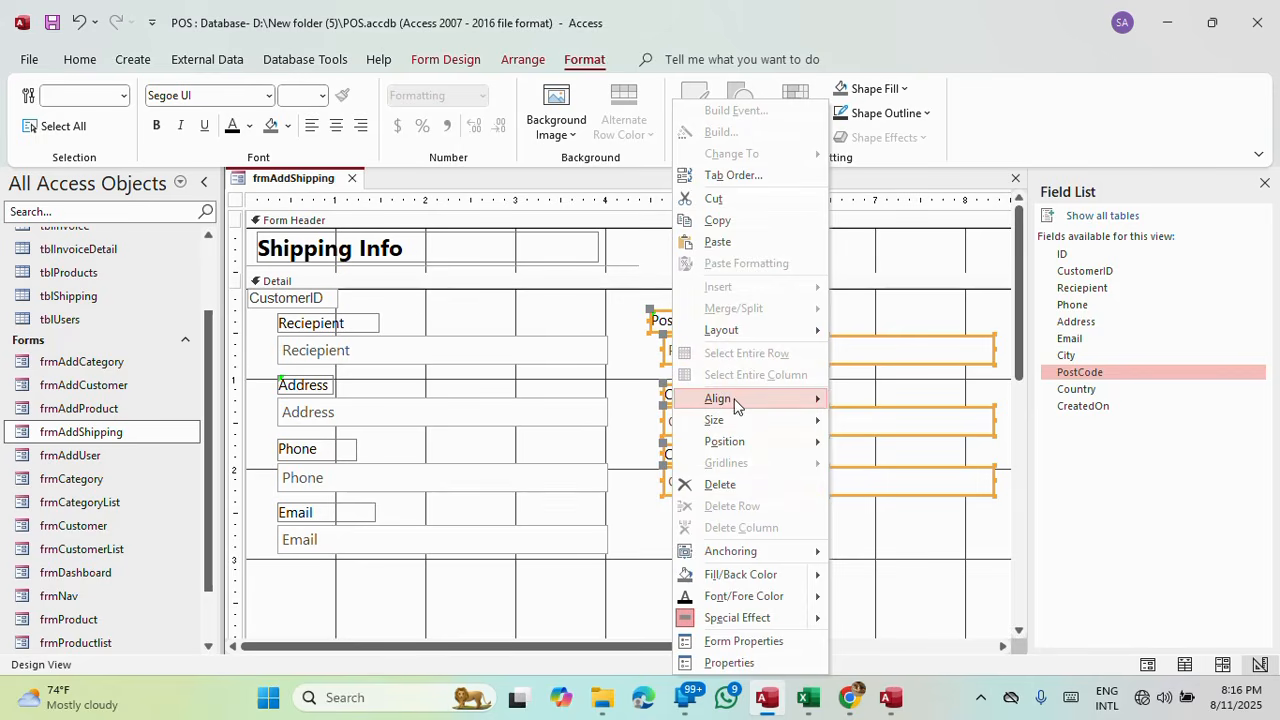
{"action": "mouse_move", "coordinate": [720, 398]}
{"action": "left_click", "coordinate": [866, 399]}
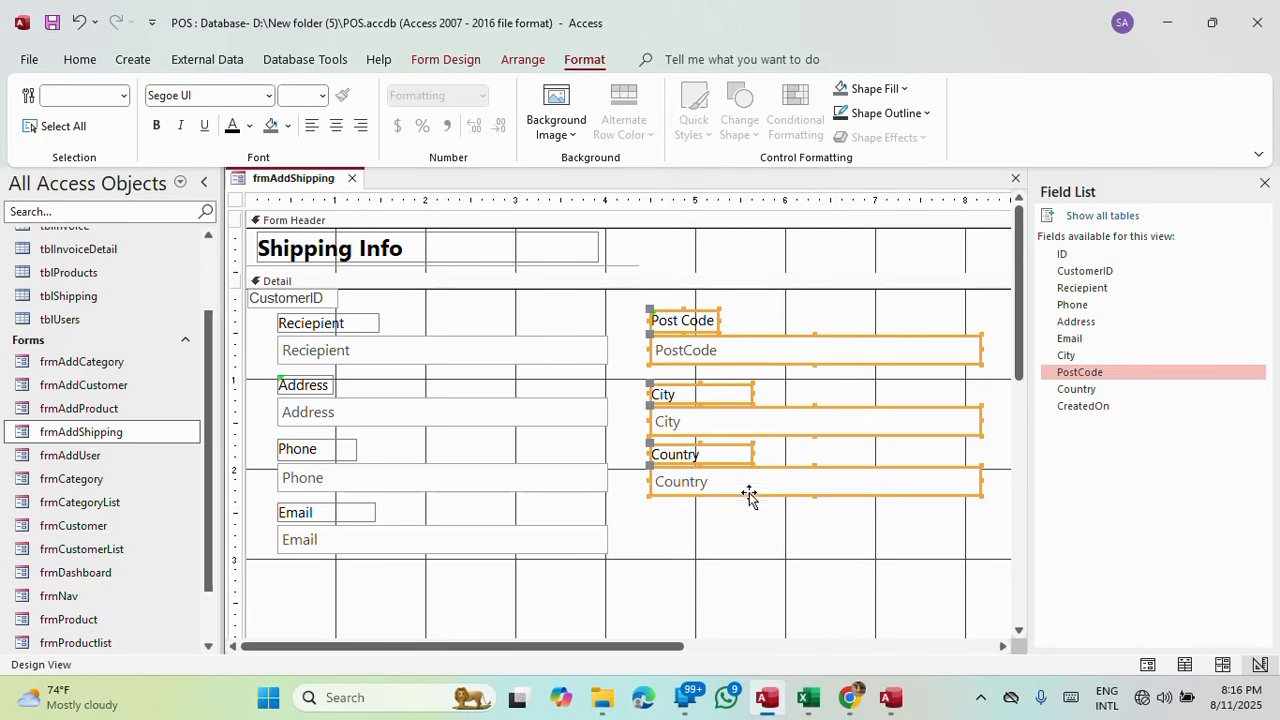
{"action": "key", "text": "Right"}
{"action": "key", "text": "Right"}
{"action": "key", "text": "Right"}
{"action": "left_click", "coordinate": [749, 529]}
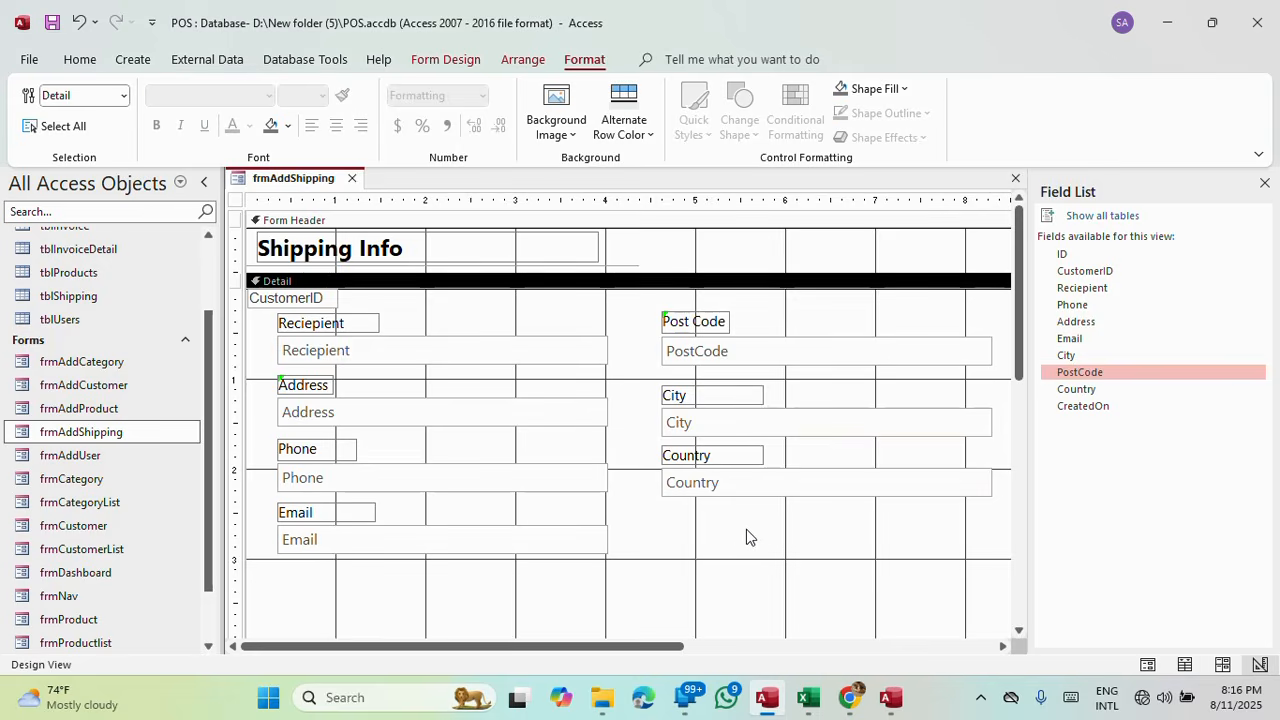
Size the Phone and Country labels to the tallest and align them to the top.
{"action": "left_click", "coordinate": [305, 457]}
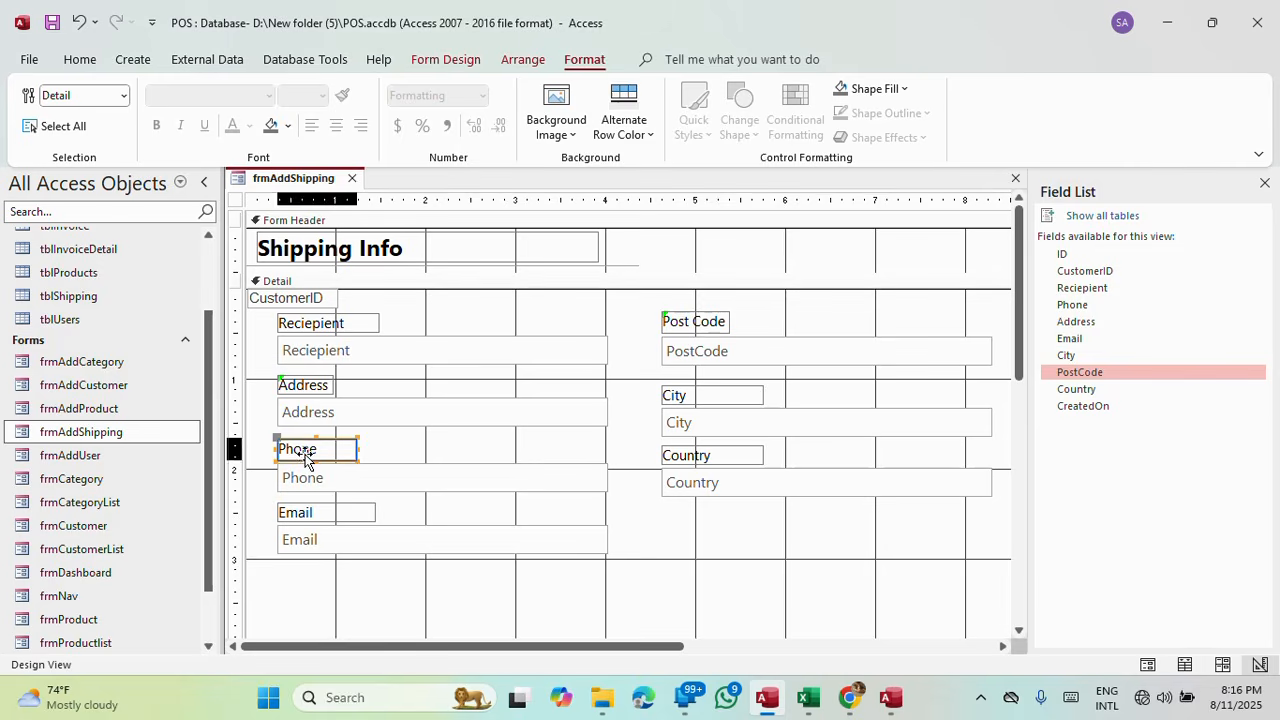
{"action": "left_click", "coordinate": [712, 458], "text": "shift"}
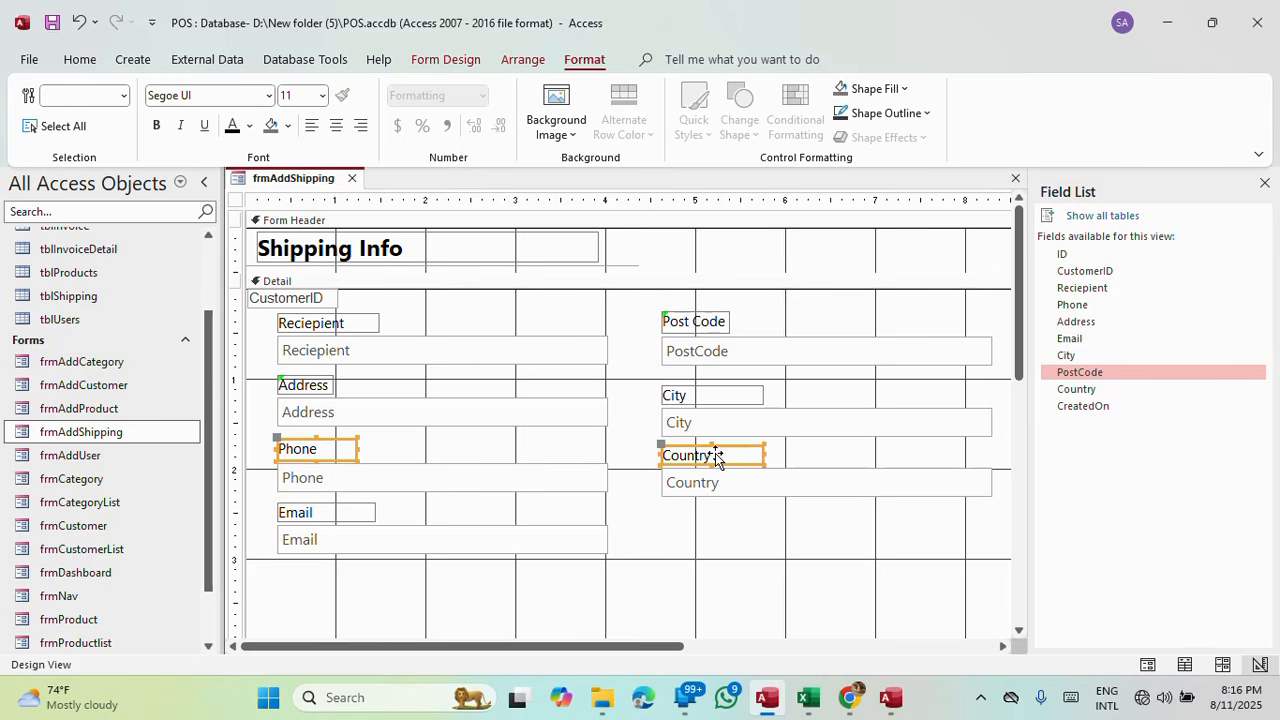
{"action": "right_click", "coordinate": [716, 459]}
{"action": "mouse_move", "coordinate": [780, 421]}
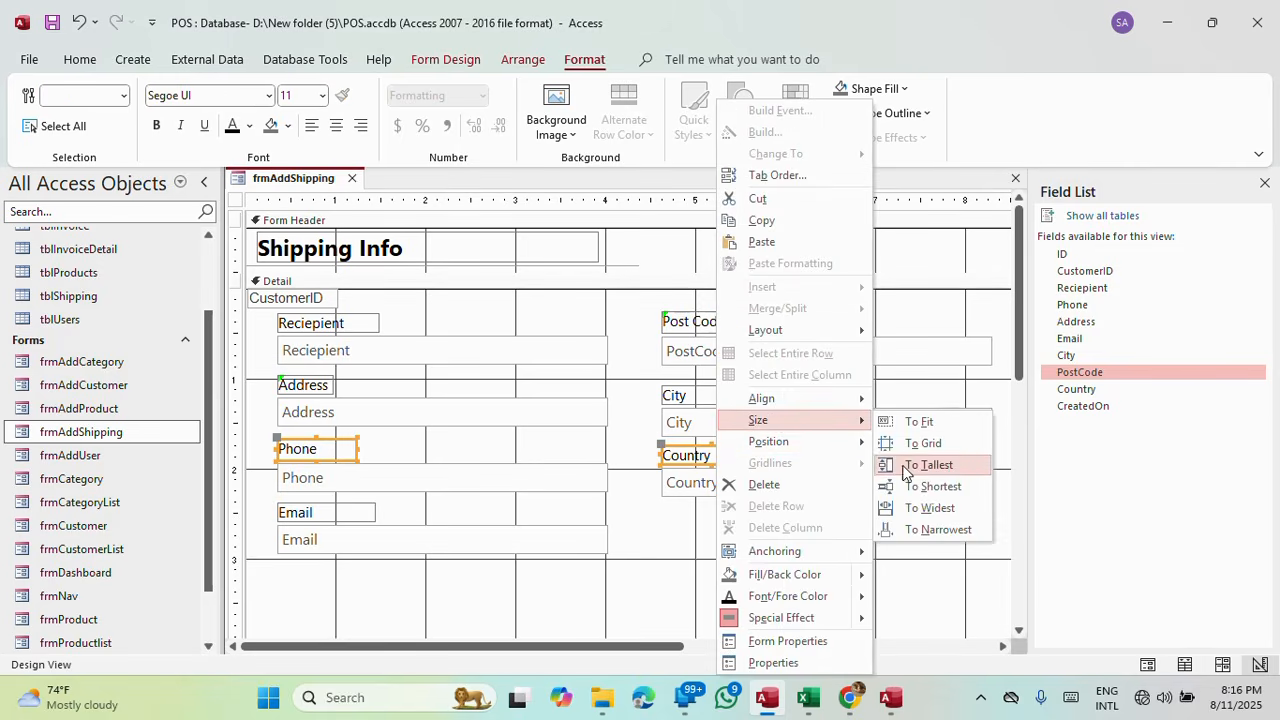
{"action": "left_click", "coordinate": [906, 465]}
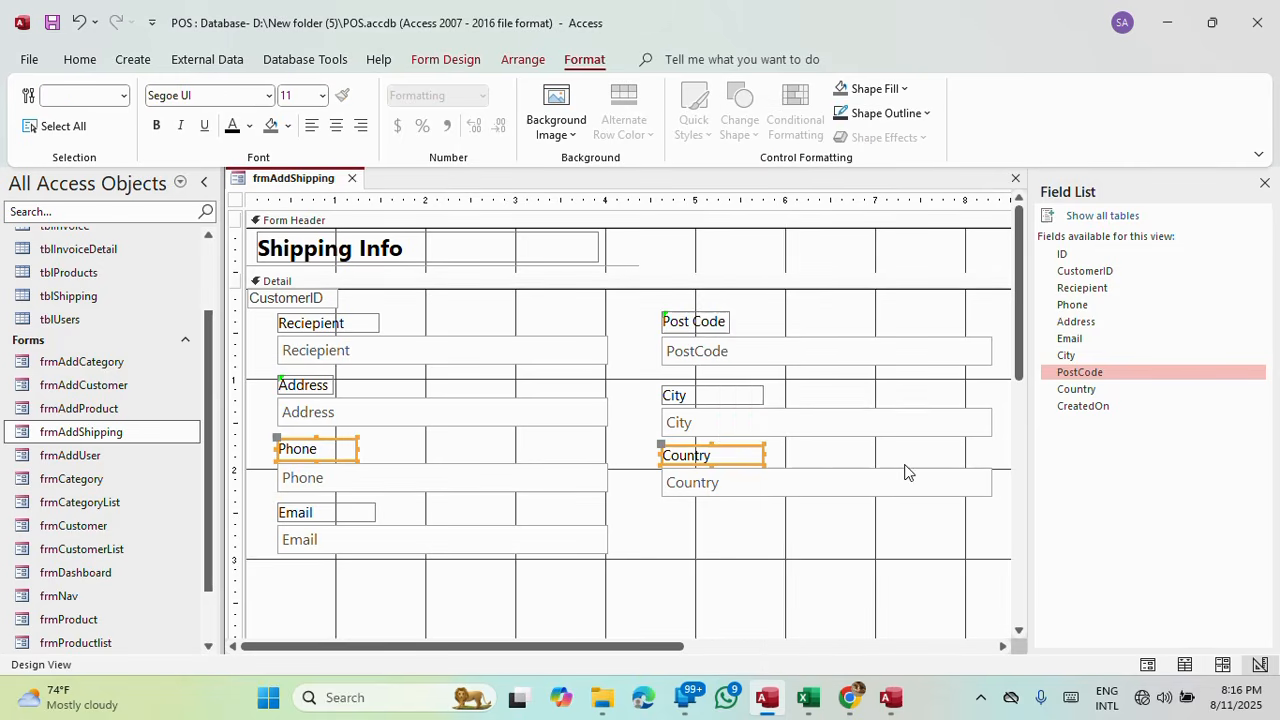
{"action": "right_click", "coordinate": [730, 459]}
{"action": "mouse_move", "coordinate": [835, 398]}
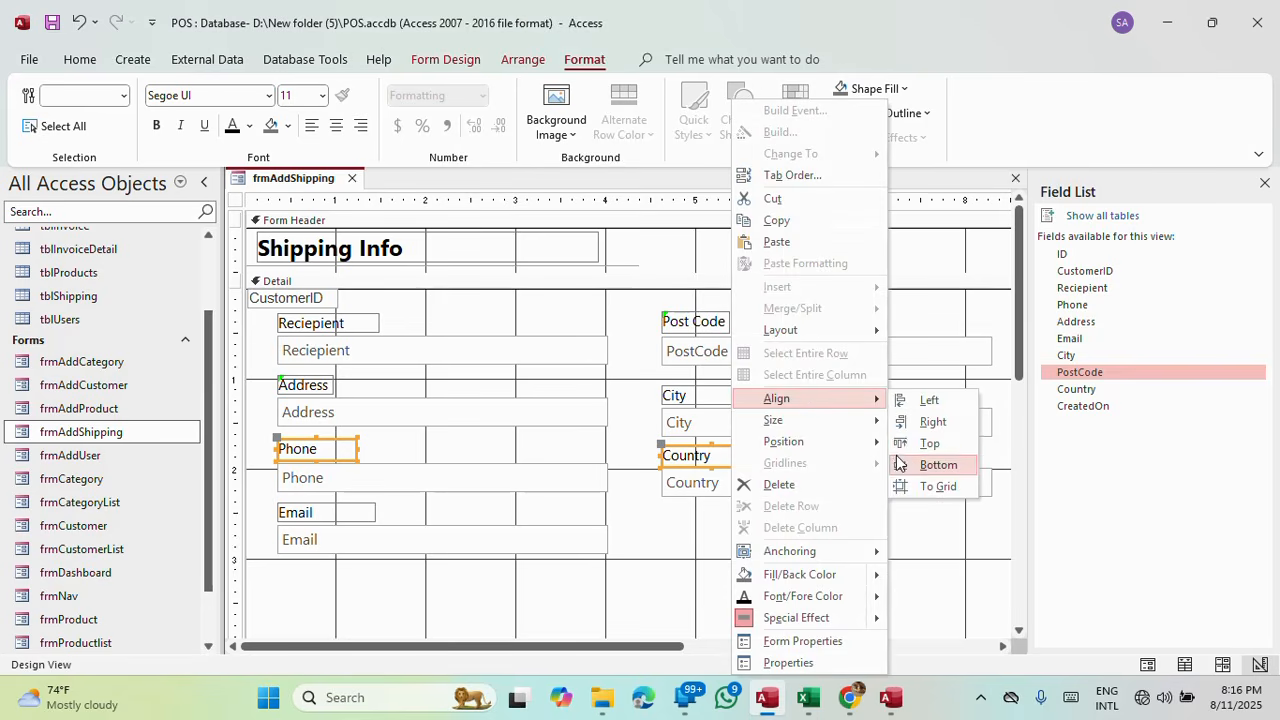
{"action": "left_click", "coordinate": [908, 444]}
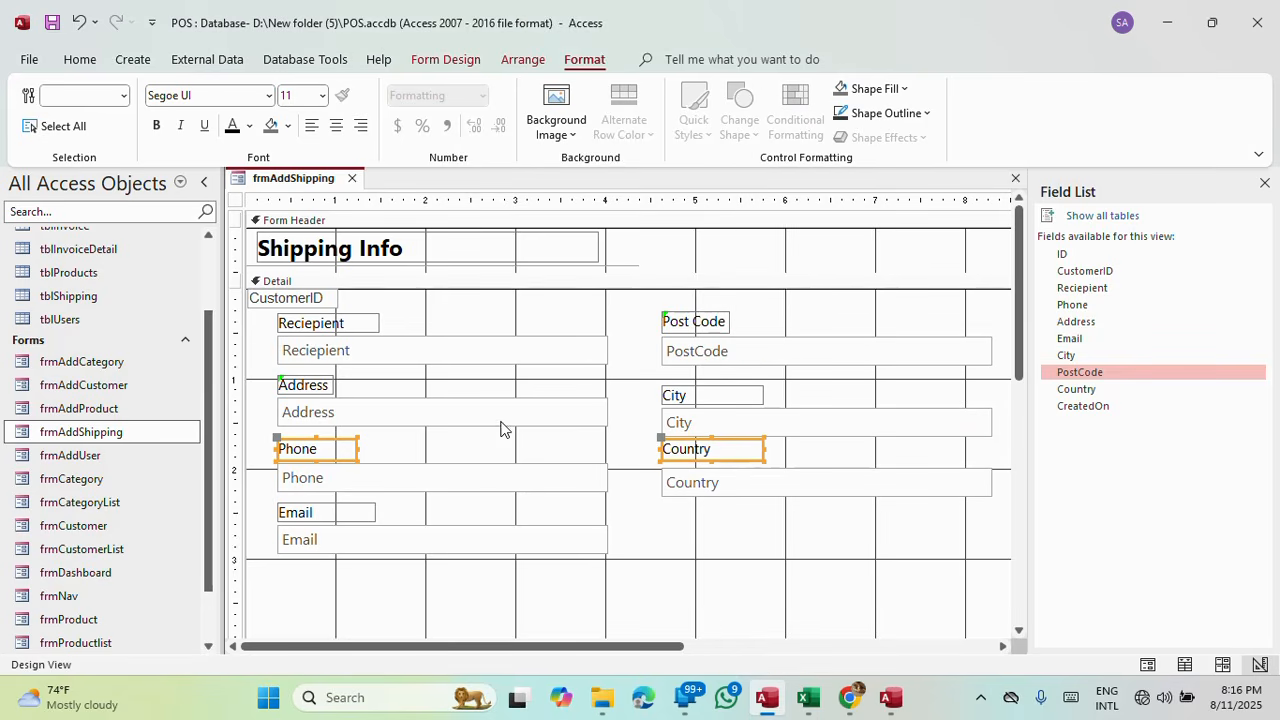
Size the Address and City labels to the tallest and align them to the top.
{"action": "left_click", "coordinate": [308, 388]}
{"action": "left_click", "coordinate": [710, 398], "text": "shift"}
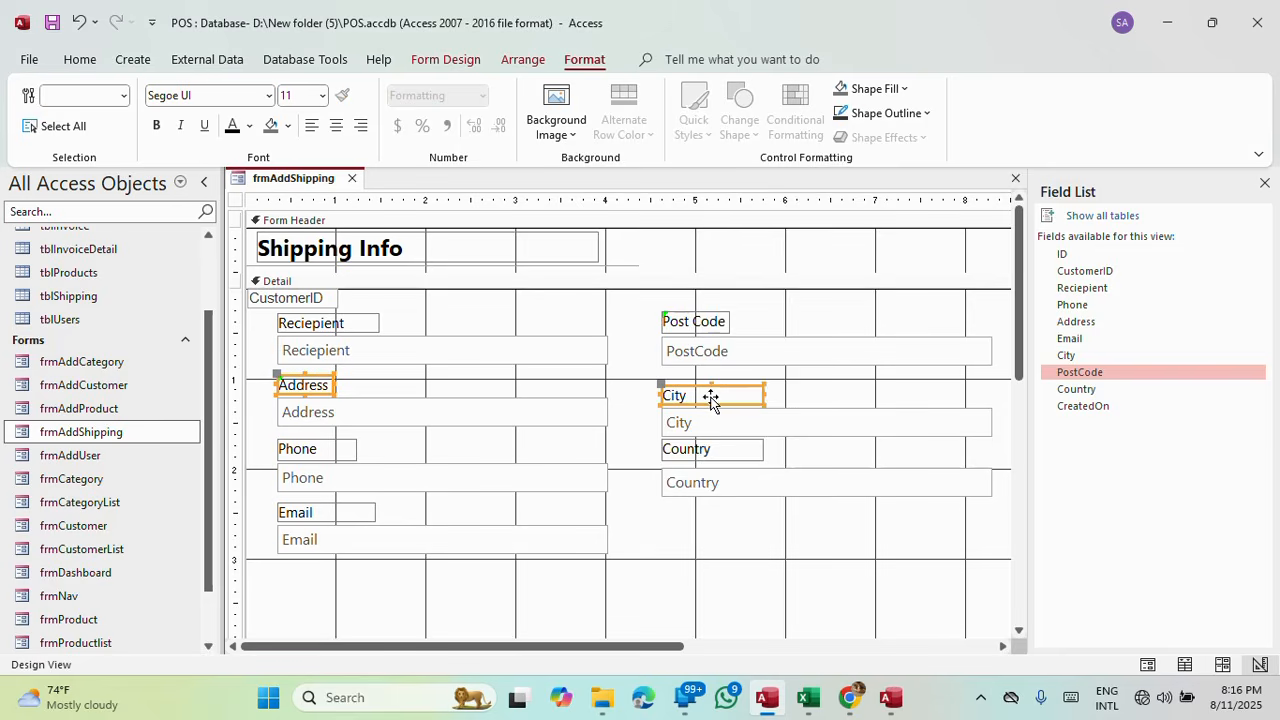
{"action": "right_click", "coordinate": [712, 399]}
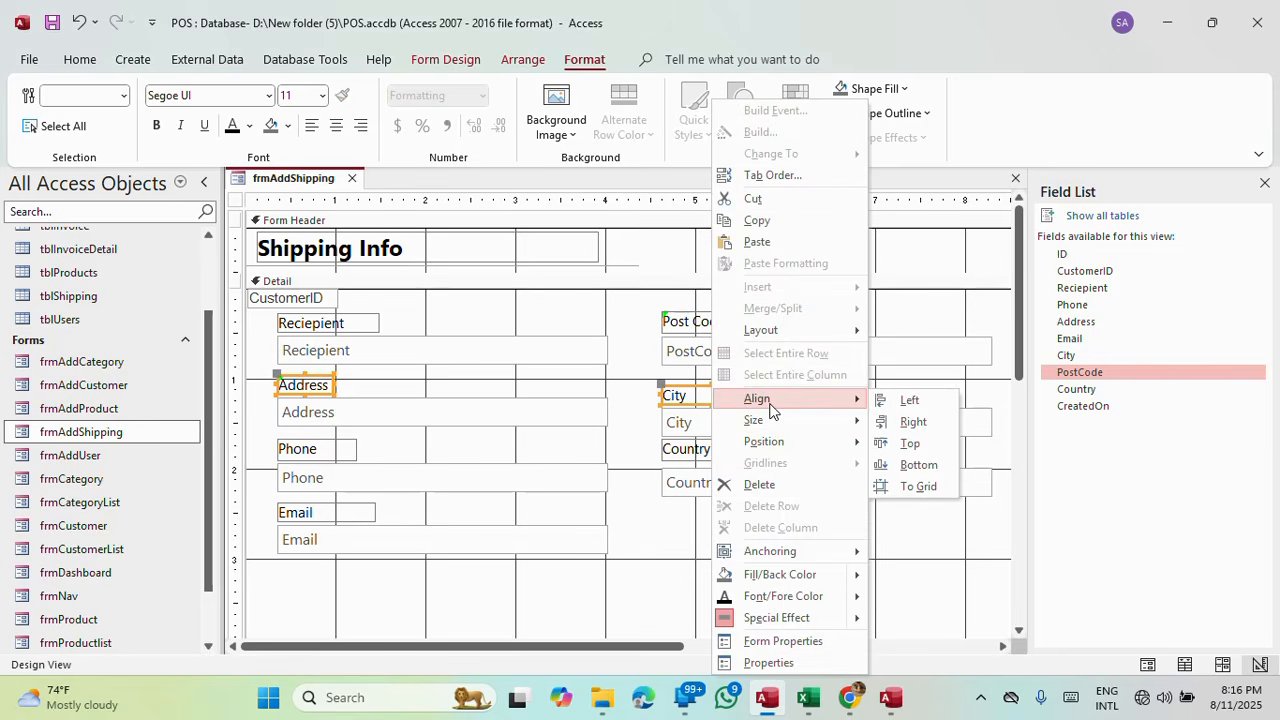
{"action": "mouse_move", "coordinate": [765, 421]}
{"action": "left_click", "coordinate": [940, 467]}
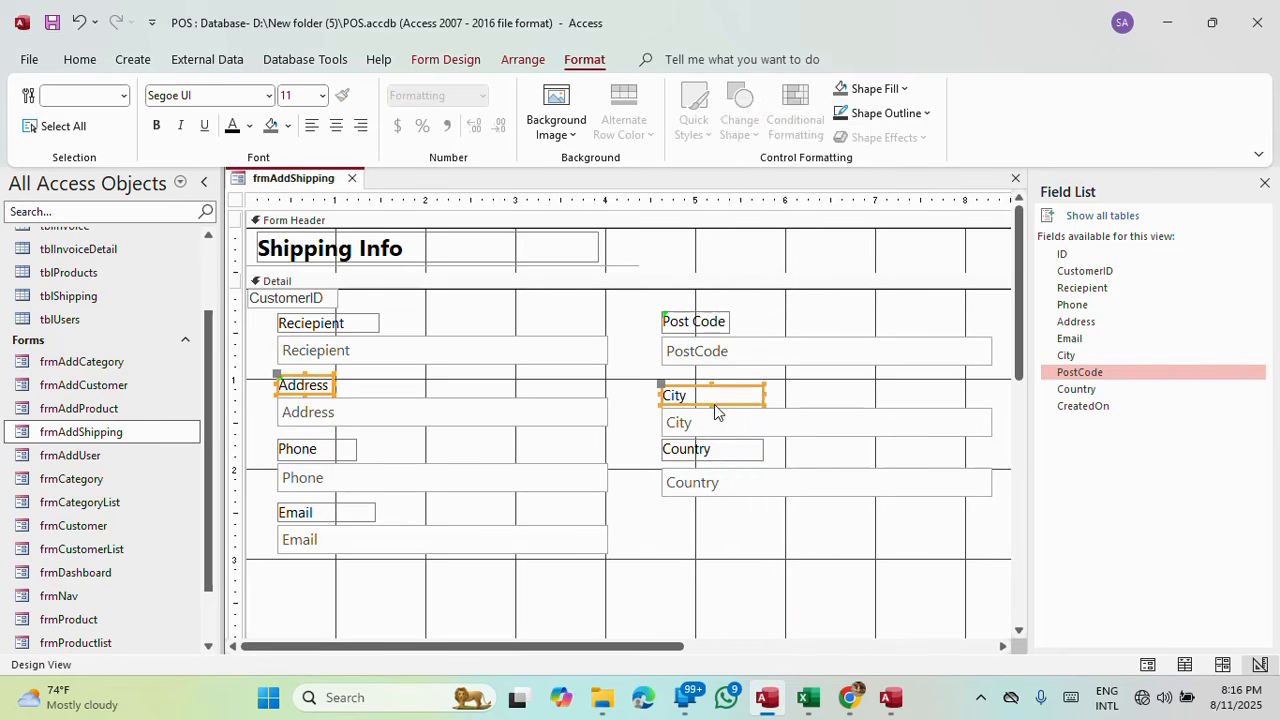
{"action": "mouse_move", "coordinate": [790, 399]}
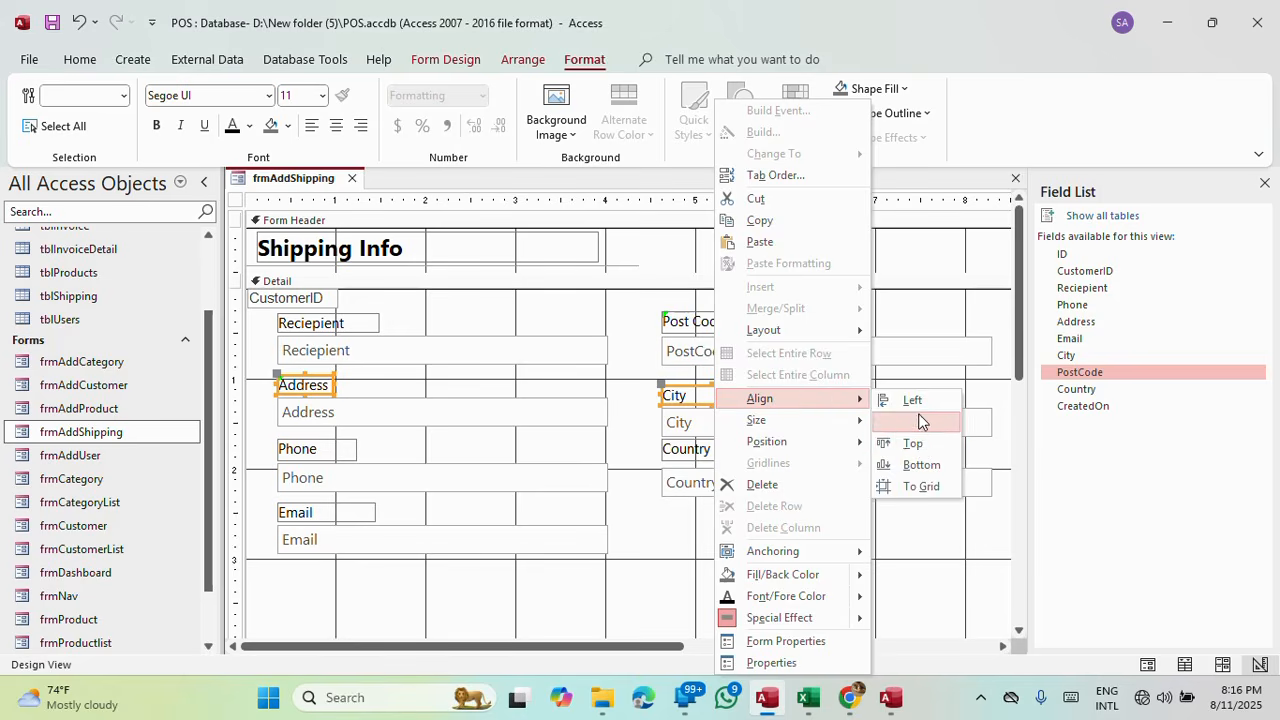
{"action": "left_click", "coordinate": [913, 443]}
Top-align the City text box with the Address text box.
{"action": "left_click", "coordinate": [557, 420]}
{"action": "left_click", "coordinate": [723, 431], "text": "shift"}
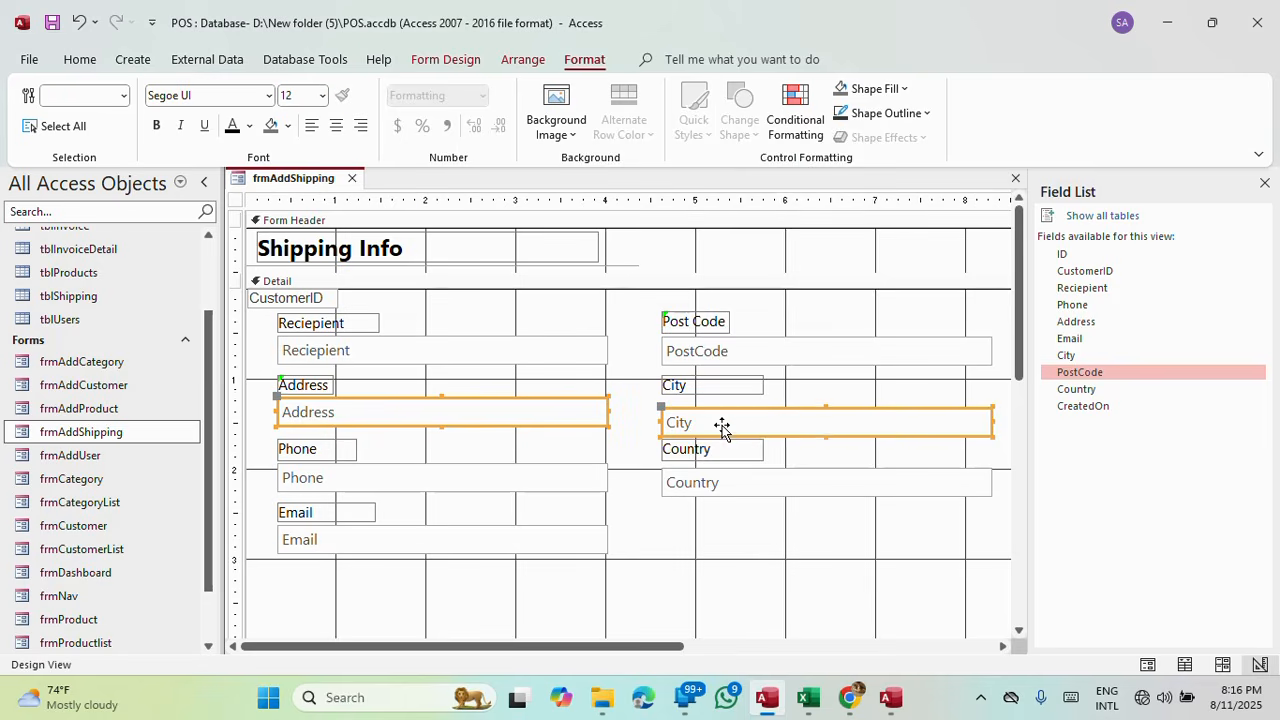
{"action": "right_click", "coordinate": [723, 431]}
{"action": "mouse_move", "coordinate": [833, 399]}
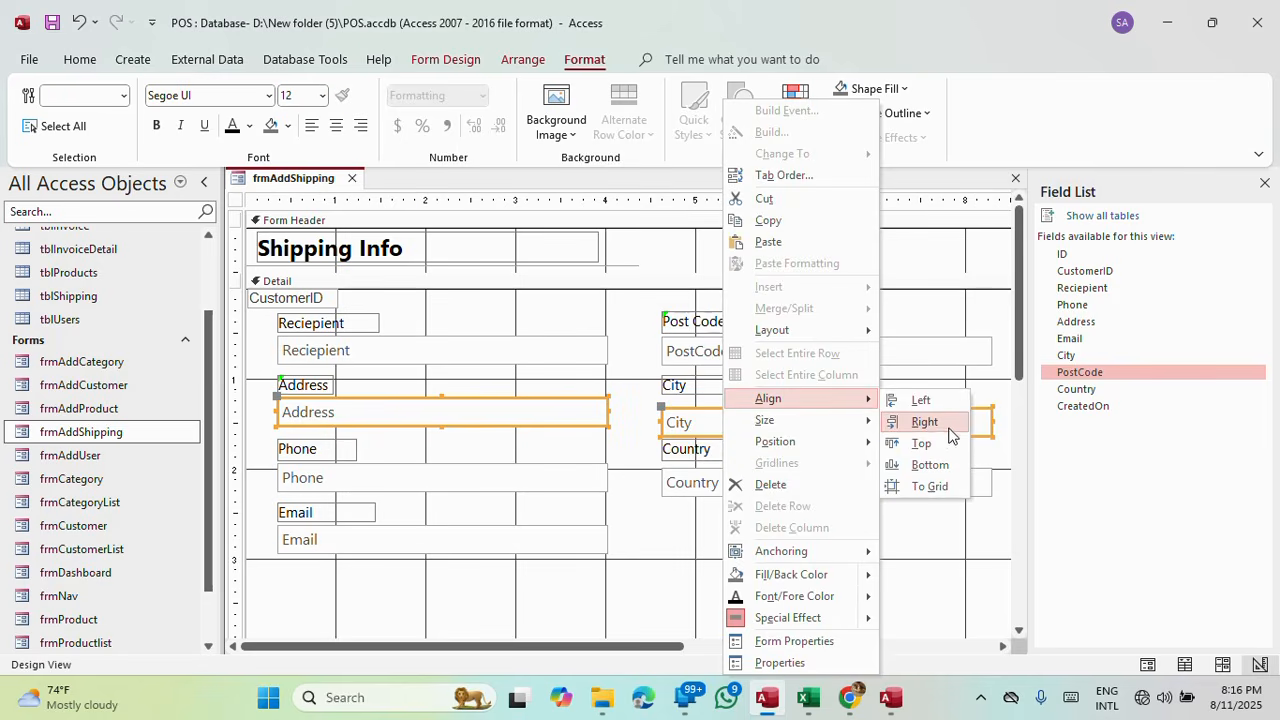
{"action": "left_click", "coordinate": [939, 443]}
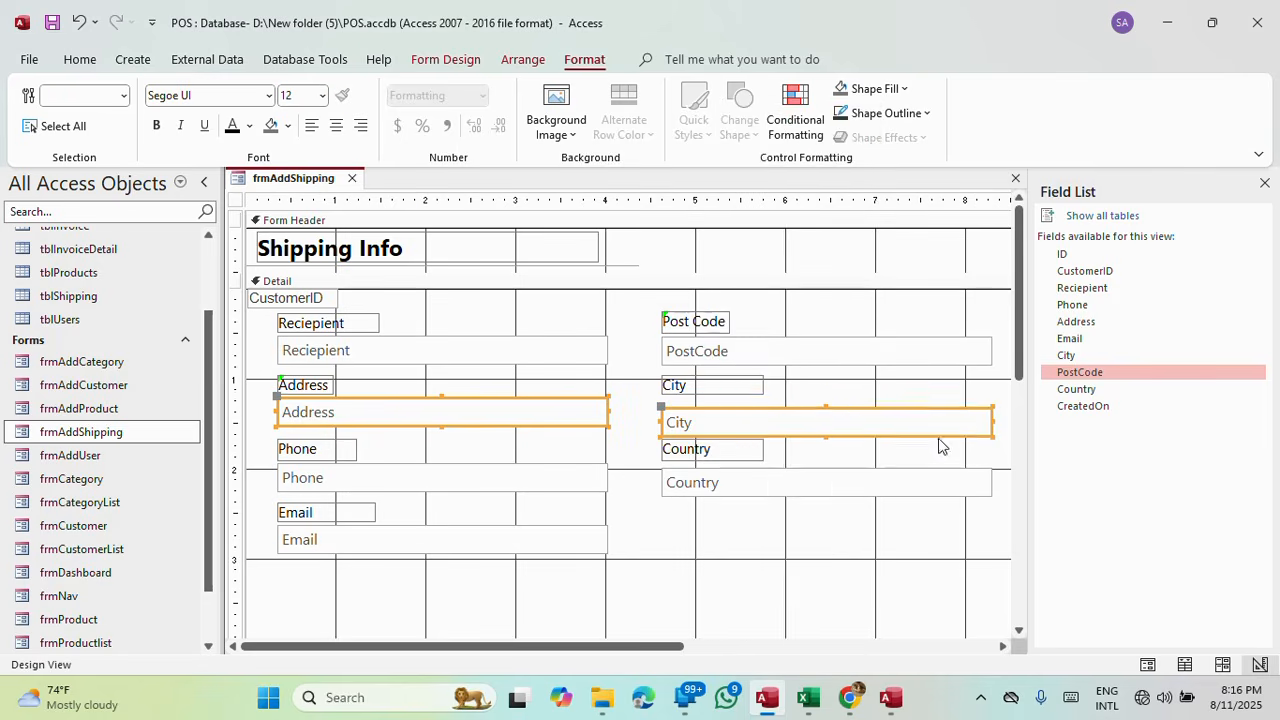
Top-align the Country text box with the Phone text box.
{"action": "left_click", "coordinate": [340, 452]}
{"action": "left_click", "coordinate": [563, 487]}
{"action": "left_click", "coordinate": [745, 482], "text": "shift"}
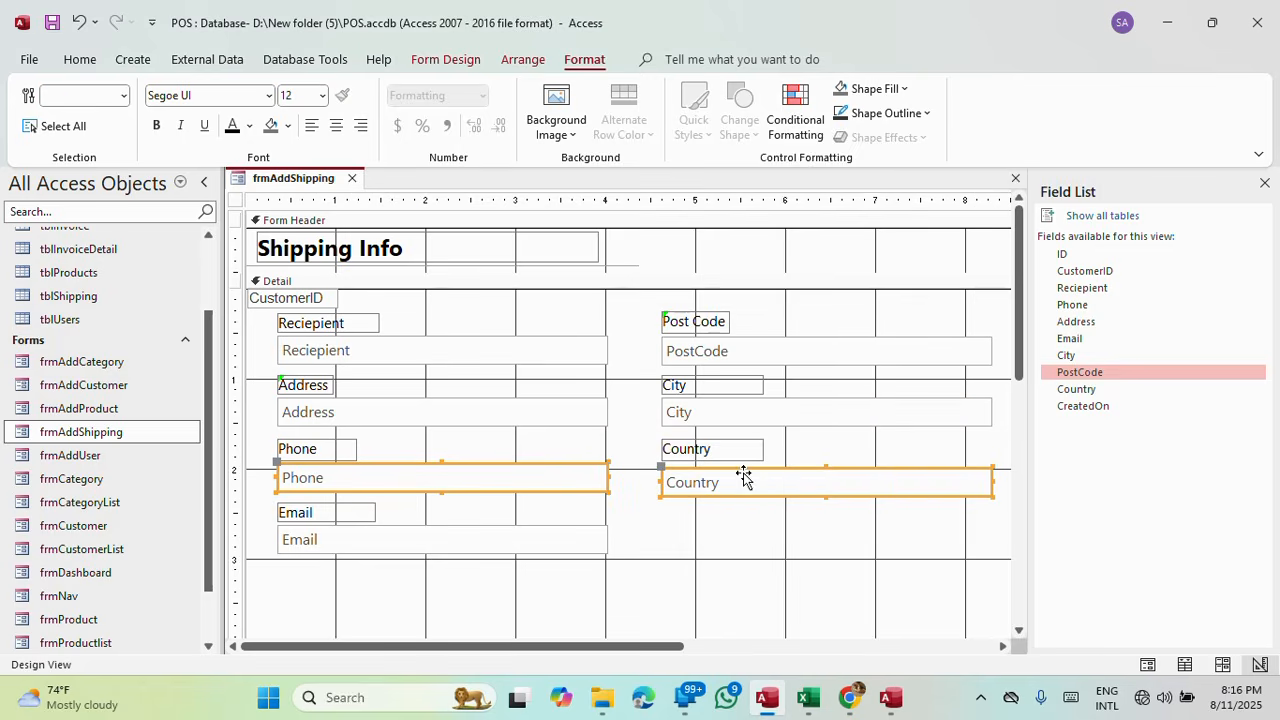
{"action": "right_click", "coordinate": [745, 482]}
{"action": "mouse_move", "coordinate": [817, 399]}
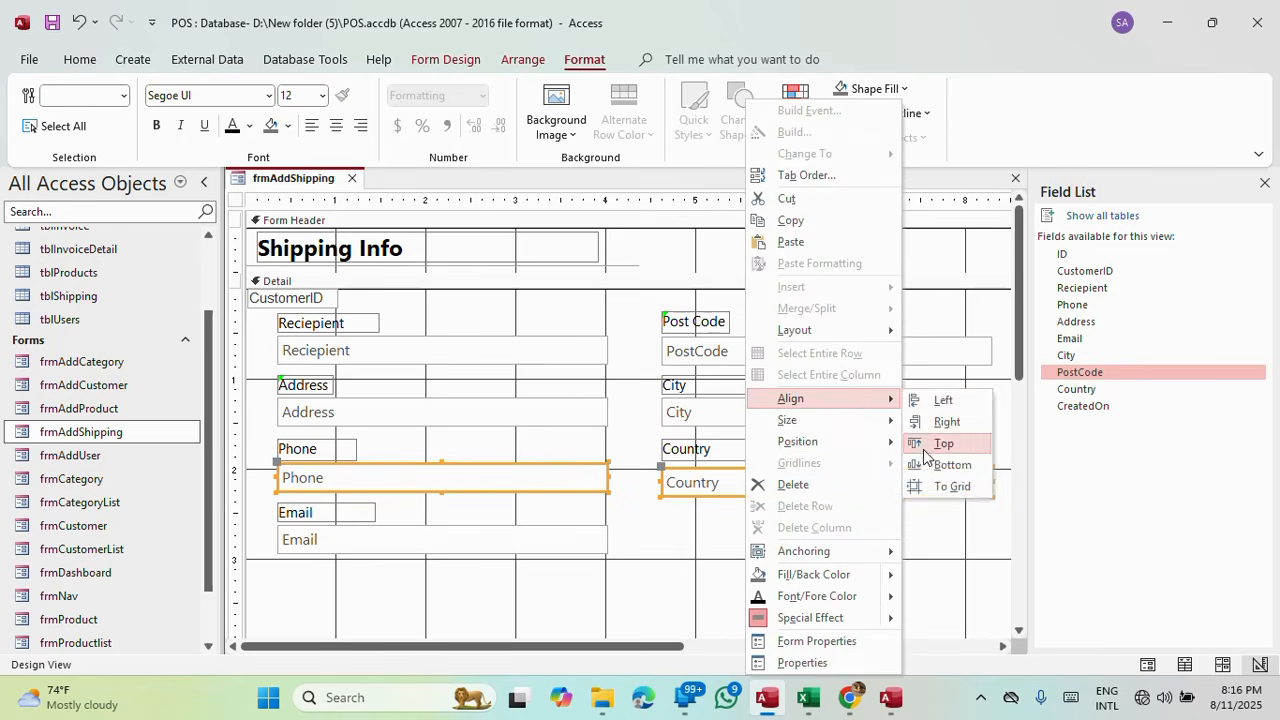
{"action": "left_click", "coordinate": [939, 443]}
Move the Email label and text box slightly down, and shrink the CustomerID text box to a narrow box.
{"action": "left_click_drag", "start_coordinate": [480, 589], "coordinate": [312, 509]}
{"action": "left_click_drag", "start_coordinate": [732, 587], "coordinate": [266, 300]}
{"action": "left_click", "coordinate": [318, 299]}
Delete the Shipping Info title and the line beneath it, and collapse the form header section.
{"action": "left_click_drag", "start_coordinate": [630, 240], "coordinate": [347, 237]}
{"action": "key", "text": "Delete"}
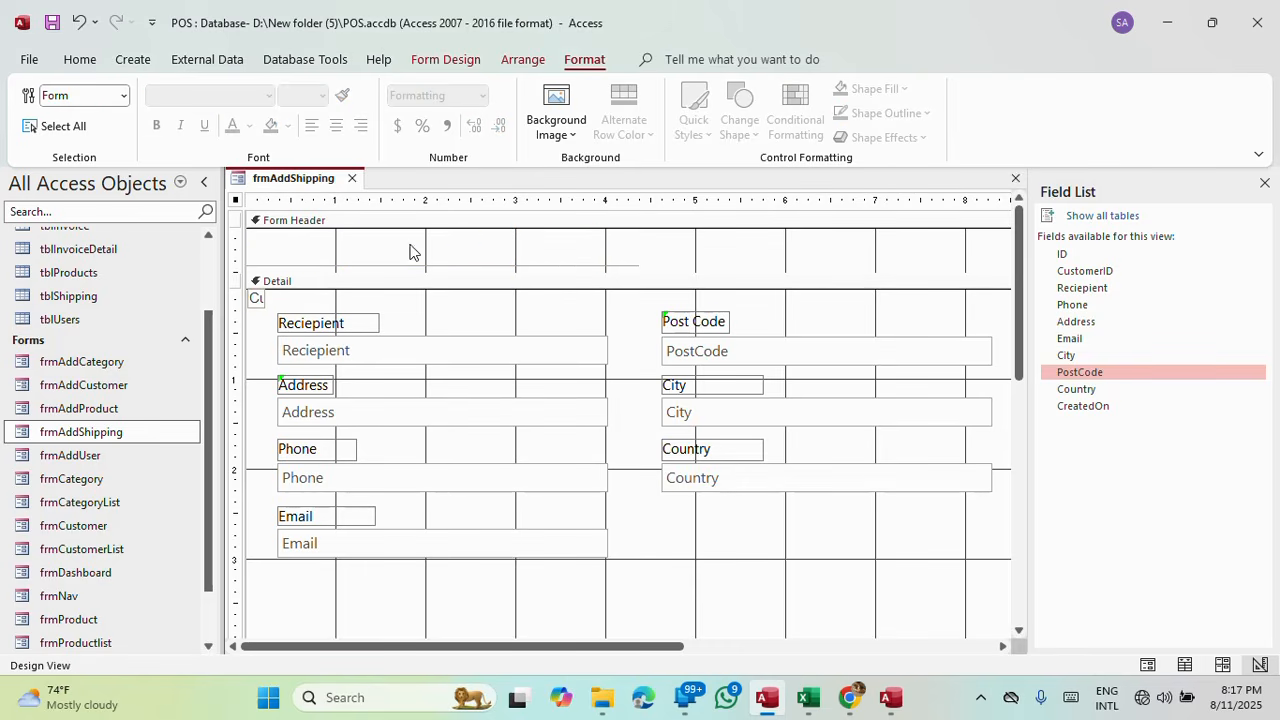
{"action": "left_click_drag", "start_coordinate": [416, 200], "coordinate": [416, 200]}
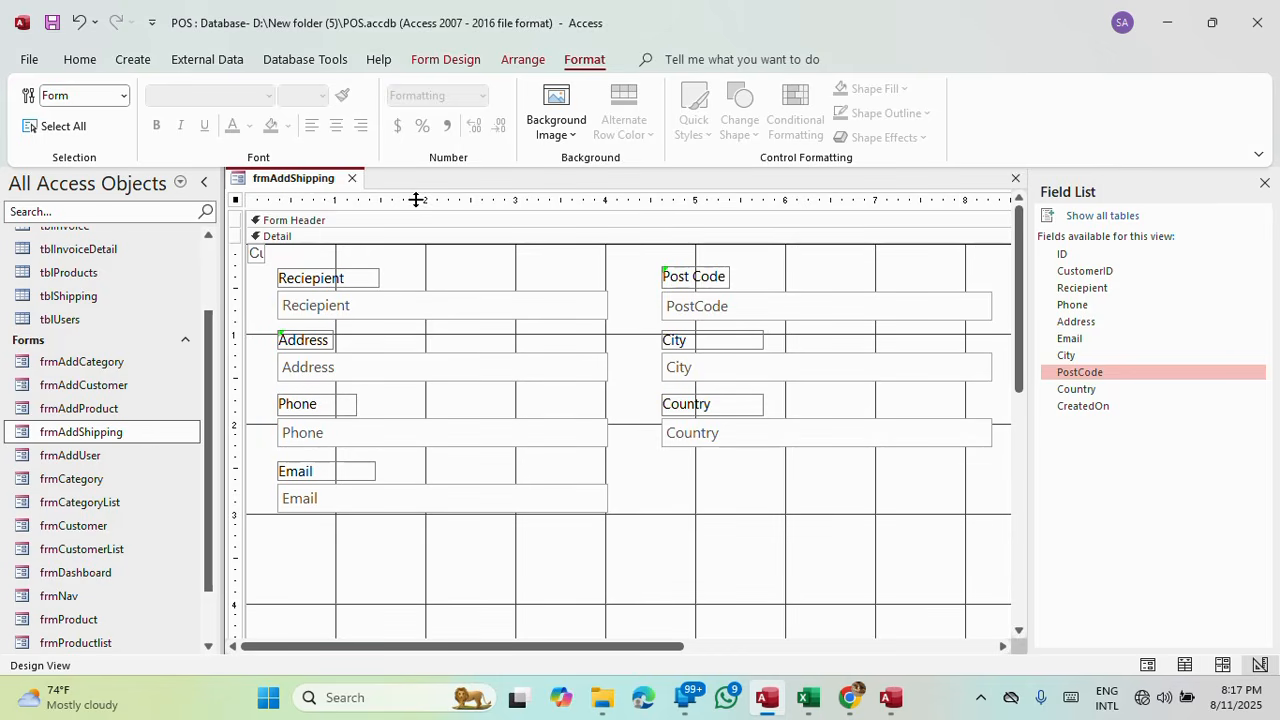
Delete the controls in the form footer and collapse the footer section to zero height.
{"action": "scroll", "coordinate": [586, 443], "scroll_direction": "down", "scroll_amount": 5}
{"action": "left_click_drag", "start_coordinate": [677, 445], "coordinate": [337, 397]}
{"action": "key", "text": "Delete"}
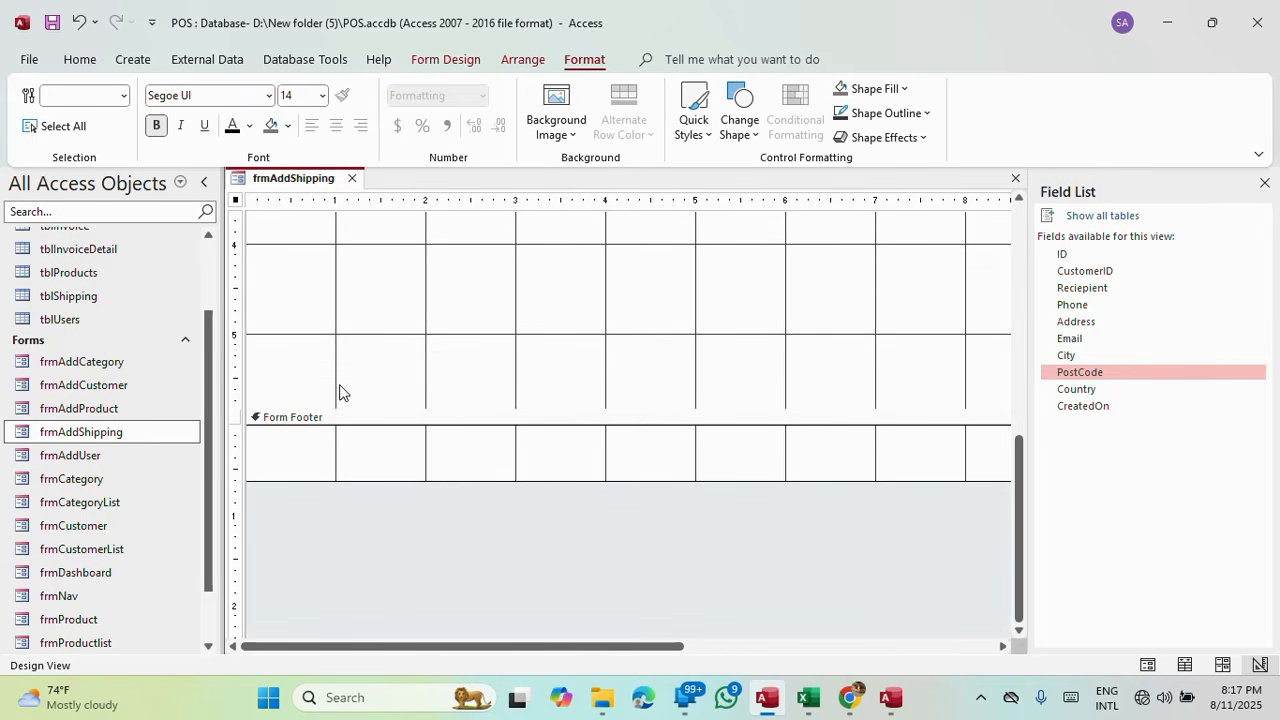
{"action": "left_click_drag", "start_coordinate": [510, 481], "coordinate": [511, 314]}
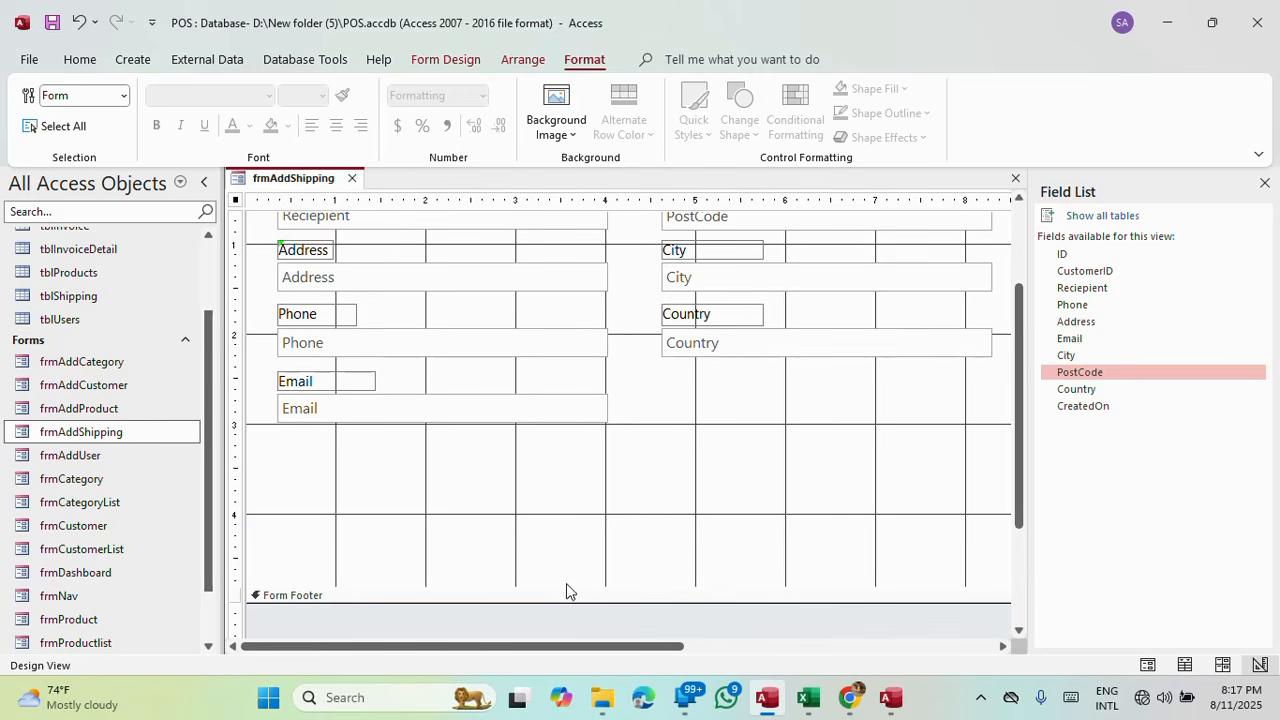
Shorten the Detail section so that it ends just below the Email text box.
{"action": "left_click", "coordinate": [554, 594]}
{"action": "left_click_drag", "start_coordinate": [555, 586], "coordinate": [557, 443]}
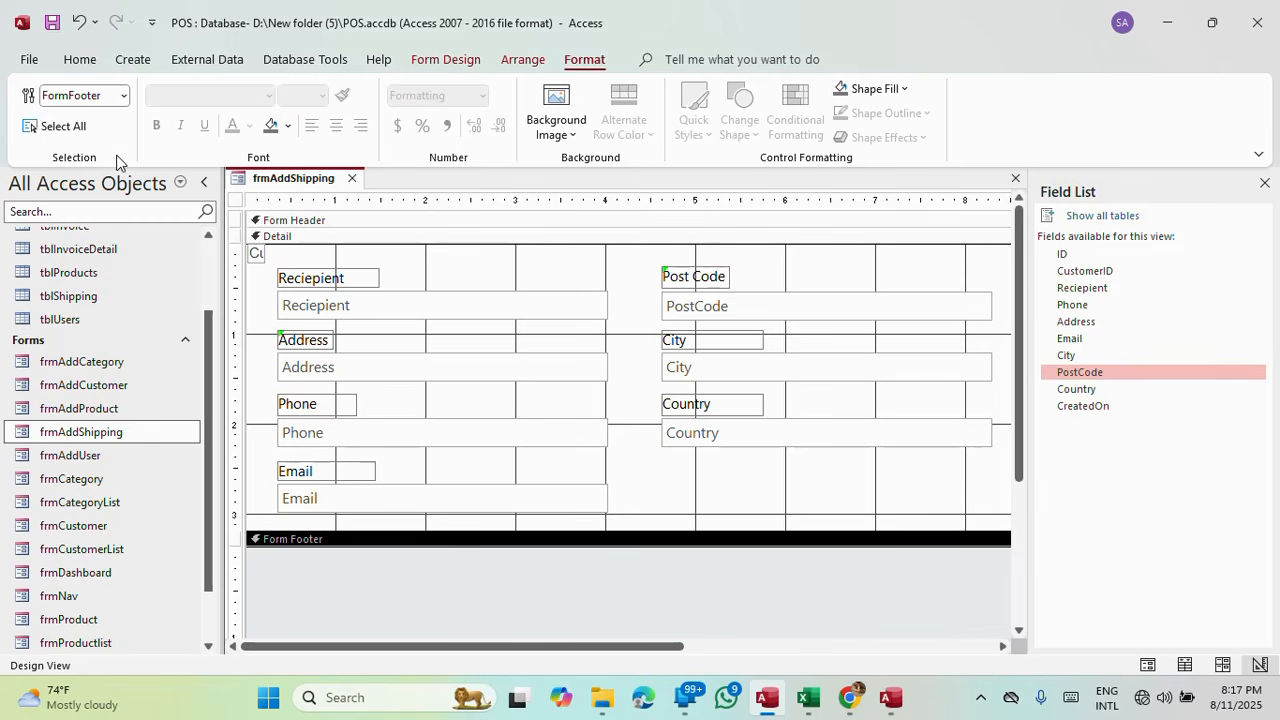
{"action": "left_click", "coordinate": [809, 436]}
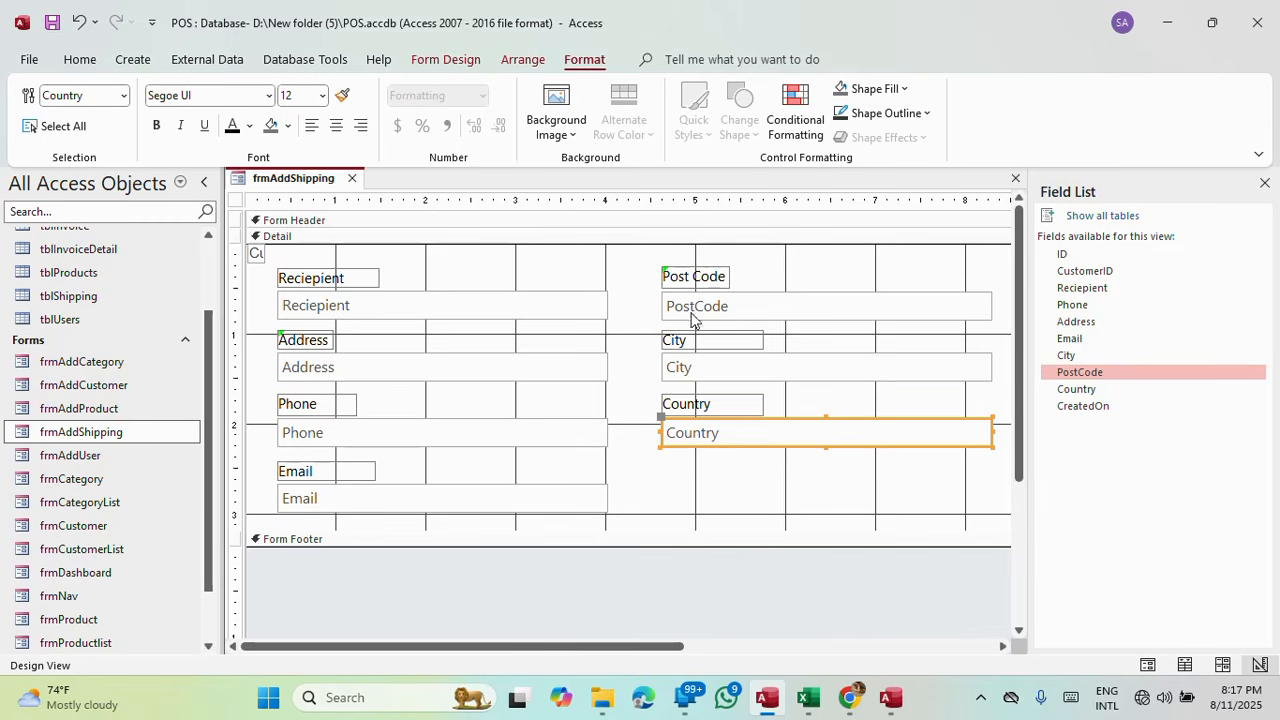
Preview the frmAddShipping layout in Form View and return it to Design View.
{"action": "left_click", "coordinate": [445, 59]}
{"action": "left_click", "coordinate": [28, 100]}
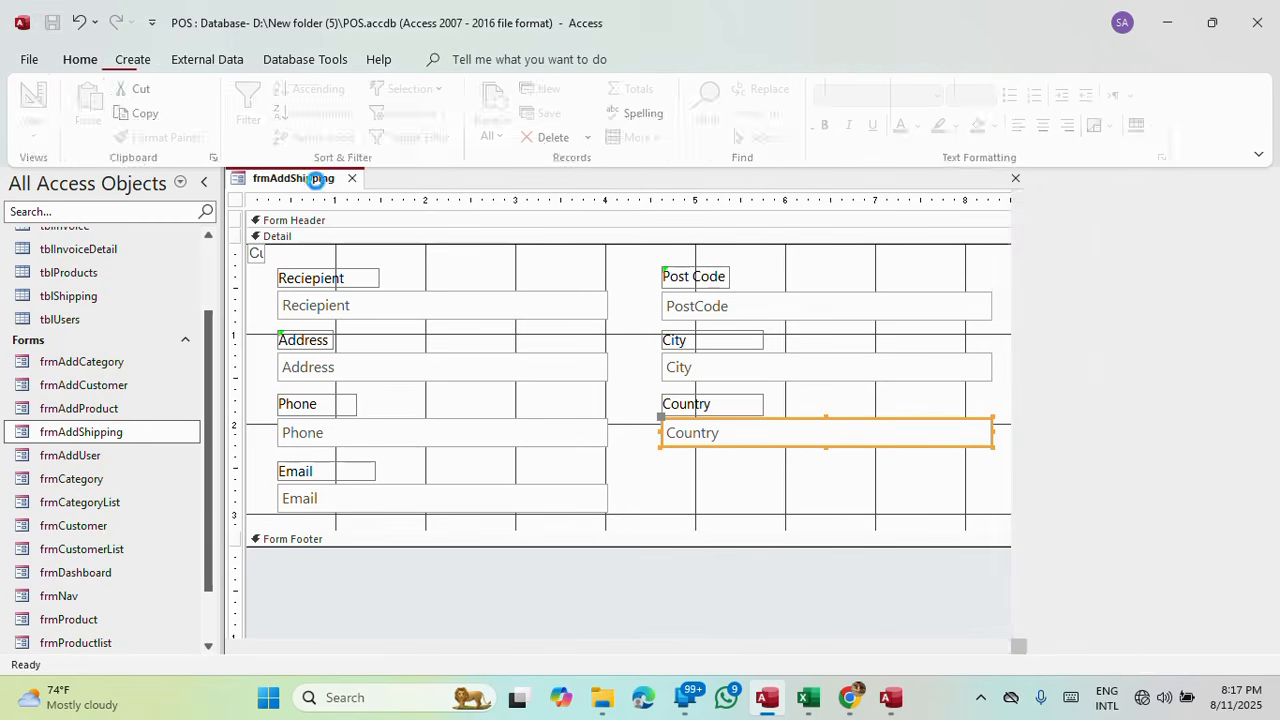
{"action": "left_click_drag", "start_coordinate": [616, 222], "coordinate": [645, 136]}
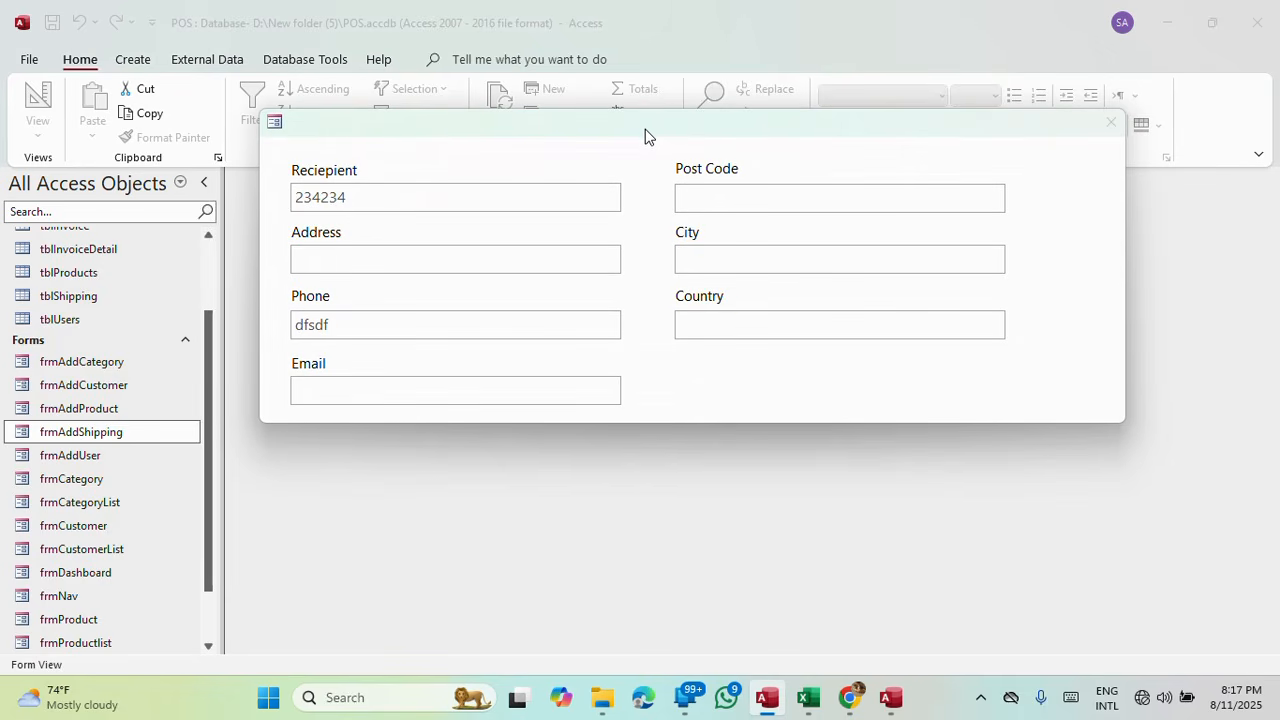
{"action": "right_click", "coordinate": [645, 124]}
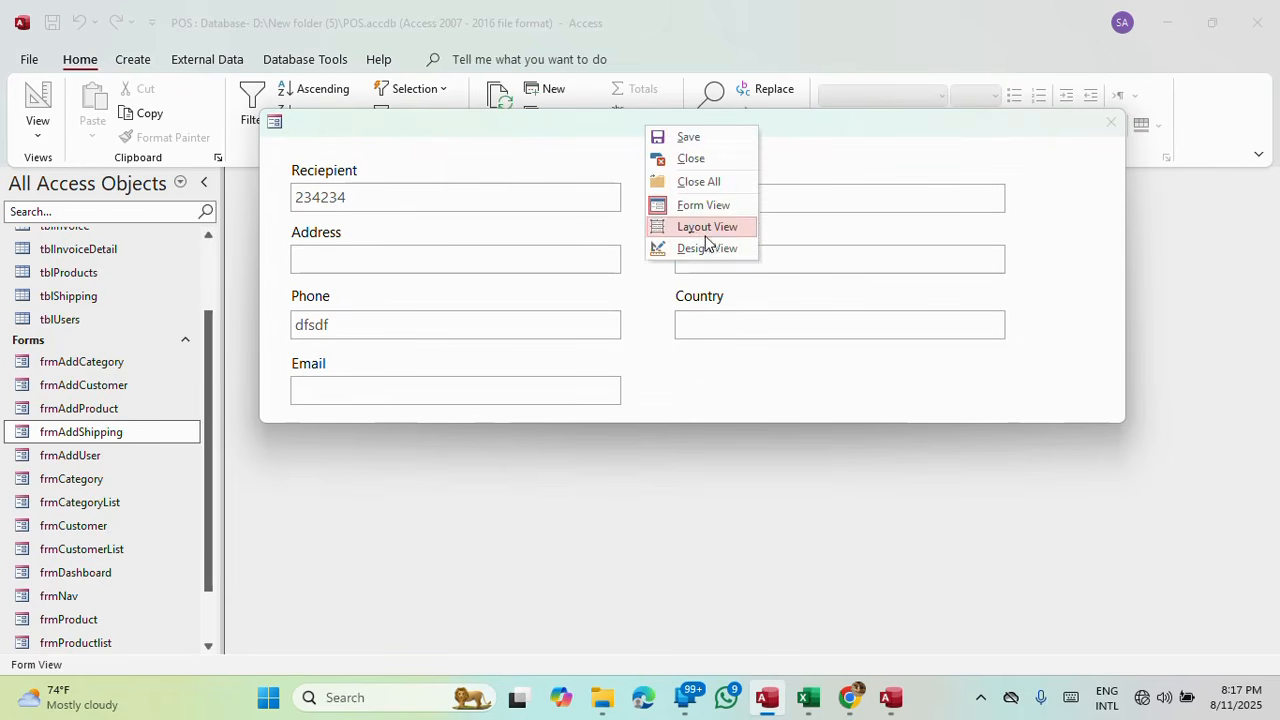
{"action": "left_click", "coordinate": [706, 244]}
Shift the Post Code, City and Country labels and text boxes slightly to the right, and close frmAddShipping with its changes saved.
{"action": "left_click_drag", "start_coordinate": [850, 475], "coordinate": [675, 288]}
{"action": "key", "text": "Right"}
{"action": "key", "text": "Right"}
{"action": "key", "text": "Right"}
{"action": "key", "text": "Right"}
{"action": "key", "text": "Right"}
{"action": "key", "text": "Right"}
{"action": "key", "text": "Right"}
{"action": "key", "text": "Right"}
{"action": "key", "text": "Right"}
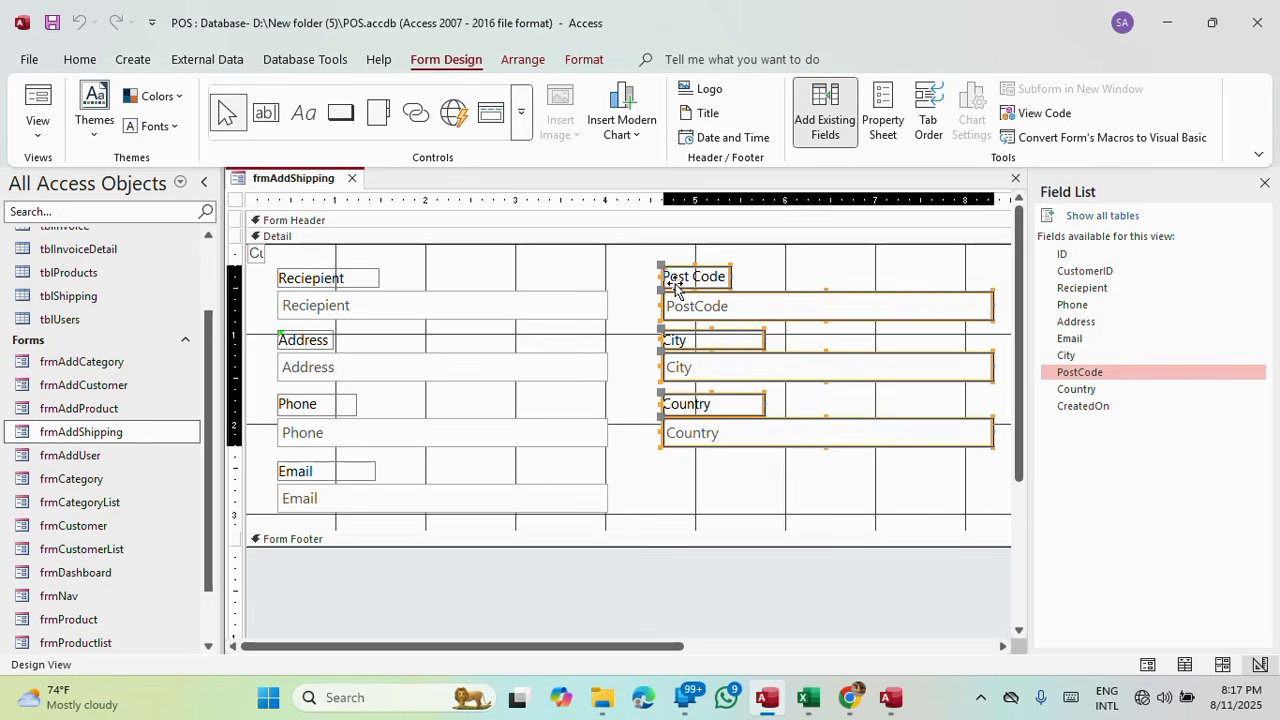
{"action": "left_click", "coordinate": [352, 179]}
{"action": "left_click", "coordinate": [571, 395]}
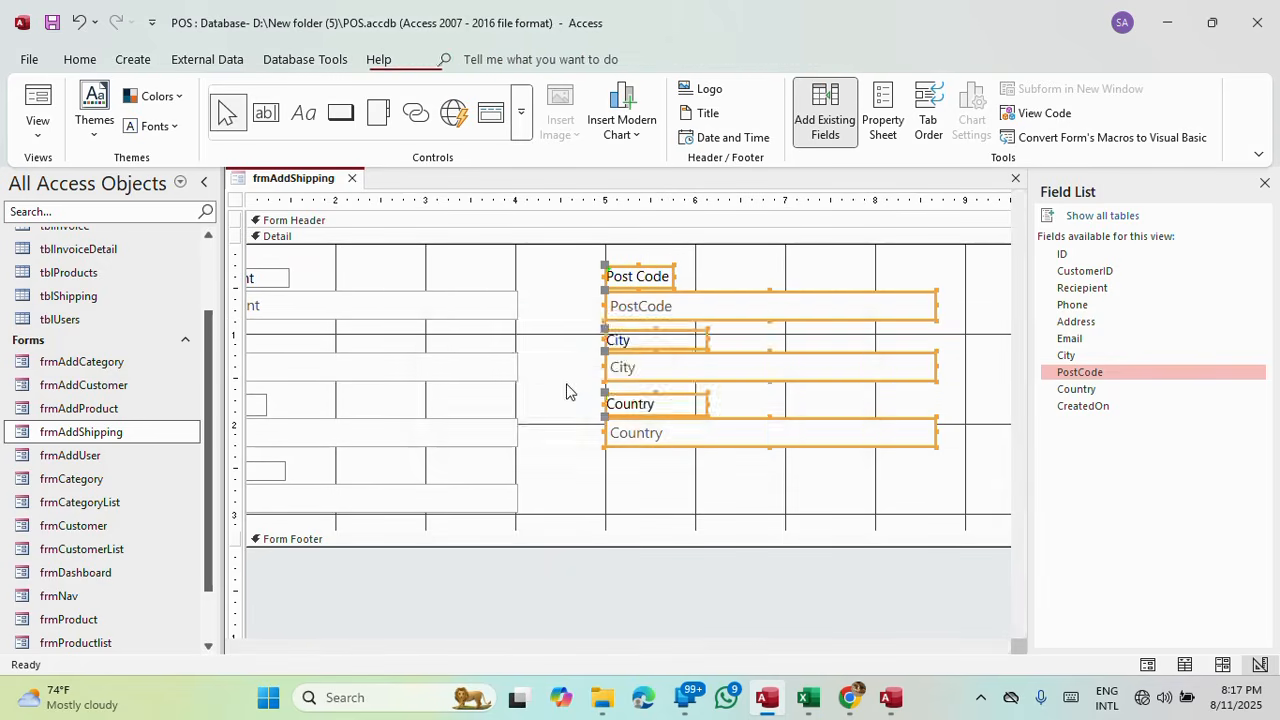
Open frmAddCustomer in Design View and insert frmAddShipping as a subform in the Detail section below the Email text box.
{"action": "right_click", "coordinate": [123, 384]}
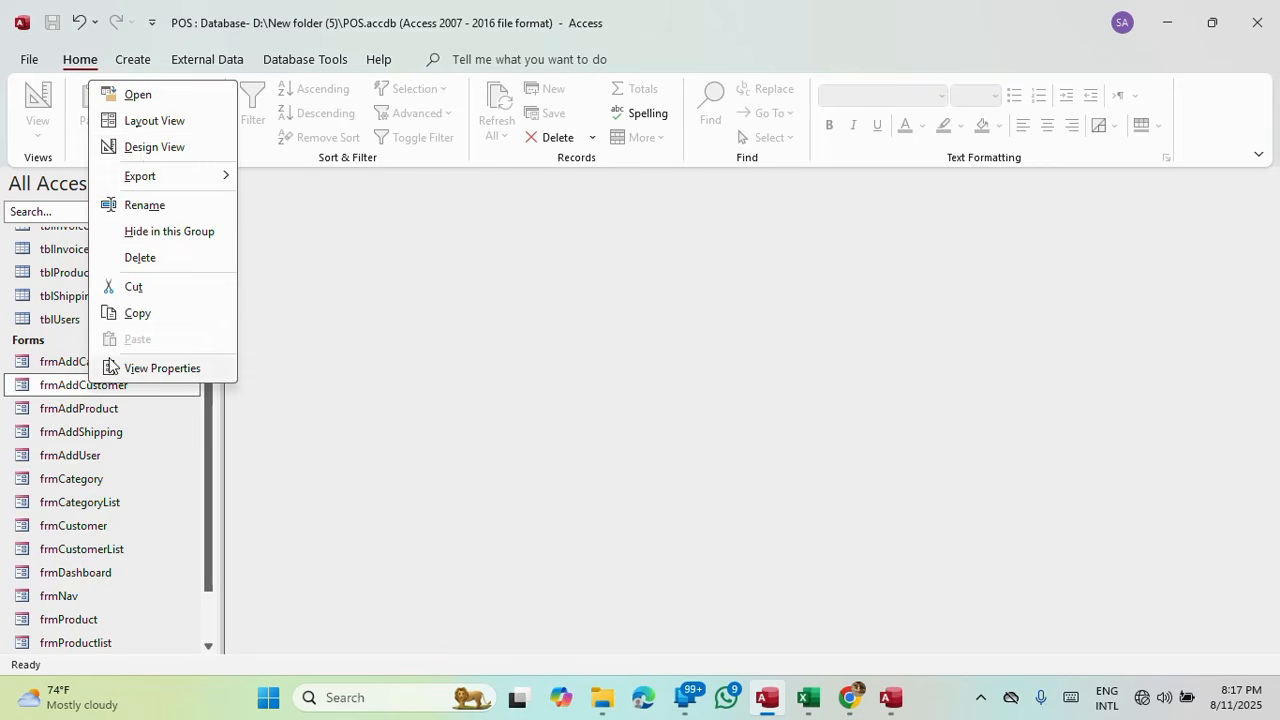
{"action": "left_click", "coordinate": [143, 147]}
{"action": "scroll", "coordinate": [481, 298], "scroll_direction": "down", "scroll_amount": 6}
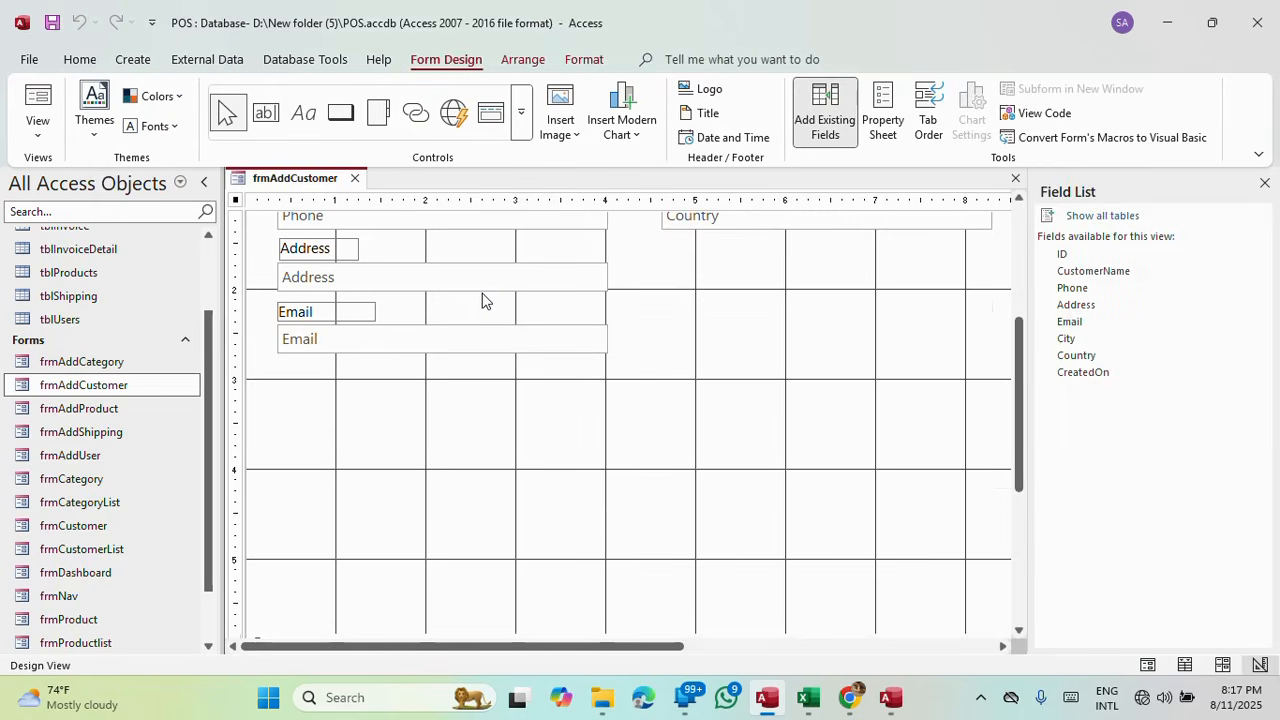
{"action": "scroll", "coordinate": [481, 298], "scroll_direction": "up", "scroll_amount": 2}
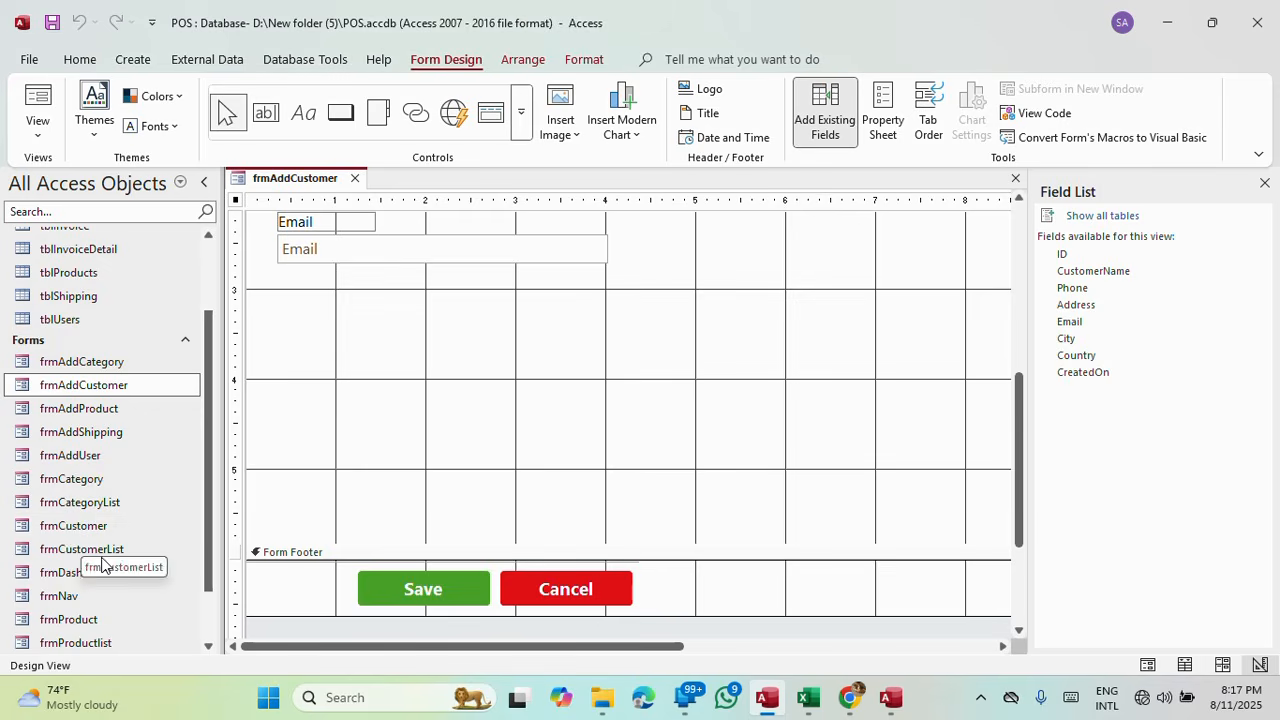
{"action": "left_click", "coordinate": [85, 440]}
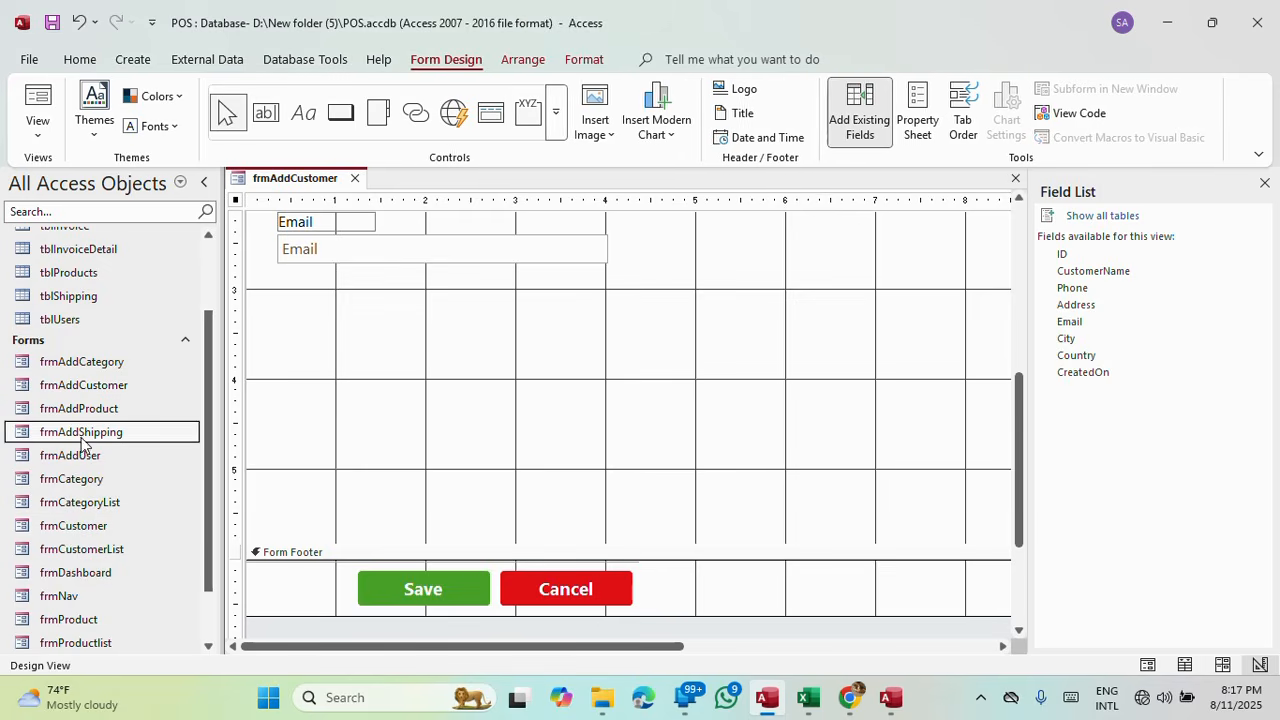
{"action": "left_click_drag", "start_coordinate": [310, 313], "coordinate": [310, 313]}
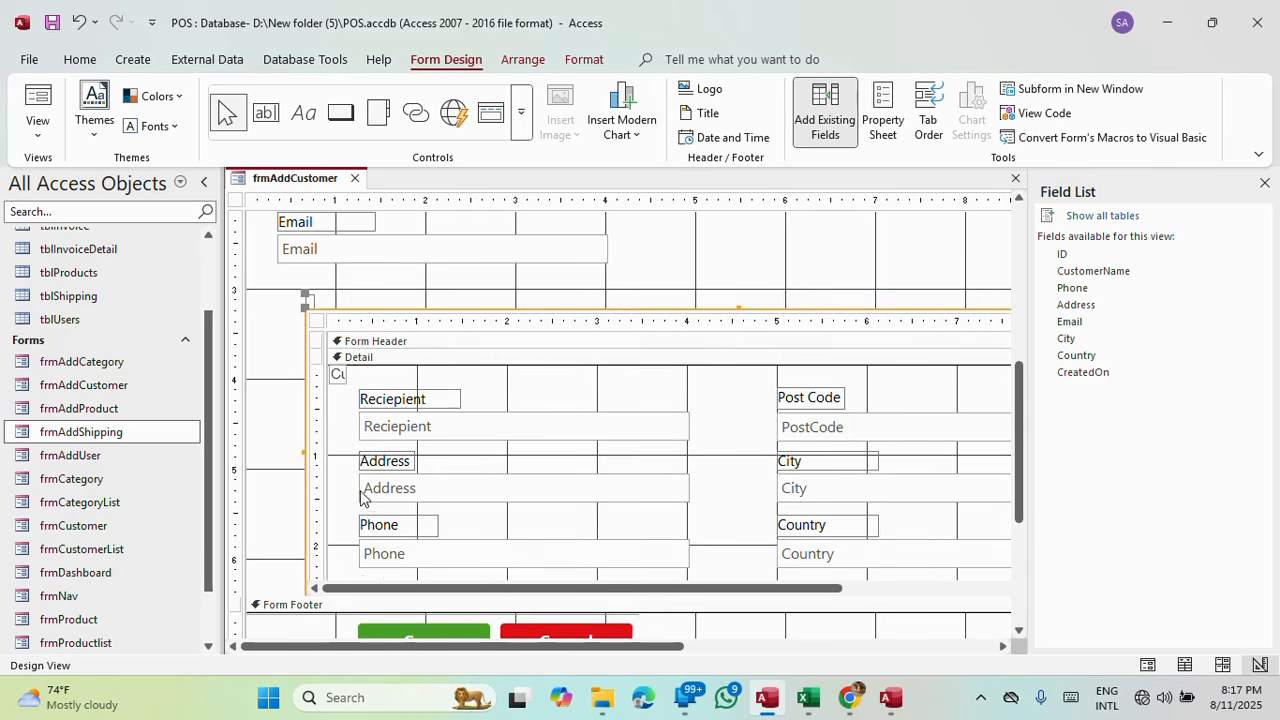
Widen the subform's attached label to about 1.58" and move it directly beneath the Email text box, aligned with its left edge.
{"action": "left_click", "coordinate": [310, 300]}
{"action": "left_click_drag", "start_coordinate": [313, 301], "coordinate": [450, 299]}
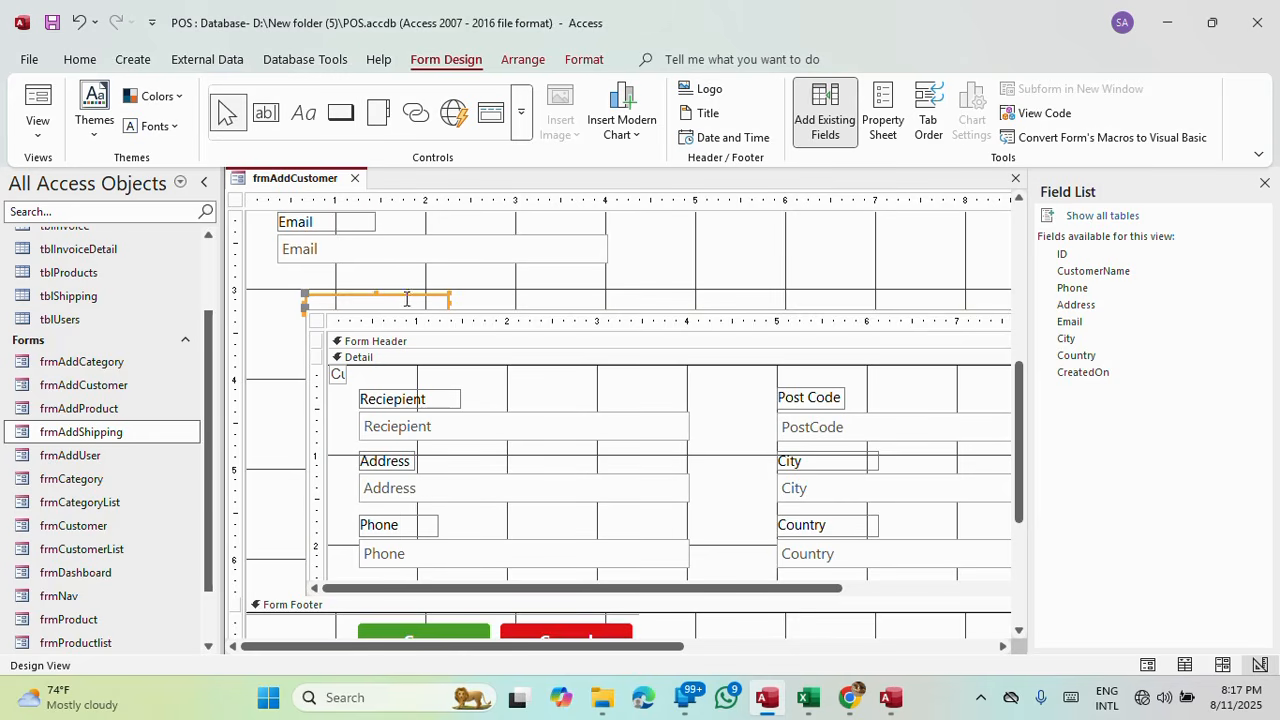
{"action": "left_click_drag", "start_coordinate": [315, 297], "coordinate": [279, 272]}
Set the caption of the subform's label to "Shipping Informaation".
{"action": "left_click", "coordinate": [331, 285]}
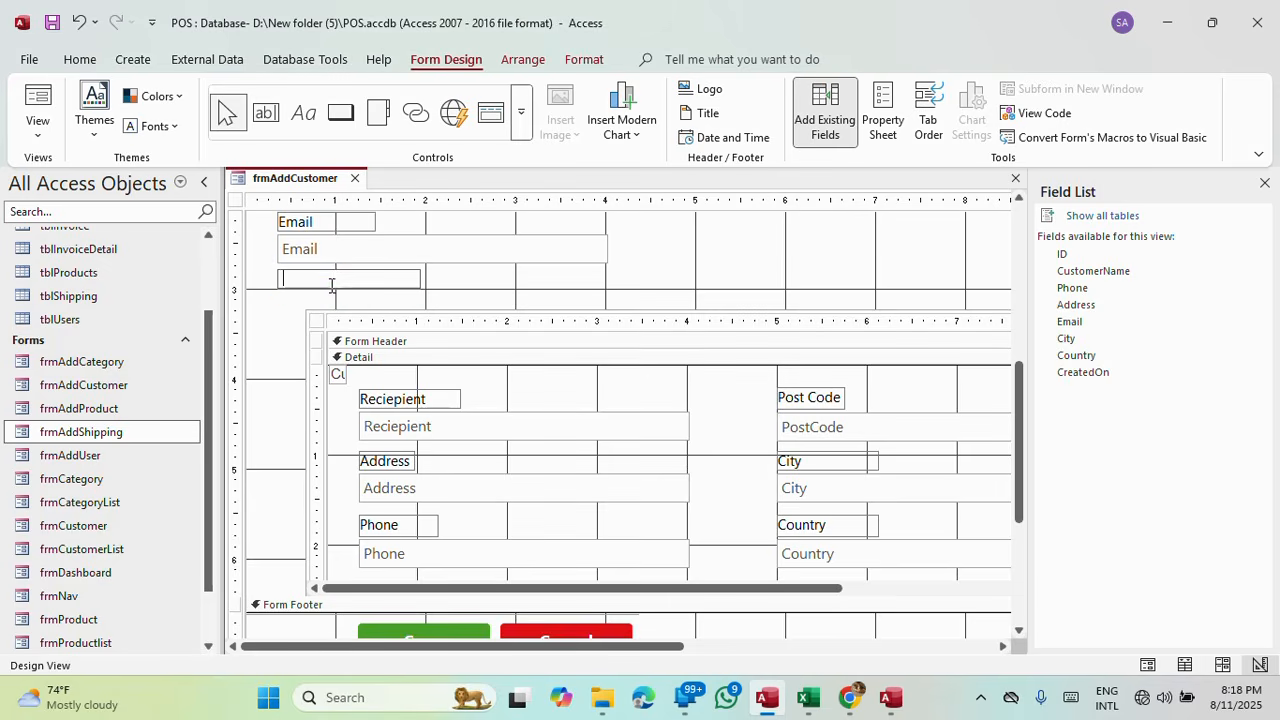
{"action": "left_click", "coordinate": [883, 110]}
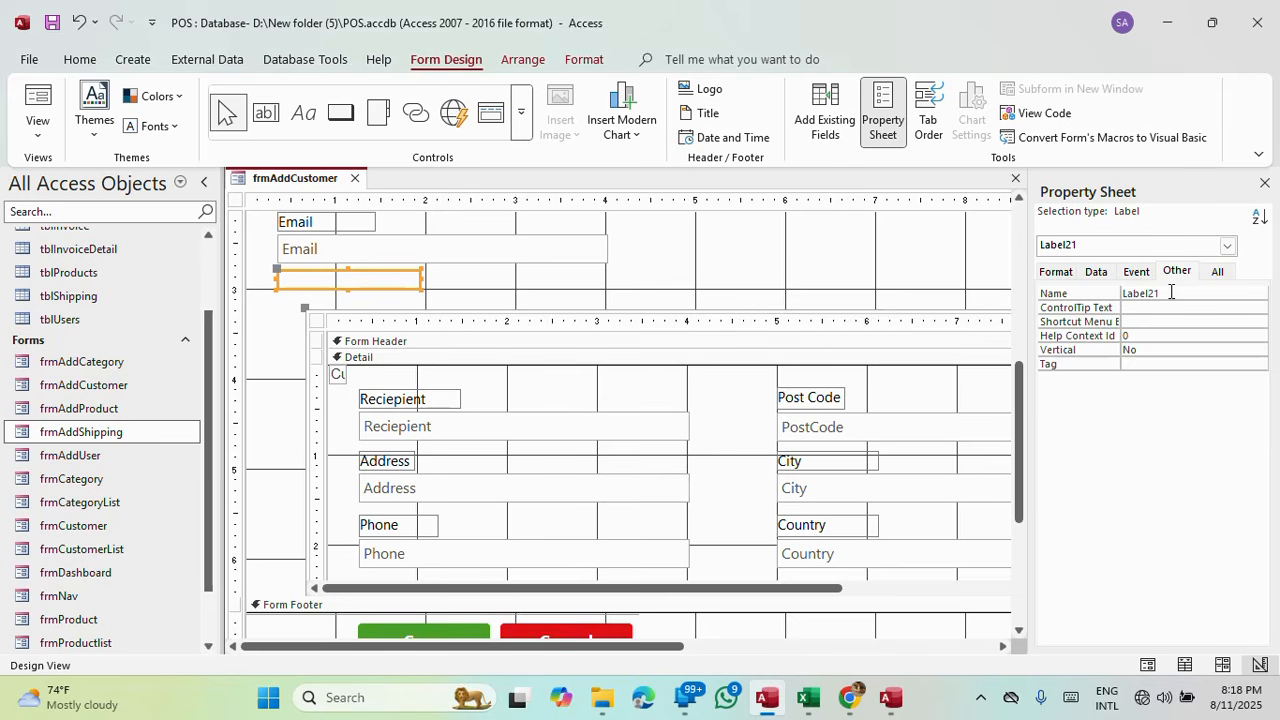
{"action": "left_click", "coordinate": [1062, 273]}
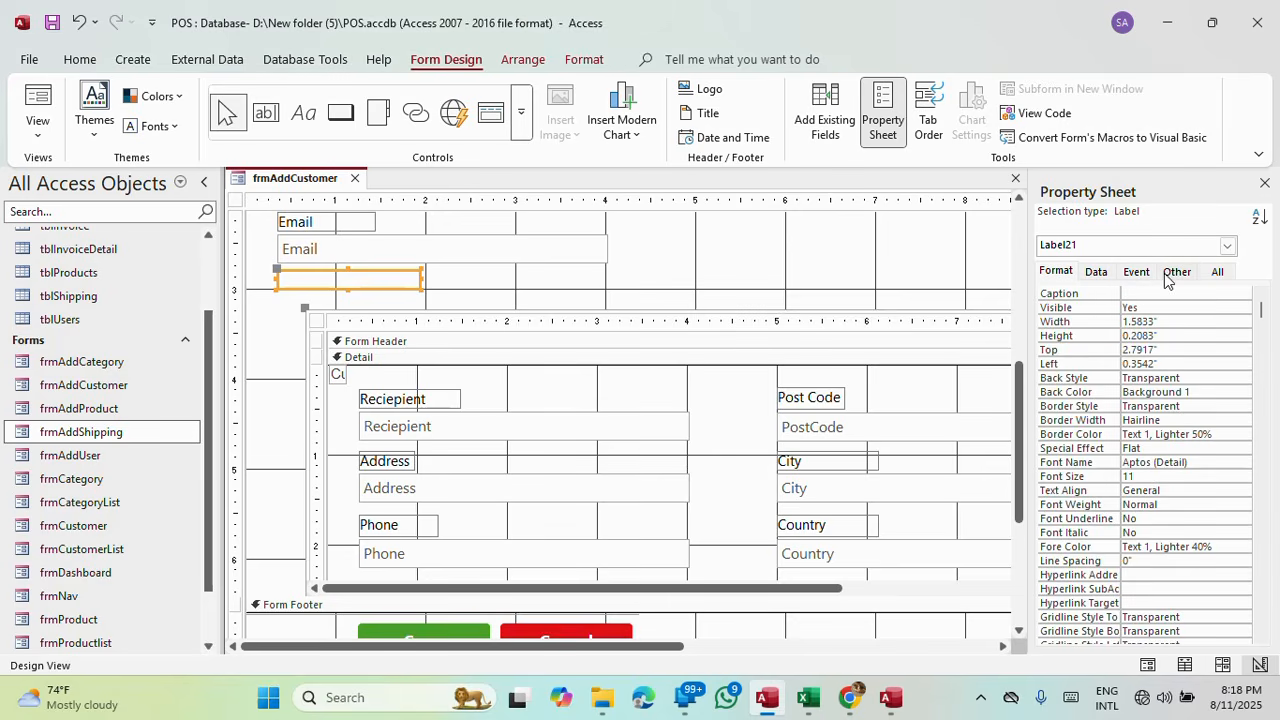
{"action": "left_click", "coordinate": [1148, 291]}
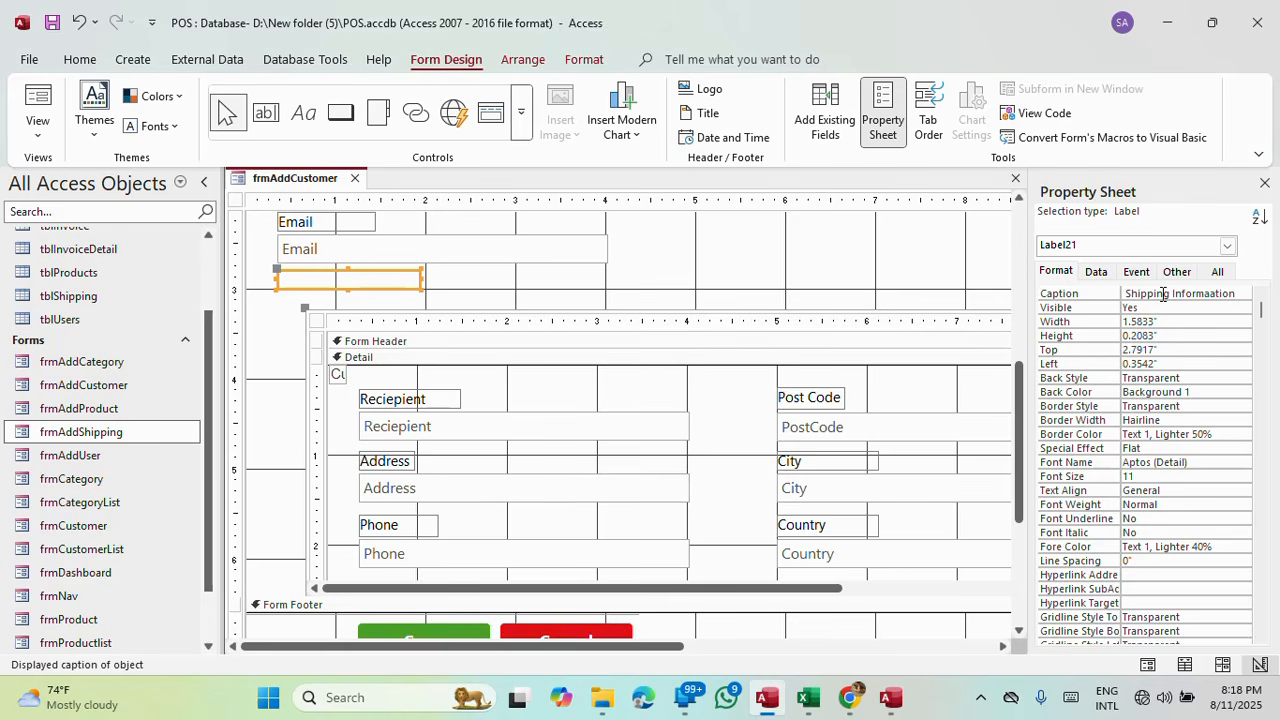
{"action": "left_click", "coordinate": [1157, 310]}
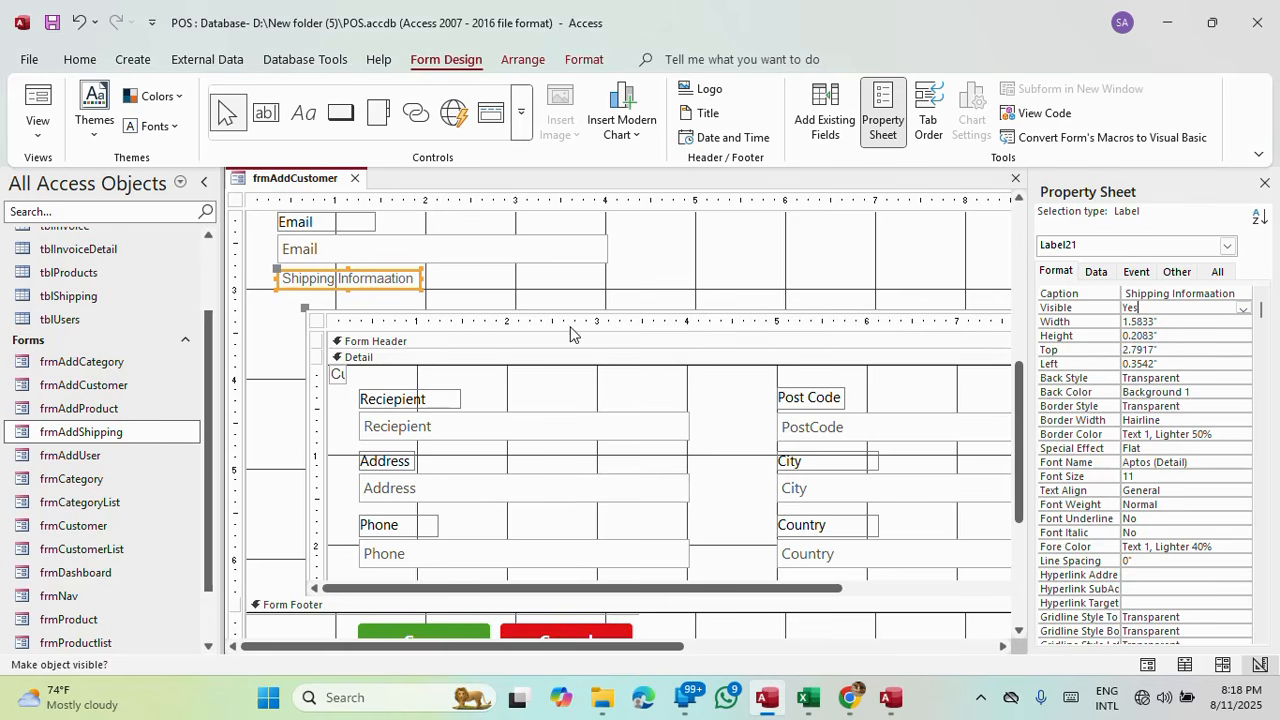
Lower the shipping label and subform slightly, then cut the label and paste it as a standalone label below the Email text box.
{"action": "left_click", "coordinate": [389, 289]}
{"action": "left_click_drag", "start_coordinate": [389, 289], "coordinate": [389, 298]}
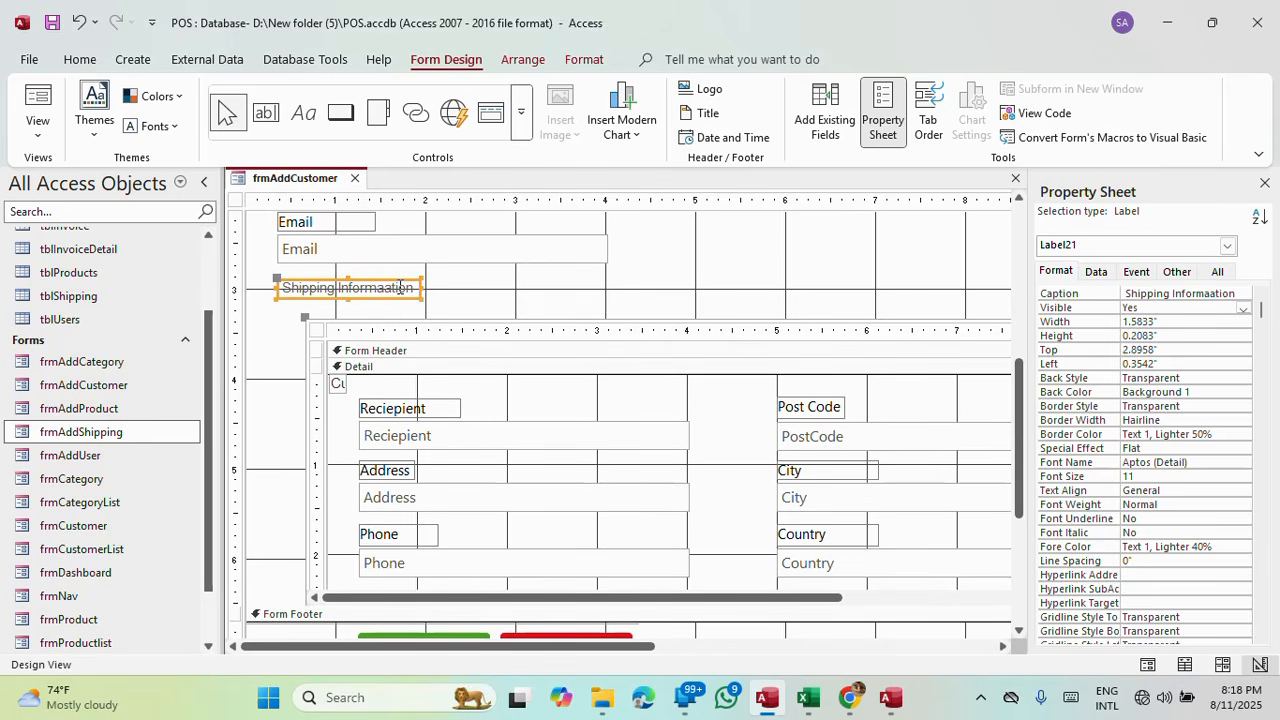
{"action": "key", "text": "Delete"}
{"action": "scroll", "coordinate": [408, 290], "scroll_direction": "up", "scroll_amount": 3}
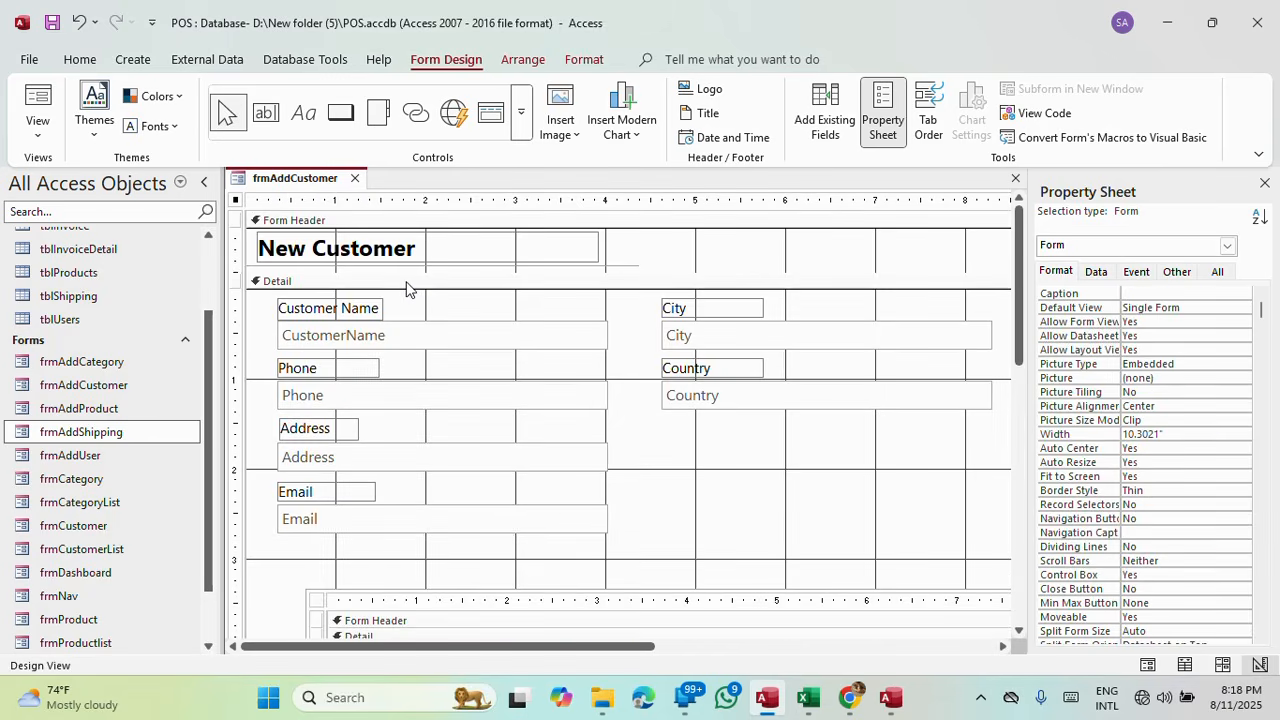
{"action": "left_click", "coordinate": [406, 289]}
{"action": "key", "text": "ctrl+v"}
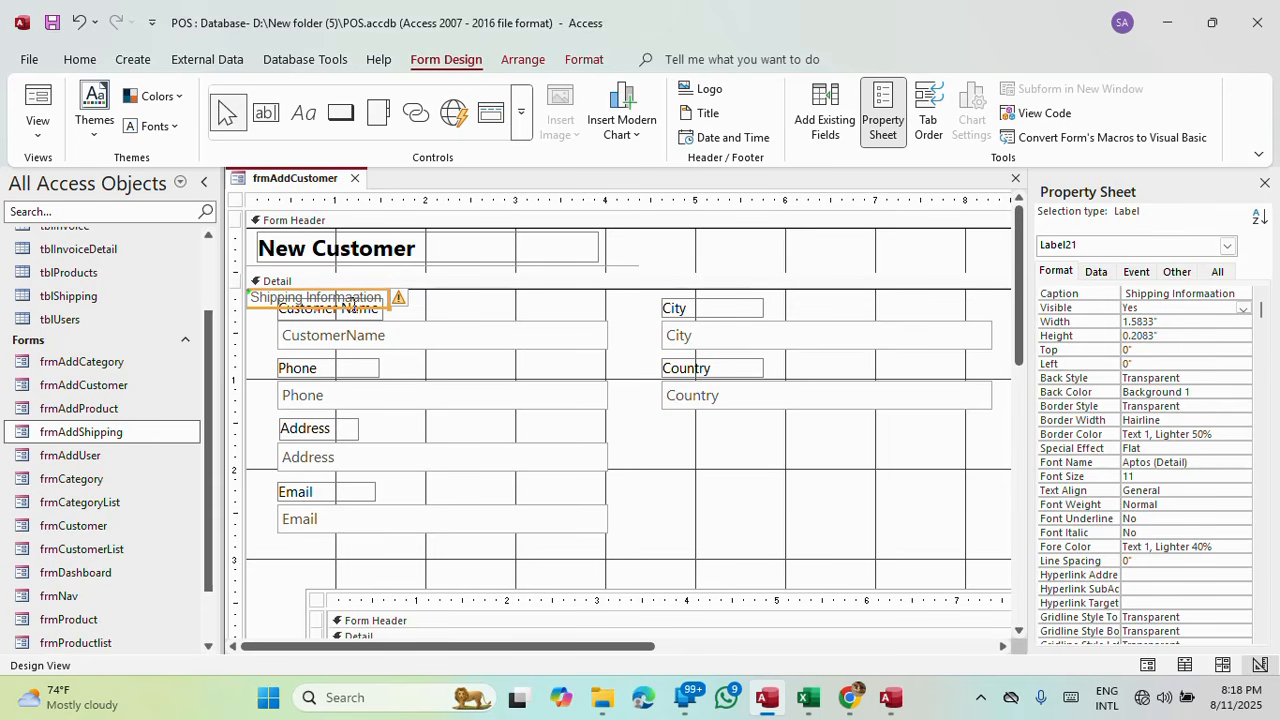
{"action": "left_click_drag", "start_coordinate": [357, 311], "coordinate": [388, 568]}
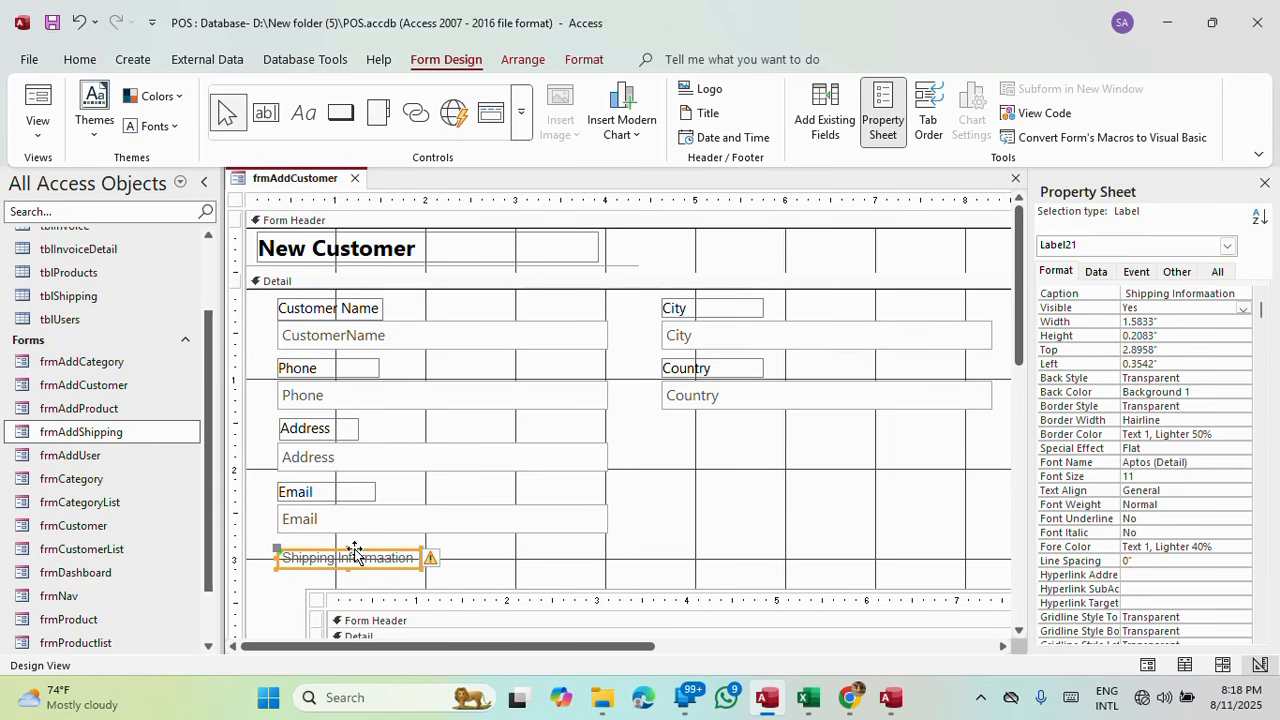
Copy the Customer Name label's formatting to the Shipping Informaation label and enlarge that label to about 1.79" by 0.29".
{"action": "left_click", "coordinate": [584, 59]}
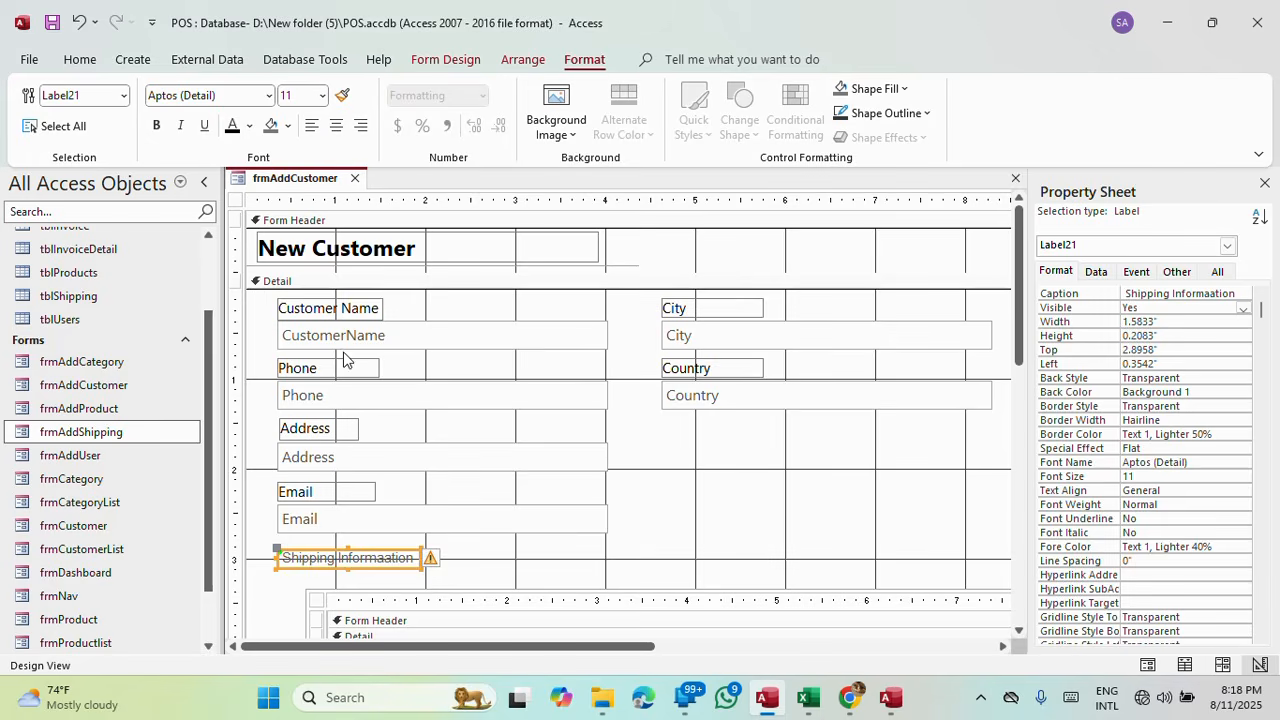
{"action": "left_click", "coordinate": [335, 306]}
{"action": "left_click", "coordinate": [343, 96]}
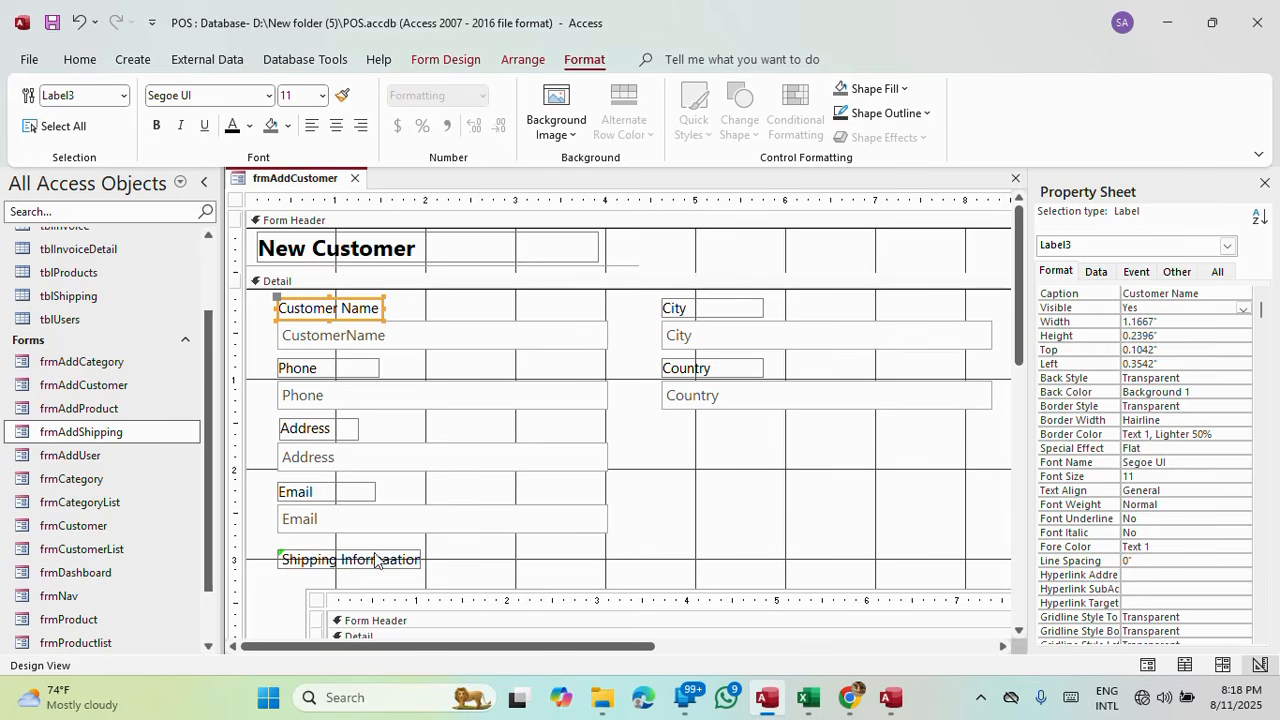
{"action": "left_click", "coordinate": [362, 560]}
{"action": "left_click_drag", "start_coordinate": [347, 573], "coordinate": [348, 582]}
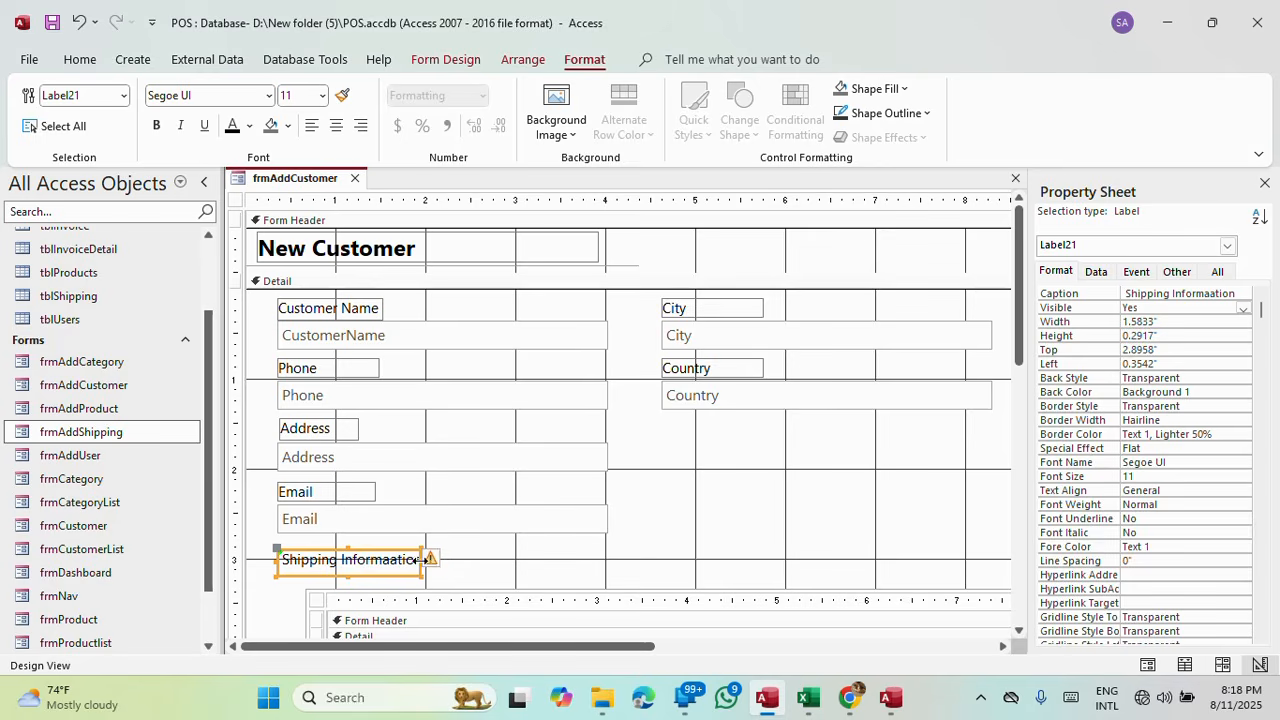
{"action": "left_click_drag", "start_coordinate": [423, 566], "coordinate": [441, 566]}
Move the shipping subform to line up with the left edge of its label, and preview frmAddCustomer in Form View.
{"action": "scroll", "coordinate": [548, 474], "scroll_direction": "down", "scroll_amount": 3}
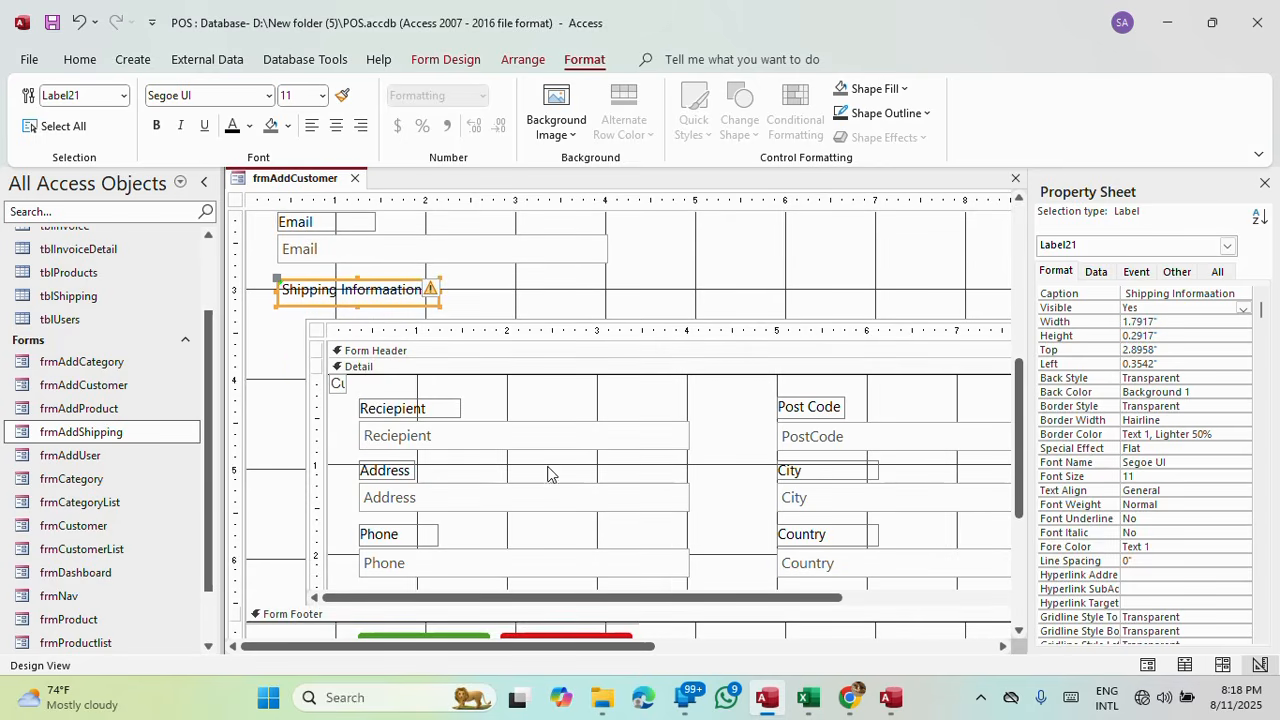
{"action": "left_click", "coordinate": [452, 332]}
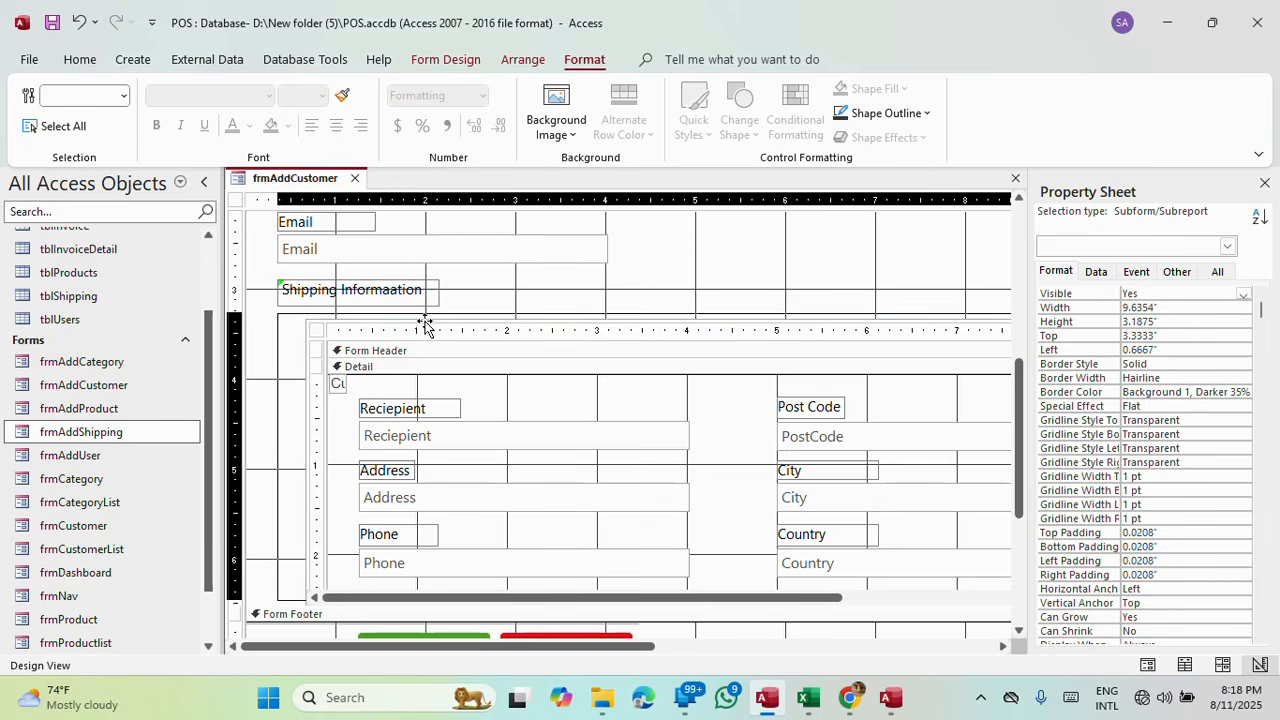
{"action": "left_click", "coordinate": [445, 59]}
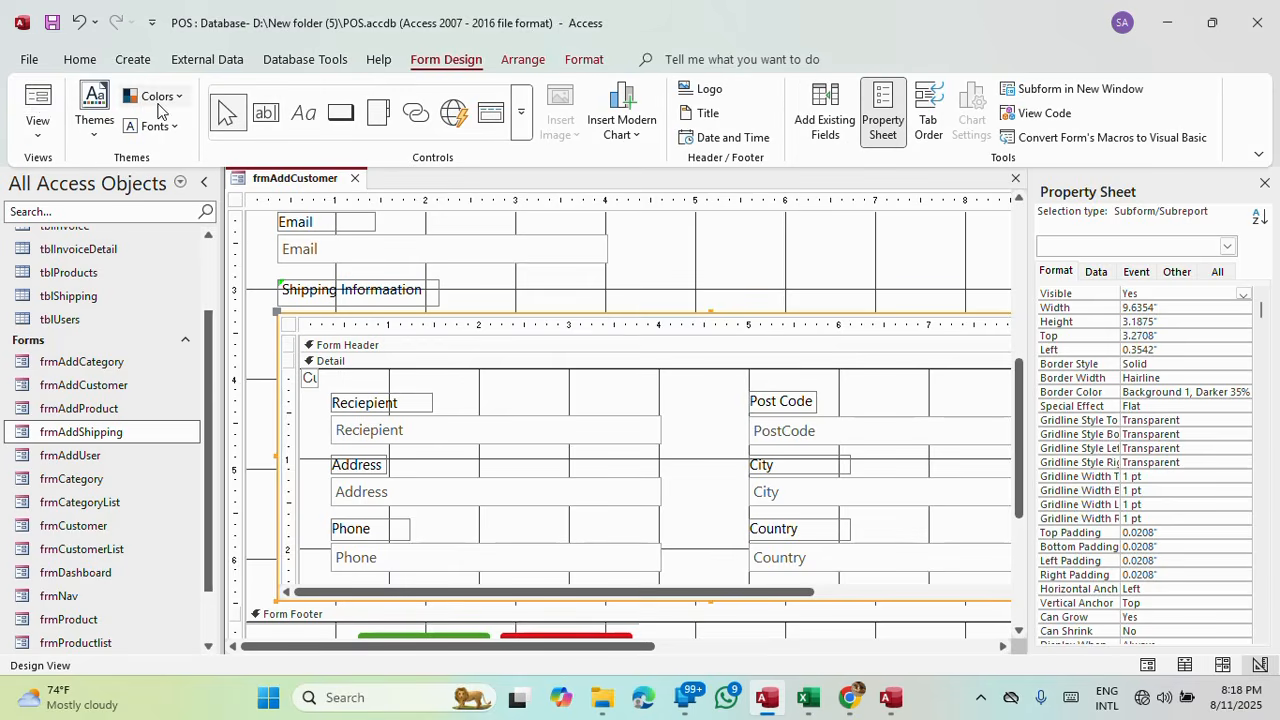
{"action": "left_click", "coordinate": [38, 100]}
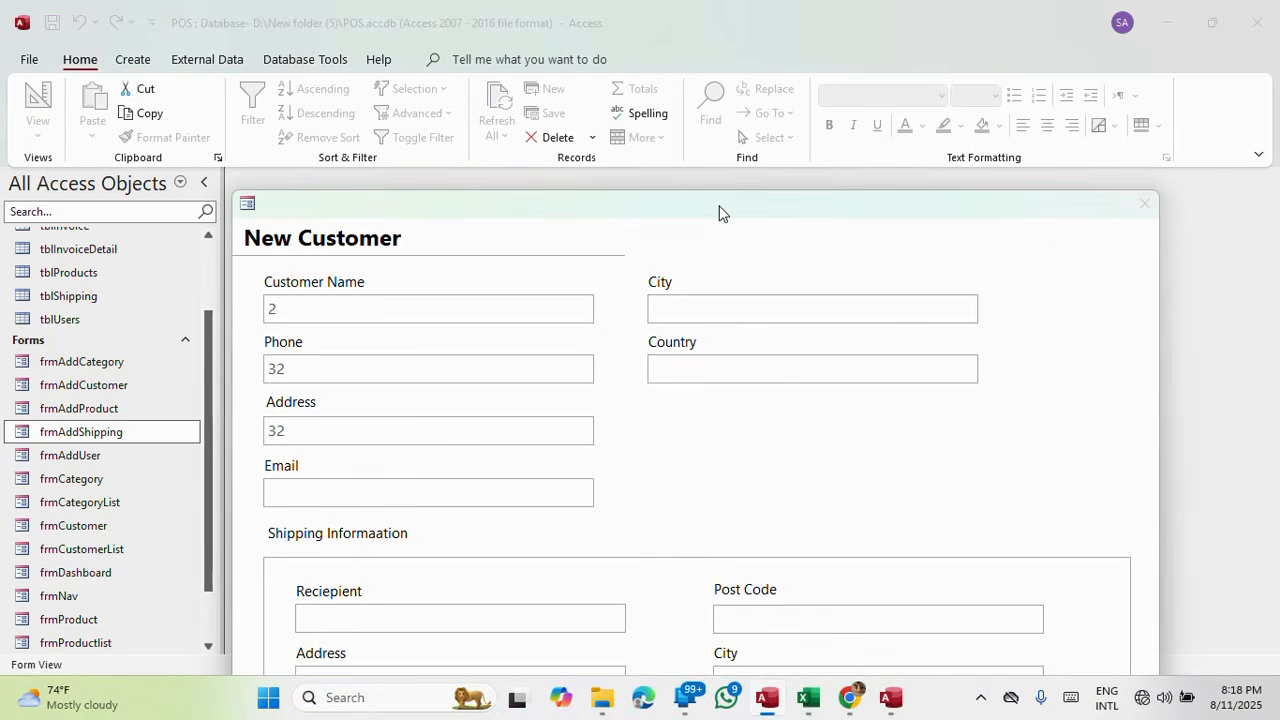
{"action": "left_click_drag", "start_coordinate": [720, 213], "coordinate": [668, 23]}
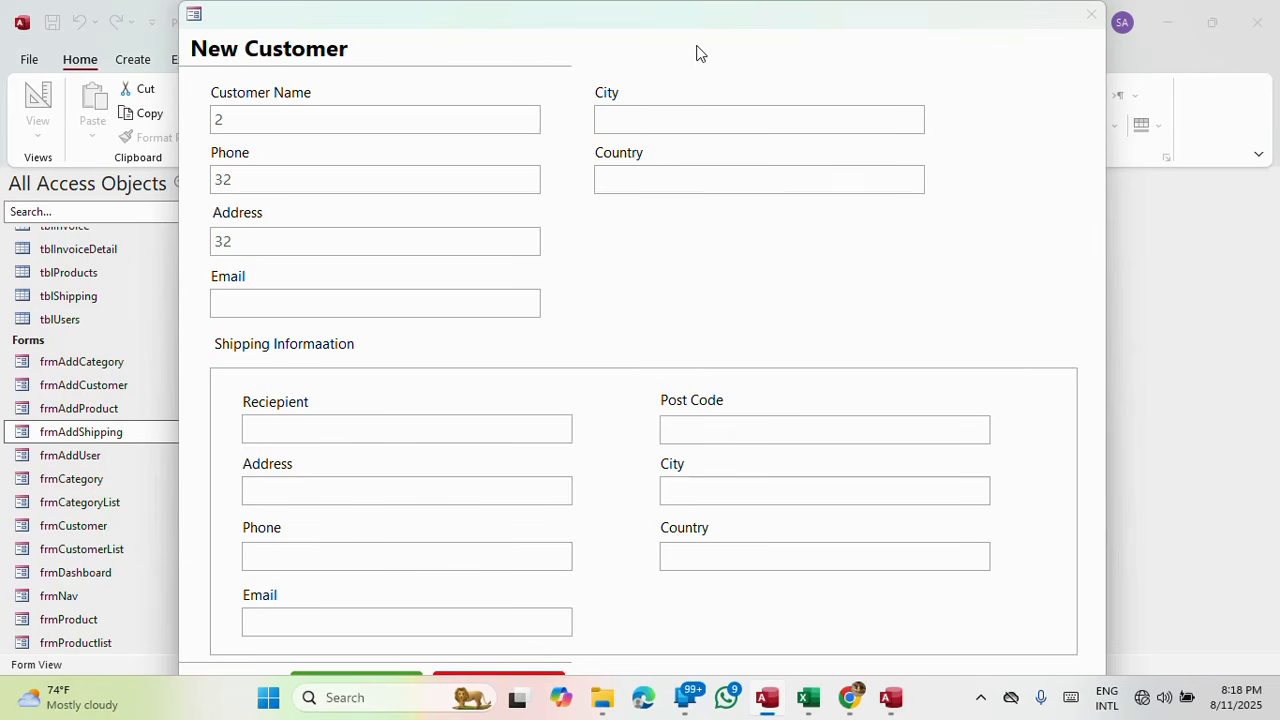
{"action": "right_click", "coordinate": [686, 11]}
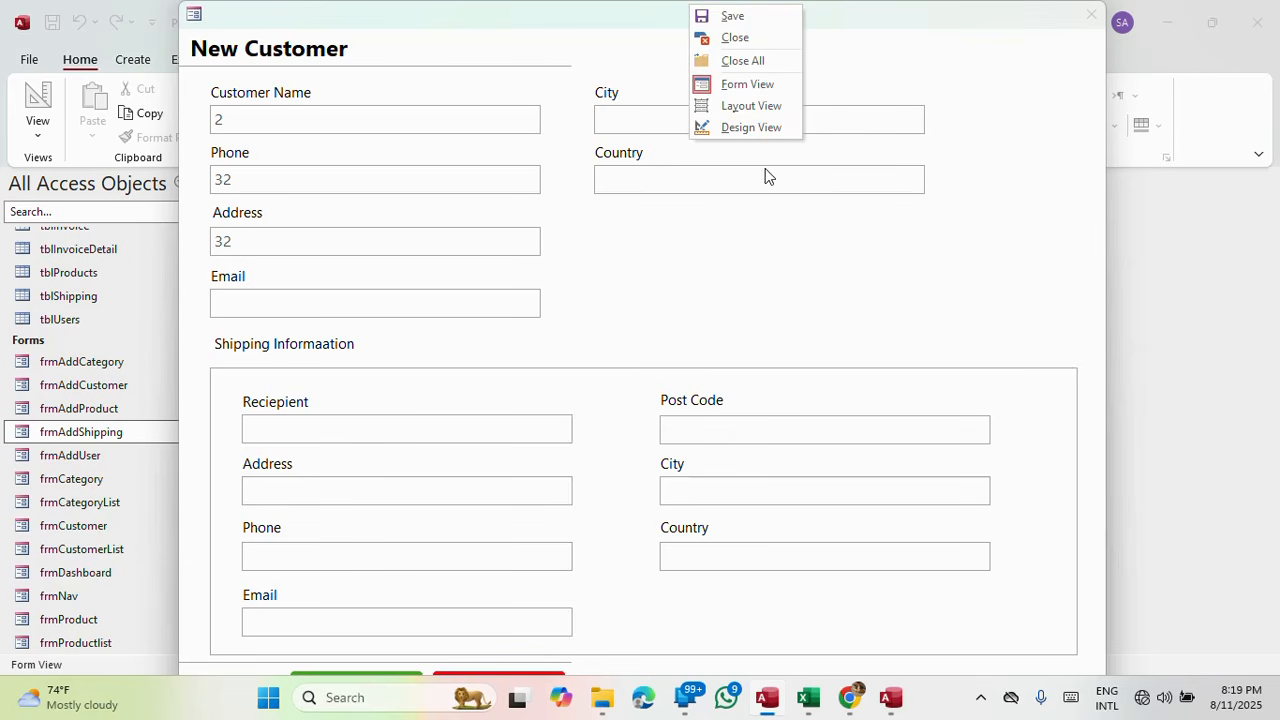
{"action": "left_click", "coordinate": [740, 128]}
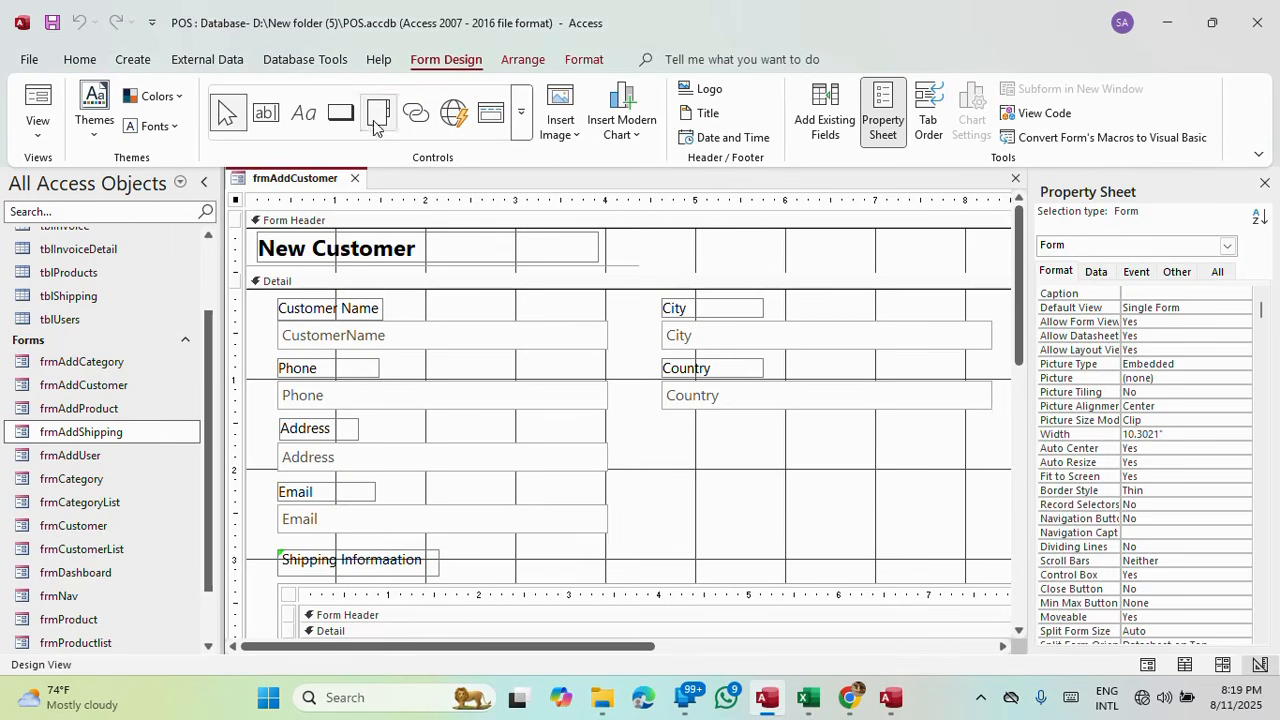
Add a command button about 2.4" wide and 0.31" high just above the right end of the shipping subform.
{"action": "left_click", "coordinate": [341, 112]}
{"action": "scroll", "coordinate": [830, 516], "scroll_direction": "down", "scroll_amount": 2}
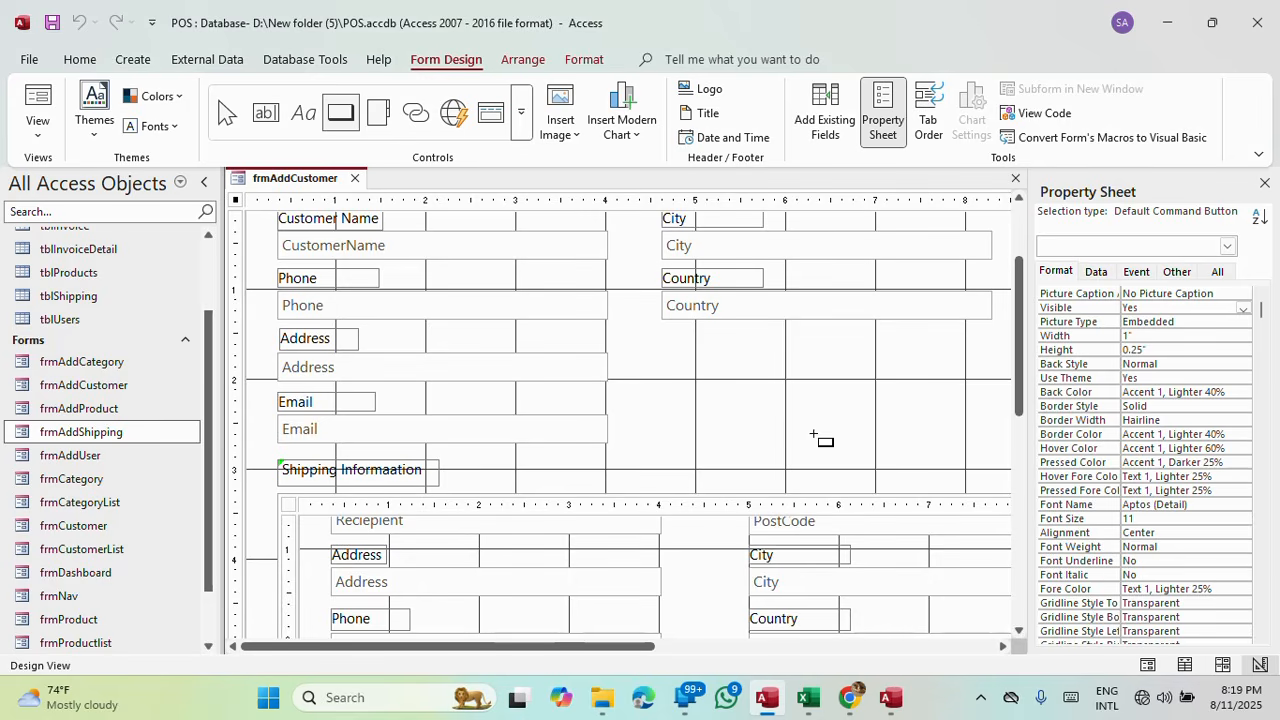
{"action": "left_click_drag", "start_coordinate": [862, 450], "coordinate": [1091, 486]}
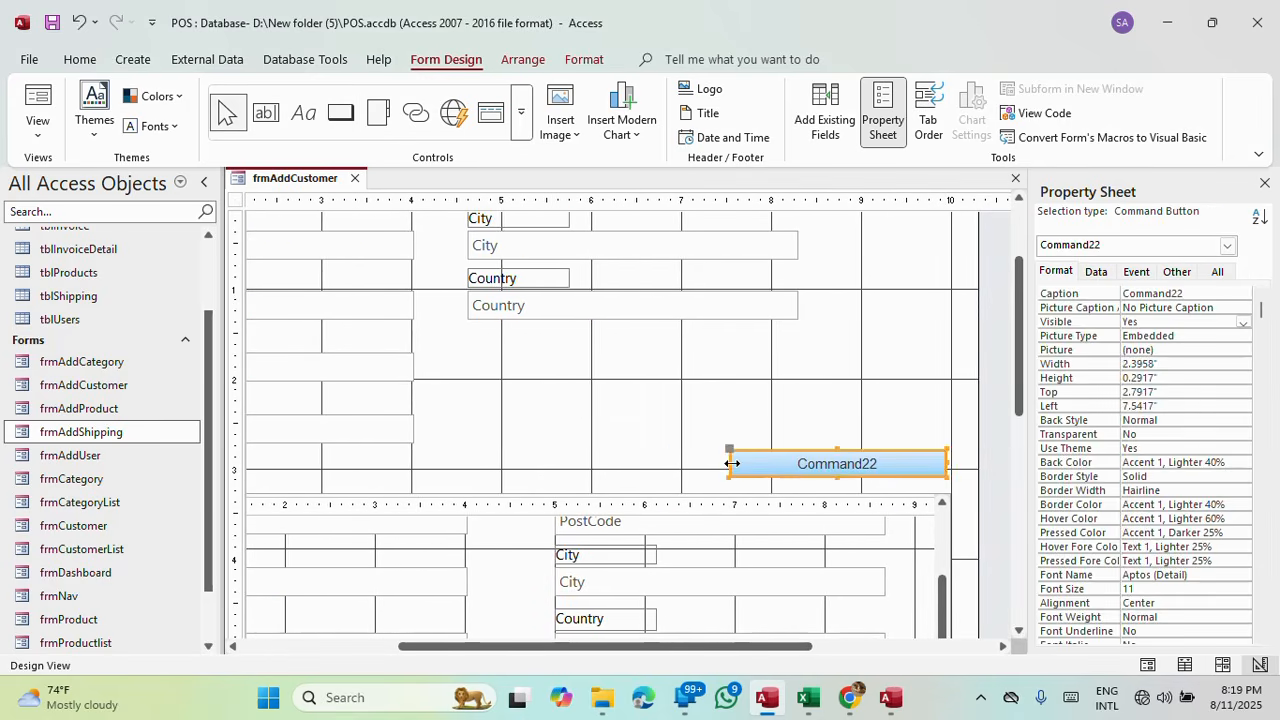
{"action": "left_click", "coordinate": [769, 434]}
{"action": "left_click", "coordinate": [836, 466]}
{"action": "left_click_drag", "start_coordinate": [835, 447], "coordinate": [835, 445]}
Change the new command button's caption to "Use Customer Info".
{"action": "left_click", "coordinate": [884, 464]}
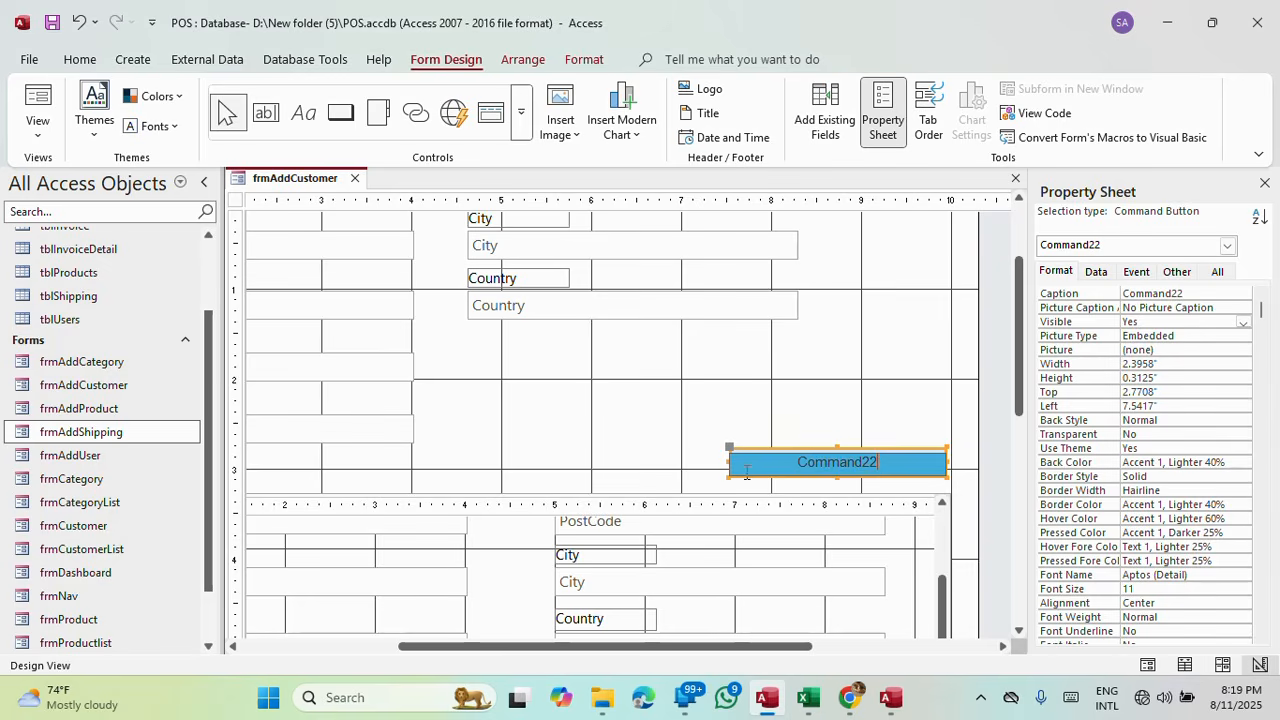
{"action": "left_click_drag", "start_coordinate": [898, 461], "coordinate": [746, 460]}
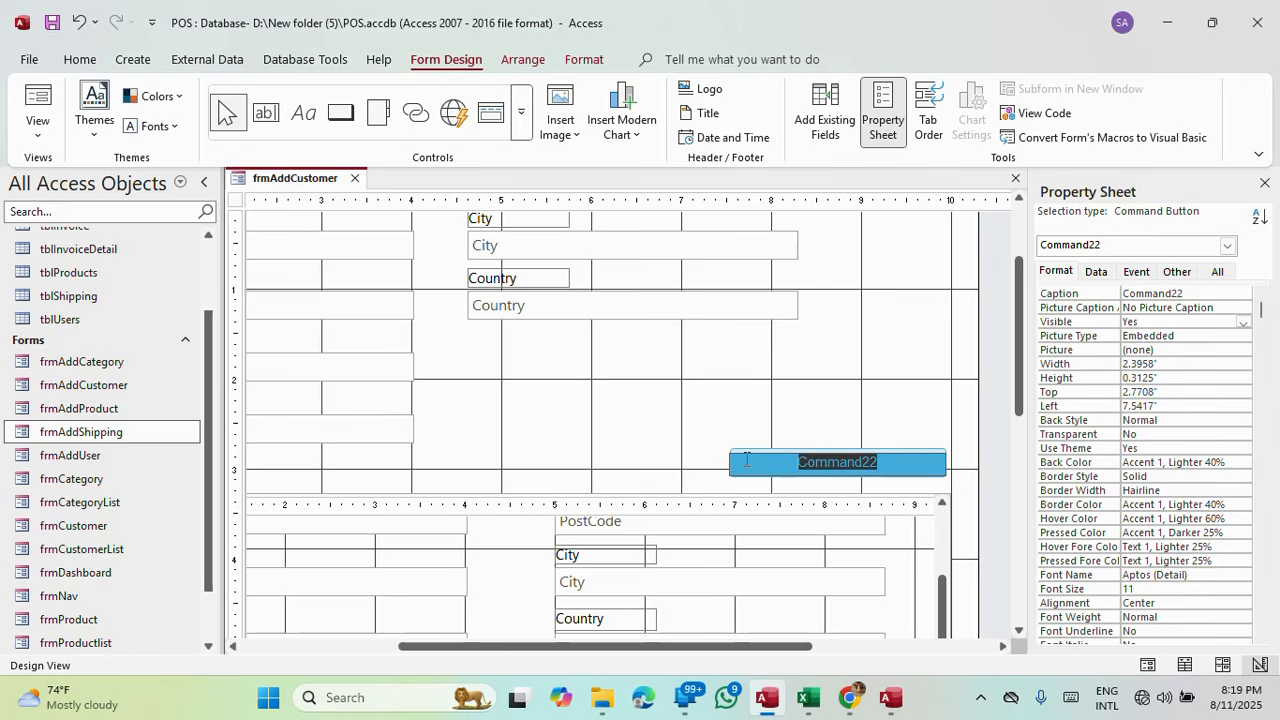
{"action": "type", "text": "Us"}
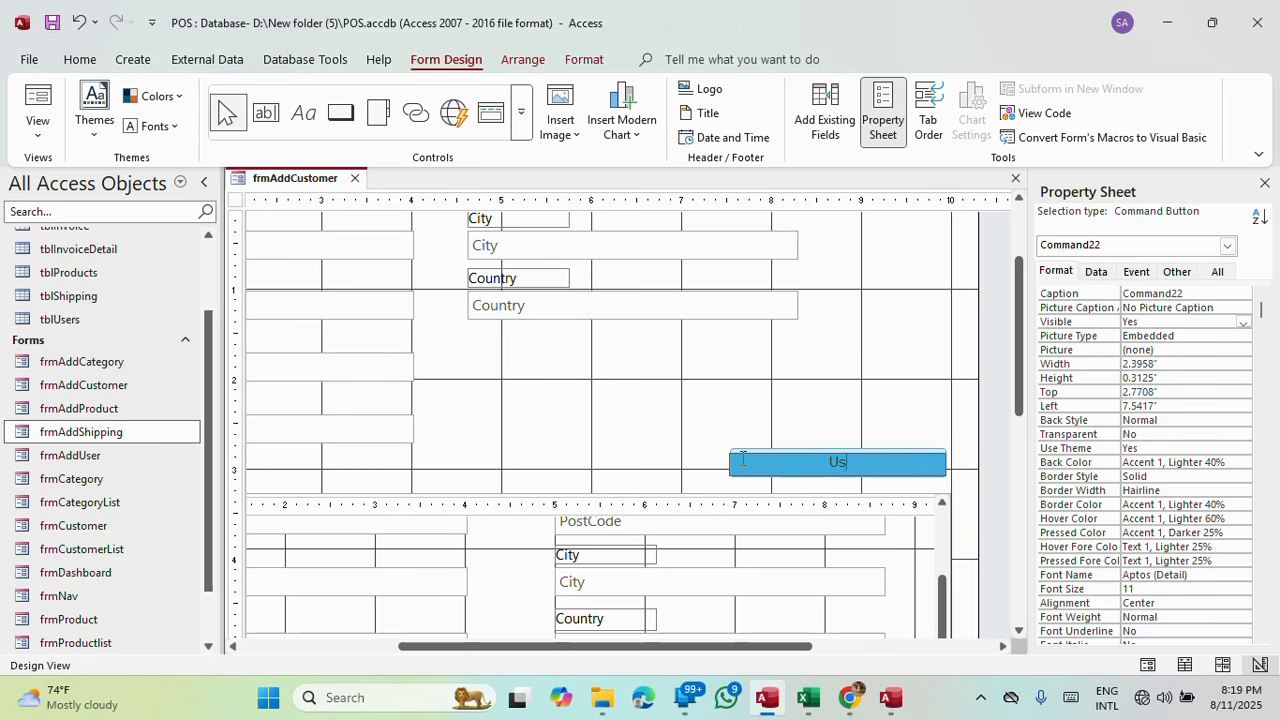
{"action": "type", "text": "e Customer Info"}
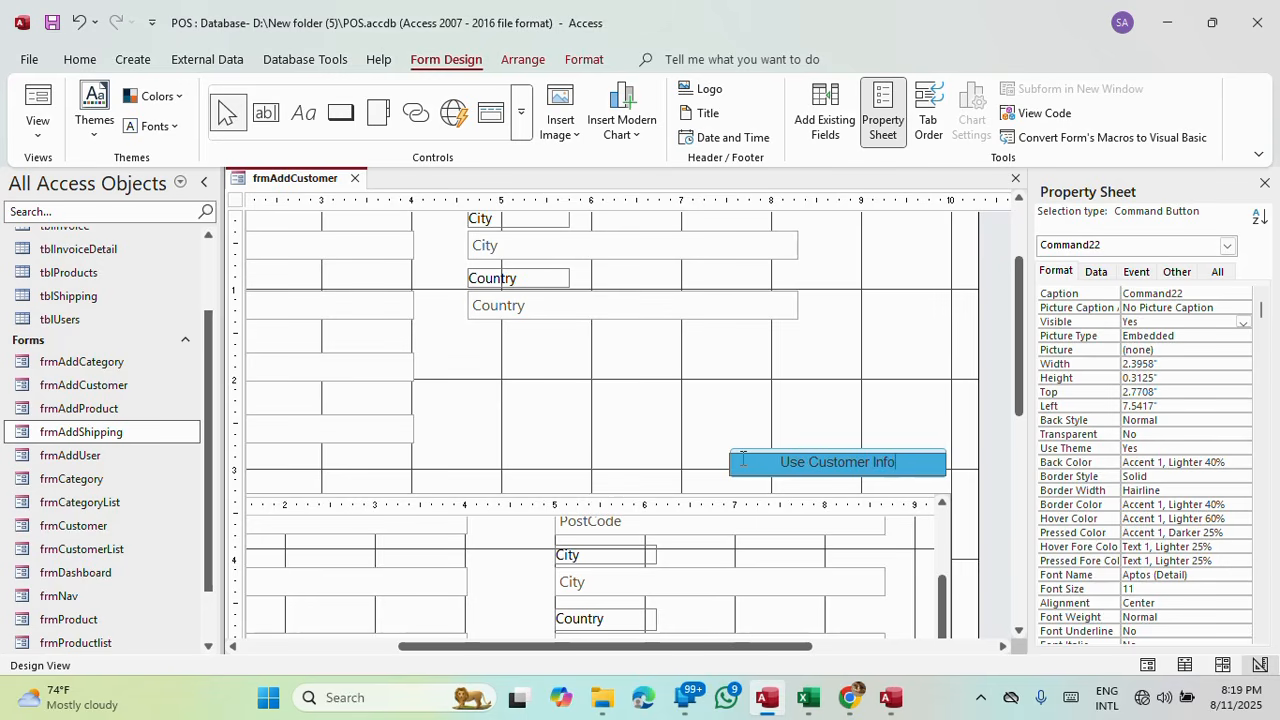
{"action": "left_click", "coordinate": [677, 467]}
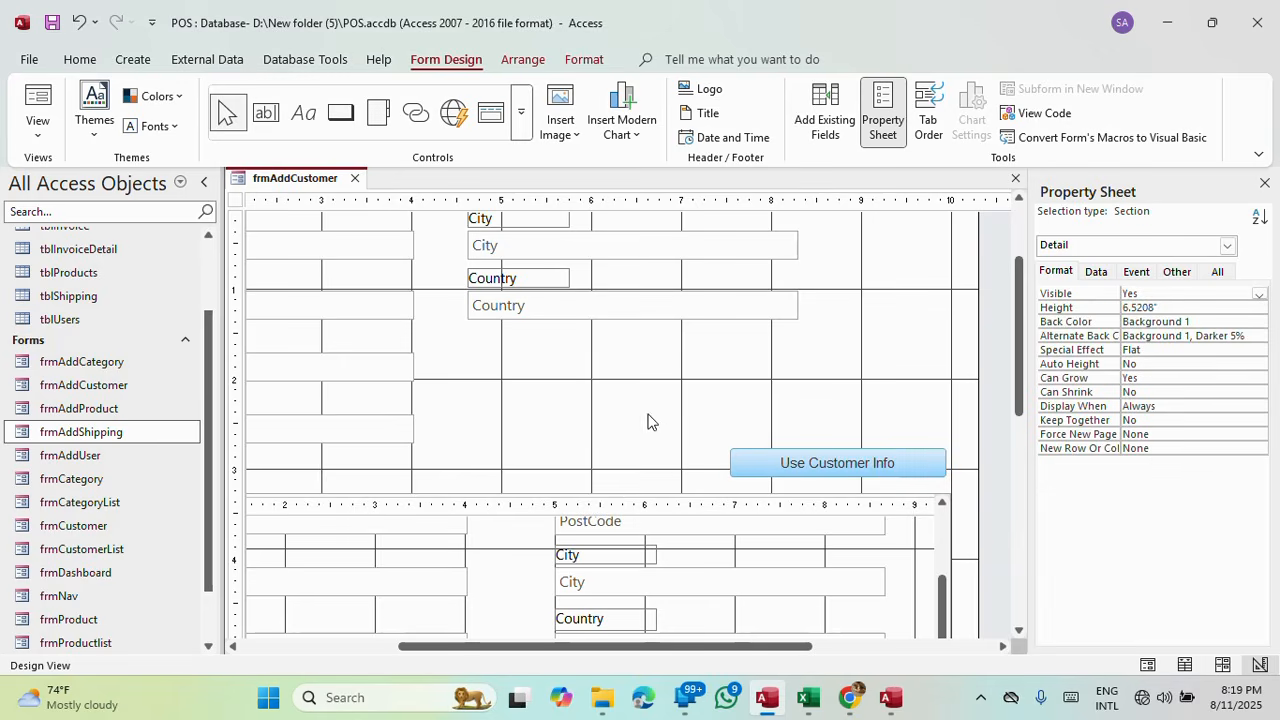
Widen the Use Customer Info button slightly to meet the subform's right edge, and preview frmAddCustomer in Form View.
{"action": "scroll", "coordinate": [648, 421], "scroll_direction": "down", "scroll_amount": 5}
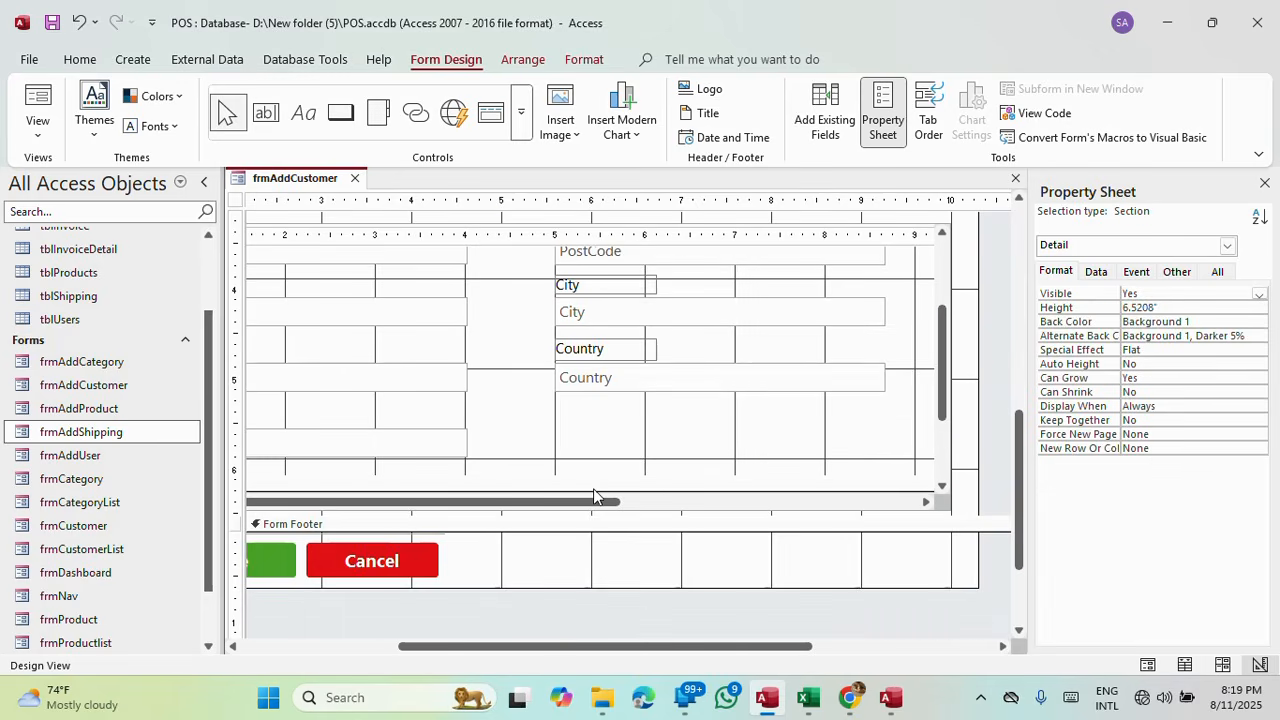
{"action": "left_click", "coordinate": [272, 568]}
{"action": "scroll", "coordinate": [443, 423], "scroll_direction": "up", "scroll_amount": 5}
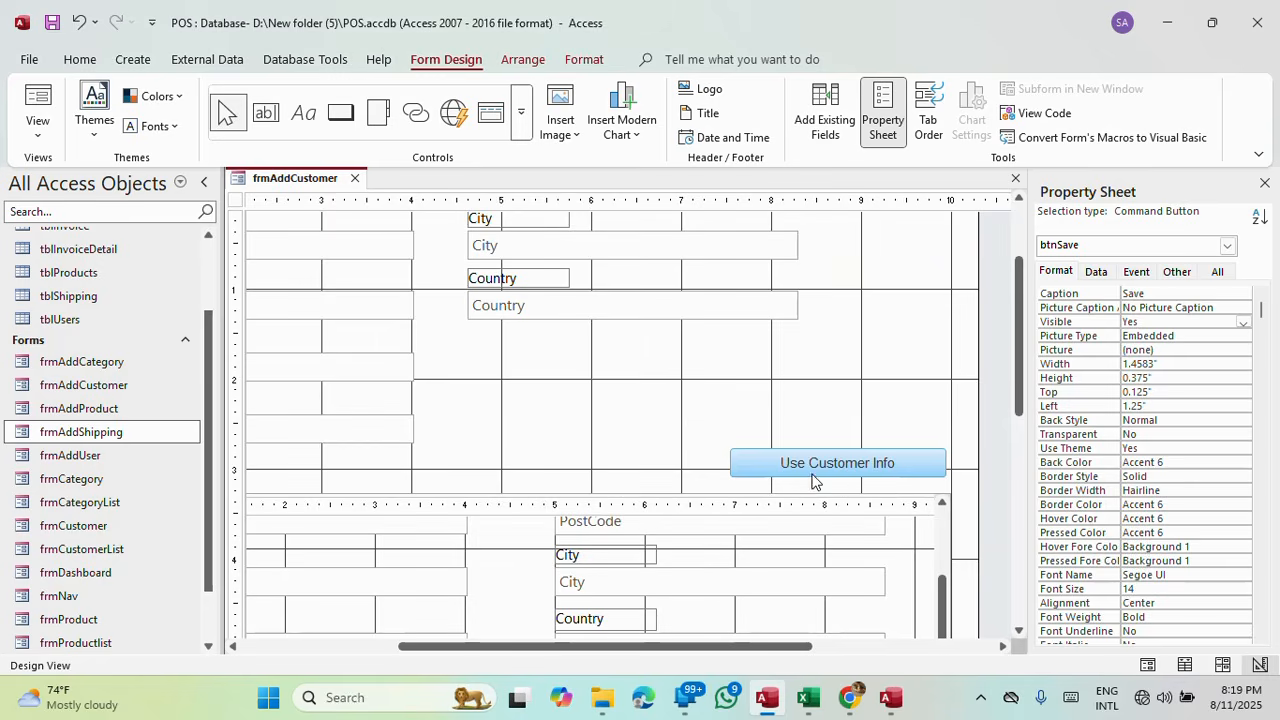
{"action": "left_click", "coordinate": [813, 474]}
{"action": "left_click_drag", "start_coordinate": [943, 458], "coordinate": [951, 459]}
{"action": "left_click", "coordinate": [37, 96]}
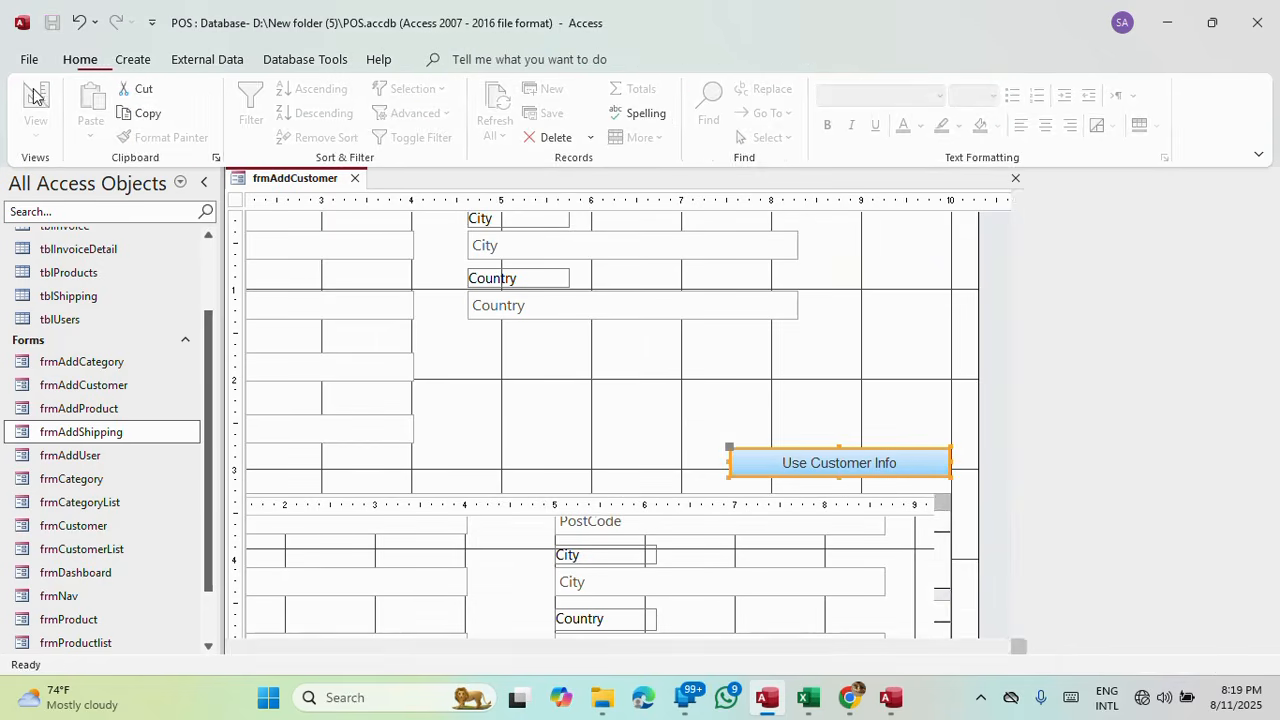
{"action": "left_click_drag", "start_coordinate": [771, 186], "coordinate": [727, 35]}
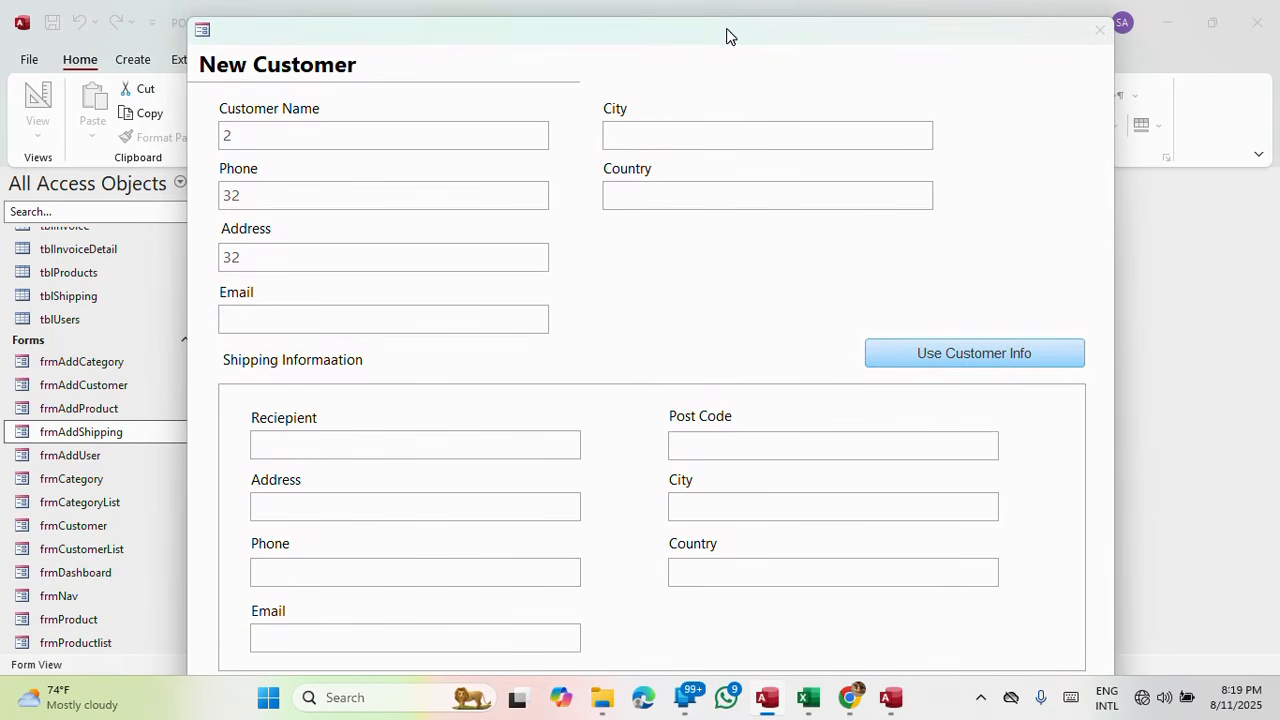
{"action": "right_click", "coordinate": [714, 29]}
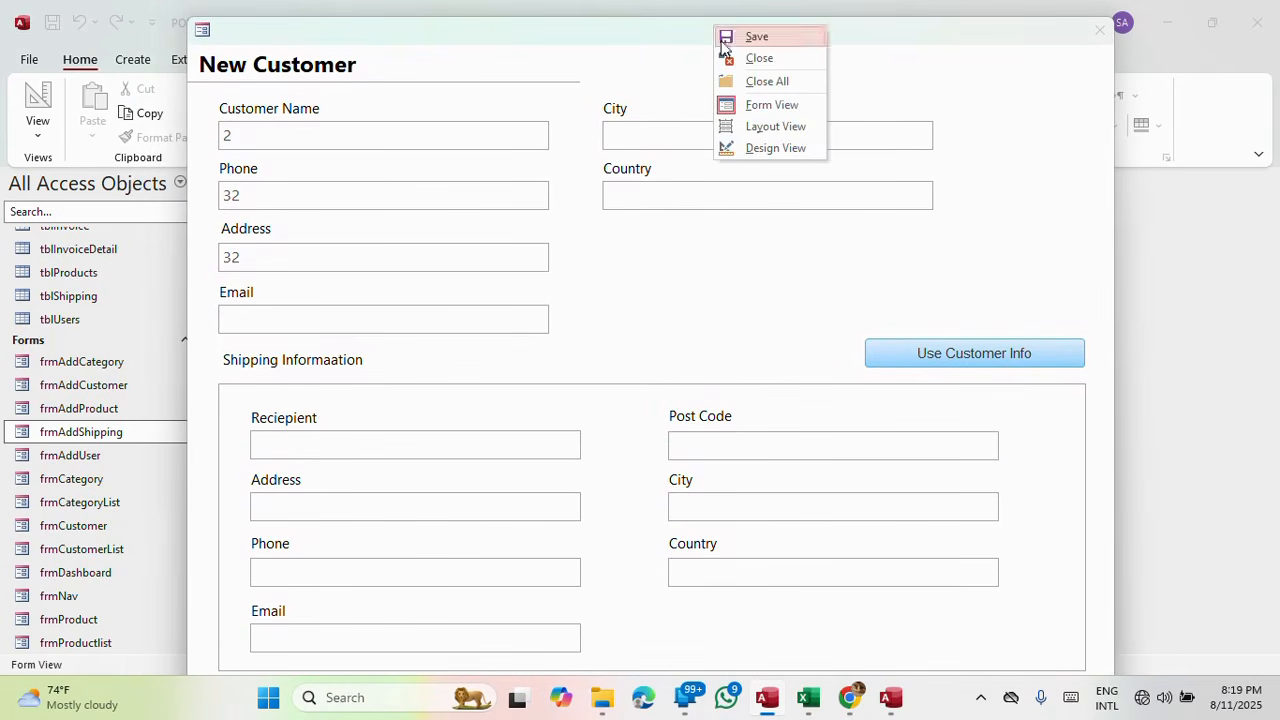
{"action": "left_click", "coordinate": [774, 153]}
Reduce the CustomerName and City text boxes to 0.2708" high, and size the Phone, Country, Address and Email boxes to the shortest.
{"action": "scroll", "coordinate": [685, 268], "scroll_direction": "down", "scroll_amount": 2}
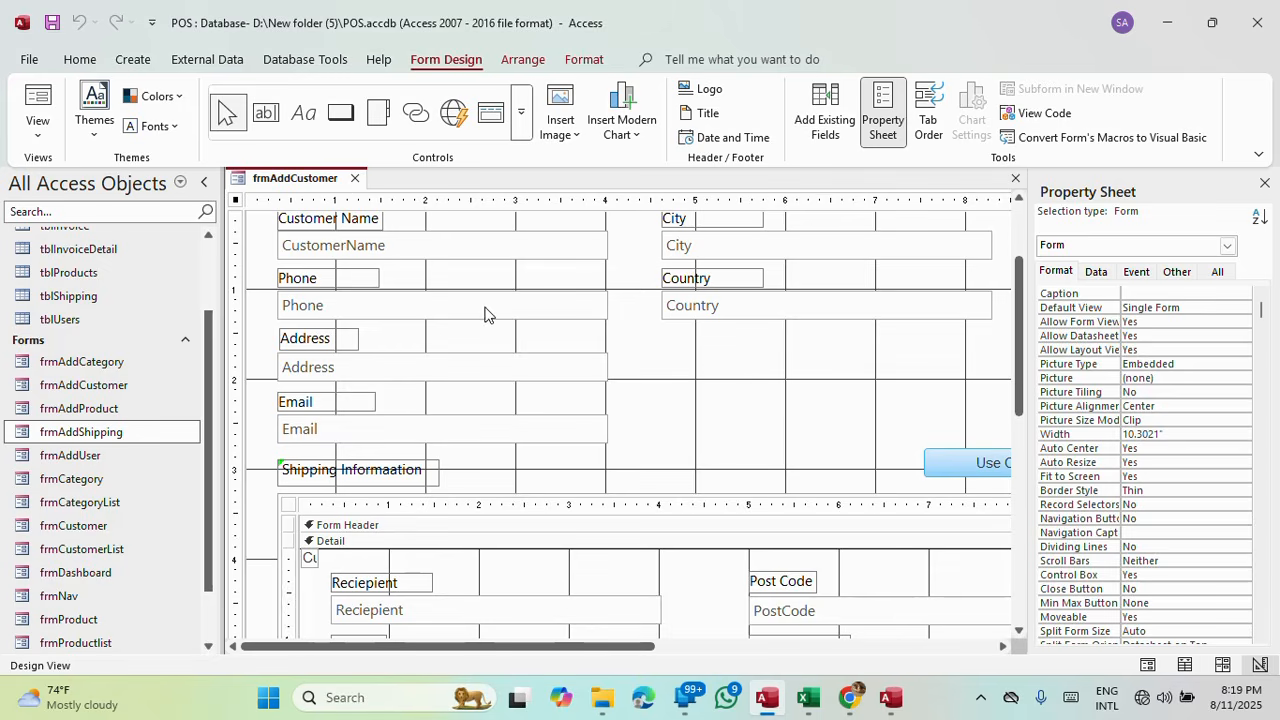
{"action": "left_click_drag", "start_coordinate": [257, 255], "coordinate": [740, 258]}
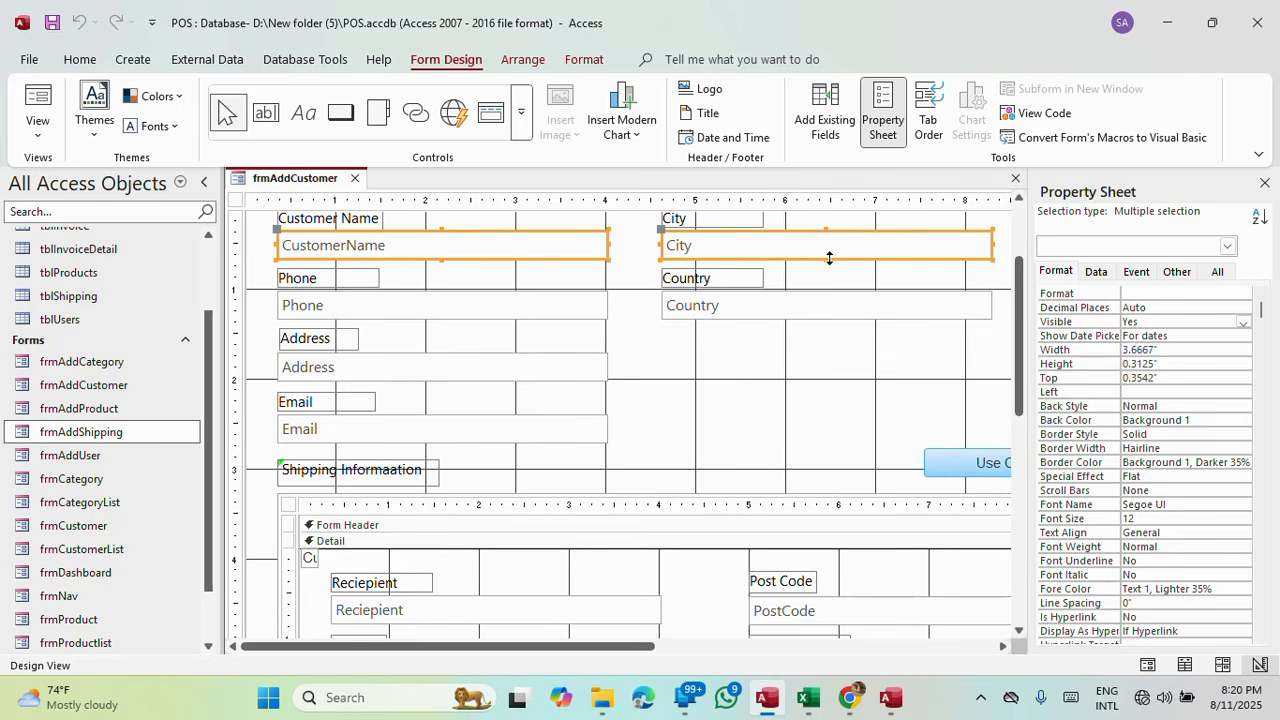
{"action": "left_click_drag", "start_coordinate": [829, 258], "coordinate": [826, 254]}
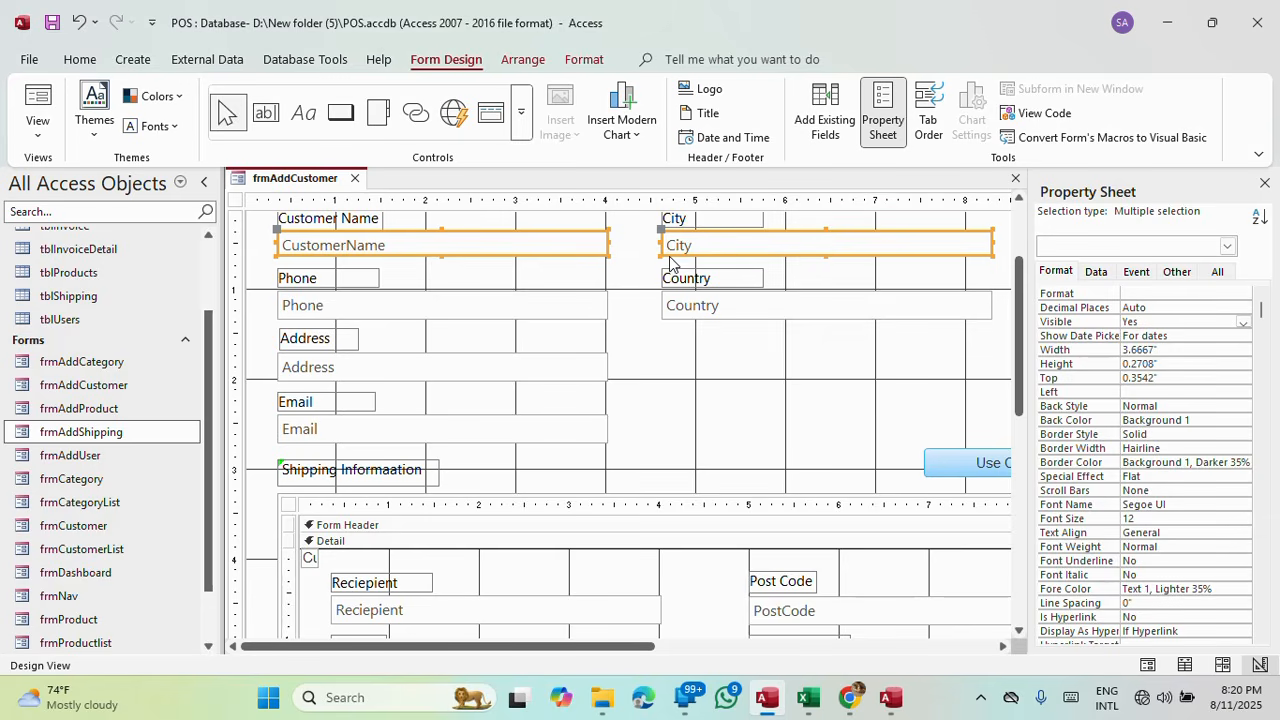
{"action": "left_click", "coordinate": [584, 313], "text": "shift"}
{"action": "left_click", "coordinate": [751, 314], "text": "shift"}
{"action": "left_click", "coordinate": [592, 367], "text": "shift"}
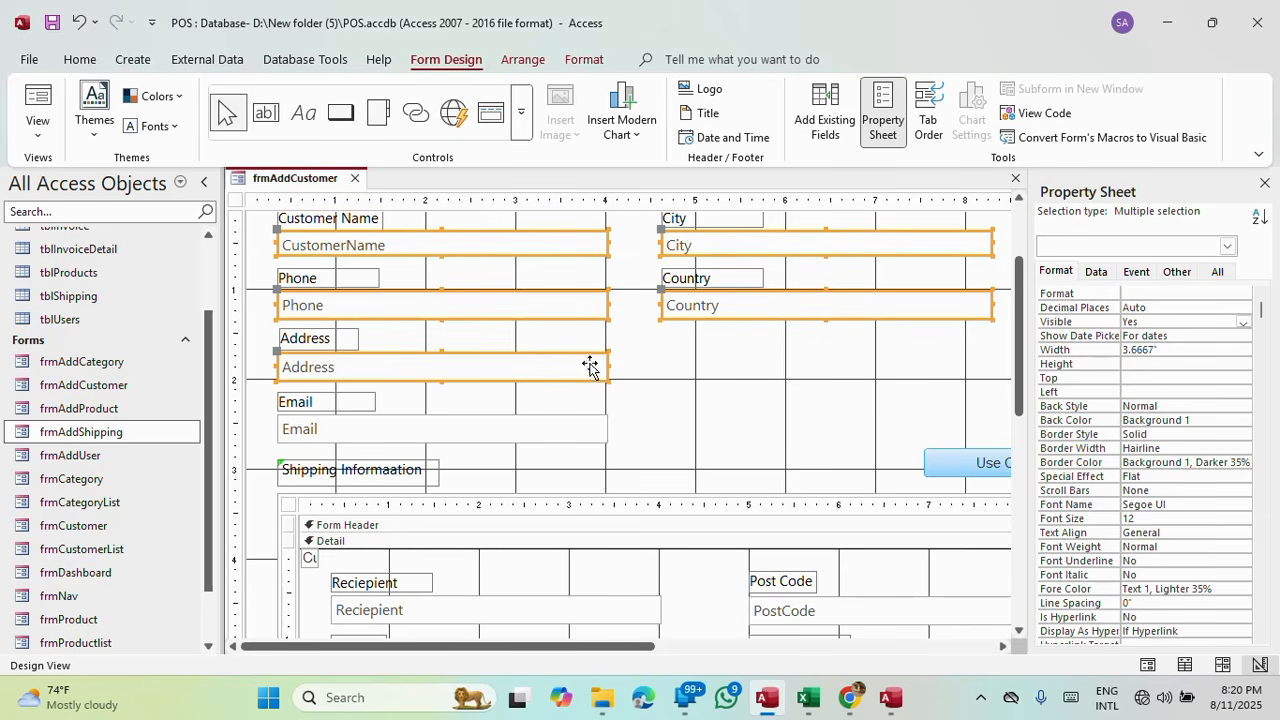
{"action": "left_click", "coordinate": [584, 432], "text": "shift"}
{"action": "right_click", "coordinate": [584, 418]}
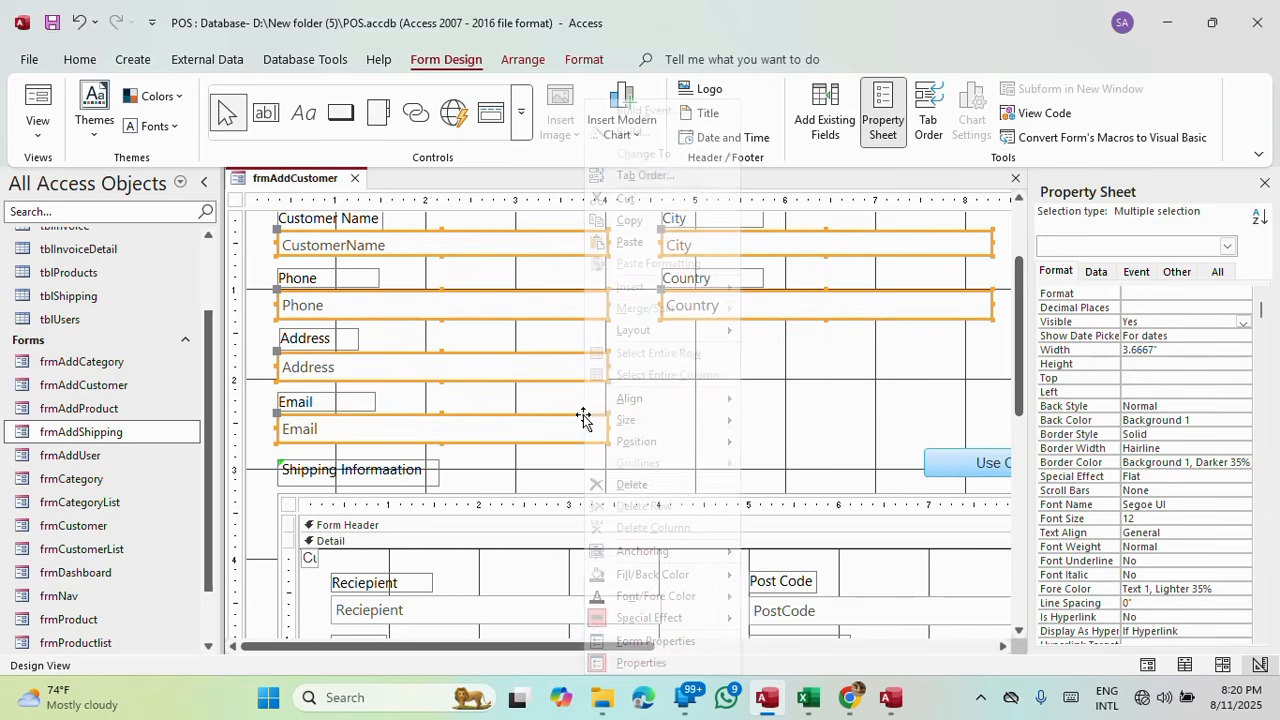
{"action": "mouse_move", "coordinate": [652, 421]}
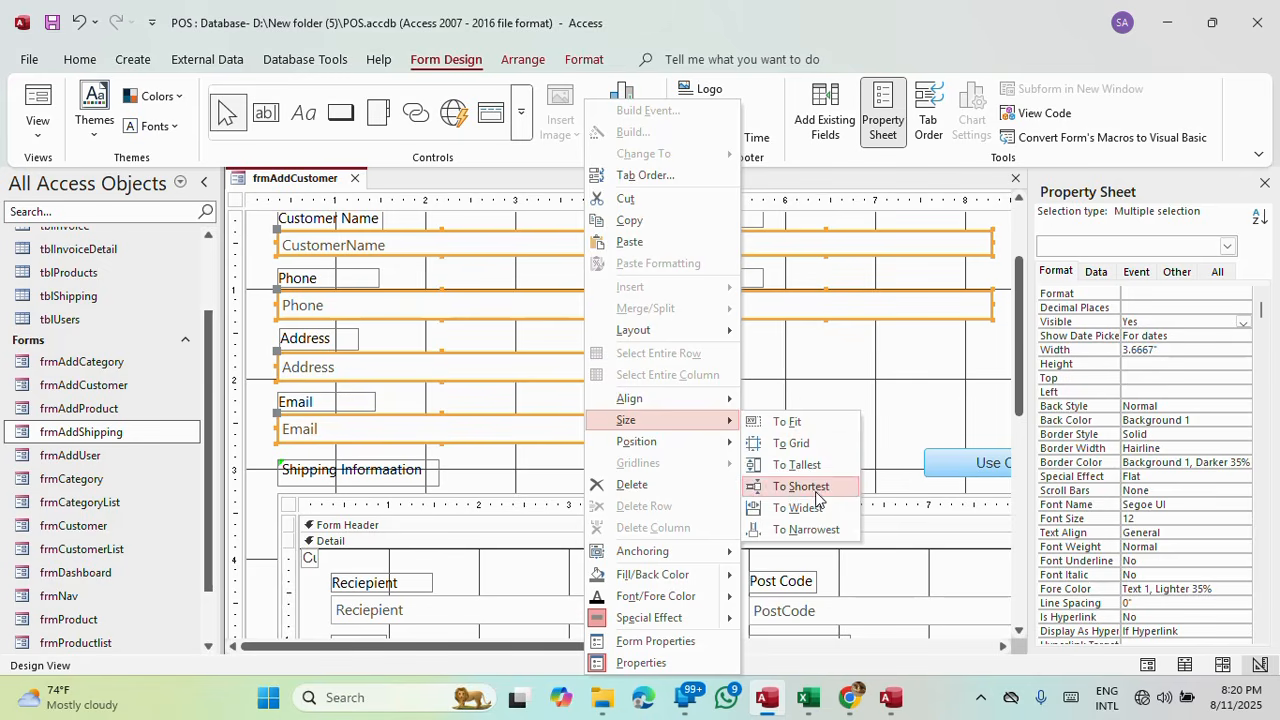
{"action": "left_click", "coordinate": [805, 488]}
{"action": "left_click", "coordinate": [777, 407]}
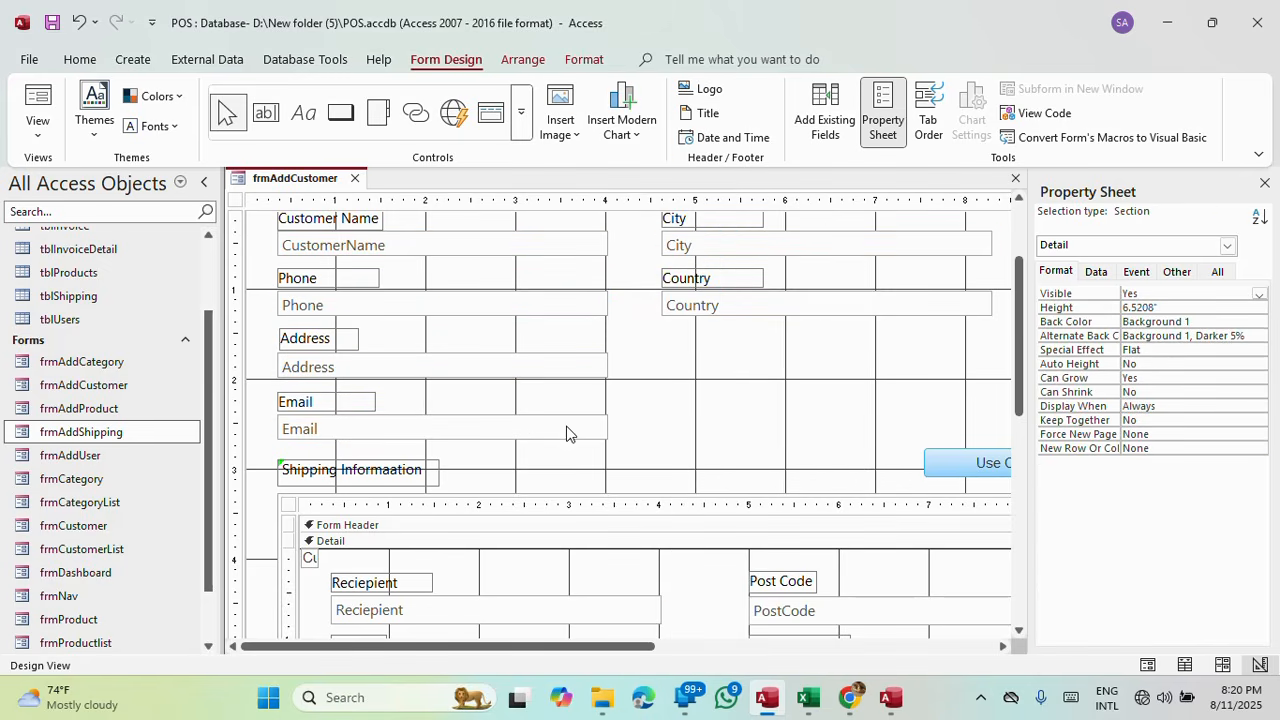
Nudge the Phone, Address and Email labels and text boxes up, closer to the CustomerName text box.
{"action": "left_click_drag", "start_coordinate": [417, 453], "coordinate": [308, 283]}
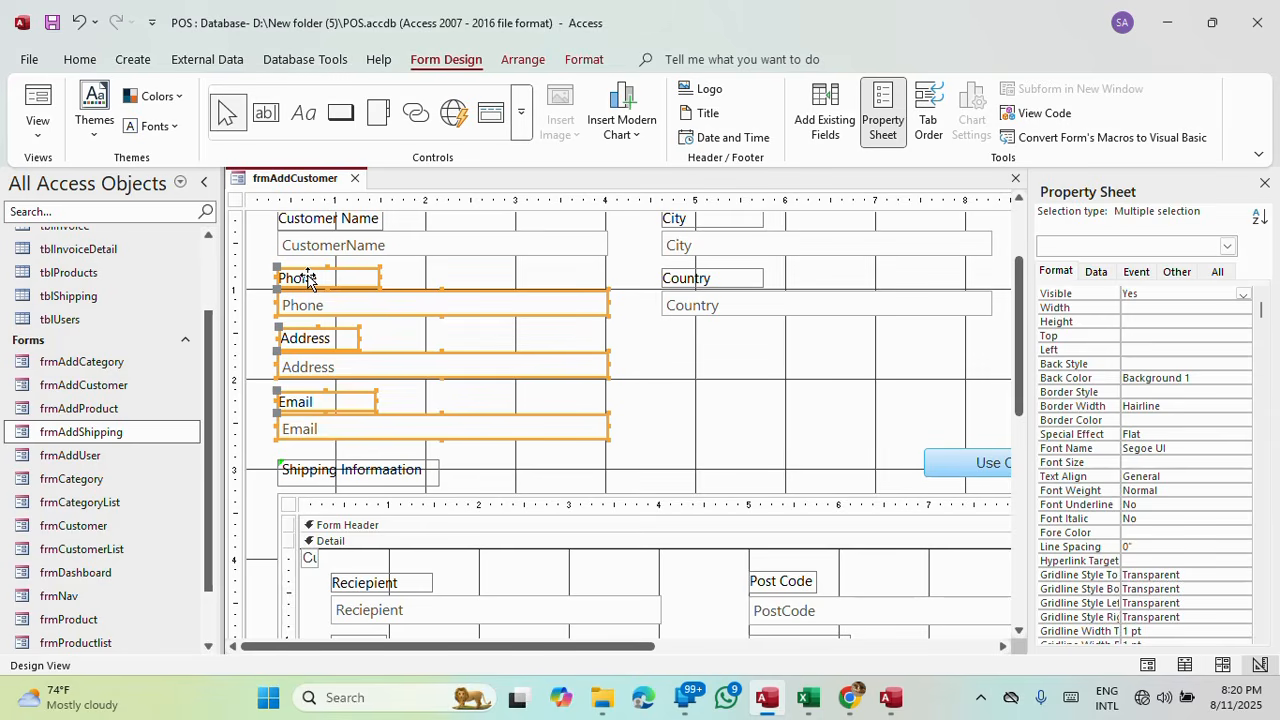
{"action": "key", "text": "Up"}
{"action": "scroll", "coordinate": [480, 360], "scroll_direction": "up", "scroll_amount": 2}
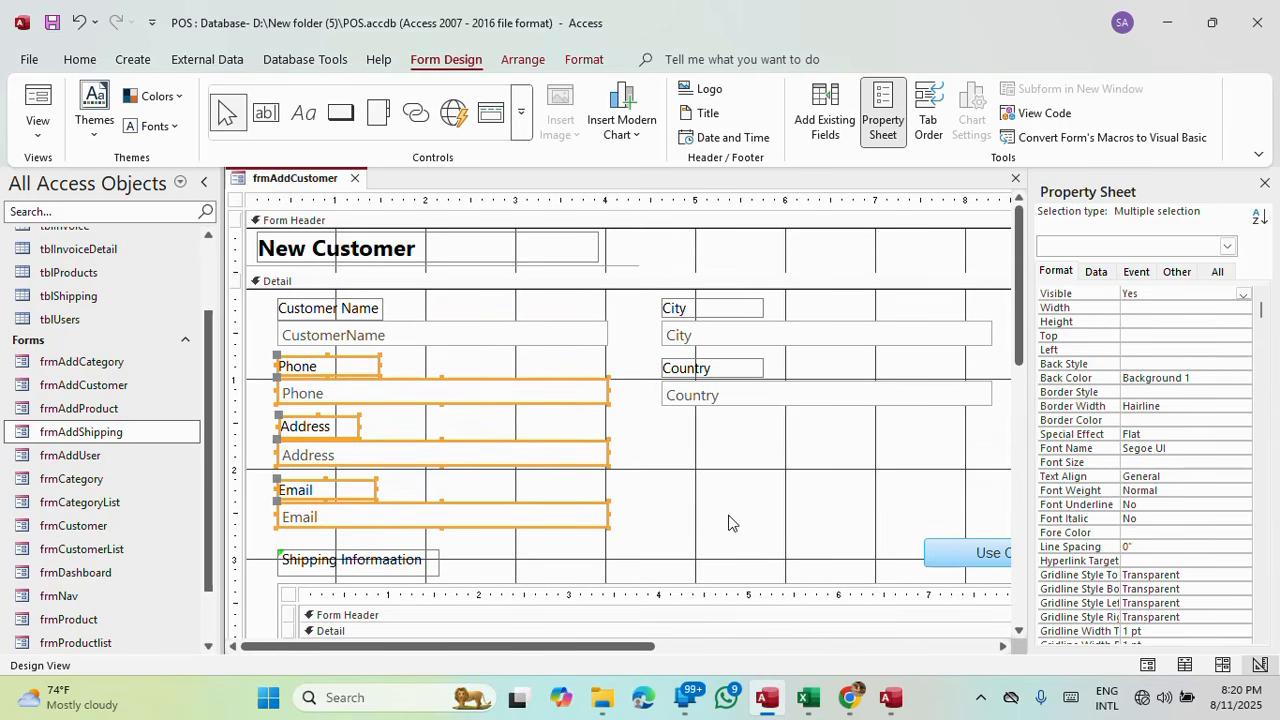
{"action": "scroll", "coordinate": [739, 501], "scroll_direction": "down", "scroll_amount": 2}
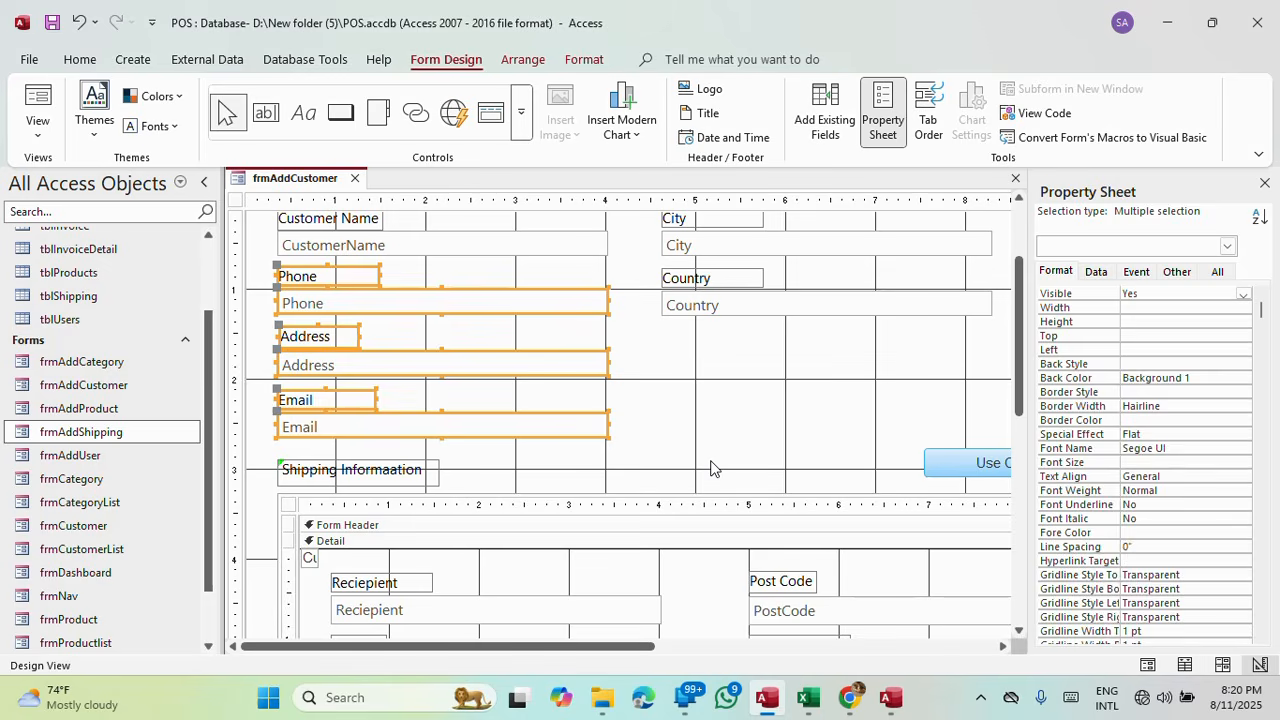
Align the tops of the Phone and Country labels.
{"action": "left_click_drag", "start_coordinate": [711, 463], "coordinate": [682, 278]}
{"action": "right_click", "coordinate": [682, 278]}
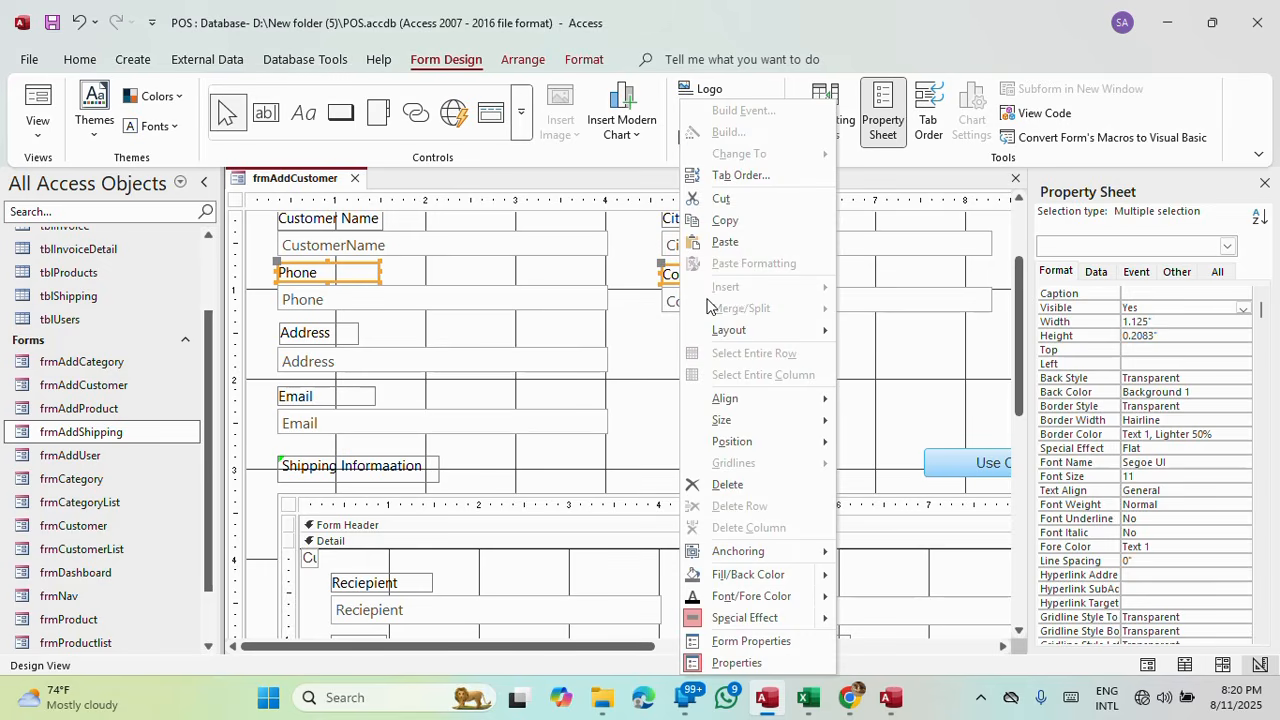
{"action": "mouse_move", "coordinate": [745, 400]}
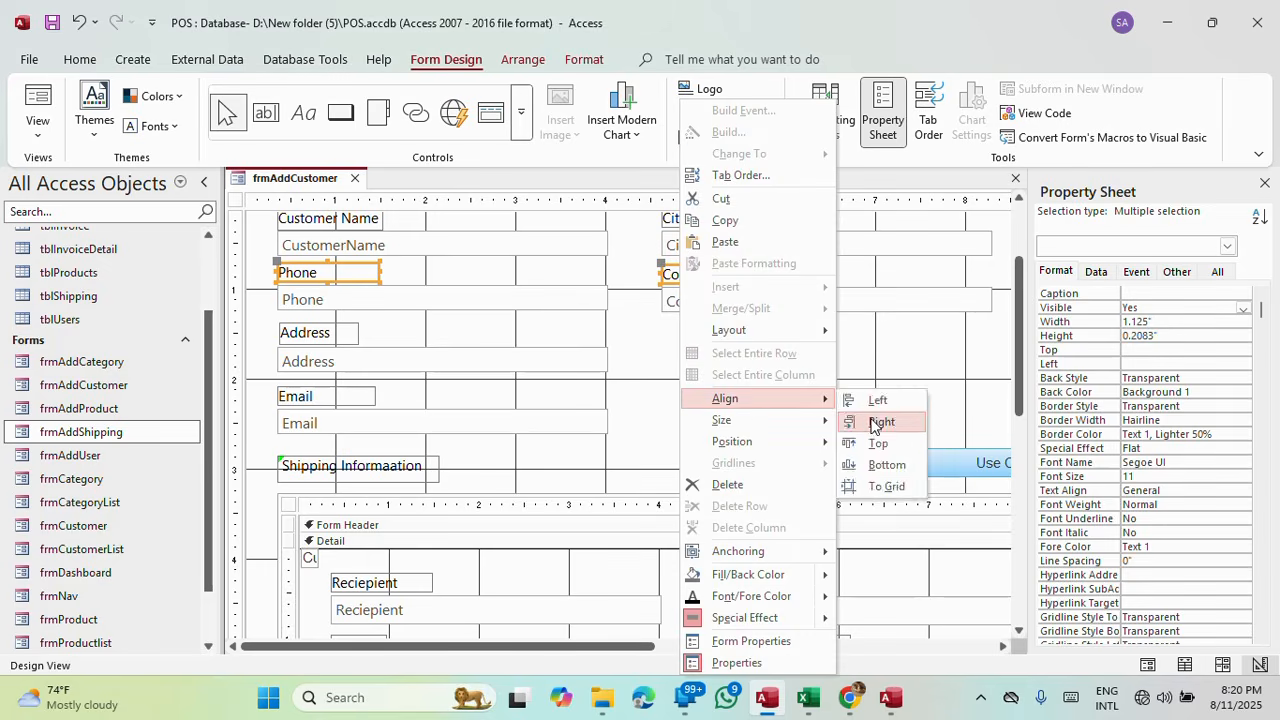
{"action": "left_click", "coordinate": [845, 438]}
Align the tops of the Phone and Country text boxes.
{"action": "left_click", "coordinate": [566, 296]}
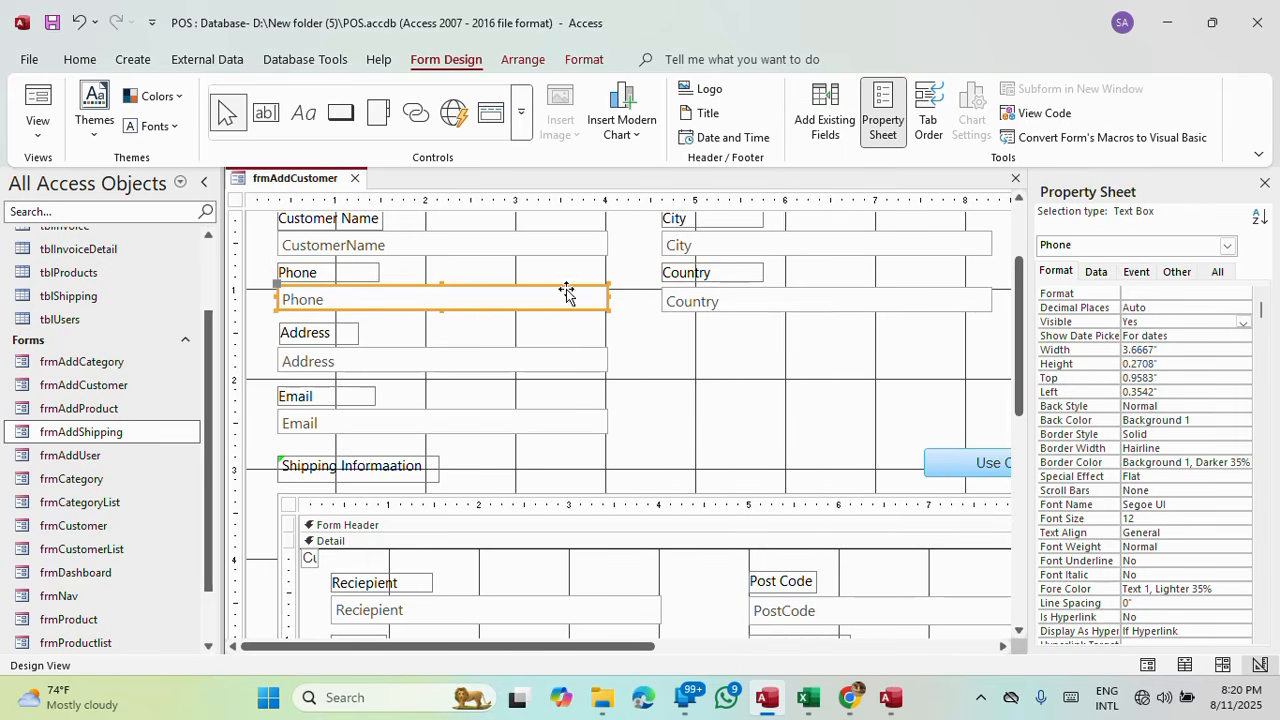
{"action": "left_click", "coordinate": [733, 300], "text": "shift"}
{"action": "right_click", "coordinate": [733, 300]}
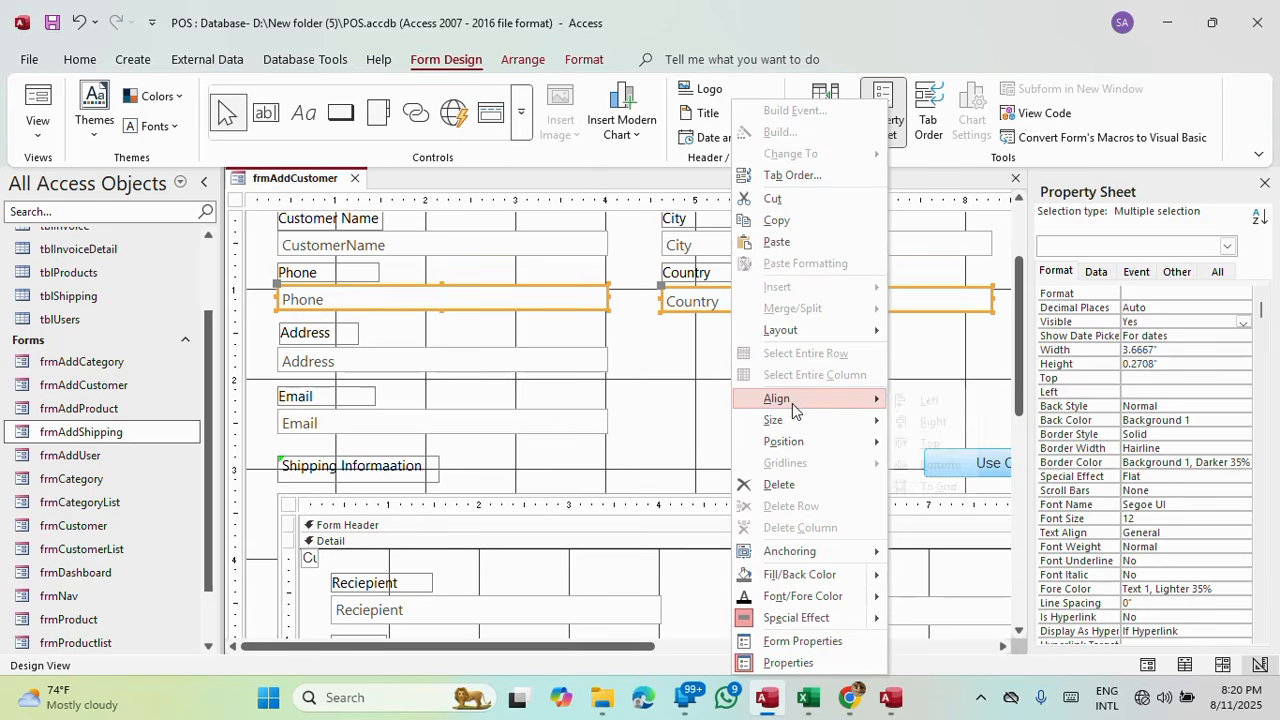
{"action": "mouse_move", "coordinate": [790, 400]}
{"action": "left_click", "coordinate": [903, 444]}
{"action": "left_click", "coordinate": [729, 364]}
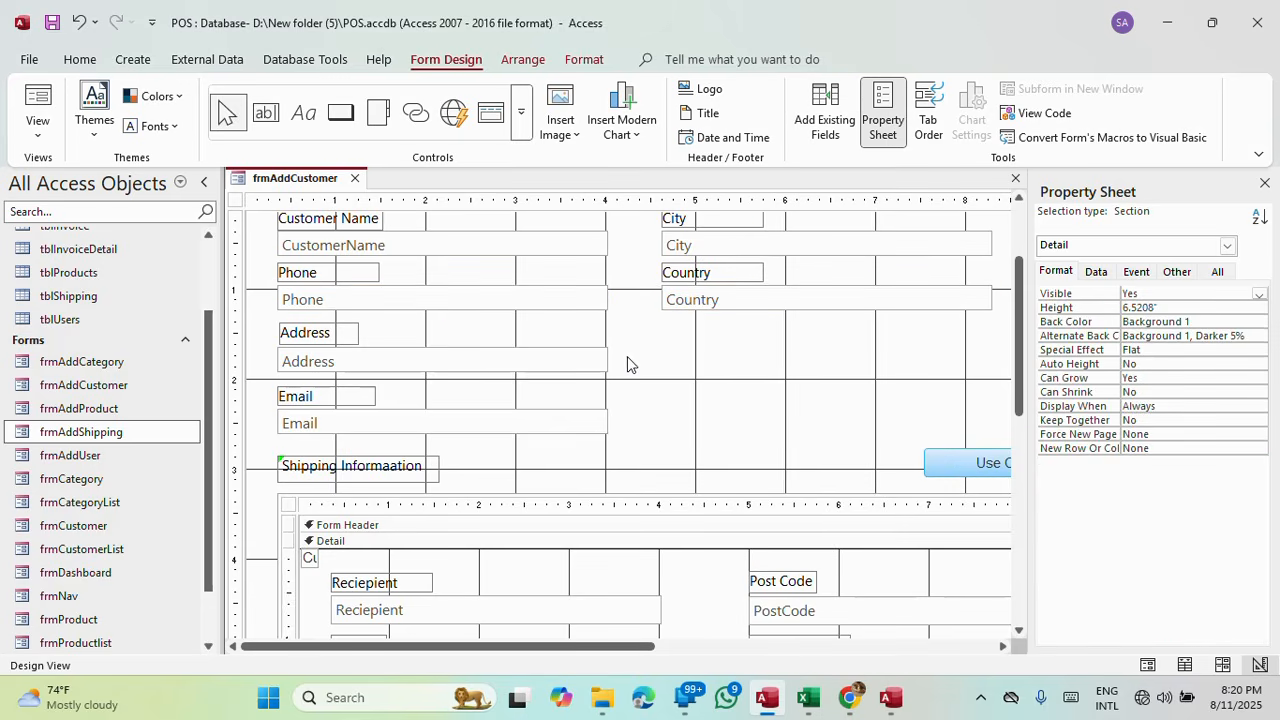
Nudge the Address label and text box up to tighten the gap below the Phone text box.
{"action": "left_click_drag", "start_coordinate": [249, 323], "coordinate": [360, 358]}
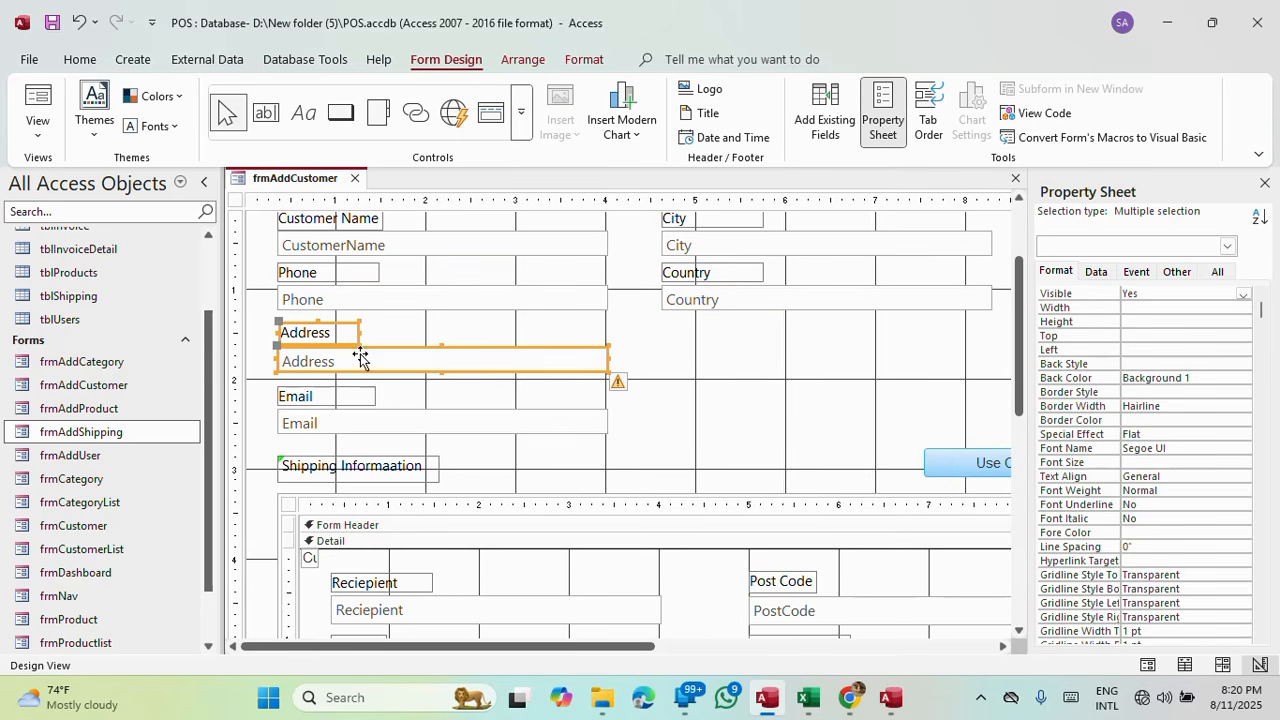
{"action": "key", "text": "Up"}
{"action": "key", "text": "Up"}
{"action": "key", "text": "Up"}
{"action": "key", "text": "Up"}
Nudge the Email label and text box up to tighten the gap below the Address text box.
{"action": "left_click_drag", "start_coordinate": [247, 380], "coordinate": [388, 418]}
{"action": "key", "text": "Up"}
{"action": "key", "text": "Up"}
{"action": "key", "text": "Up"}
{"action": "key", "text": "Up"}
{"action": "key", "text": "Up"}
{"action": "key", "text": "Up"}
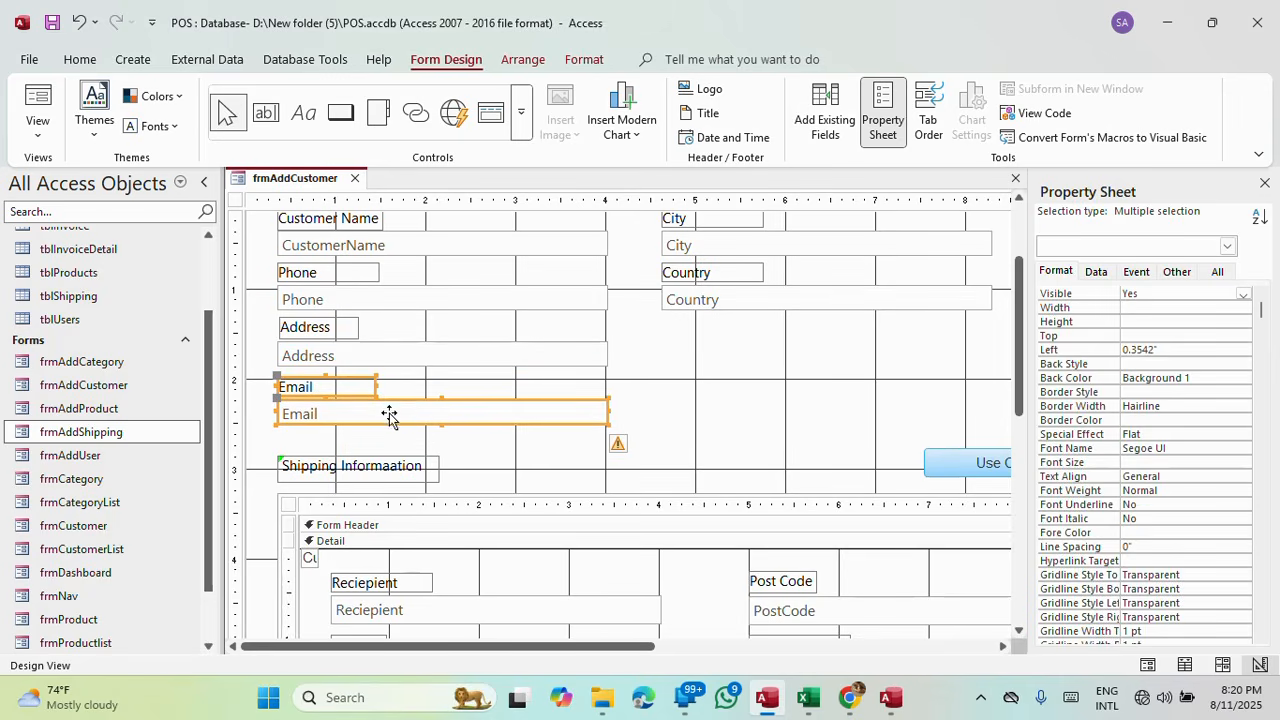
{"action": "key", "text": "Up"}
Move the Shipping Informaation label, the Use Customer Info button and the shipping subform up together, closer to the Email text box.
{"action": "left_click", "coordinate": [716, 299]}
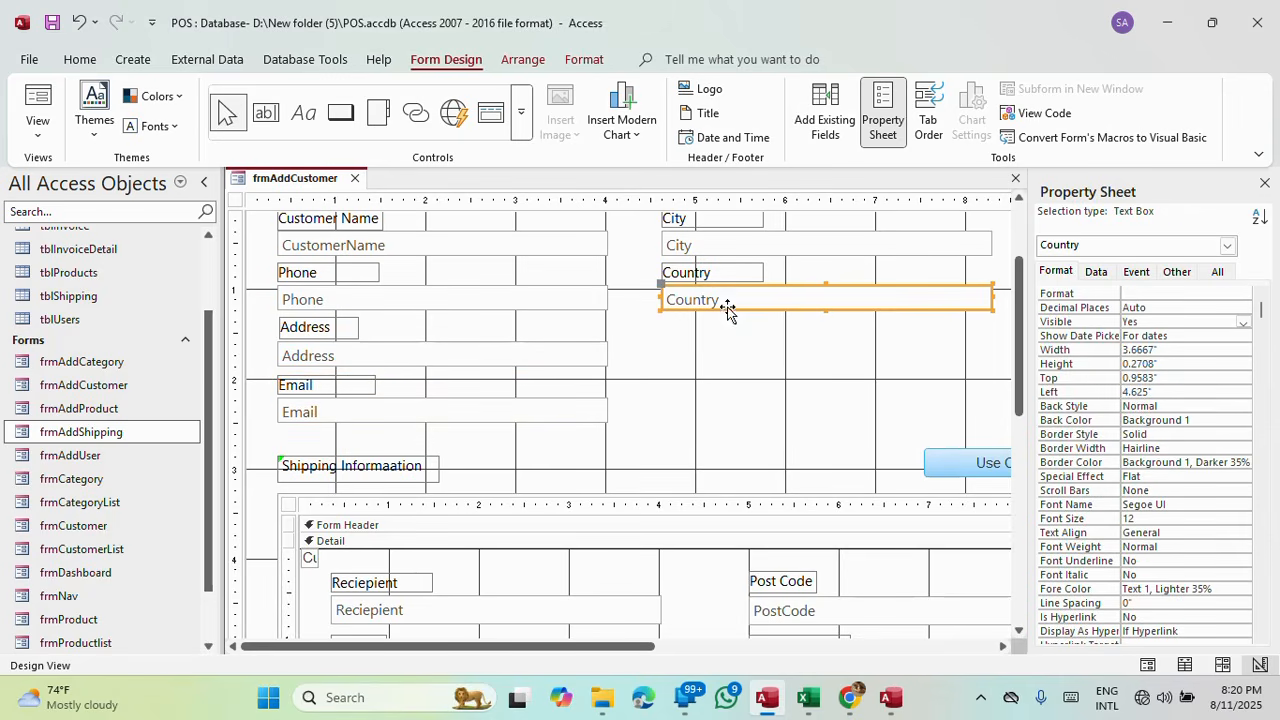
{"action": "left_click", "coordinate": [631, 415]}
{"action": "left_click_drag", "start_coordinate": [272, 452], "coordinate": [988, 527]}
{"action": "key", "text": "Up"}
{"action": "key", "text": "Up"}
{"action": "key", "text": "Up"}
{"action": "key", "text": "Up"}
{"action": "key", "text": "Up"}
{"action": "key", "text": "Up"}
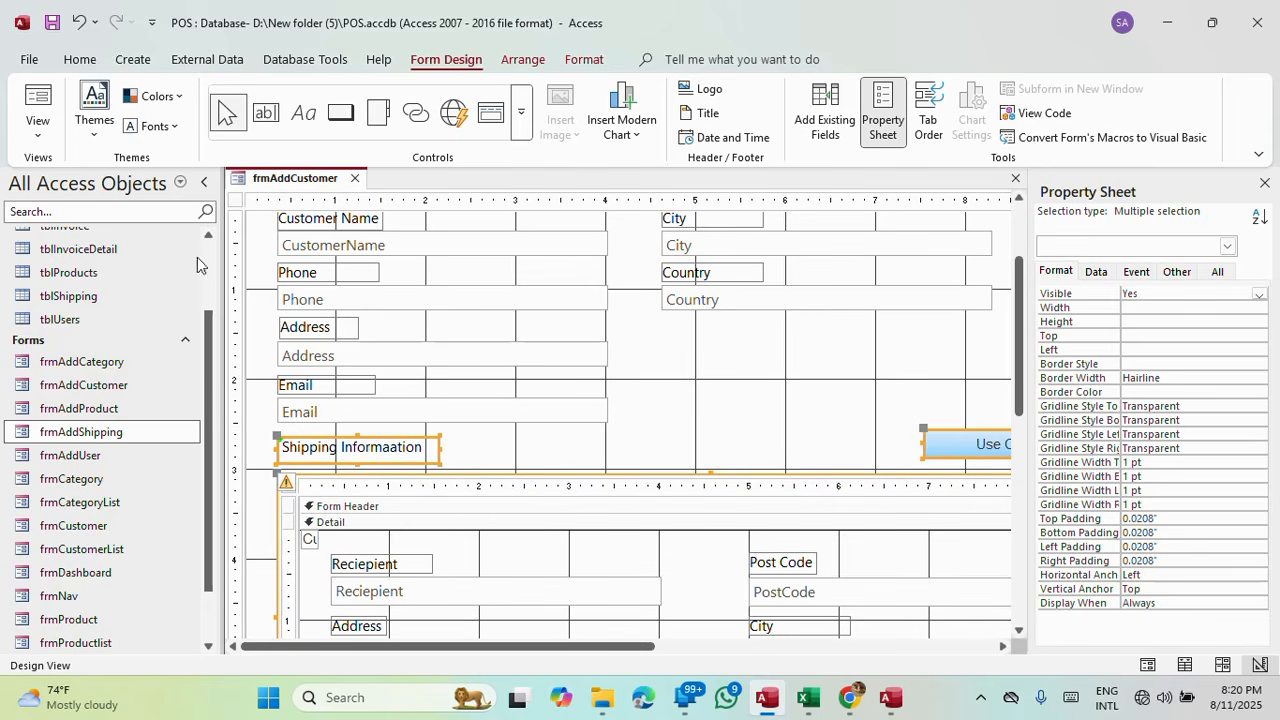
Preview frmAddCustomer in Form View to check the tightened layout, and return to Design View.
{"action": "left_click", "coordinate": [38, 100]}
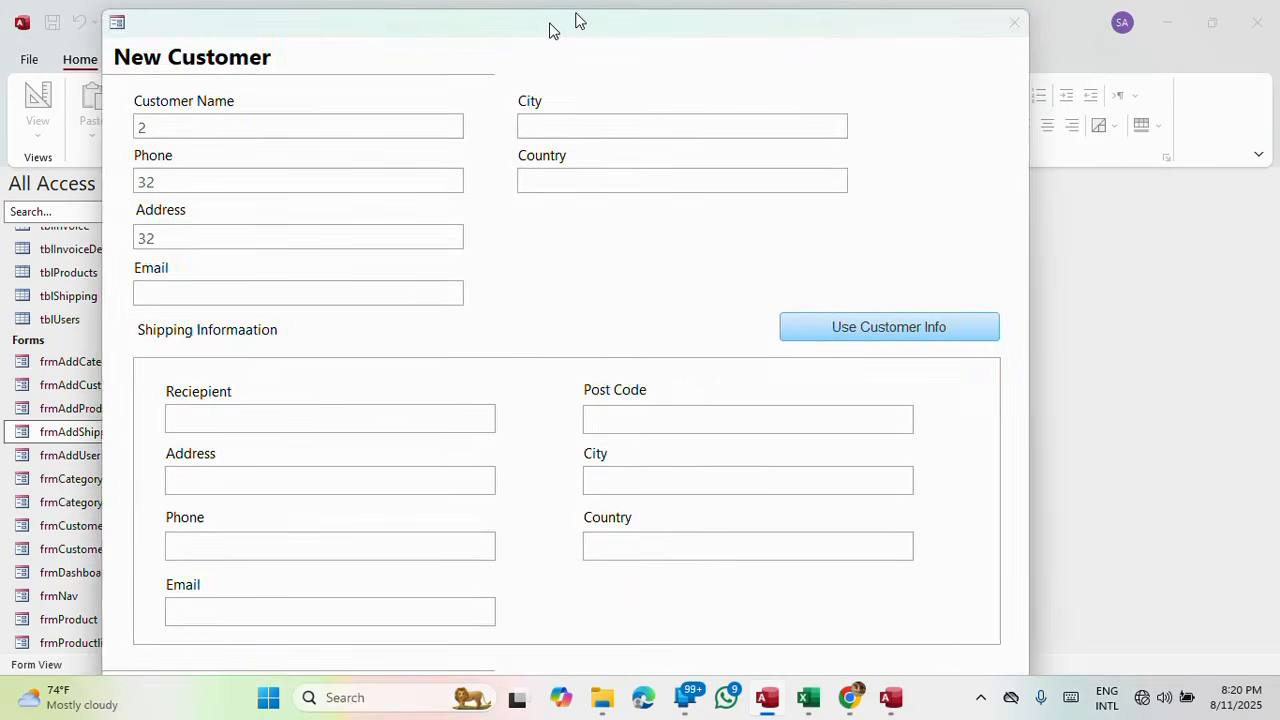
{"action": "left_click_drag", "start_coordinate": [549, 30], "coordinate": [657, 29]}
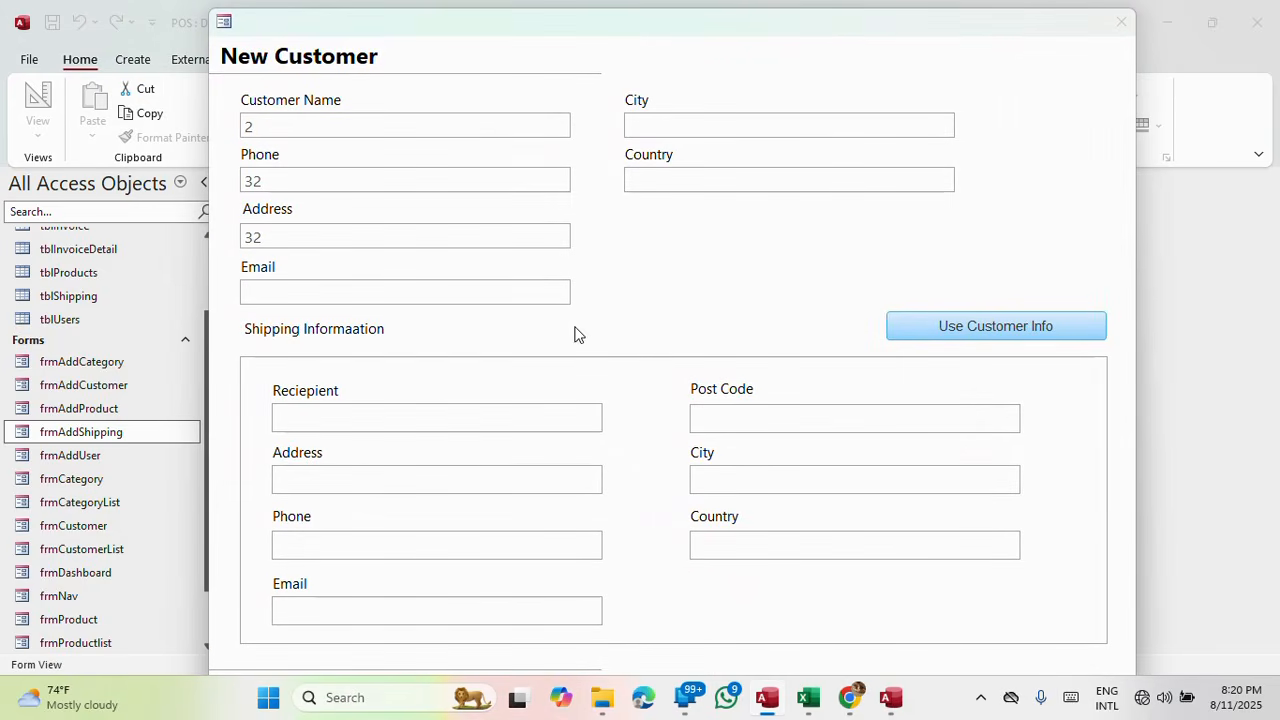
{"action": "right_click", "coordinate": [674, 22]}
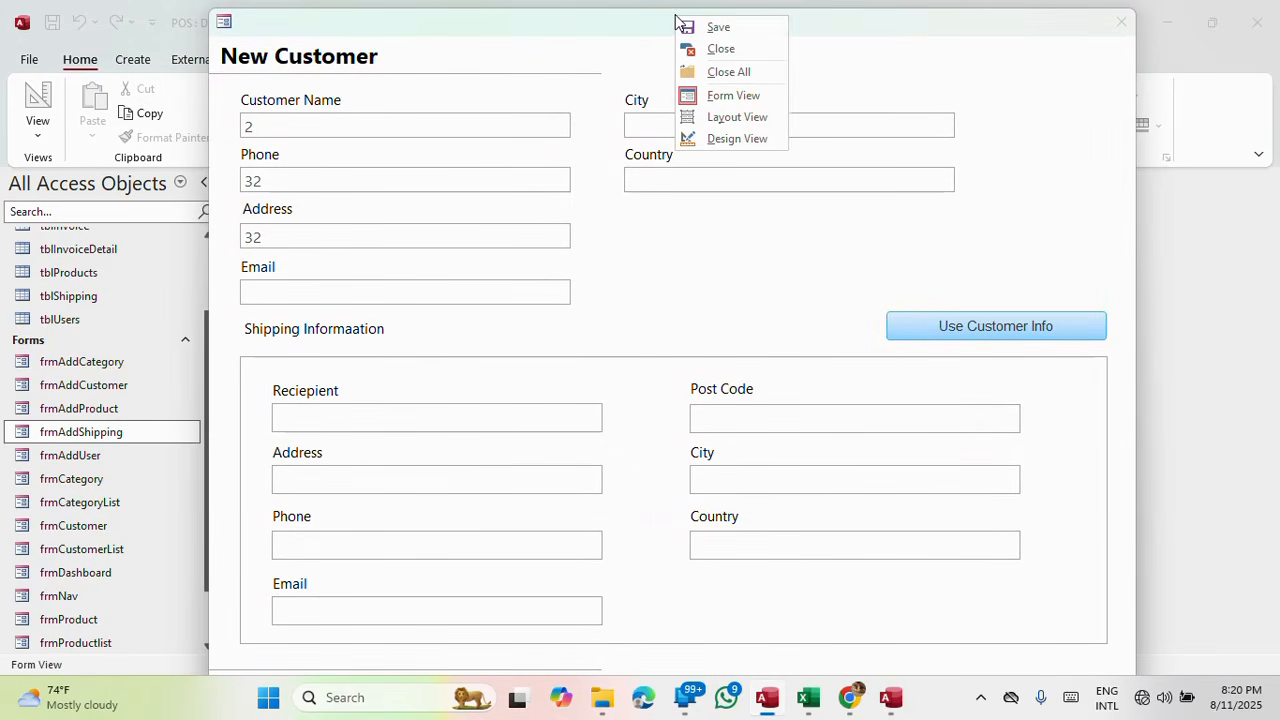
{"action": "left_click", "coordinate": [735, 150]}
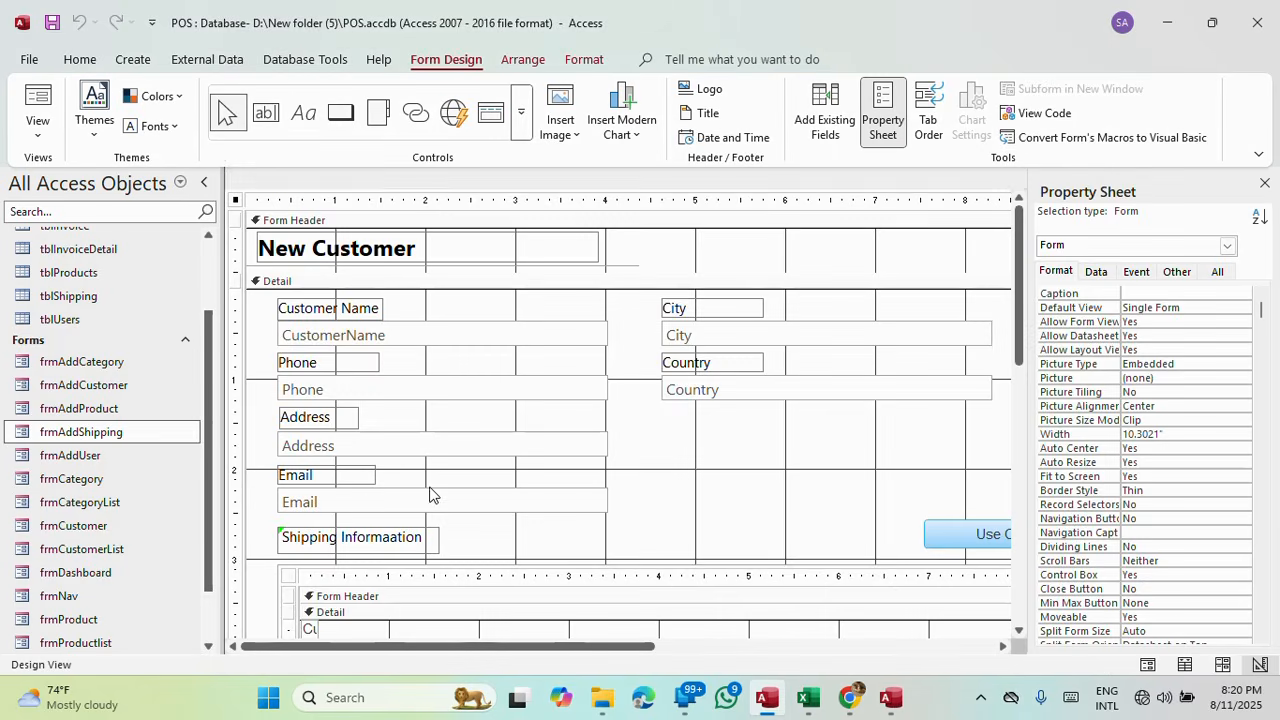
Close frmAddCustomer and save its design changes.
{"action": "scroll", "coordinate": [430, 497], "scroll_direction": "down", "scroll_amount": 3}
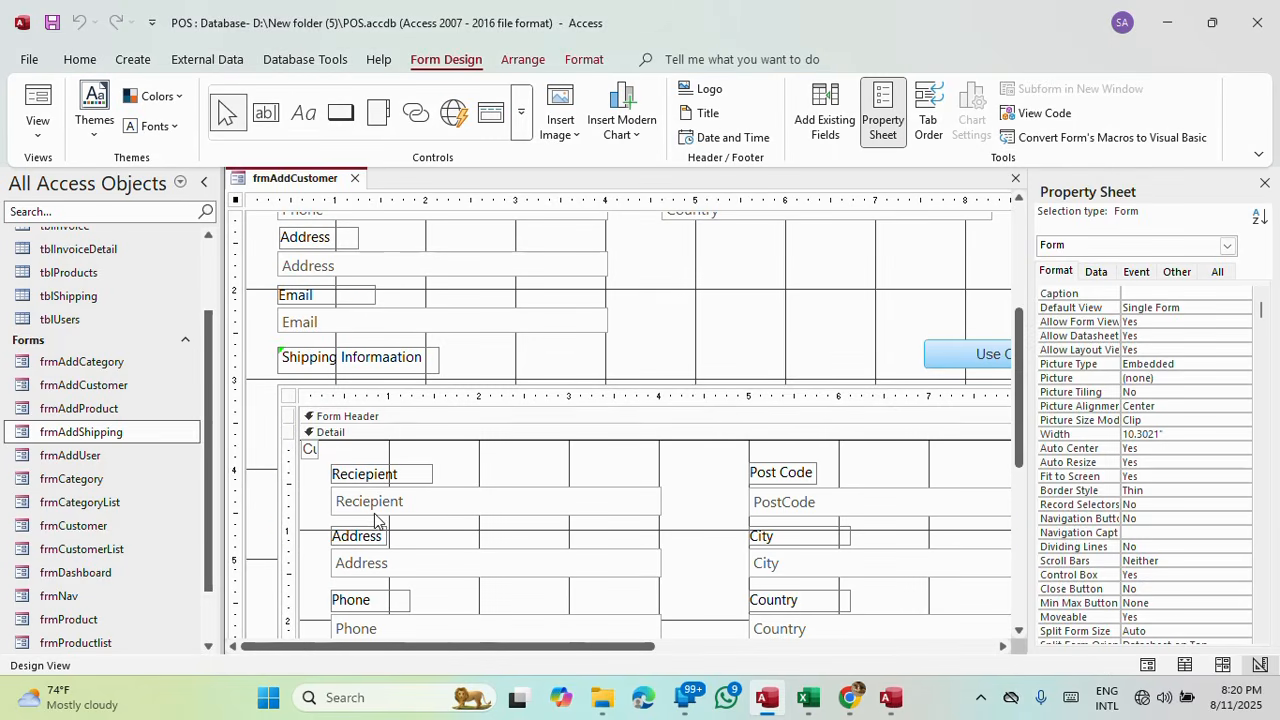
{"action": "left_click", "coordinate": [355, 180]}
{"action": "left_click", "coordinate": [574, 399]}
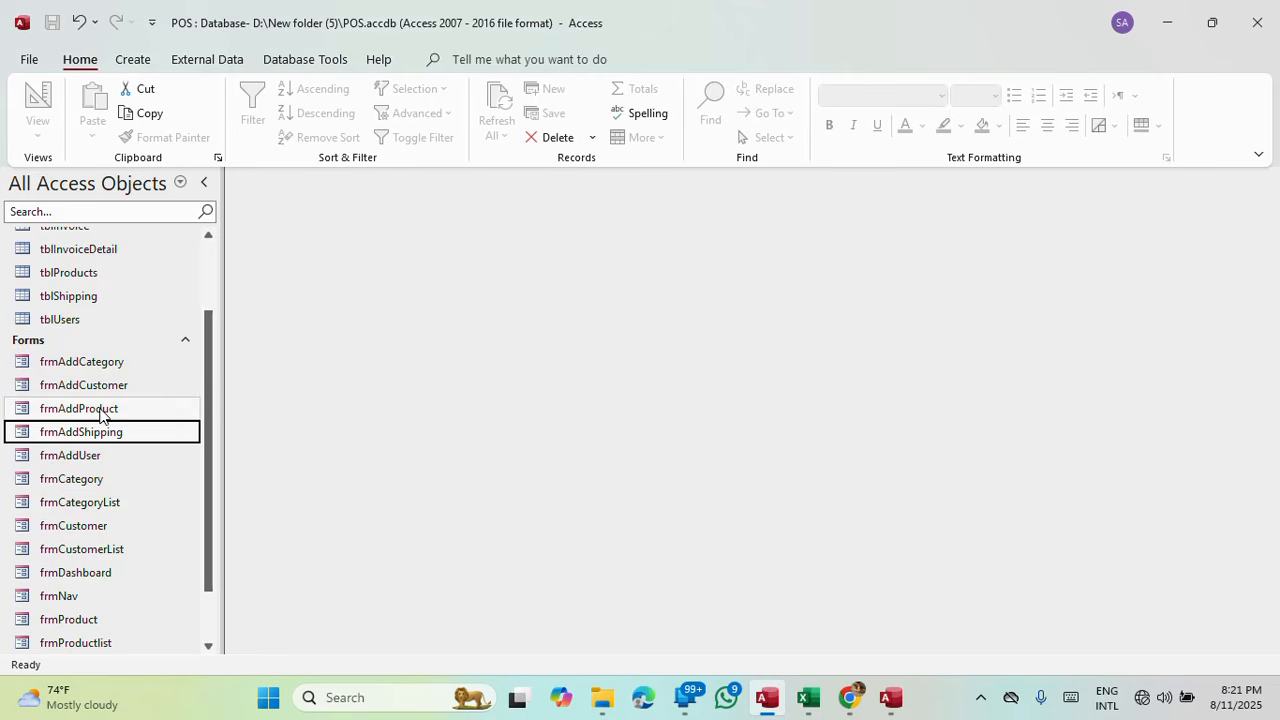
Open frmAddShipping in Design View.
{"action": "scroll", "coordinate": [99, 414], "scroll_direction": "down", "scroll_amount": 1}
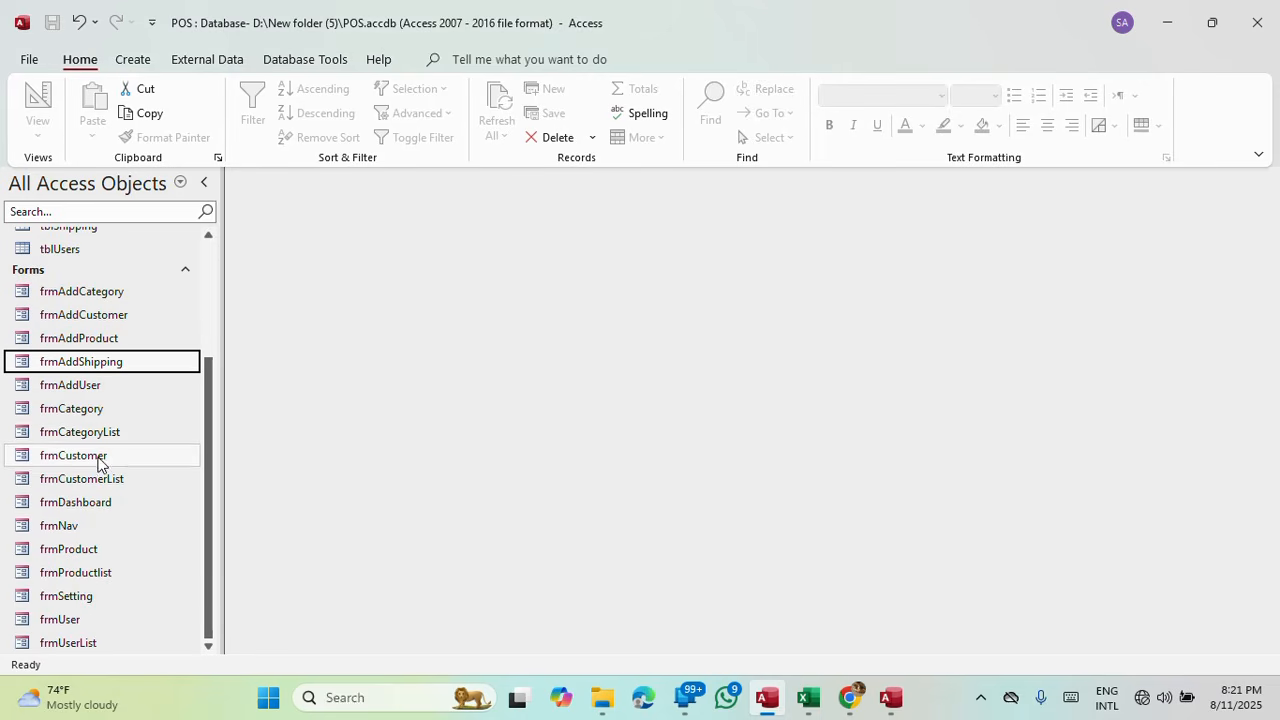
{"action": "right_click", "coordinate": [96, 367]}
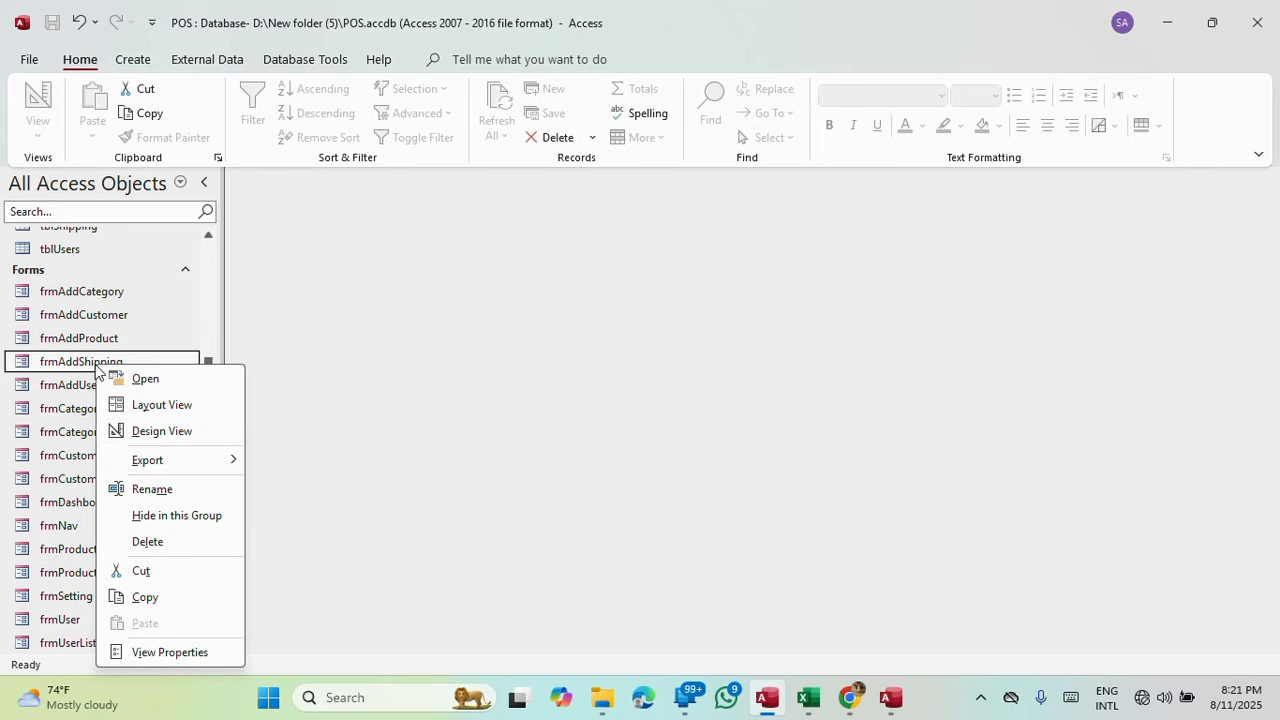
{"action": "left_click", "coordinate": [184, 436]}
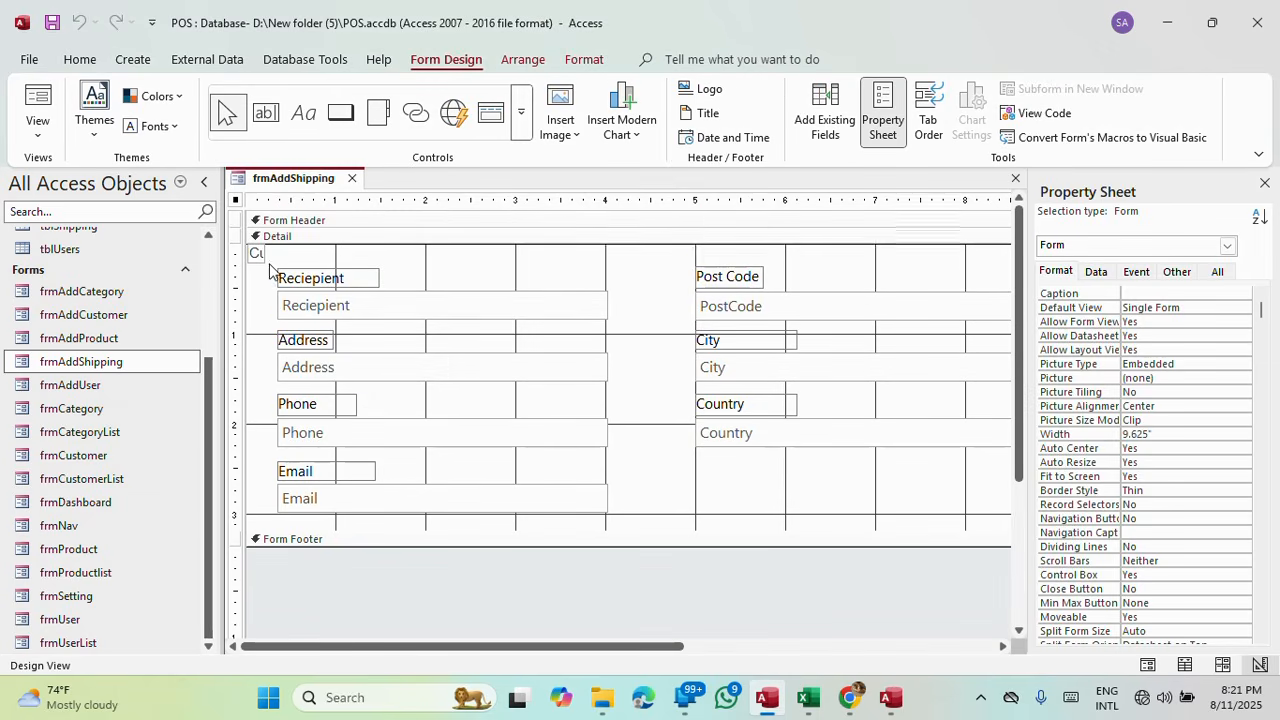
Move all visible address field labels and their text boxes up together to the upper edge of the Detail section, leaving CustomerID in place.
{"action": "left_click_drag", "start_coordinate": [268, 268], "coordinate": [857, 511]}
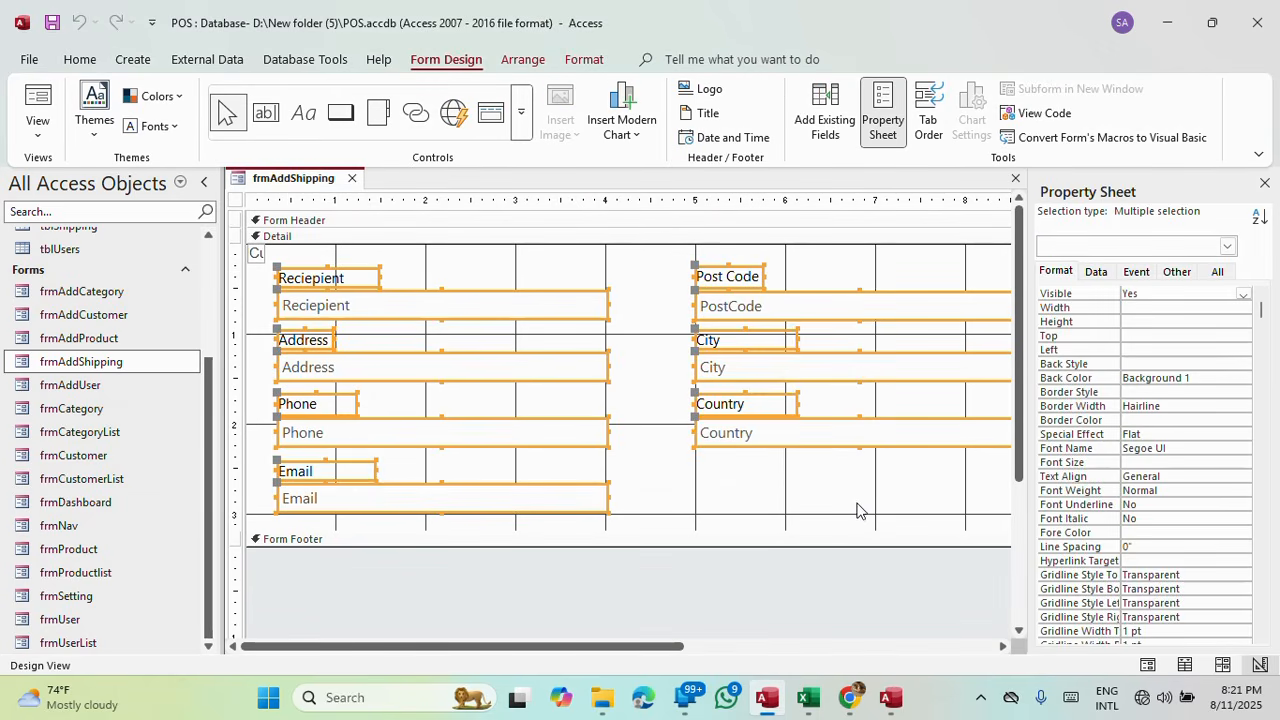
{"action": "key", "text": "Up"}
{"action": "key", "text": "Up"}
{"action": "key", "text": "Up"}
{"action": "key", "text": "Up"}
{"action": "key", "text": "Up"}
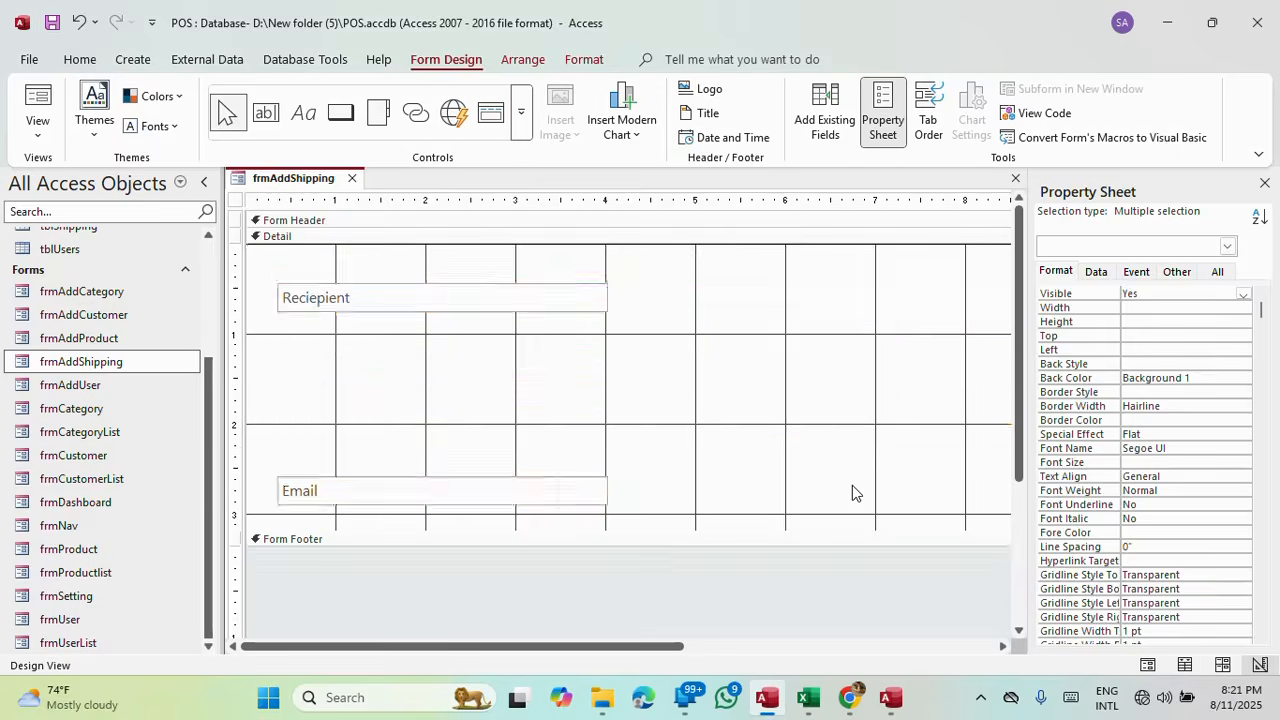
{"action": "key", "text": "Up"}
{"action": "key", "text": "Up"}
{"action": "key", "text": "Up"}
{"action": "key", "text": "Up"}
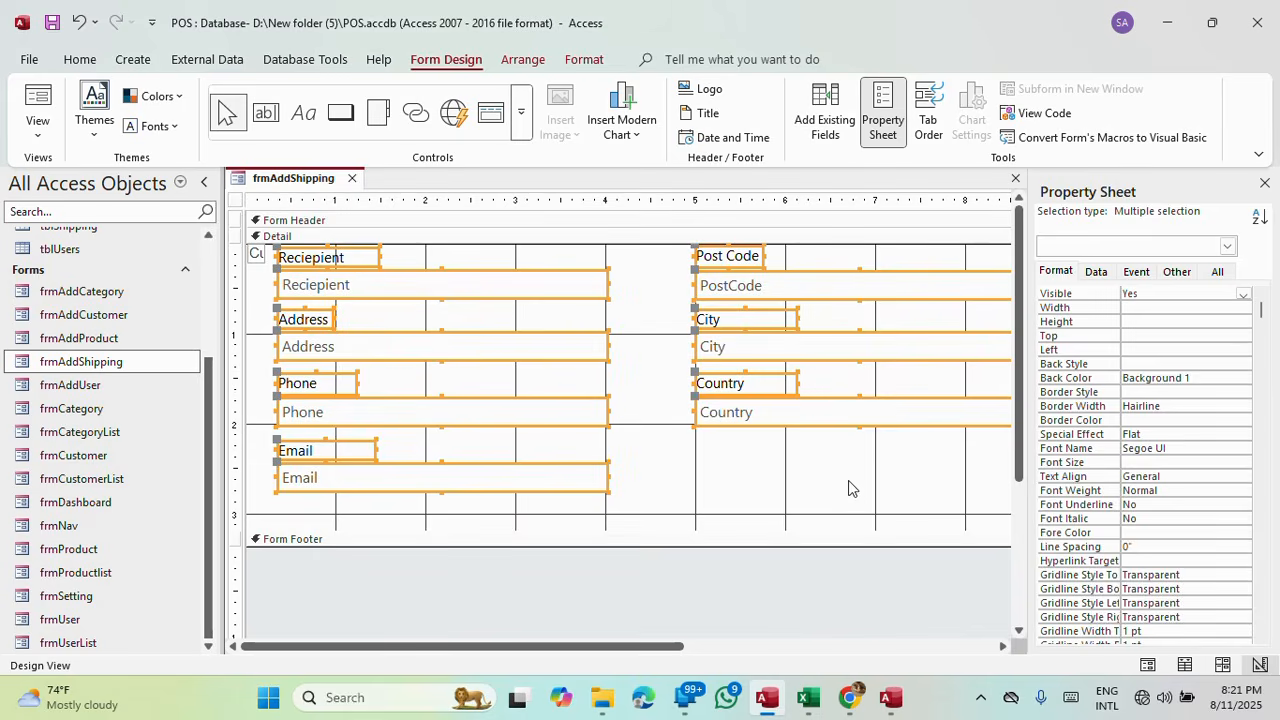
{"action": "left_click", "coordinate": [812, 503]}
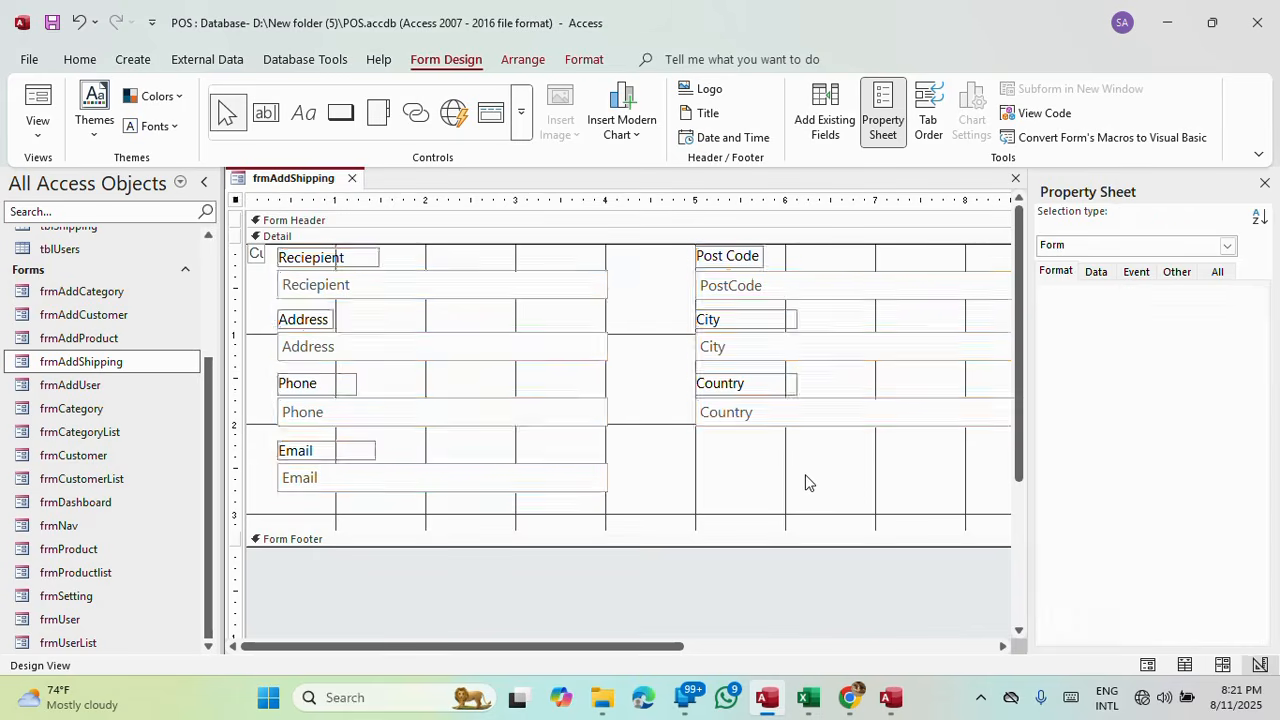
Align the Reciepient and Post Code labels by their bottom edges.
{"action": "left_click", "coordinate": [255, 254]}
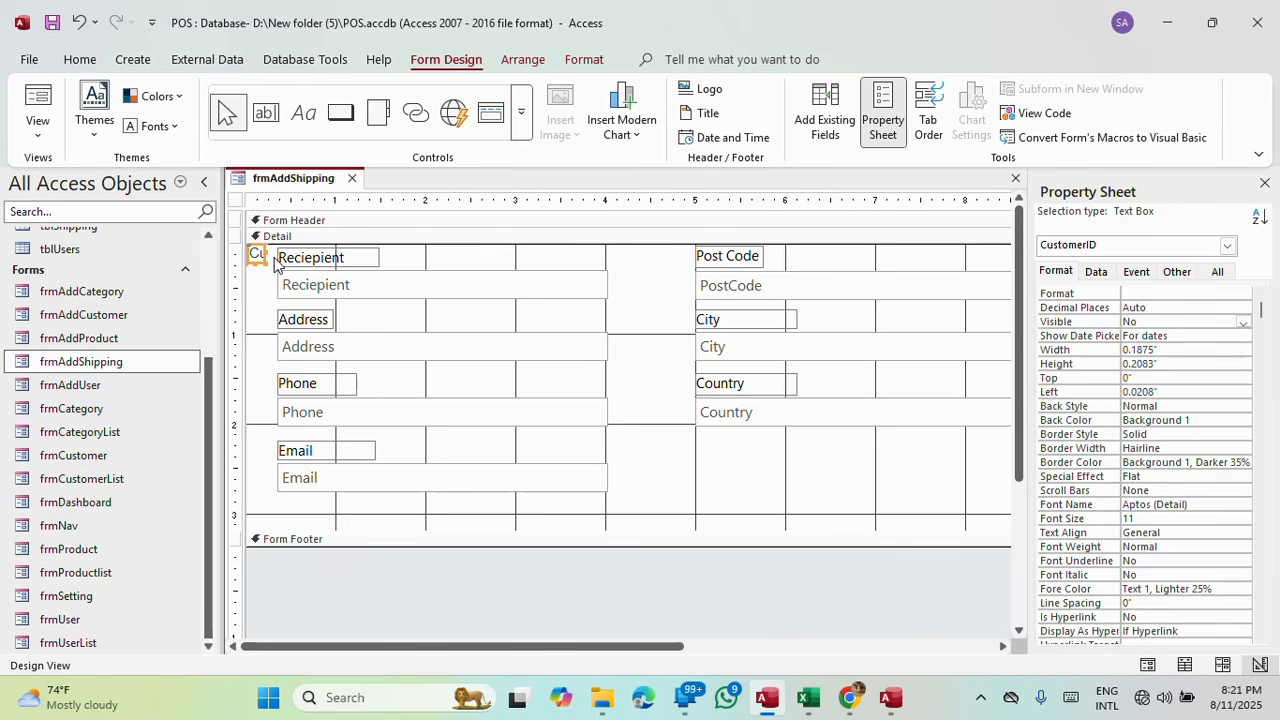
{"action": "left_click_drag", "start_coordinate": [274, 262], "coordinate": [714, 268]}
{"action": "right_click", "coordinate": [716, 262]}
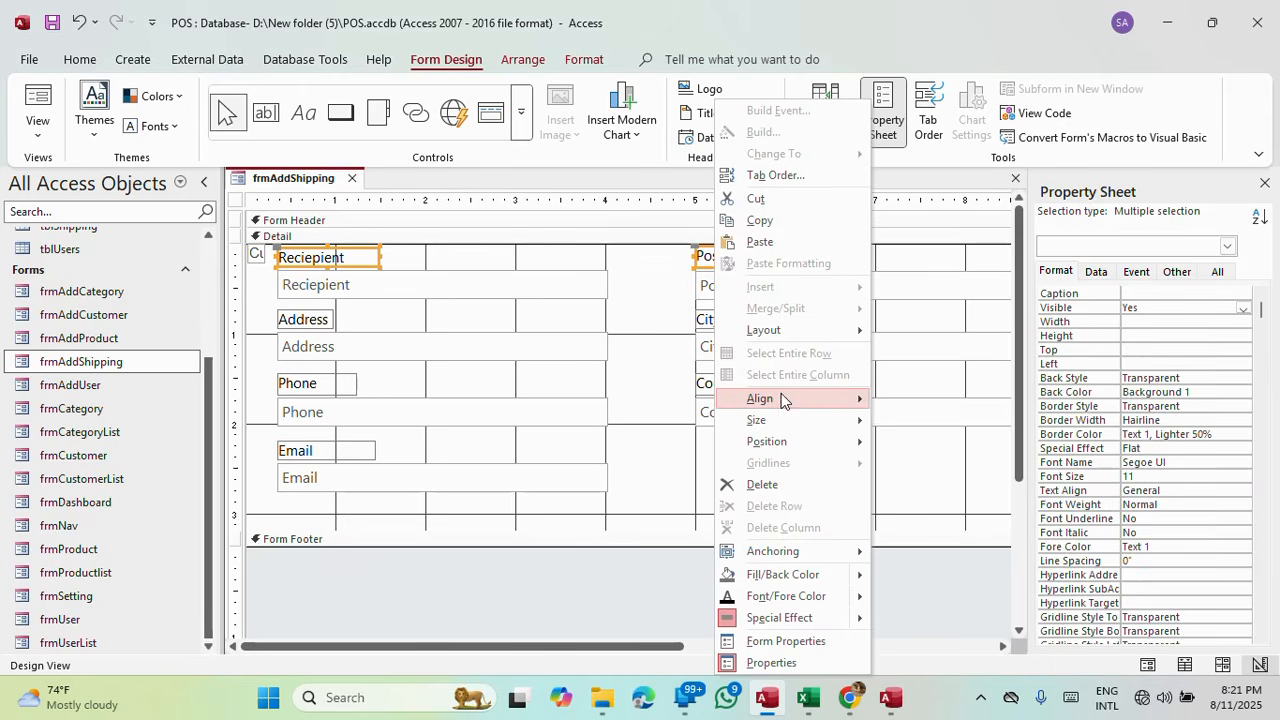
{"action": "mouse_move", "coordinate": [781, 399]}
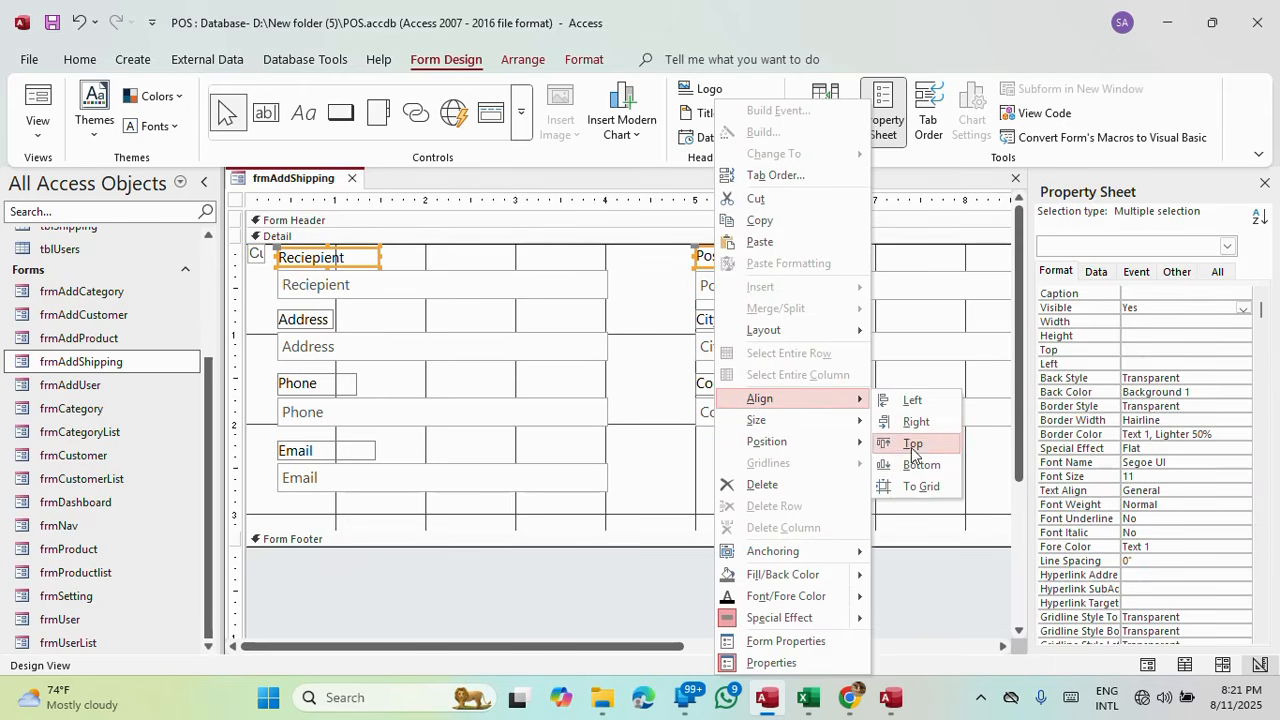
{"action": "left_click", "coordinate": [922, 465]}
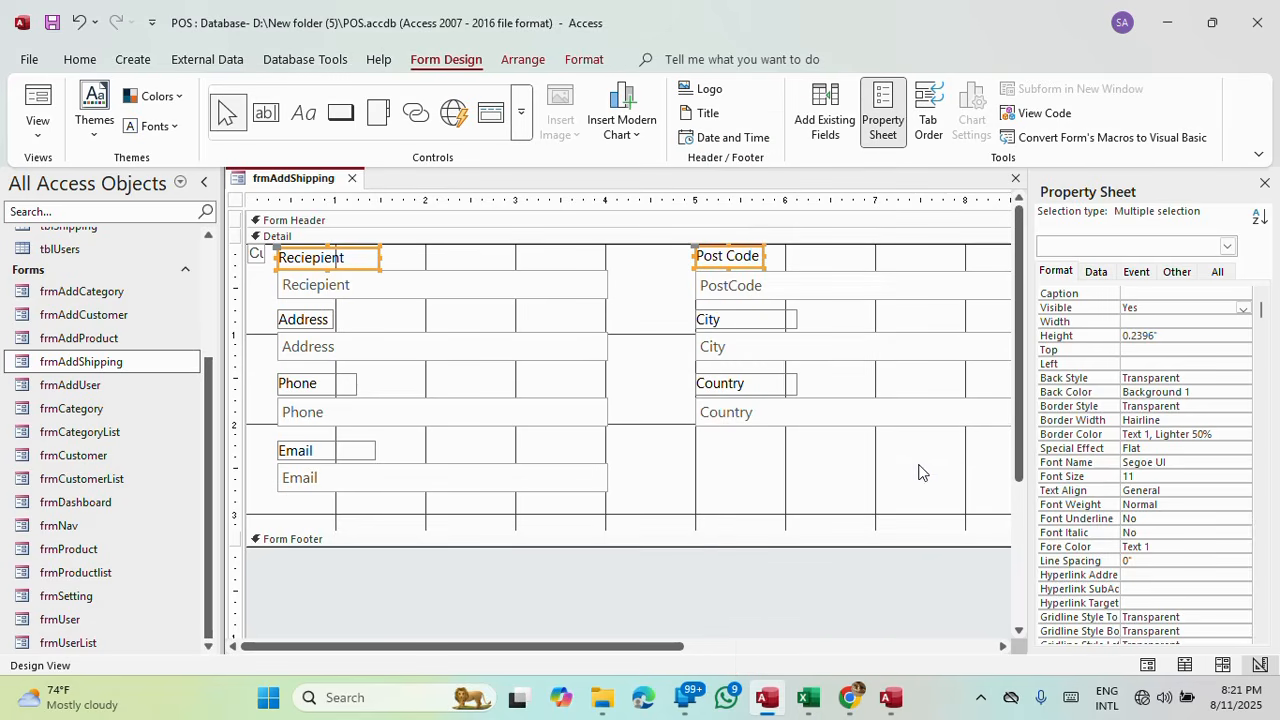
{"action": "left_click", "coordinate": [582, 318]}
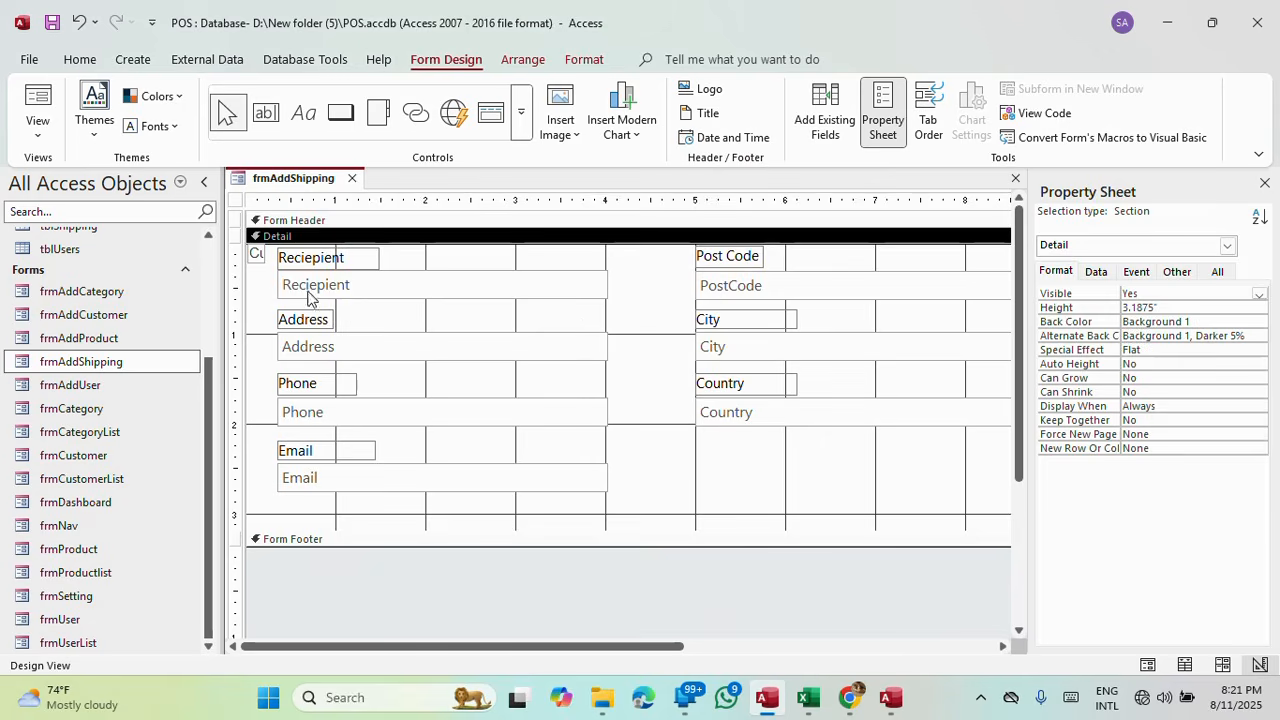
Align the Reciepient and PostCode text boxes by their top edges.
{"action": "left_click_drag", "start_coordinate": [240, 286], "coordinate": [740, 285]}
{"action": "right_click", "coordinate": [740, 285]}
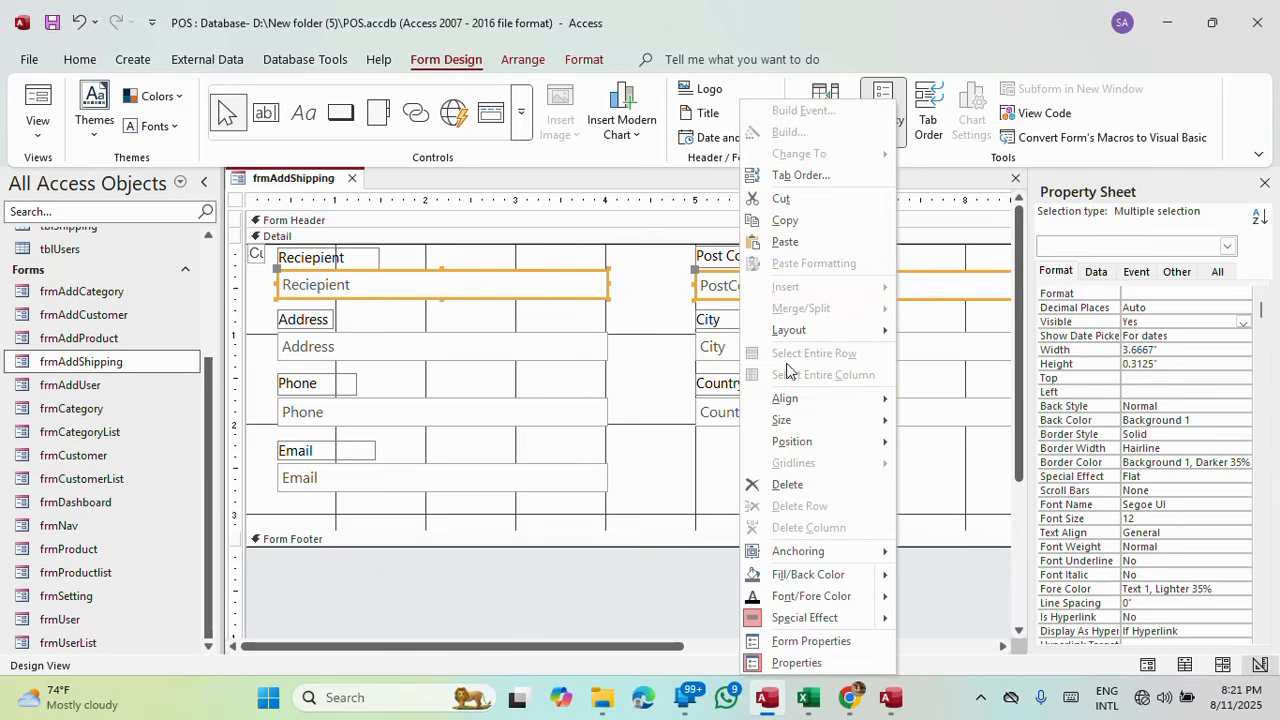
{"action": "mouse_move", "coordinate": [893, 400]}
{"action": "left_click", "coordinate": [937, 443]}
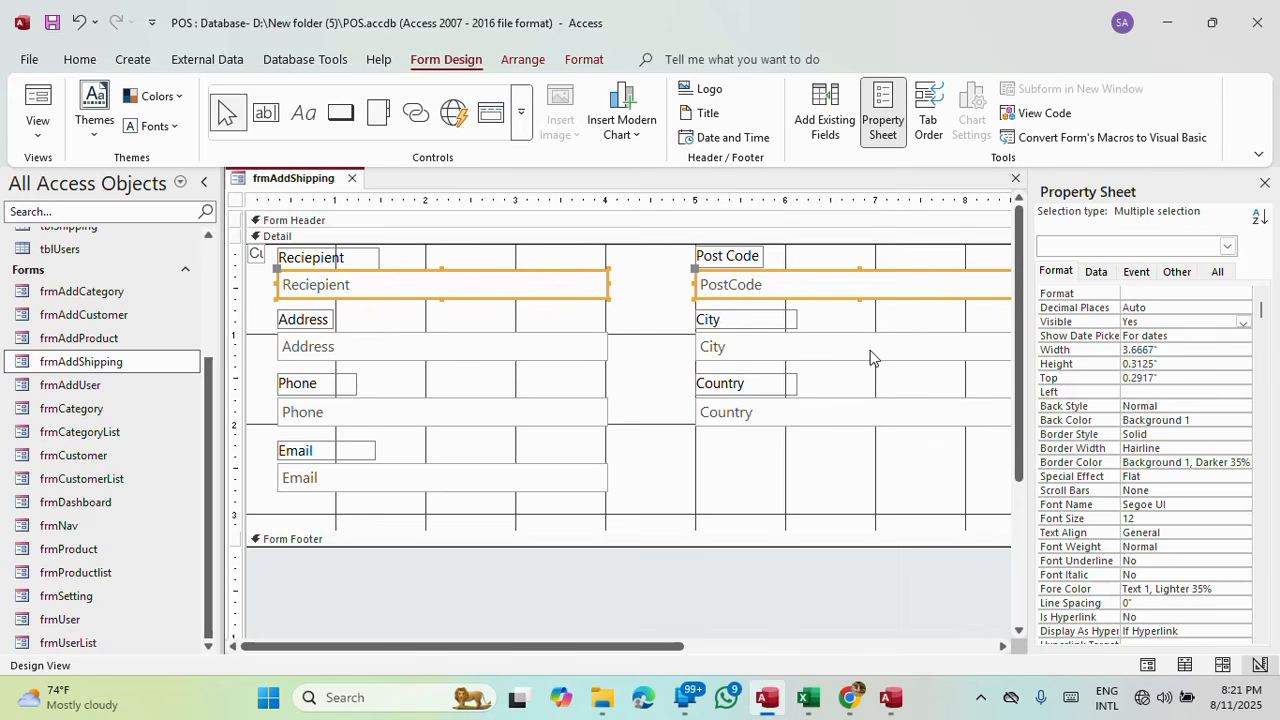
Size the text boxes in both columns, from Reciepient to Email and PostCode to Country, to the shortest.
{"action": "left_click_drag", "start_coordinate": [857, 299], "coordinate": [791, 461]}
{"action": "left_click_drag", "start_coordinate": [507, 254], "coordinate": [551, 487]}
{"action": "right_click", "coordinate": [553, 483]}
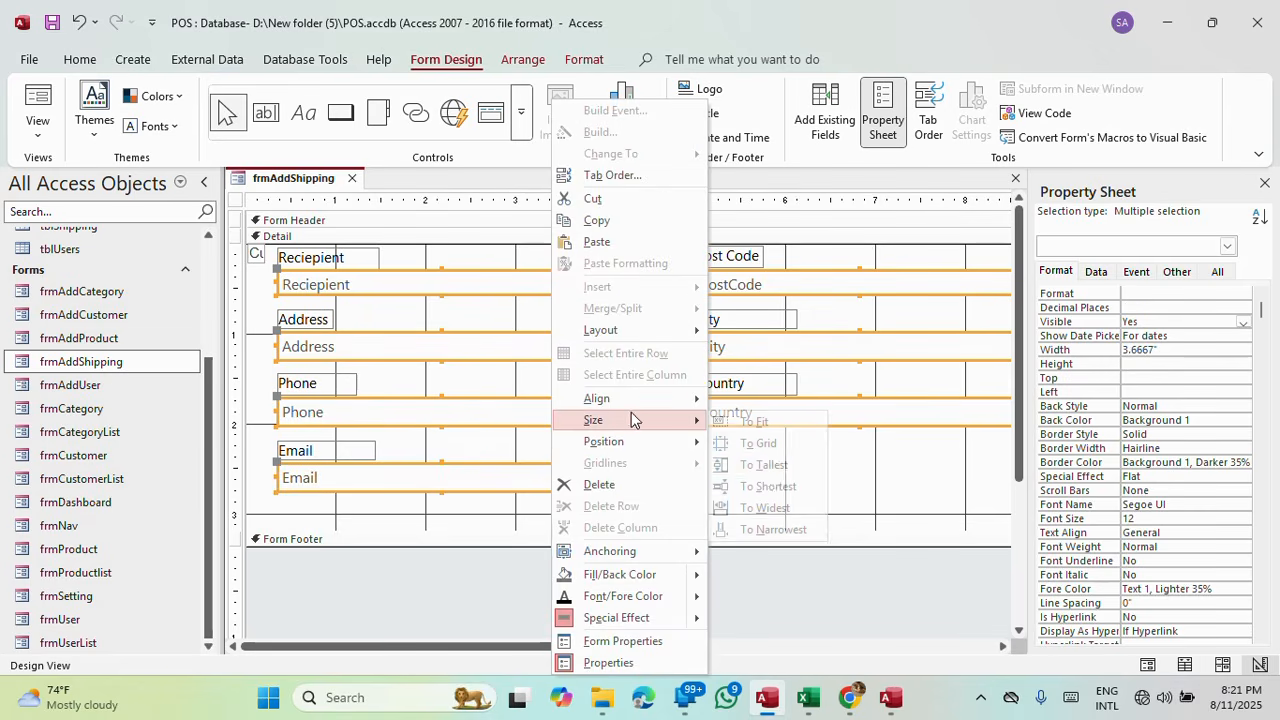
{"action": "left_click", "coordinate": [787, 490]}
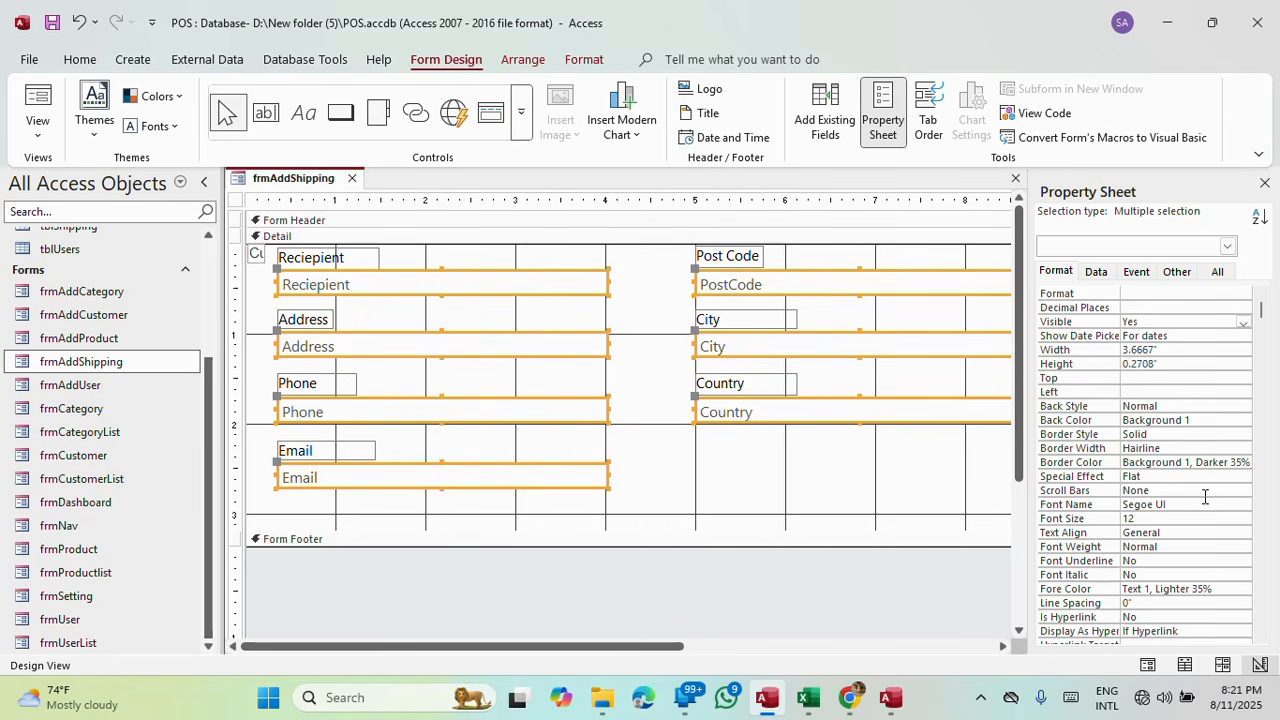
Reduce the top margin of the text boxes in both columns to 0.0097".
{"action": "scroll", "coordinate": [1218, 483], "scroll_direction": "down", "scroll_amount": 6}
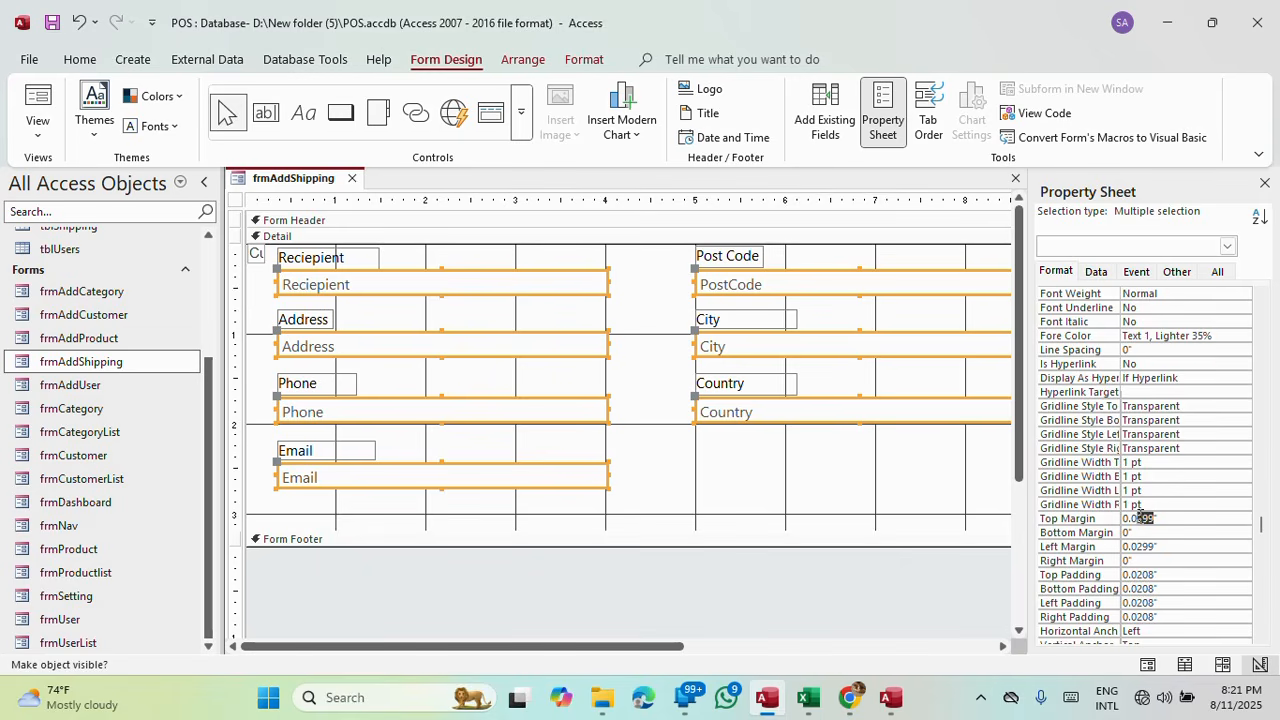
{"action": "left_click", "coordinate": [1157, 528]}
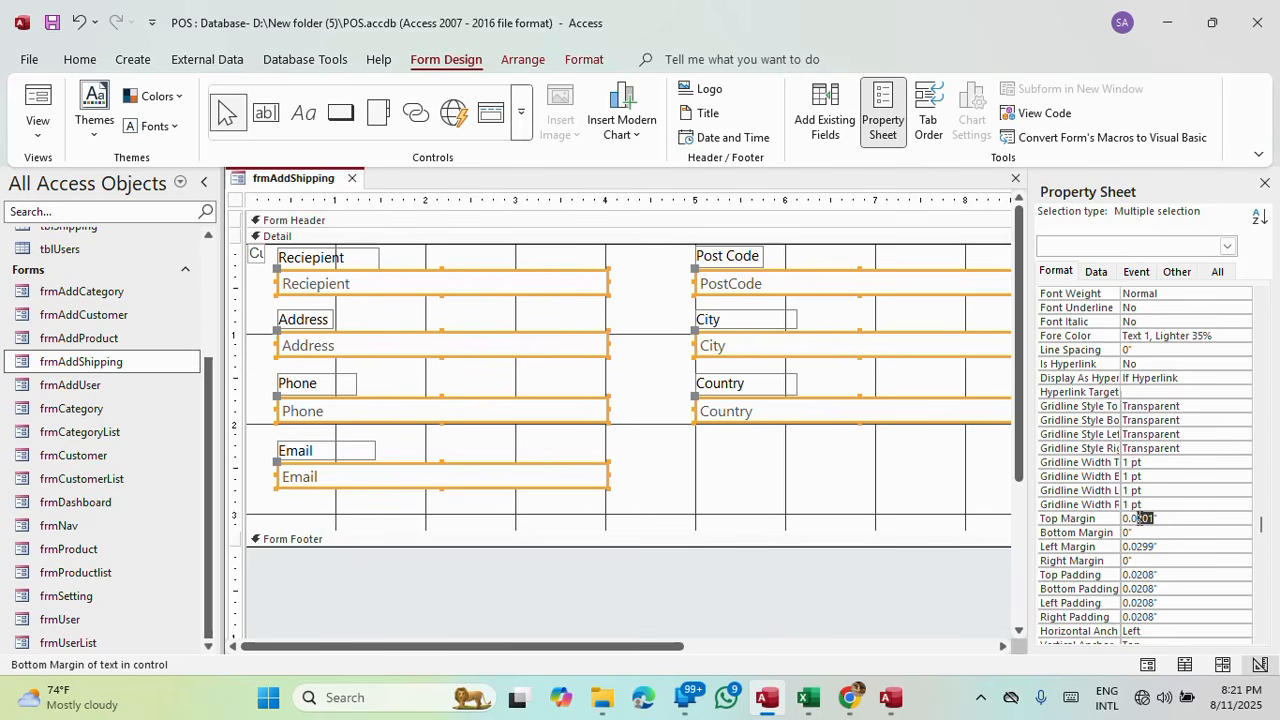
{"action": "left_click", "coordinate": [1152, 533]}
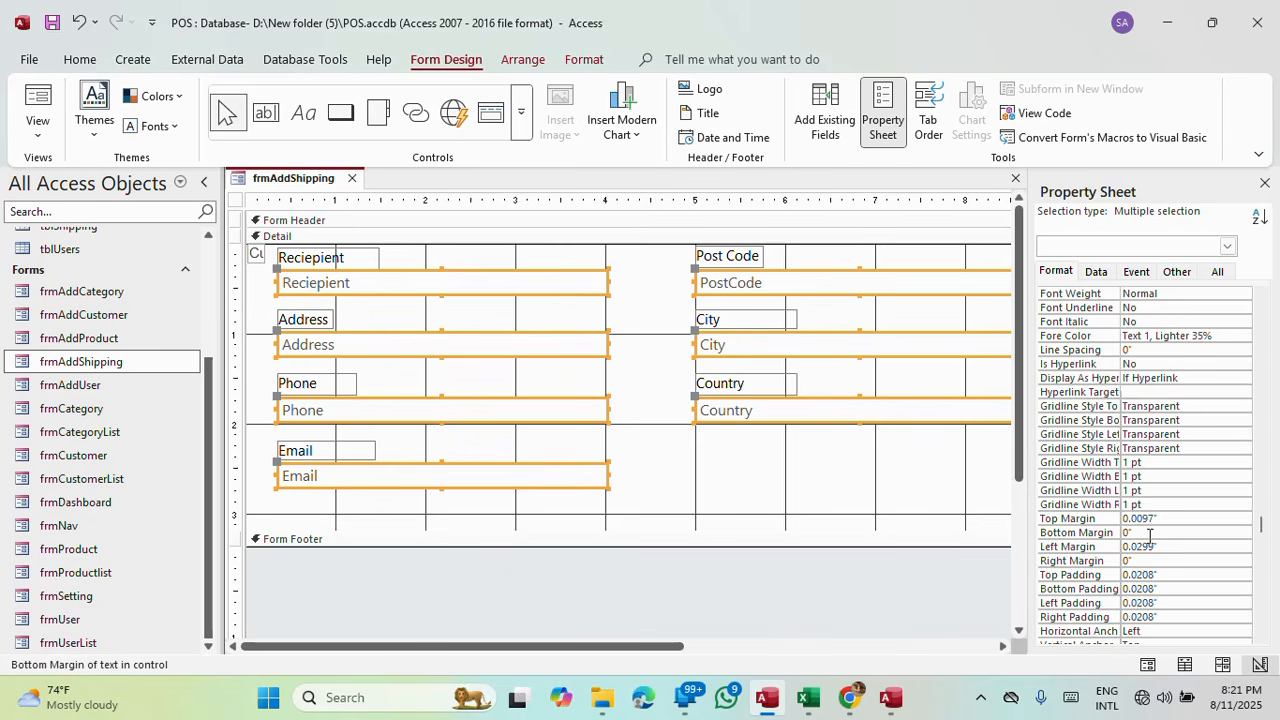
{"action": "left_click", "coordinate": [805, 482]}
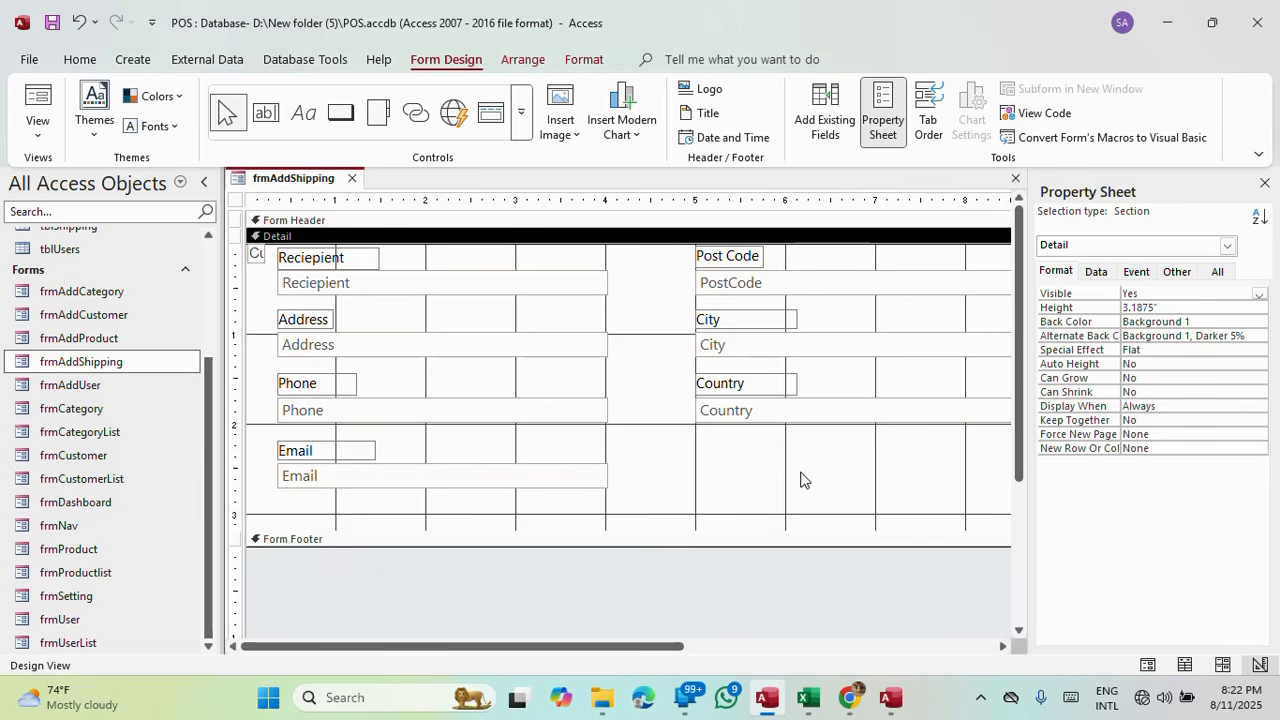
Move the Address/City, Phone/Country and Email rows up to close the gaps, and shorten the Detail section to just below the Email text box.
{"action": "left_click_drag", "start_coordinate": [836, 498], "coordinate": [314, 312]}
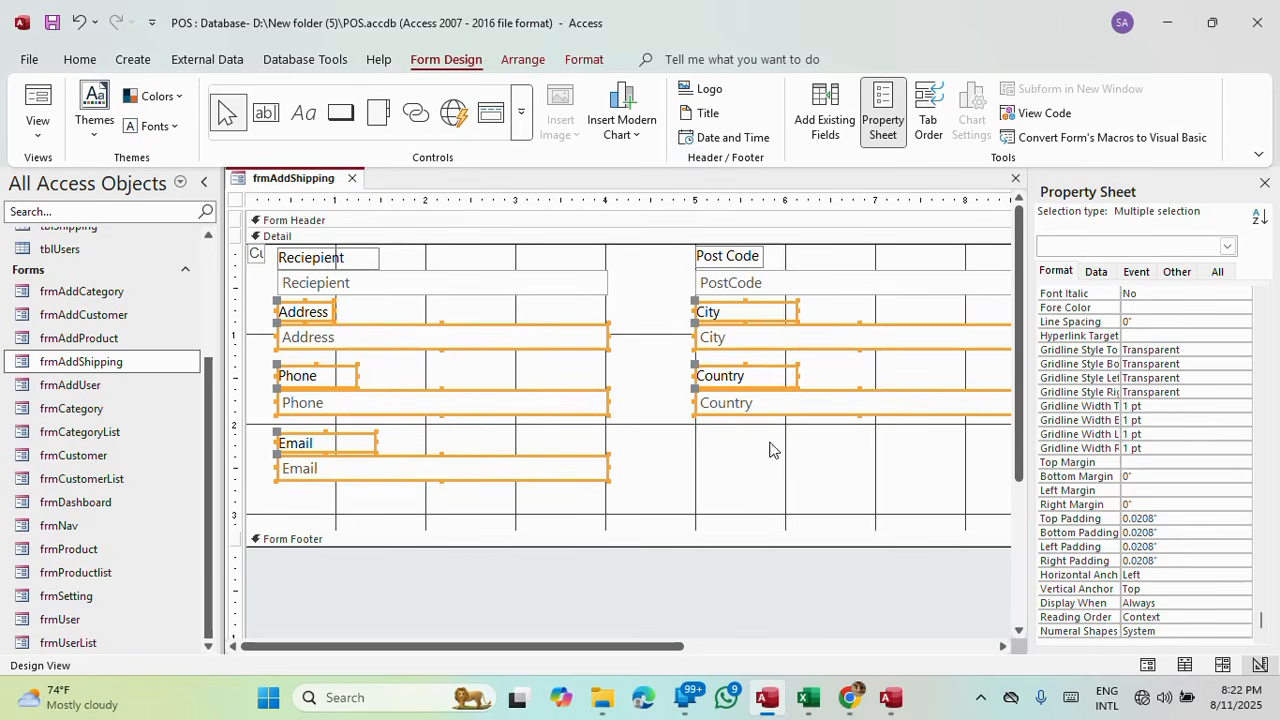
{"action": "left_click", "coordinate": [810, 466]}
{"action": "left_click_drag", "start_coordinate": [808, 458], "coordinate": [331, 363]}
{"action": "left_click_drag", "start_coordinate": [681, 473], "coordinate": [322, 424]}
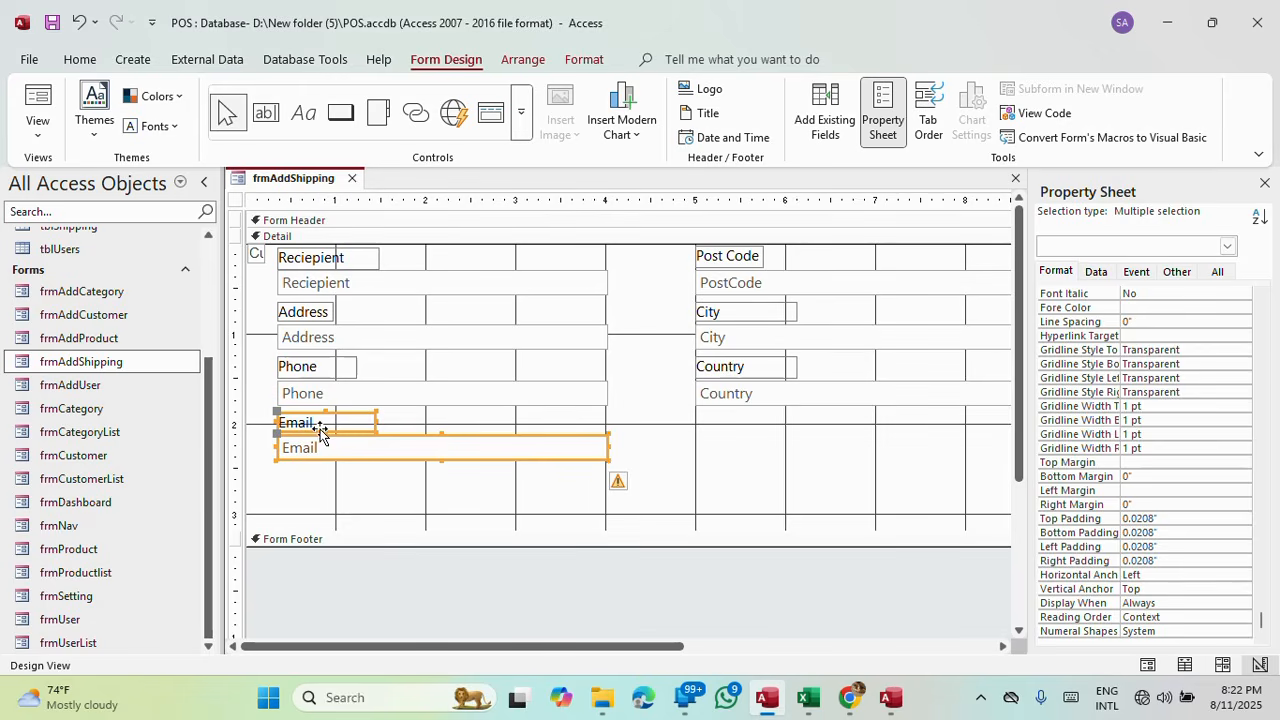
{"action": "left_click_drag", "start_coordinate": [533, 528], "coordinate": [535, 471]}
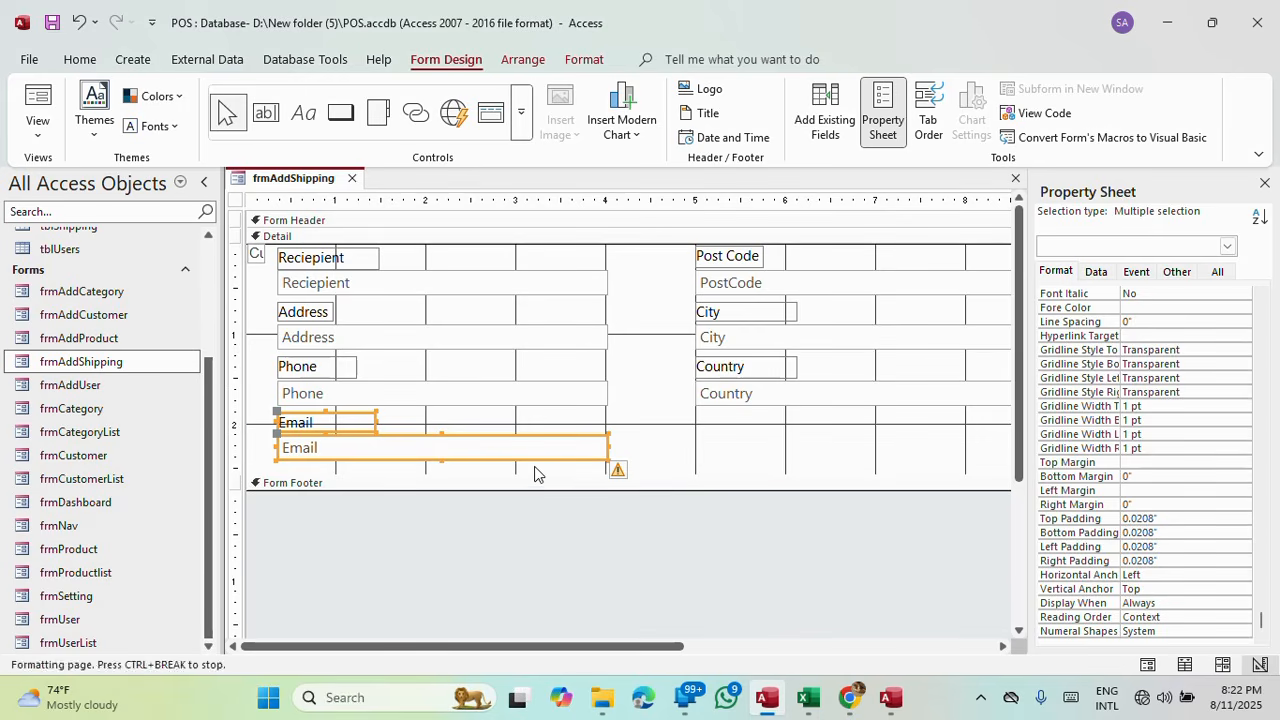
Preview frmAddShipping in Form View to check the compact layout, and return to Design View.
{"action": "left_click", "coordinate": [44, 96]}
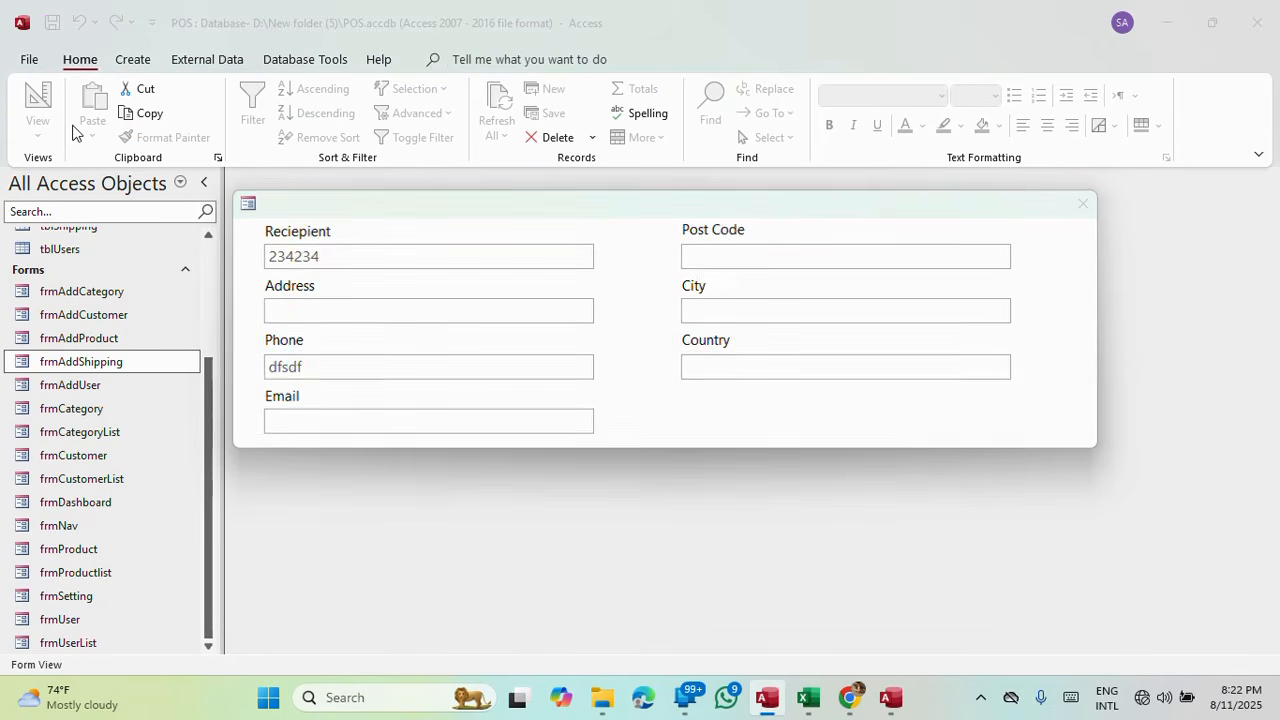
{"action": "right_click", "coordinate": [877, 205]}
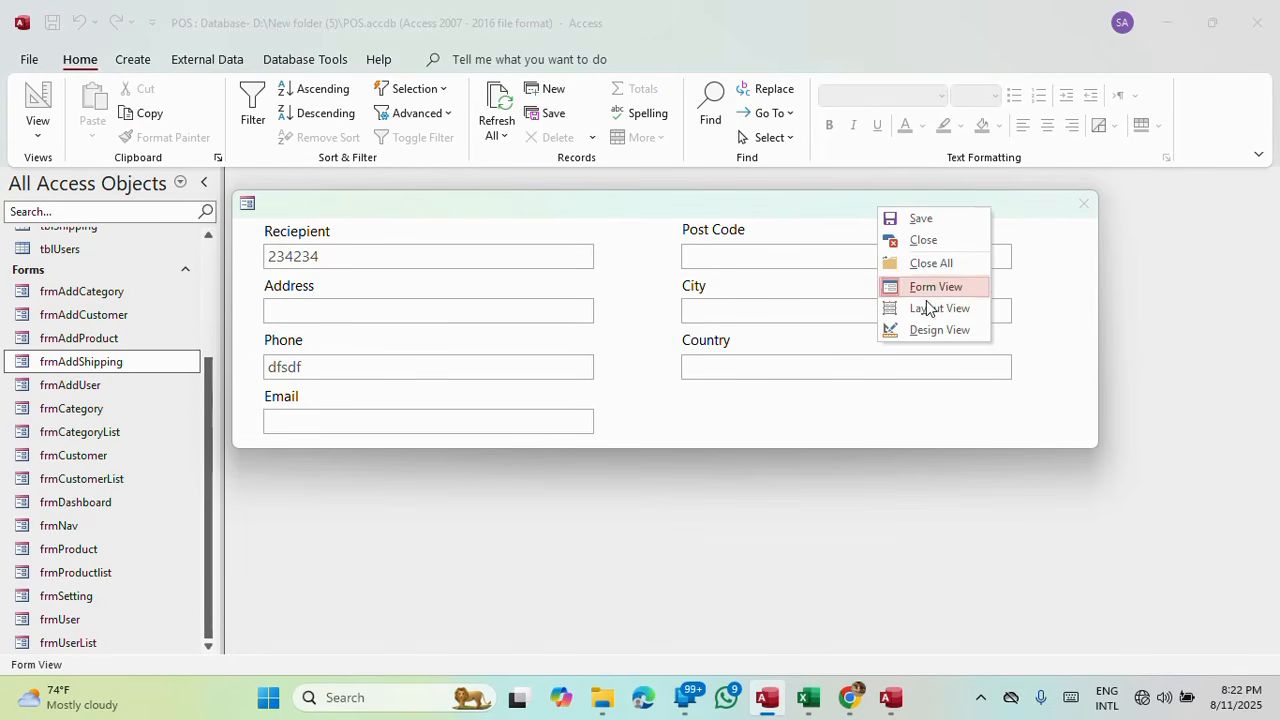
{"action": "left_click", "coordinate": [934, 330]}
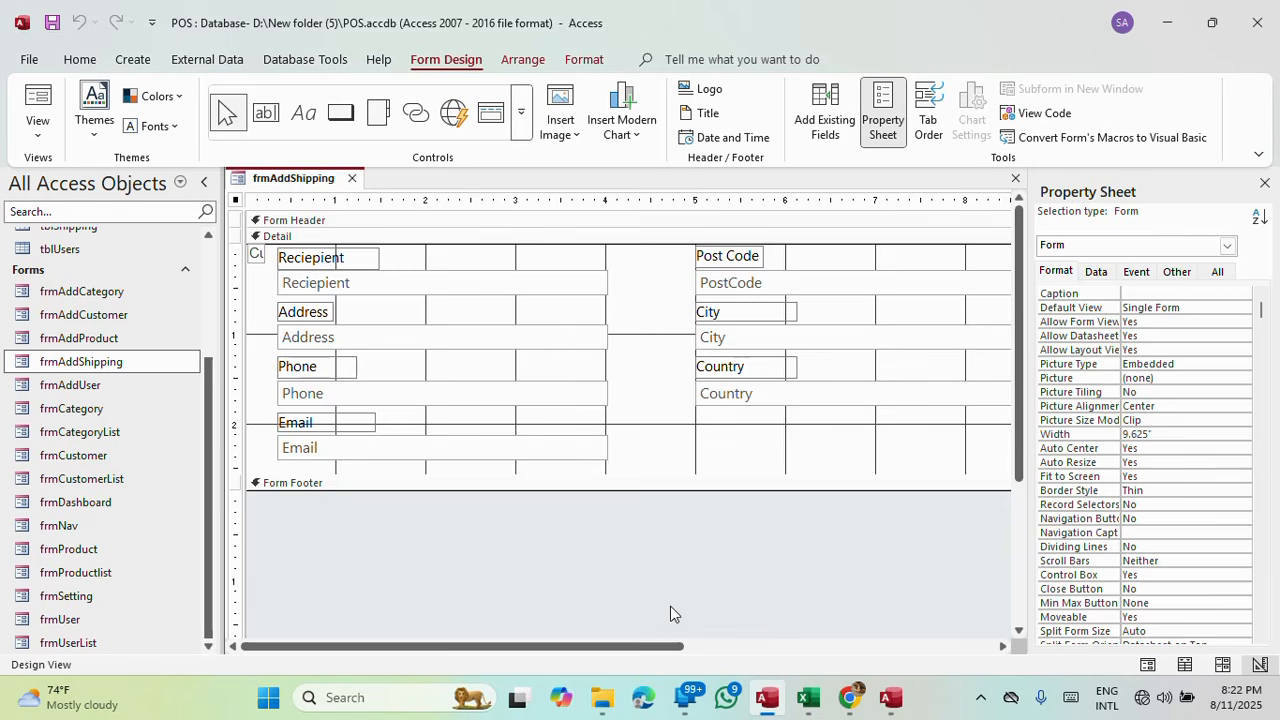
Narrow frmAddShipping to a width of about 9.23", and close the form with its design changes saved.
{"action": "left_click_drag", "start_coordinate": [677, 646], "coordinate": [849, 503]}
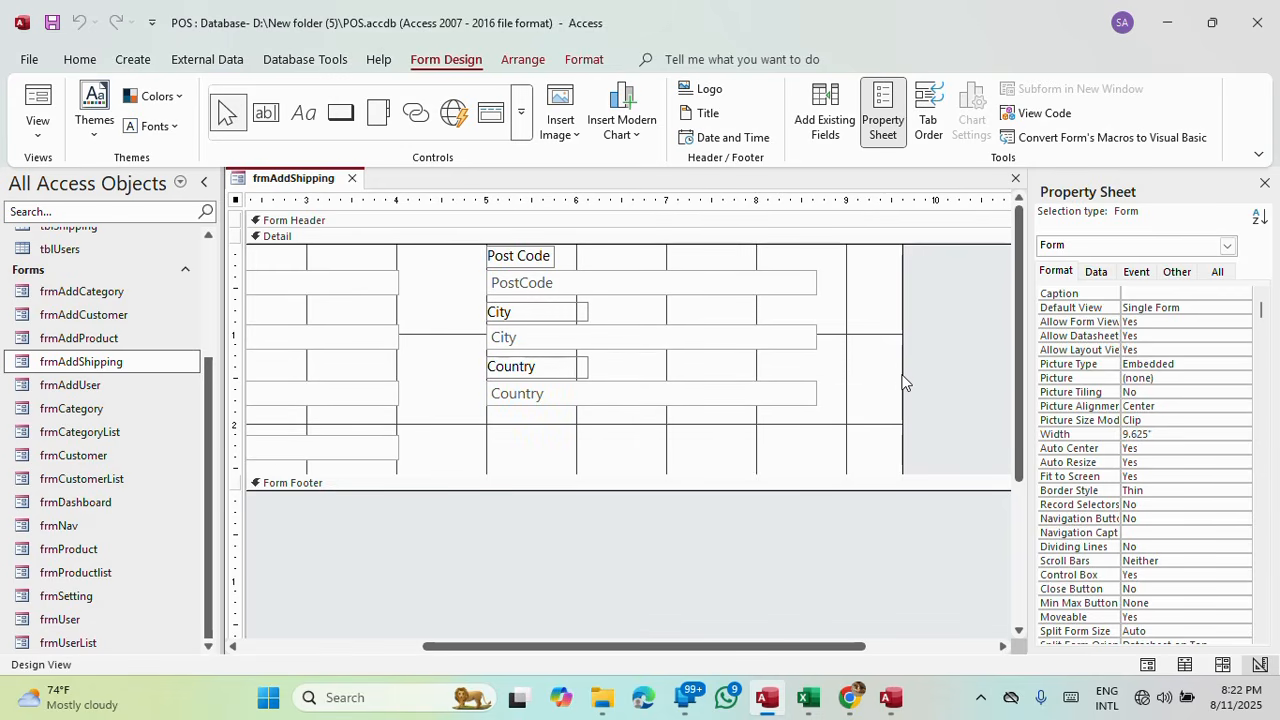
{"action": "left_click_drag", "start_coordinate": [904, 378], "coordinate": [867, 375]}
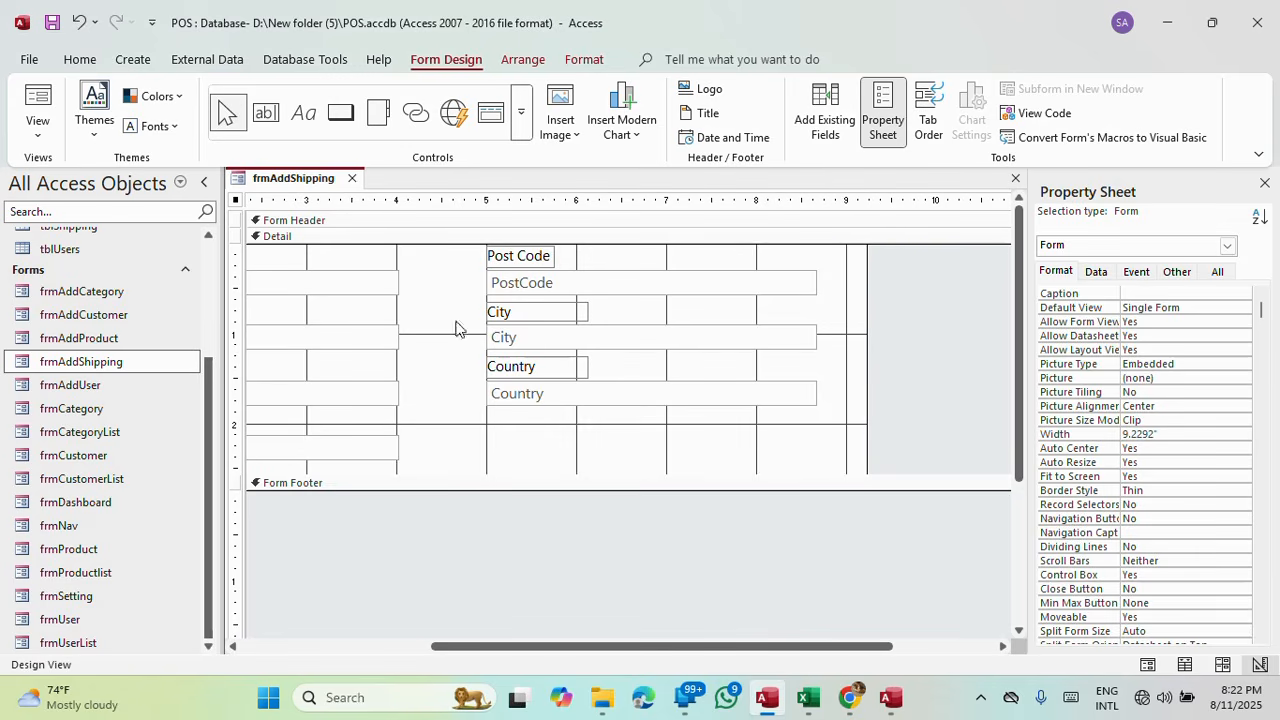
{"action": "left_click", "coordinate": [352, 180]}
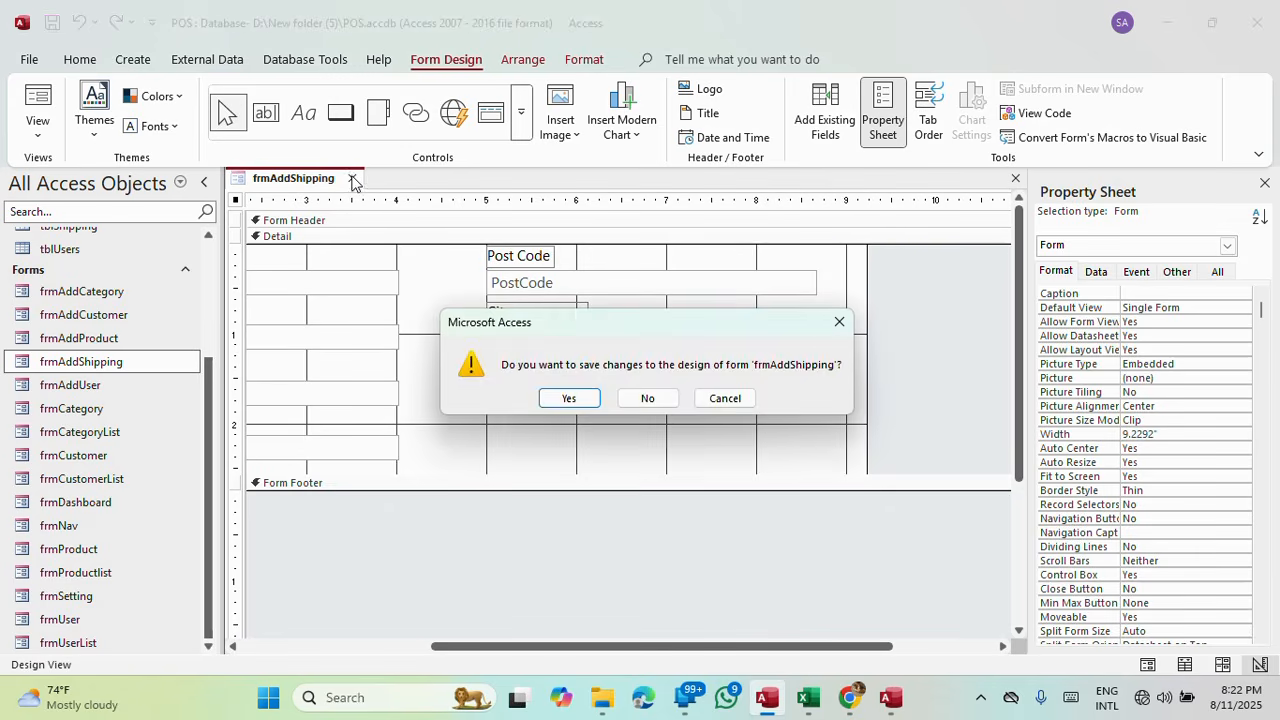
{"action": "left_click", "coordinate": [566, 397]}
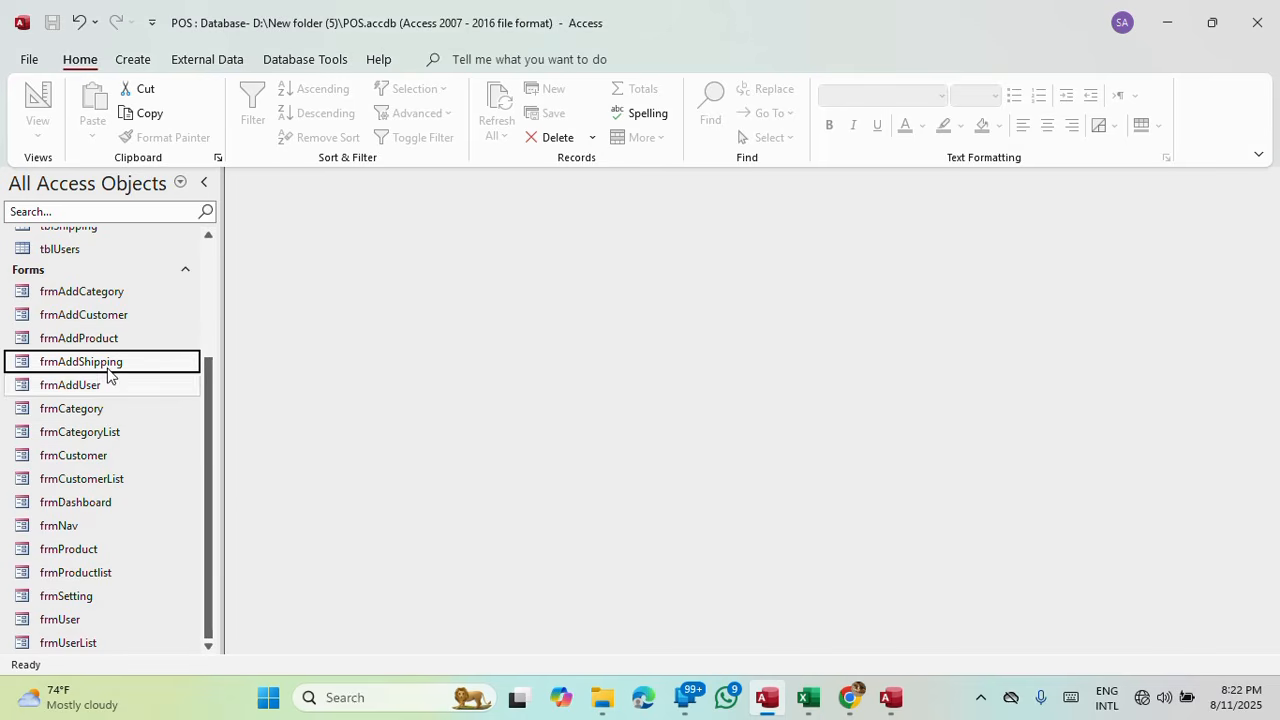
Open frmAddCustomer in Design View and nudge the shipping subform up to a top position of 2.9583", closer to the Shipping Informaation label.
{"action": "right_click", "coordinate": [104, 316]}
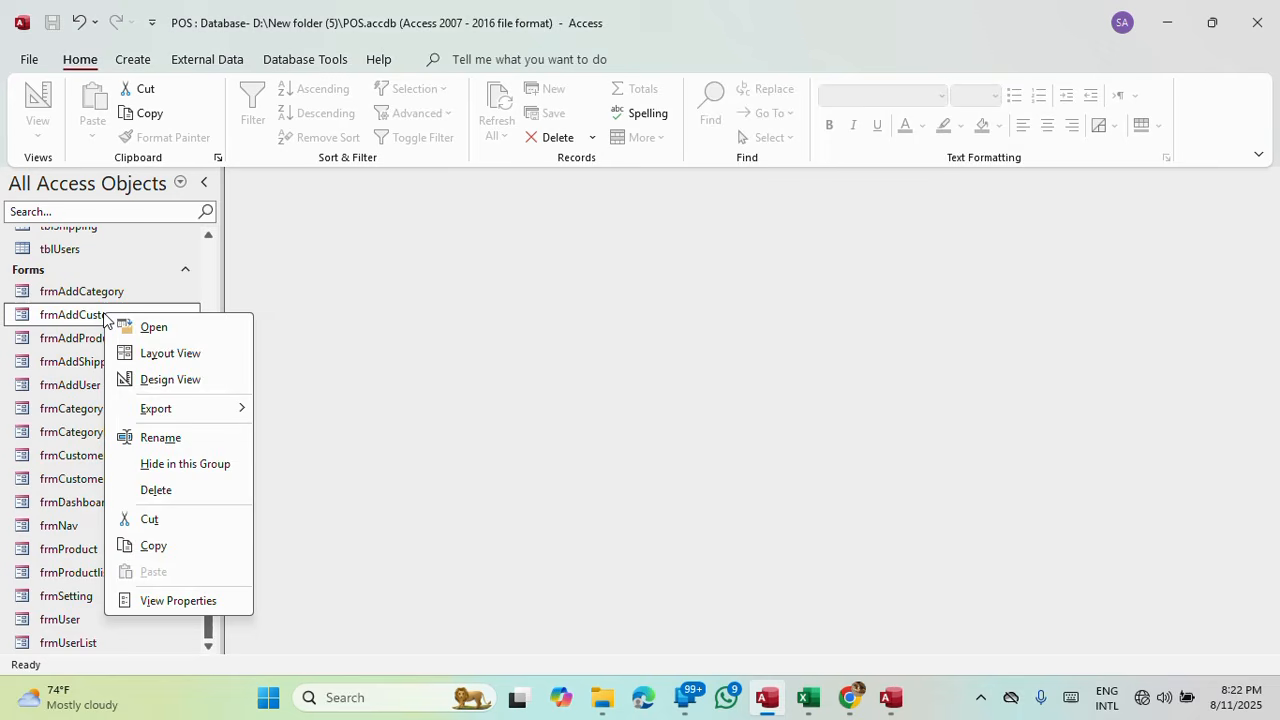
{"action": "left_click", "coordinate": [223, 379]}
{"action": "scroll", "coordinate": [667, 388], "scroll_direction": "down", "scroll_amount": 3}
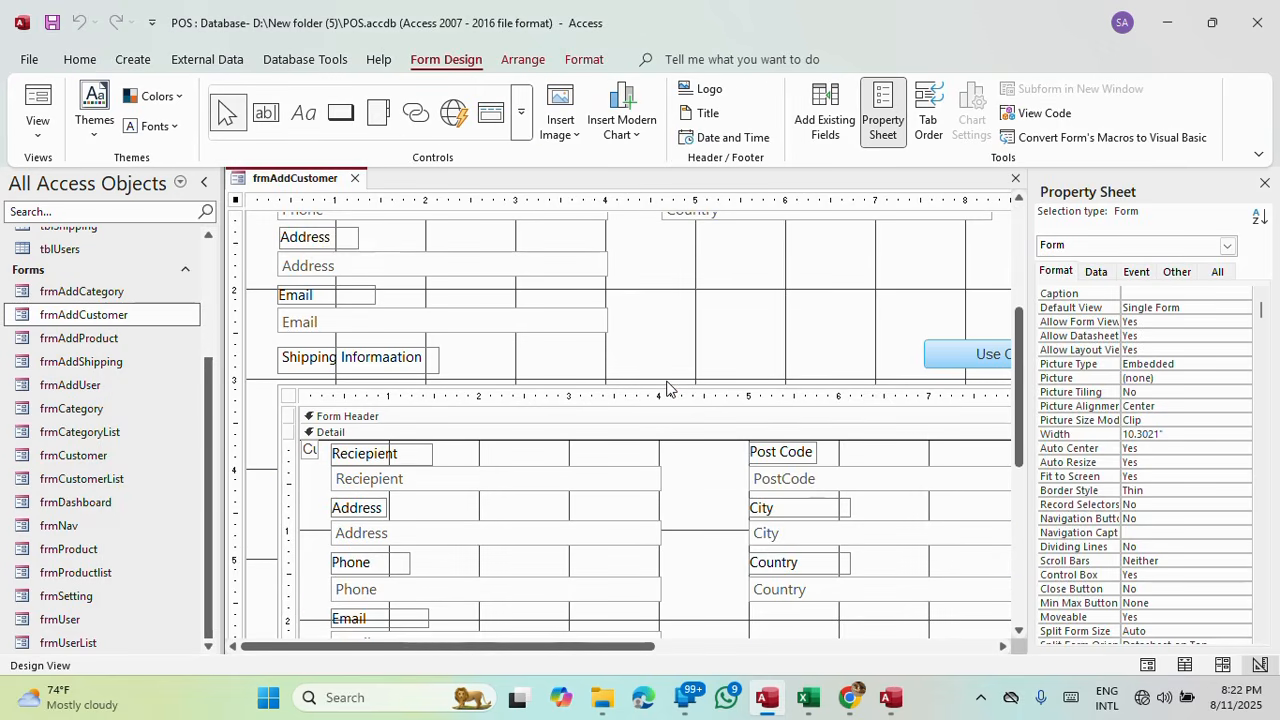
{"action": "scroll", "coordinate": [667, 388], "scroll_direction": "down", "scroll_amount": 2}
{"action": "left_click_drag", "start_coordinate": [270, 306], "coordinate": [658, 375]}
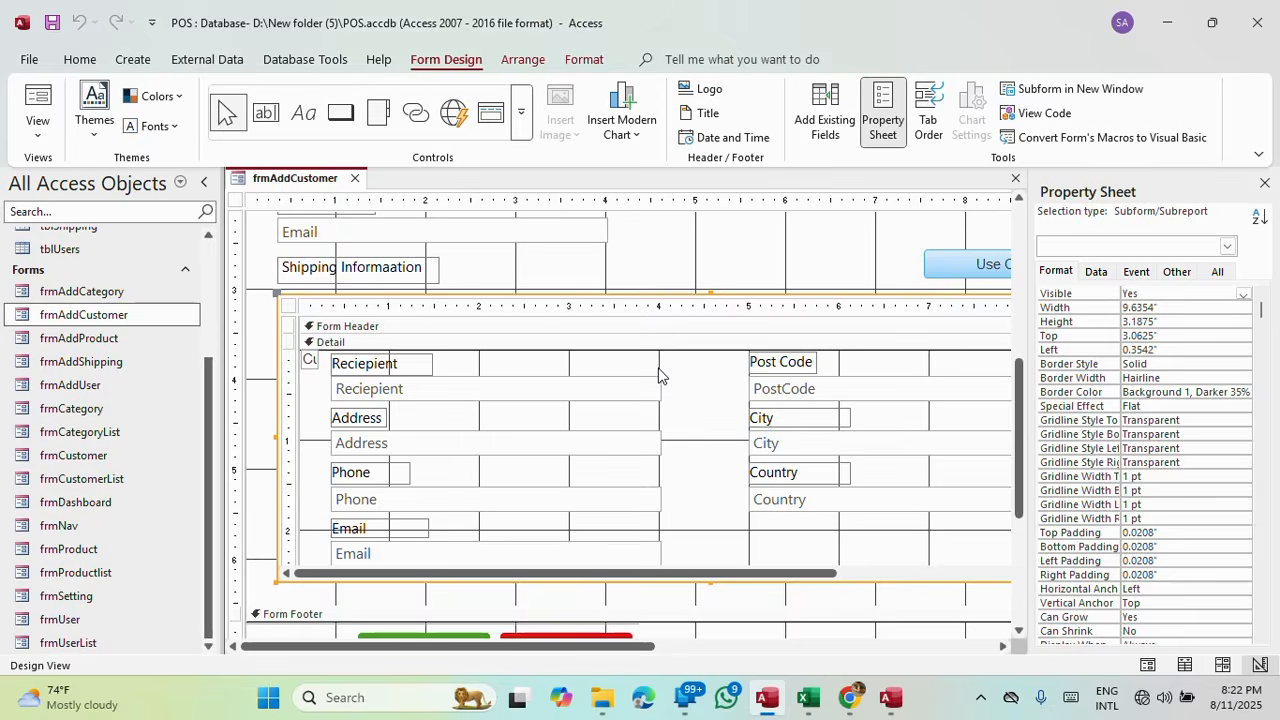
{"action": "key", "text": "Up"}
{"action": "key", "text": "Up"}
{"action": "key", "text": "Up"}
{"action": "key", "text": "Up"}
{"action": "key", "text": "Up"}
{"action": "key", "text": "Up"}
{"action": "key", "text": "Up"}
{"action": "key", "text": "Up"}
{"action": "key", "text": "Up"}
{"action": "key", "text": "Up"}
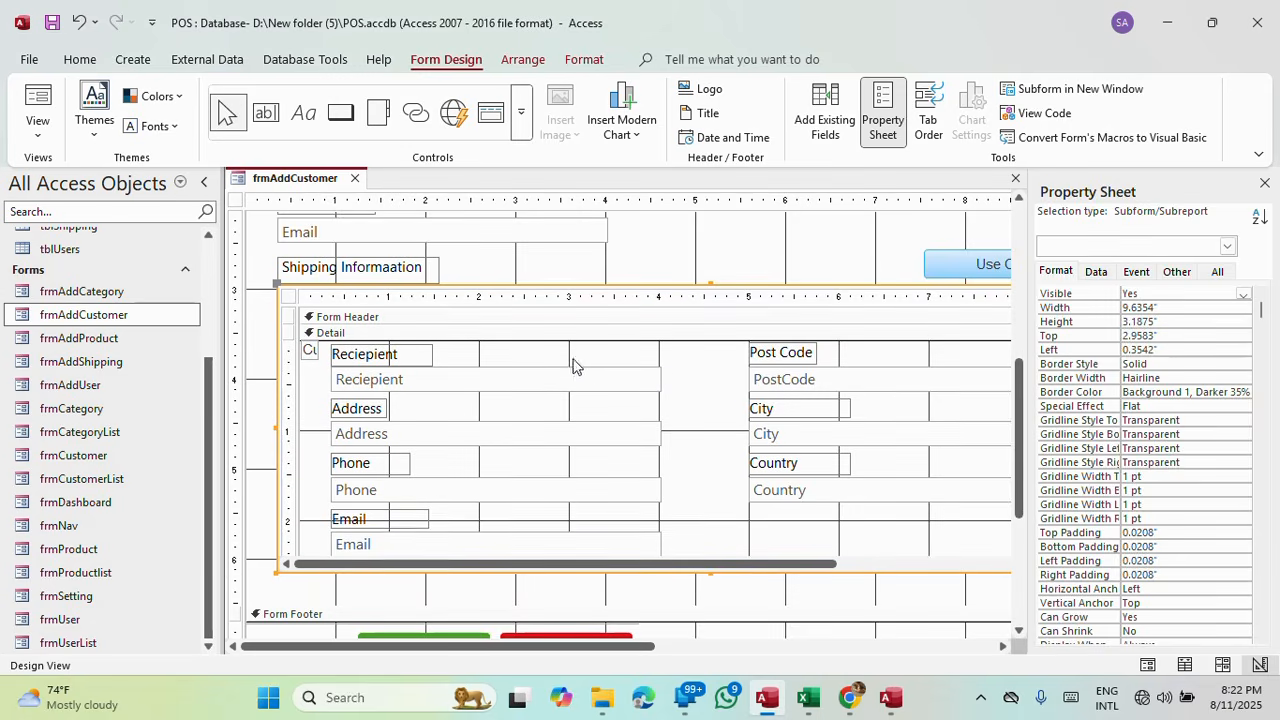
Preview frmAddCustomer in Form View to check the position of the shipping subform.
{"action": "left_click", "coordinate": [37, 100]}
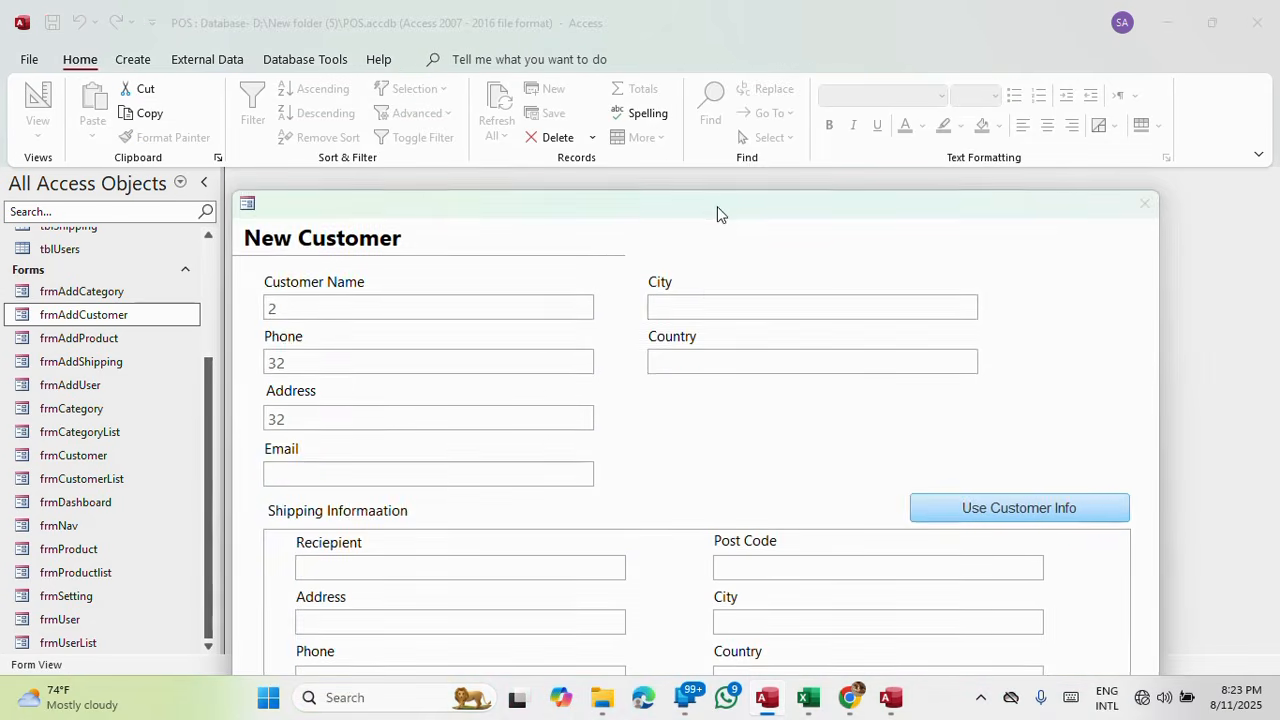
Return frmAddCustomer to Design View, shorten the shipping subform to a height of 2.4375", and pull the Detail section's lower edge up beneath it.
{"action": "left_click_drag", "start_coordinate": [717, 206], "coordinate": [686, 39]}
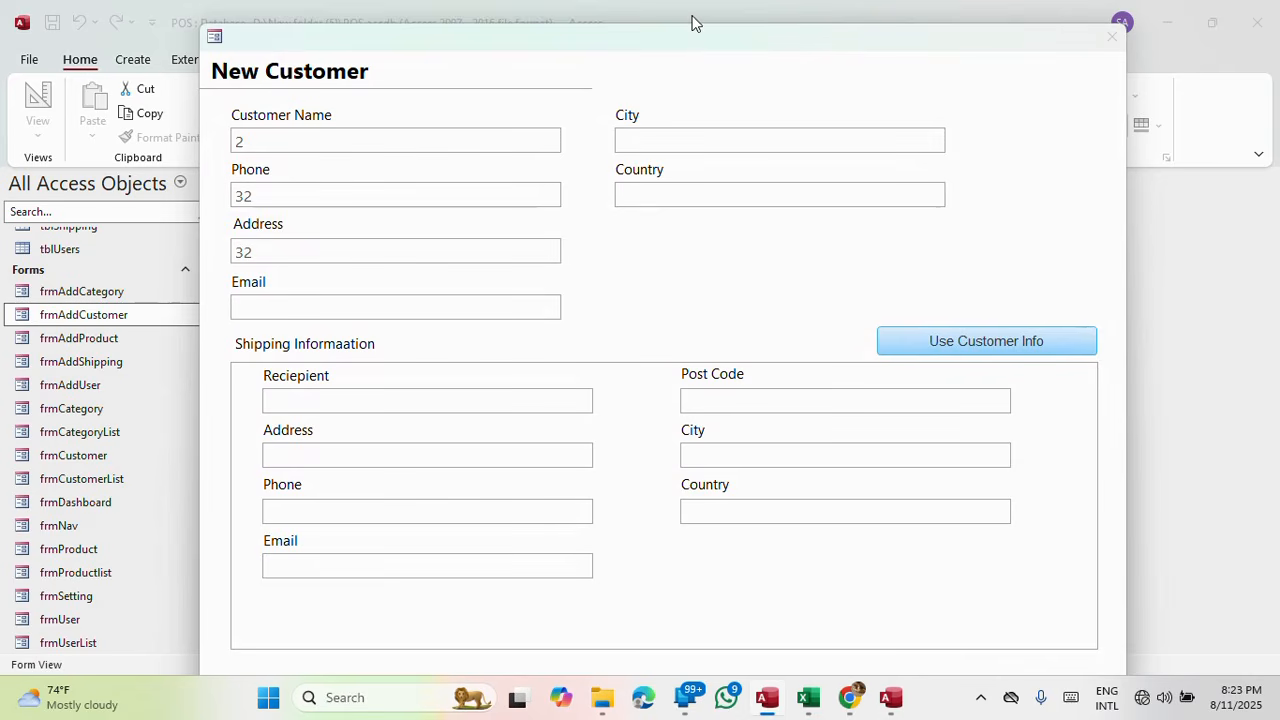
{"action": "right_click", "coordinate": [689, 40]}
{"action": "left_click", "coordinate": [745, 158]}
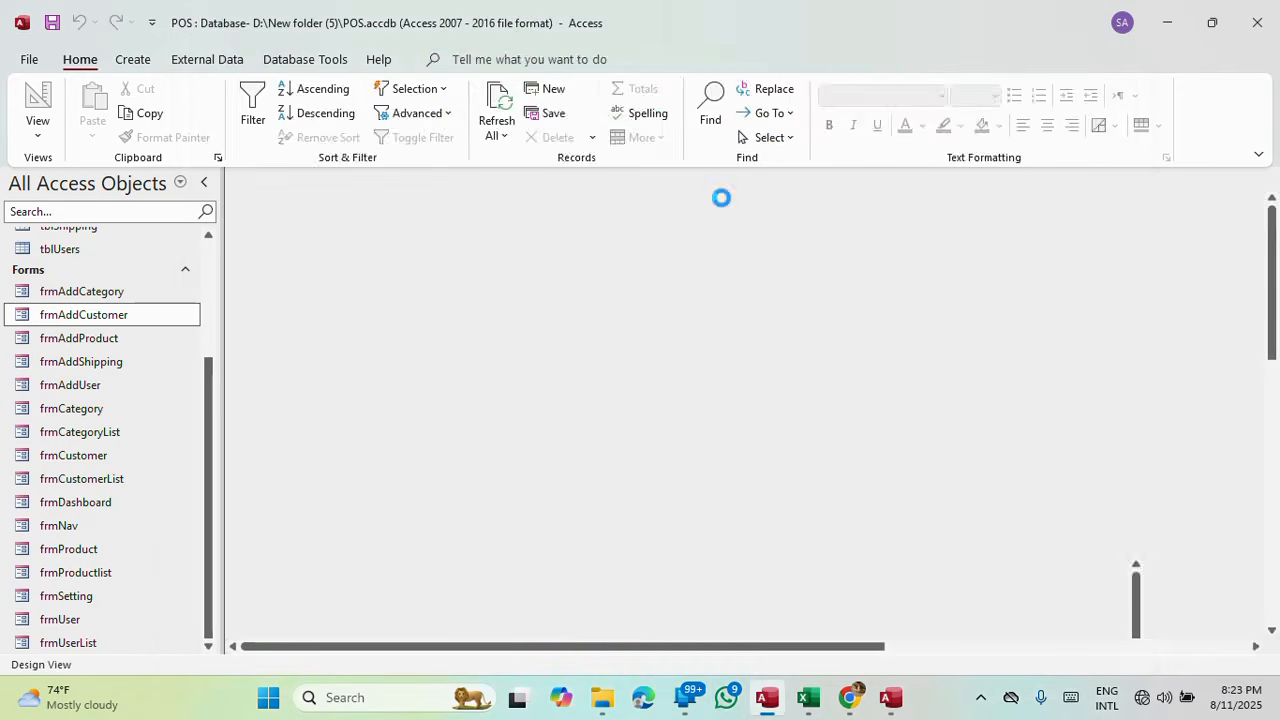
{"action": "left_click", "coordinate": [268, 450]}
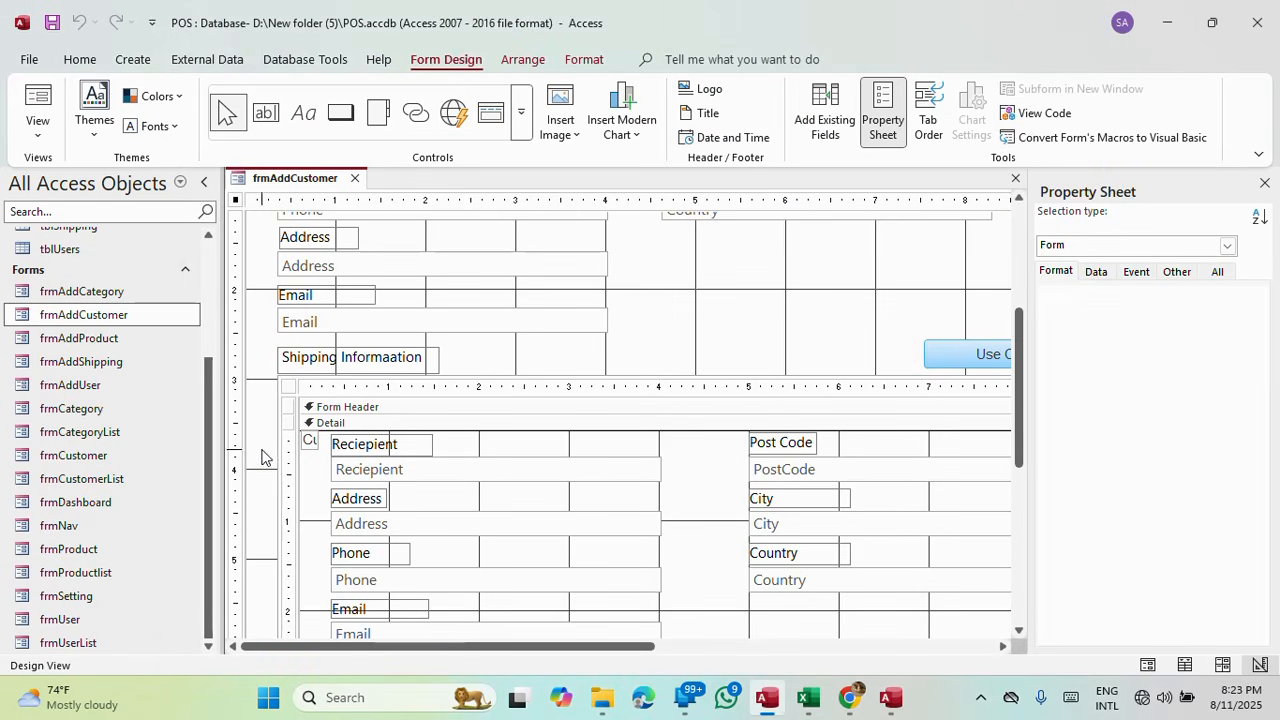
{"action": "scroll", "coordinate": [655, 334], "scroll_direction": "down", "scroll_amount": 1}
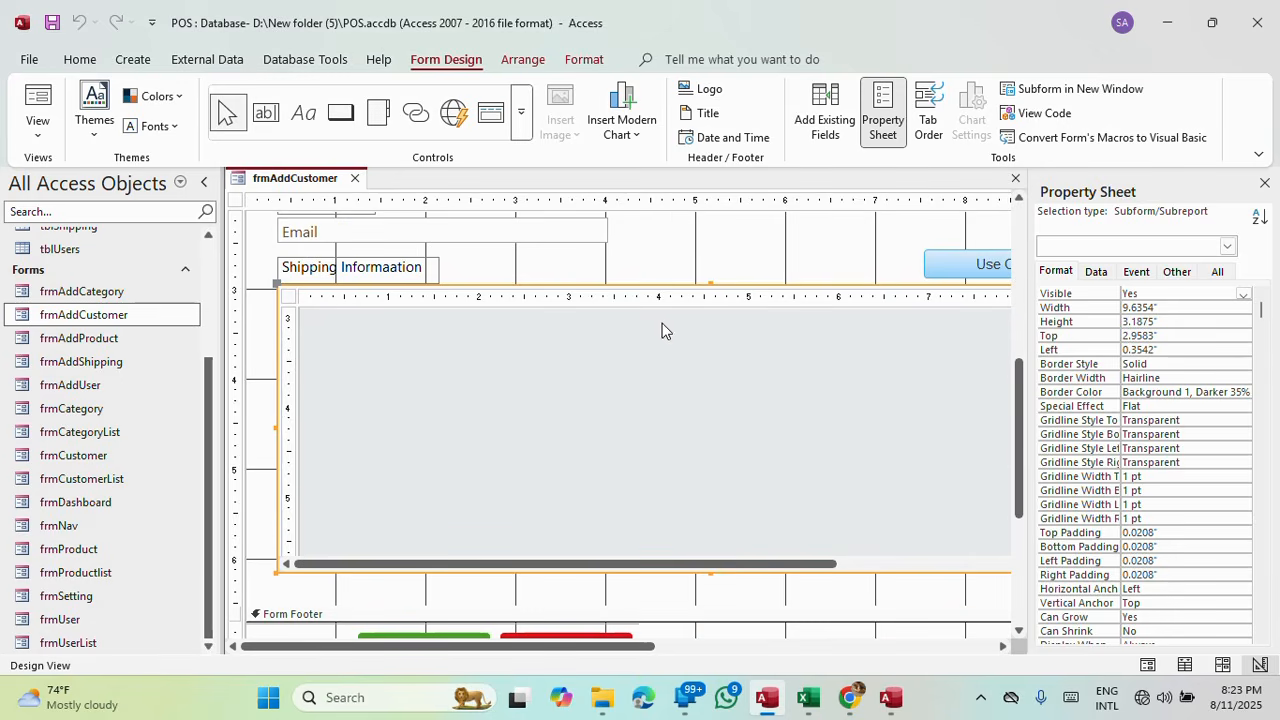
{"action": "left_click_drag", "start_coordinate": [712, 572], "coordinate": [706, 504]}
{"action": "left_click_drag", "start_coordinate": [708, 608], "coordinate": [701, 516]}
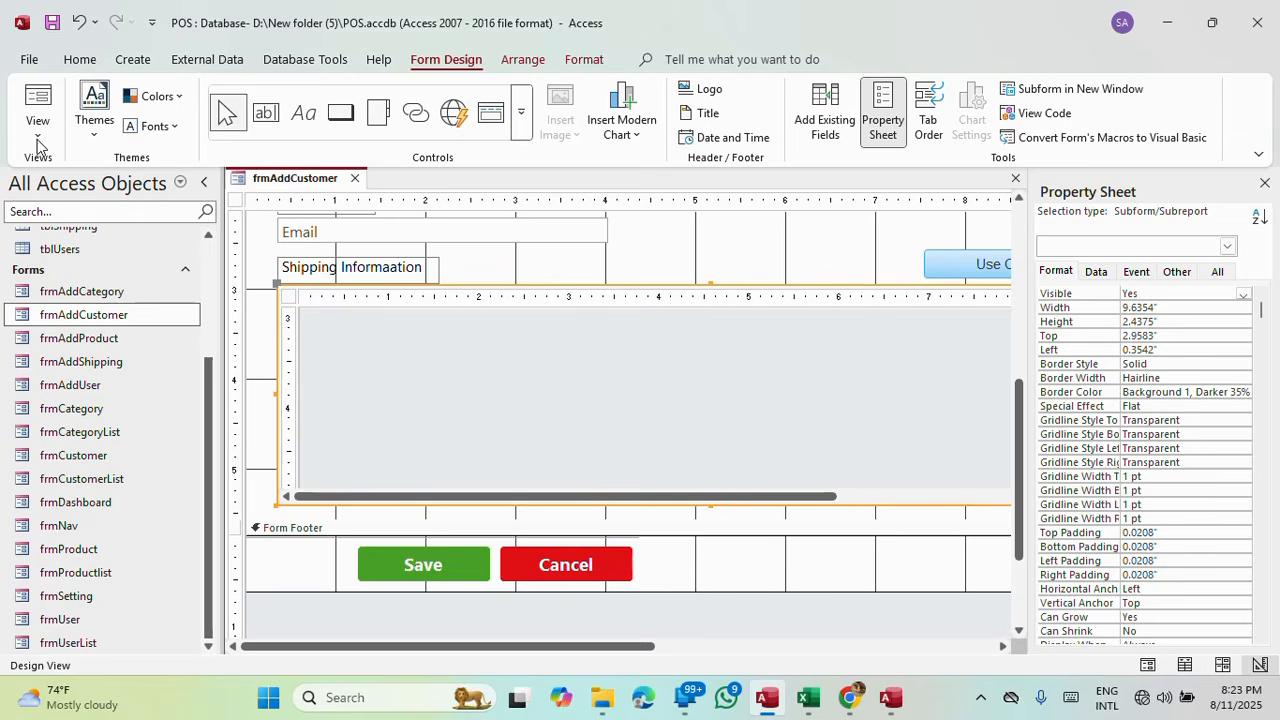
Preview frmAddCustomer in Form View to check the space below the shipping subform, and return to Design View.
{"action": "left_click", "coordinate": [38, 105]}
{"action": "left_click_drag", "start_coordinate": [706, 203], "coordinate": [679, 45]}
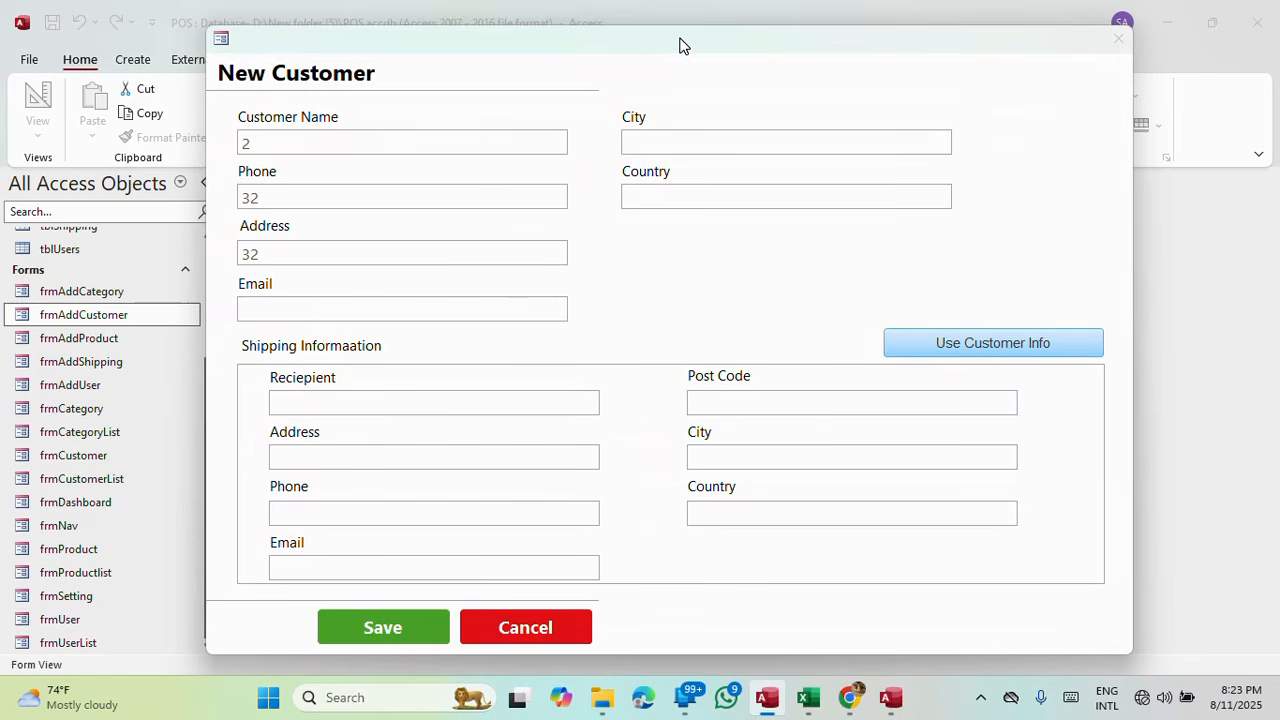
{"action": "right_click", "coordinate": [679, 45]}
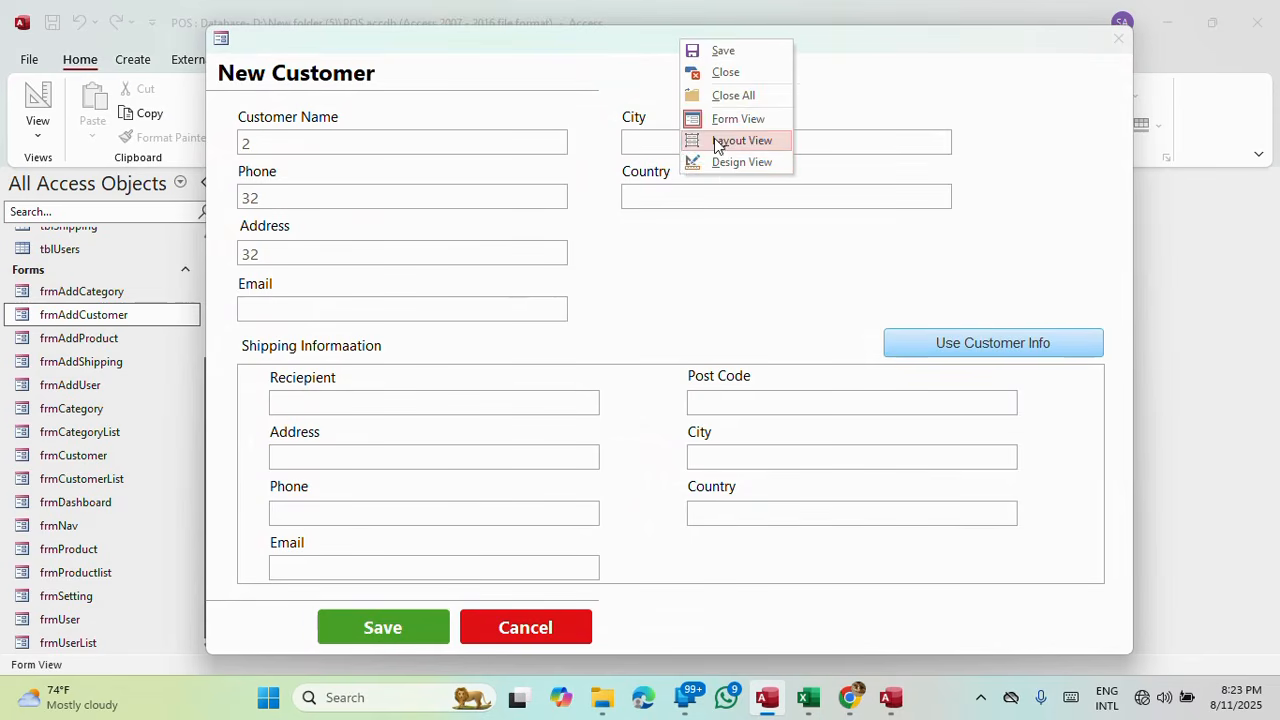
{"action": "left_click", "coordinate": [722, 162]}
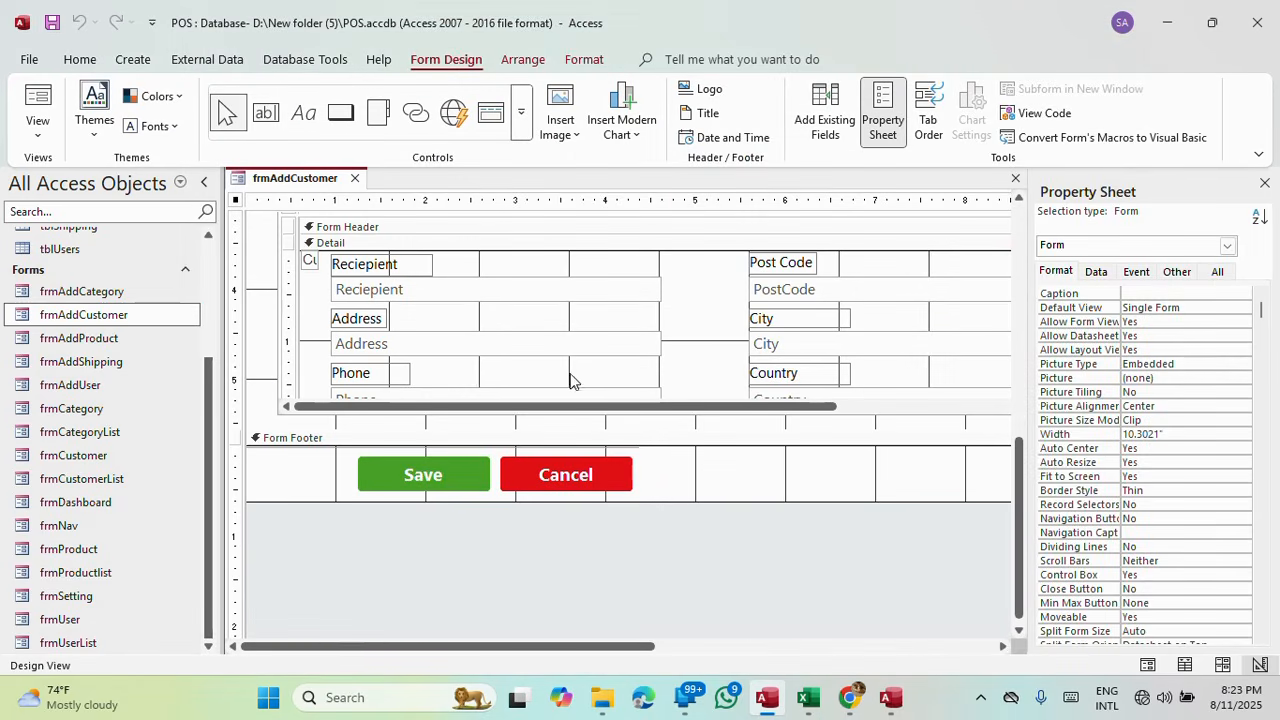
Increase the shipping subform's height to 2.5208" and check the result in Form View before returning to Design View.
{"action": "left_click", "coordinate": [273, 385]}
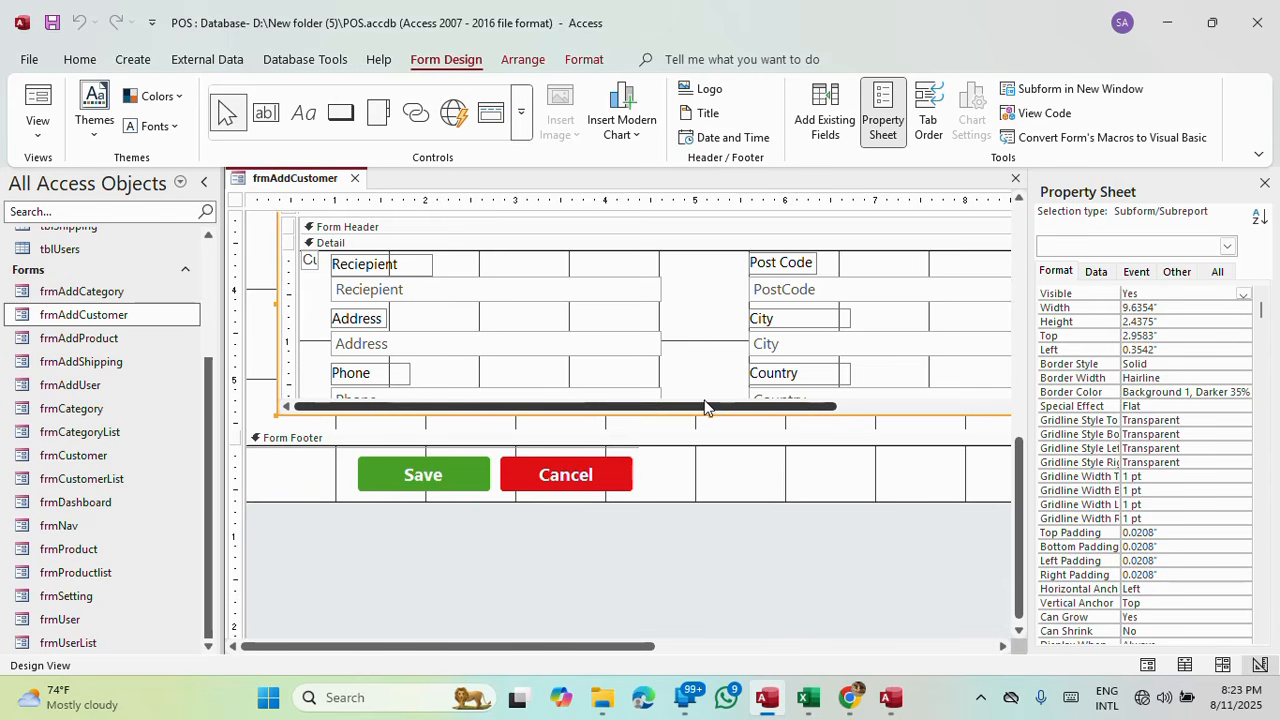
{"action": "left_click_drag", "start_coordinate": [711, 416], "coordinate": [714, 424]}
{"action": "left_click", "coordinate": [38, 100]}
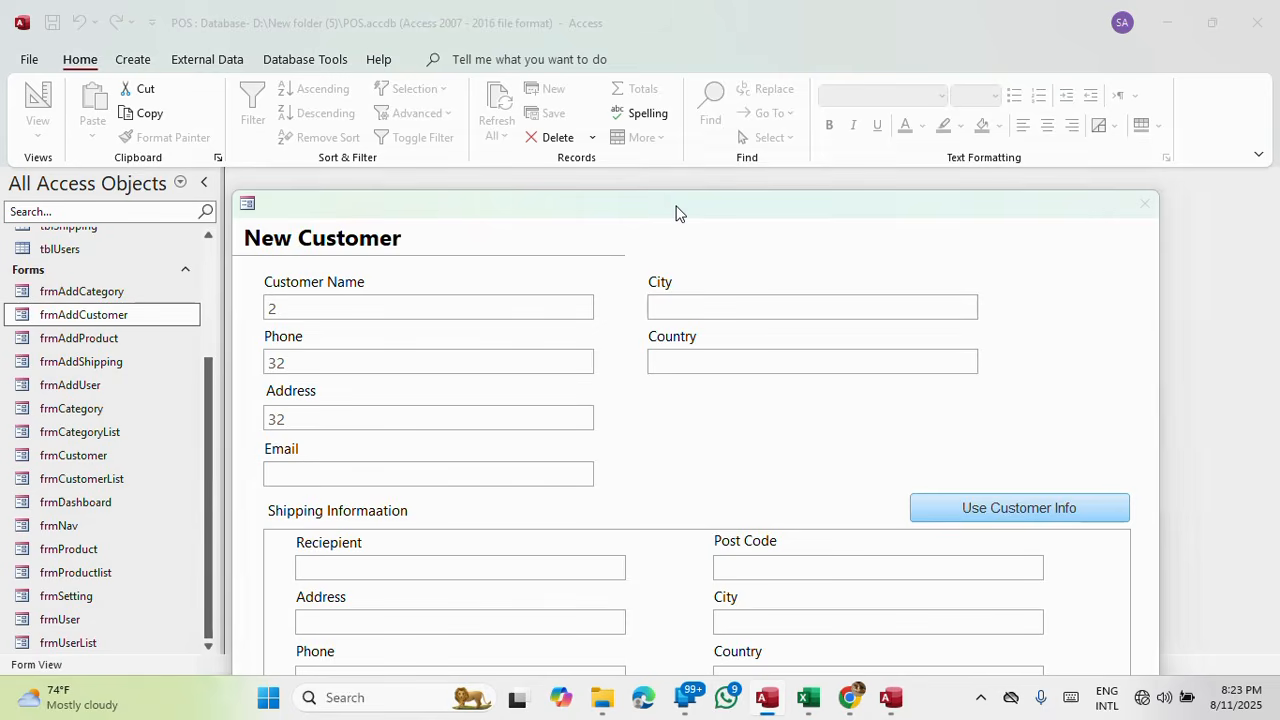
{"action": "left_click_drag", "start_coordinate": [677, 208], "coordinate": [618, 80]}
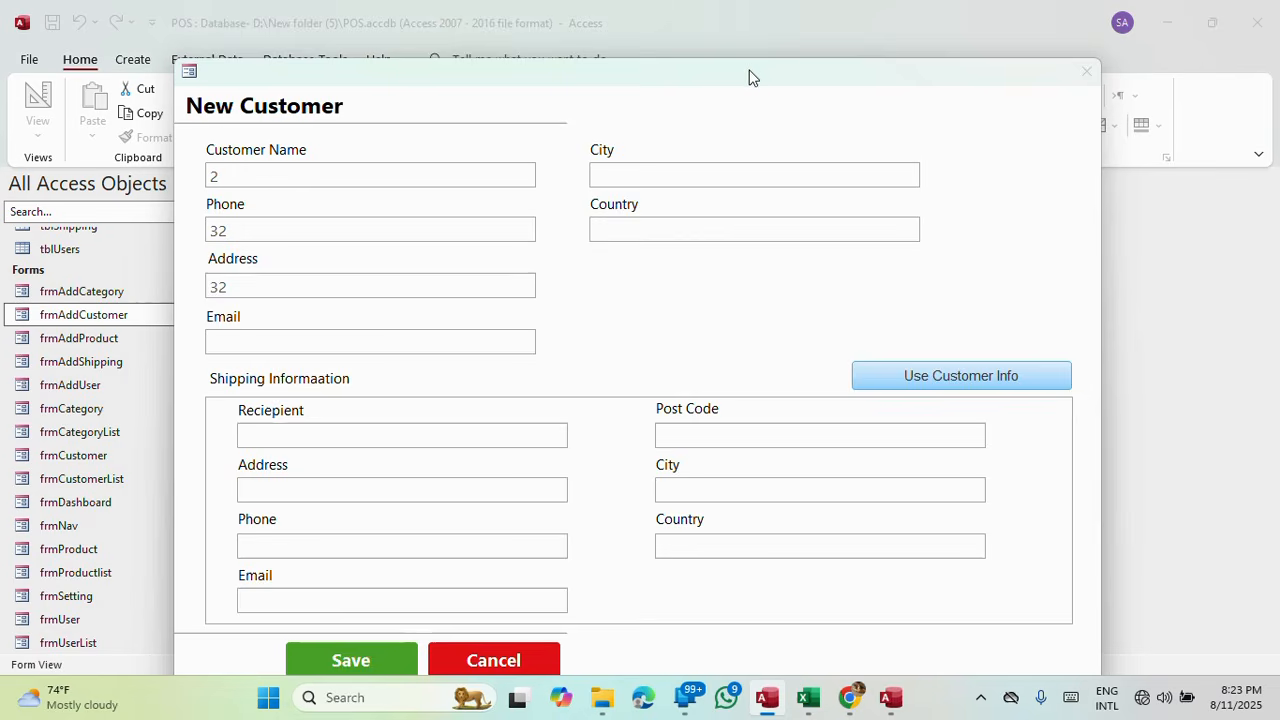
{"action": "left_click_drag", "start_coordinate": [752, 77], "coordinate": [737, 42]}
{"action": "right_click", "coordinate": [734, 42]}
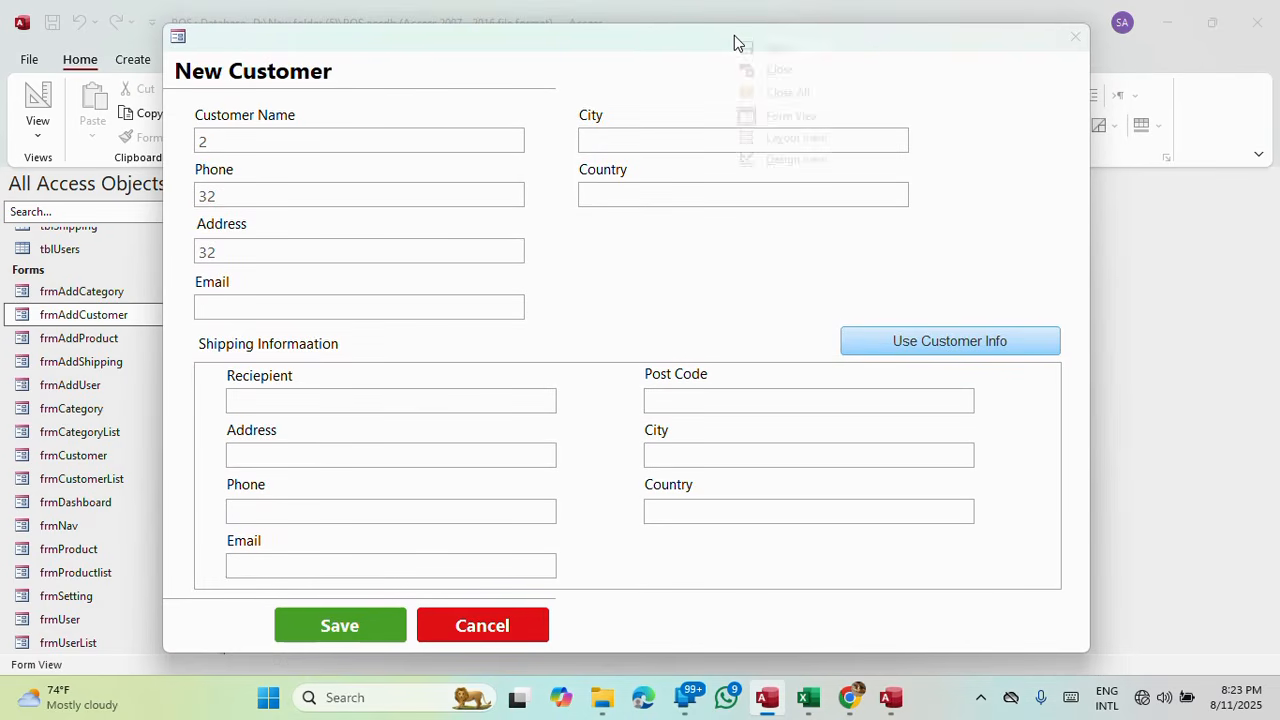
{"action": "left_click", "coordinate": [775, 160]}
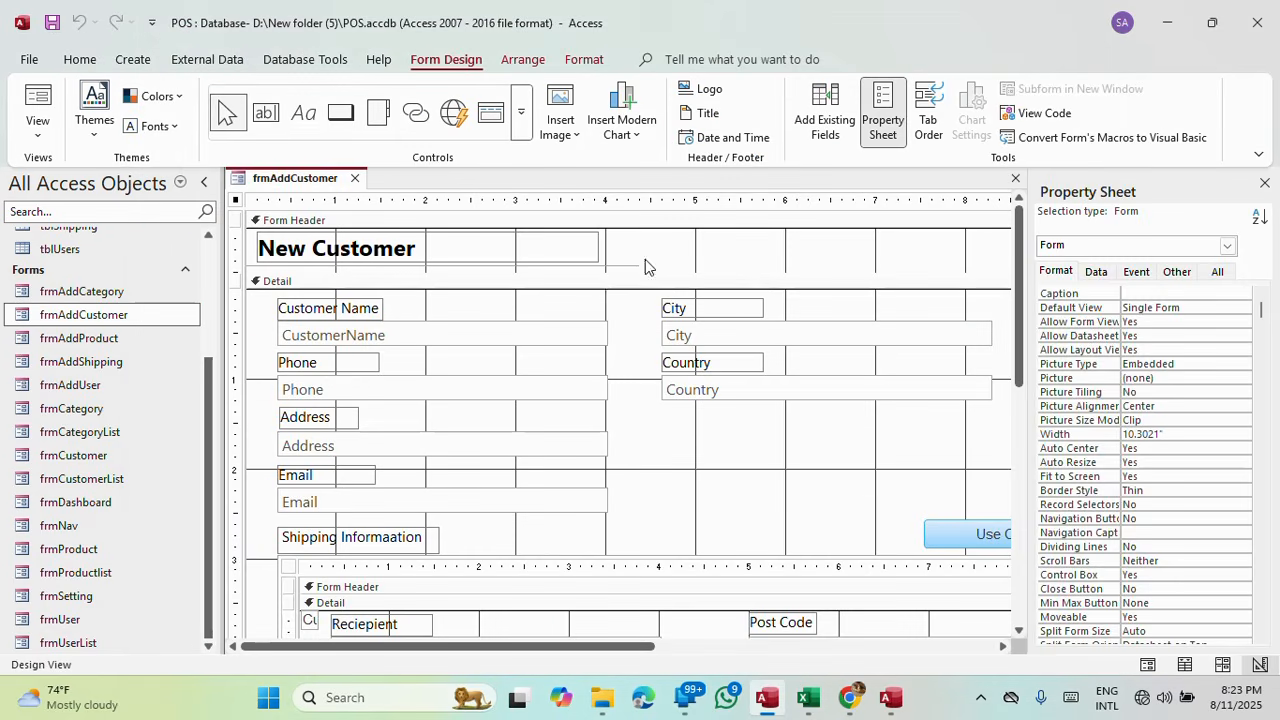
Extend the separator lines in the form header and form footer together to almost the full form width, and check them in Form View.
{"action": "left_click", "coordinate": [624, 265]}
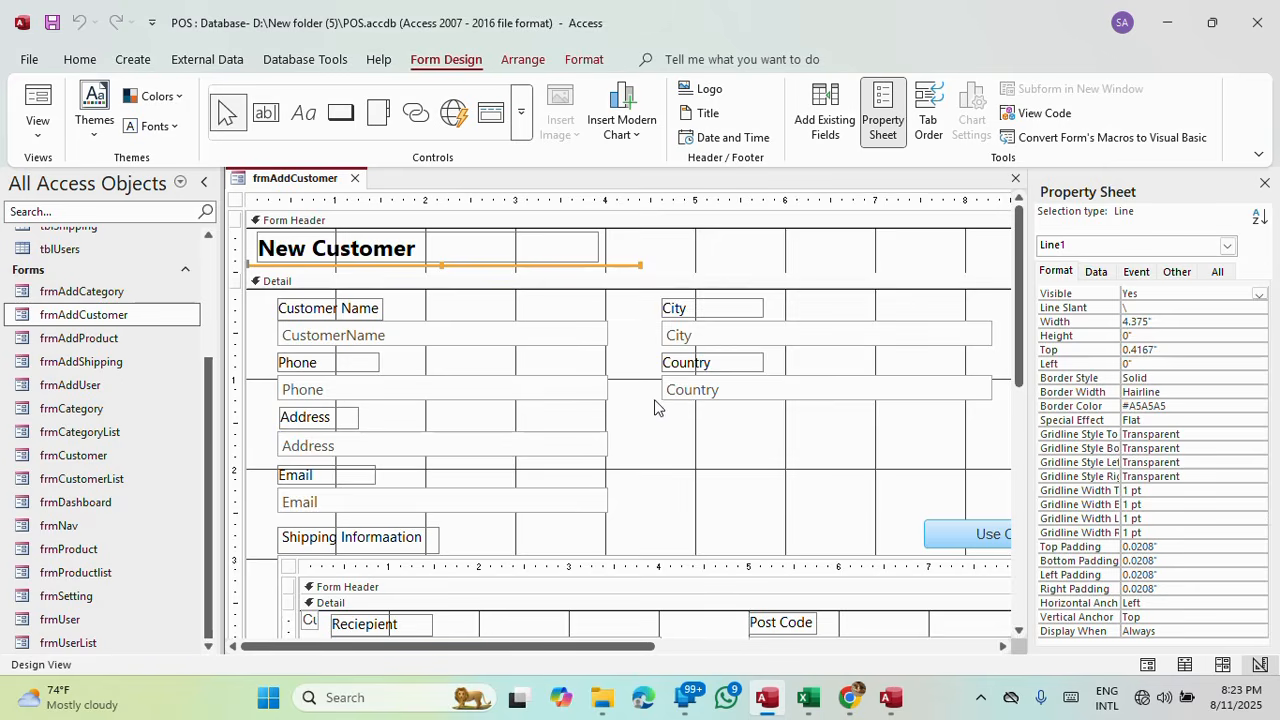
{"action": "scroll", "coordinate": [655, 407], "scroll_direction": "down", "scroll_amount": 5}
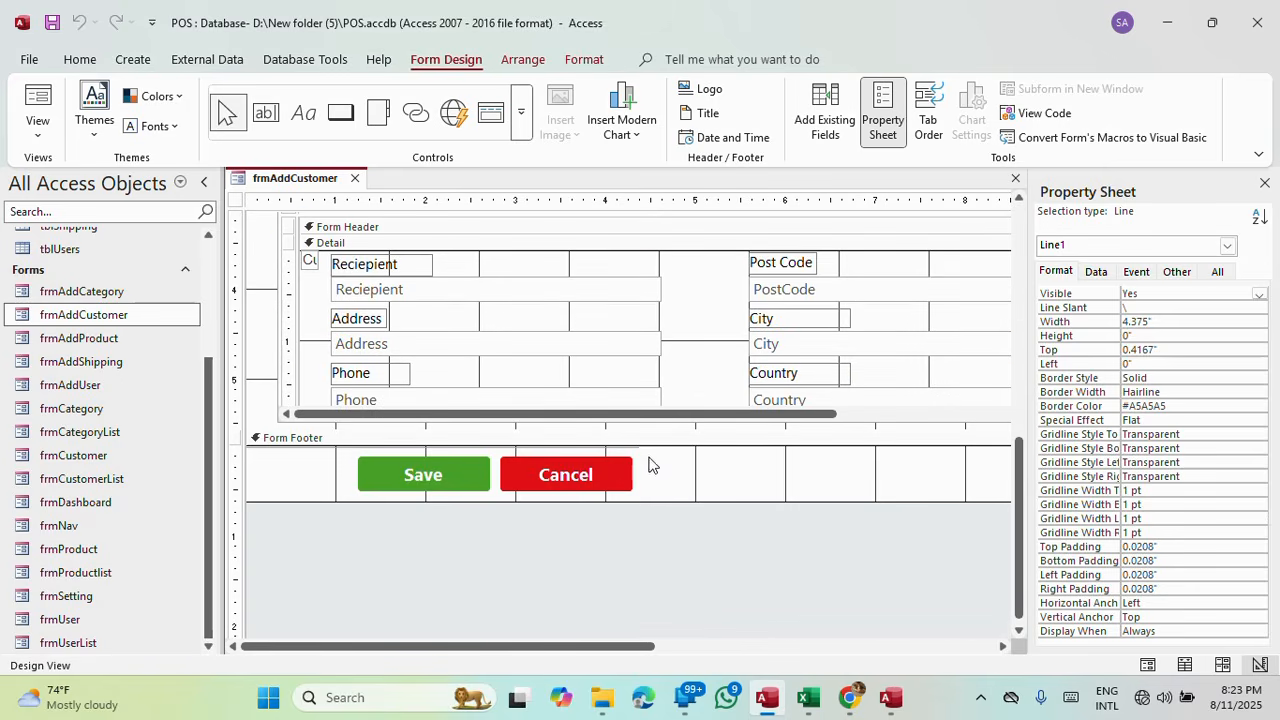
{"action": "left_click", "coordinate": [646, 447], "text": "shift"}
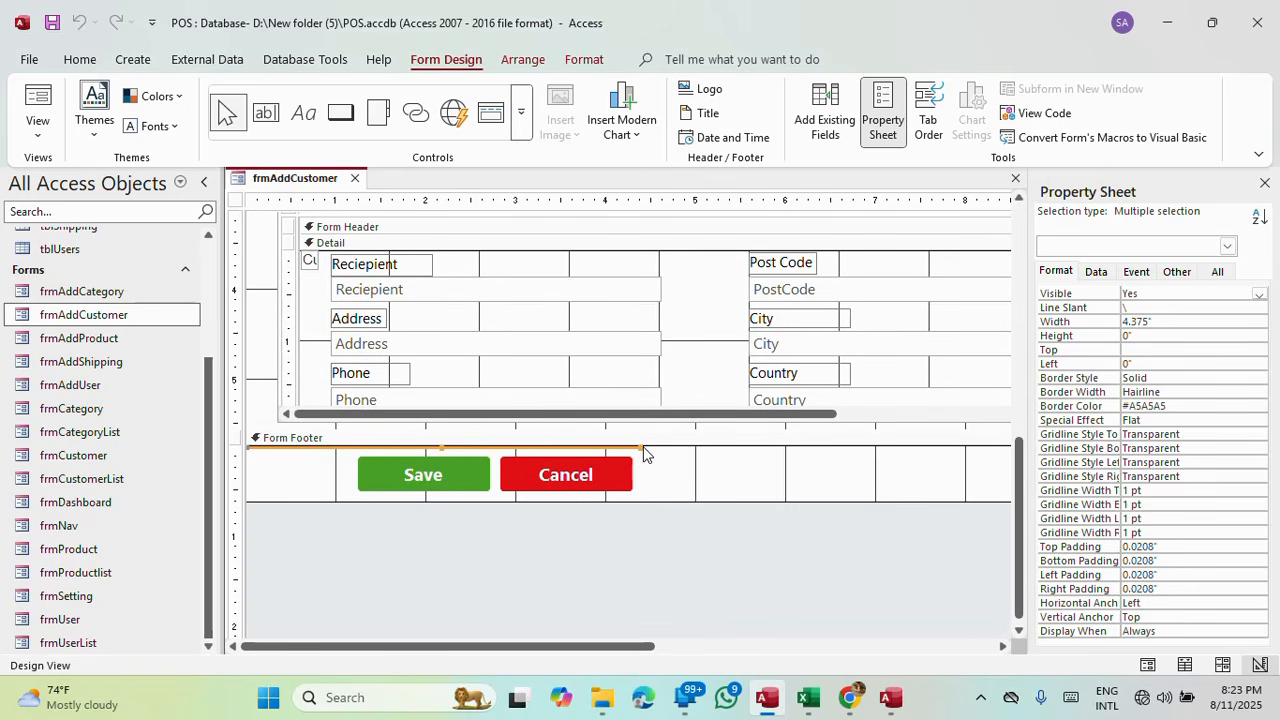
{"action": "left_click_drag", "start_coordinate": [642, 447], "coordinate": [745, 449]}
{"action": "left_click", "coordinate": [38, 100]}
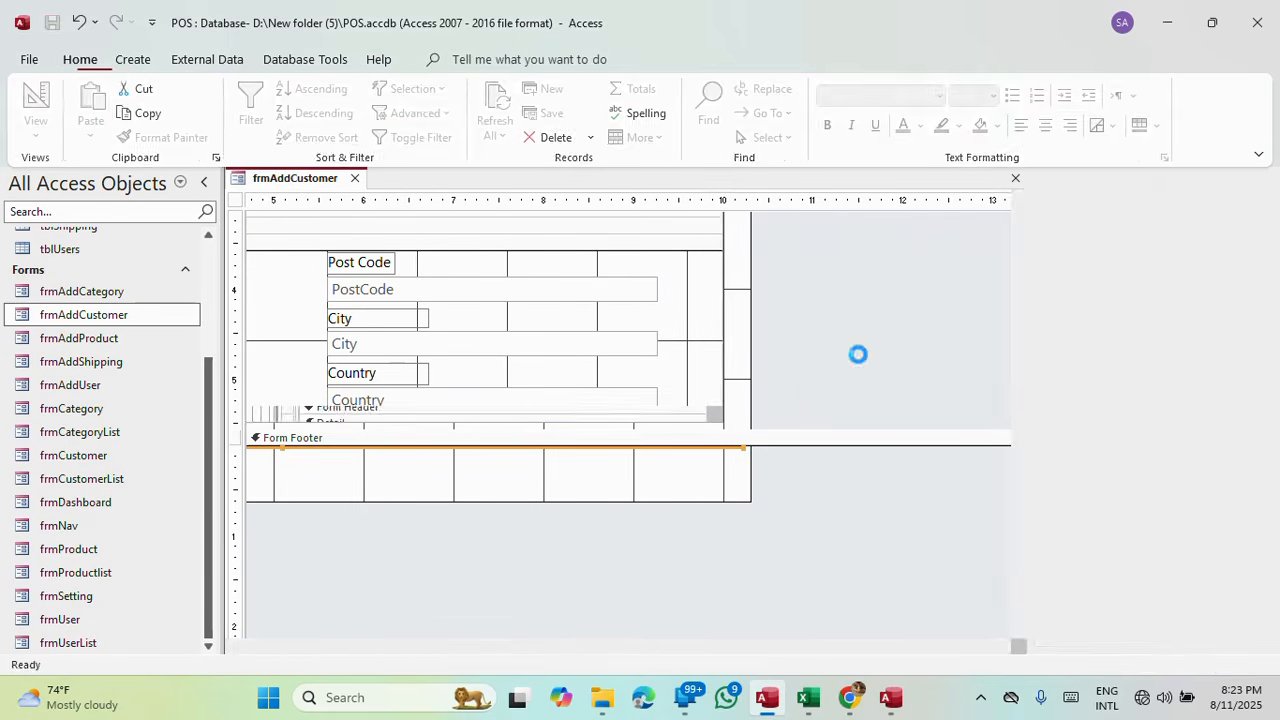
{"action": "left_click_drag", "start_coordinate": [800, 215], "coordinate": [743, 32]}
{"action": "right_click", "coordinate": [742, 33]}
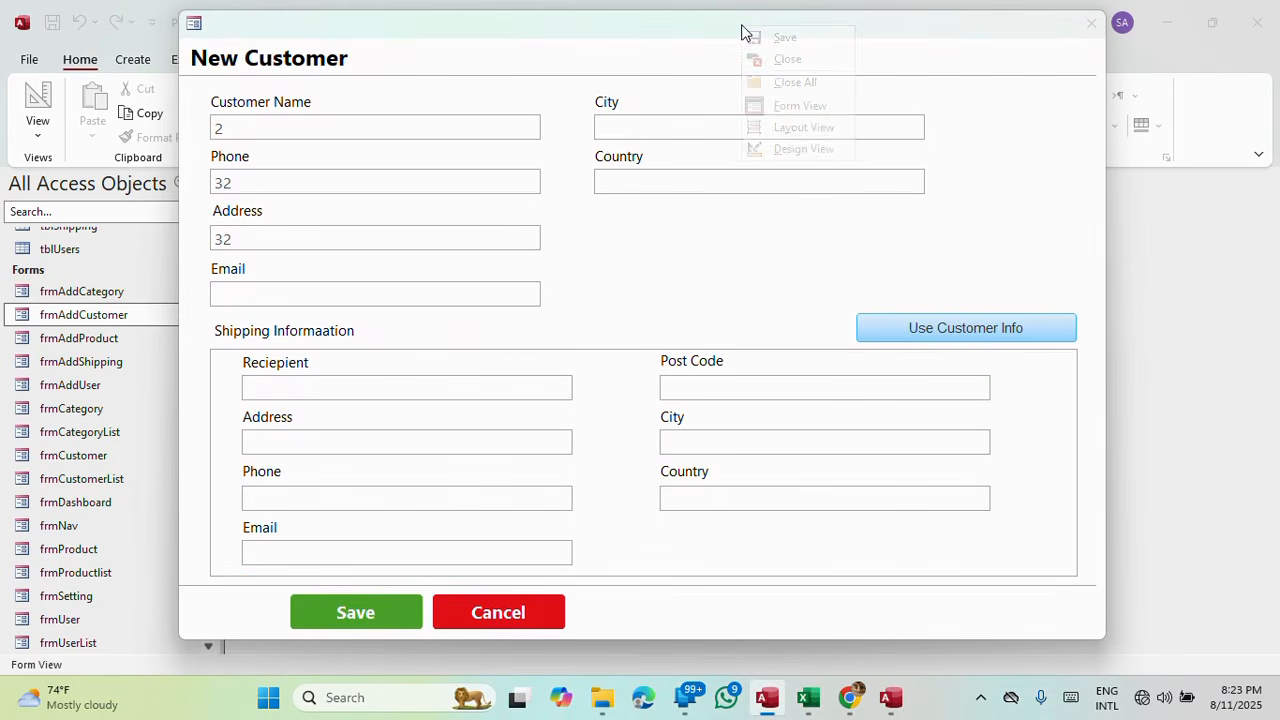
{"action": "left_click", "coordinate": [787, 151]}
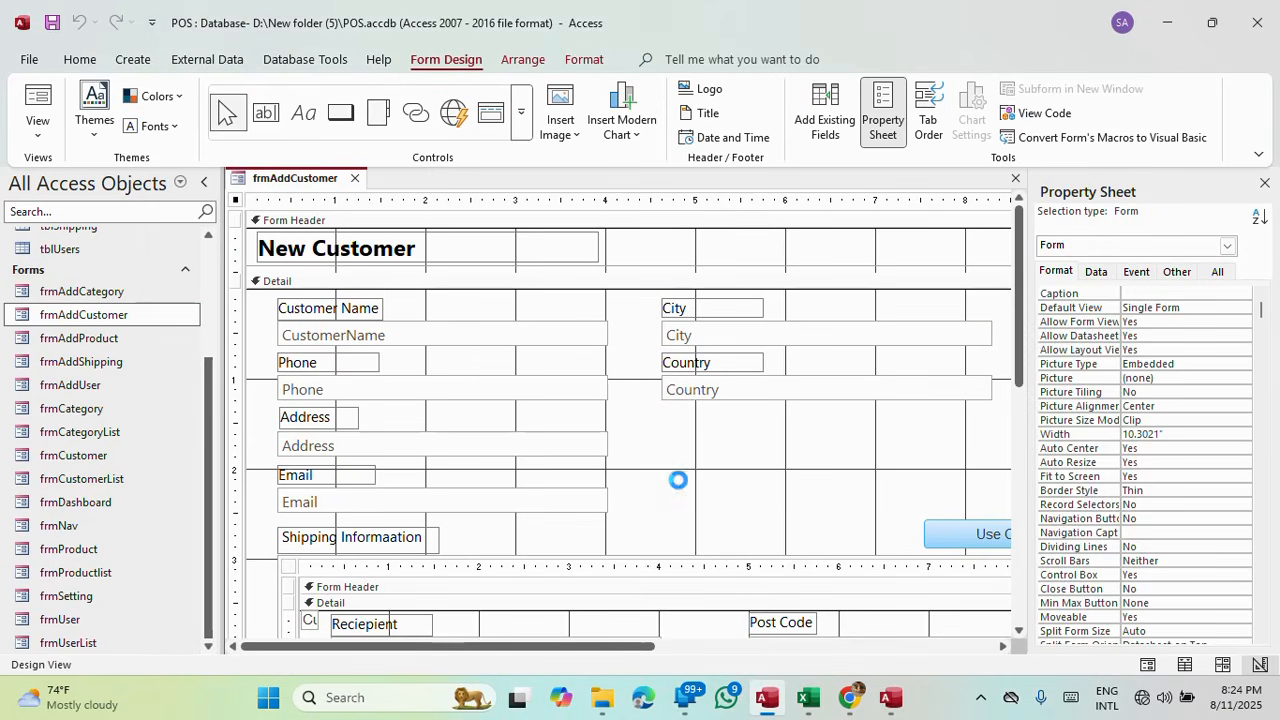
Set the shipping subform's border style to Transparent and check the borderless look in Form View.
{"action": "left_click", "coordinate": [641, 584]}
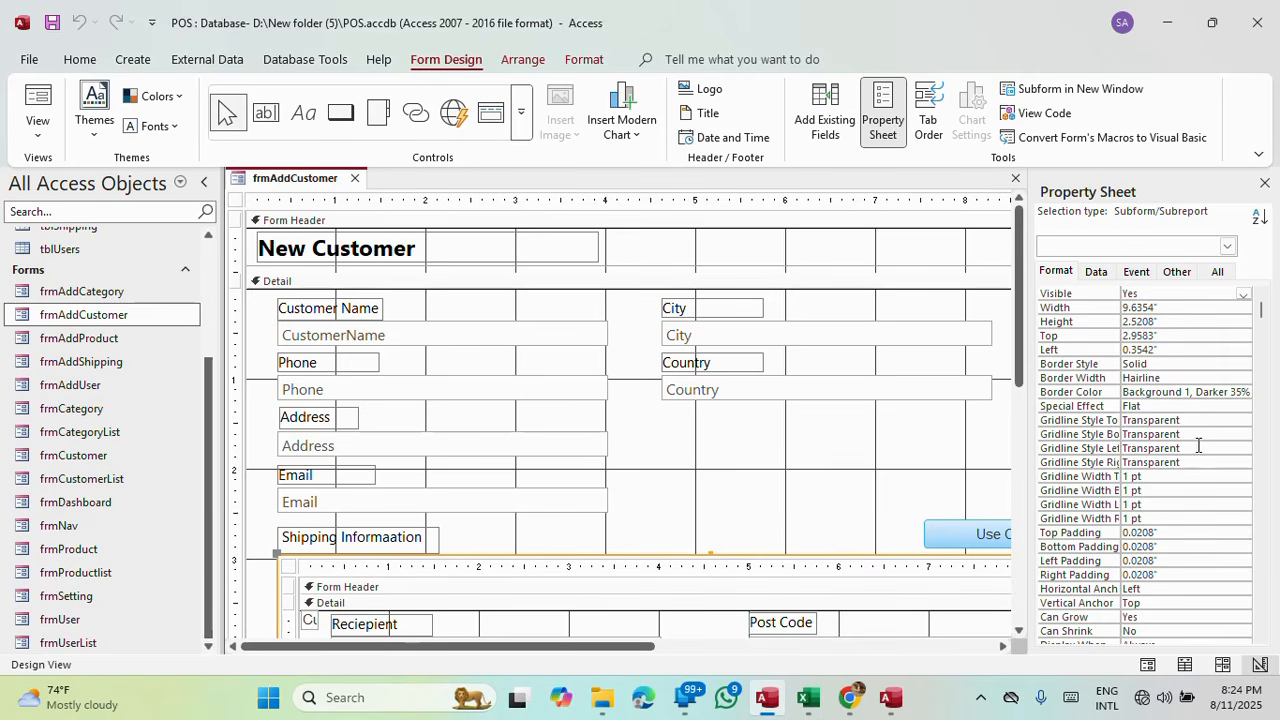
{"action": "left_click", "coordinate": [1160, 364]}
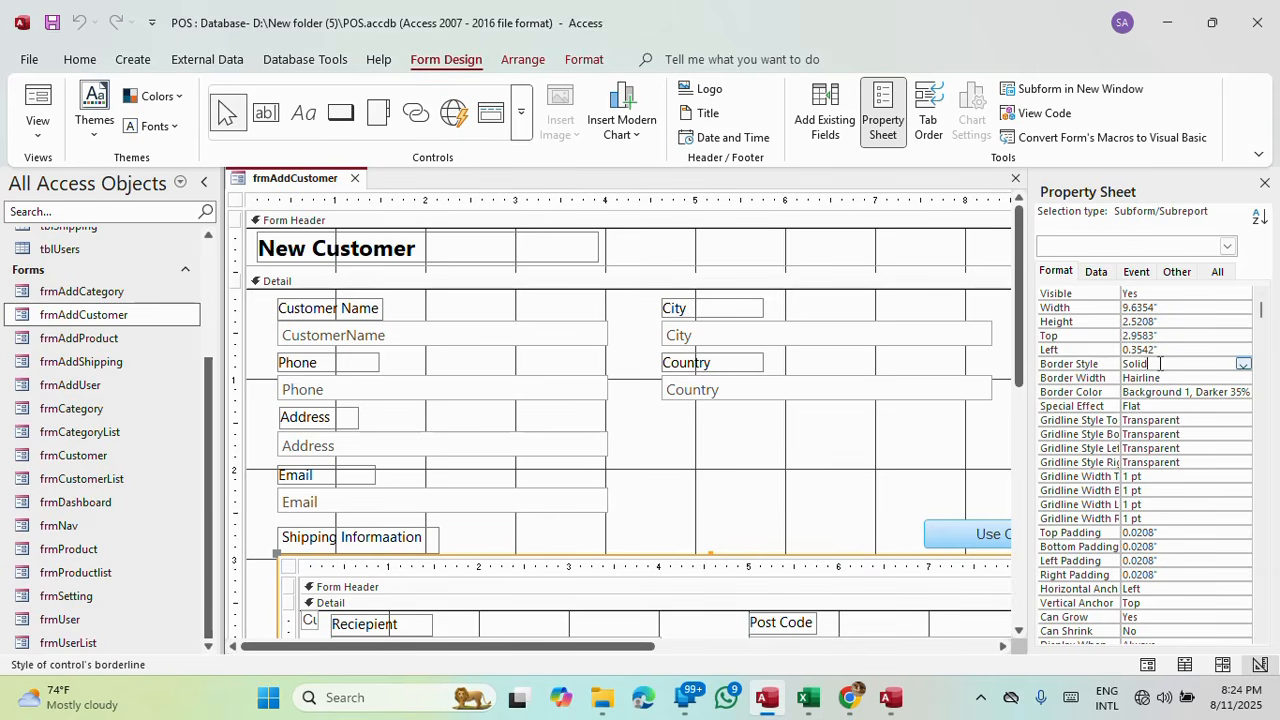
{"action": "left_click", "coordinate": [1242, 364]}
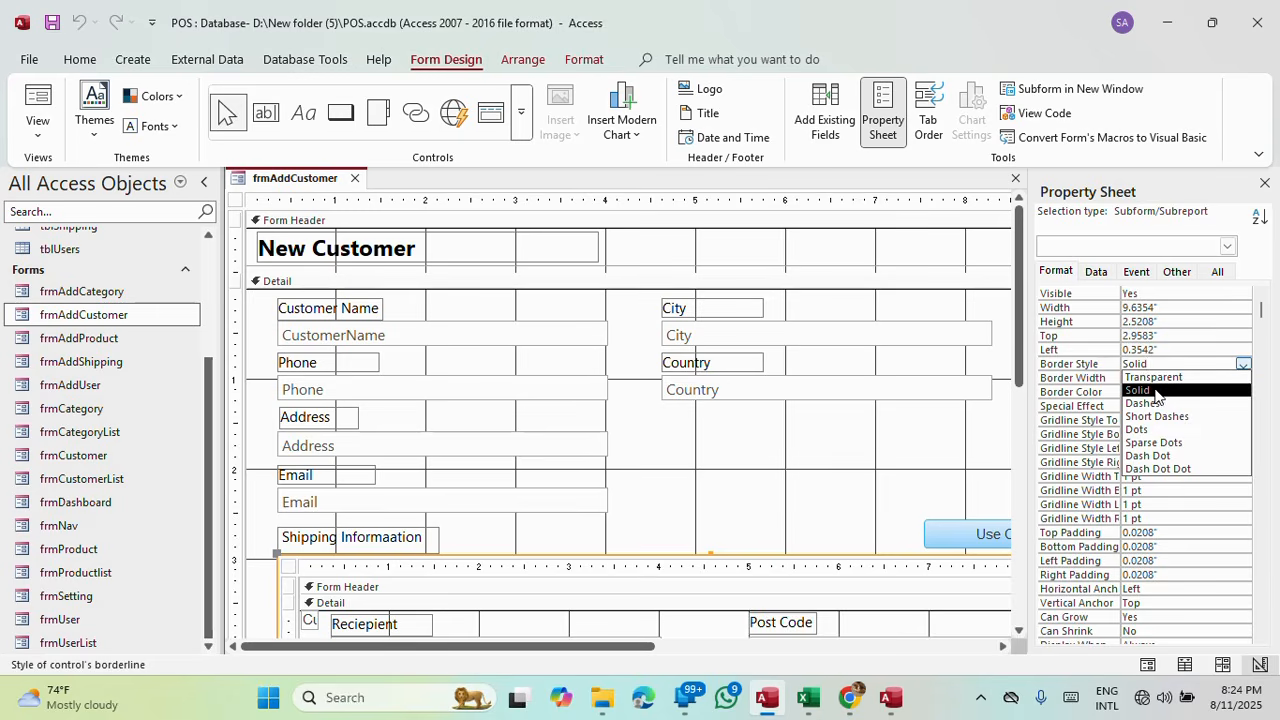
{"action": "left_click", "coordinate": [1150, 377]}
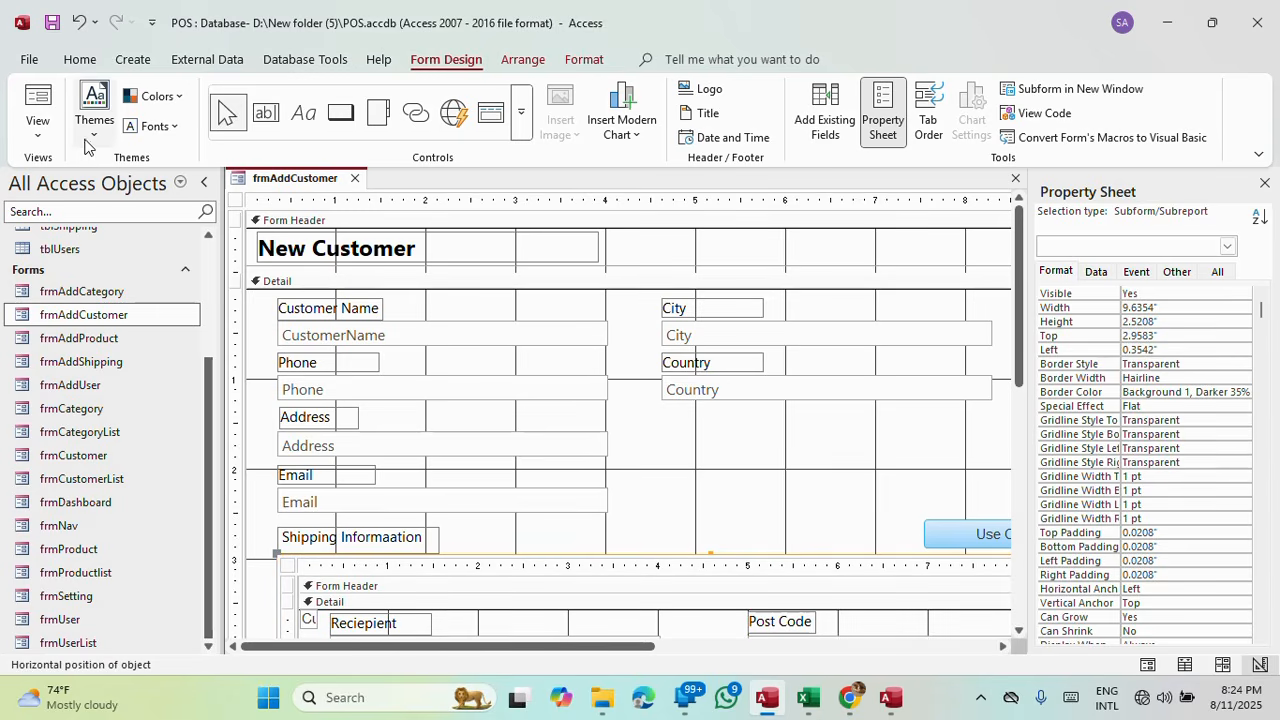
{"action": "left_click", "coordinate": [38, 105]}
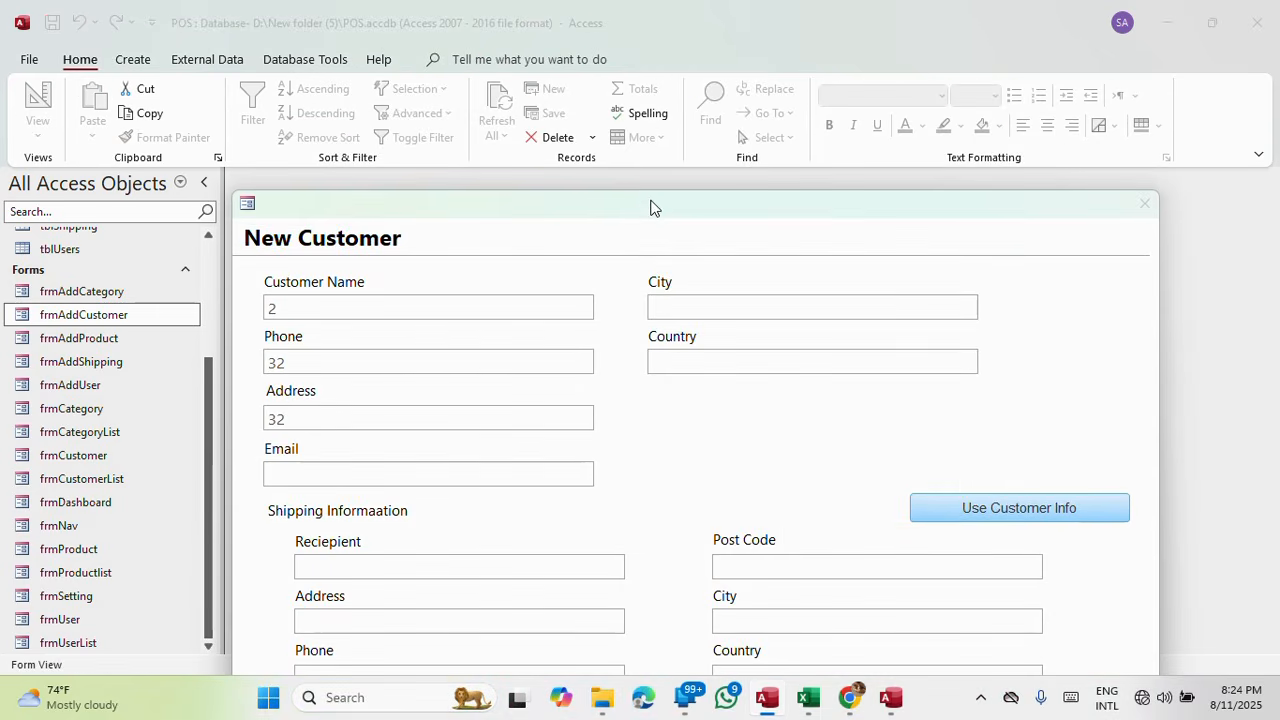
{"action": "left_click_drag", "start_coordinate": [650, 207], "coordinate": [608, 45]}
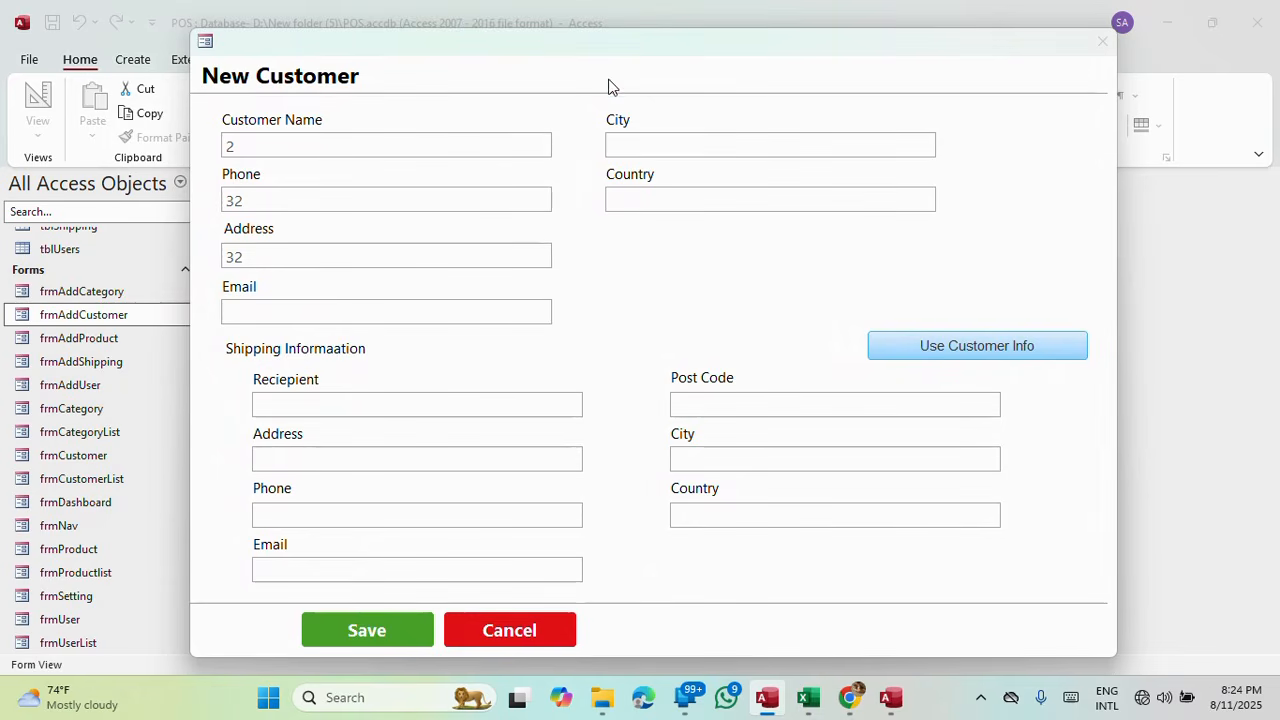
{"action": "right_click", "coordinate": [684, 44]}
{"action": "left_click", "coordinate": [733, 164]}
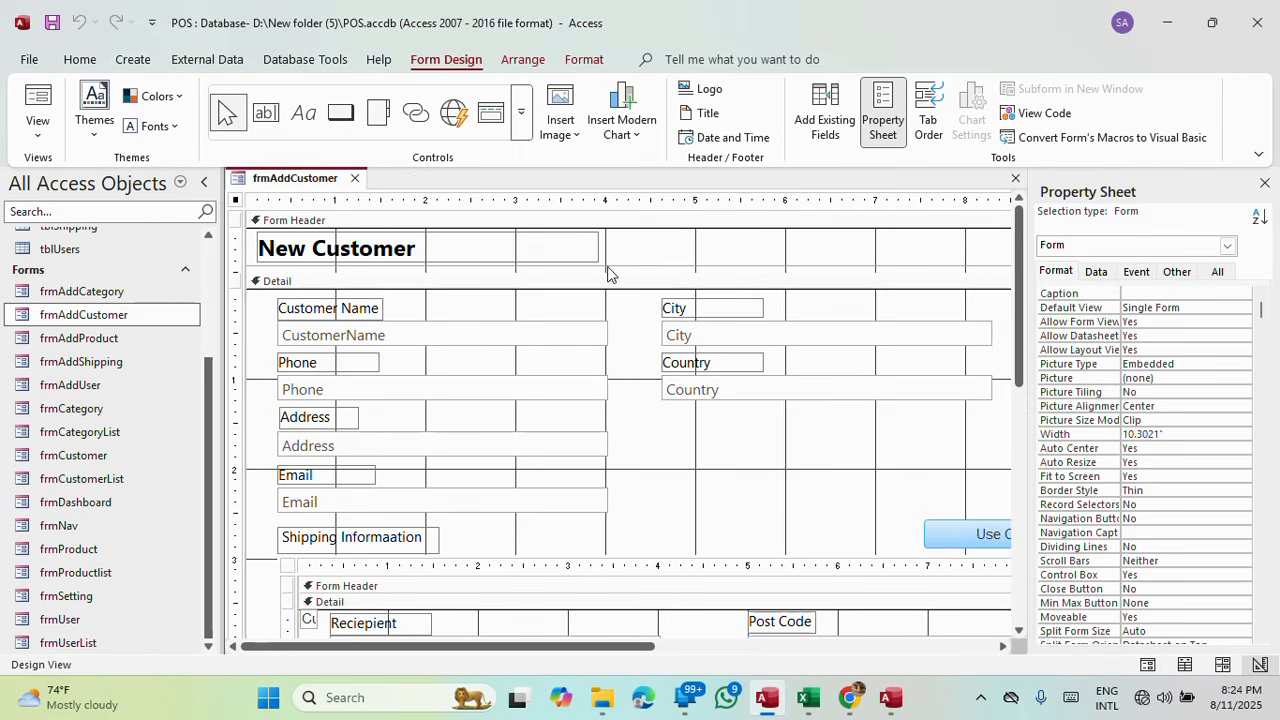
Shift the Customer Name, Phone, Address and Email labels and boxes about 0.5" to the right, and check their position in Form View.
{"action": "mouse_move", "coordinate": [266, 295]}
{"action": "left_mouse_down"}
{"action": "mouse_move", "coordinate": [323, 371]}
{"action": "mouse_move", "coordinate": [386, 514]}
{"action": "mouse_move", "coordinate": [423, 486]}
{"action": "mouse_move", "coordinate": [422, 470]}
{"action": "left_mouse_up"}
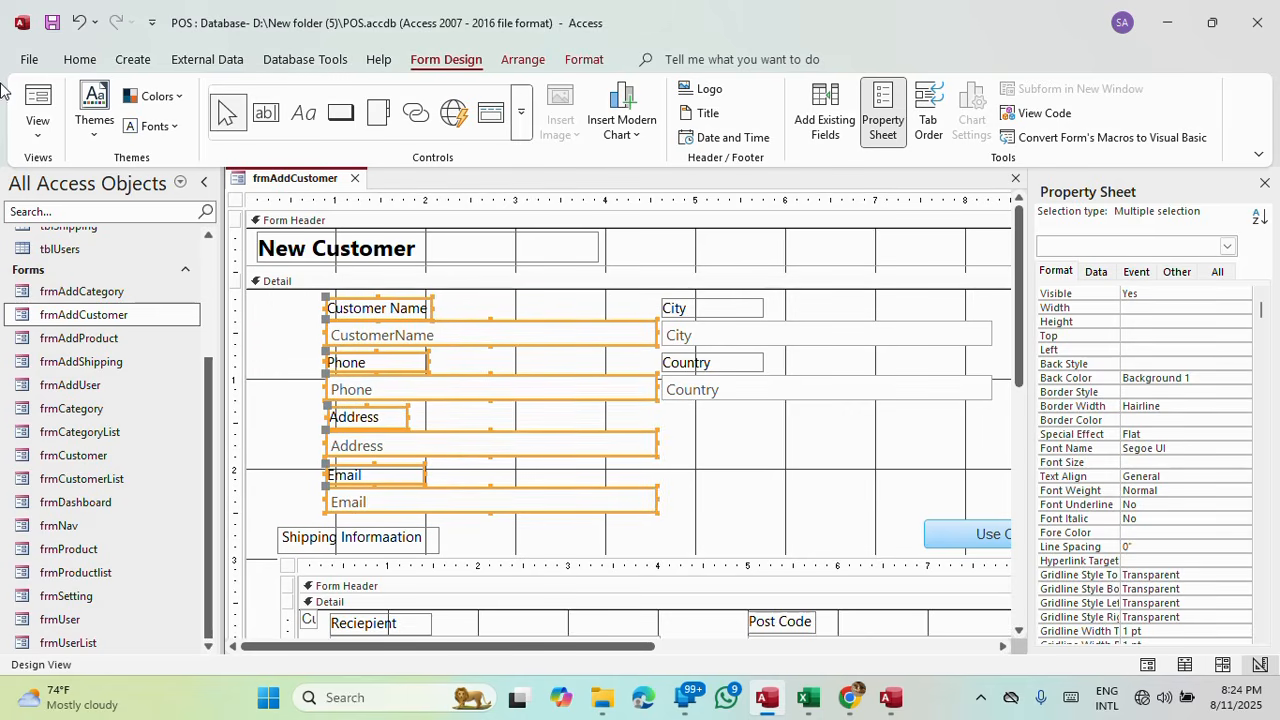
{"action": "left_click", "coordinate": [37, 100]}
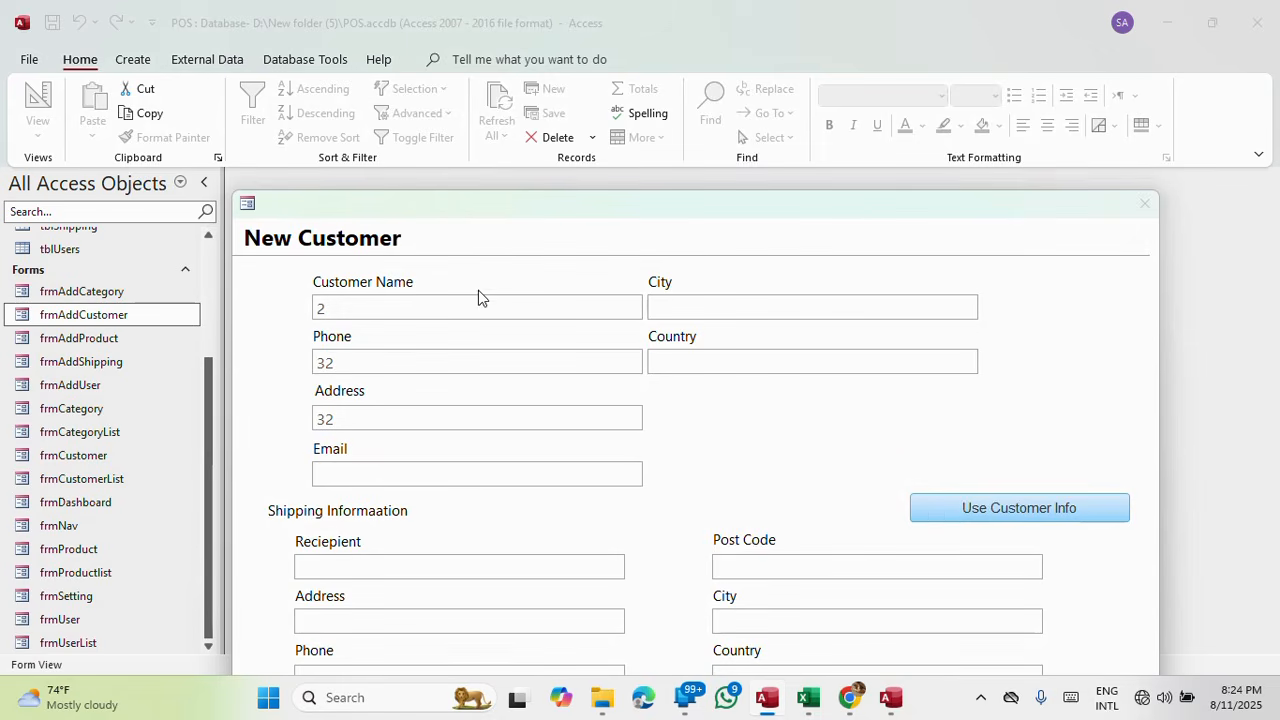
{"action": "right_click", "coordinate": [503, 200]}
{"action": "left_click", "coordinate": [544, 318]}
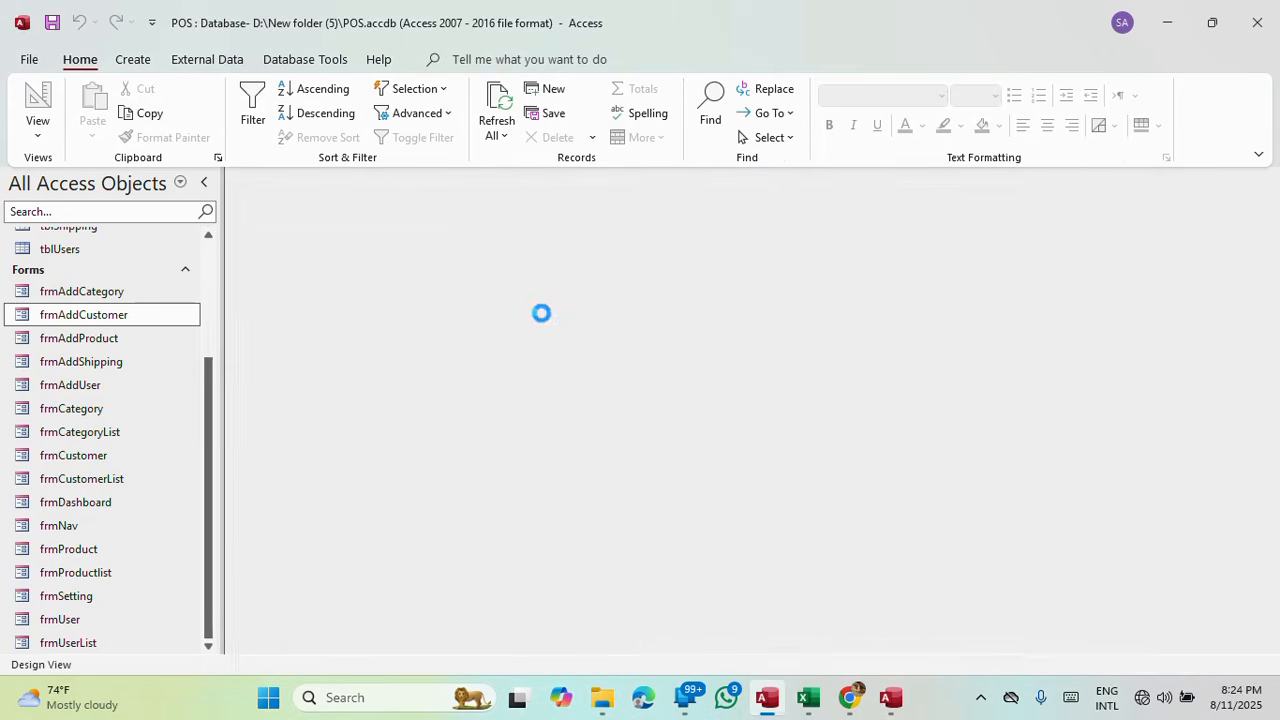
Nudge the Customer Name, Phone, Address and Email fields back left to line up with the subform's Reciepient column, checking the alignment in Form View.
{"action": "left_click_drag", "start_coordinate": [307, 305], "coordinate": [403, 501]}
{"action": "left_click", "coordinate": [37, 100]}
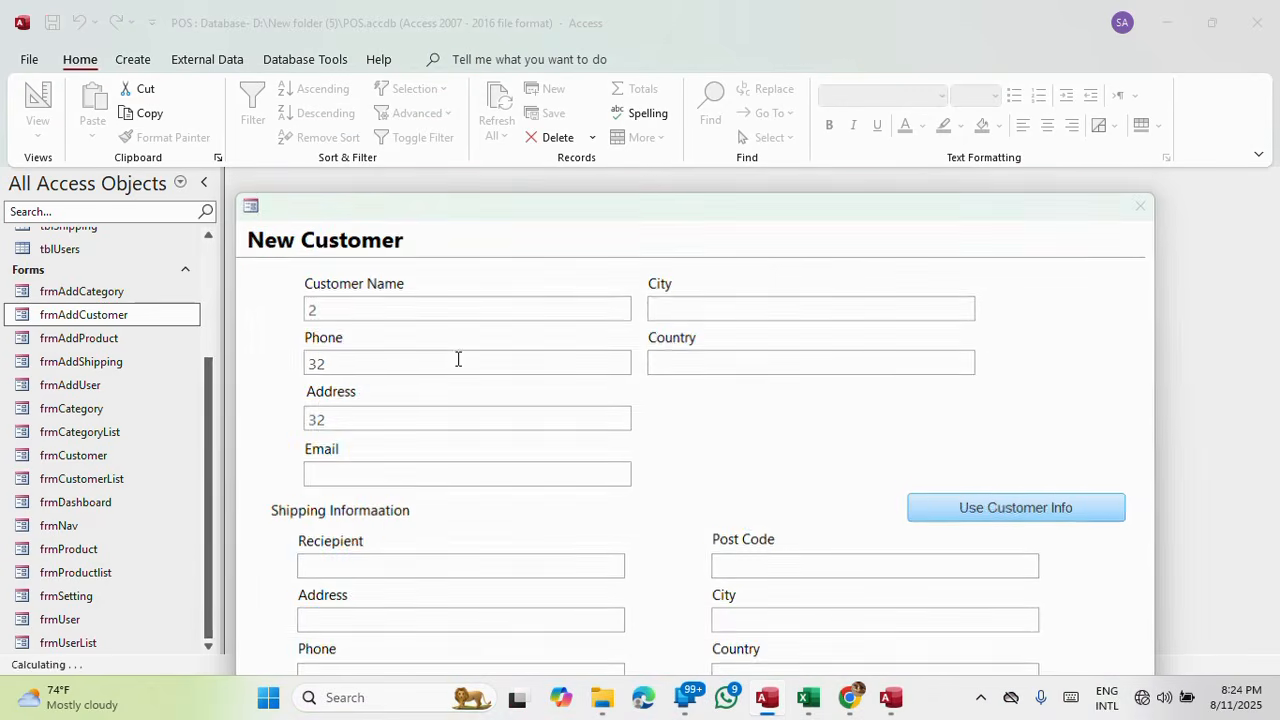
{"action": "right_click", "coordinate": [503, 205]}
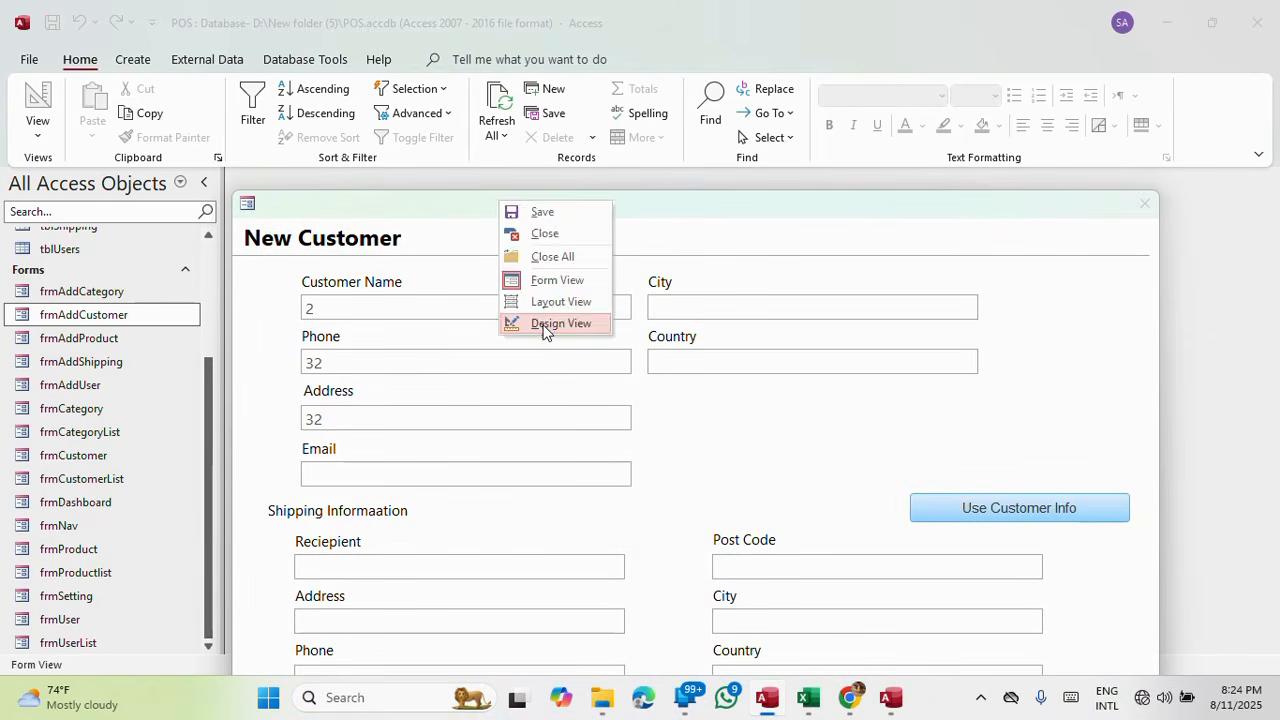
{"action": "left_click", "coordinate": [544, 322]}
{"action": "left_click_drag", "start_coordinate": [309, 330], "coordinate": [408, 493]}
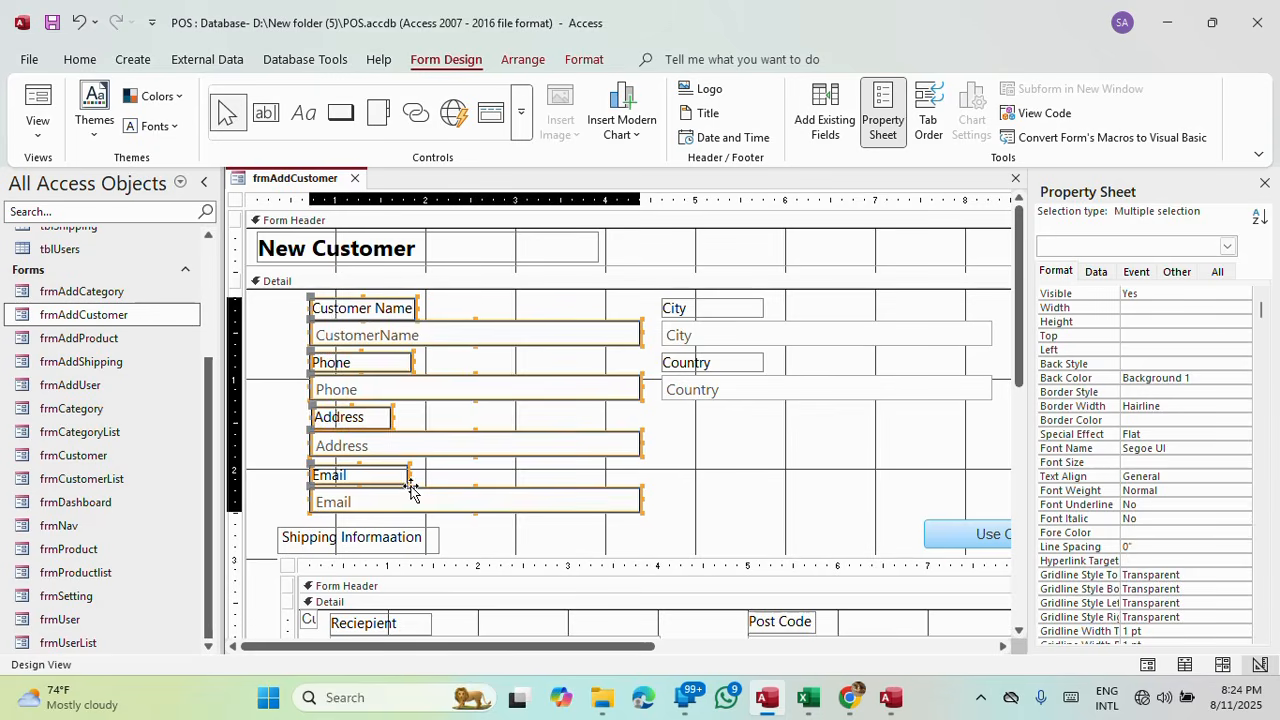
{"action": "left_click", "coordinate": [38, 110]}
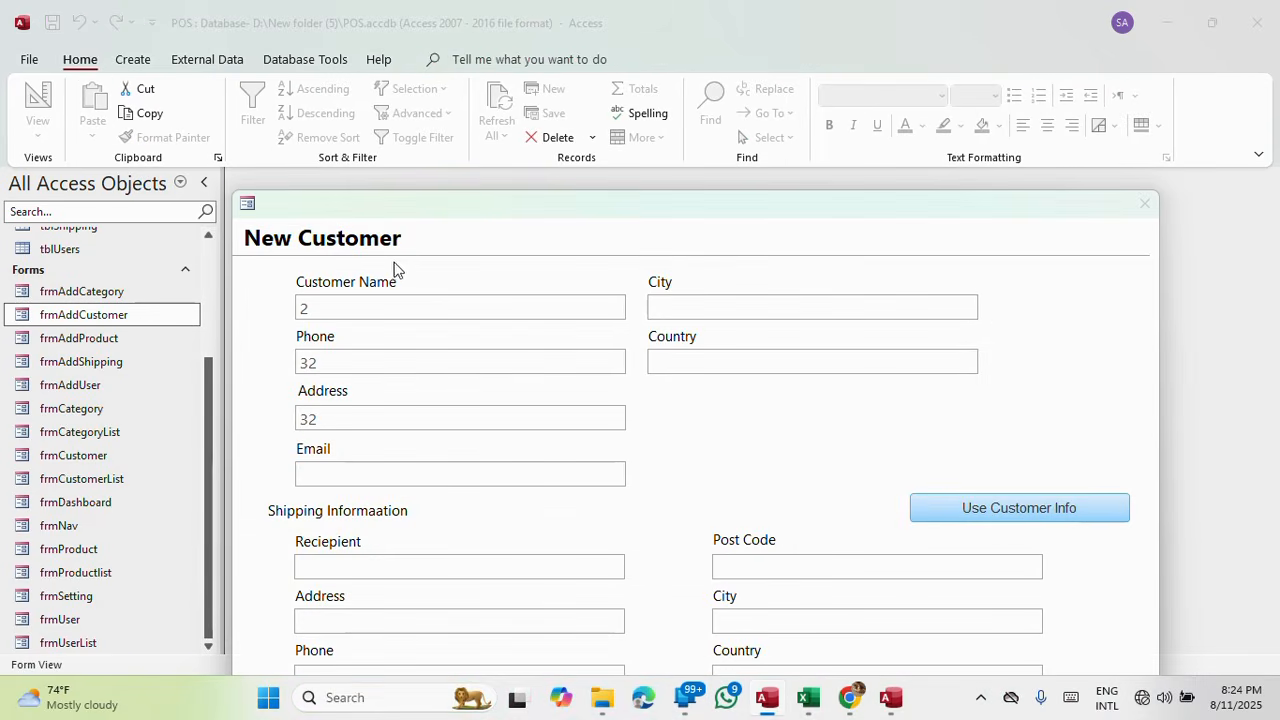
{"action": "left_click_drag", "start_coordinate": [489, 205], "coordinate": [436, 35]}
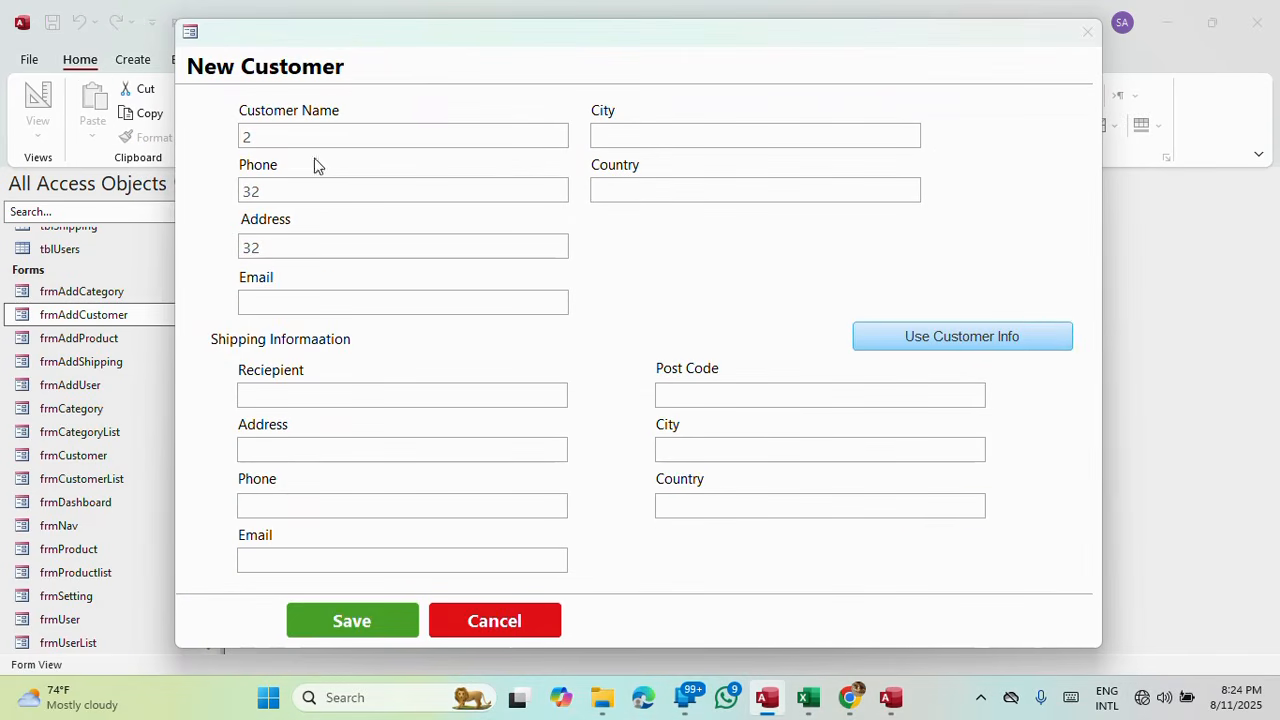
{"action": "right_click", "coordinate": [752, 35]}
{"action": "left_click", "coordinate": [803, 158]}
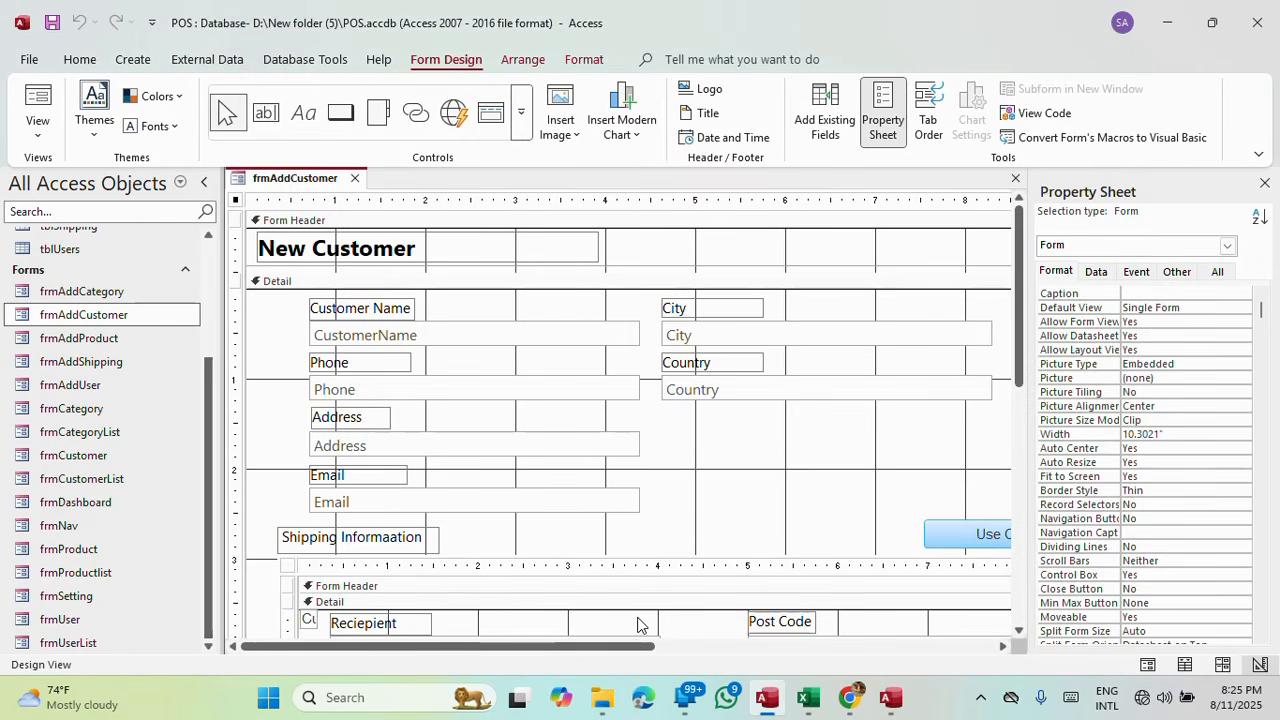
Move the customer City and Country labels and boxes right to a Left position of 5.375", and check them in Form View.
{"action": "left_click_drag", "start_coordinate": [745, 441], "coordinate": [757, 311]}
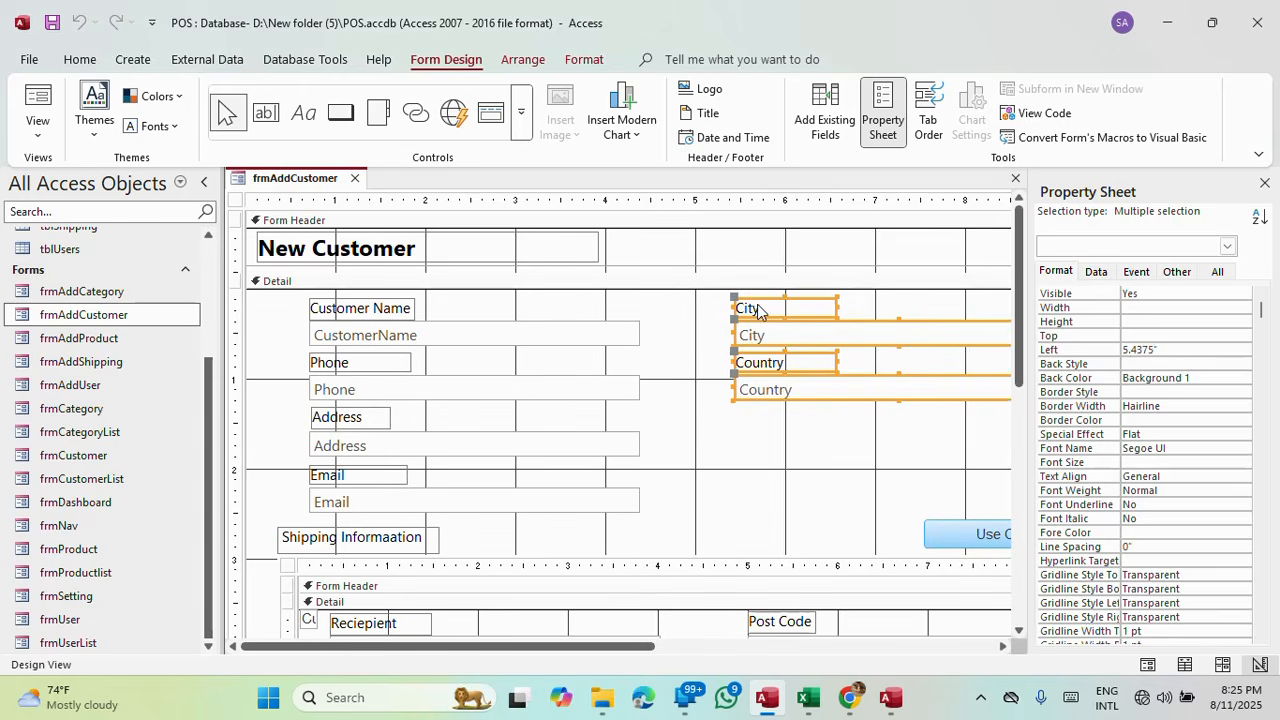
{"action": "key", "text": "Left"}
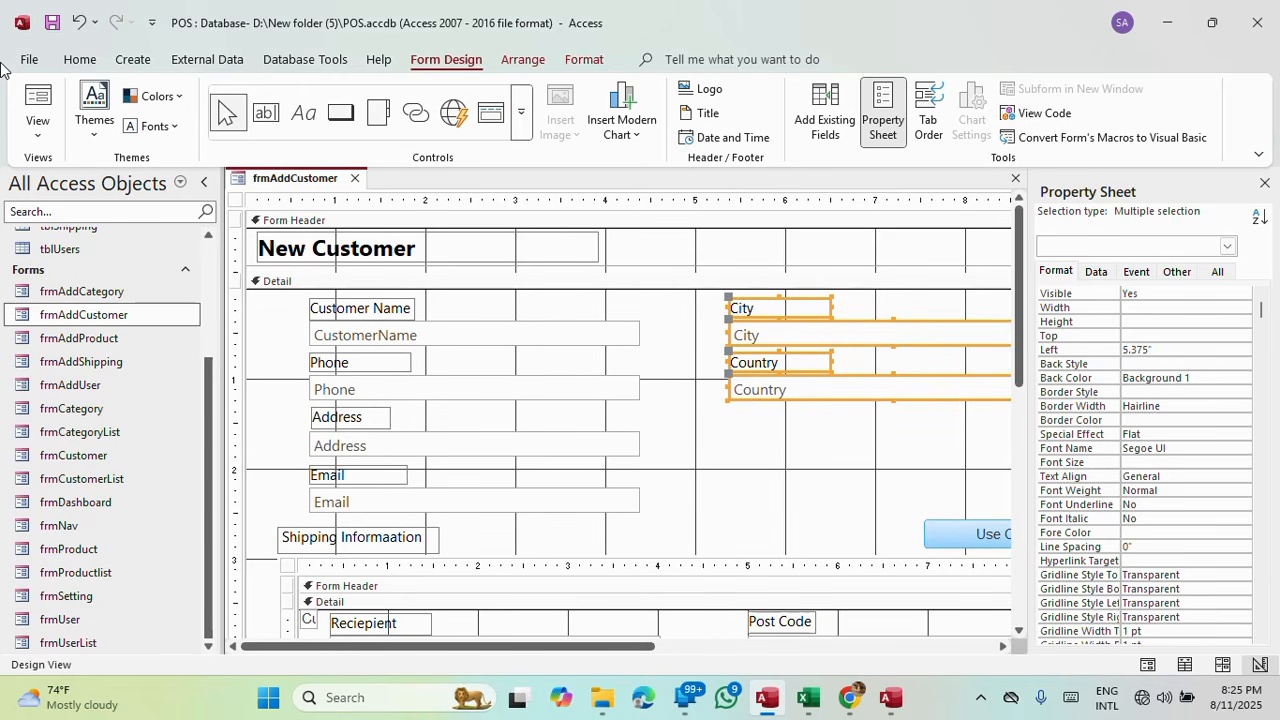
{"action": "left_click", "coordinate": [38, 108]}
{"action": "left_click_drag", "start_coordinate": [630, 163], "coordinate": [620, 74]}
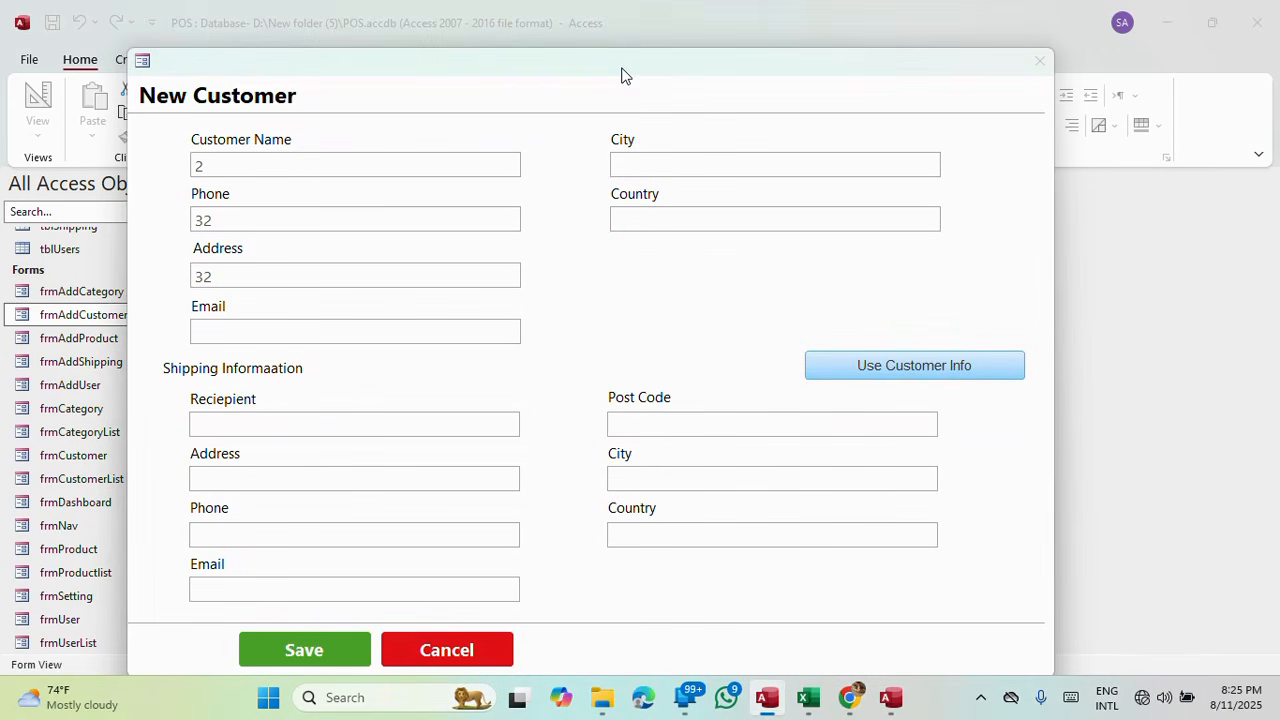
{"action": "right_click", "coordinate": [621, 74]}
{"action": "left_click", "coordinate": [686, 200]}
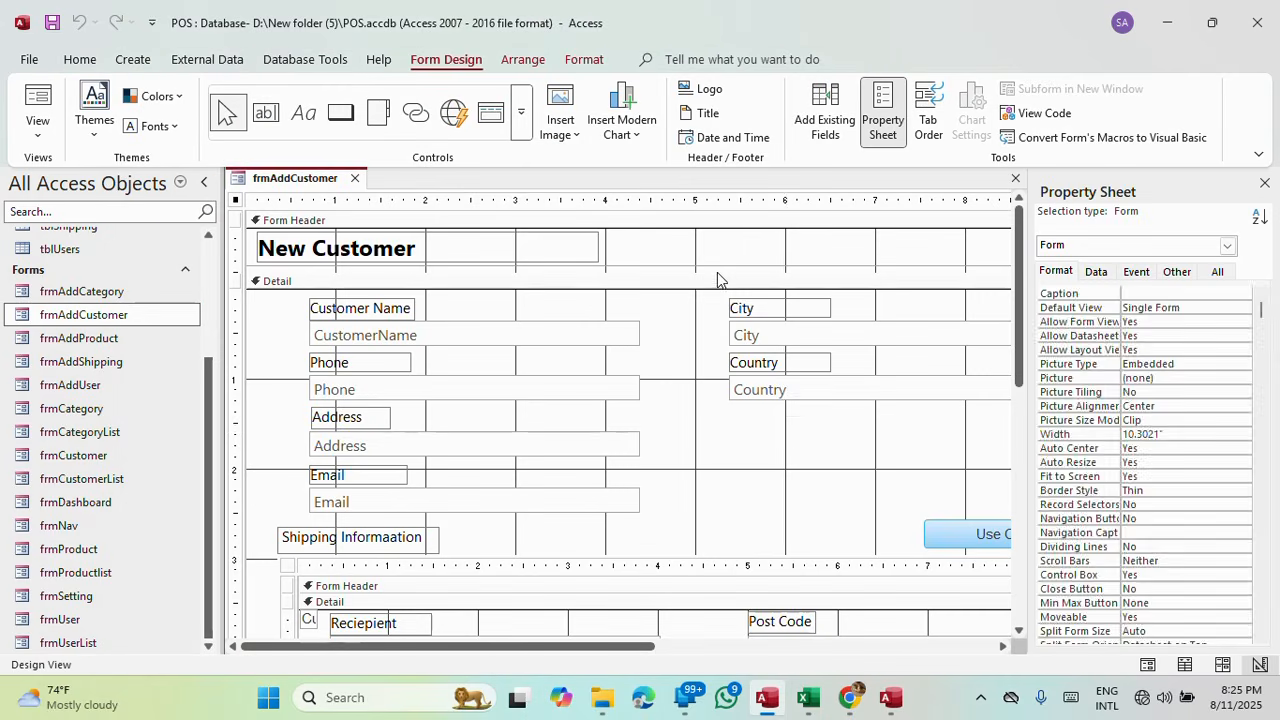
Nudge the customer City and Country labels and boxes back left to 5.3125", and compare them with the subform's Post Code column in Form View.
{"action": "left_click_drag", "start_coordinate": [786, 433], "coordinate": [612, 287]}
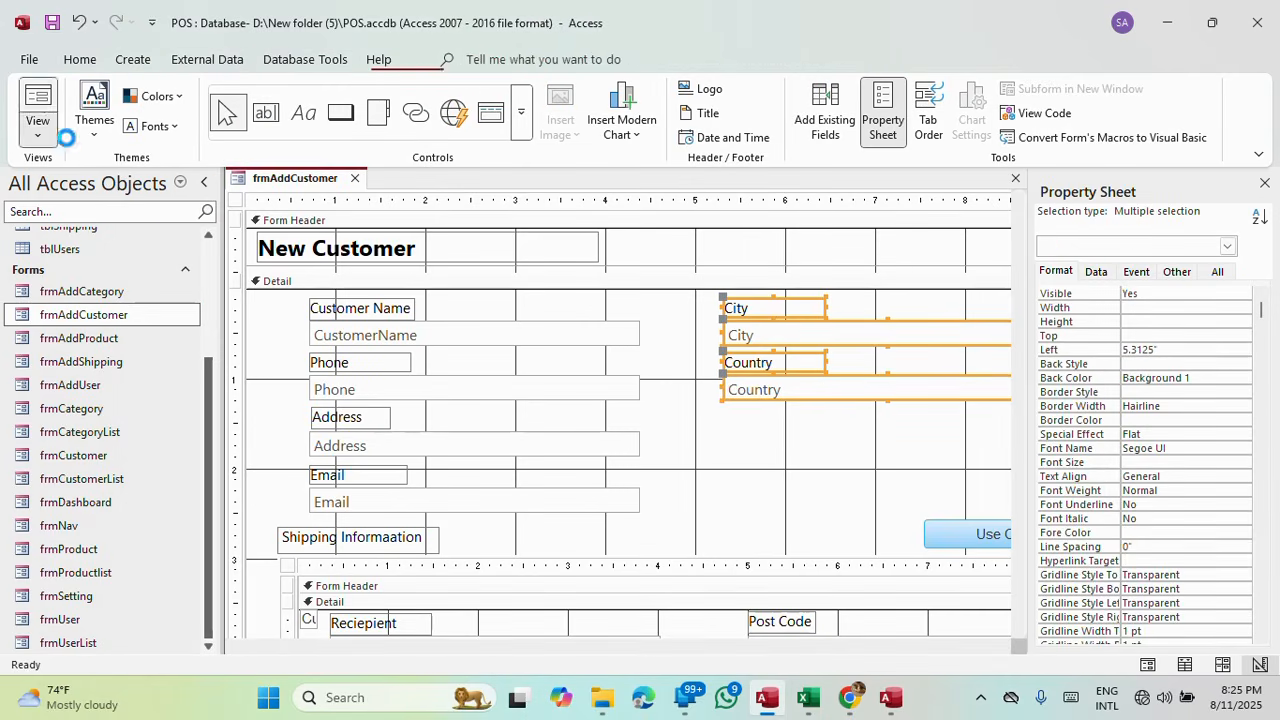
{"action": "left_click", "coordinate": [38, 112]}
{"action": "left_click_drag", "start_coordinate": [706, 188], "coordinate": [820, 45]}
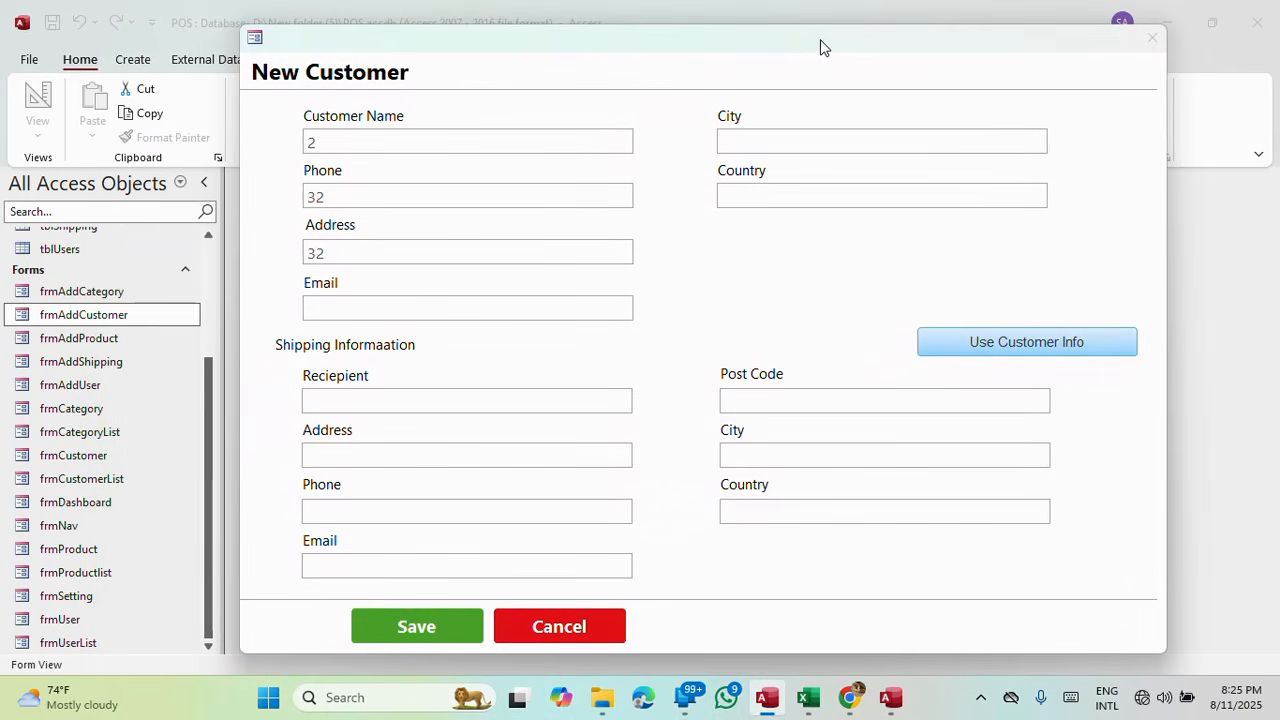
{"action": "right_click", "coordinate": [847, 43]}
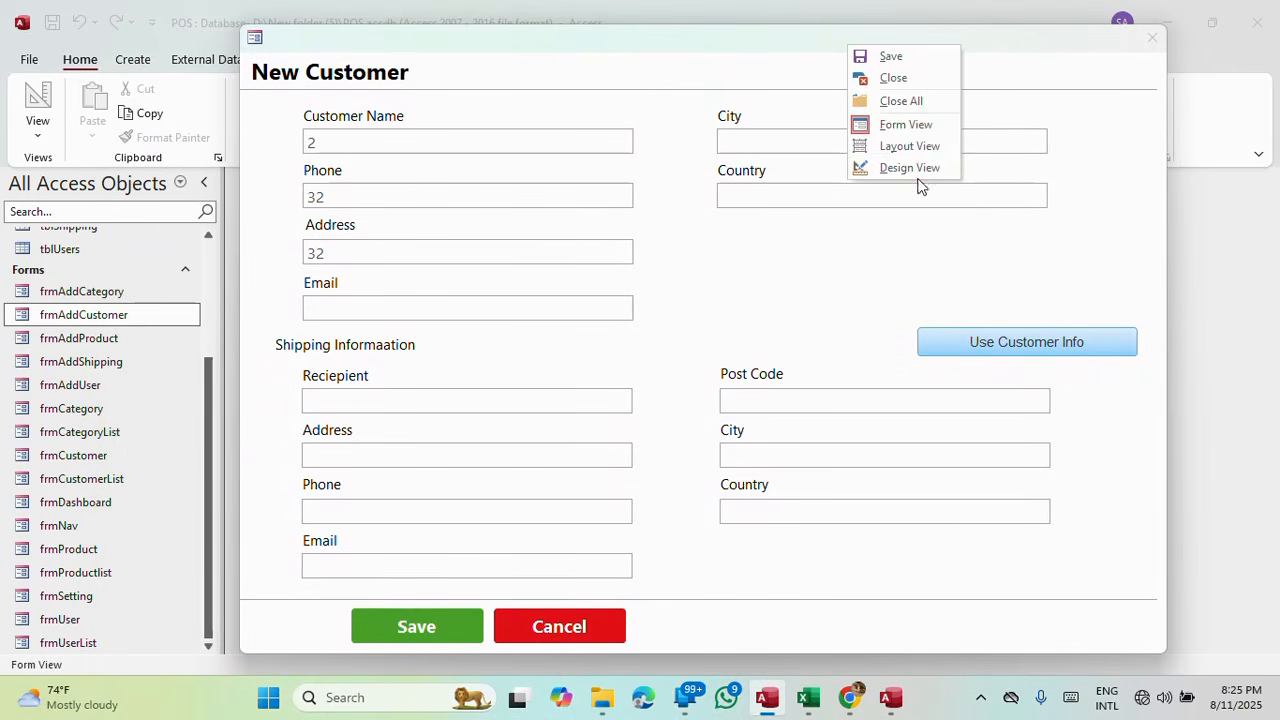
{"action": "left_click", "coordinate": [910, 172]}
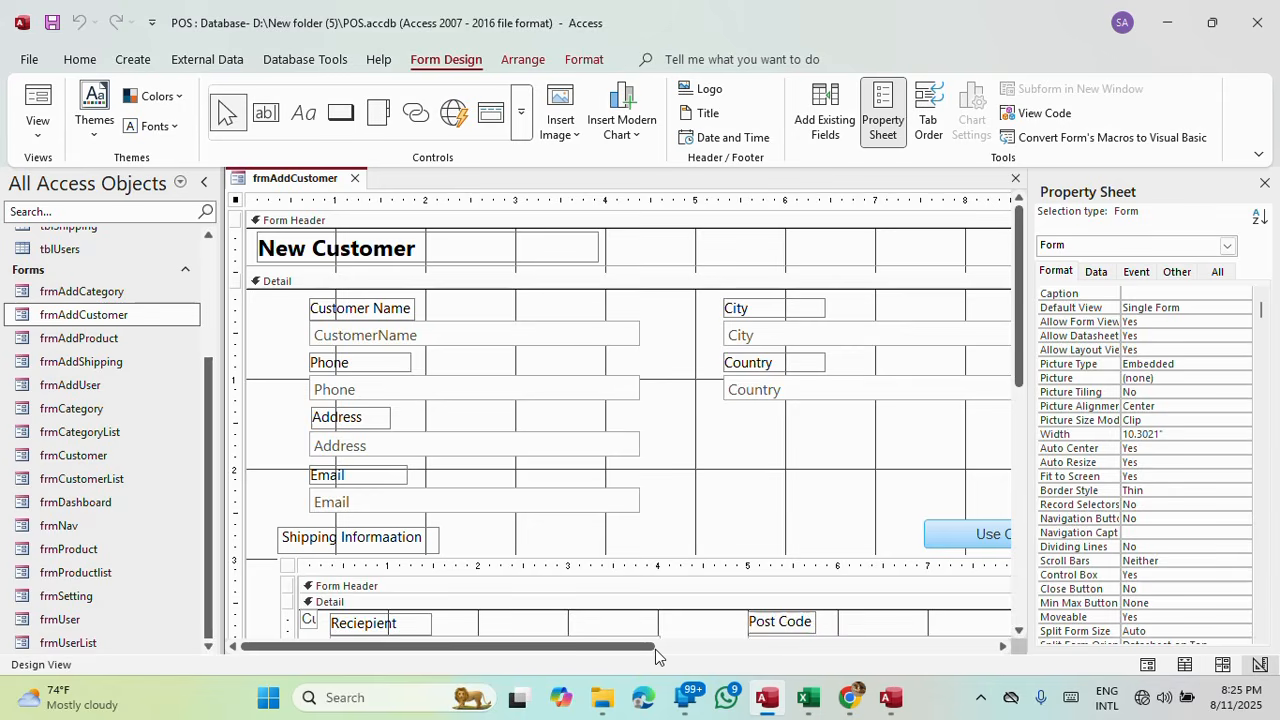
Move the Use Customer Info button left to 6.5417" so its right edge lines up with the City and Country boxes.
{"action": "left_click_drag", "start_coordinate": [655, 649], "coordinate": [978, 649]}
{"action": "left_click_drag", "start_coordinate": [691, 534], "coordinate": [606, 532]}
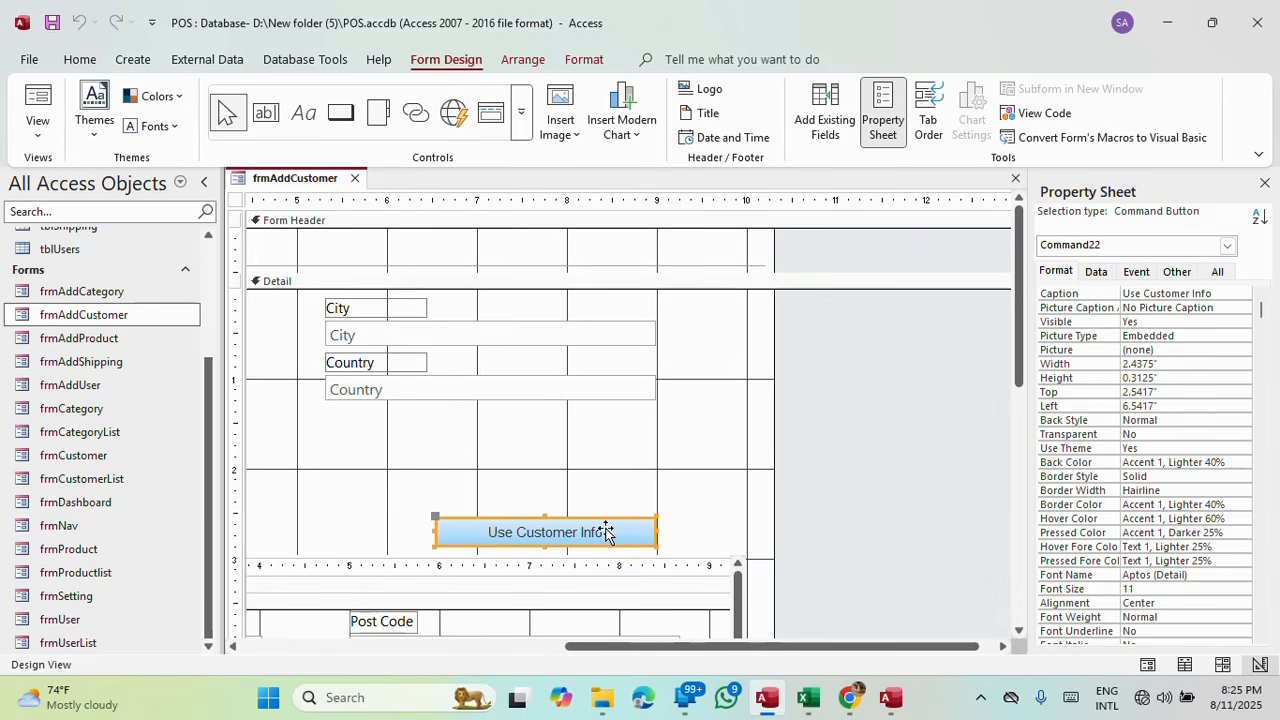
{"action": "left_click", "coordinate": [750, 548]}
Narrow the shipping subform from its right edge, and check the layout in Form View.
{"action": "scroll", "coordinate": [715, 478], "scroll_direction": "down", "scroll_amount": 2}
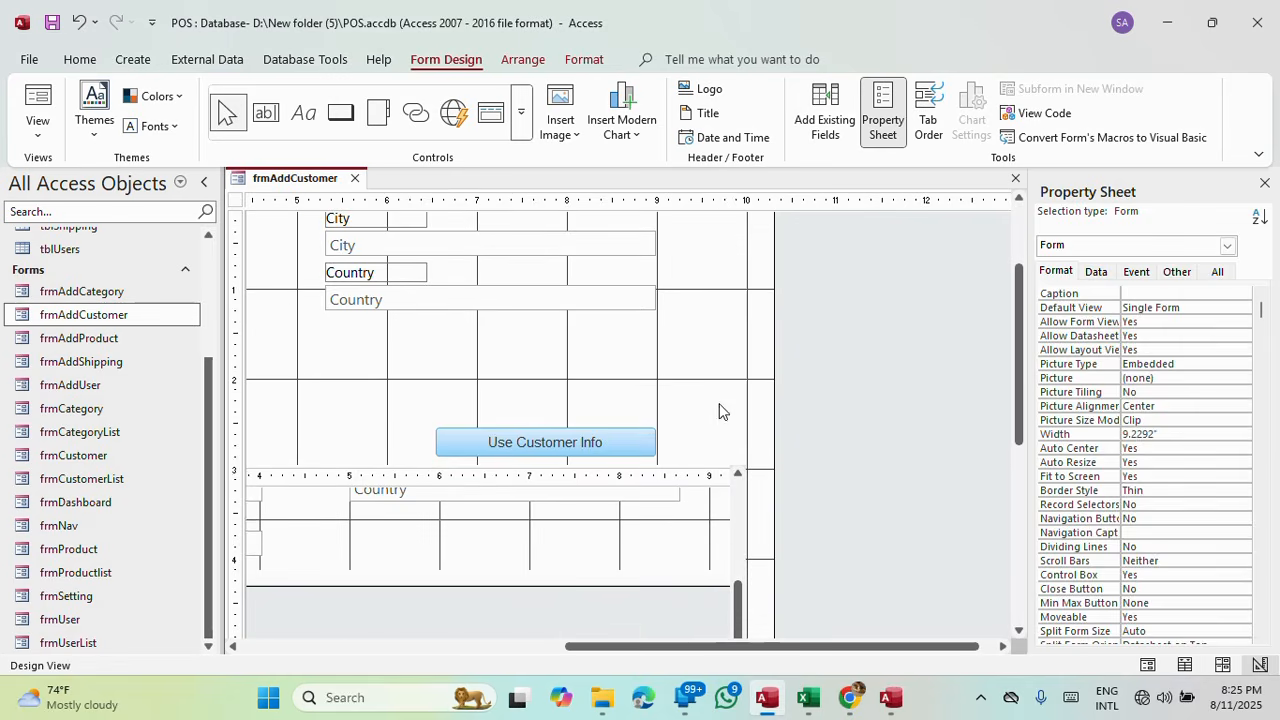
{"action": "left_click", "coordinate": [745, 553]}
{"action": "left_click", "coordinate": [745, 575]}
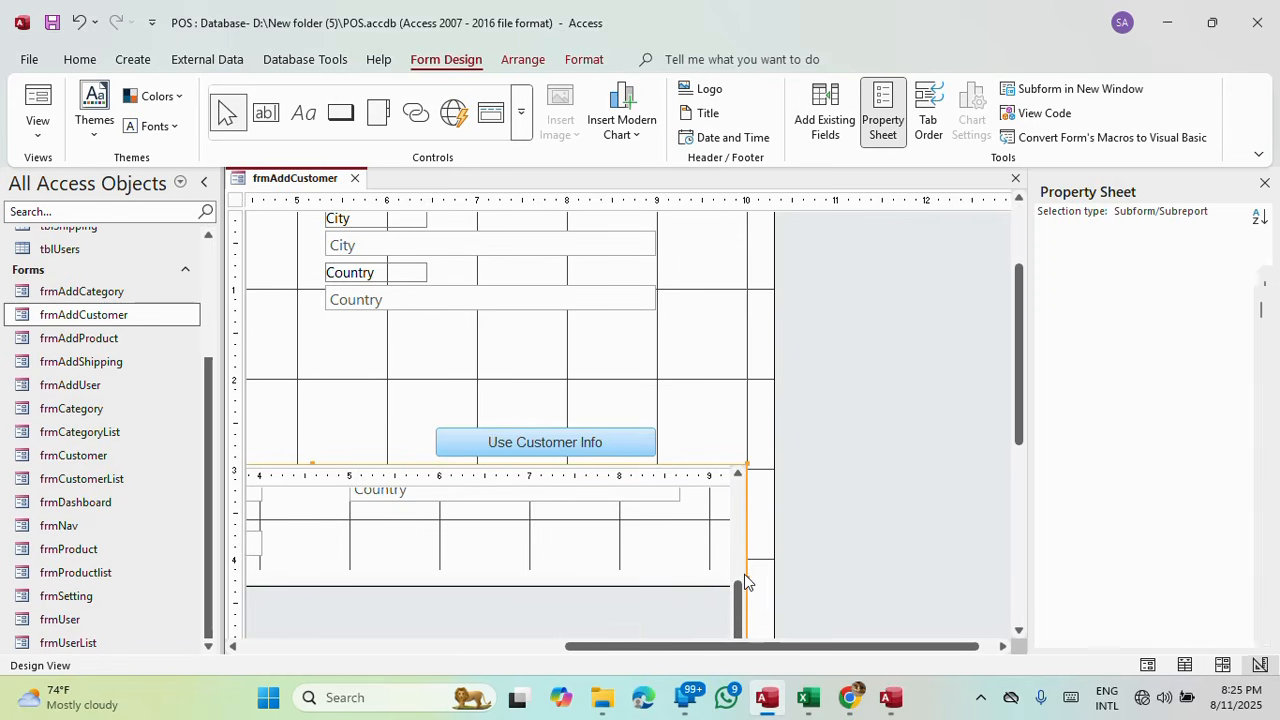
{"action": "left_click_drag", "start_coordinate": [705, 440], "coordinate": [764, 578]}
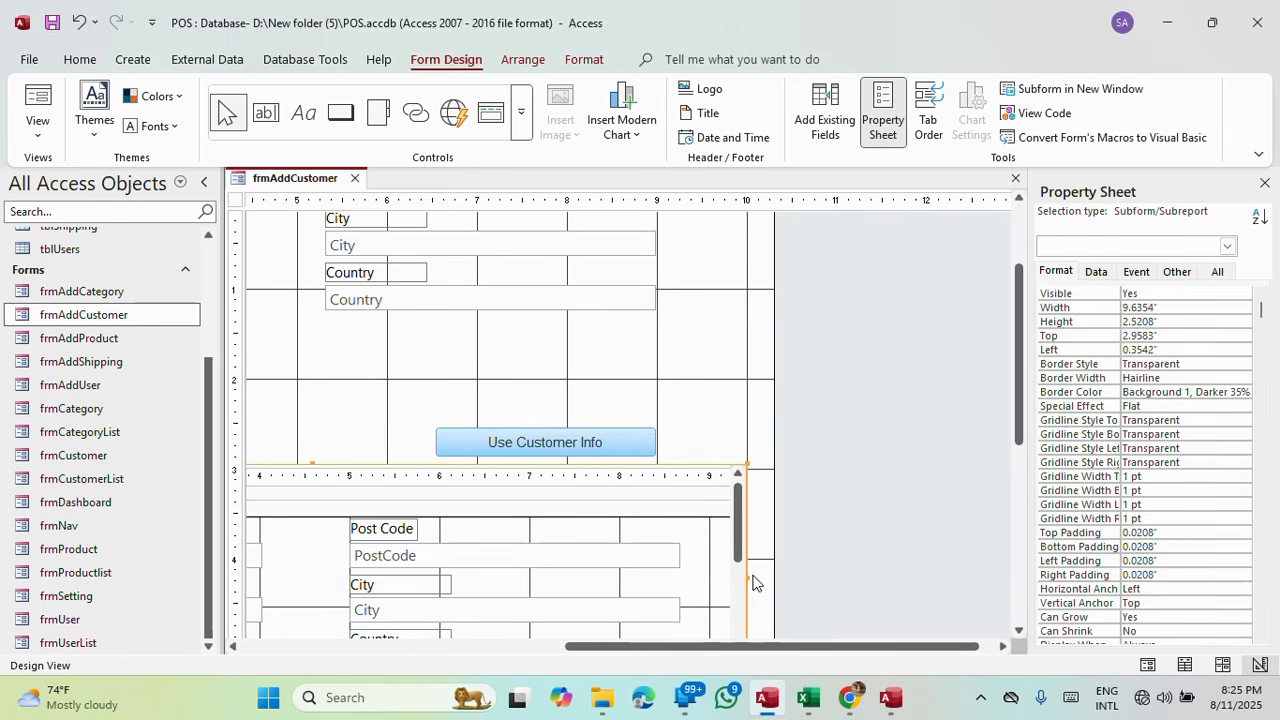
{"action": "left_click", "coordinate": [745, 576]}
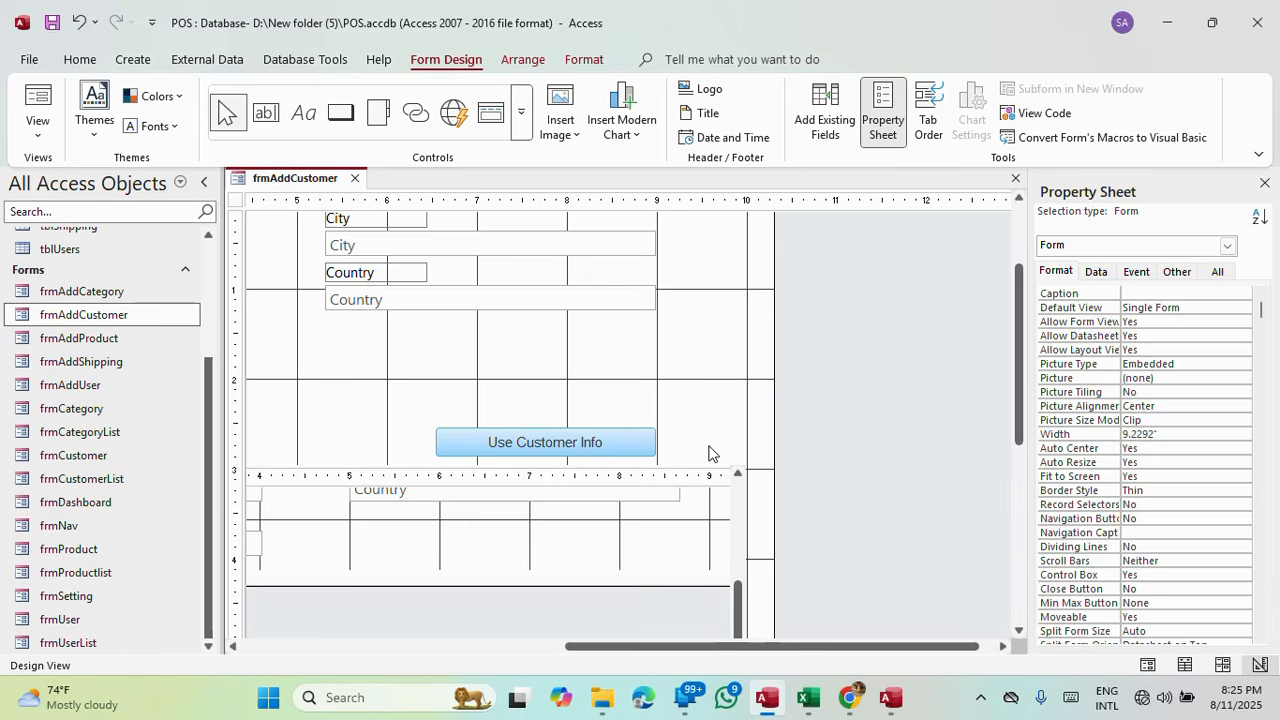
{"action": "left_click_drag", "start_coordinate": [709, 453], "coordinate": [692, 582]}
{"action": "left_click", "coordinate": [38, 100]}
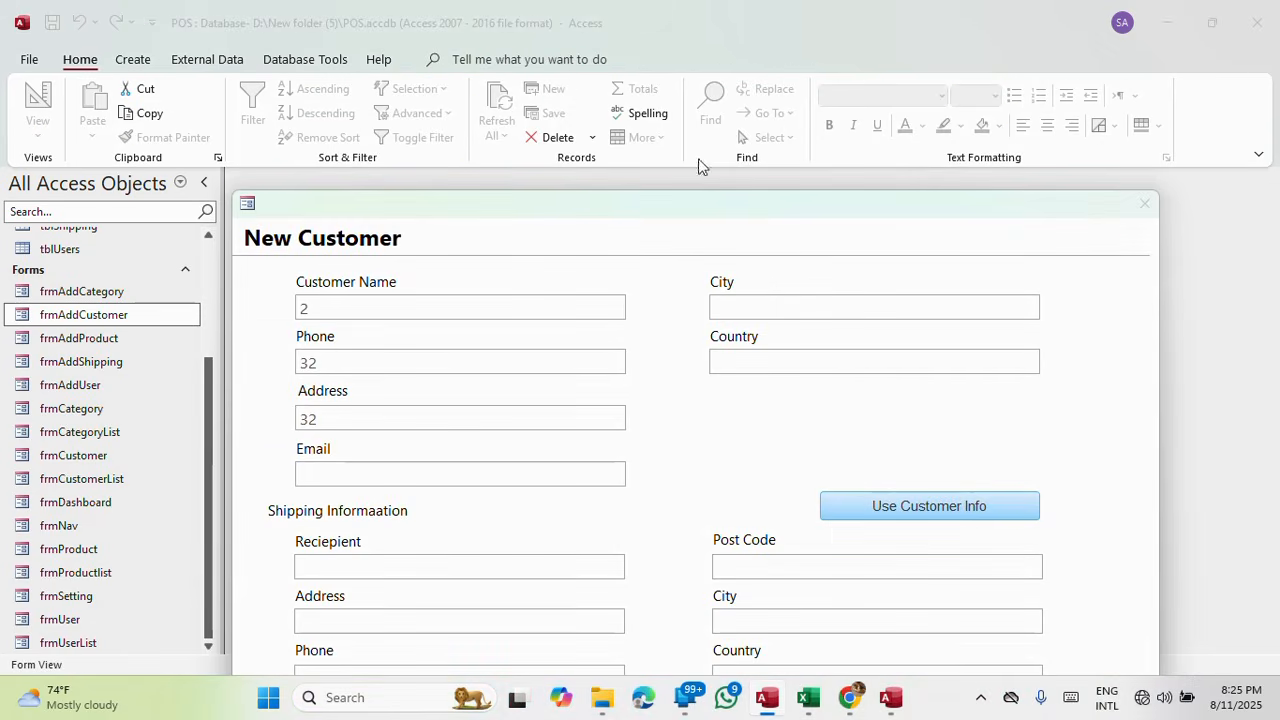
{"action": "left_click_drag", "start_coordinate": [728, 200], "coordinate": [651, 48]}
{"action": "right_click", "coordinate": [651, 48]}
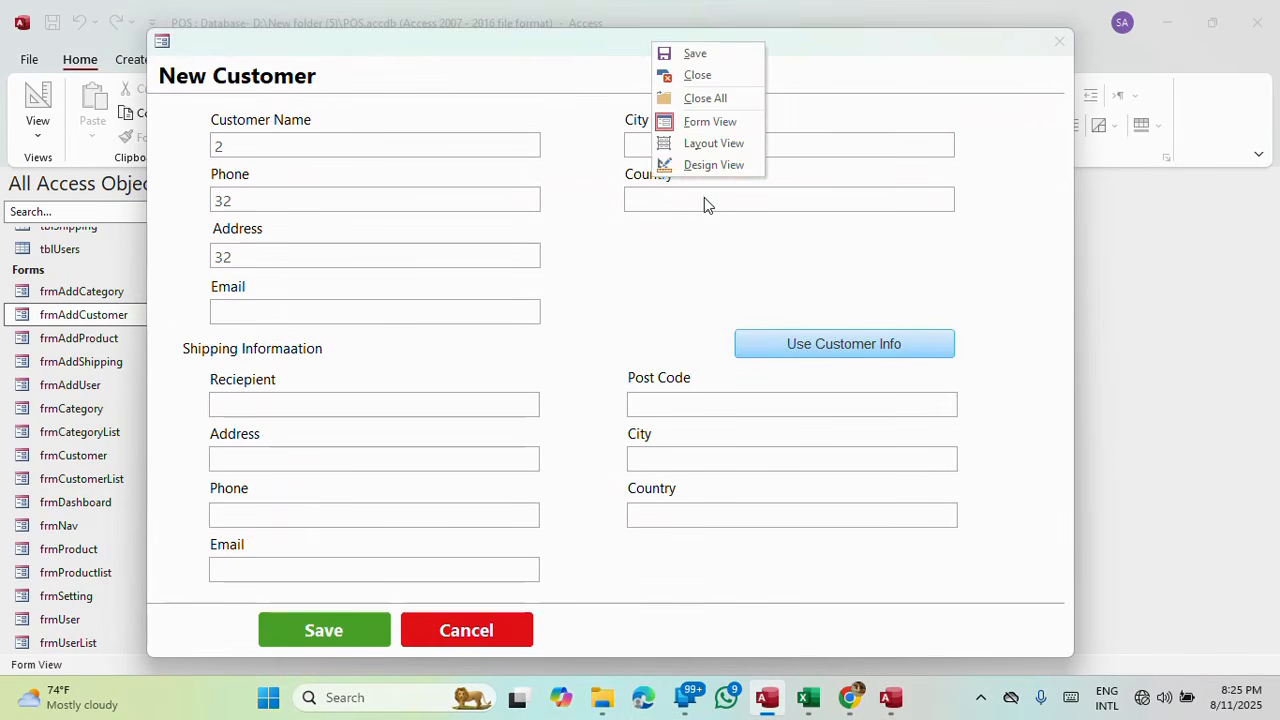
{"action": "left_click", "coordinate": [690, 163]}
Shorten the header and footer separator lines together to 9.6458", reduce the form width to match, and check it in Form View.
{"action": "scroll", "coordinate": [840, 398], "scroll_direction": "down", "scroll_amount": 5}
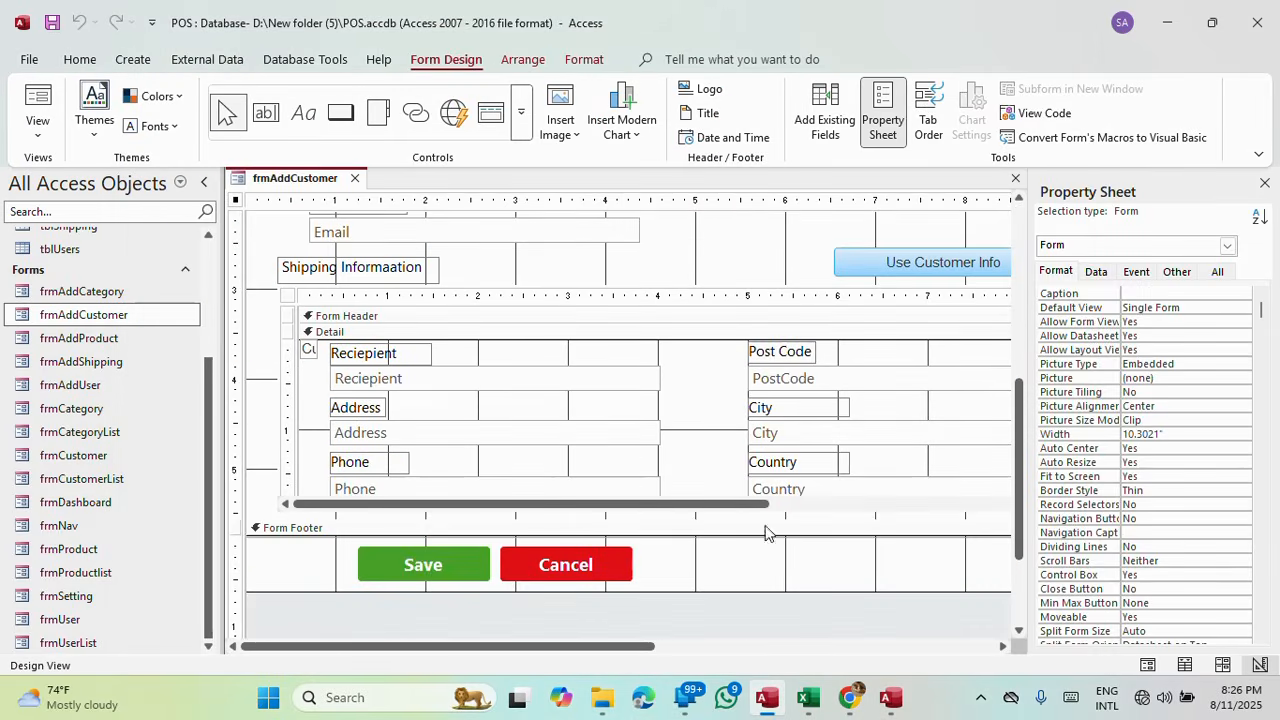
{"action": "left_click_drag", "start_coordinate": [625, 647], "coordinate": [990, 638]}
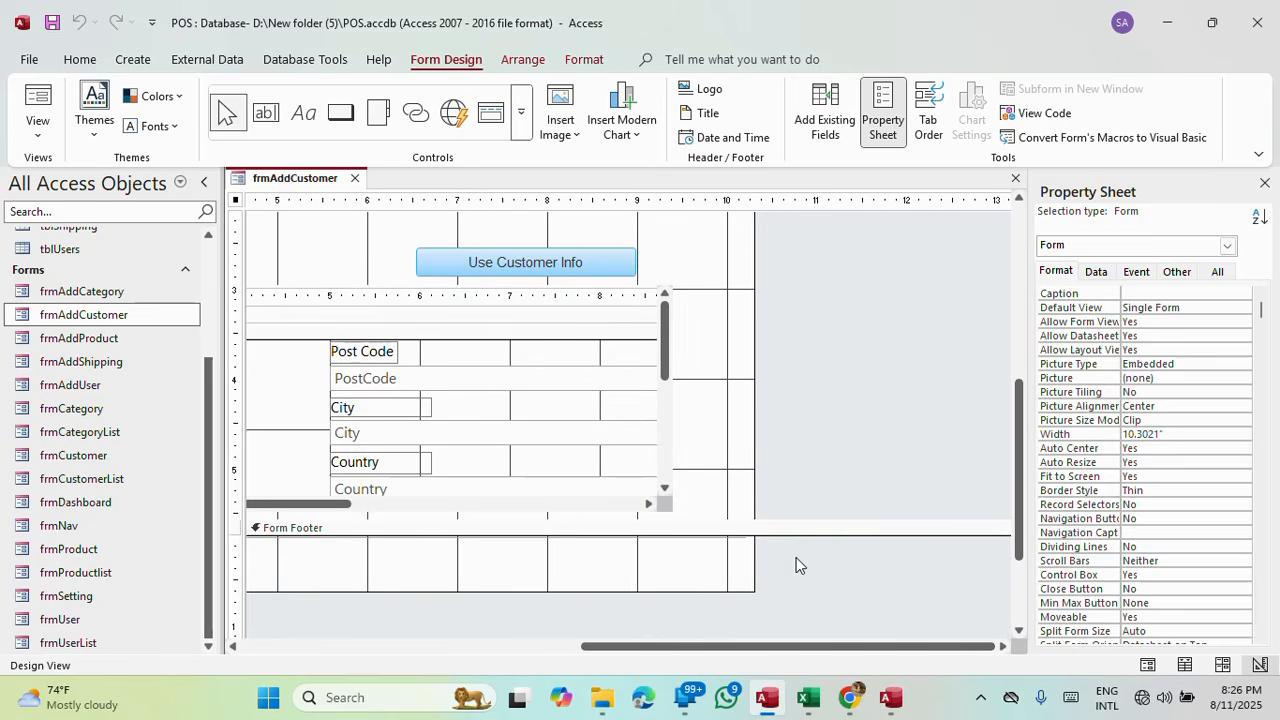
{"action": "left_click_drag", "start_coordinate": [791, 571], "coordinate": [694, 265]}
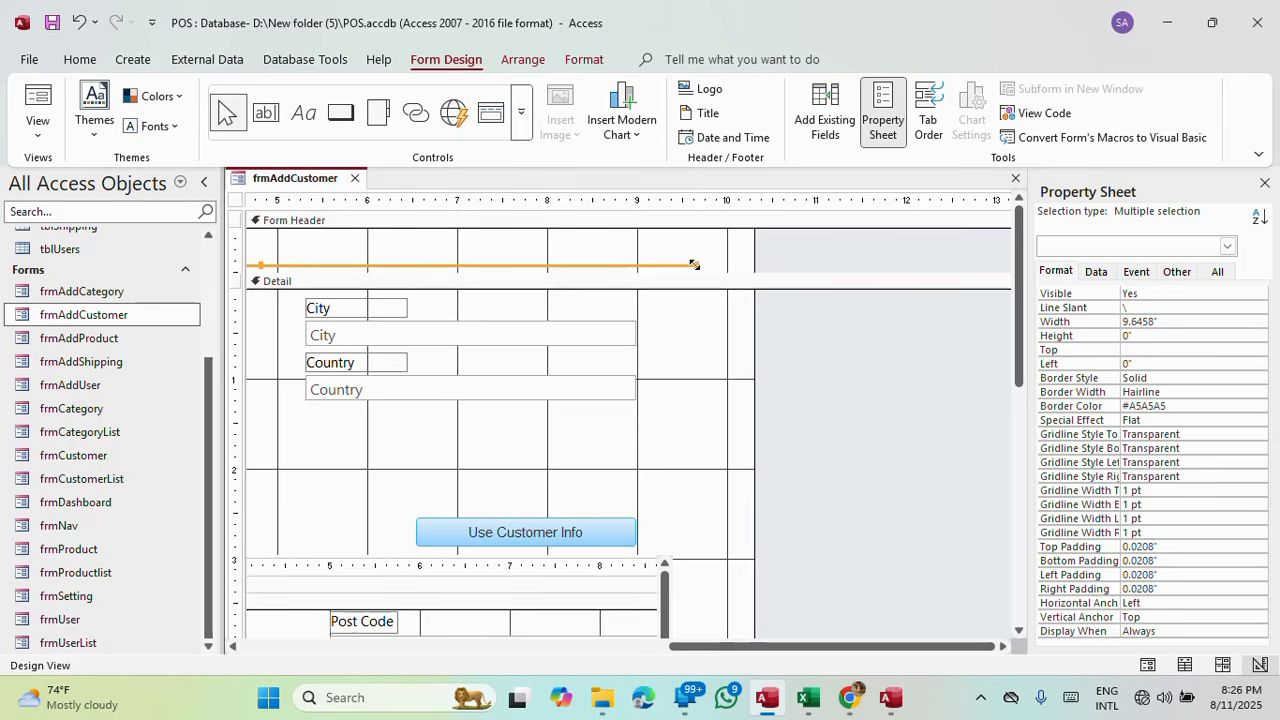
{"action": "left_click_drag", "start_coordinate": [756, 329], "coordinate": [698, 330]}
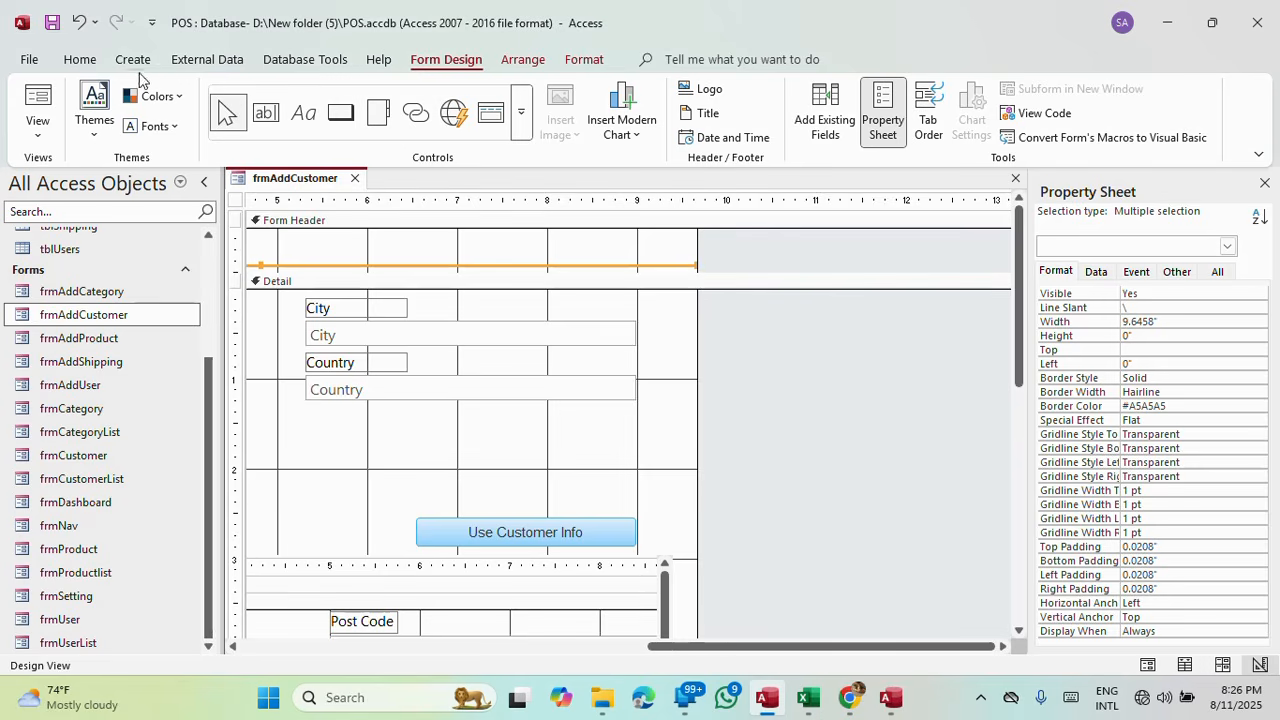
{"action": "left_click", "coordinate": [38, 100]}
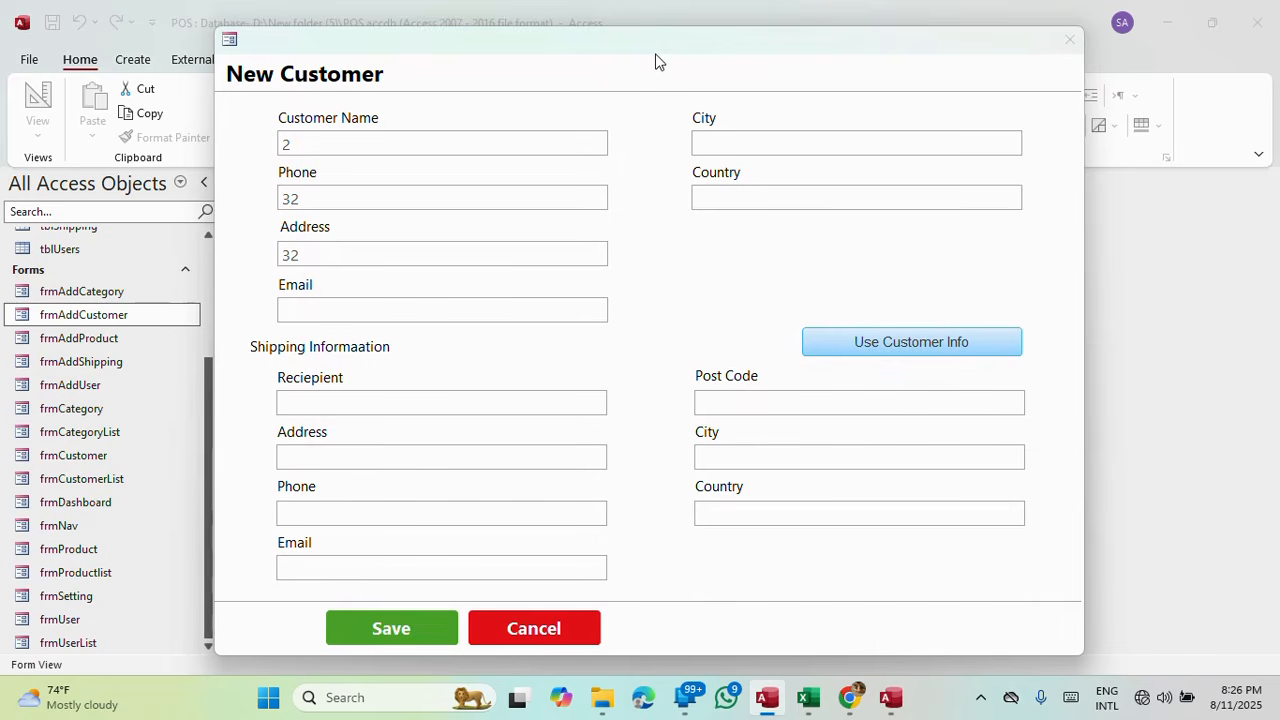
{"action": "right_click", "coordinate": [544, 48]}
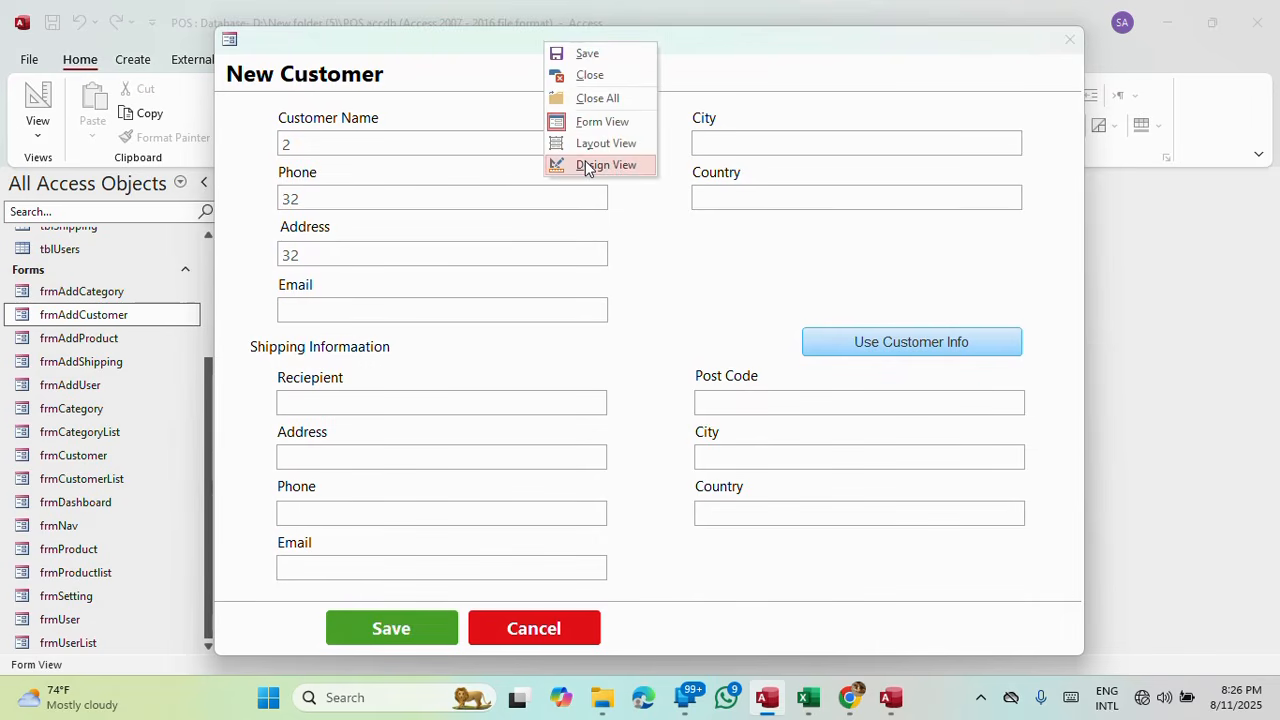
{"action": "left_click", "coordinate": [600, 164]}
Nudge the shipping heading label right to 0.7083" to line up with the customer fields above it.
{"action": "left_click", "coordinate": [388, 545]}
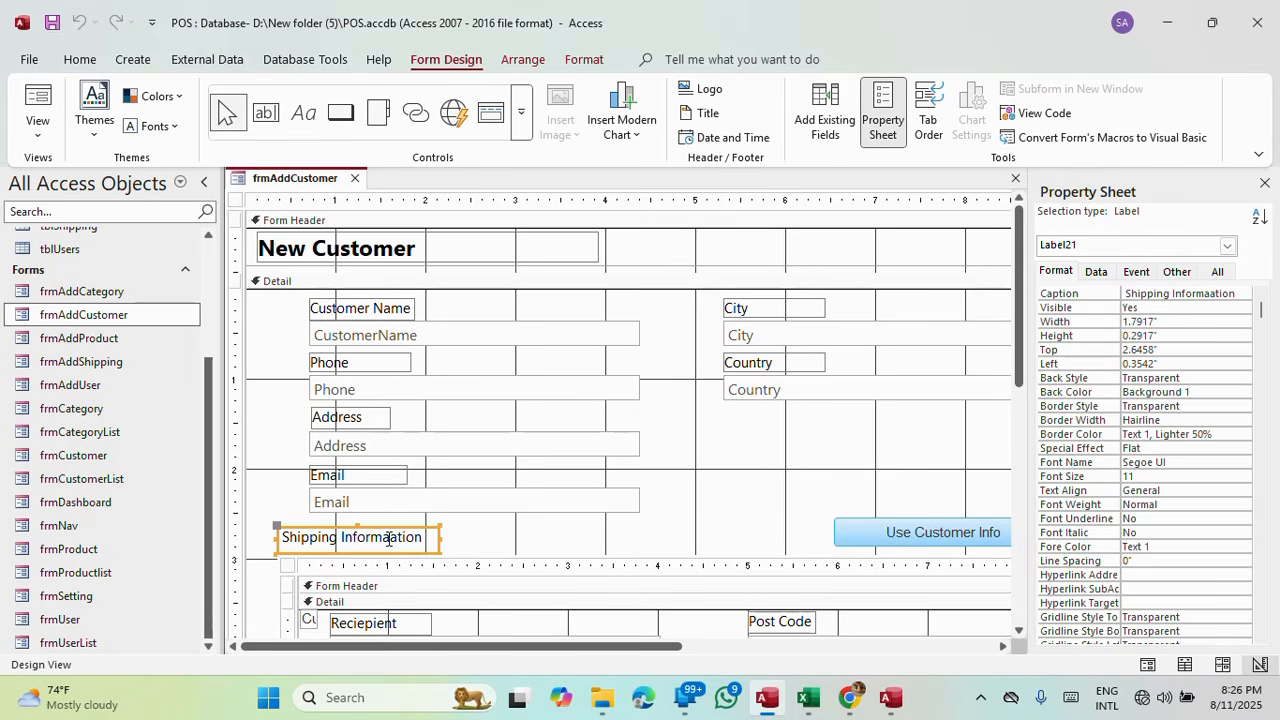
{"action": "key", "text": "Right"}
{"action": "key", "text": "Right"}
{"action": "key", "text": "Right"}
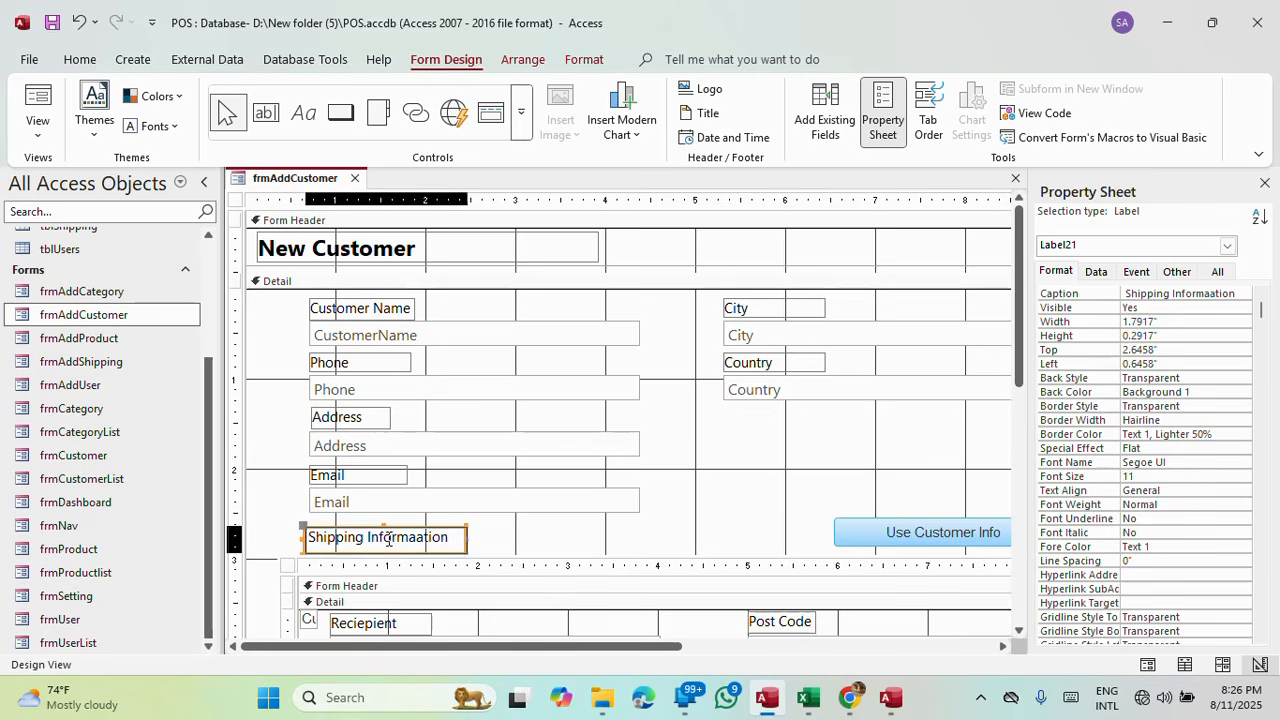
Make the shipping heading label bold with the dark blue #1F497D font color, and check it in Form View.
{"action": "left_click", "coordinate": [586, 62]}
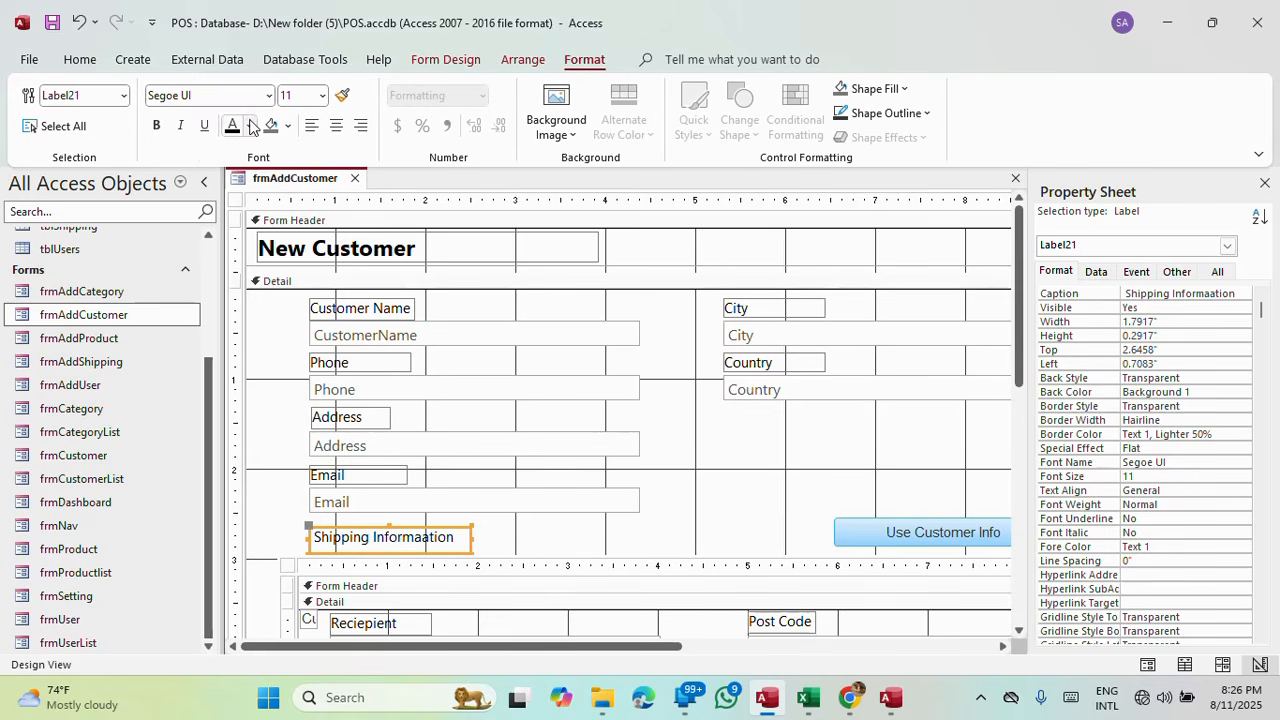
{"action": "left_click", "coordinate": [251, 126]}
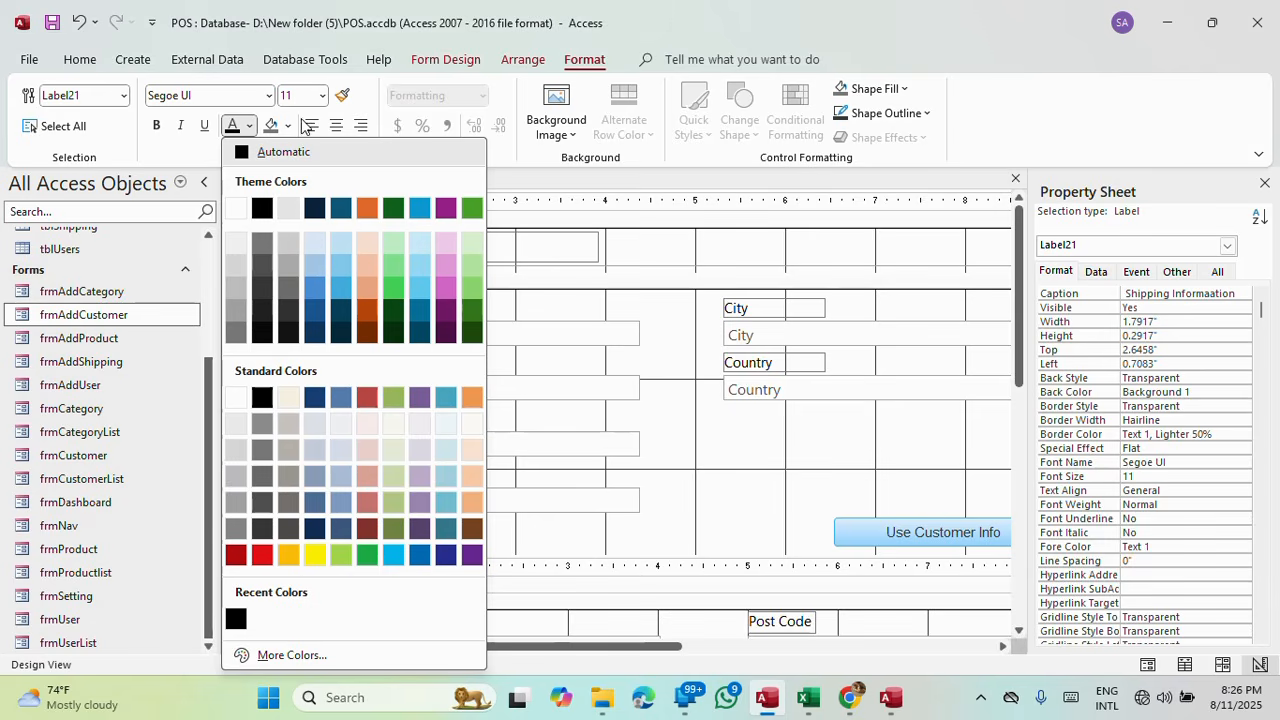
{"action": "left_click", "coordinate": [163, 122]}
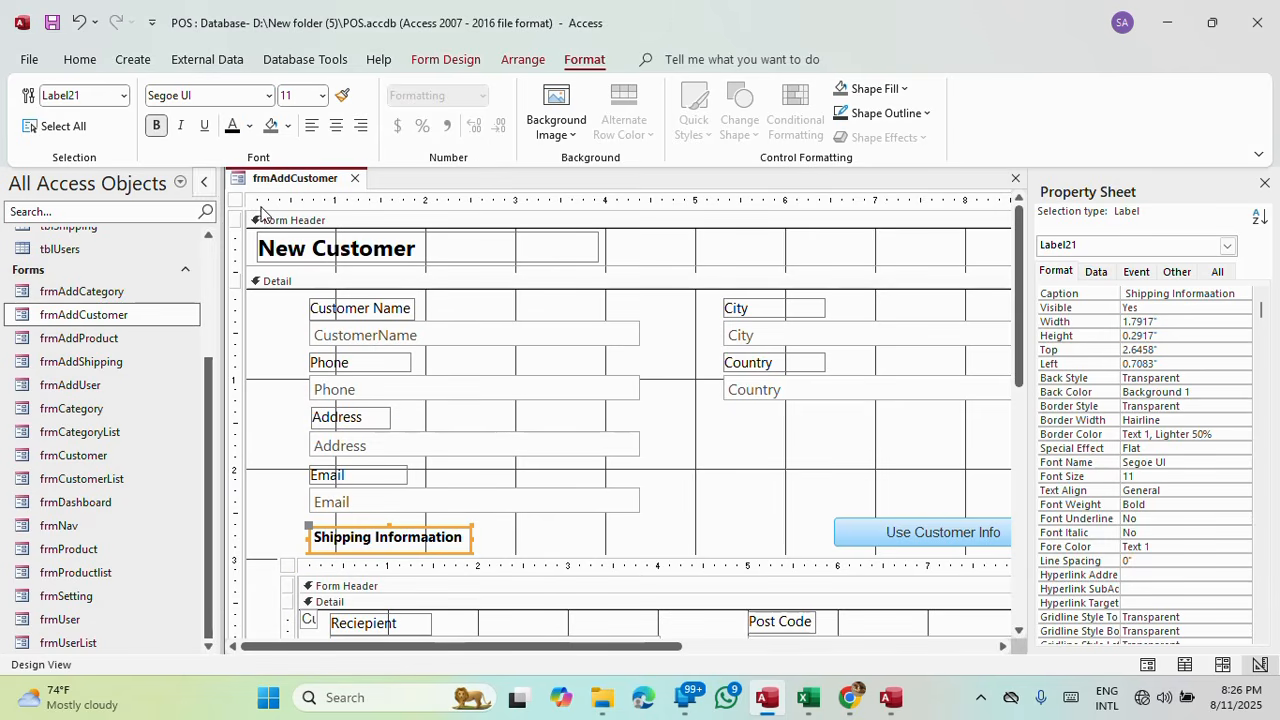
{"action": "left_click", "coordinate": [249, 126]}
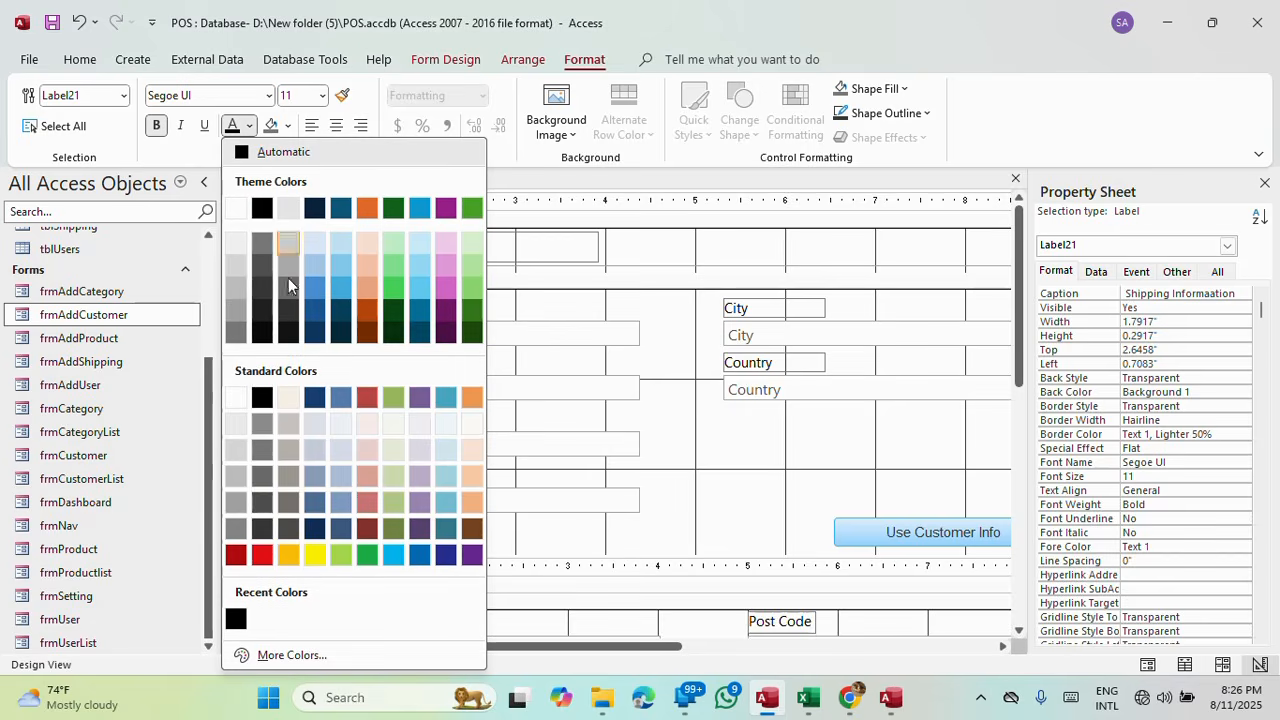
{"action": "left_click", "coordinate": [314, 397]}
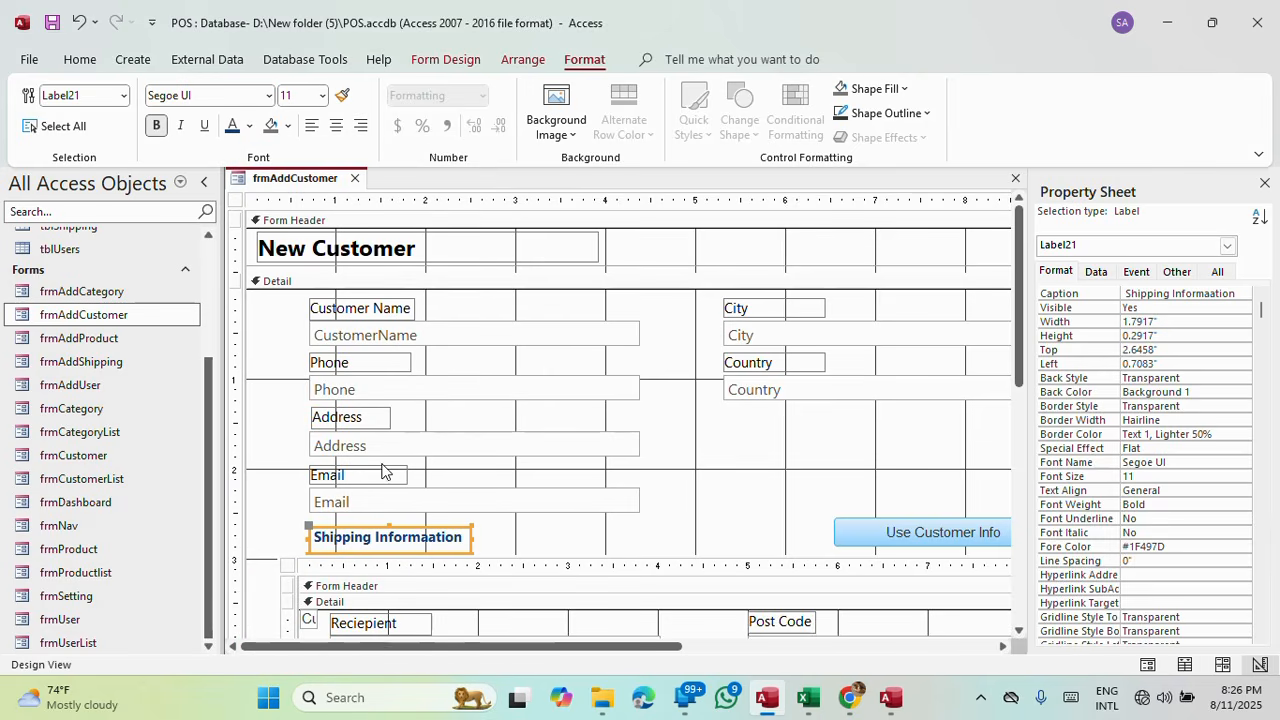
{"action": "left_click", "coordinate": [462, 63]}
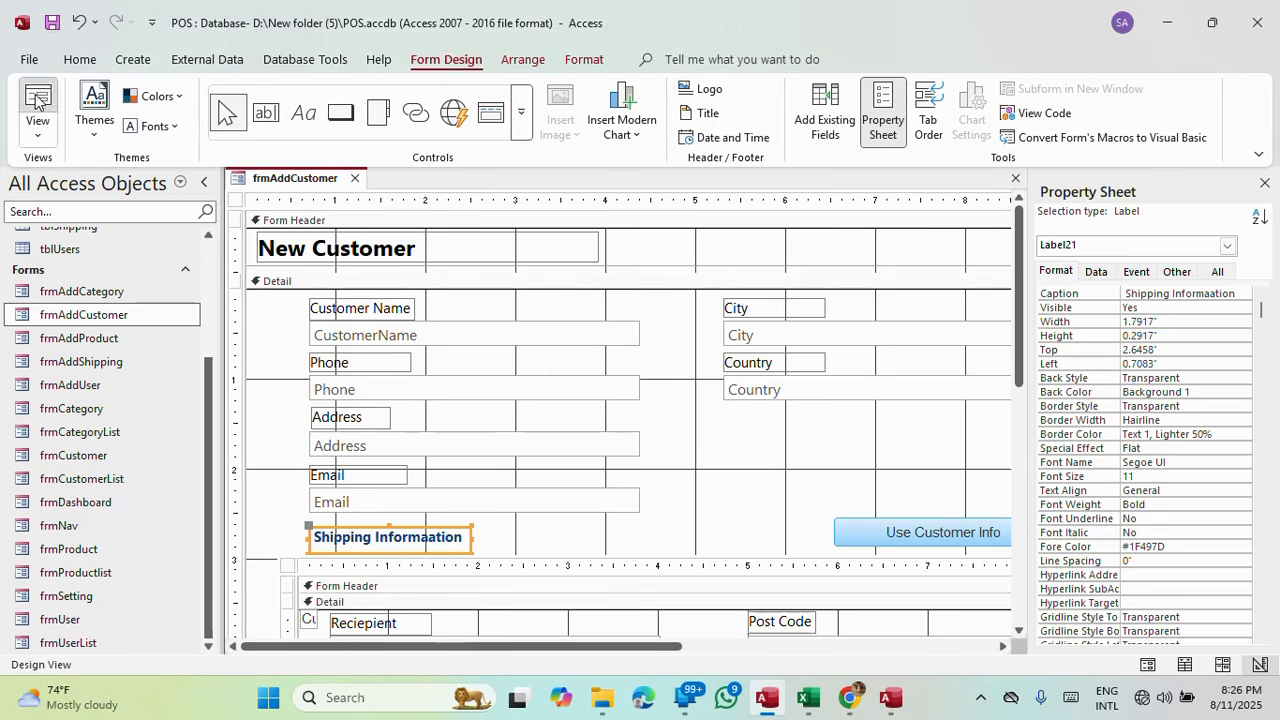
{"action": "left_click", "coordinate": [37, 105]}
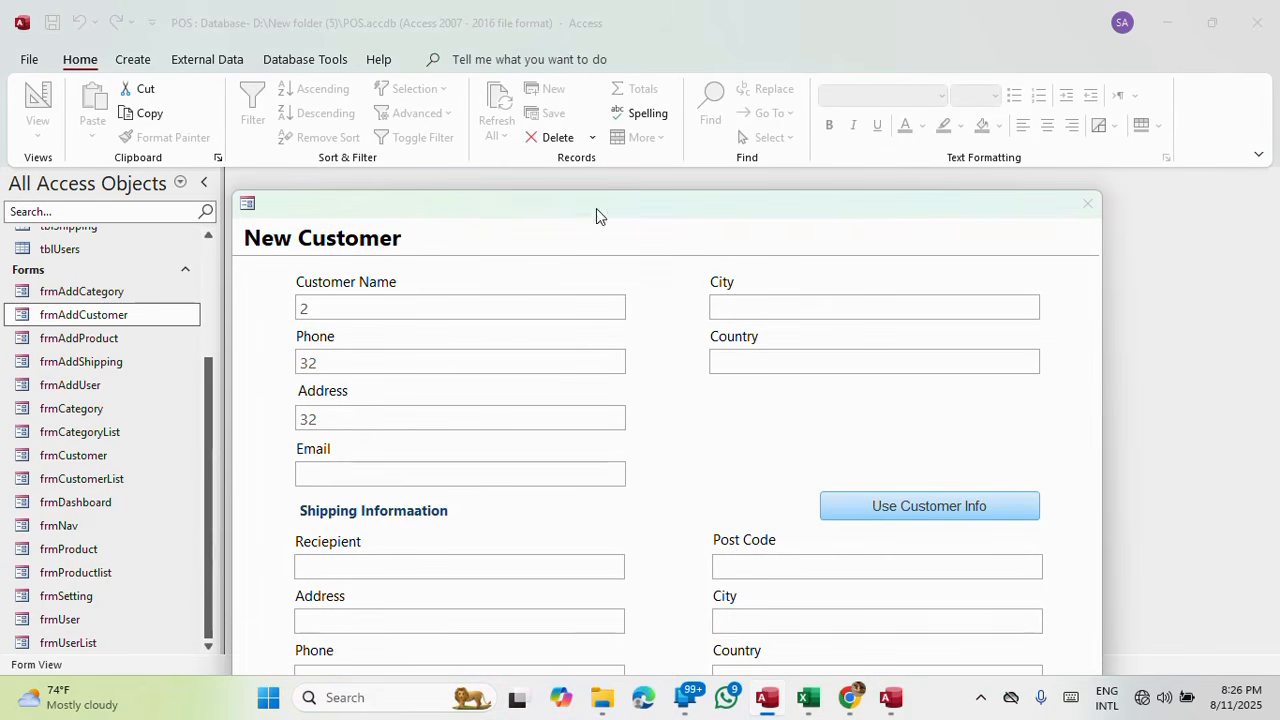
{"action": "left_click_drag", "start_coordinate": [596, 208], "coordinate": [529, 58]}
{"action": "right_click", "coordinate": [529, 58]}
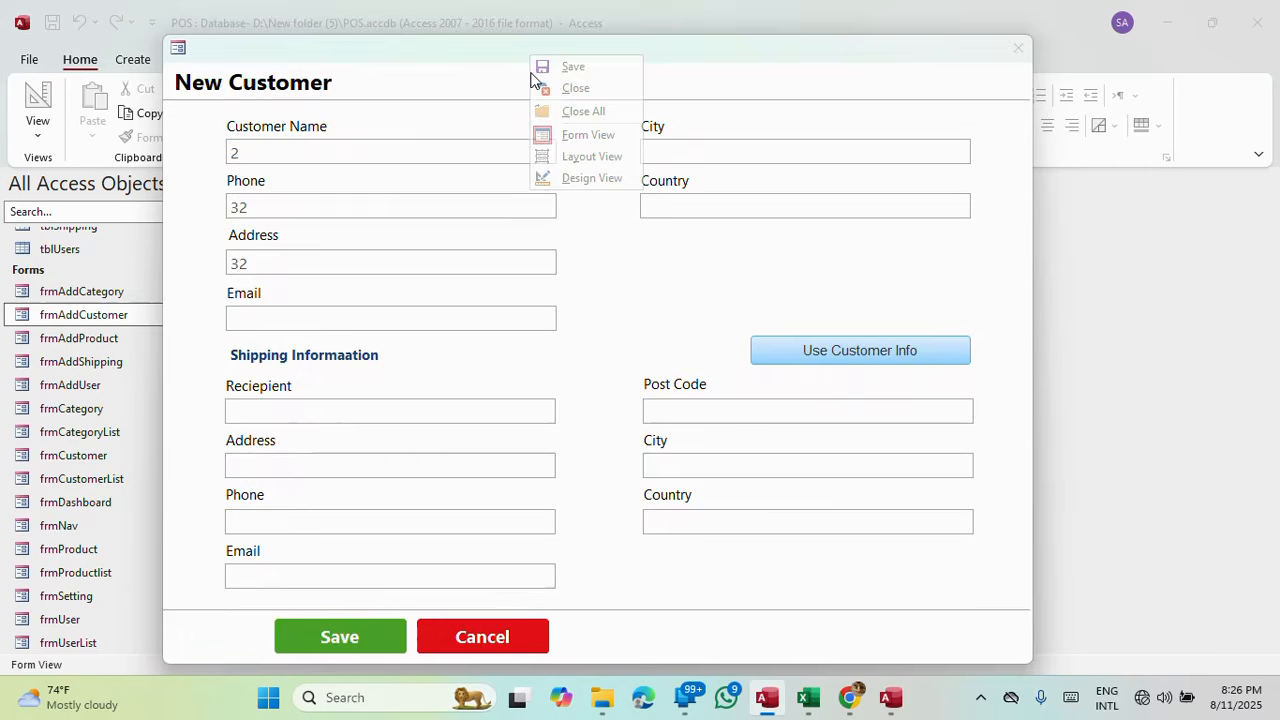
{"action": "left_click", "coordinate": [590, 178]}
Set the Use Customer Info button's font color to white (Background 1) in Design View.
{"action": "left_click", "coordinate": [925, 540]}
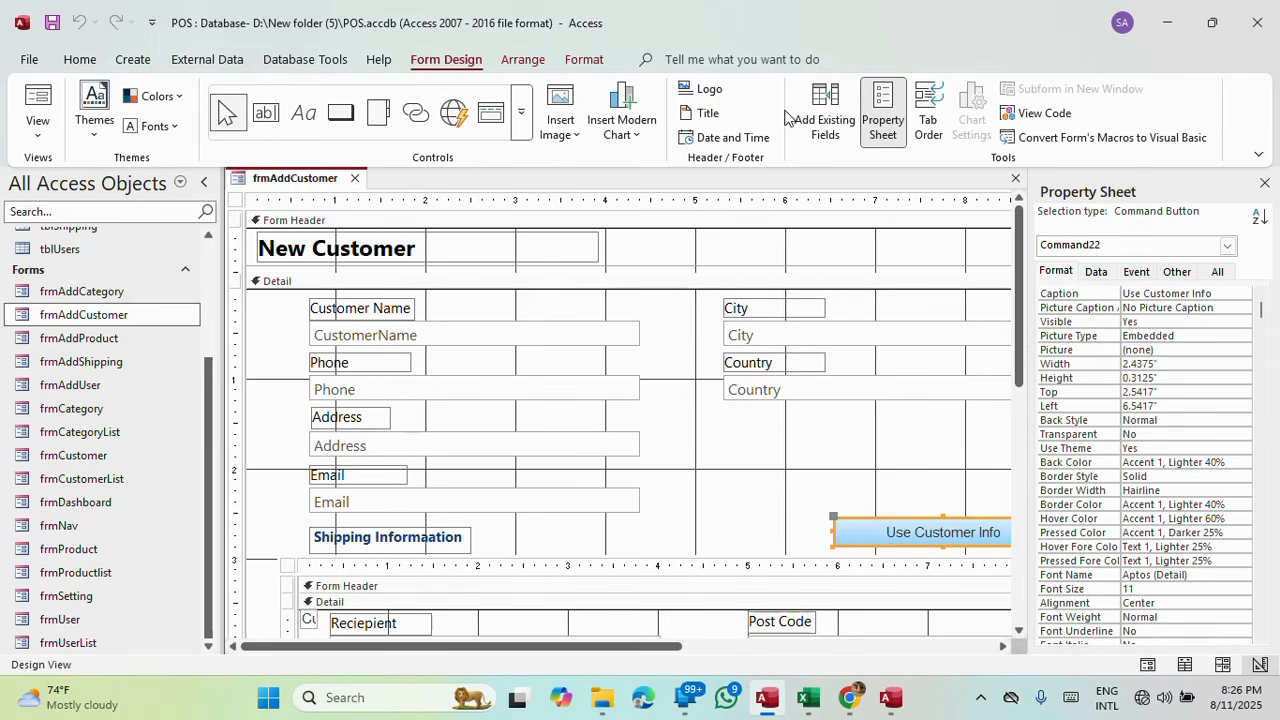
{"action": "left_click", "coordinate": [523, 59]}
{"action": "left_click", "coordinate": [909, 110]}
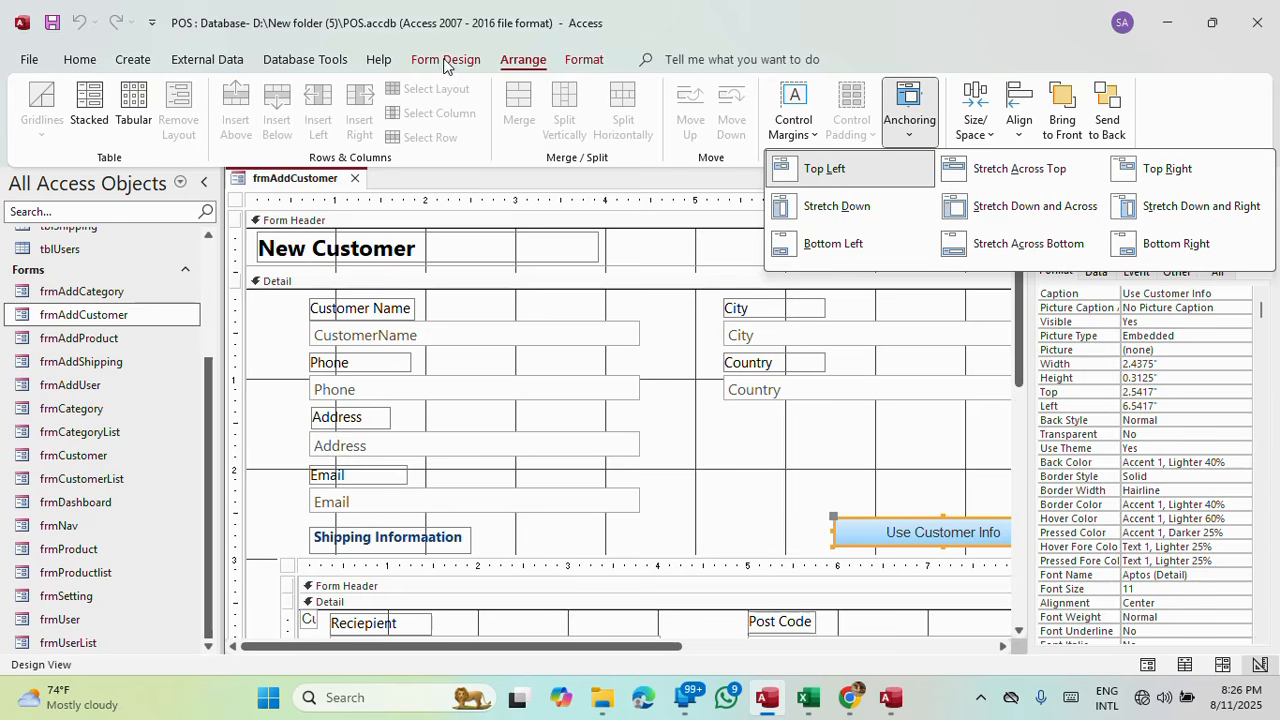
{"action": "left_click", "coordinate": [580, 60]}
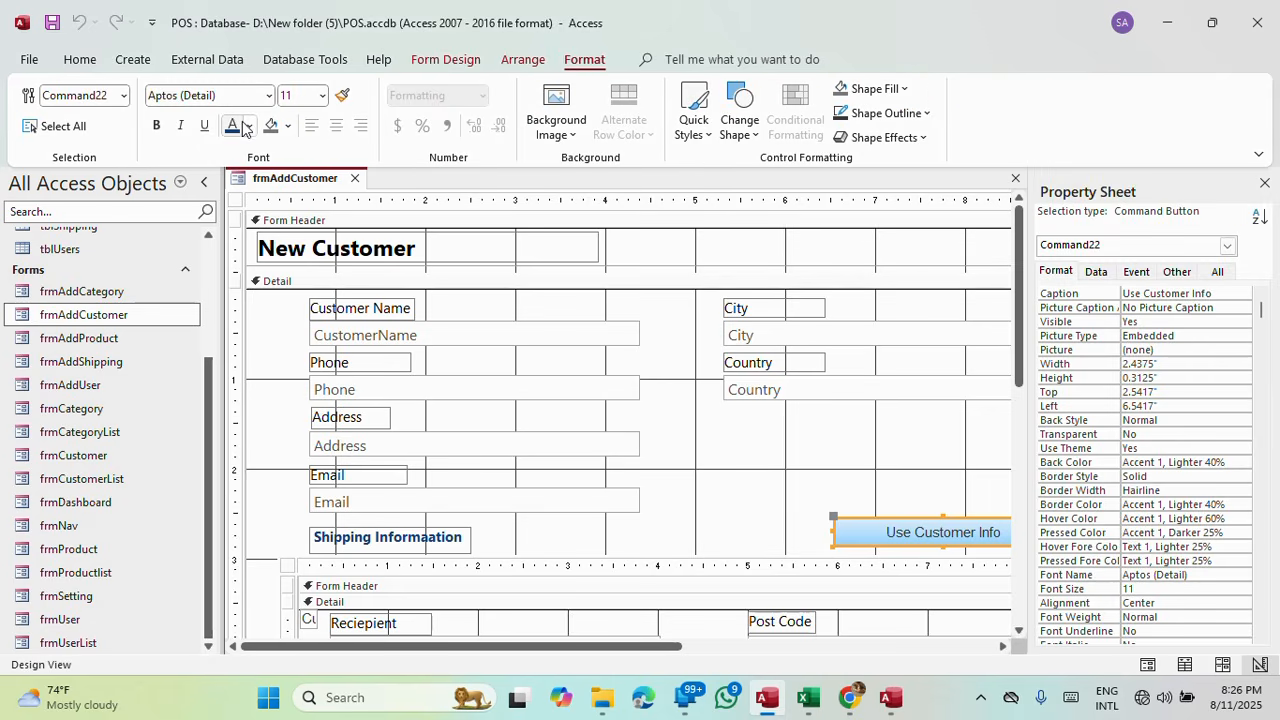
{"action": "left_click", "coordinate": [243, 128]}
{"action": "left_click", "coordinate": [250, 128]}
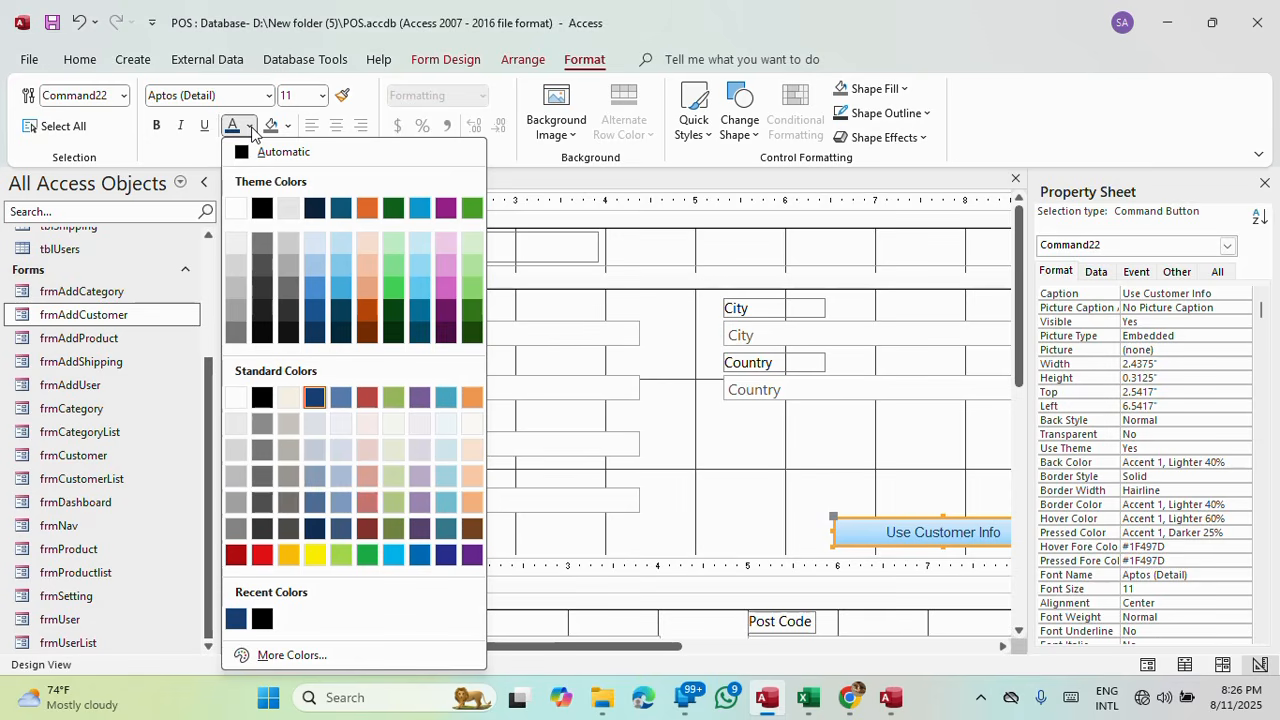
{"action": "left_click", "coordinate": [236, 208]}
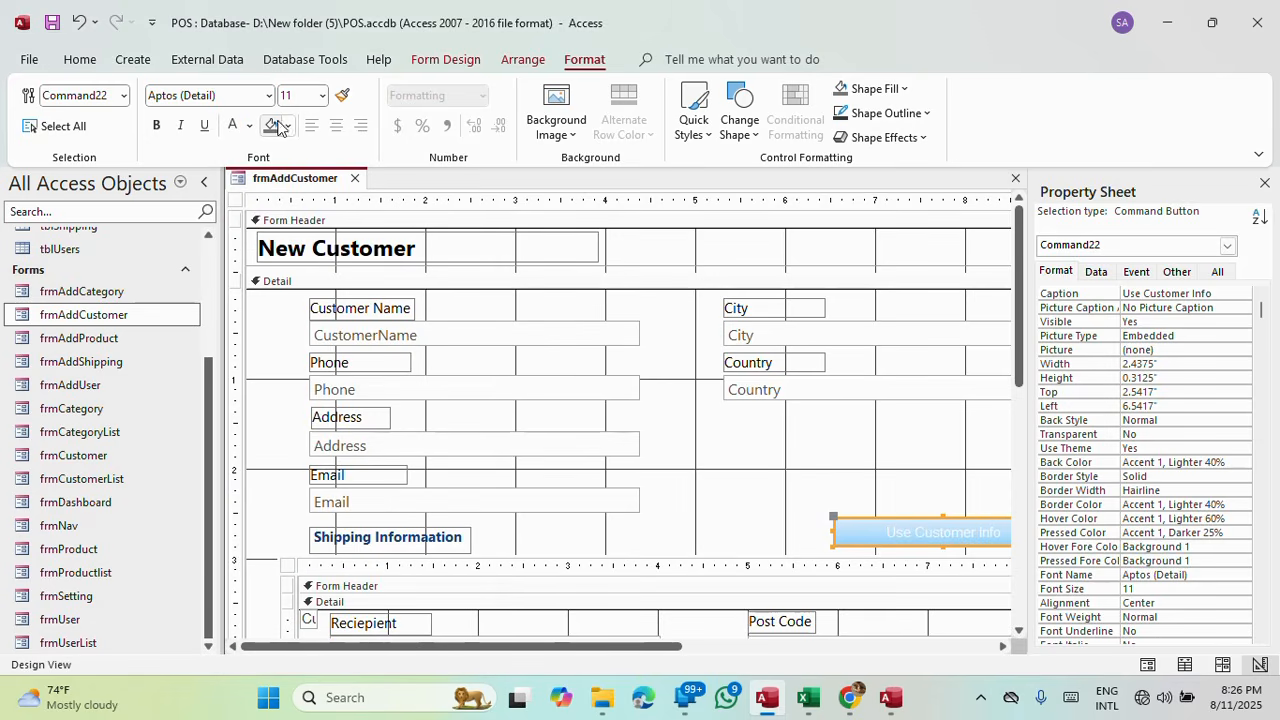
Give the Use Customer Info button the dark blue #1F497D for both its background and its outline.
{"action": "left_click", "coordinate": [287, 125]}
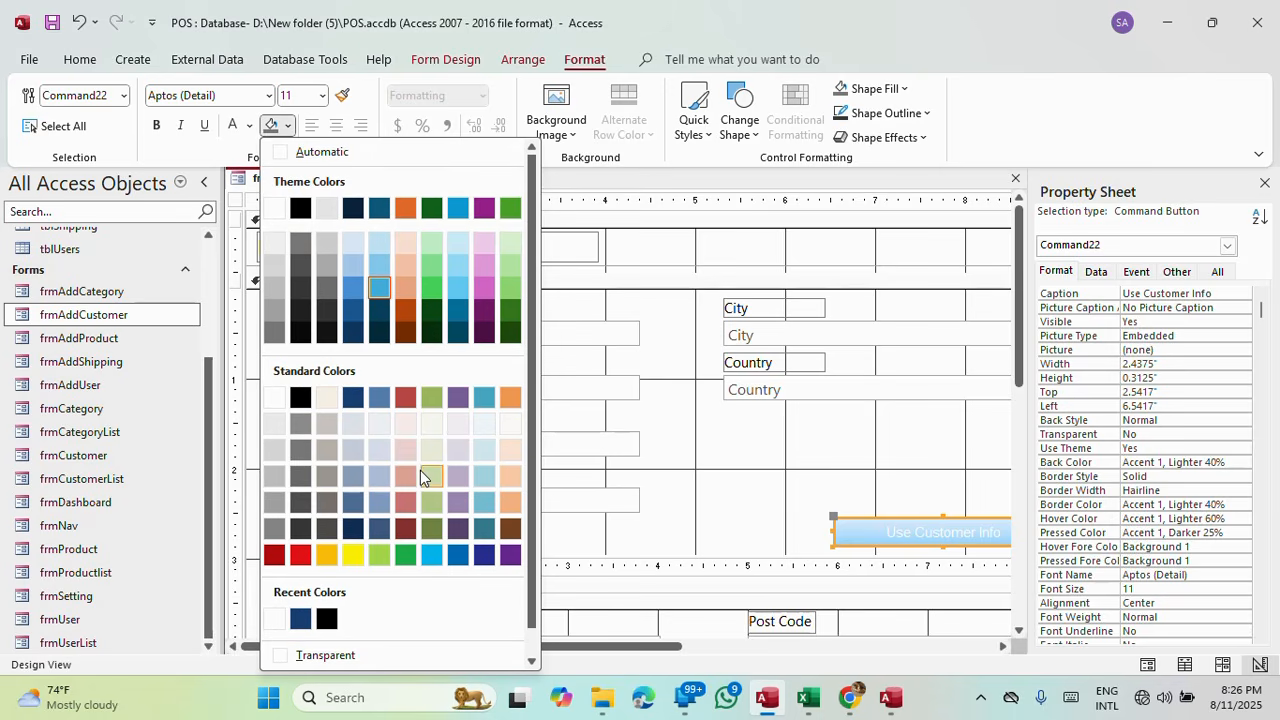
{"action": "left_click", "coordinate": [300, 618]}
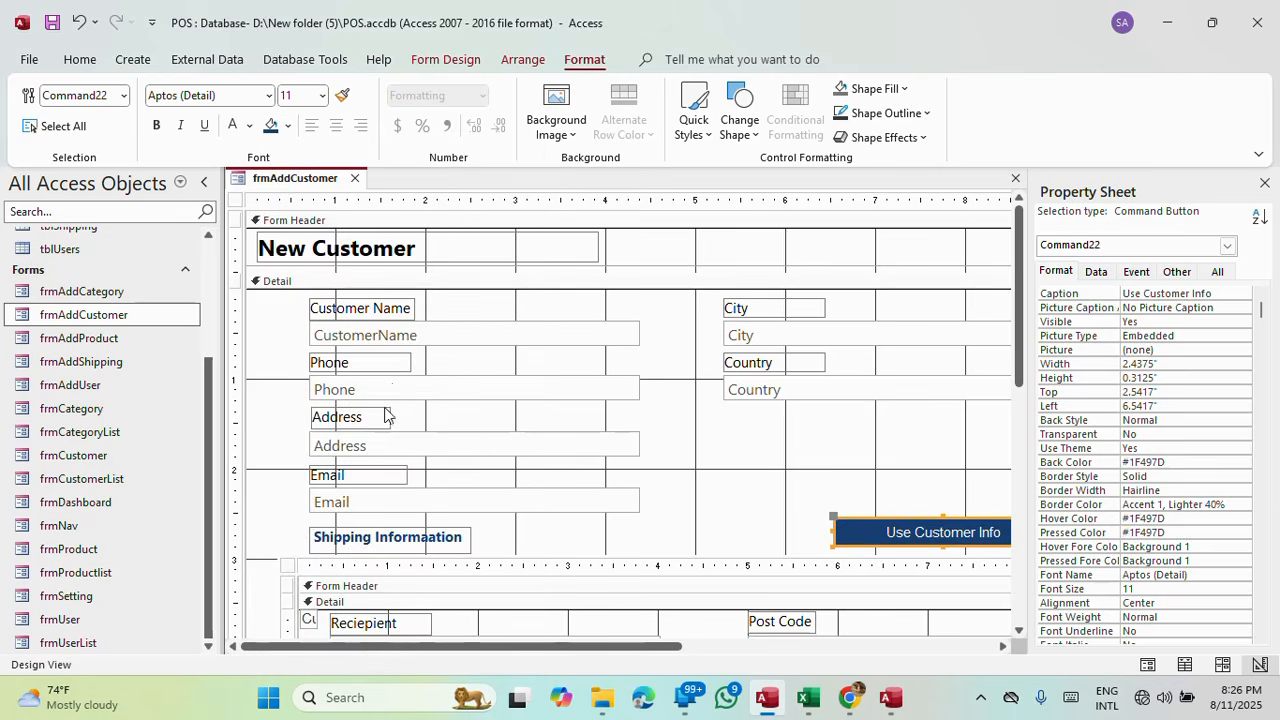
{"action": "left_click", "coordinate": [929, 114]}
{"action": "left_click", "coordinate": [897, 600]}
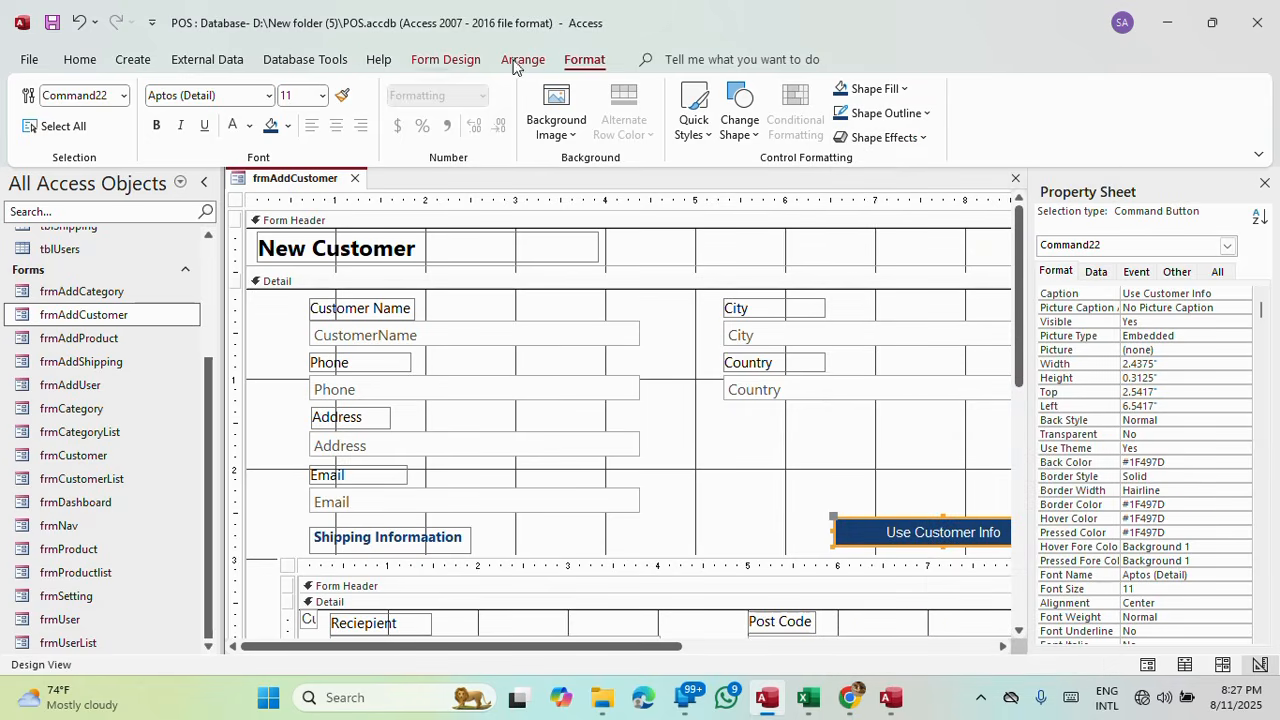
Make the Use Customer Info button's caption bold in the Segoe UI font, and check the form in Form View.
{"action": "left_click", "coordinate": [156, 125]}
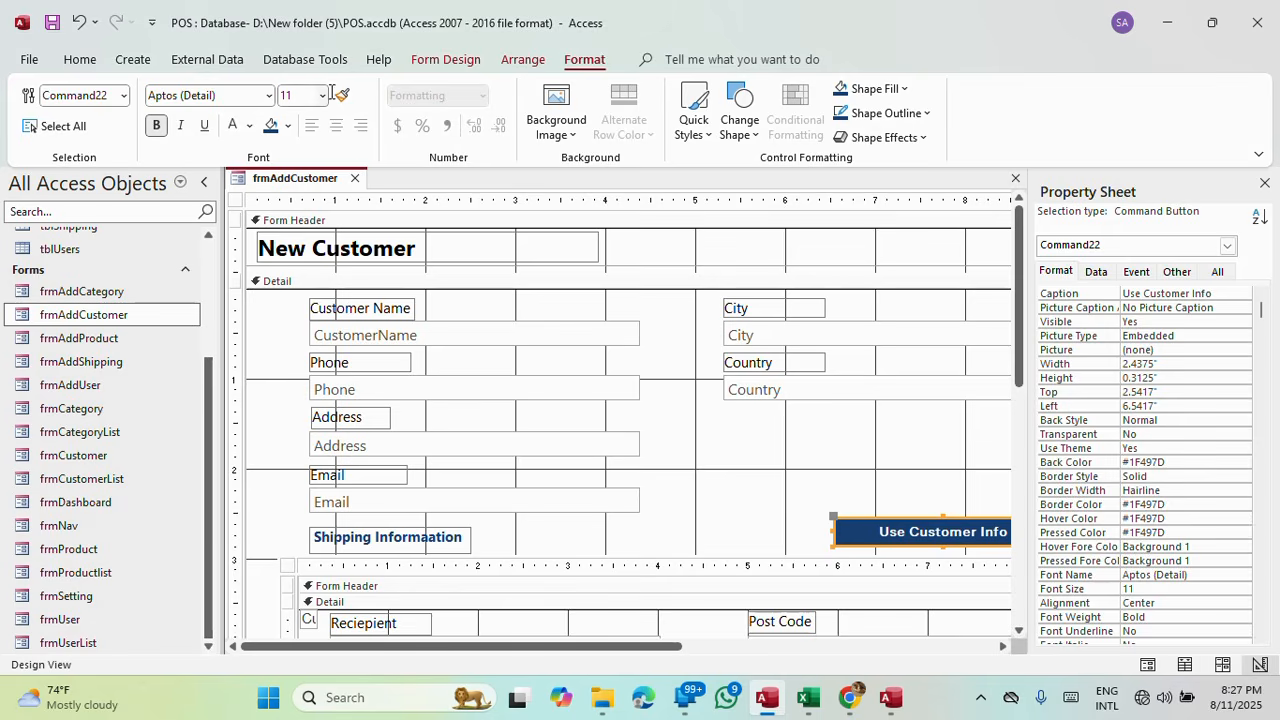
{"action": "left_click", "coordinate": [245, 92]}
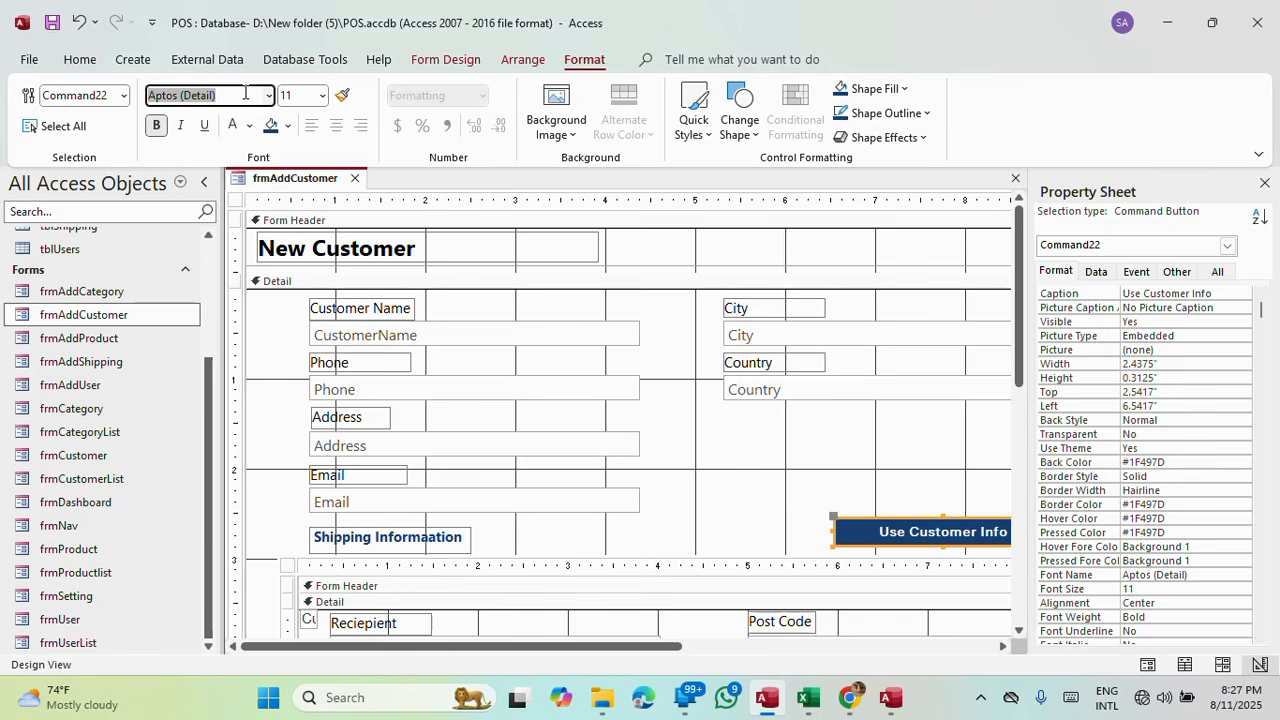
{"action": "type", "text": "Seo"}
{"action": "key", "text": "BackSpace"}
{"action": "type", "text": "goe UI"}
{"action": "key", "text": "Tab"}
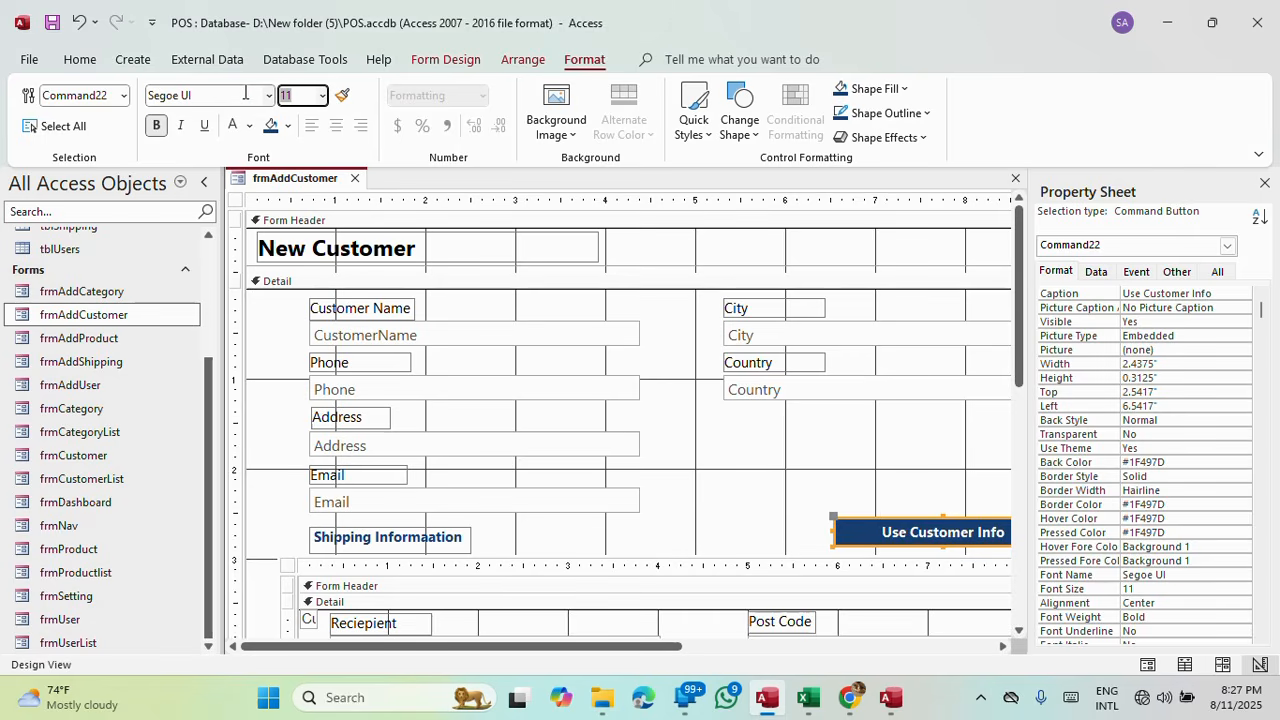
{"action": "left_click", "coordinate": [448, 59]}
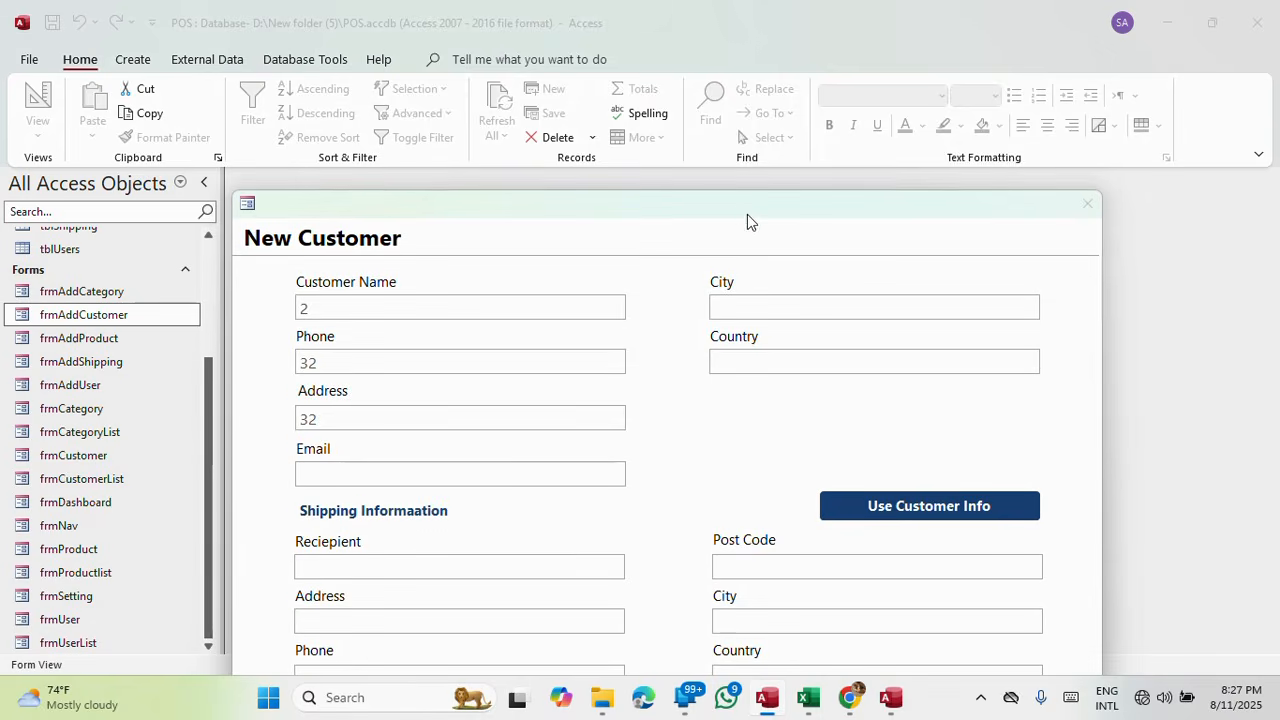
{"action": "left_click_drag", "start_coordinate": [747, 214], "coordinate": [723, 34]}
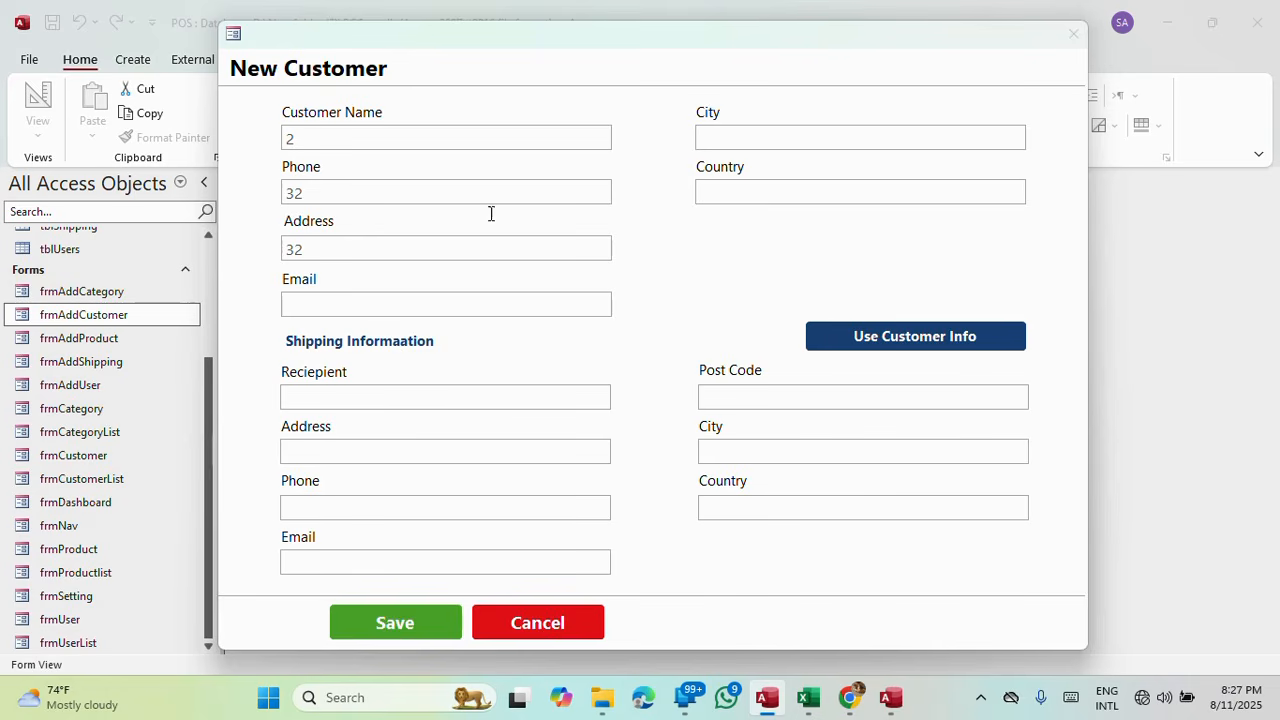
Shift the Save and Cancel buttons together to the right end of the form footer, and check the layout in Form View.
{"action": "right_click", "coordinate": [889, 44]}
{"action": "left_click", "coordinate": [905, 163]}
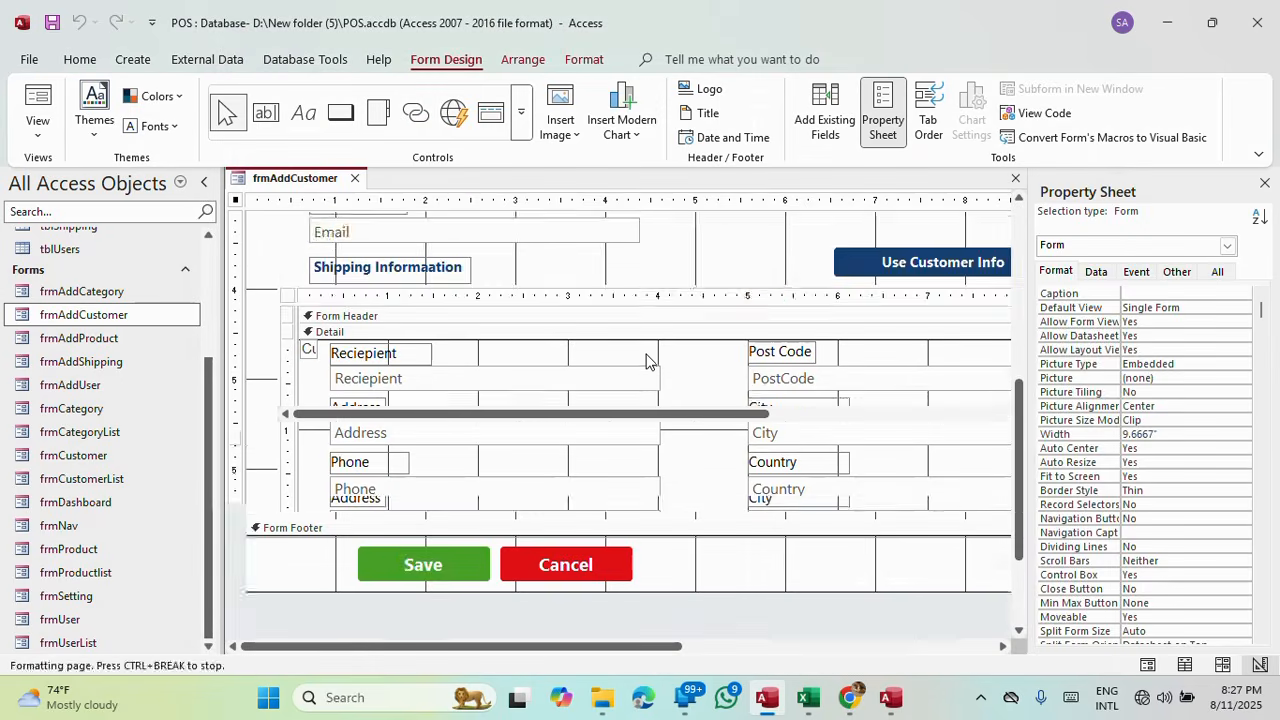
{"action": "left_click_drag", "start_coordinate": [340, 477], "coordinate": [628, 474]}
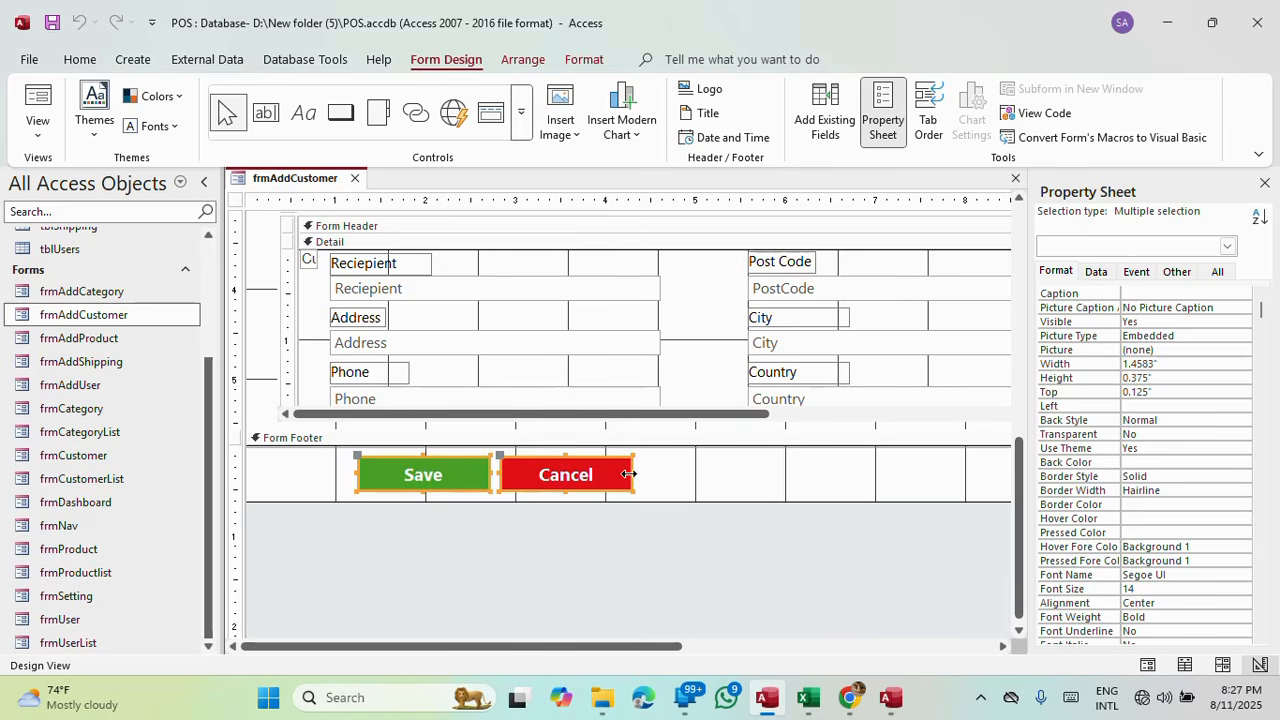
{"action": "key", "text": "Right"}
{"action": "key", "text": "Right"}
{"action": "key", "text": "Right"}
{"action": "key", "text": "Right"}
{"action": "key", "text": "Right"}
{"action": "key", "text": "Right"}
{"action": "key", "text": "Right"}
{"action": "key", "text": "Right"}
{"action": "key", "text": "Right"}
{"action": "key", "text": "Right"}
{"action": "key", "text": "Right"}
{"action": "key", "text": "Right"}
{"action": "key", "text": "Right"}
{"action": "key", "text": "Right"}
{"action": "key", "text": "Right"}
{"action": "key", "text": "Right"}
{"action": "key", "text": "Right"}
{"action": "key", "text": "Right"}
{"action": "key", "text": "Right"}
{"action": "key", "text": "Right"}
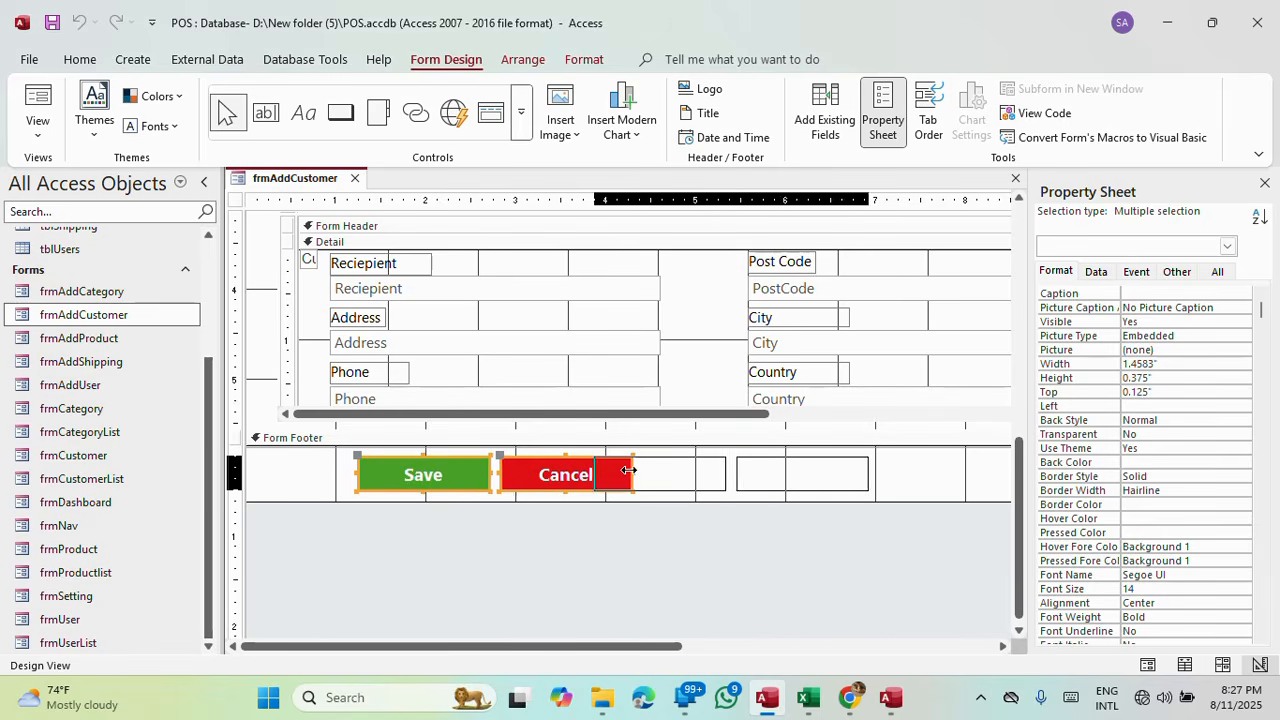
{"action": "key", "text": "Right"}
{"action": "key", "text": "Right"}
{"action": "key", "text": "Right"}
{"action": "key", "text": "Right"}
{"action": "key", "text": "Right"}
{"action": "key", "text": "Right"}
{"action": "key", "text": "Right"}
{"action": "key", "text": "Right"}
{"action": "key", "text": "Right"}
{"action": "key", "text": "Right"}
{"action": "left_click_drag", "start_coordinate": [560, 647], "coordinate": [774, 641]}
{"action": "key", "text": "Right"}
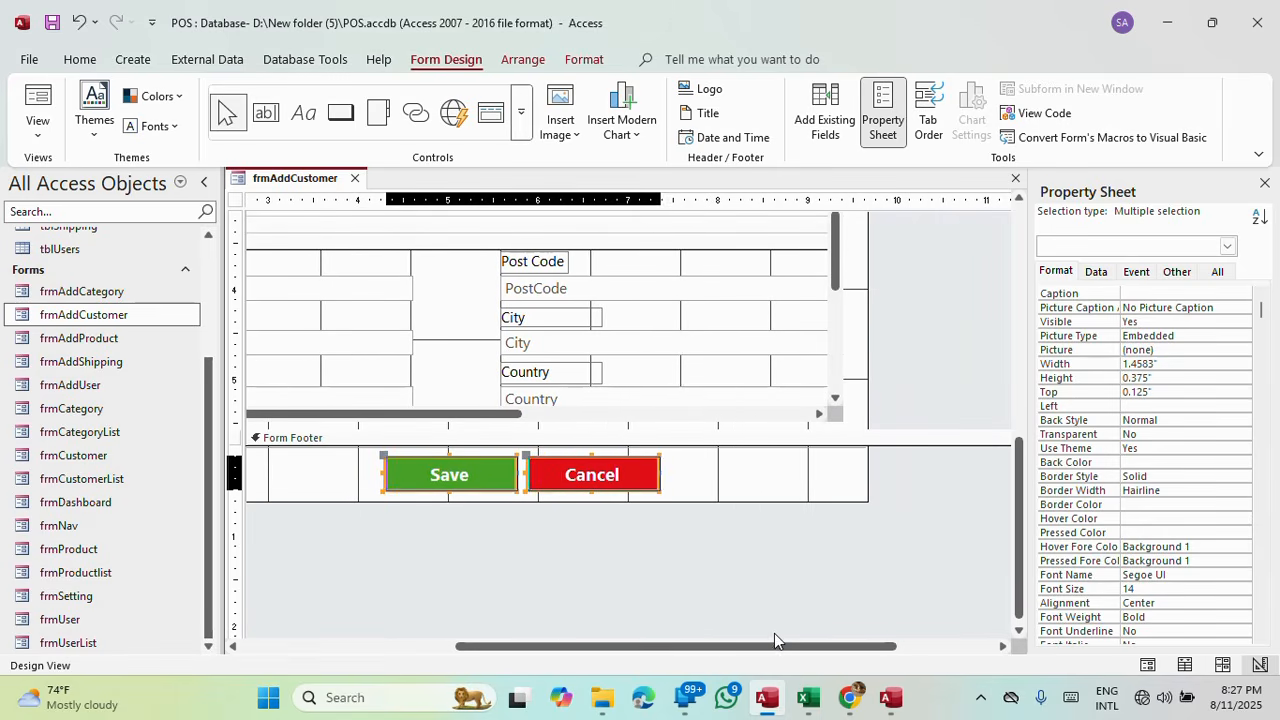
{"action": "key", "text": "Right"}
{"action": "key", "text": "Right"}
{"action": "key", "text": "Right"}
{"action": "key", "text": "Right"}
{"action": "key", "text": "Right"}
{"action": "key", "text": "Right"}
{"action": "key", "text": "Right"}
{"action": "key", "text": "Right"}
{"action": "key", "text": "Right"}
{"action": "key", "text": "Right"}
{"action": "key", "text": "Right"}
{"action": "key", "text": "Right"}
{"action": "key", "text": "Right"}
{"action": "key", "text": "Right"}
{"action": "key", "text": "Right"}
{"action": "key", "text": "Right"}
{"action": "key", "text": "Right"}
{"action": "key", "text": "Right"}
{"action": "key", "text": "Right"}
{"action": "key", "text": "Right"}
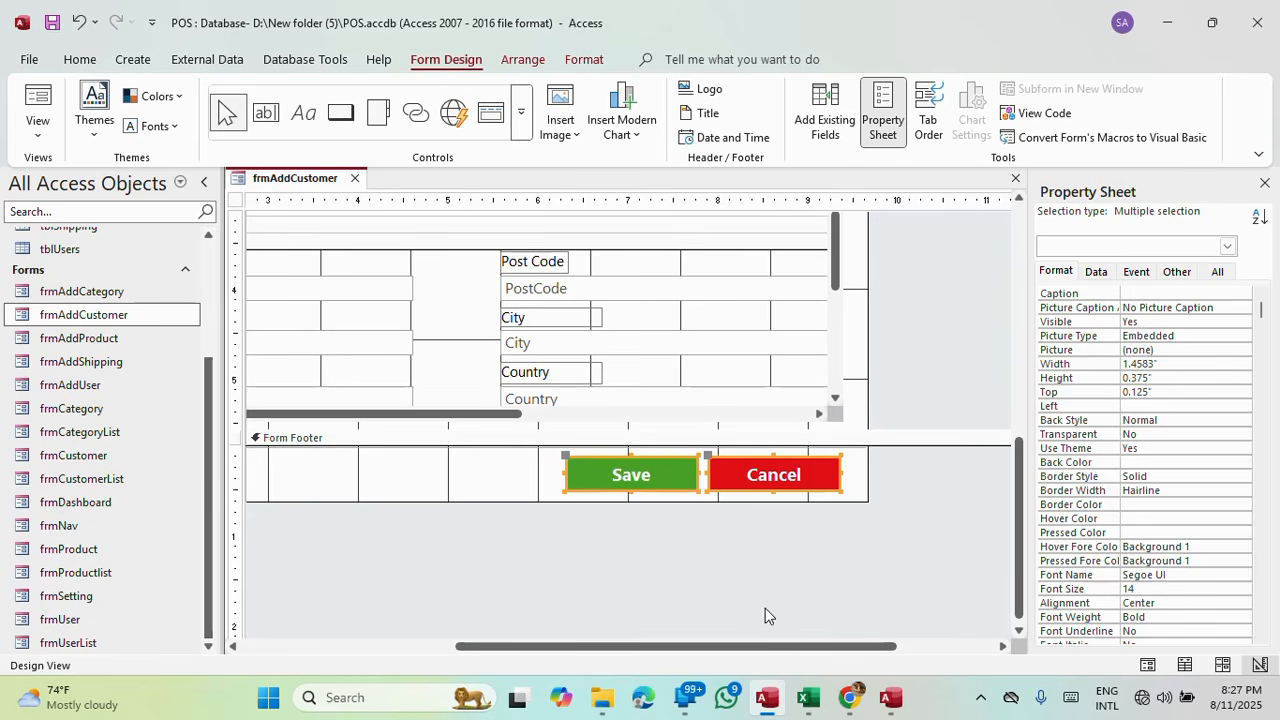
{"action": "left_click", "coordinate": [37, 105]}
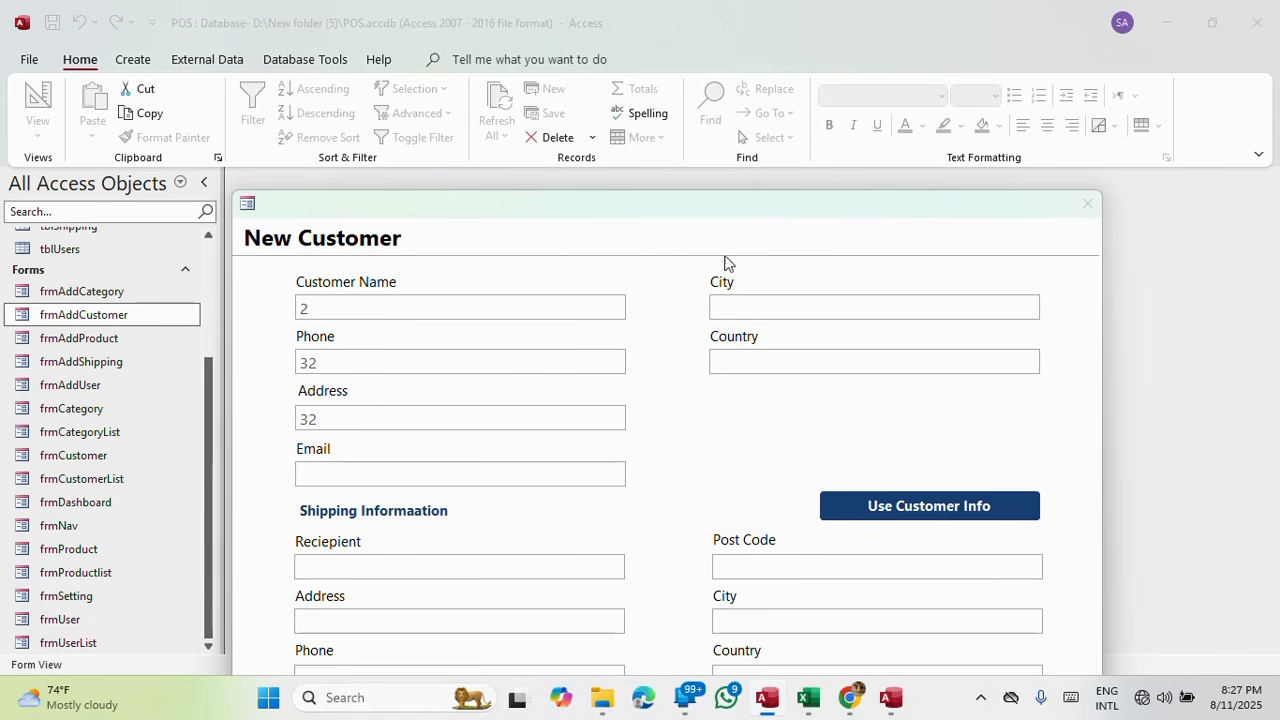
{"action": "left_click_drag", "start_coordinate": [720, 204], "coordinate": [674, 43]}
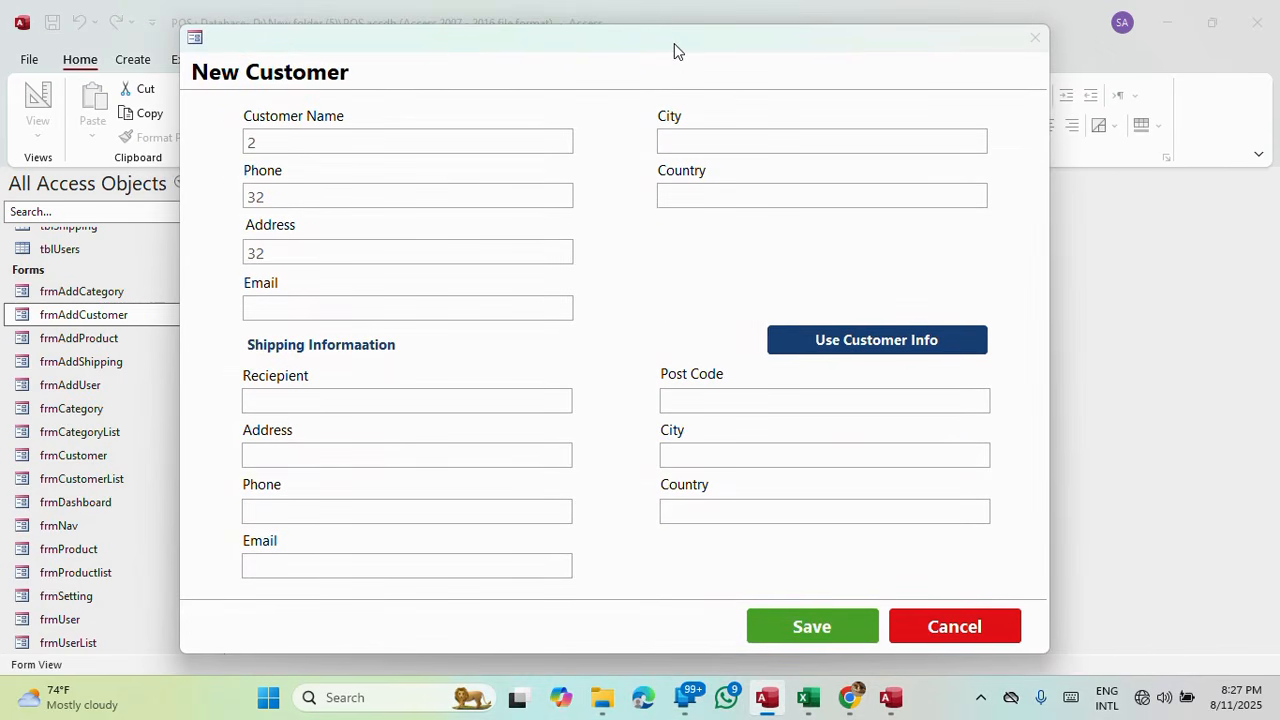
Look over the form's Auto Center and Auto Resize properties in Design View, and close frmAddCustomer, saving the changes.
{"action": "right_click", "coordinate": [674, 43]}
{"action": "left_click", "coordinate": [735, 167]}
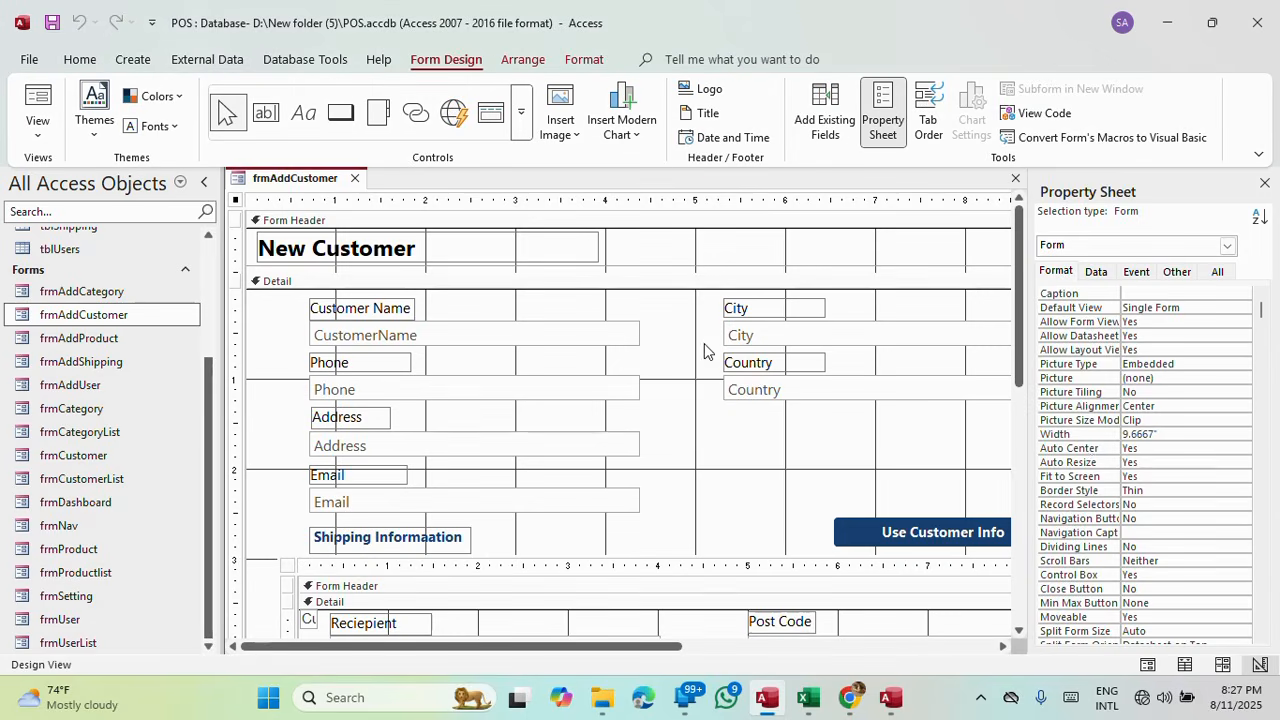
{"action": "left_click", "coordinate": [1150, 448]}
{"action": "left_click", "coordinate": [1153, 463]}
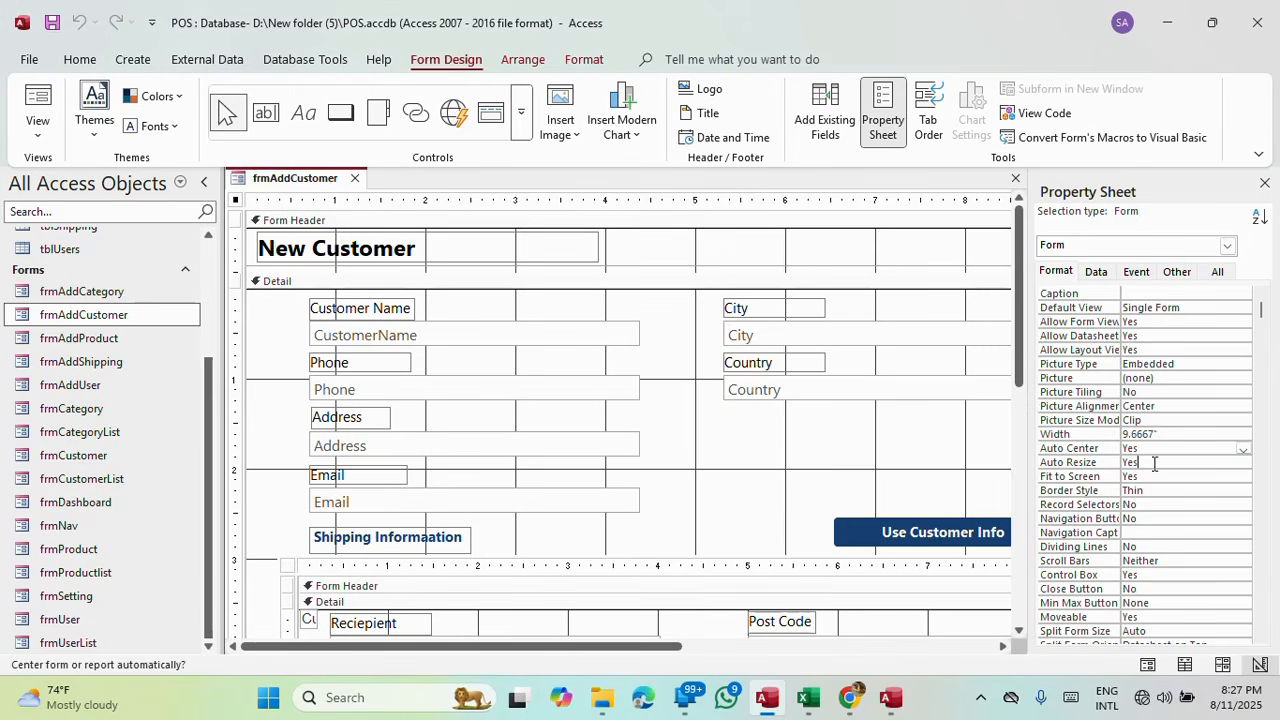
{"action": "left_click", "coordinate": [355, 178]}
{"action": "left_click", "coordinate": [568, 397]}
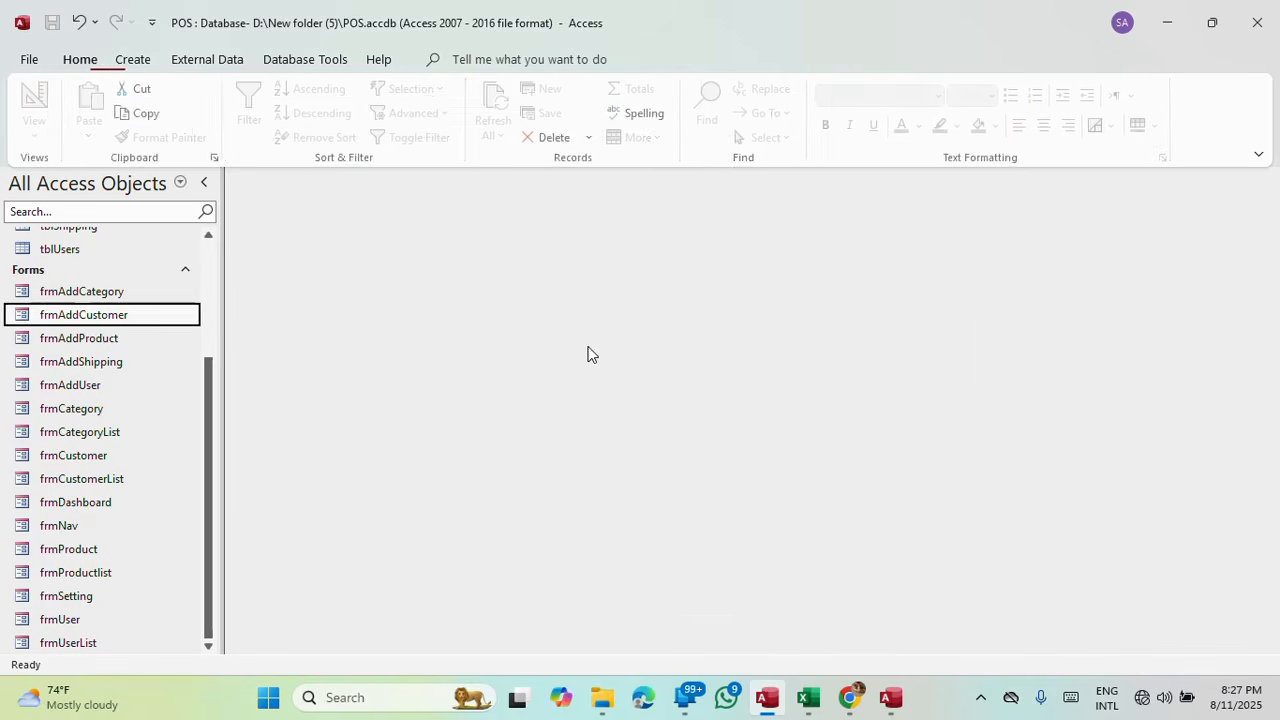
Reopen frmAddCustomer to check its layout and window position, closing and opening it once more.
{"action": "double_click", "coordinate": [110, 316]}
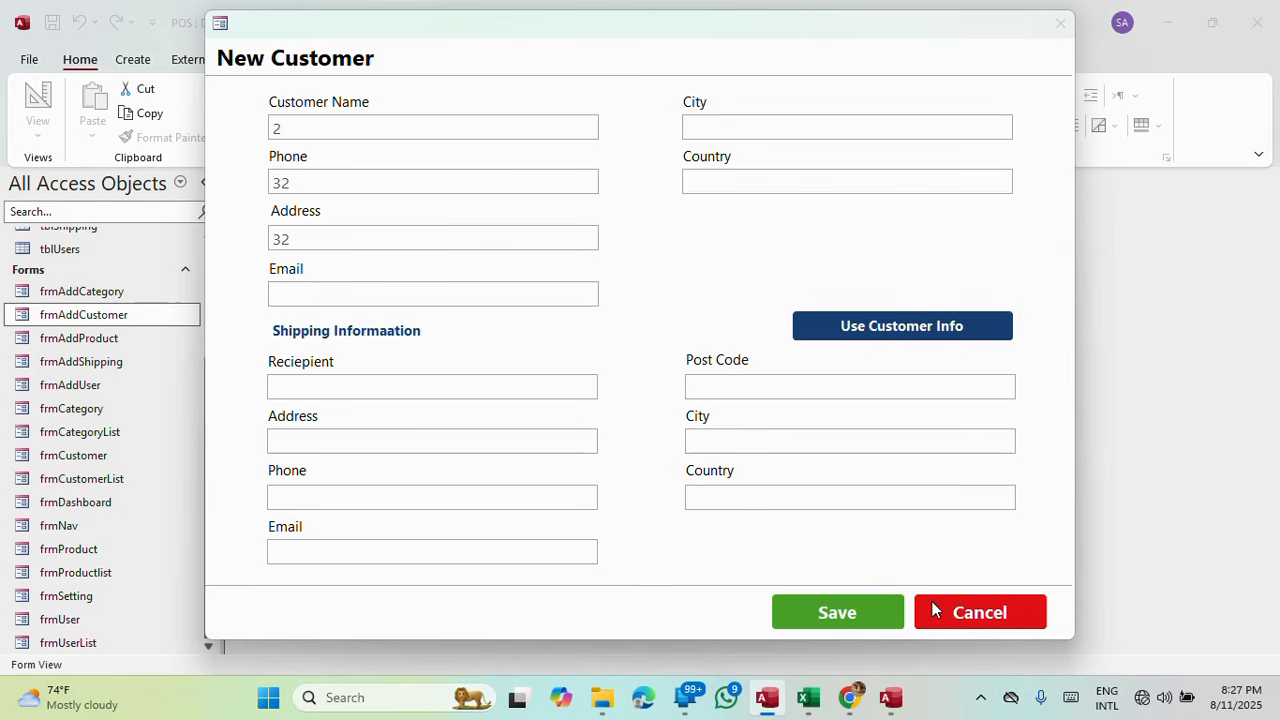
{"action": "right_click", "coordinate": [785, 26]}
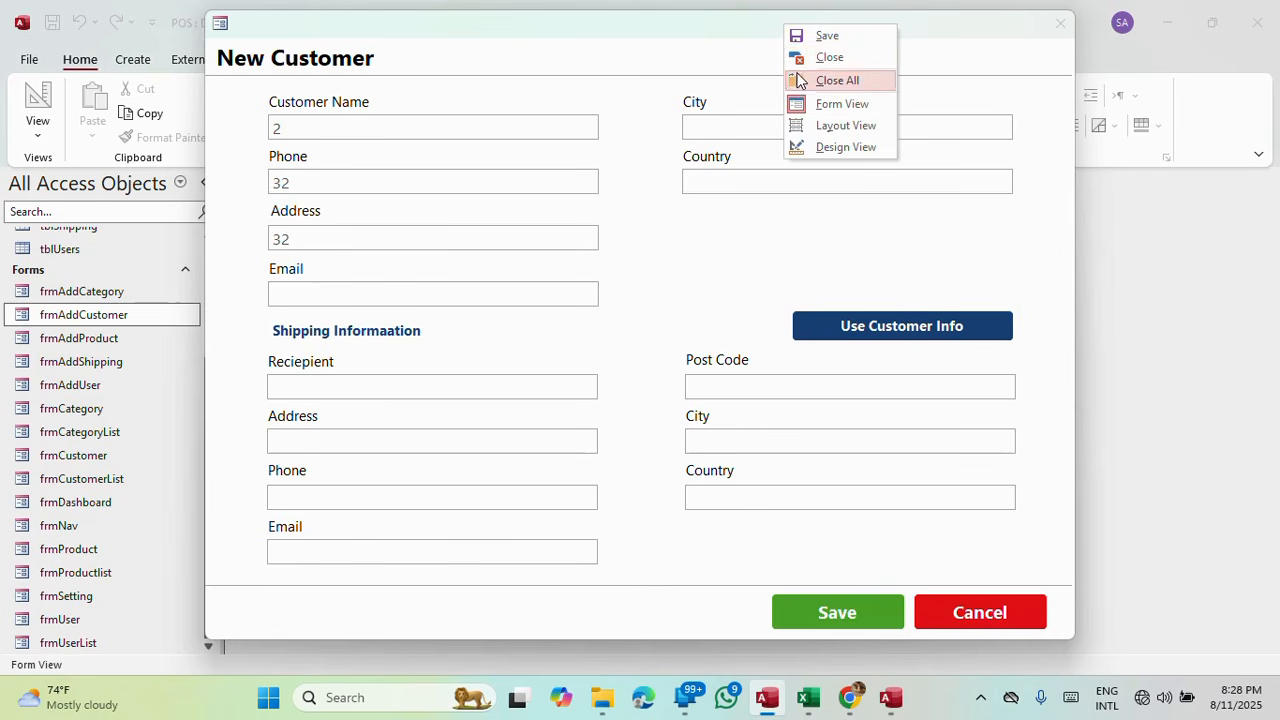
{"action": "left_click", "coordinate": [830, 58]}
{"action": "double_click", "coordinate": [100, 315]}
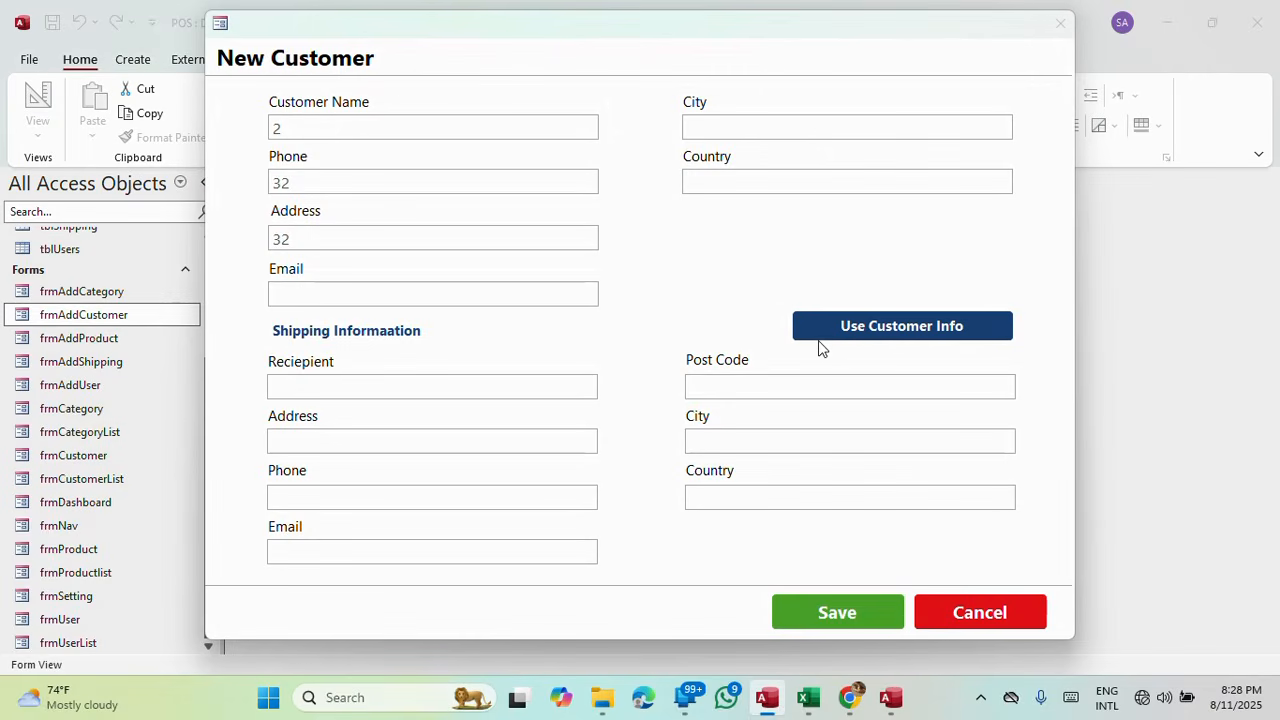